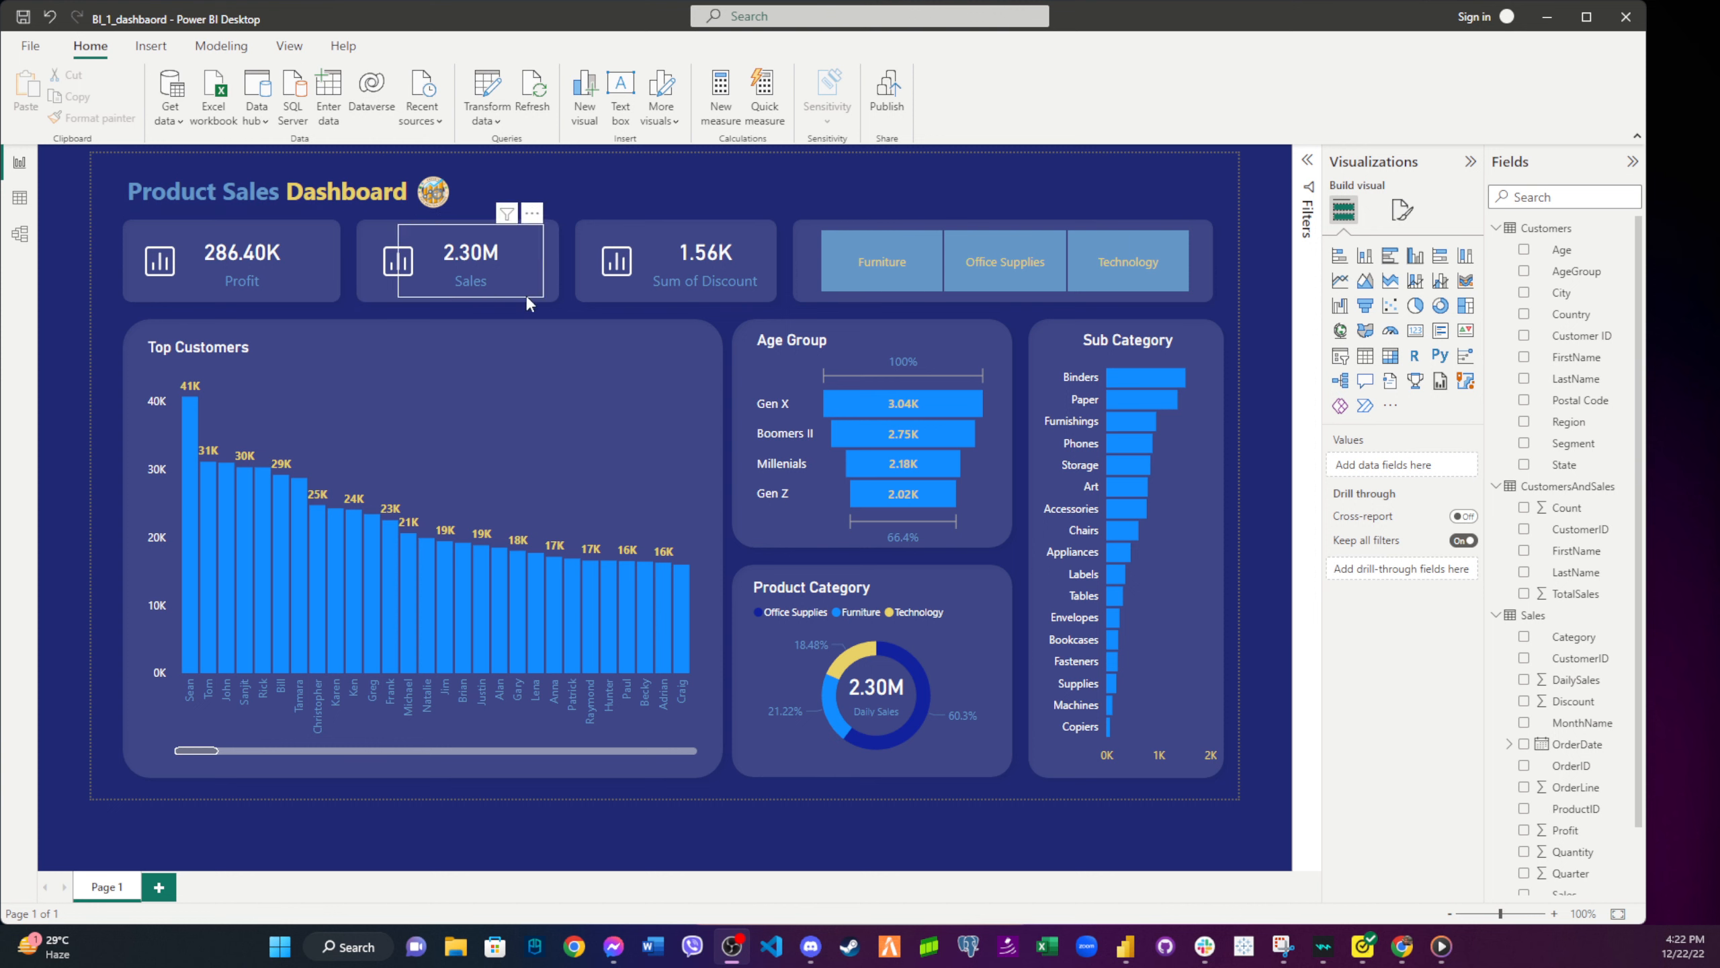
- Filter the sample dashboard by Furniture, Office Supplies and Technology to examine how its visuals respond, and clear the filter
click(931, 281)
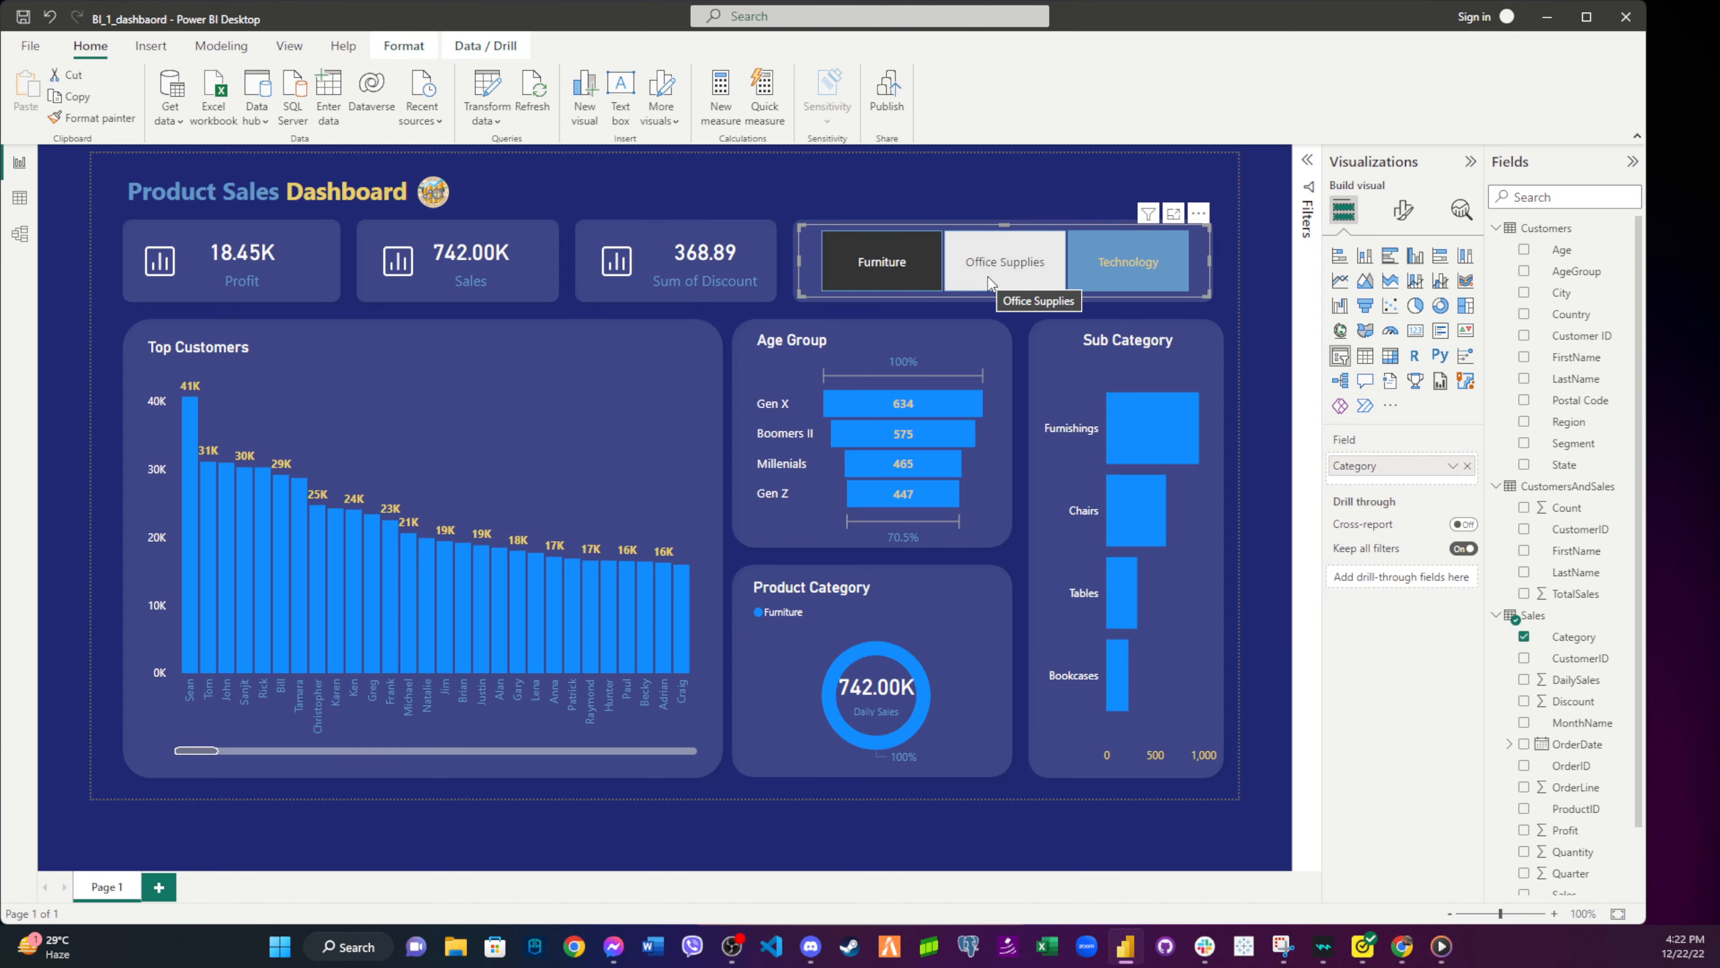
click(991, 281)
click(1108, 285)
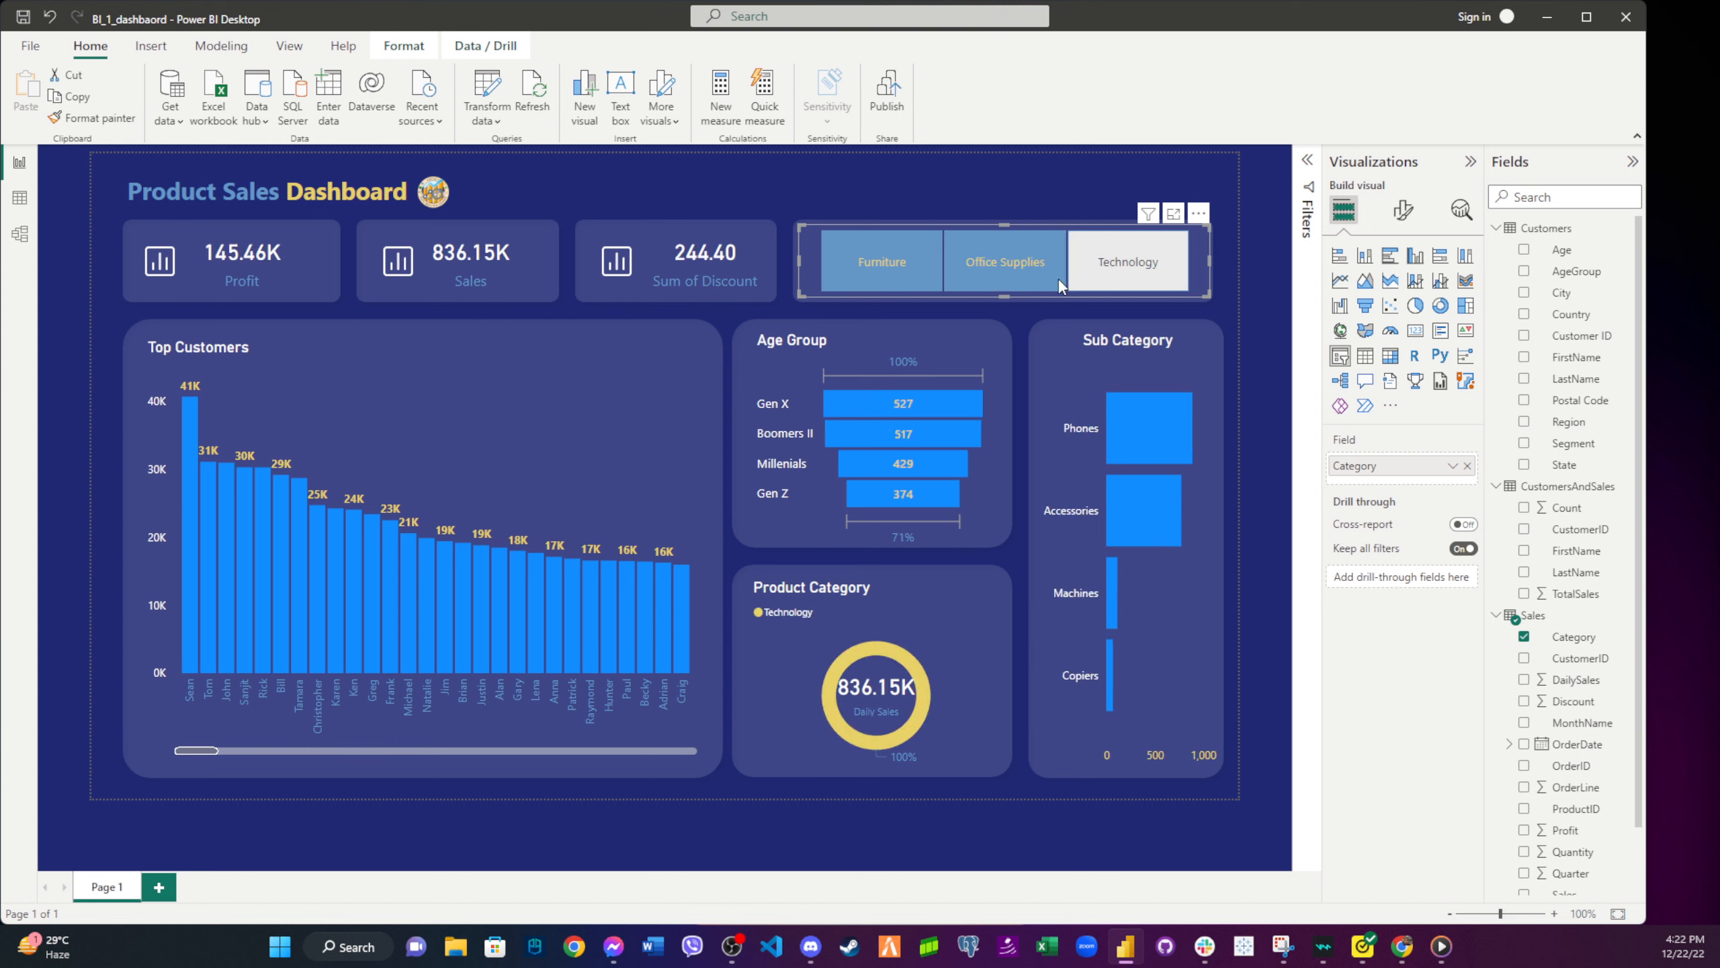
click(919, 288)
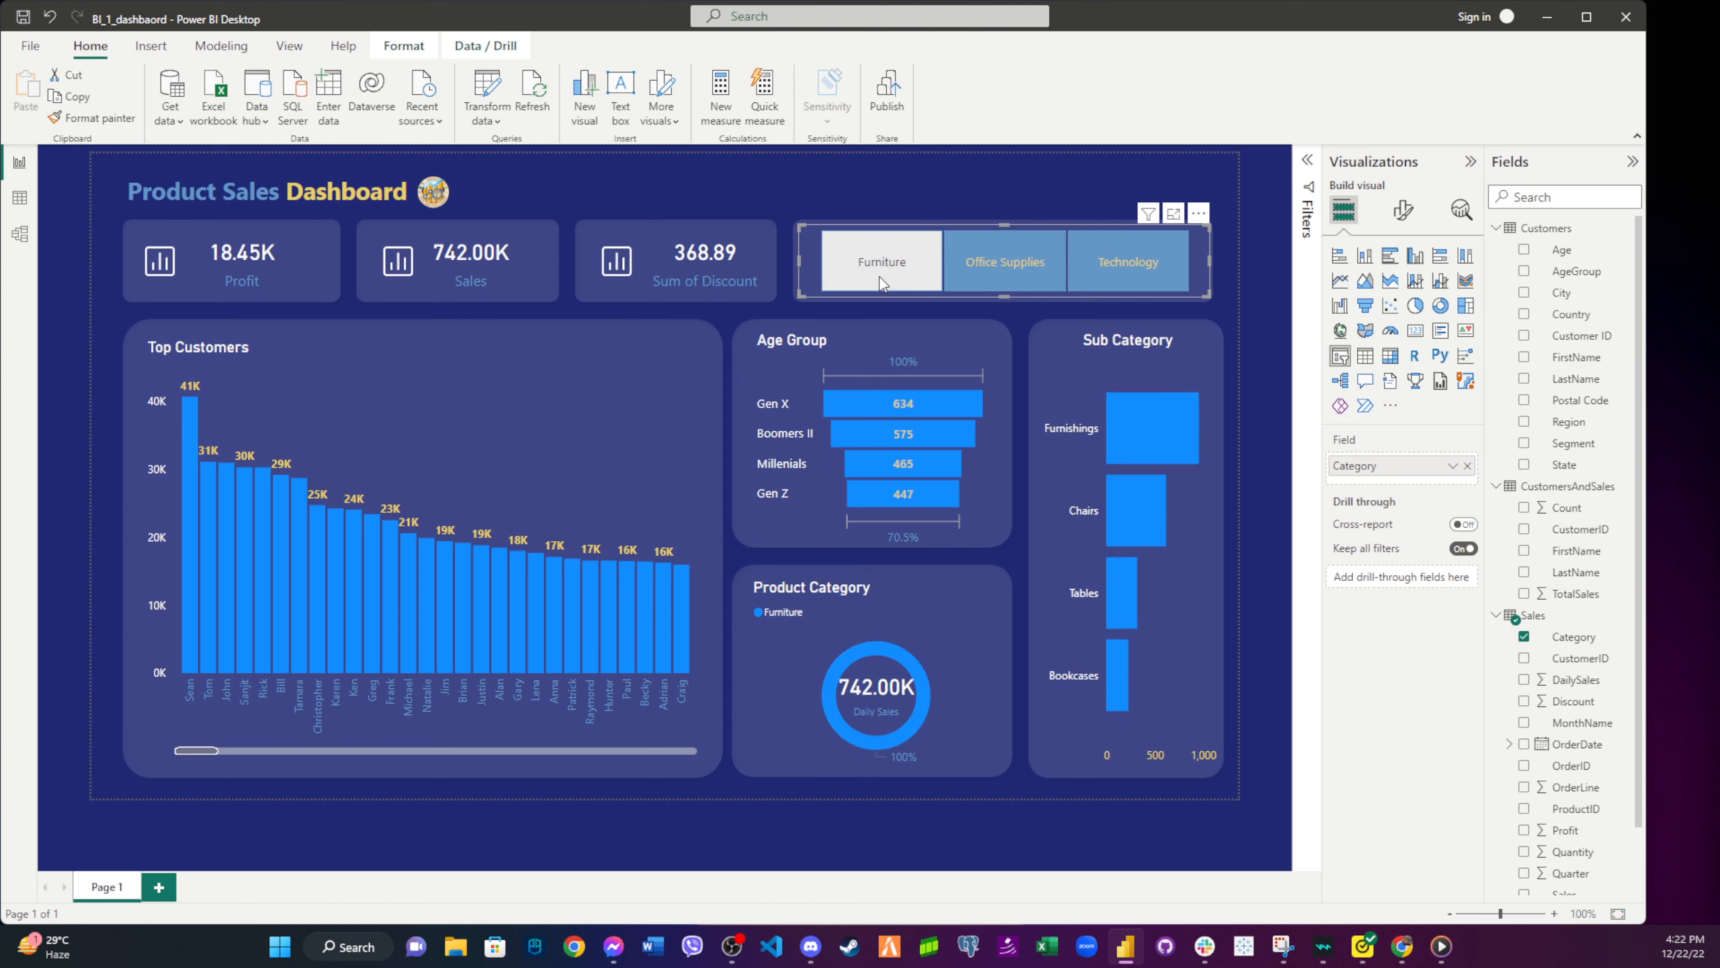
click(906, 193)
click(875, 272)
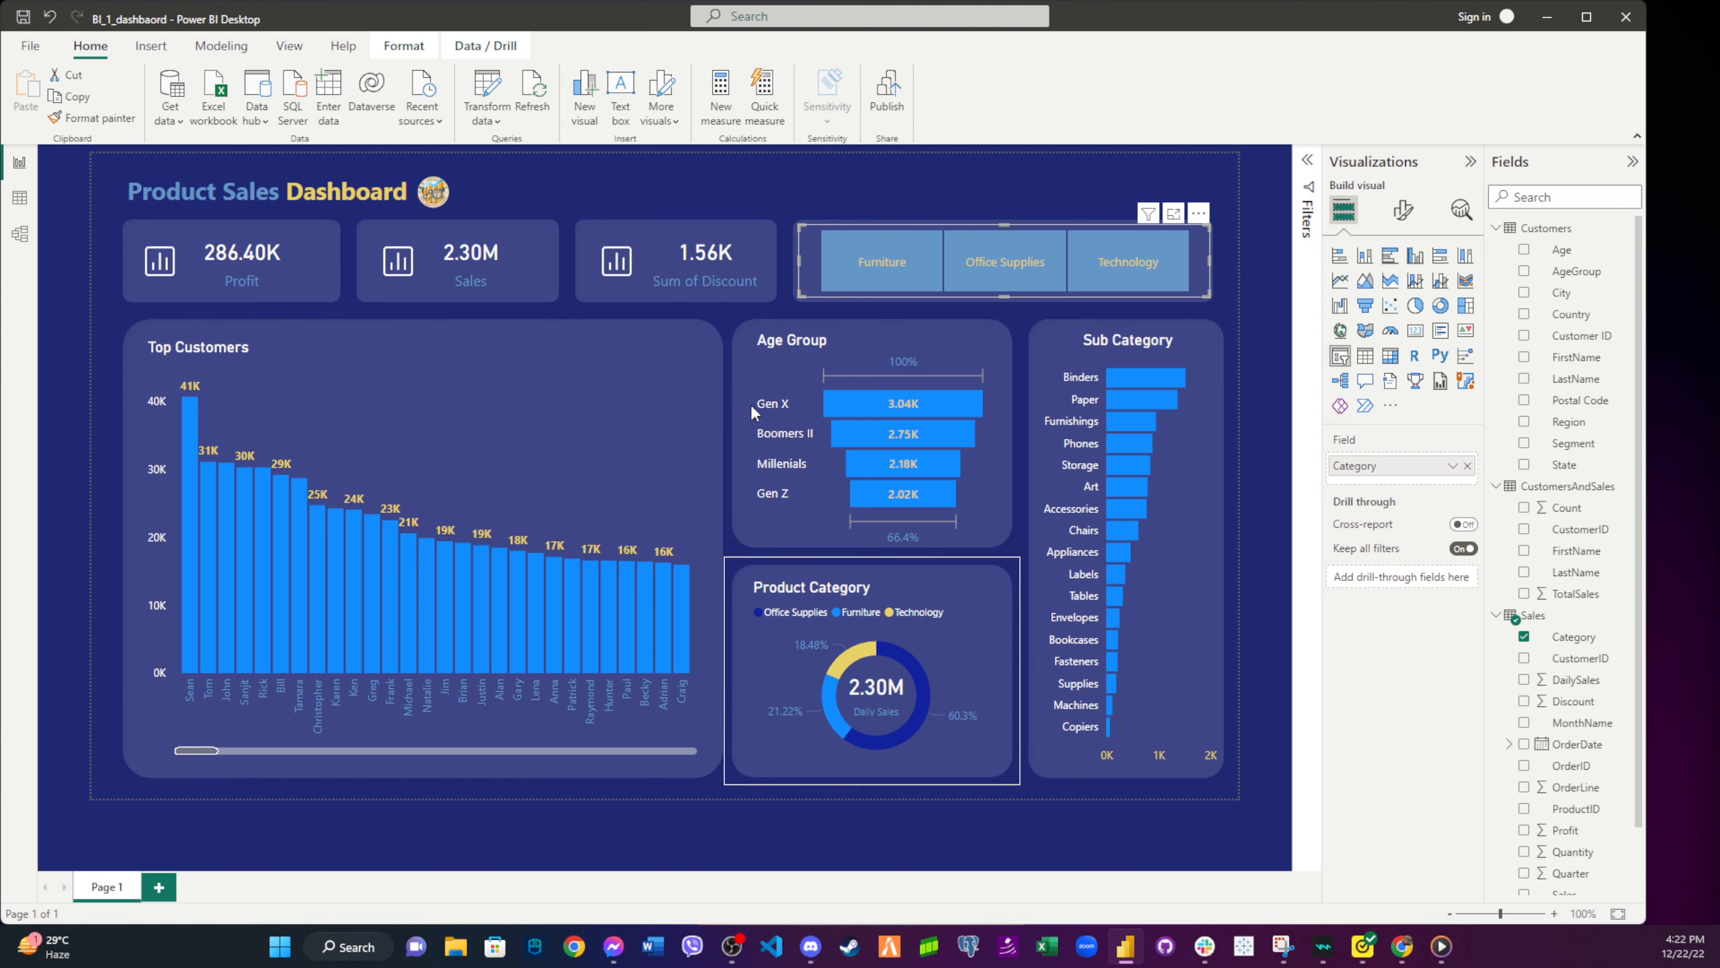
click(1013, 169)
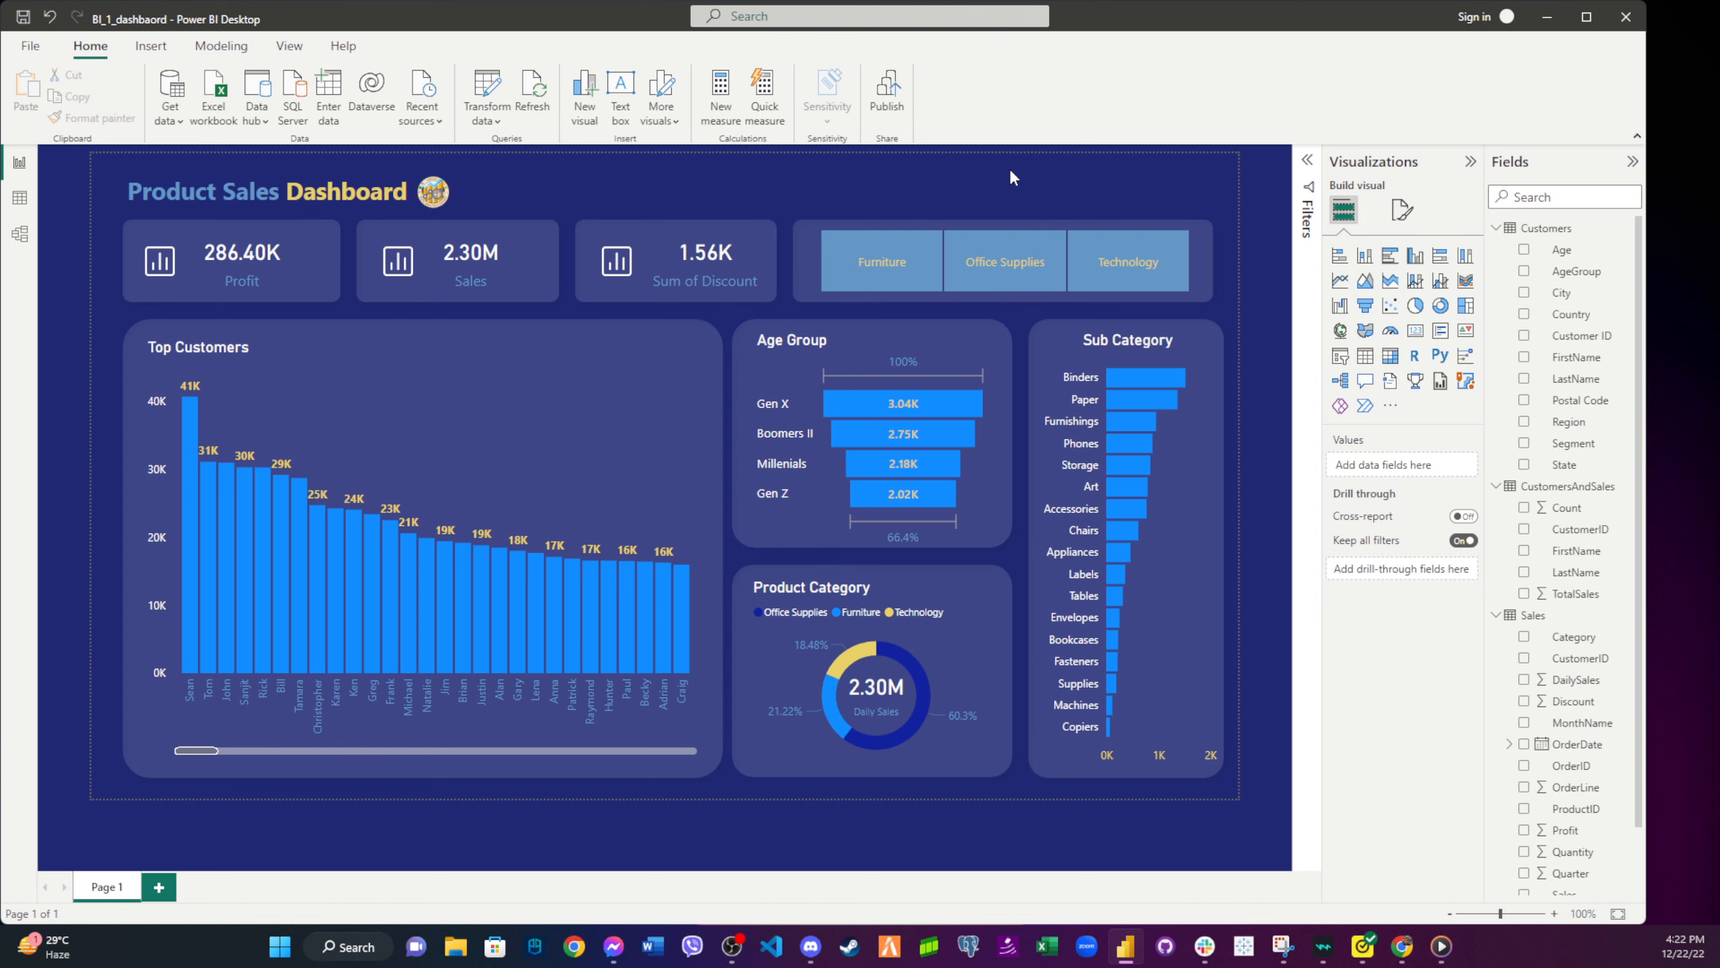
- Close the sample dashboard with its changes saved and open the BI_1 report from the desktop's Power BI folder
click(1624, 20)
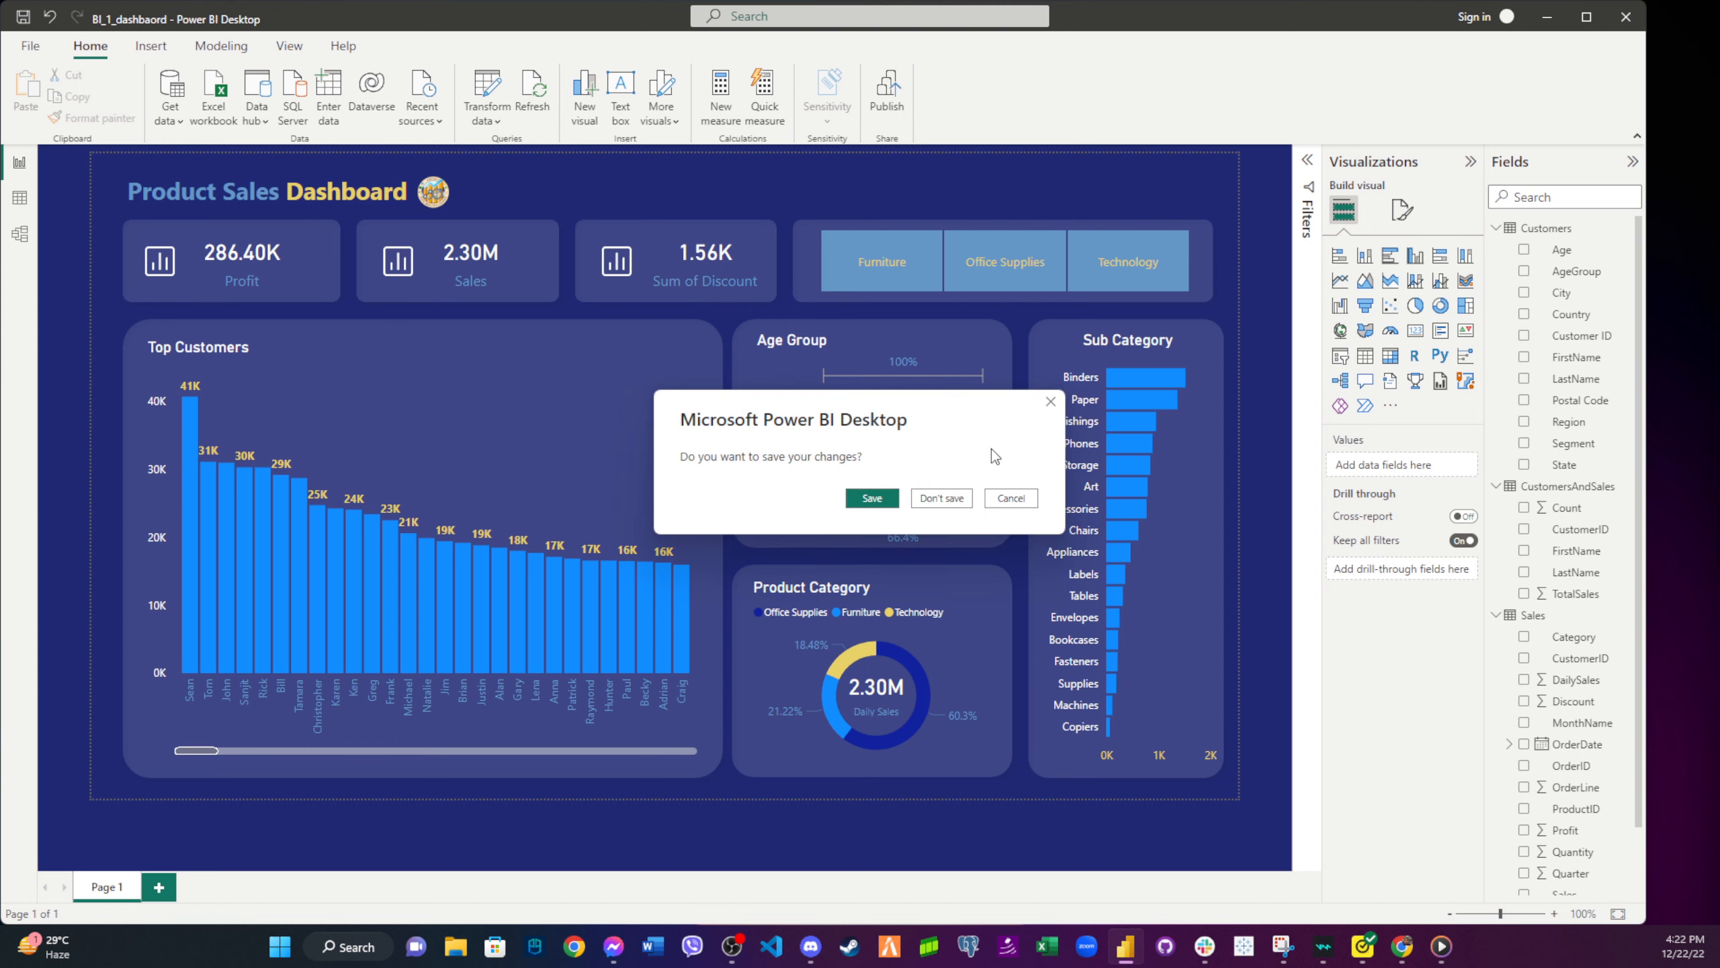
click(874, 498)
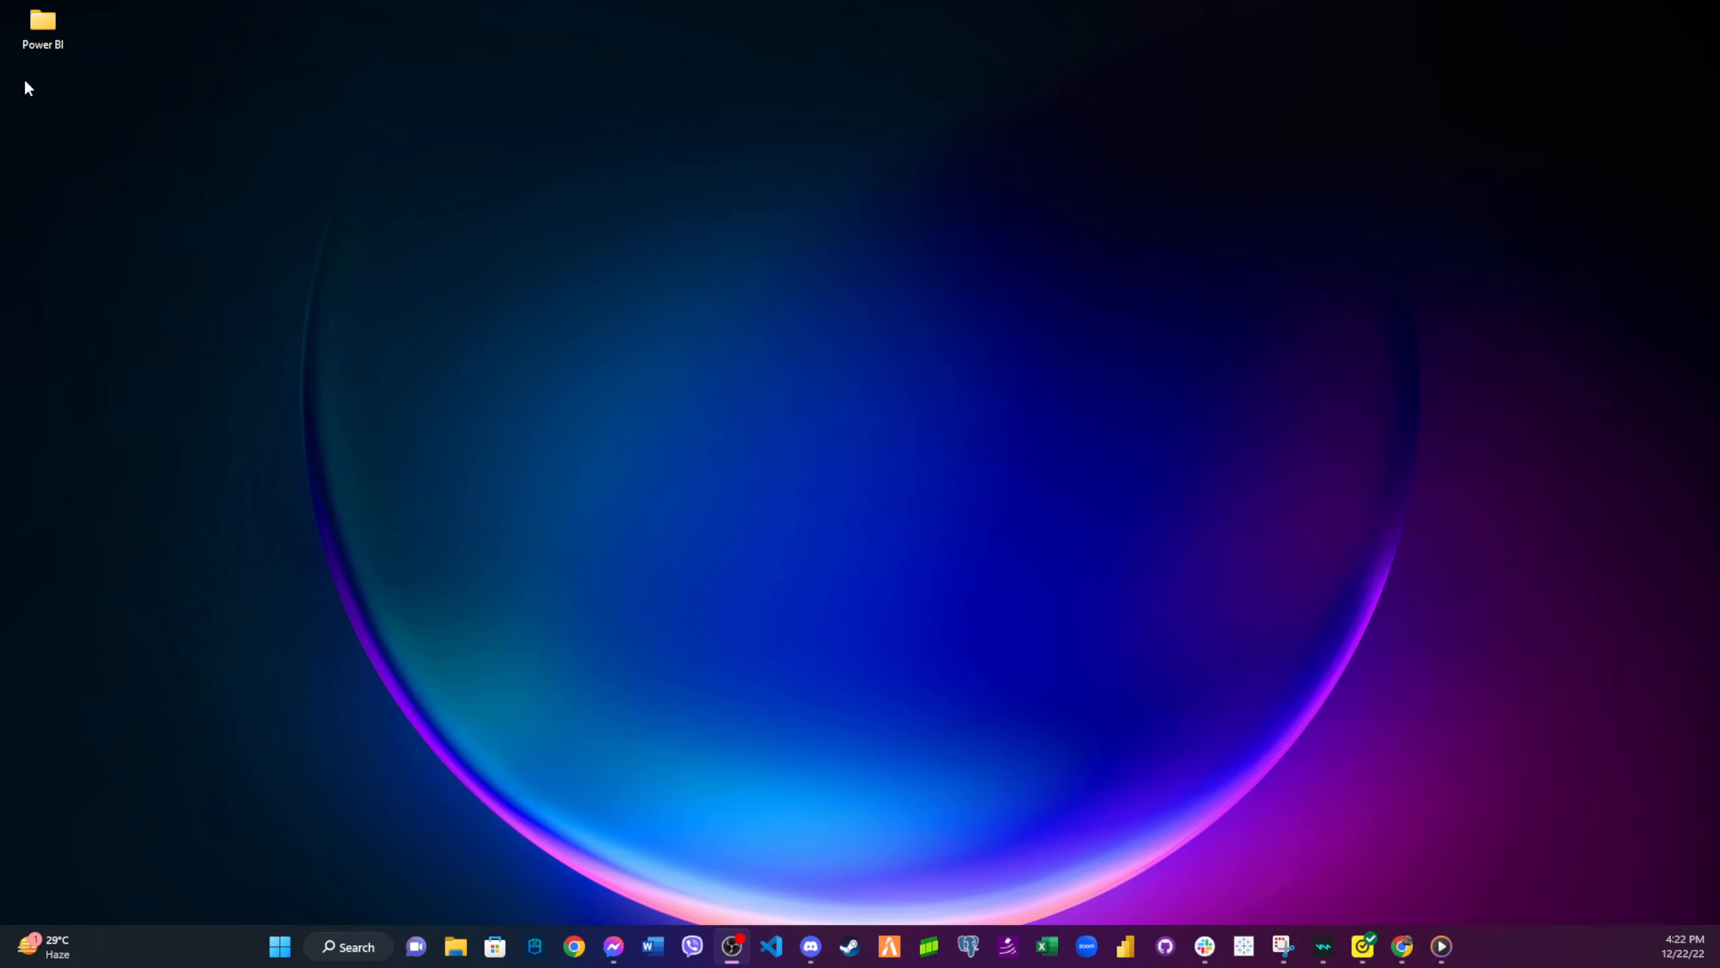
double_click(37, 27)
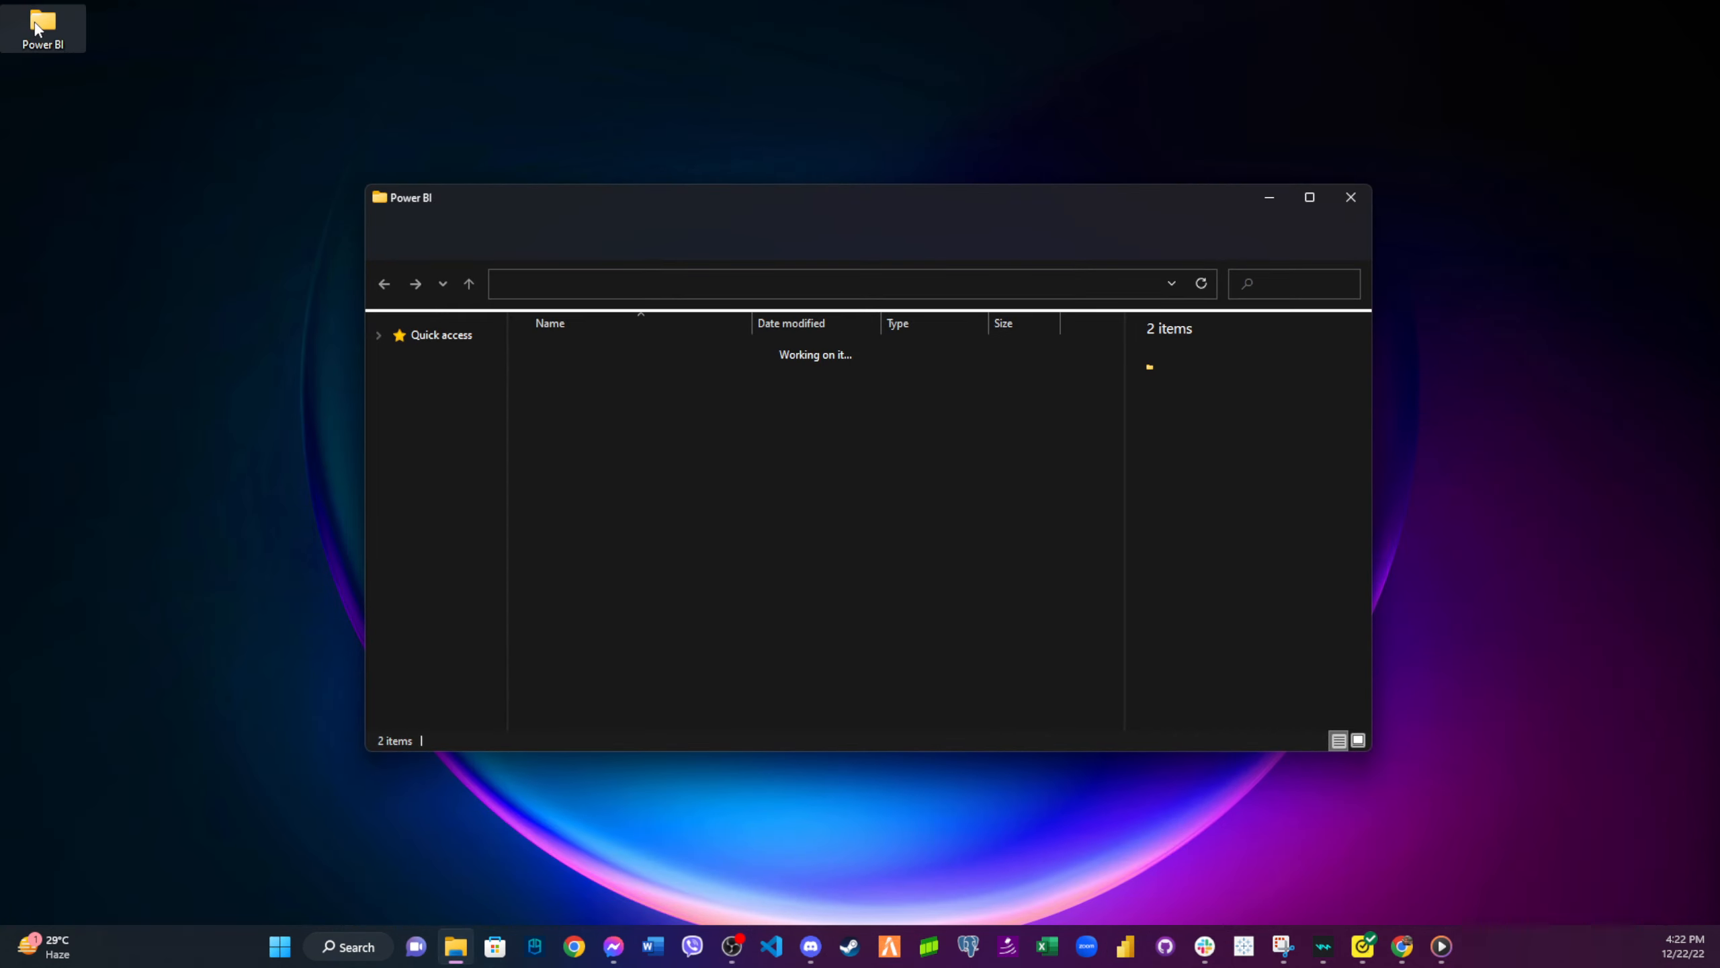
double_click(687, 394)
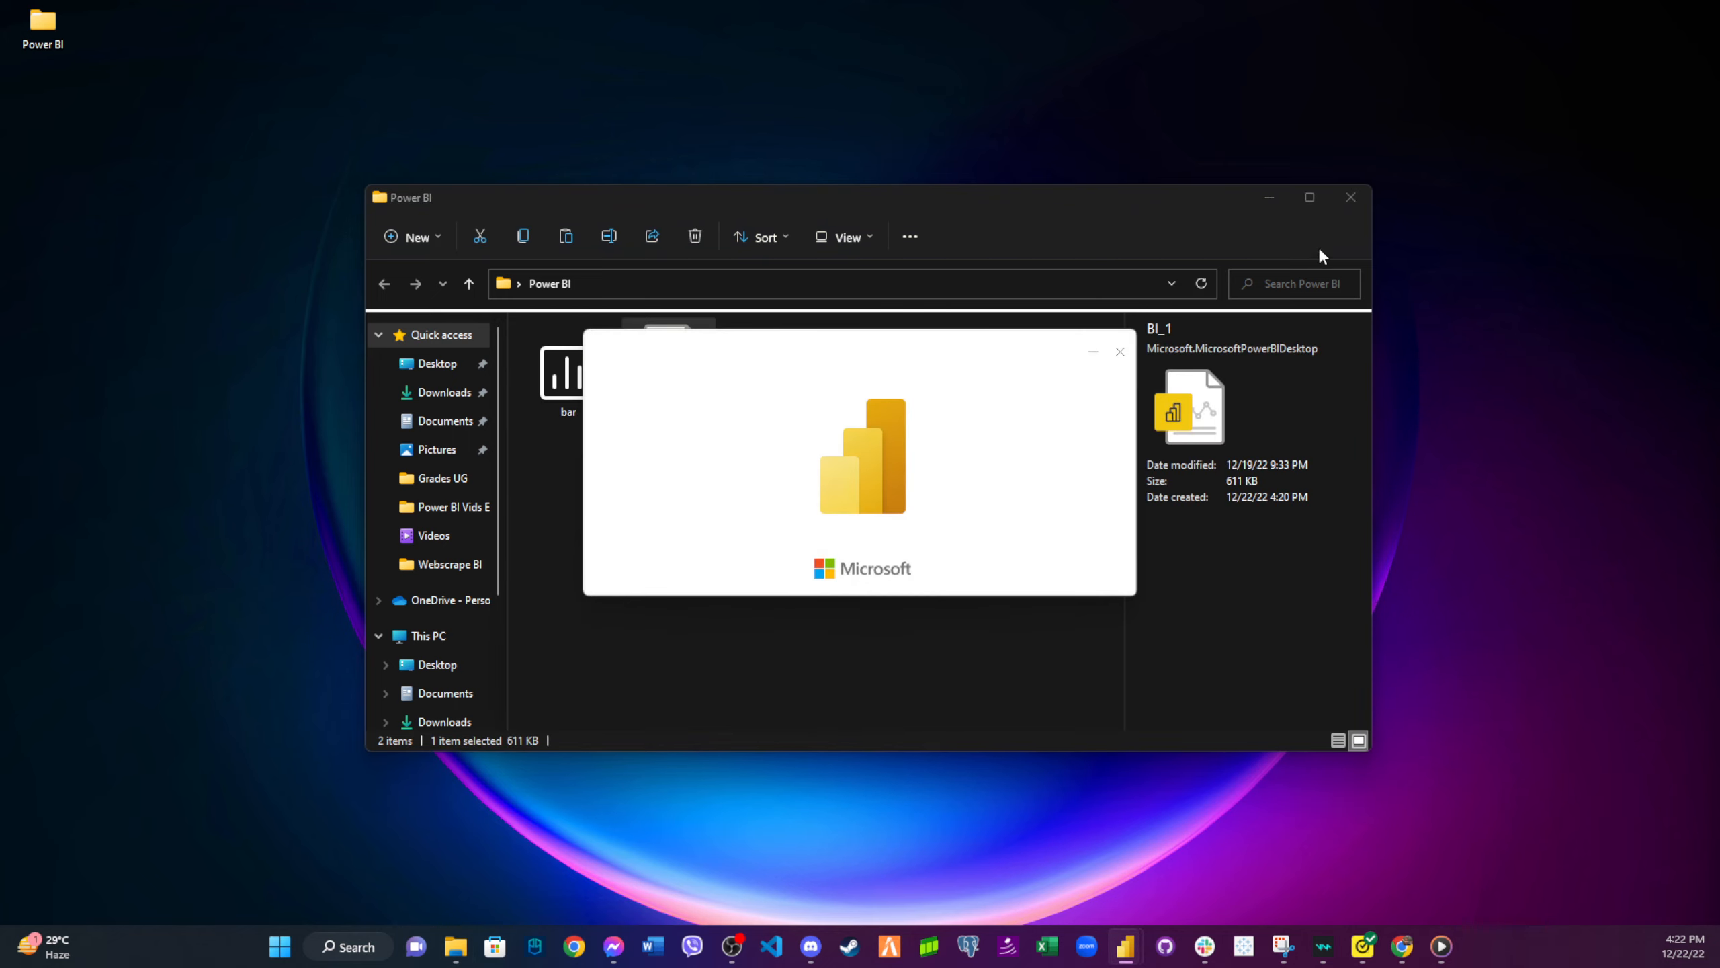
click(1348, 199)
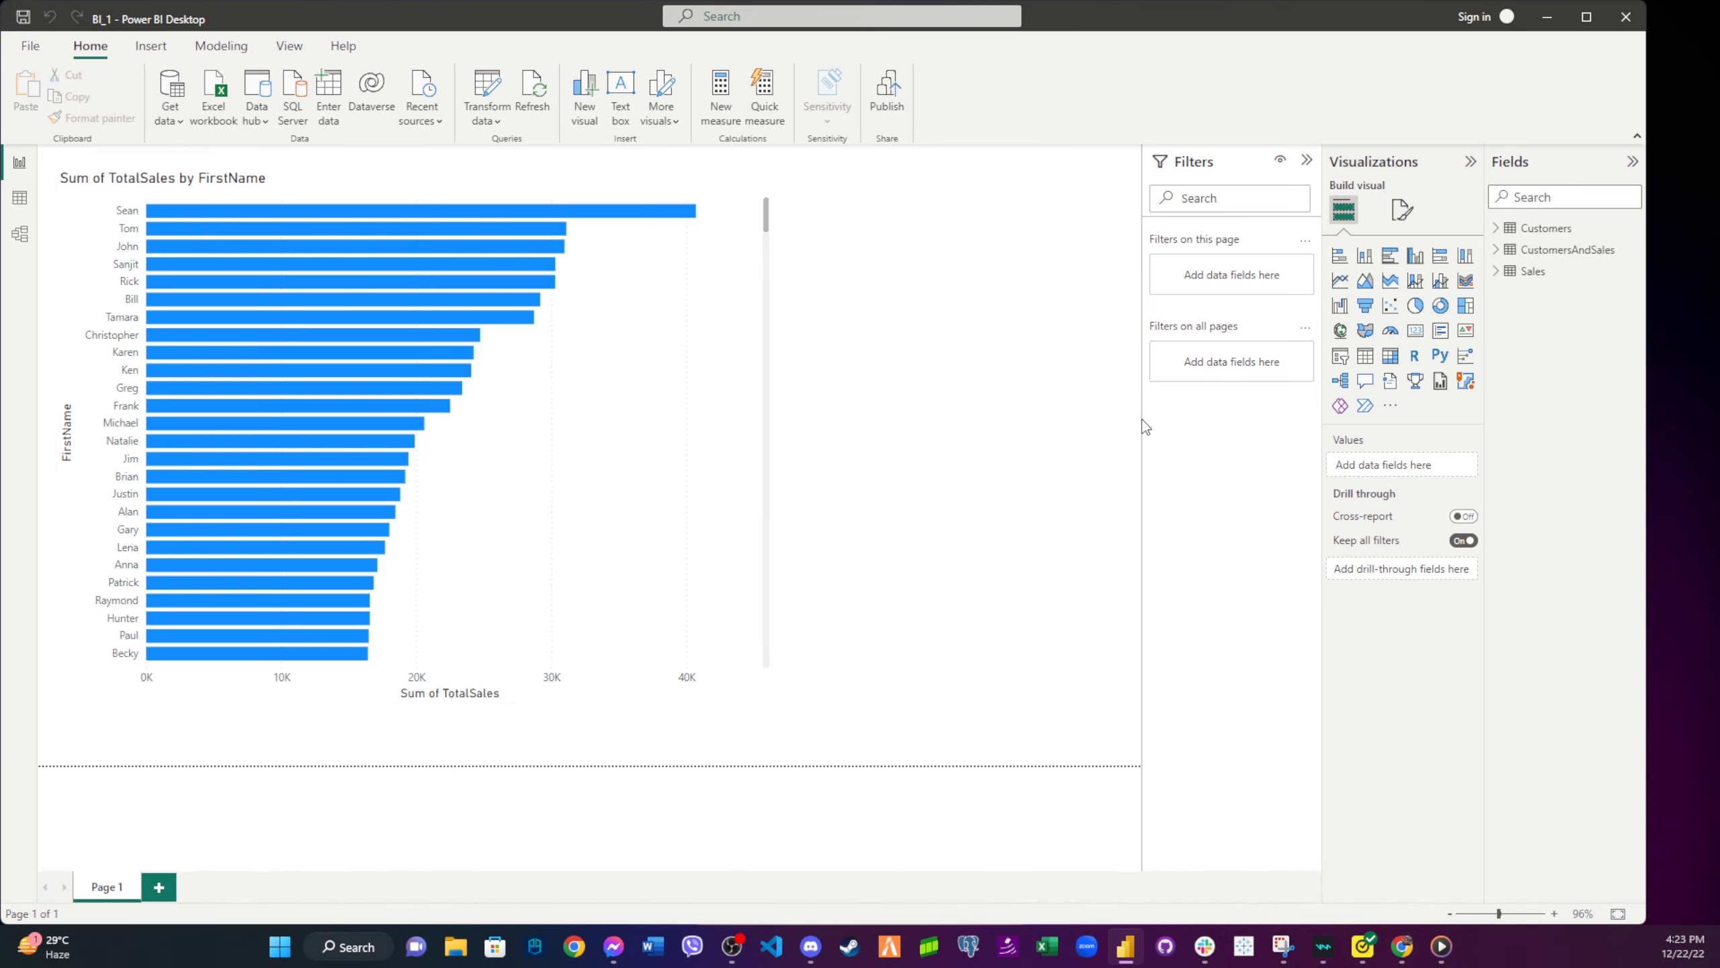
- Collapse the Filters pane to give the report canvas more room
drag(1143, 427, 1219, 422)
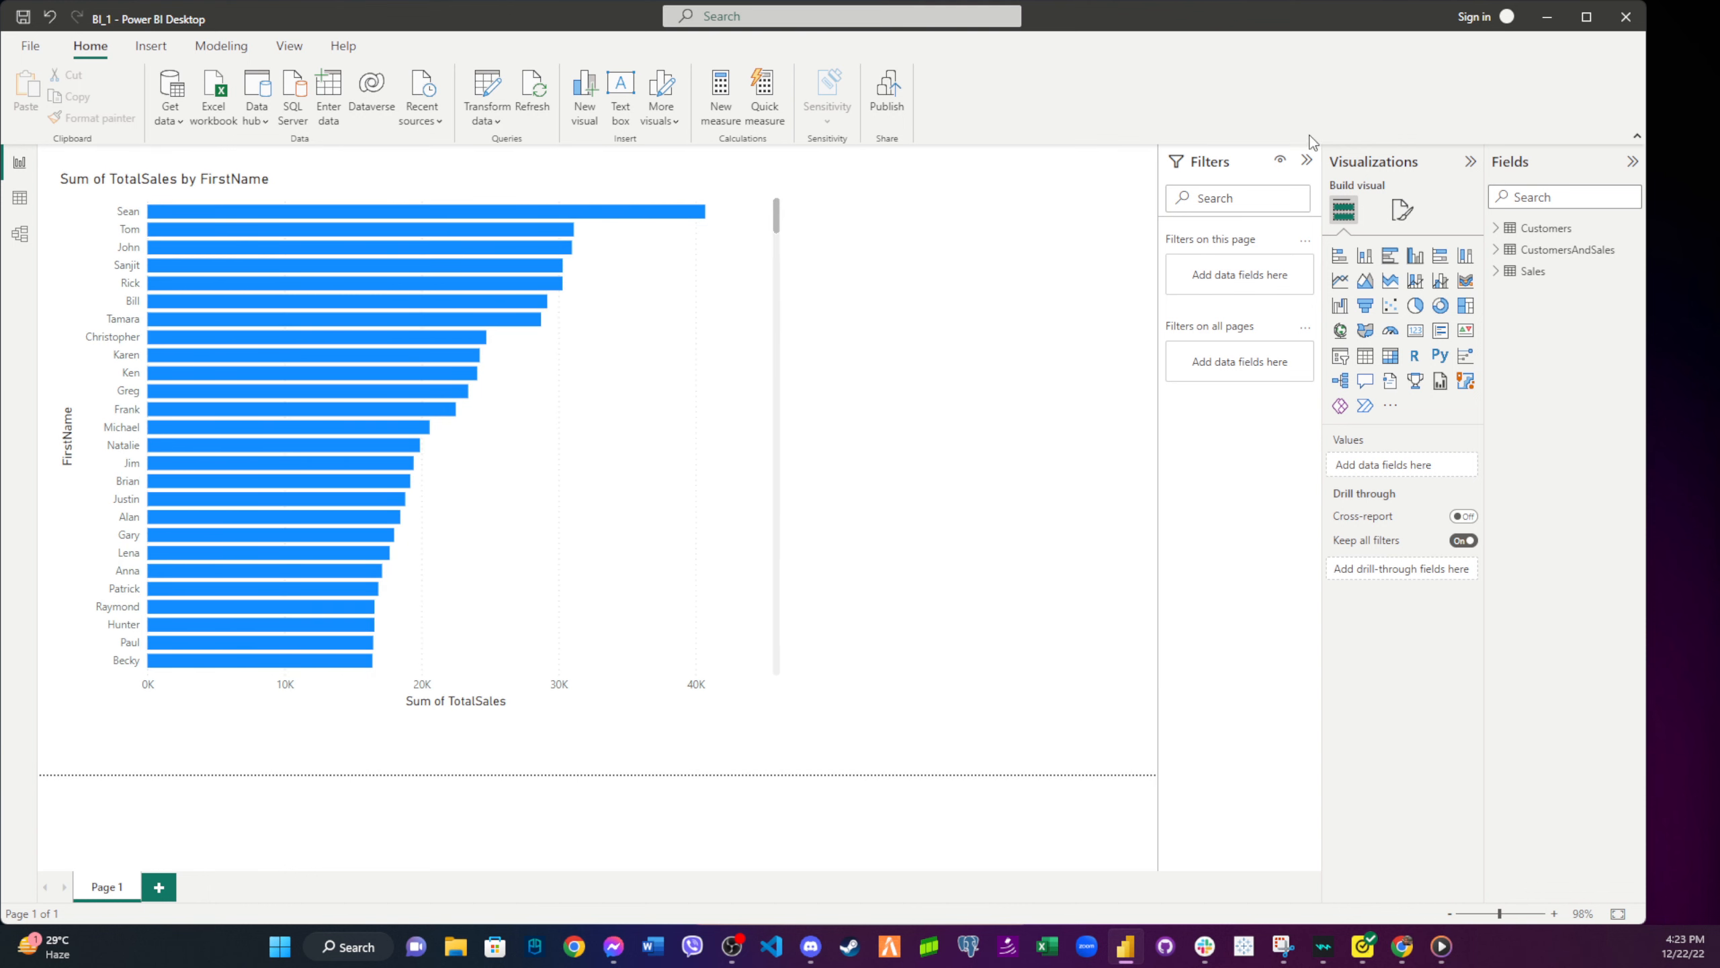
click(1306, 161)
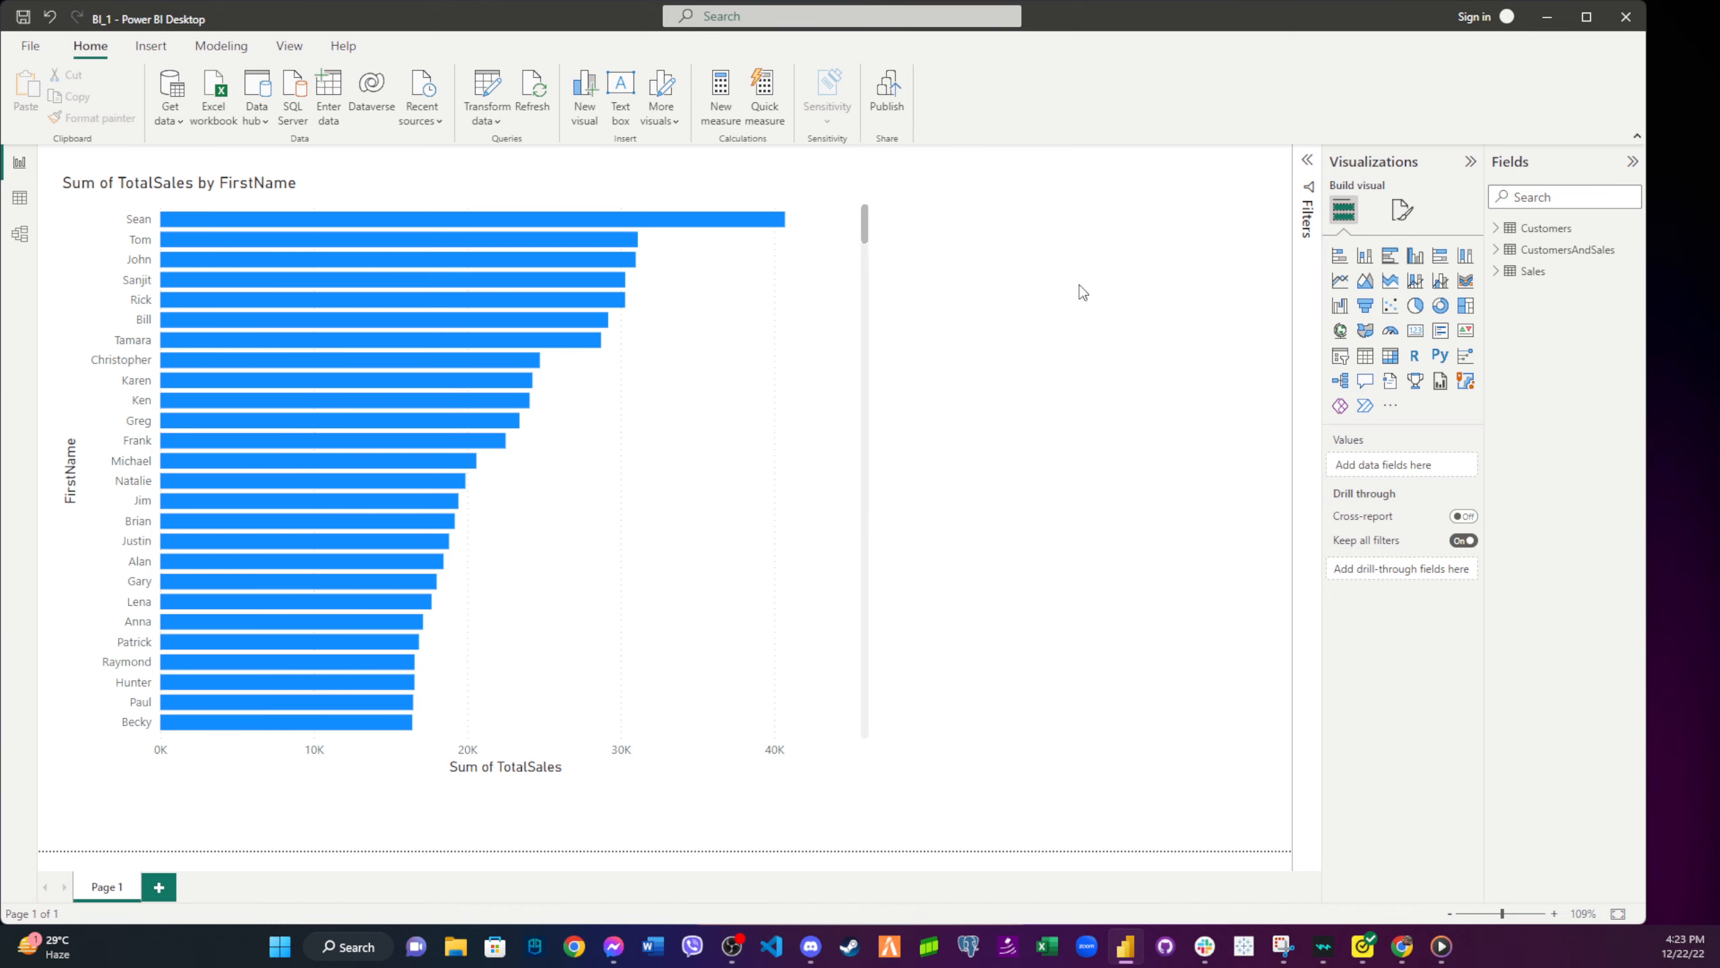
- Examine the page's format settings, including page information, the canvas type options and the canvas background
click(1402, 212)
click(1355, 305)
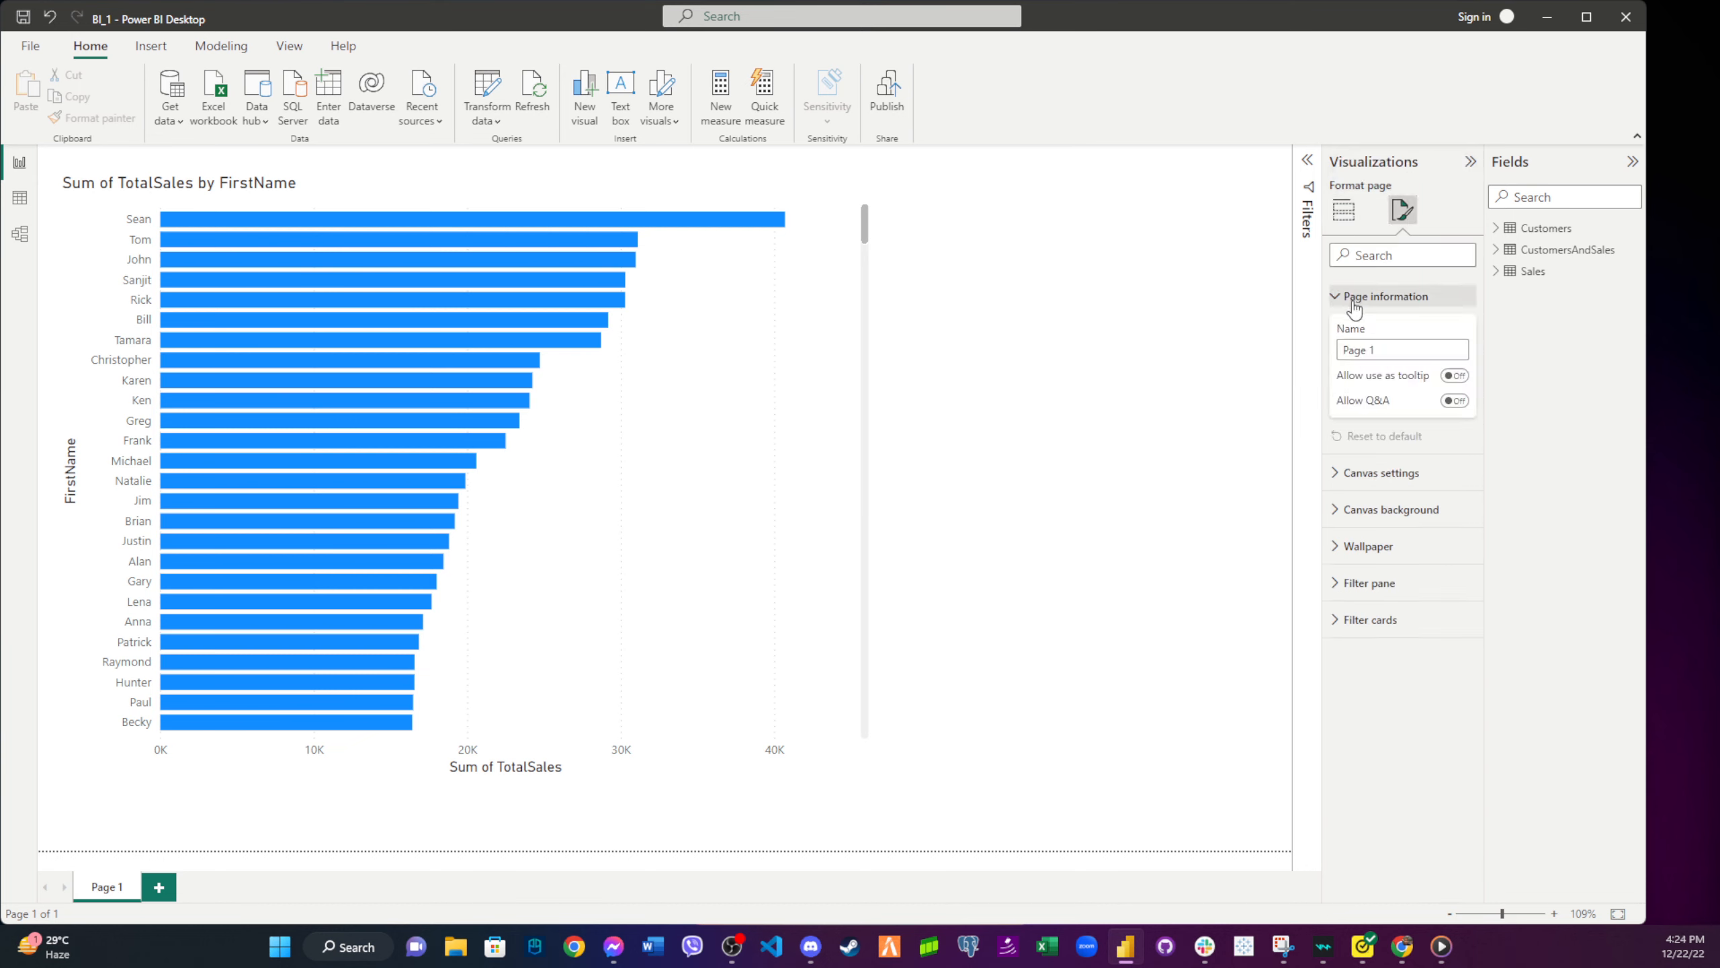
click(1365, 482)
click(1421, 530)
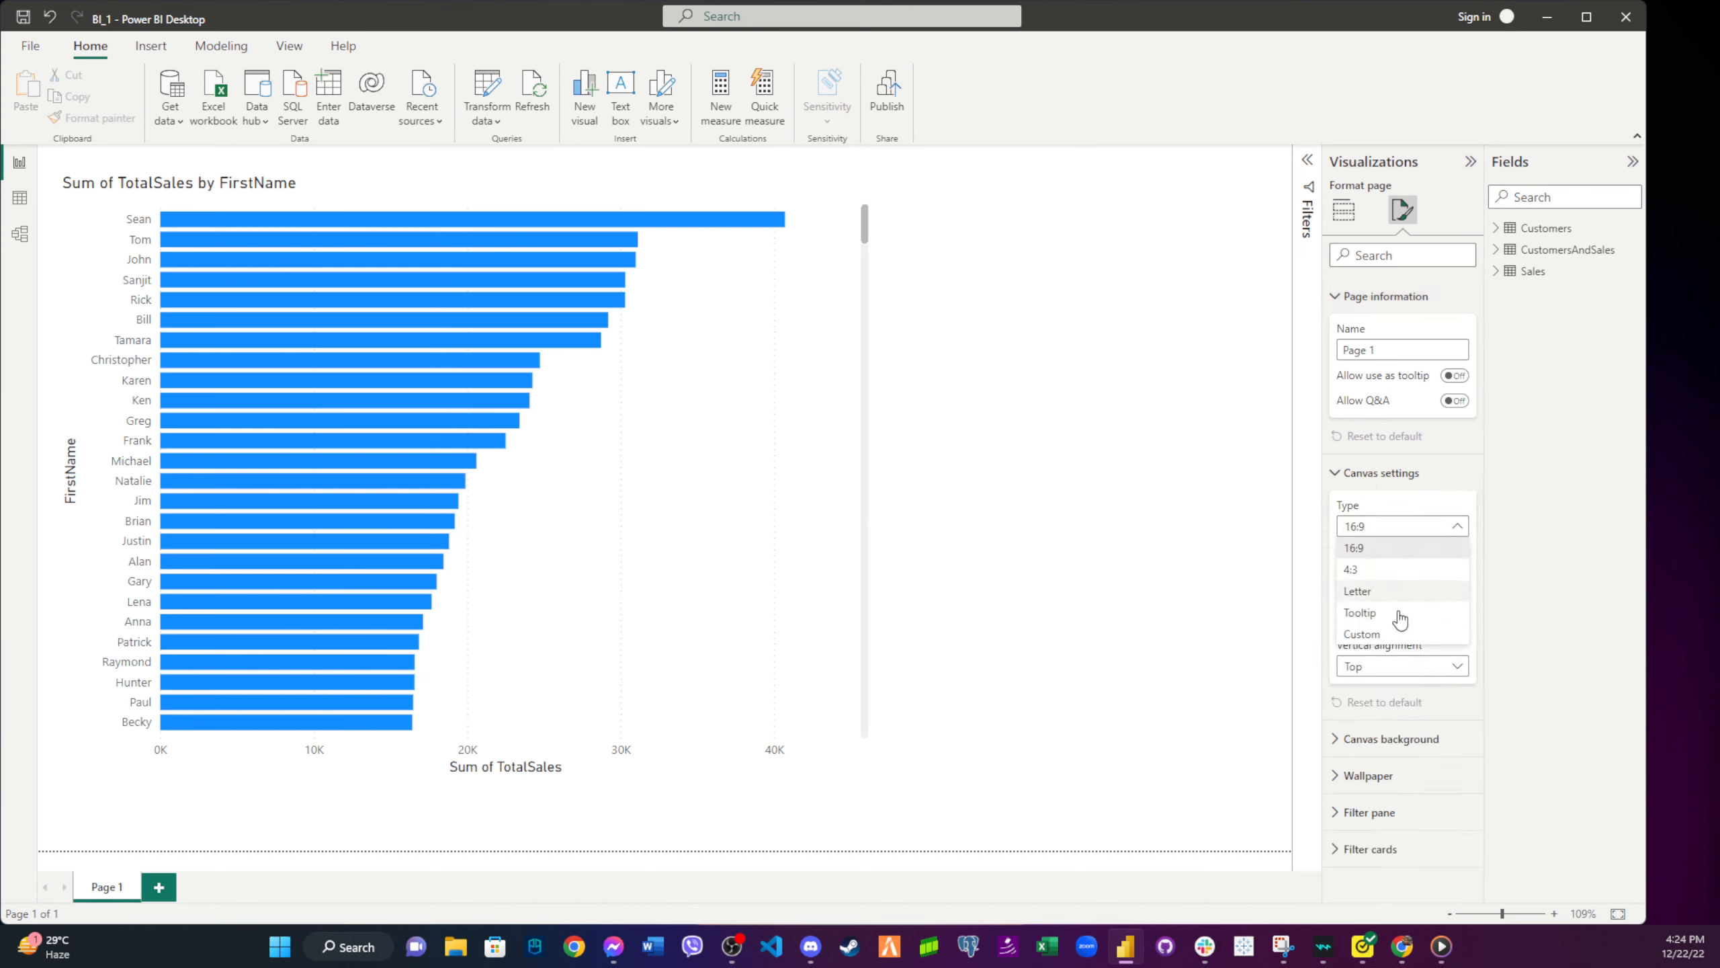
click(1368, 532)
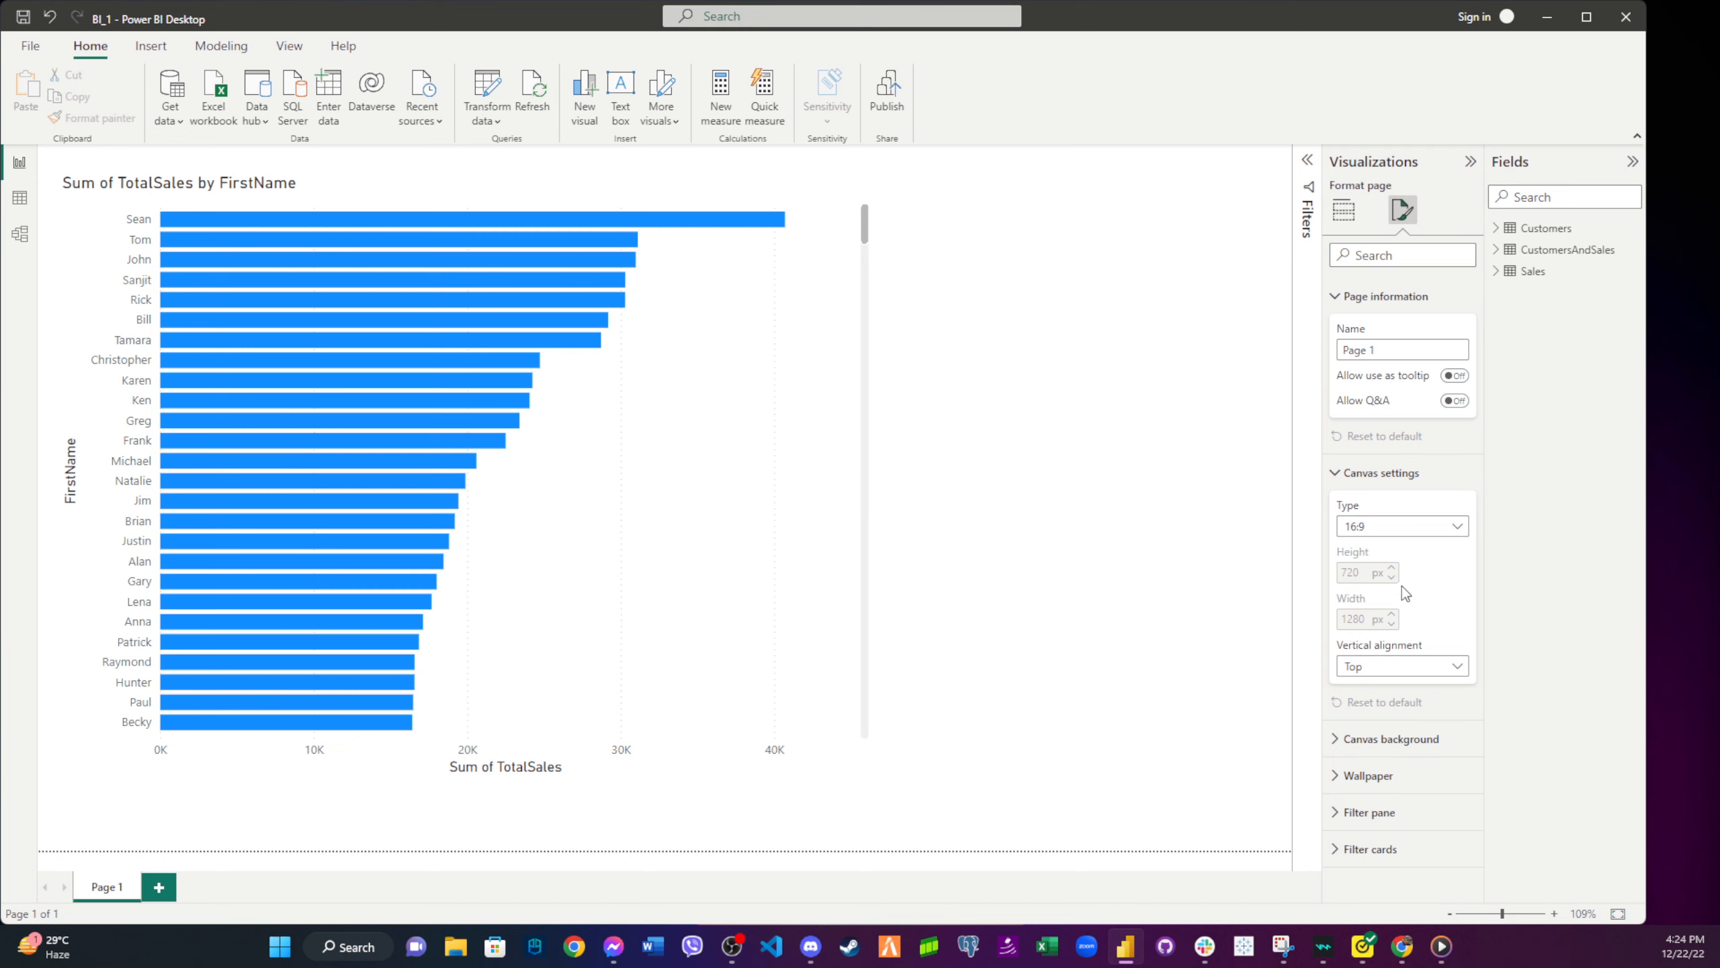
click(1354, 474)
click(1369, 509)
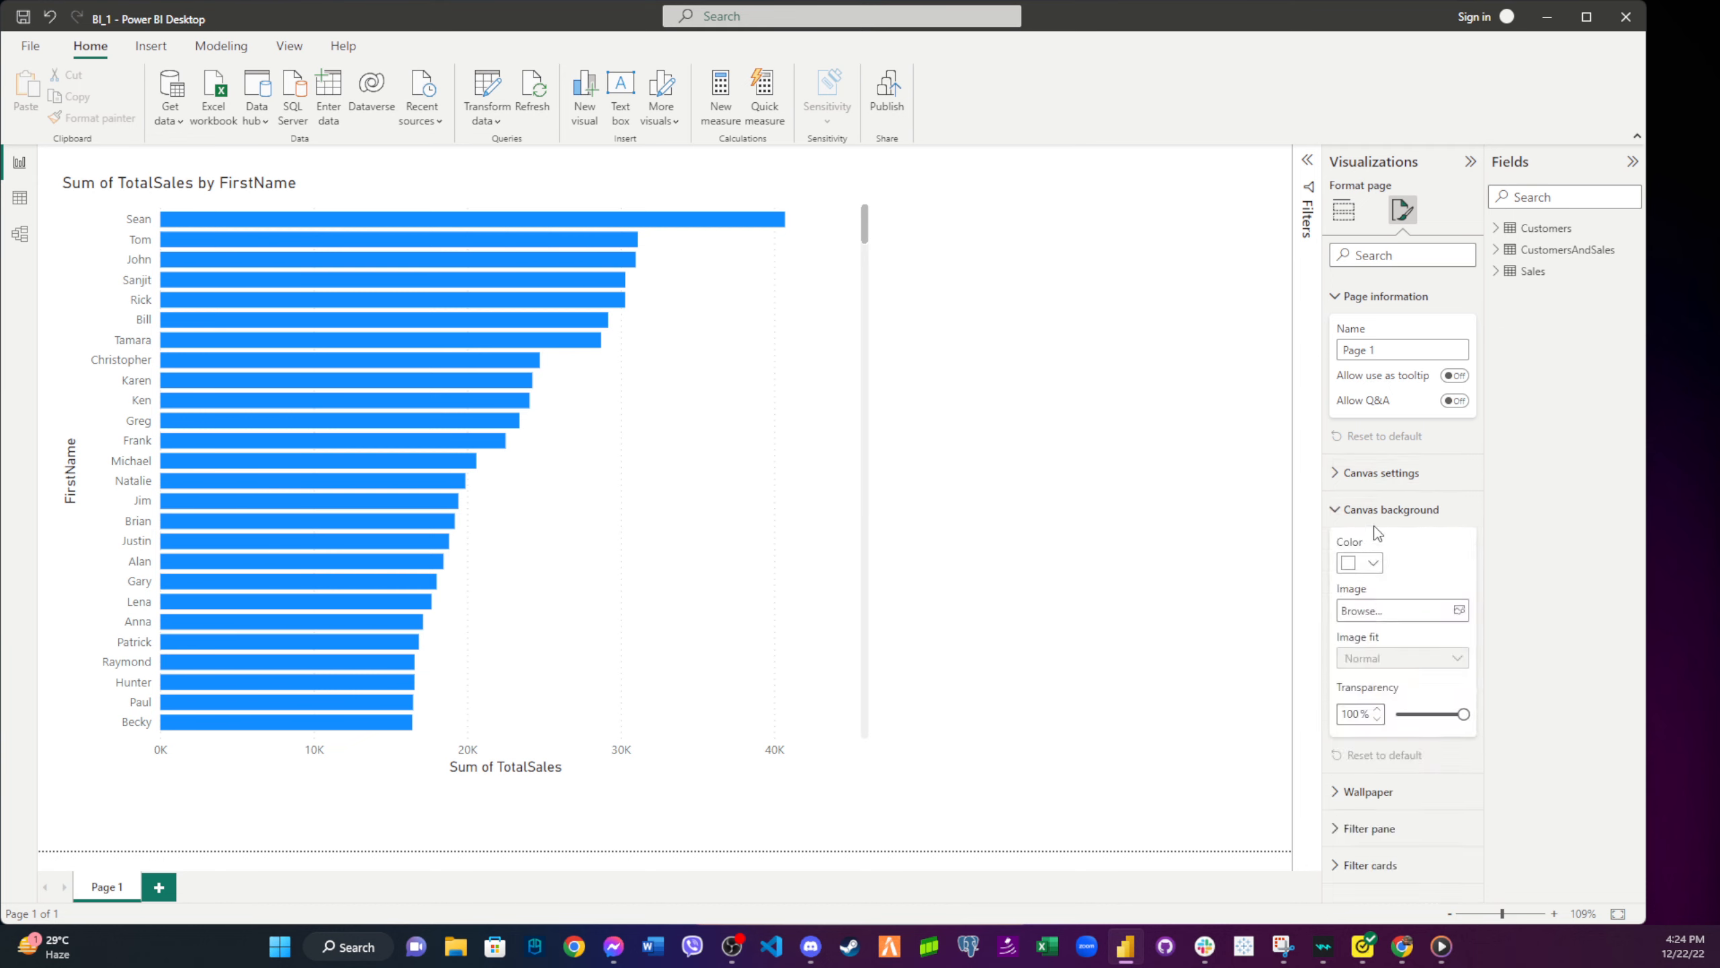
click(1375, 509)
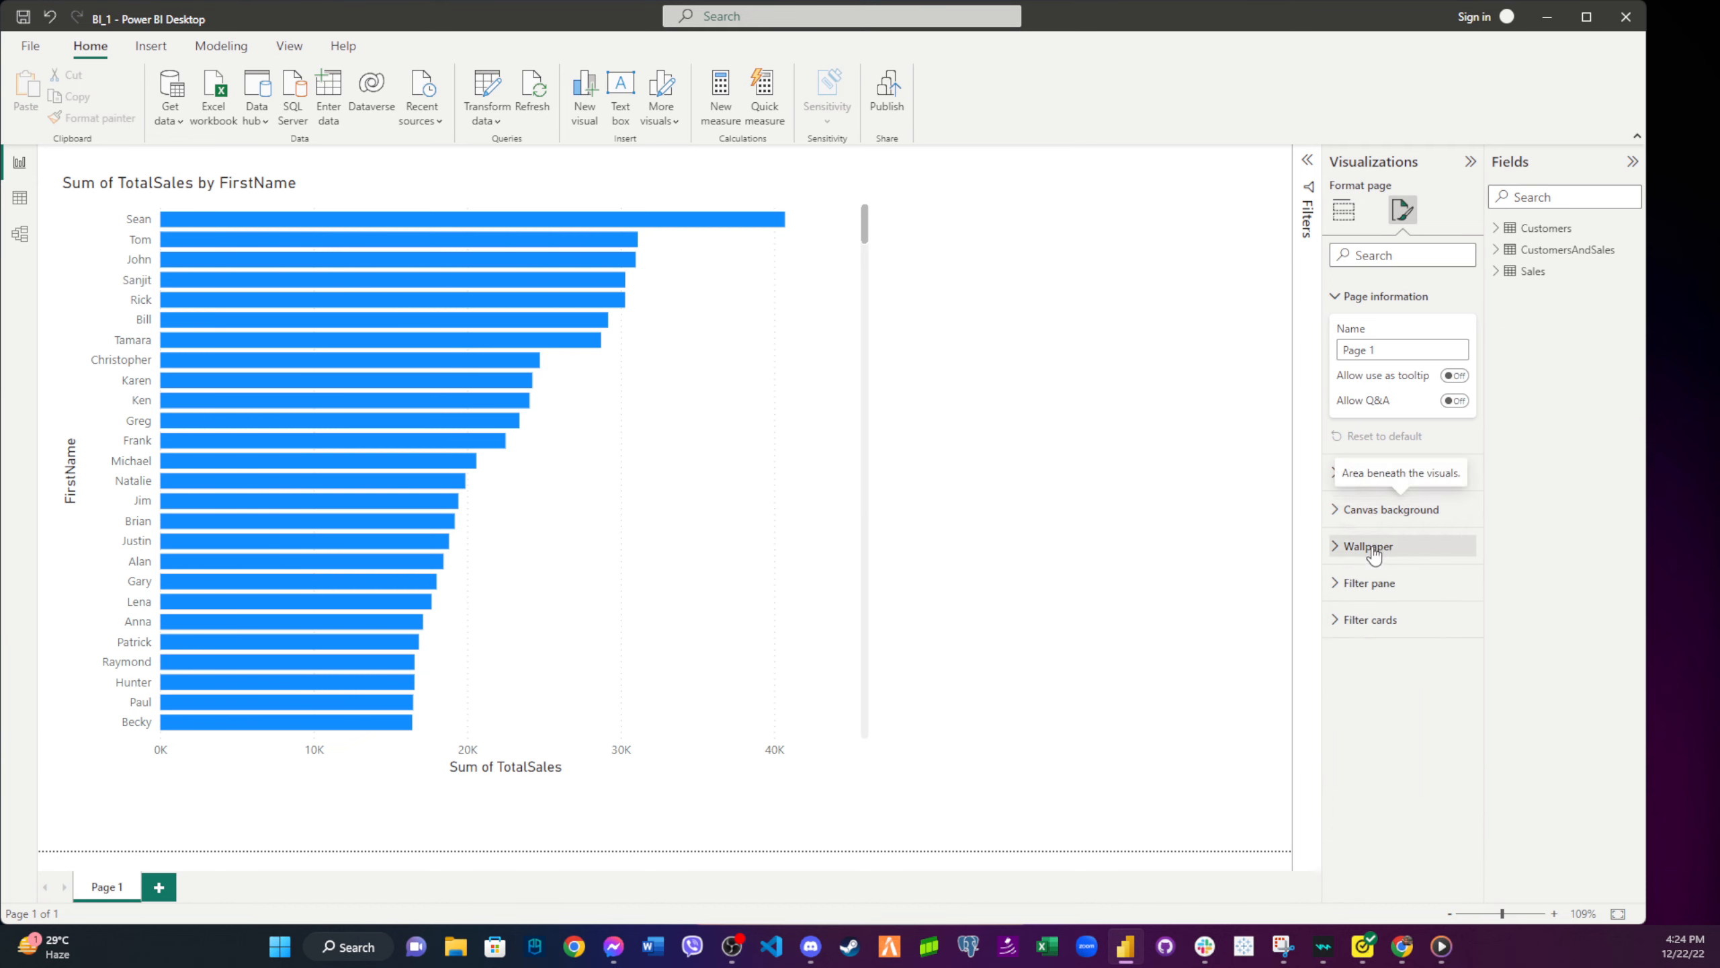
- Set the page's wallpaper to the custom dark navy blue #222C77
click(1385, 546)
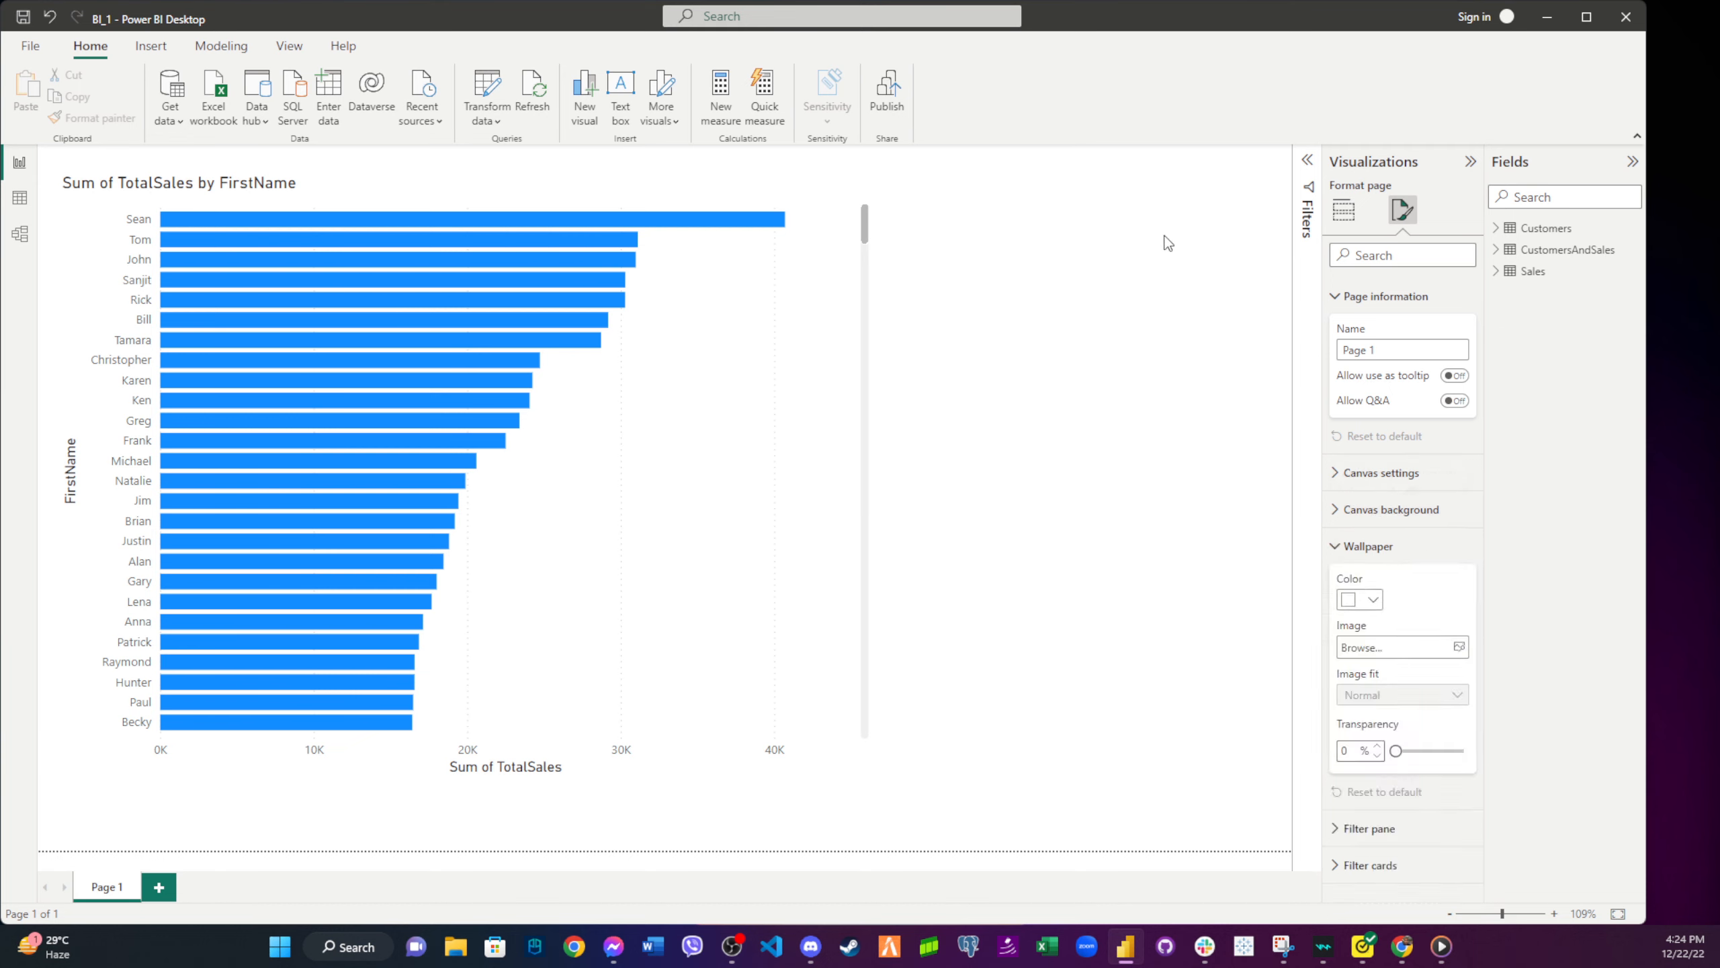
click(1374, 601)
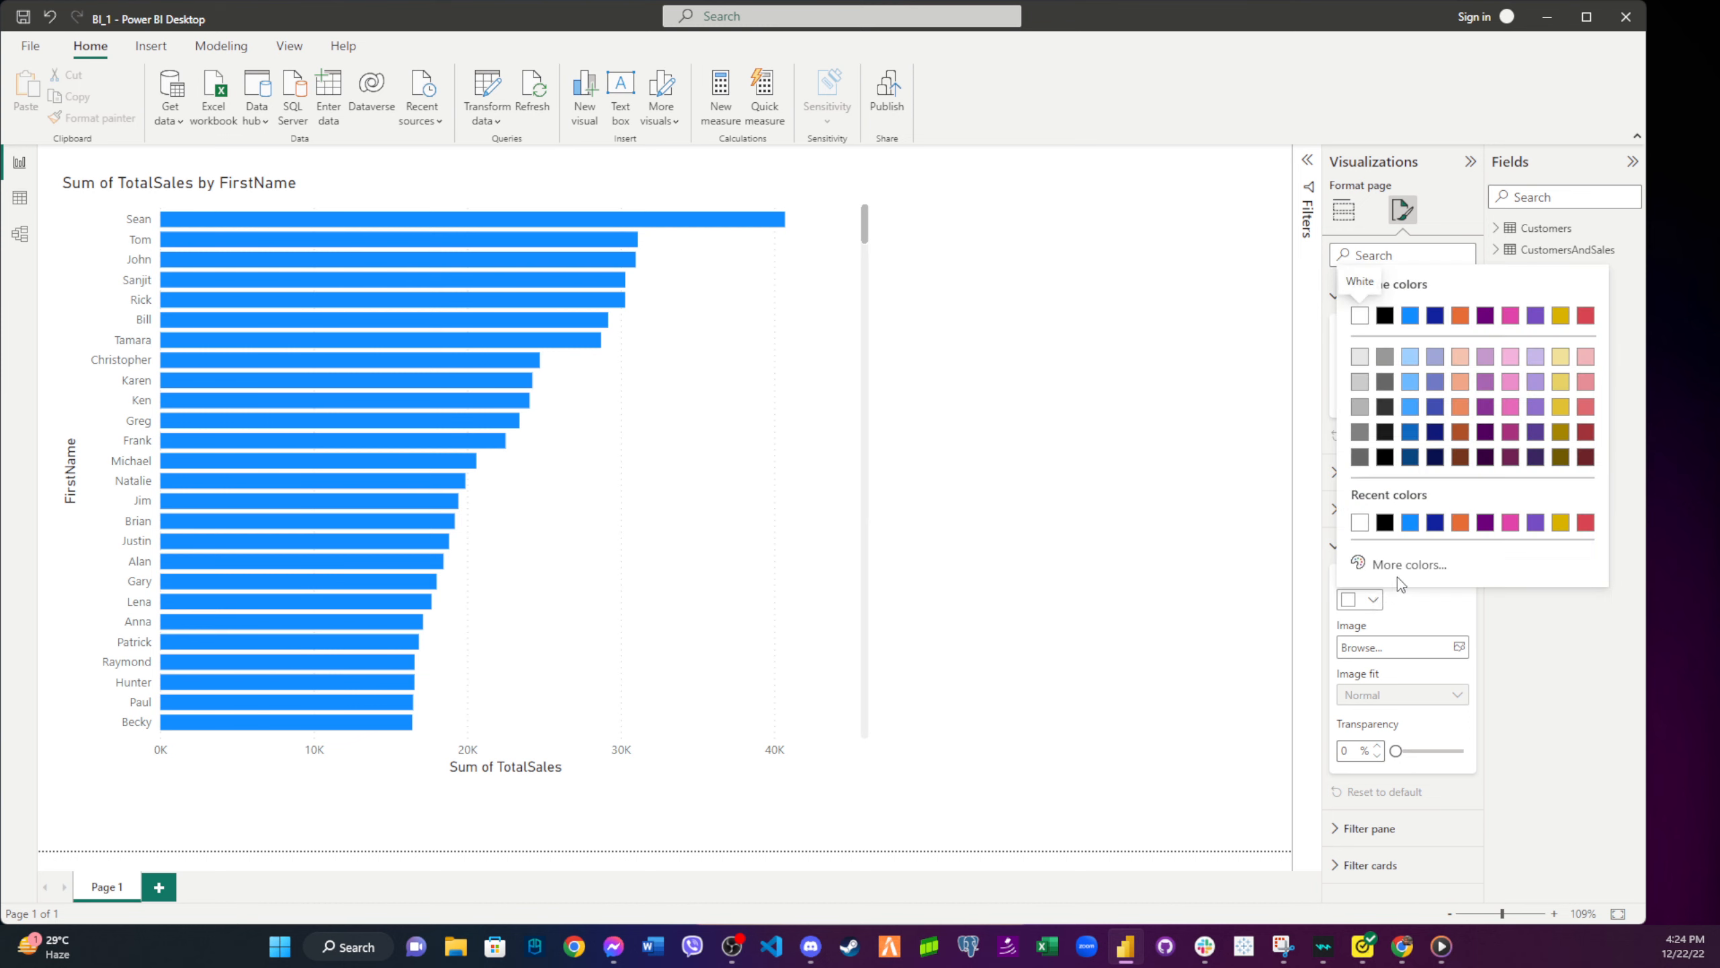
click(1436, 522)
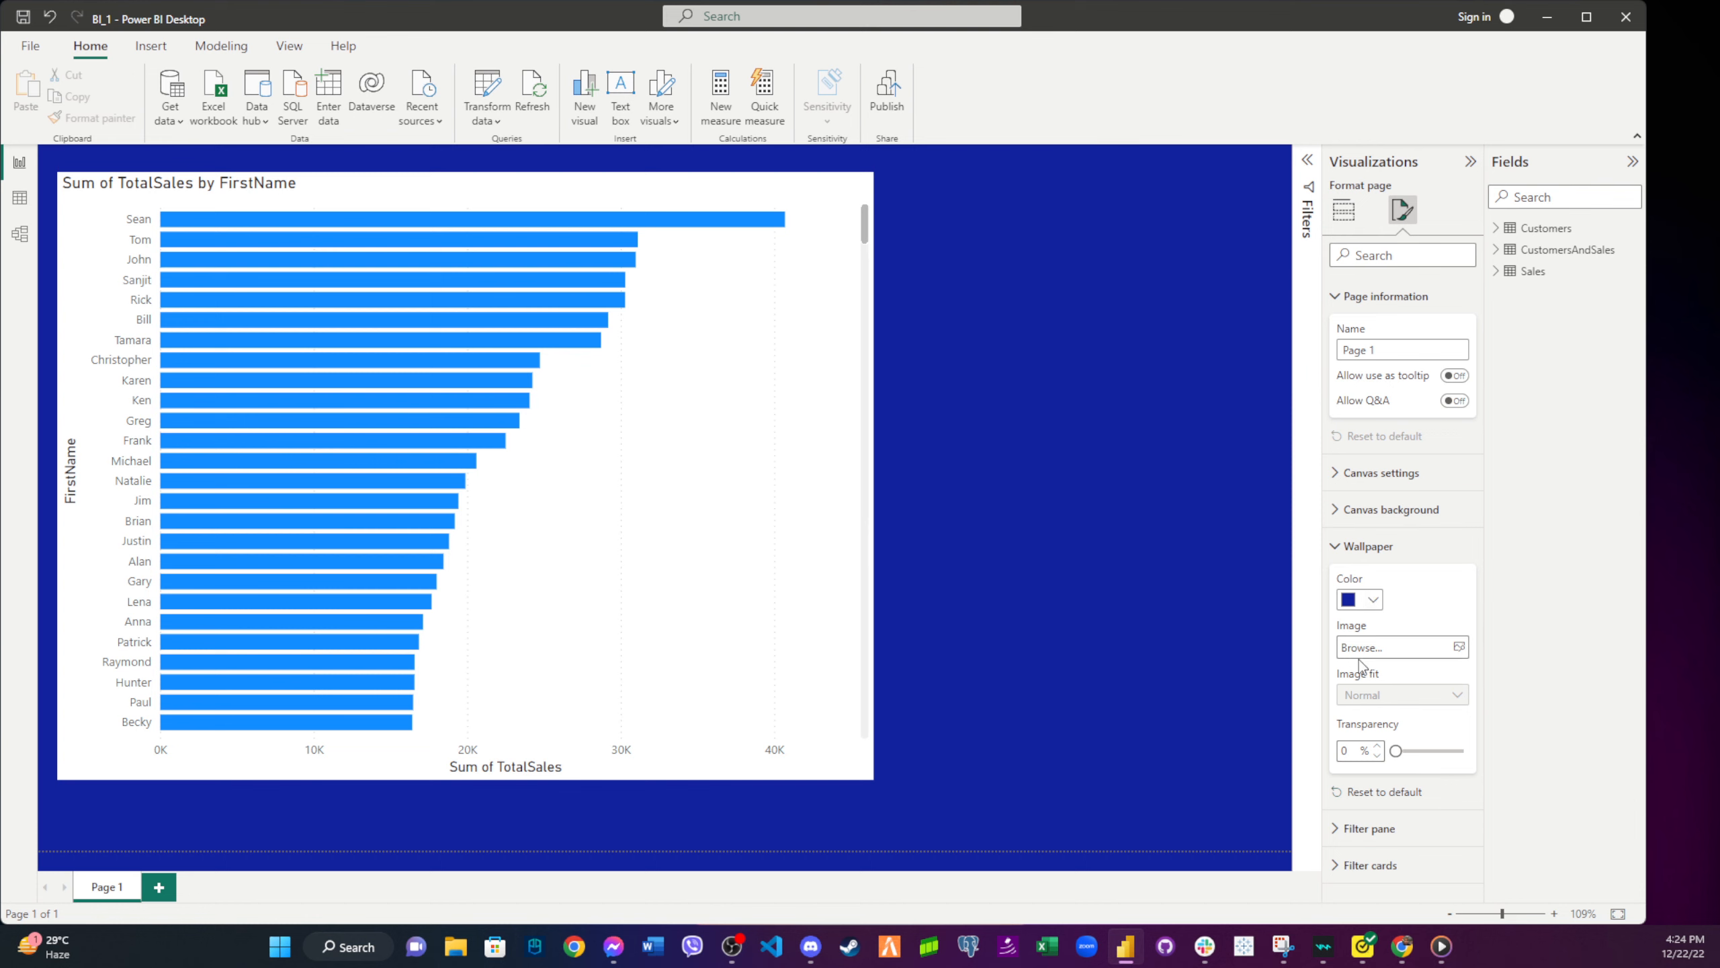
click(1375, 602)
click(1389, 565)
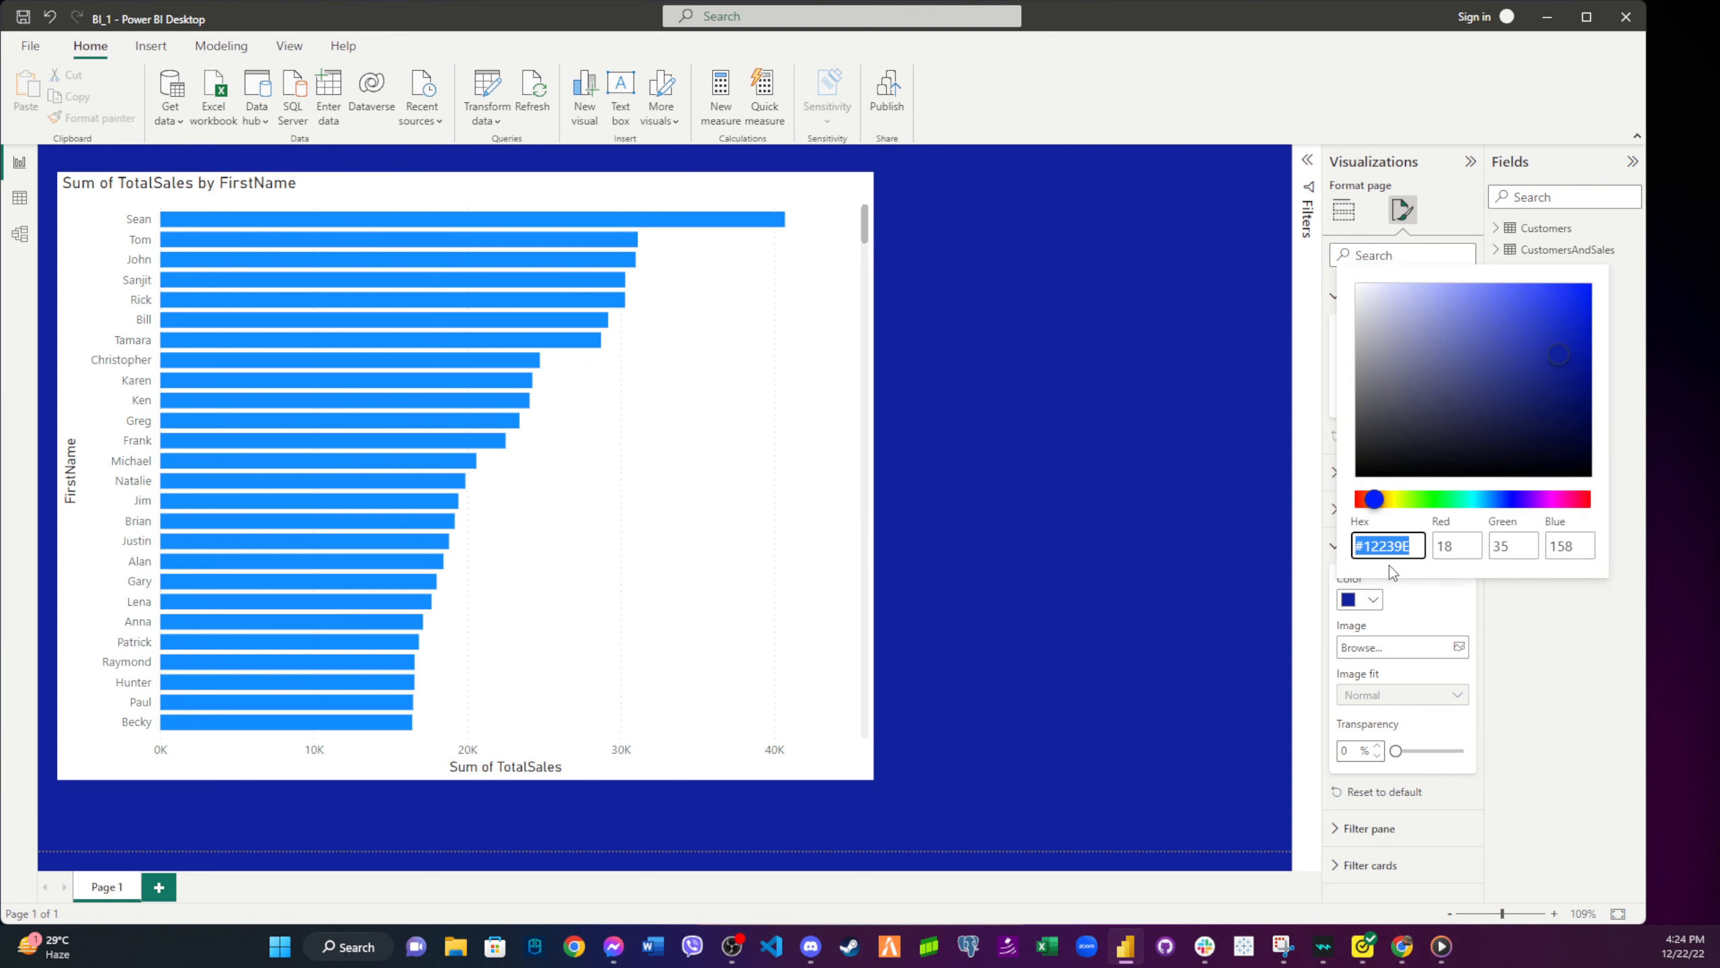
mouse_move(1555, 366)
mouse_down()
mouse_move(1525, 388)
mouse_move(1497, 356)
mouse_move(1525, 397)
mouse_up()
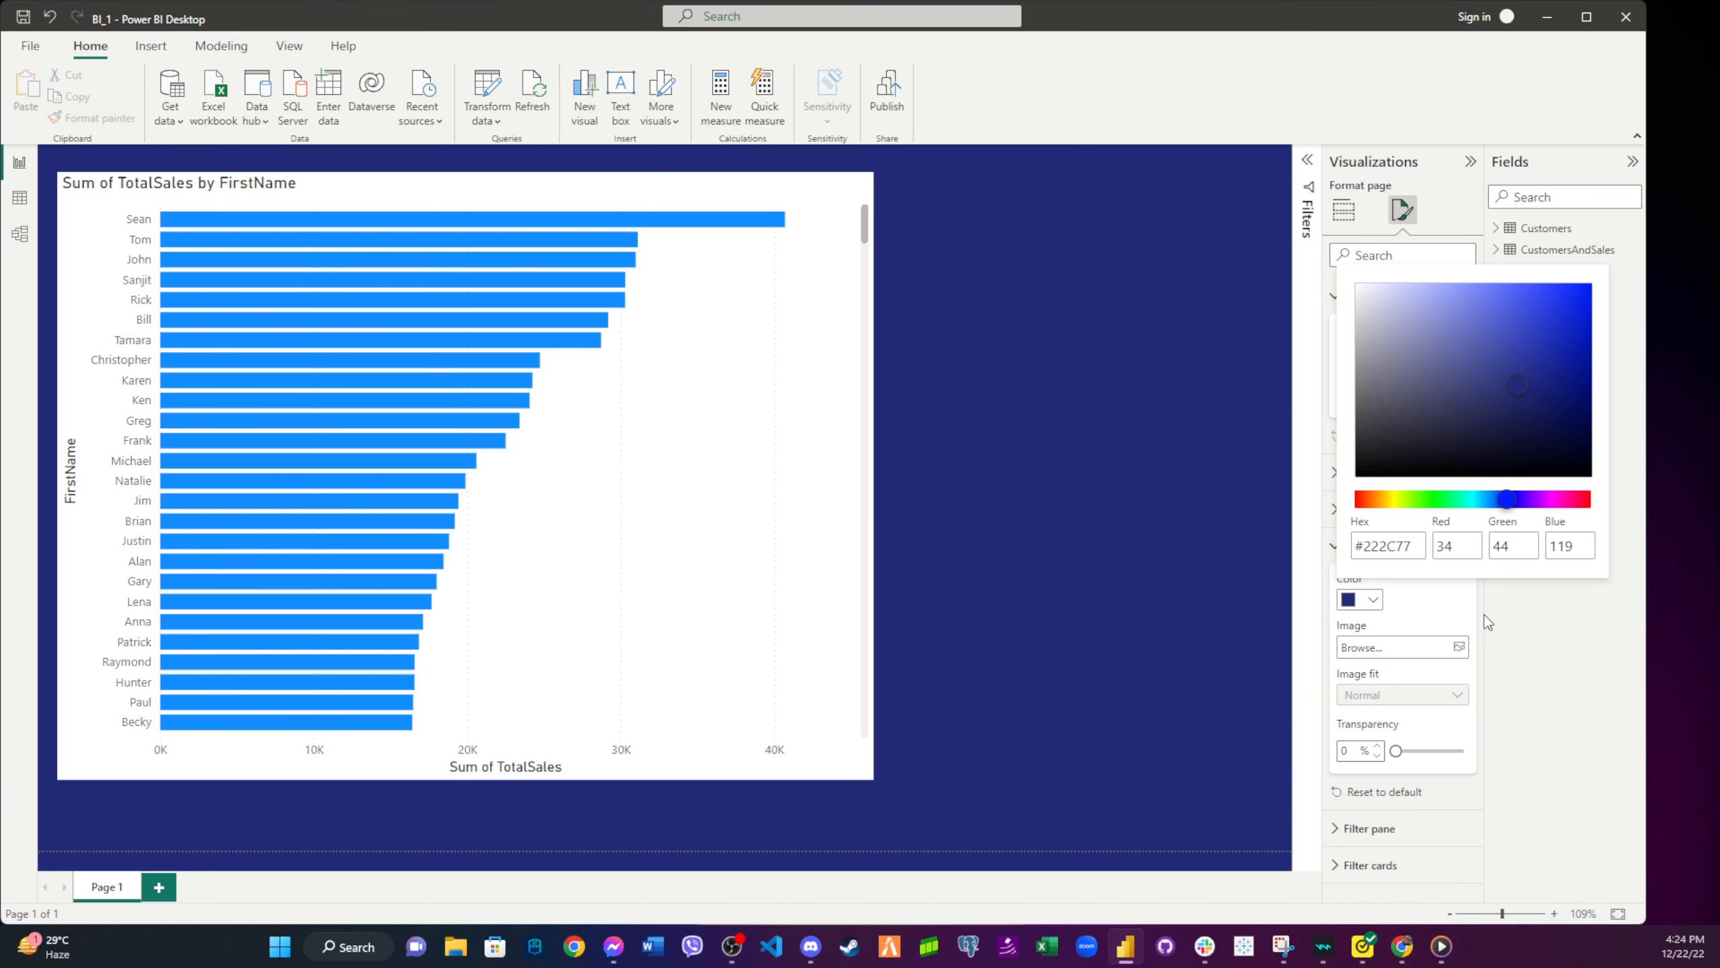
click(1460, 610)
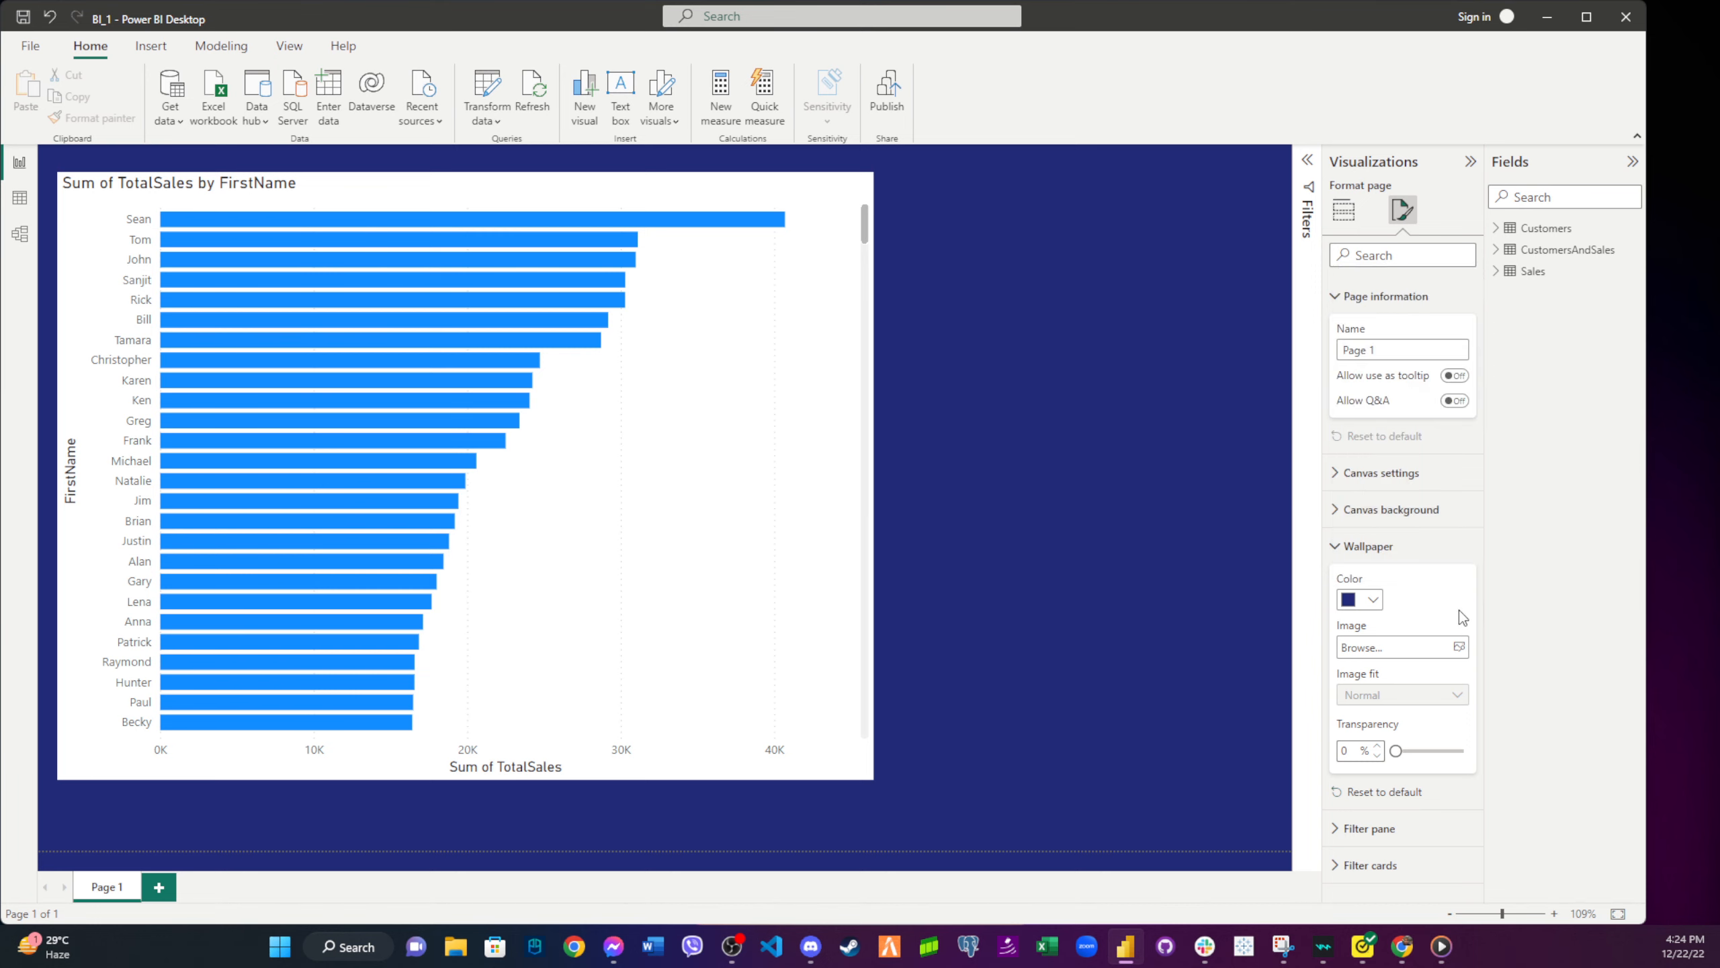
click(1373, 551)
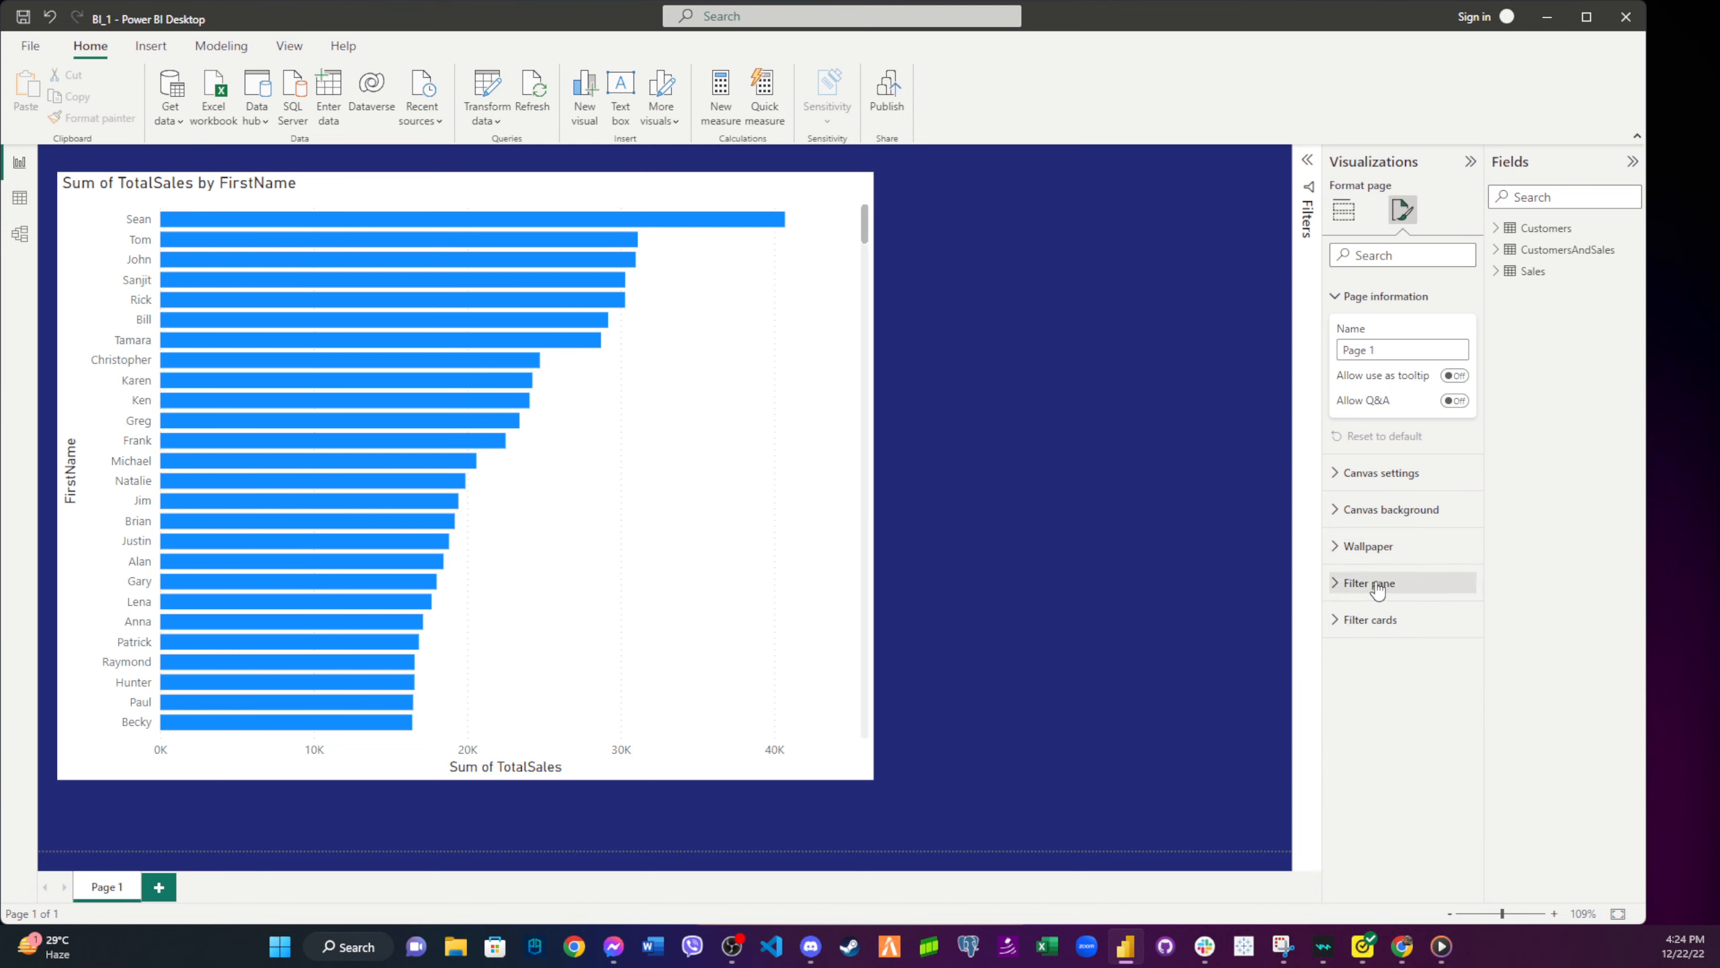
- Try the wallpaper's navy blue as the filter pane's background color and return the background to white
click(1378, 589)
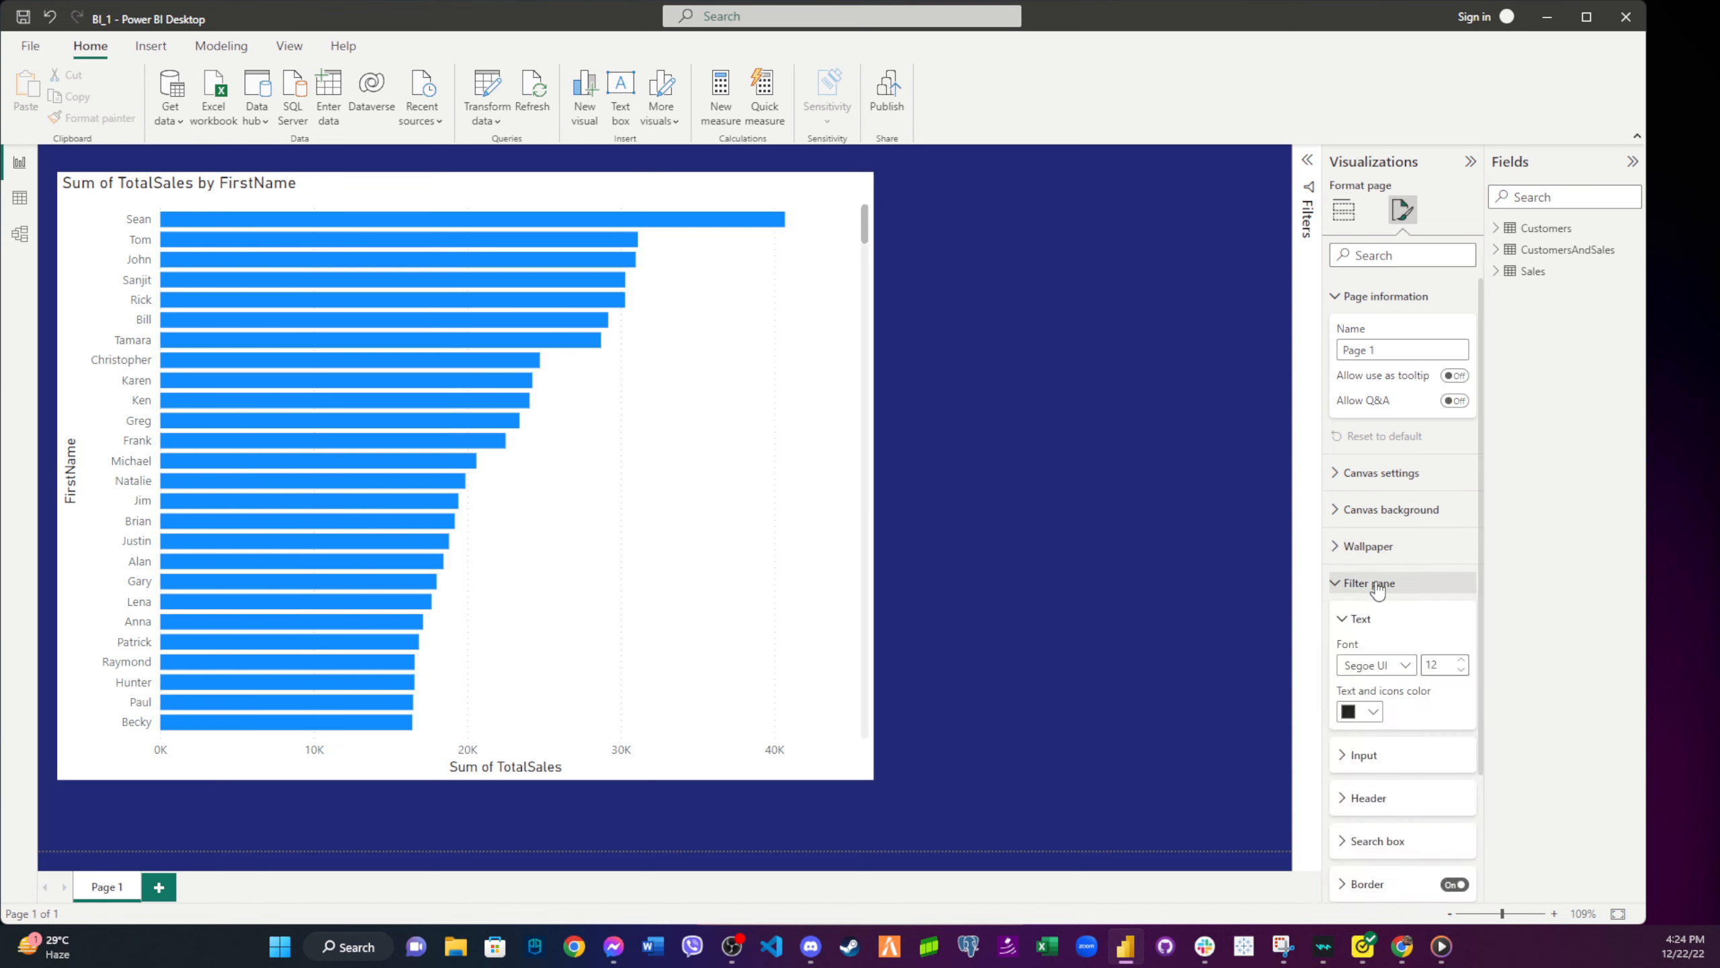
scroll(1400, 596, down, 2)
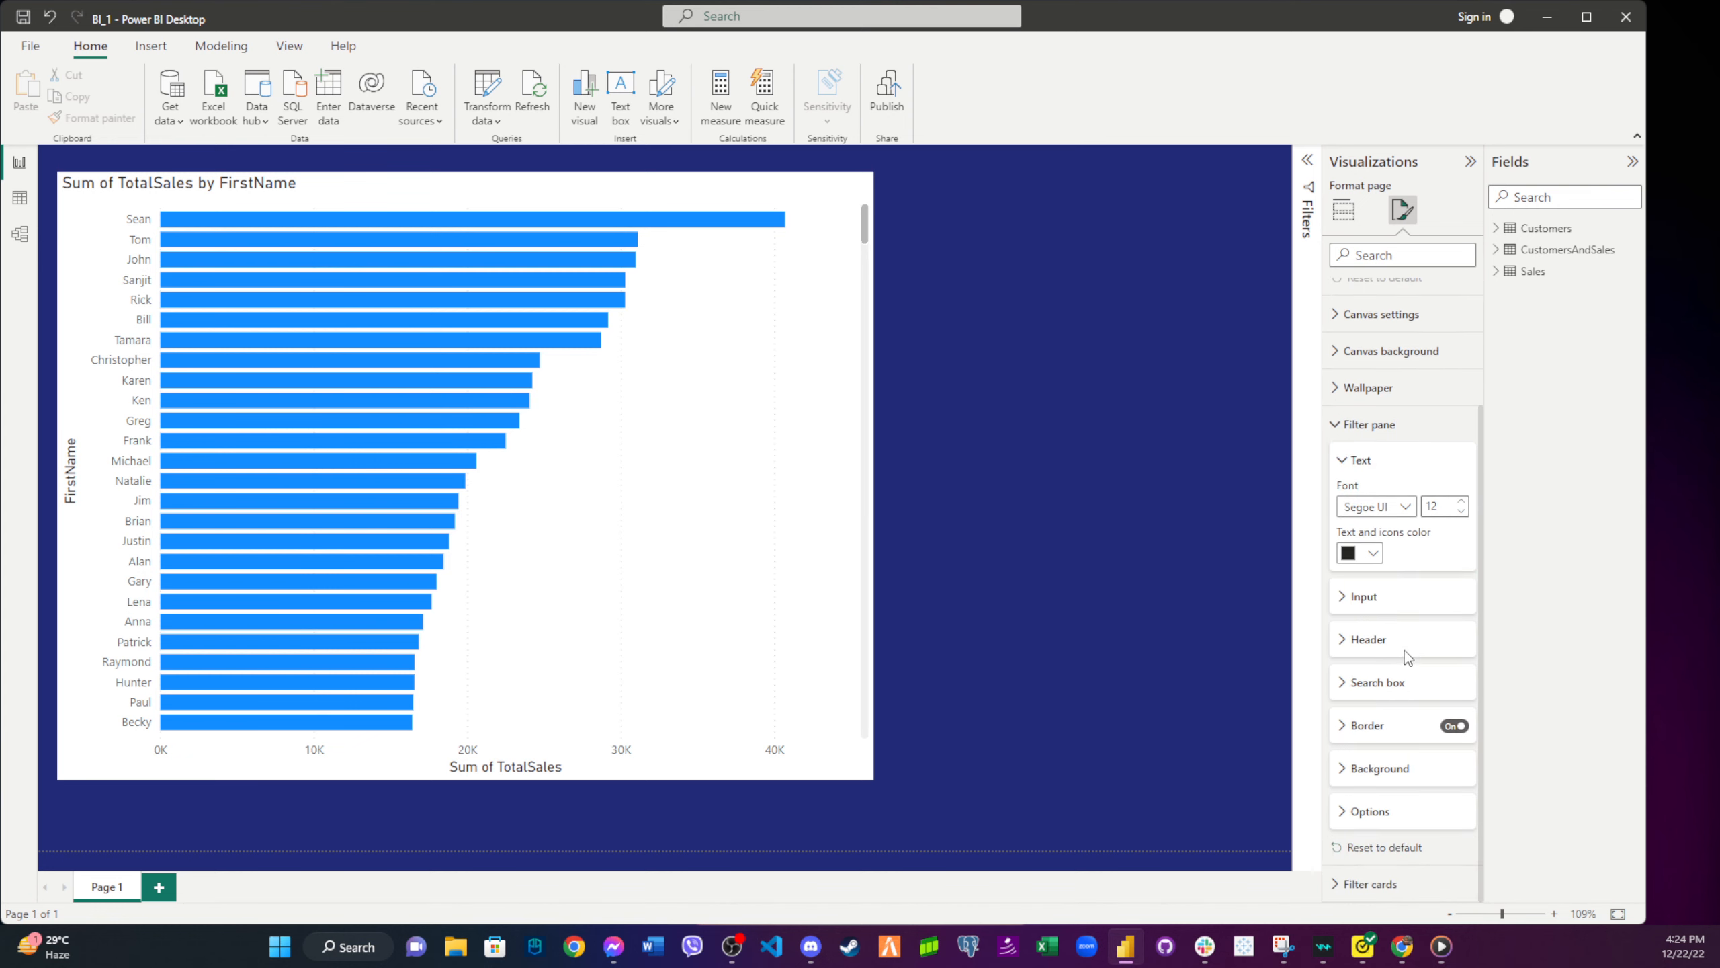
click(1382, 772)
scroll(1415, 745, down, 2)
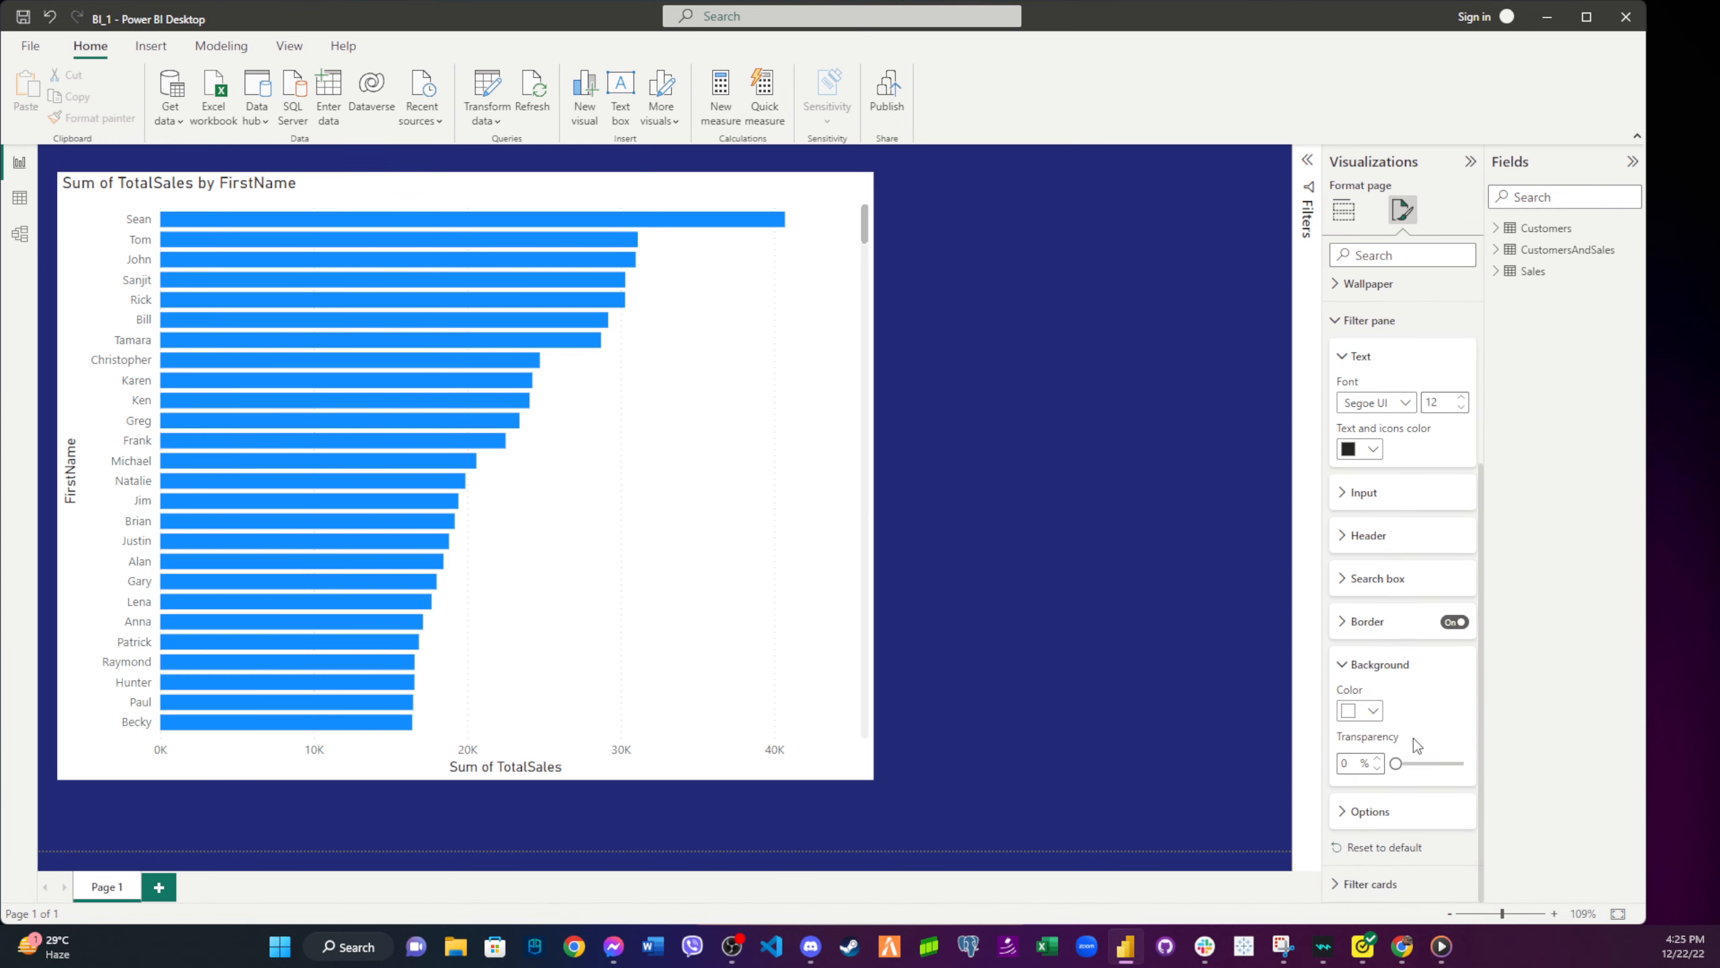
click(1375, 717)
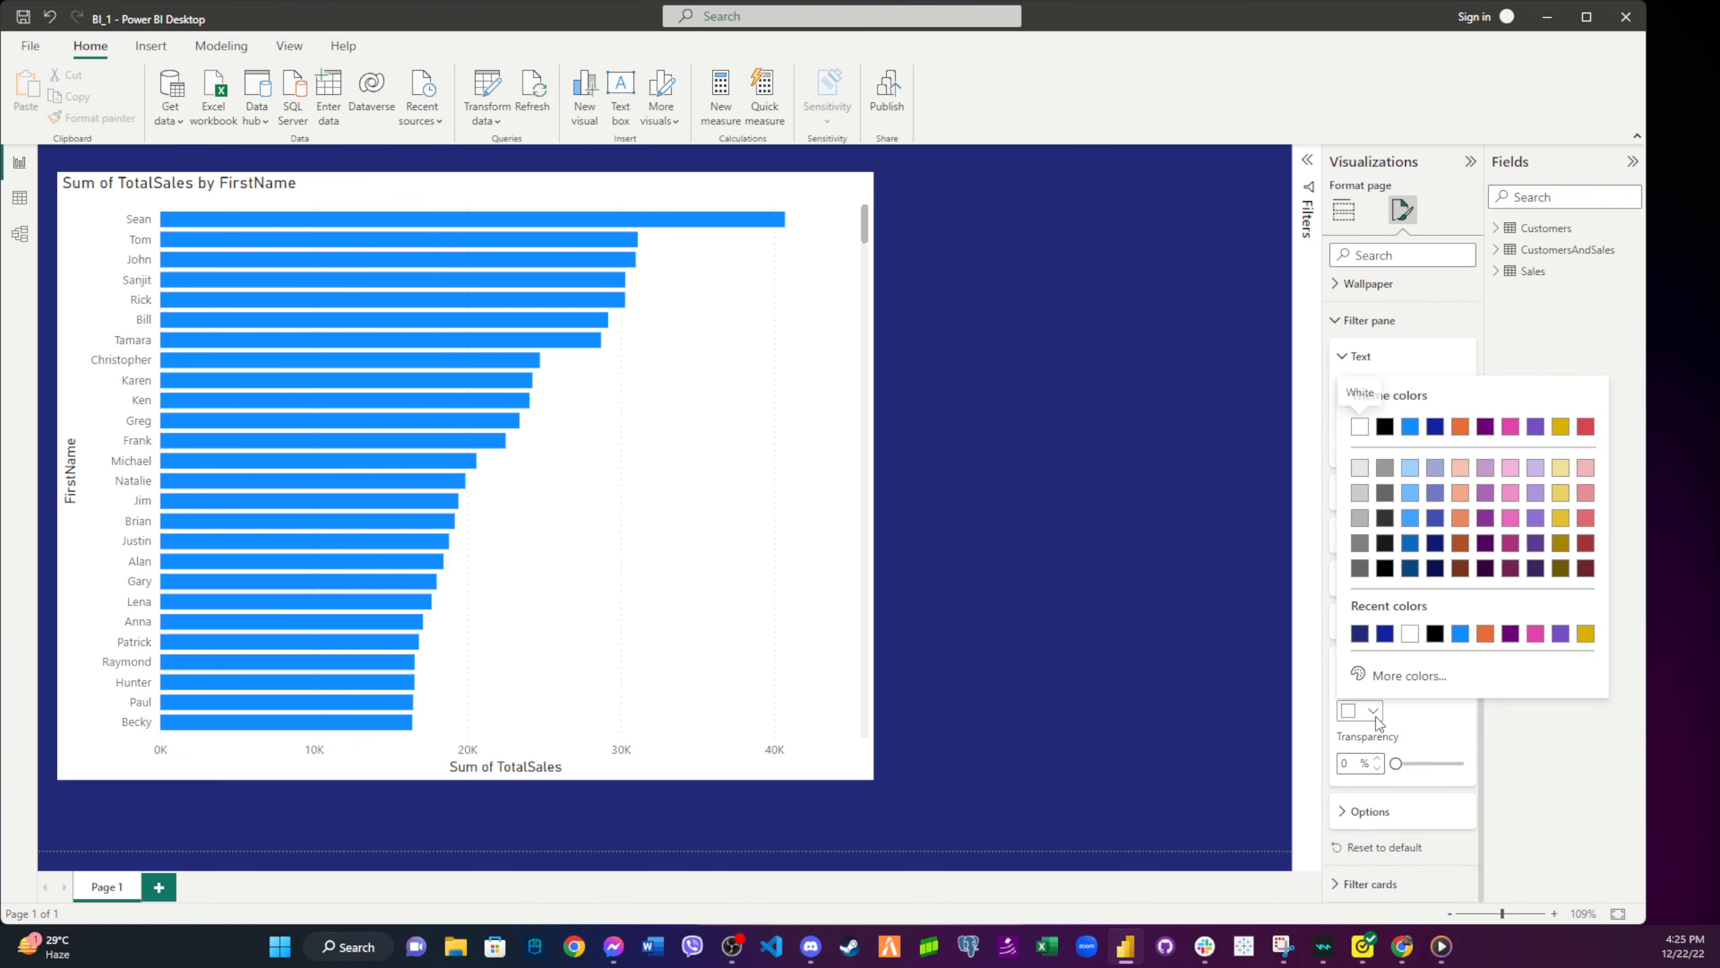
click(1361, 637)
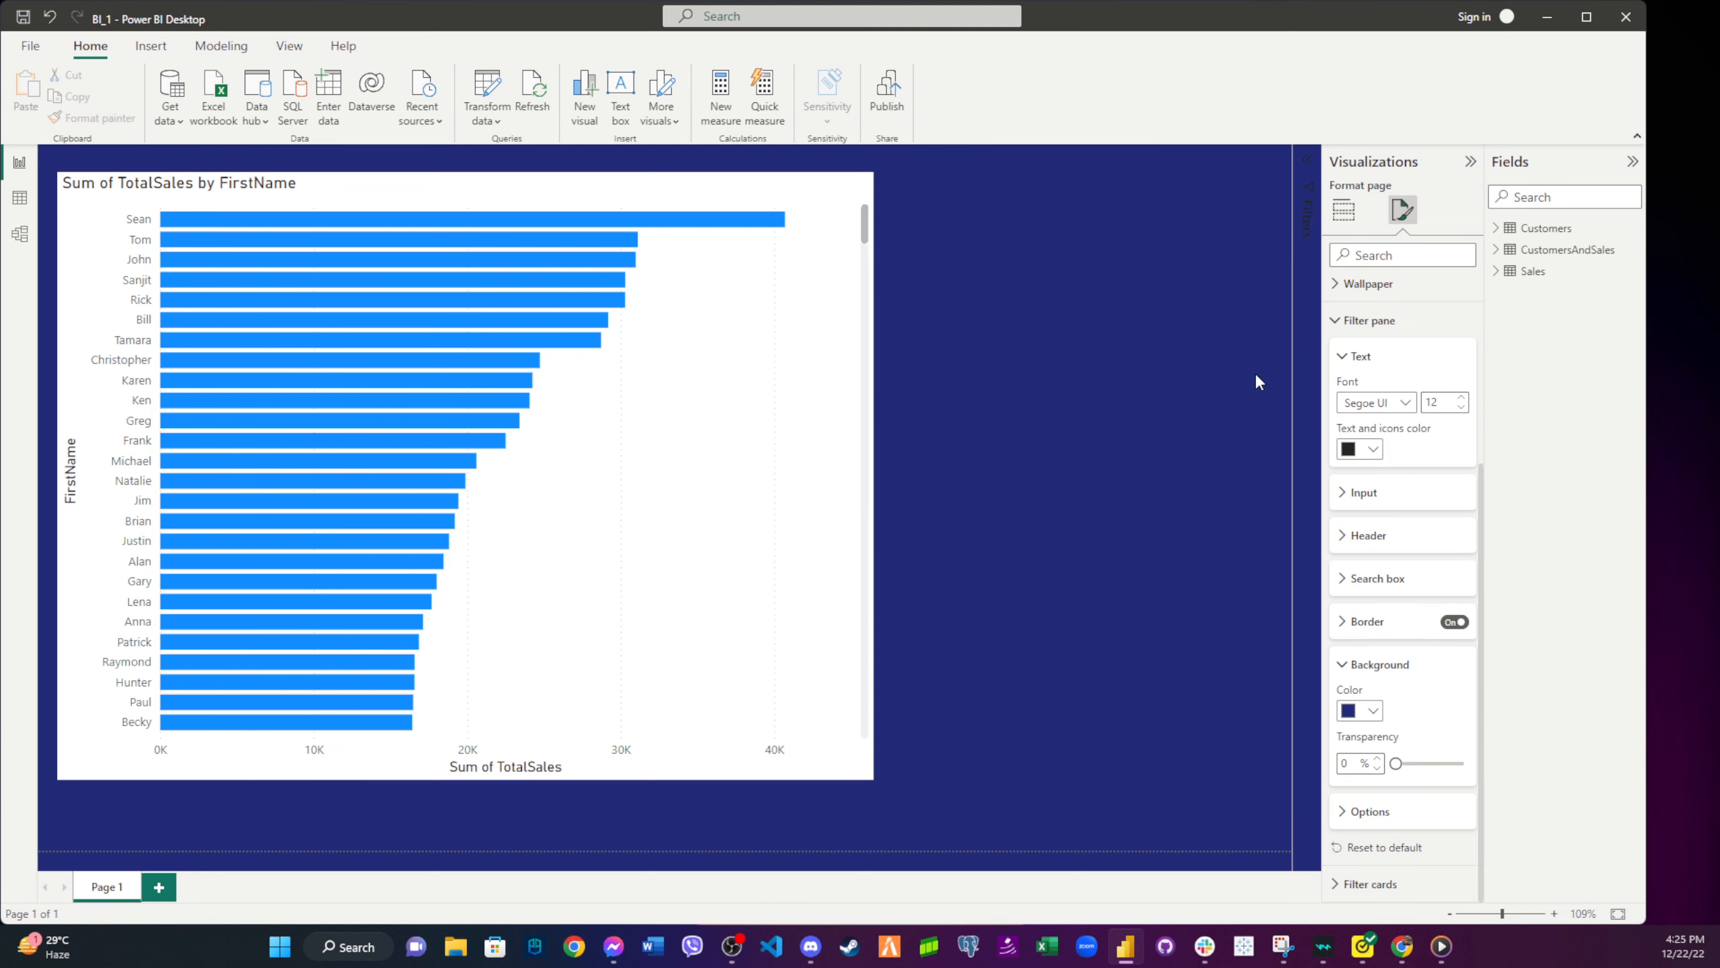
click(1371, 713)
click(1367, 437)
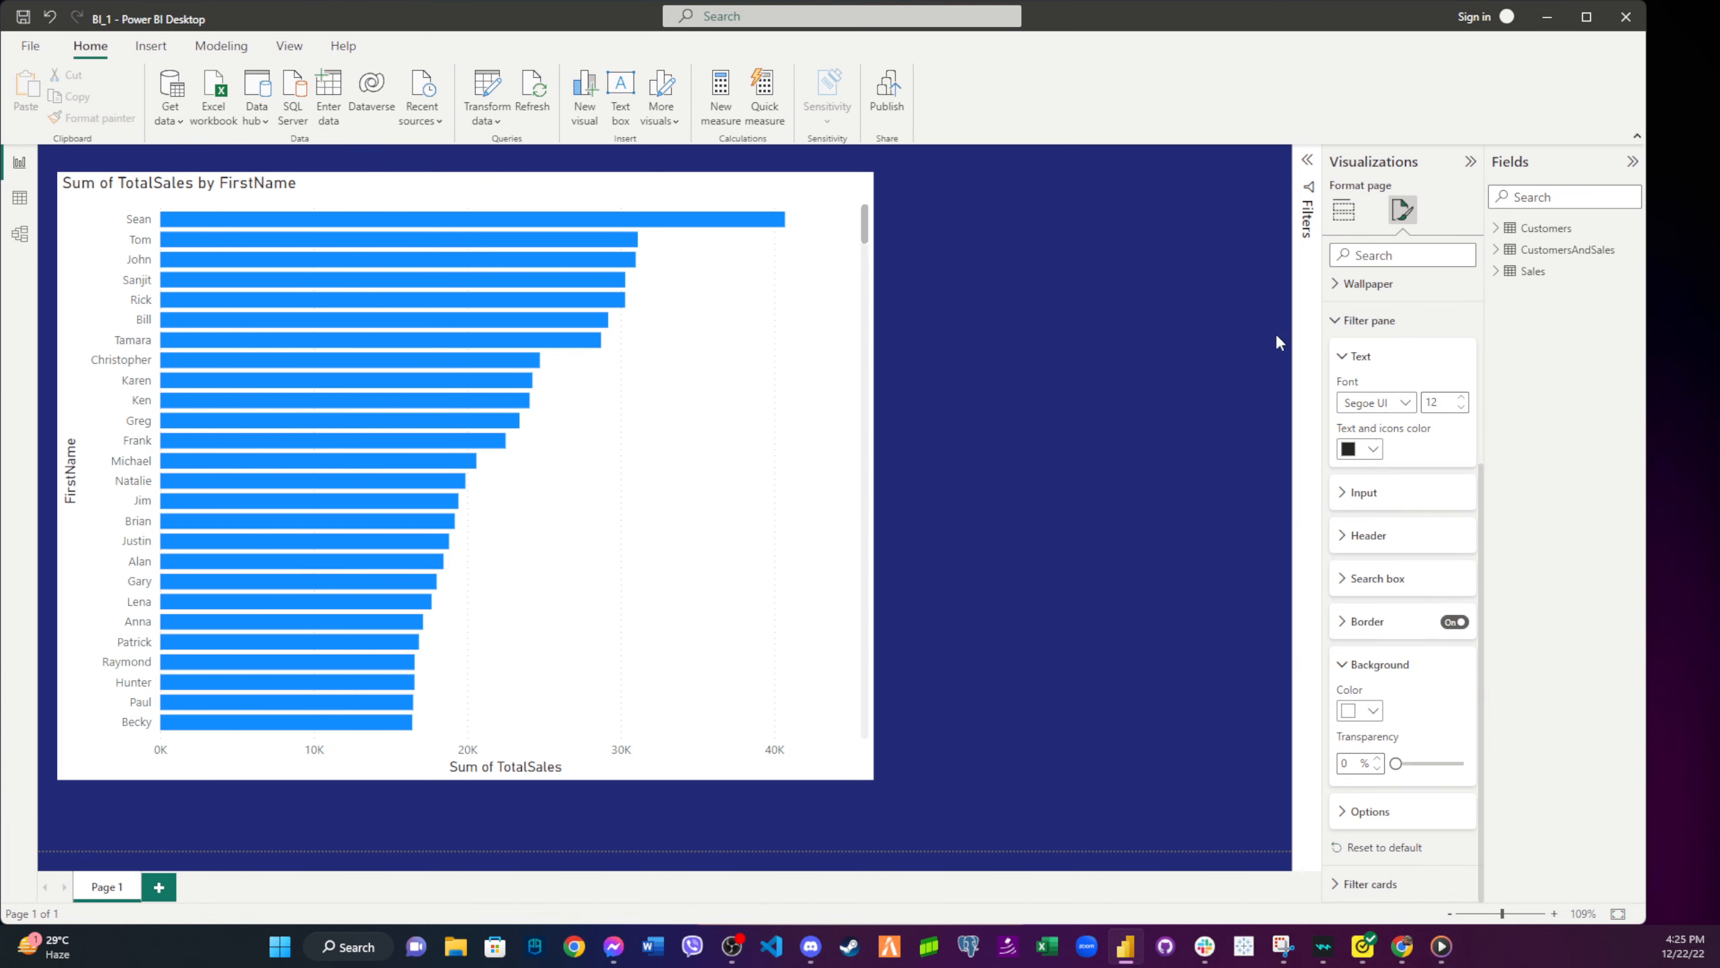
click(1365, 322)
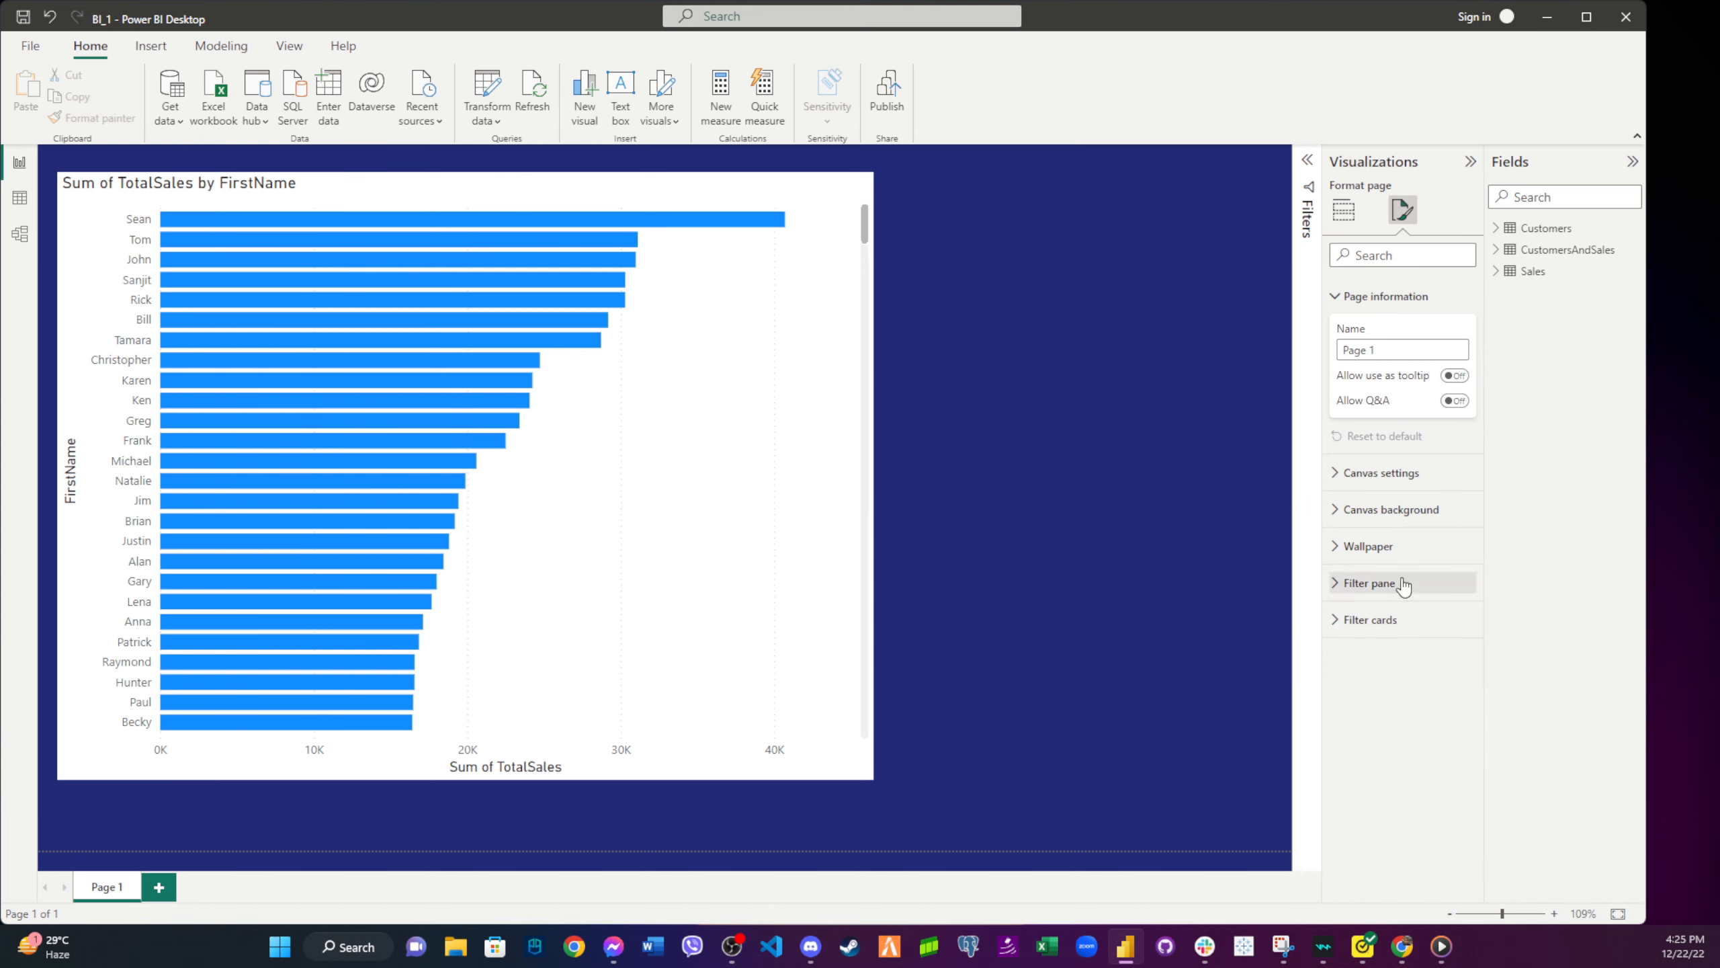
click(1385, 512)
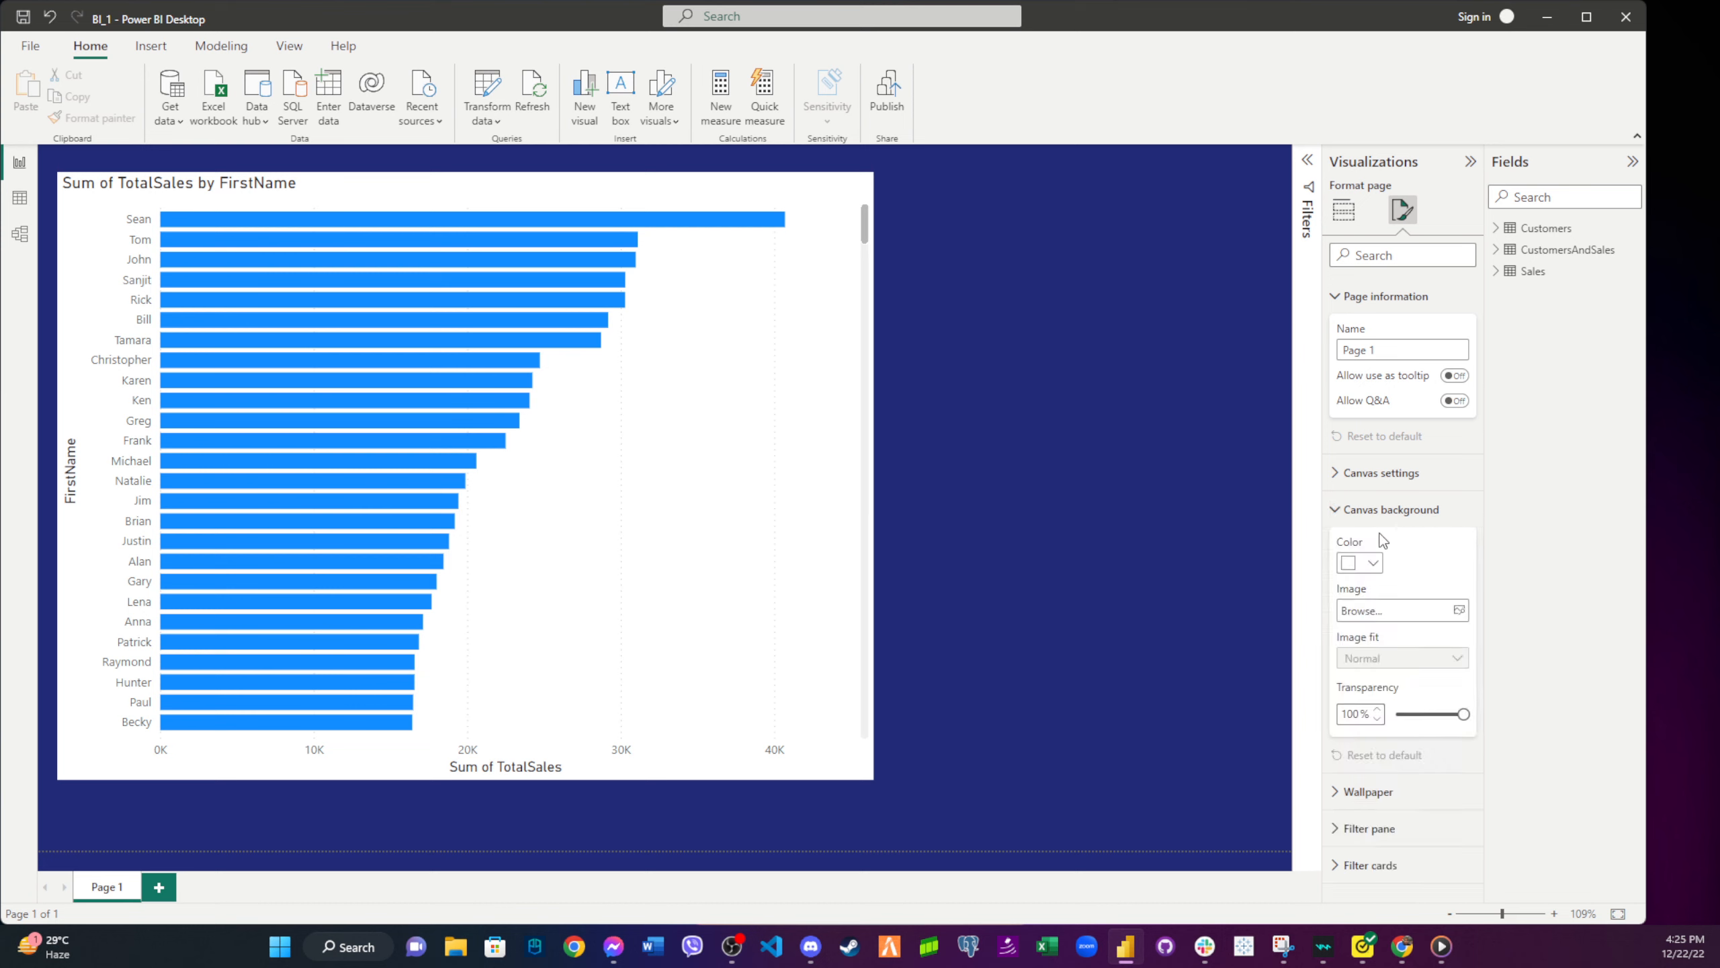
click(1355, 509)
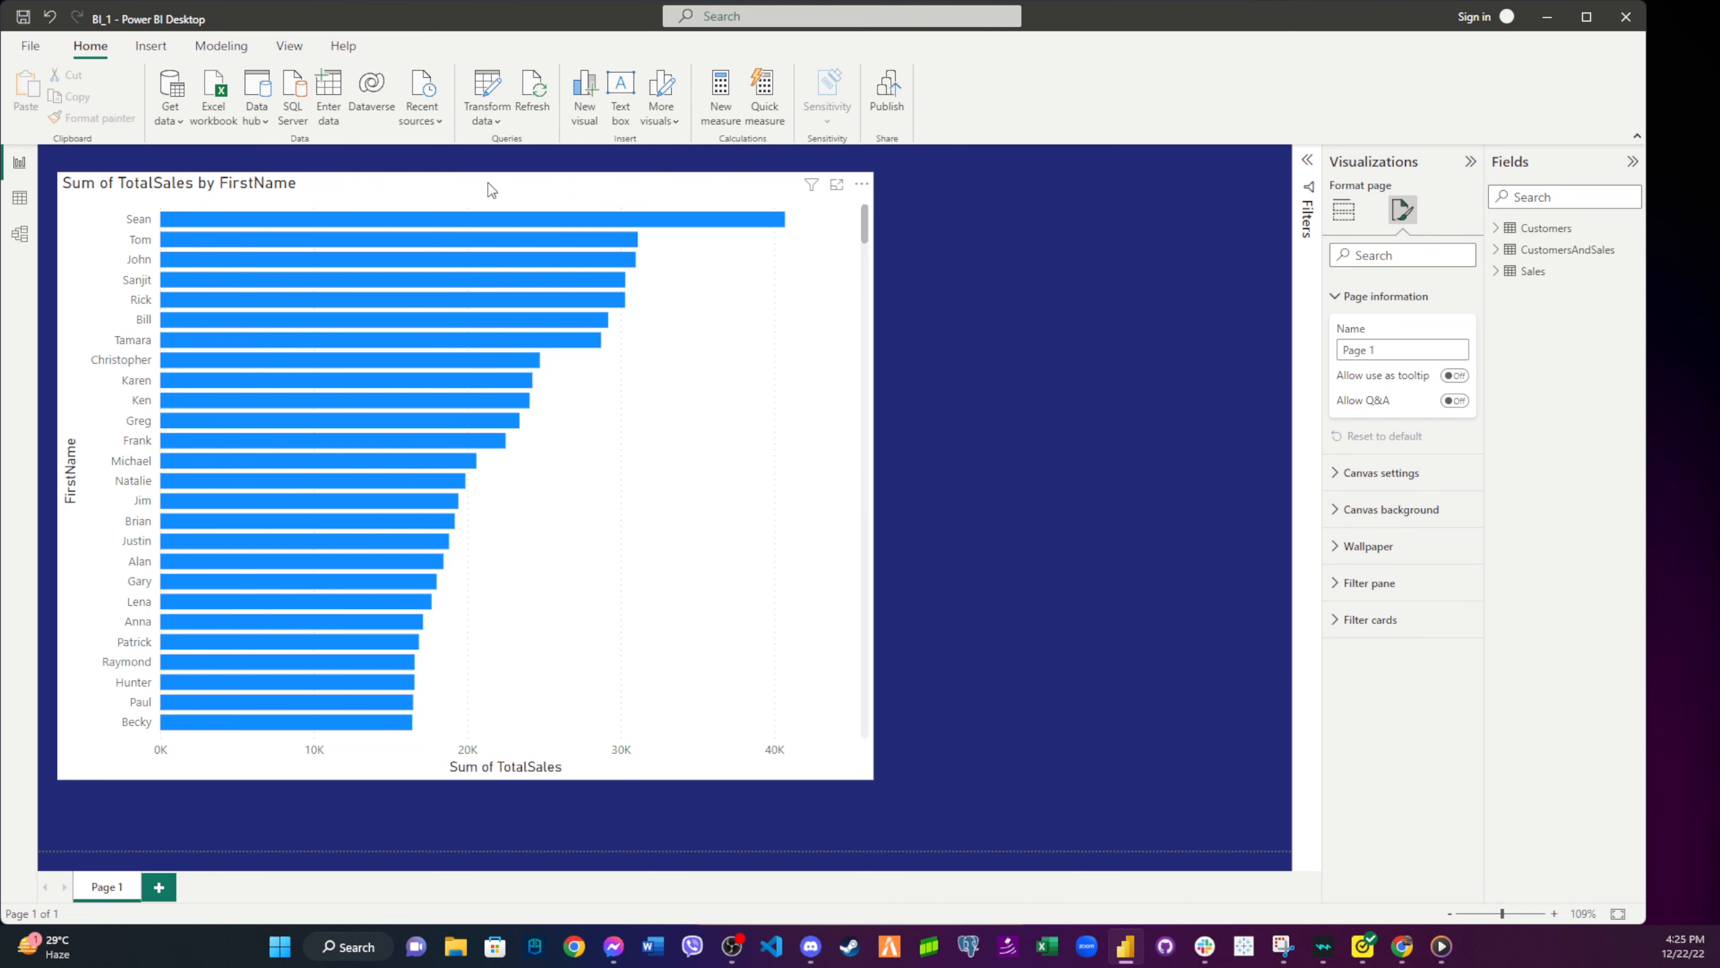
- Move the Sum of TotalSales by FirstName bar chart to the middle of the page and show its build options
drag(469, 183, 513, 220)
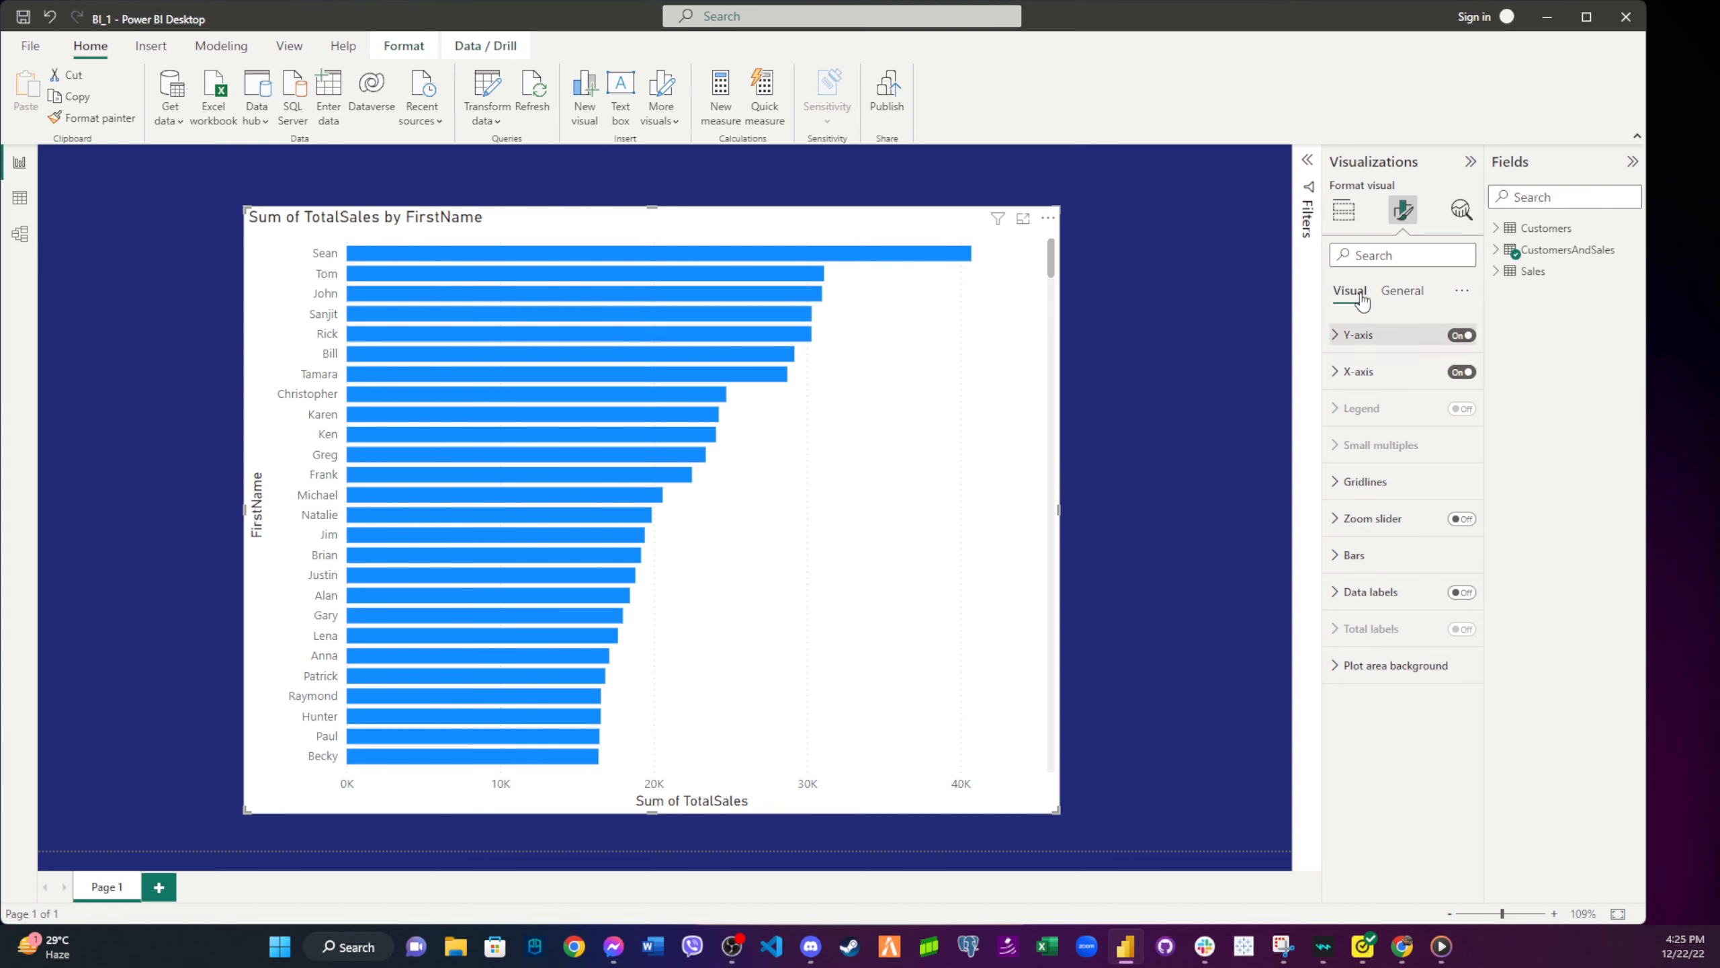
click(1348, 215)
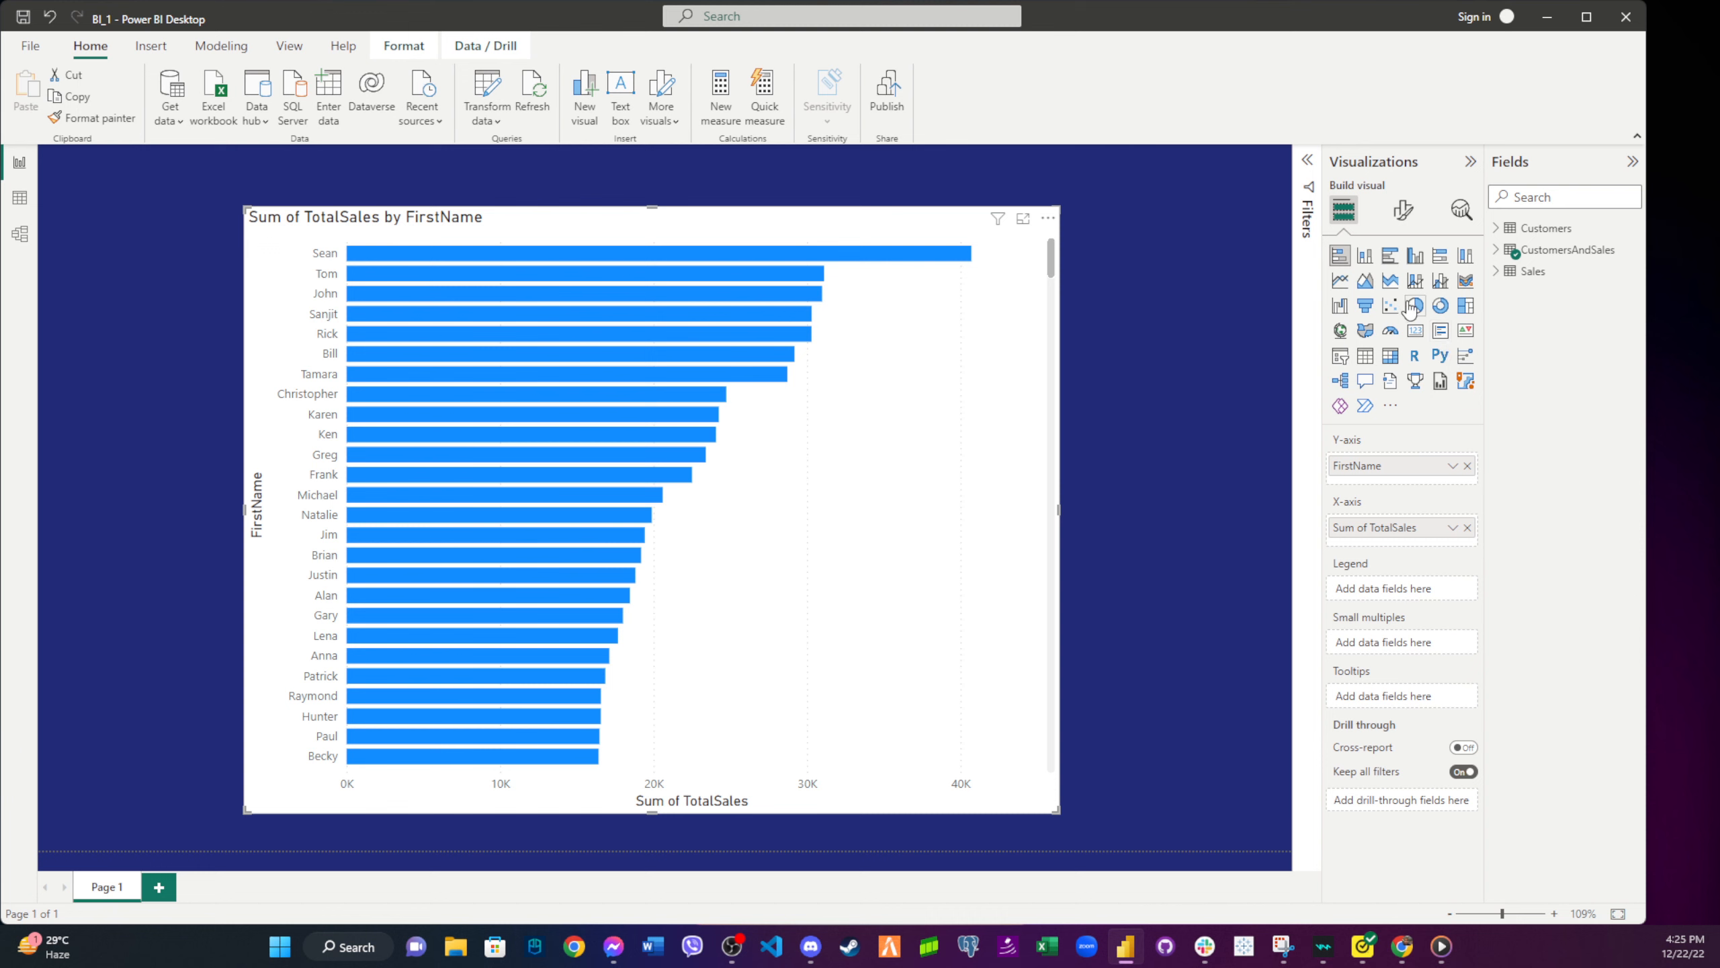
- Convert the Sum of TotalSales by FirstName chart to a stacked column chart and turn off its background
click(1366, 258)
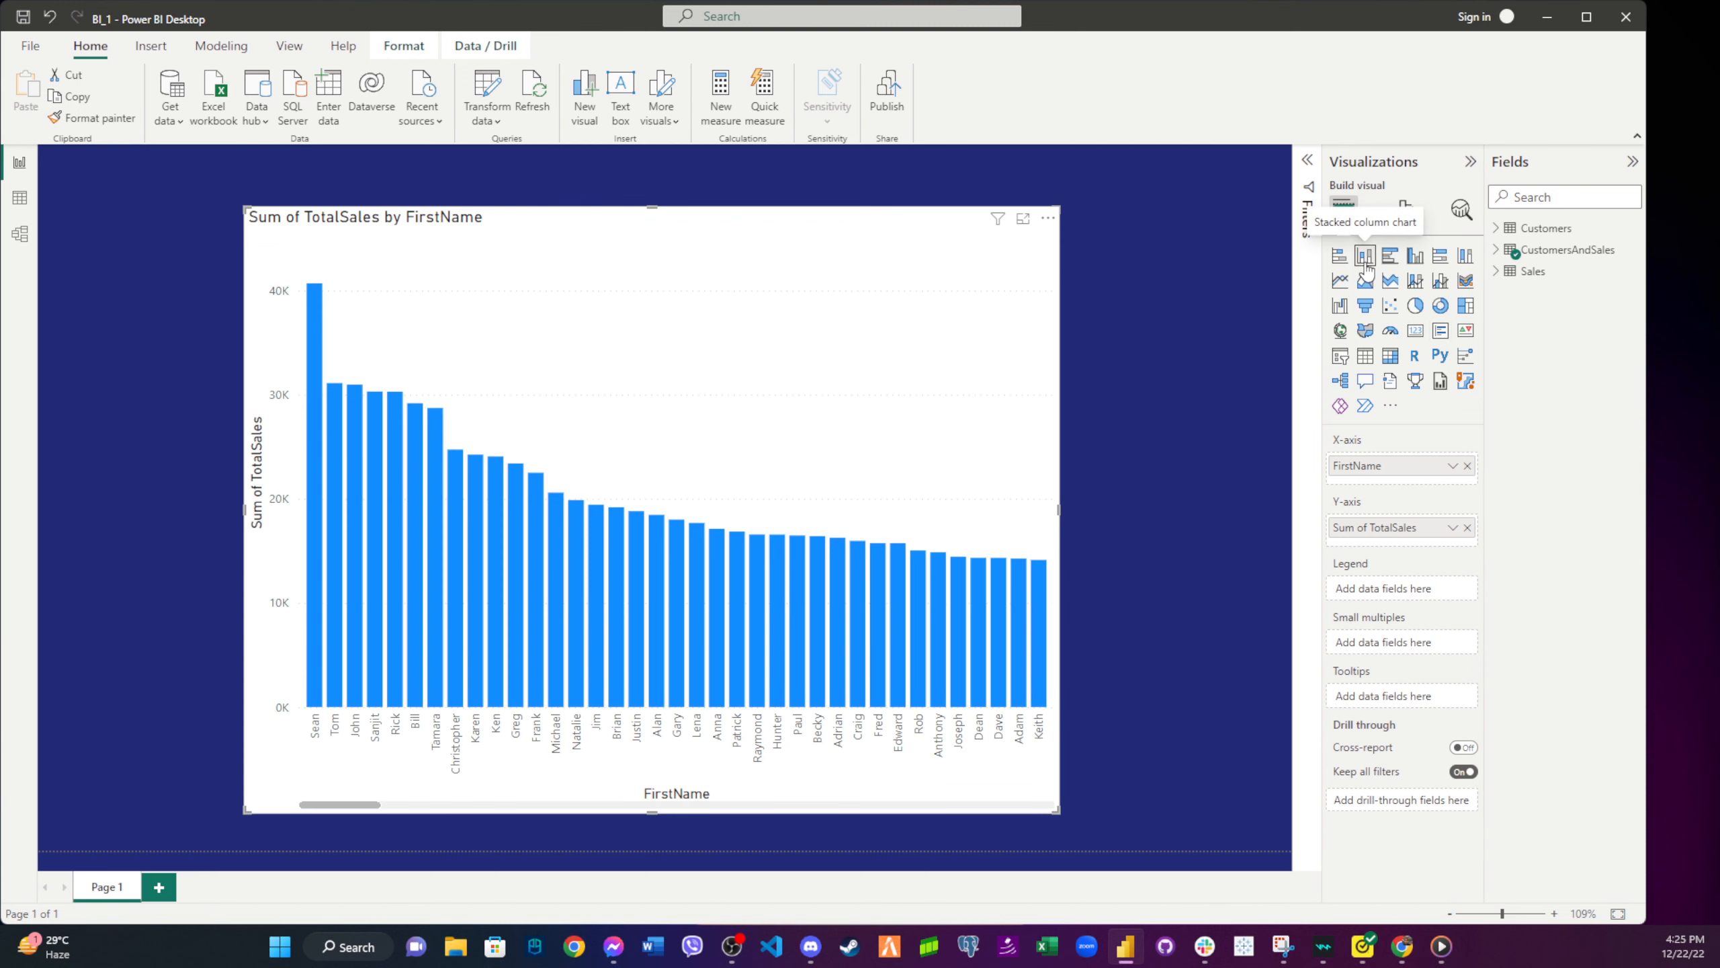
click(1404, 212)
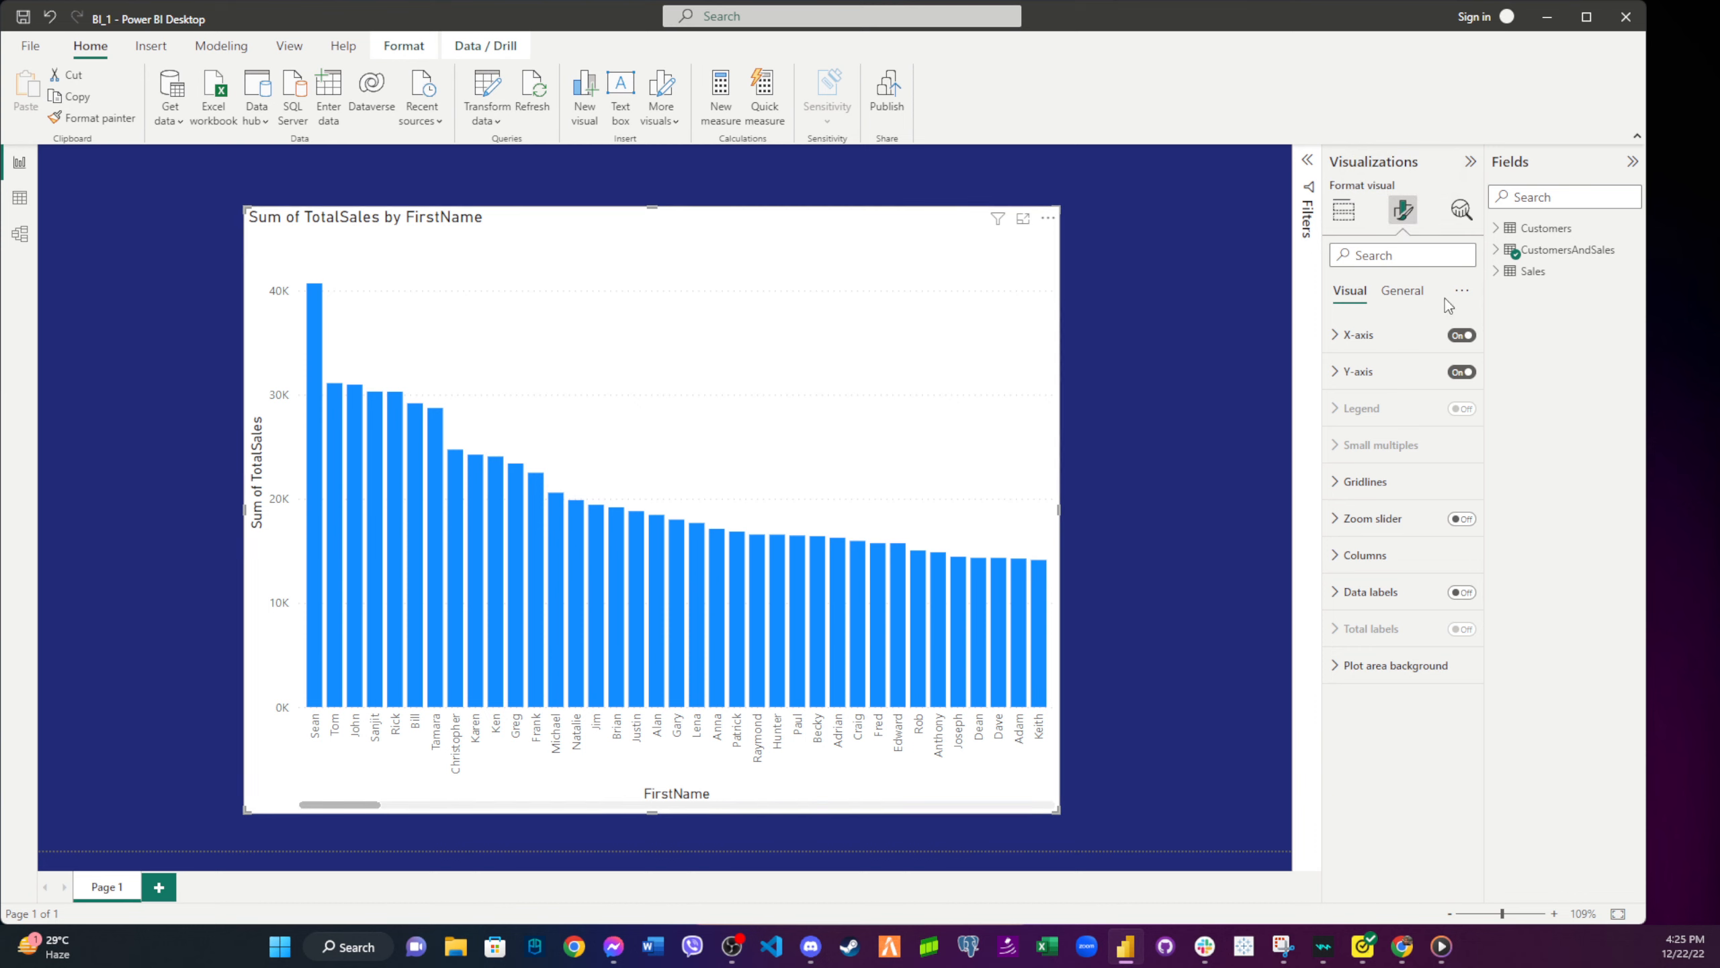
click(1403, 291)
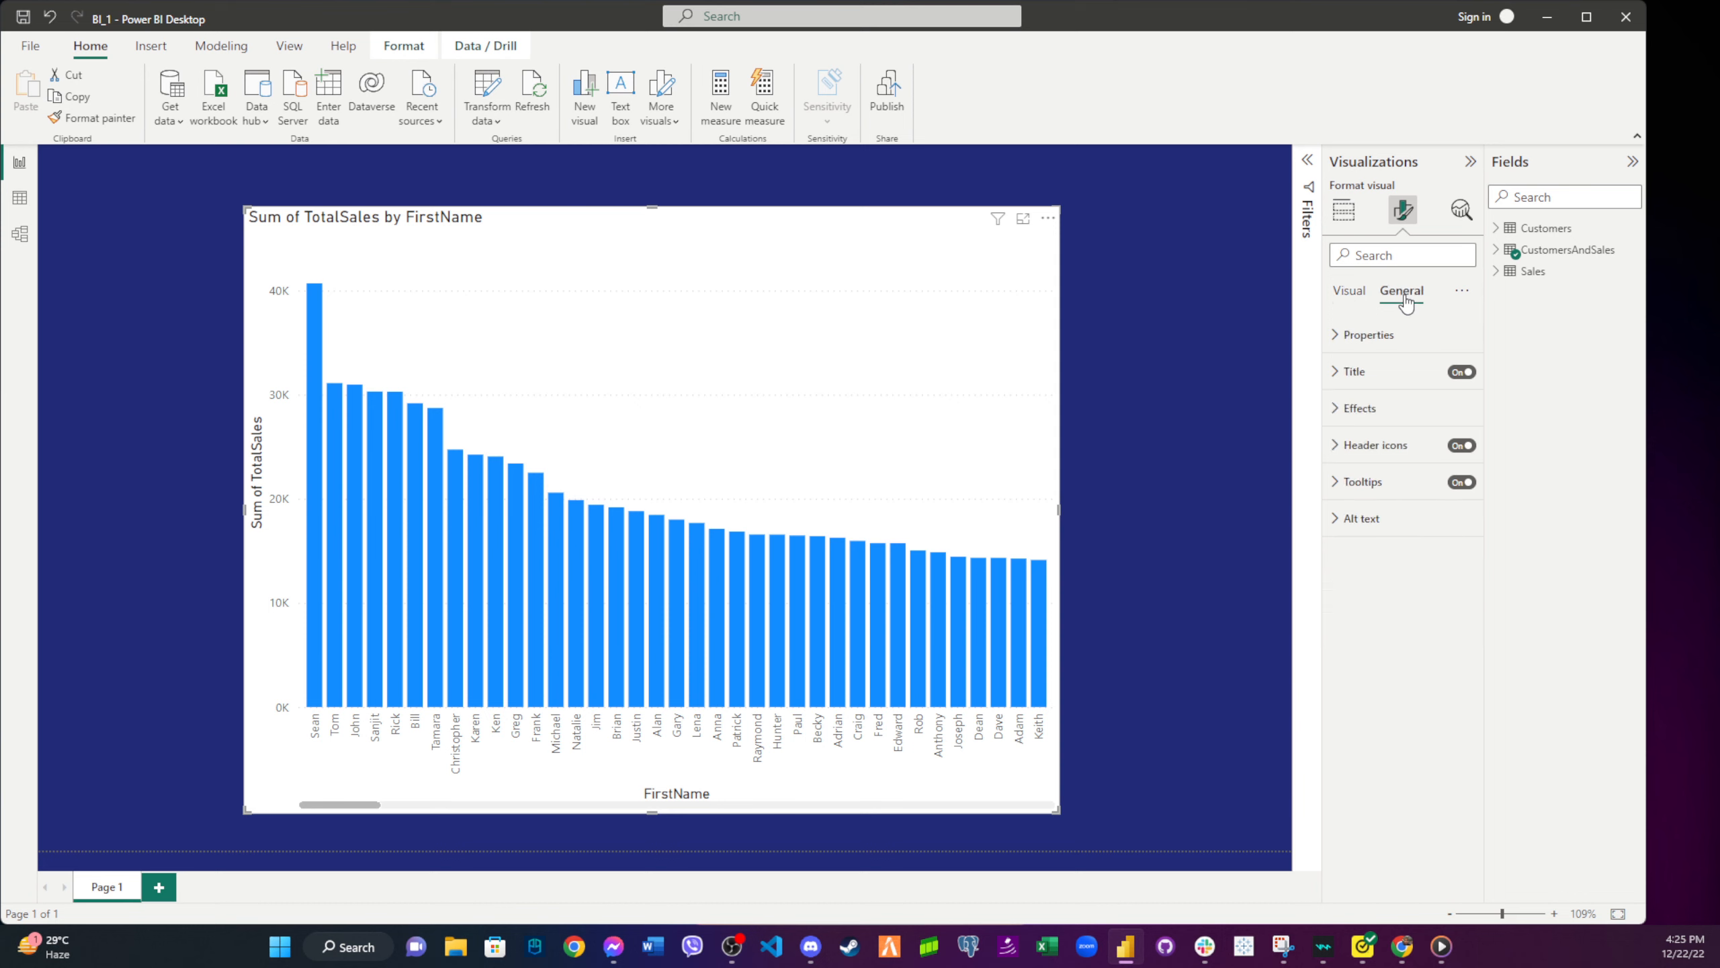
click(1388, 409)
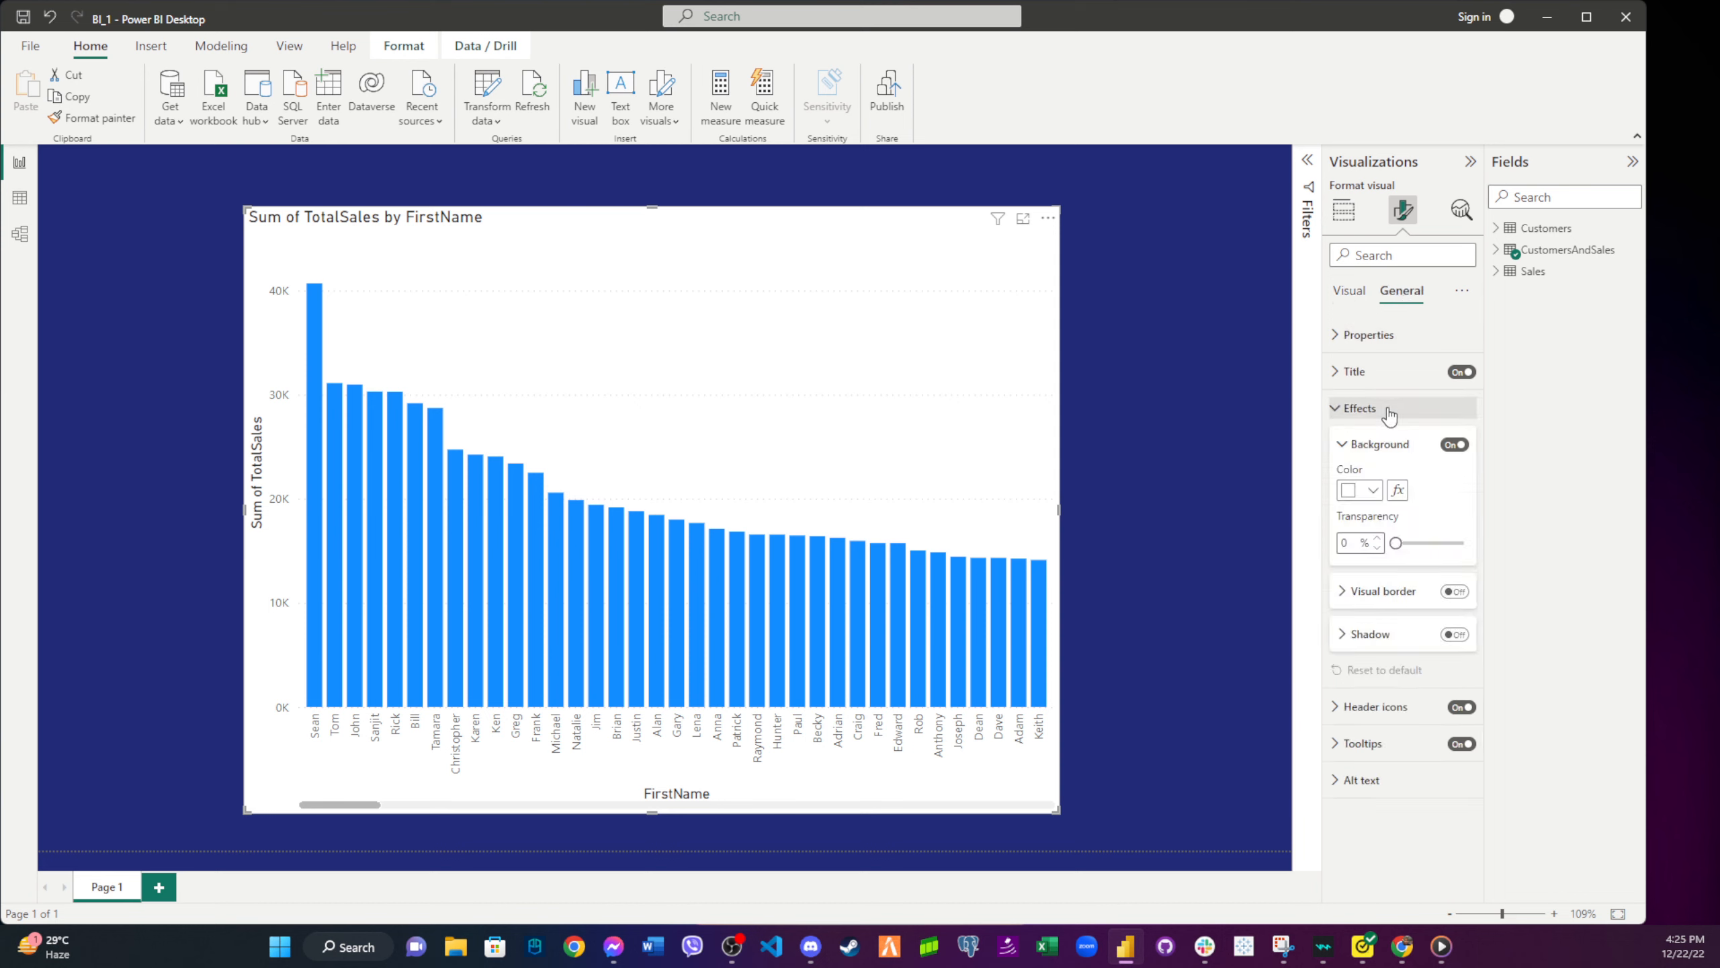
click(1455, 447)
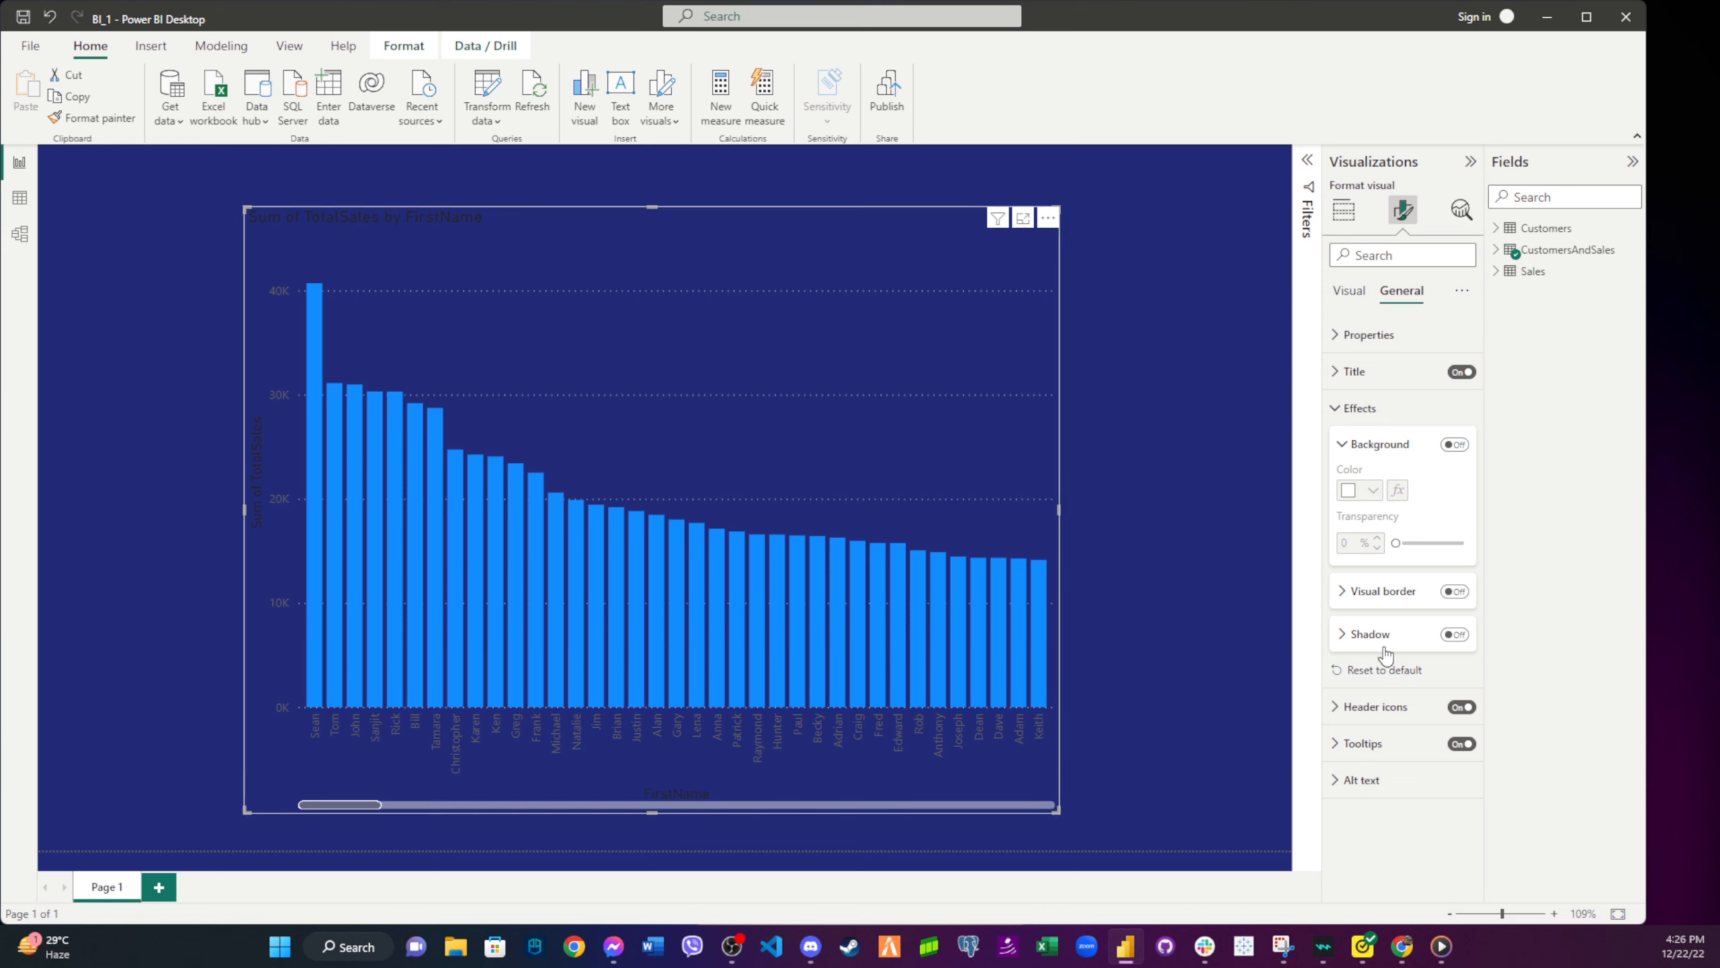
- Set the column chart's title text color to white
click(1402, 373)
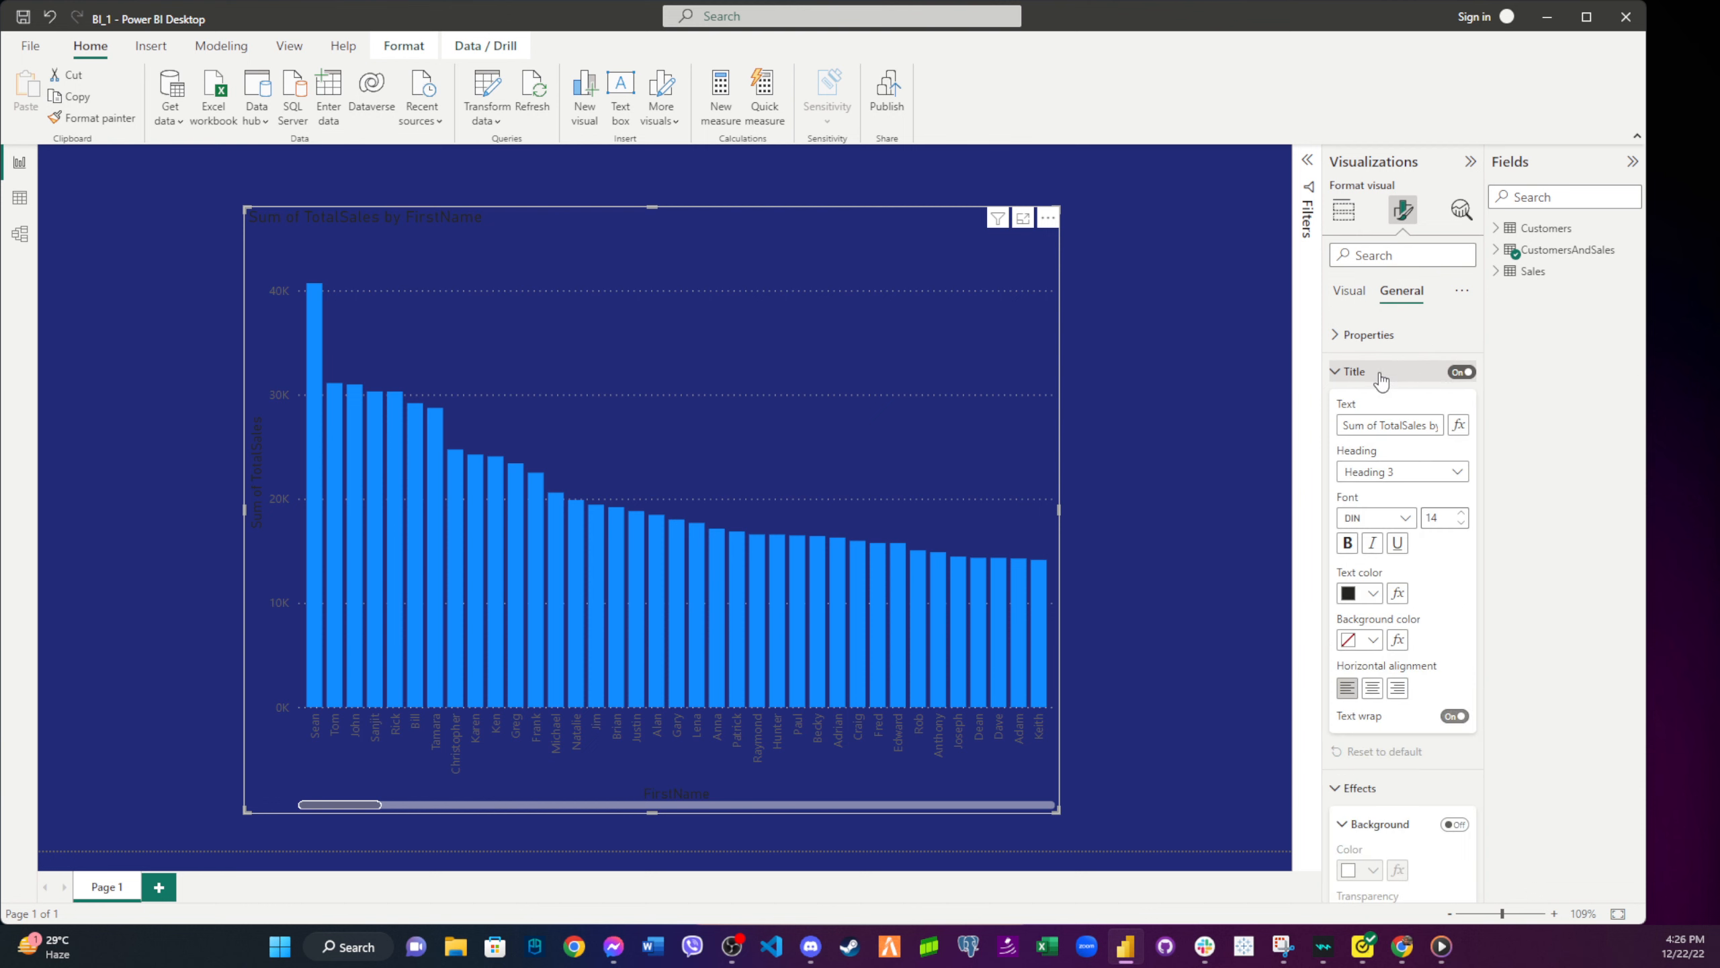
click(1373, 593)
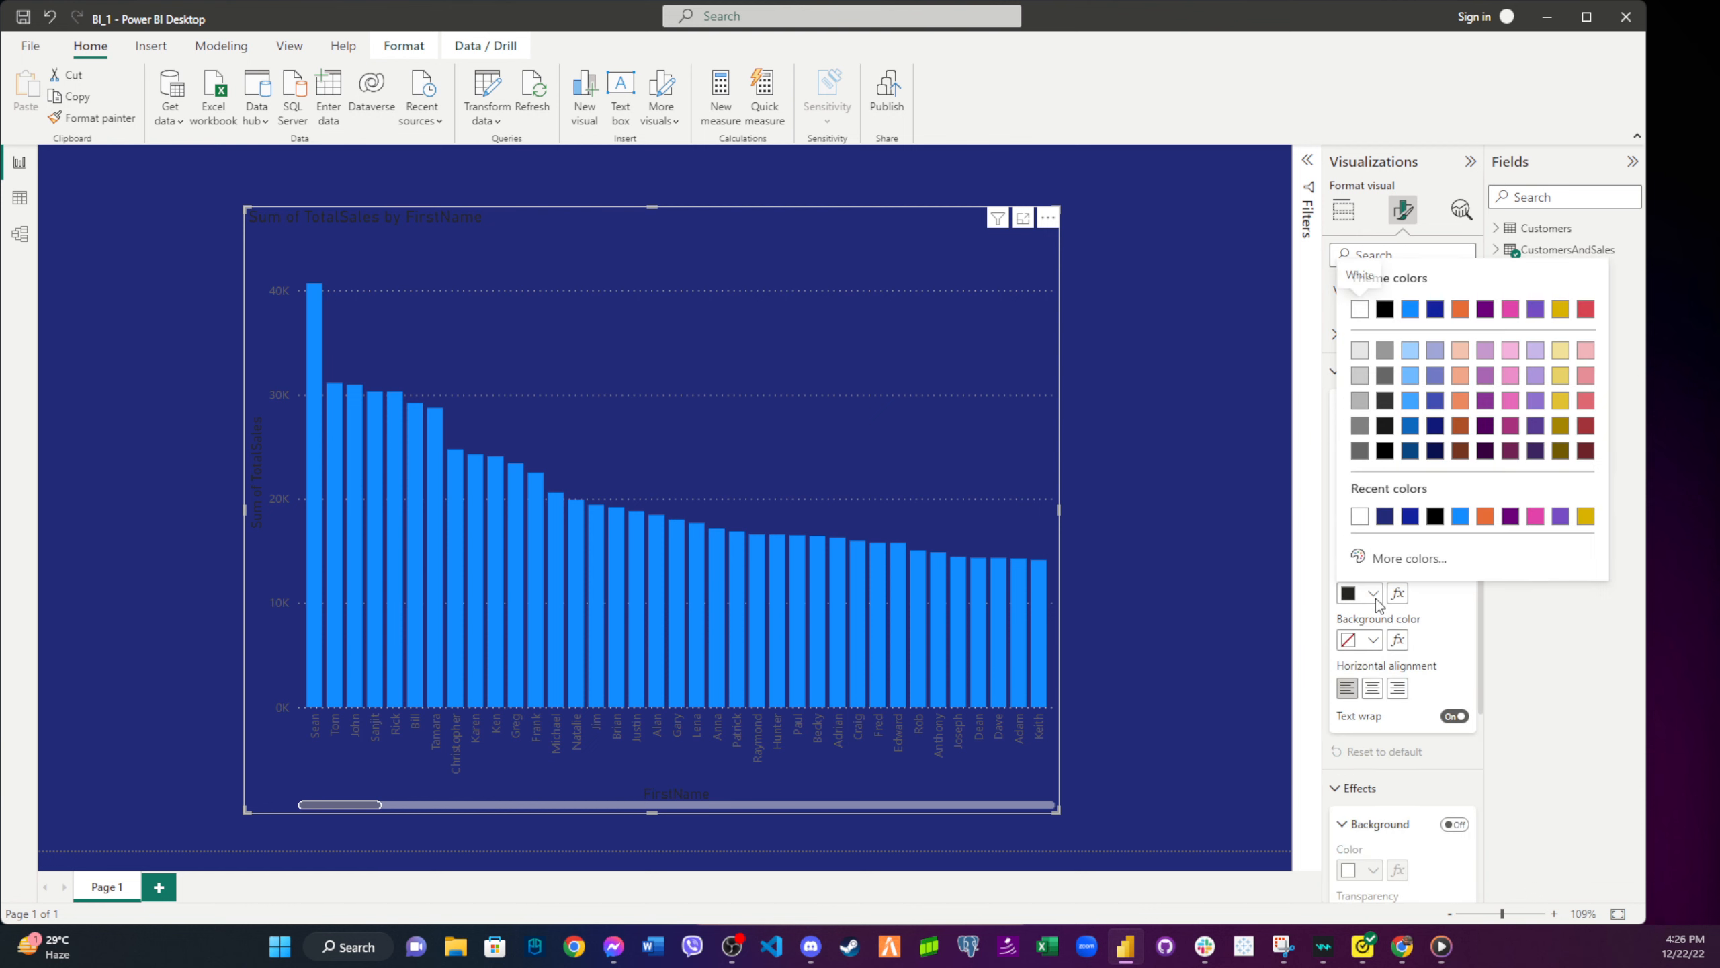
click(1360, 519)
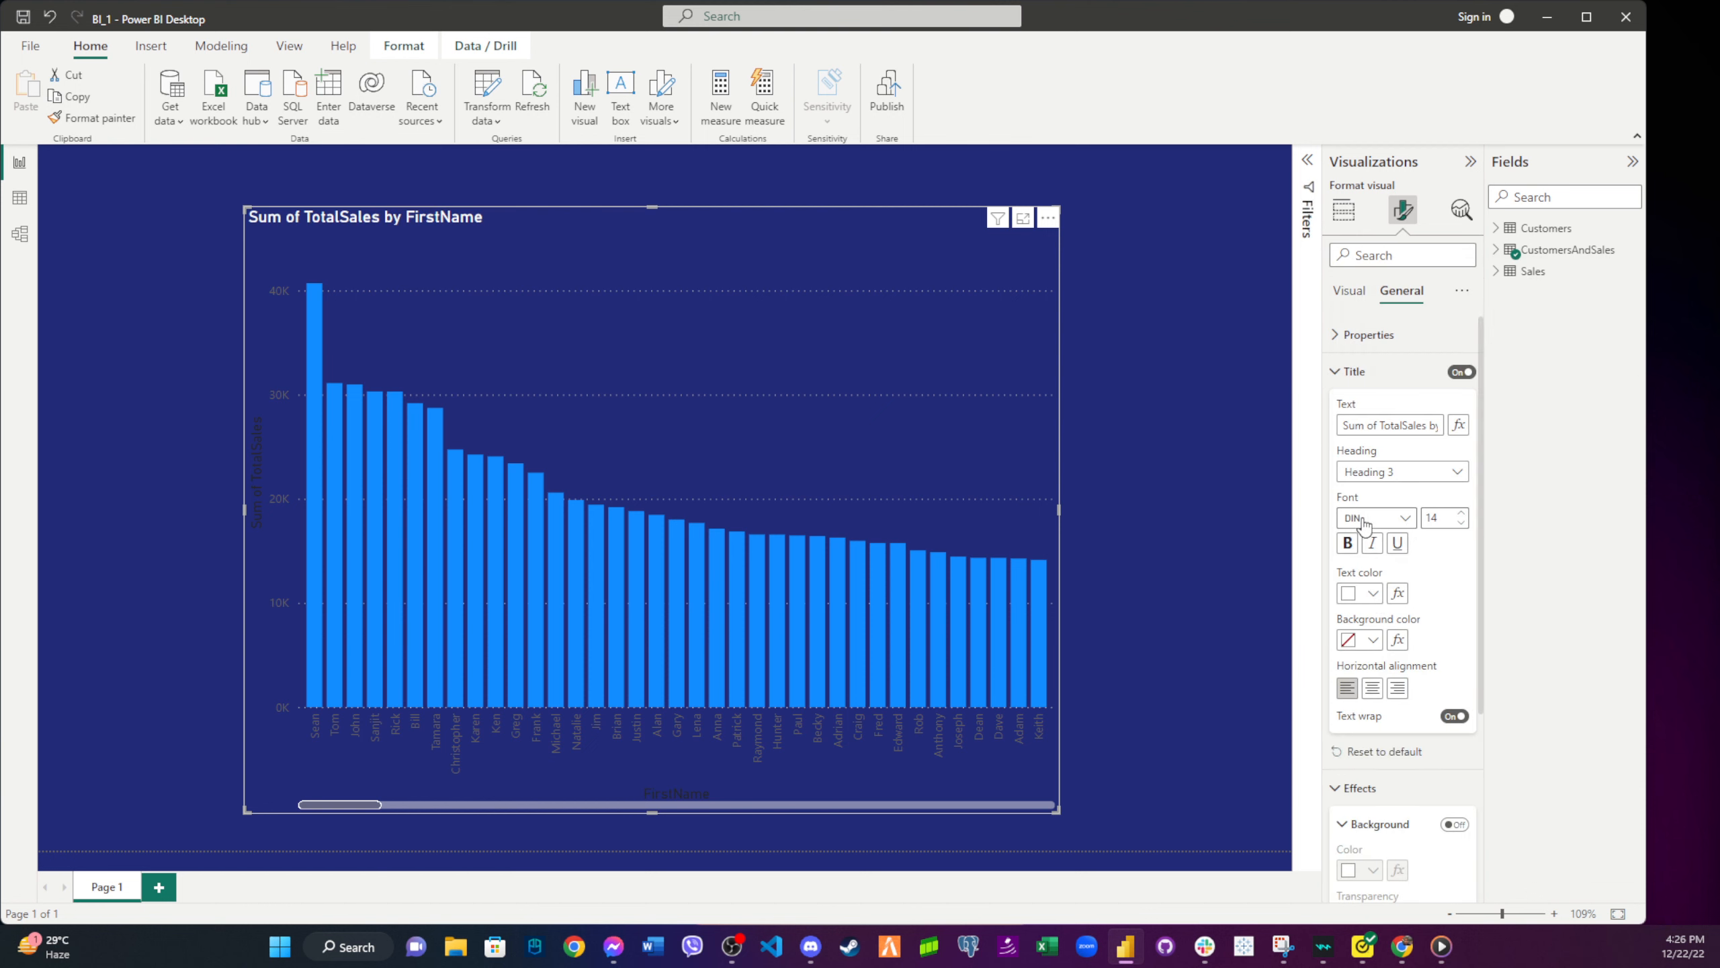
scroll(1382, 610, down, 4)
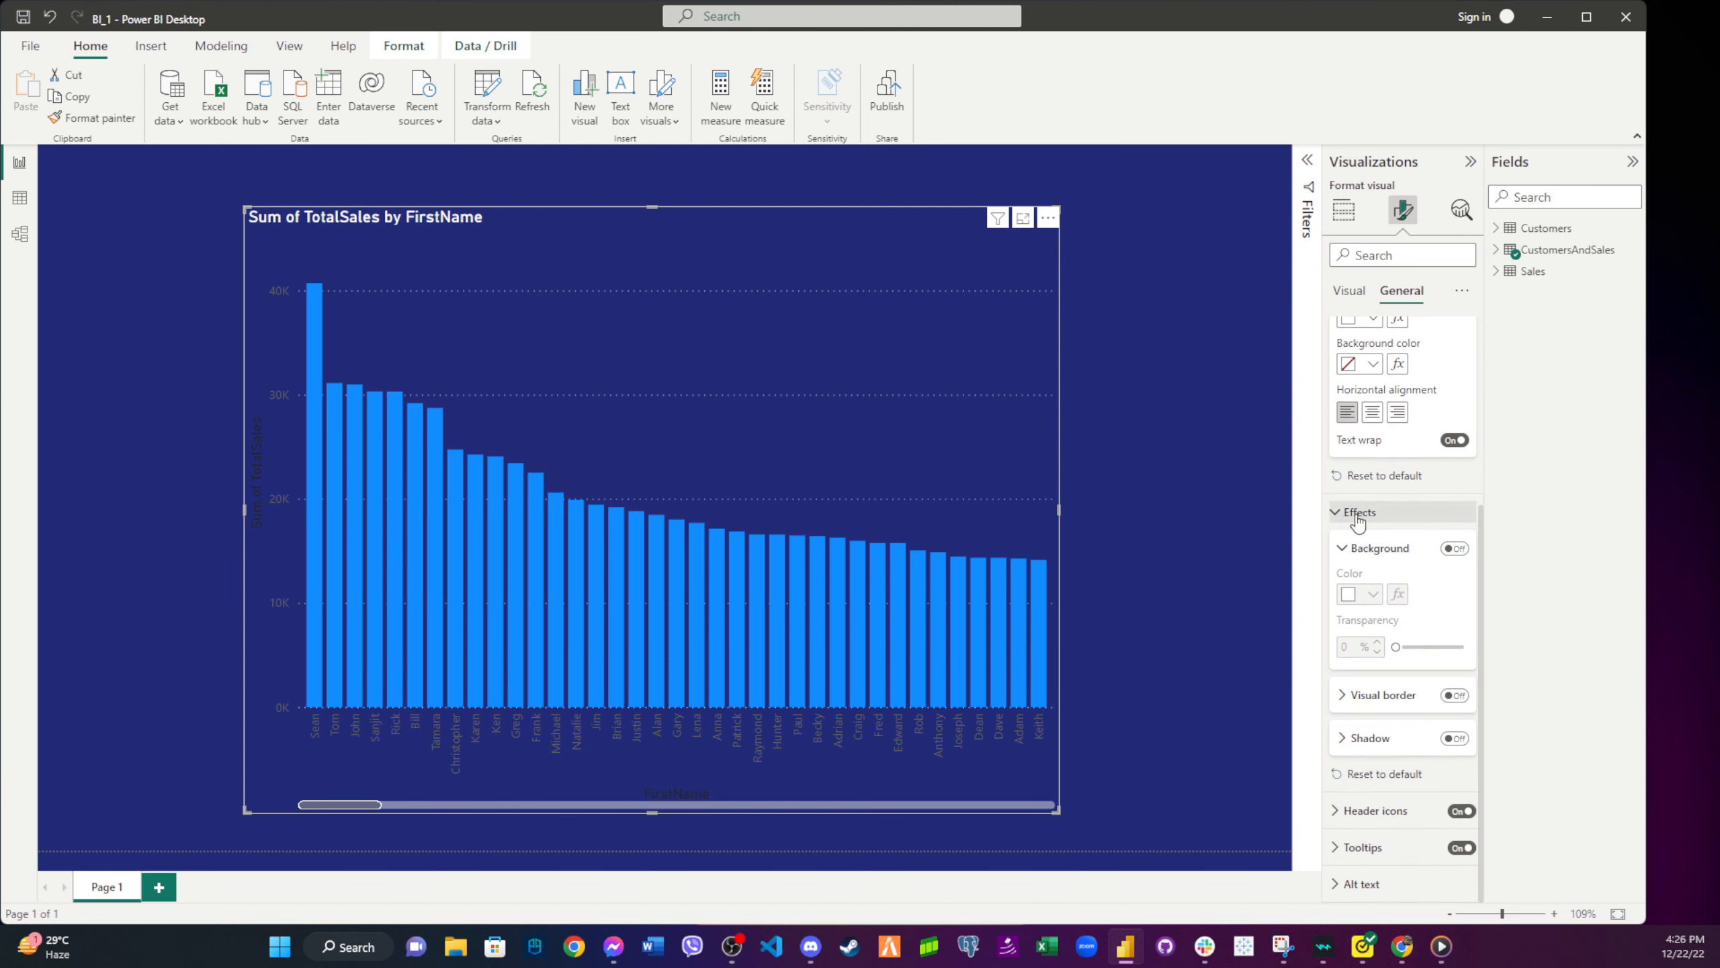
scroll(1385, 485, up, 4)
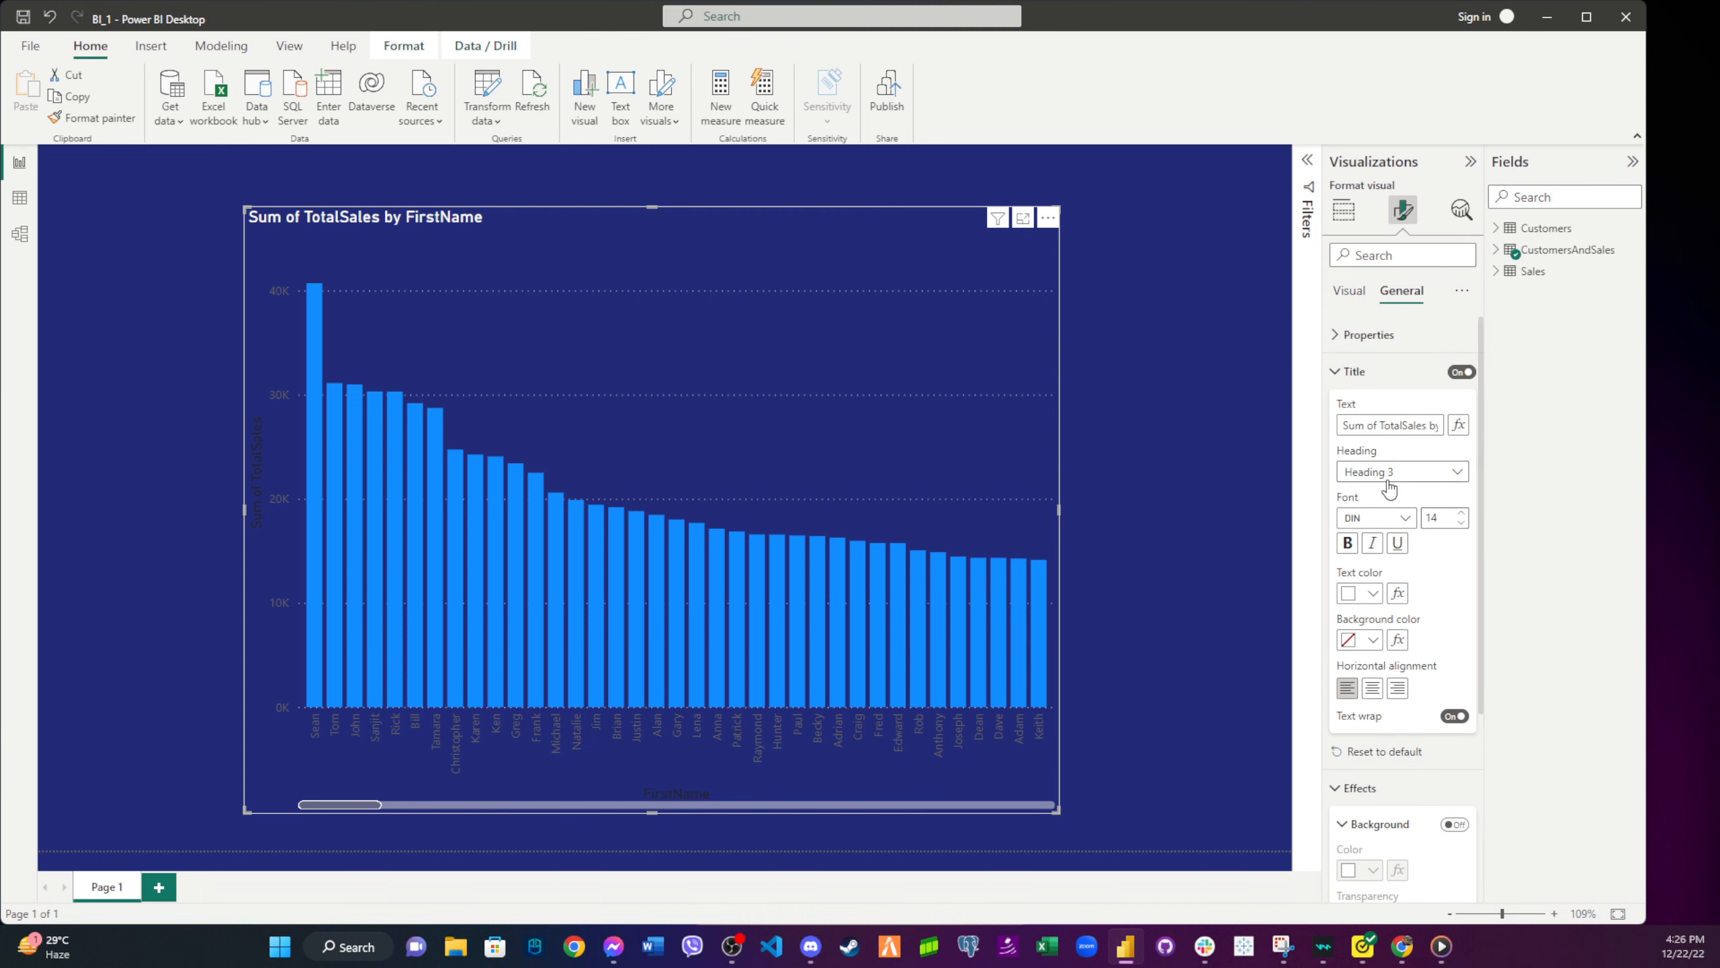
click(1351, 372)
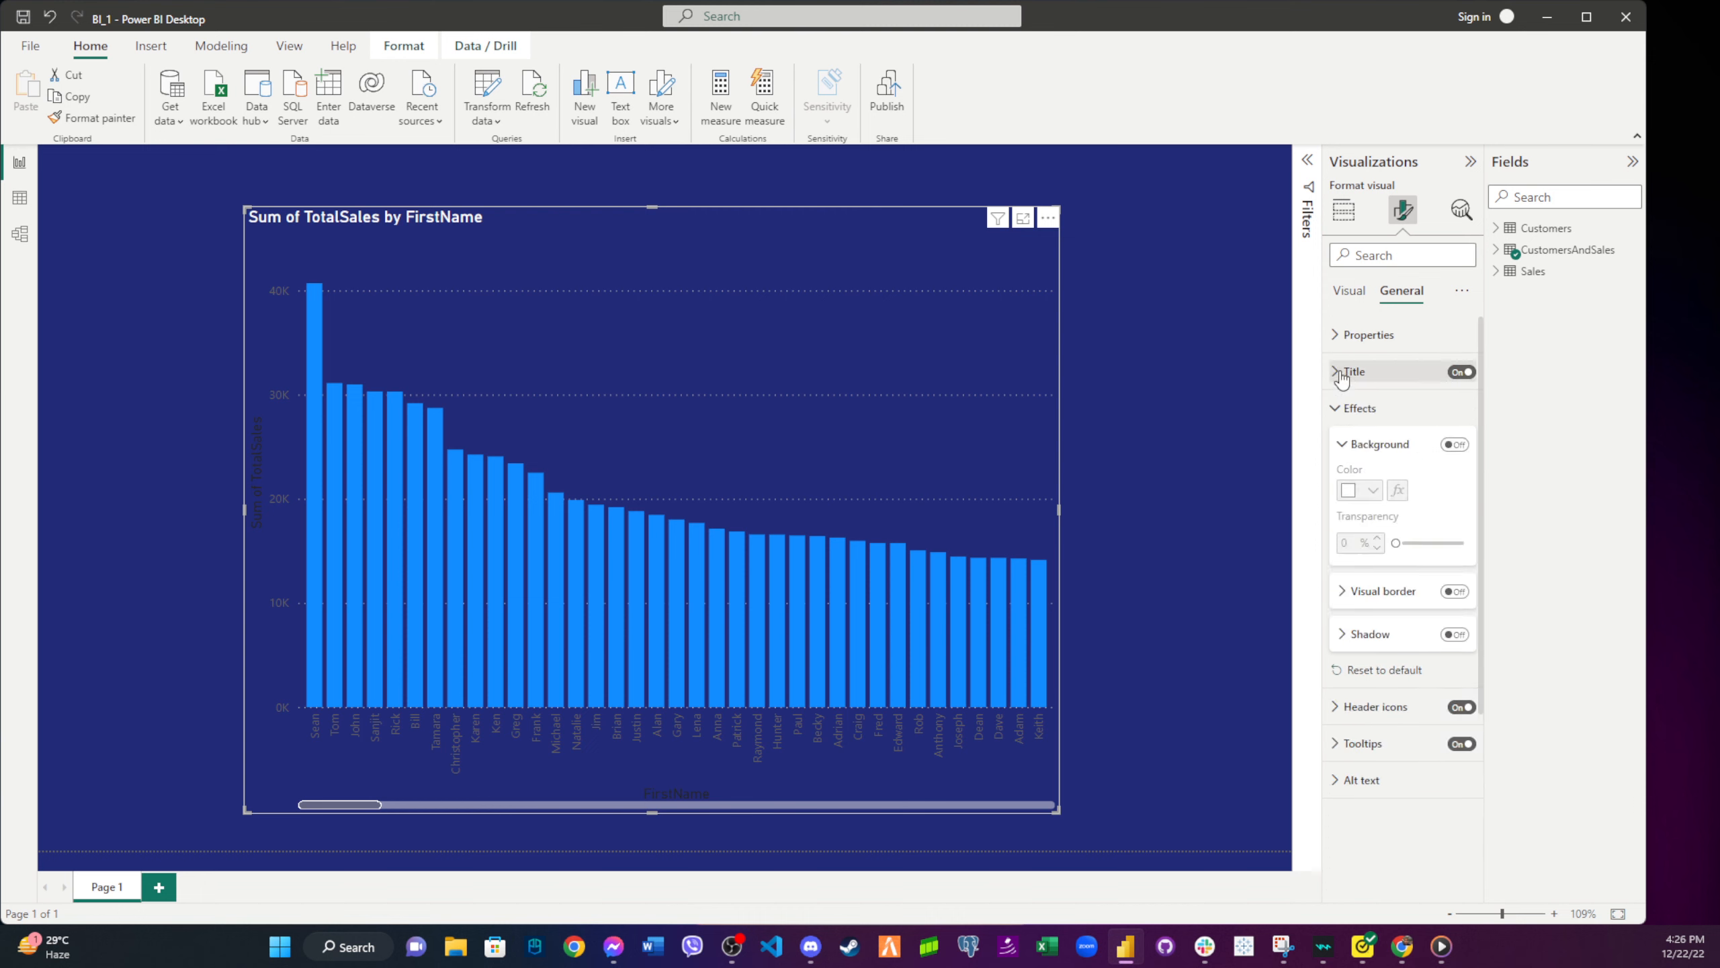
- Set the chart's X-axis value labels to white and turn off the X-axis title
click(1351, 293)
click(1358, 335)
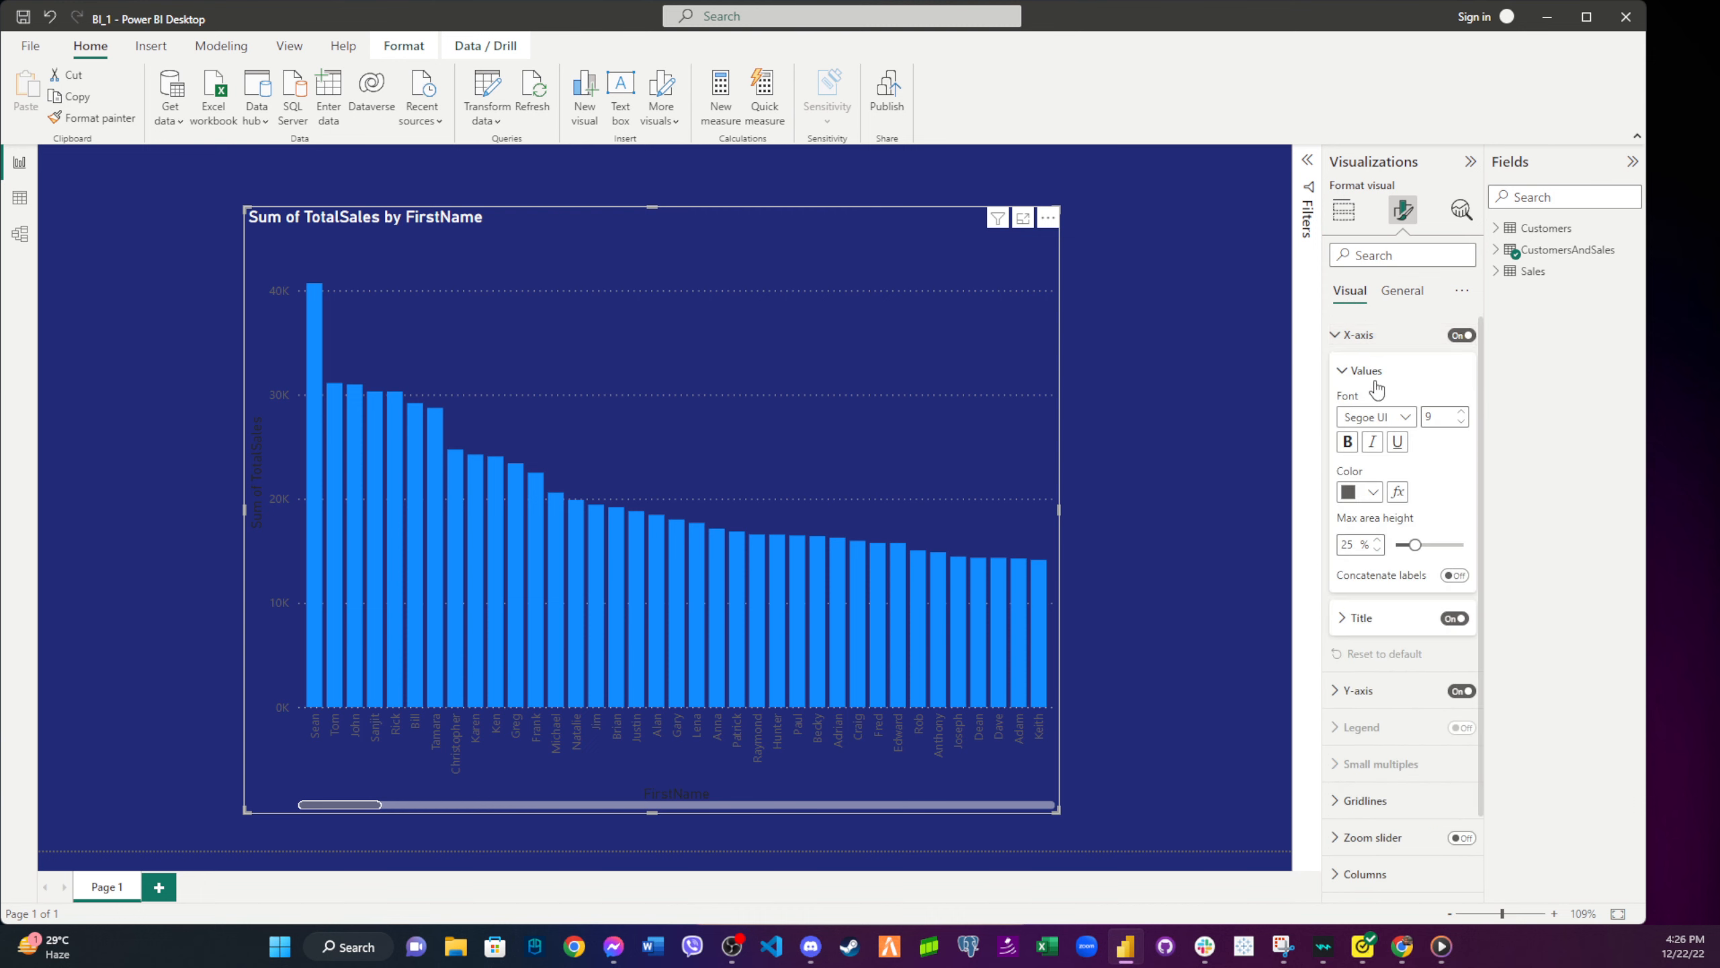
click(1371, 492)
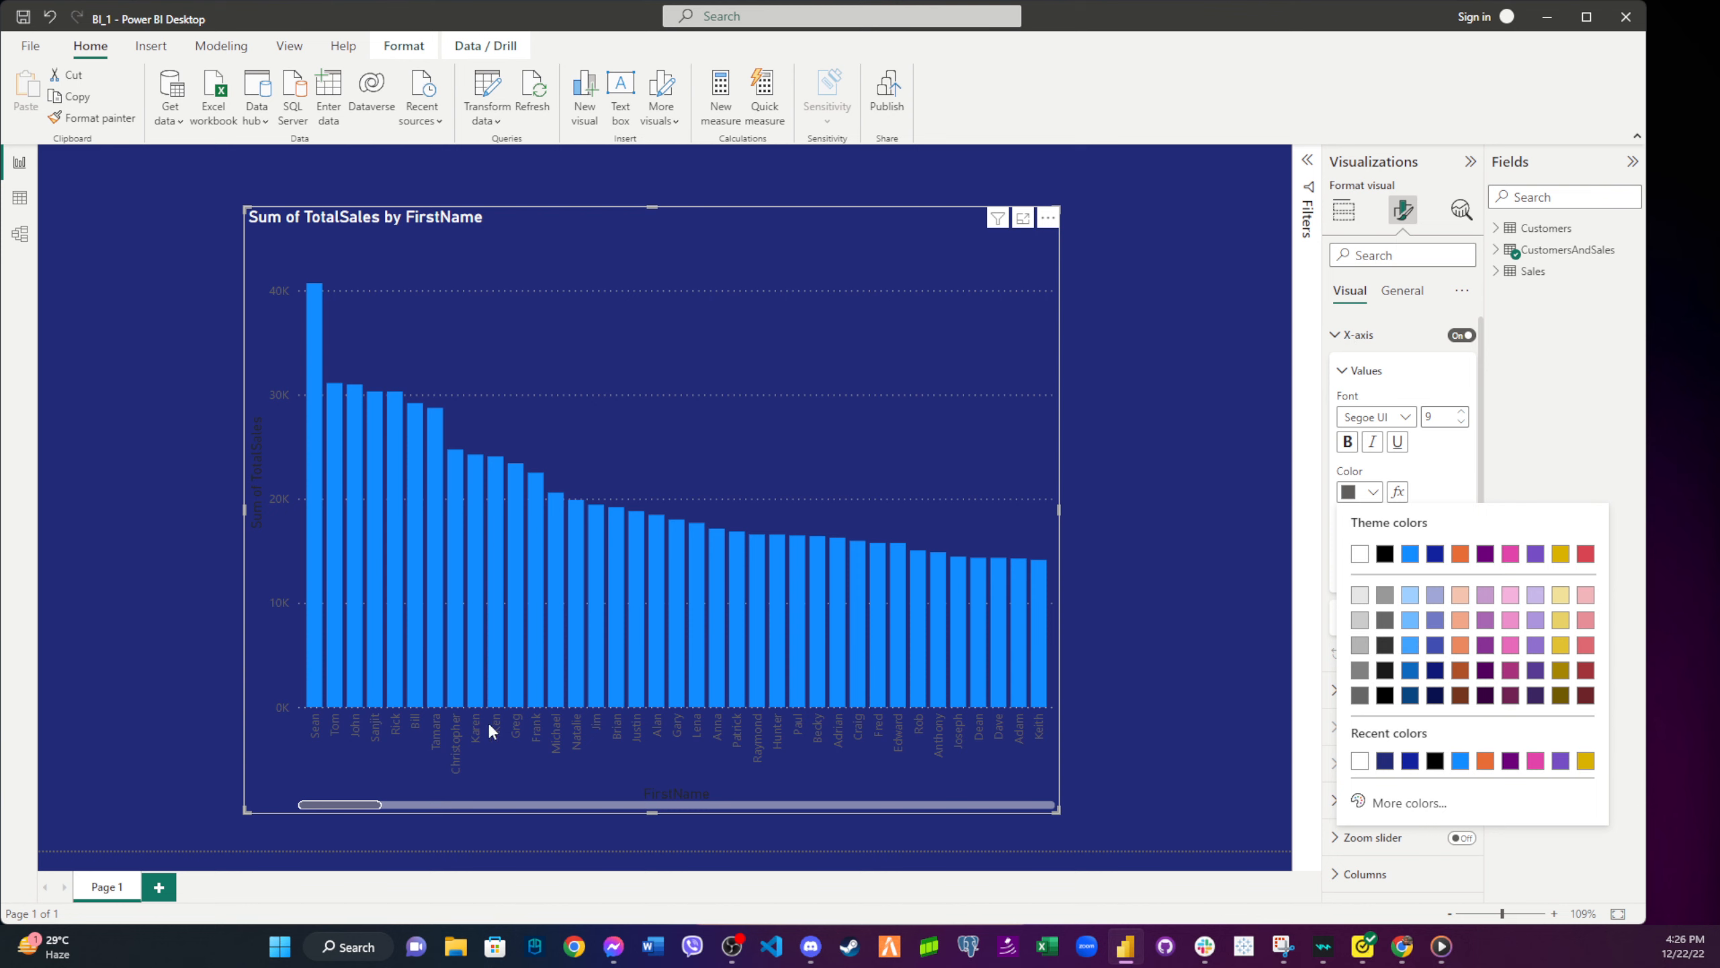
click(1360, 554)
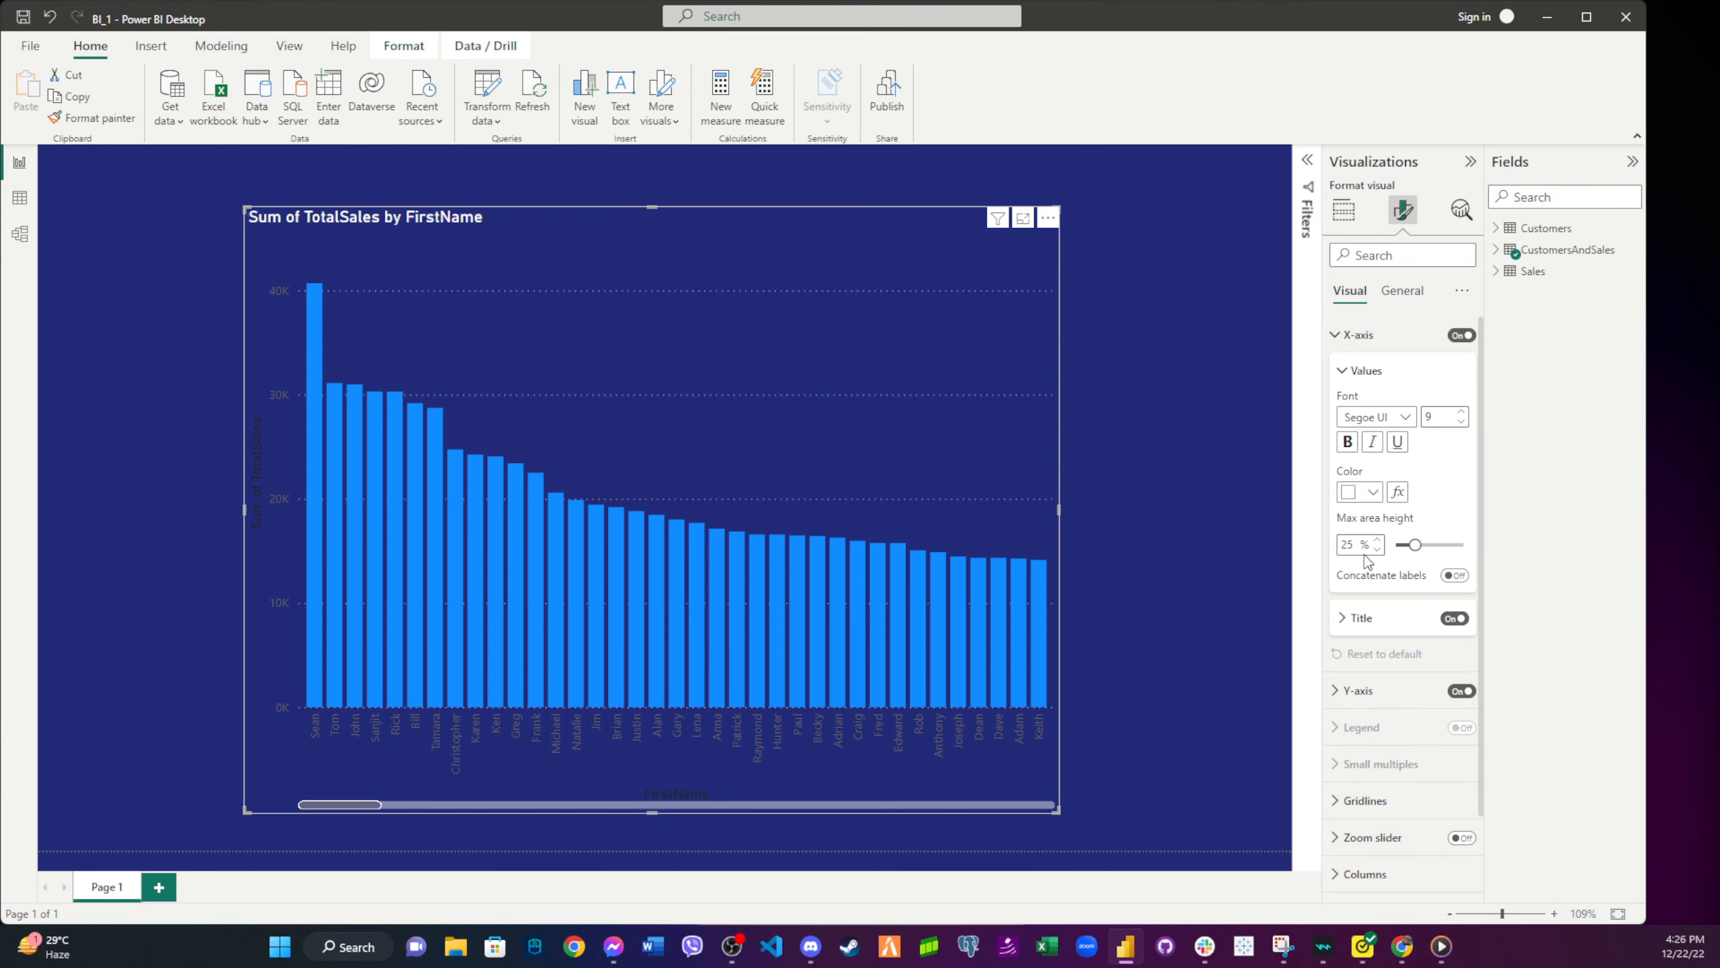
click(1347, 373)
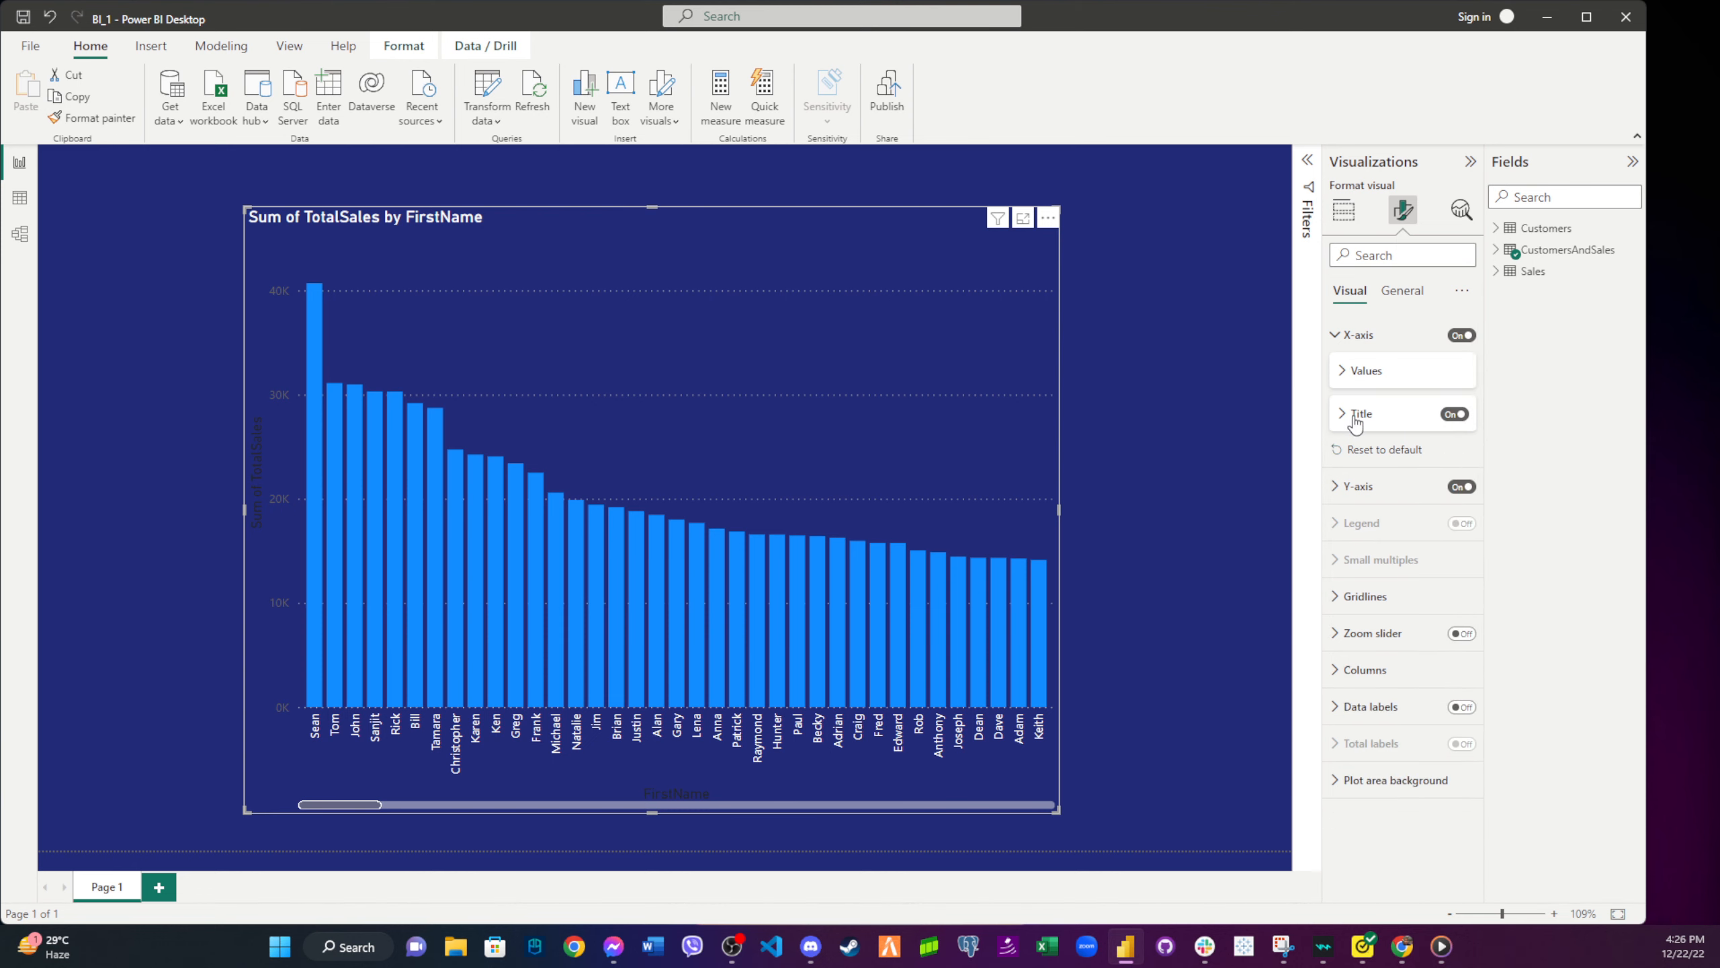
click(1457, 421)
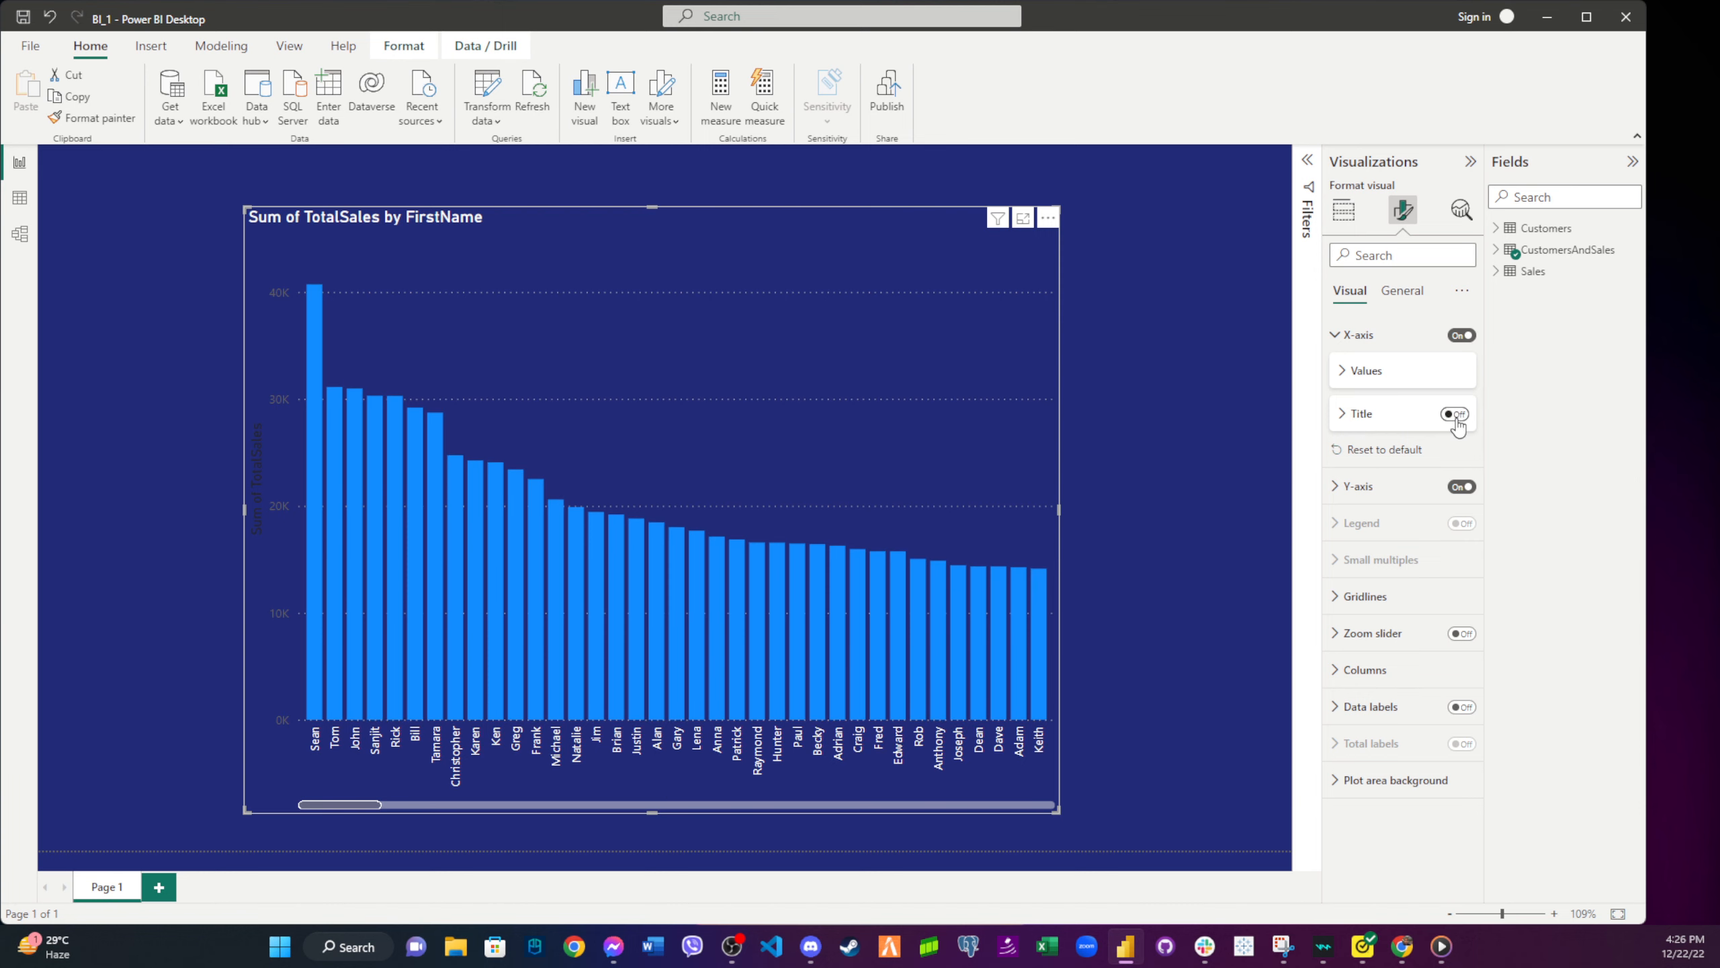
- Set the chart's Y-axis value labels to white and turn off the Y-axis title
click(1357, 487)
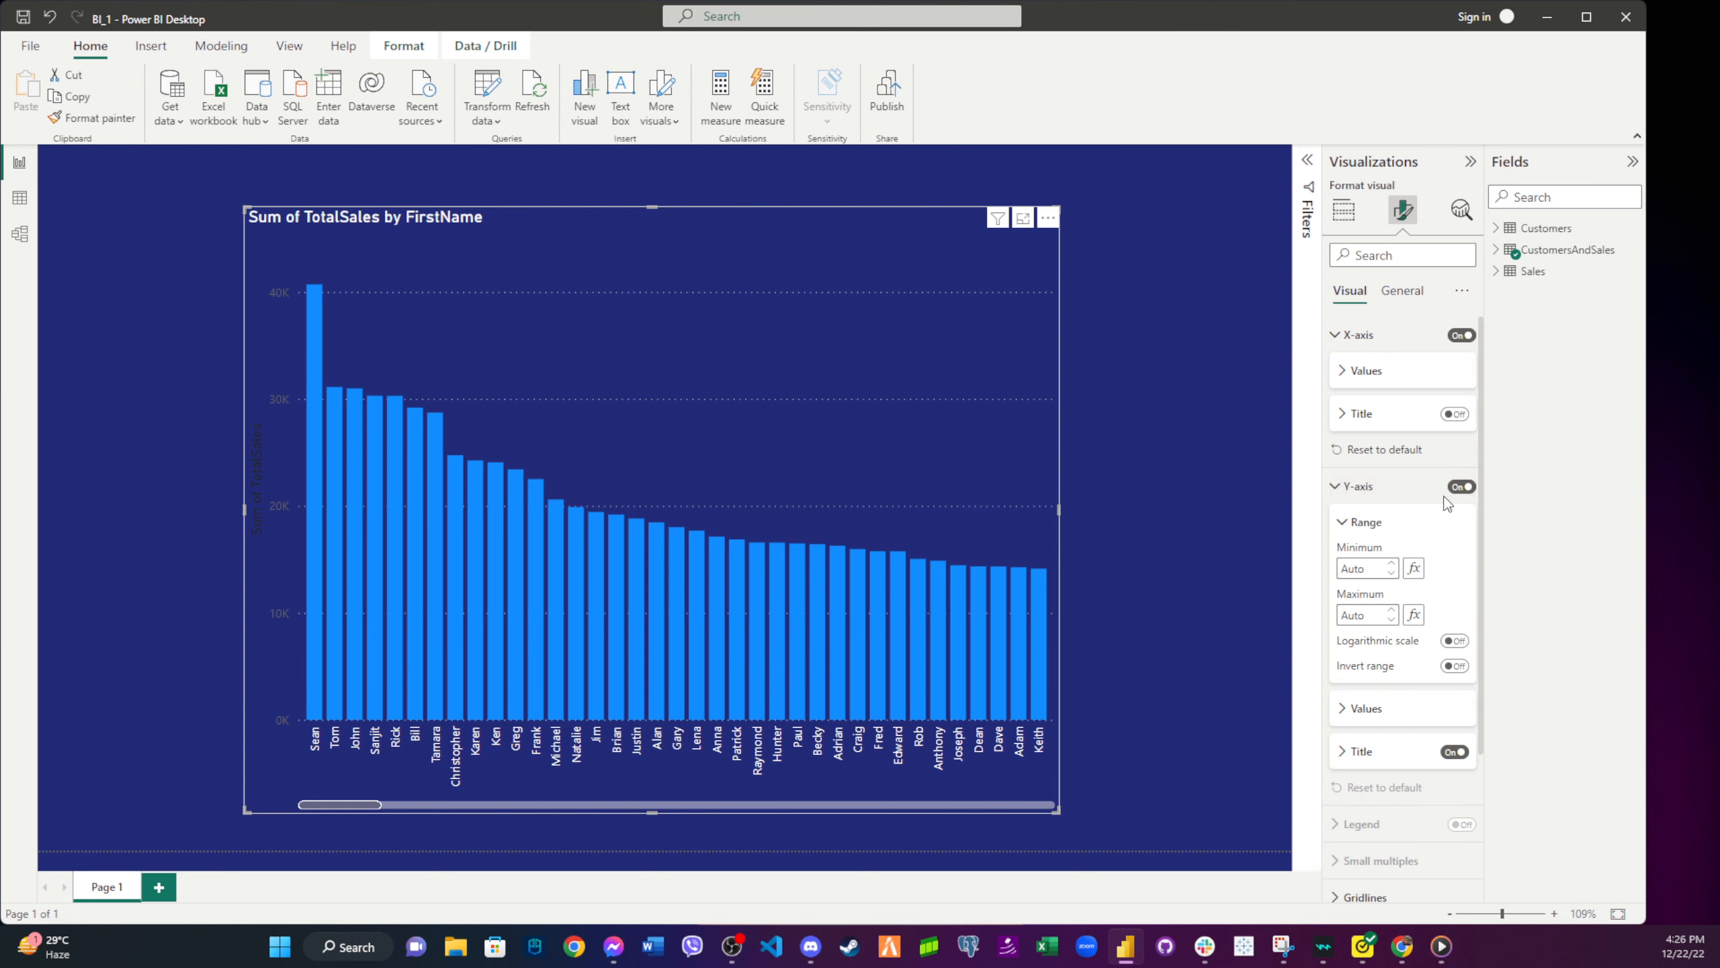
click(1363, 709)
scroll(1399, 735, down, 2)
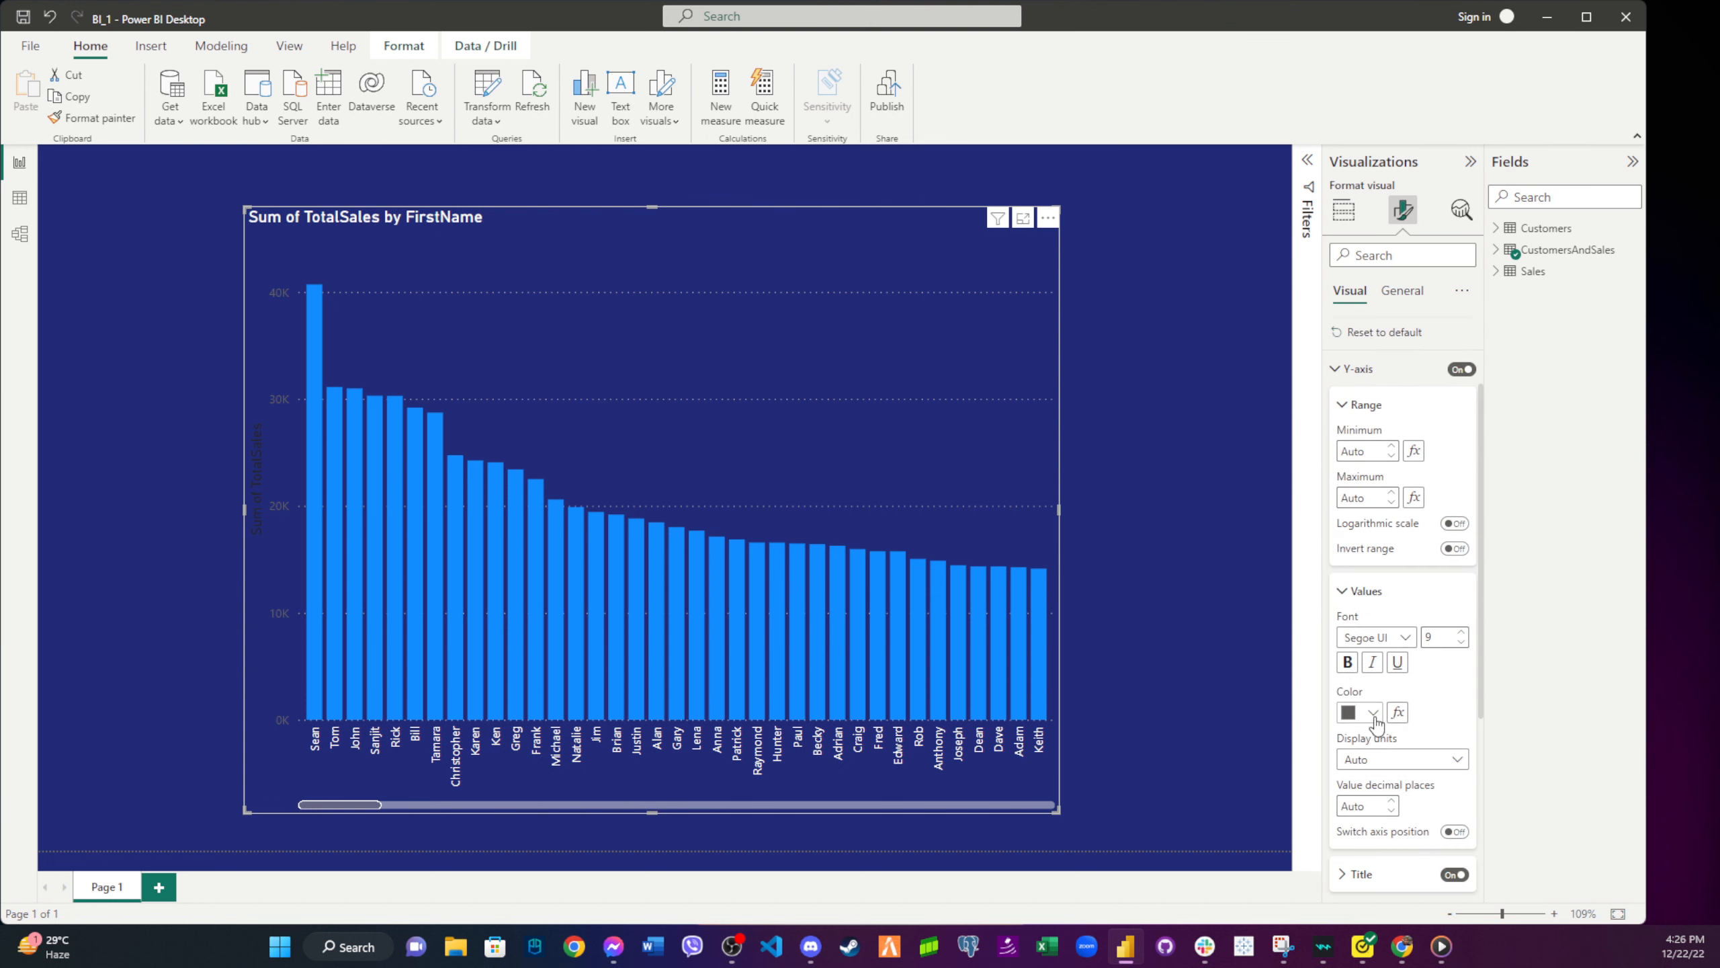
click(1373, 712)
click(1360, 636)
scroll(1388, 677, down, 5)
click(1361, 554)
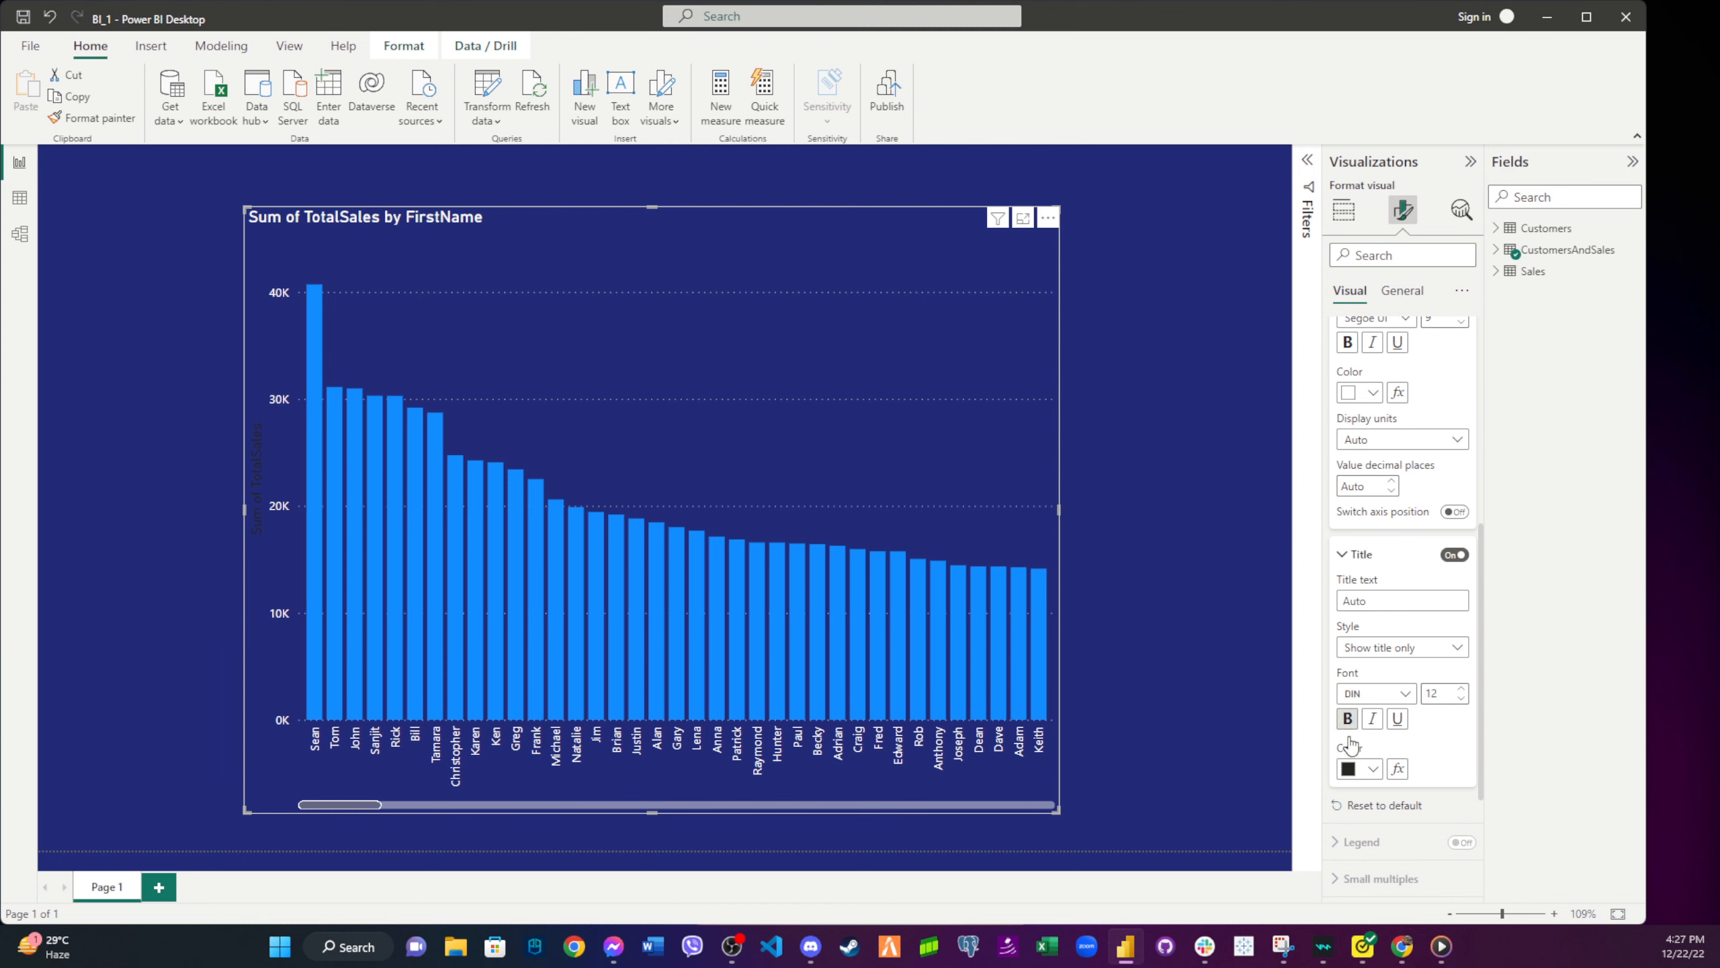
click(1455, 555)
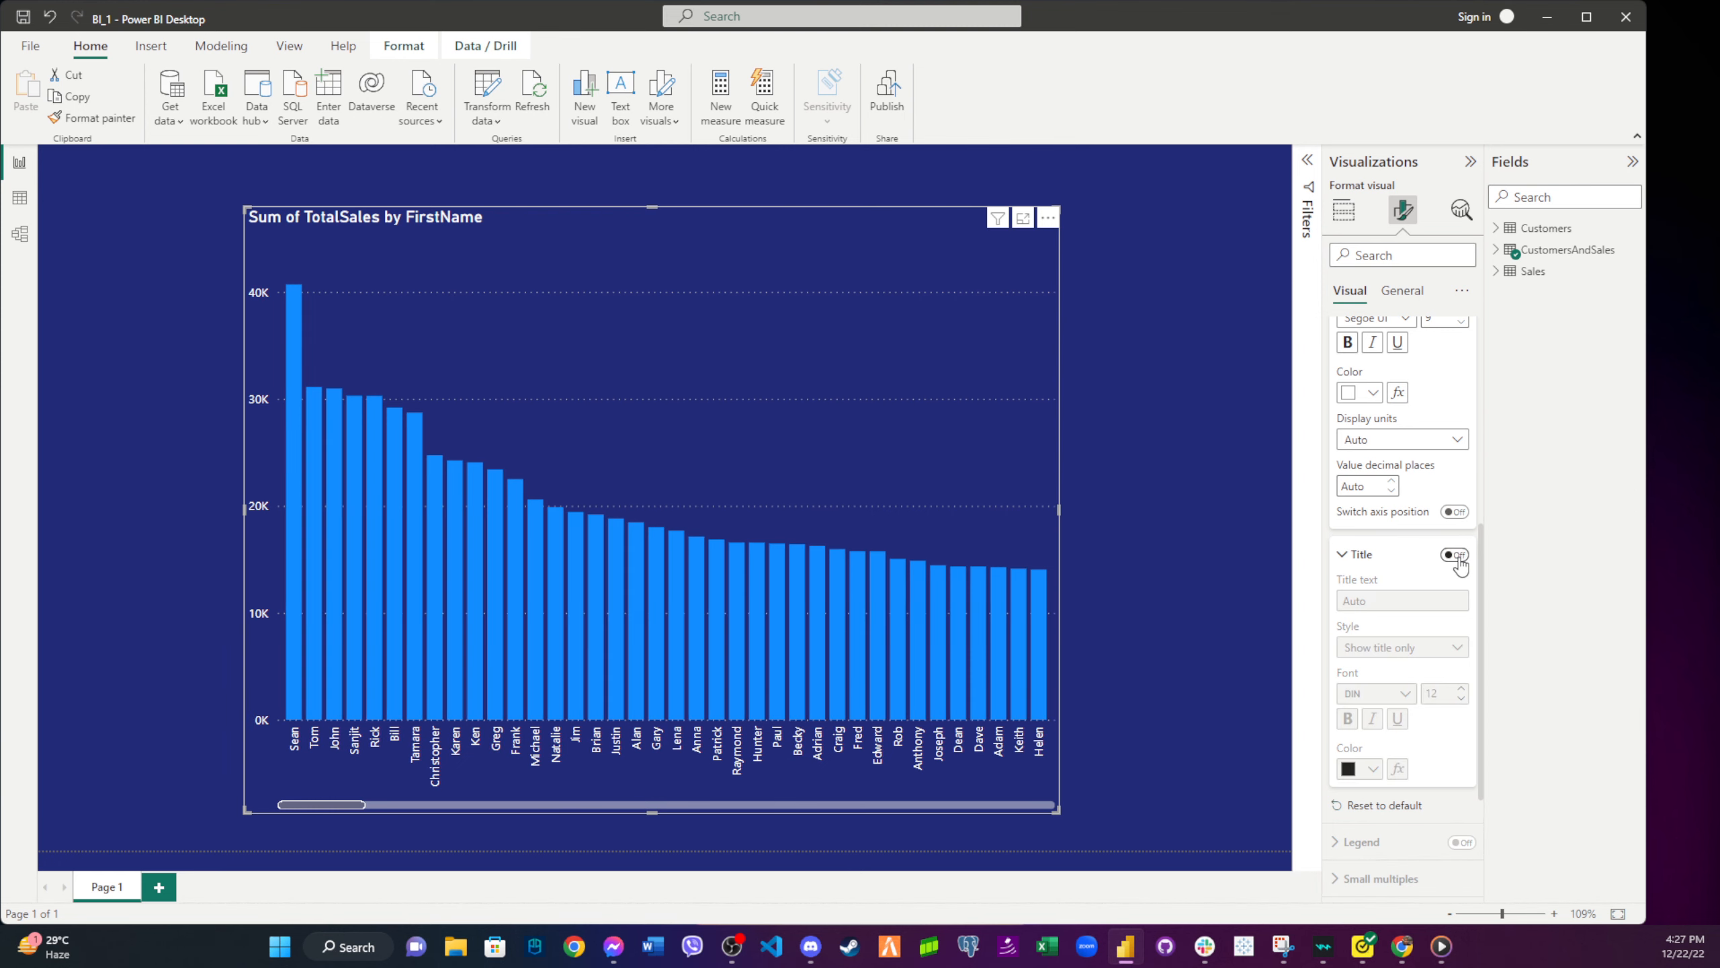
- Turn off the chart's horizontal gridlines
scroll(1362, 521, up, 5)
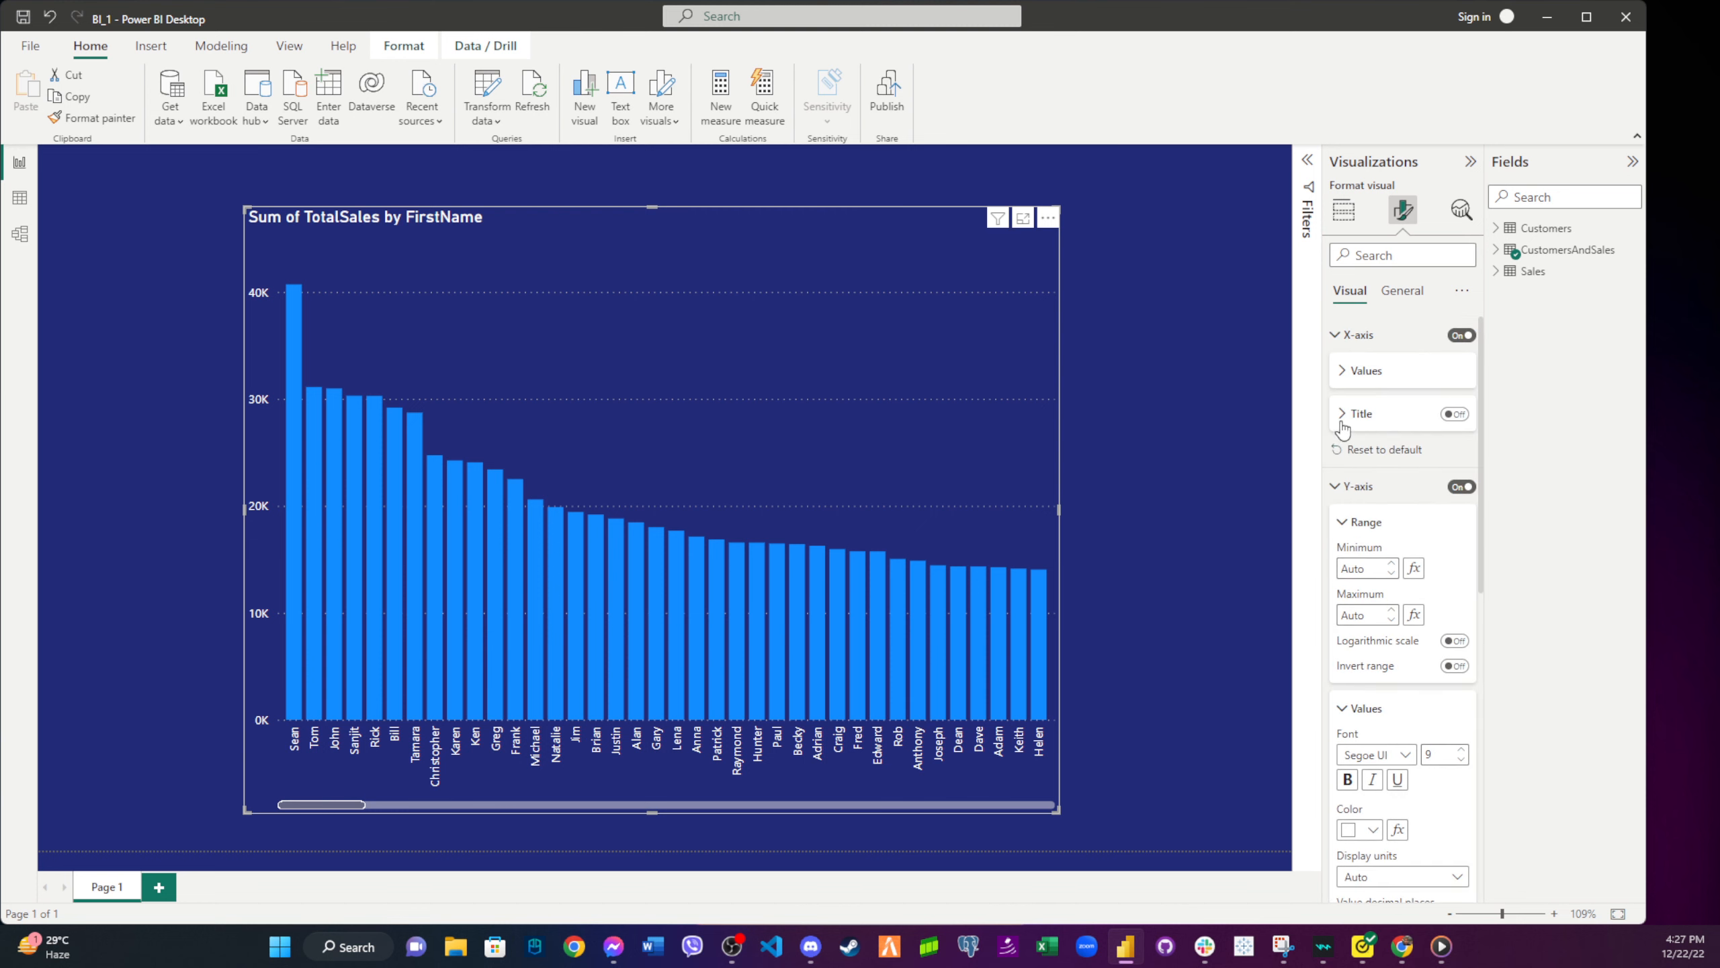
click(1338, 486)
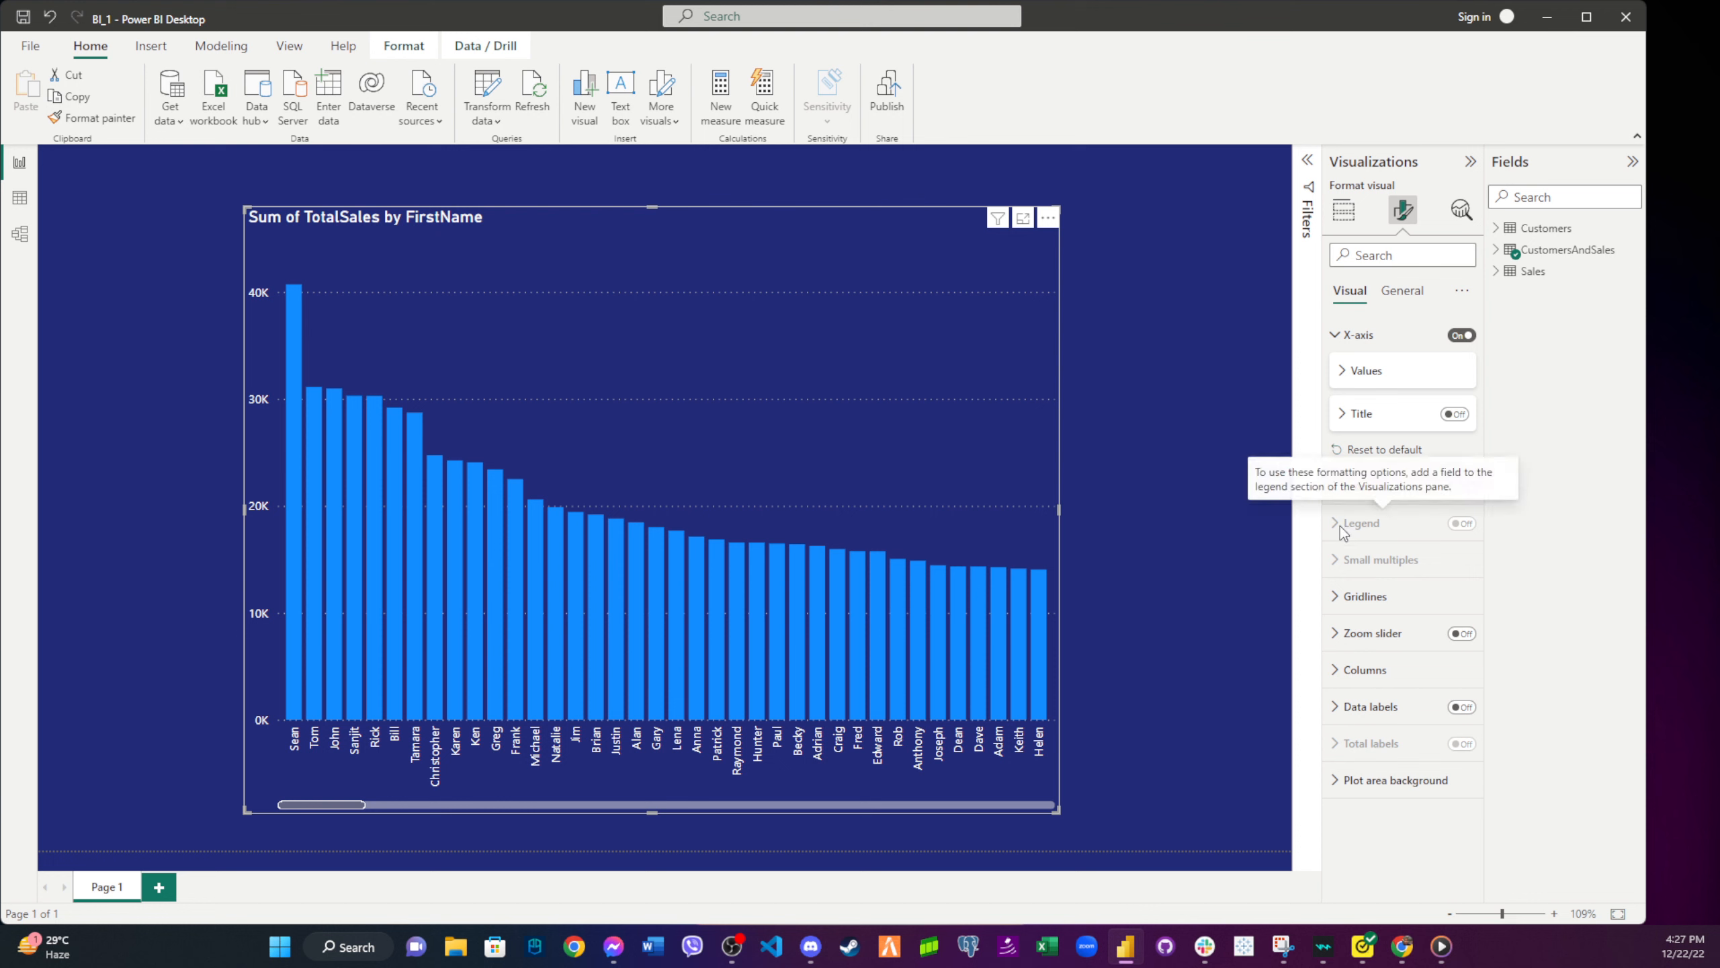
click(1340, 597)
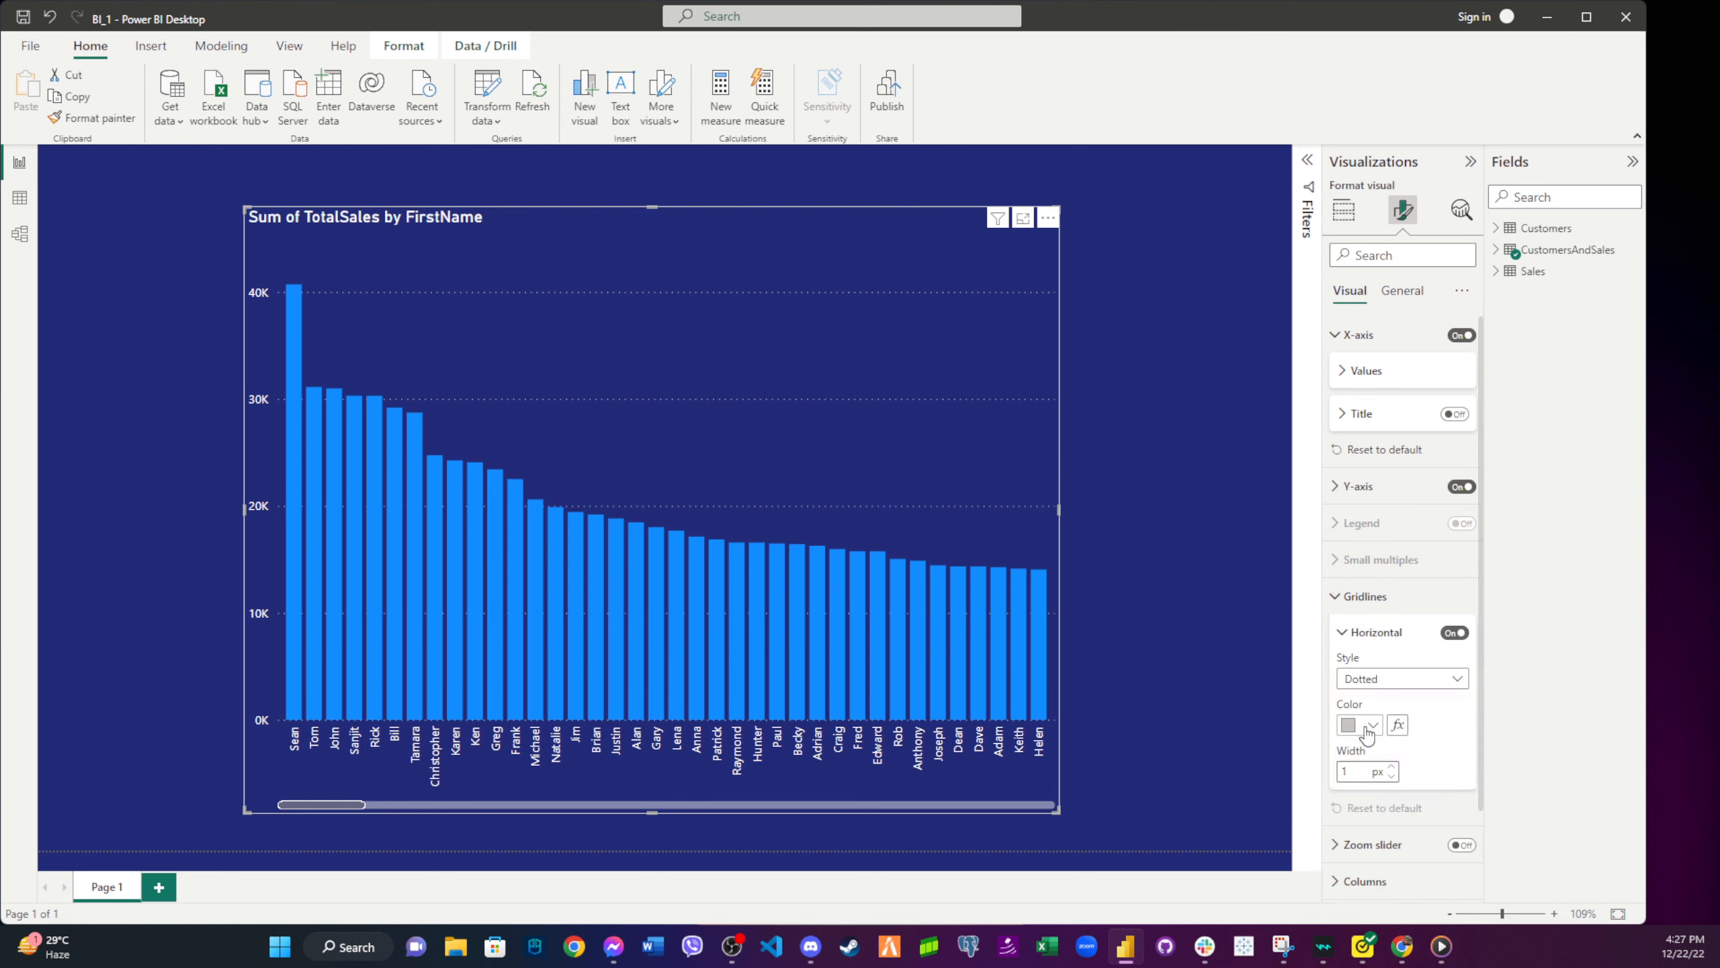
click(1454, 634)
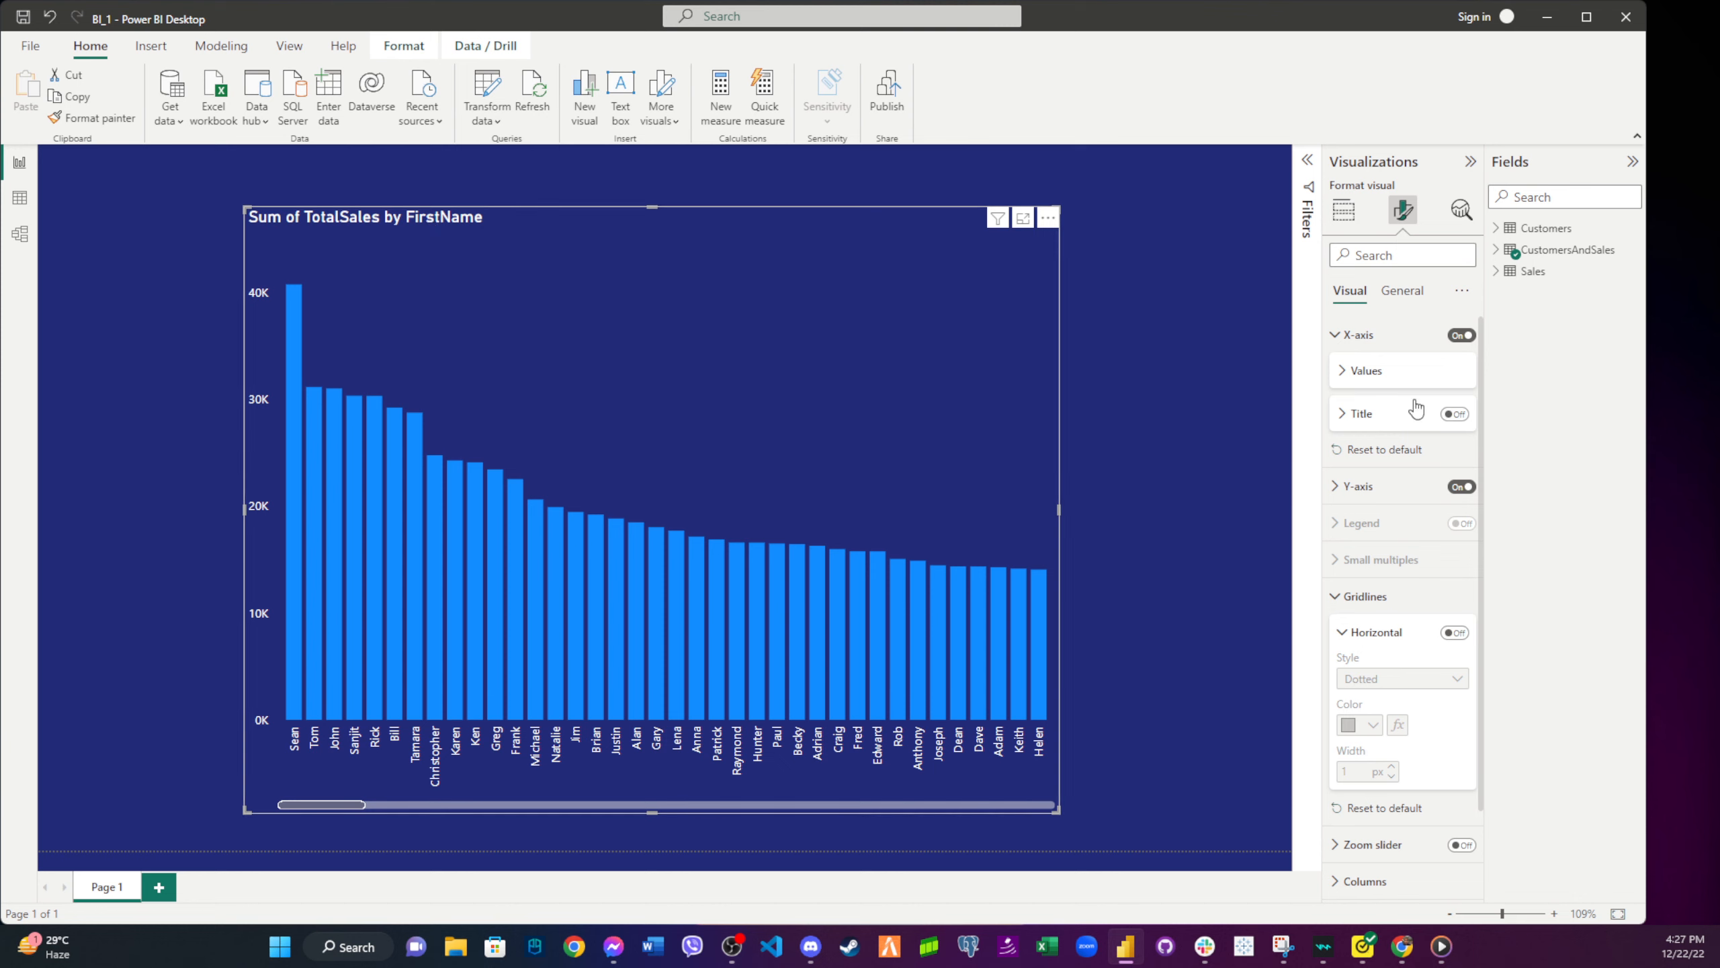
- Try to rename the Y-axis field Sum of TotalSales as Top Customers for this visual
click(1338, 227)
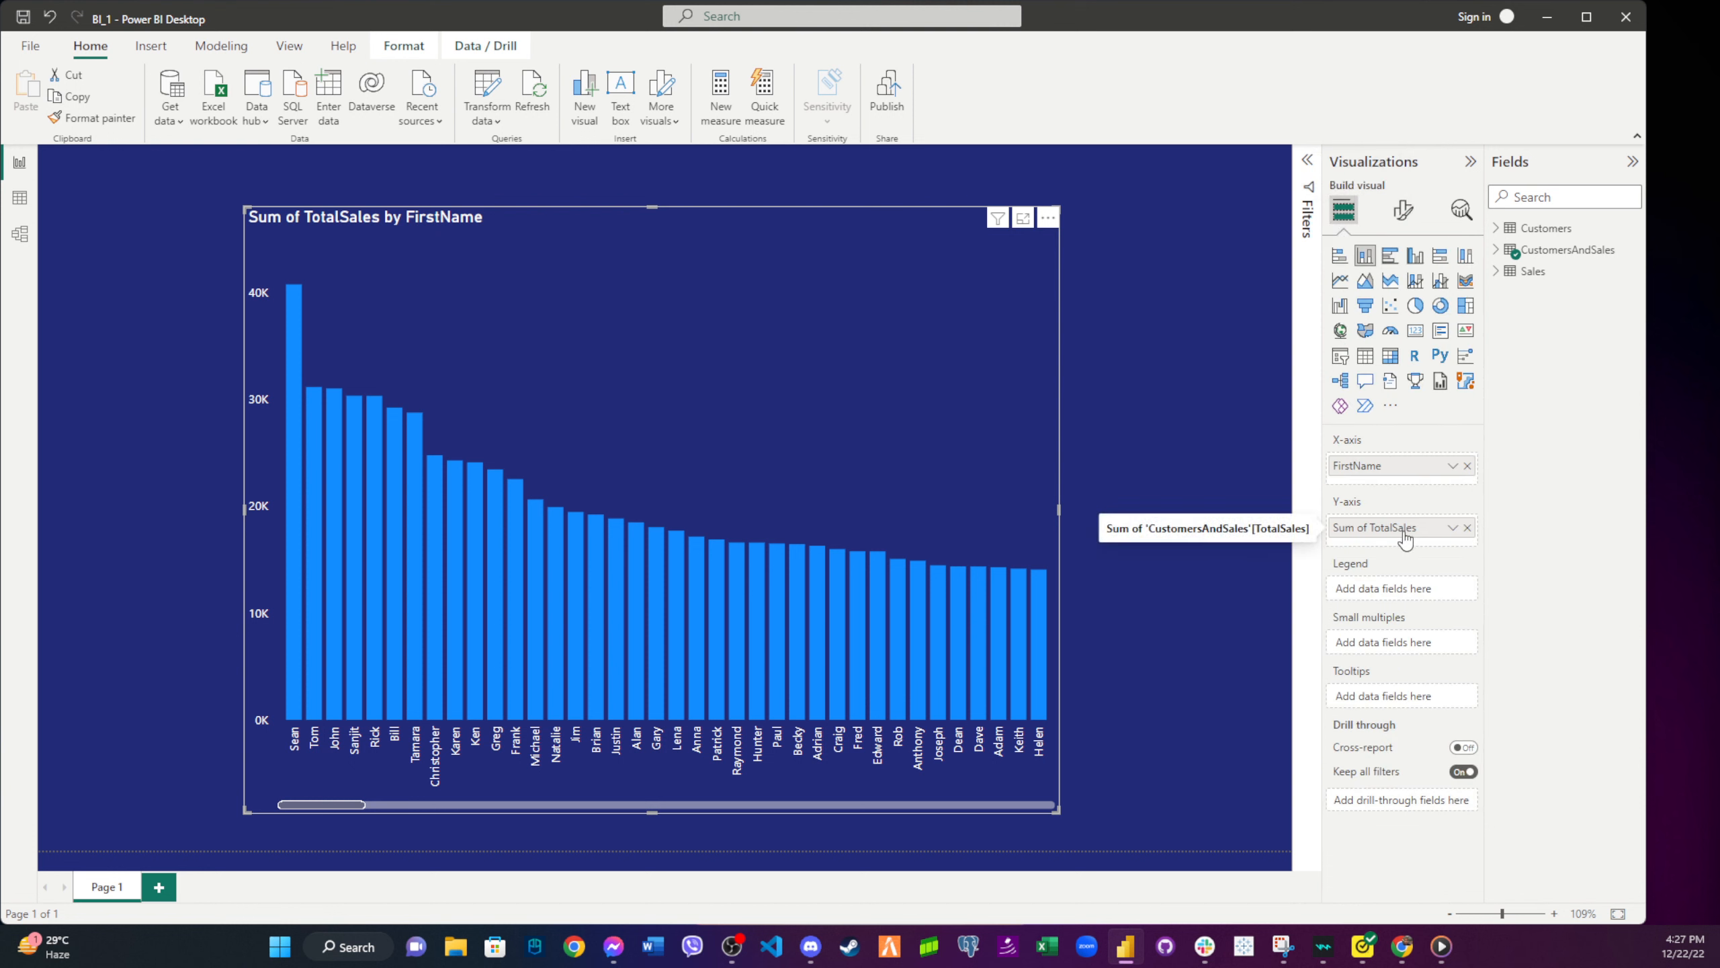
click(1453, 529)
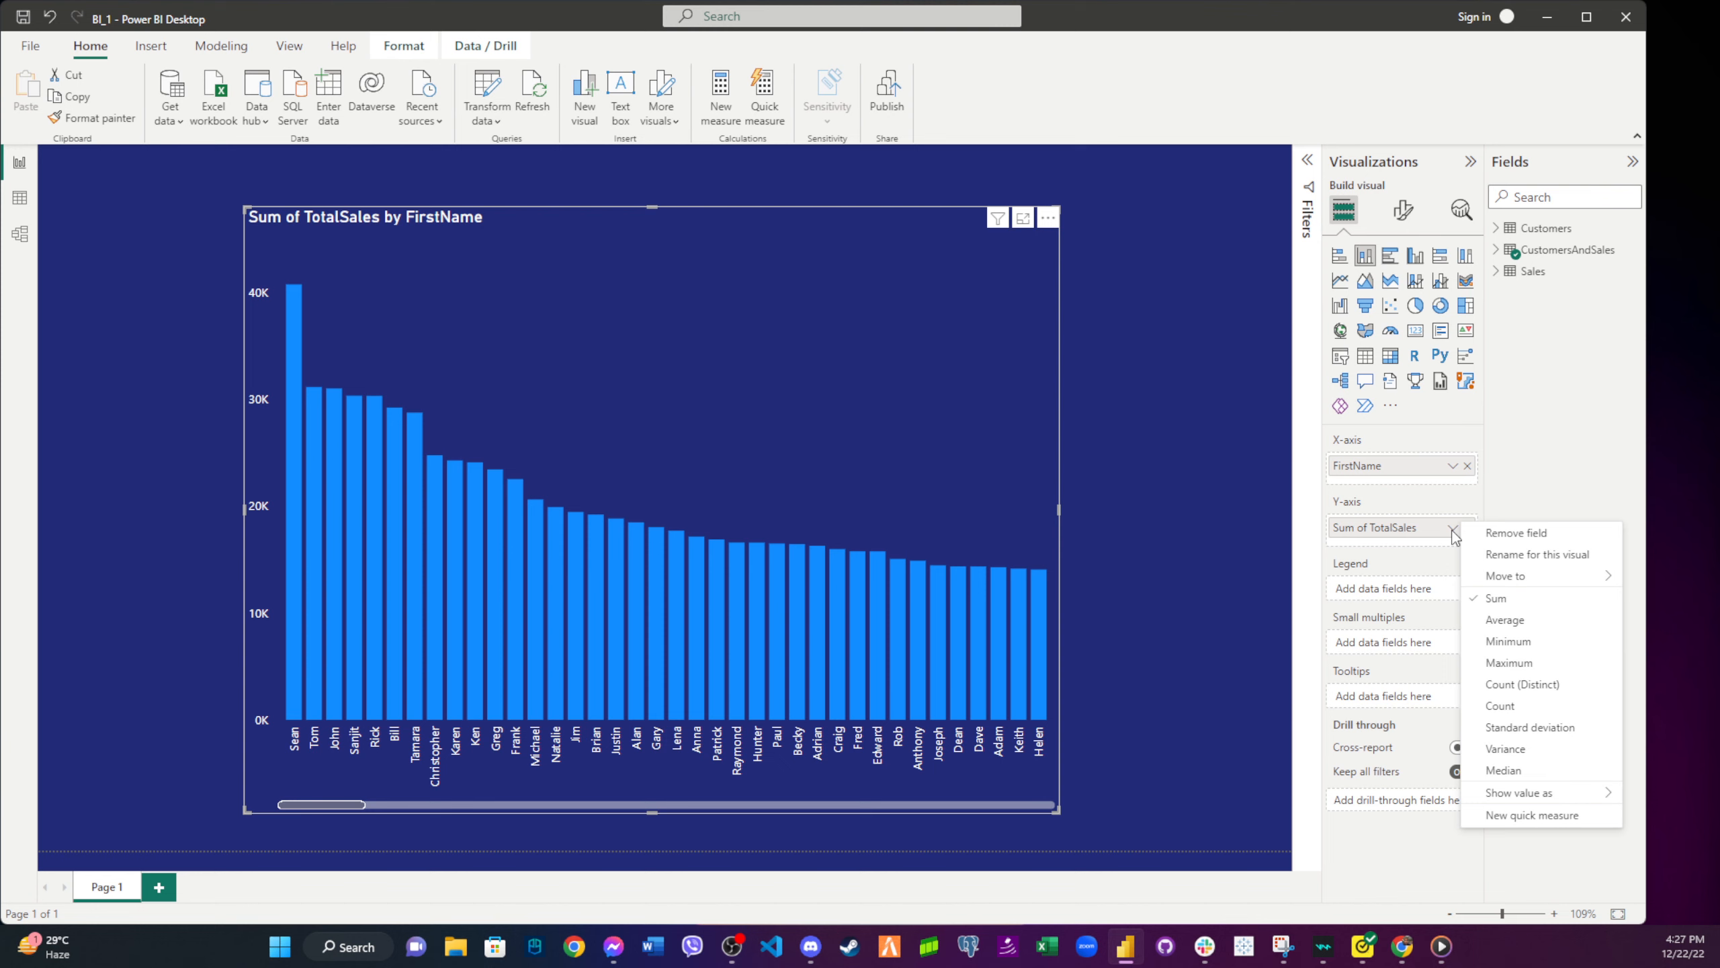
click(1493, 556)
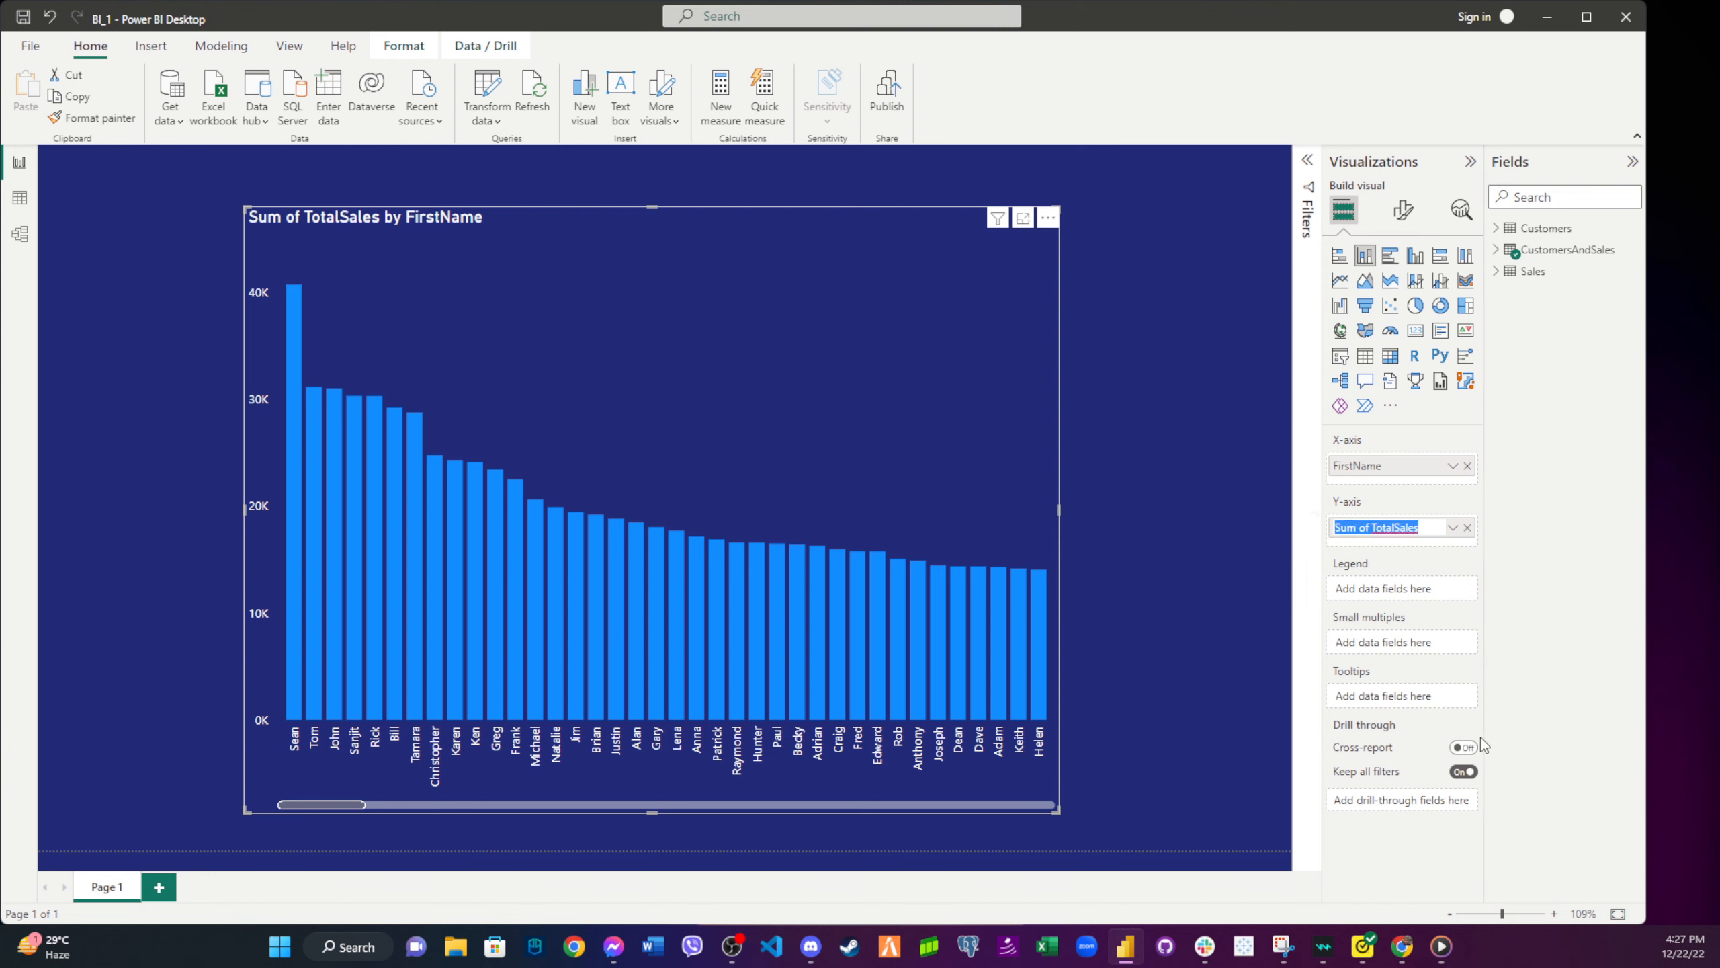
text(Top Customers)
click(1206, 499)
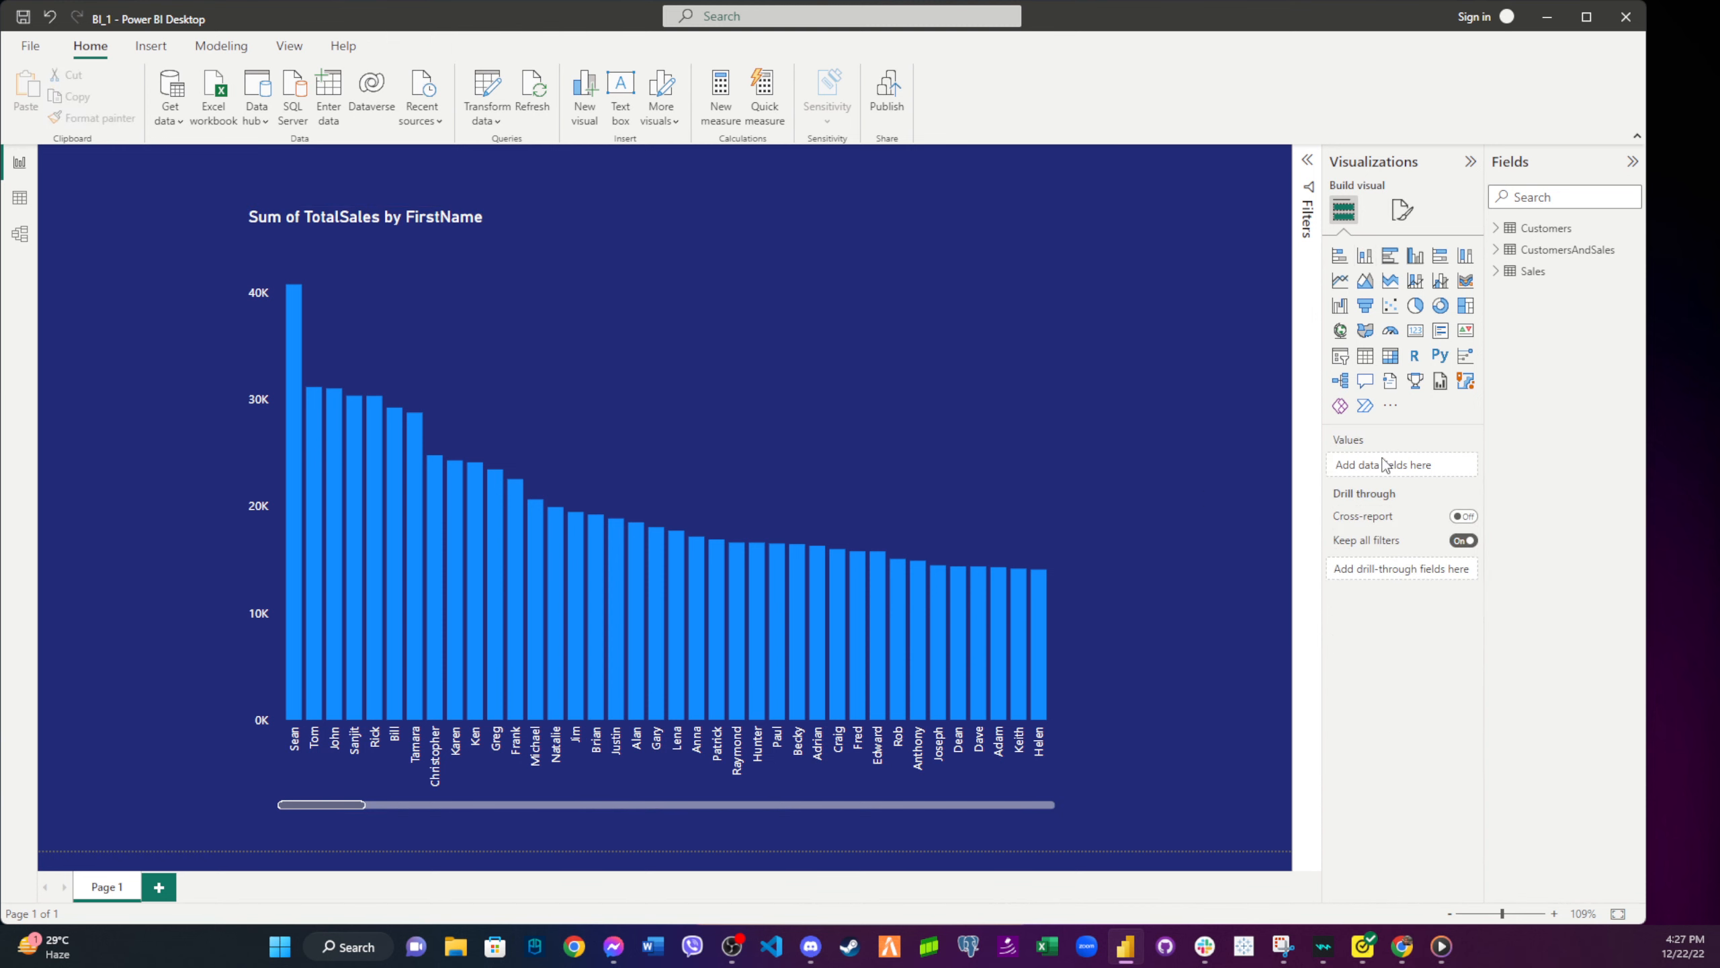
- Change the column chart's title text to "Top Customers"
click(430, 222)
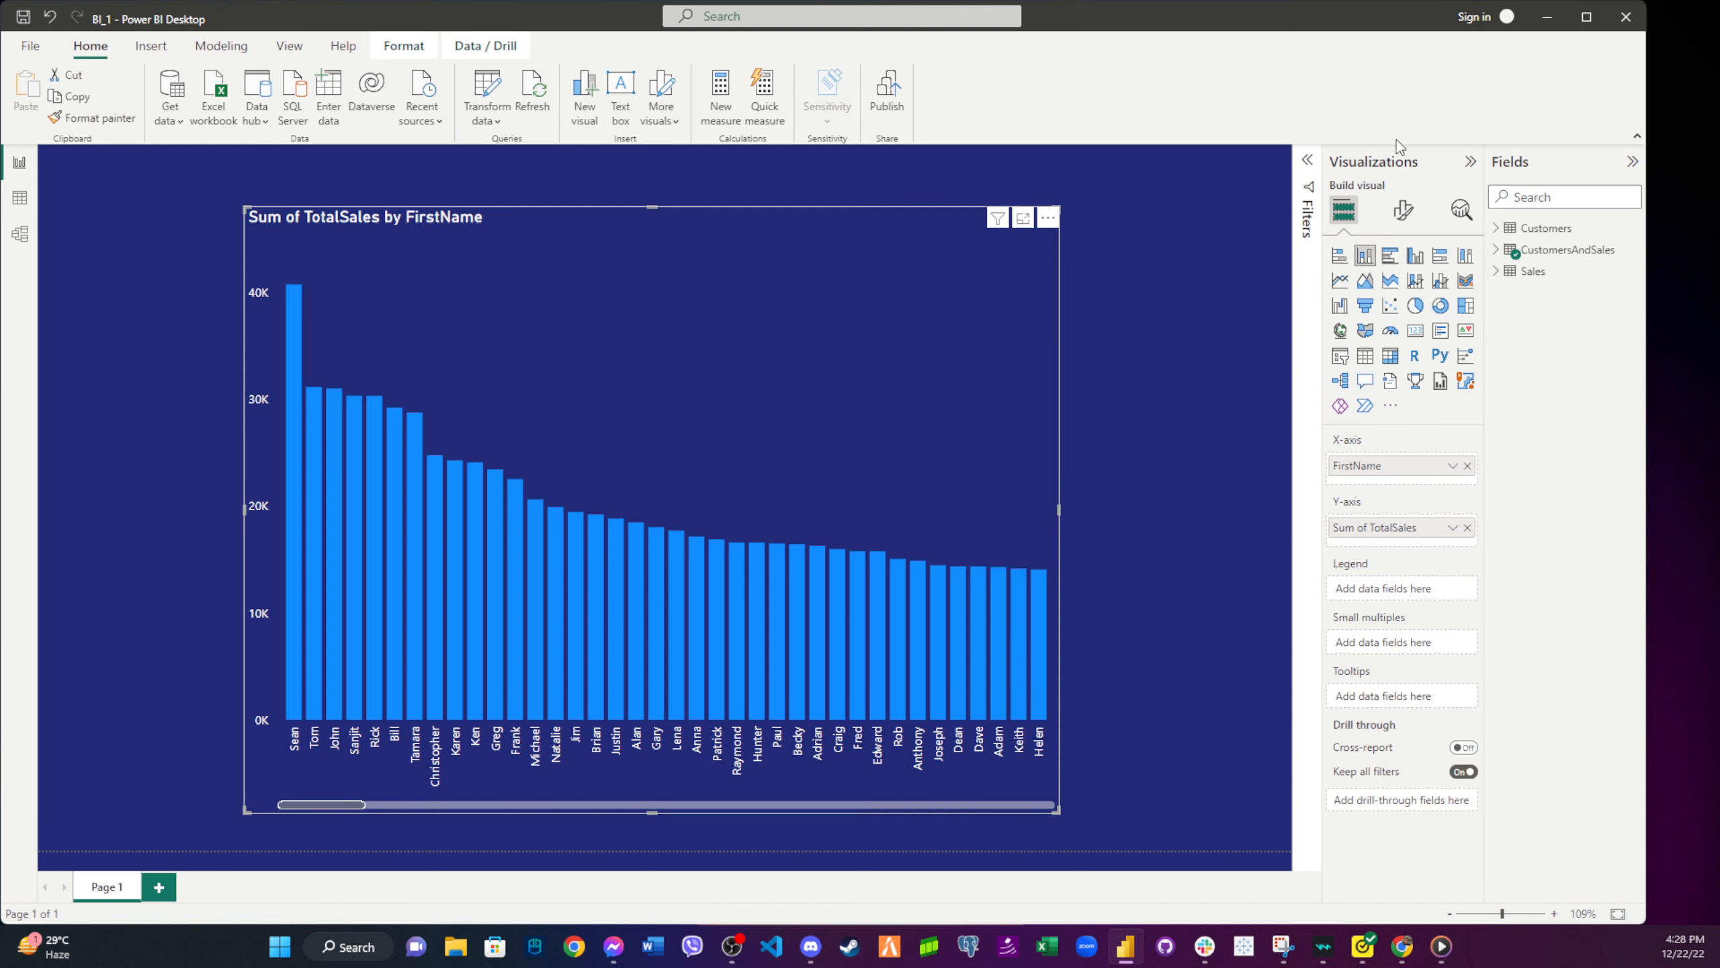
click(1403, 214)
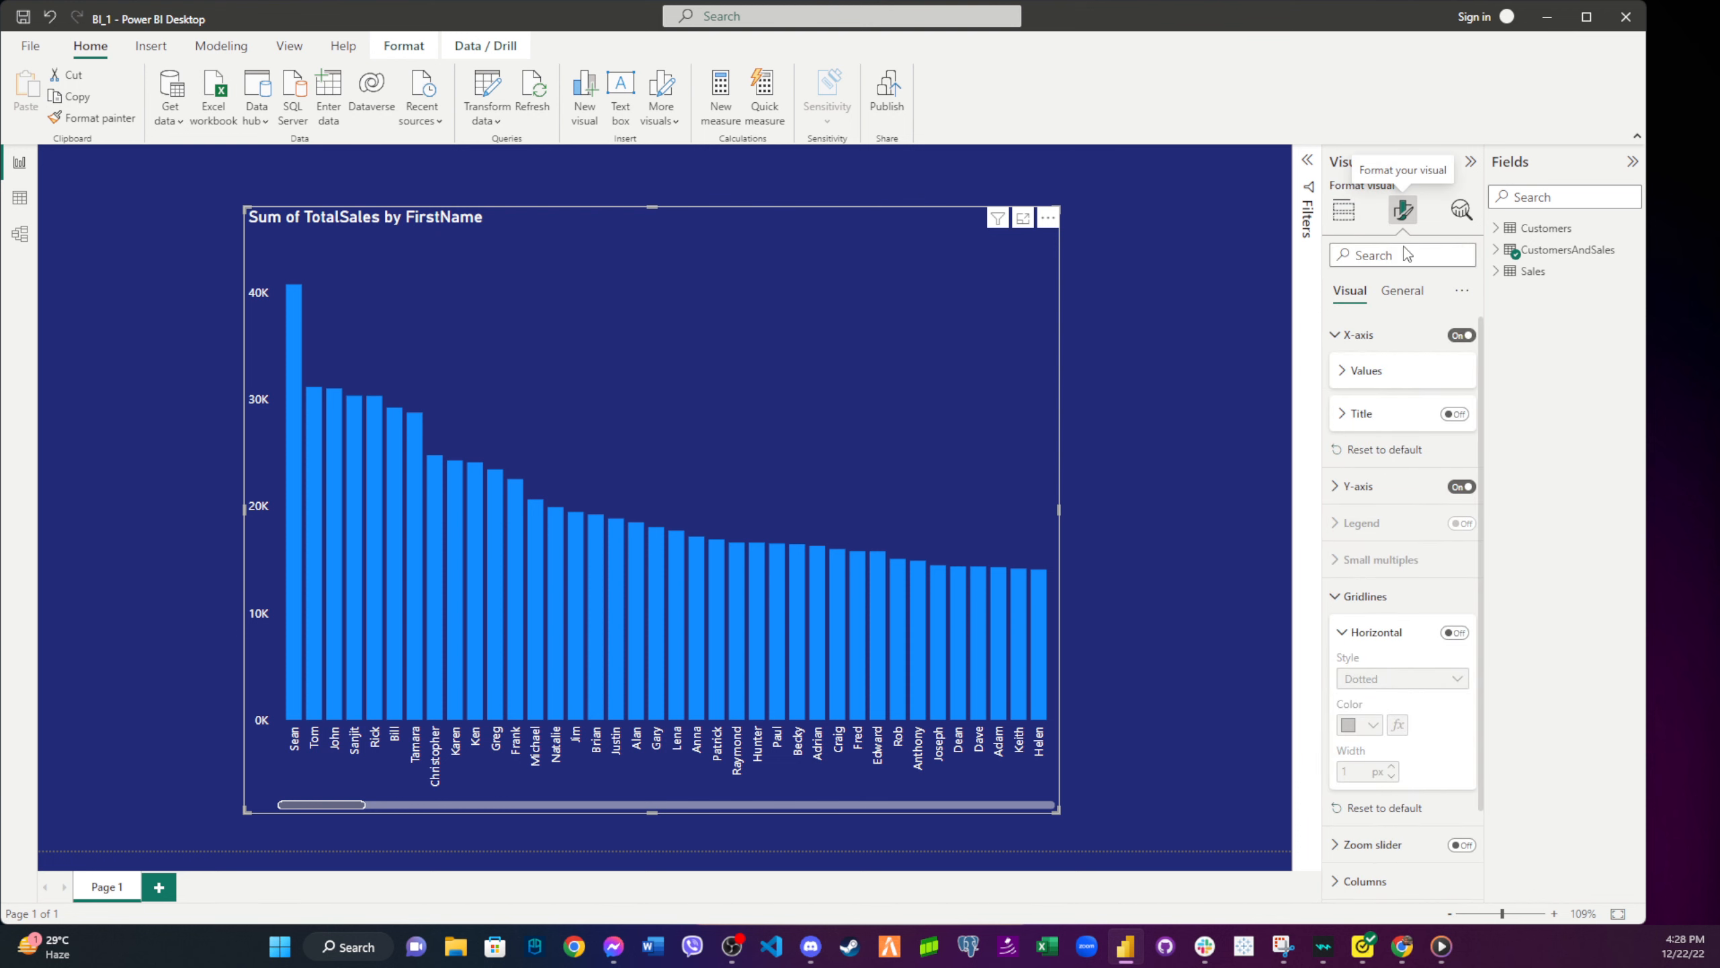
click(1401, 291)
click(1462, 372)
click(1354, 372)
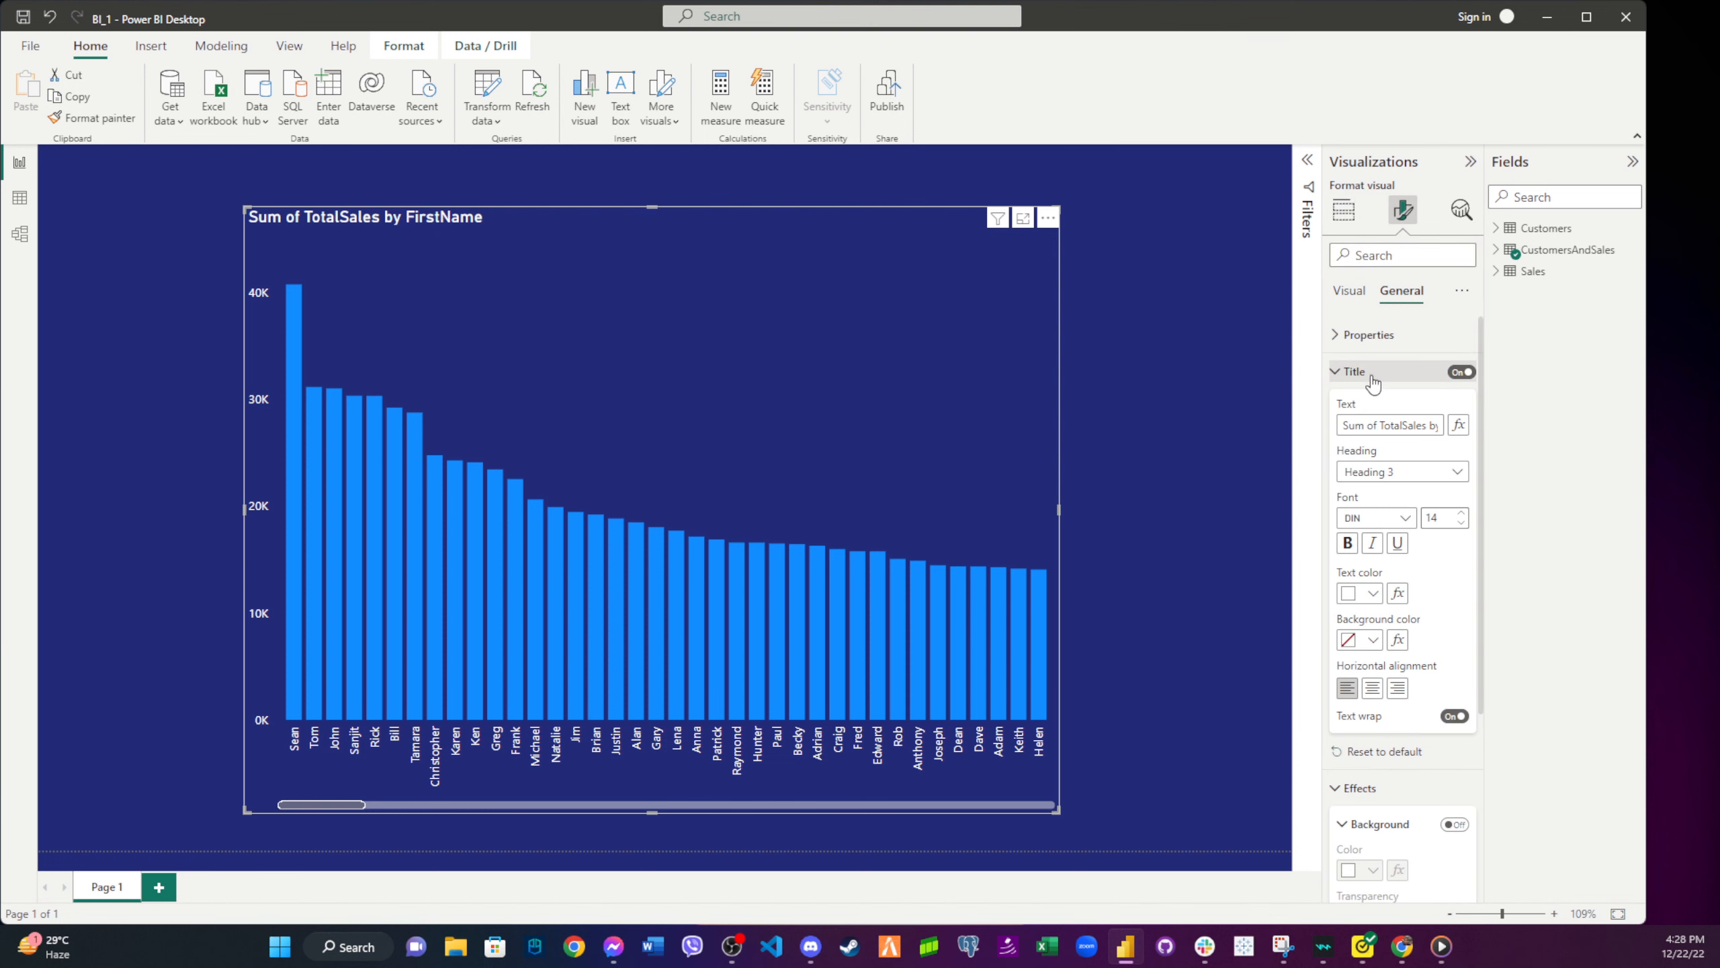
click(1423, 430)
key(ctrl+a)
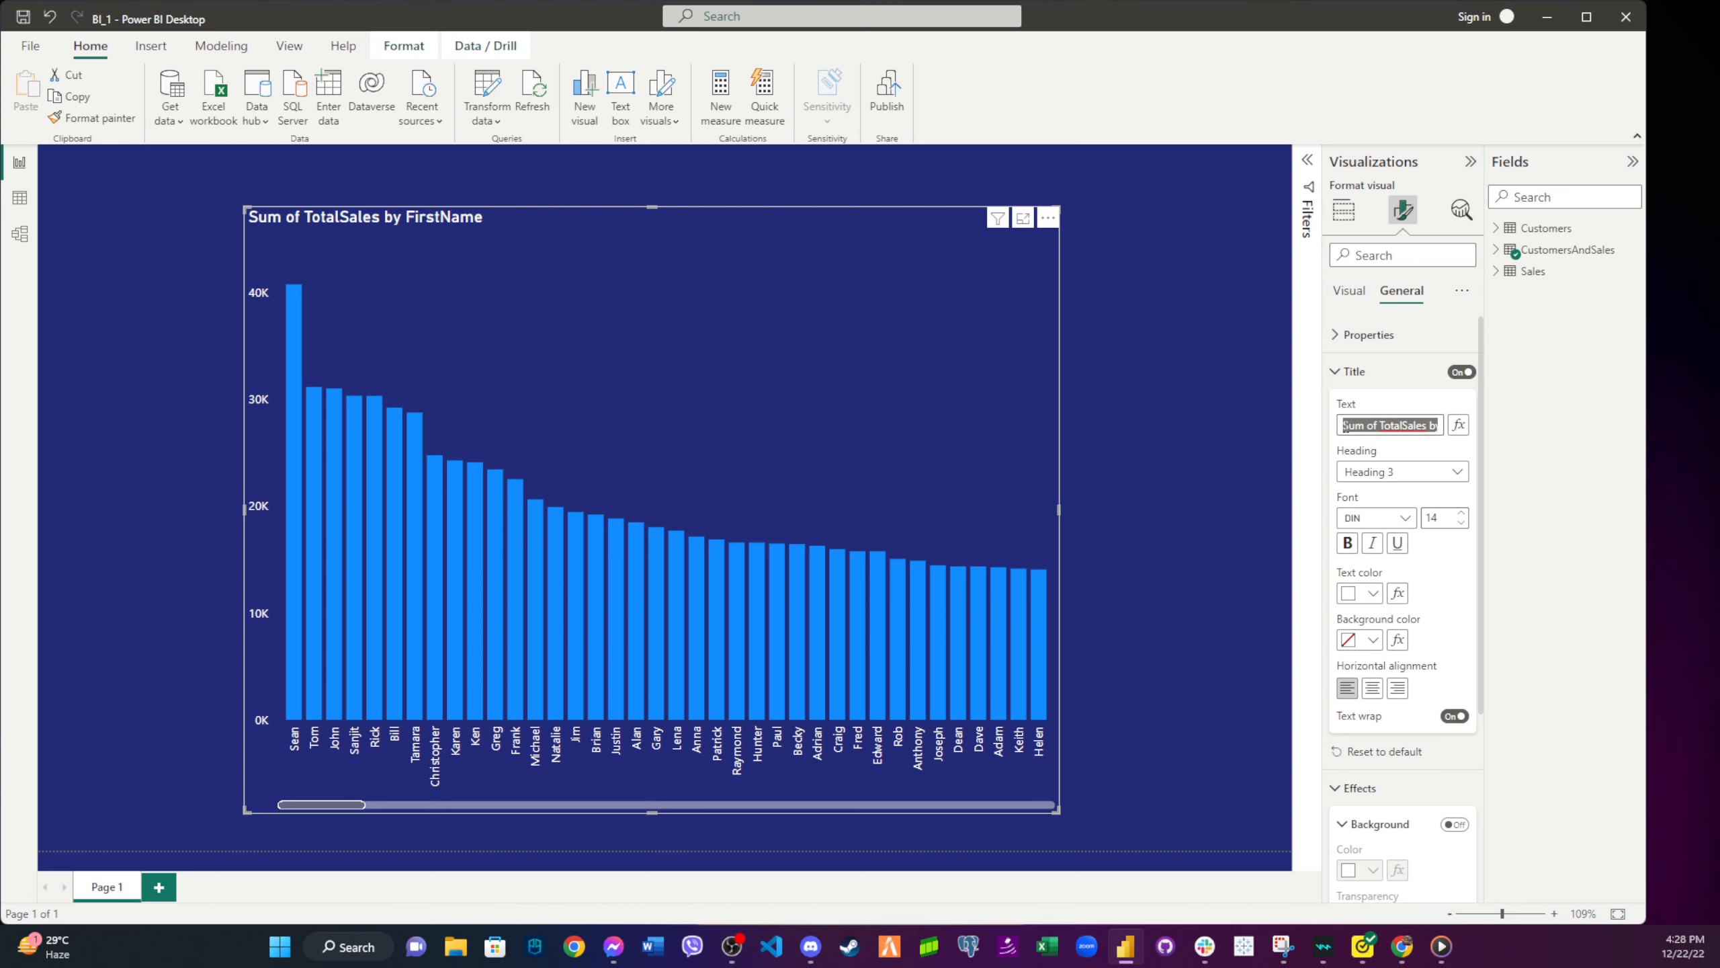
text(Top)
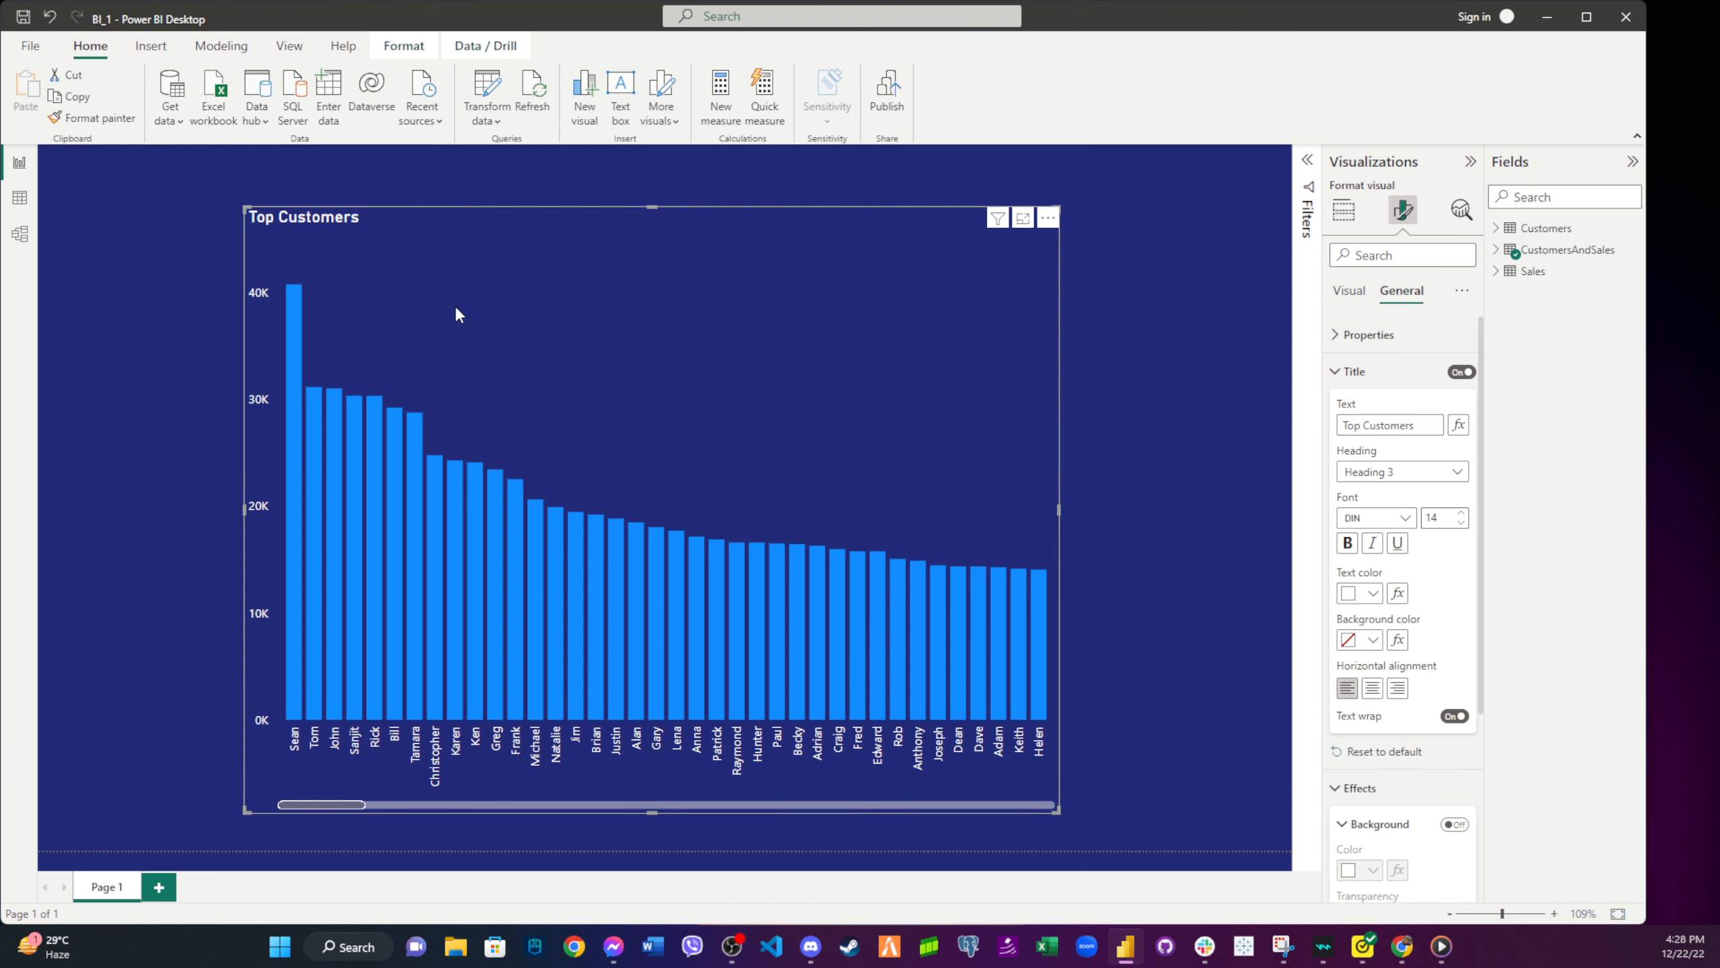
- Look through the customers further along the Top Customers chart
click(1095, 365)
click(652, 351)
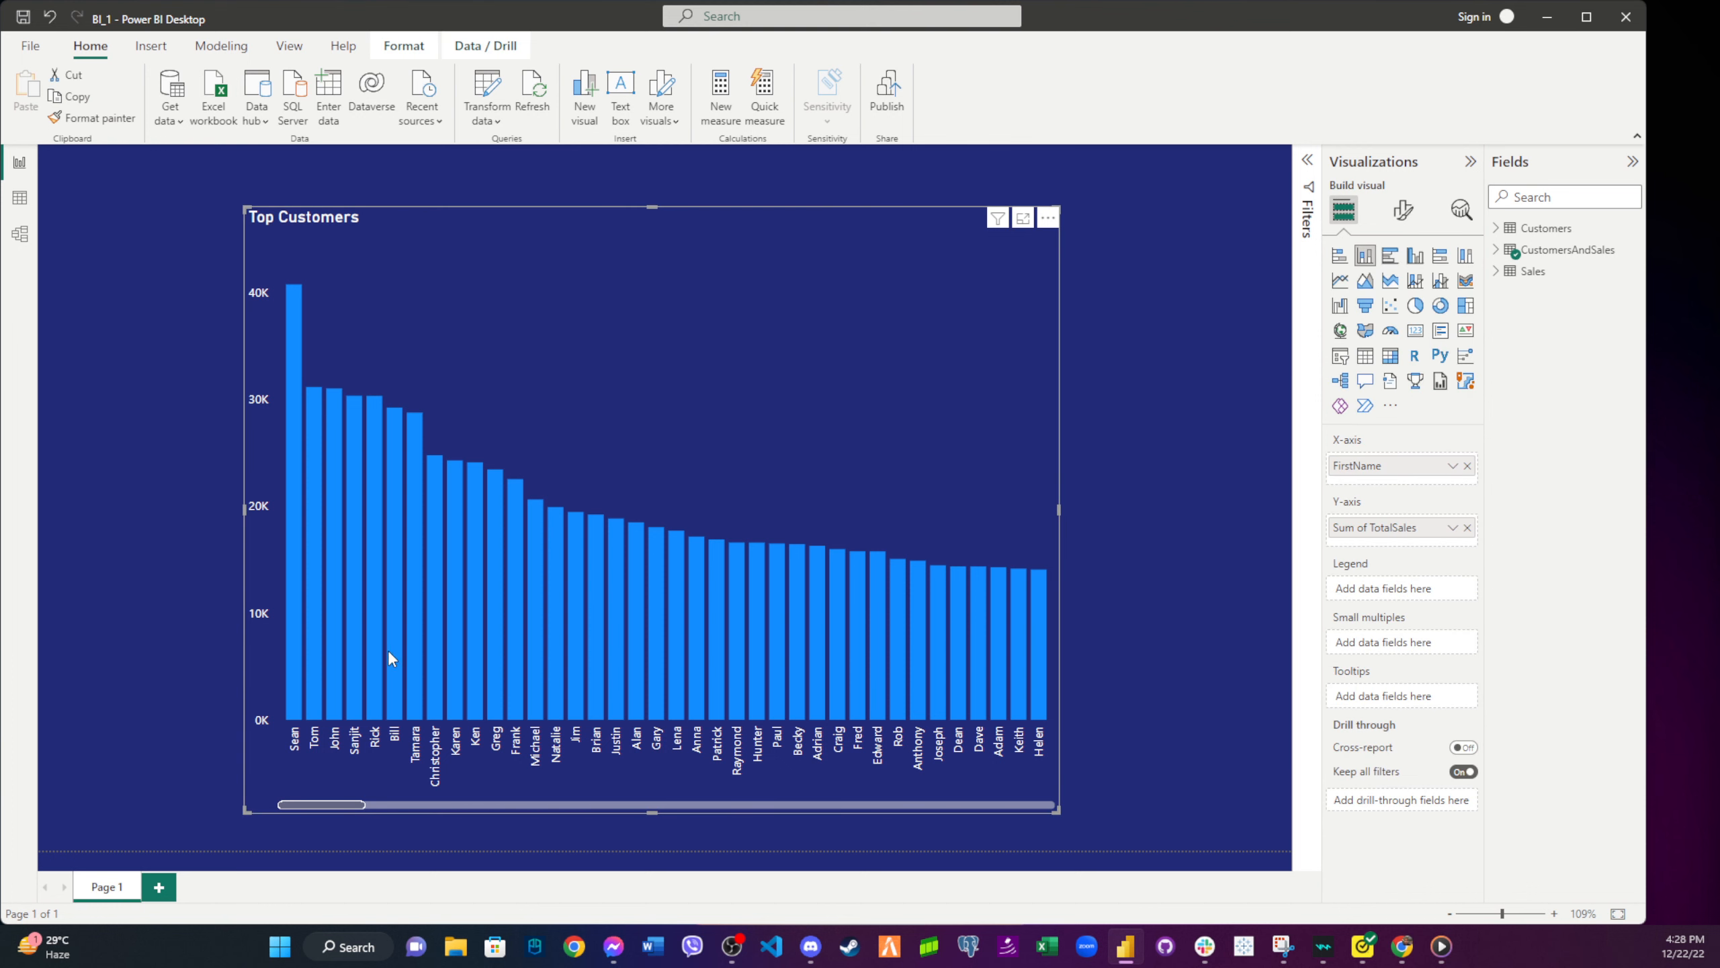
drag(312, 803, 343, 755)
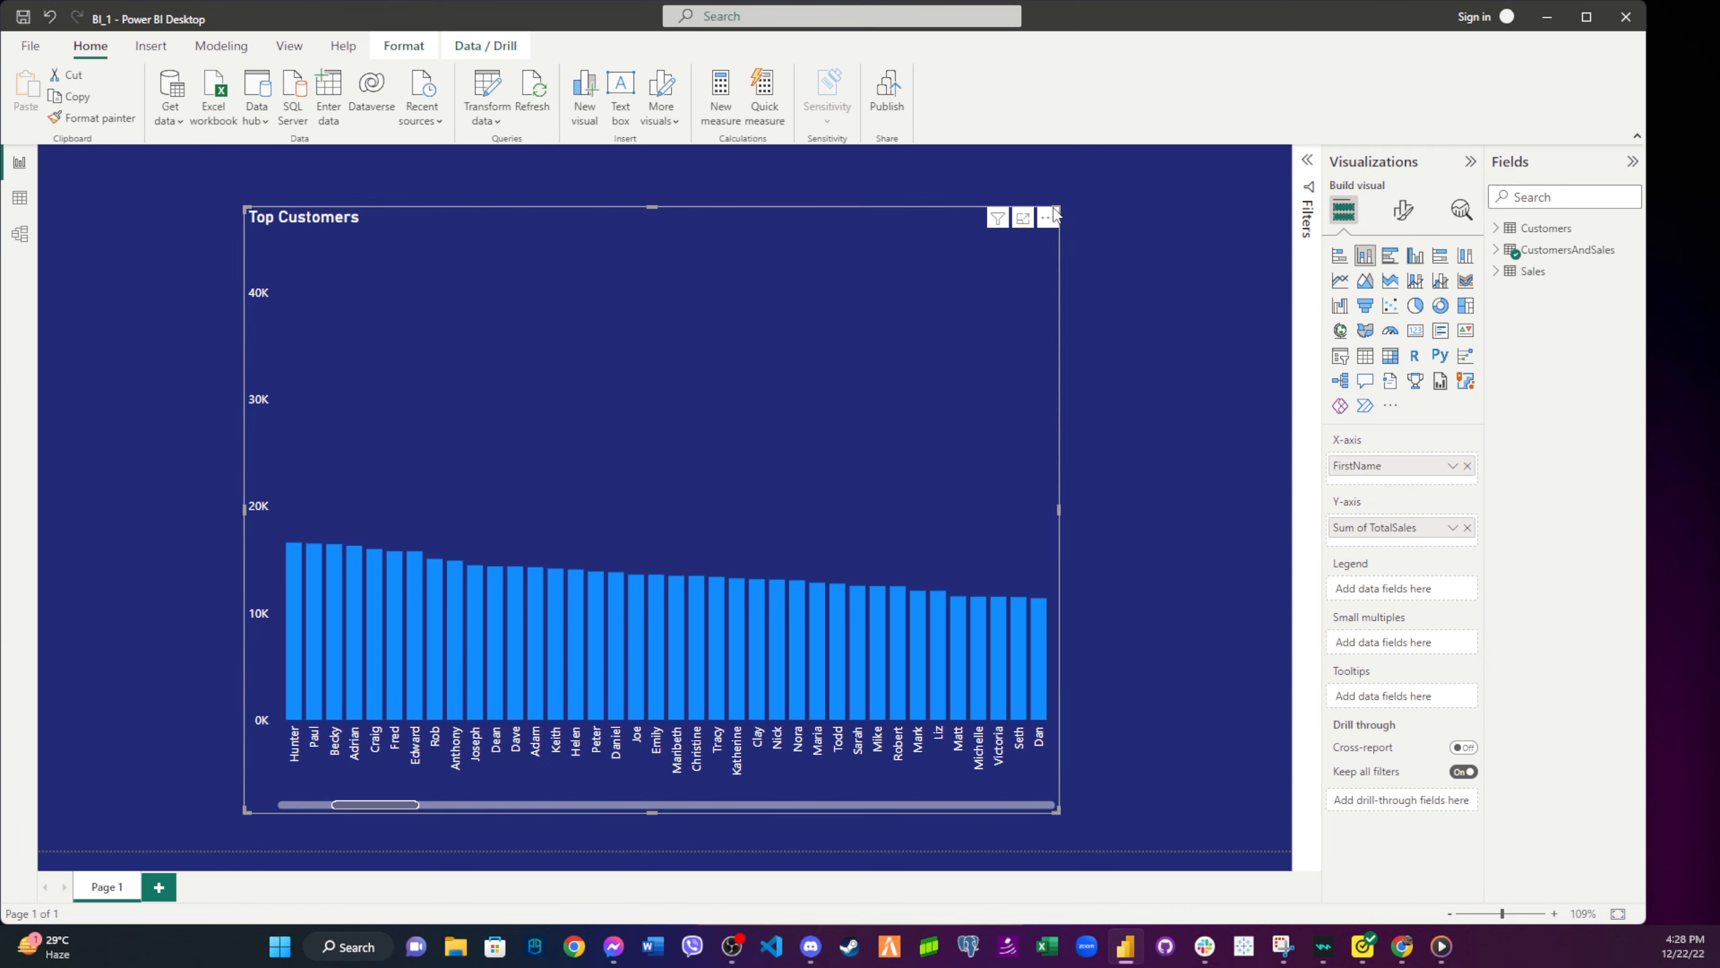
- Shrink the Top Customers chart into the page's lower-right corner and insert a large rounded rectangle on the free page area
drag(1060, 205, 1143, 688)
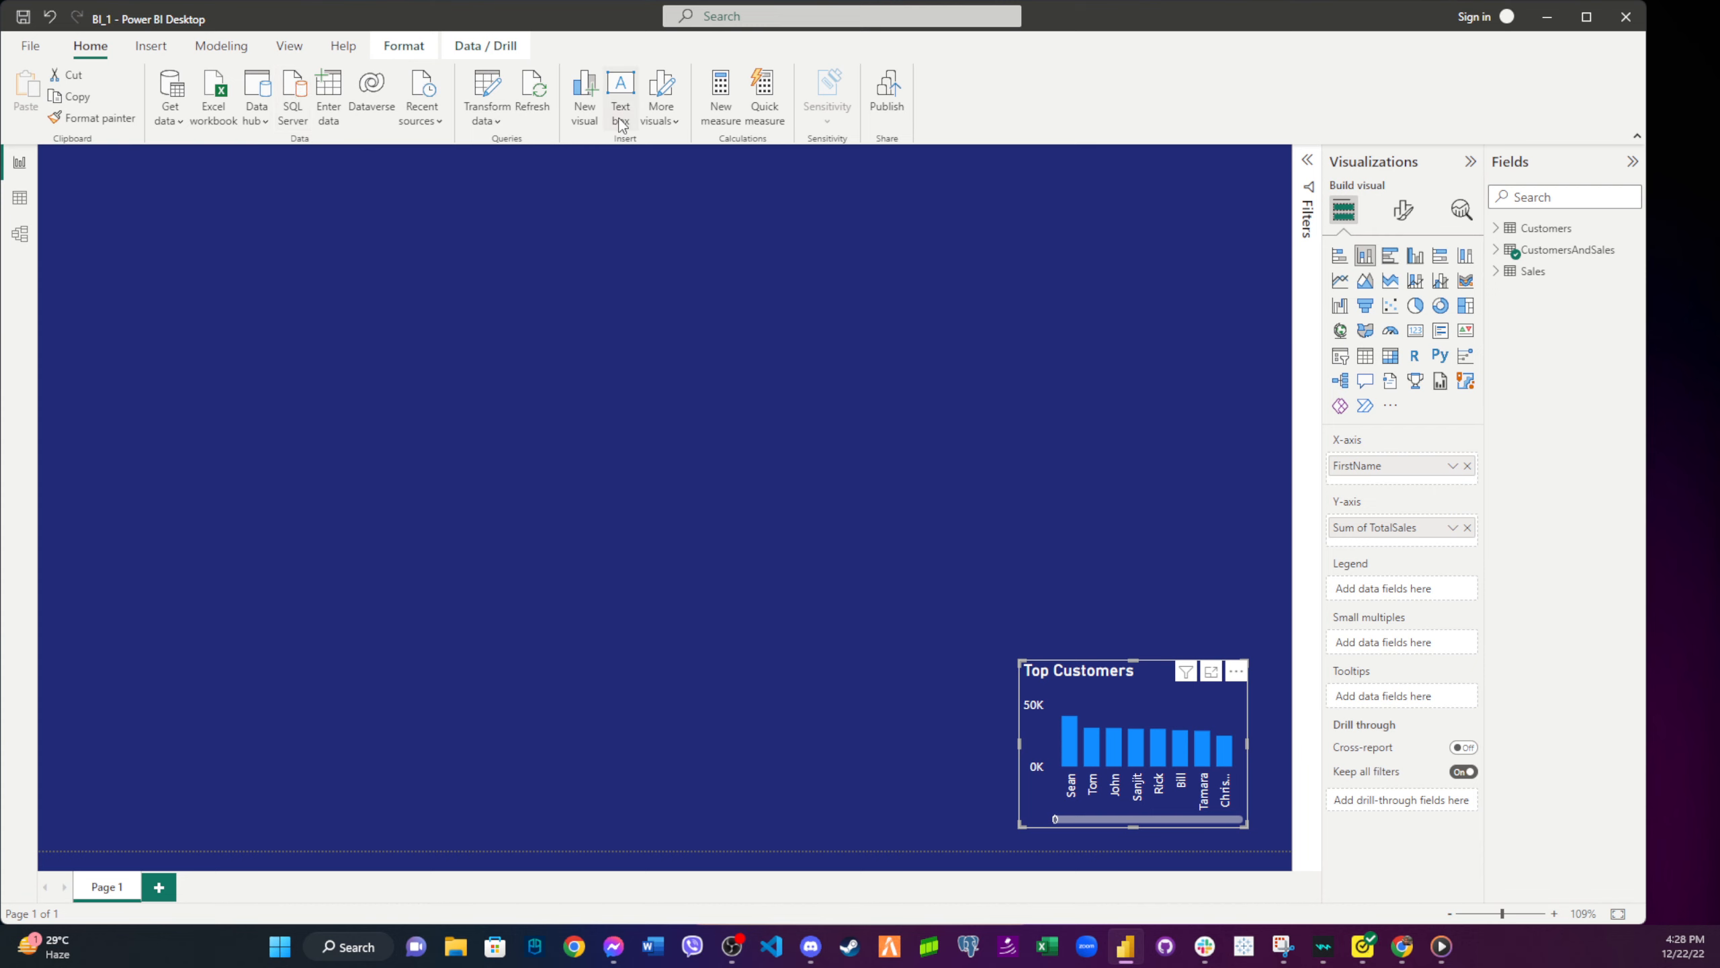
click(150, 47)
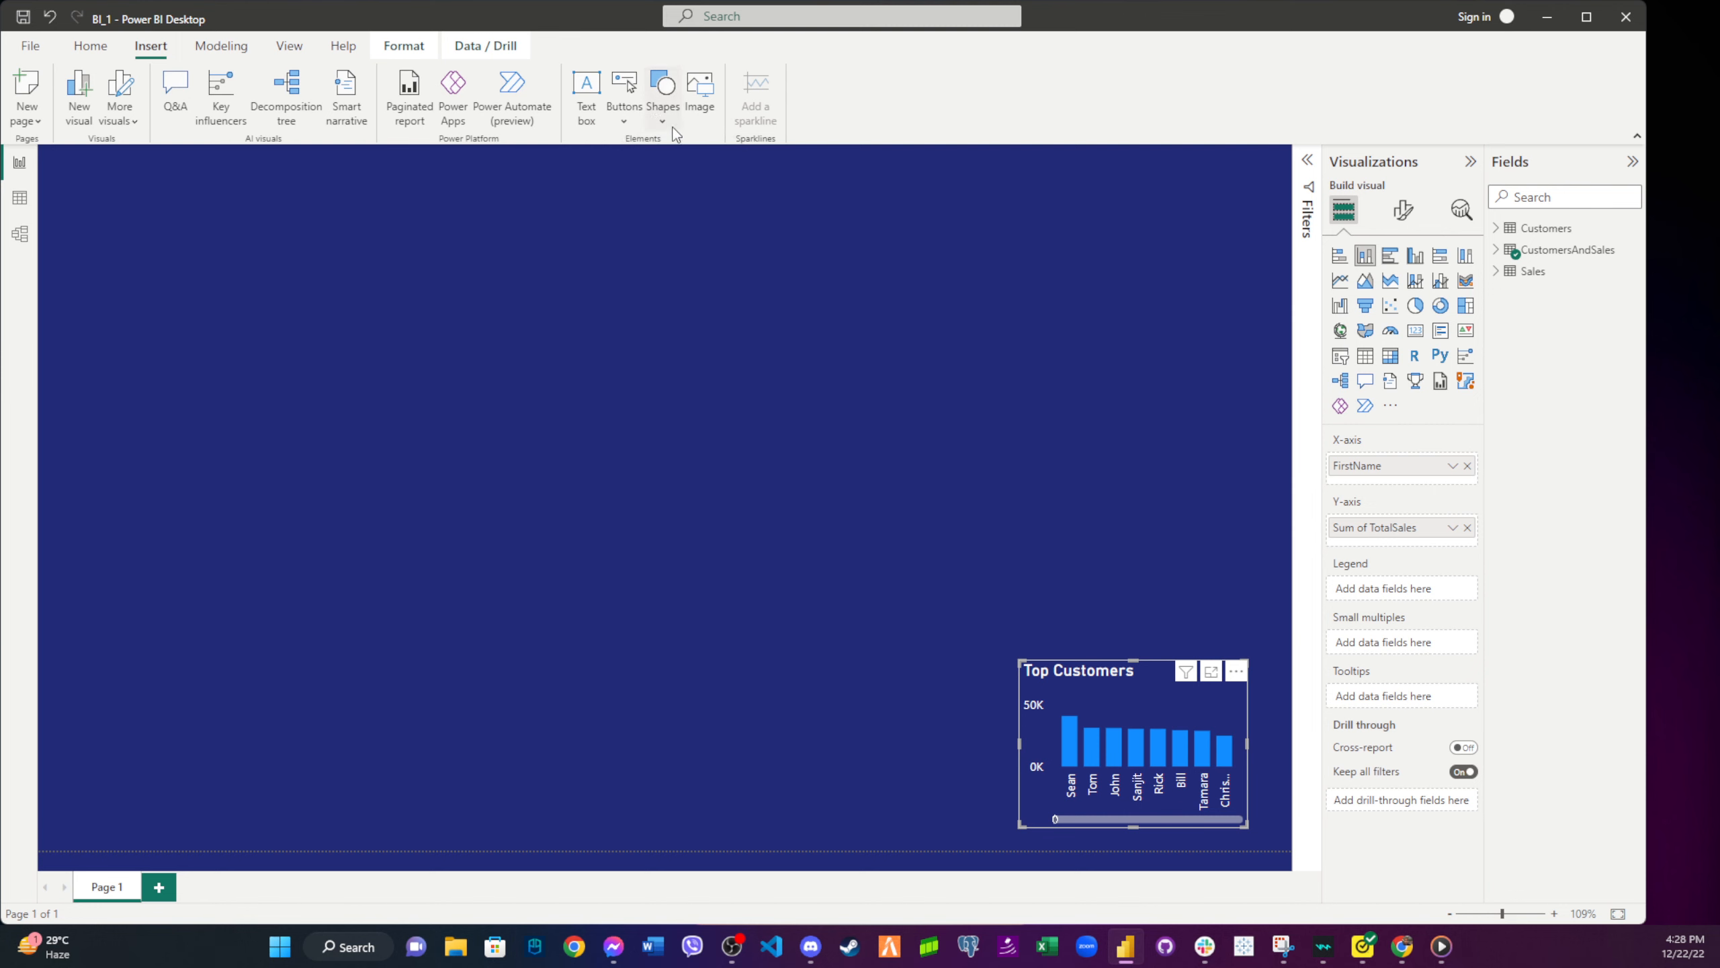
click(672, 132)
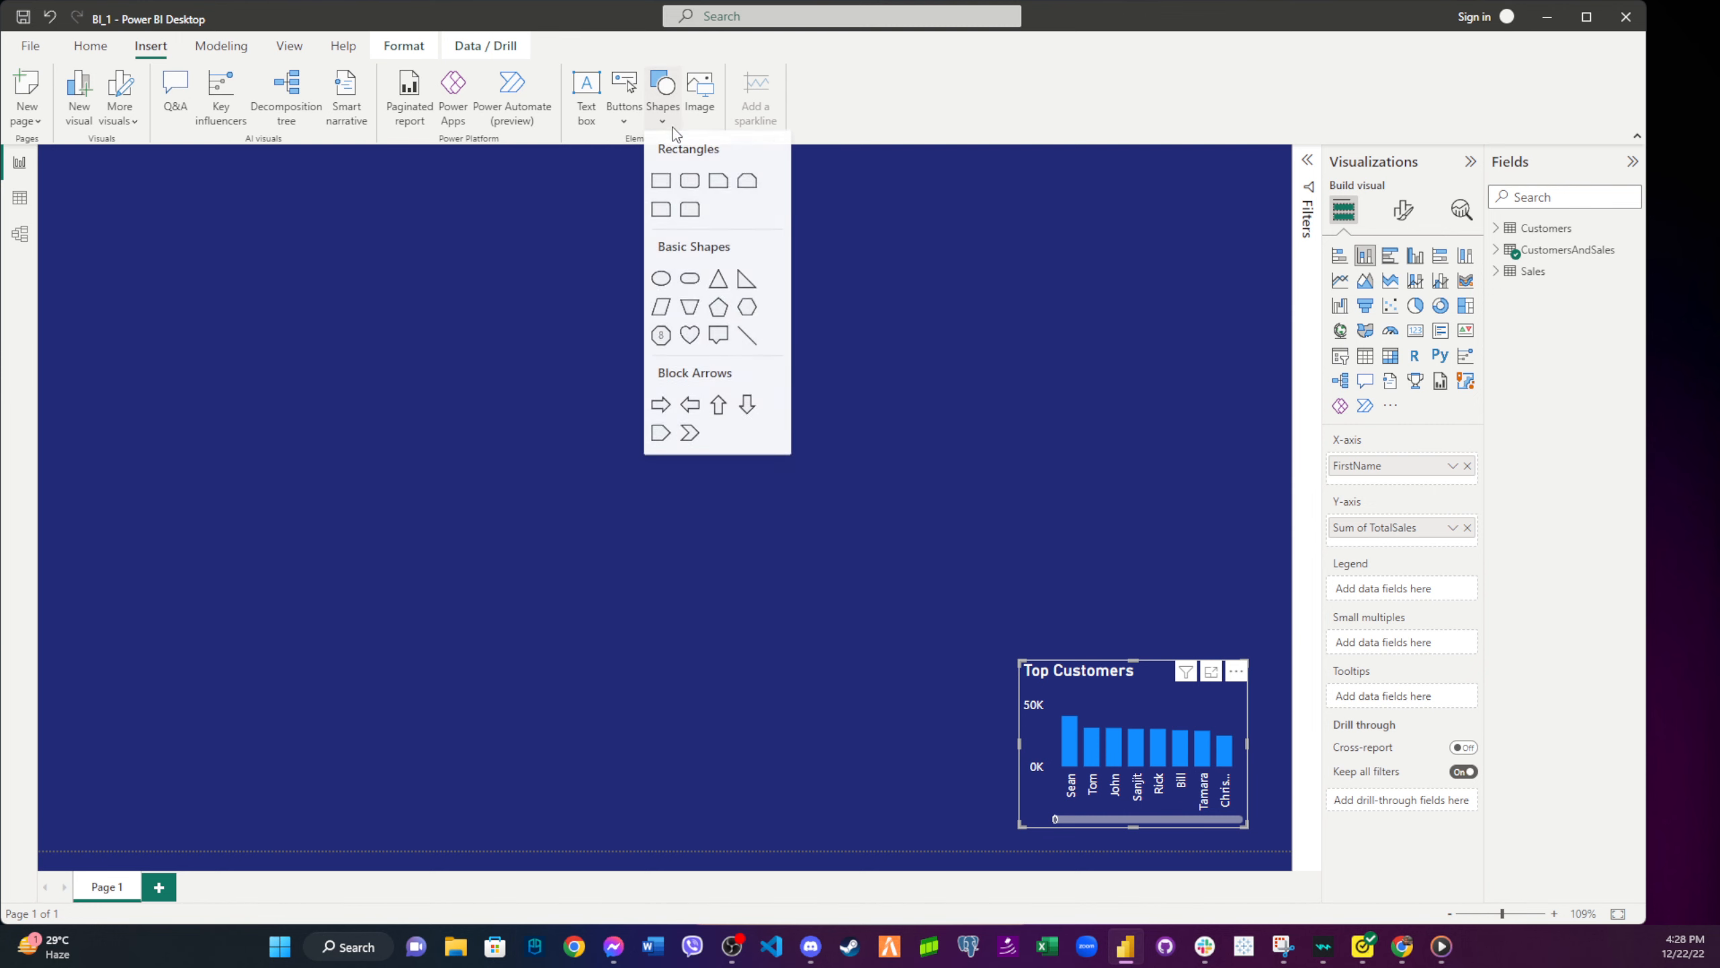
click(690, 182)
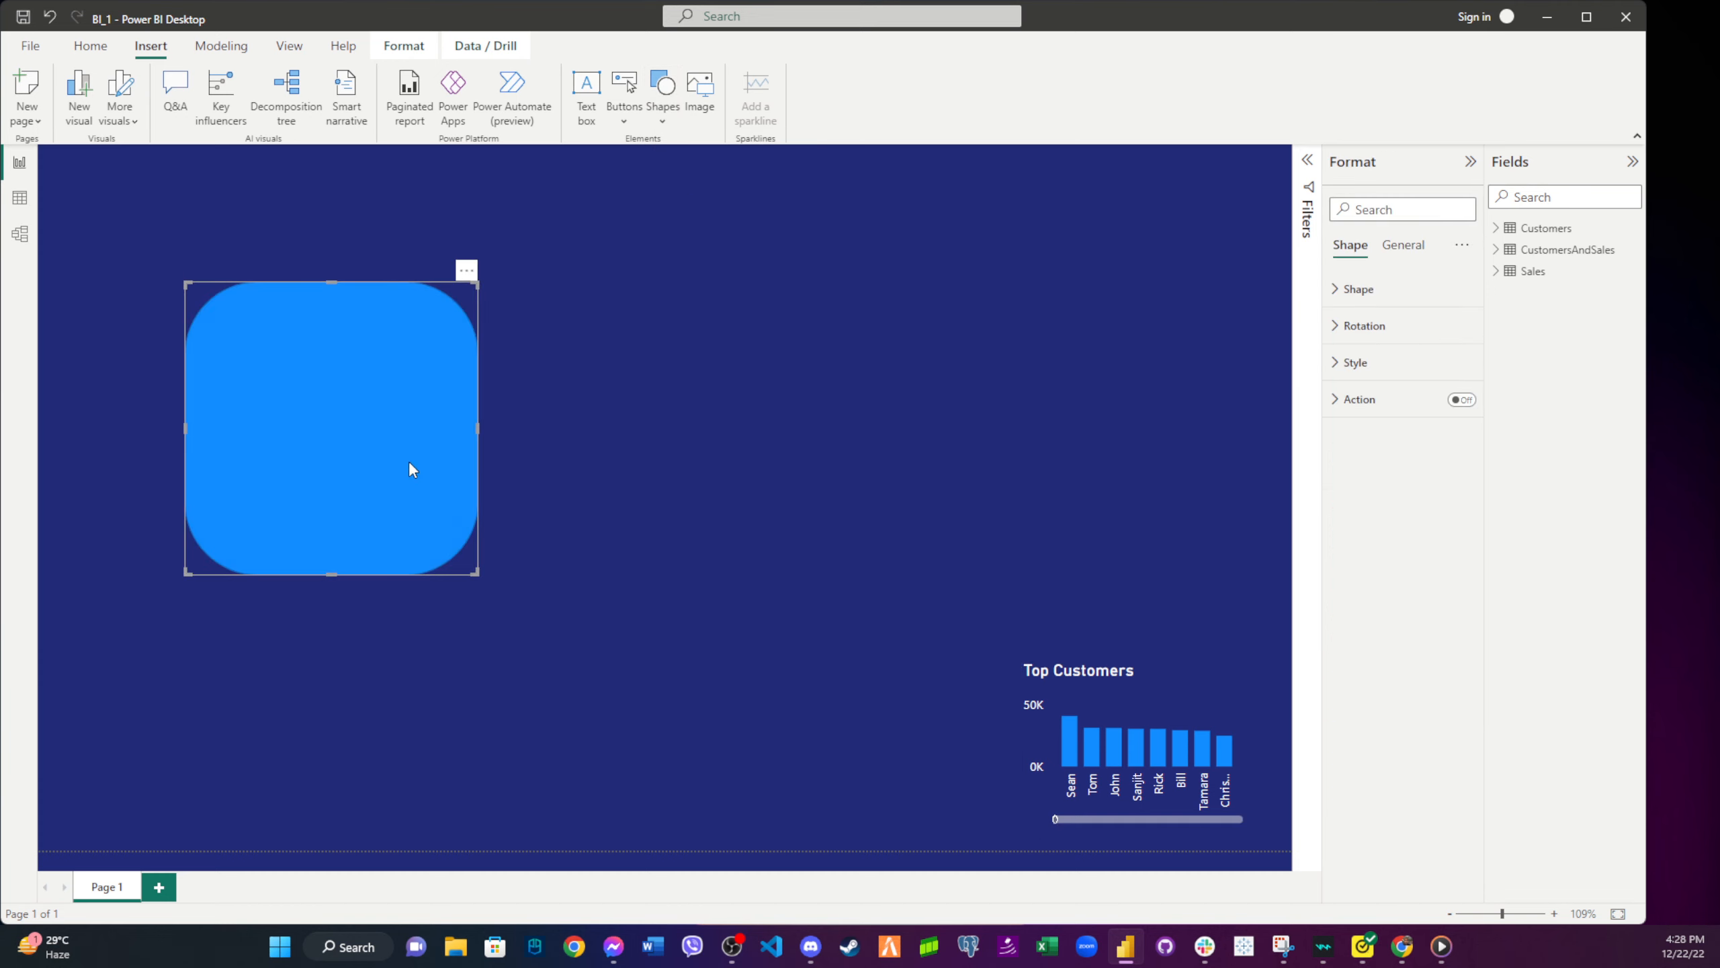
drag(479, 573, 785, 769)
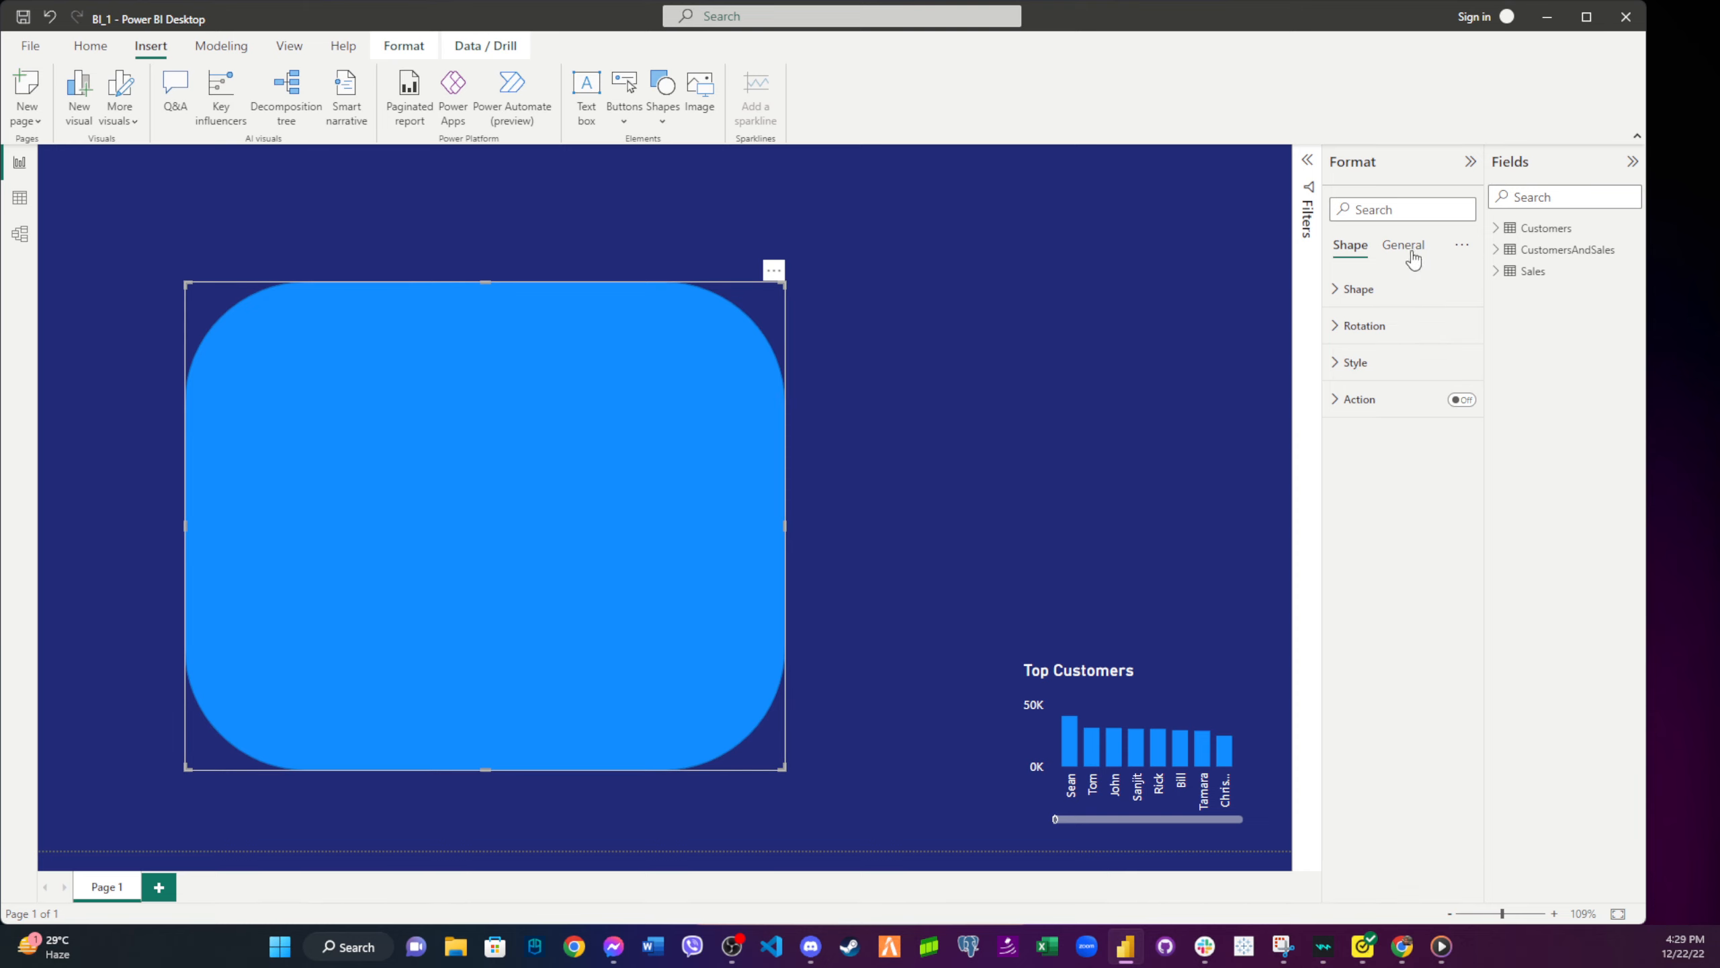
- Set the rectangle's rounded corners to 9% and give it a white fill with 76% transparency
click(1375, 289)
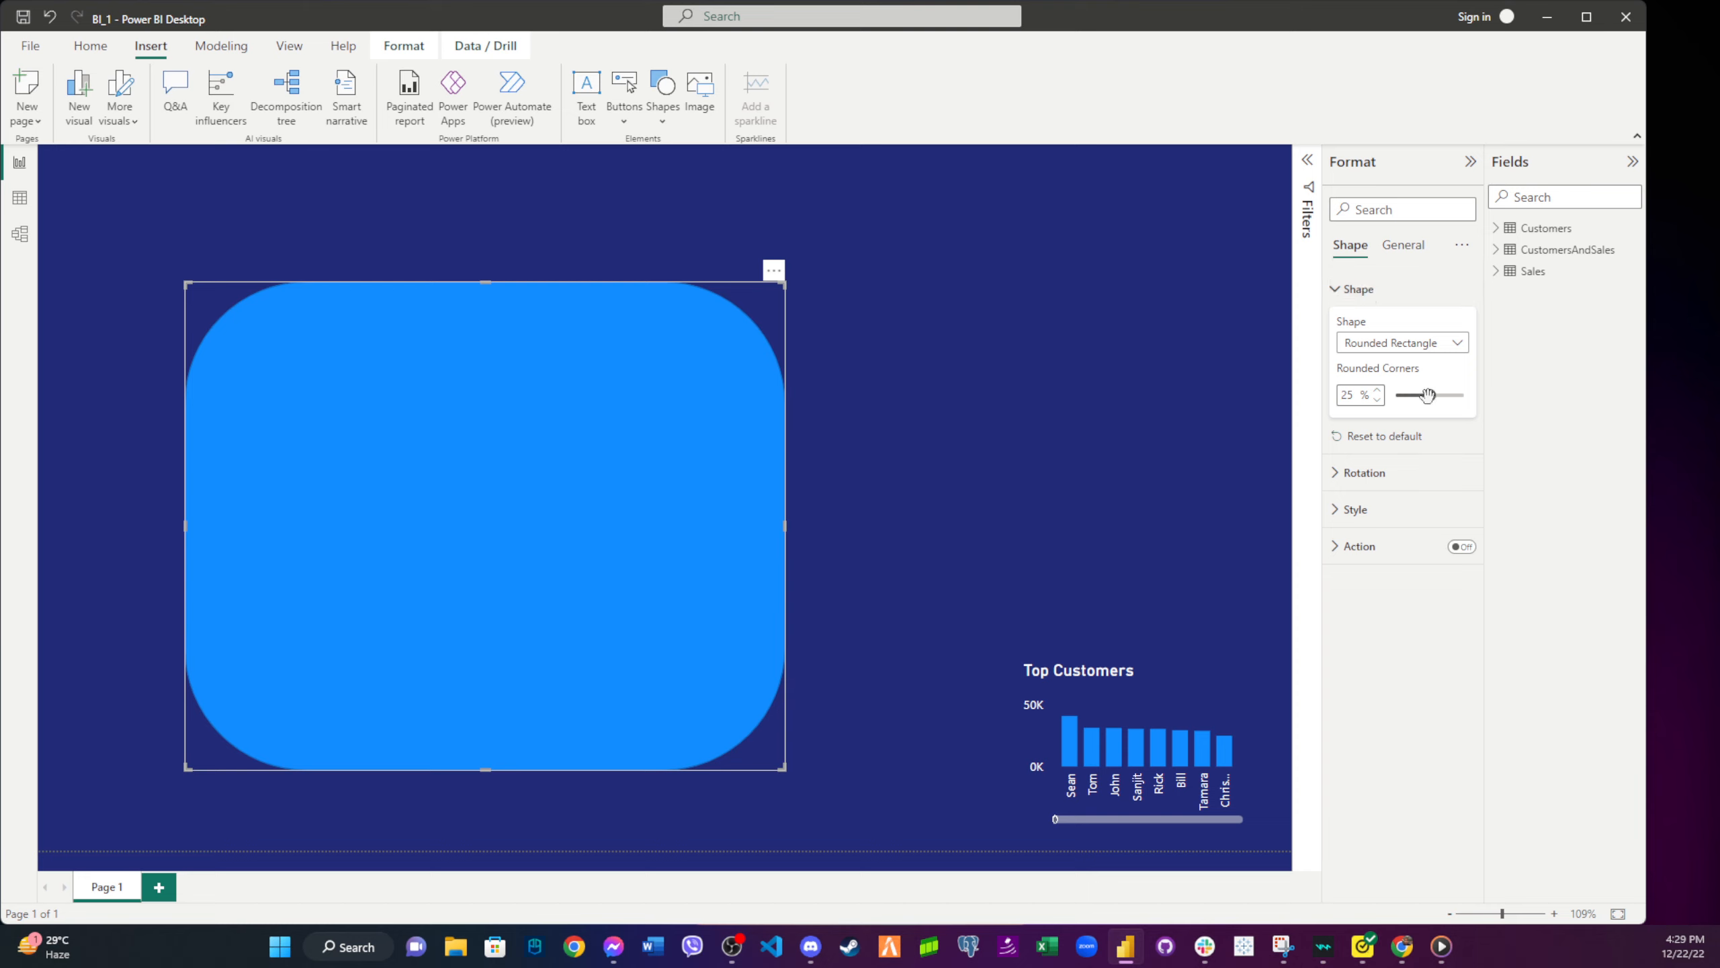
drag(1428, 397, 1407, 399)
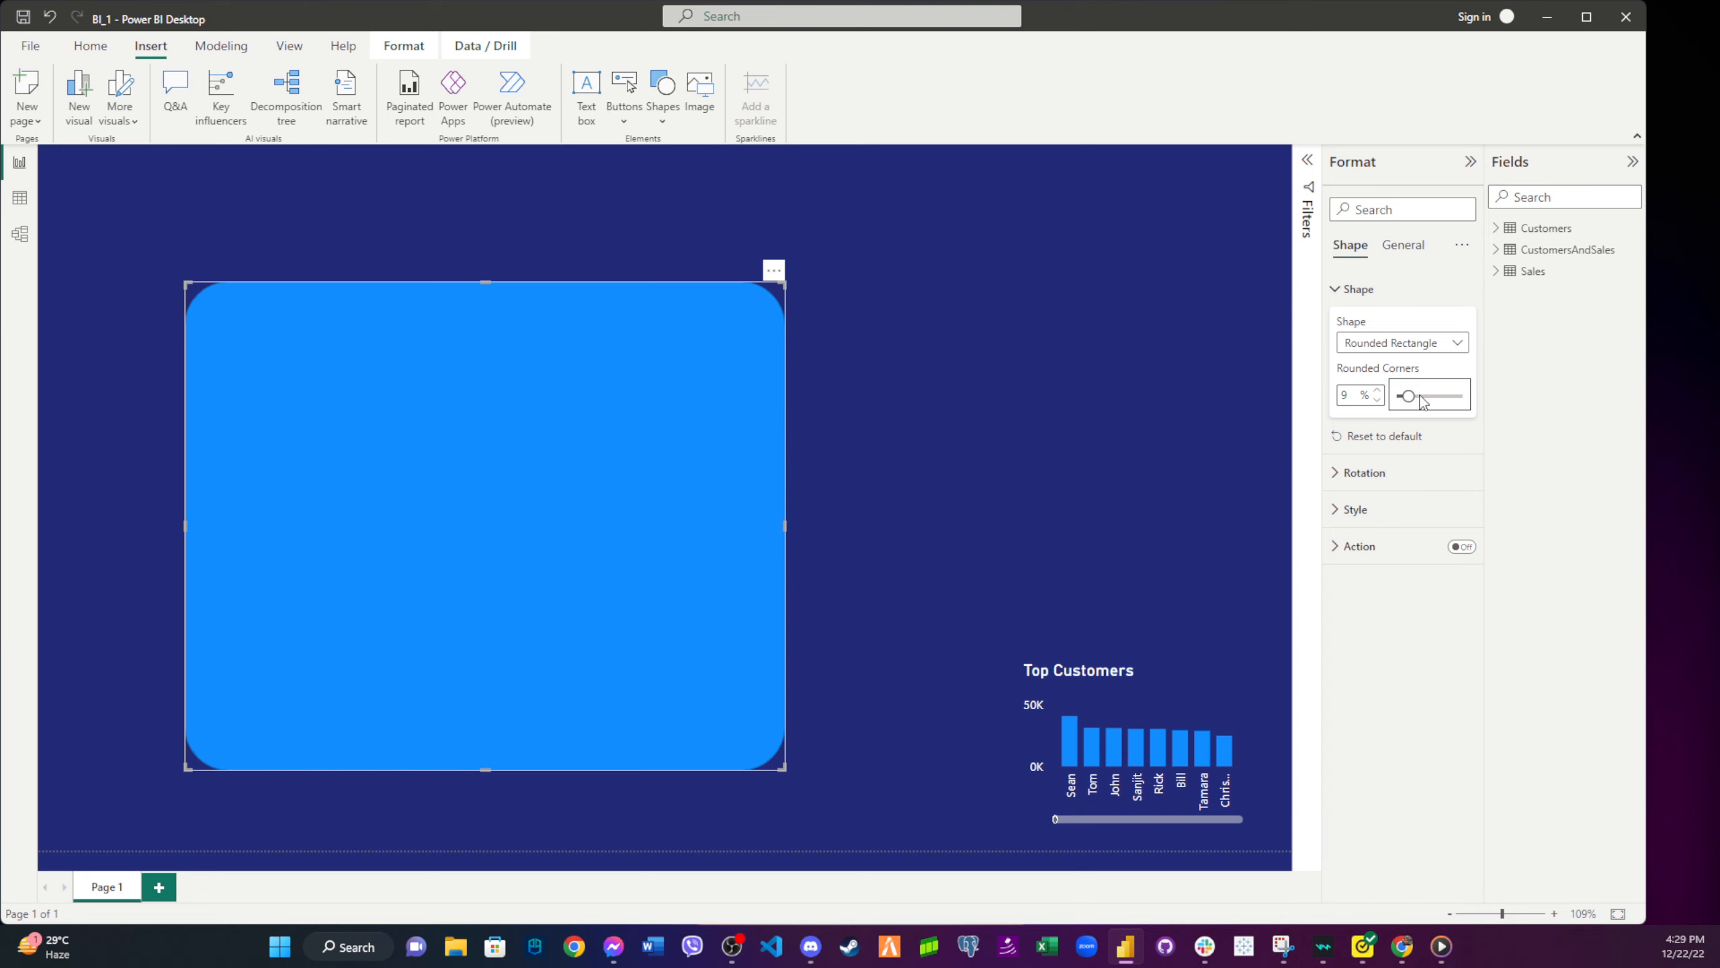
click(1376, 501)
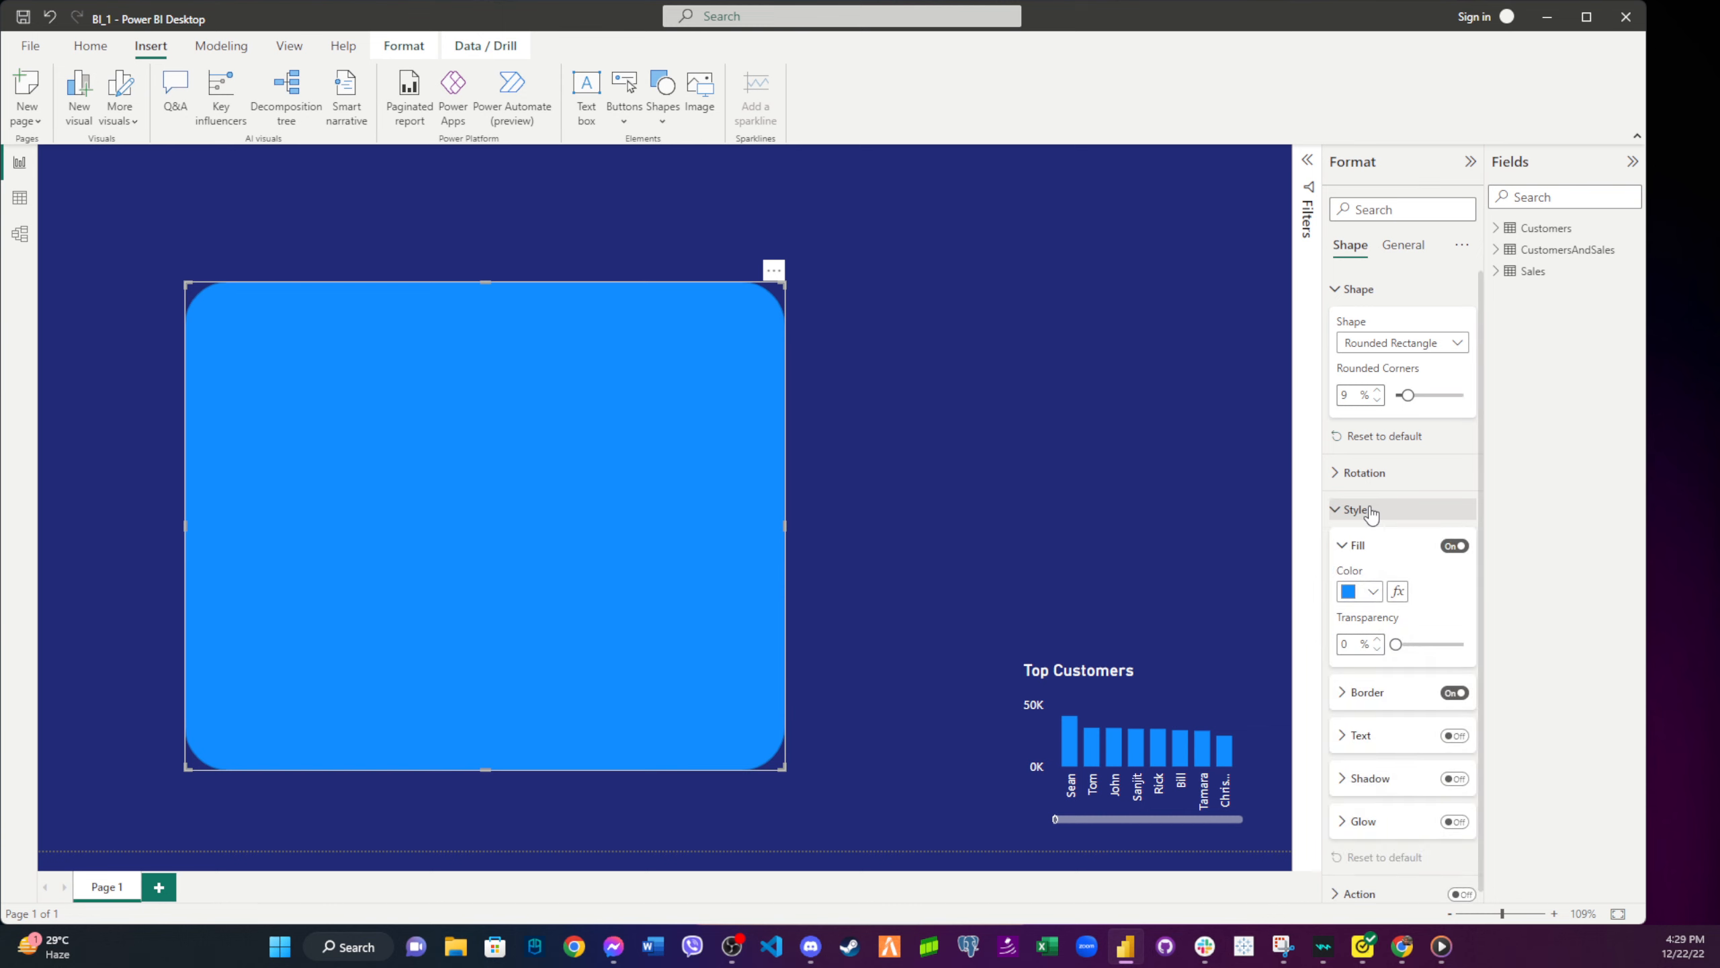
click(1370, 587)
click(1360, 643)
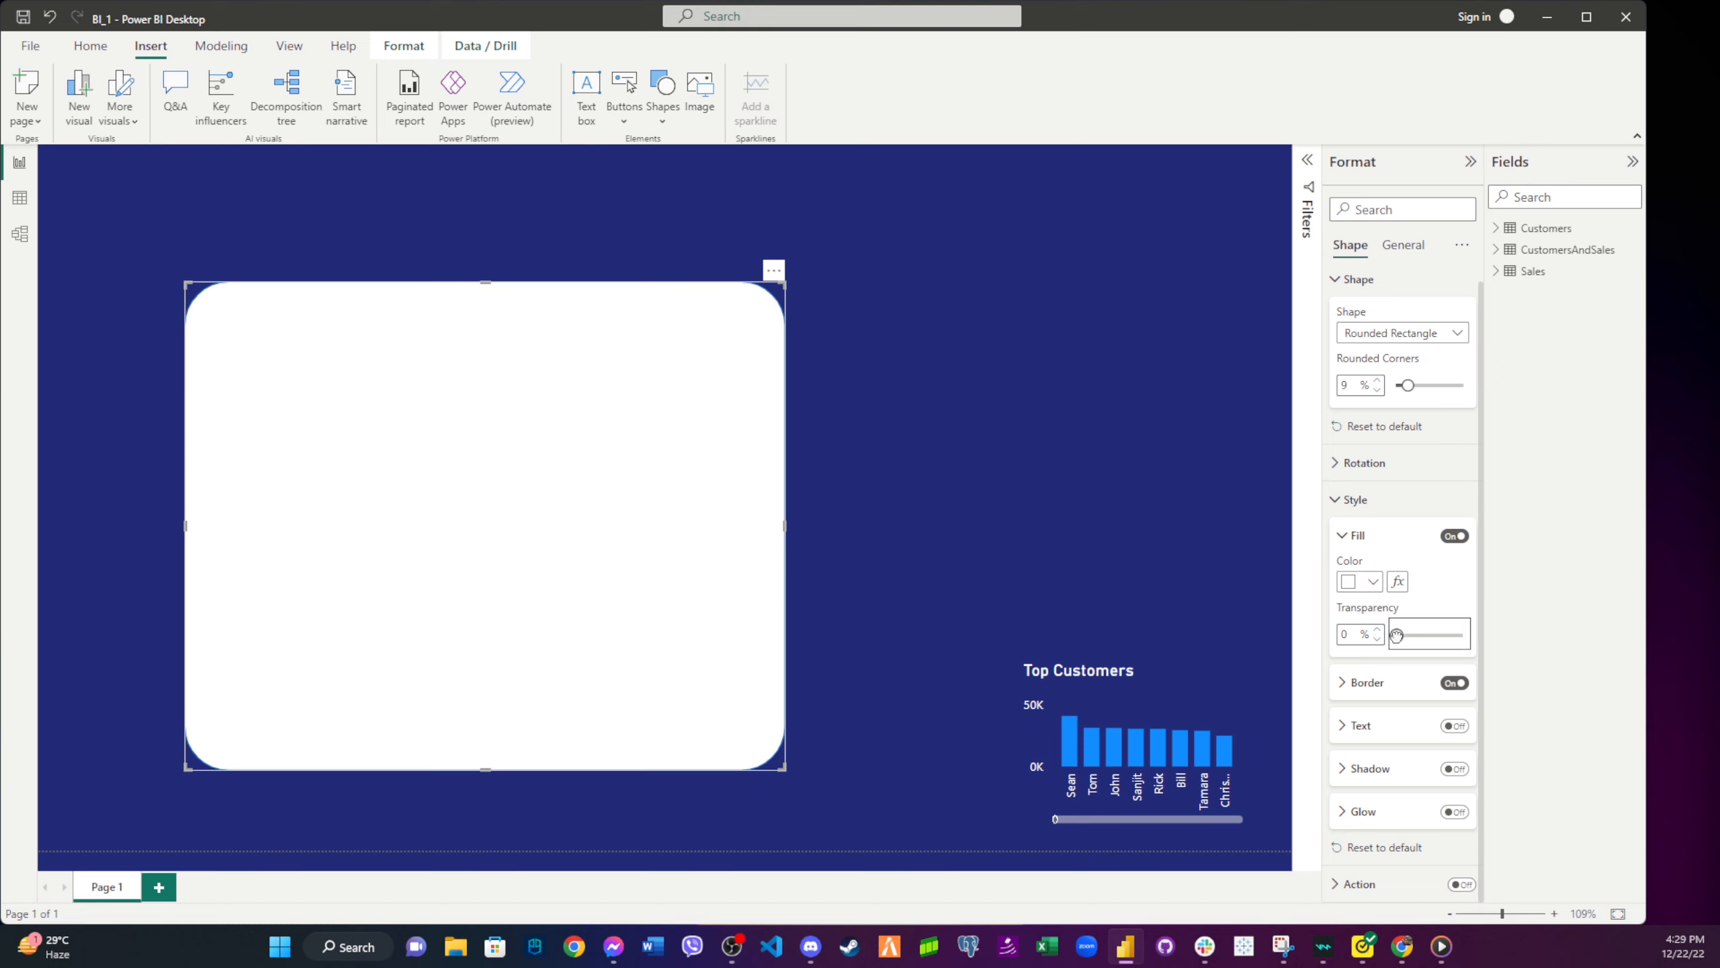
drag(1395, 634, 1447, 636)
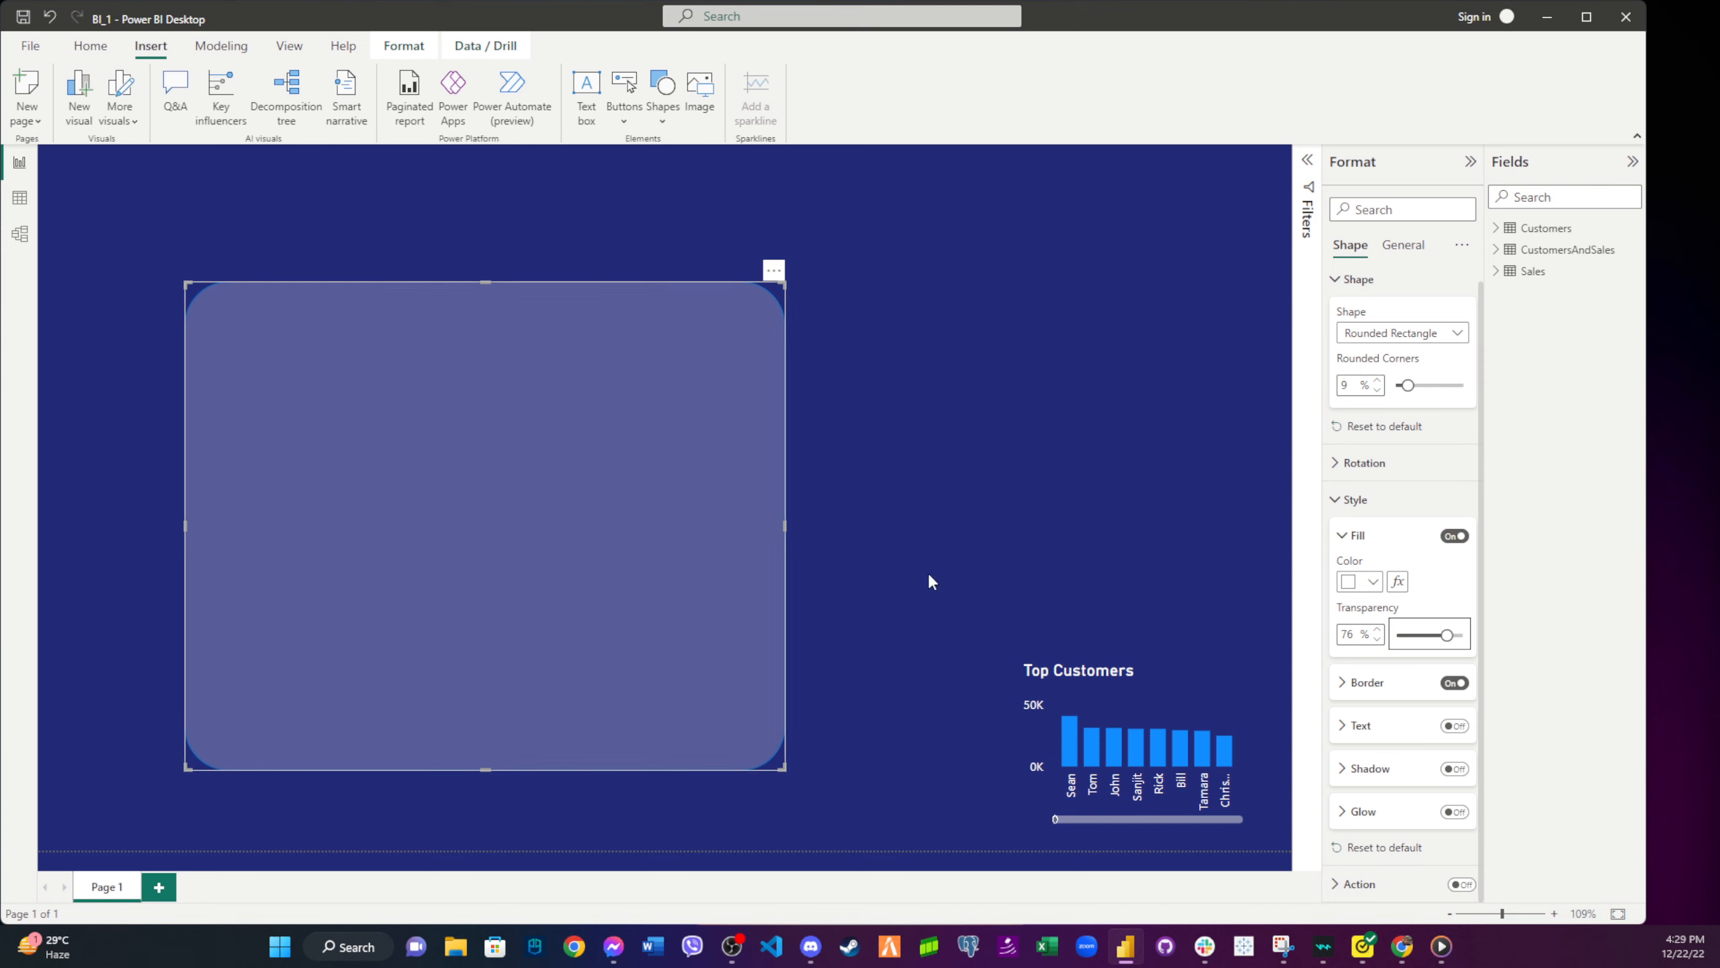
click(820, 314)
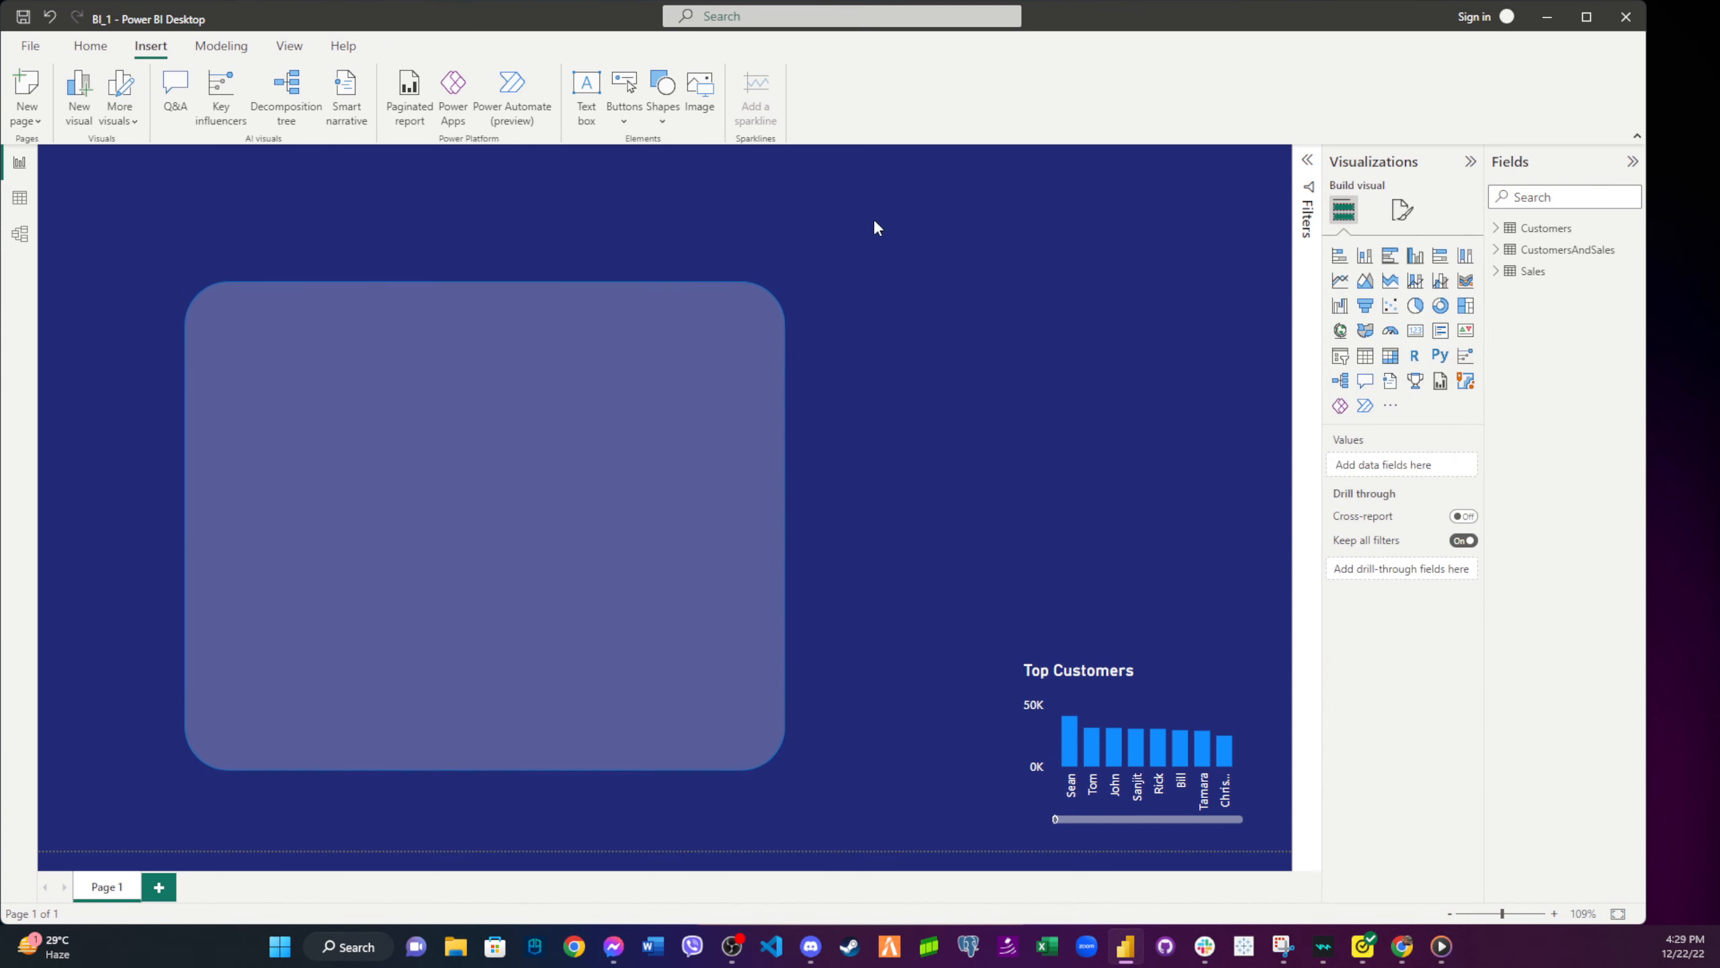
- Turn off the border of the rounded rectangle
click(718, 492)
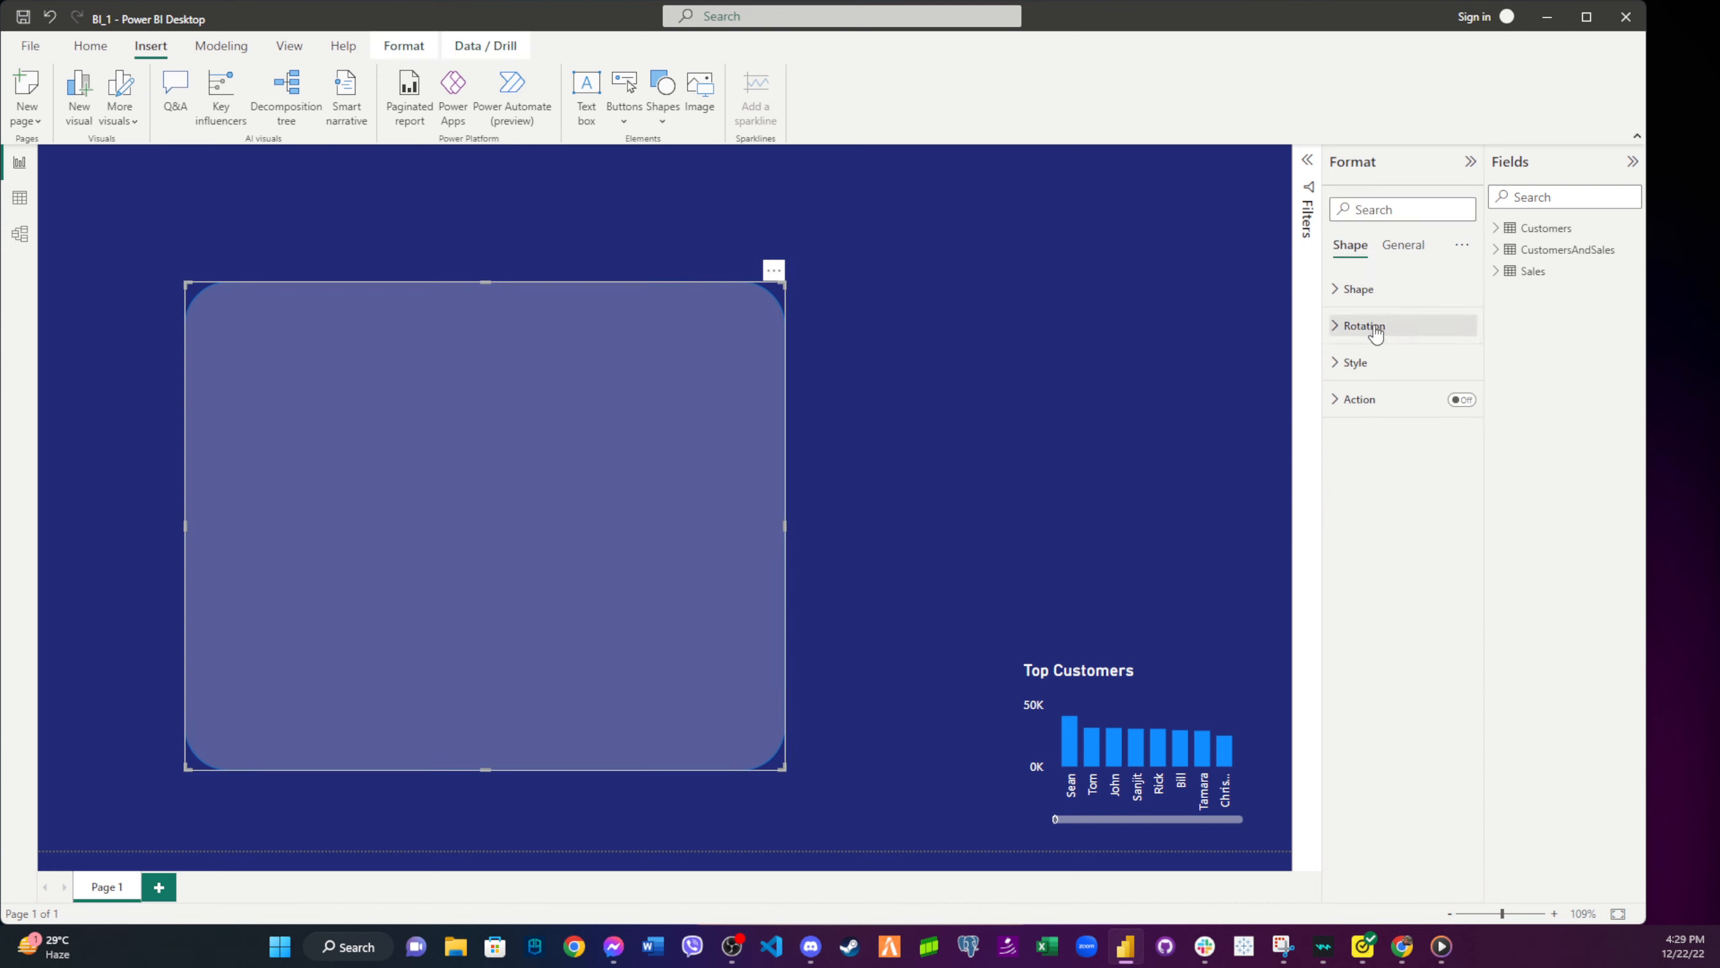
click(1362, 292)
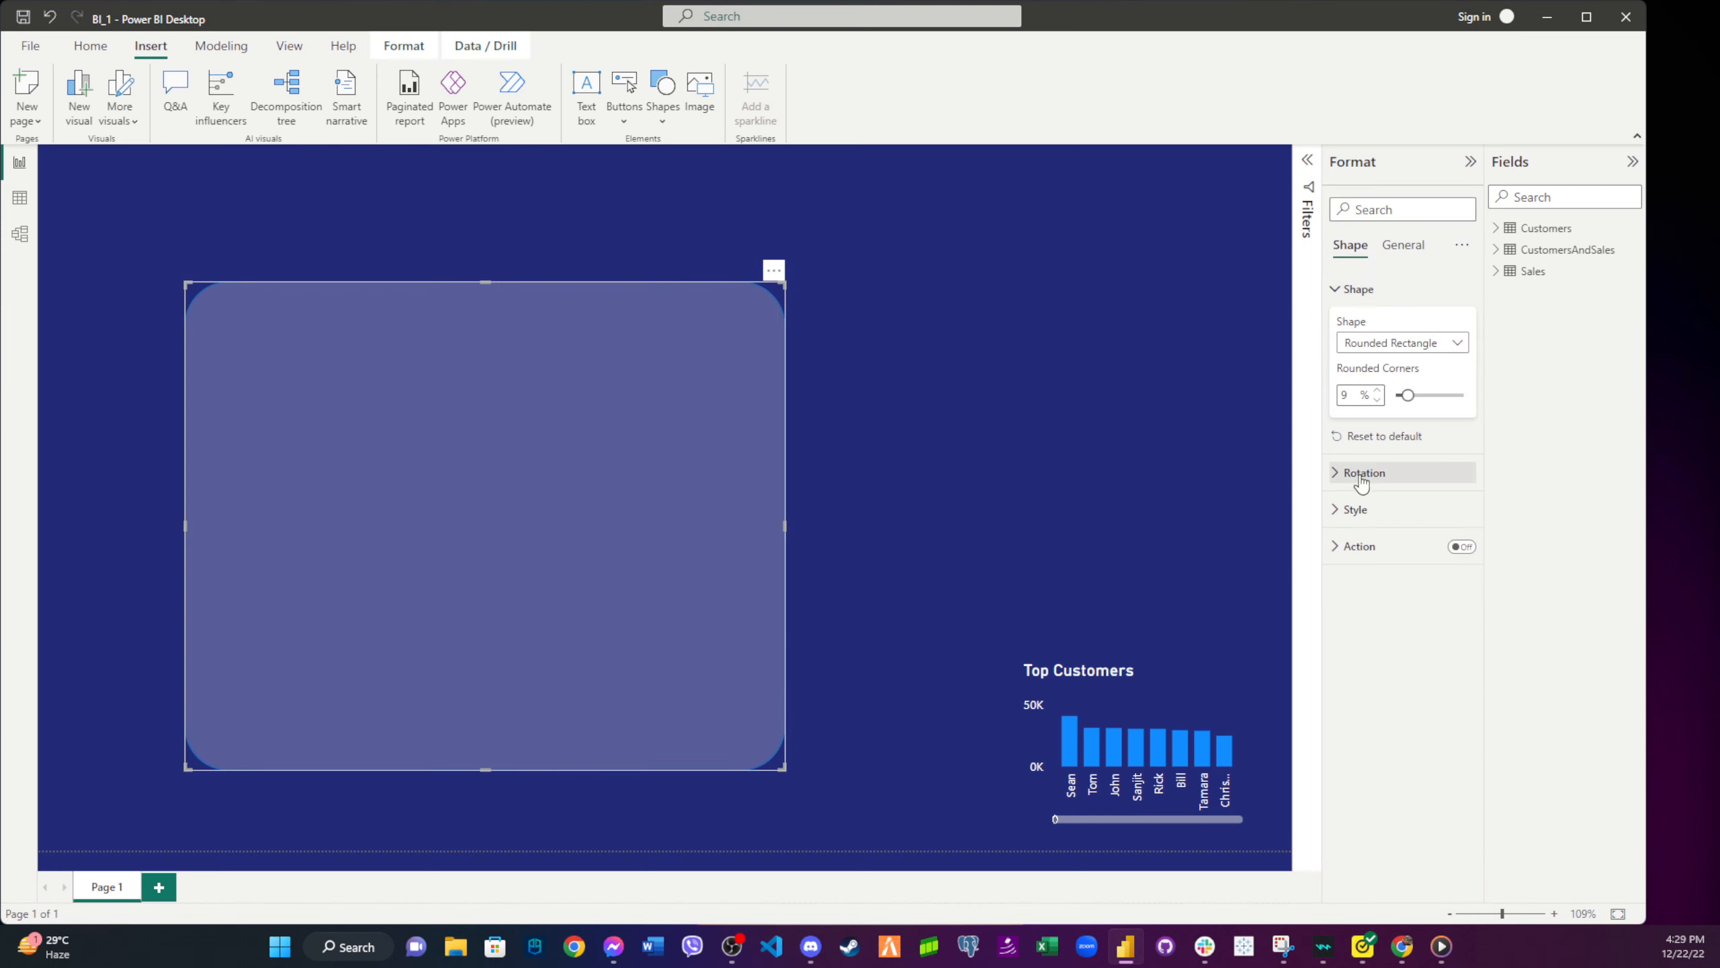
click(1357, 519)
click(1378, 680)
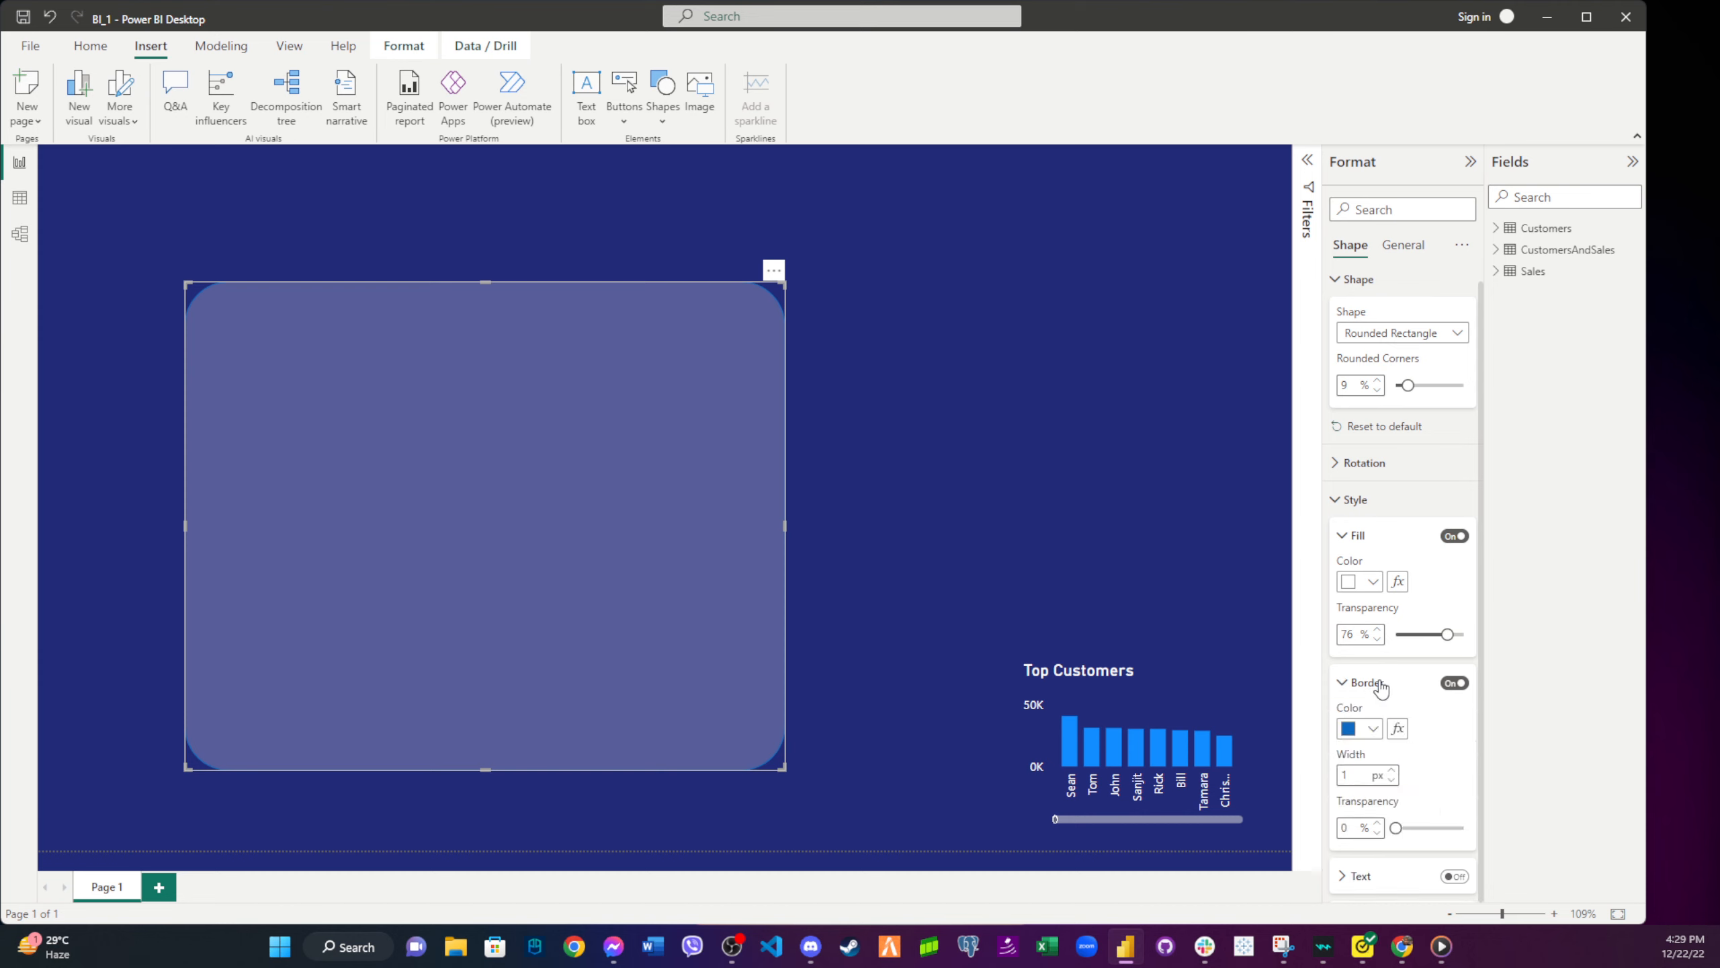
scroll(1398, 704, down, 2)
click(1455, 558)
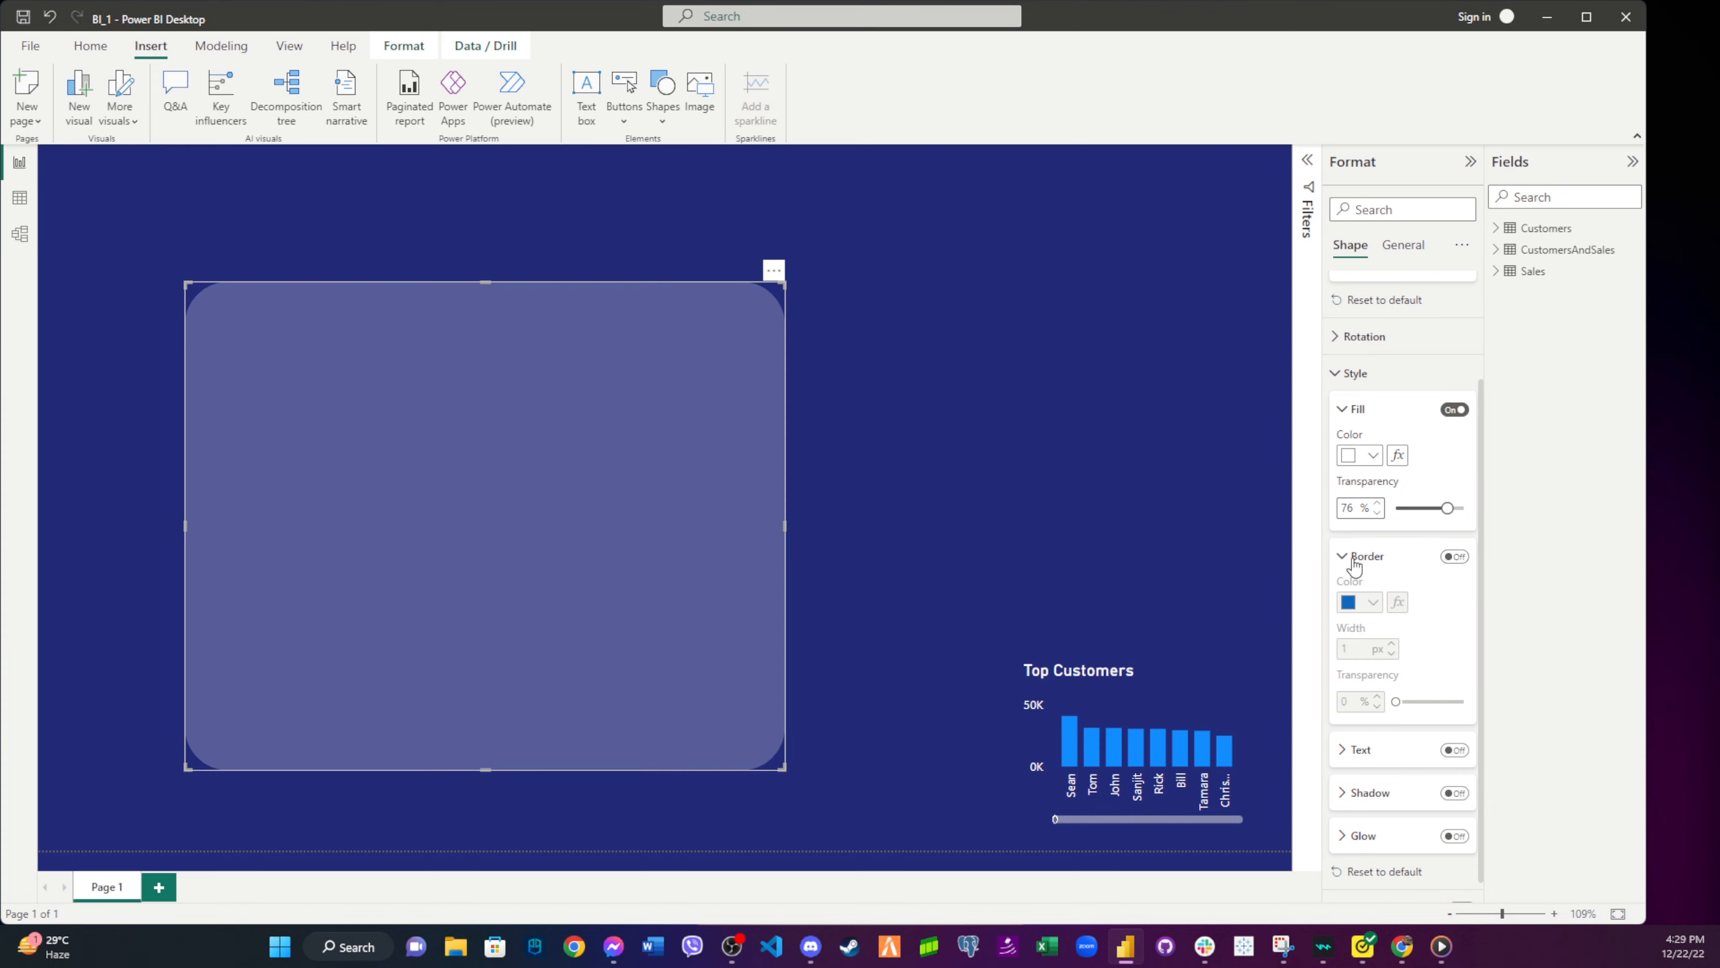
click(1354, 563)
click(898, 377)
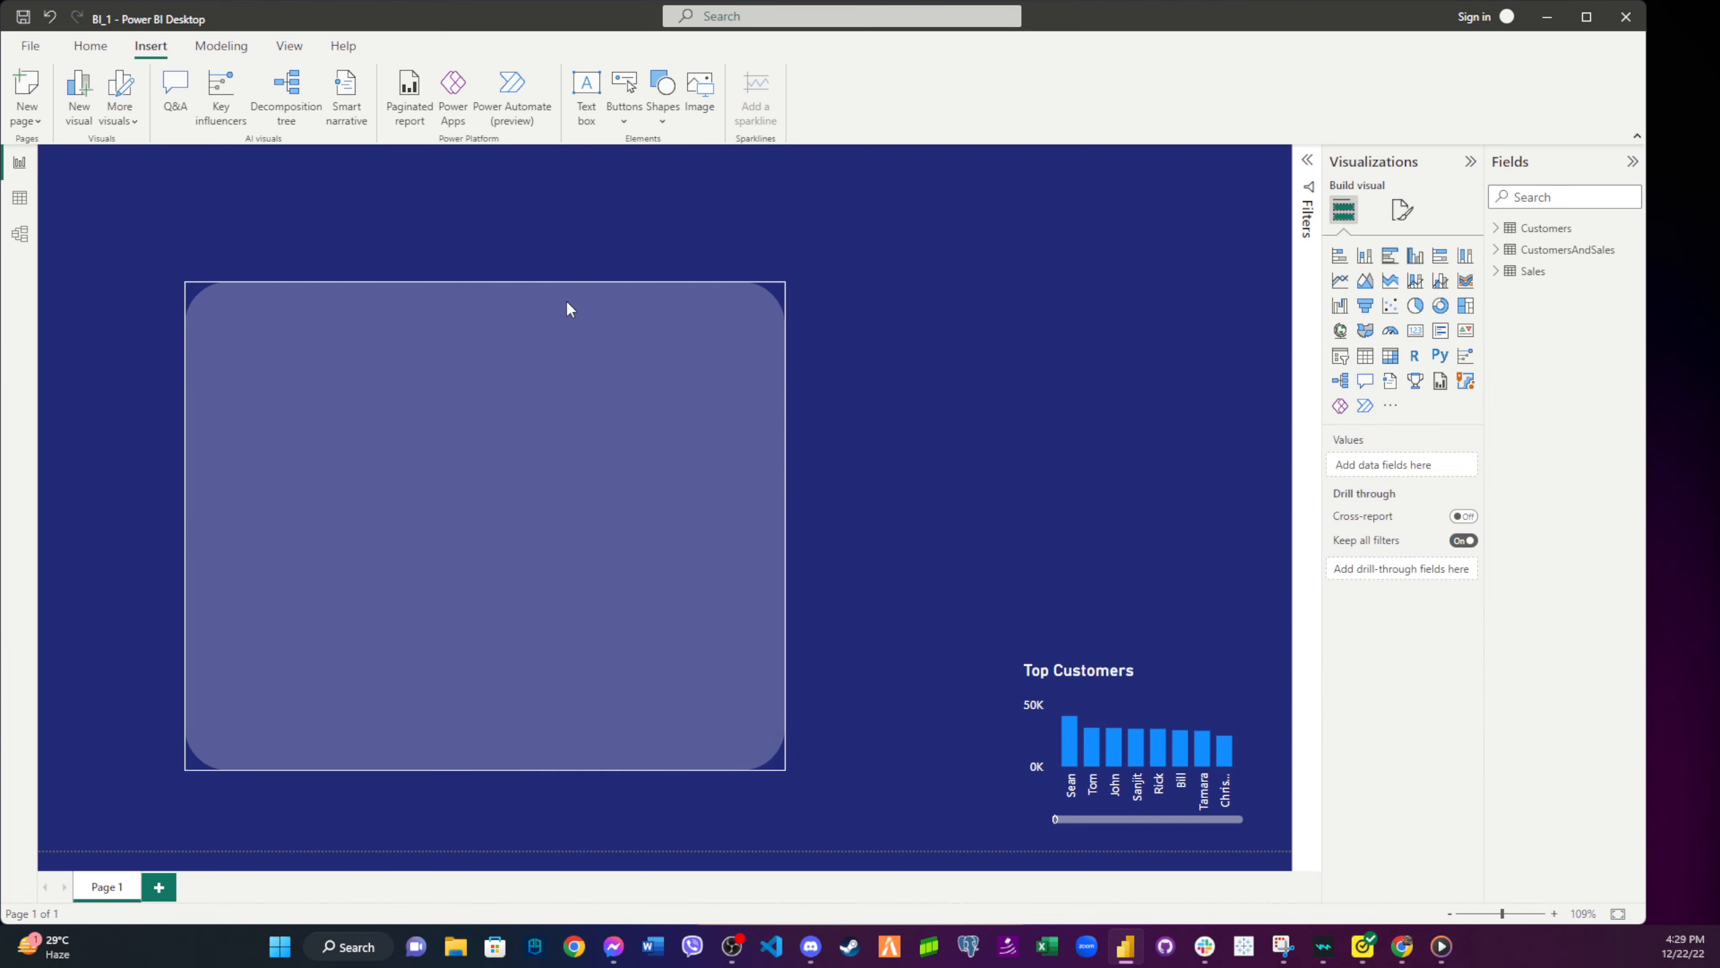
- Shrink the rounded rectangle to roughly half its width and less than half its height, keeping its lower-left corner in place
click(714, 382)
drag(780, 283, 472, 571)
click(604, 568)
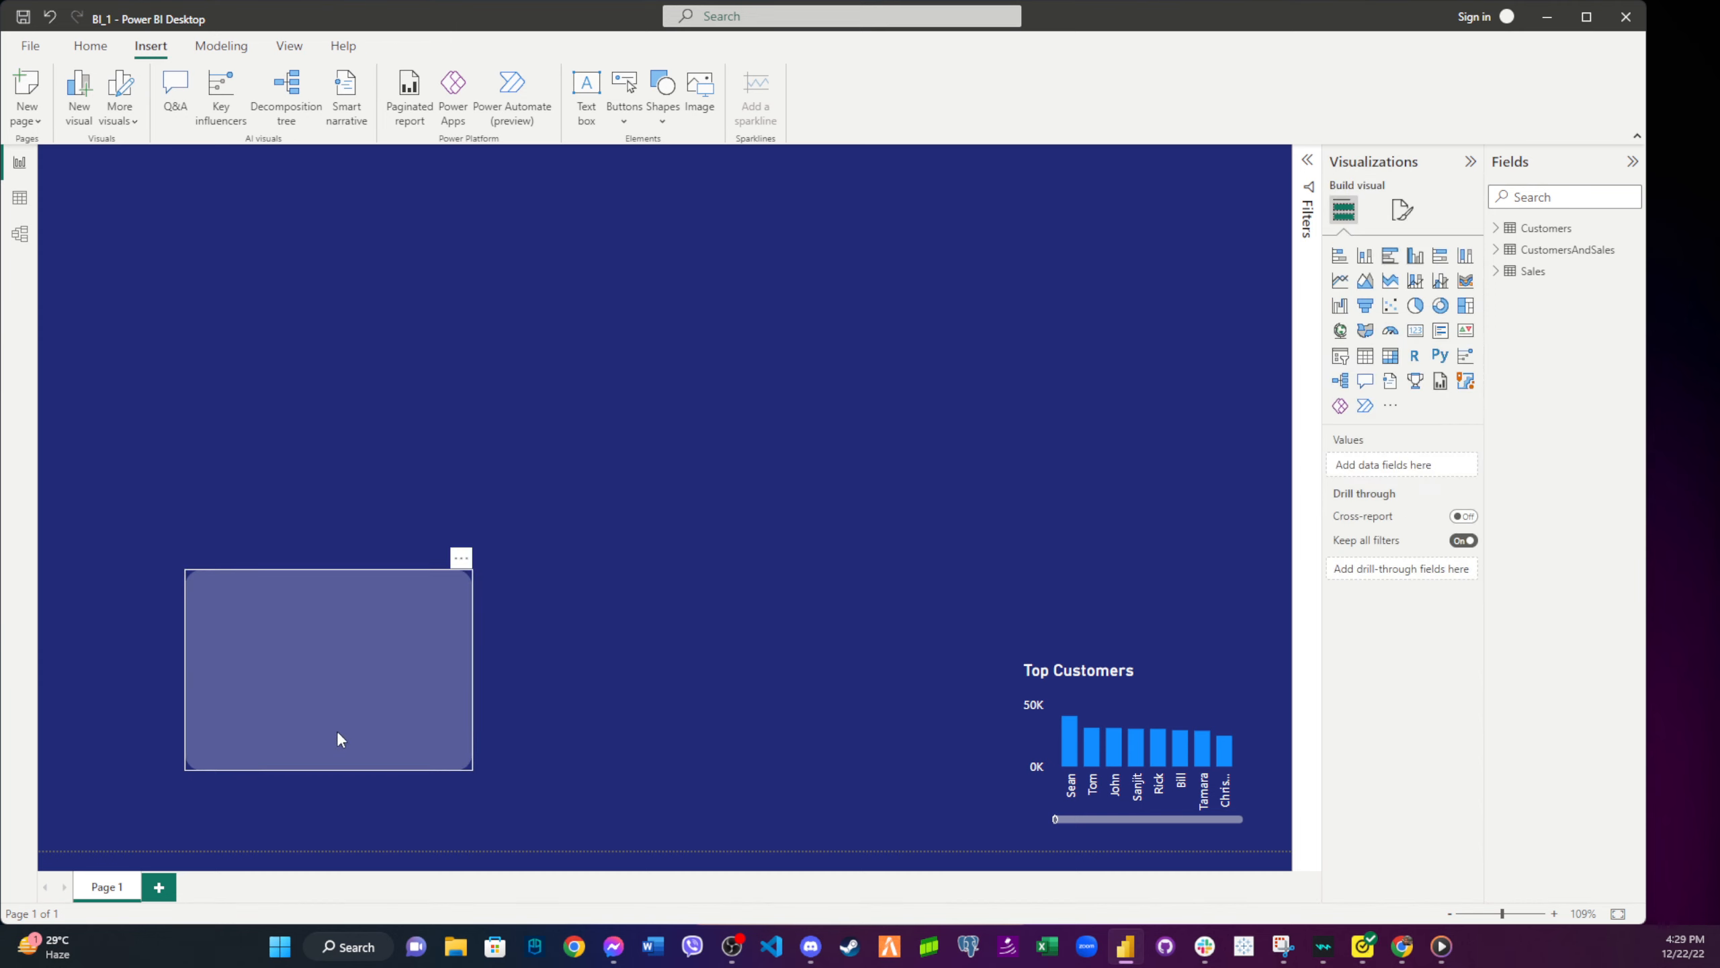
- Duplicate the rounded rectangle and place the copy near the top of the page, above the original
click(344, 676)
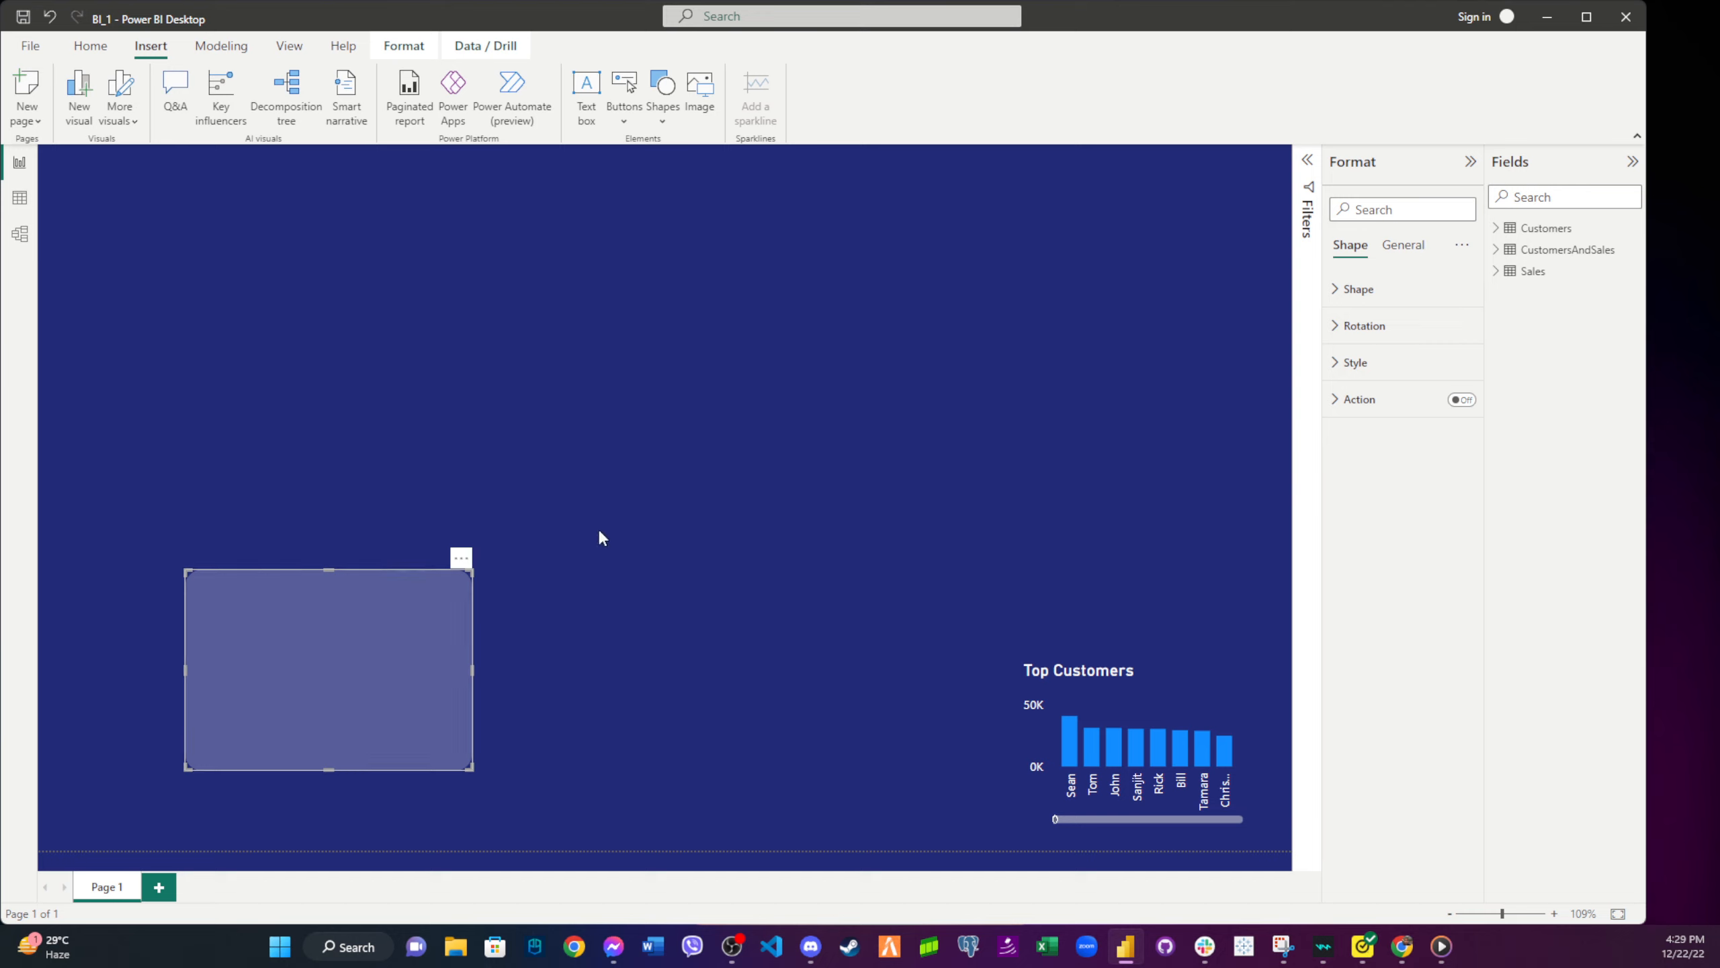
key(ctrl+c)
key(ctrl+v)
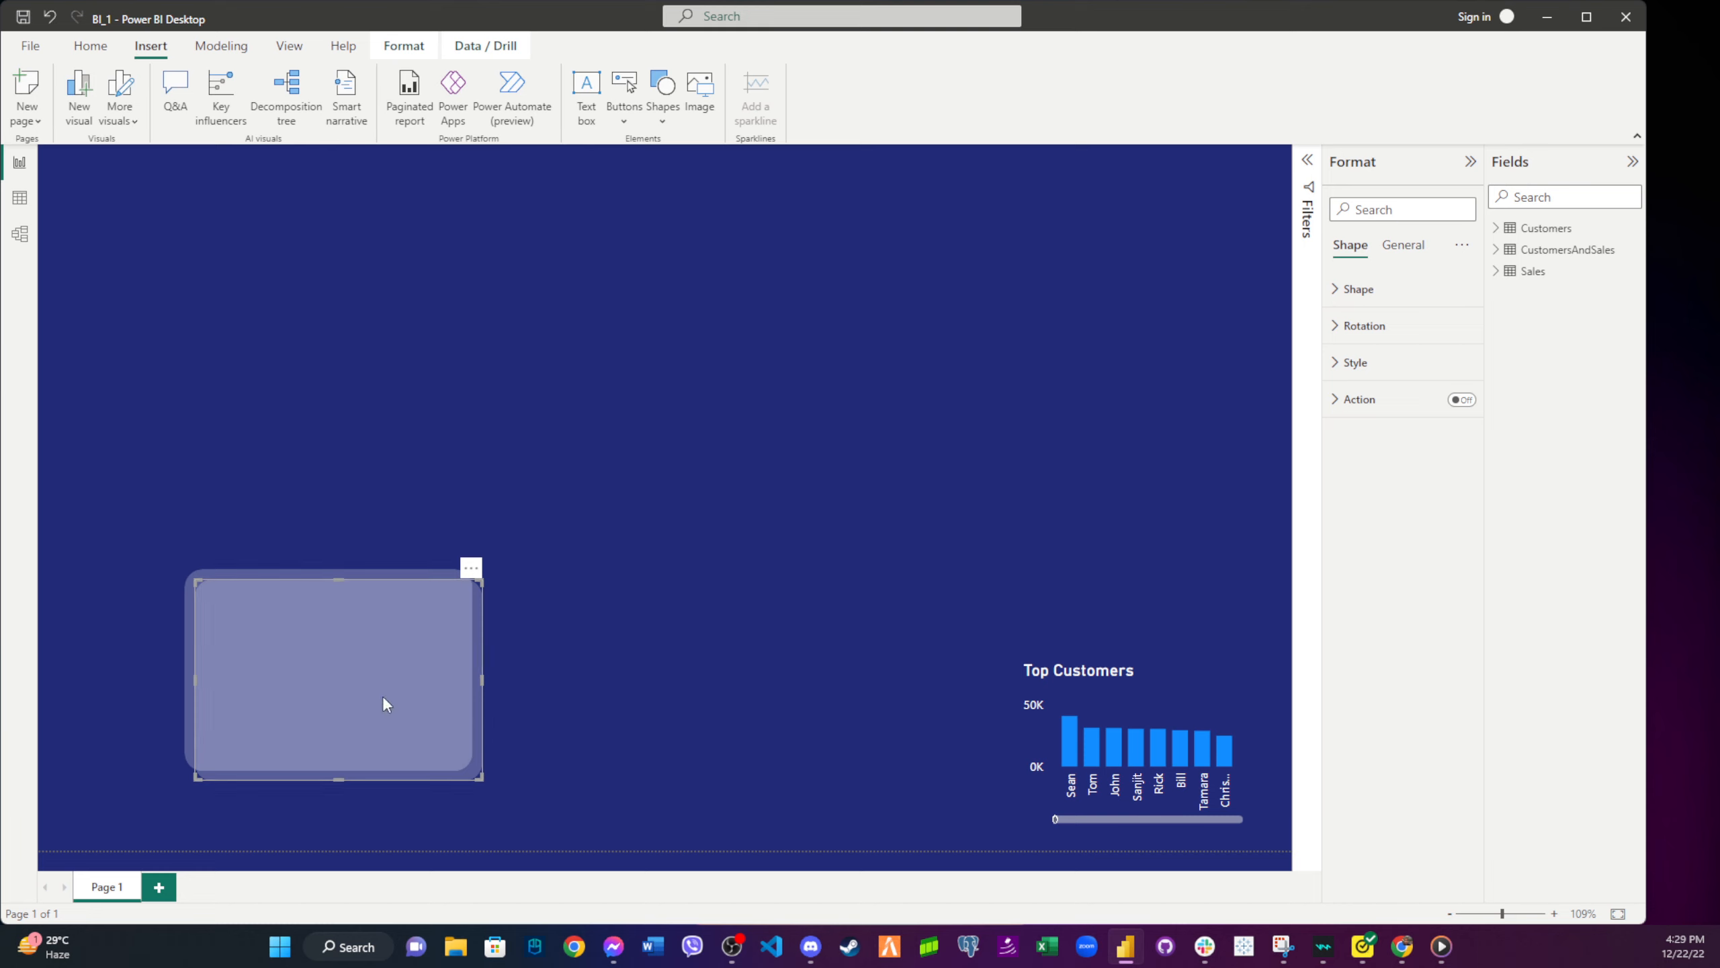
drag(383, 703, 367, 332)
- Enlarge the lower rectangle across the page's lower-left area and reduce the upper one to a slim bar aligned with its left edge
drag(376, 672, 310, 546)
drag(373, 625, 750, 828)
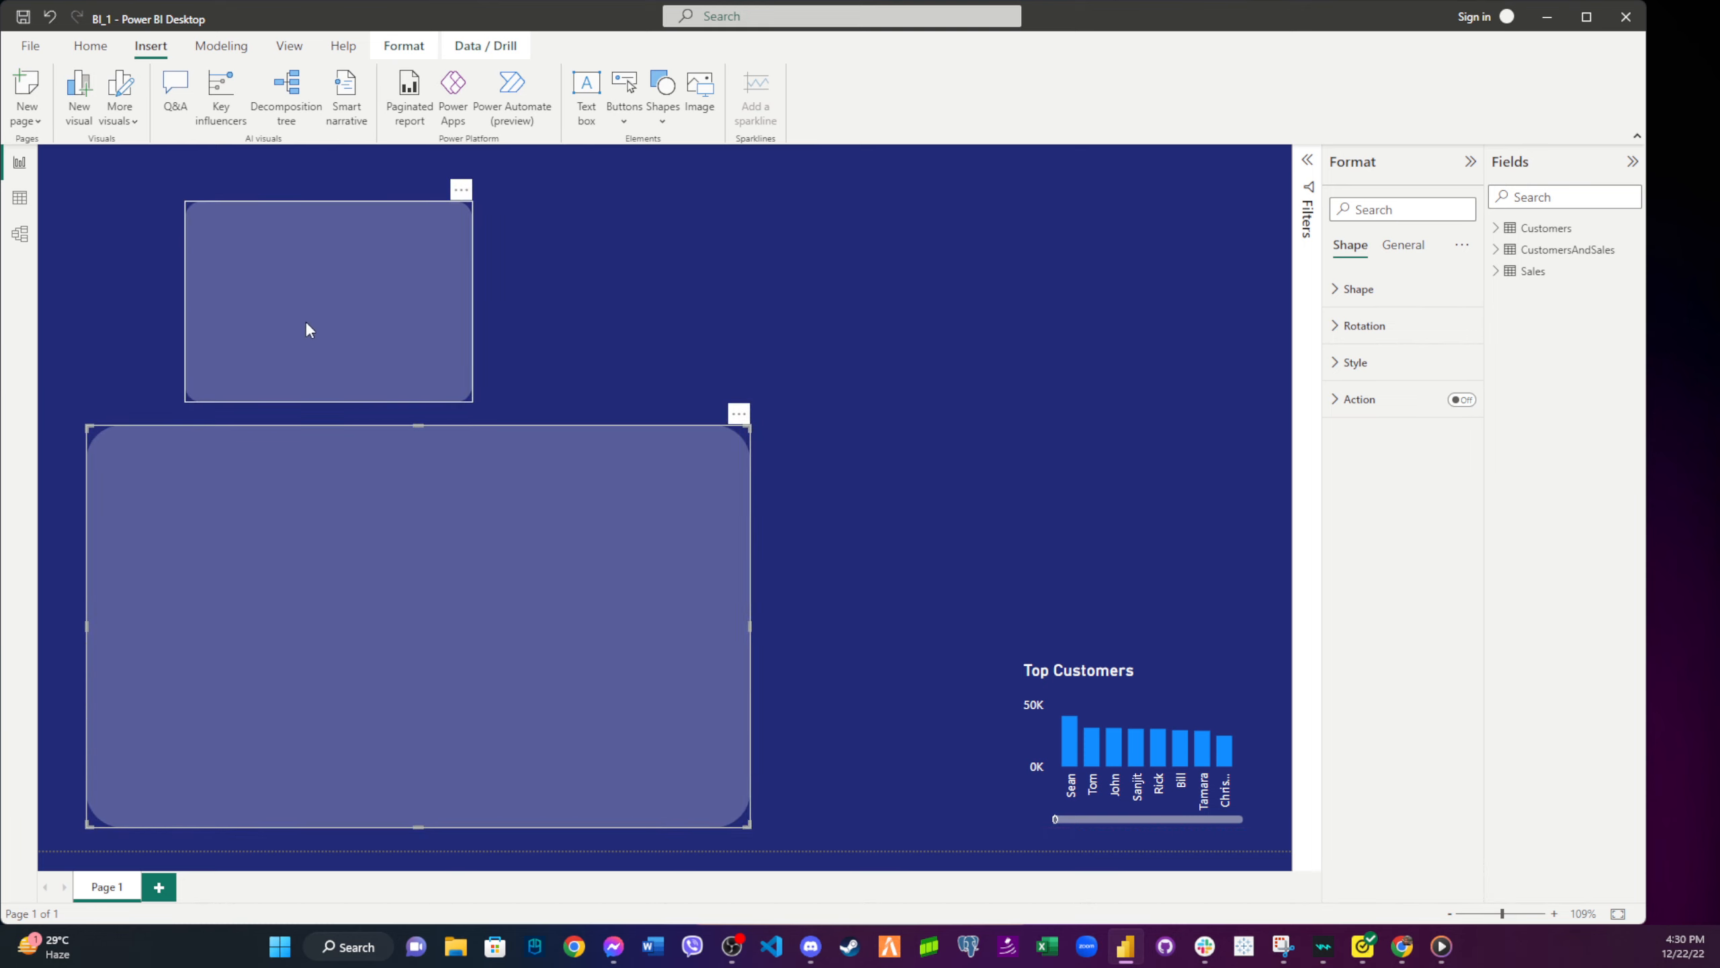
click(319, 339)
drag(326, 399, 273, 228)
click(322, 344)
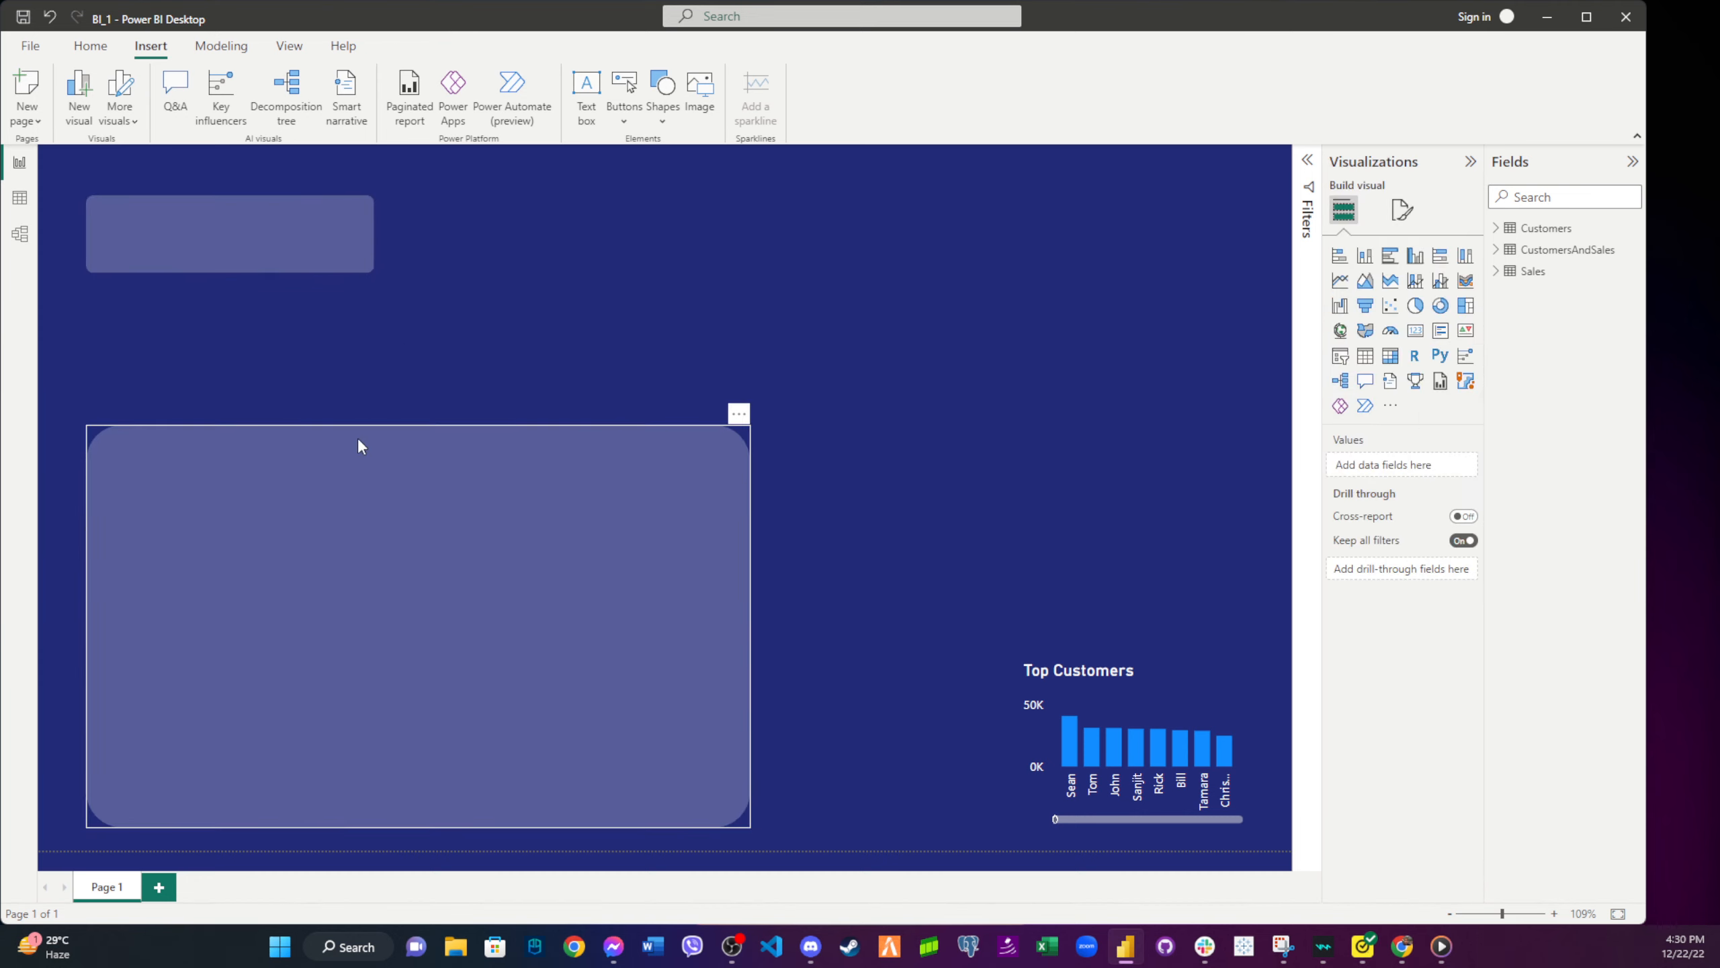
- Set the small upper rectangle's rounded corners to 25%
click(229, 239)
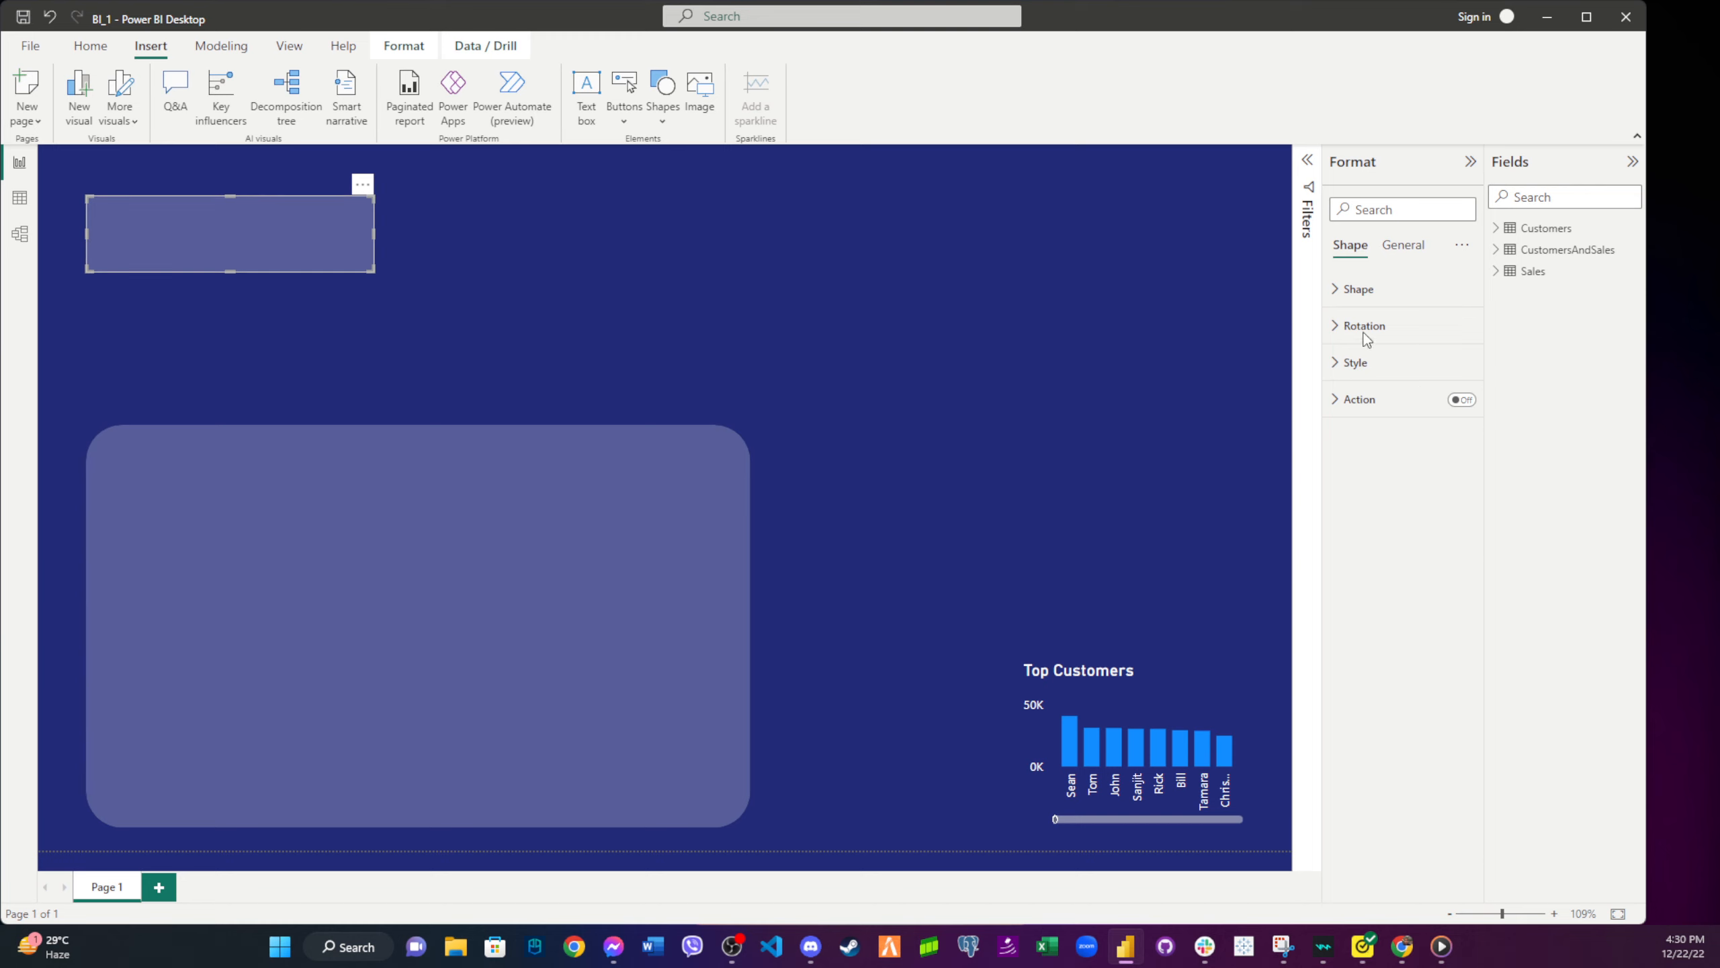
click(1366, 302)
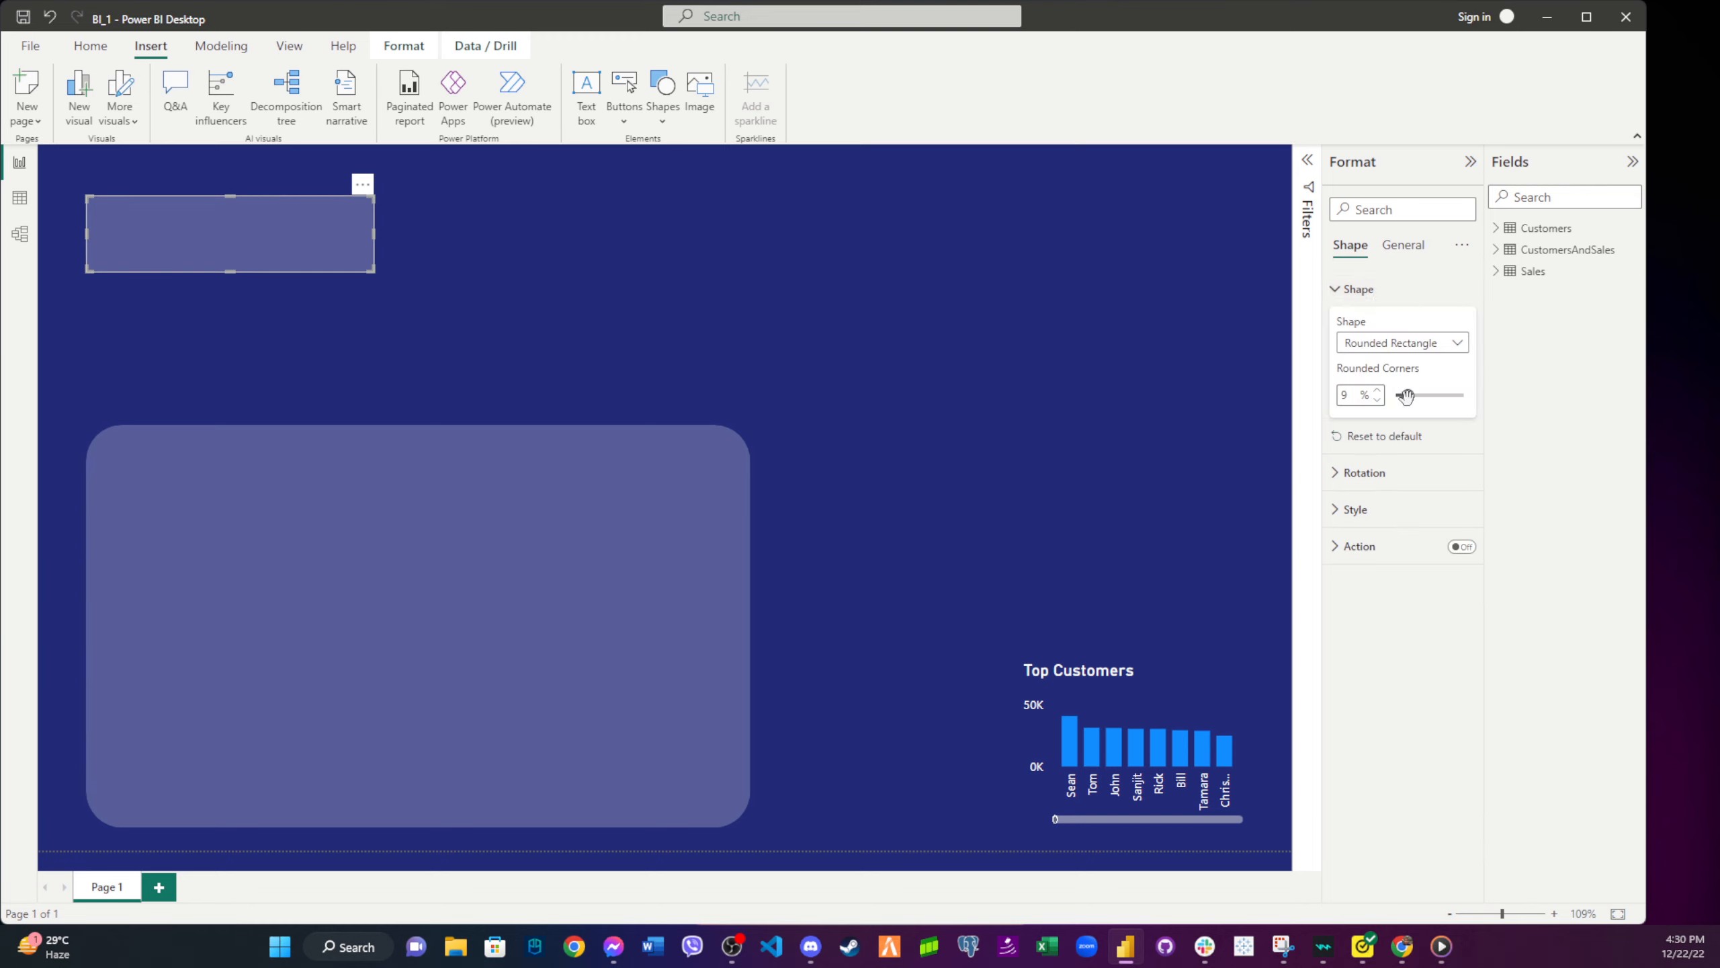
drag(1409, 396, 1416, 397)
click(405, 347)
click(287, 252)
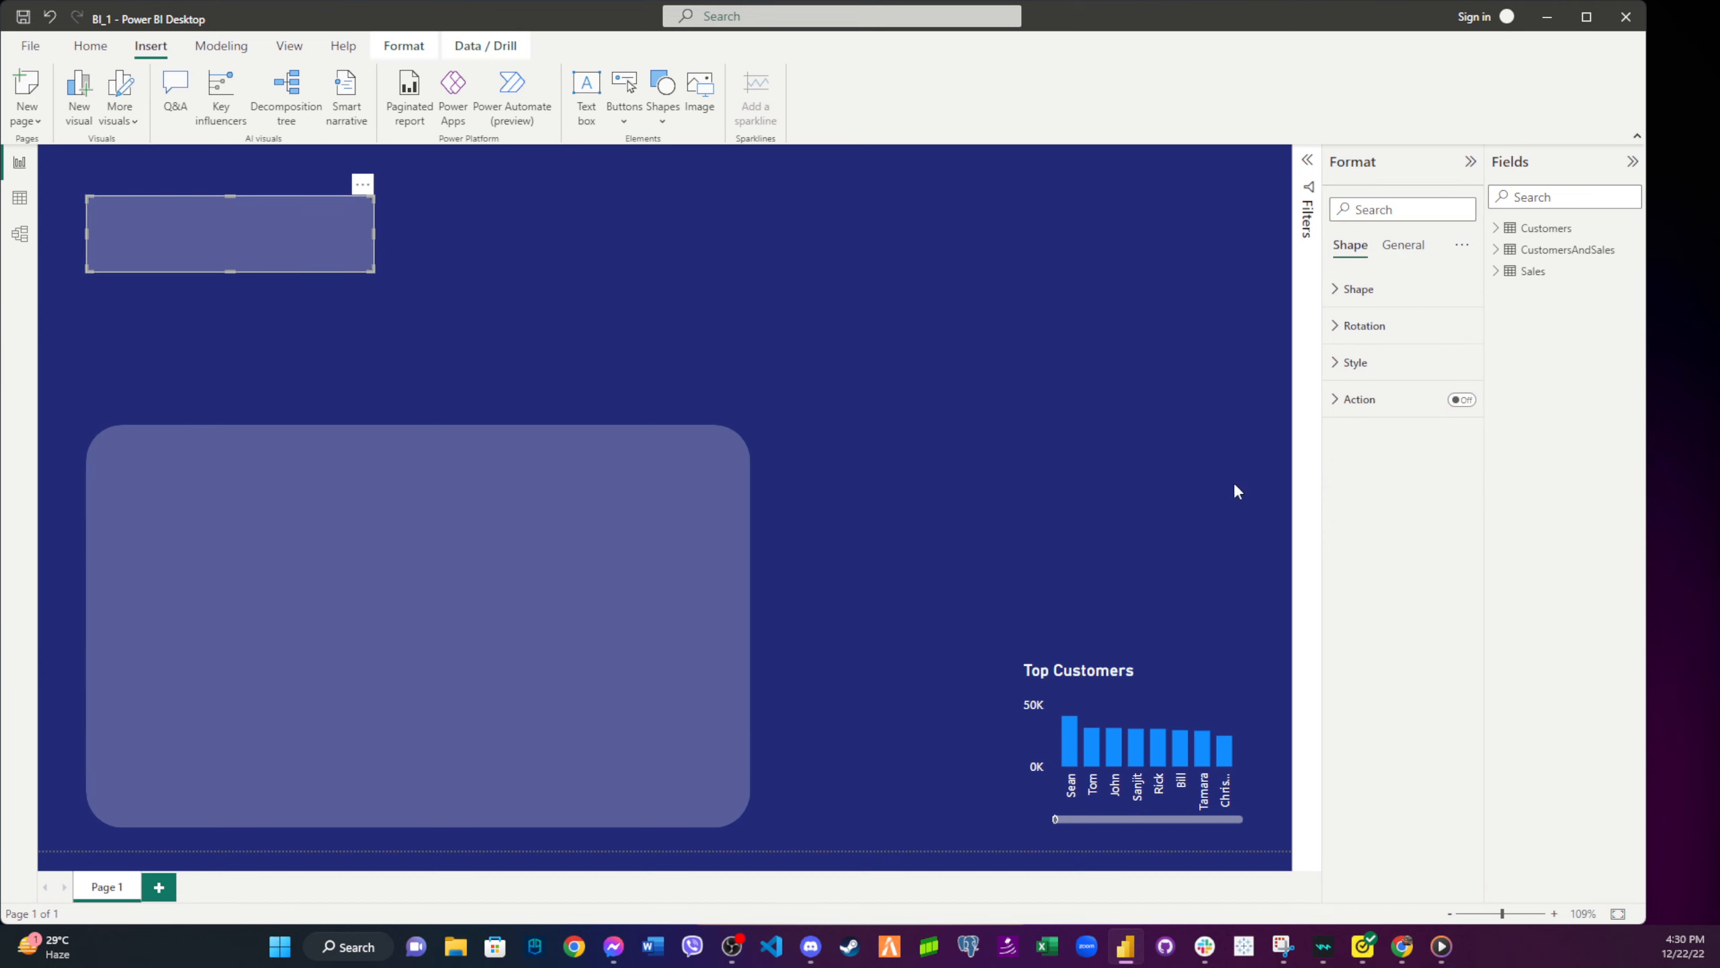
click(1355, 292)
drag(1417, 396, 1430, 397)
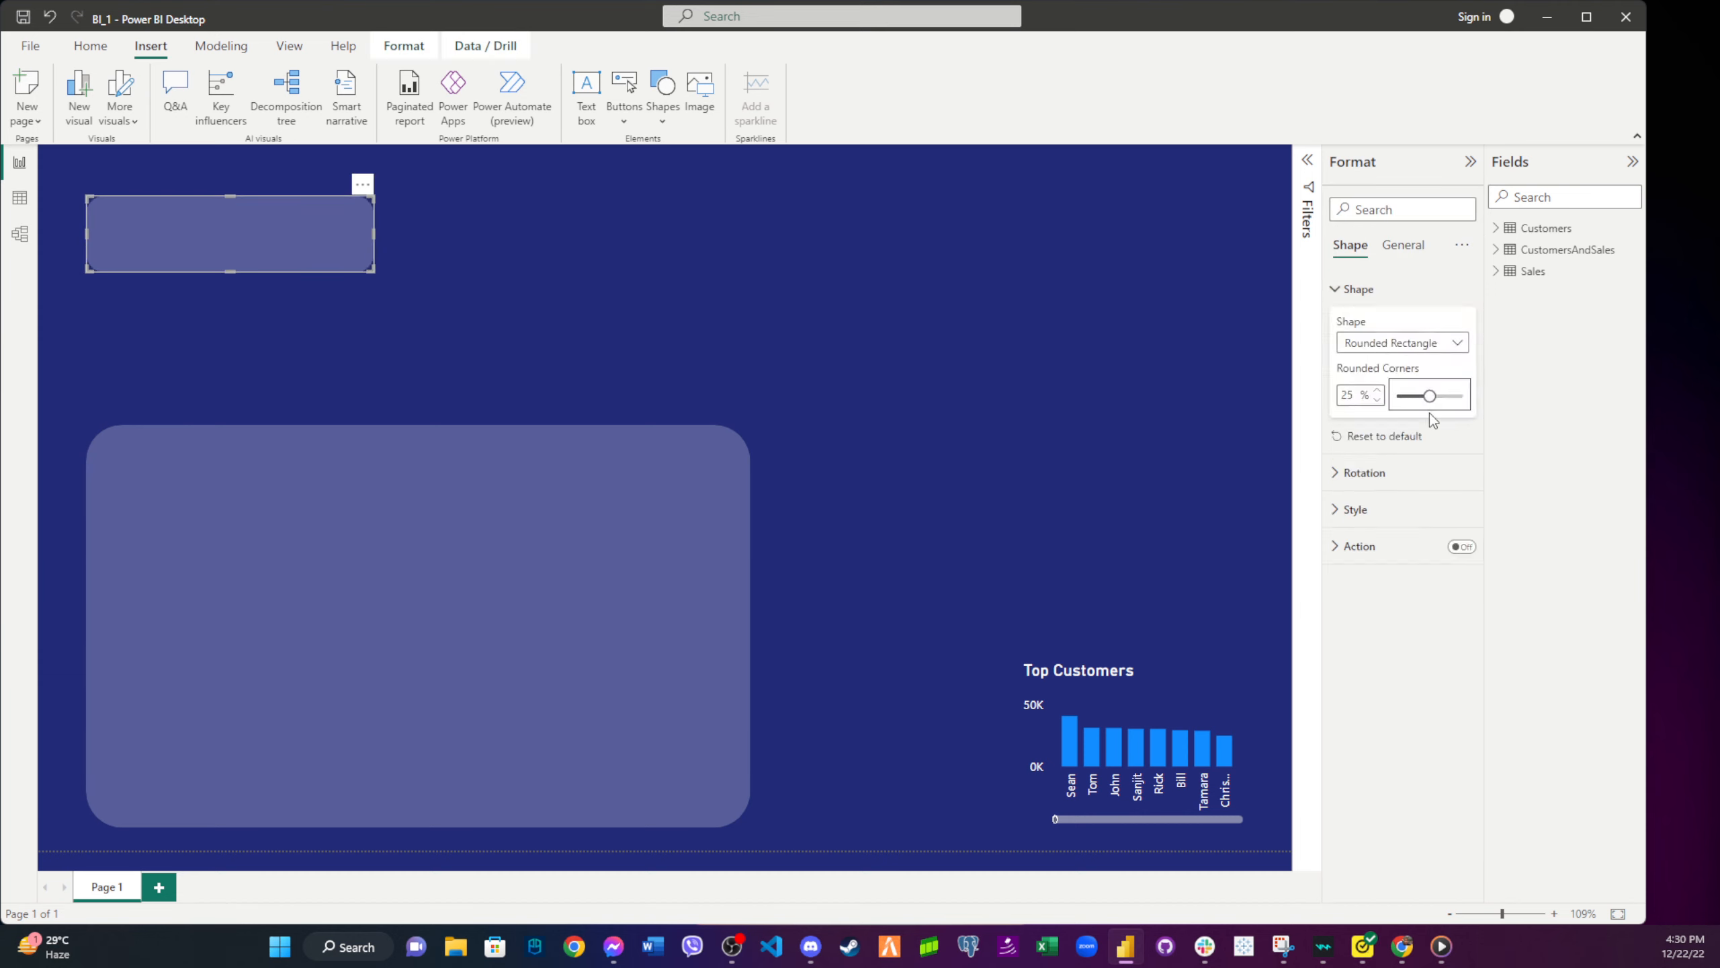
click(627, 320)
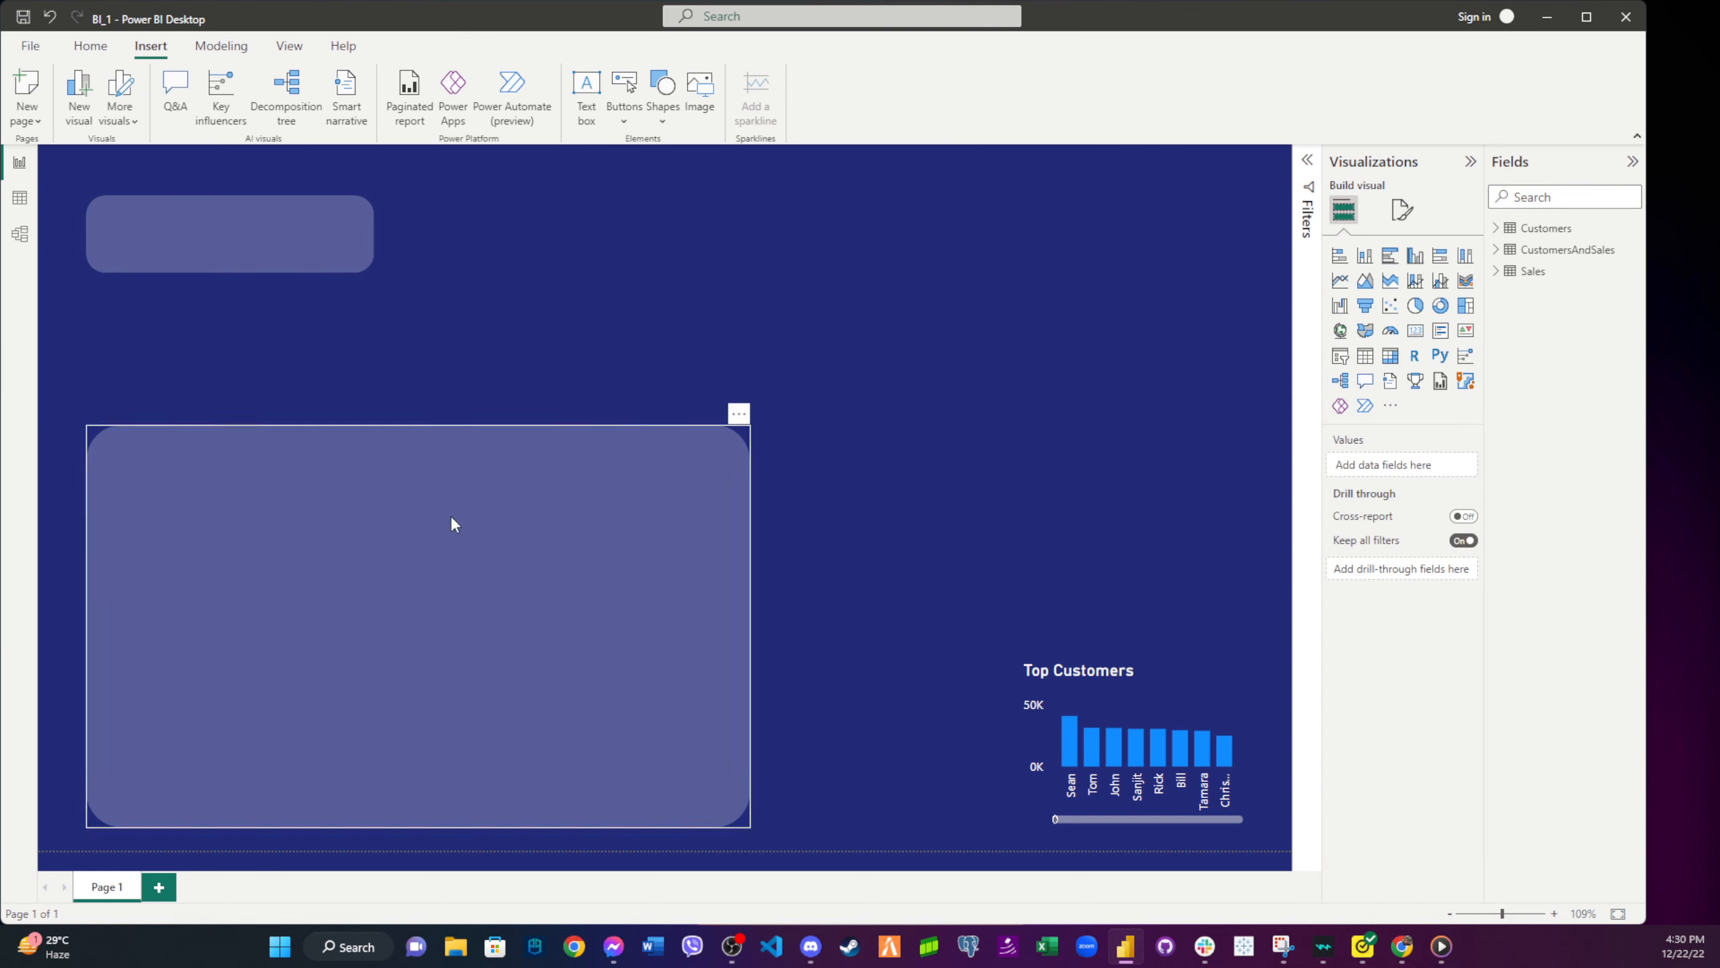
- Narrow the small upper rectangle to about two-thirds of its width, keeping its left edge in place
click(244, 260)
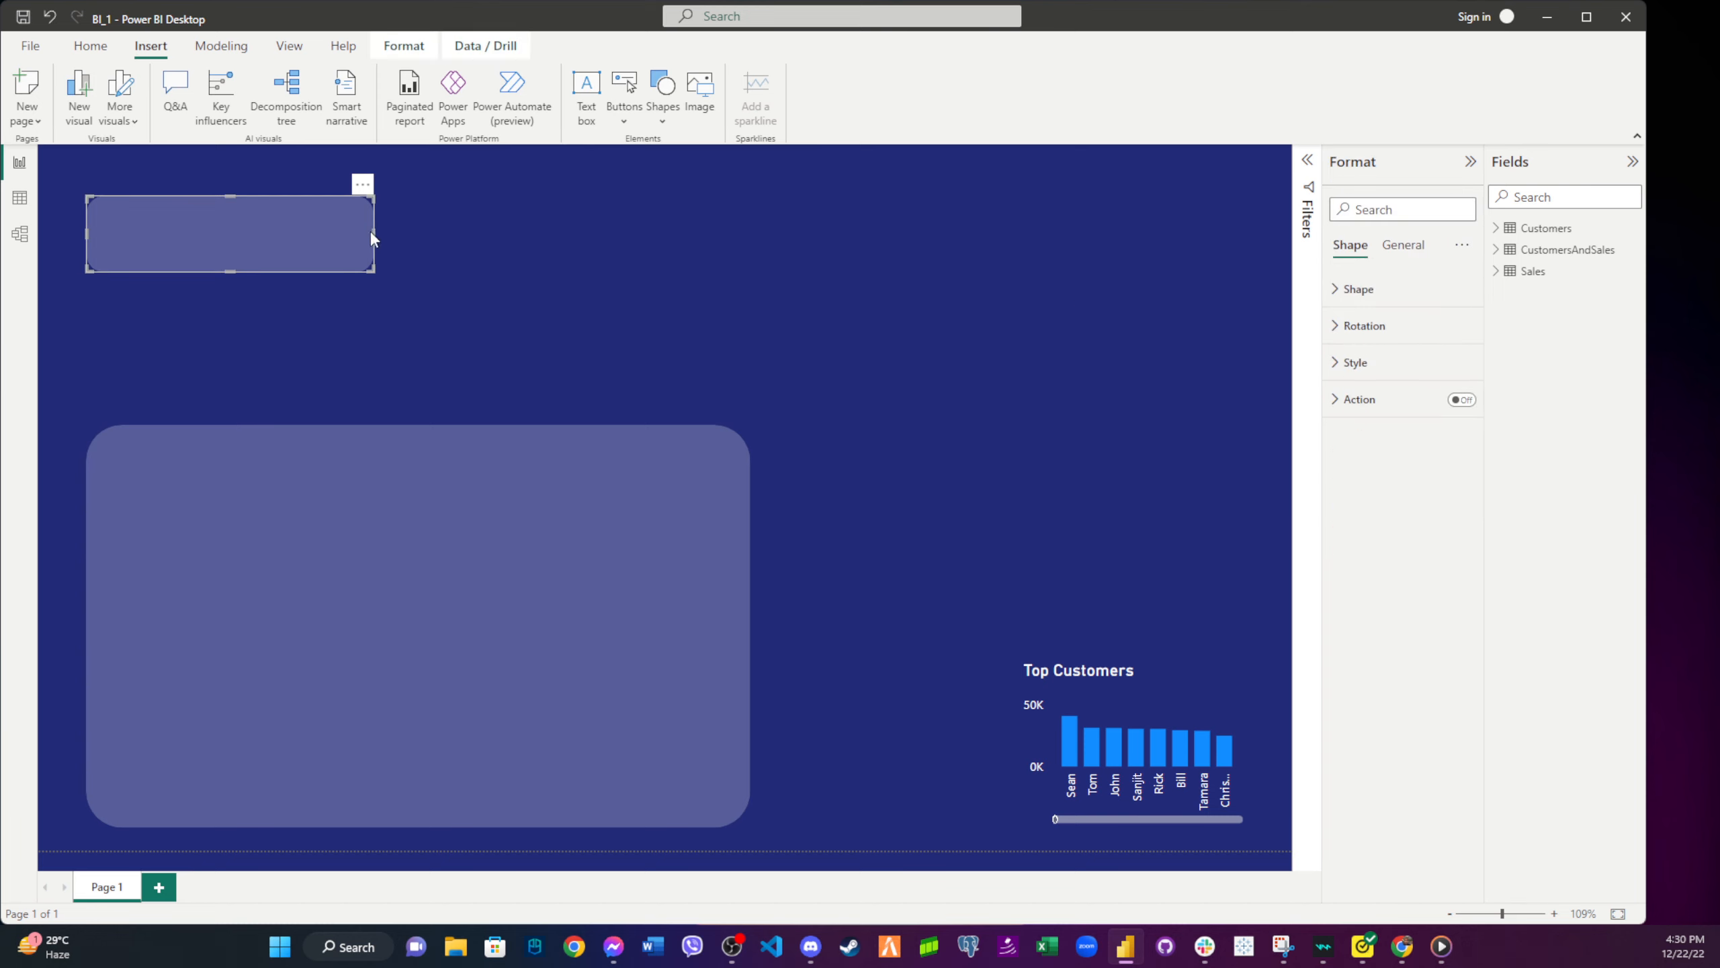
drag(371, 234, 273, 234)
click(352, 368)
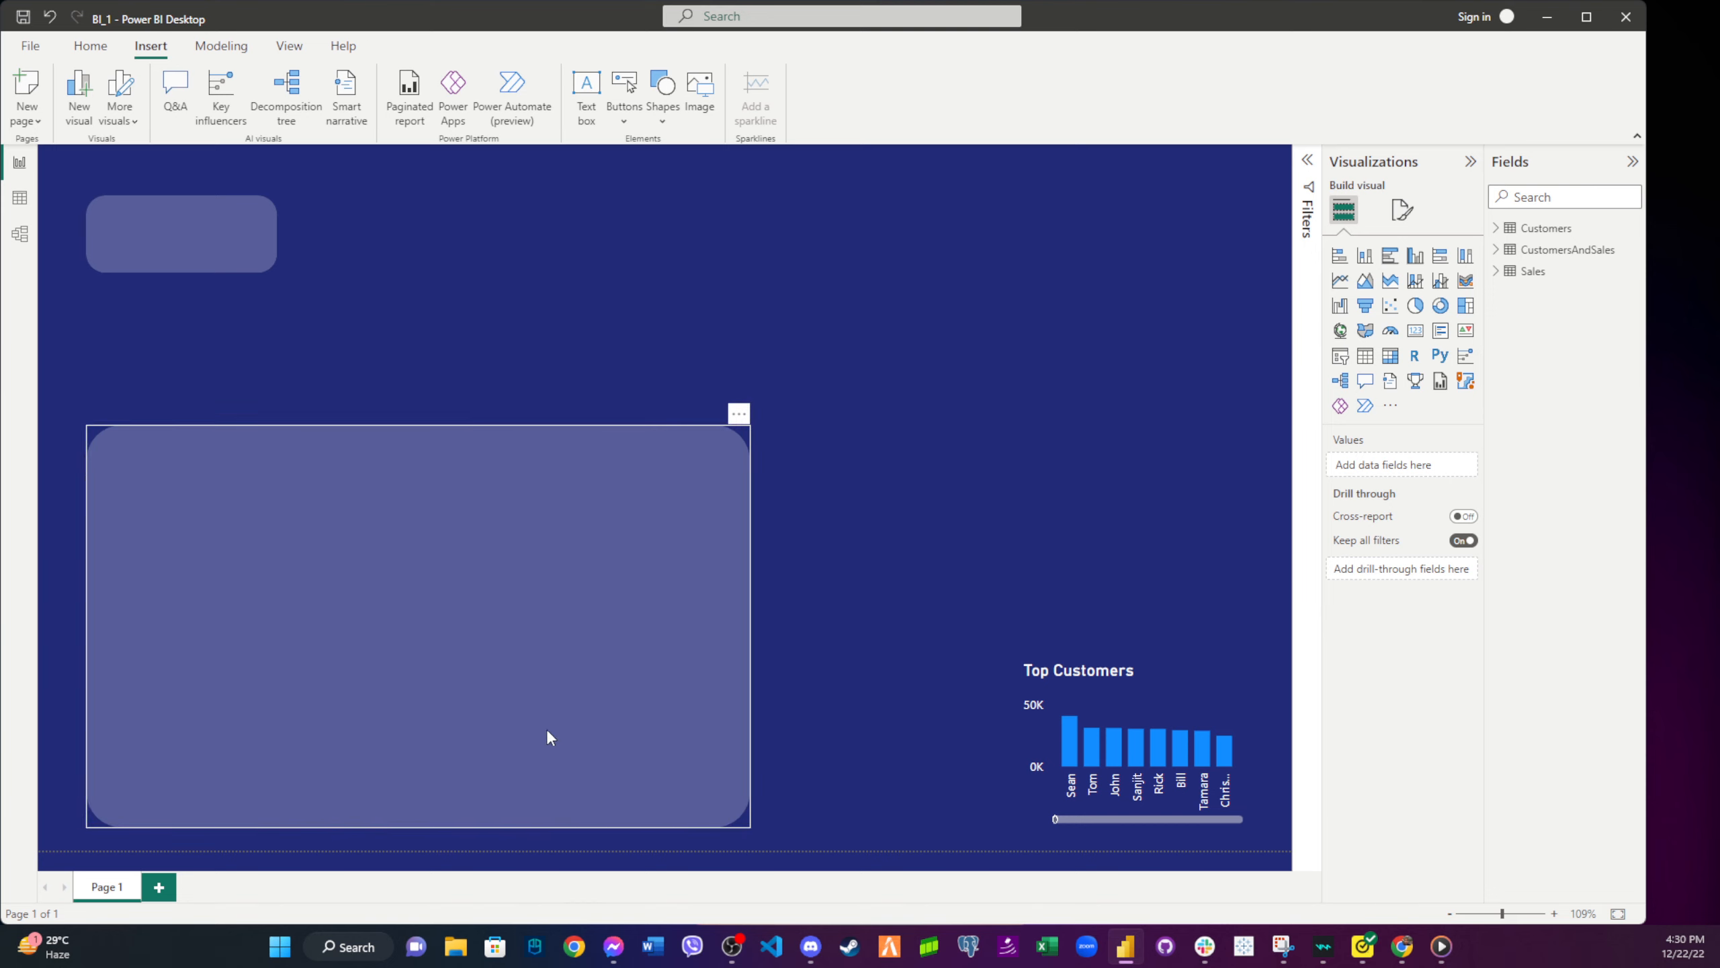
- Move the large rectangle up toward the page's left edge, and extend it down to the page bottom and farther right
drag(546, 632, 516, 526)
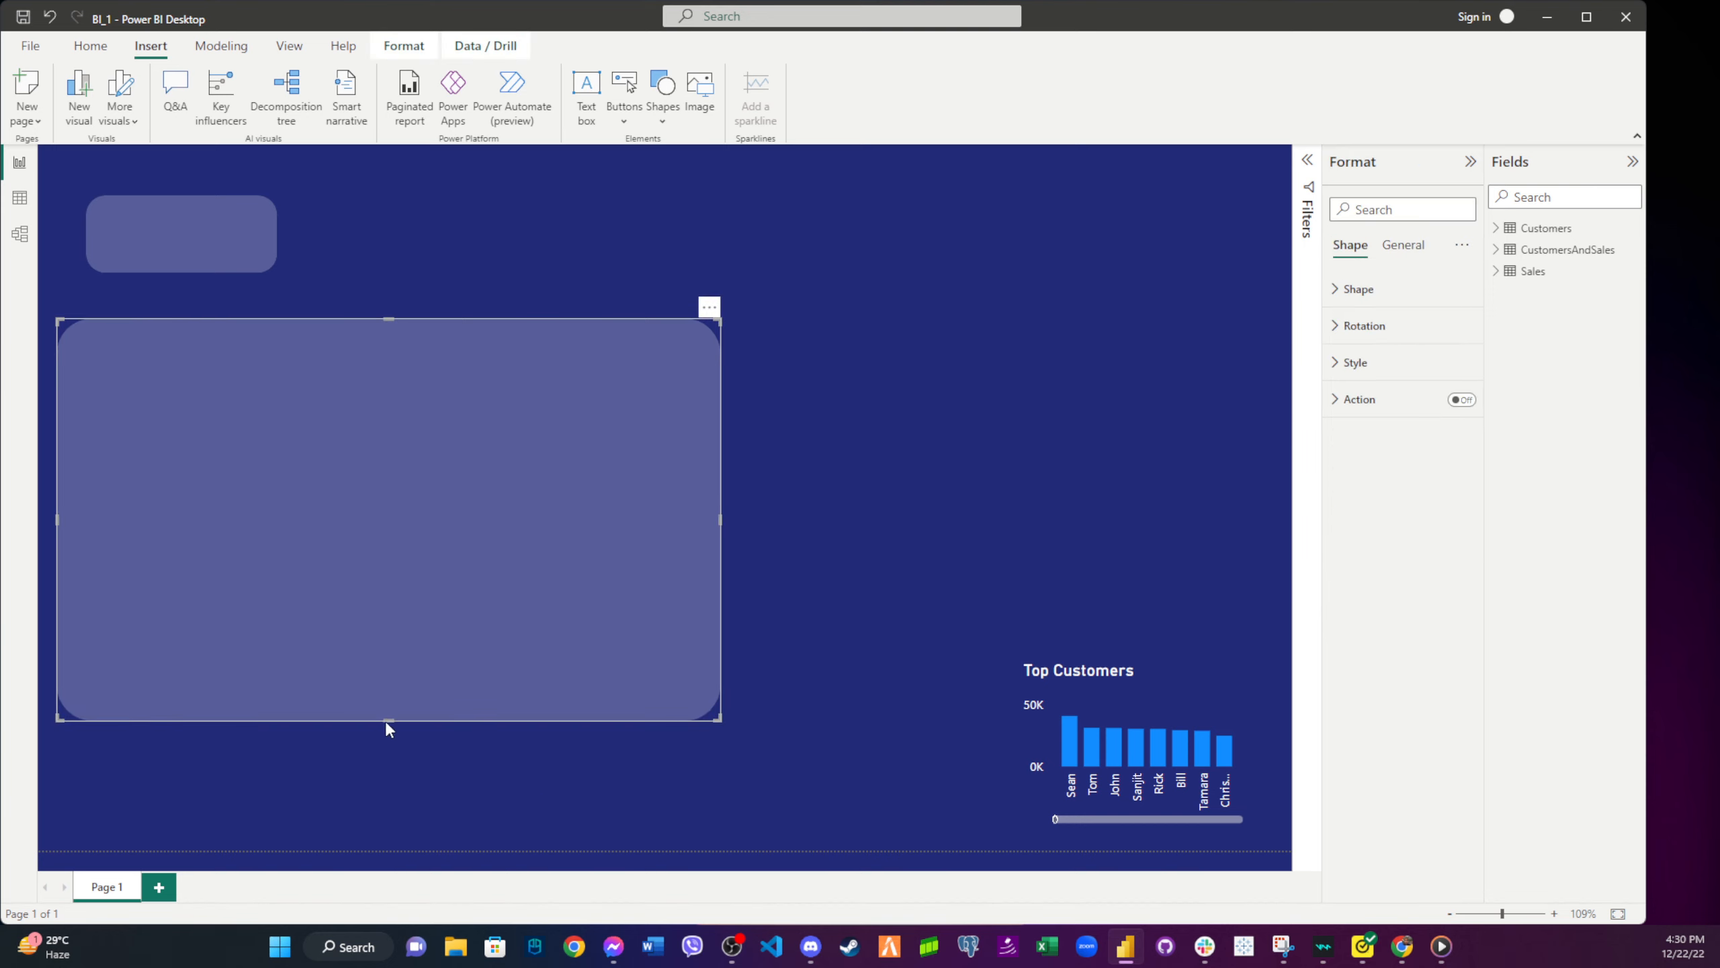
drag(390, 721, 388, 839)
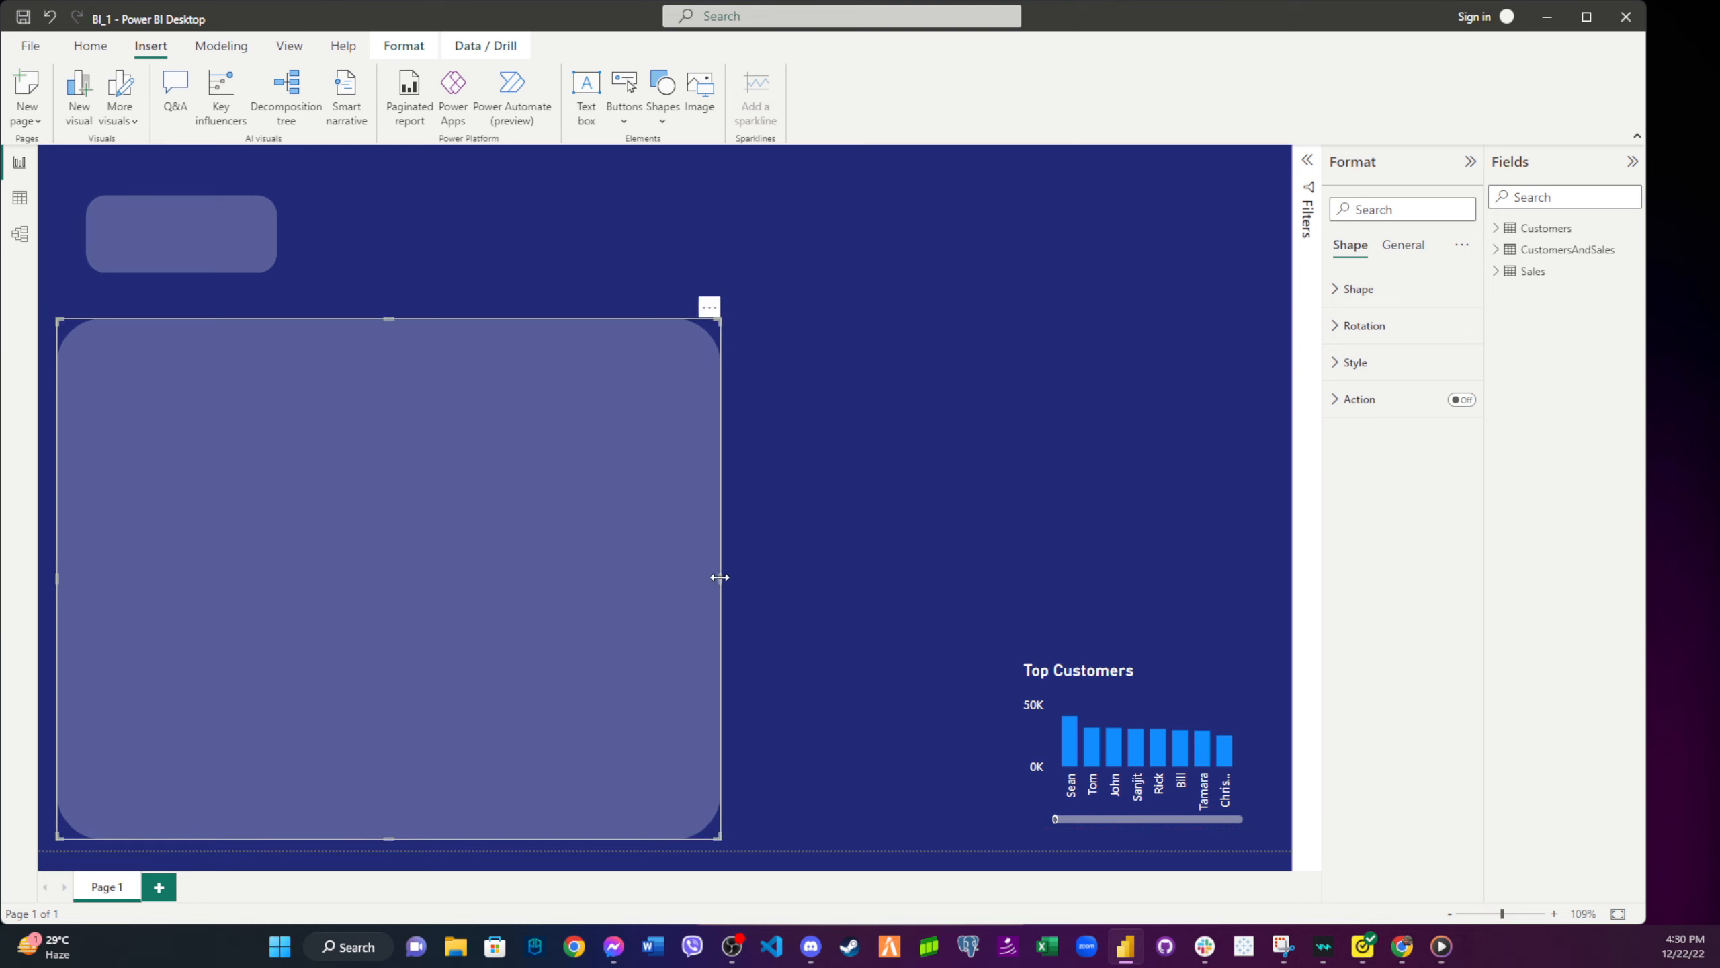
drag(719, 578, 790, 584)
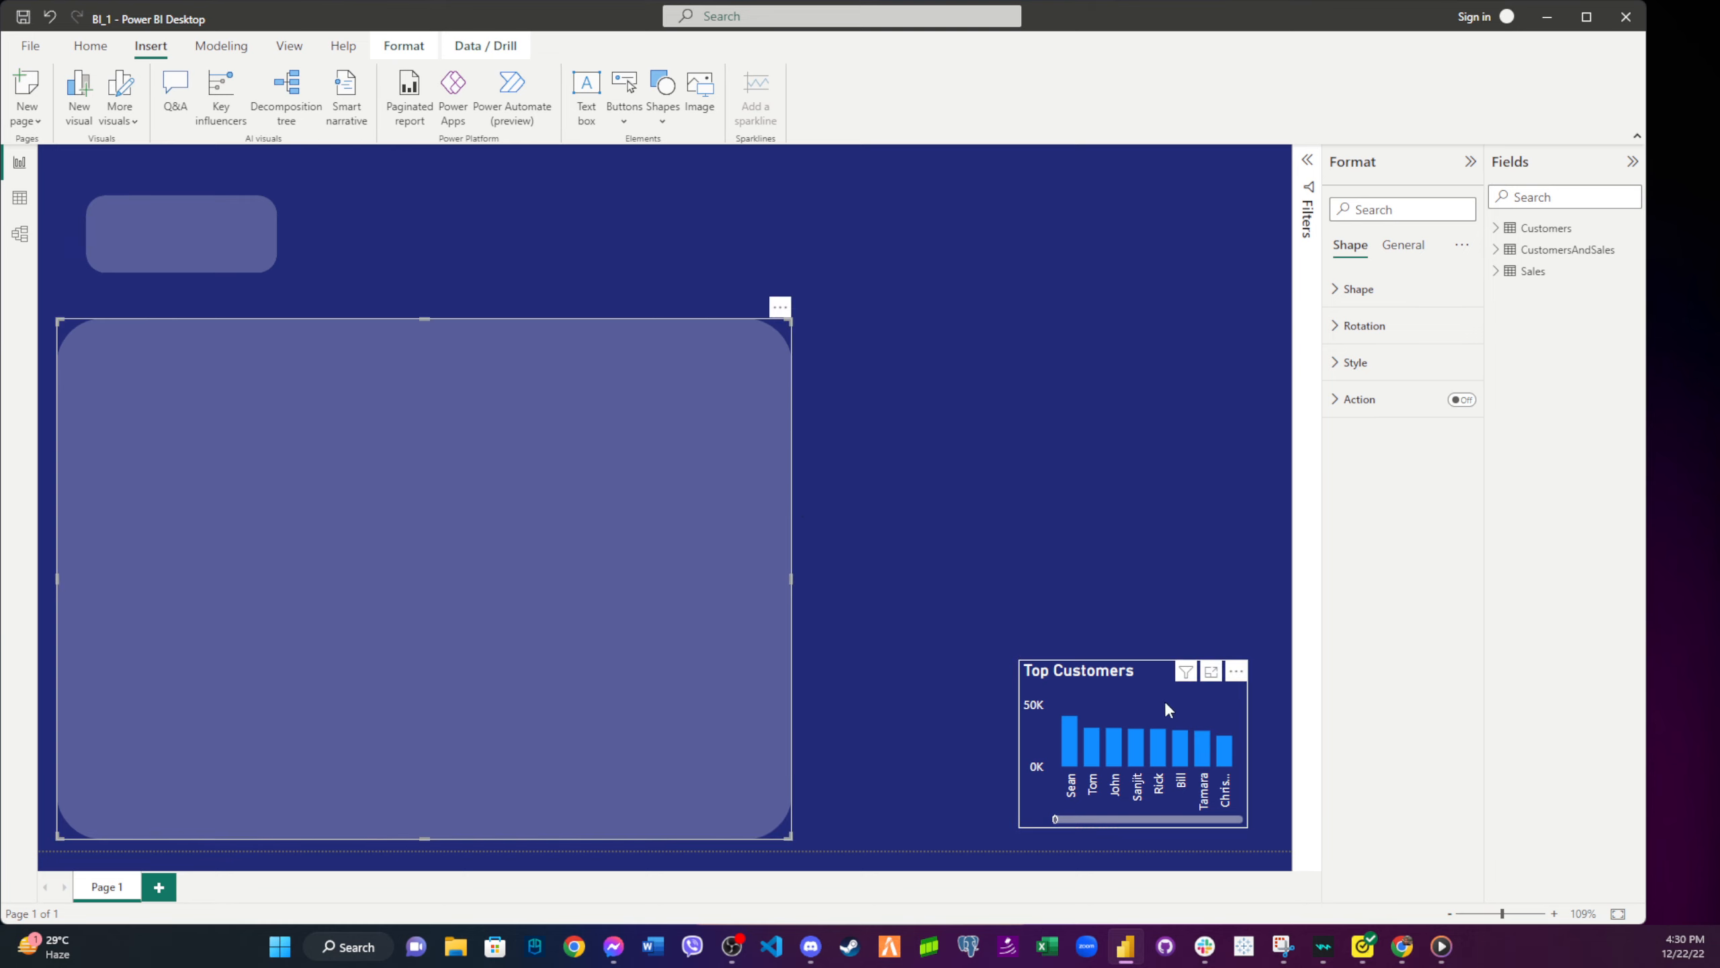
- Move the Top Customers chart onto the large rectangle and enlarge it to nearly fill that panel
click(1137, 690)
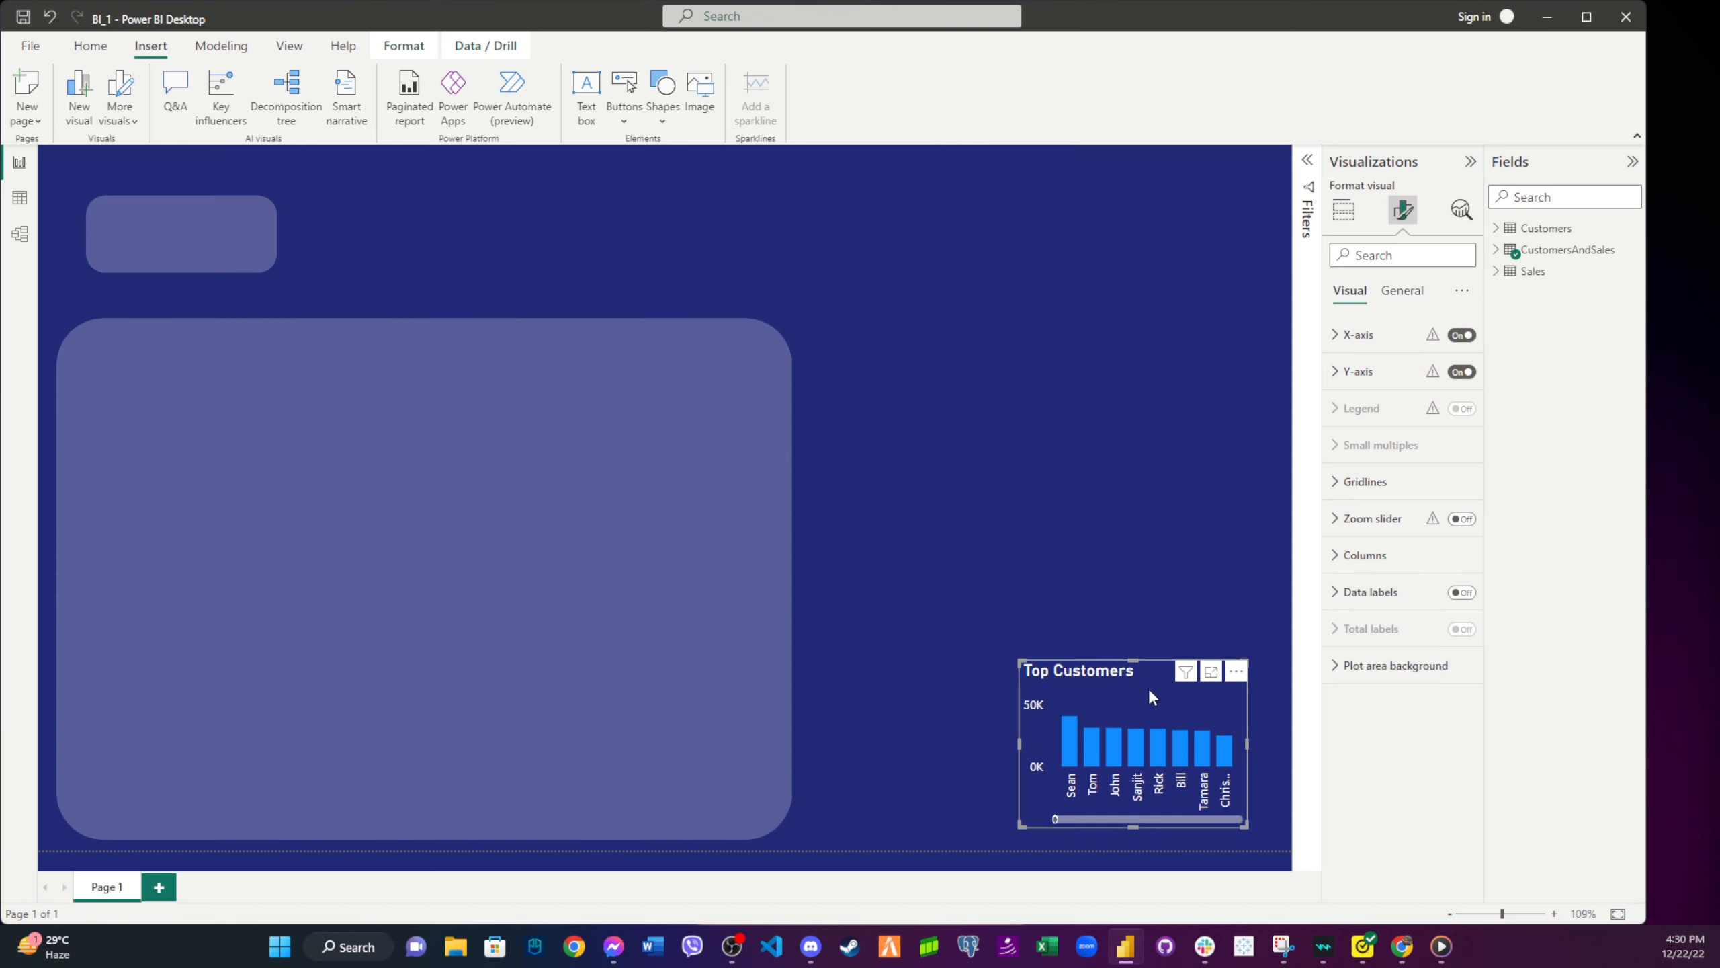
drag(1148, 689, 218, 371)
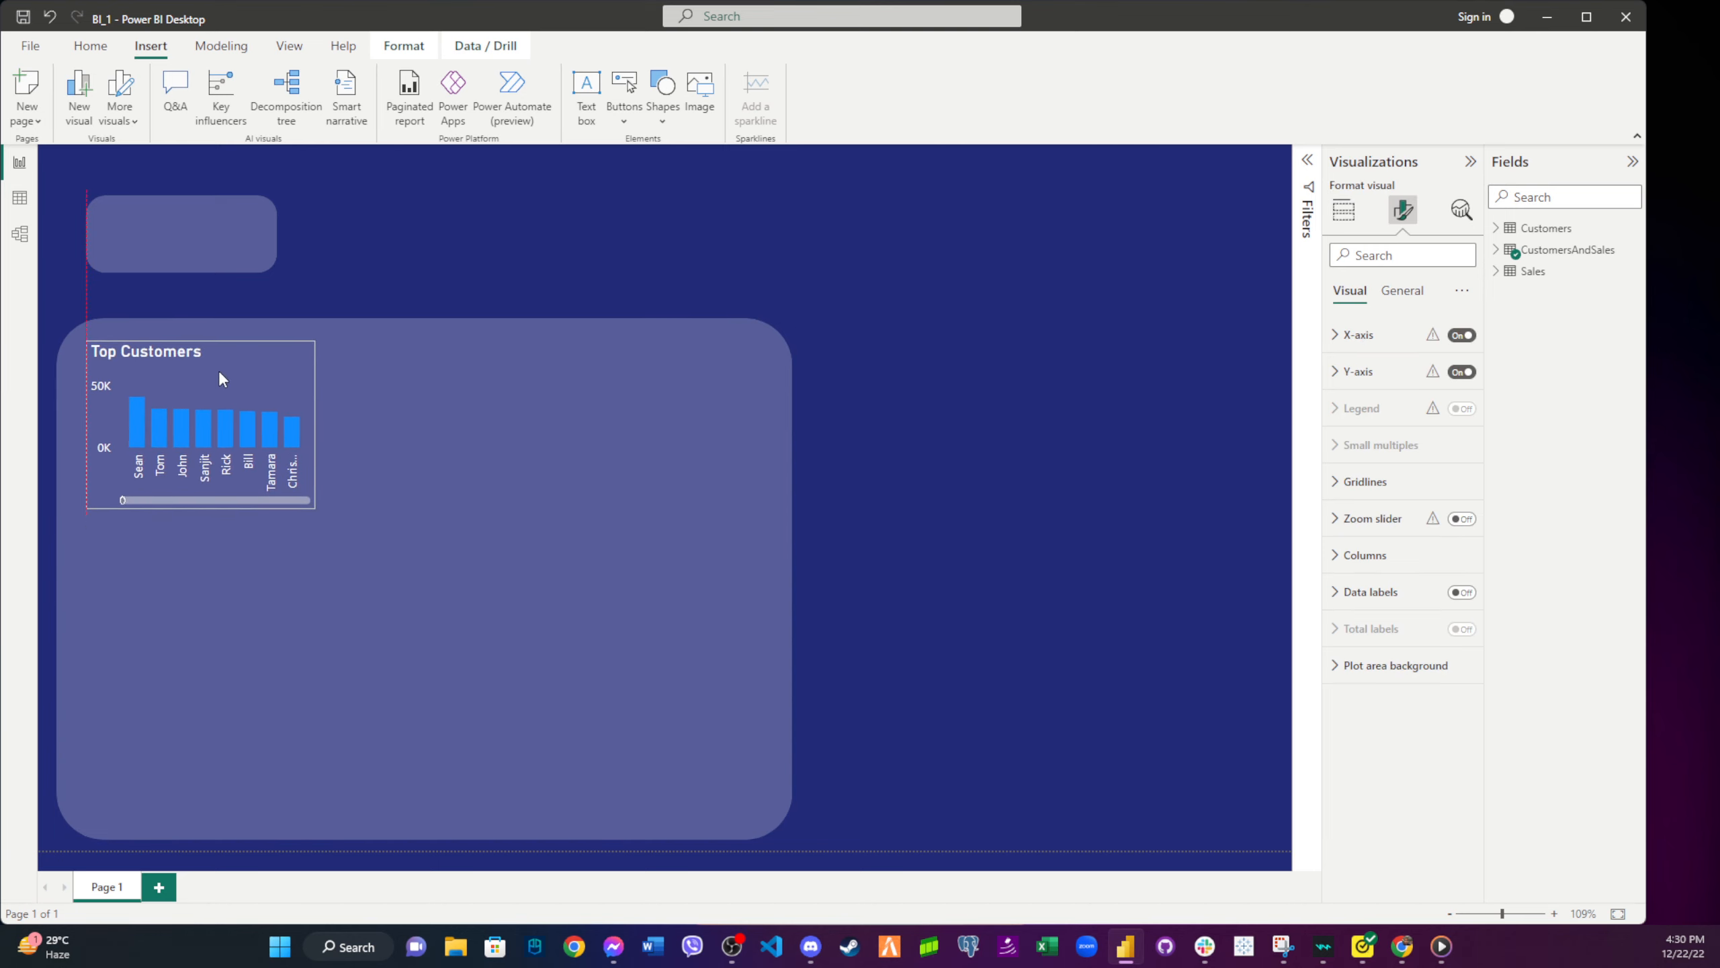
drag(314, 507, 763, 826)
click(985, 656)
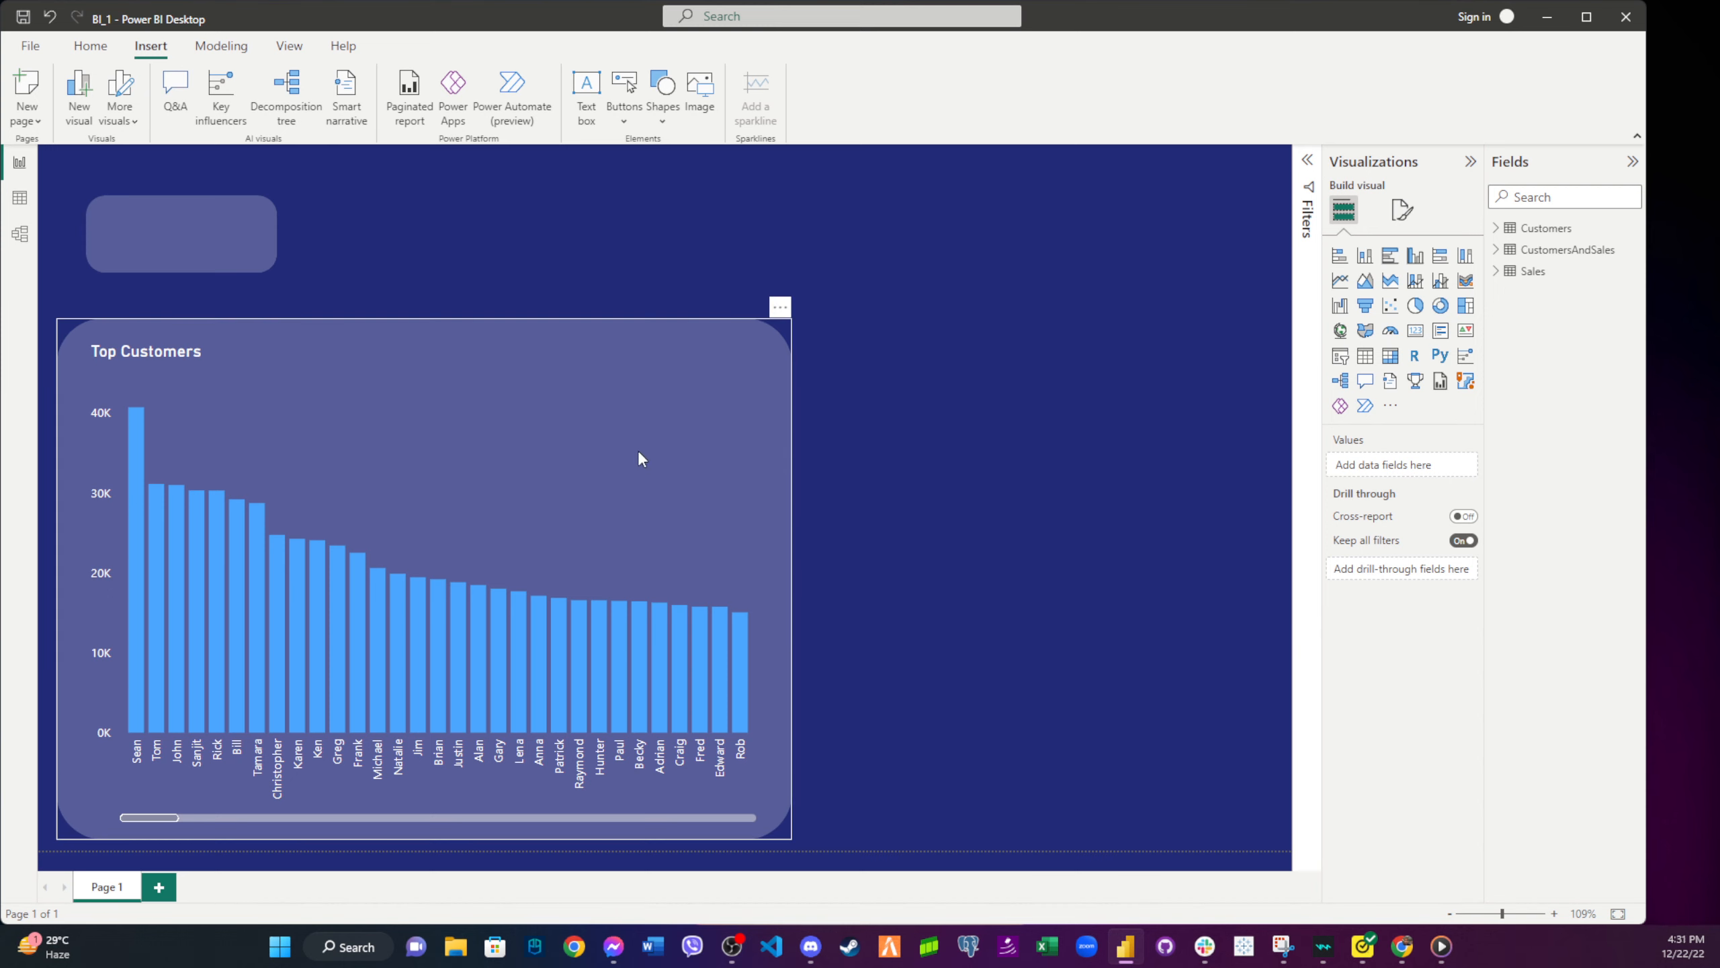
- Raise the top edge of the large Top Customers panel, and shift the small upper rectangle left to align with the panel's left edge
click(385, 315)
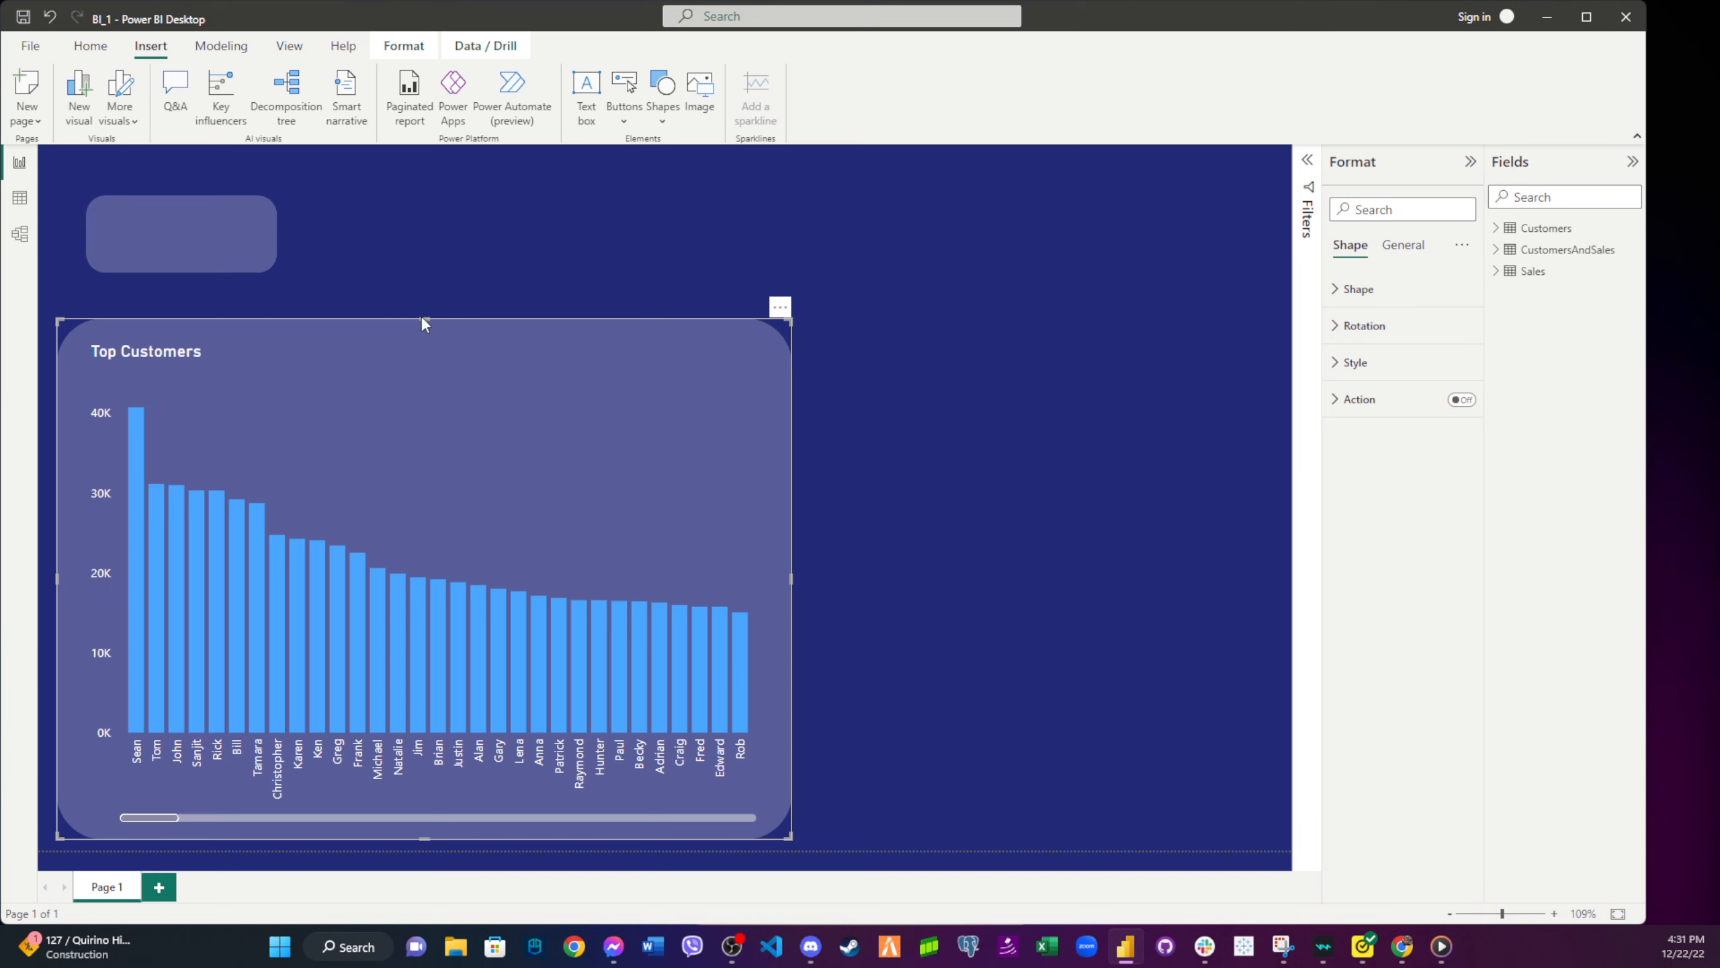
drag(427, 310, 426, 292)
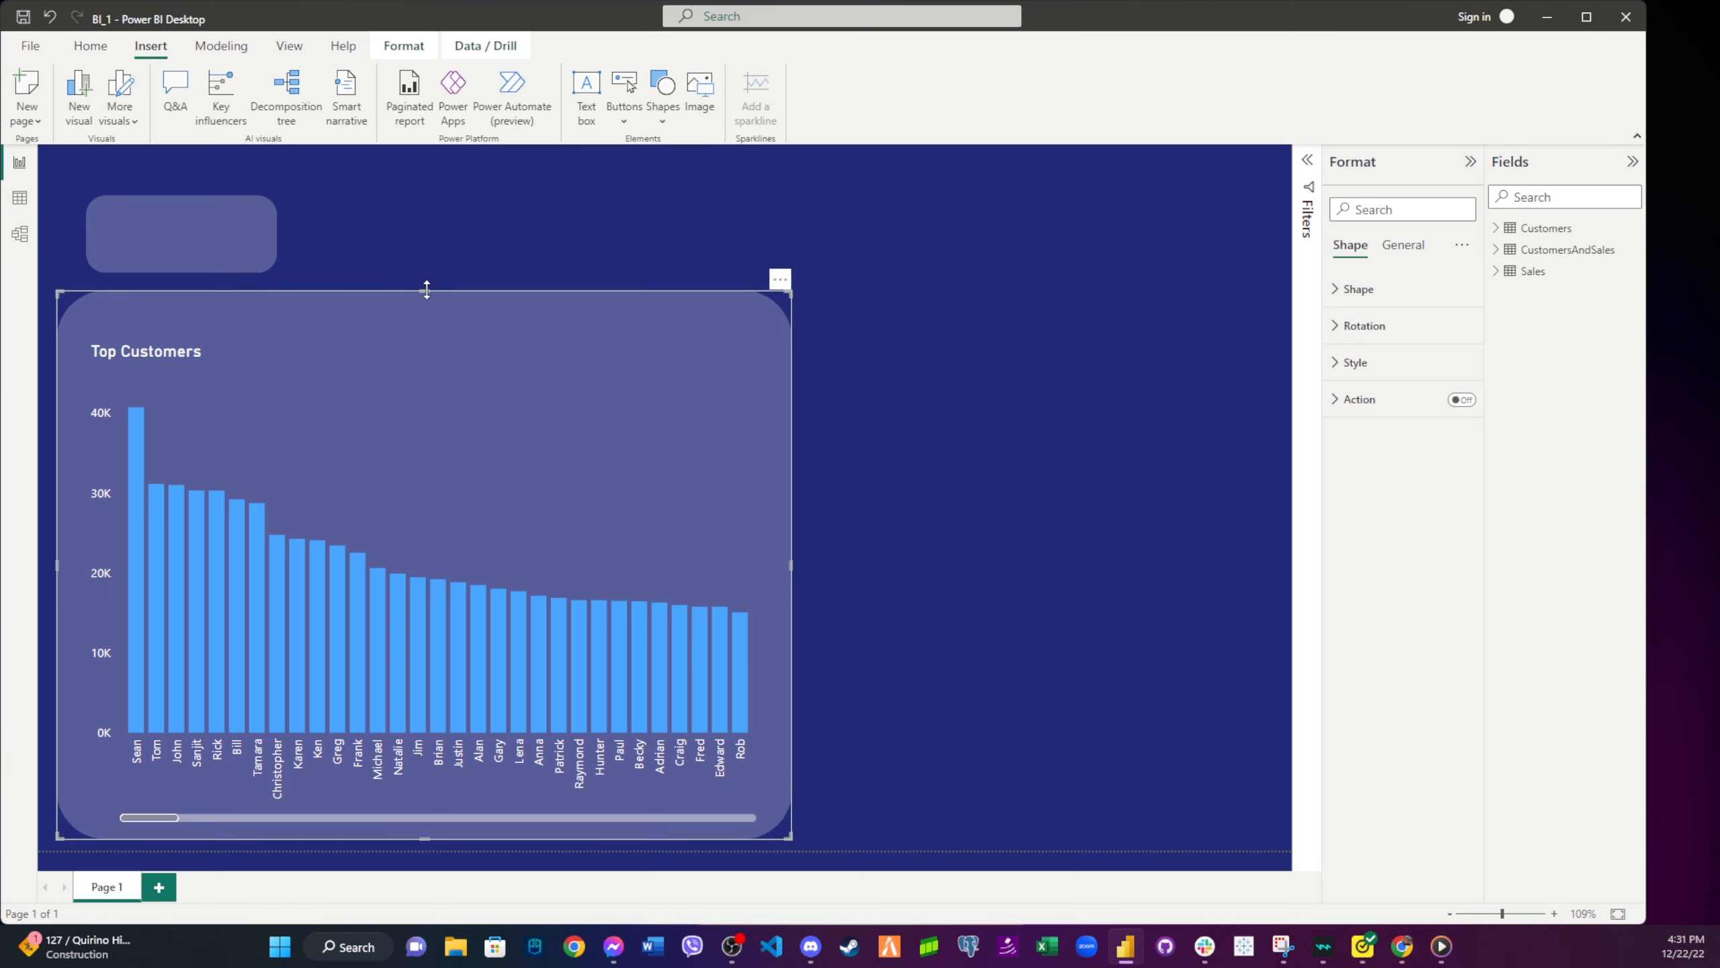
click(269, 243)
drag(279, 234, 233, 232)
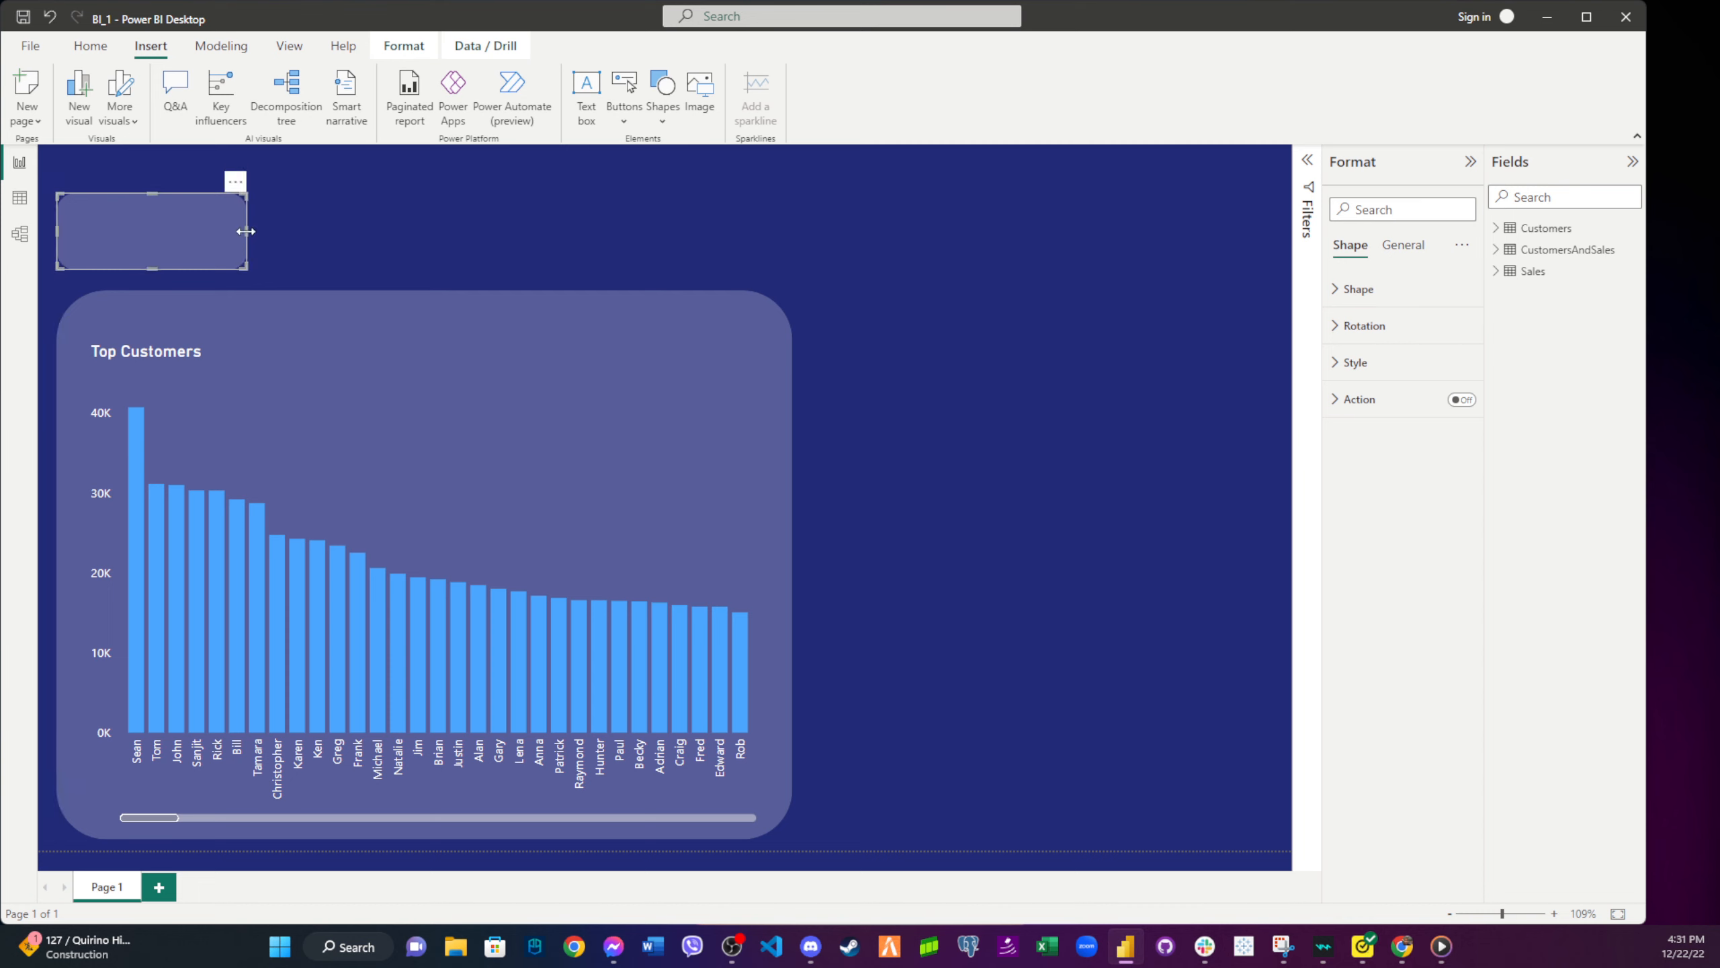
- Duplicate the small upper rectangle twice and line up the copies beside it in an evenly spaced row
click(542, 223)
click(164, 238)
click(398, 250)
drag(223, 246, 417, 235)
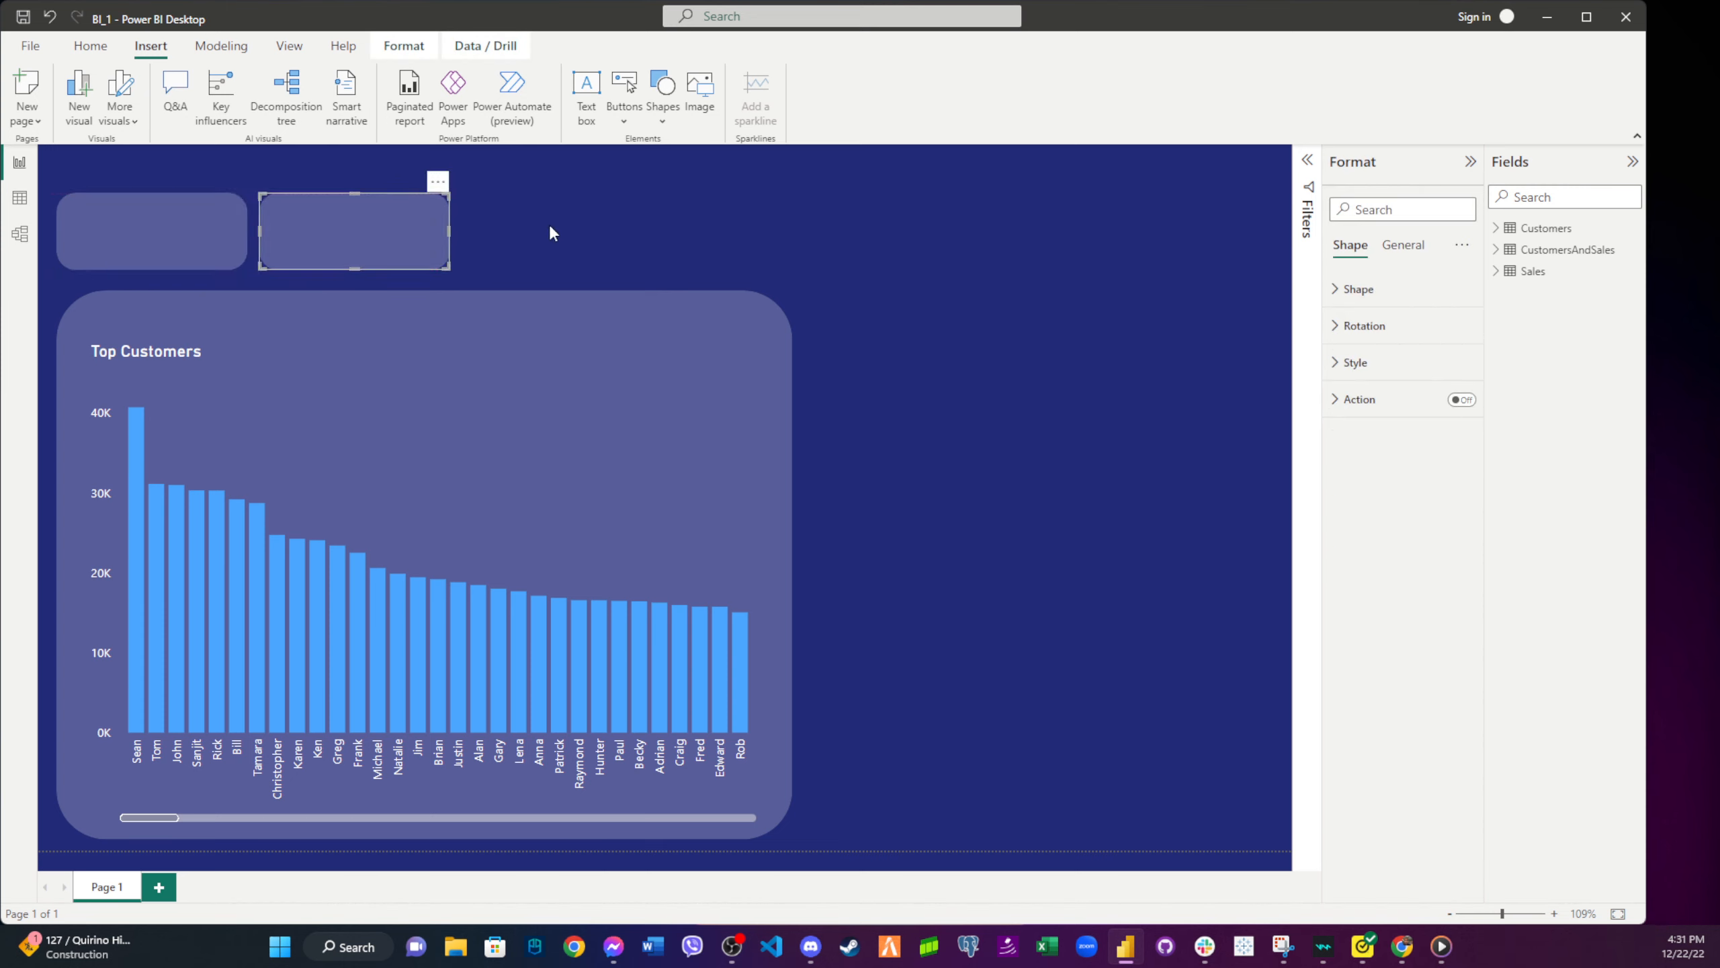
click(550, 233)
key(ctrl+v)
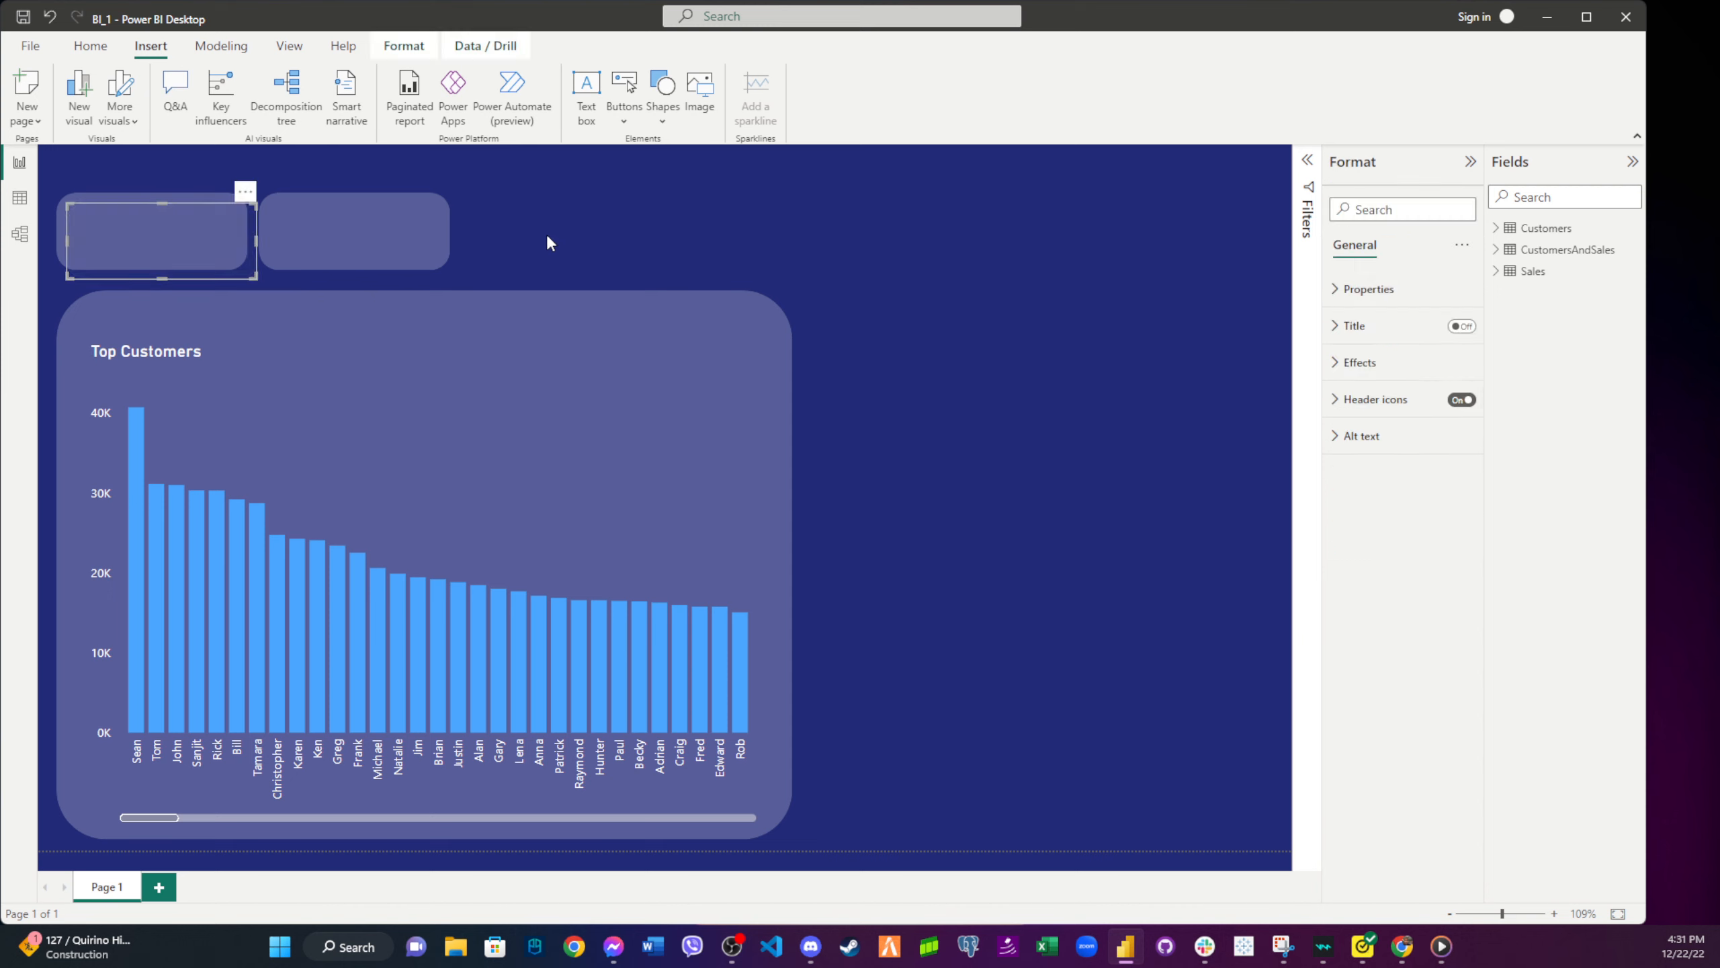
drag(236, 238, 616, 238)
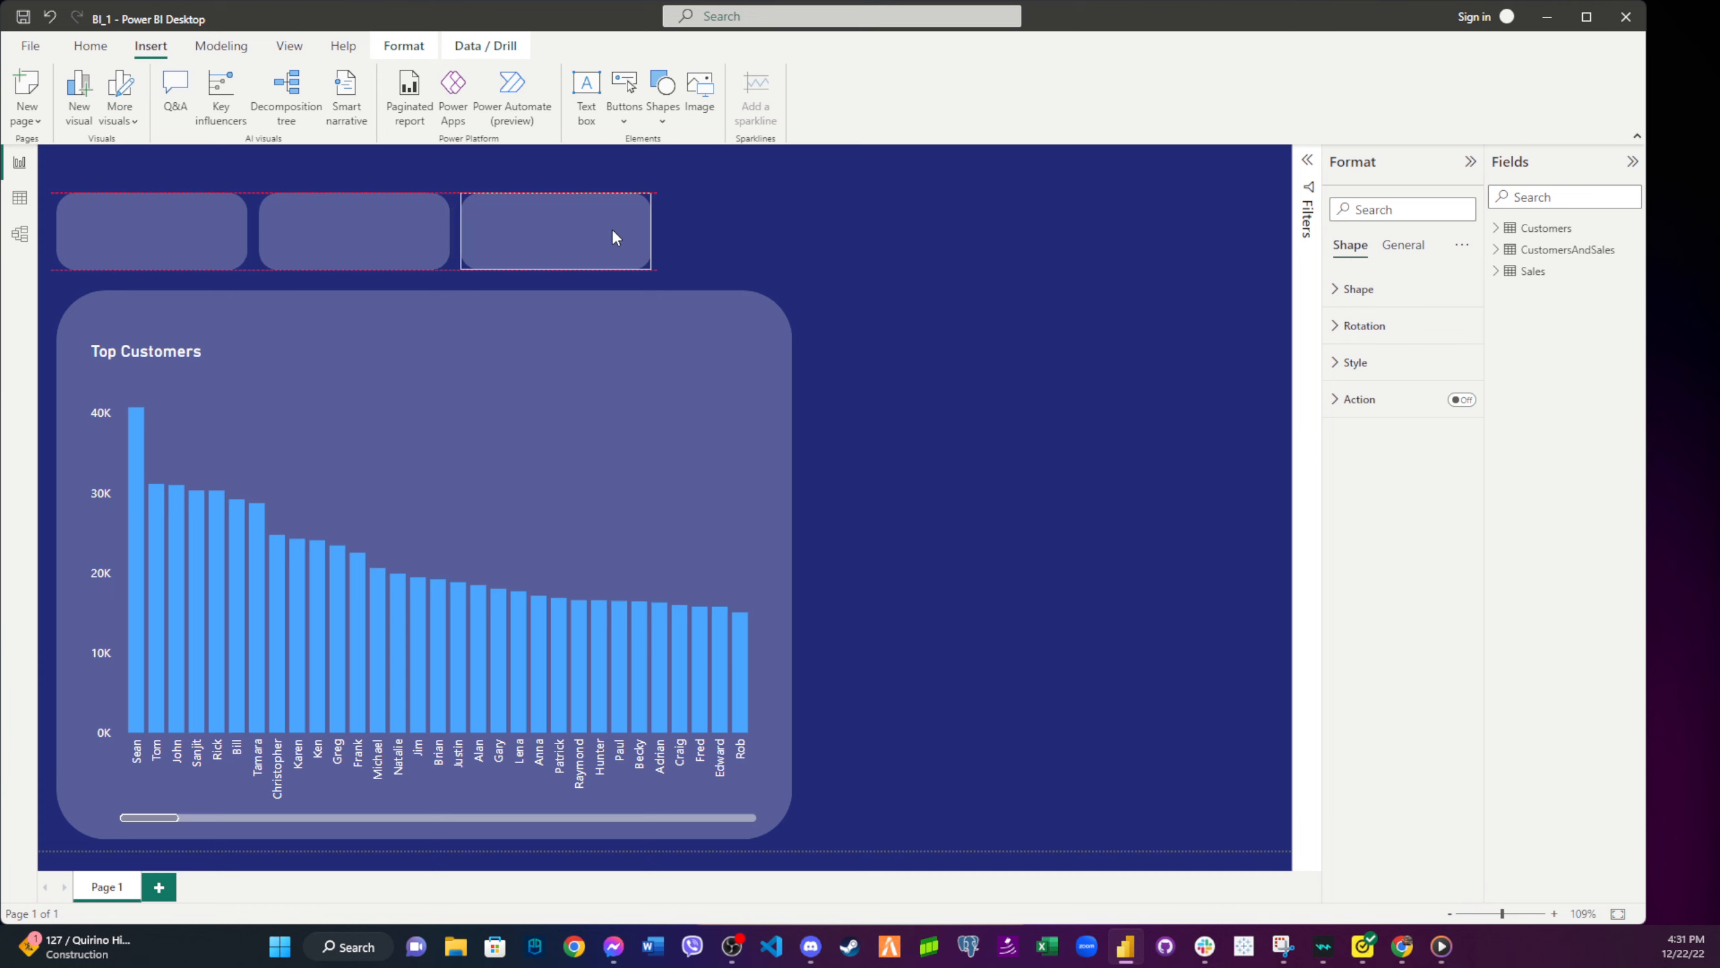
drag(613, 230, 613, 230)
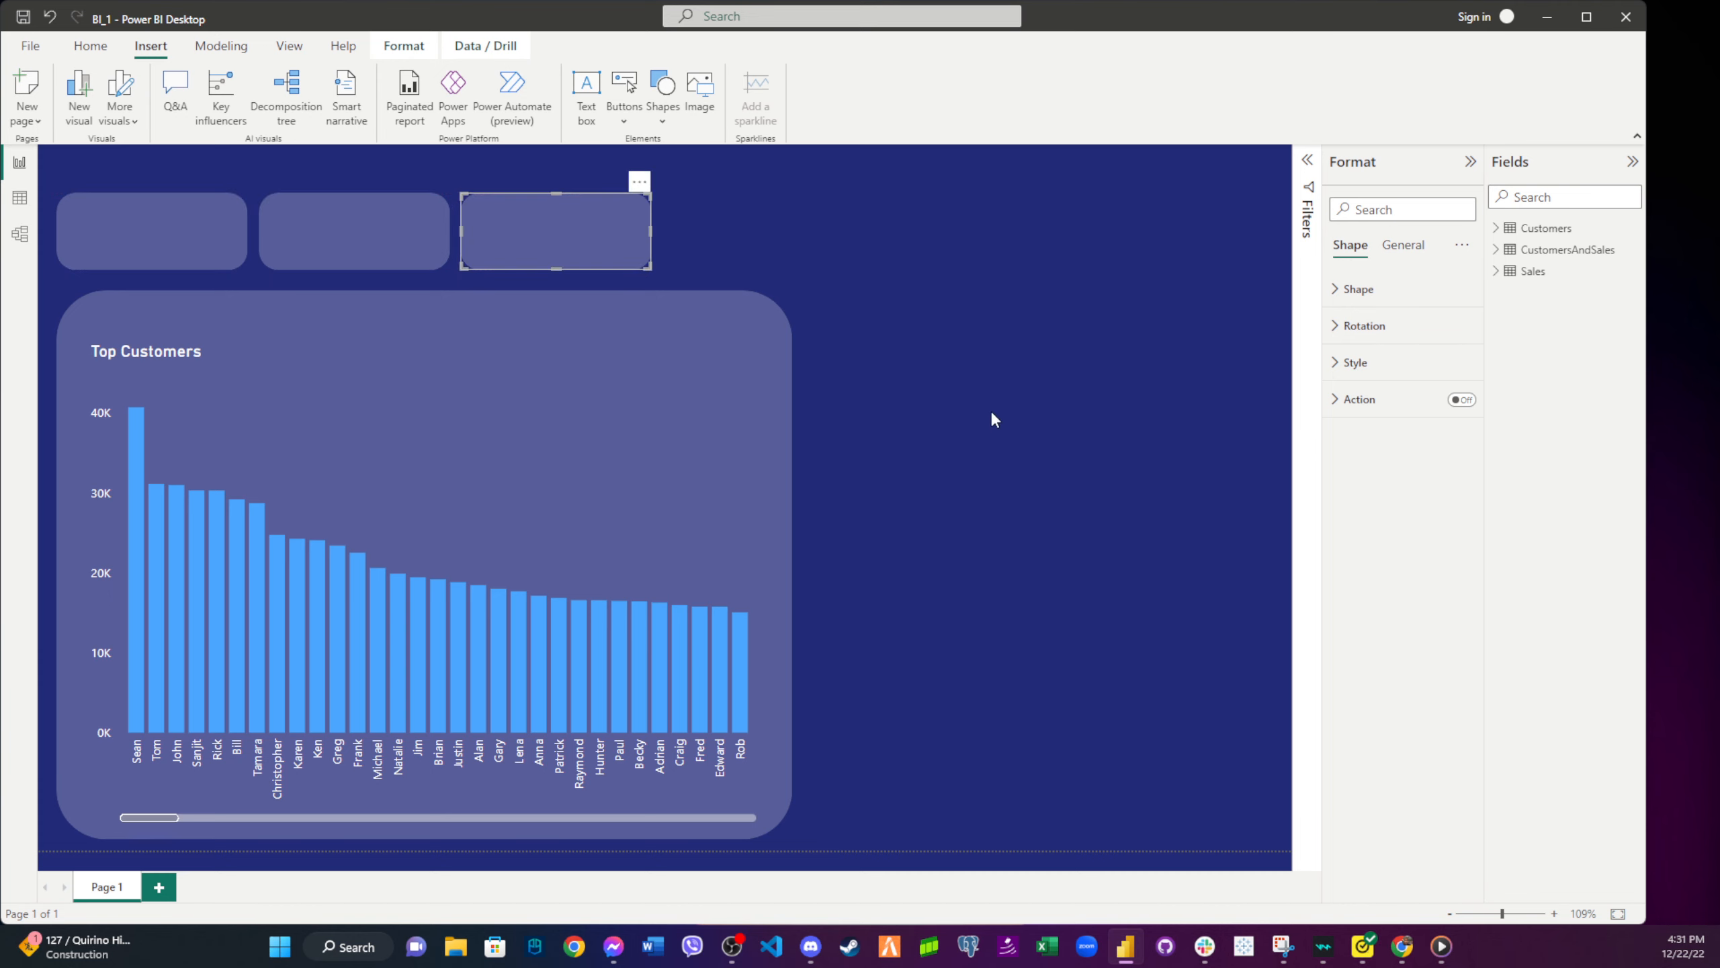
- Duplicate the large chart panel, shrink the copy to about half its size, and place it to the right of the Top Customers panel
click(661, 408)
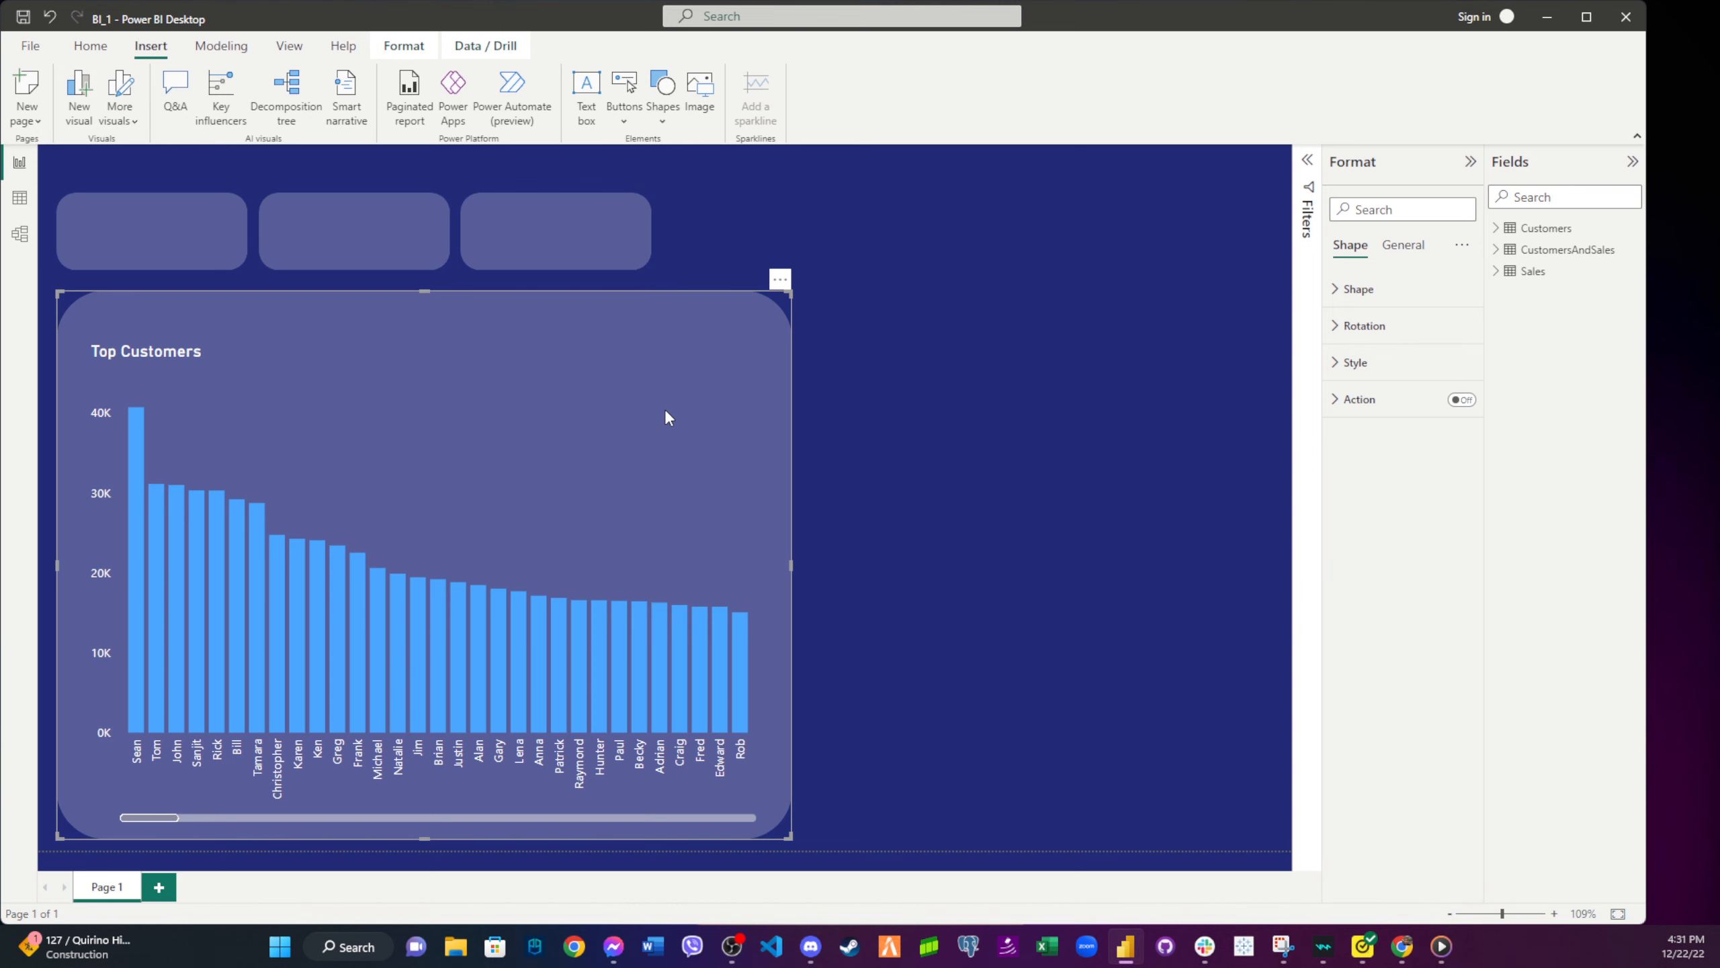
drag(524, 441, 938, 426)
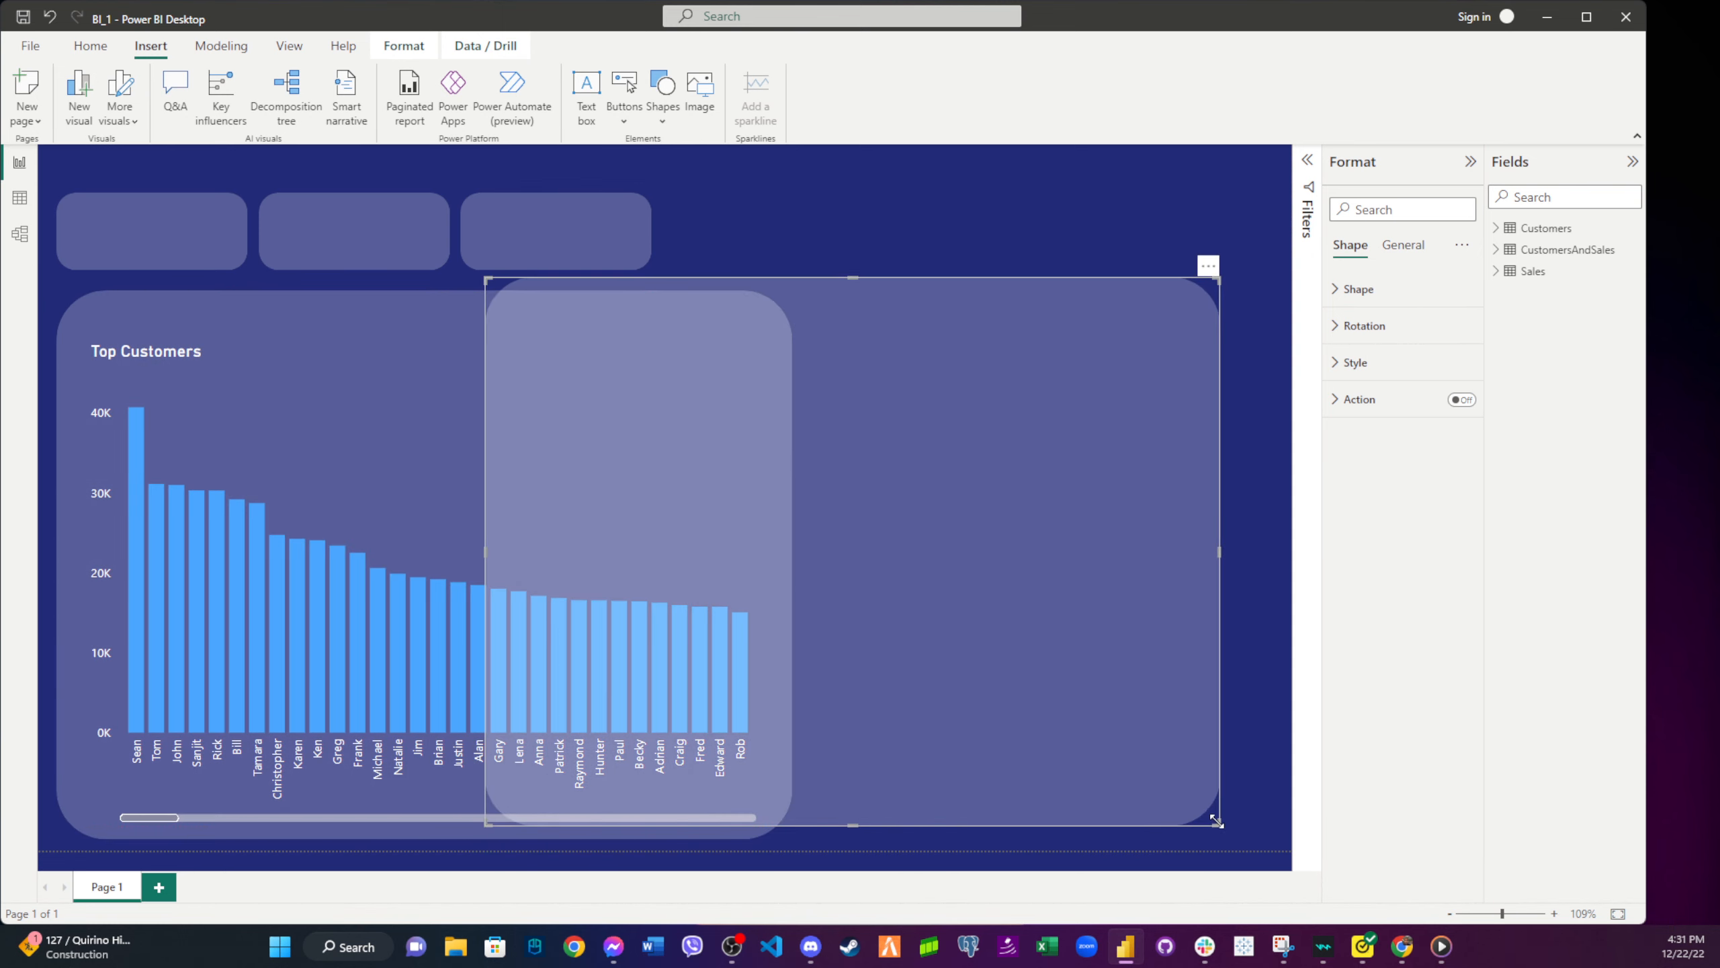
drag(1216, 821, 869, 549)
drag(672, 449, 988, 465)
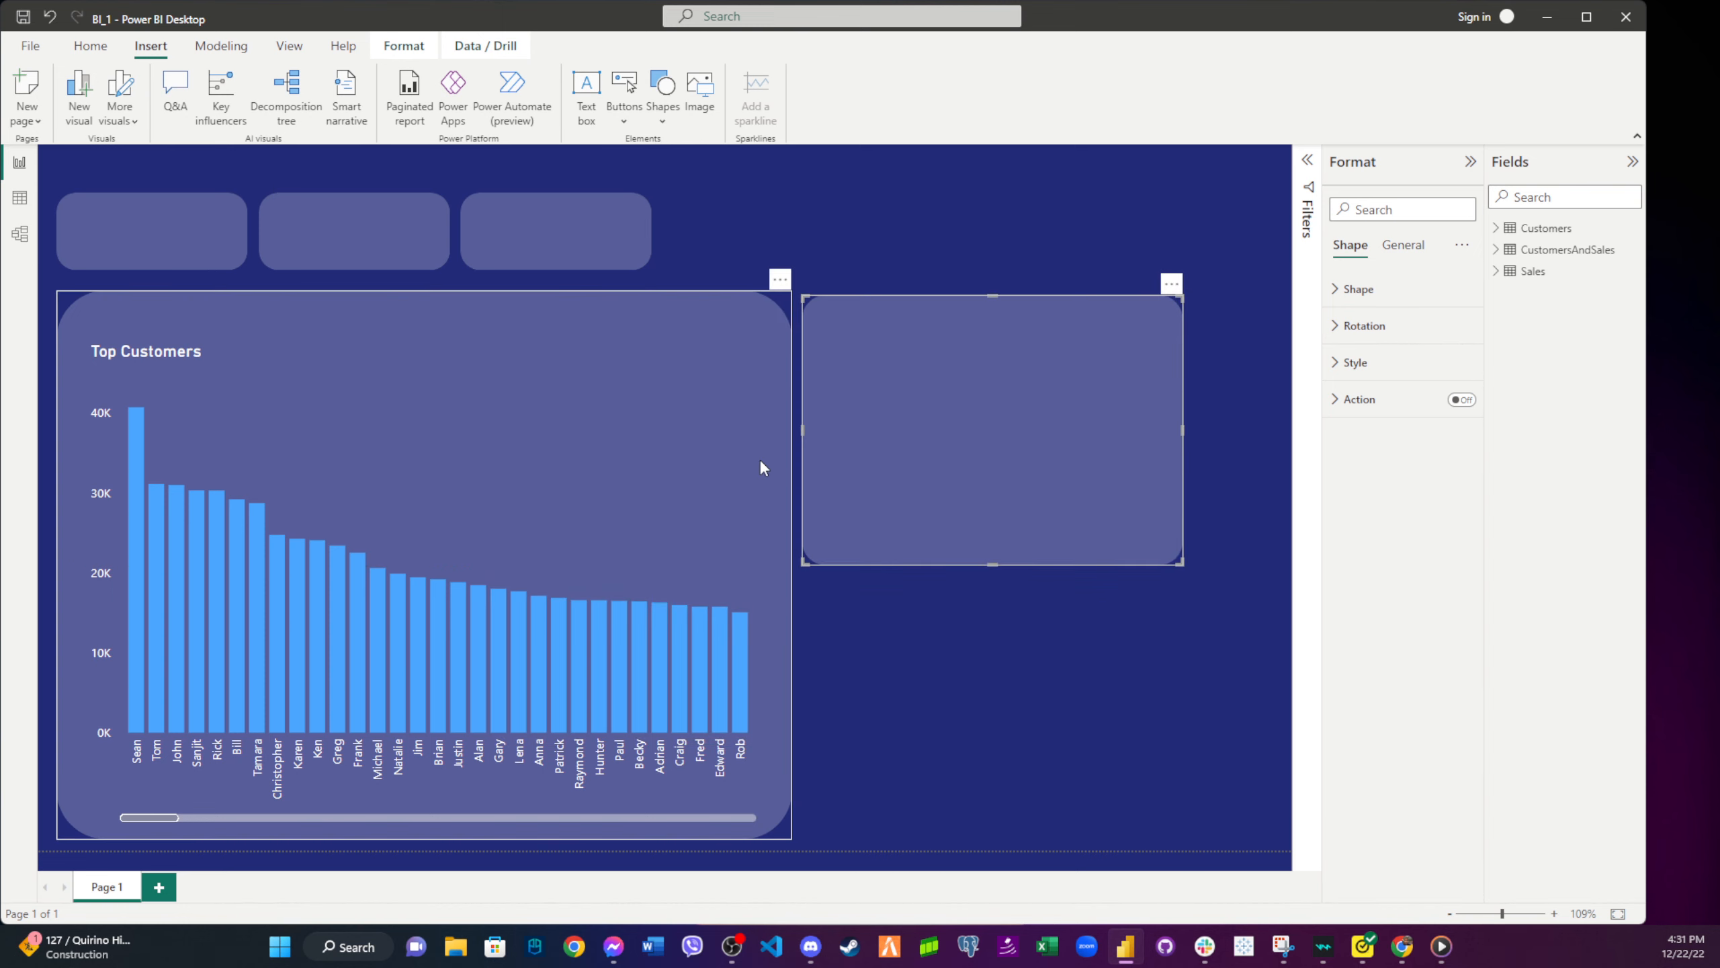
- Narrow the Top Customers panel to about the width of the three small rectangles, and narrow the chart to fit inside it
click(691, 457)
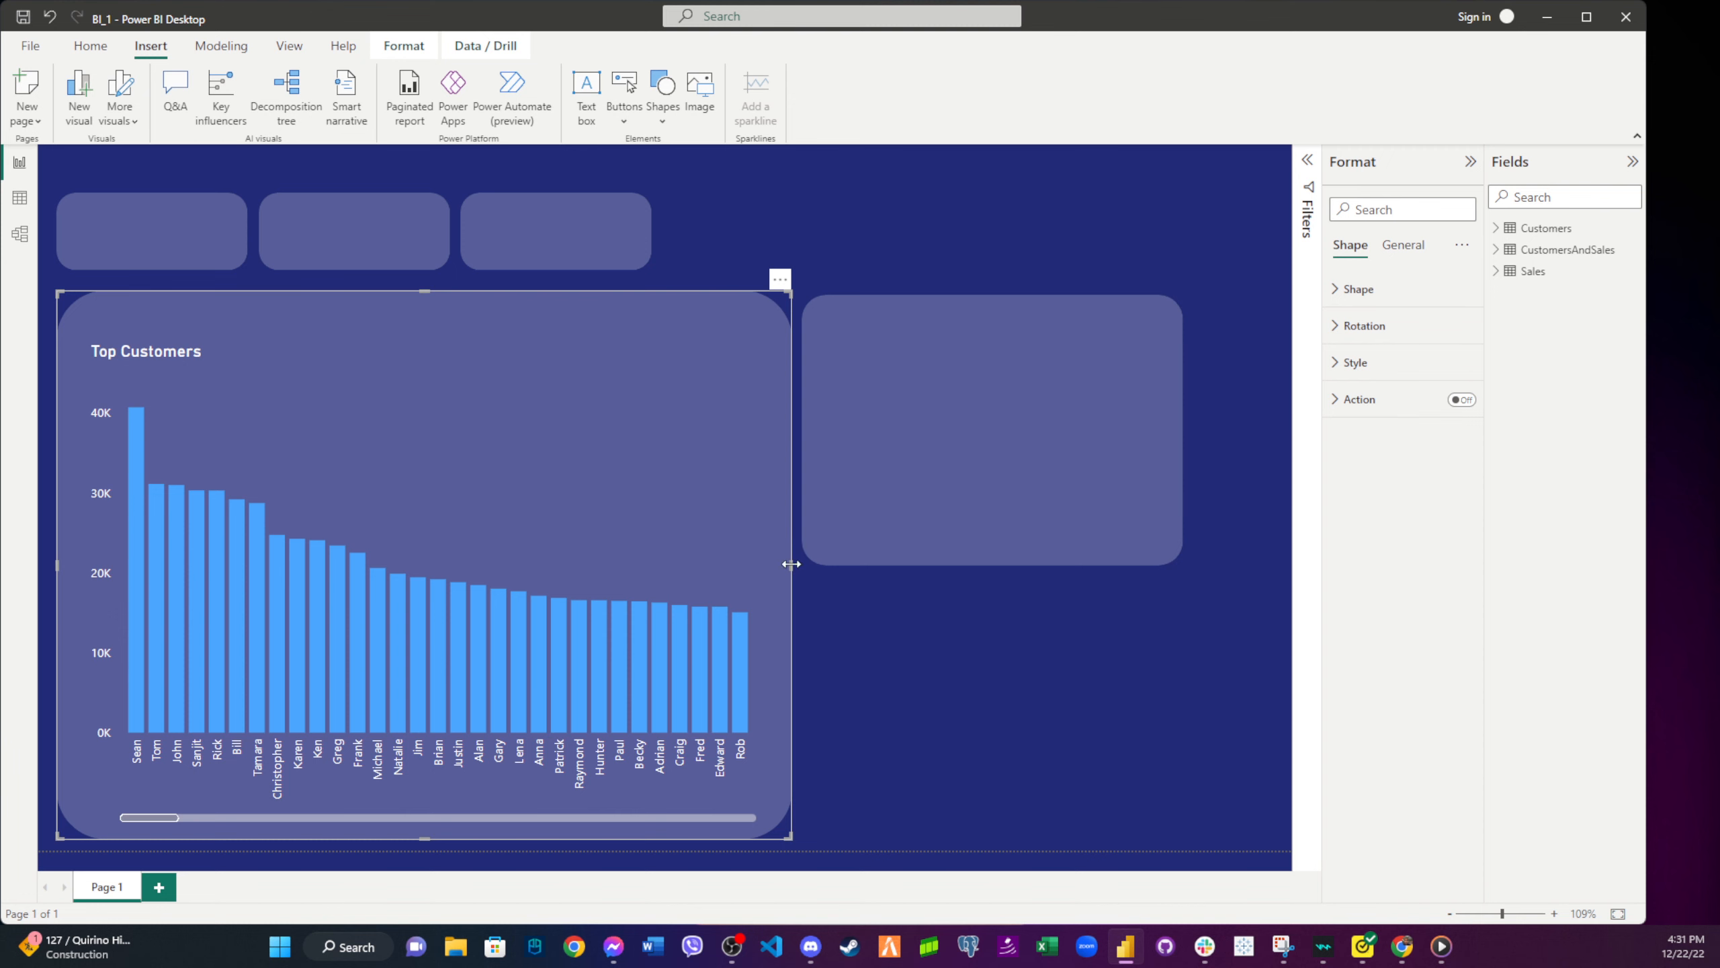
drag(791, 564, 664, 555)
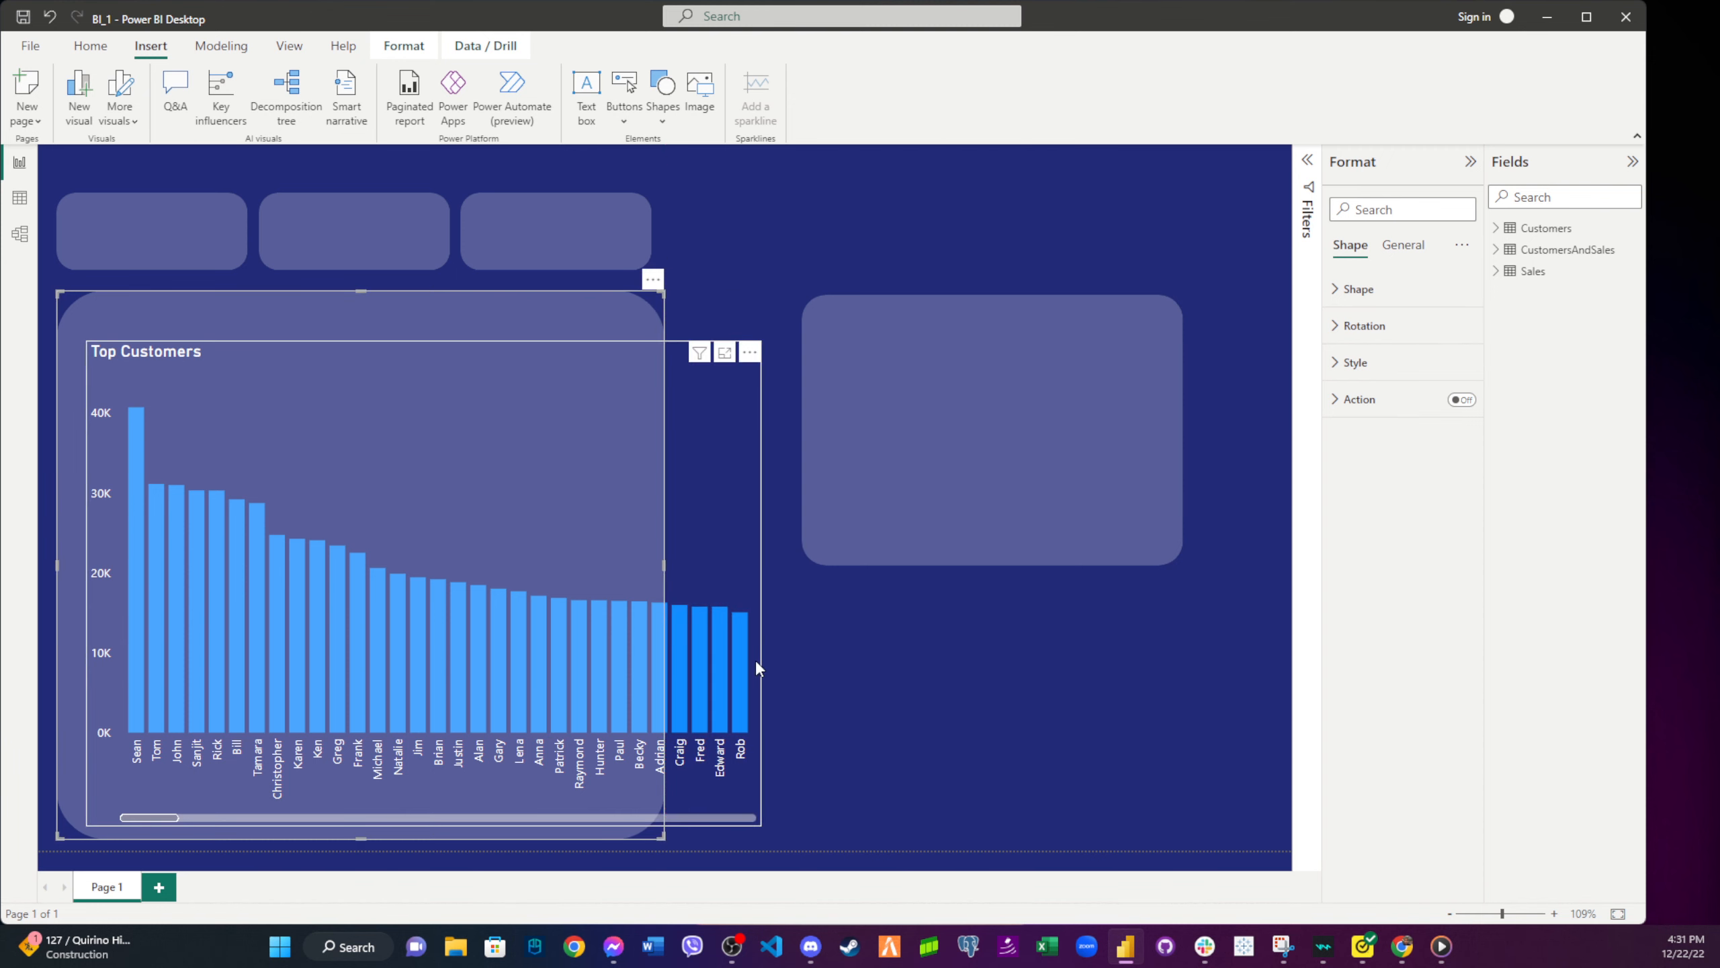
click(754, 660)
drag(758, 581, 639, 568)
- Move the smaller panel copy close to the narrowed Top Customers panel and reduce its width and height slightly
click(905, 482)
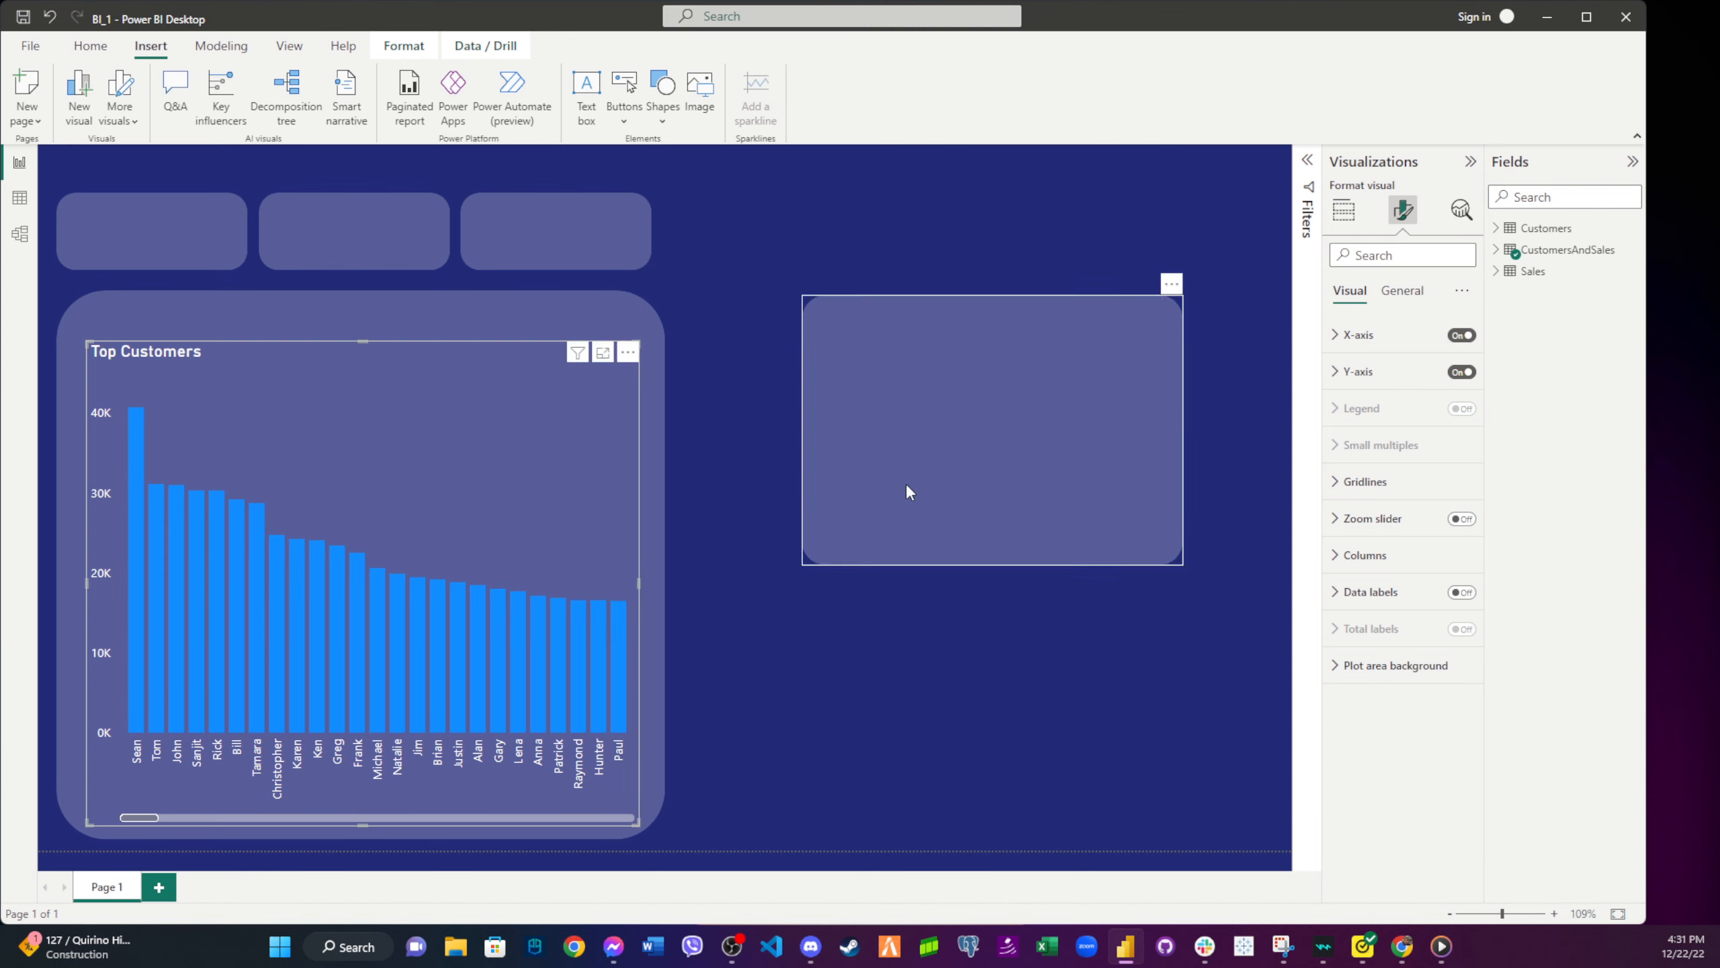
drag(1074, 466, 948, 468)
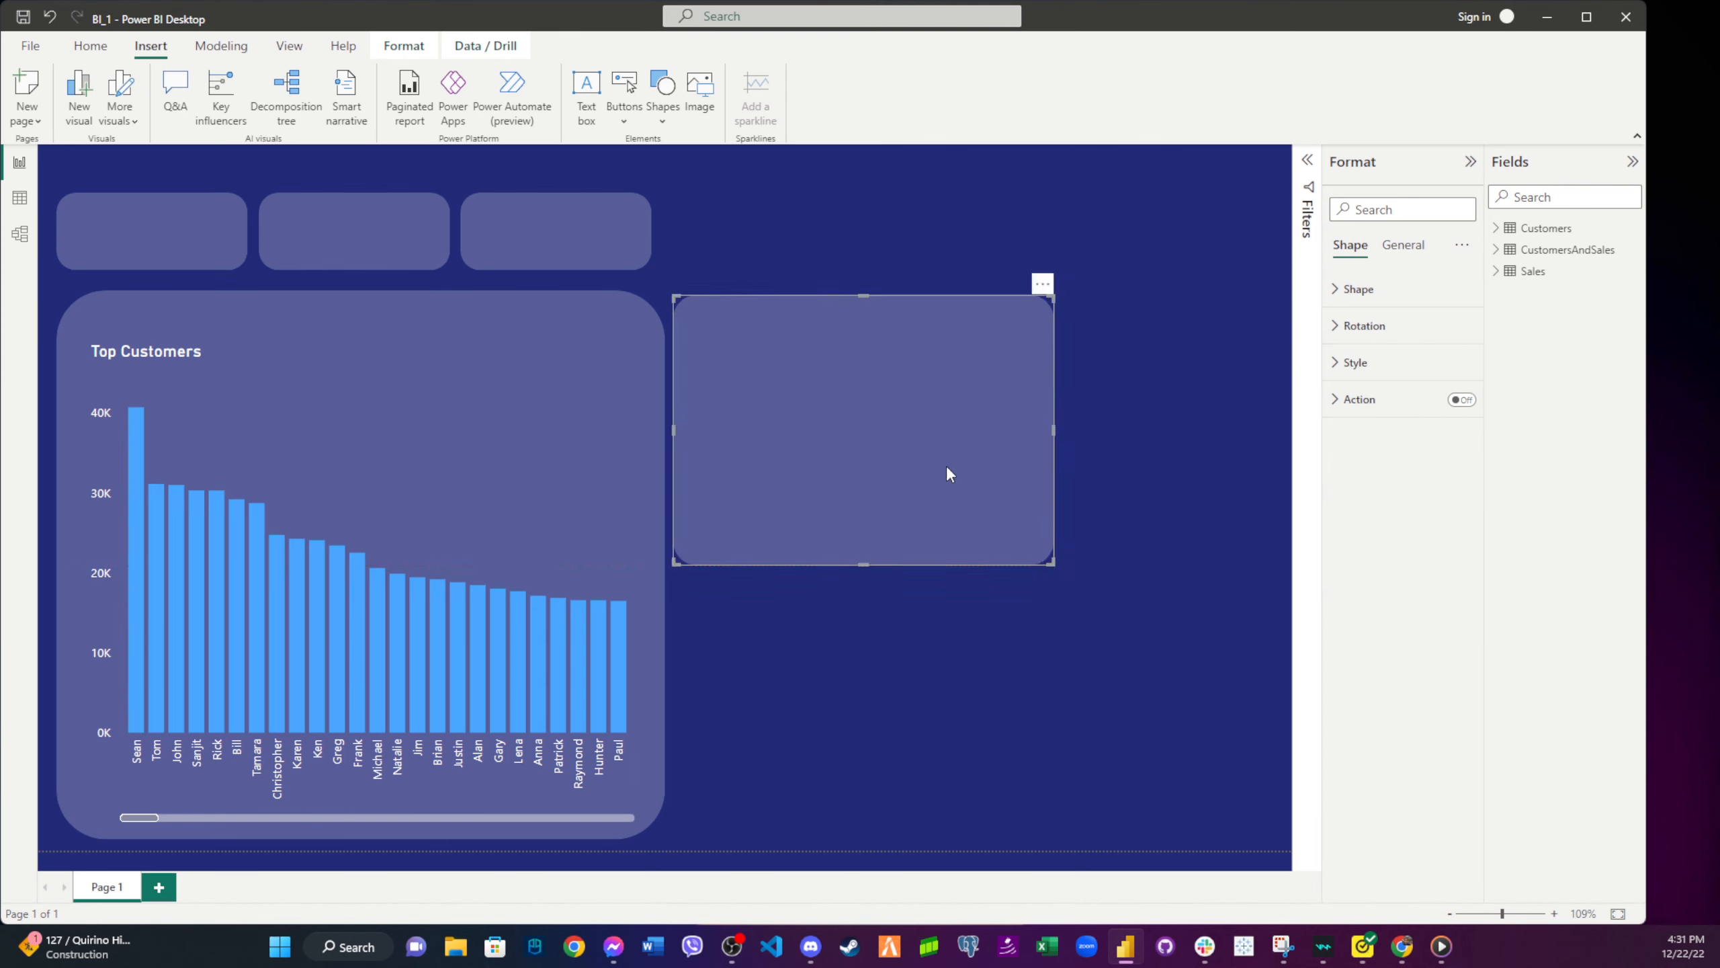
drag(1051, 563, 1003, 553)
drag(998, 536, 999, 535)
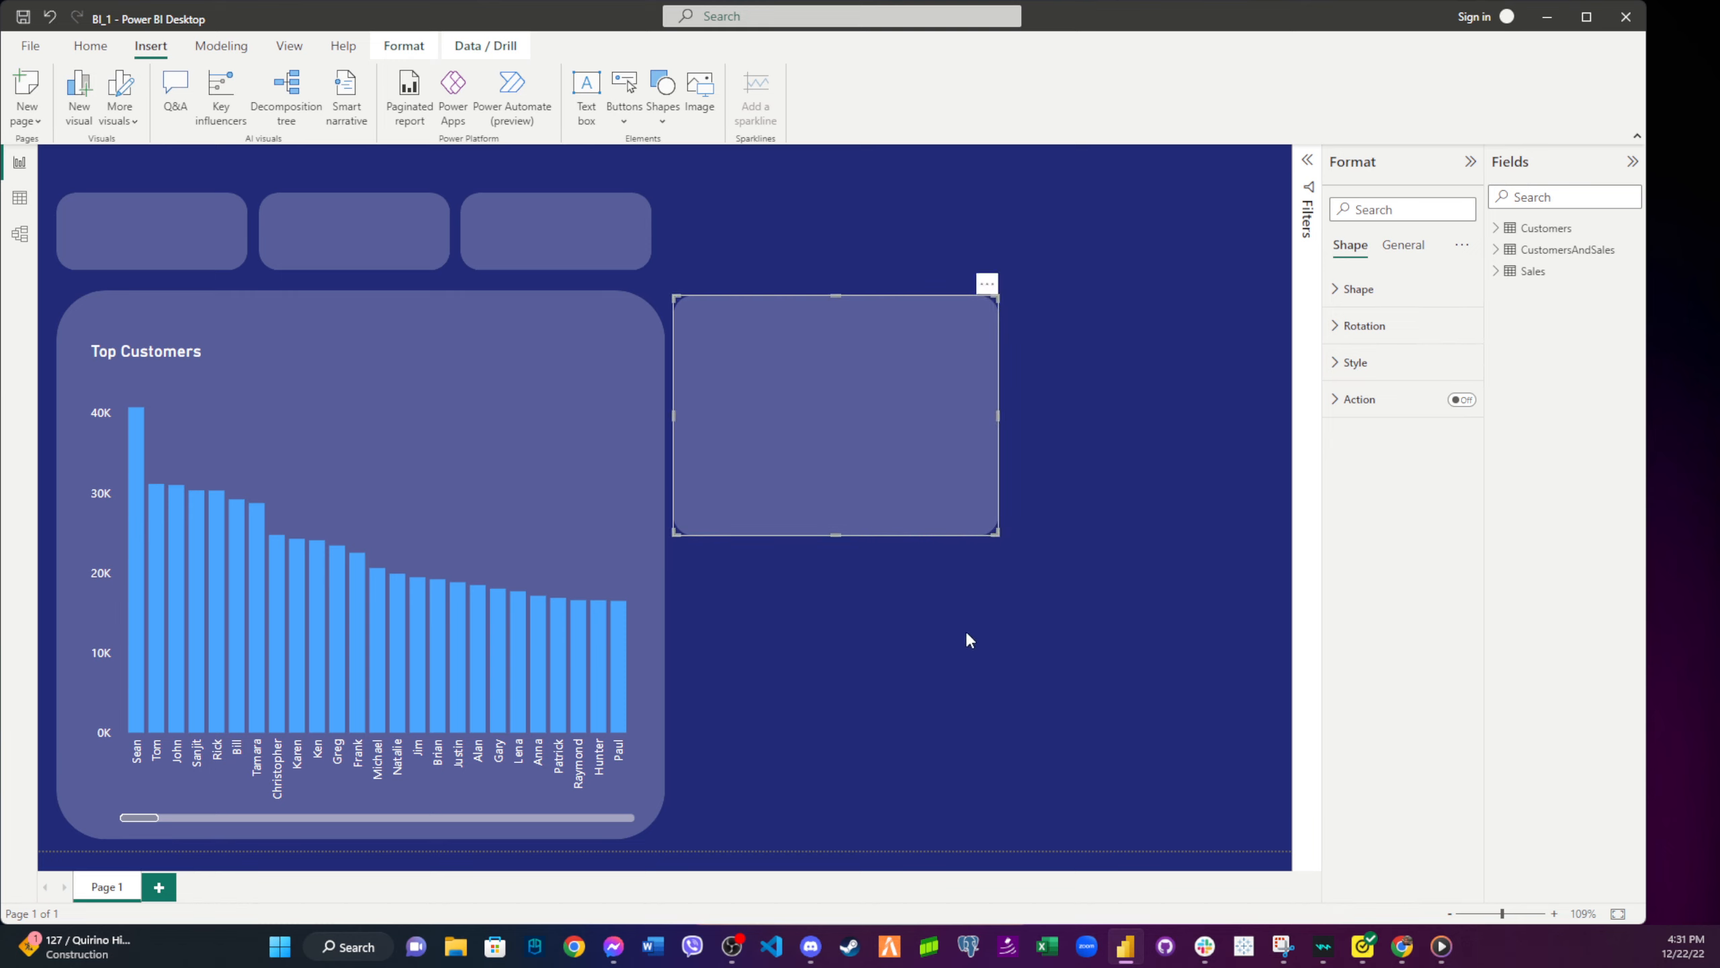
- Place a copy of the smaller panel directly below it and extend the copy down to the chart panel's bottom edge
key(ctrl+v)
drag(938, 457, 923, 691)
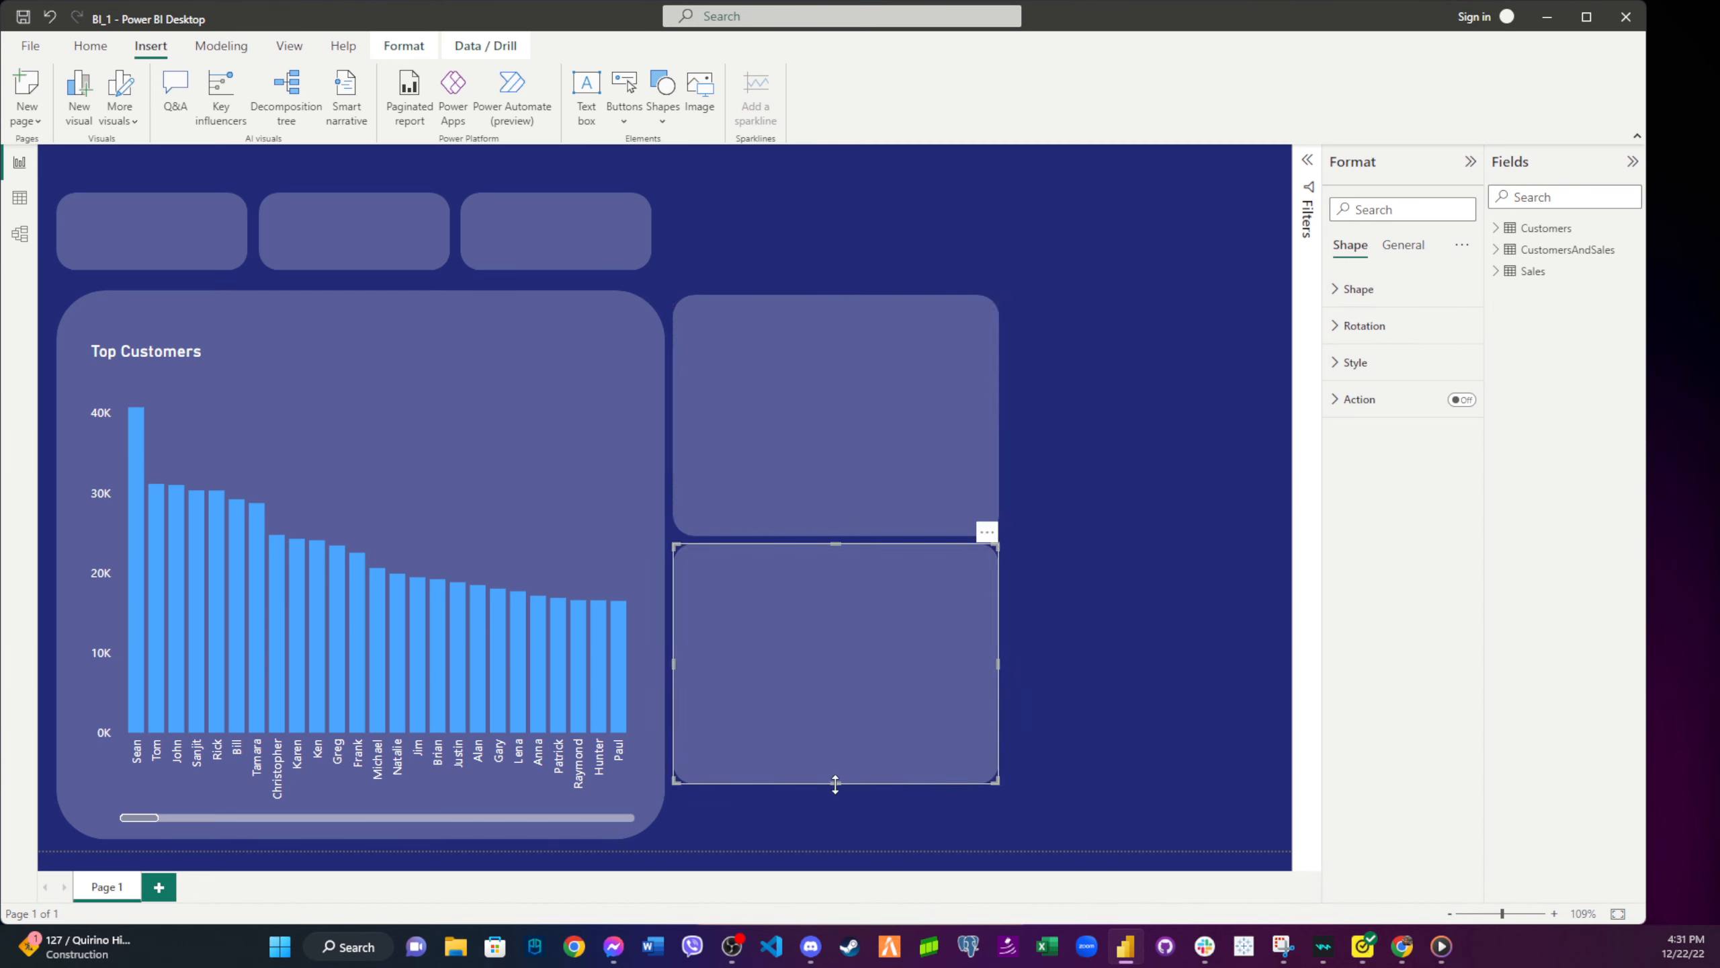
drag(839, 785, 841, 837)
click(1107, 635)
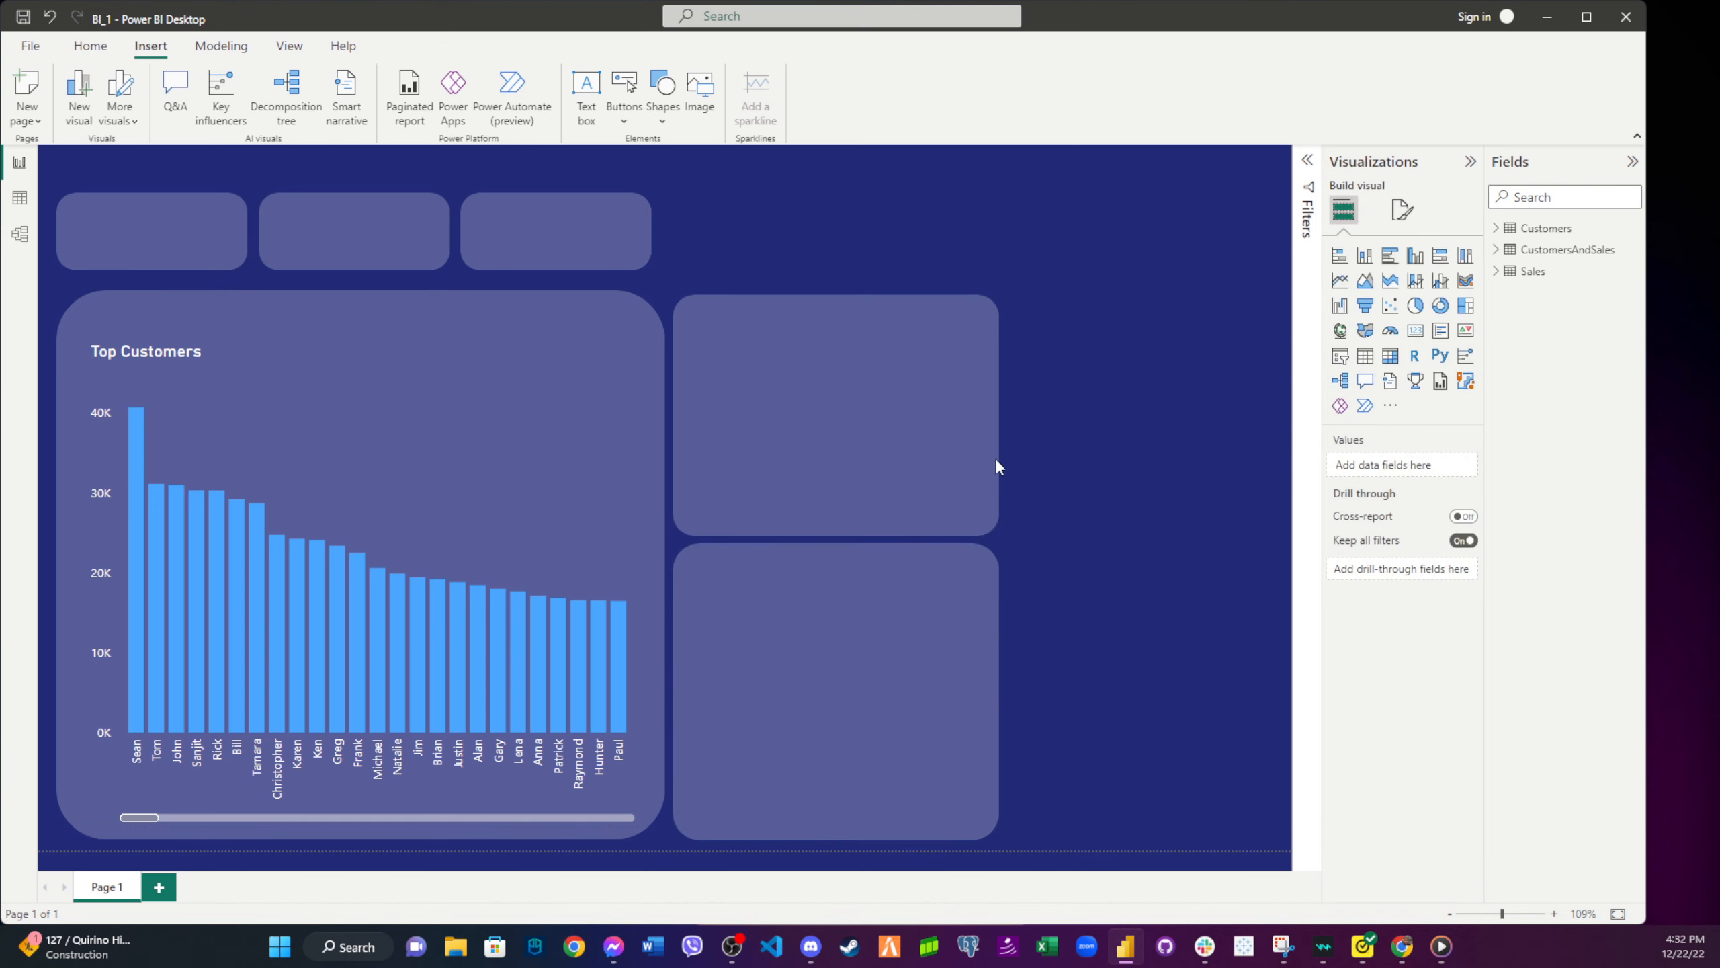
- Duplicate the upper middle panel and place the copy to its right, narrowed to fit within the page's right edge
click(910, 424)
key(ctrl+c)
key(ctrl+v)
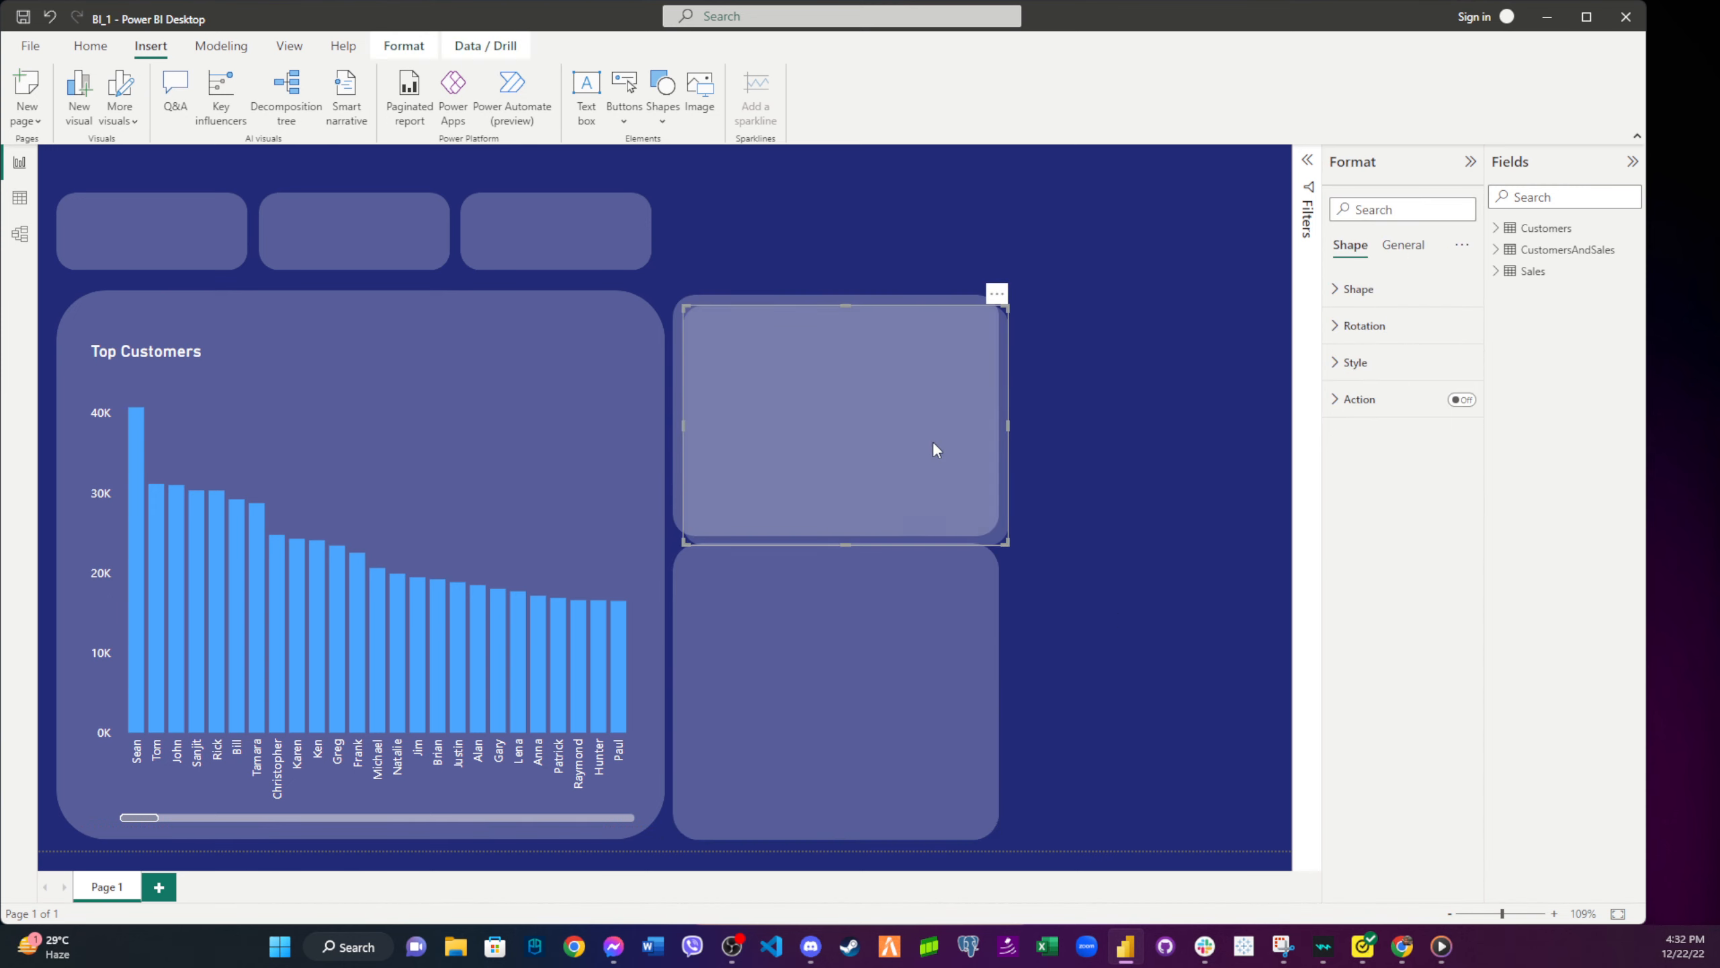
drag(933, 449, 1106, 422)
drag(1066, 422, 1155, 416)
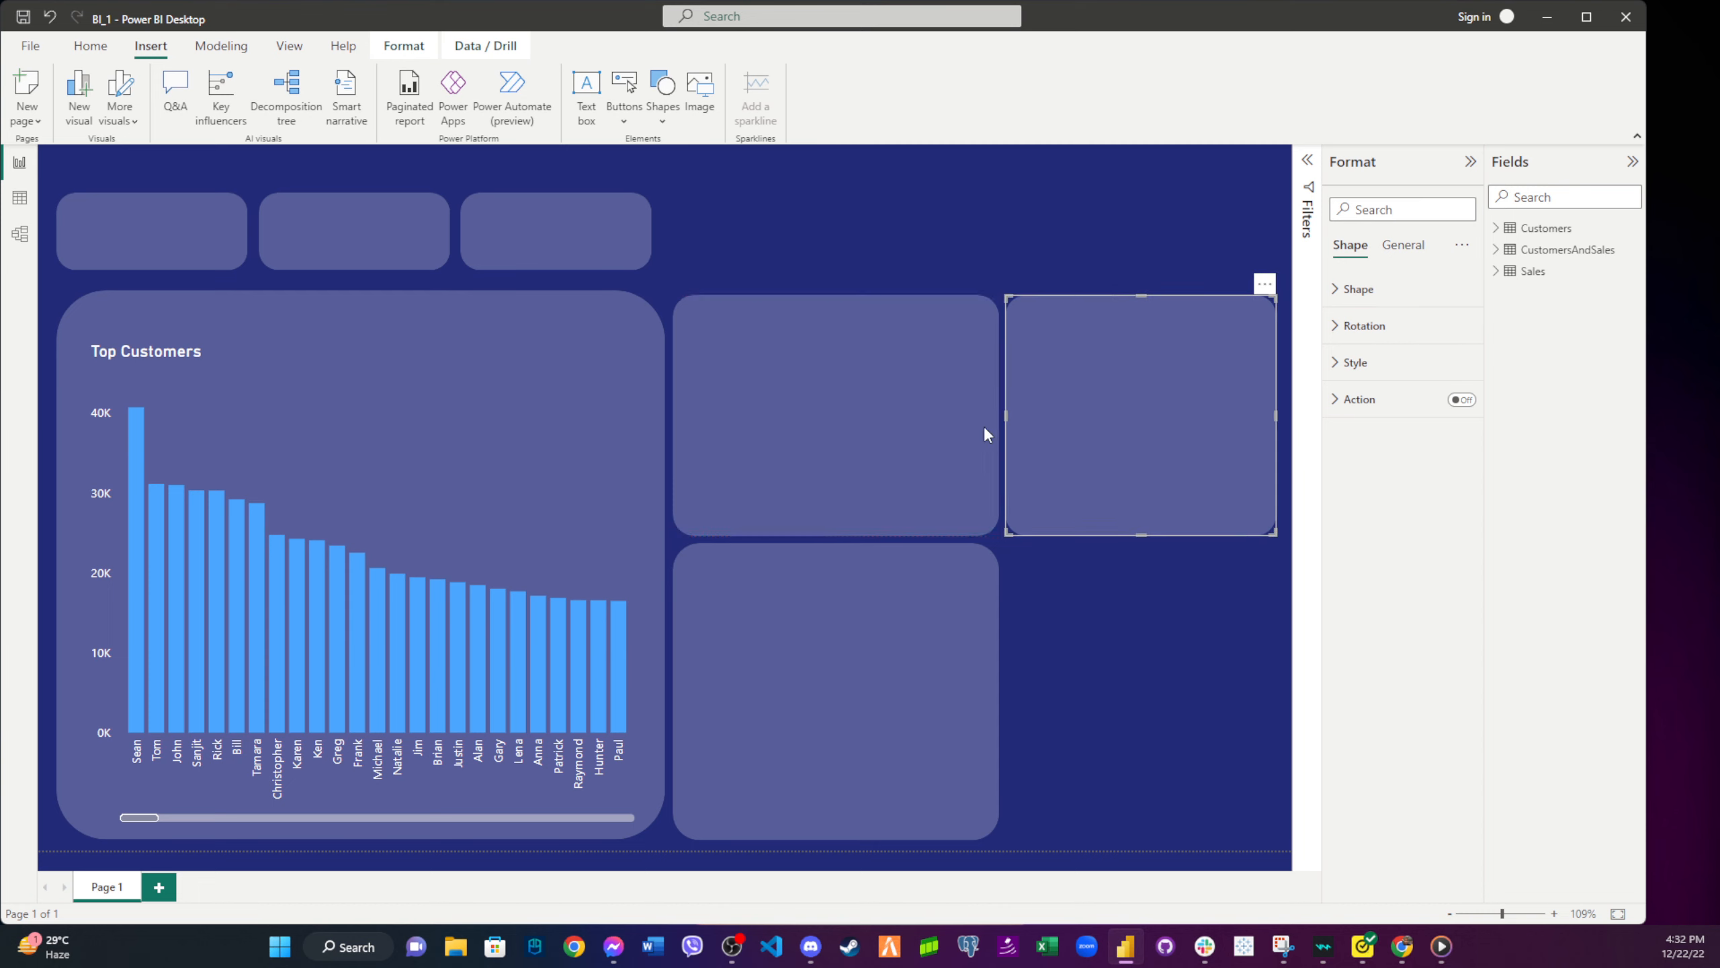
- Pull in the right edges of the upper and lower middle panels slightly to widen the gap beside the right-hand panel
click(955, 421)
drag(996, 410, 984, 410)
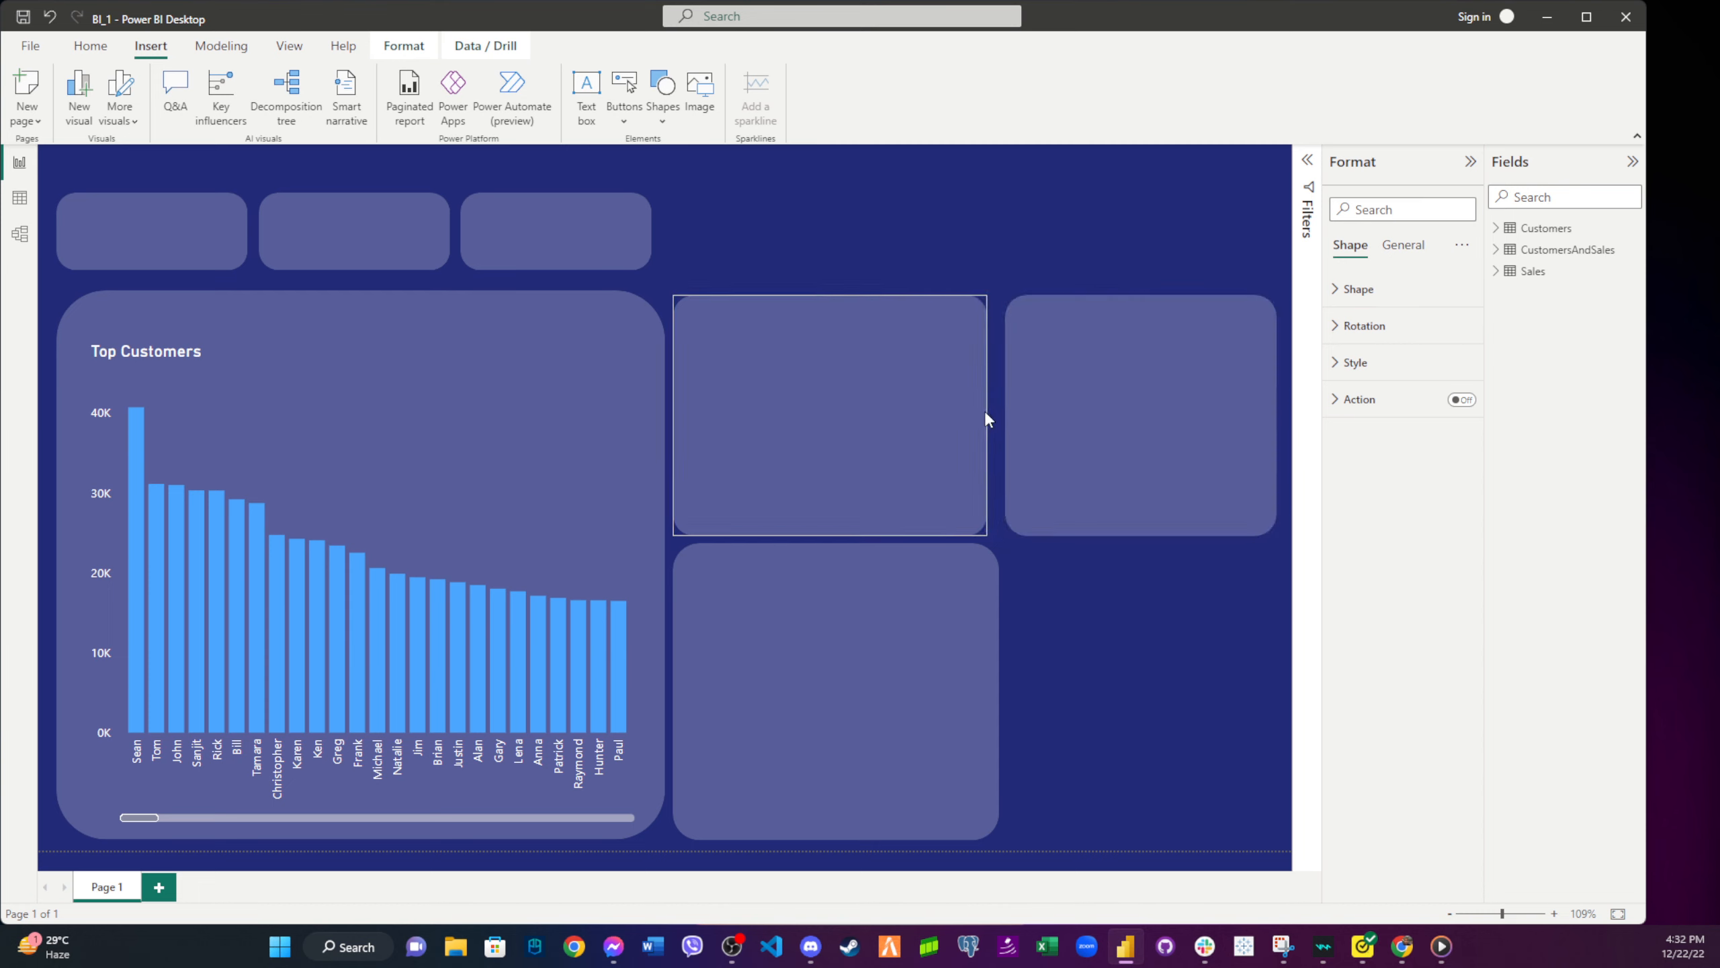
click(930, 596)
drag(999, 691, 984, 680)
- Add another panel copy below the upper right panel, matching its width and extending it to the bottom of the other panels
click(1159, 439)
click(1156, 439)
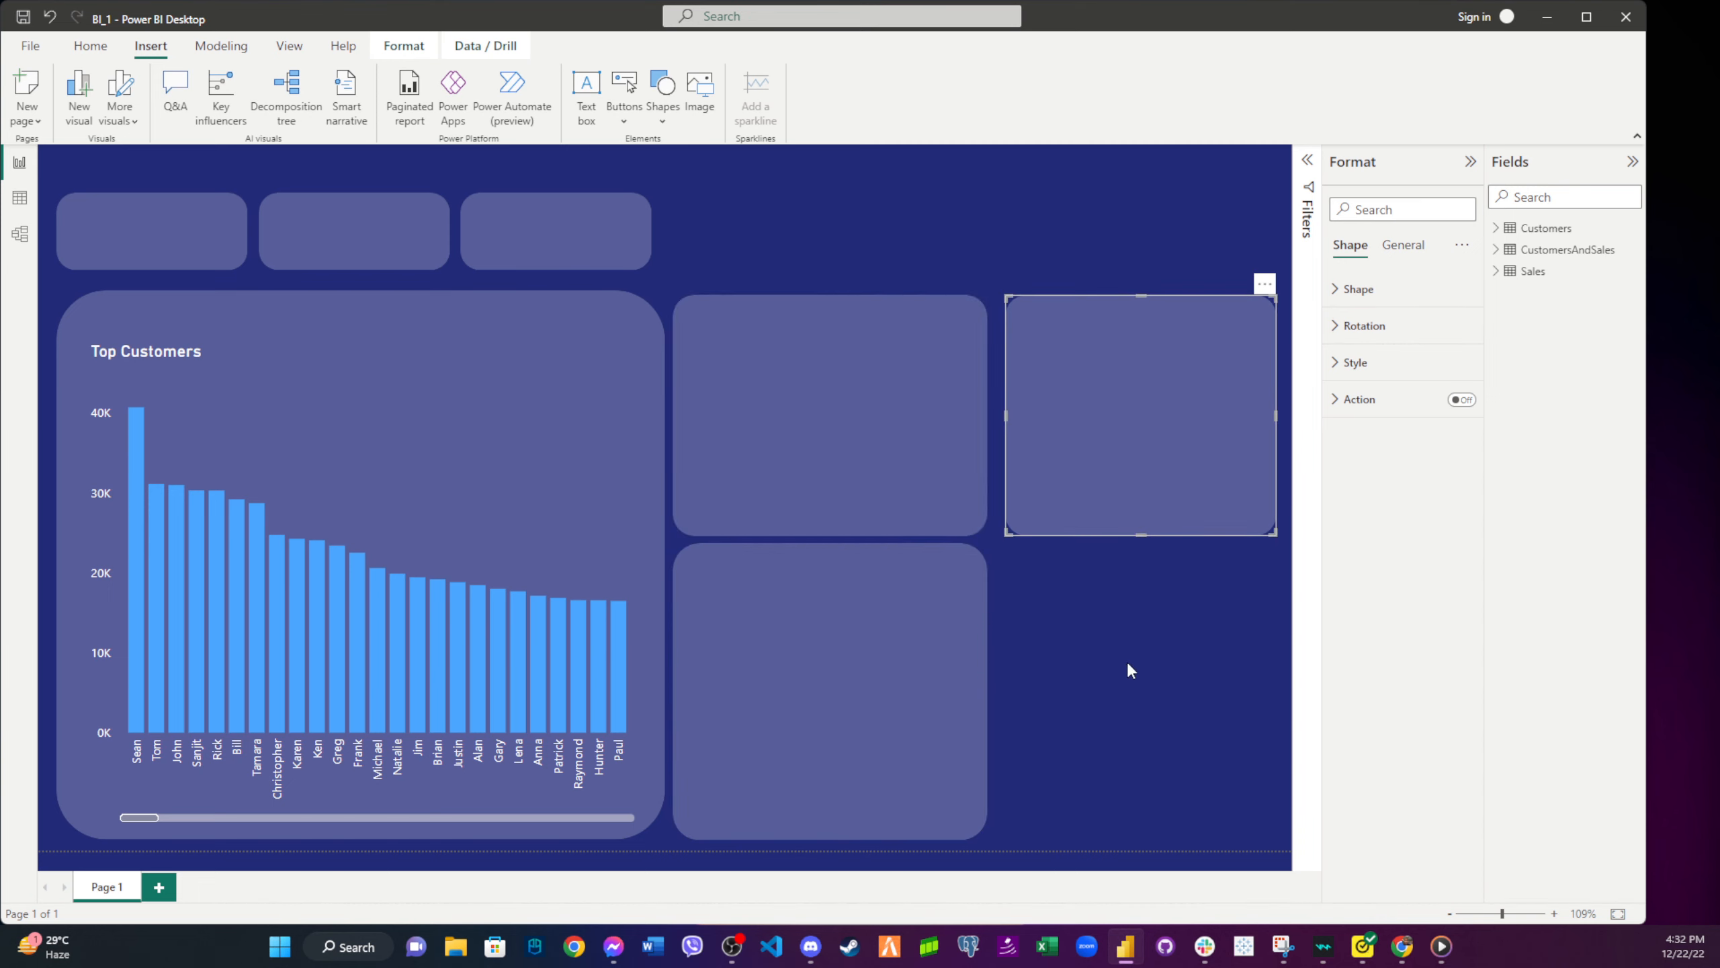
key(ctrl+v)
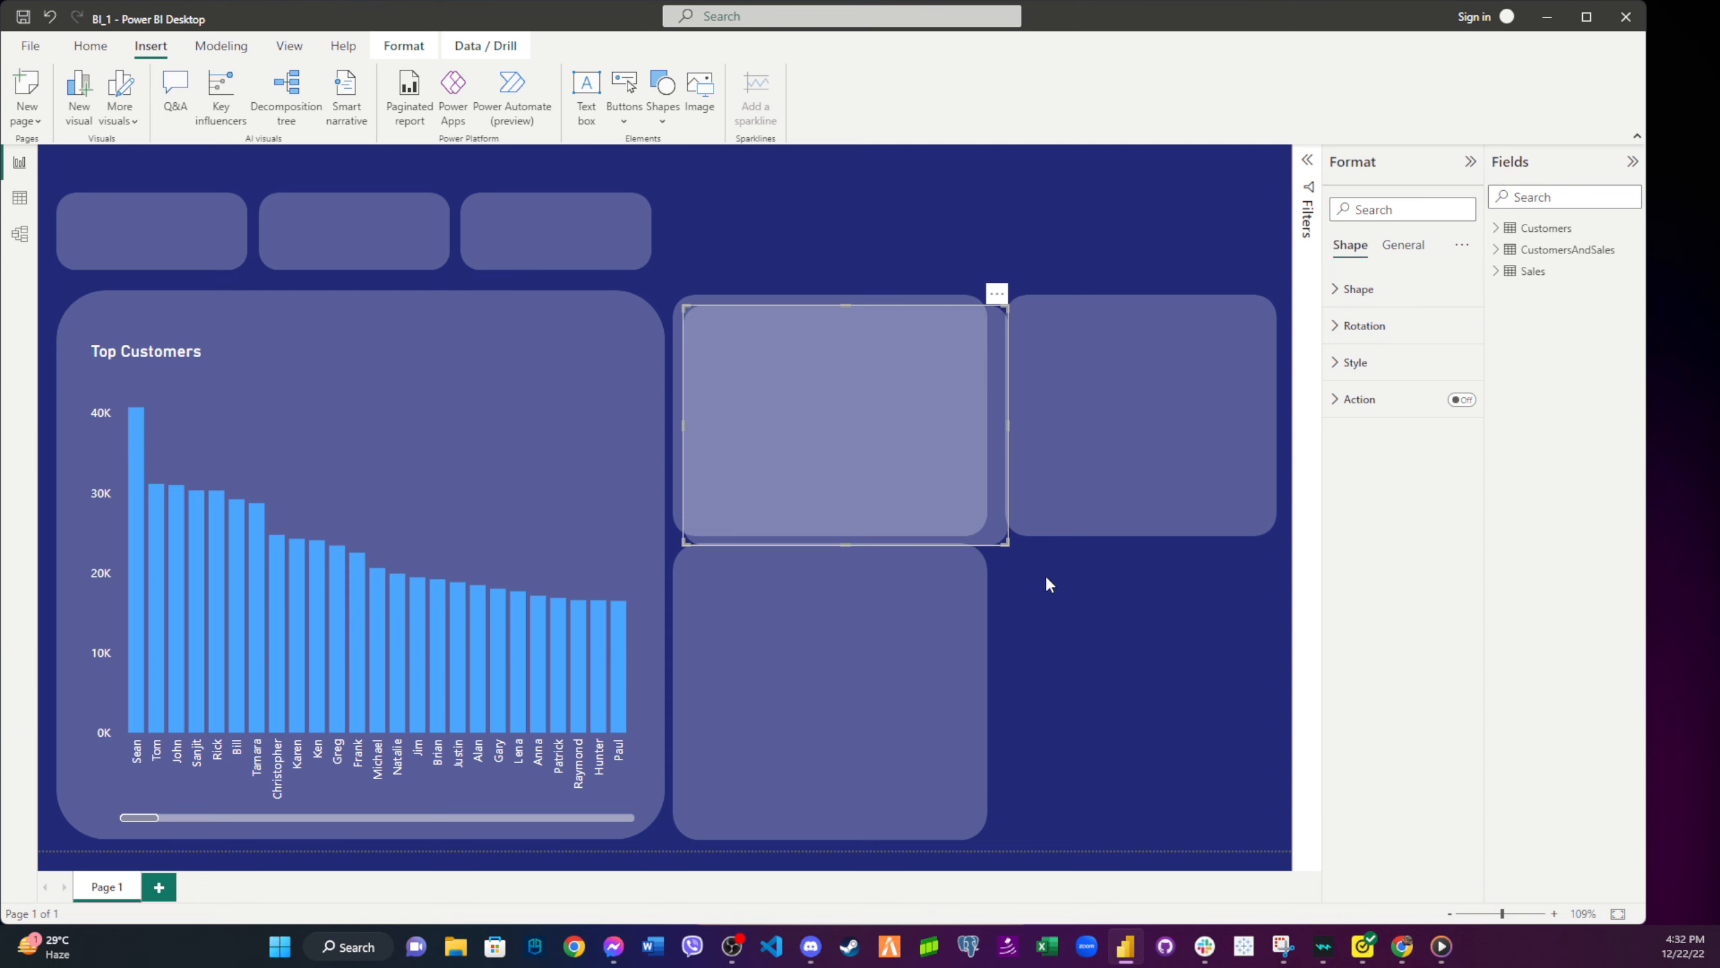
drag(879, 449, 1036, 694)
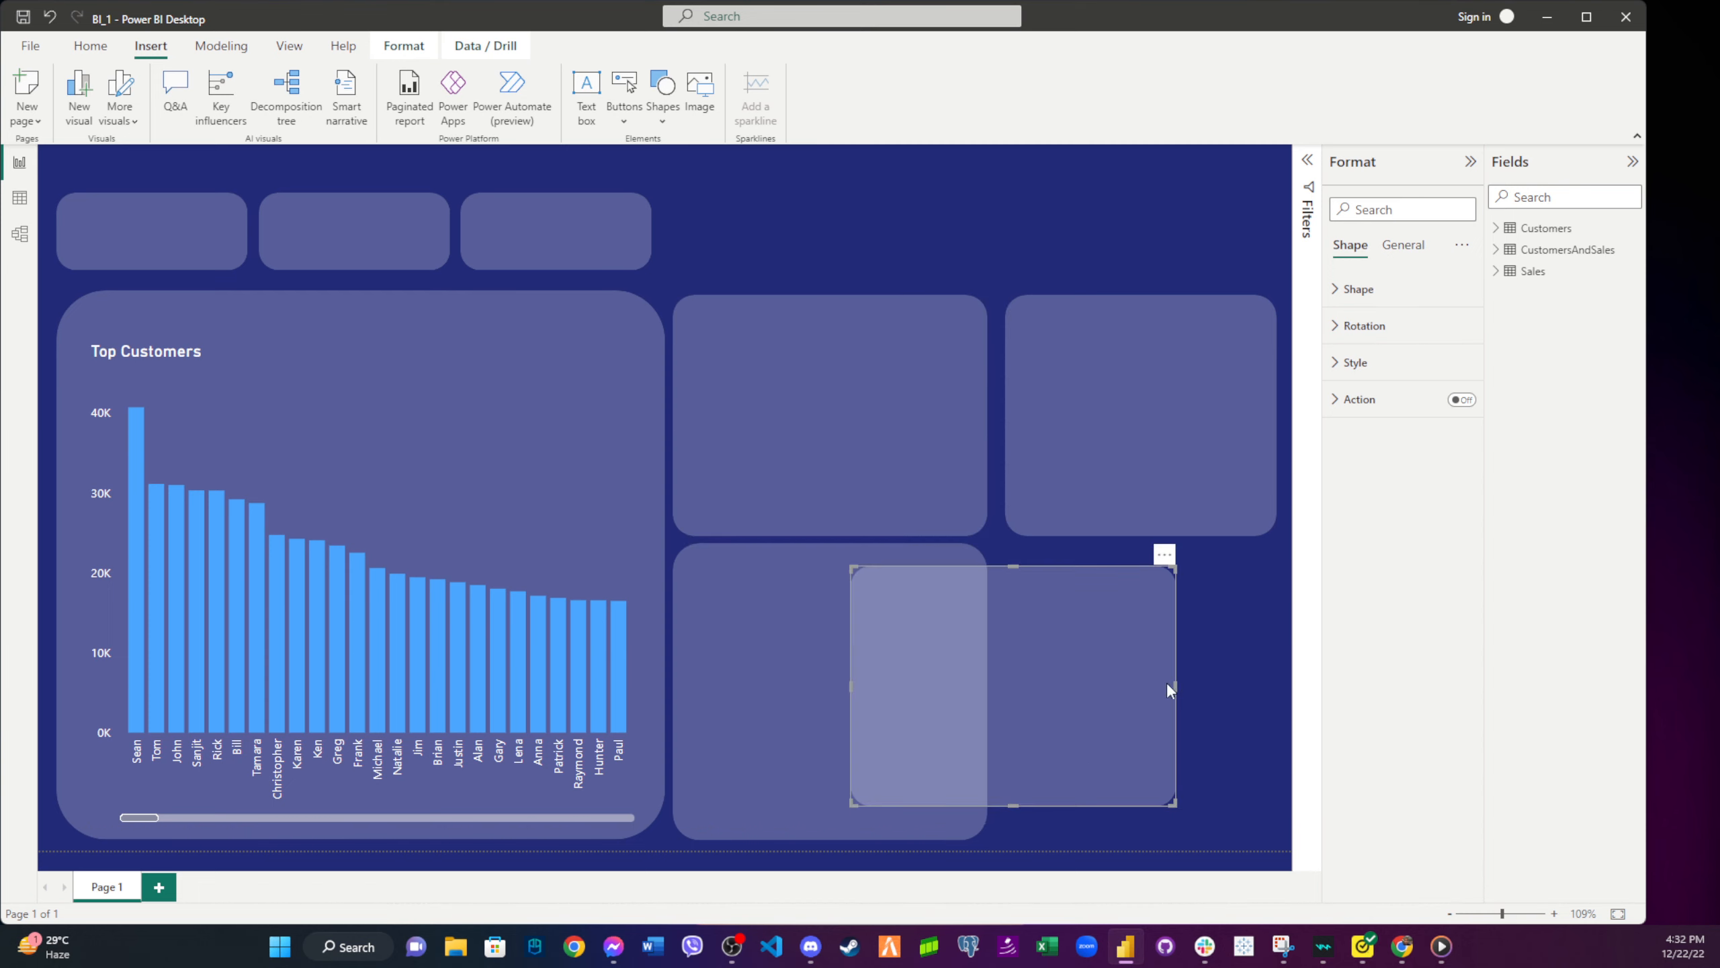
drag(851, 686, 1149, 644)
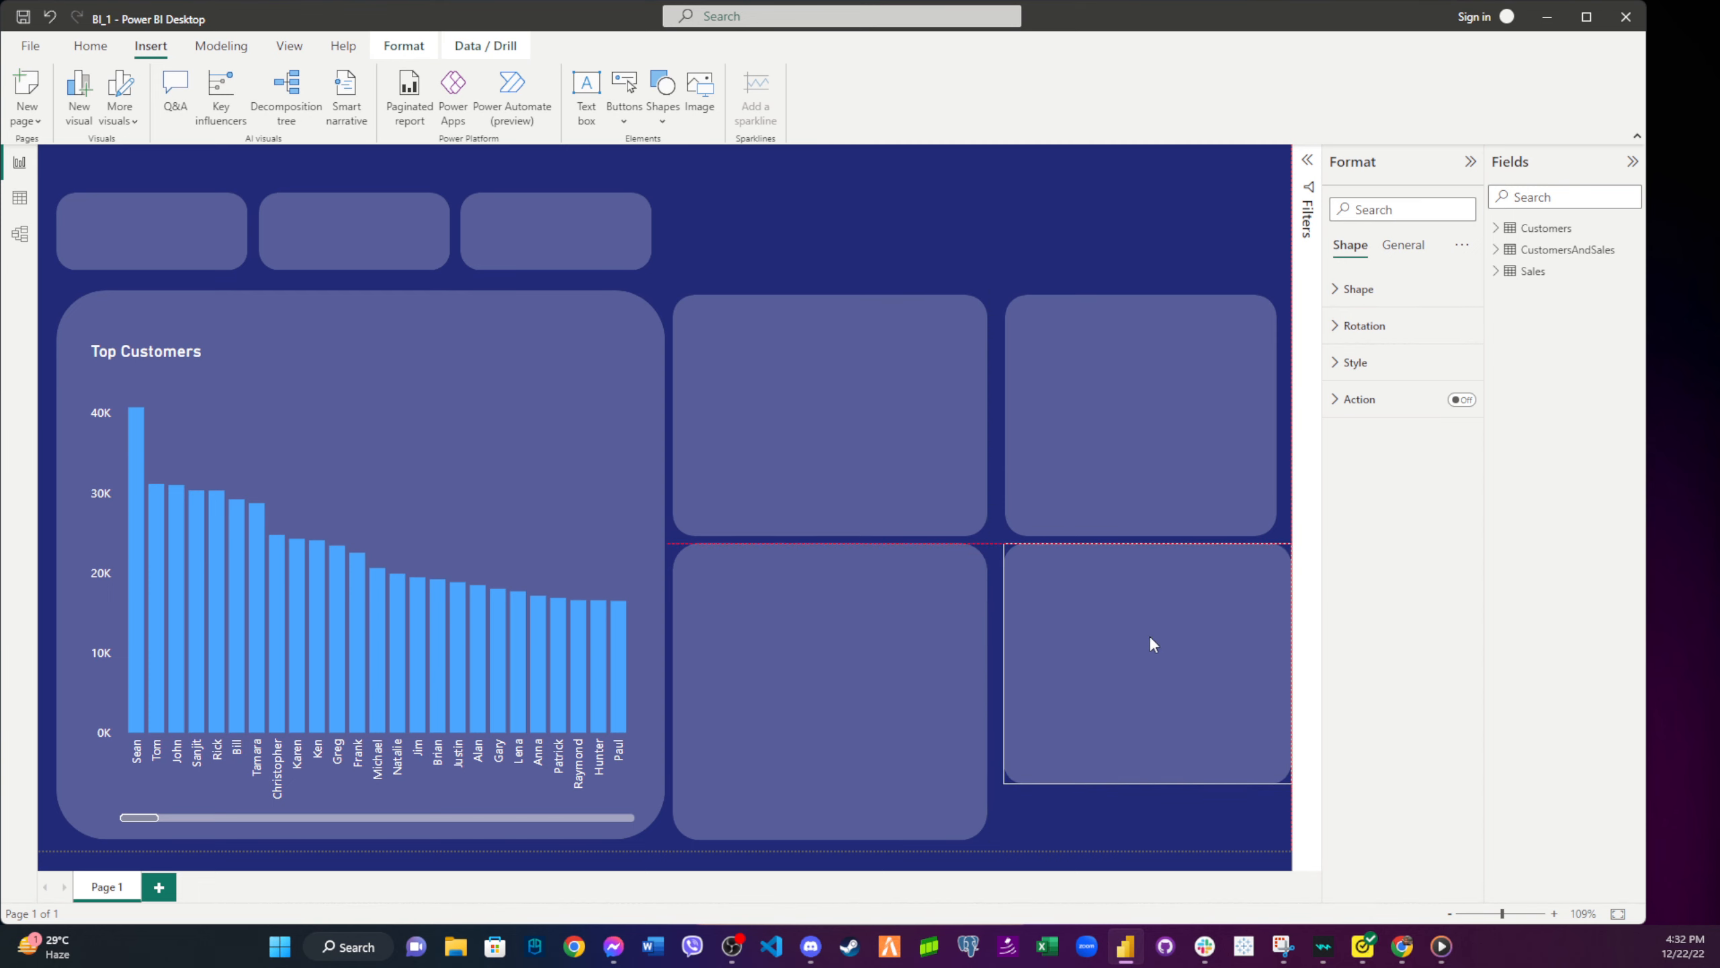
drag(1155, 785, 1149, 837)
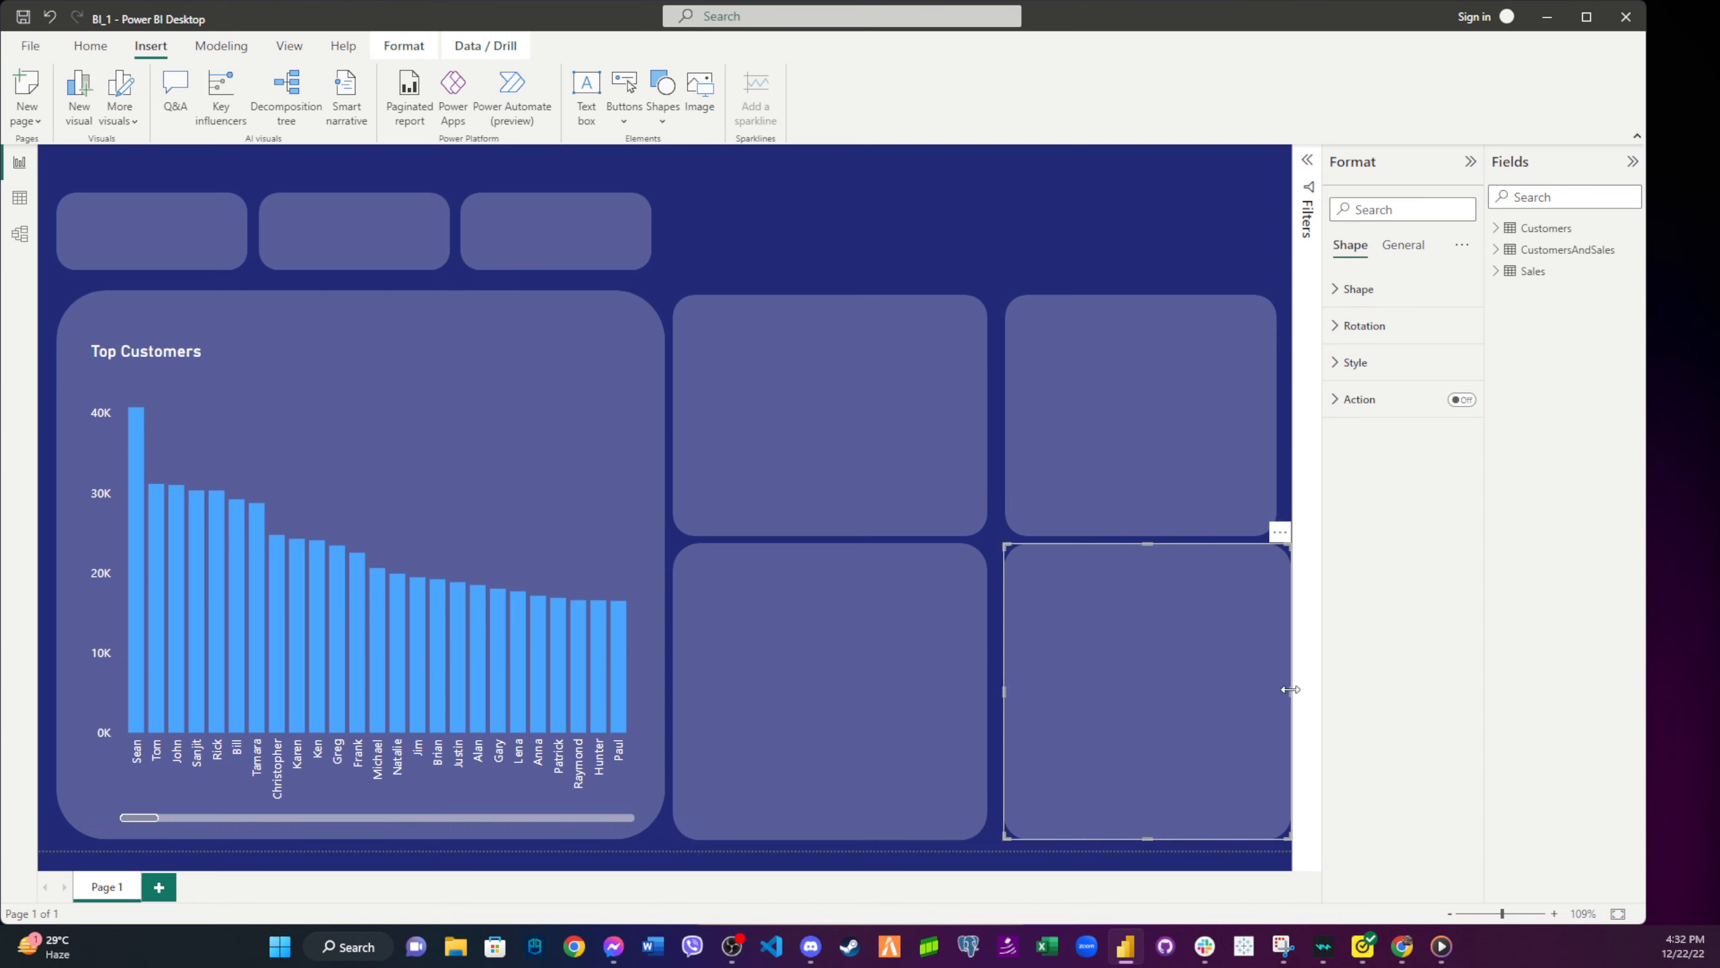
drag(1291, 689, 1274, 681)
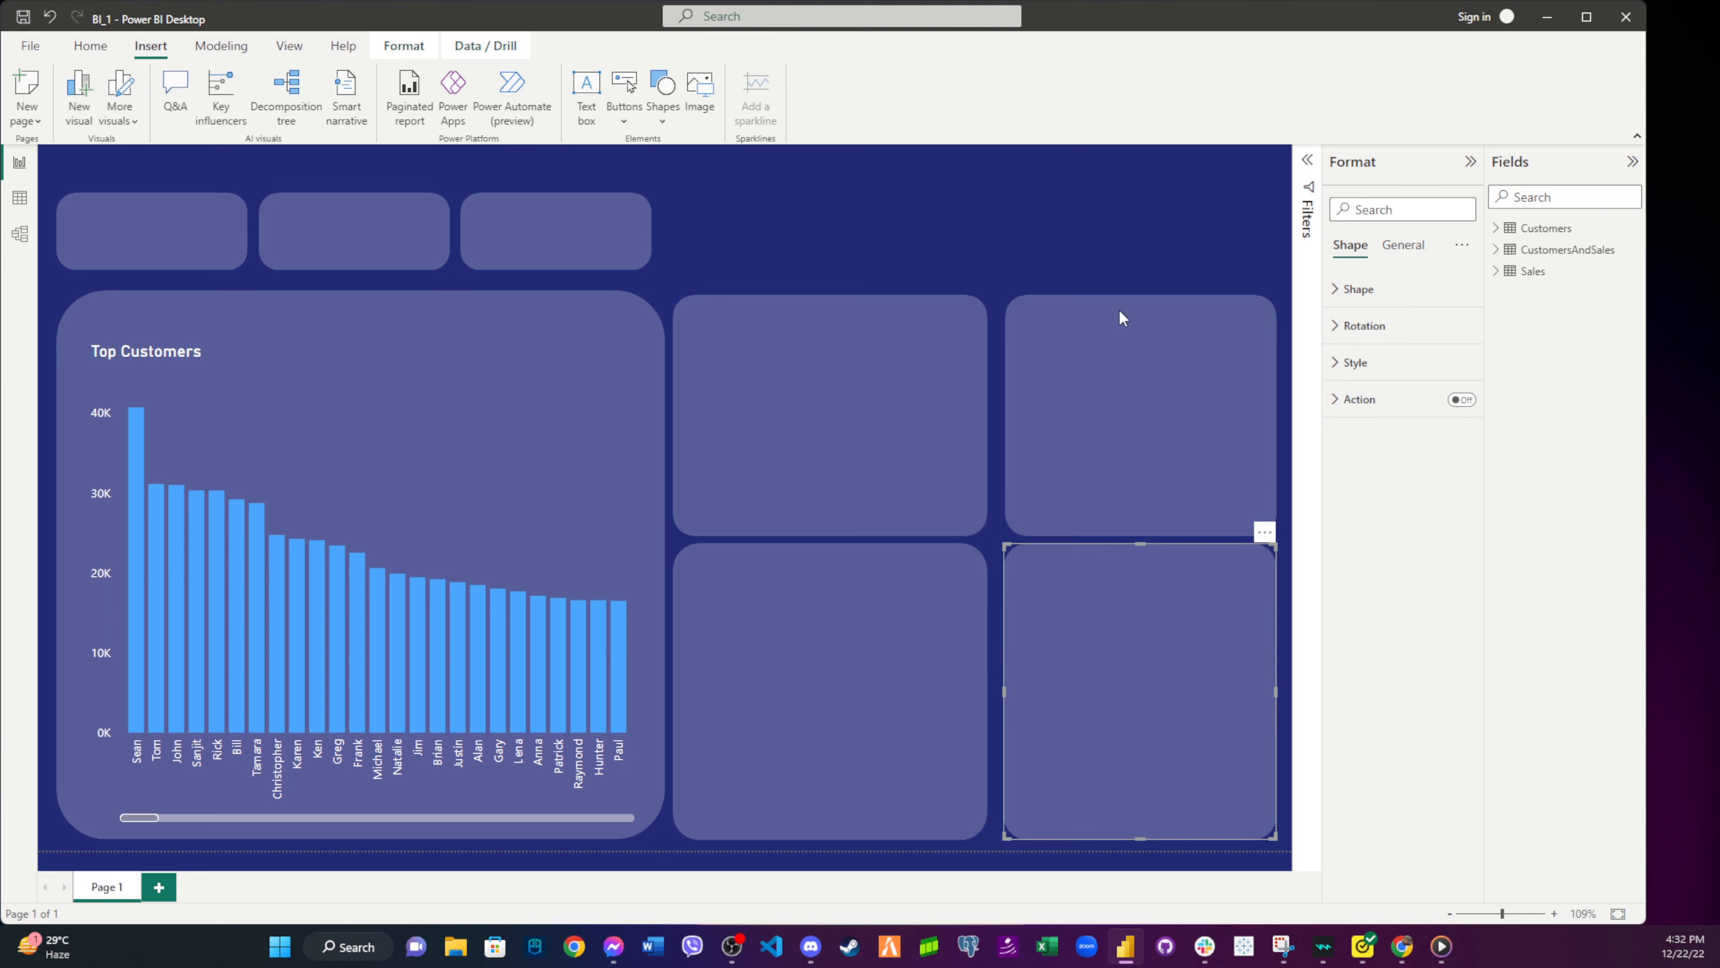
click(1131, 160)
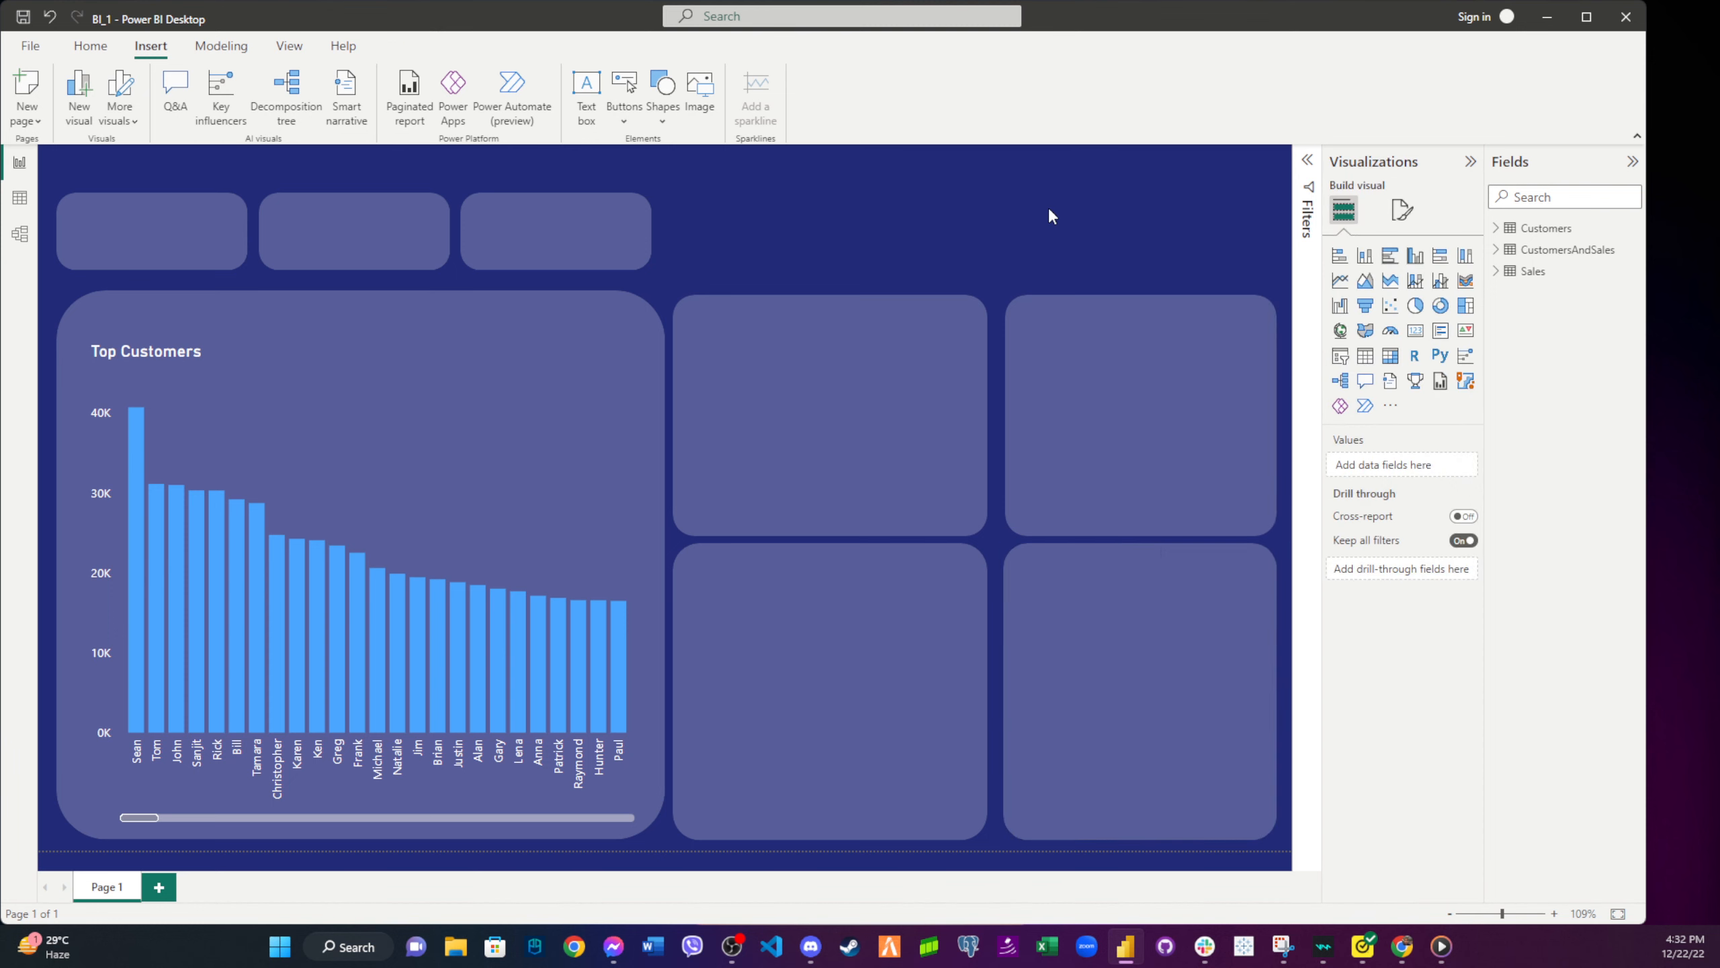
- Move the left edges of both middle panels slightly right to widen the gap beside the Top Customers panel
click(926, 629)
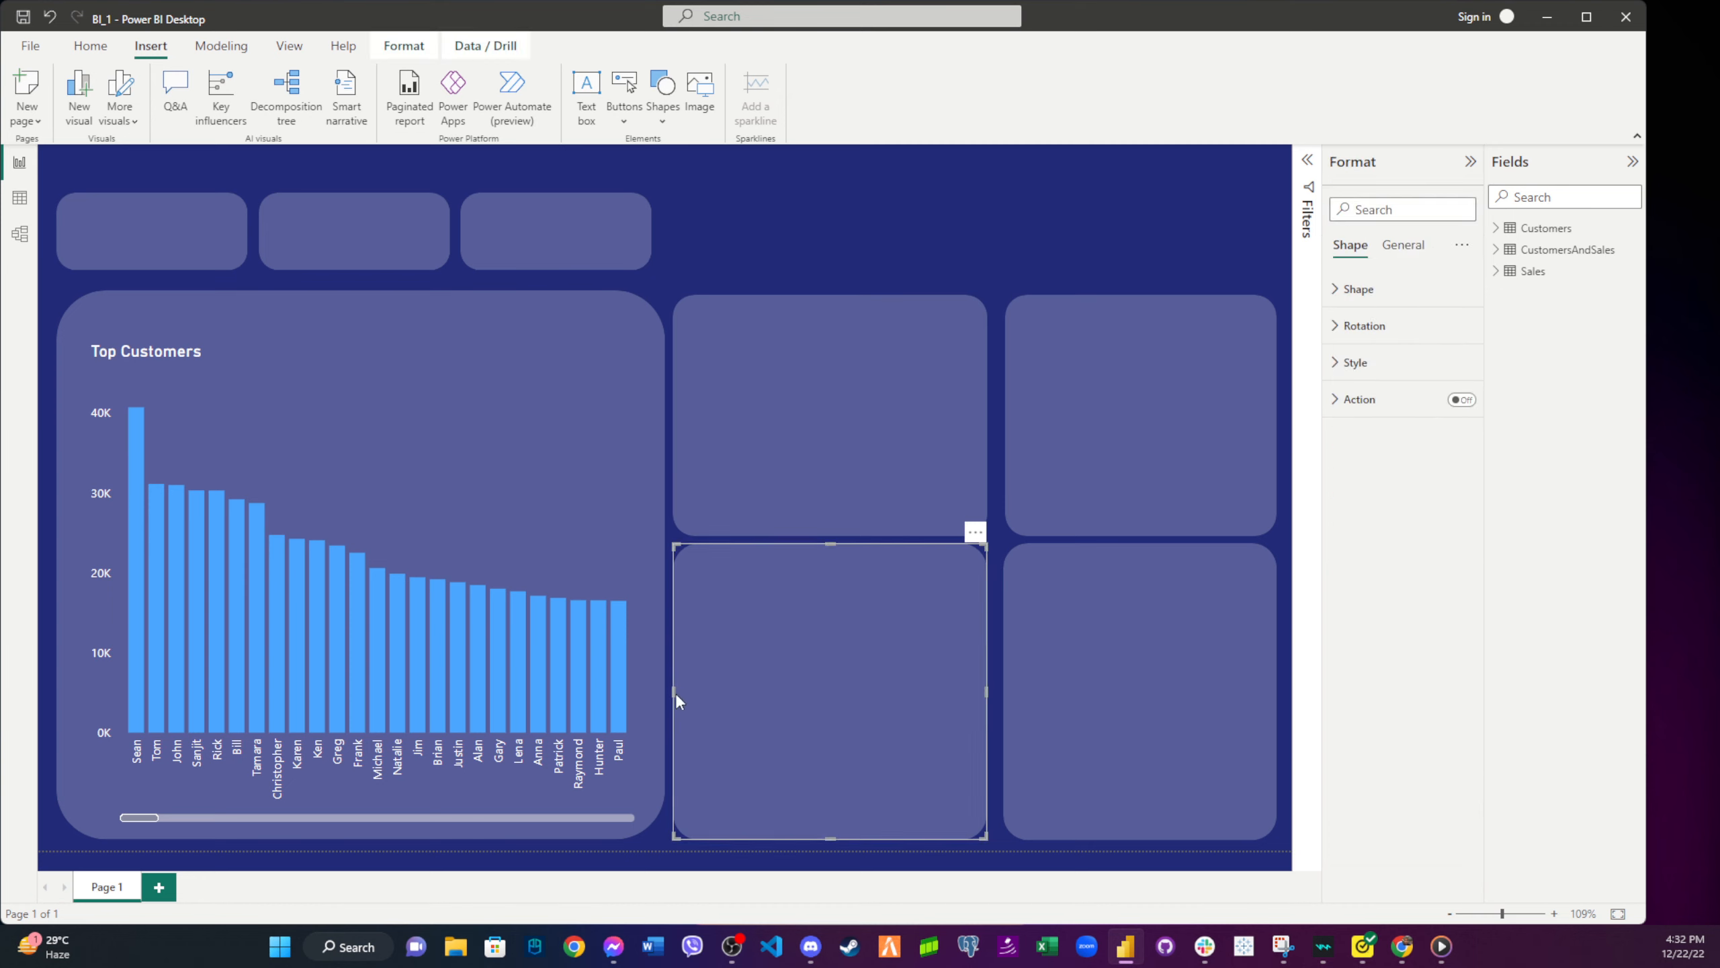
drag(677, 694, 681, 624)
click(699, 469)
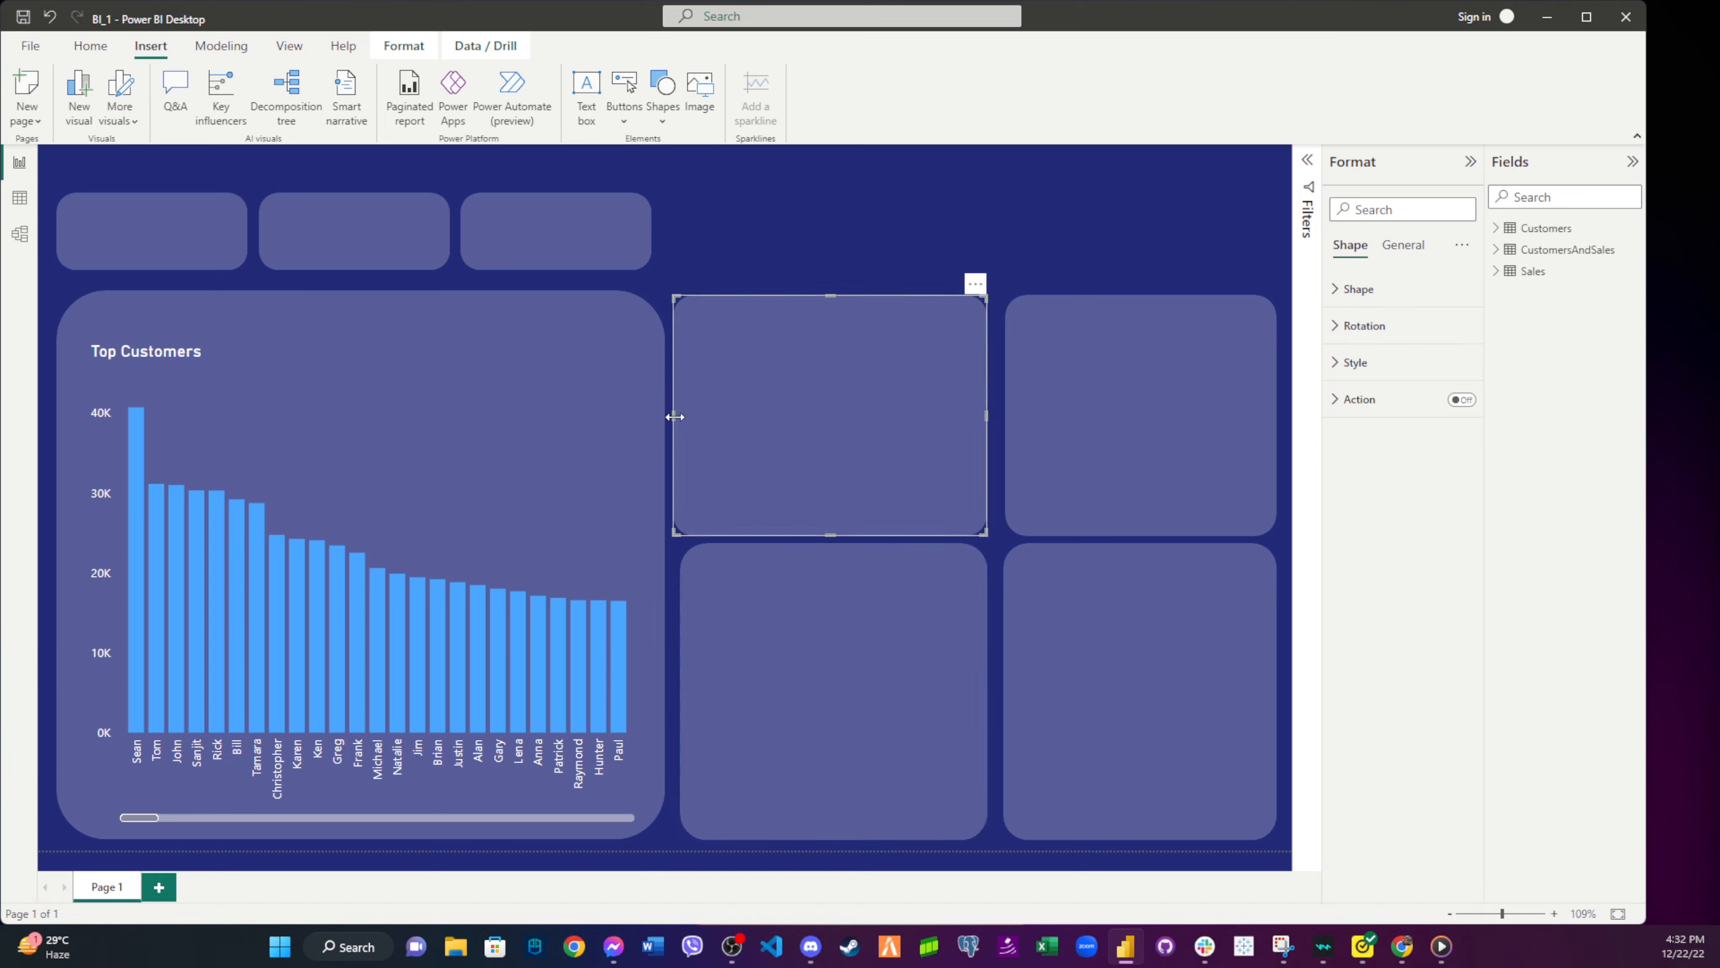
drag(674, 416, 685, 424)
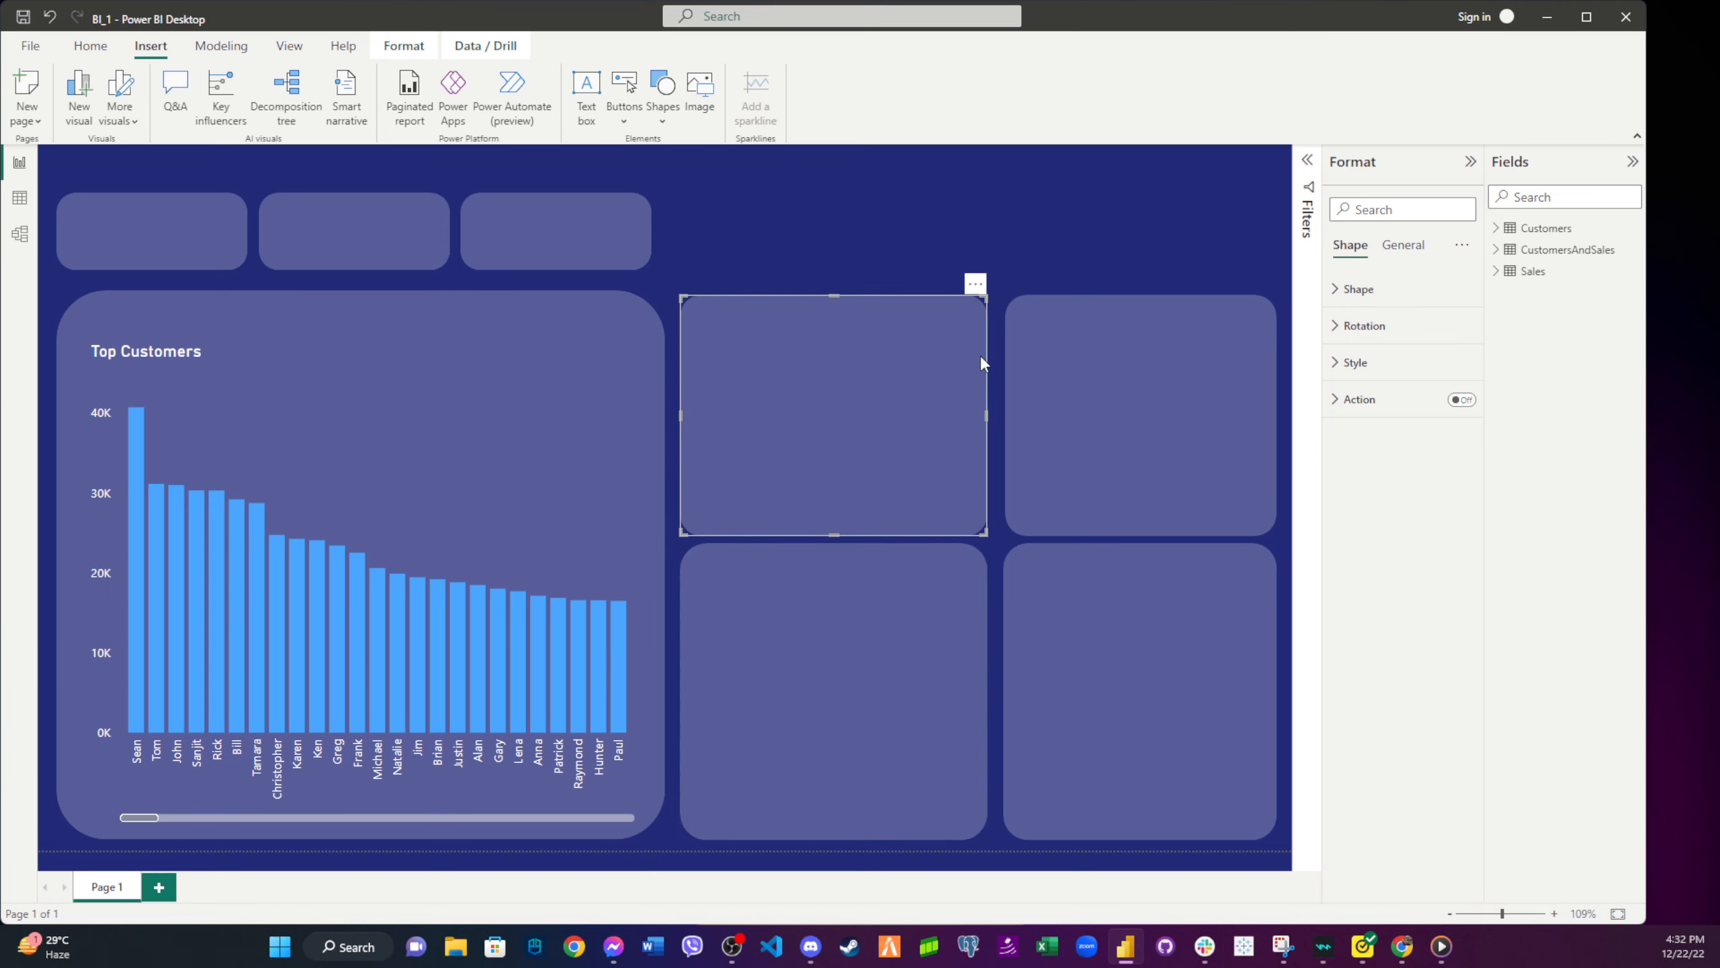
click(834, 231)
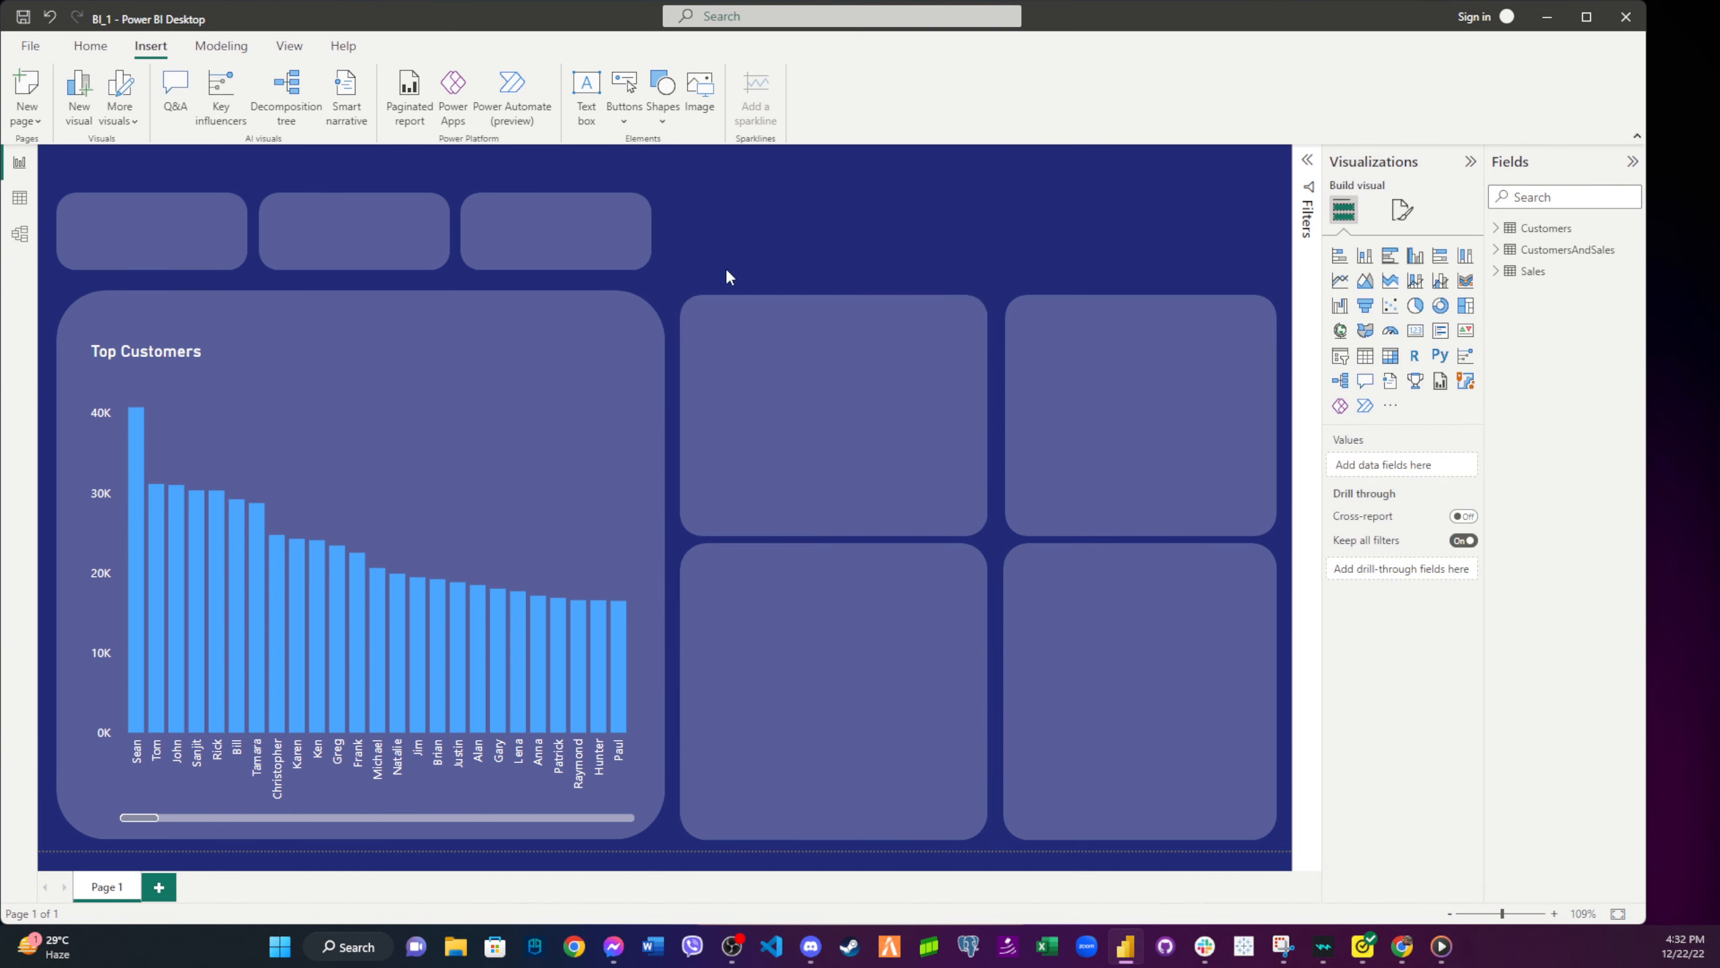
- Duplicate the third small upper rectangle and stretch the copy into a wide banner spanning above the four right-hand panels
click(595, 219)
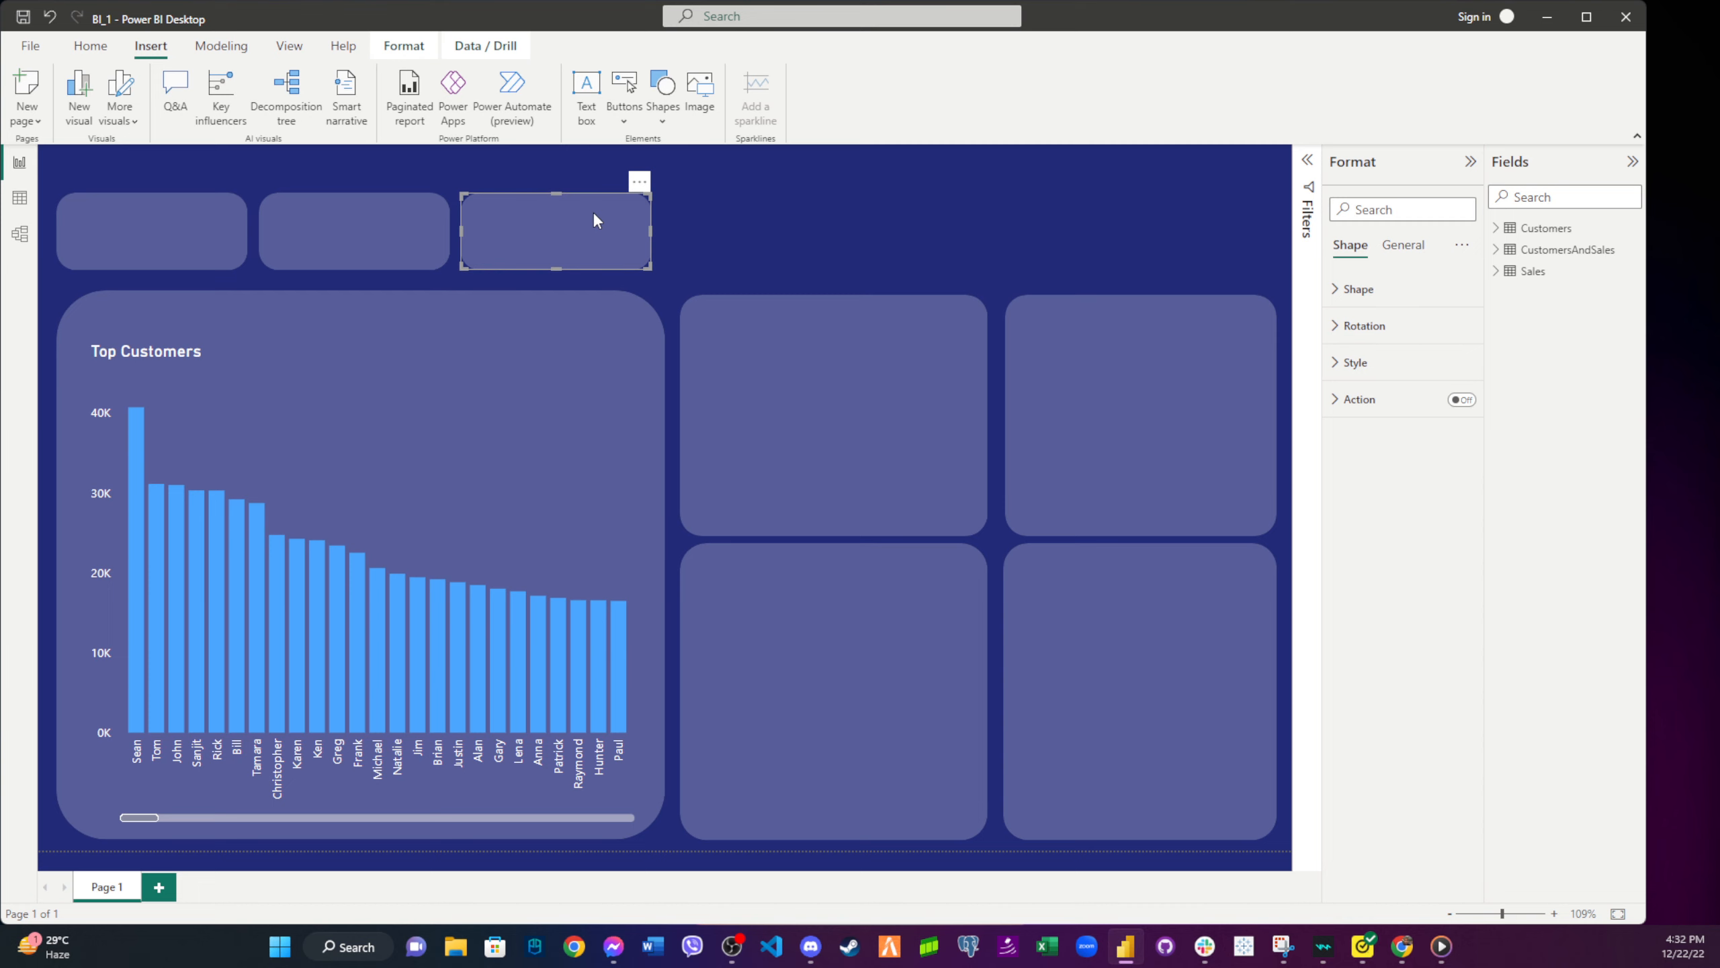
key(ctrl+v)
drag(618, 236, 1269, 246)
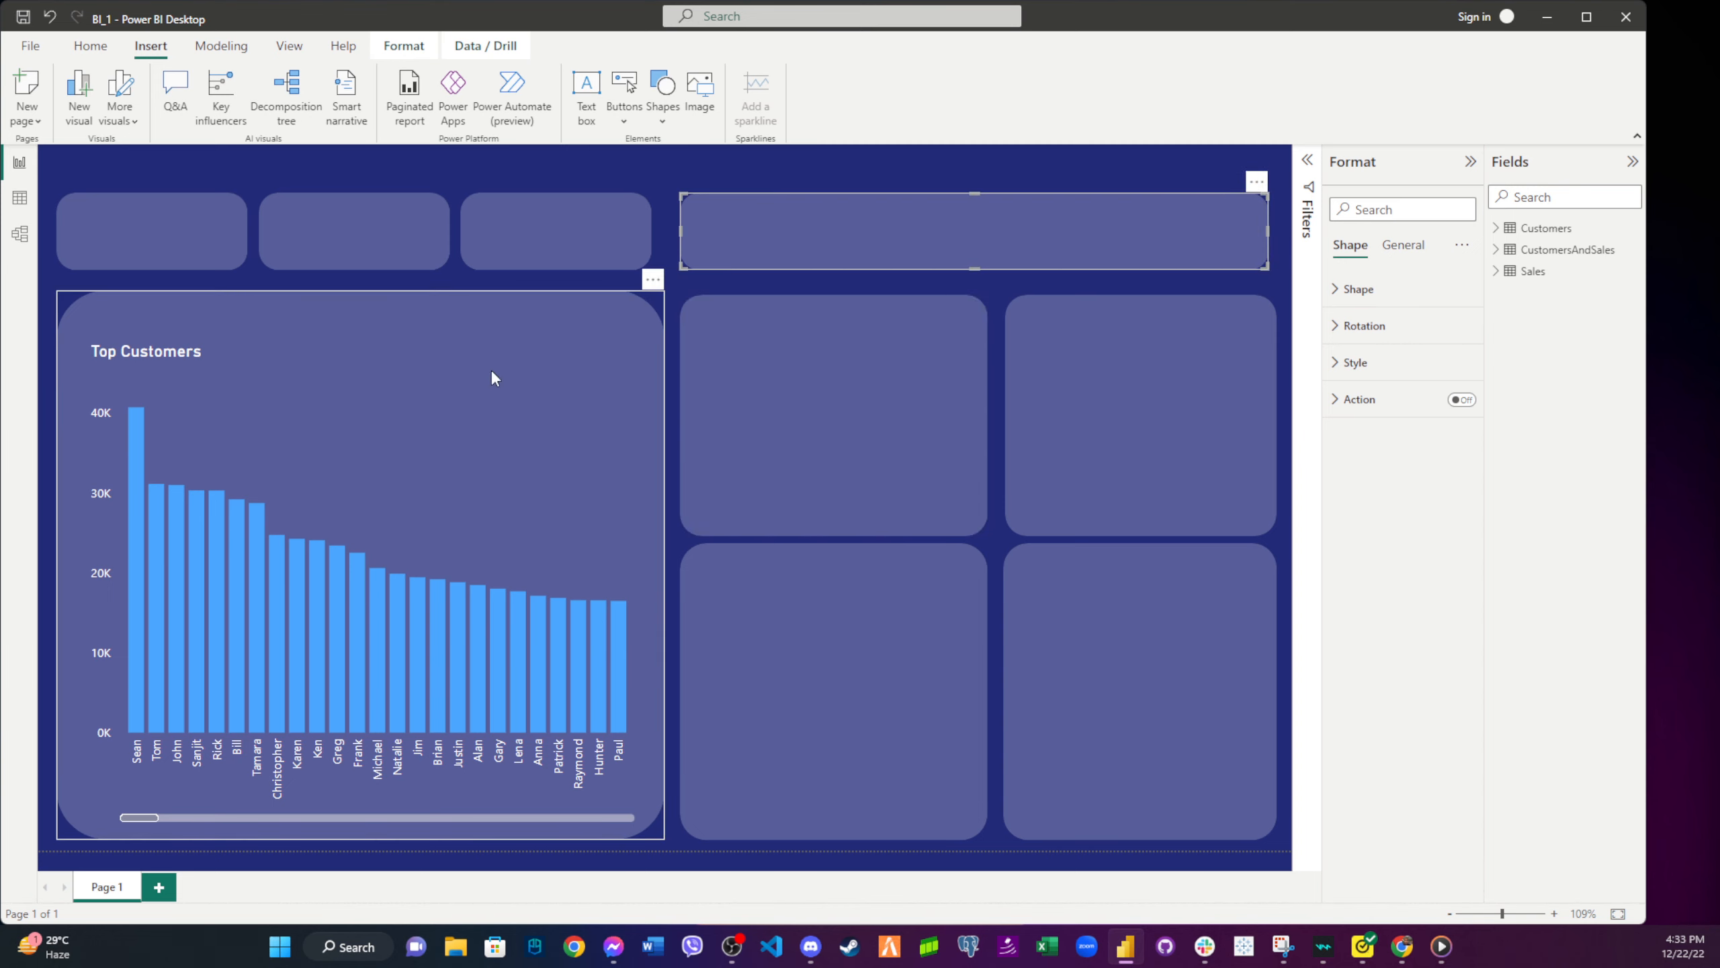
click(237, 391)
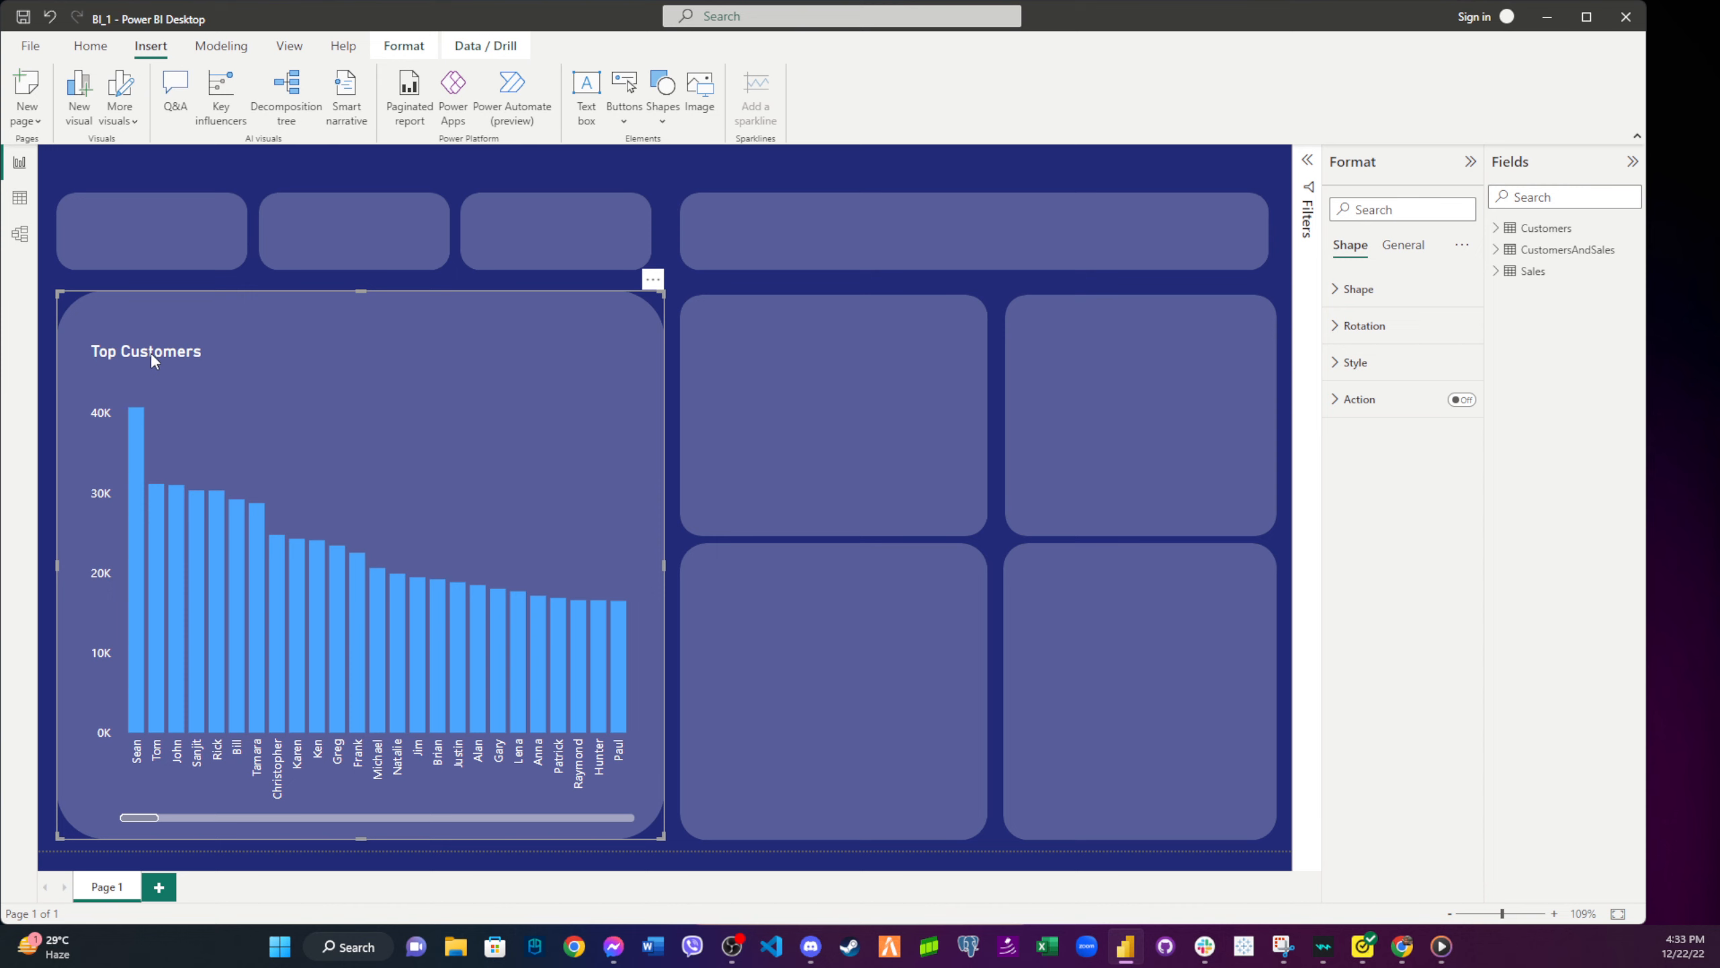
click(90, 844)
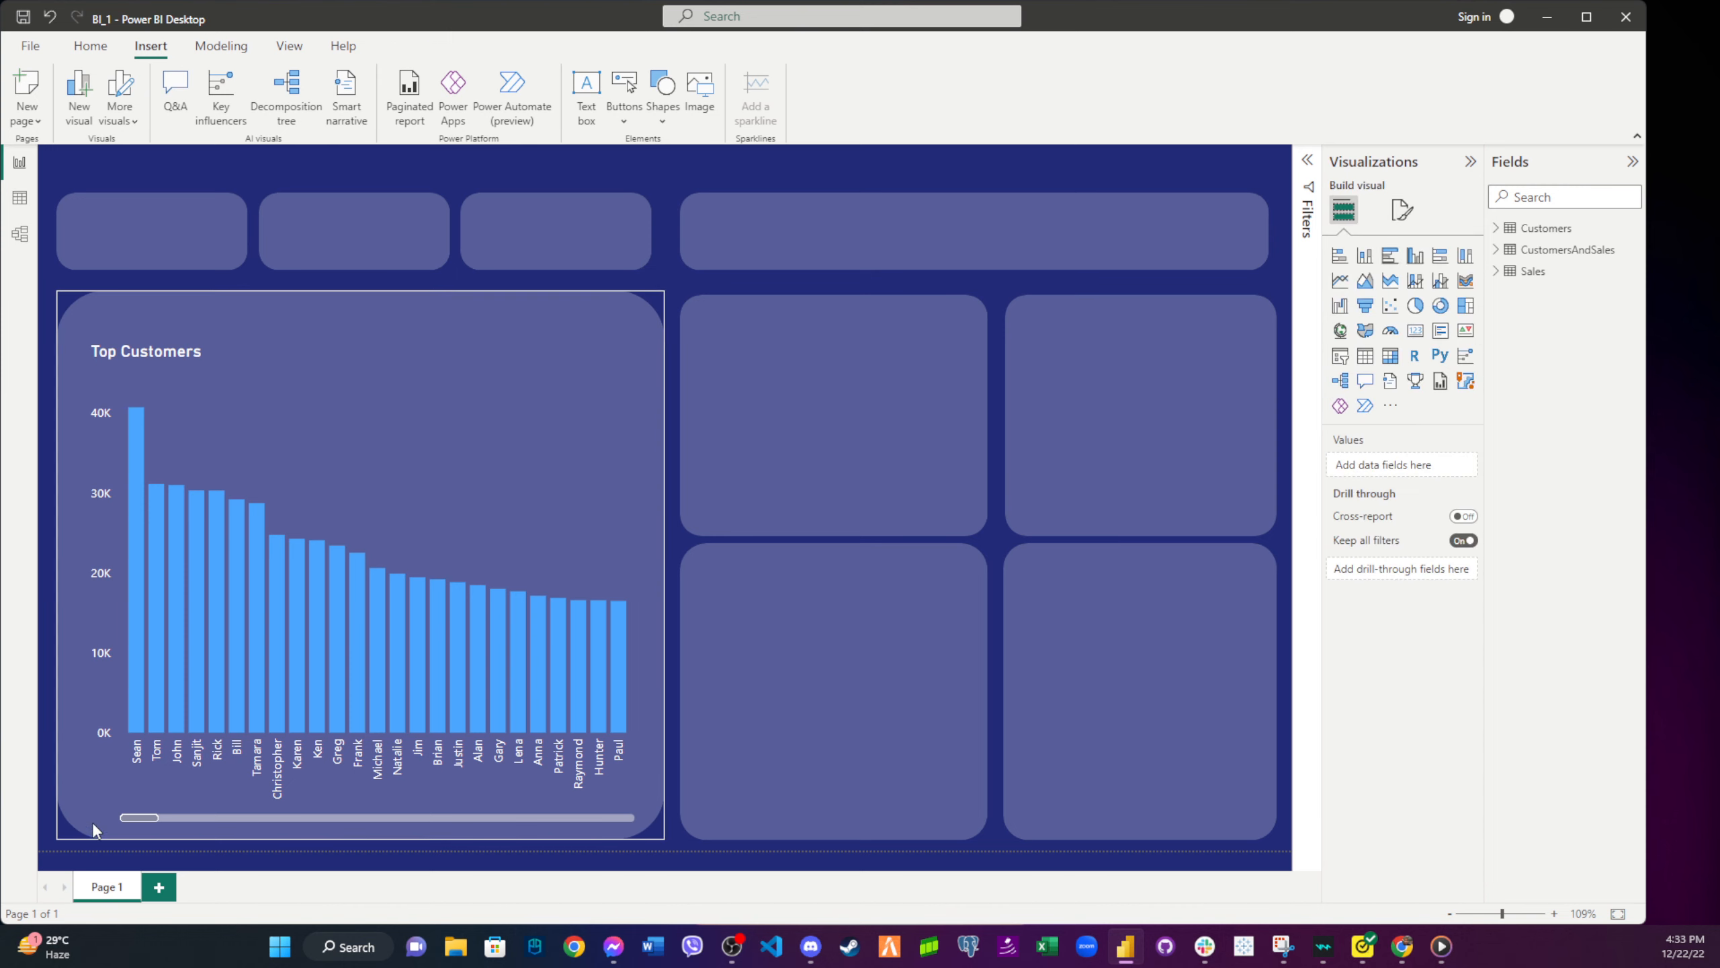
click(140, 734)
drag(378, 491, 283, 312)
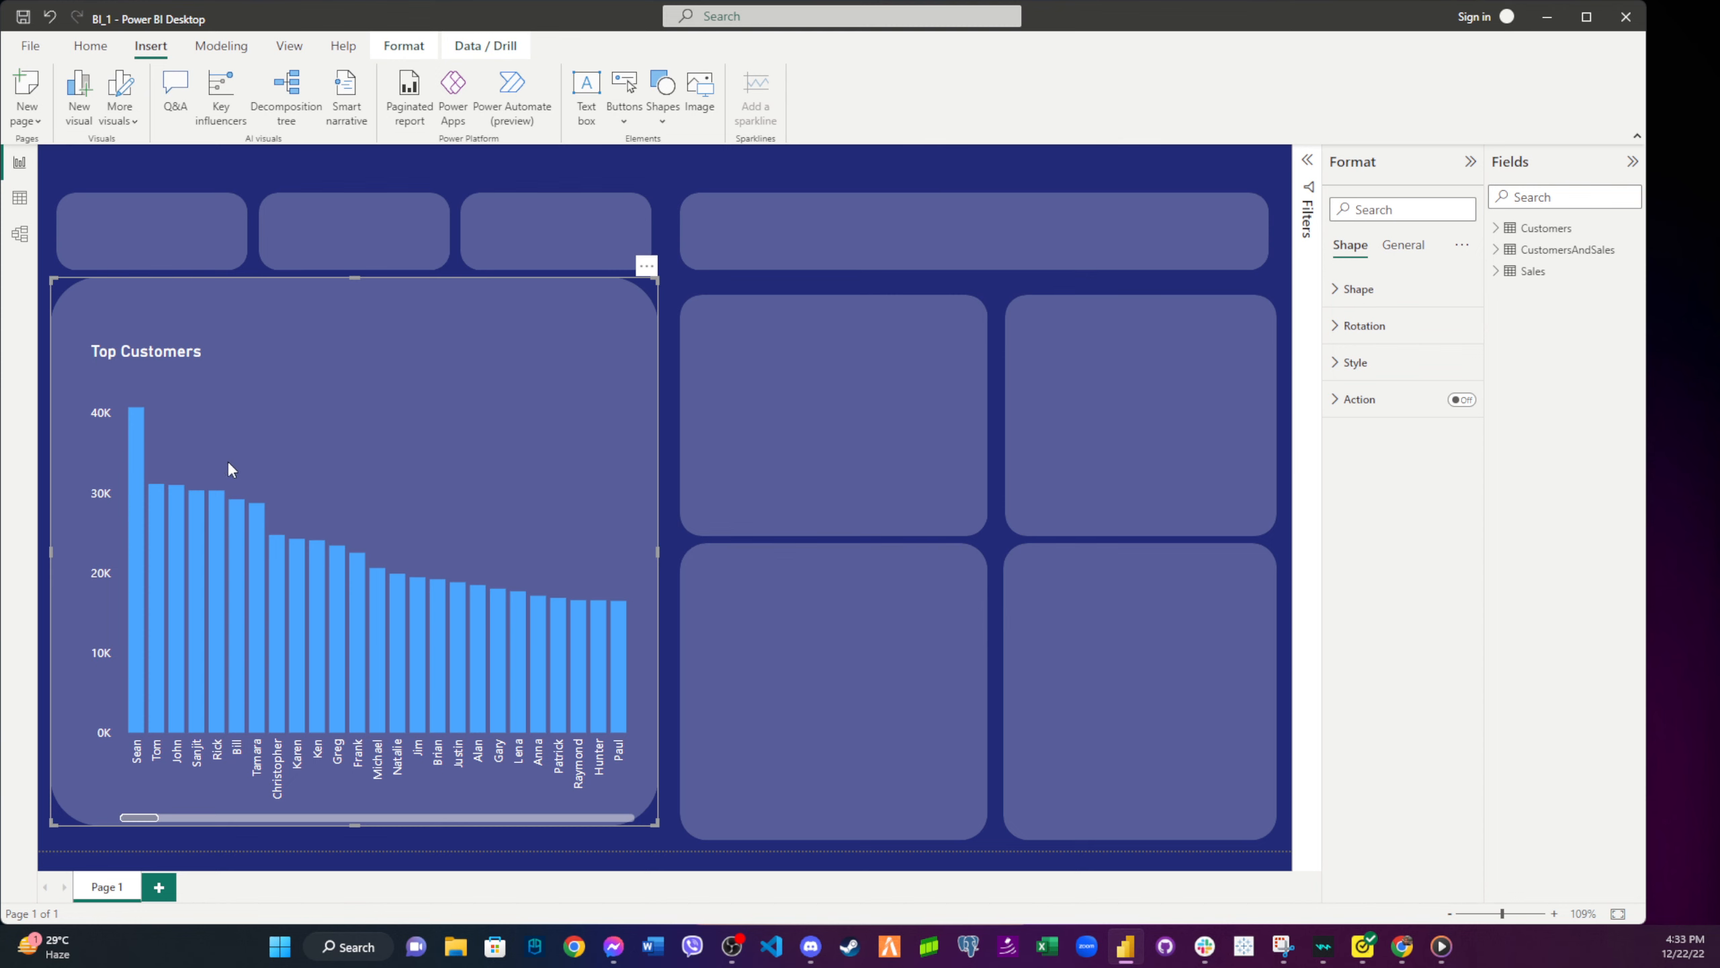
key(ctrl+z)
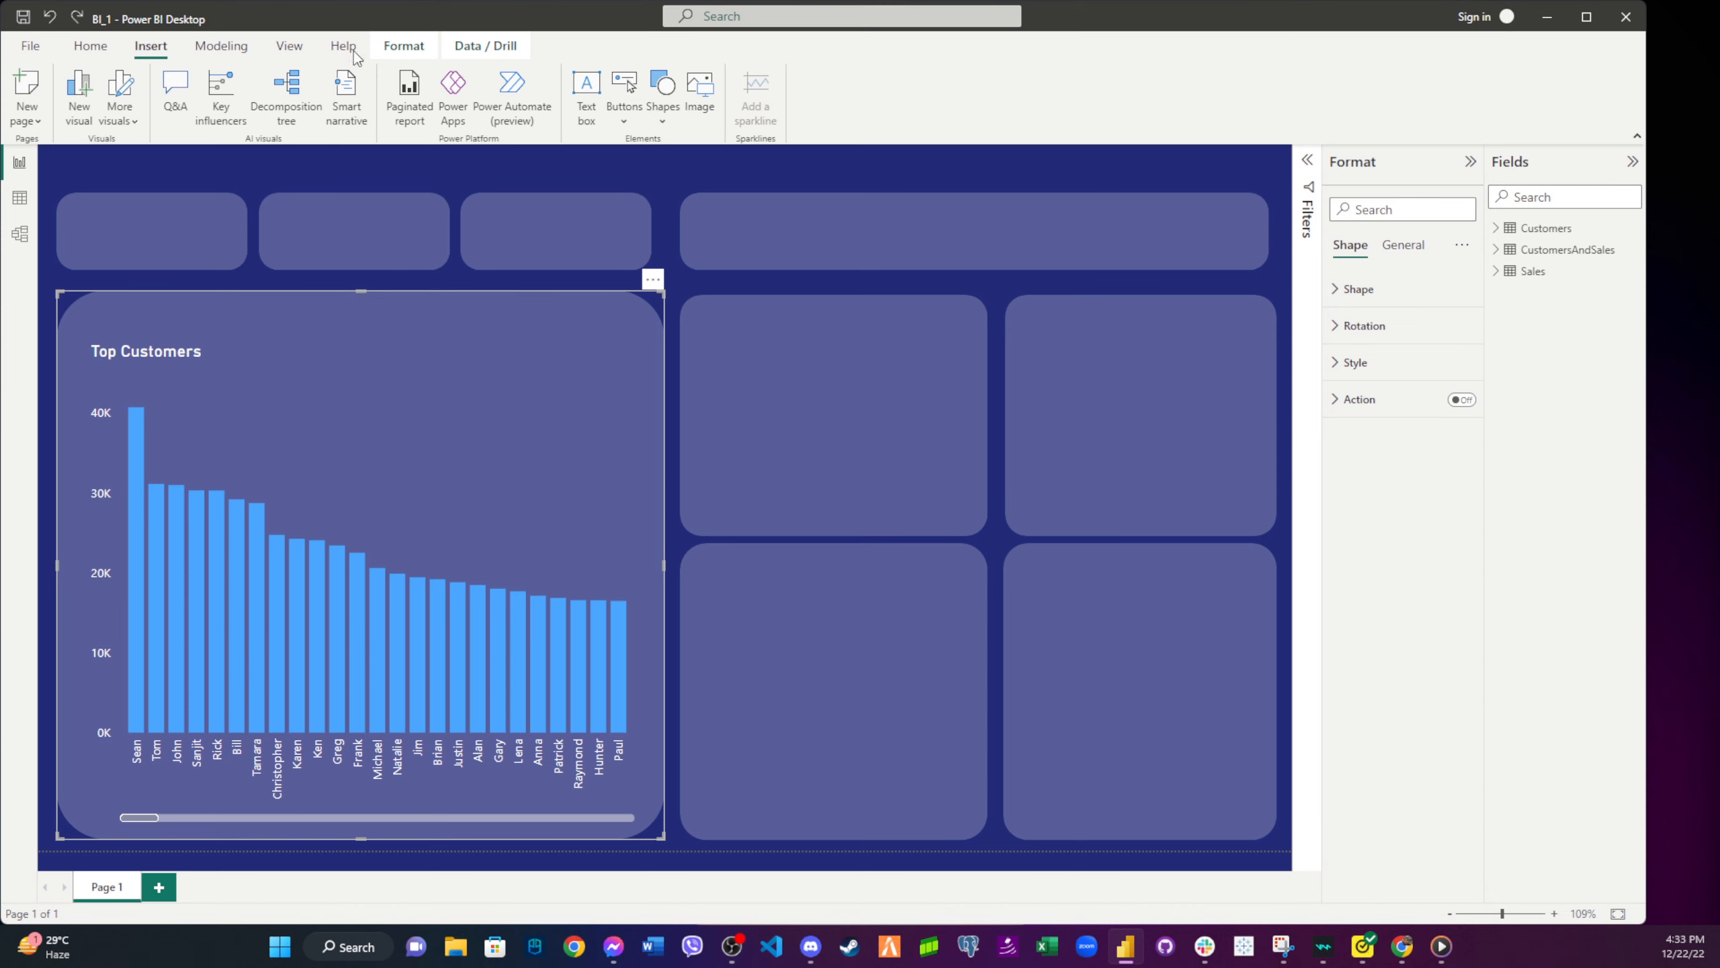
- Send the large rounded panel behind the Top Customers chart backward by one level
click(289, 48)
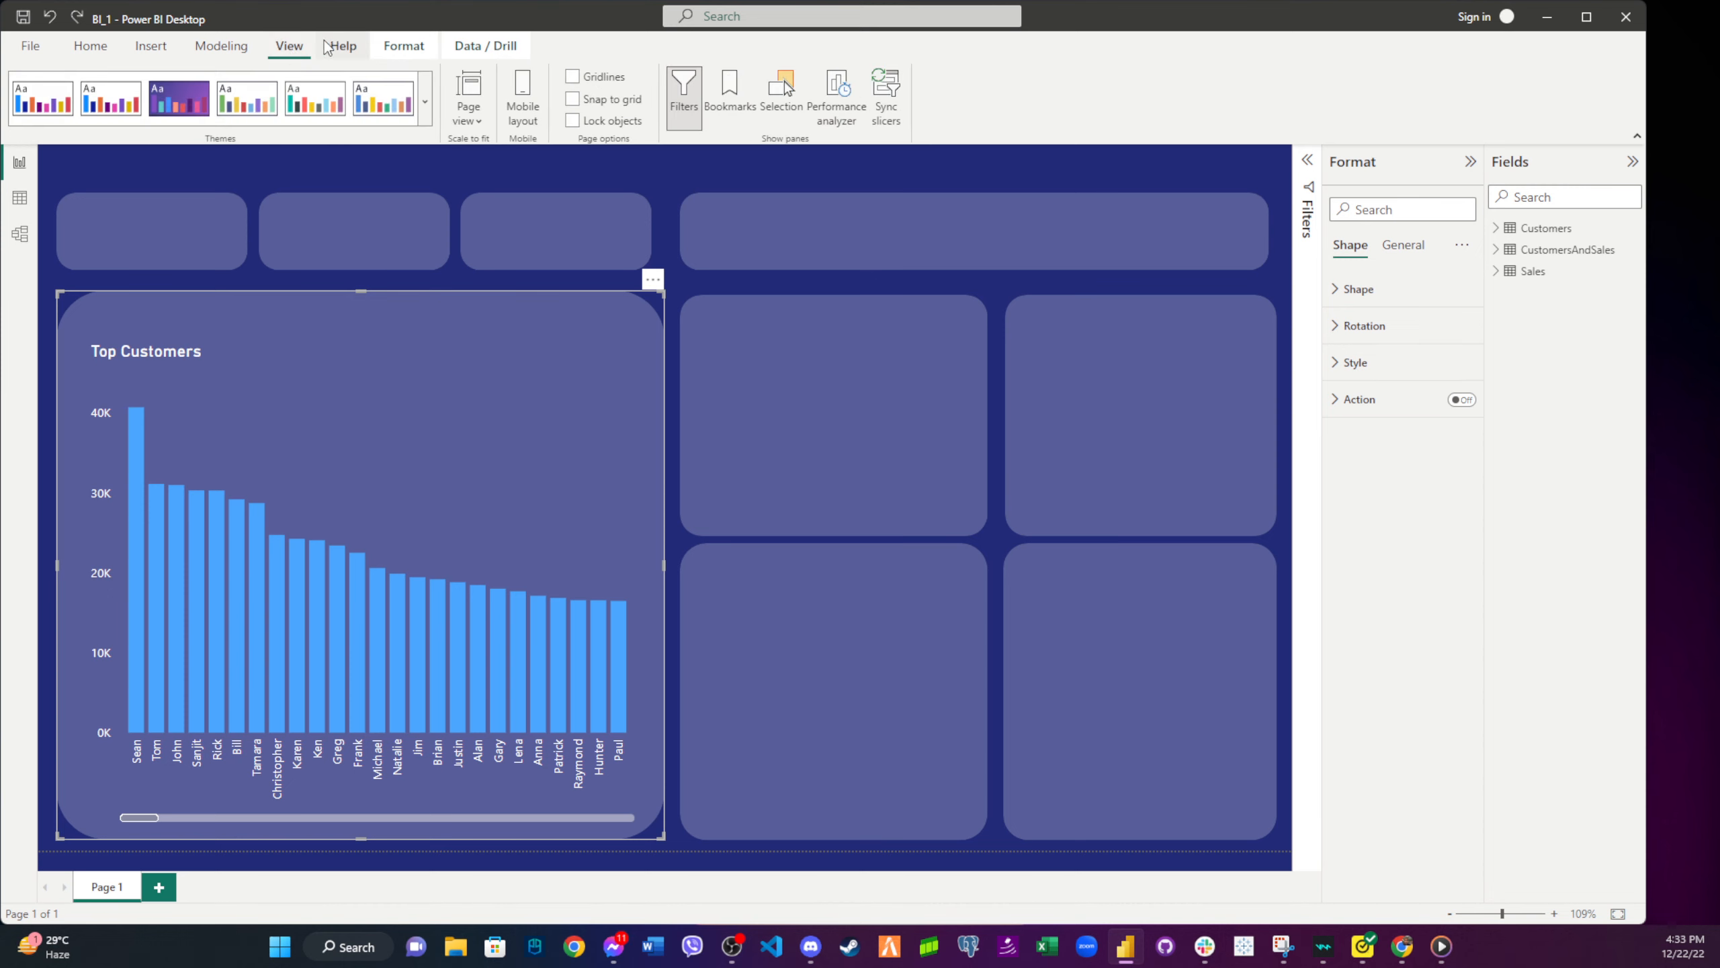
click(393, 51)
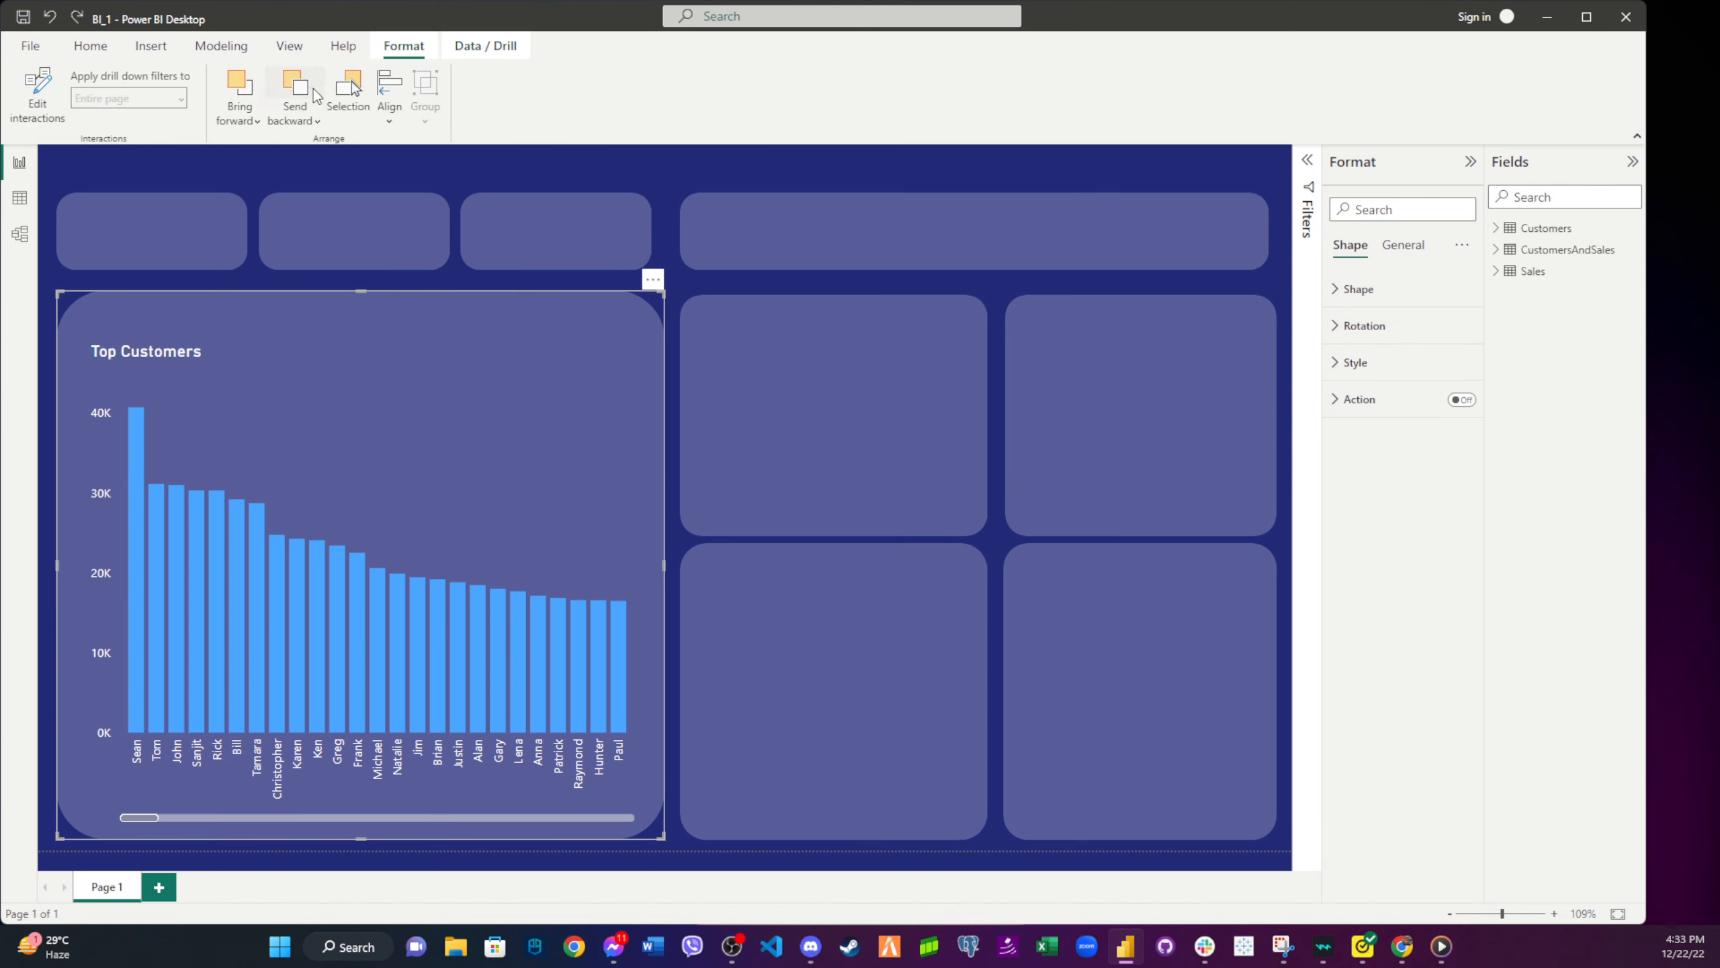
click(316, 126)
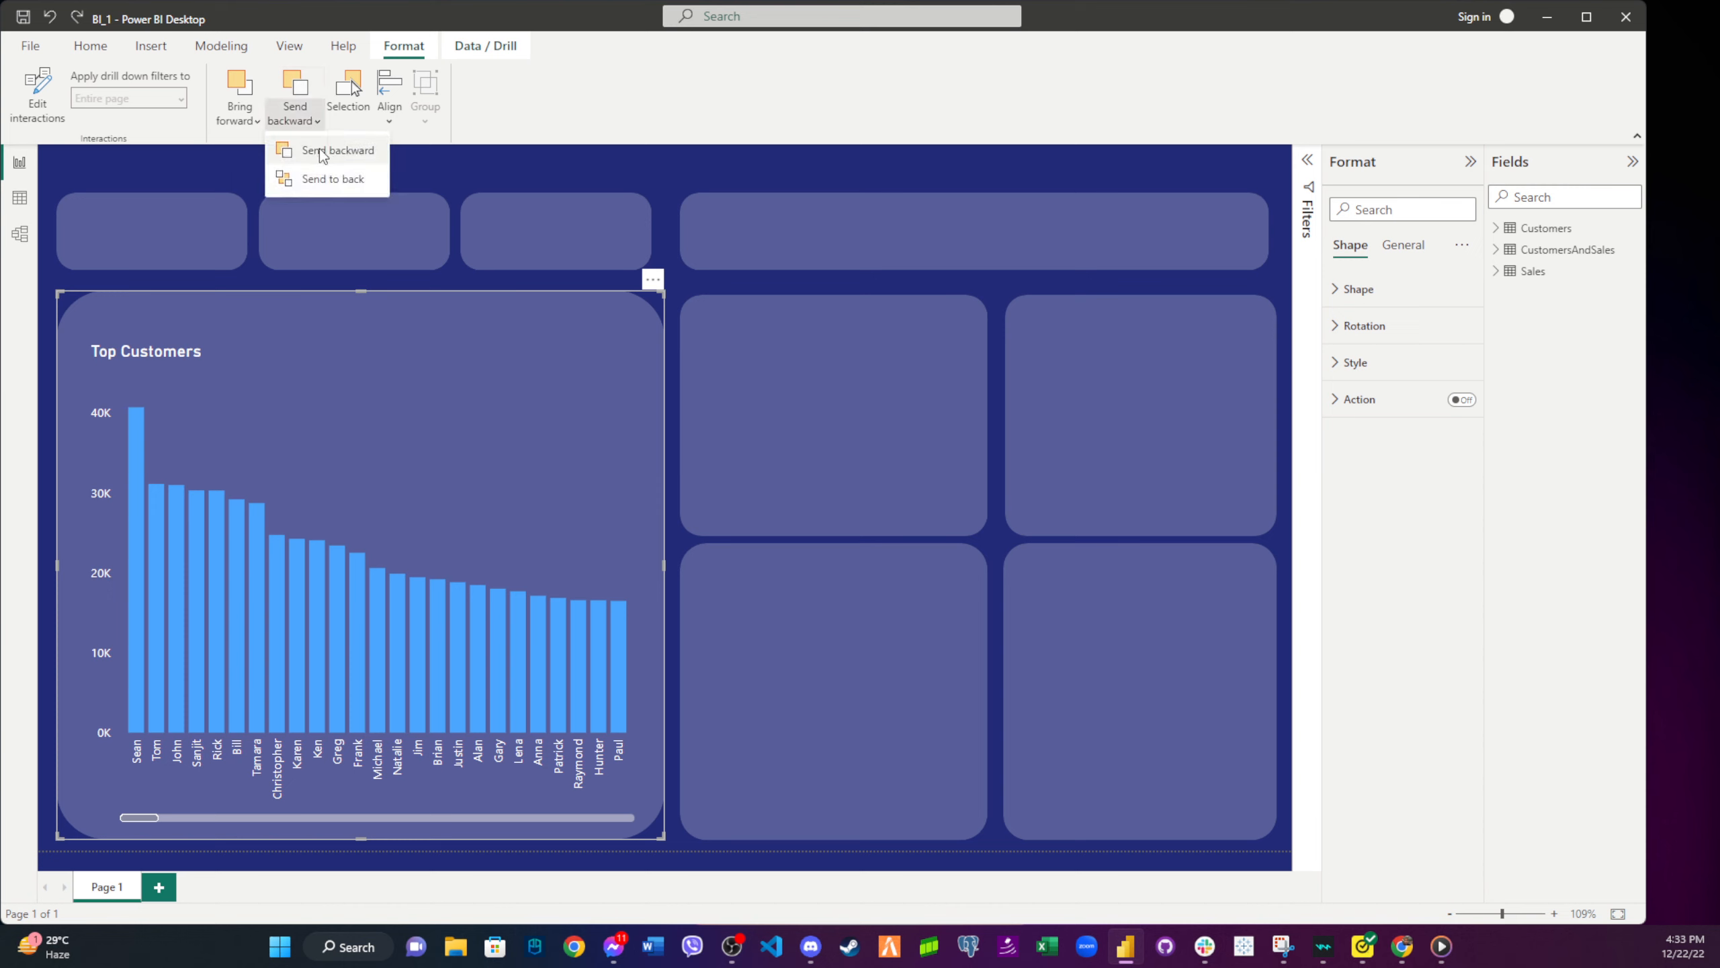
click(319, 151)
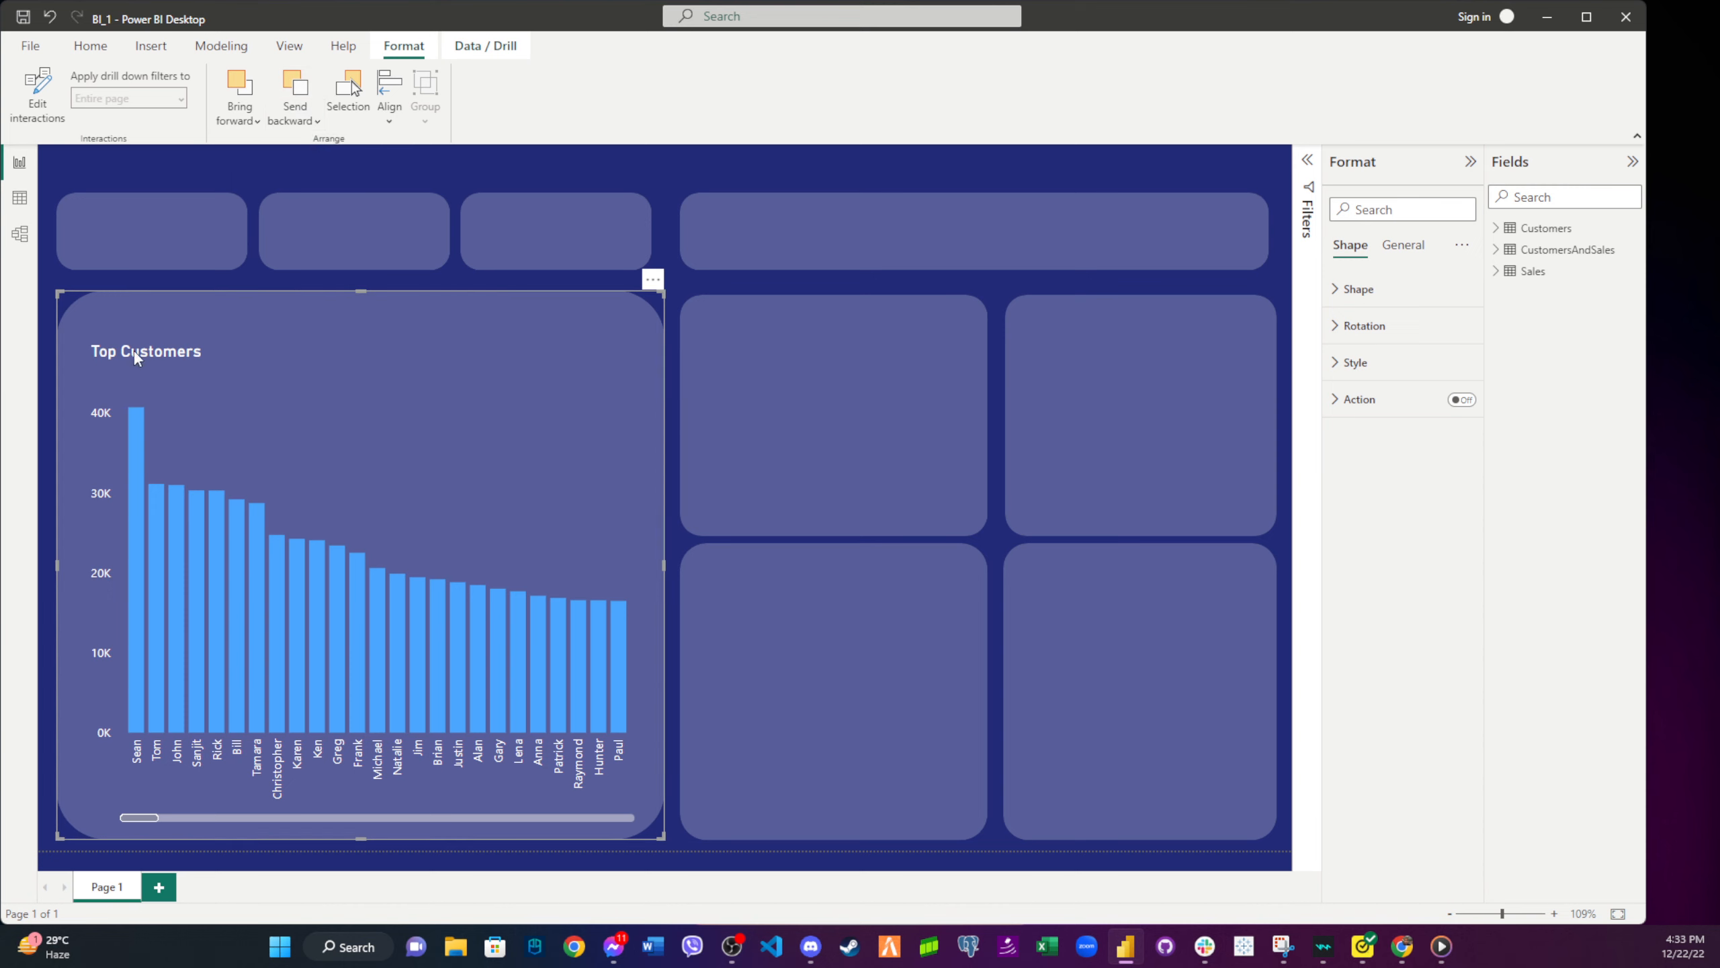
- Extend the Top Customers chart upward to near its panel's upper edge, moving the panel aside for access and back behind the chart
drag(179, 496, 312, 410)
click(138, 440)
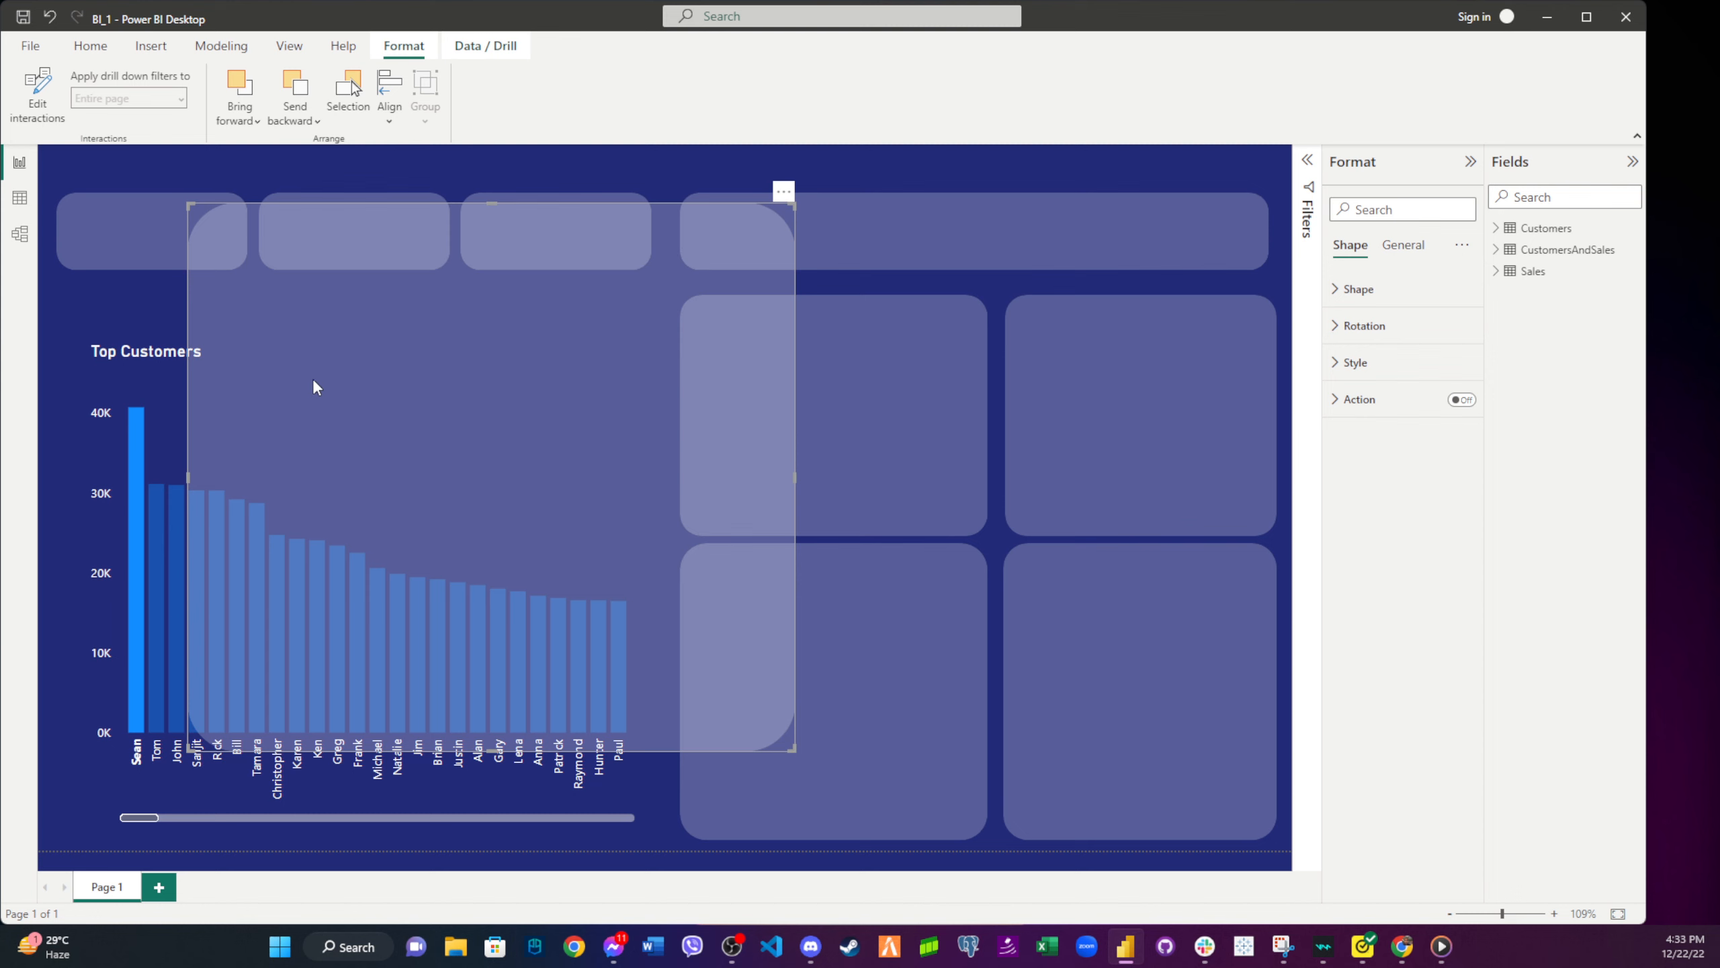
click(143, 430)
click(149, 391)
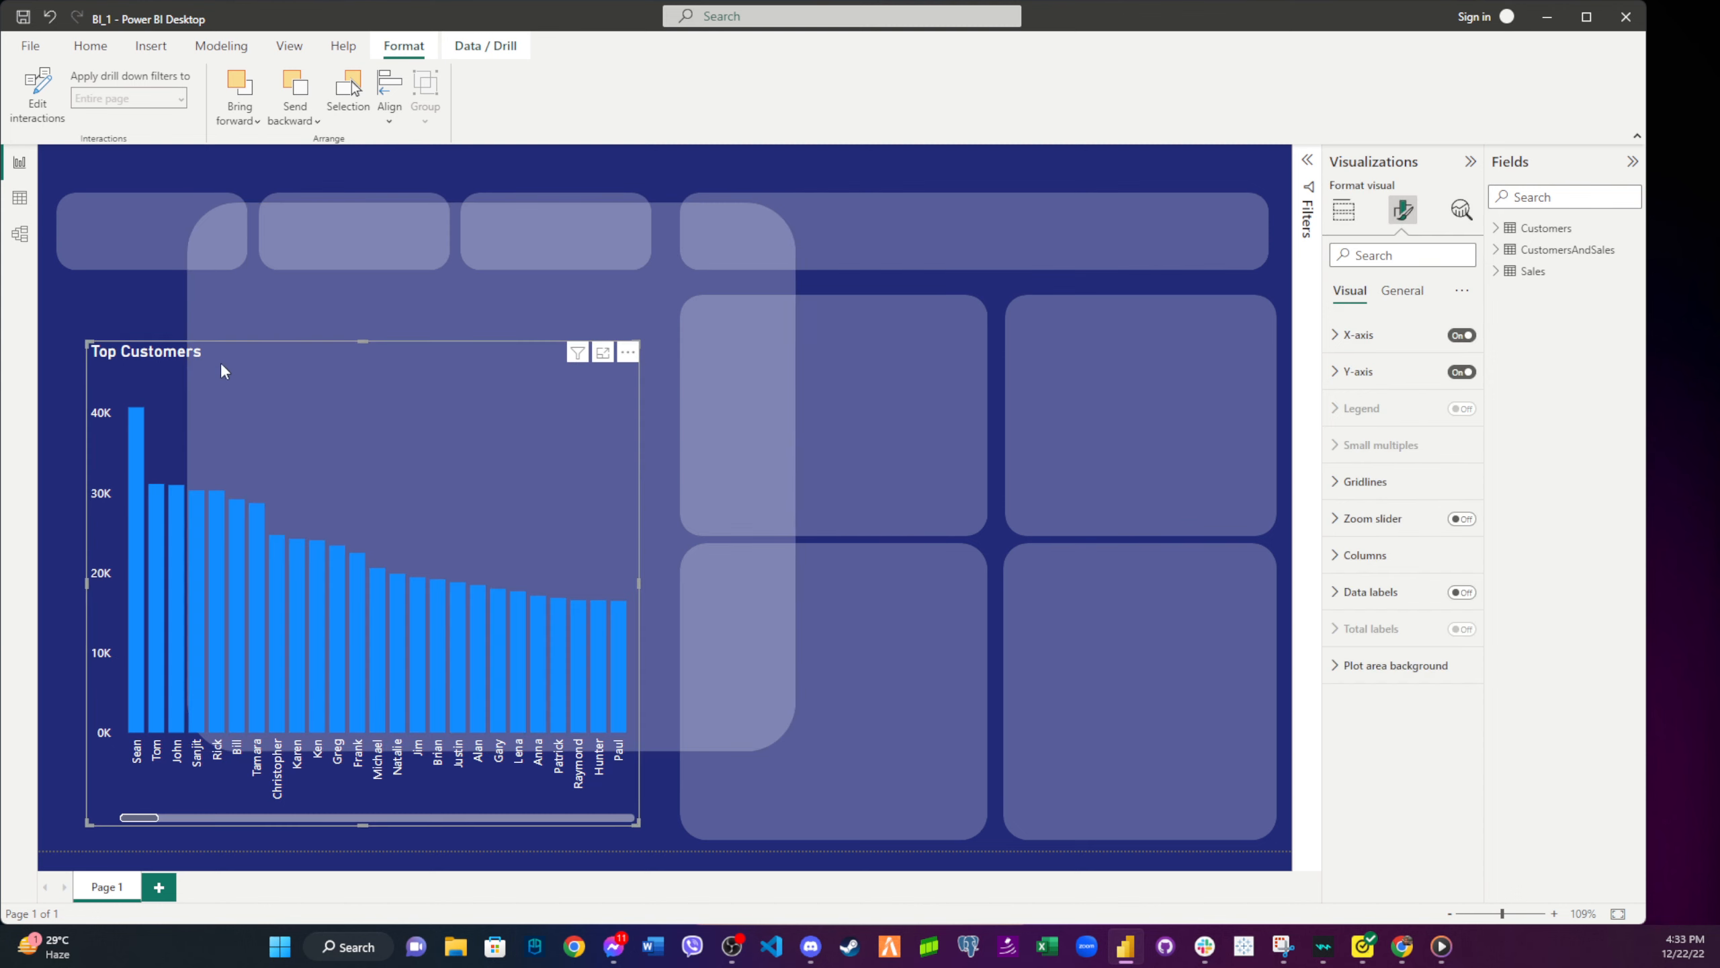
drag(360, 344, 366, 312)
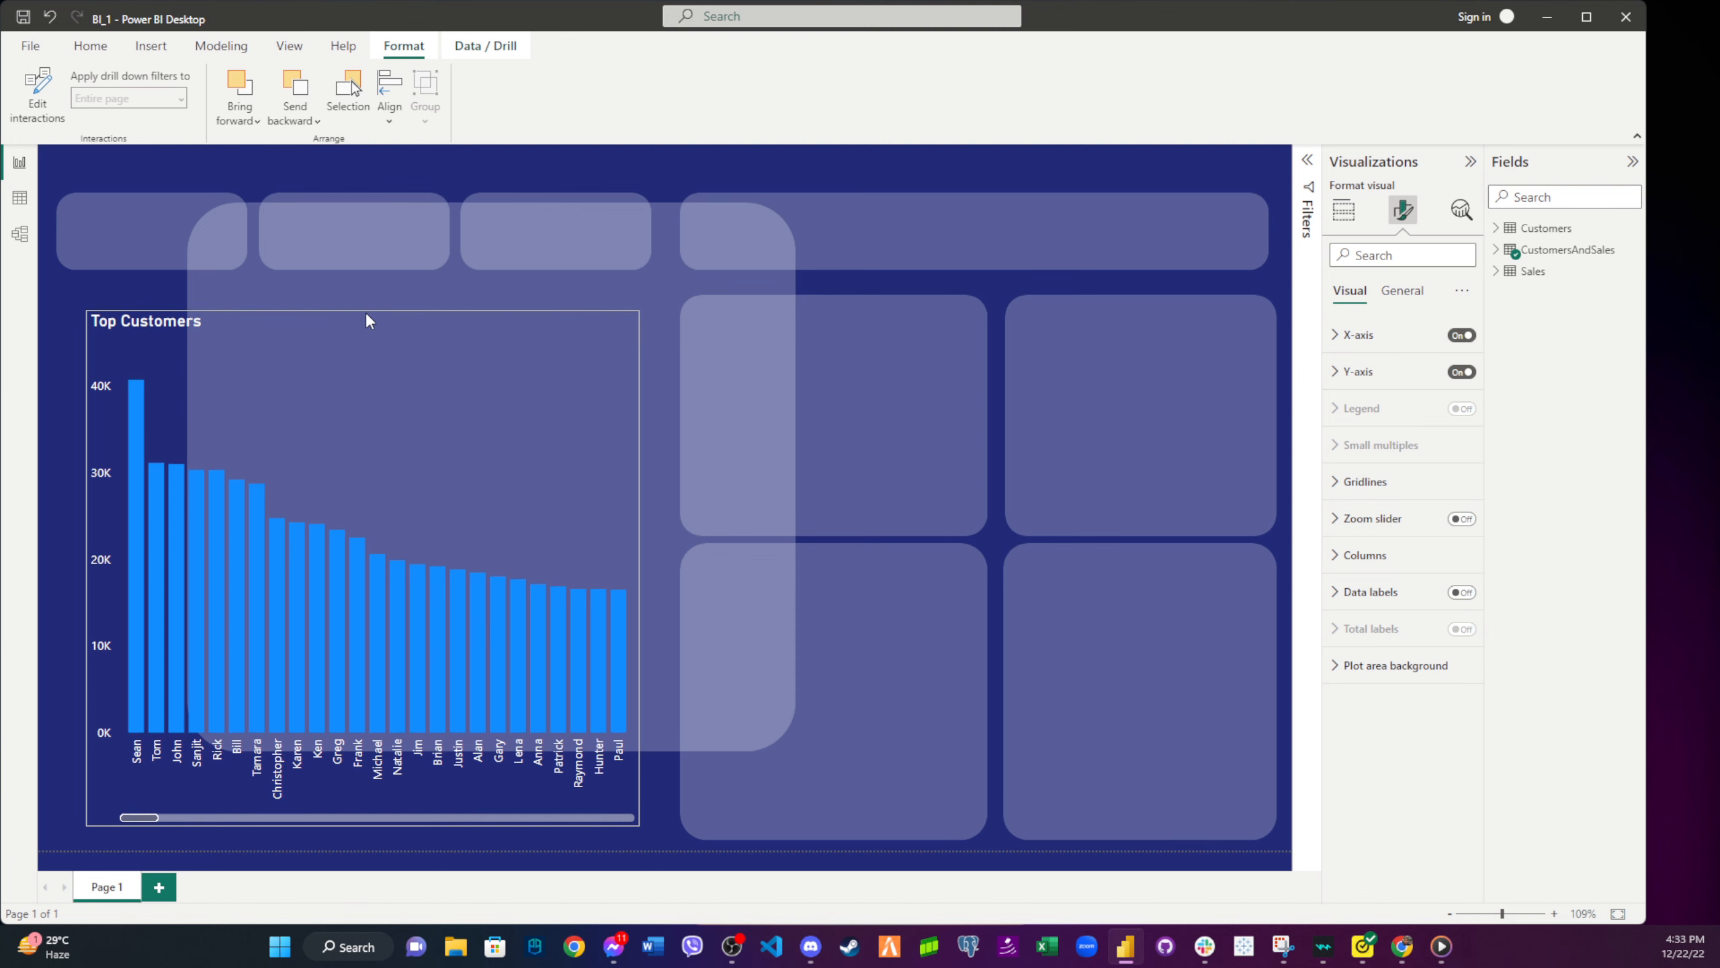
click(653, 266)
drag(699, 285, 576, 372)
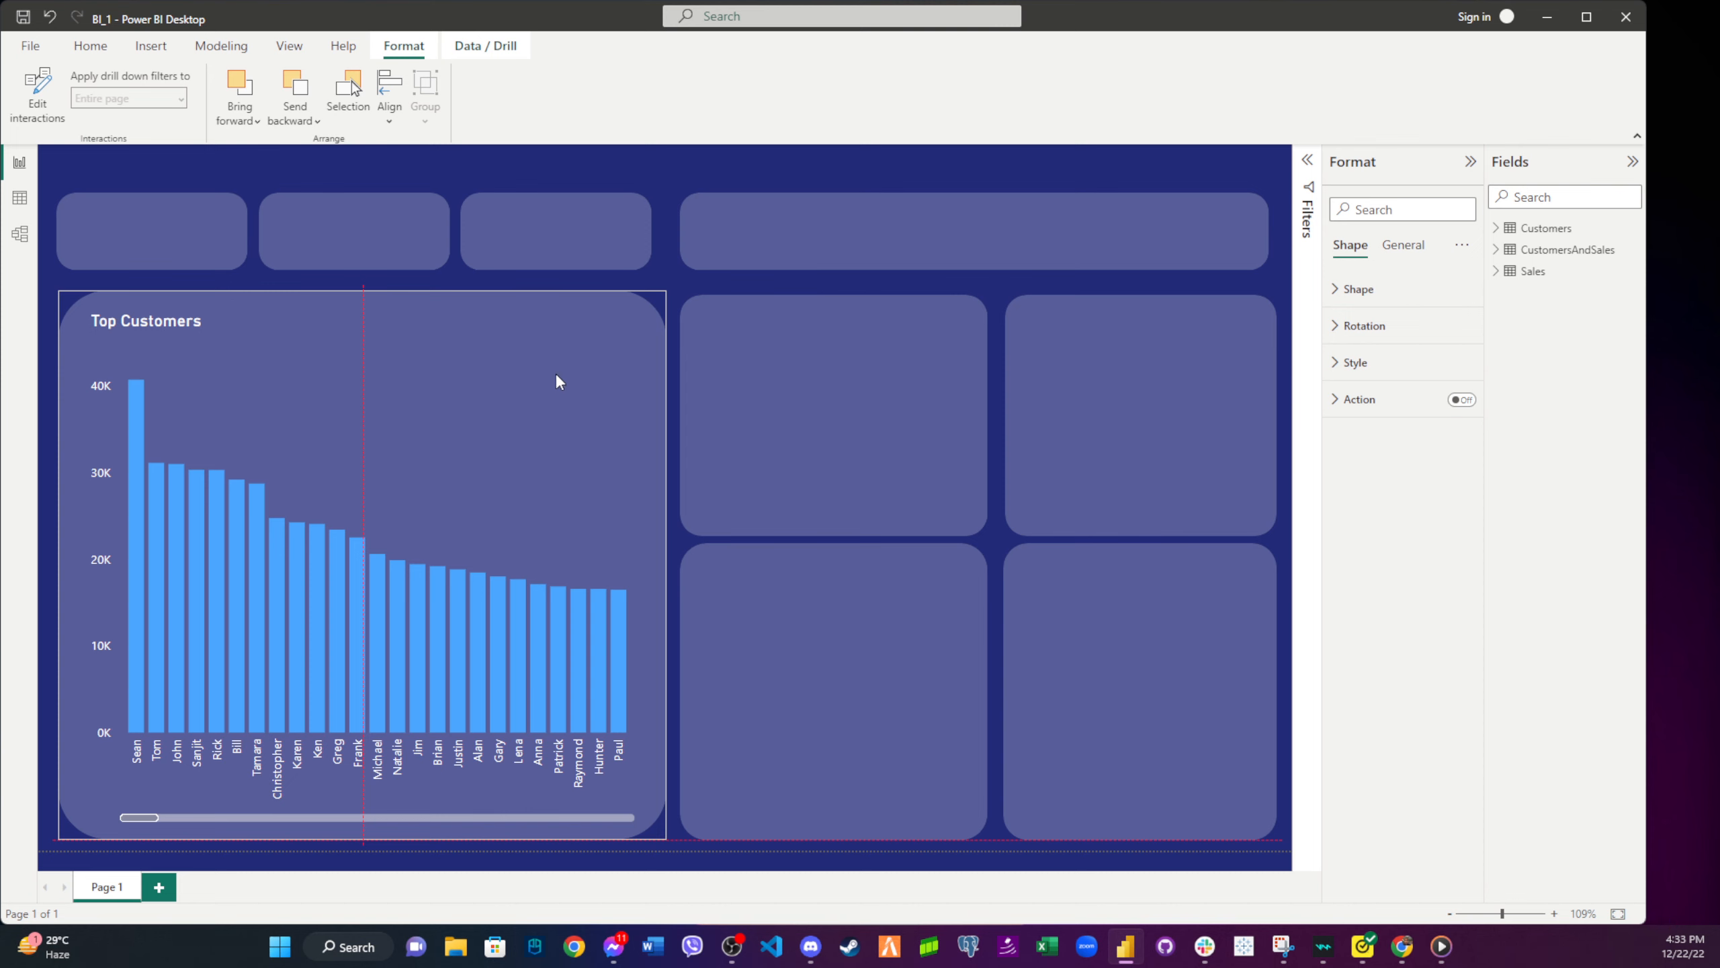
scroll(1027, 450, down, 2)
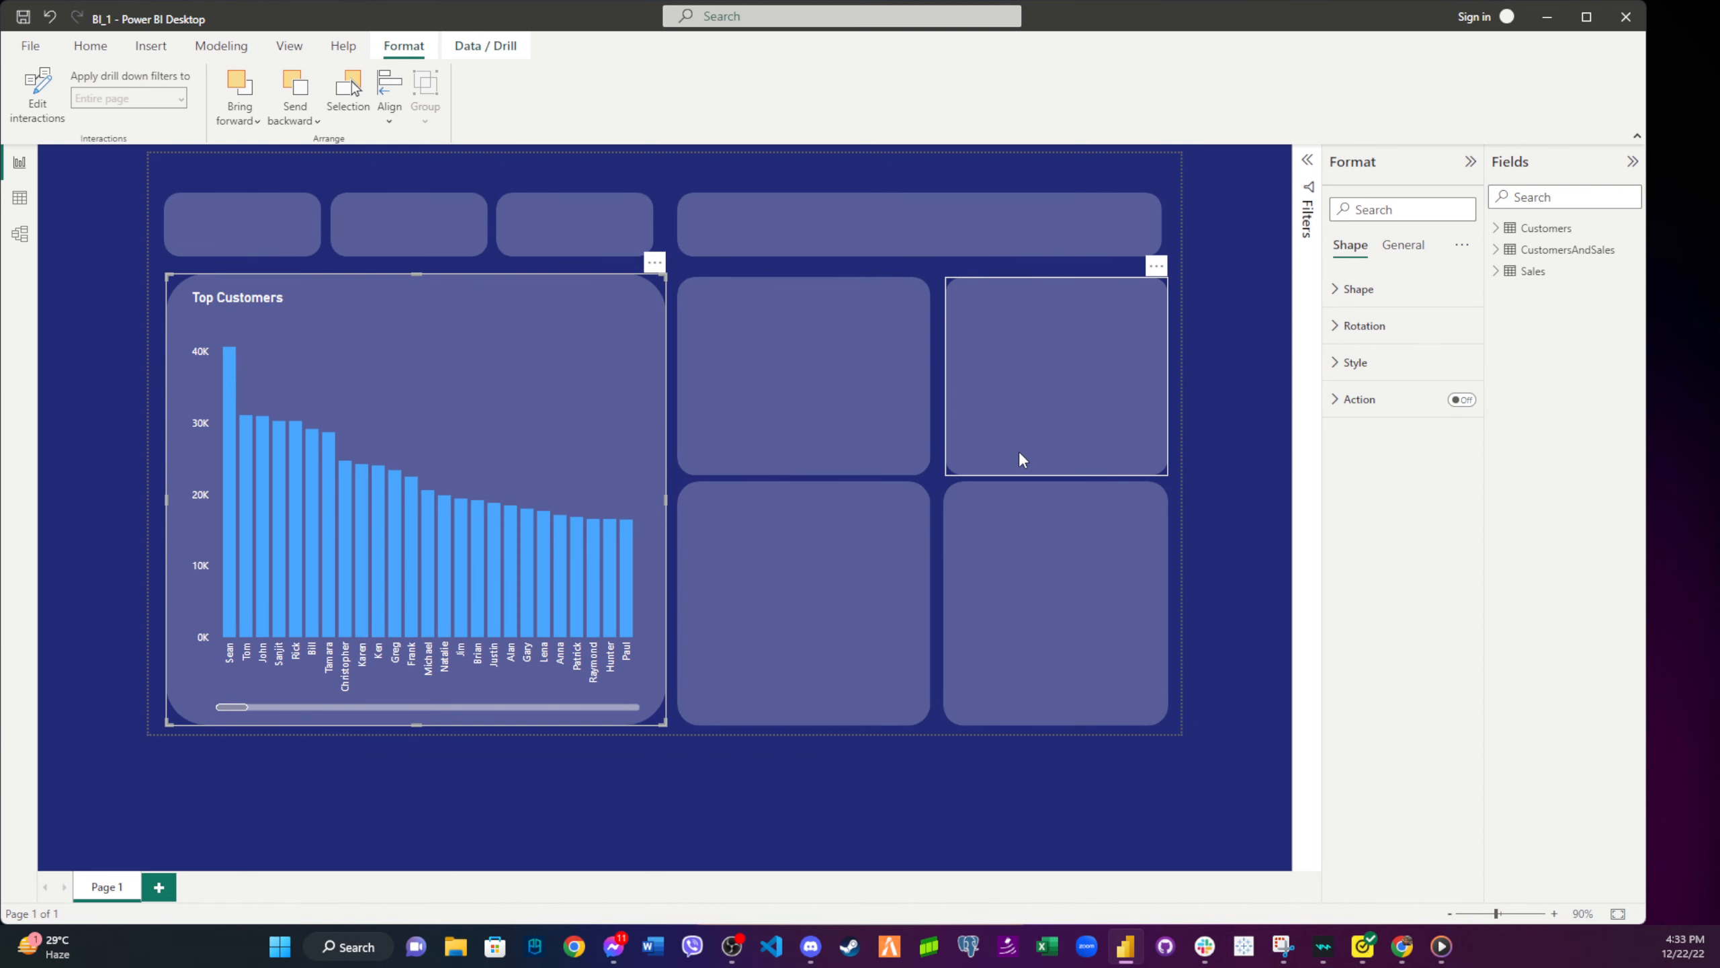
click(707, 734)
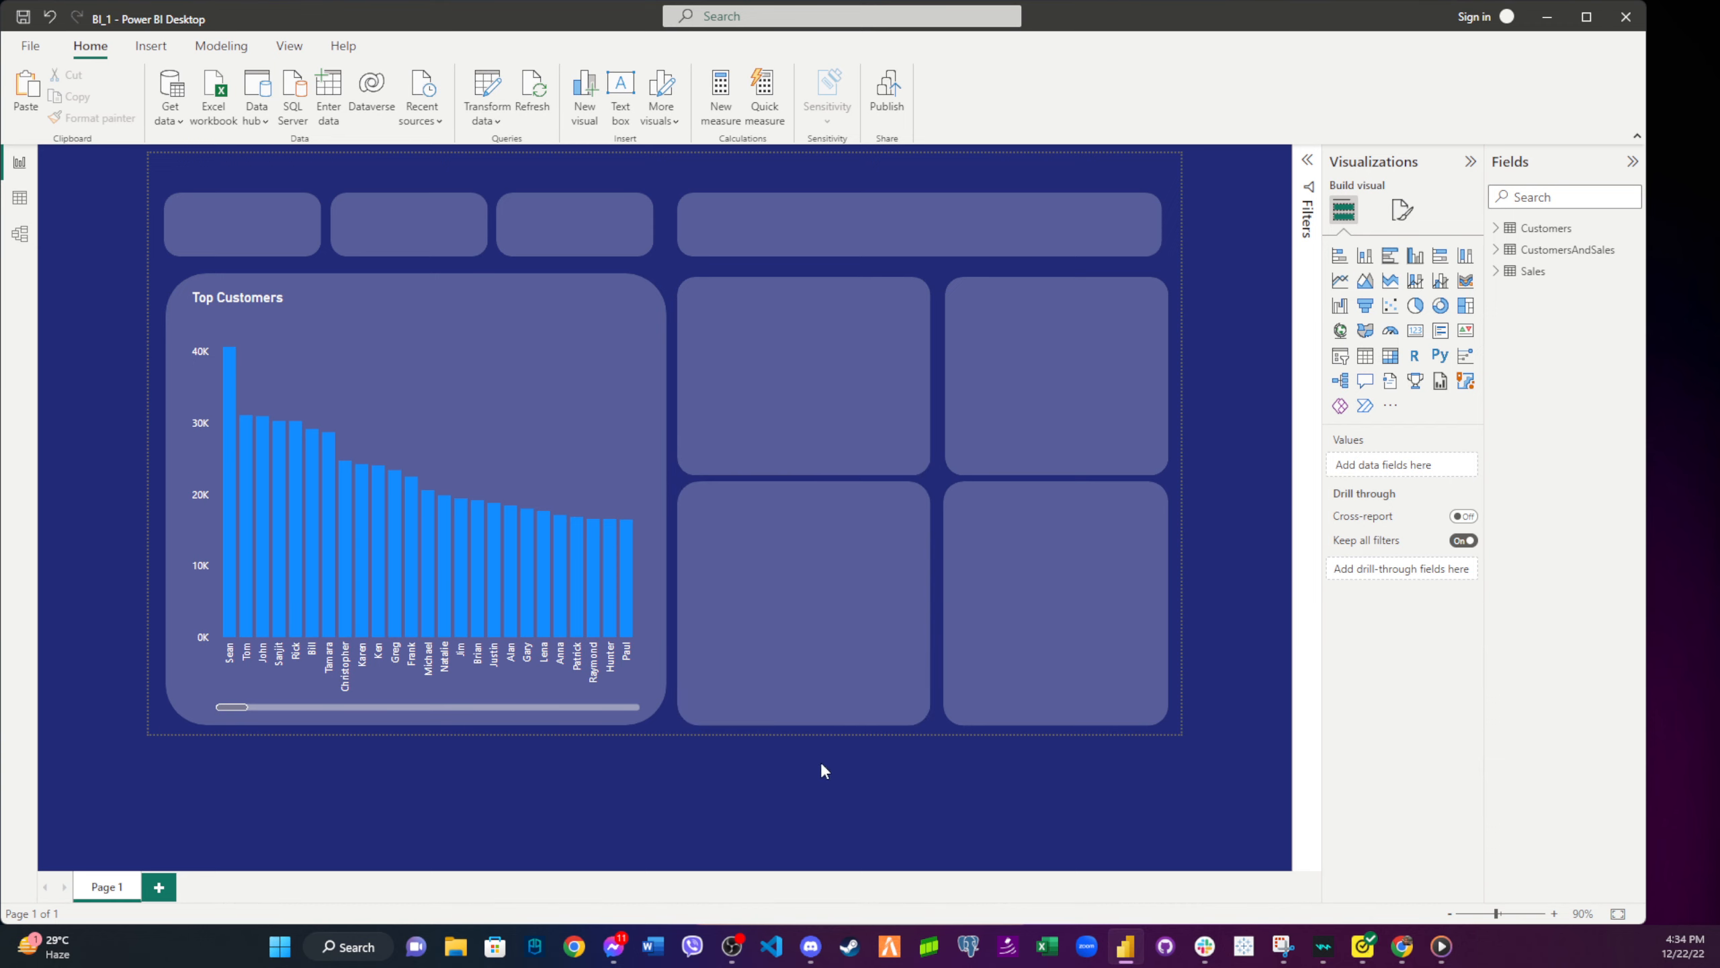
- Add a funnel chart with AgeGroup from Customers as the category and the count of OrderDate from Sales as the values
click(1366, 307)
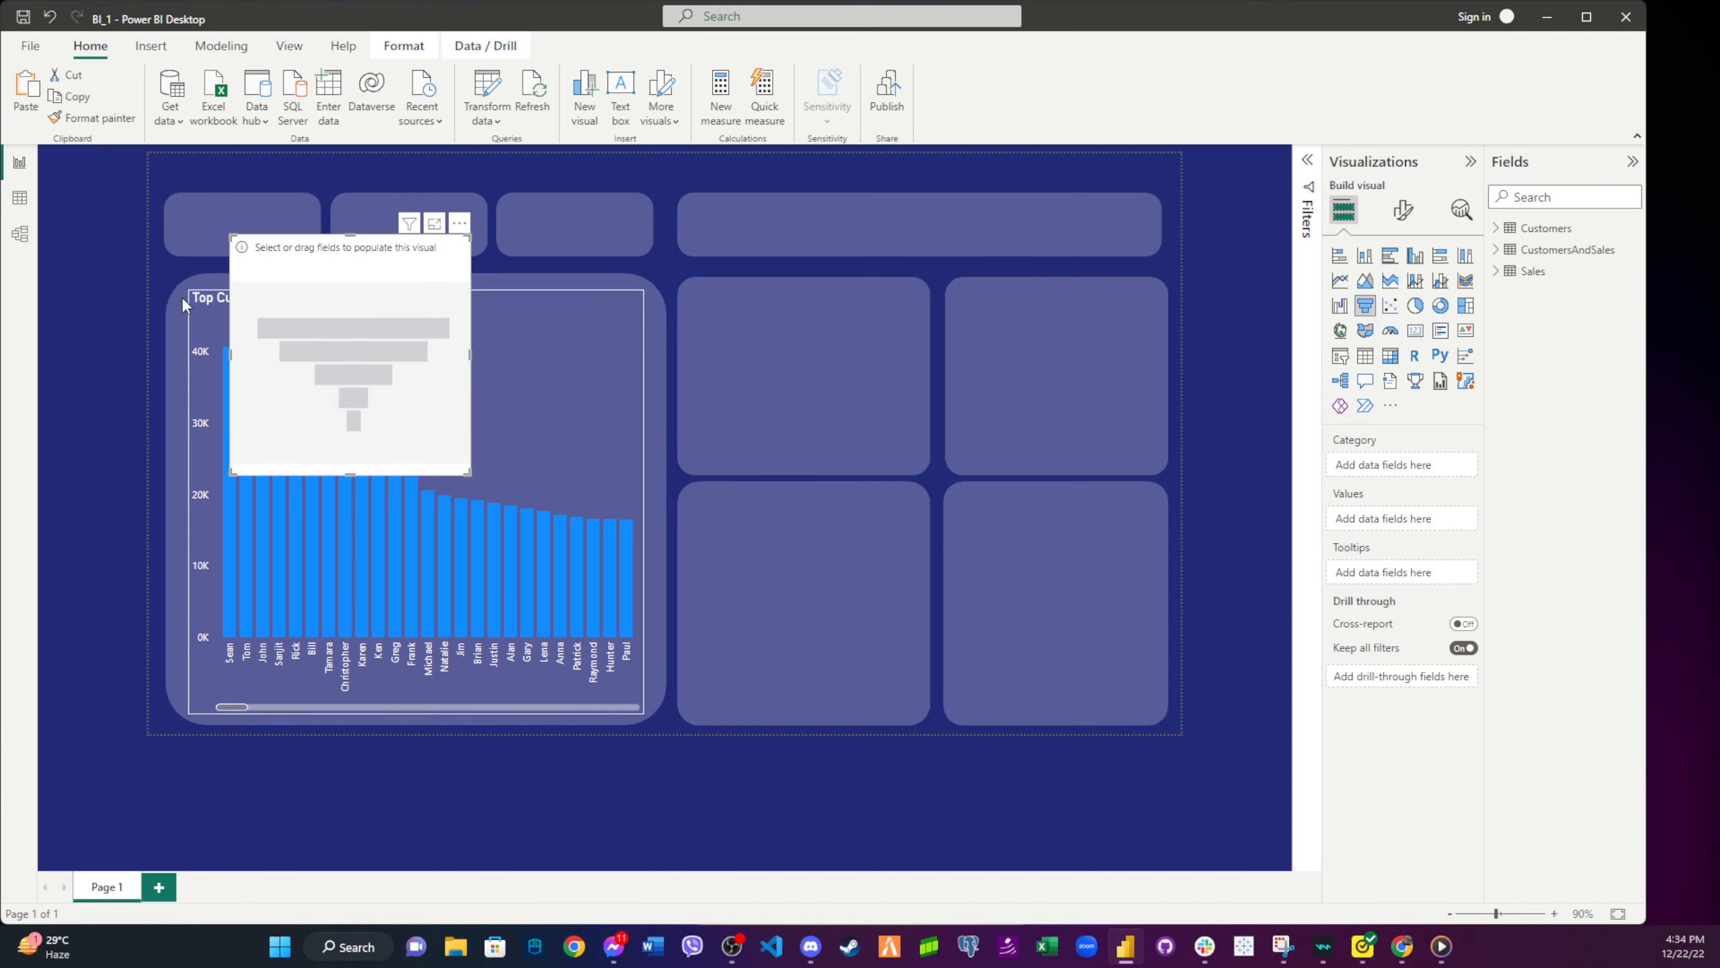
click(1497, 250)
click(1497, 227)
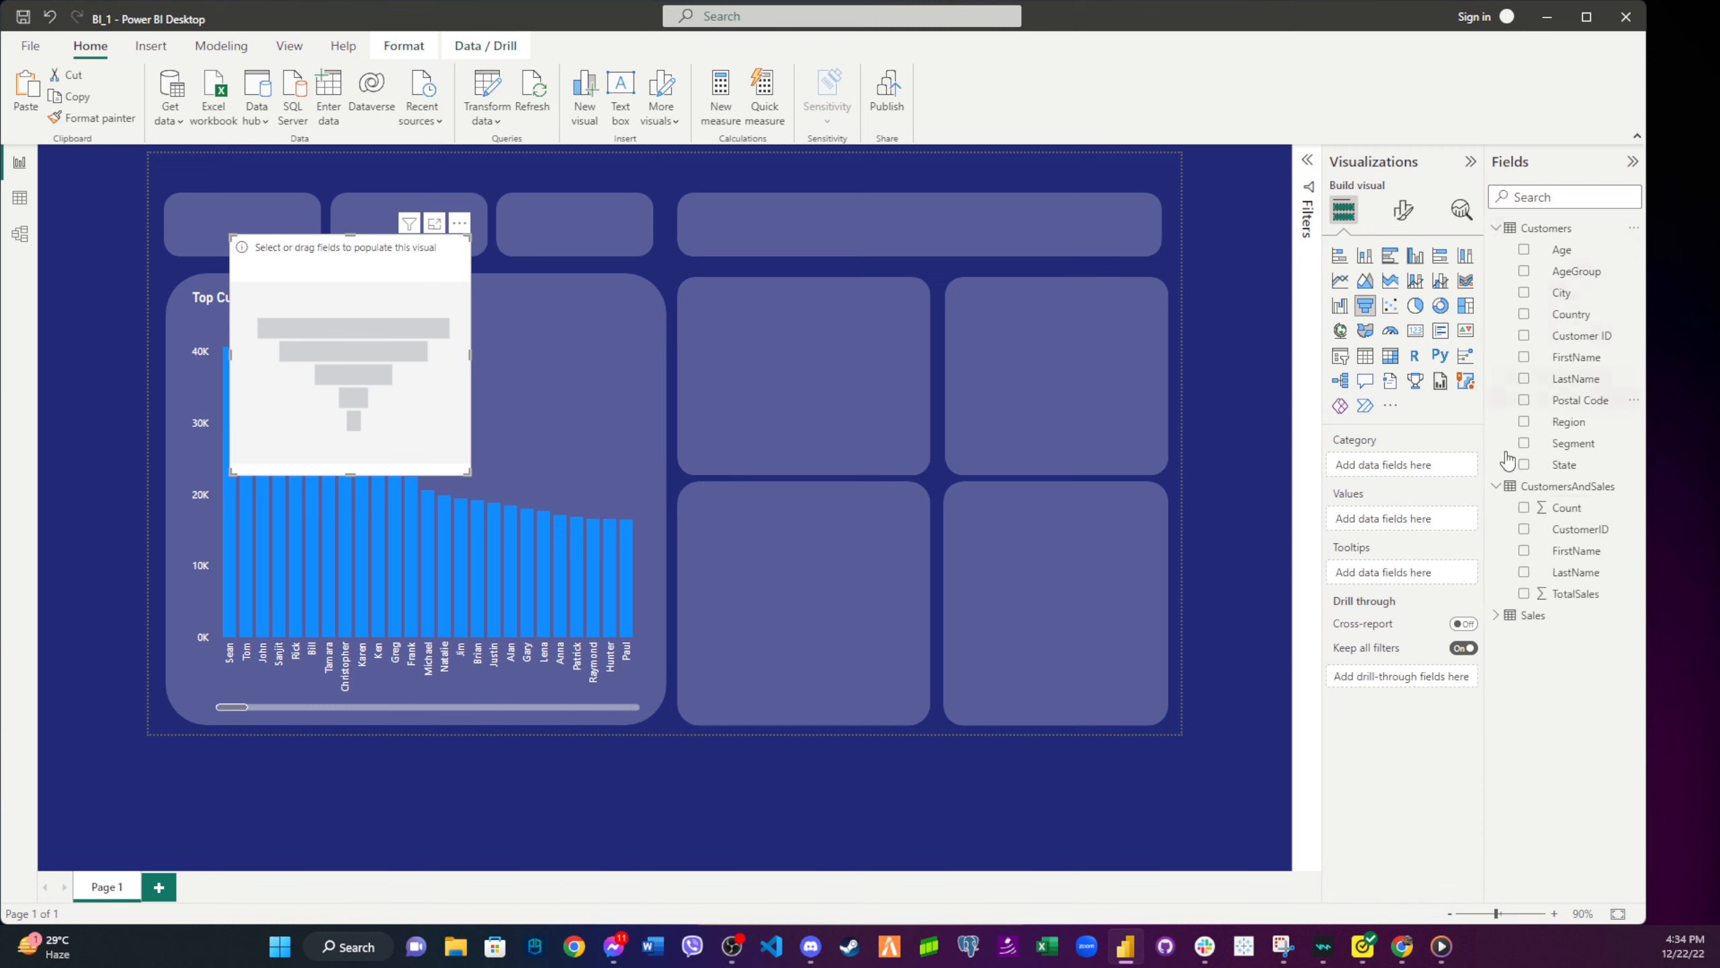
click(1496, 615)
scroll(1546, 502, down, 1)
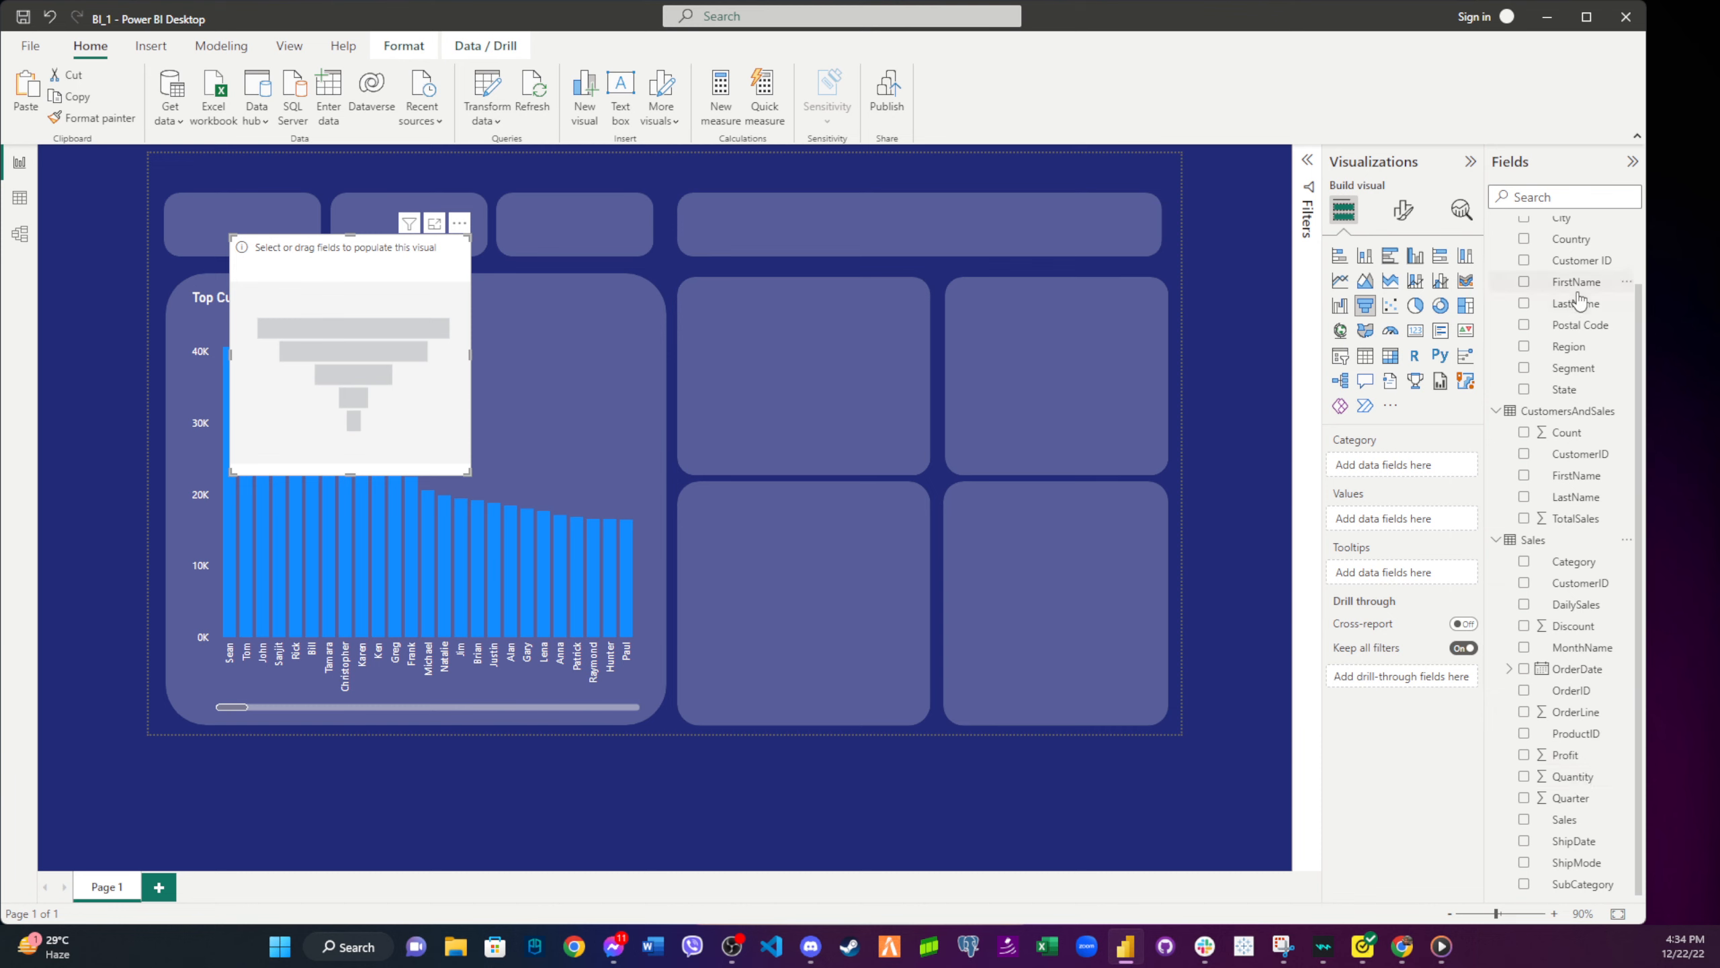
scroll(1575, 305, up, 1)
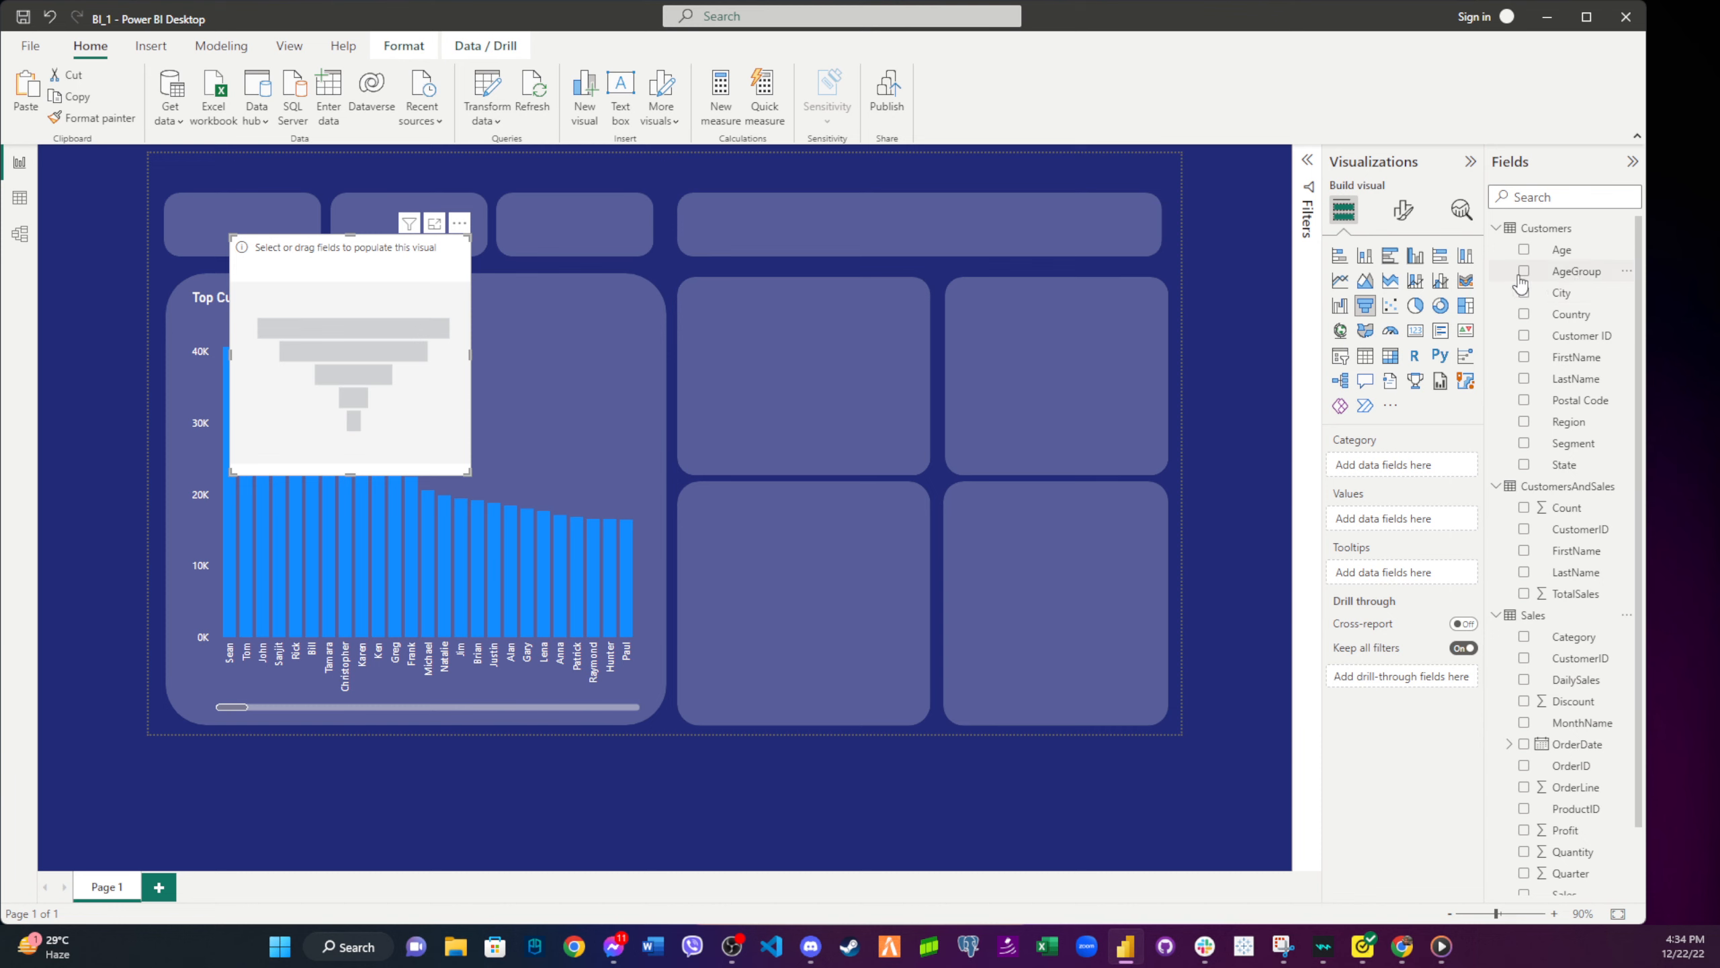
click(1578, 273)
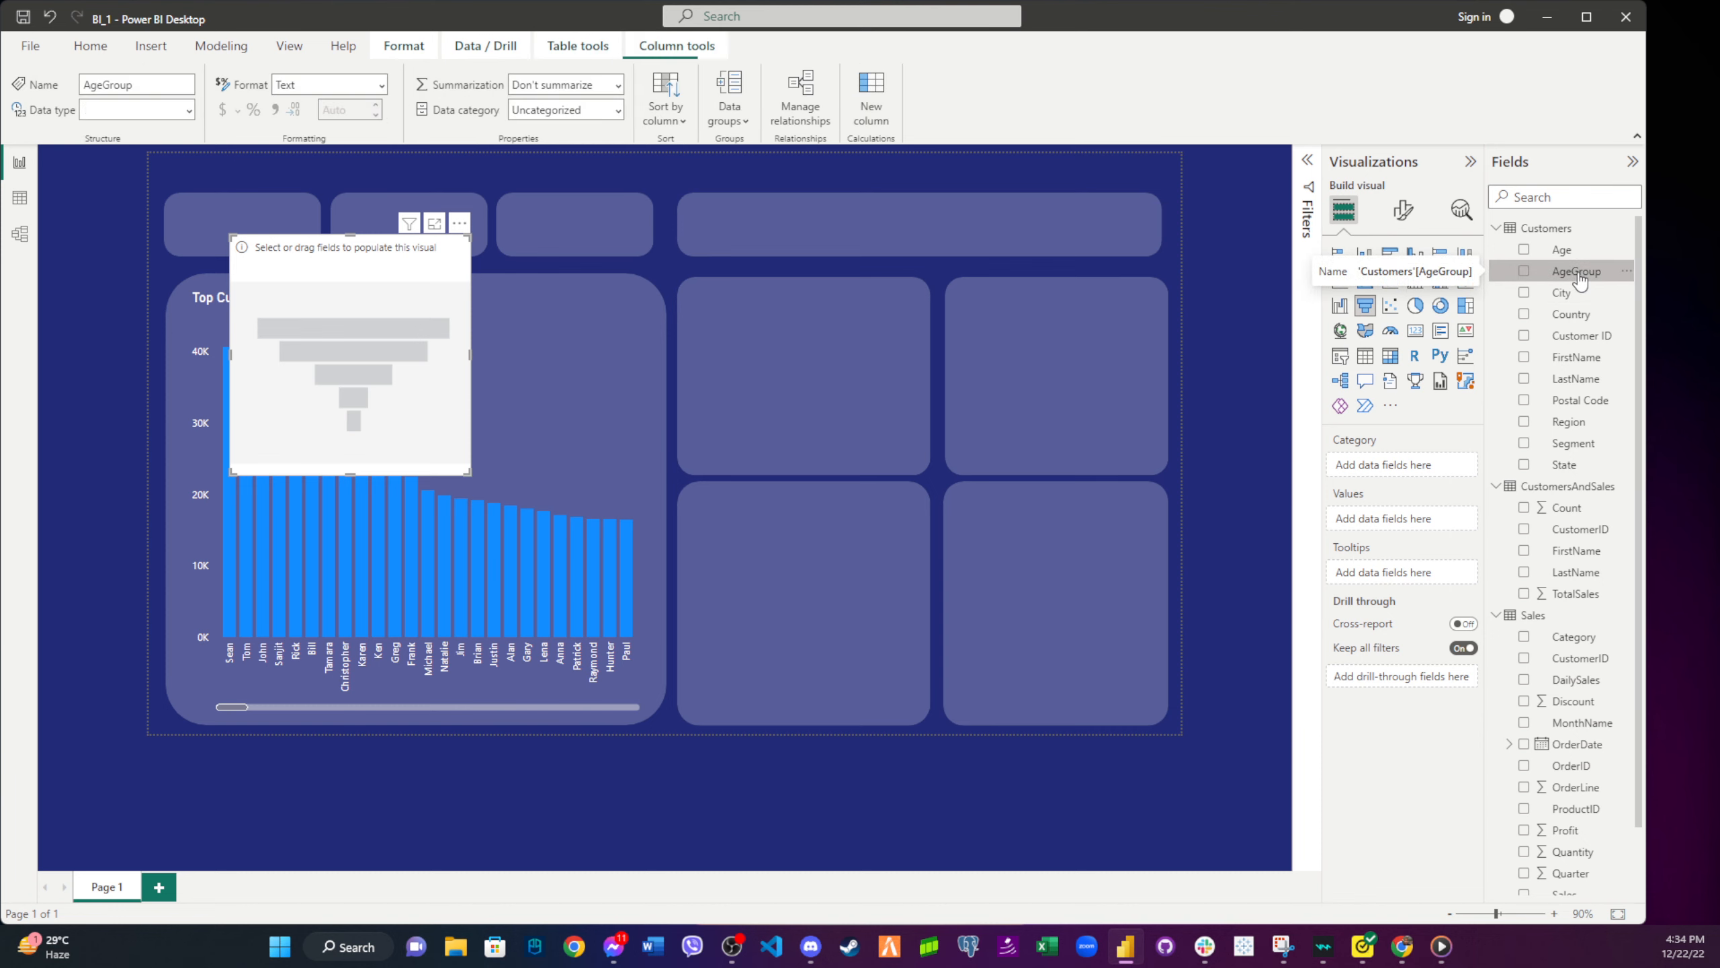
drag(1580, 280, 375, 316)
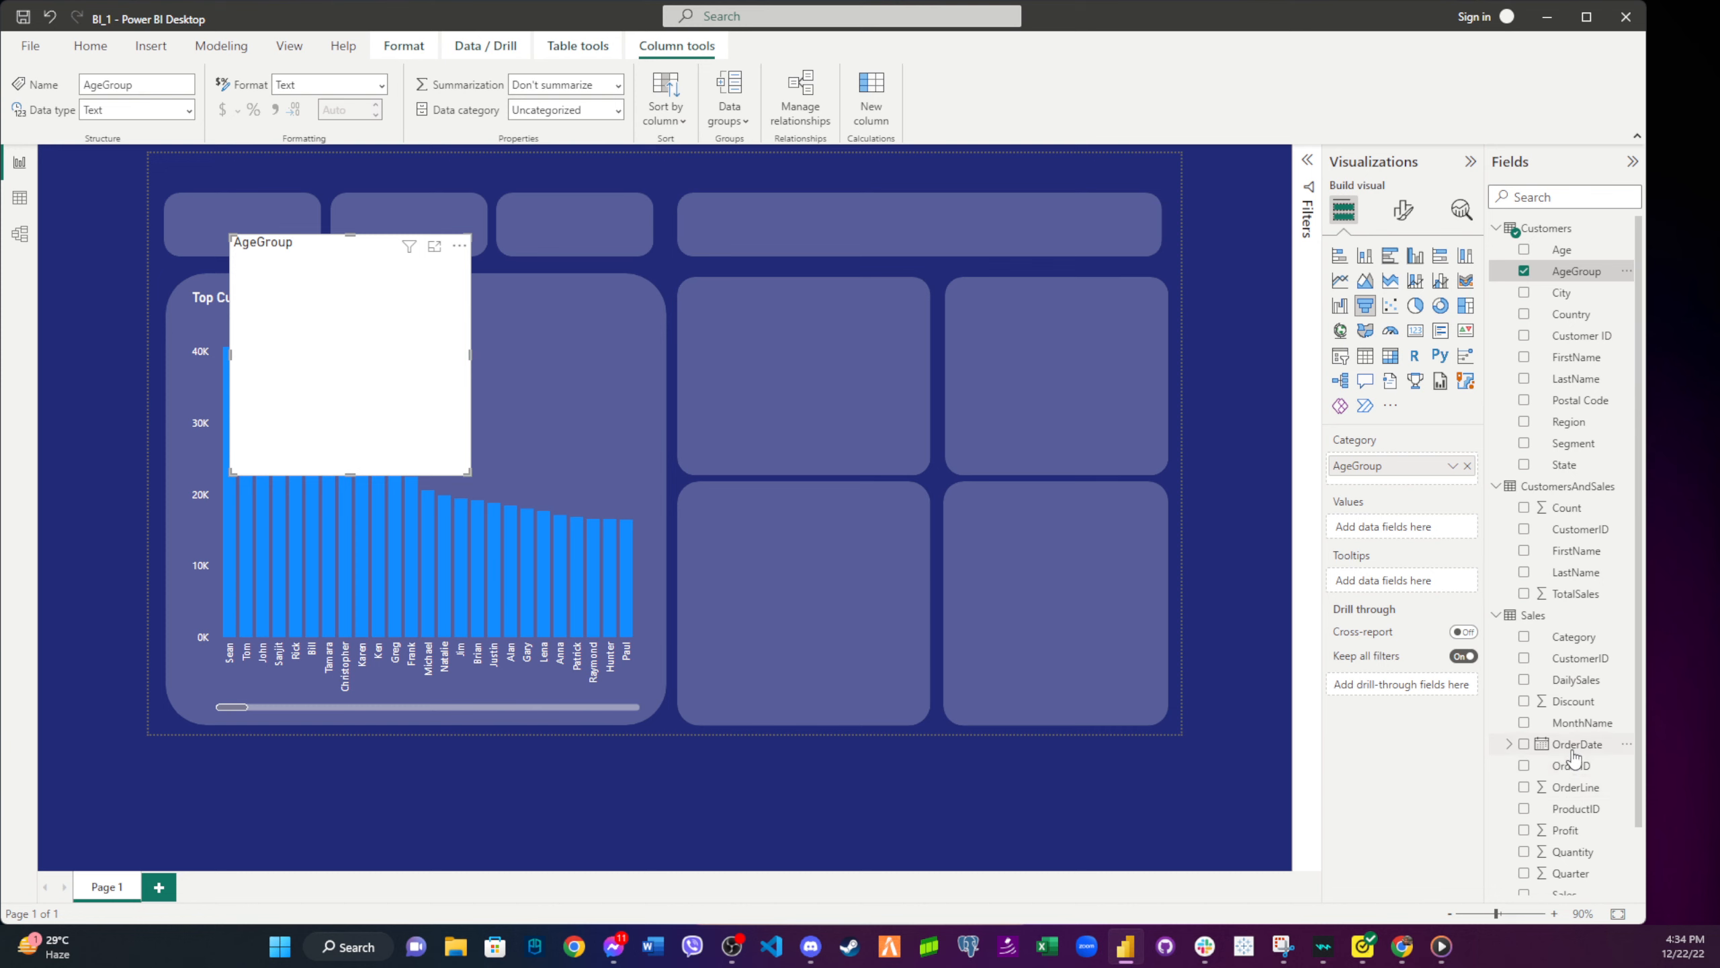
drag(1573, 757, 1403, 534)
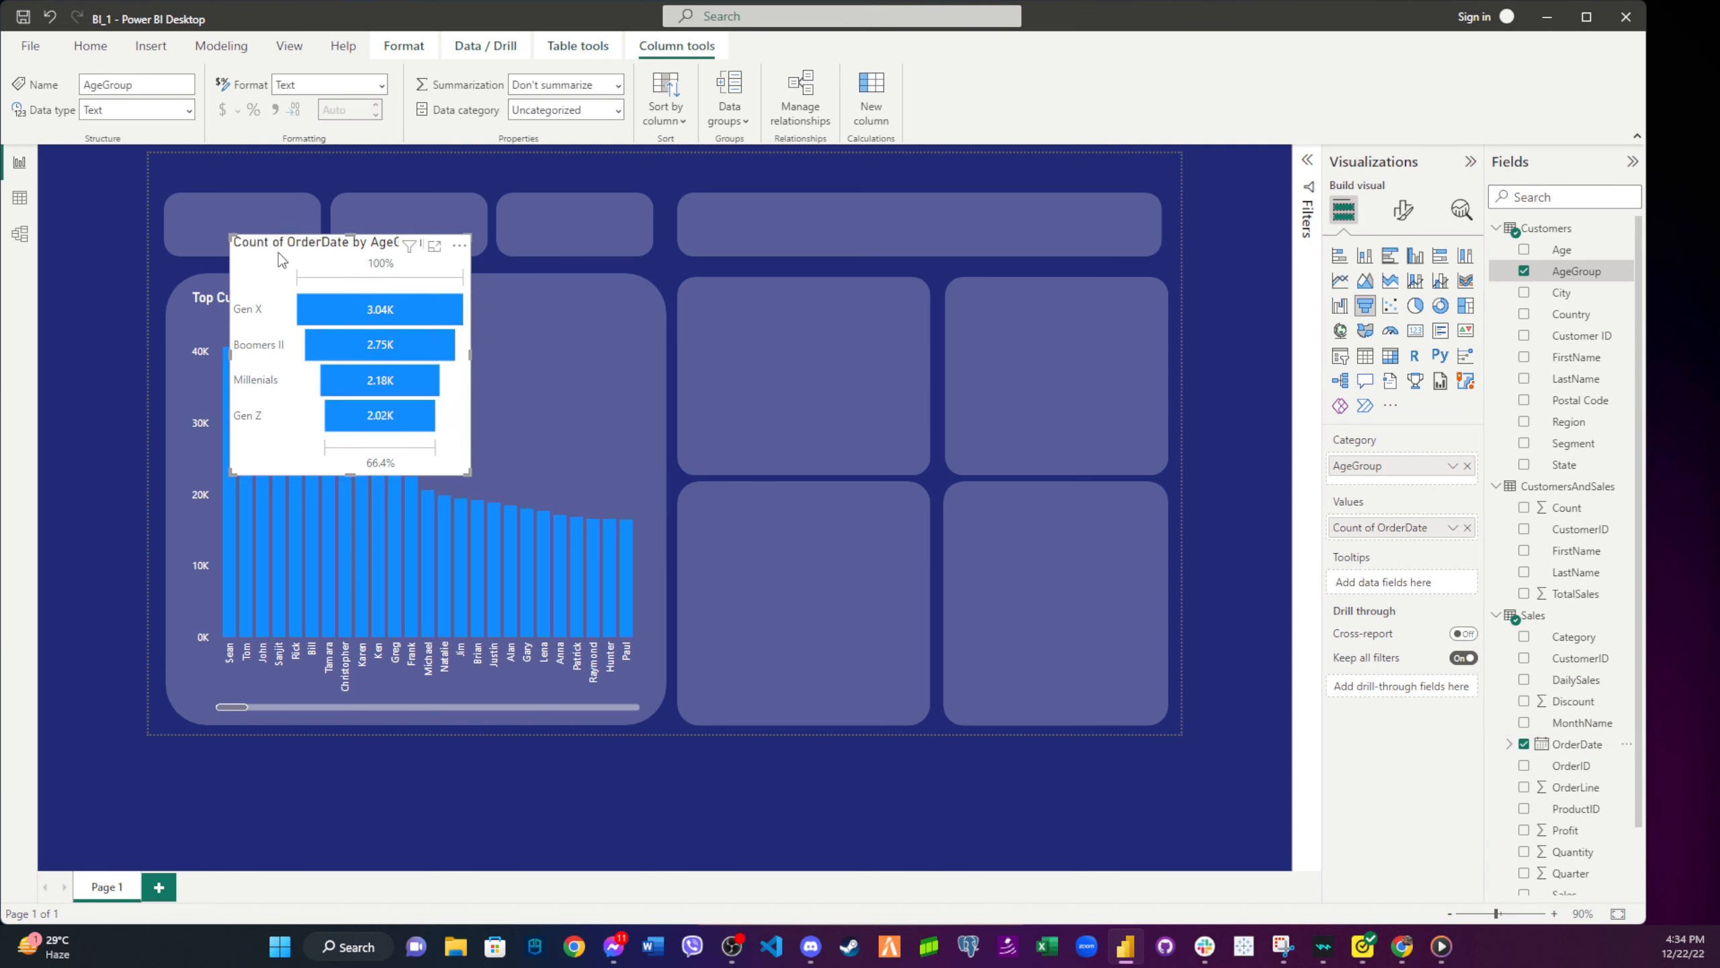
- Move the funnel chart beside the Top Customers chart and apply that chart's formatting to it with Format painter
drag(275, 261, 764, 404)
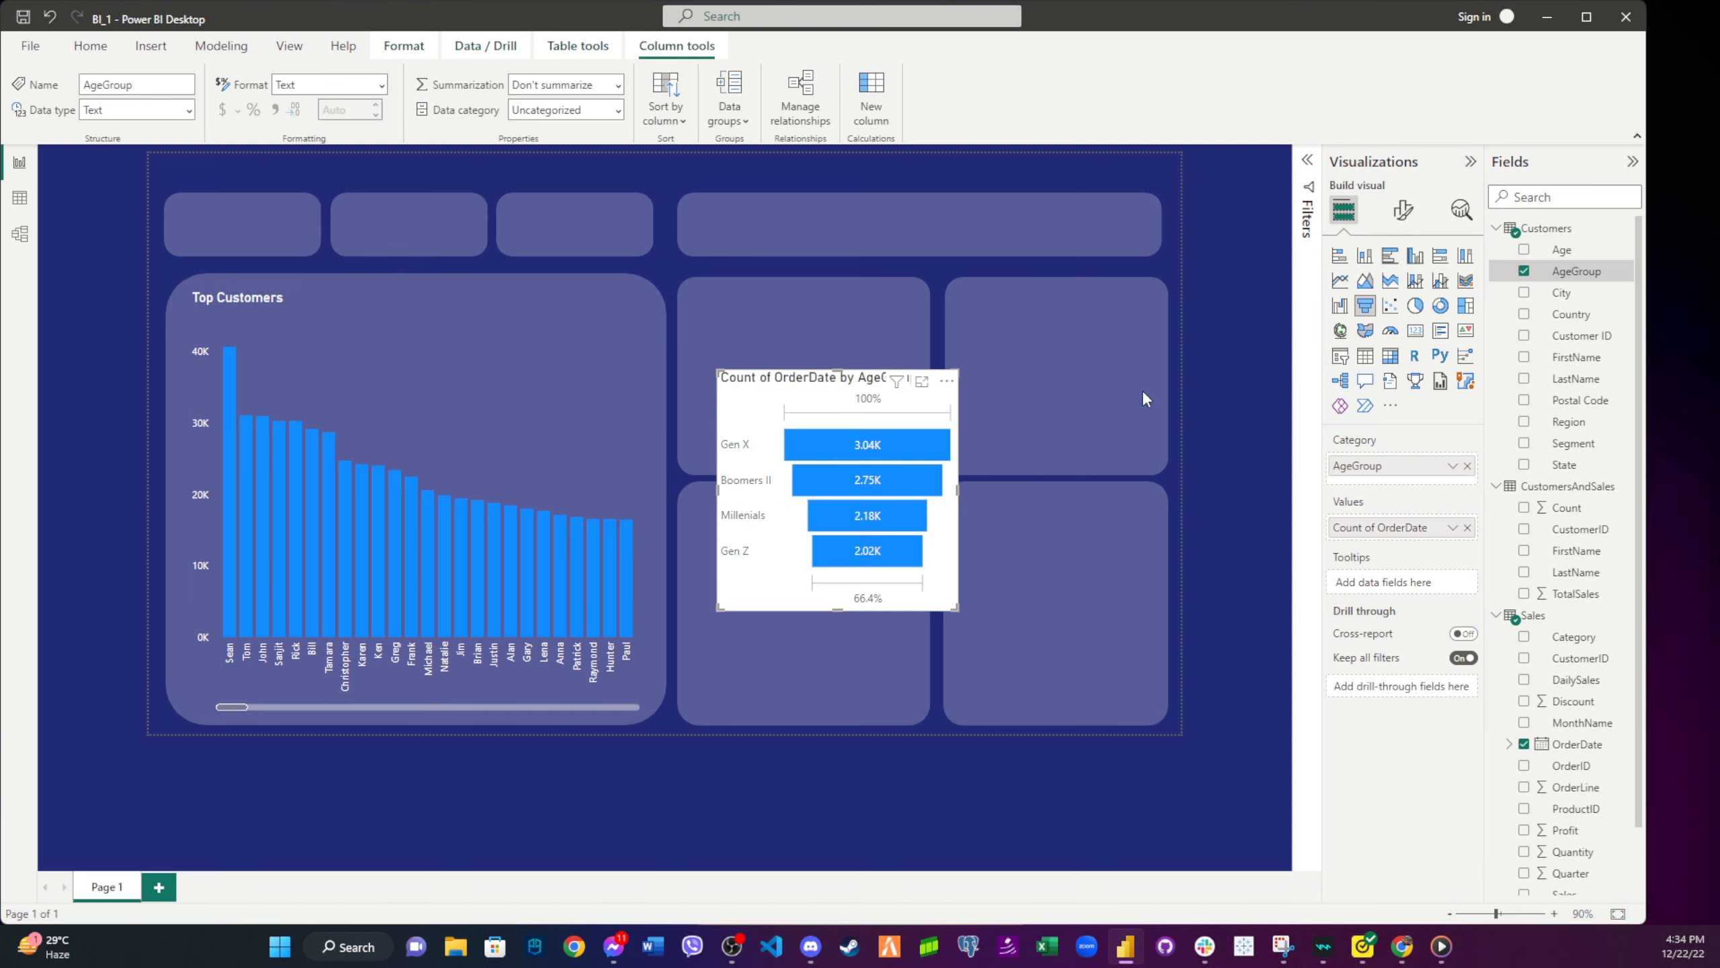
click(90, 47)
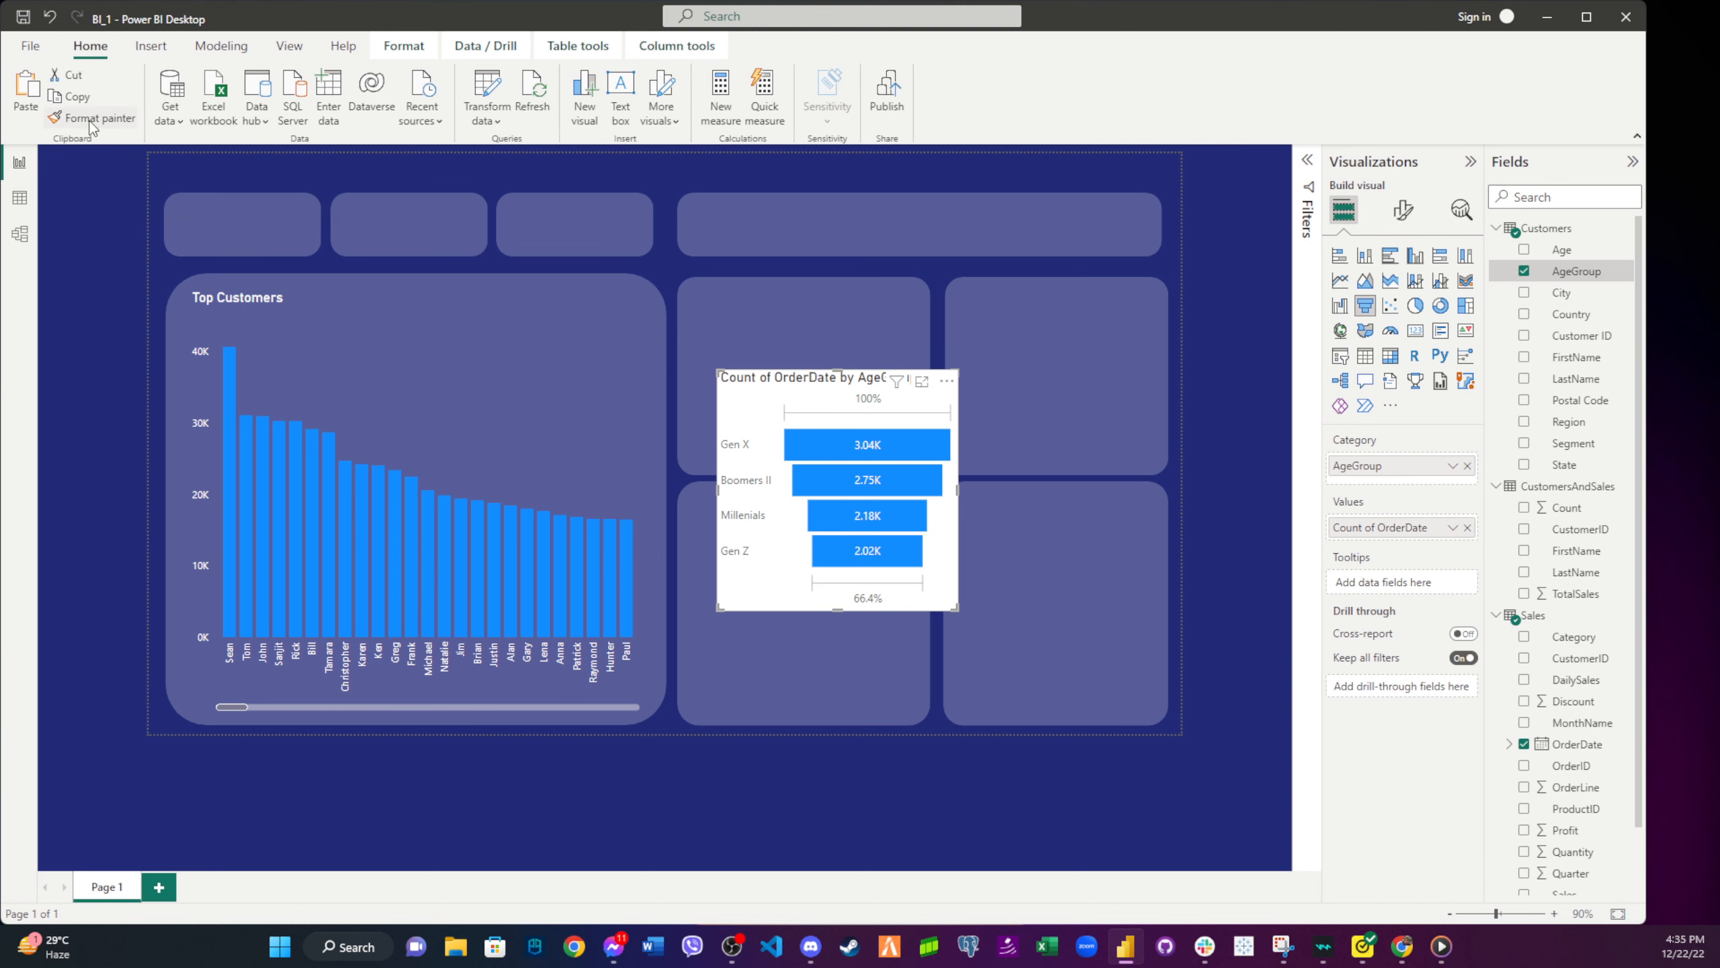
click(92, 119)
click(776, 423)
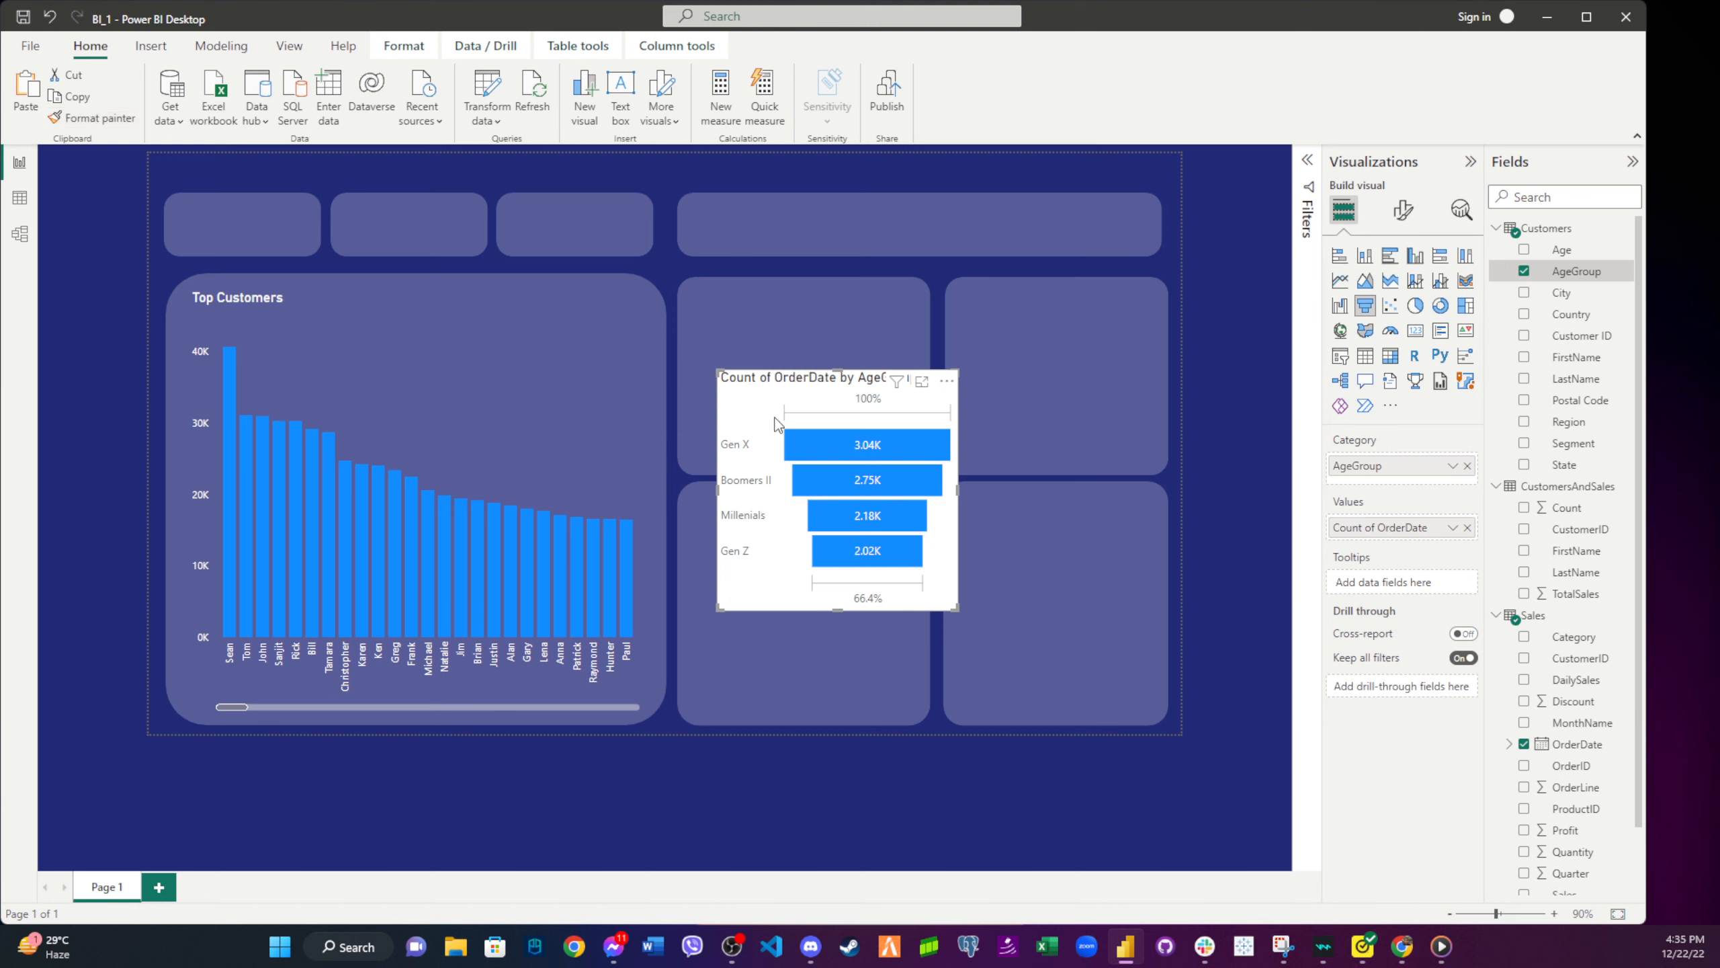
drag(778, 390, 661, 331)
drag(723, 311, 709, 310)
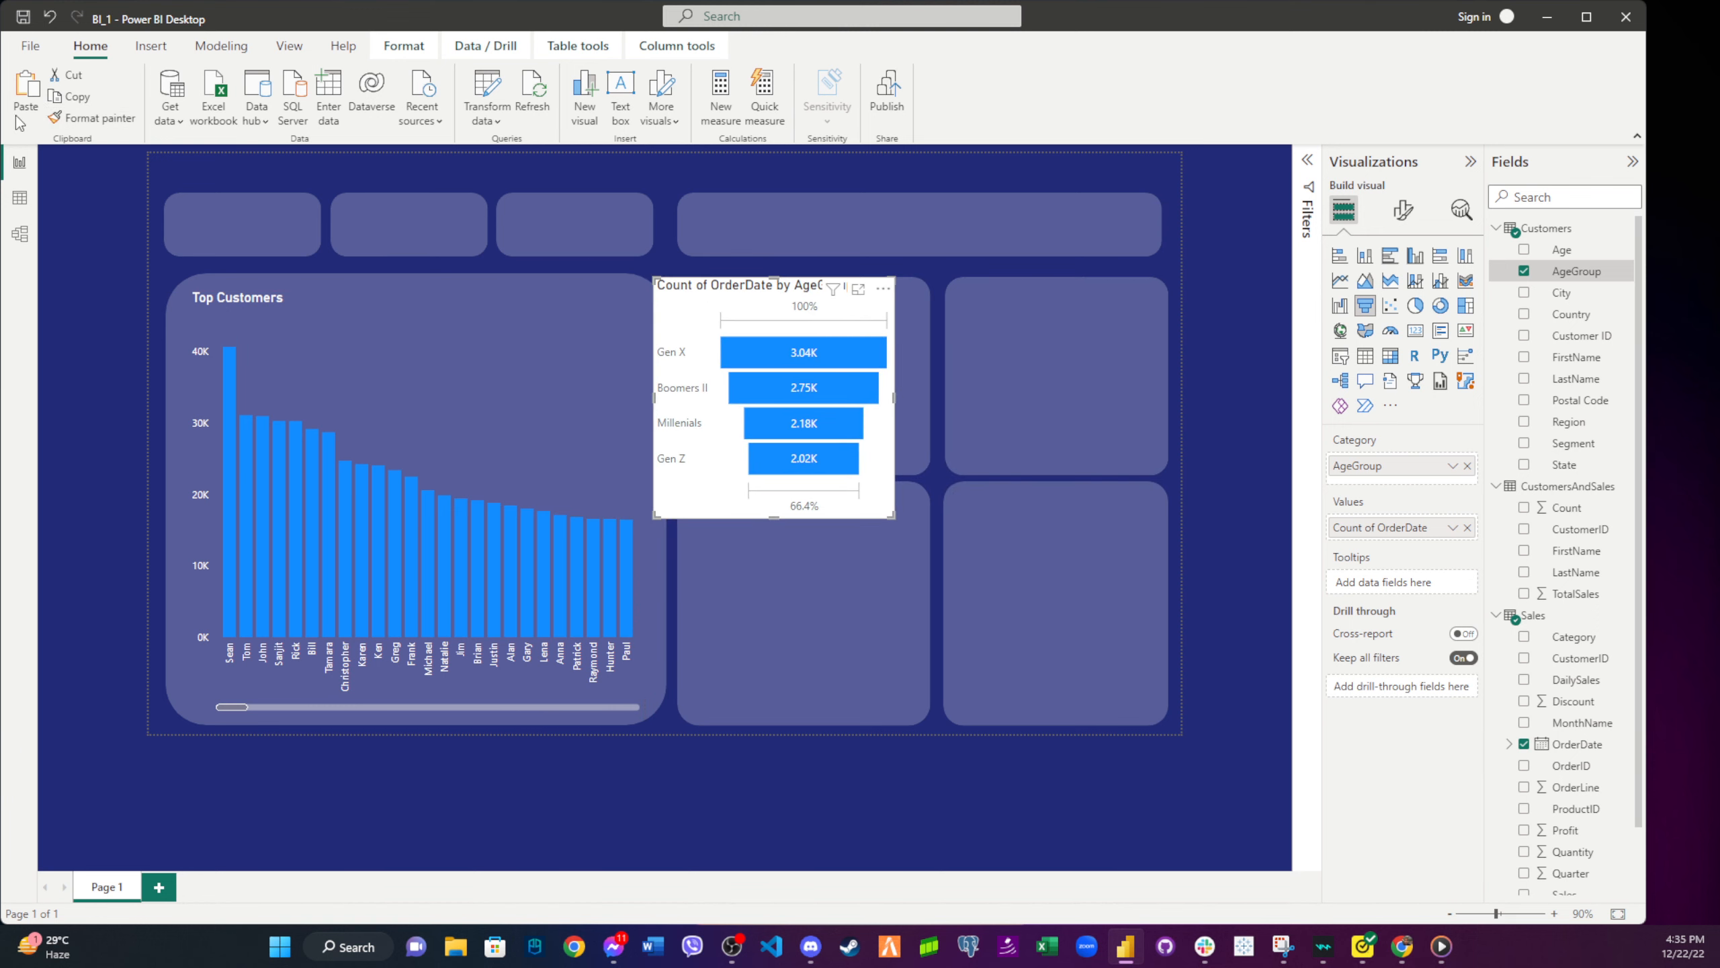
click(395, 355)
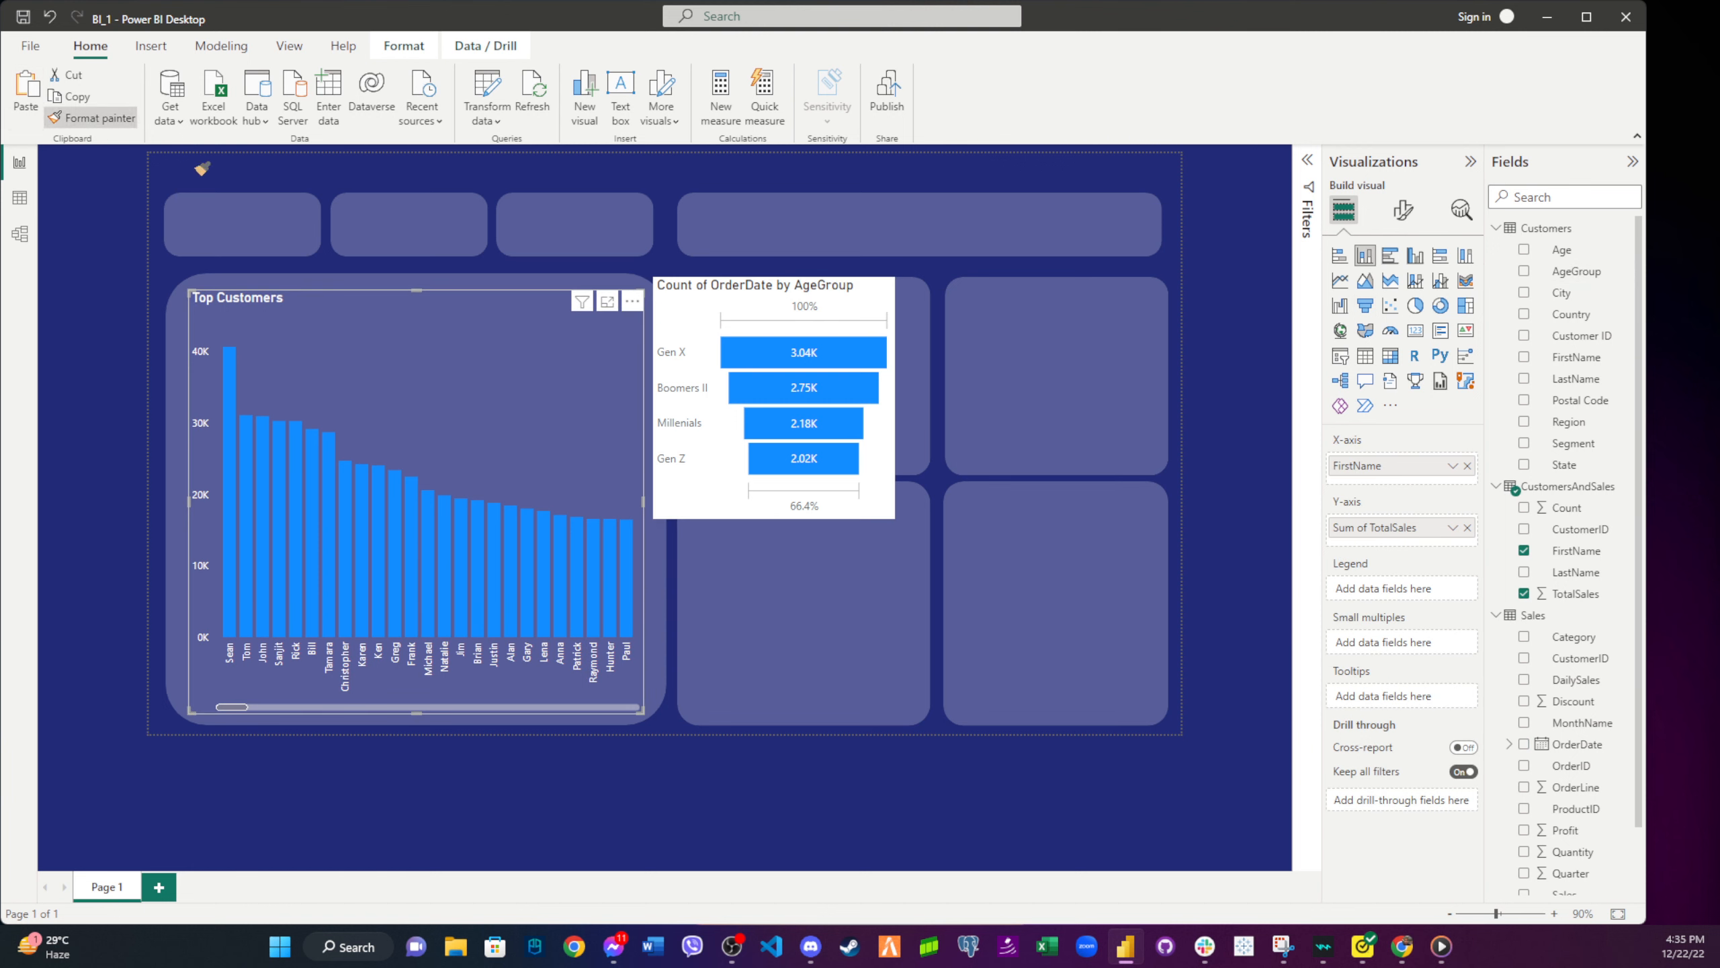
click(695, 317)
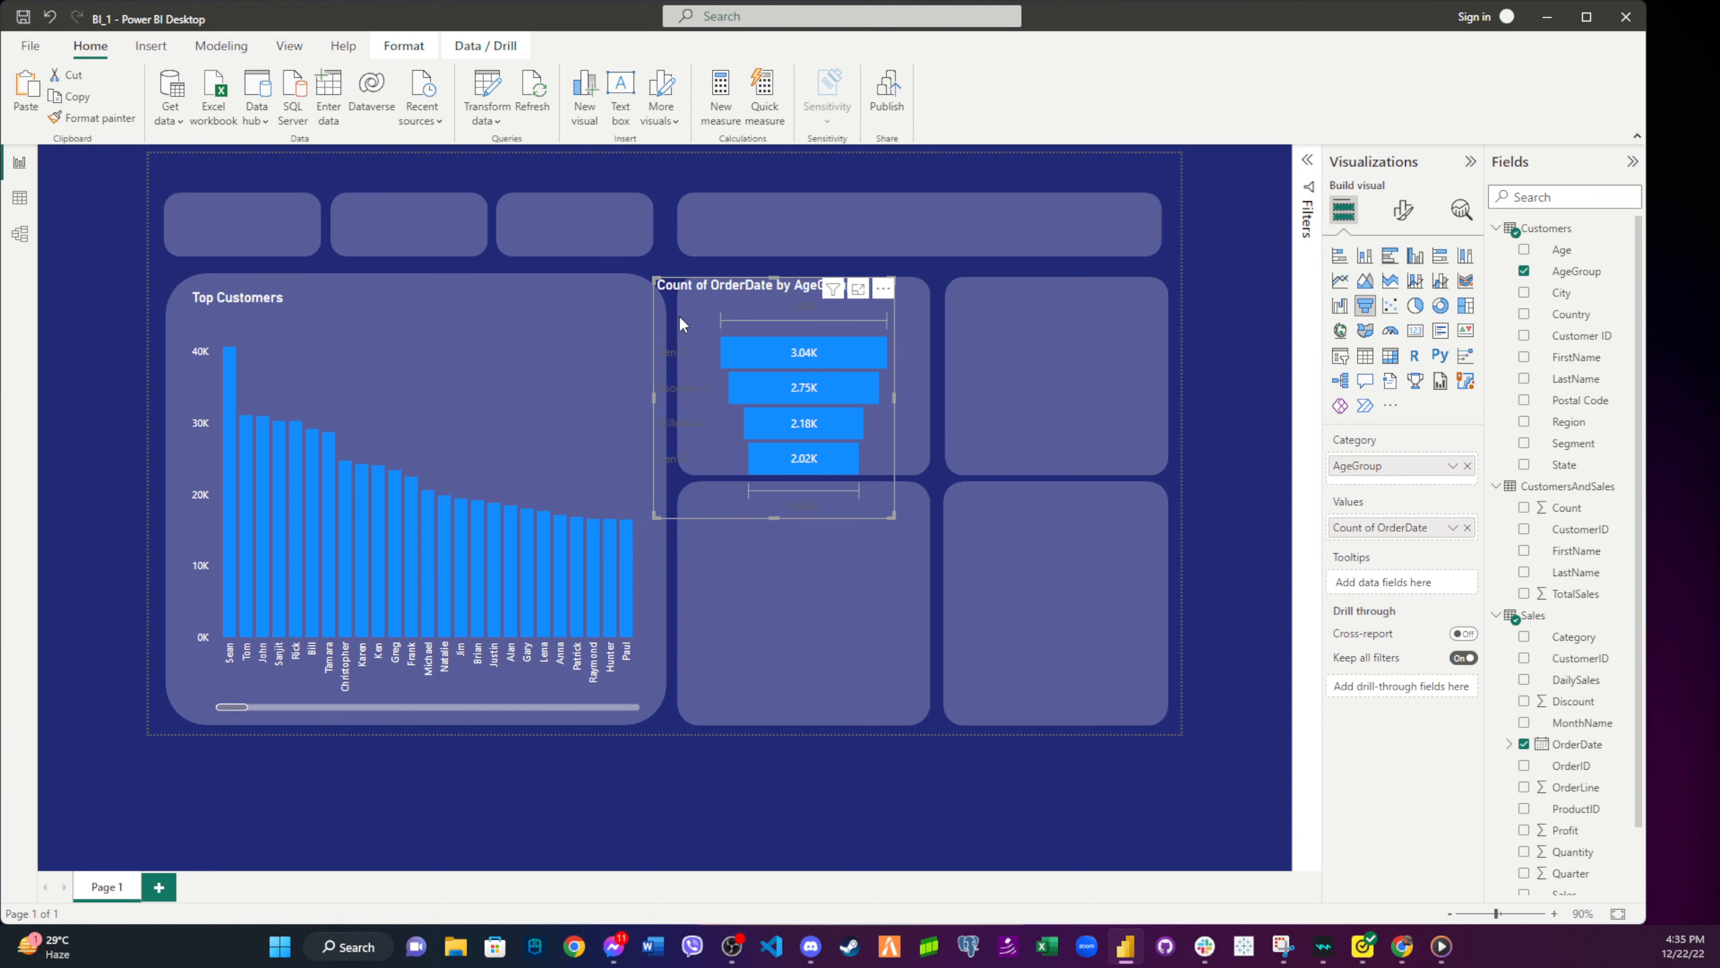
- Reposition the funnel chart over the upper middle panel and remove it from the page
drag(682, 309, 747, 369)
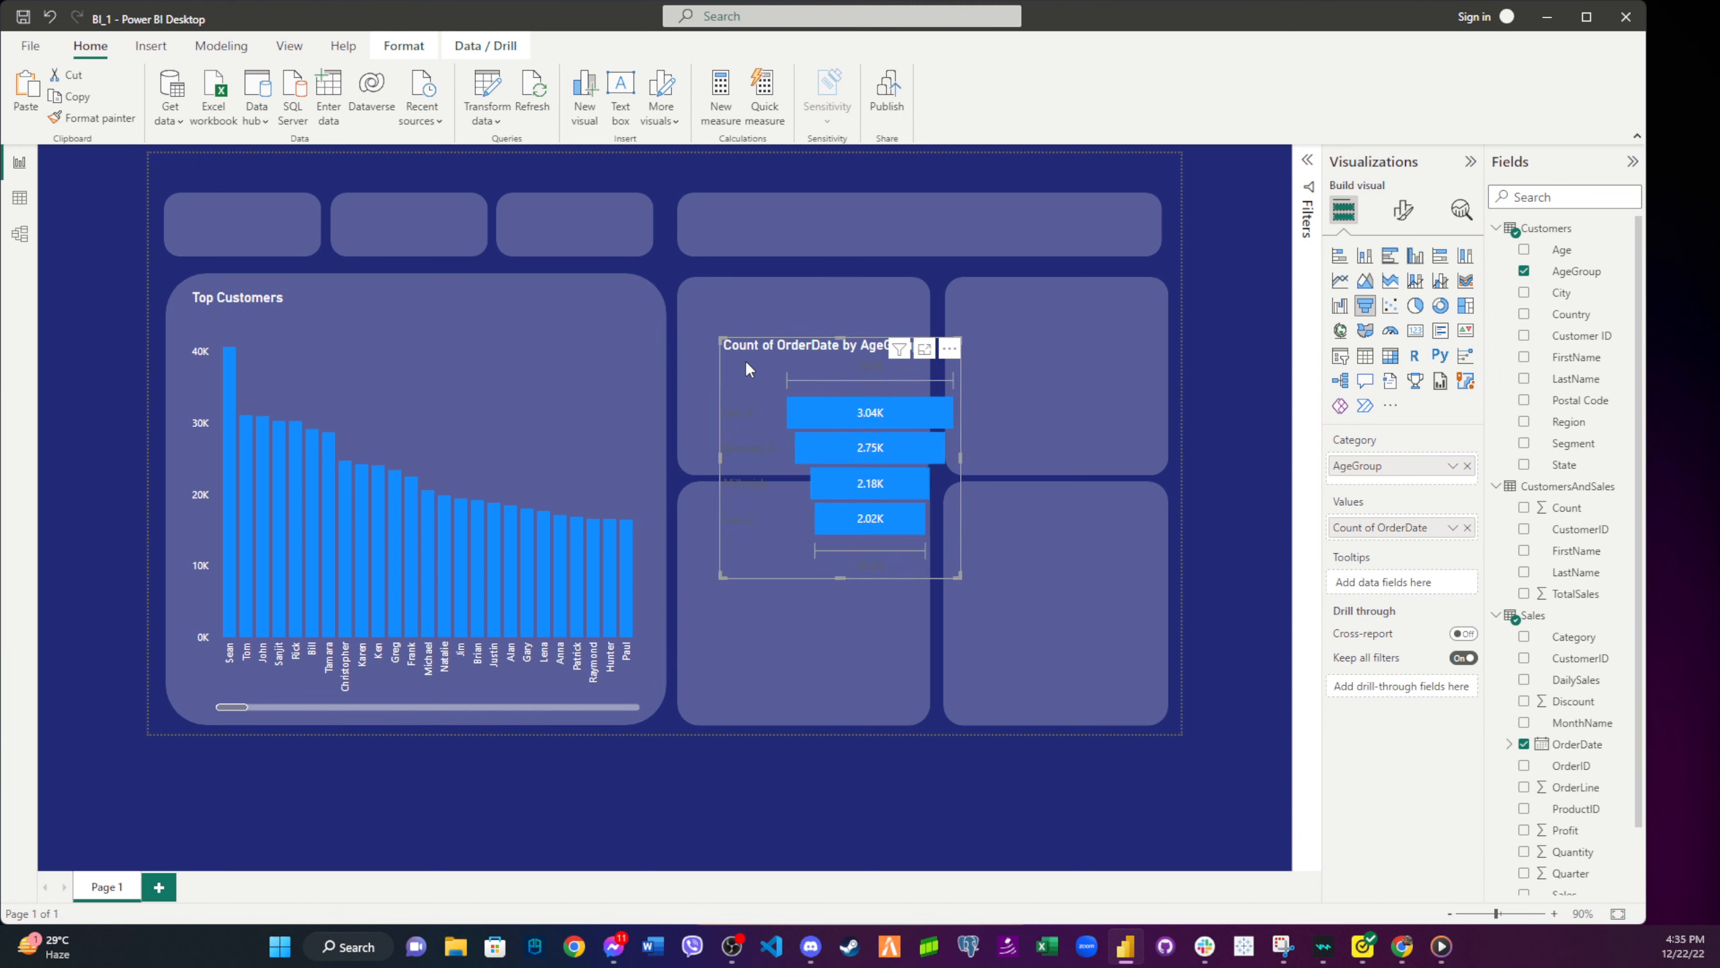
key(ctrl+z)
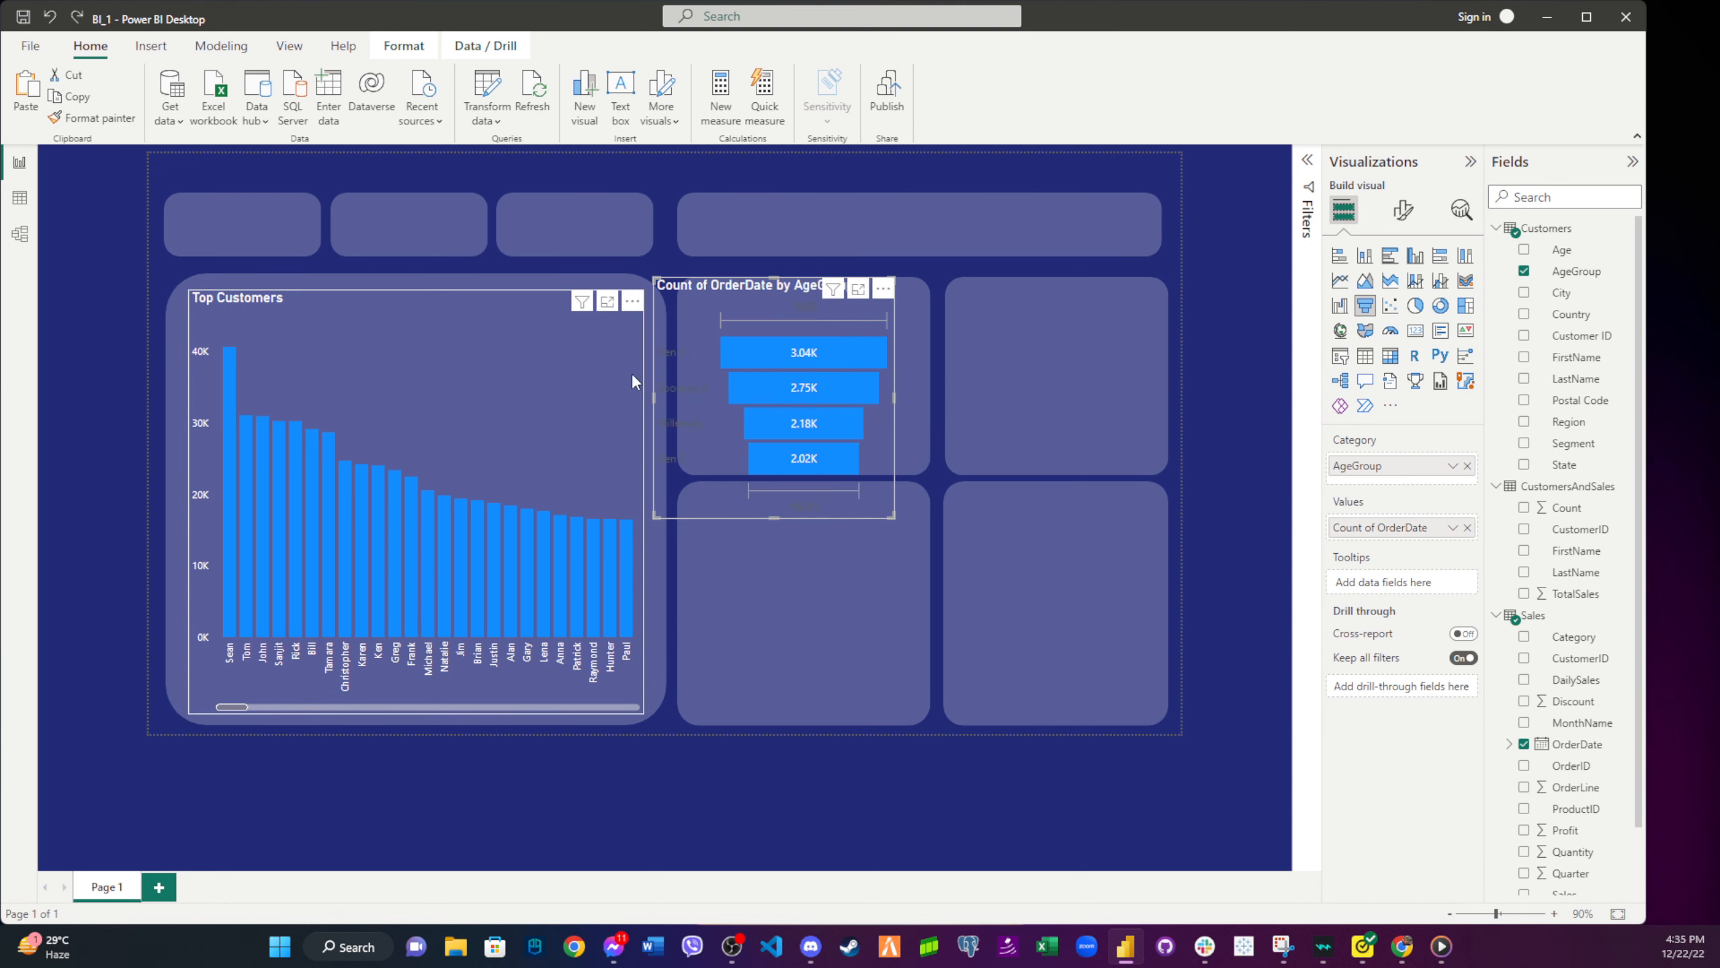
click(797, 773)
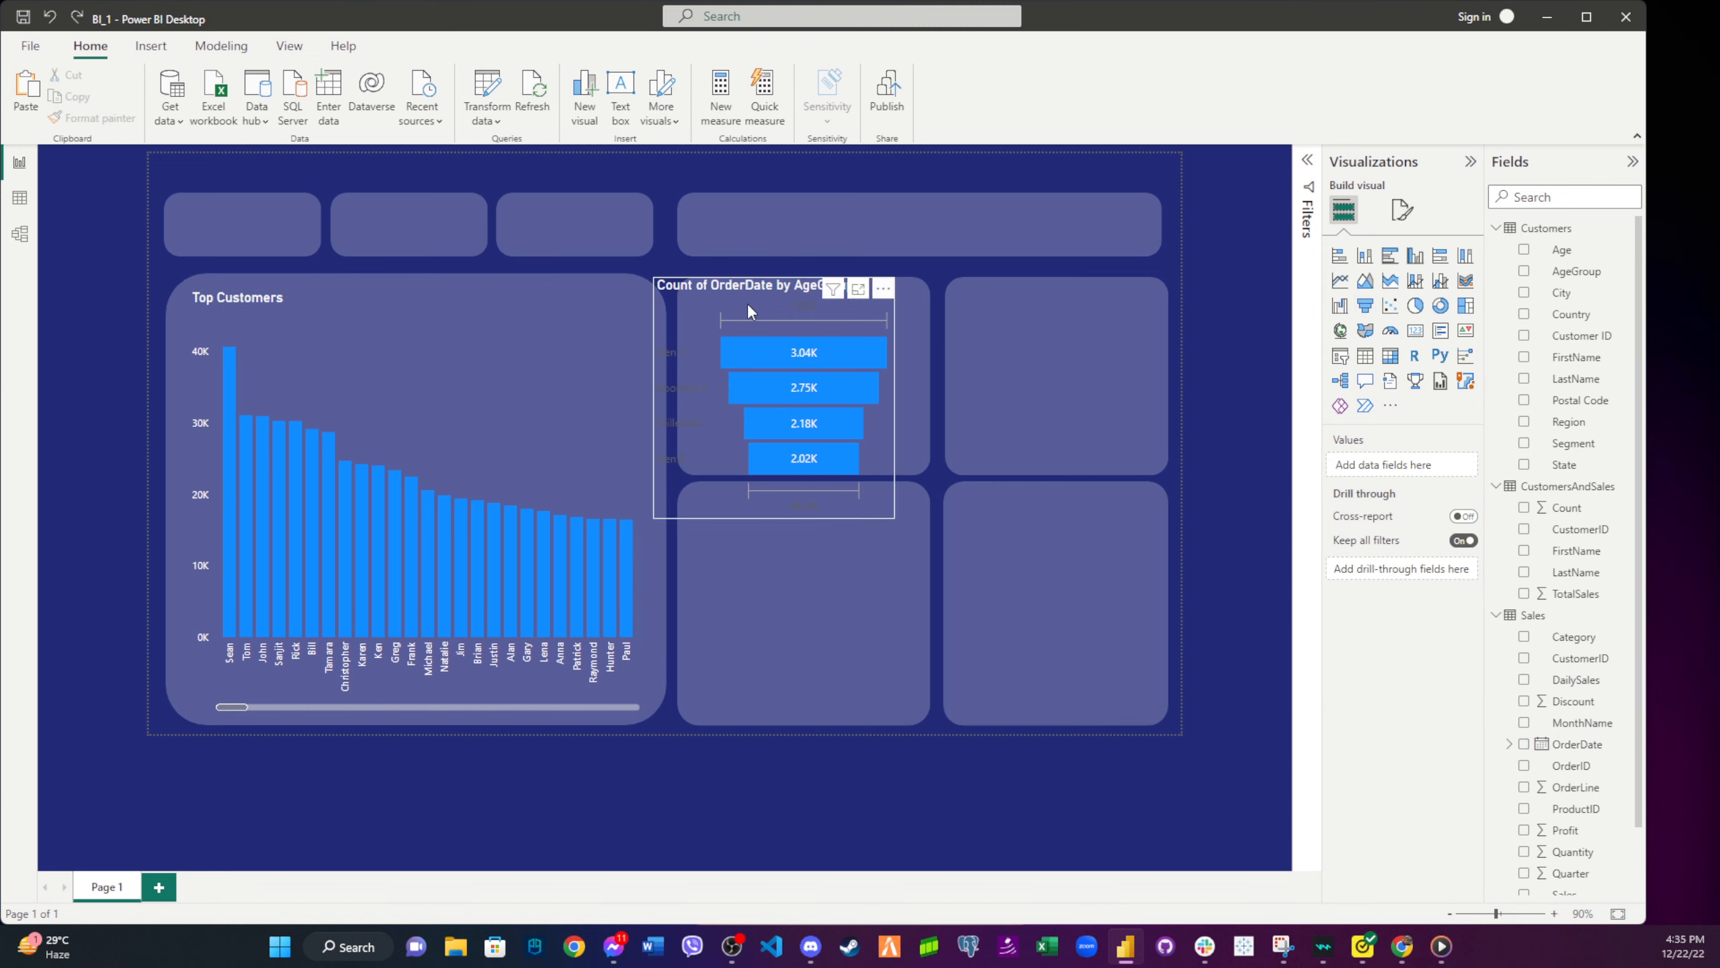
drag(747, 302, 797, 318)
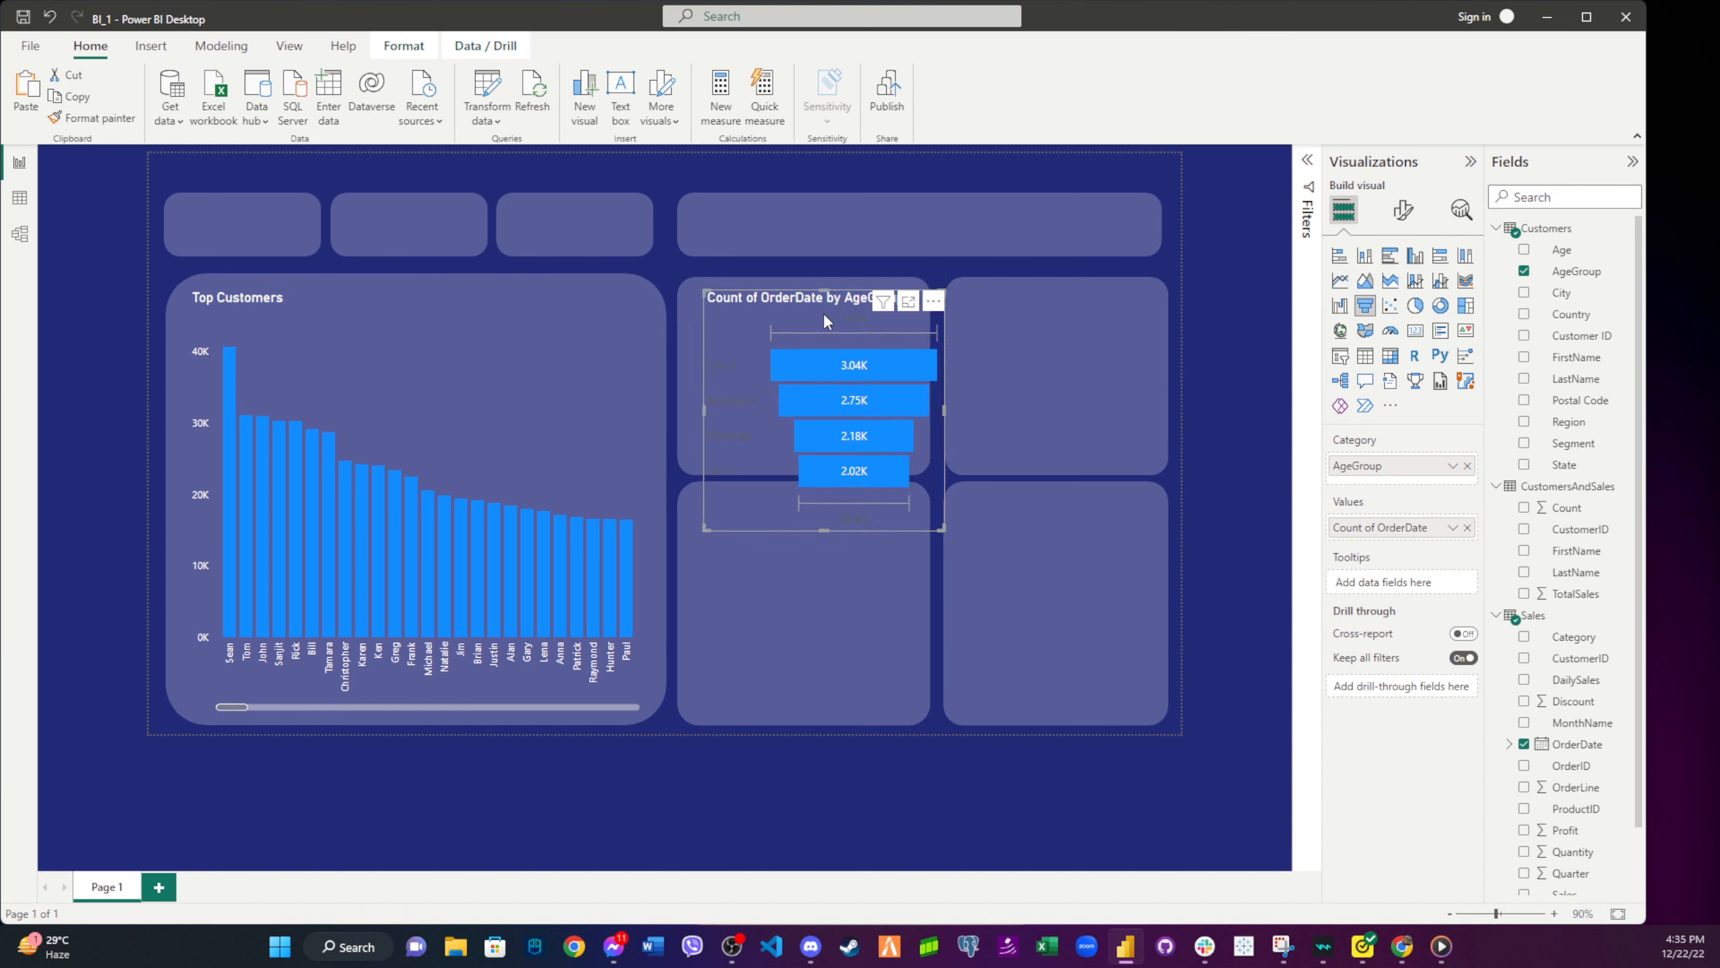
click(934, 302)
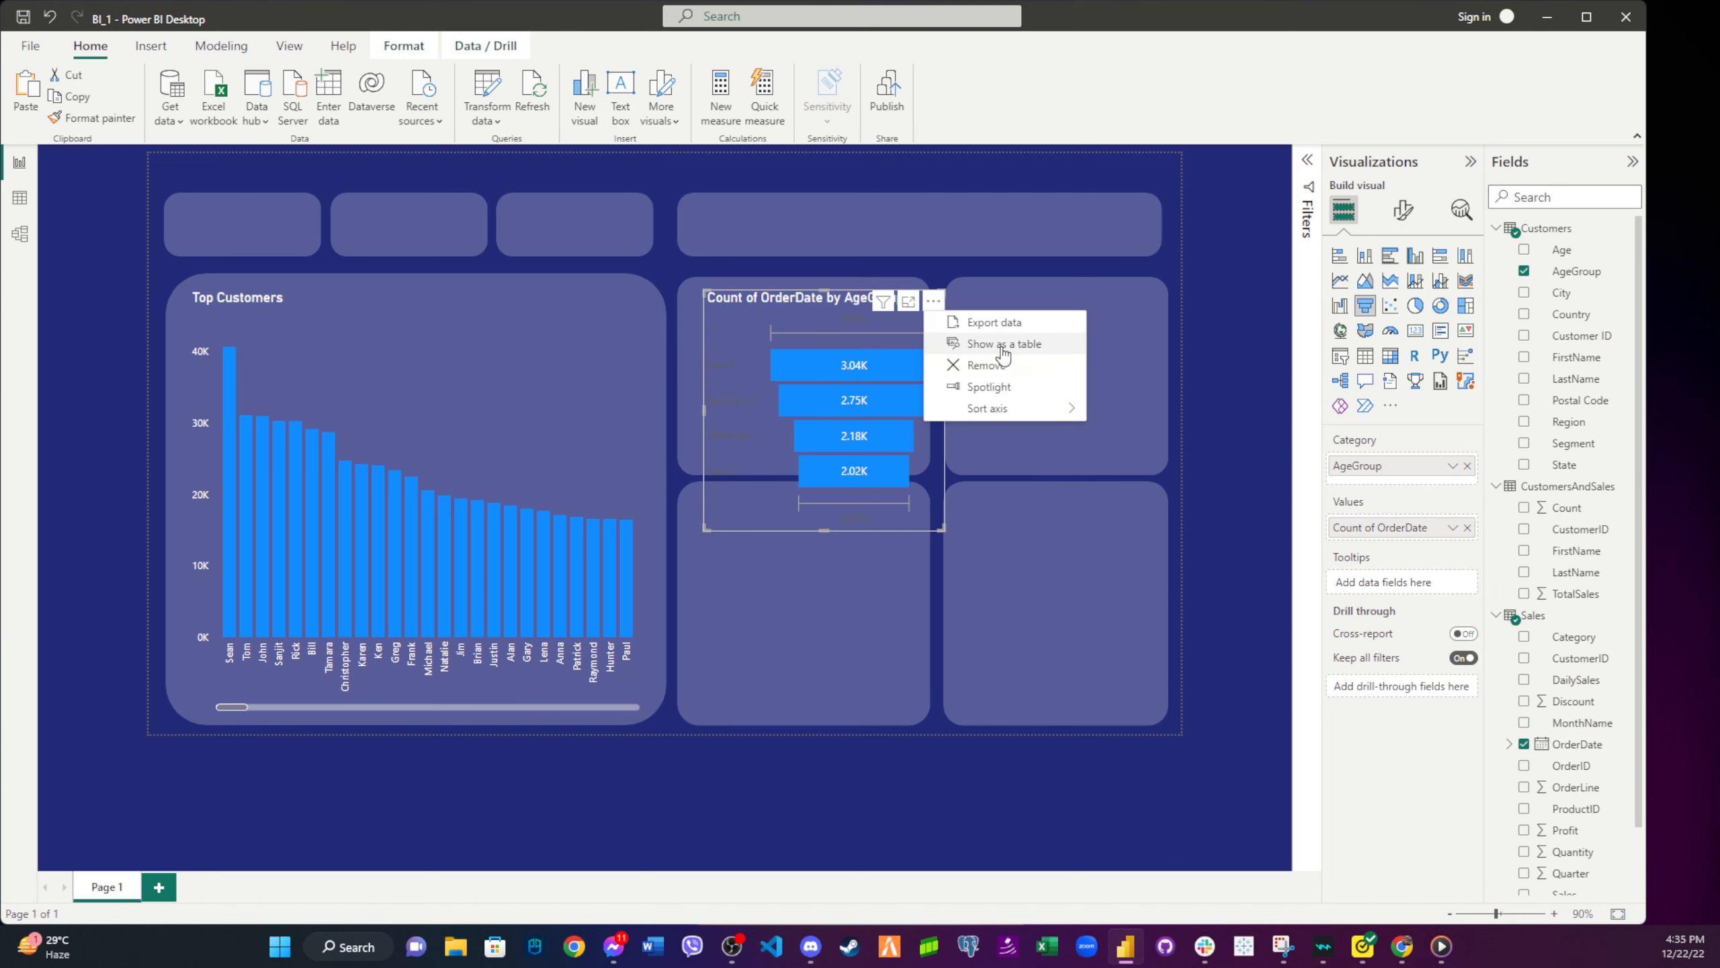
click(1011, 372)
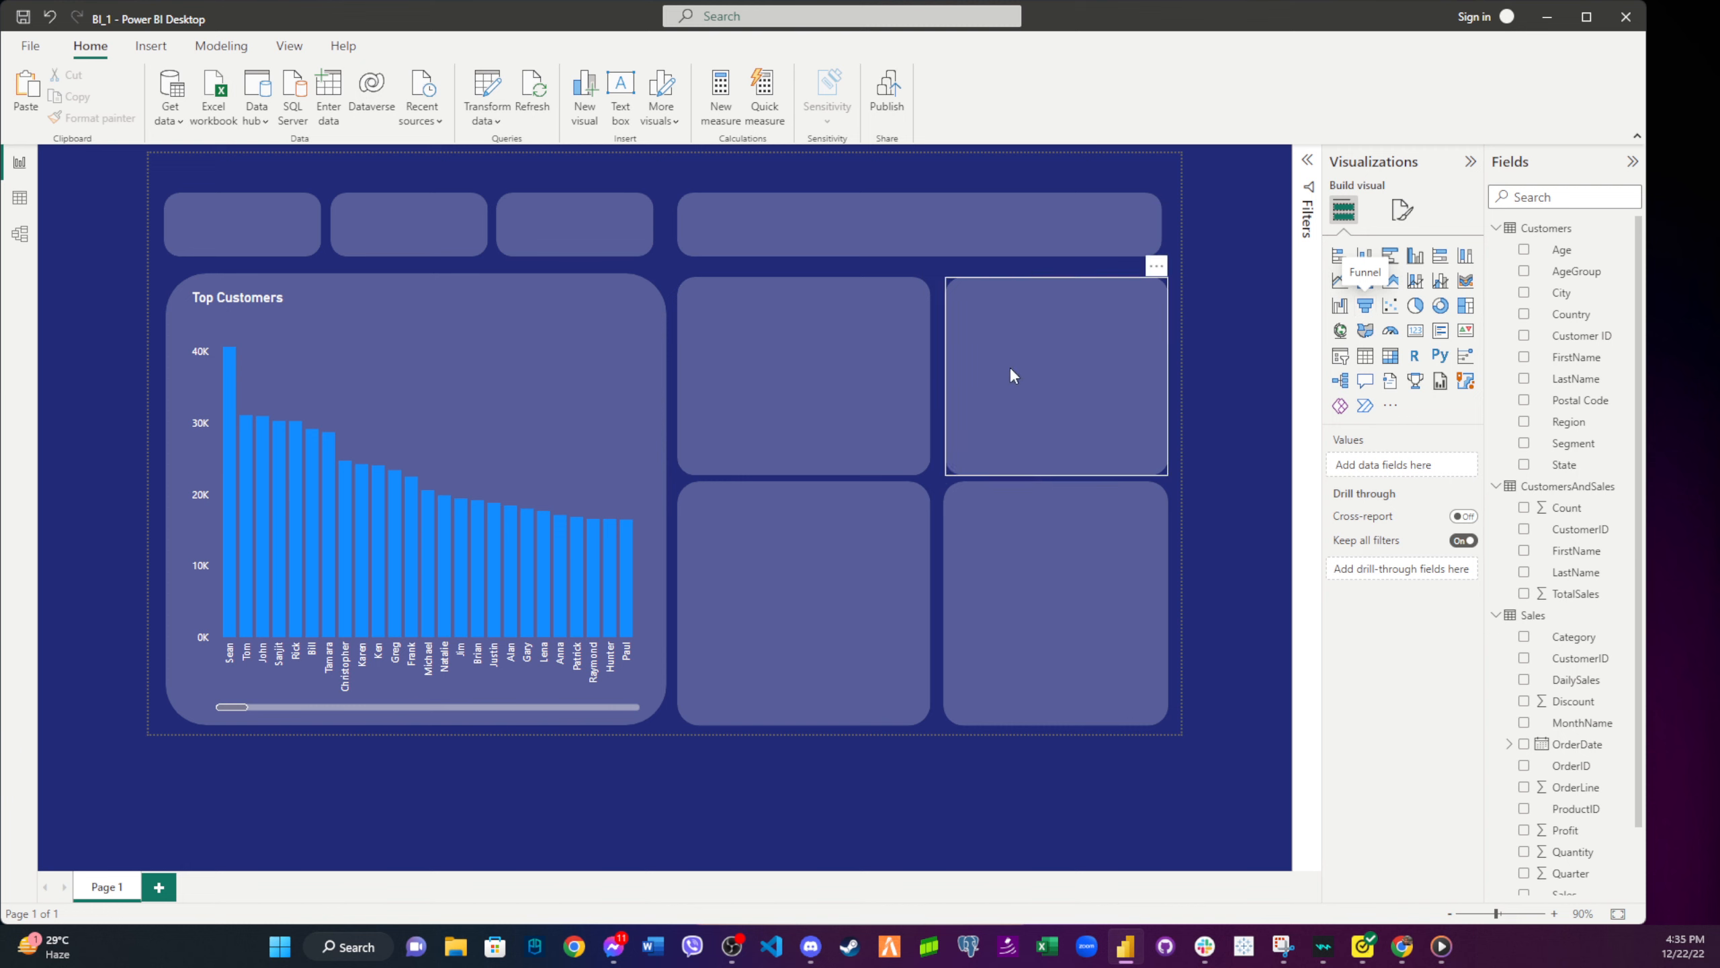
- Try the Top Customers chart as a funnel and return it to a stacked column chart
click(572, 382)
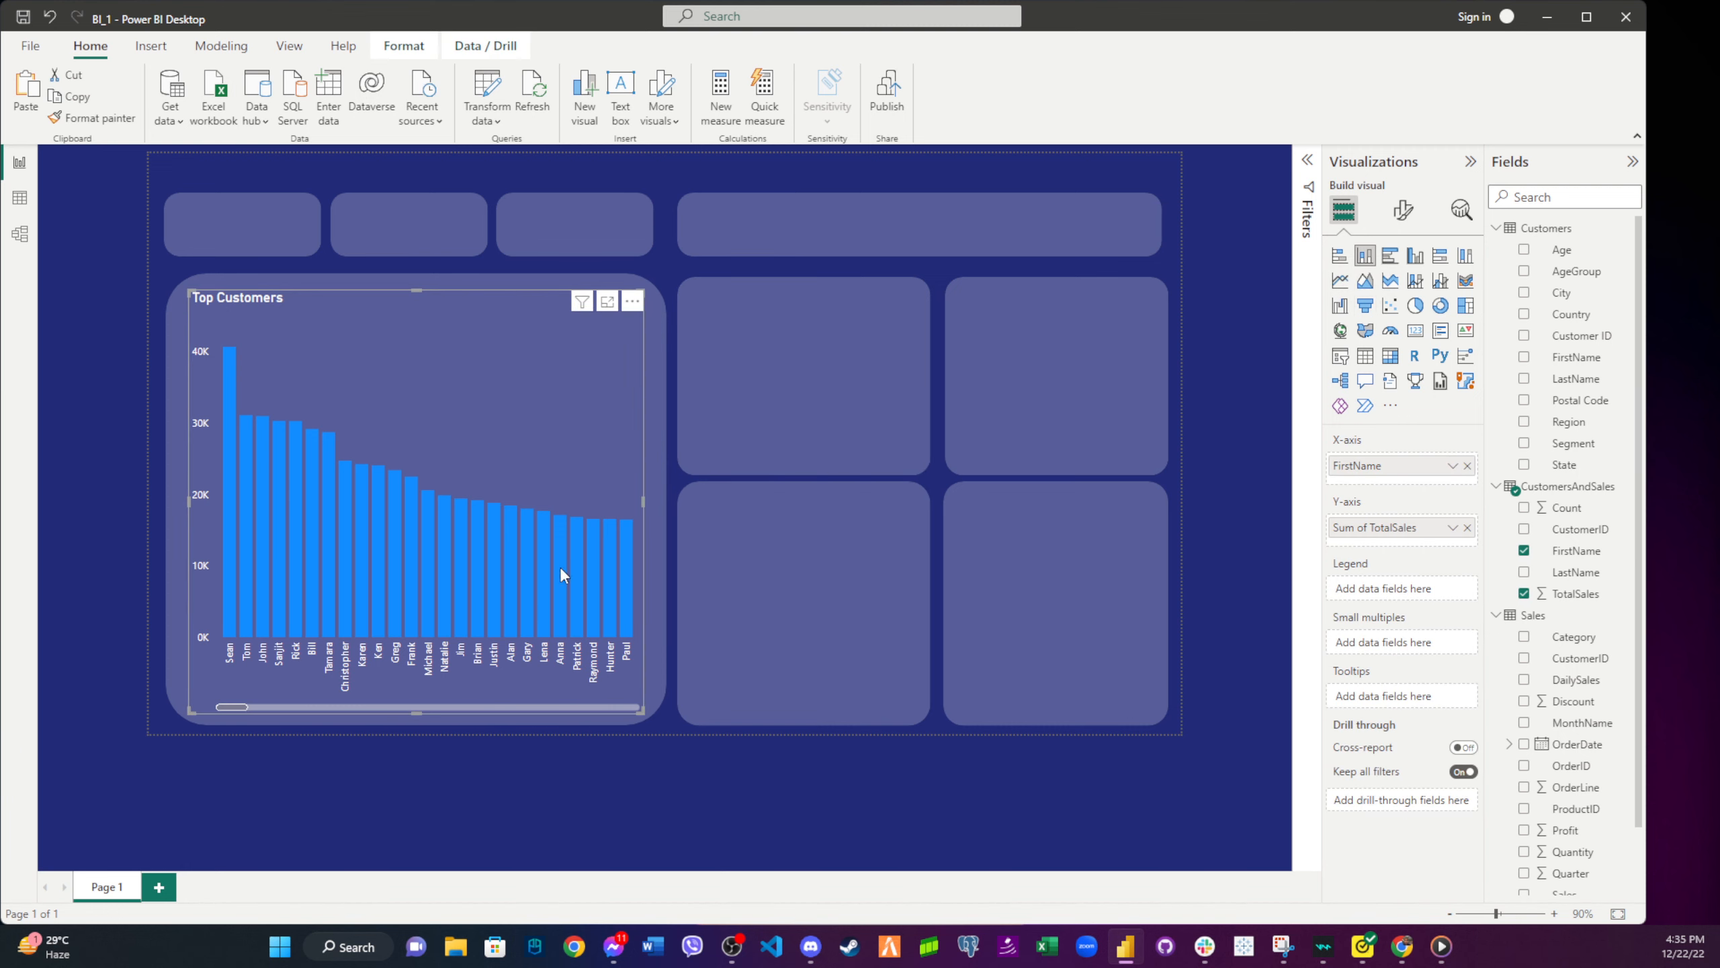
click(1365, 306)
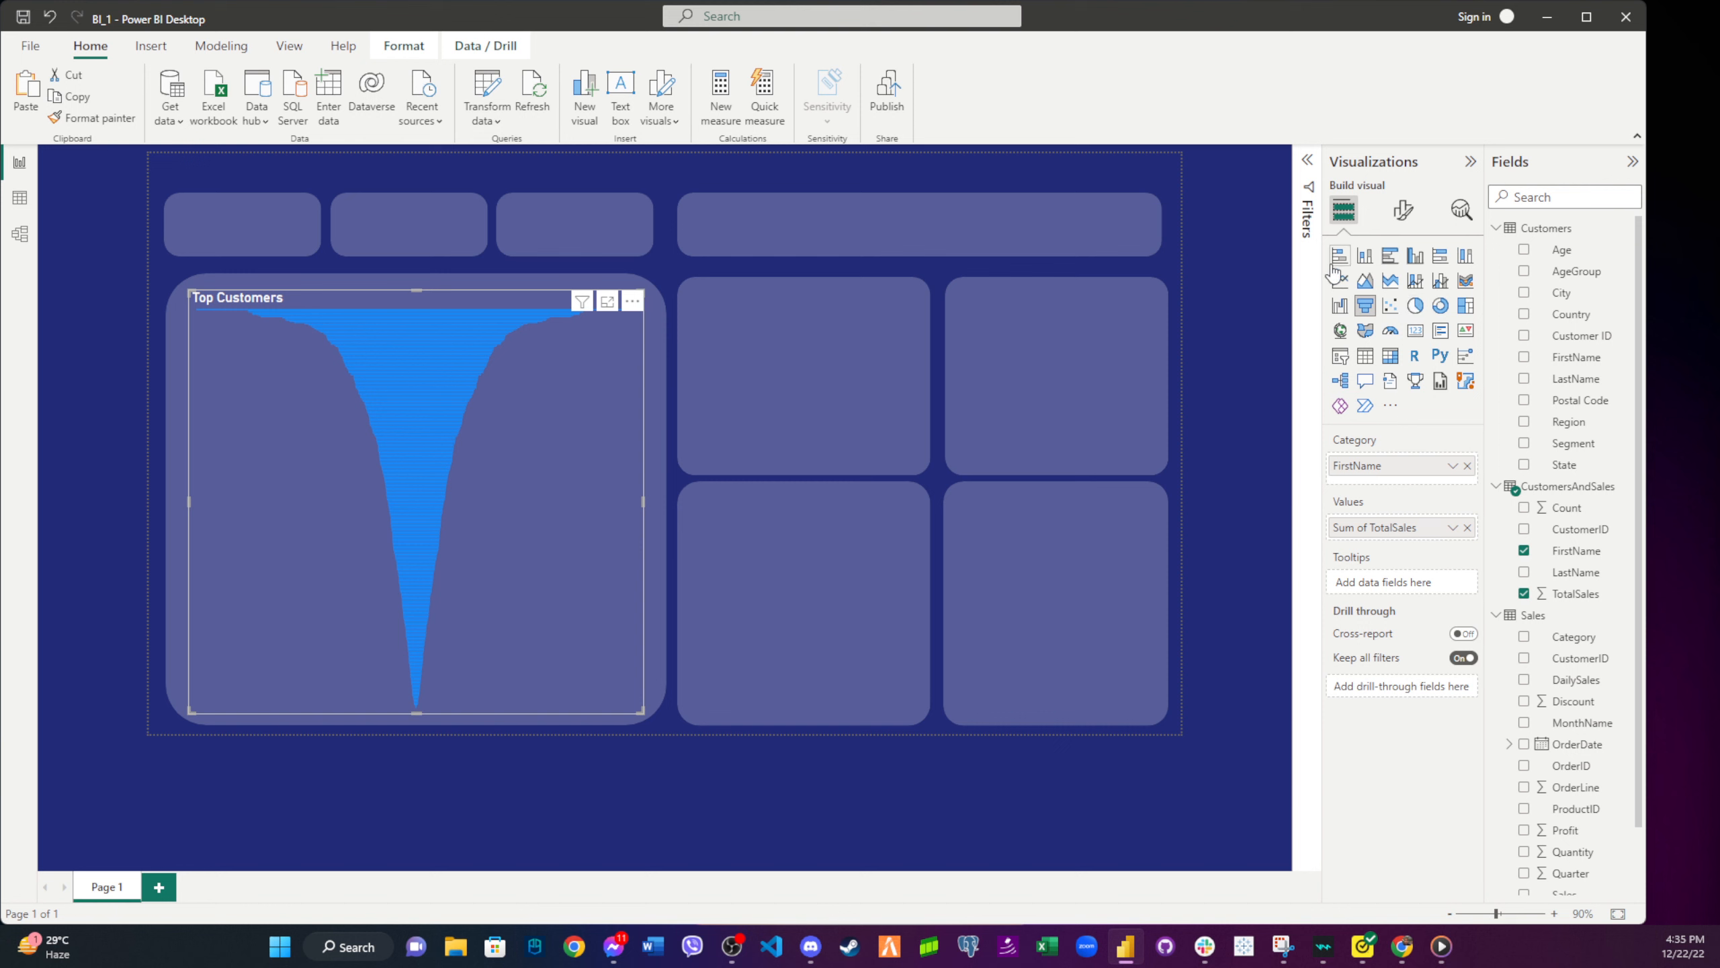
click(1366, 255)
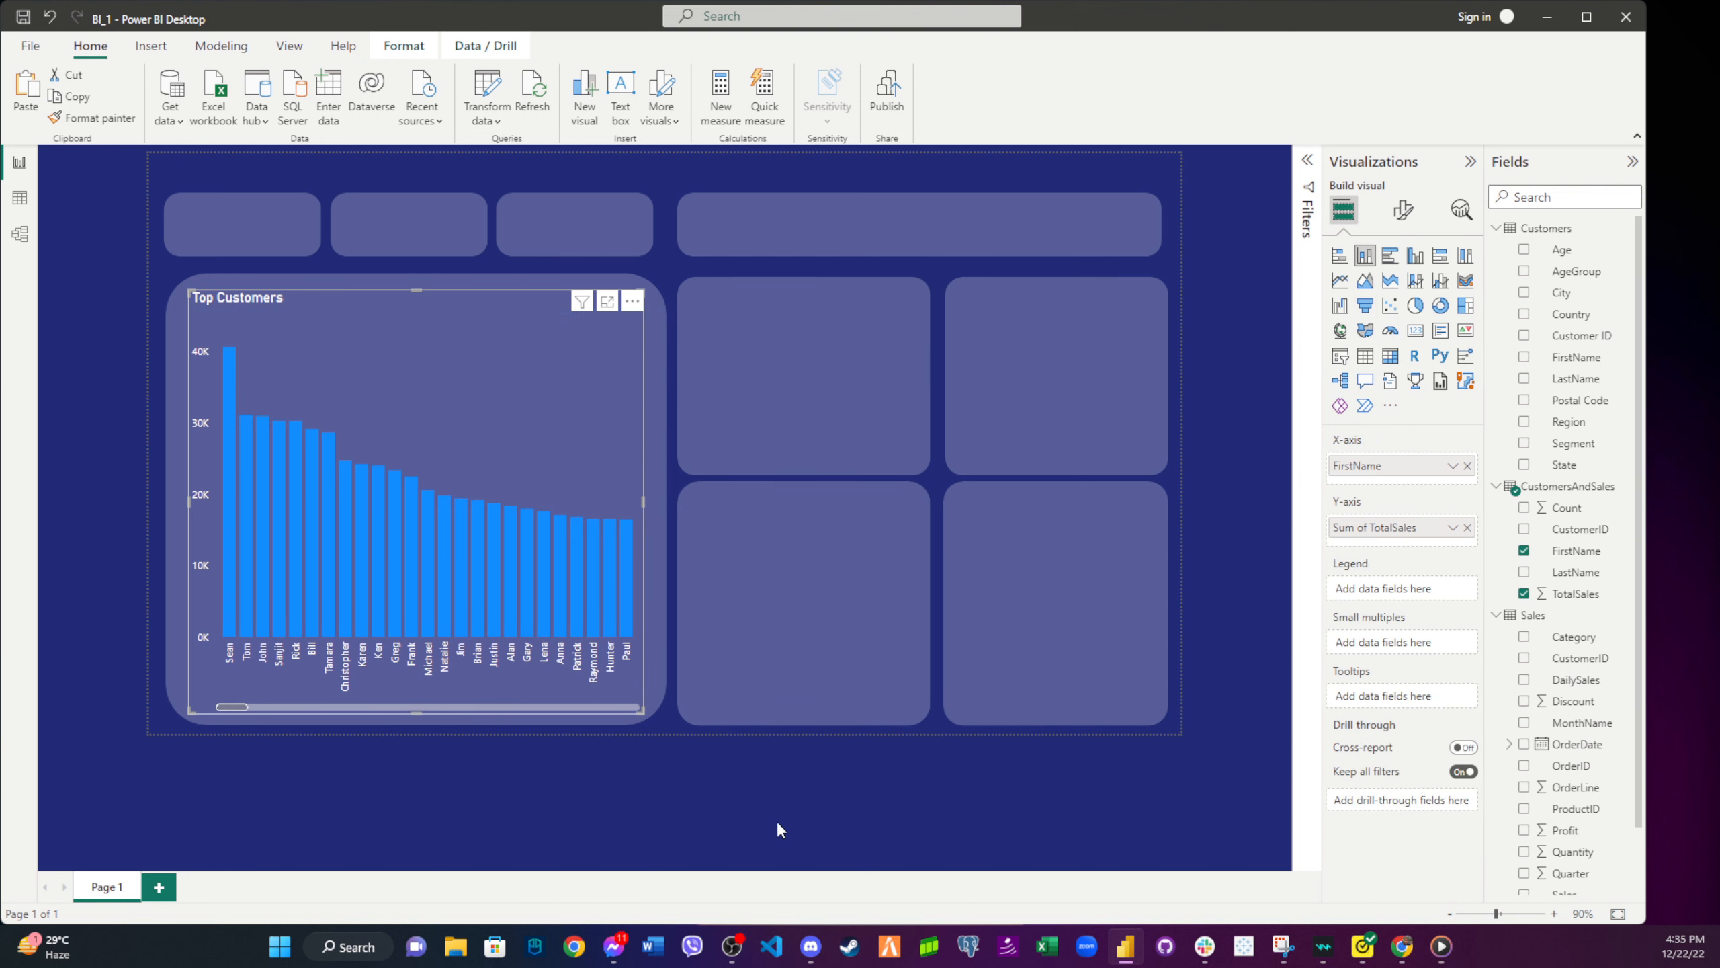
click(838, 794)
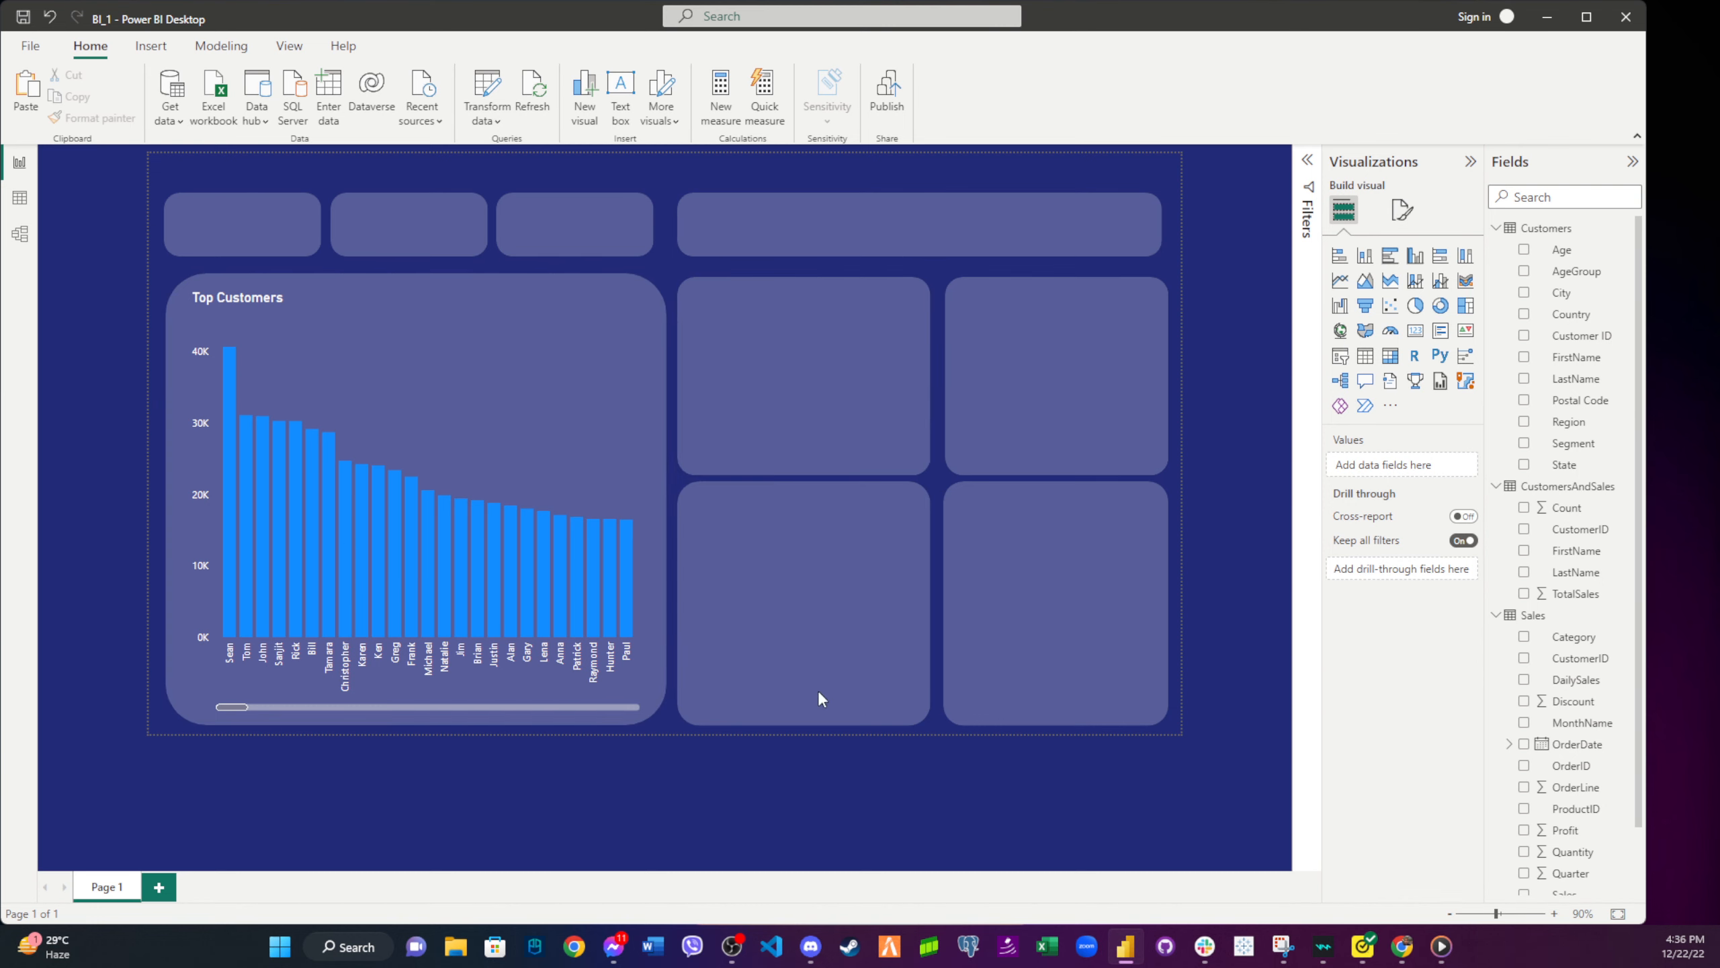
- Insert a funnel chart over the middle panels, with AgeGroup as the category and the count of OrderDate as the values
click(1373, 313)
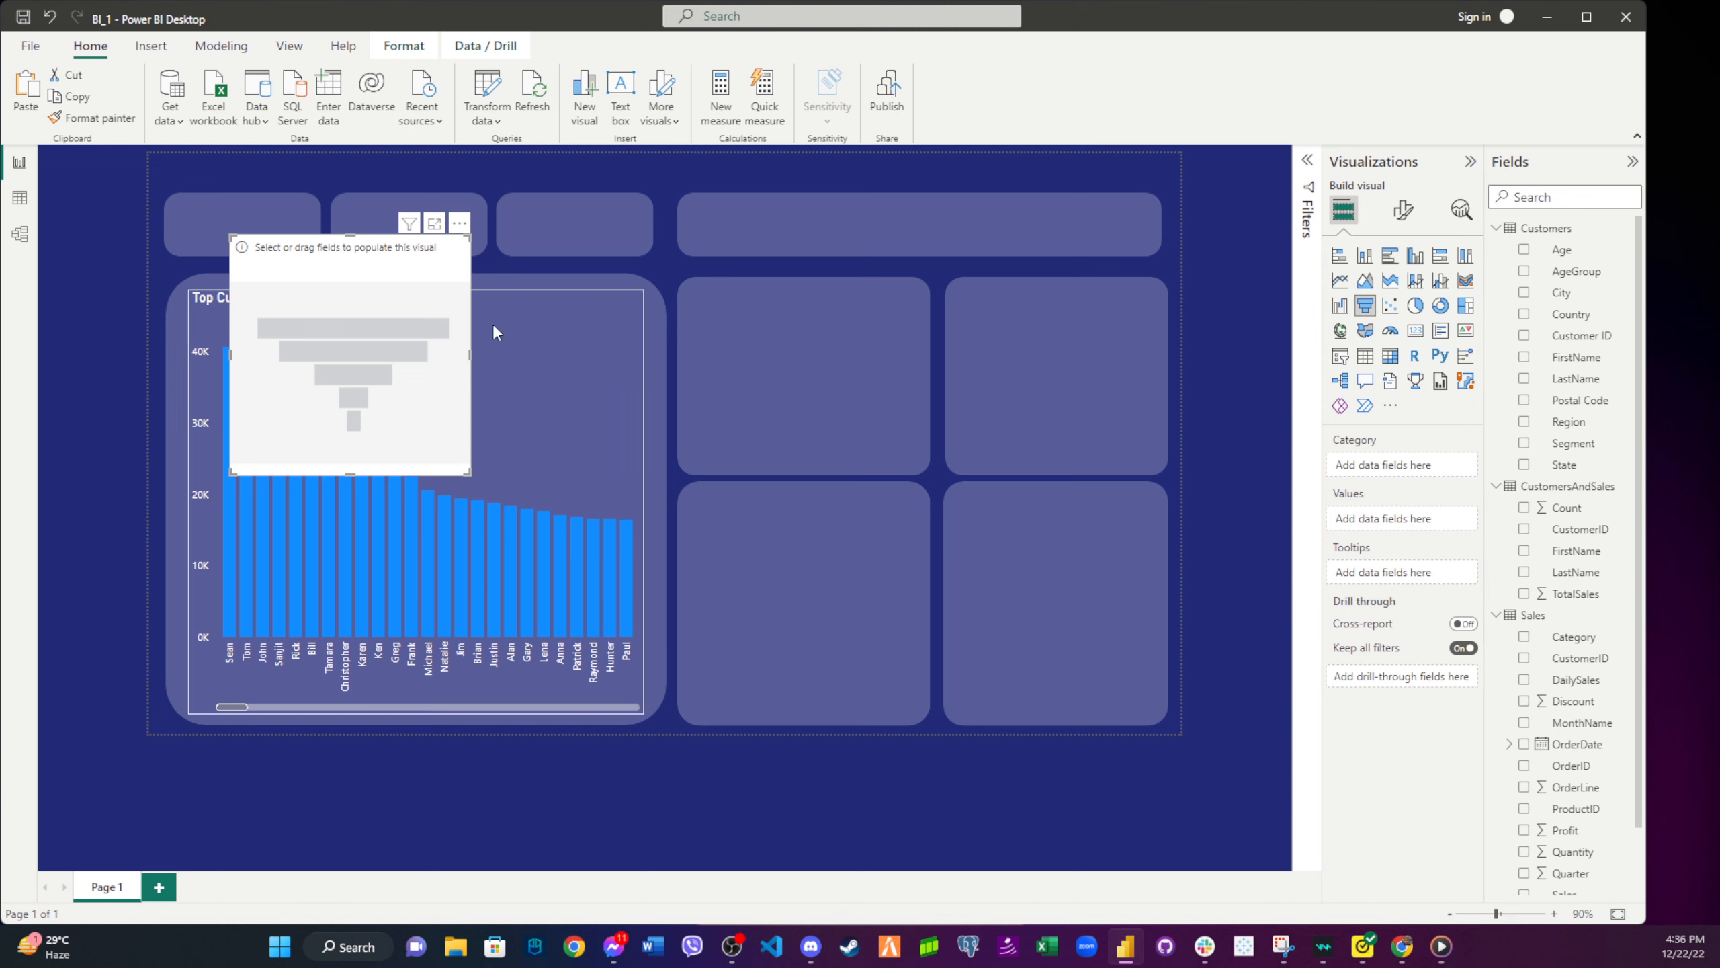
drag(399, 269, 936, 376)
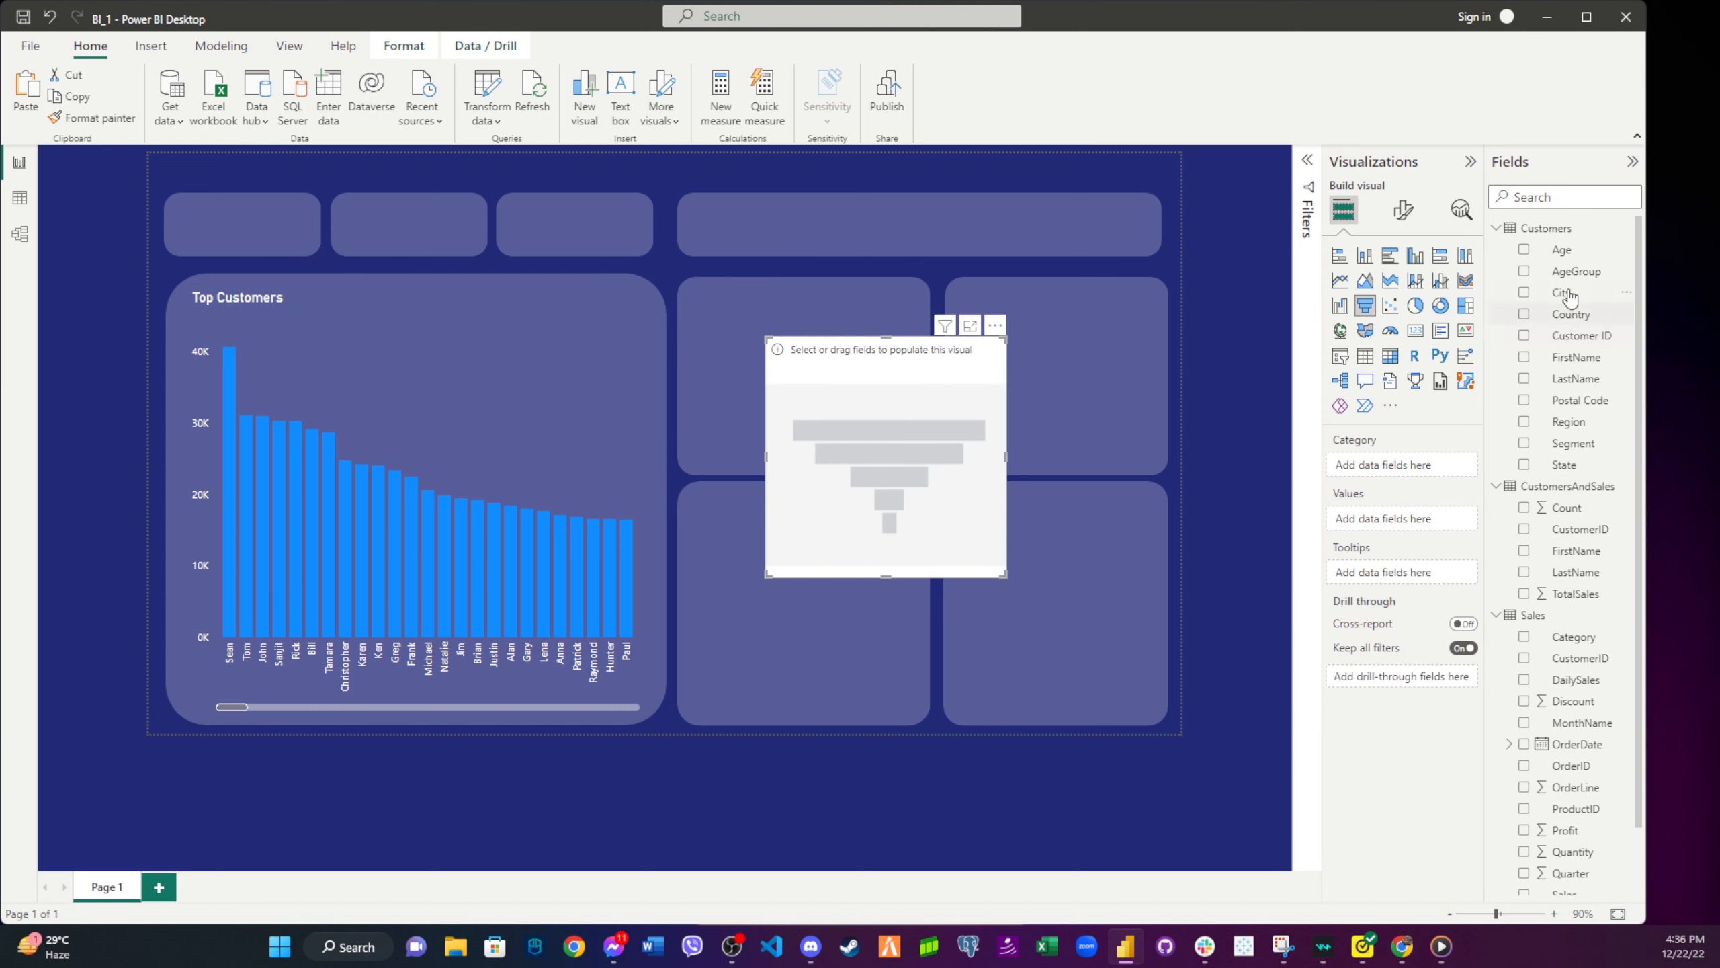
drag(1578, 281, 898, 449)
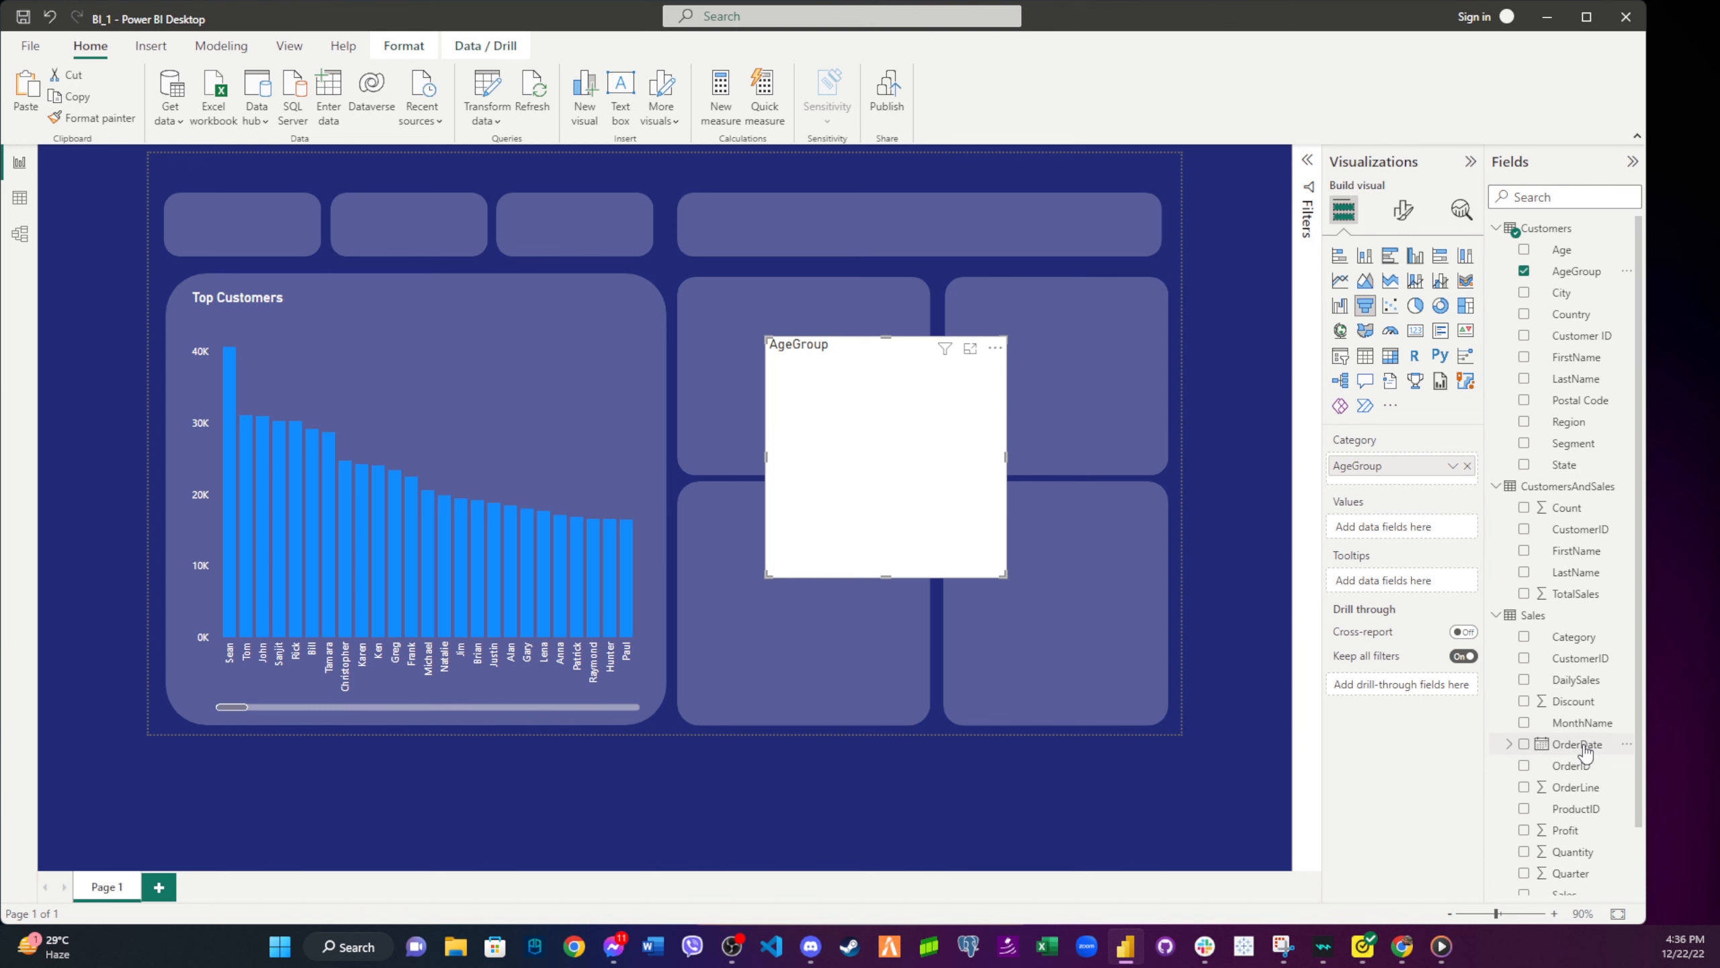
drag(1574, 744, 1398, 528)
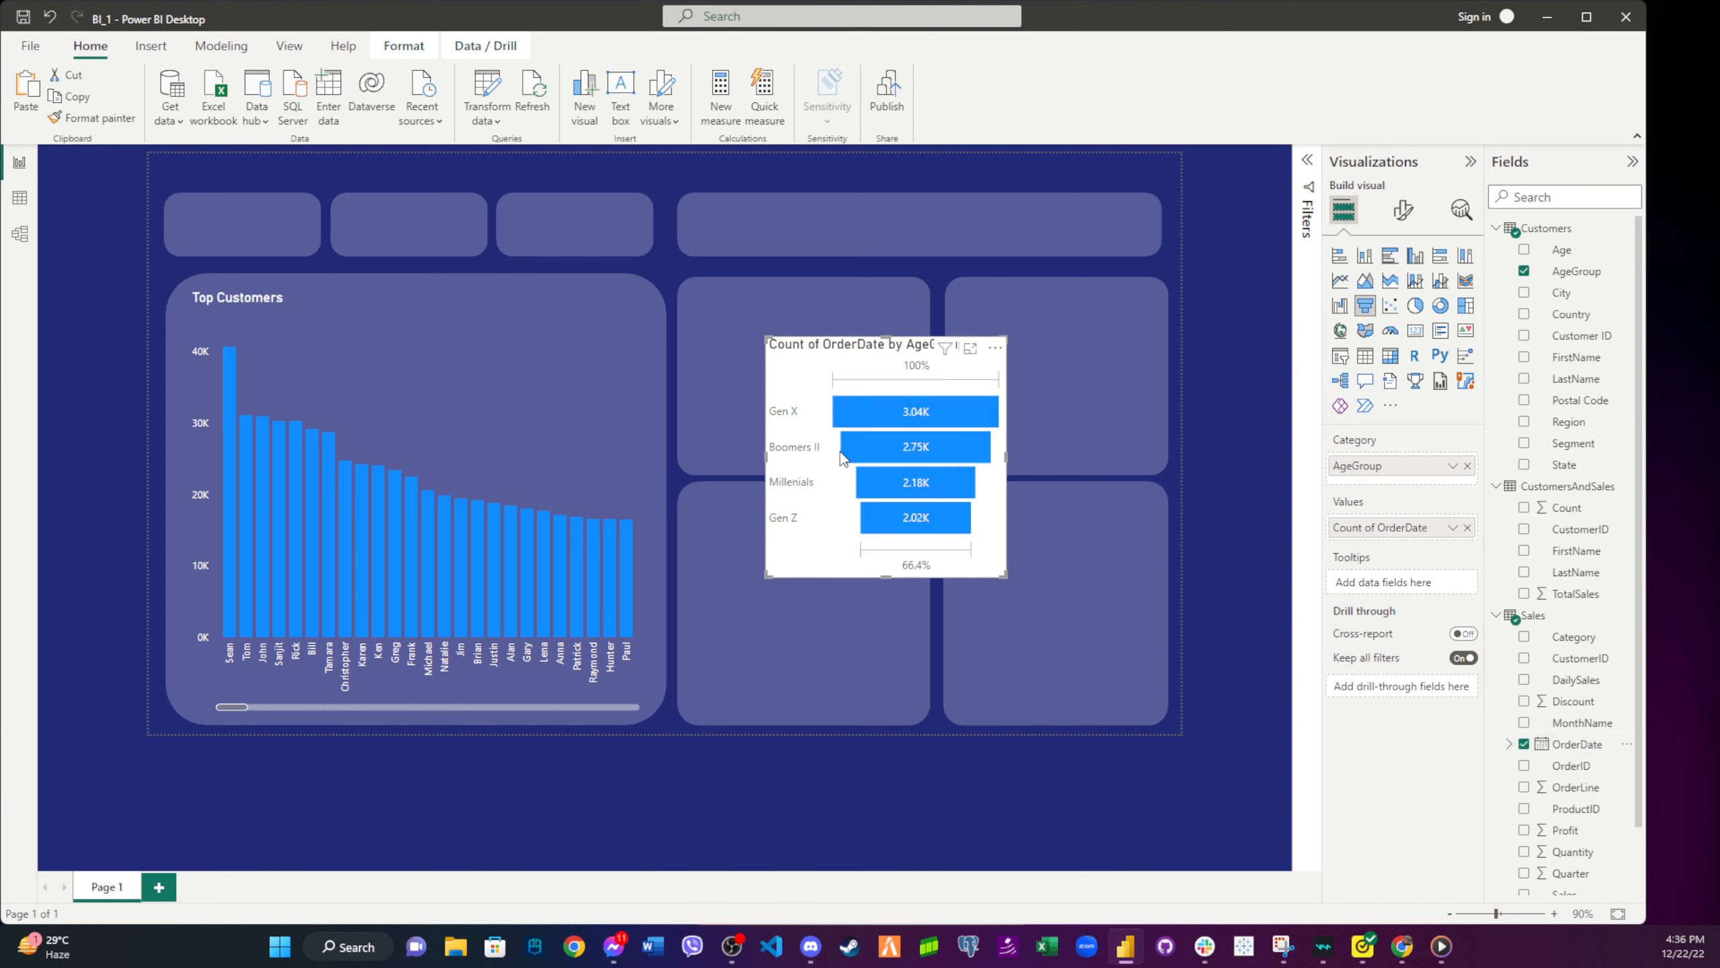
- Move the funnel chart beside the Top Customers chart and copy that chart's formatting onto it with Format painter
drag(809, 378, 741, 337)
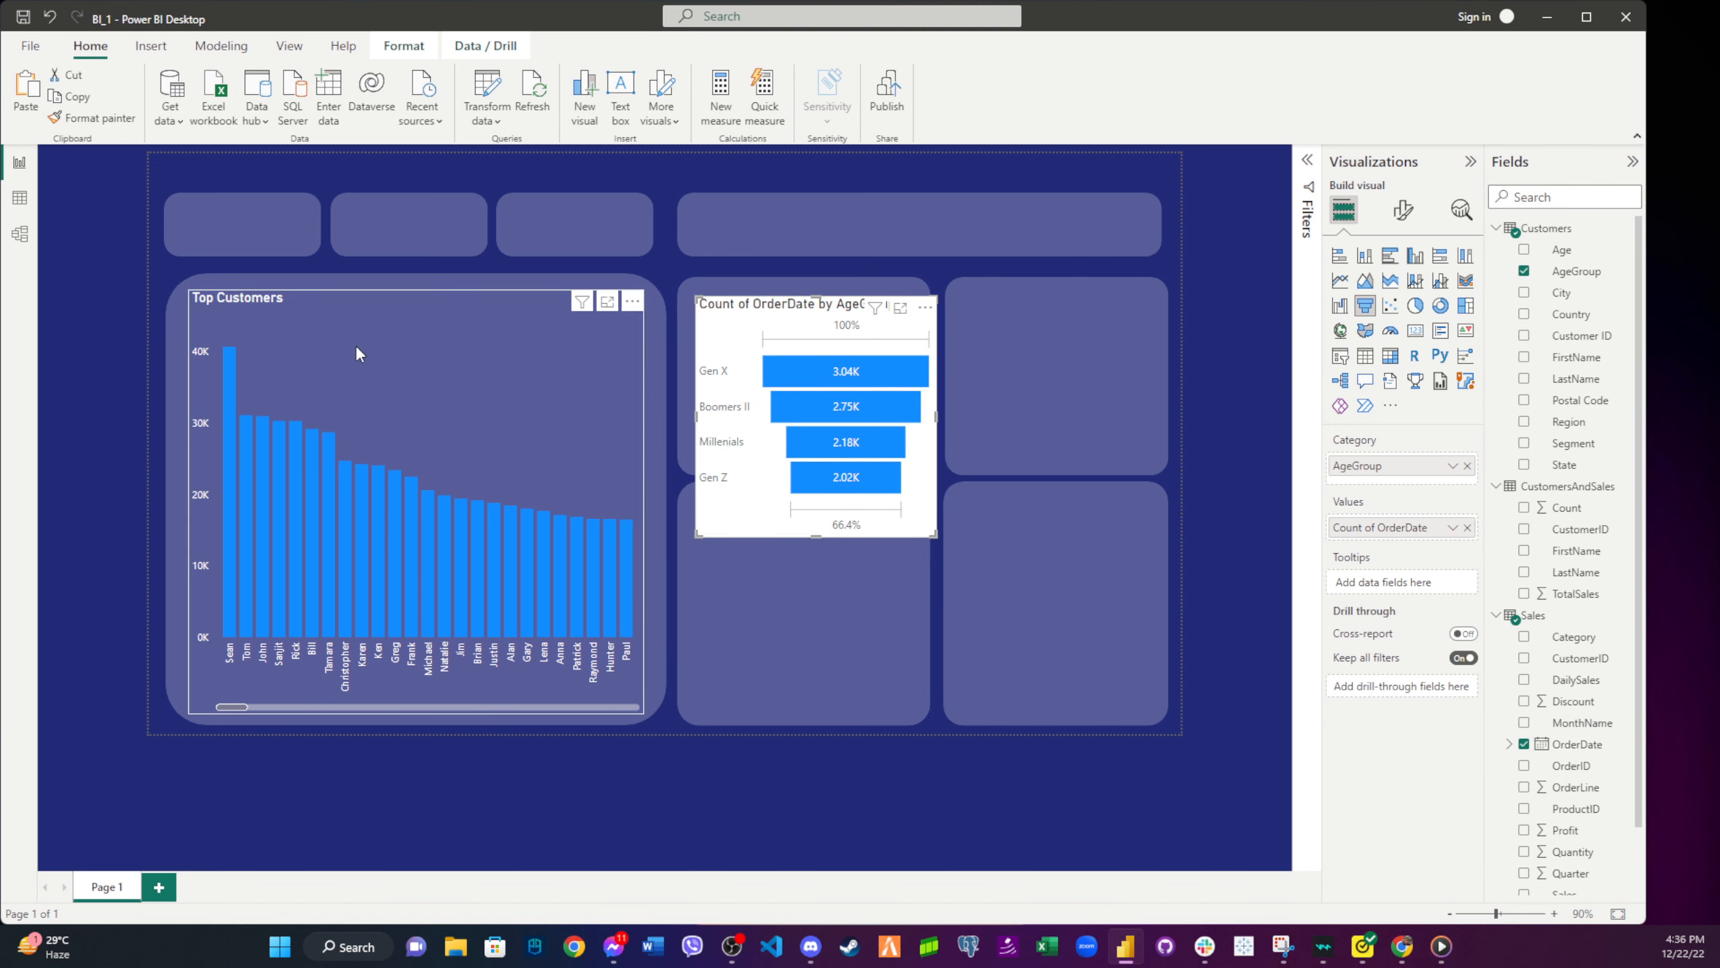
click(321, 330)
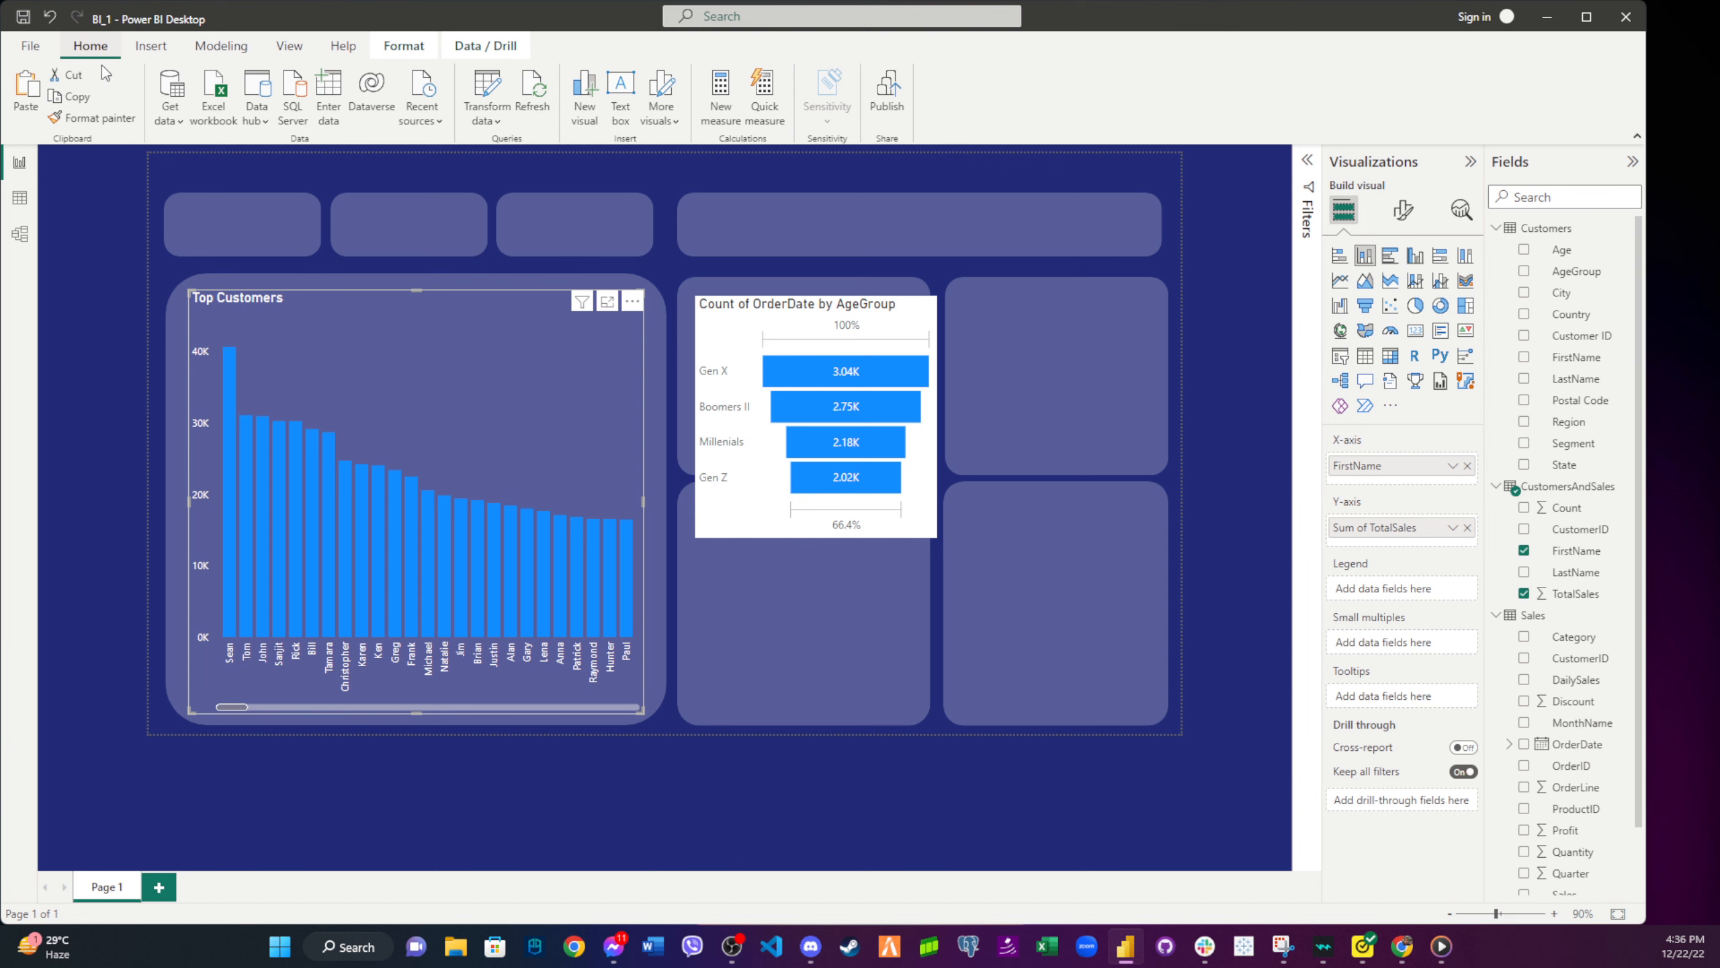
click(89, 122)
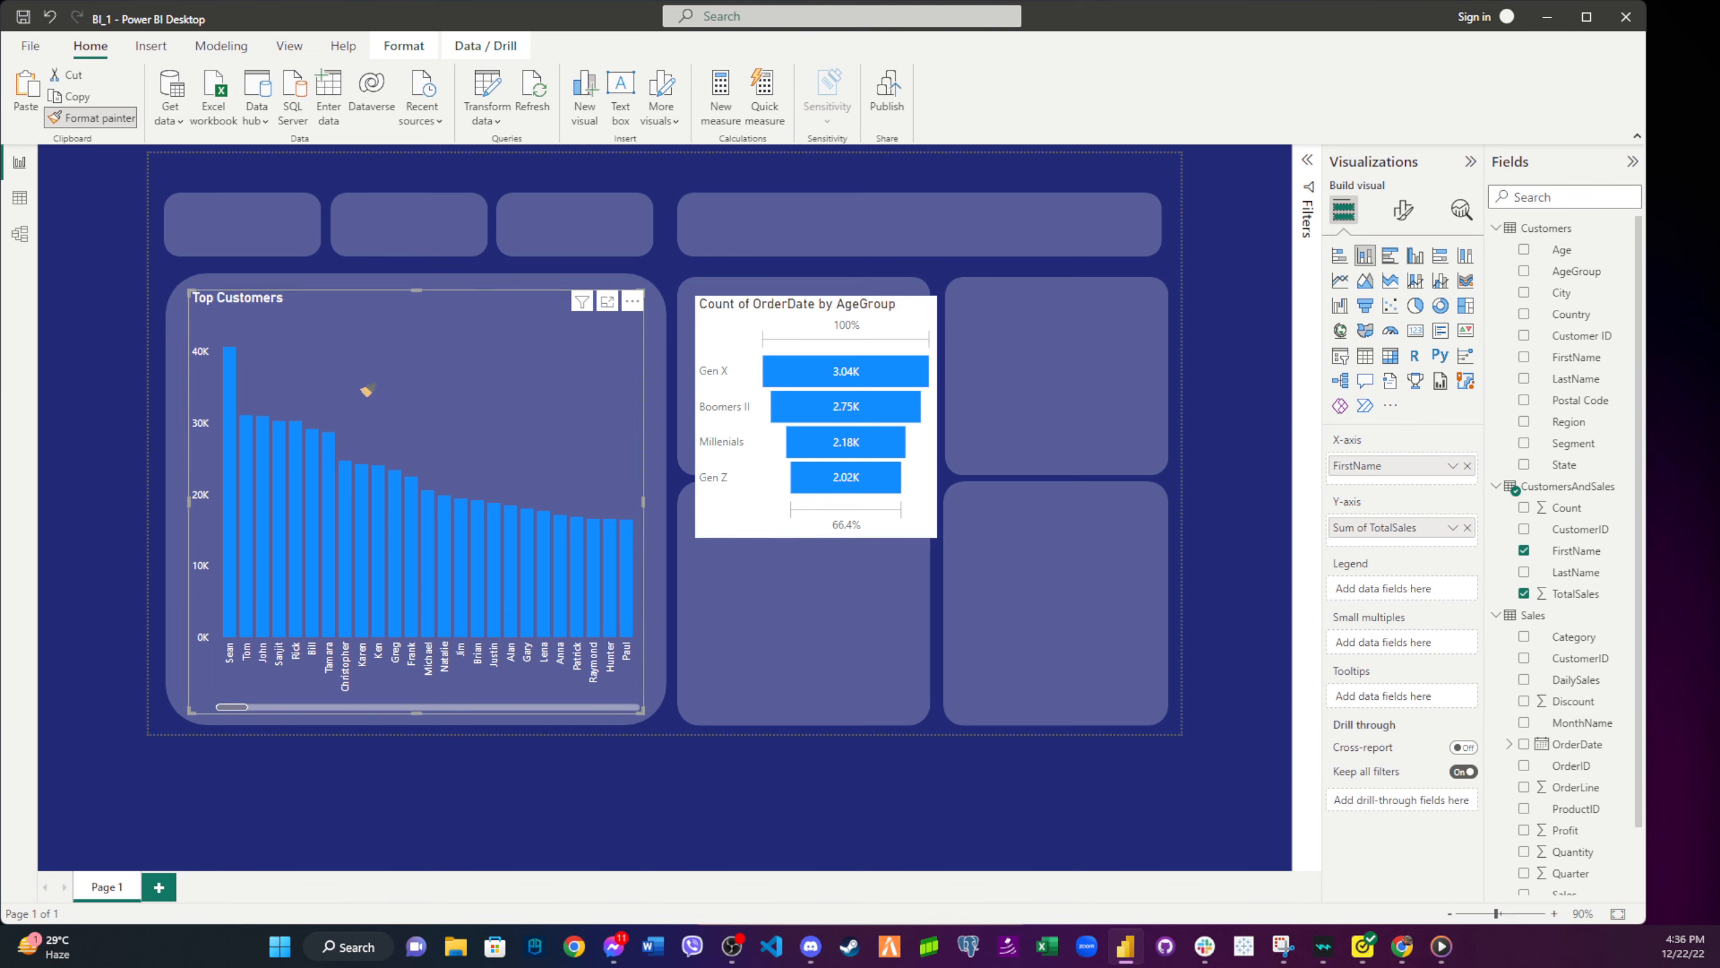
click(732, 324)
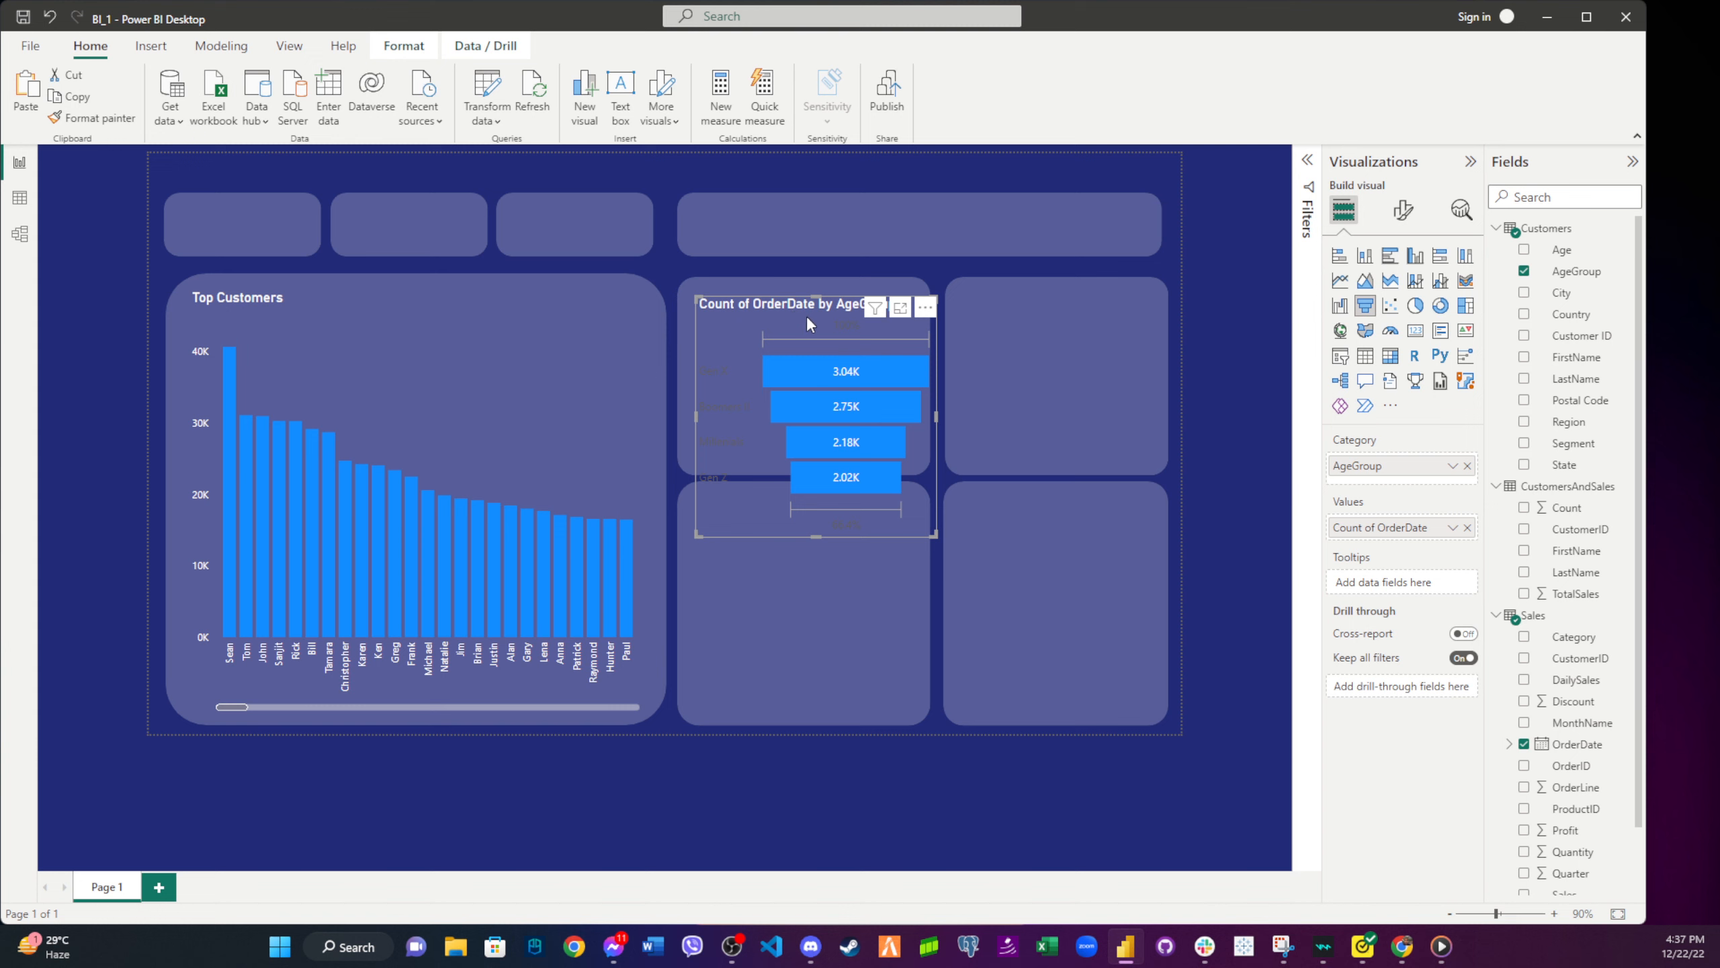
- Reposition and shrink the funnel chart so it fits inside the upper middle panel
mouse_move(766, 313)
mouse_down()
mouse_move(785, 302)
mouse_move(754, 301)
mouse_up()
drag(920, 524, 922, 471)
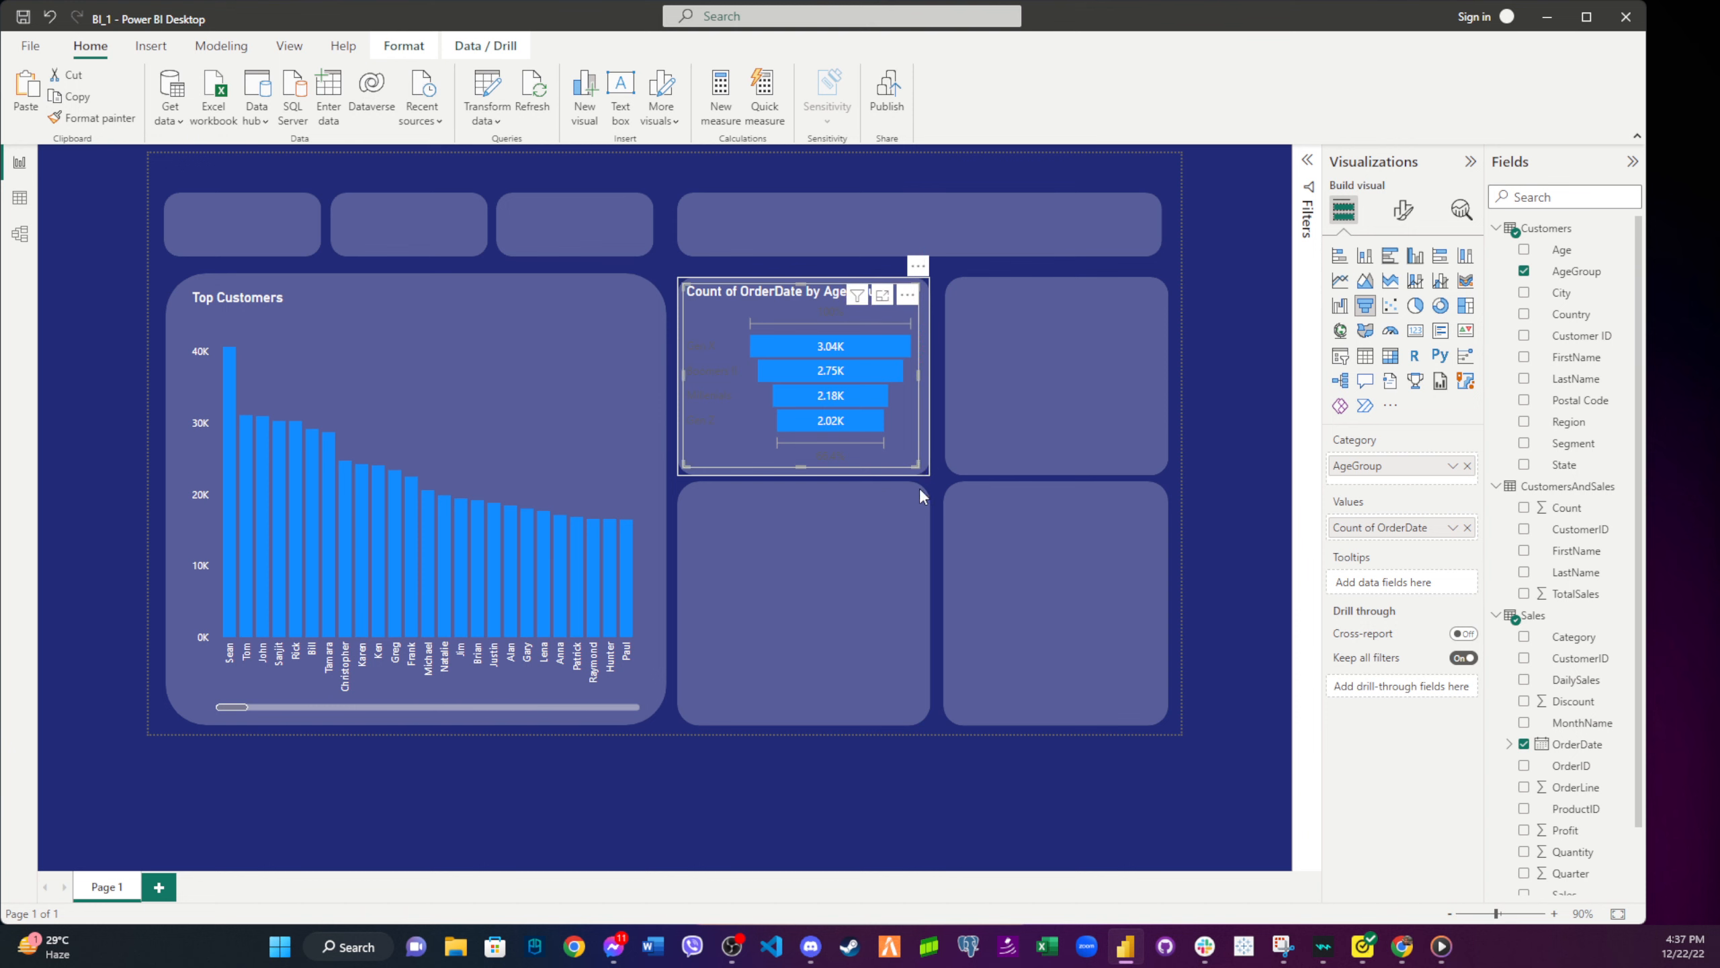
click(935, 474)
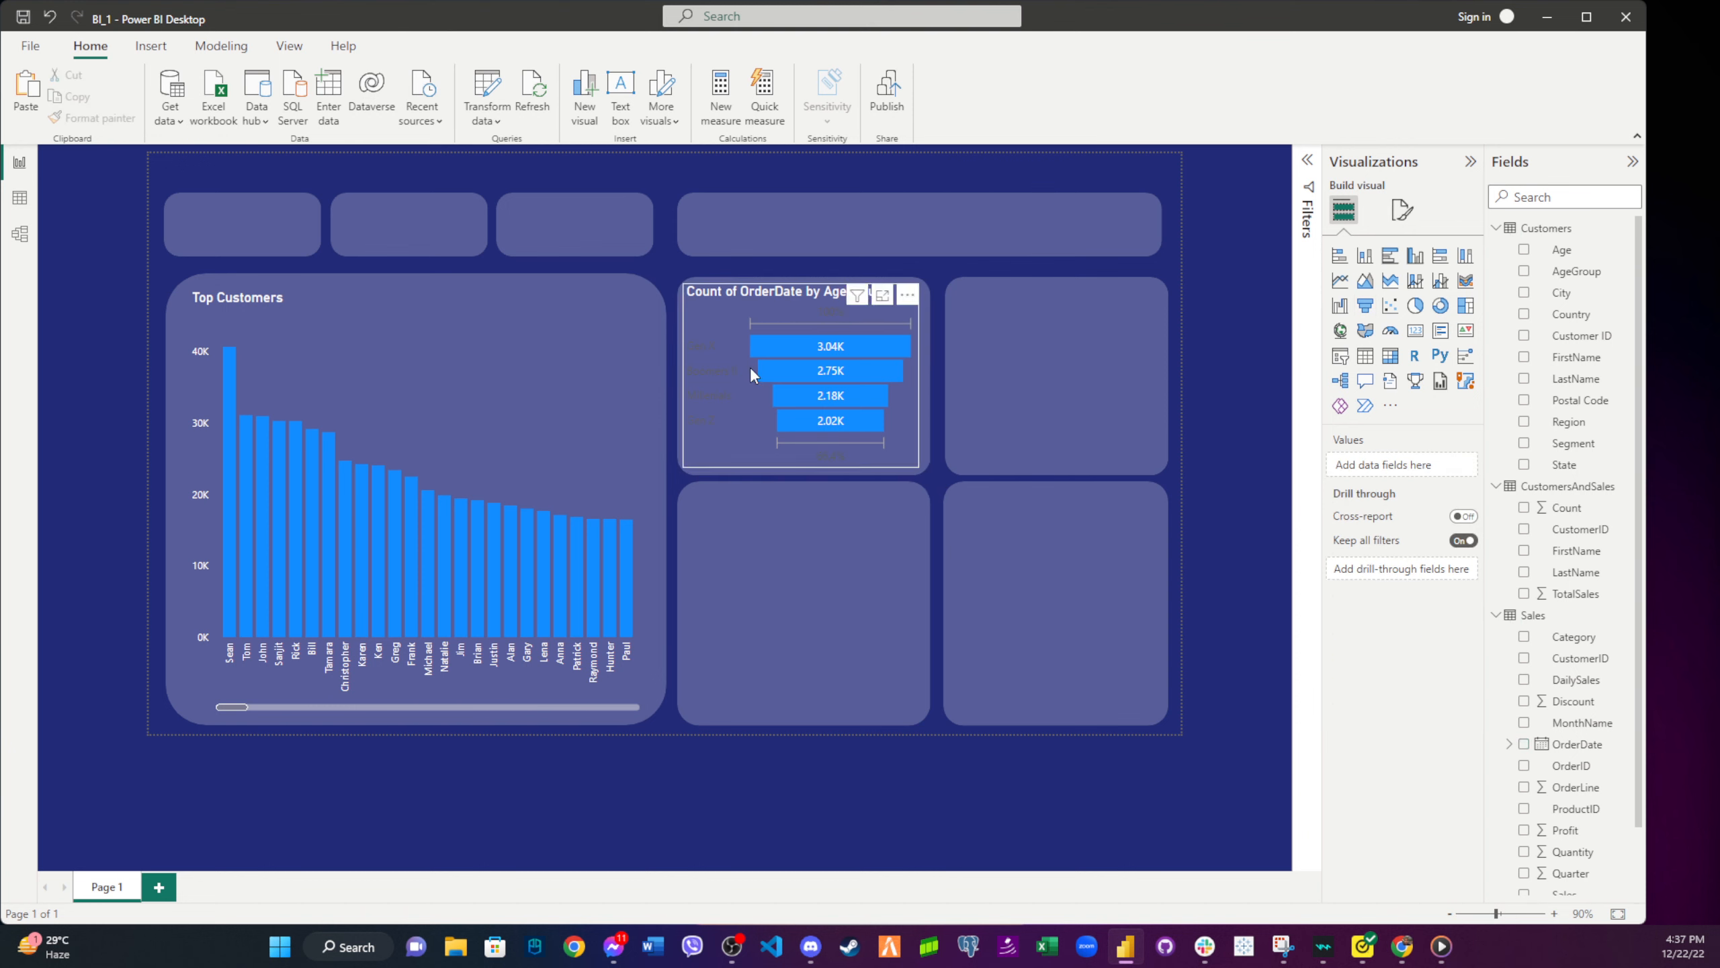
- Set the color of the funnel chart's data label values to white
click(782, 305)
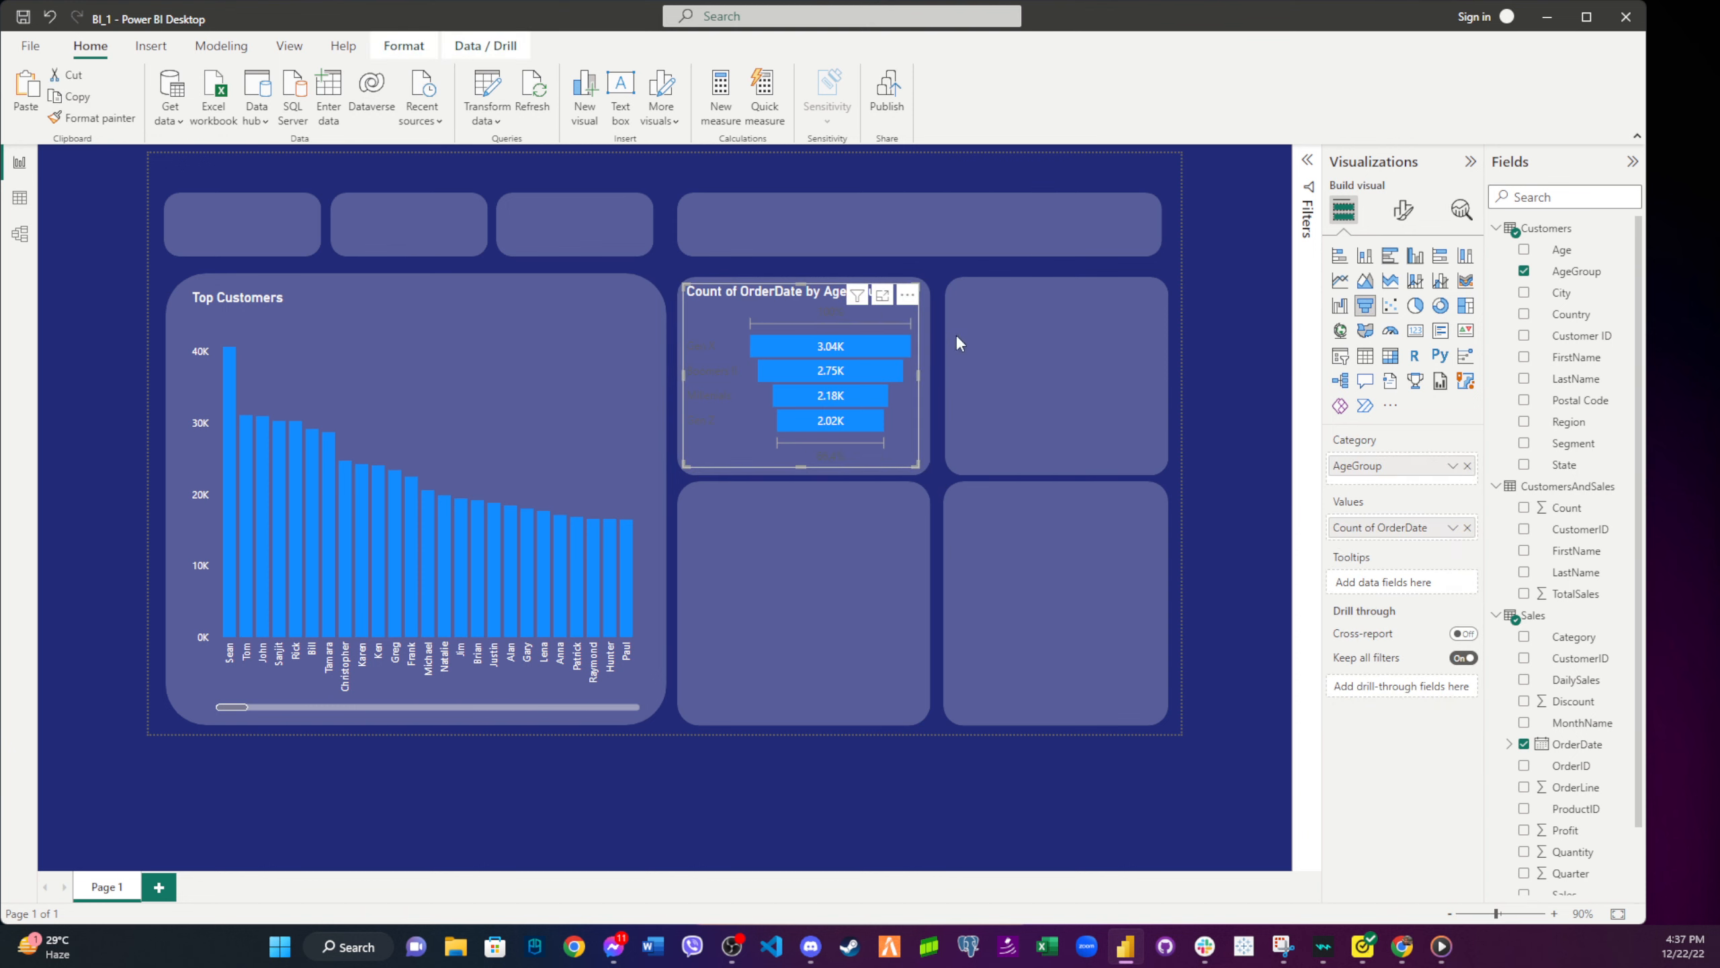
click(1404, 214)
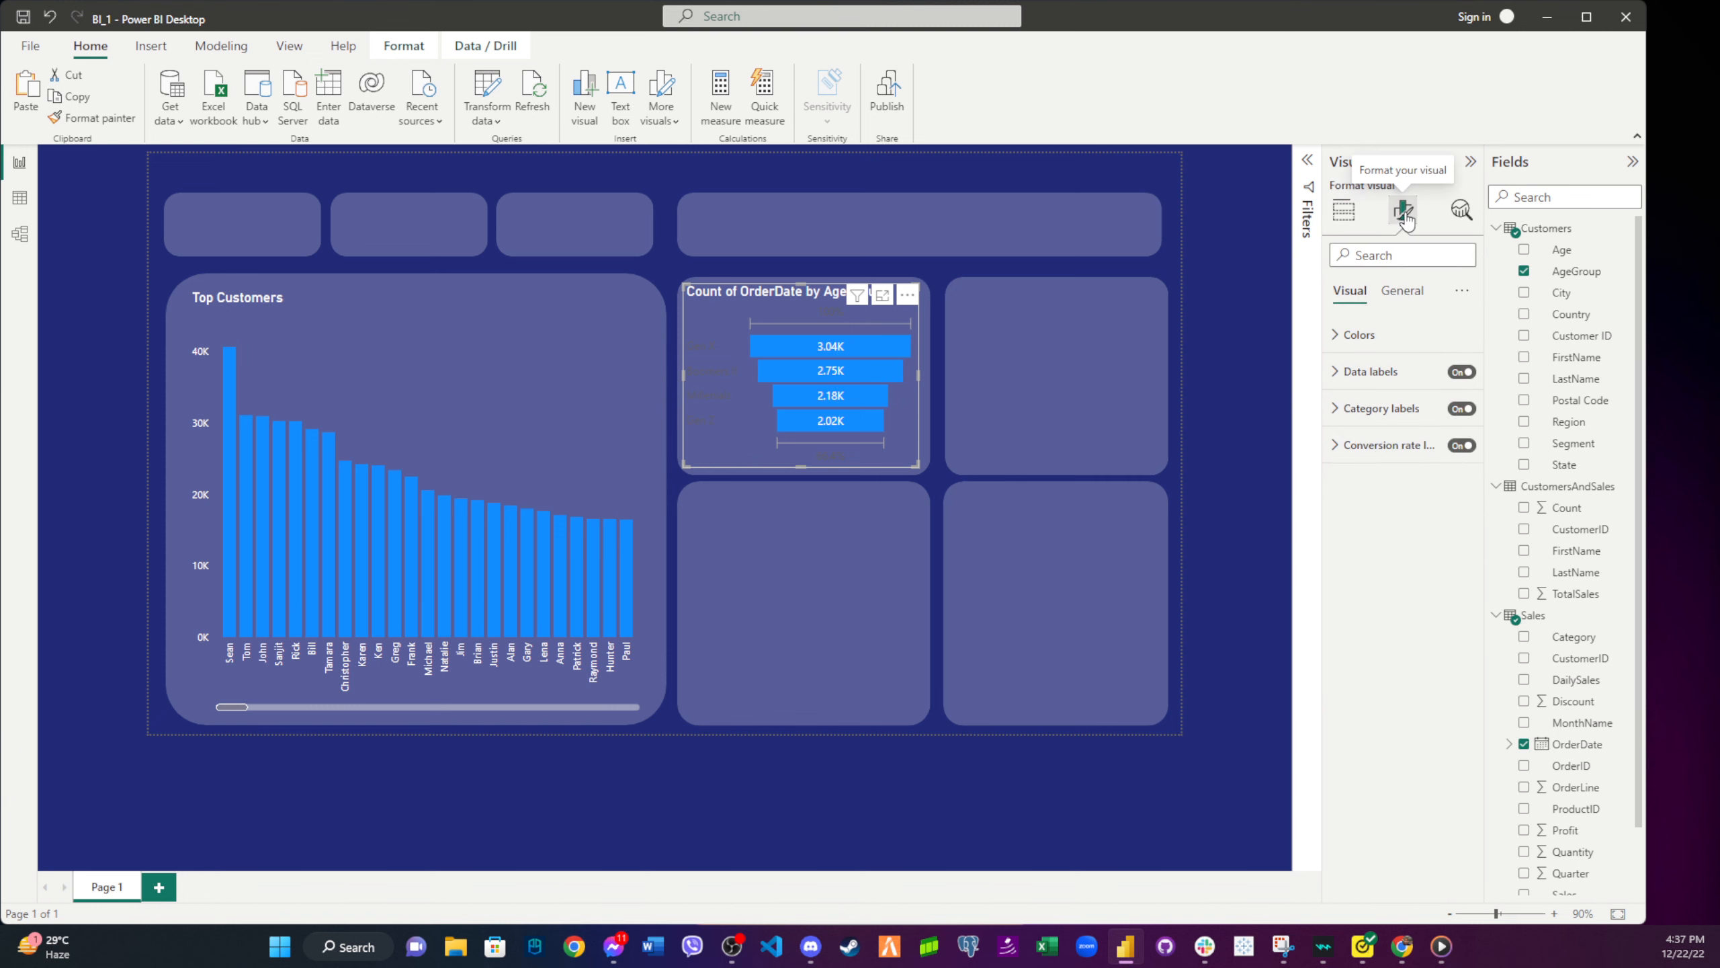
click(1402, 294)
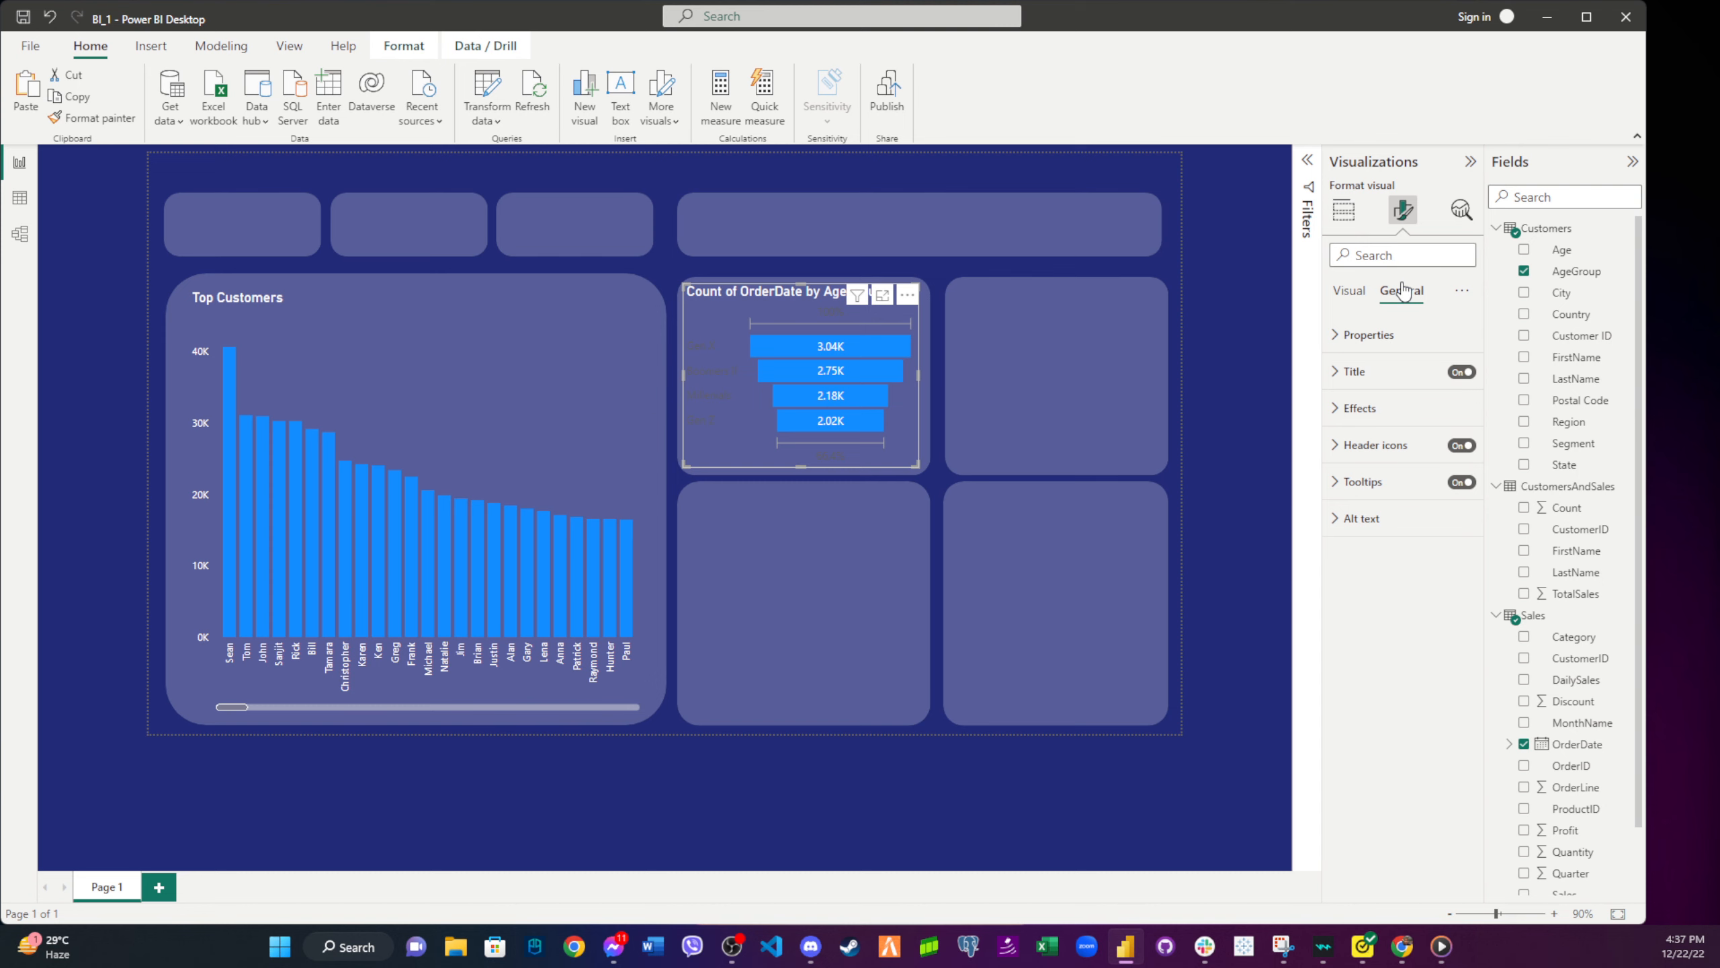
click(1350, 292)
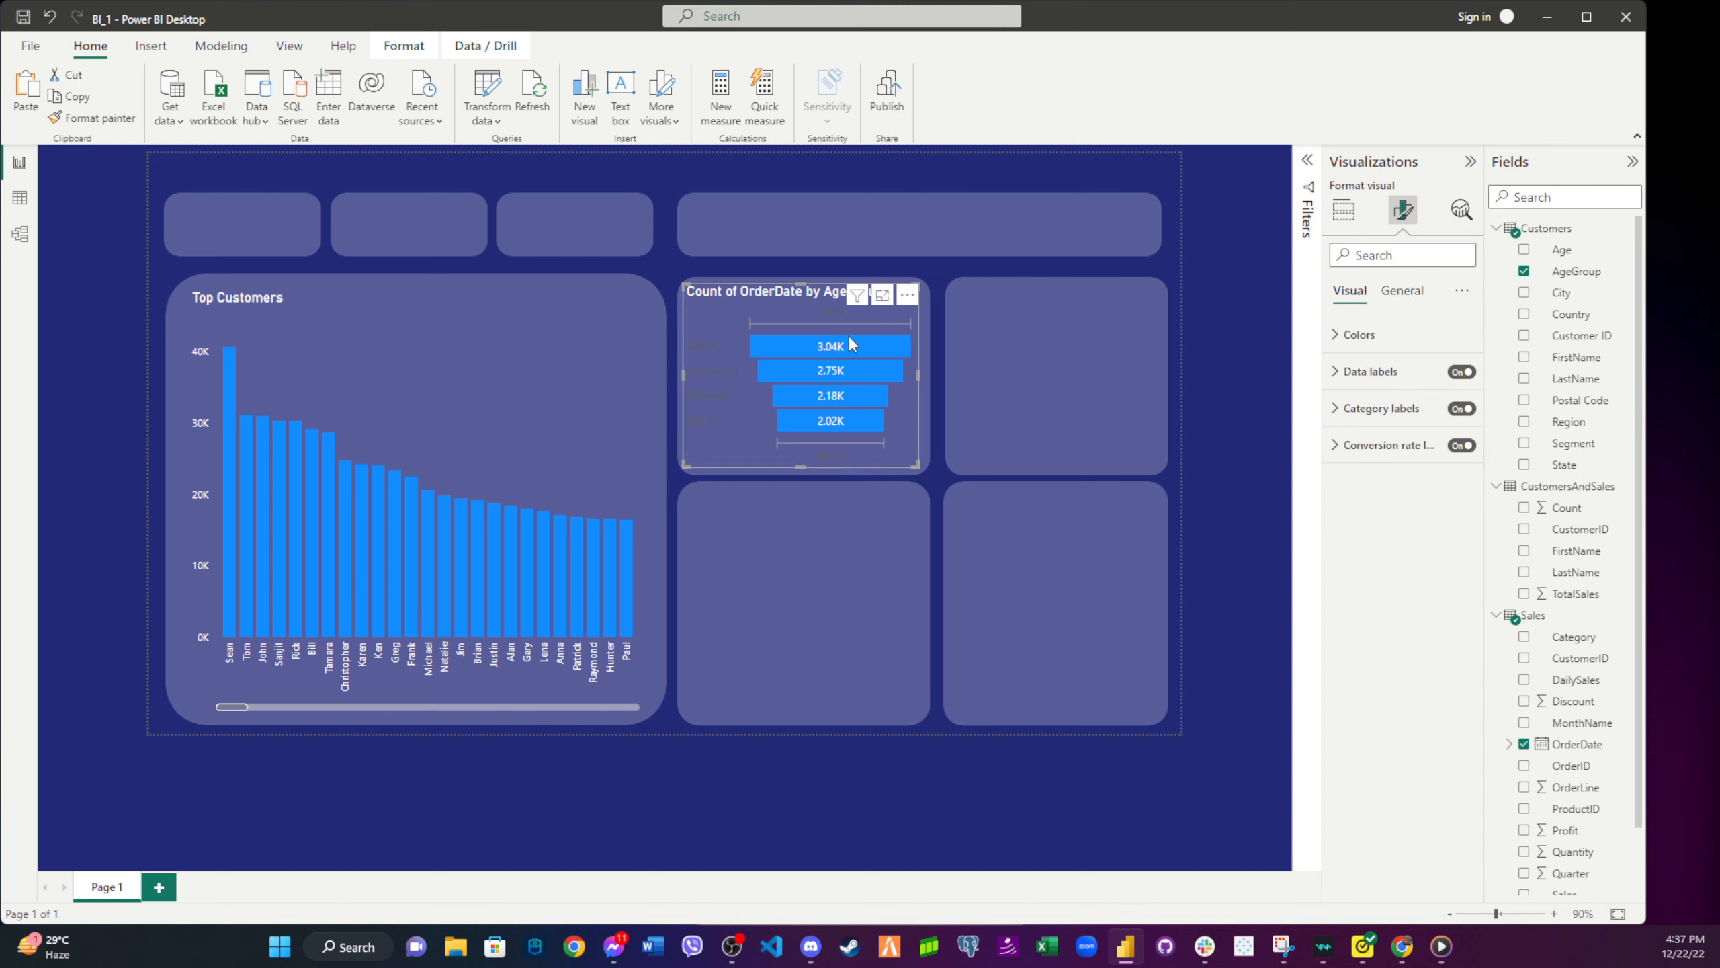
click(1379, 372)
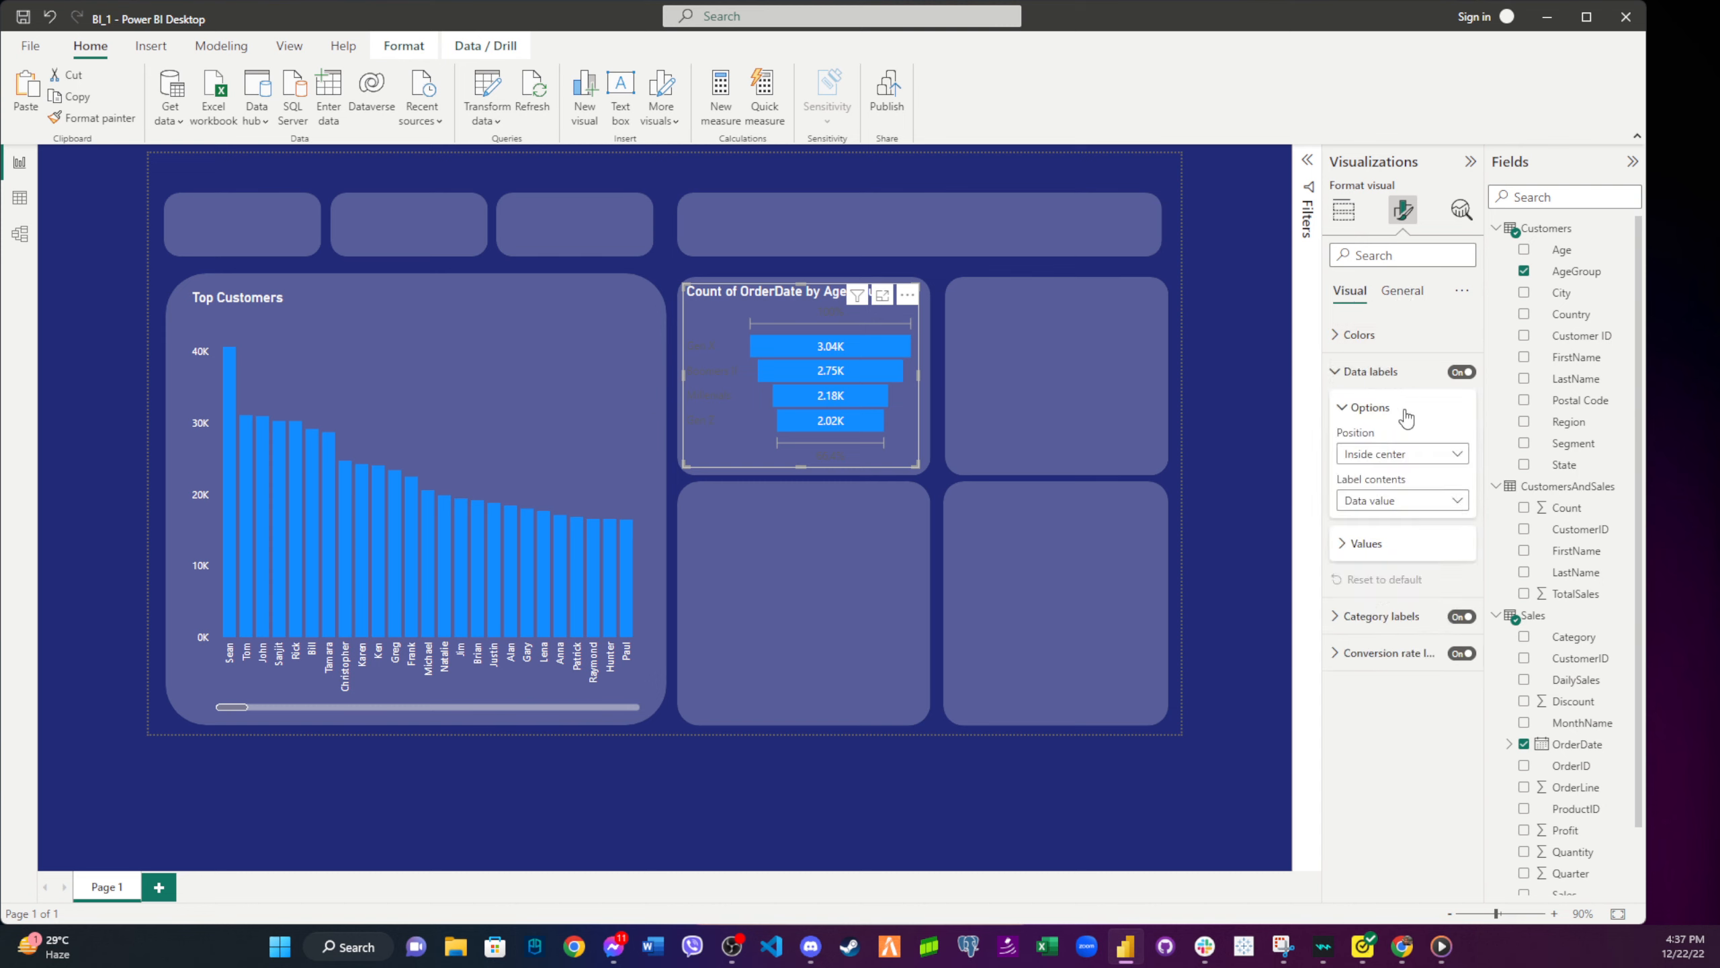
click(1378, 543)
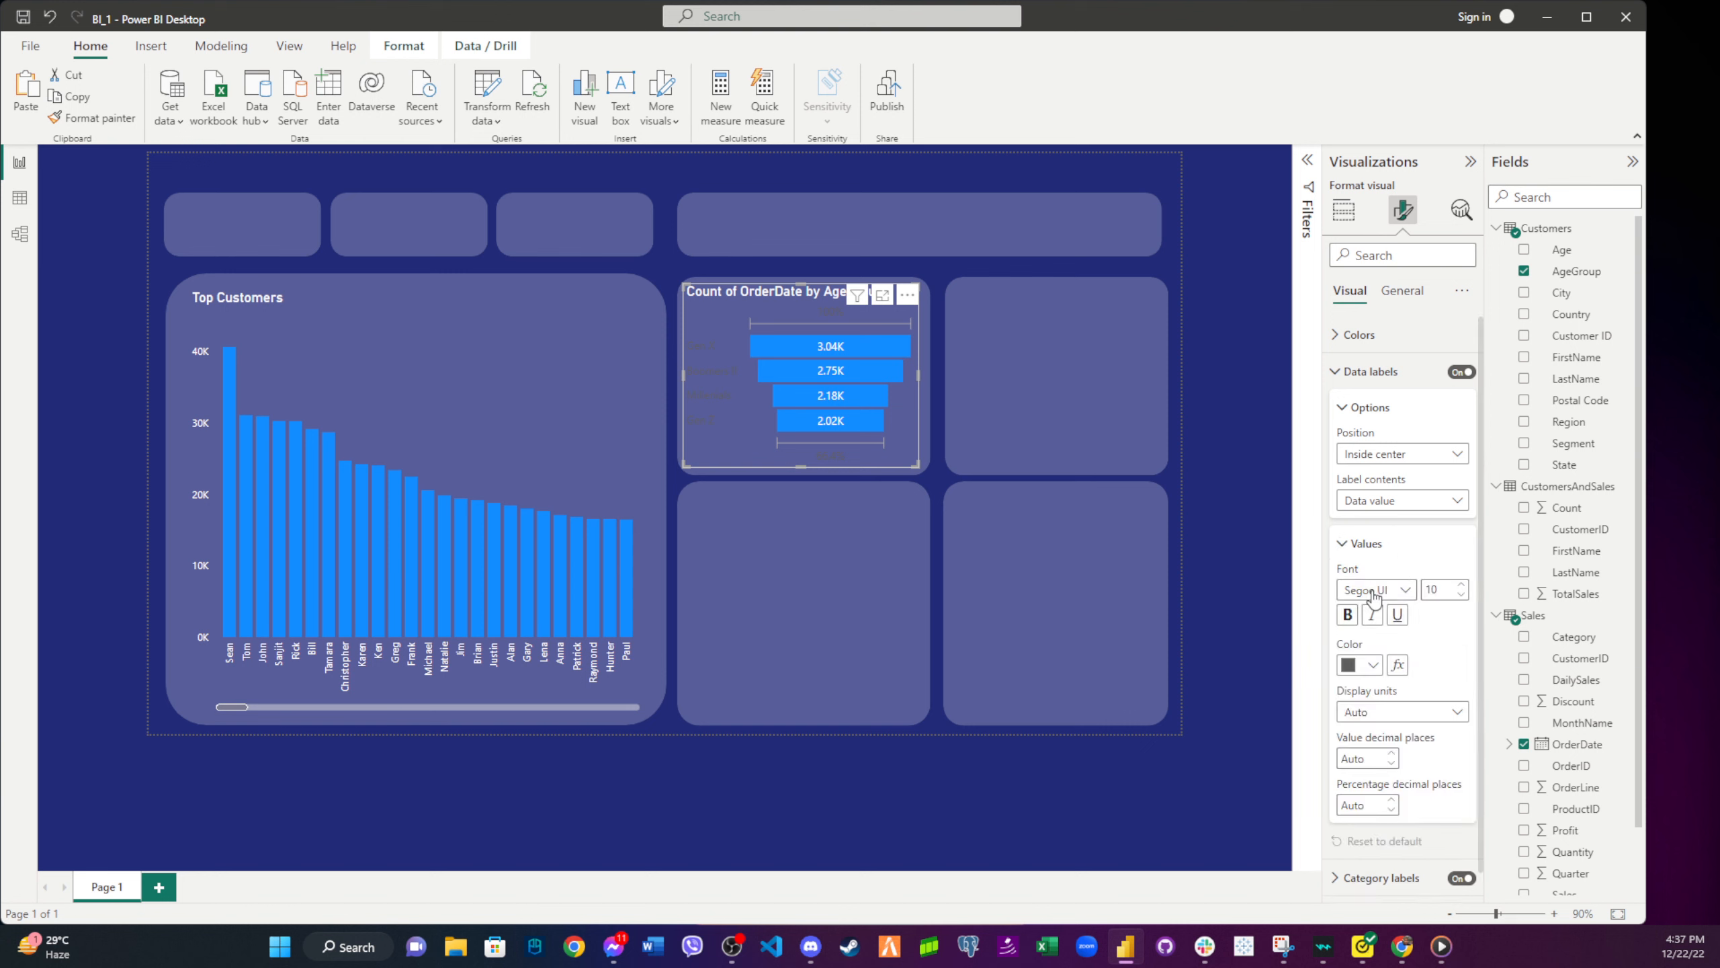
click(1368, 665)
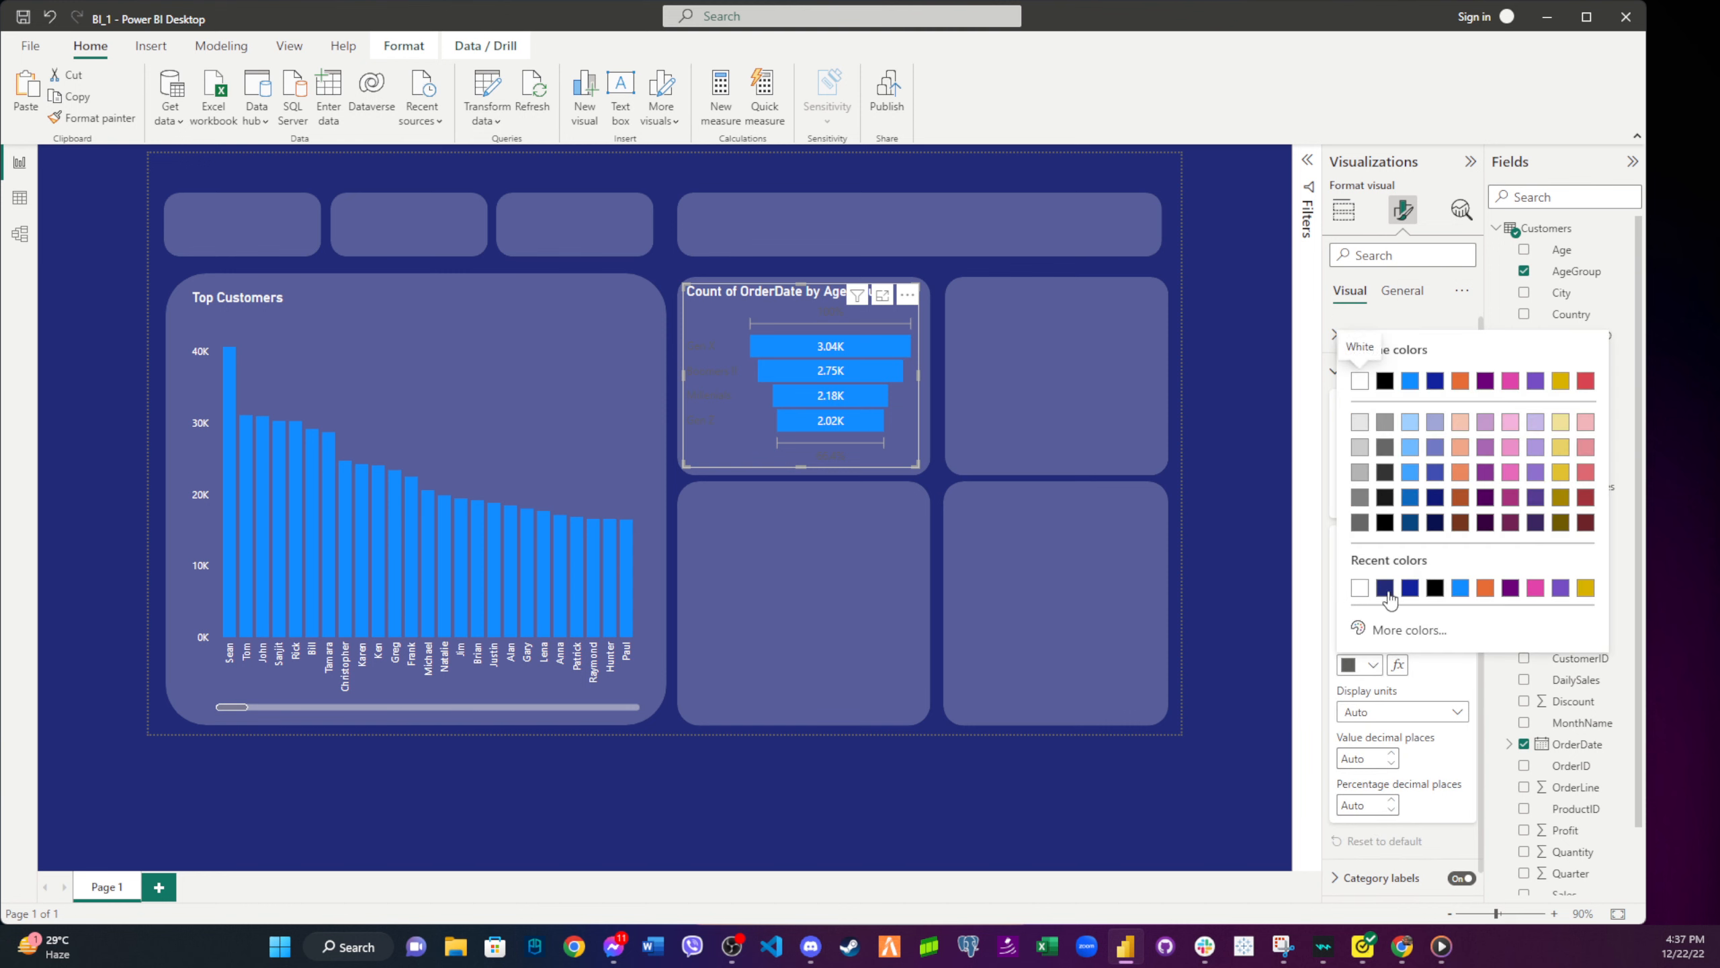
click(1360, 382)
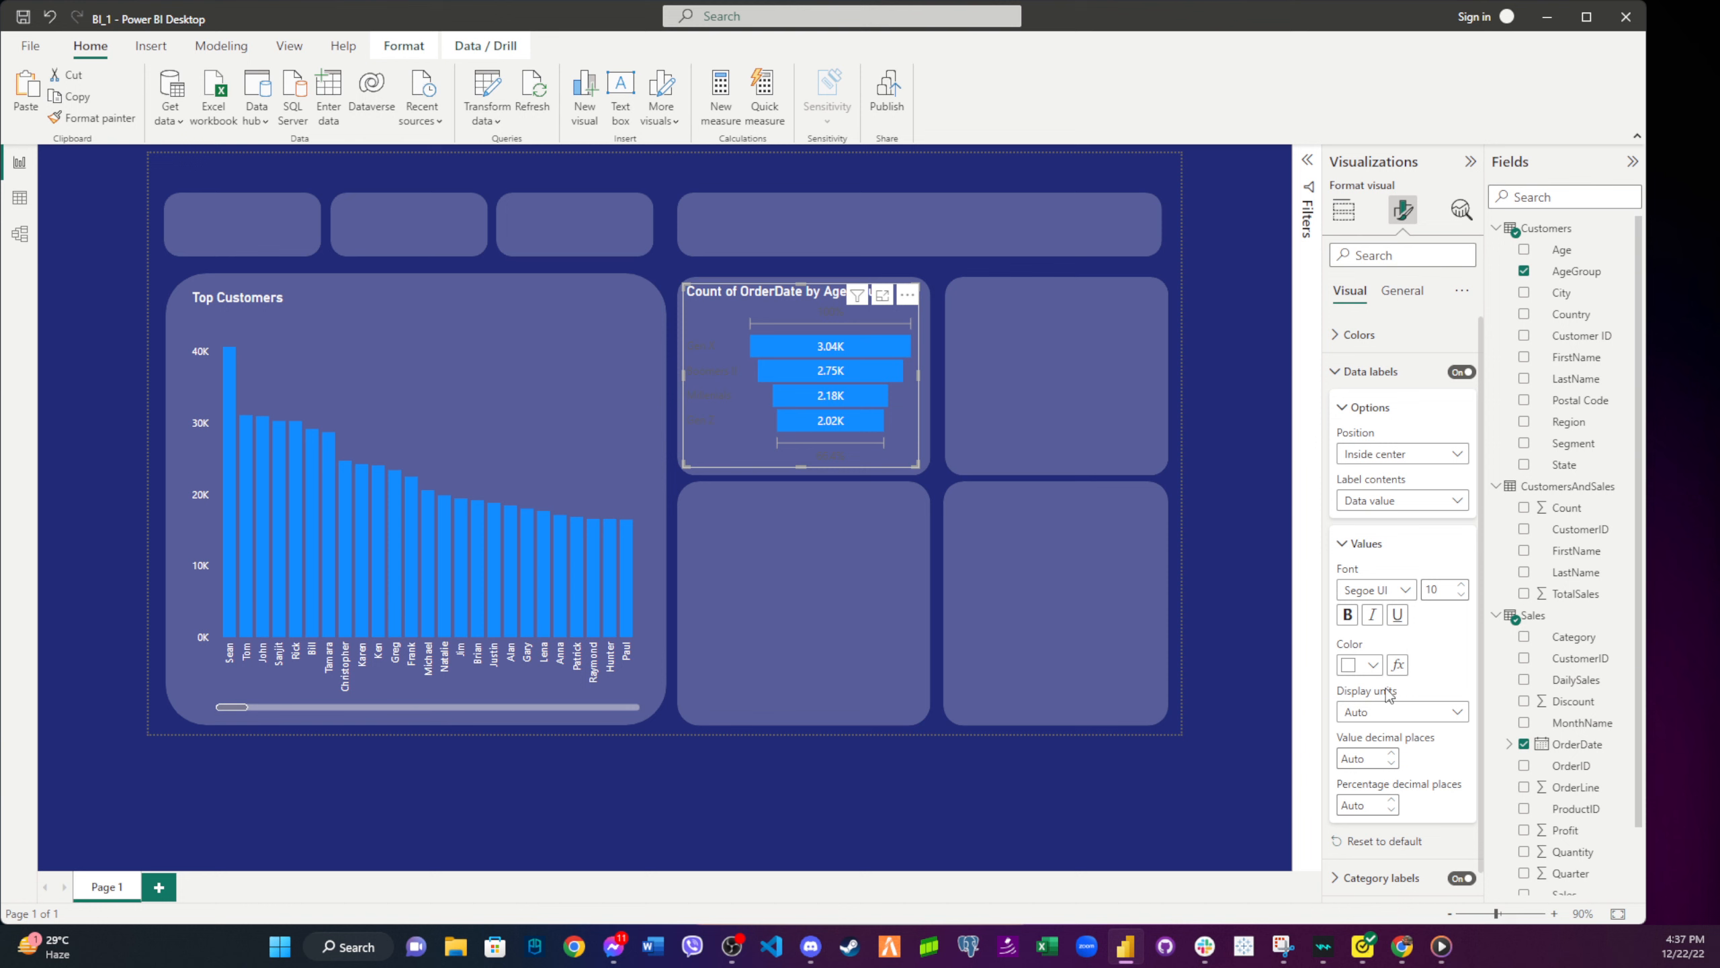
- Set the color of the funnel chart's category labels to white
scroll(1411, 702, down, 1)
click(1407, 844)
scroll(1395, 826, down, 5)
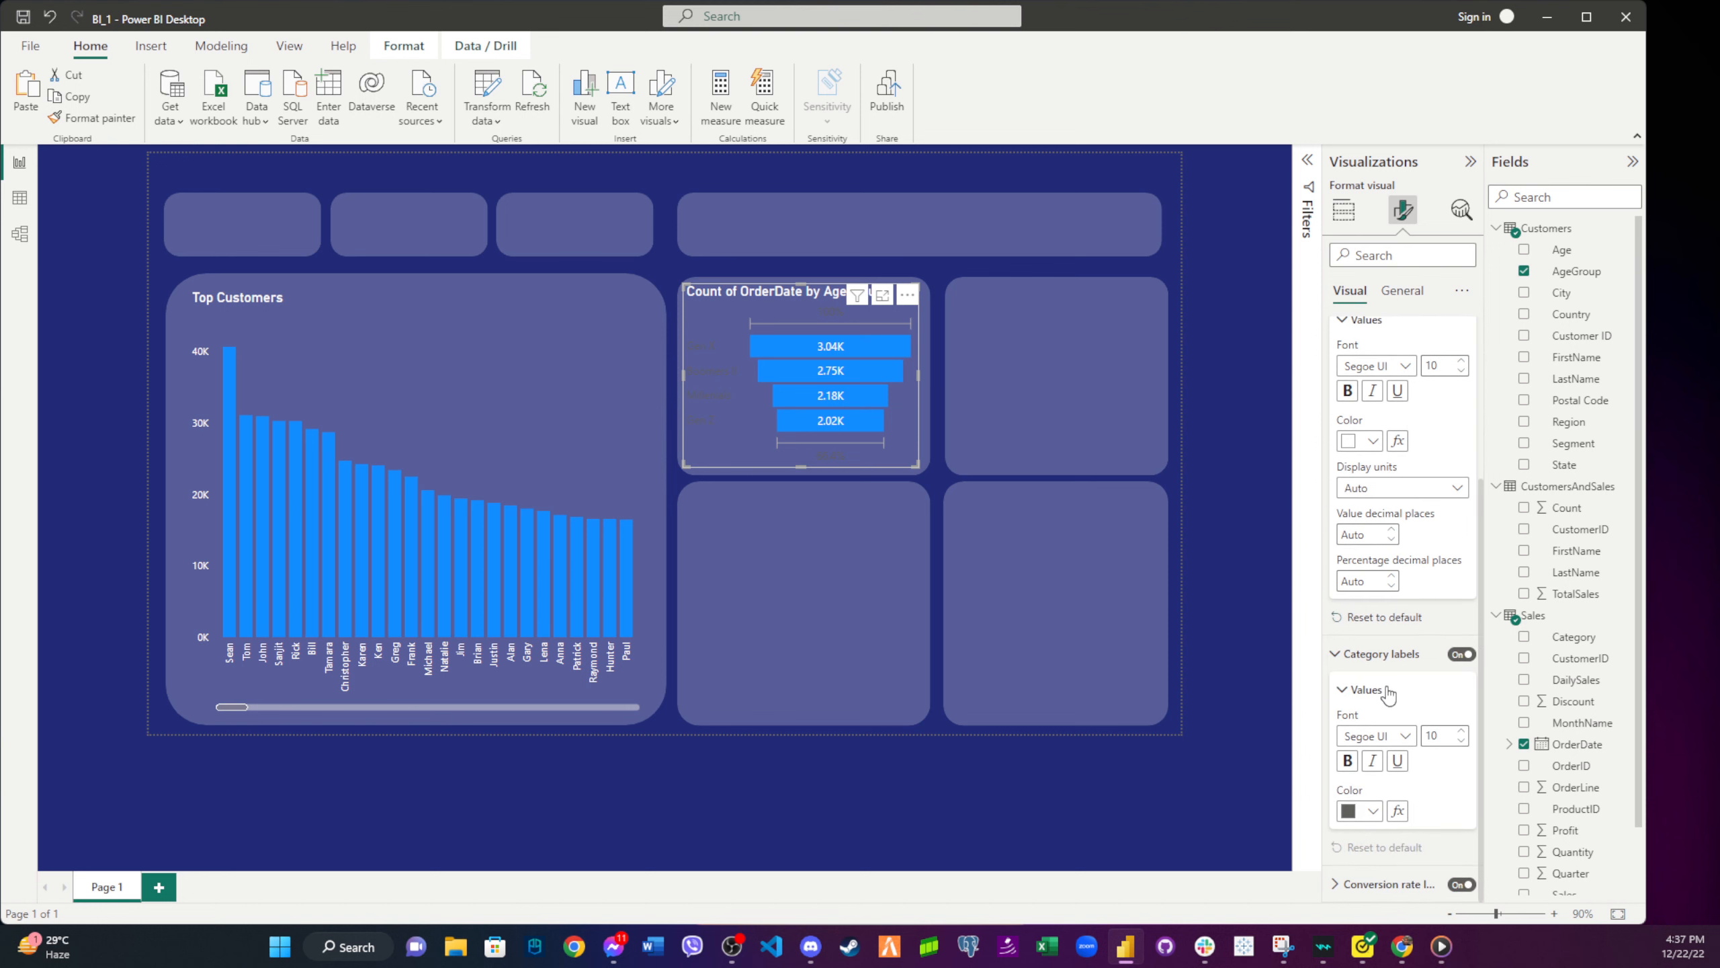
click(1375, 812)
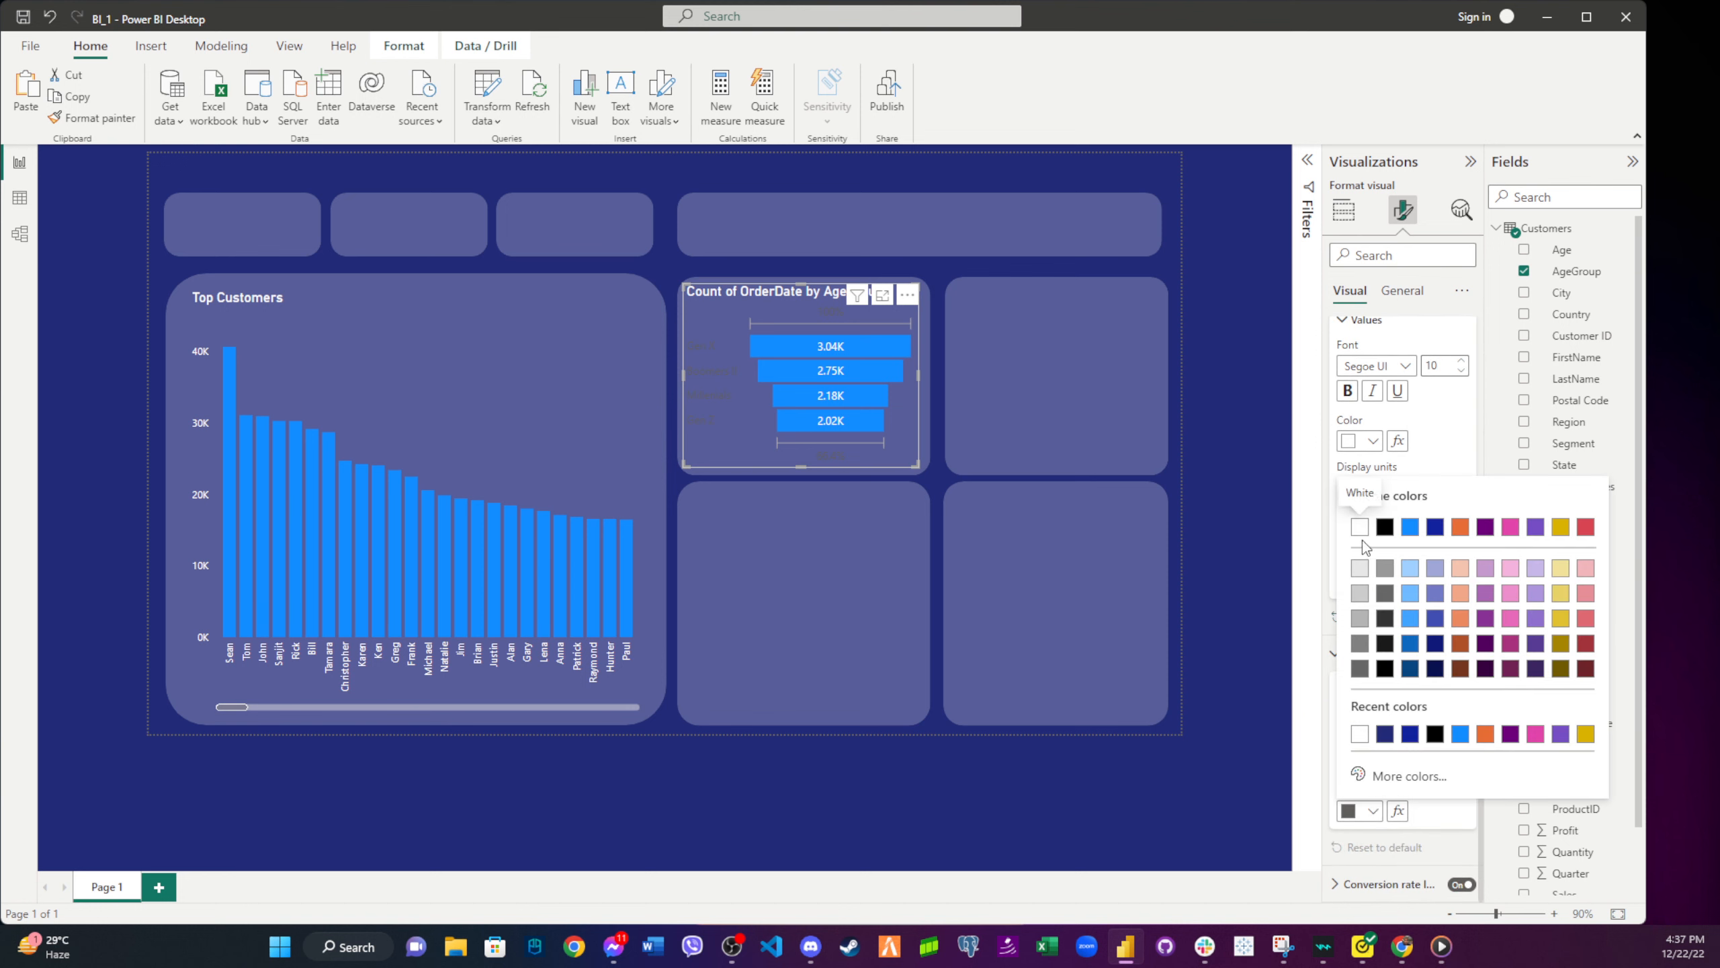
click(1360, 529)
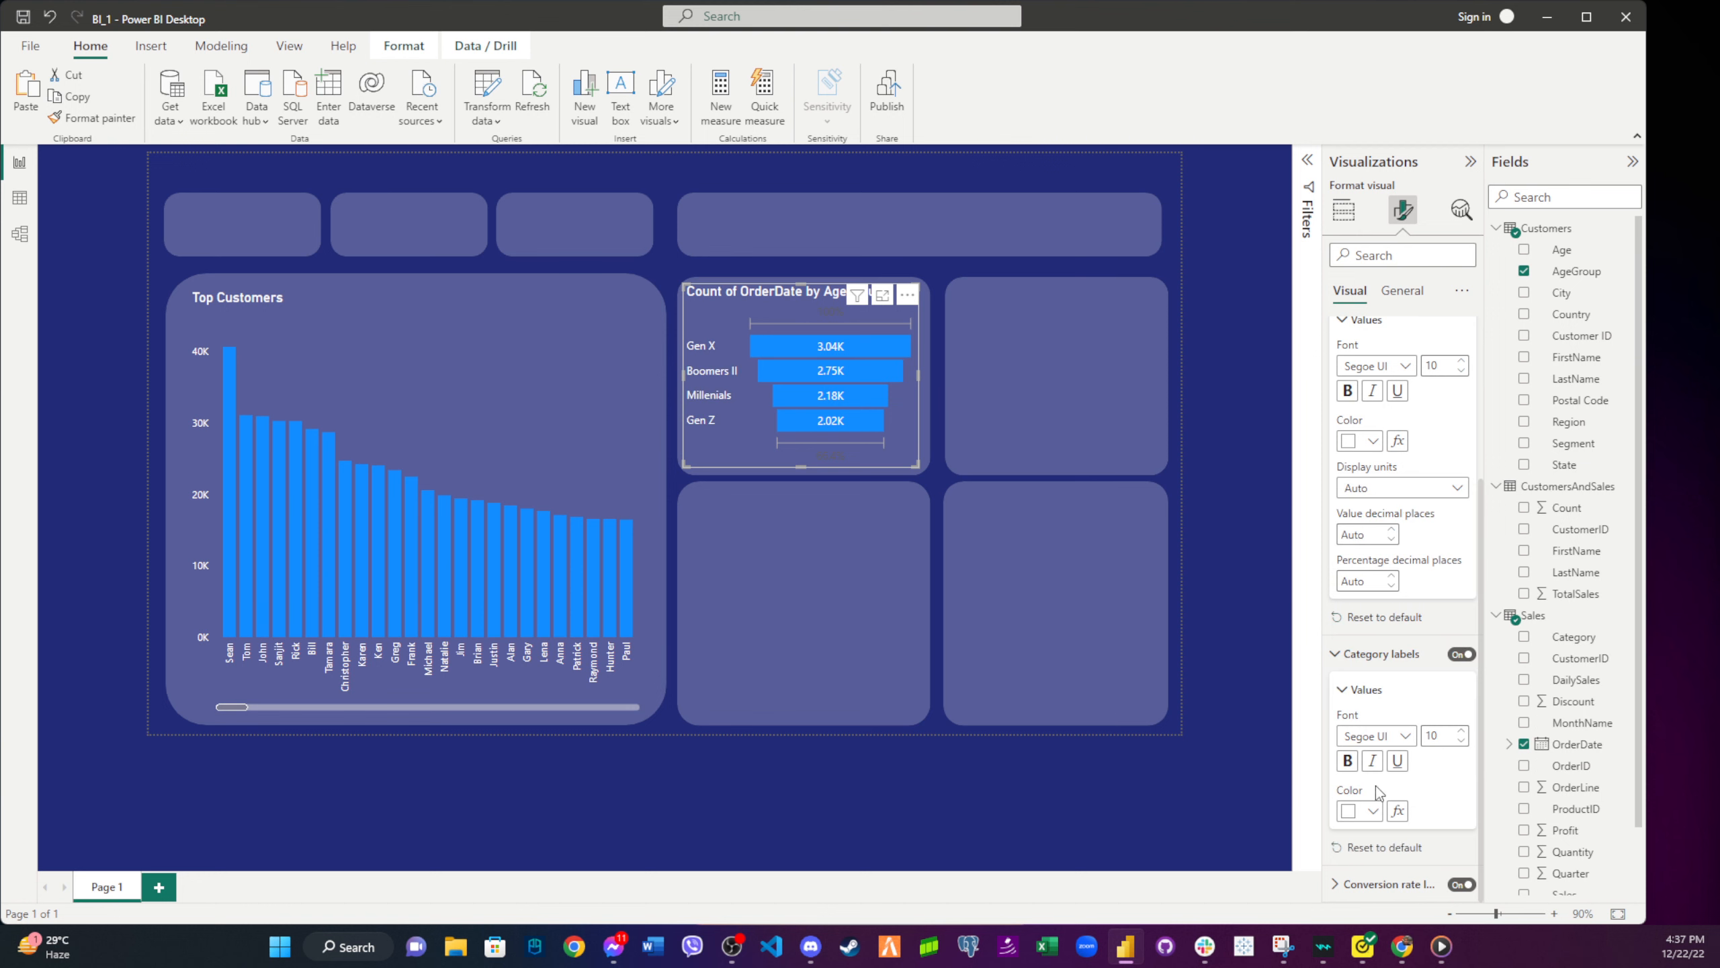
- Set the color of the funnel chart's conversion rate labels to white and deselect the chart
click(1388, 884)
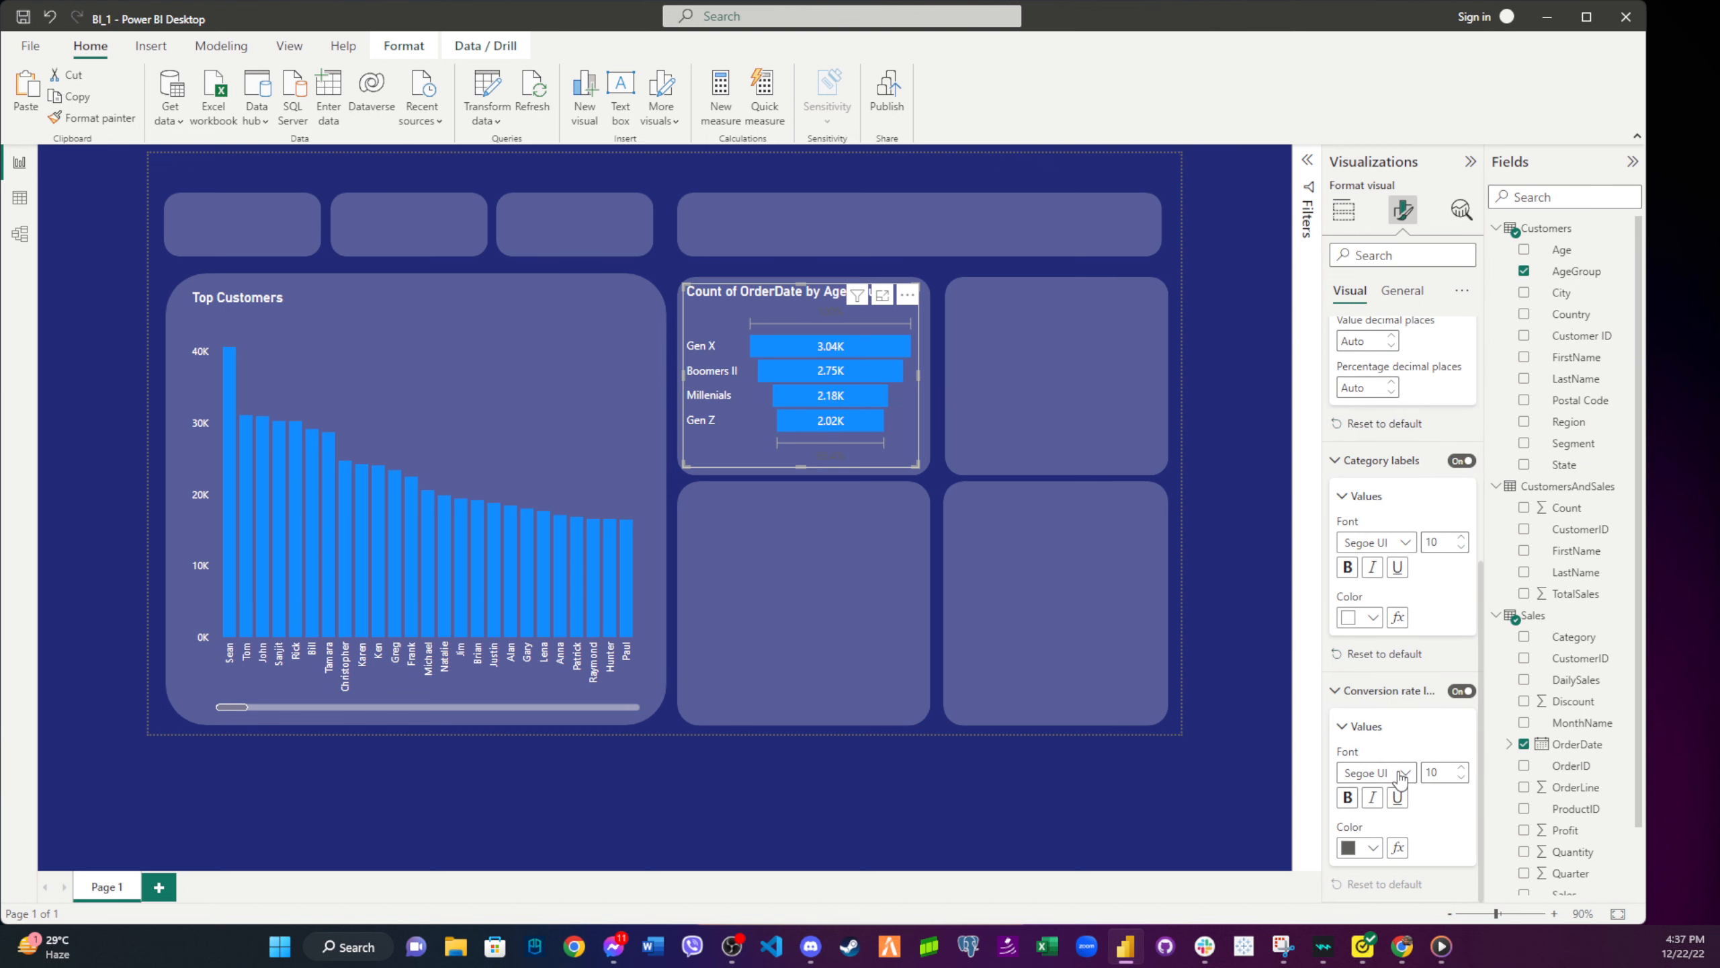
click(1375, 849)
click(1369, 572)
click(1036, 794)
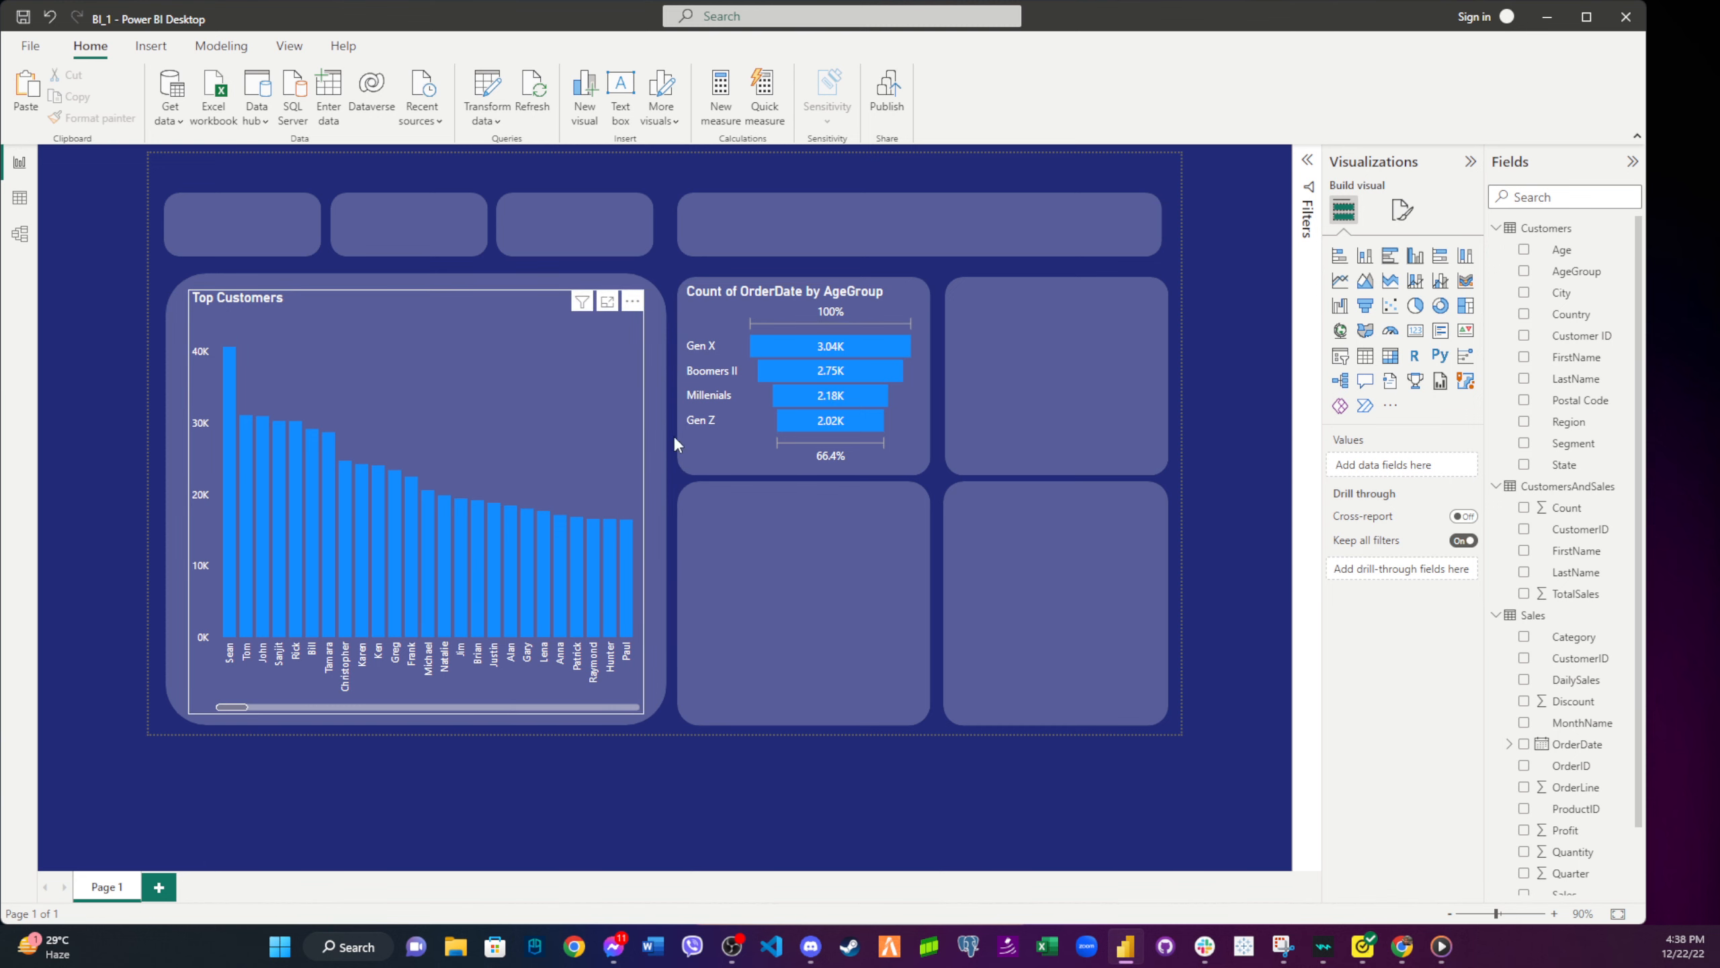
- Try yellow #e8d166 for the Top Customers chart's Y-axis values and return them to white
click(380, 336)
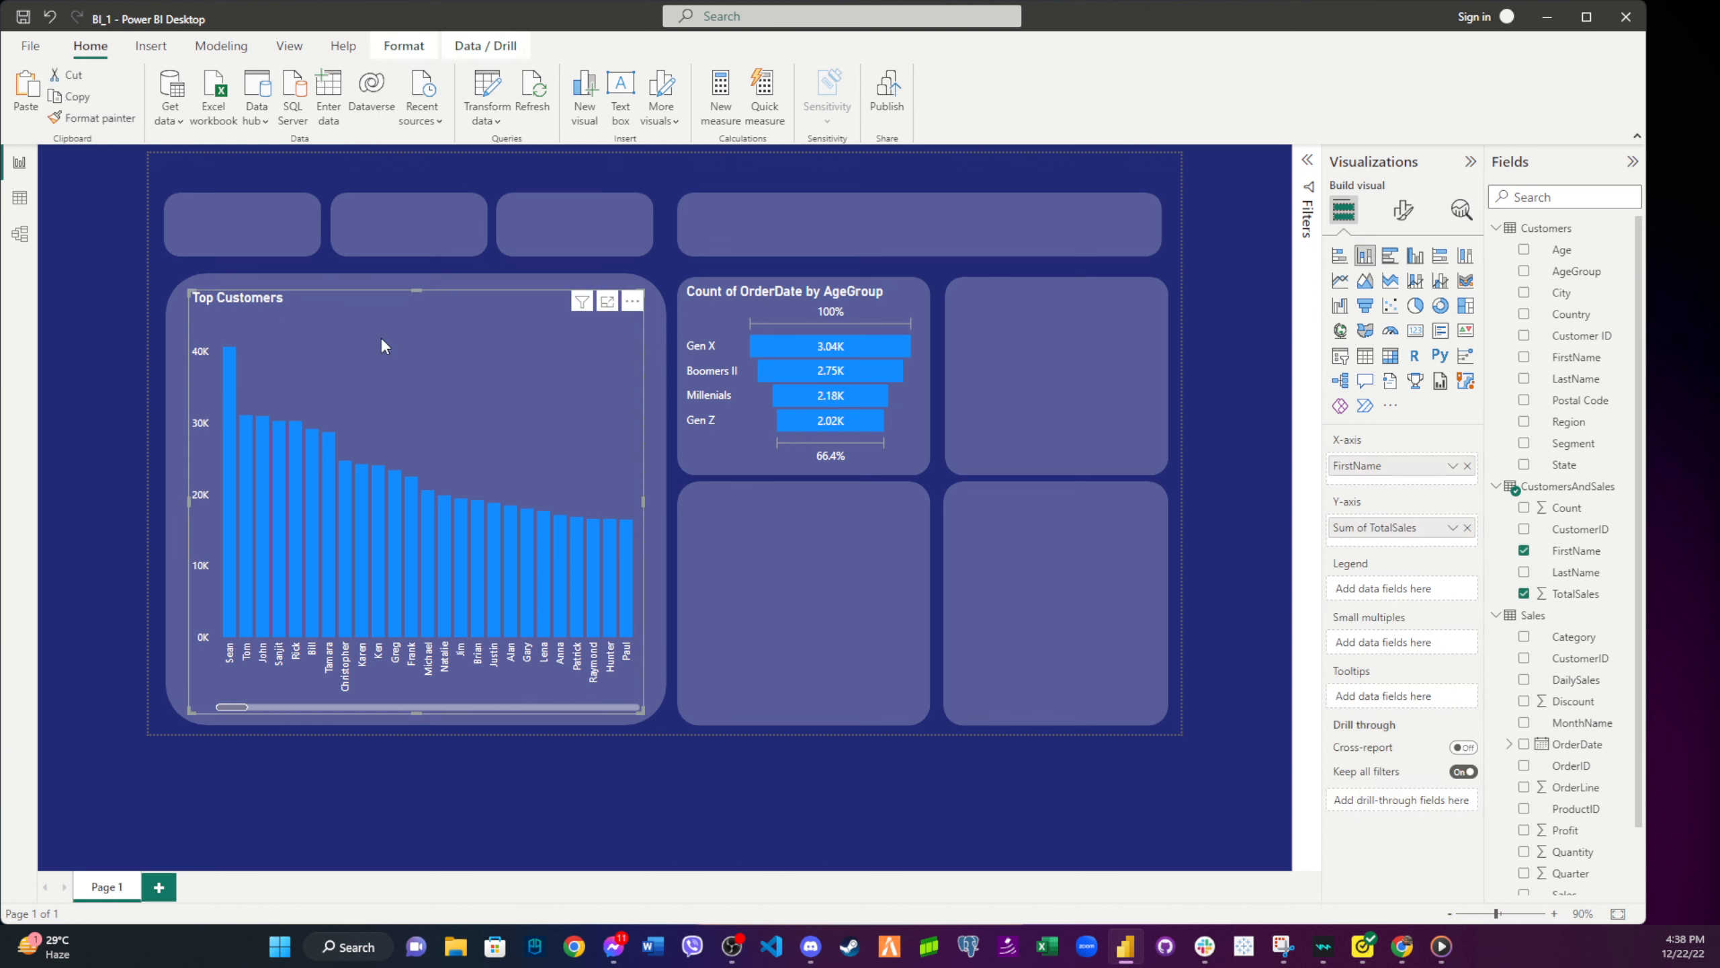
click(1402, 211)
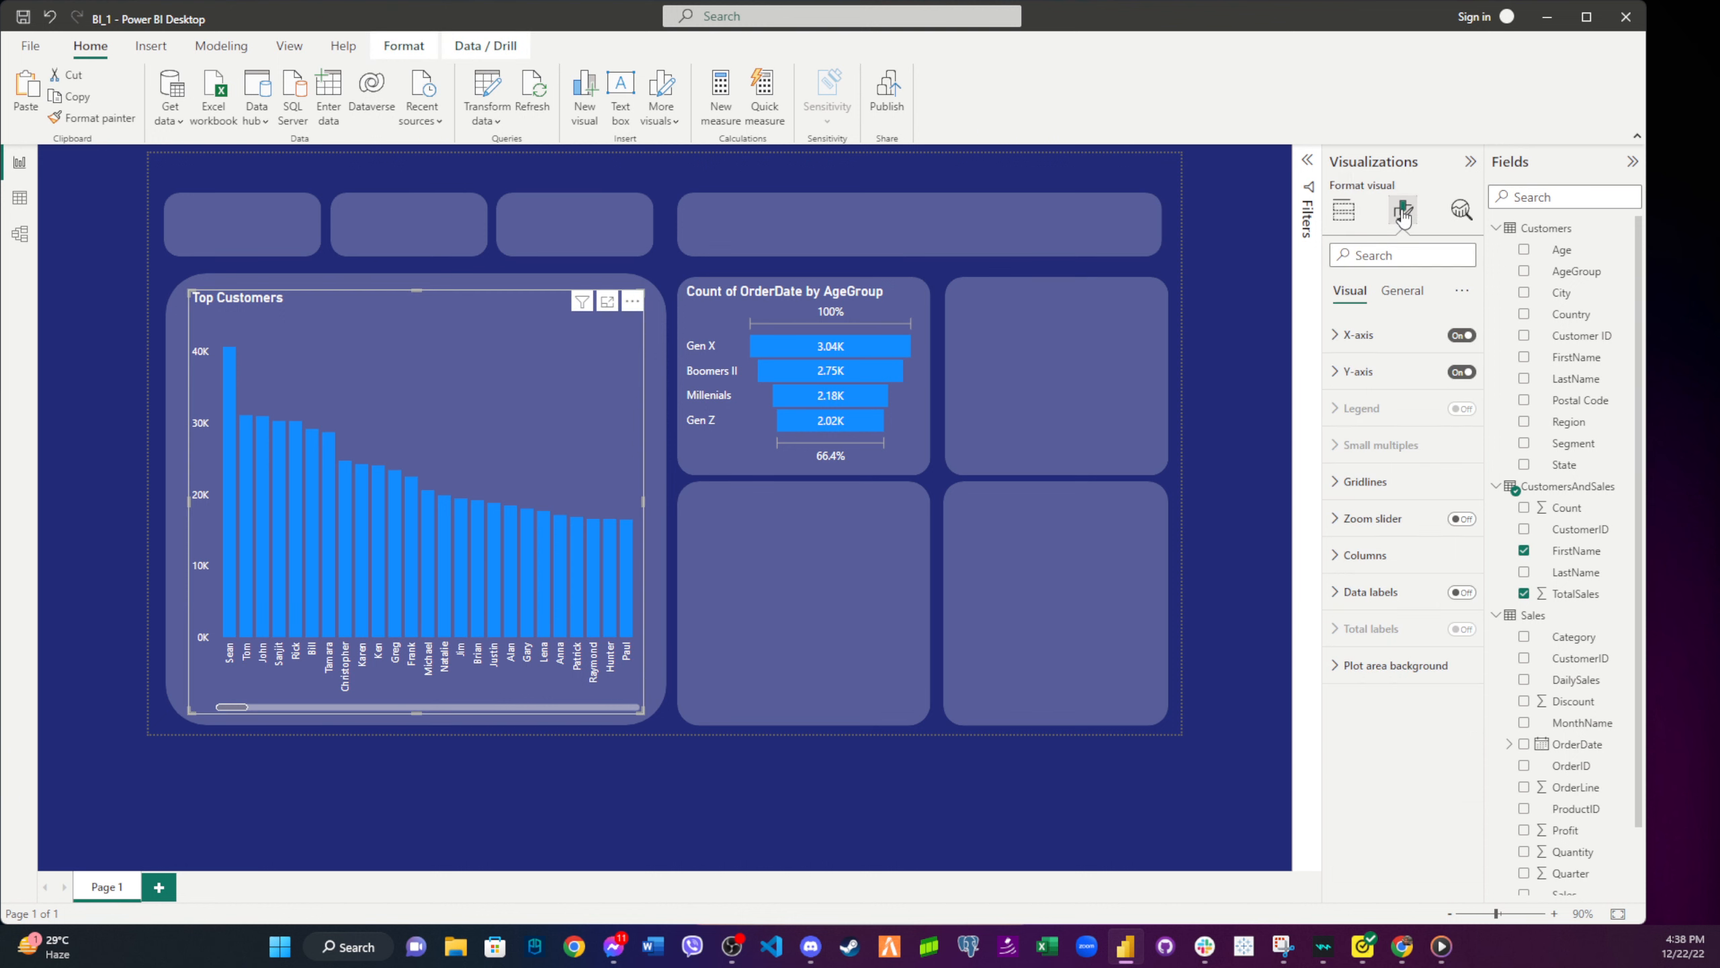
click(1362, 377)
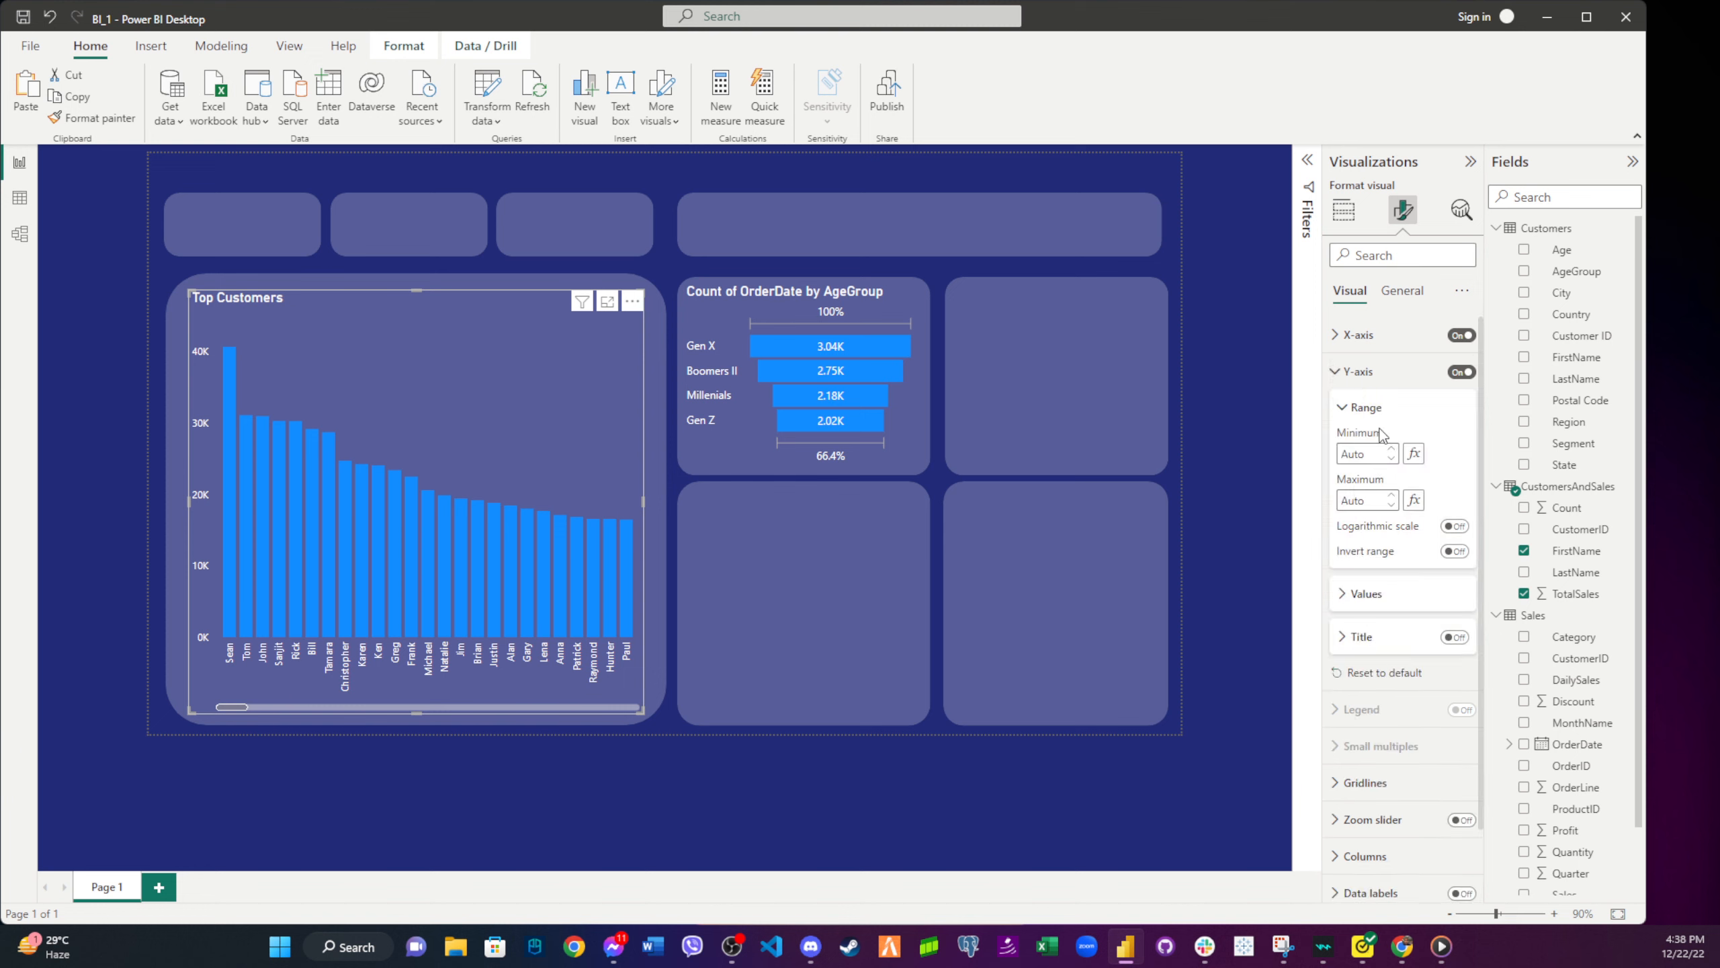
click(1395, 595)
scroll(1403, 654, down, 3)
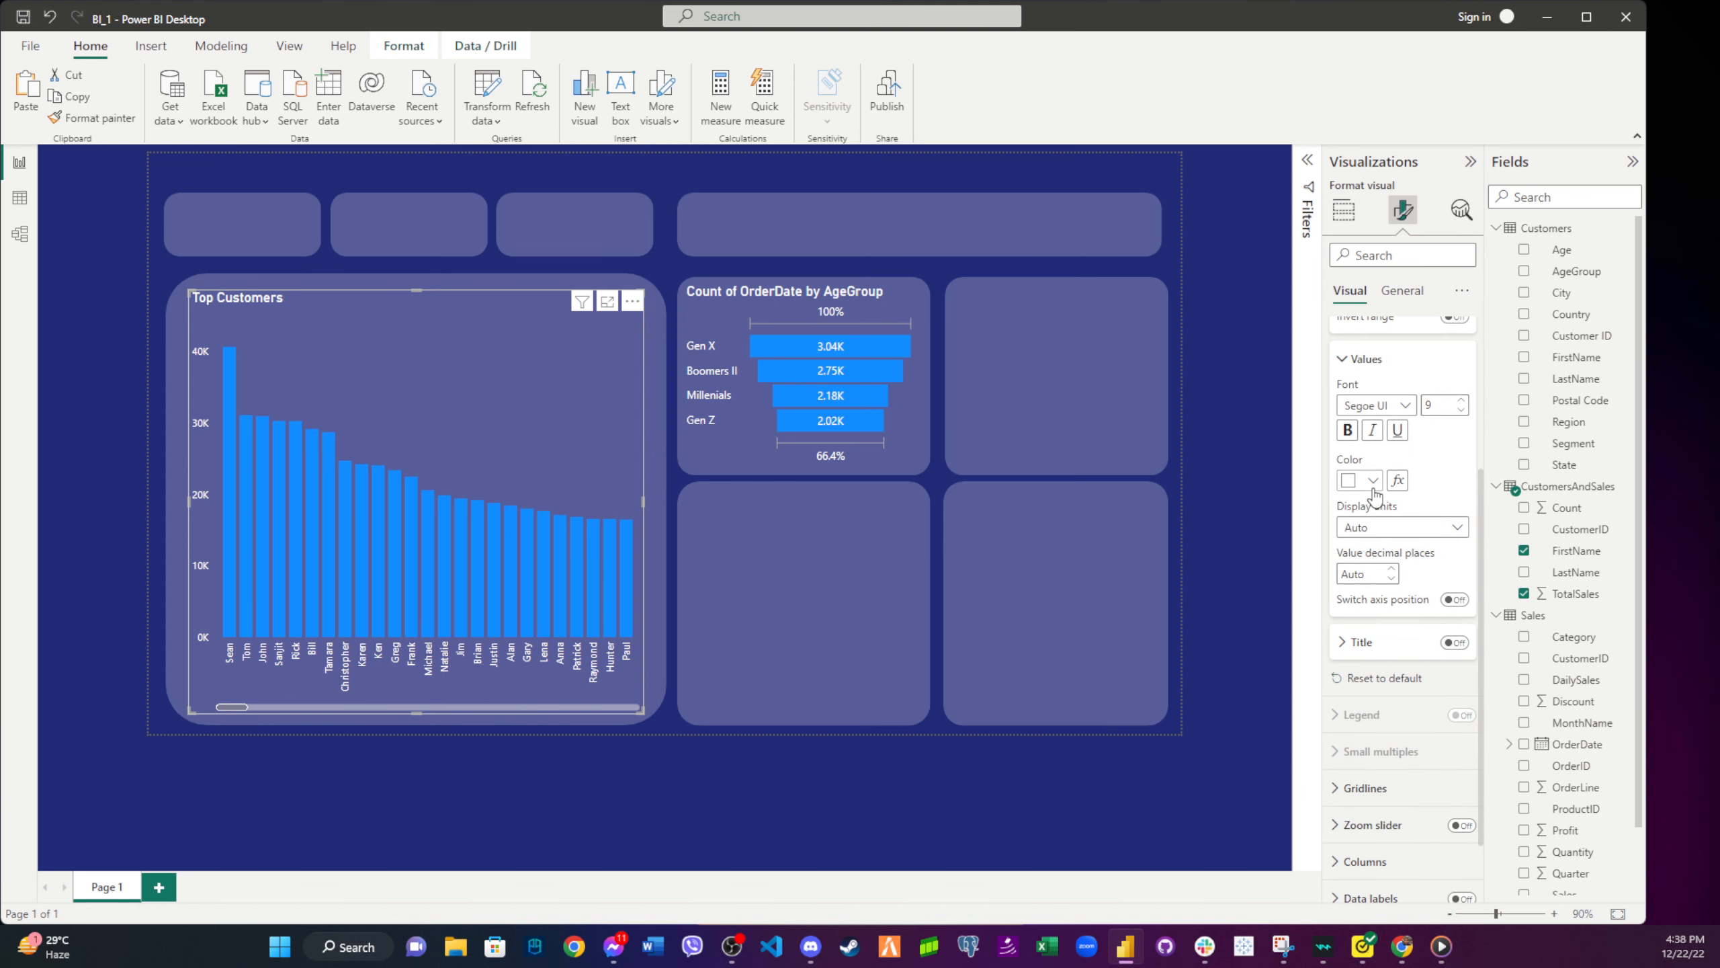
click(1373, 480)
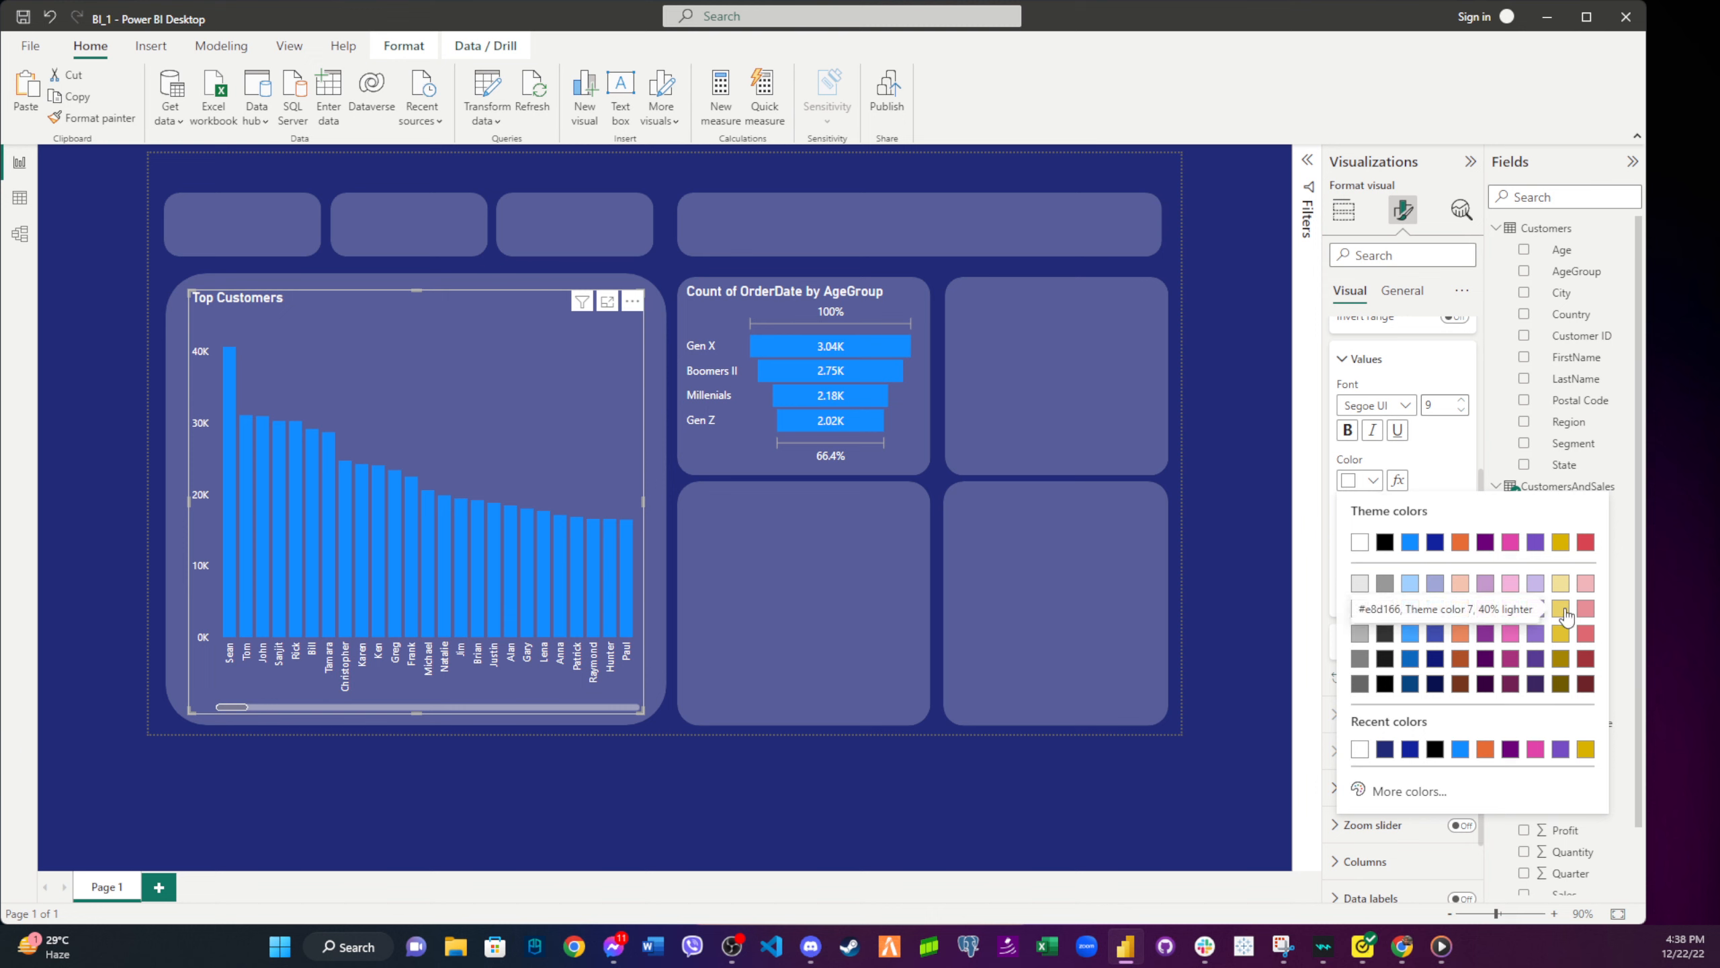
click(1561, 609)
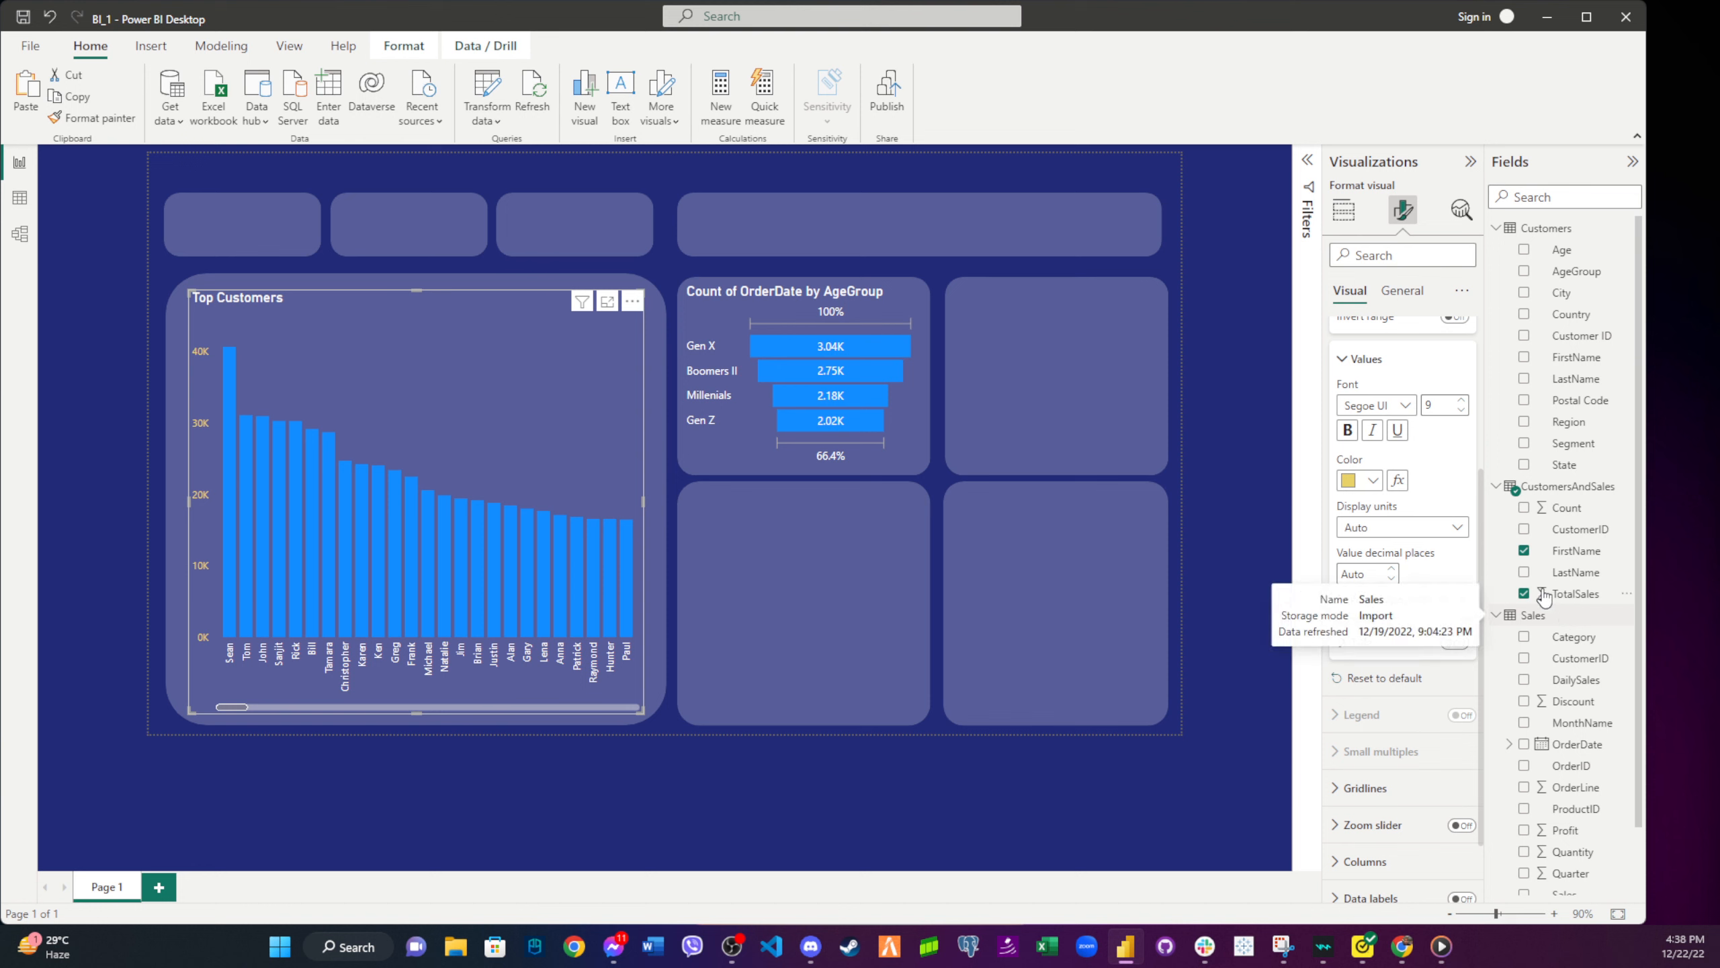
click(1370, 481)
click(1361, 544)
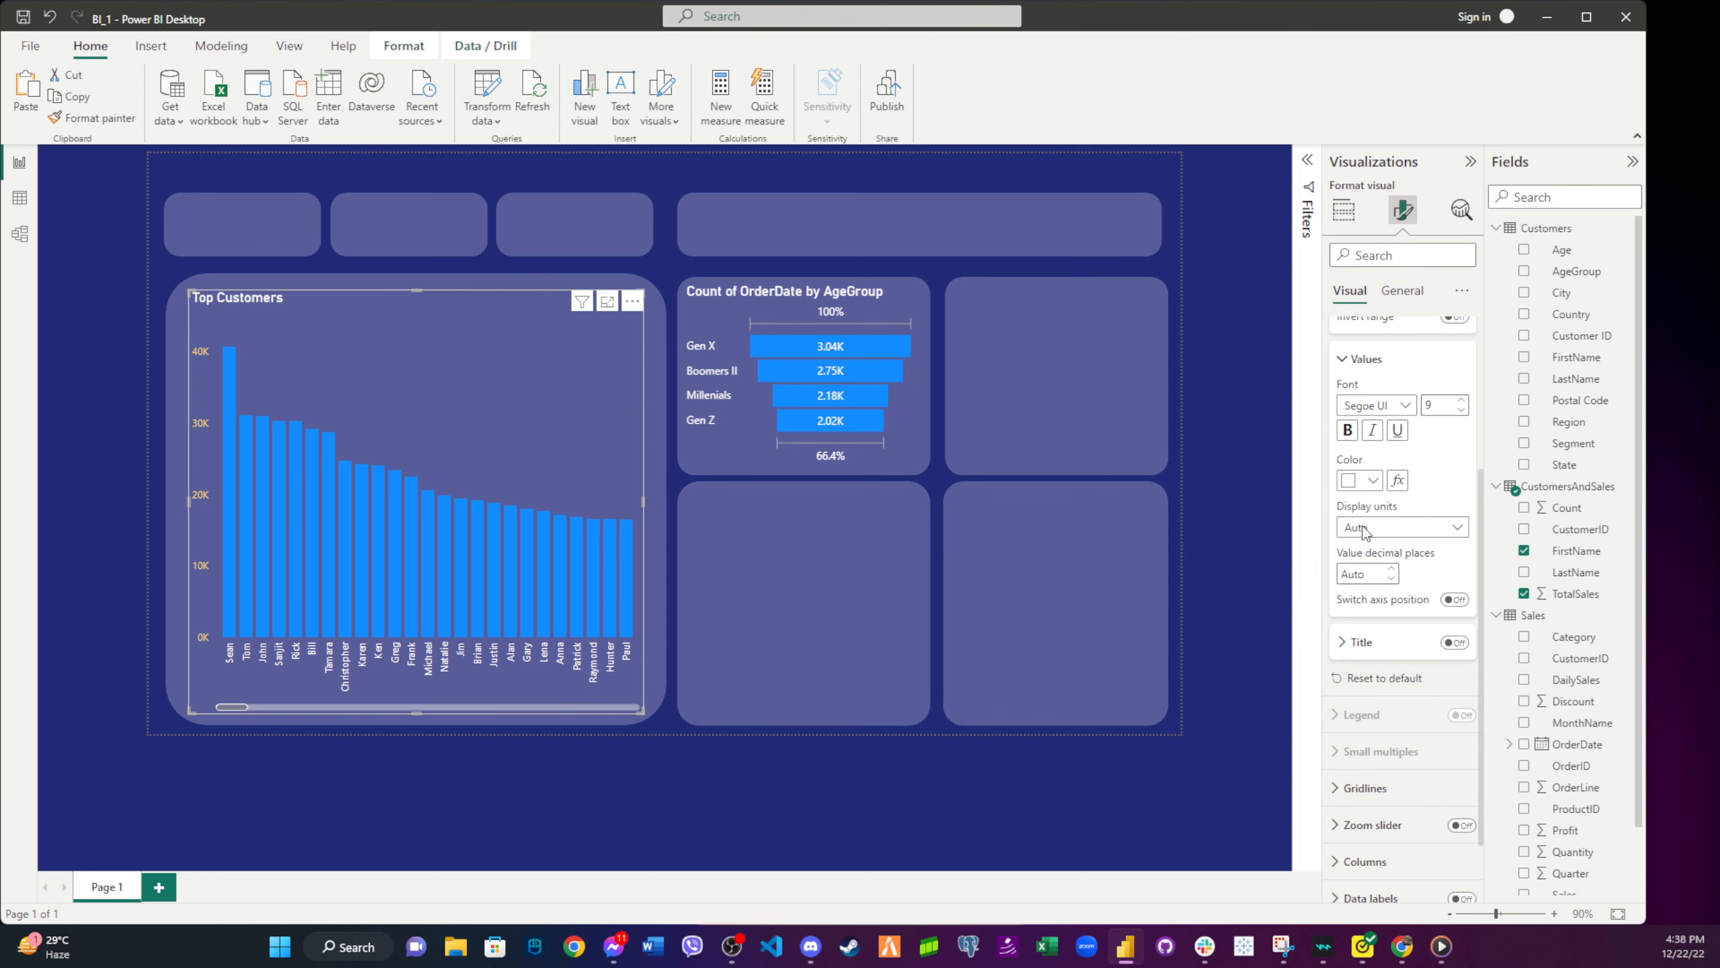
click(1370, 360)
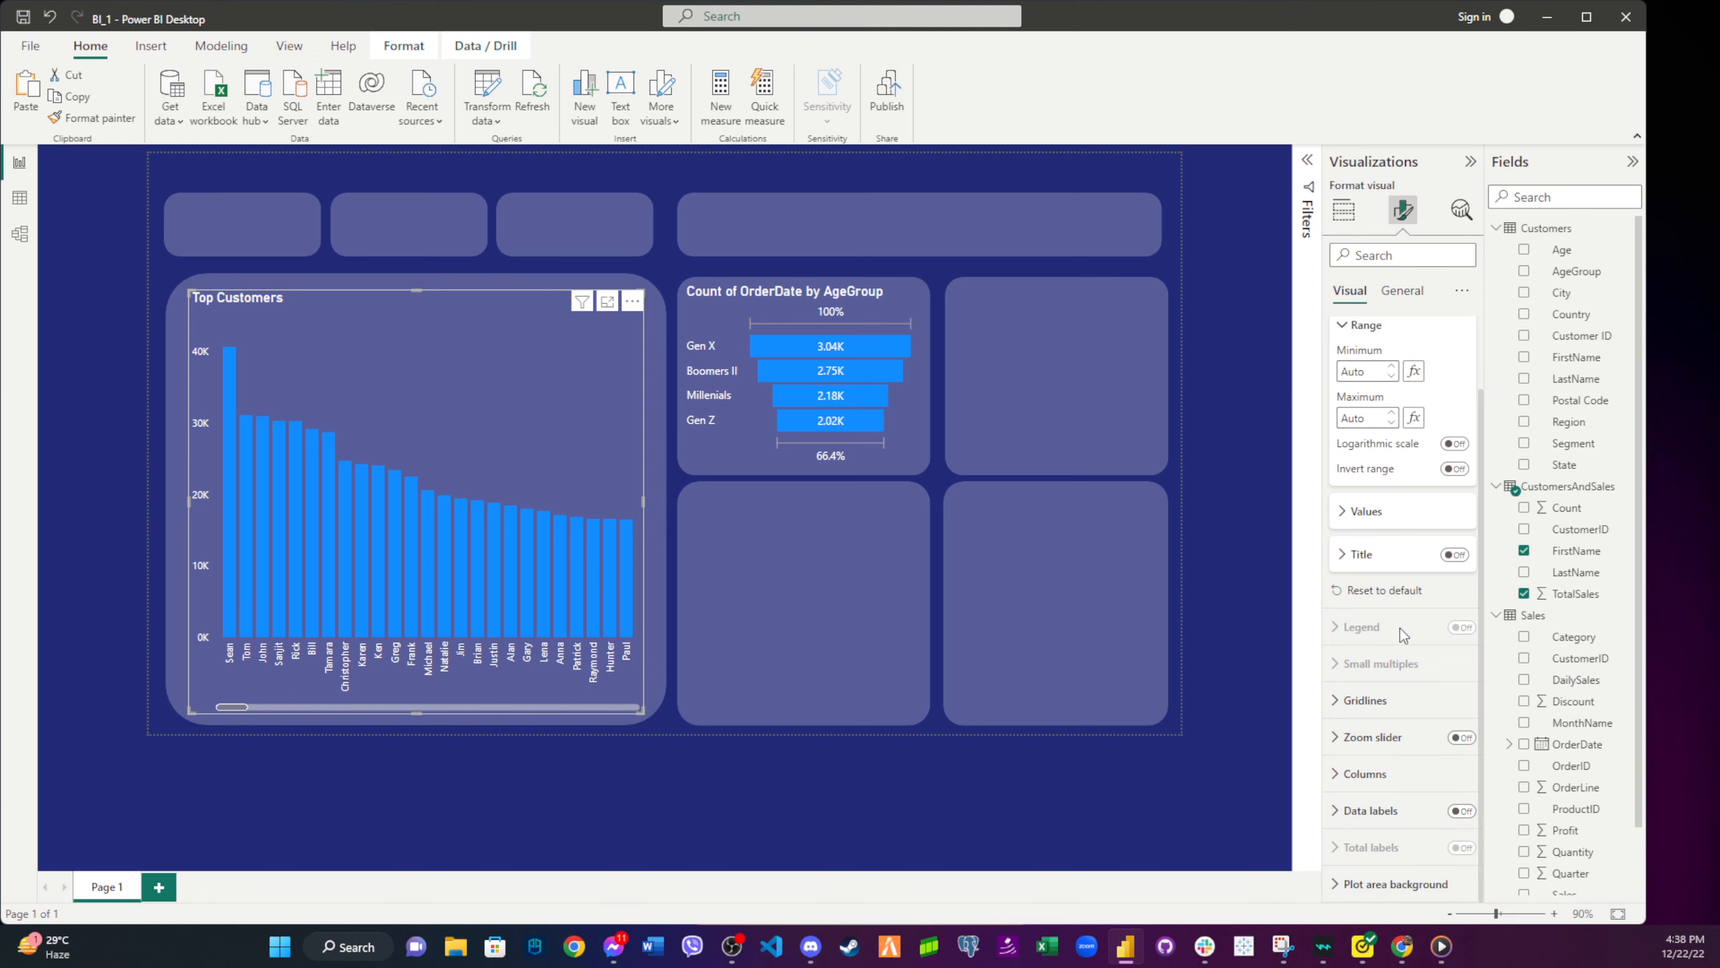
scroll(1374, 459, up, 2)
click(1344, 375)
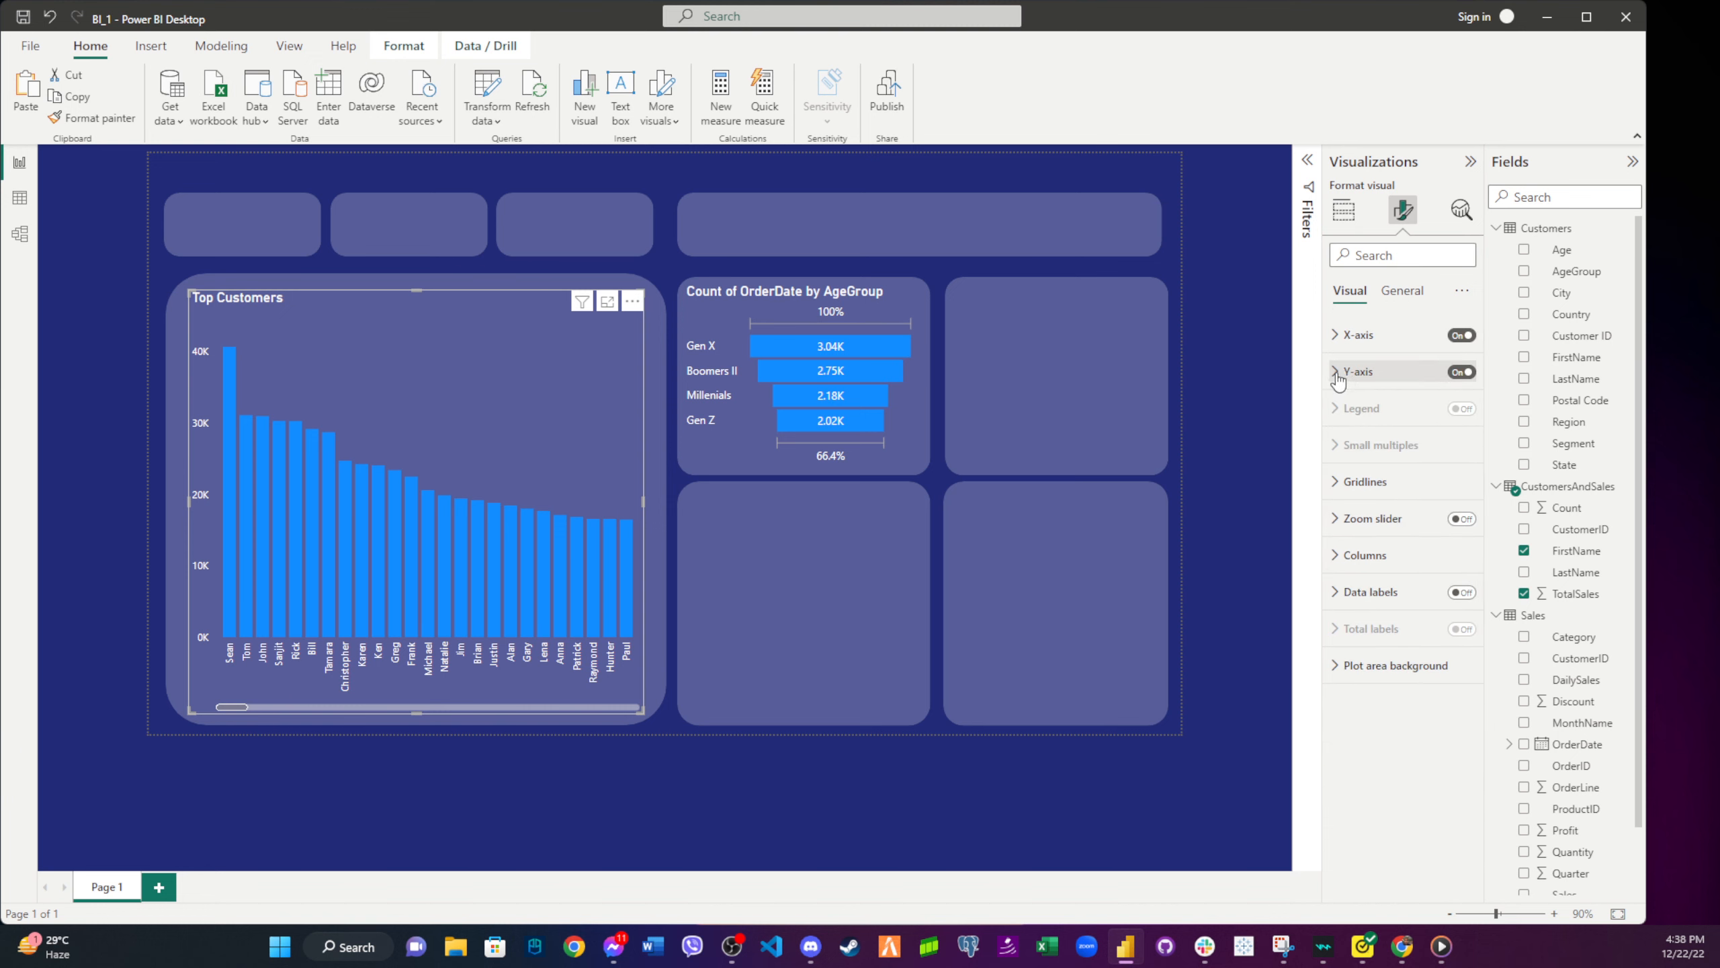
click(1345, 374)
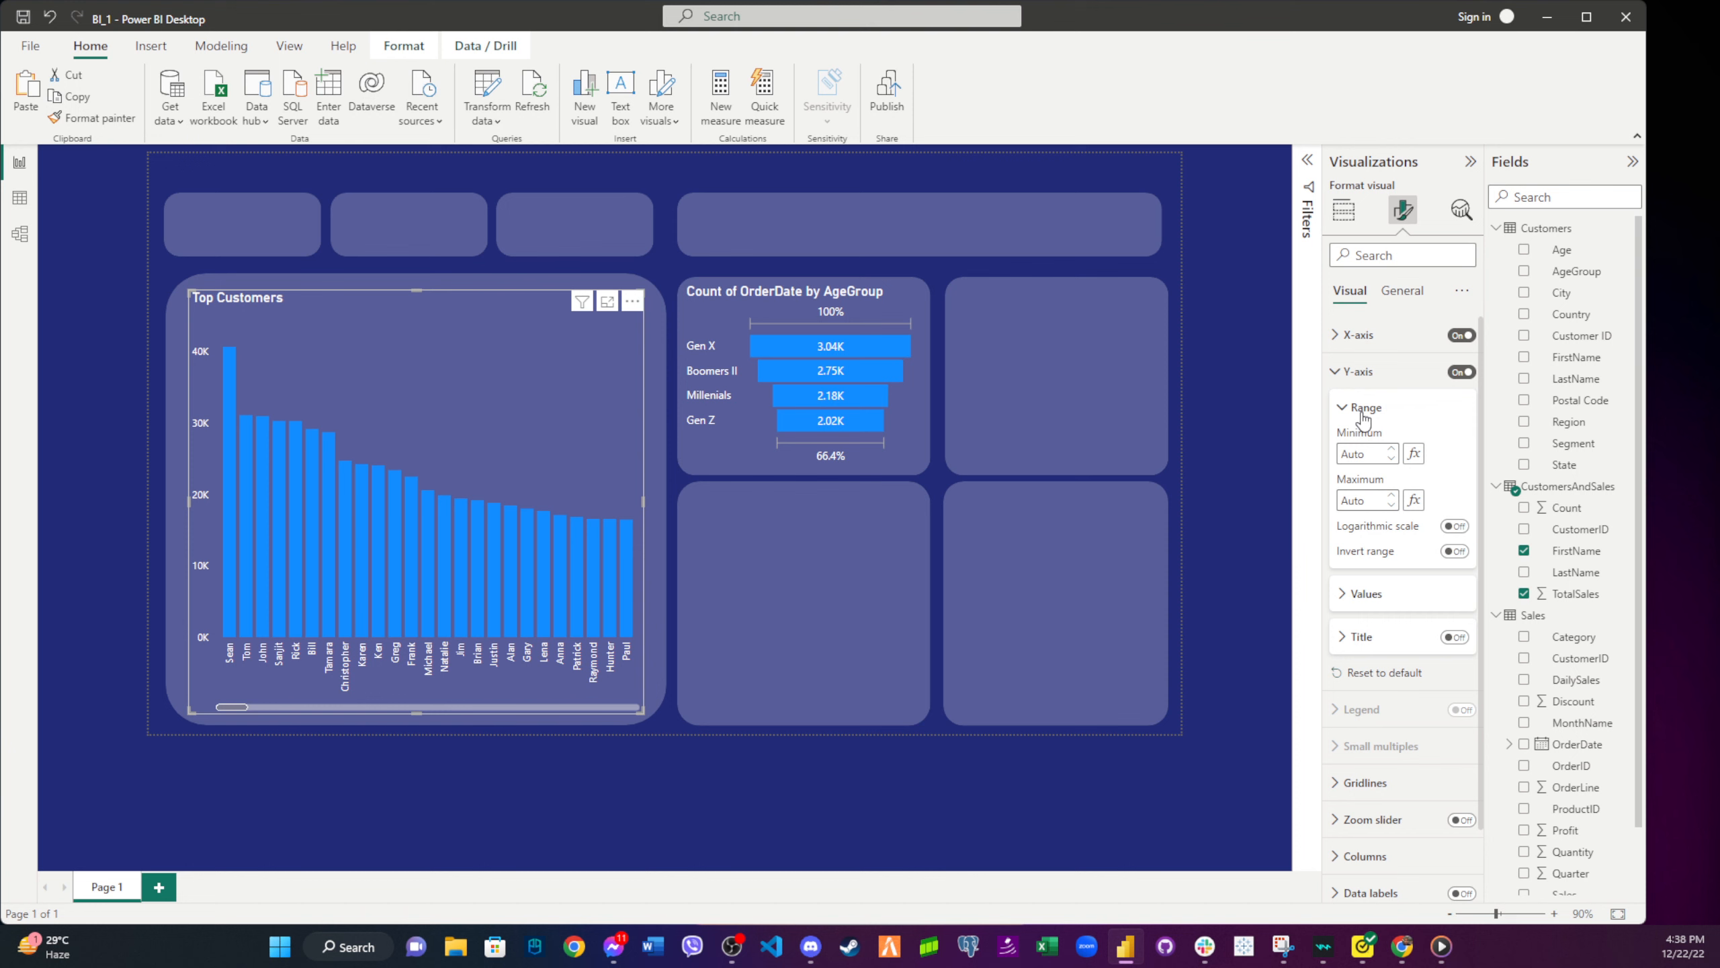
click(1356, 372)
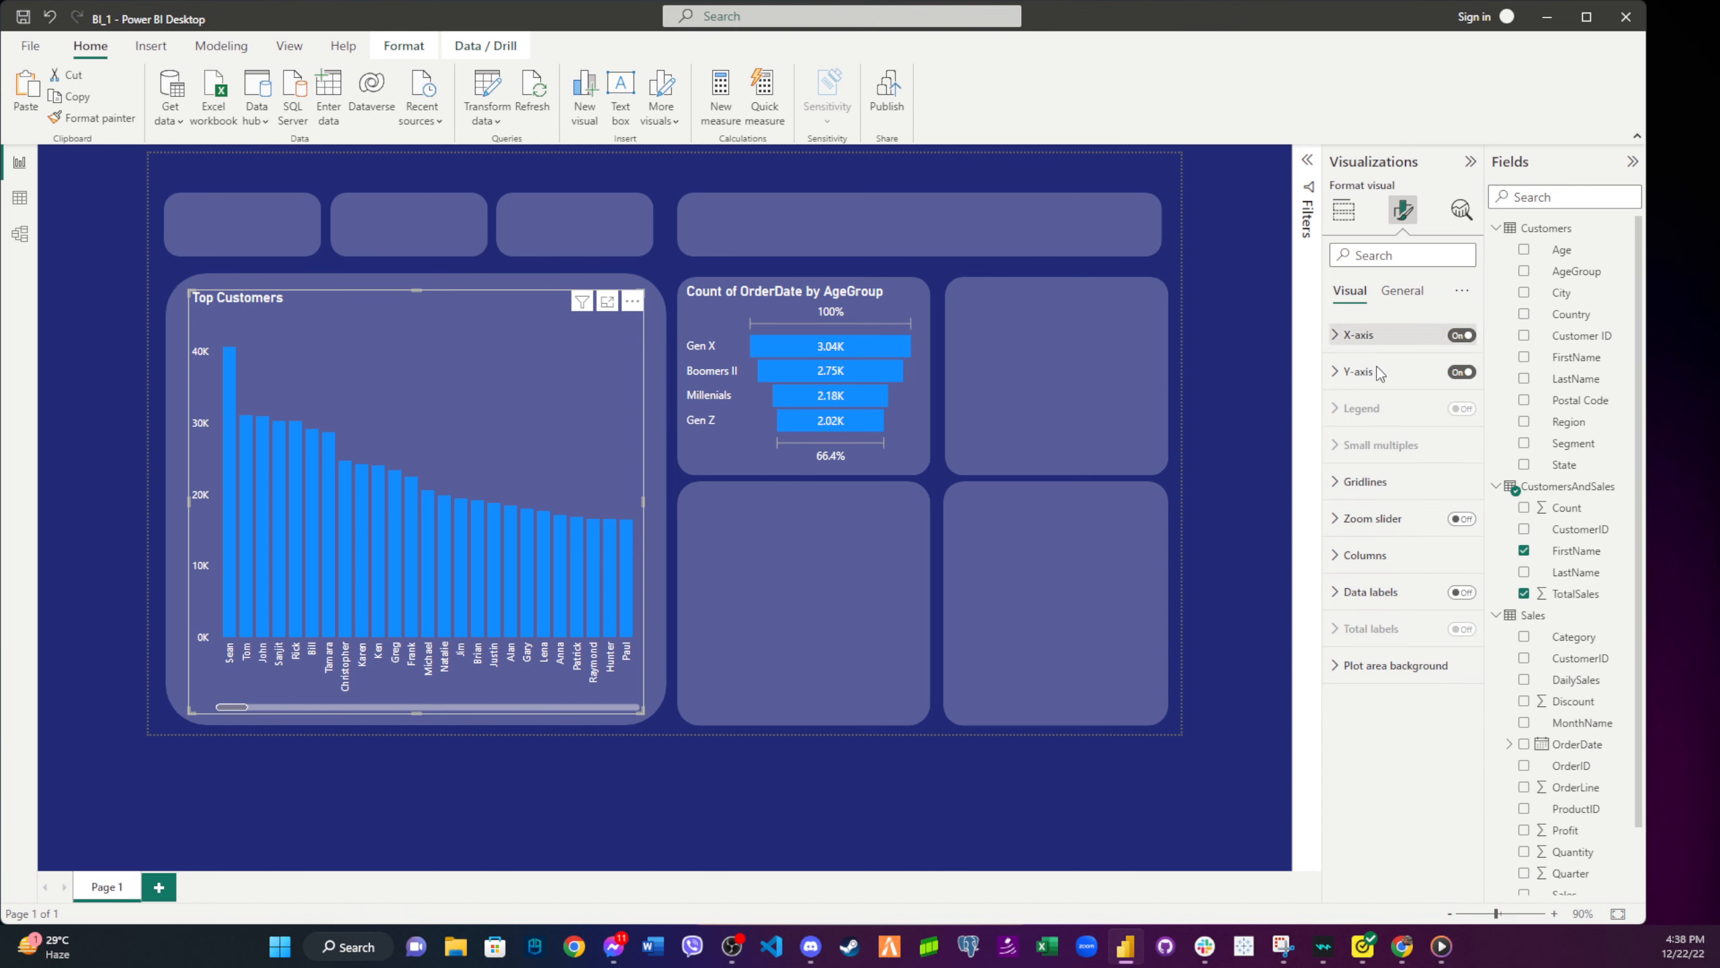
- Set the color of the Top Customers chart's X-axis values to yellow #e8d166
click(1361, 334)
click(1368, 492)
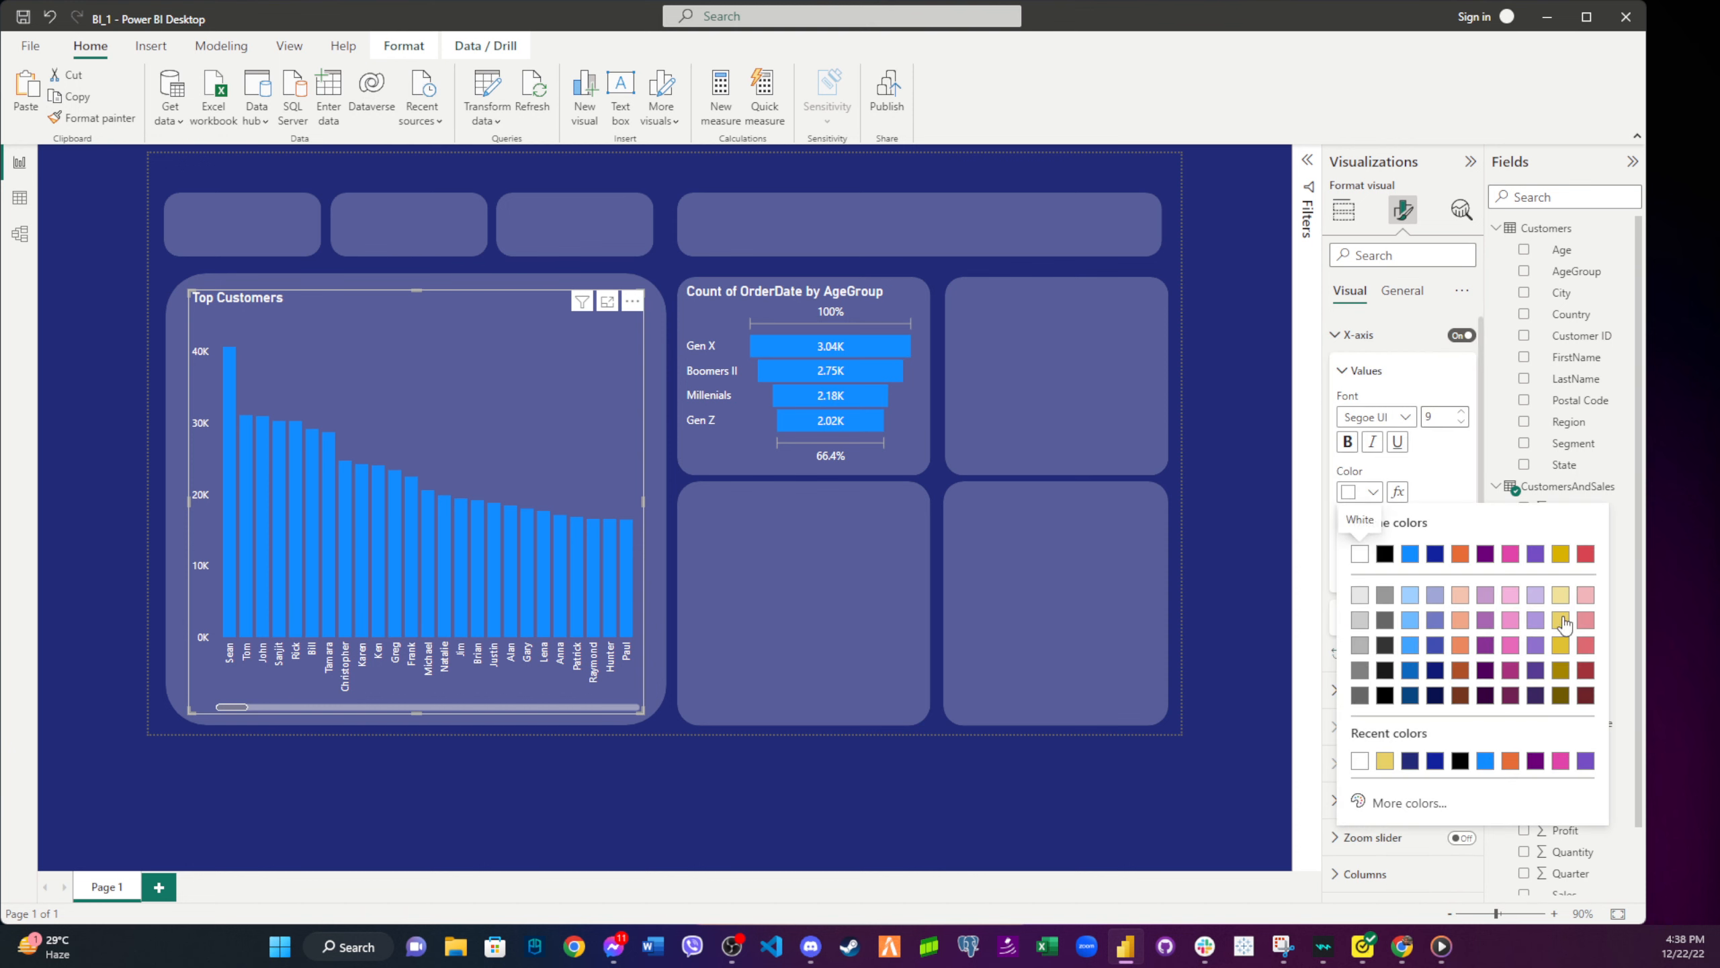
click(1561, 620)
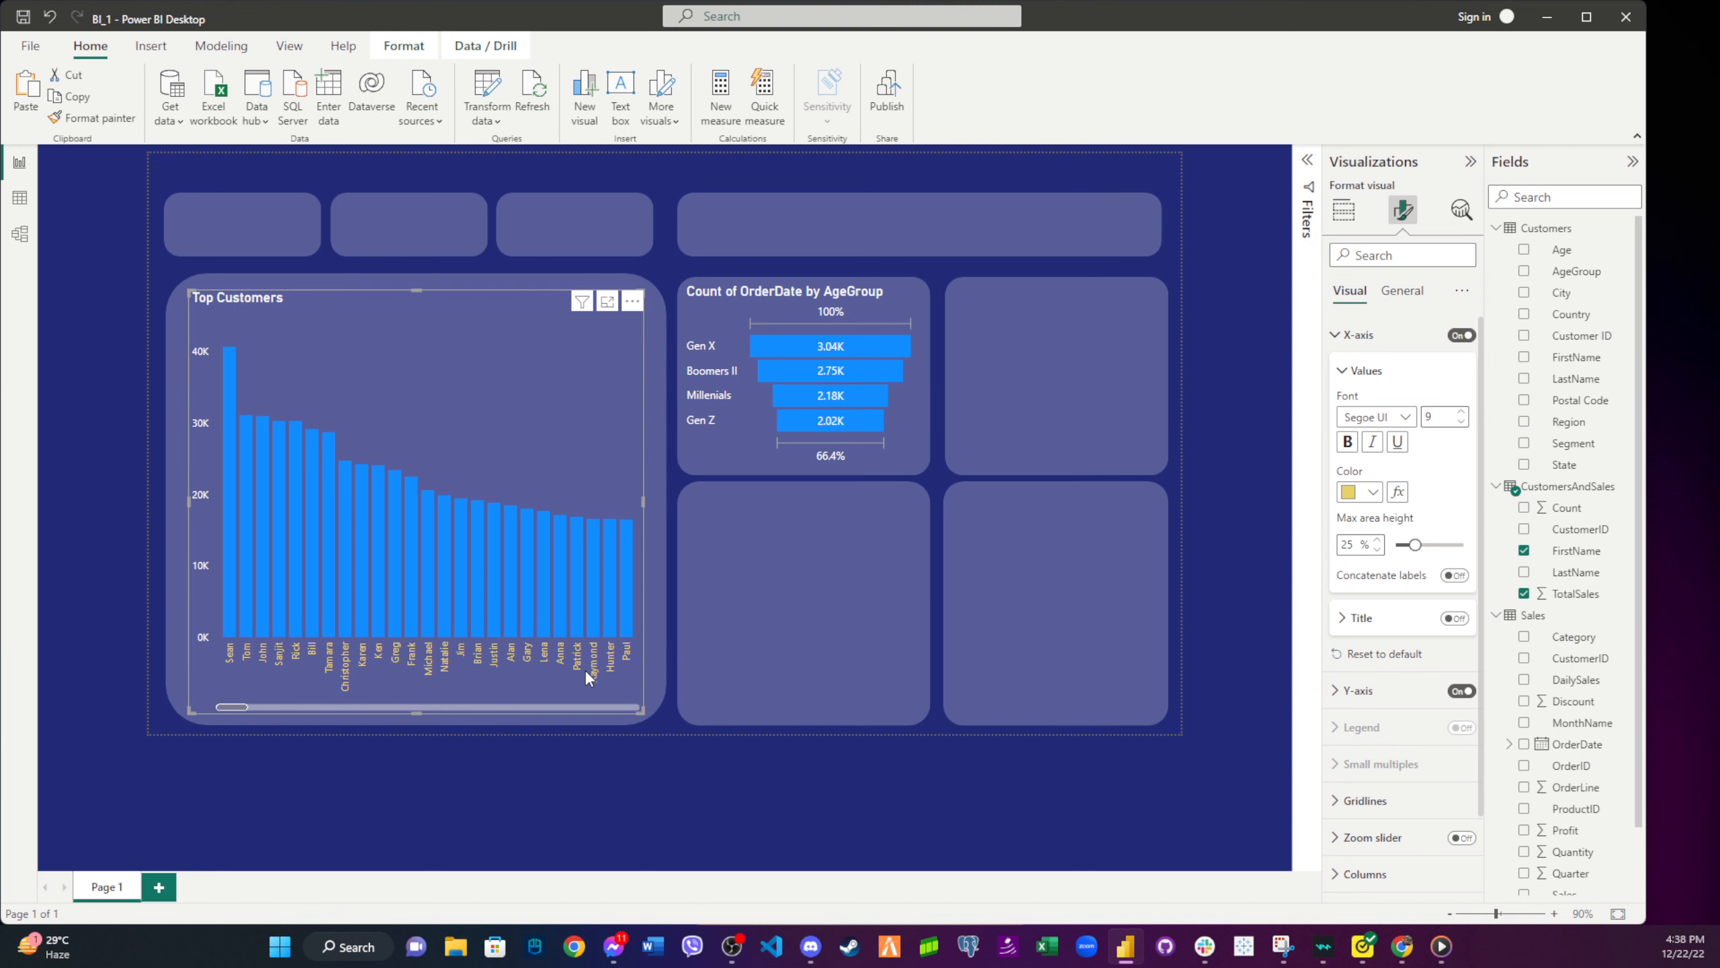
- Change the funnel chart's title to "Age Group" and deselect the chart
click(732, 421)
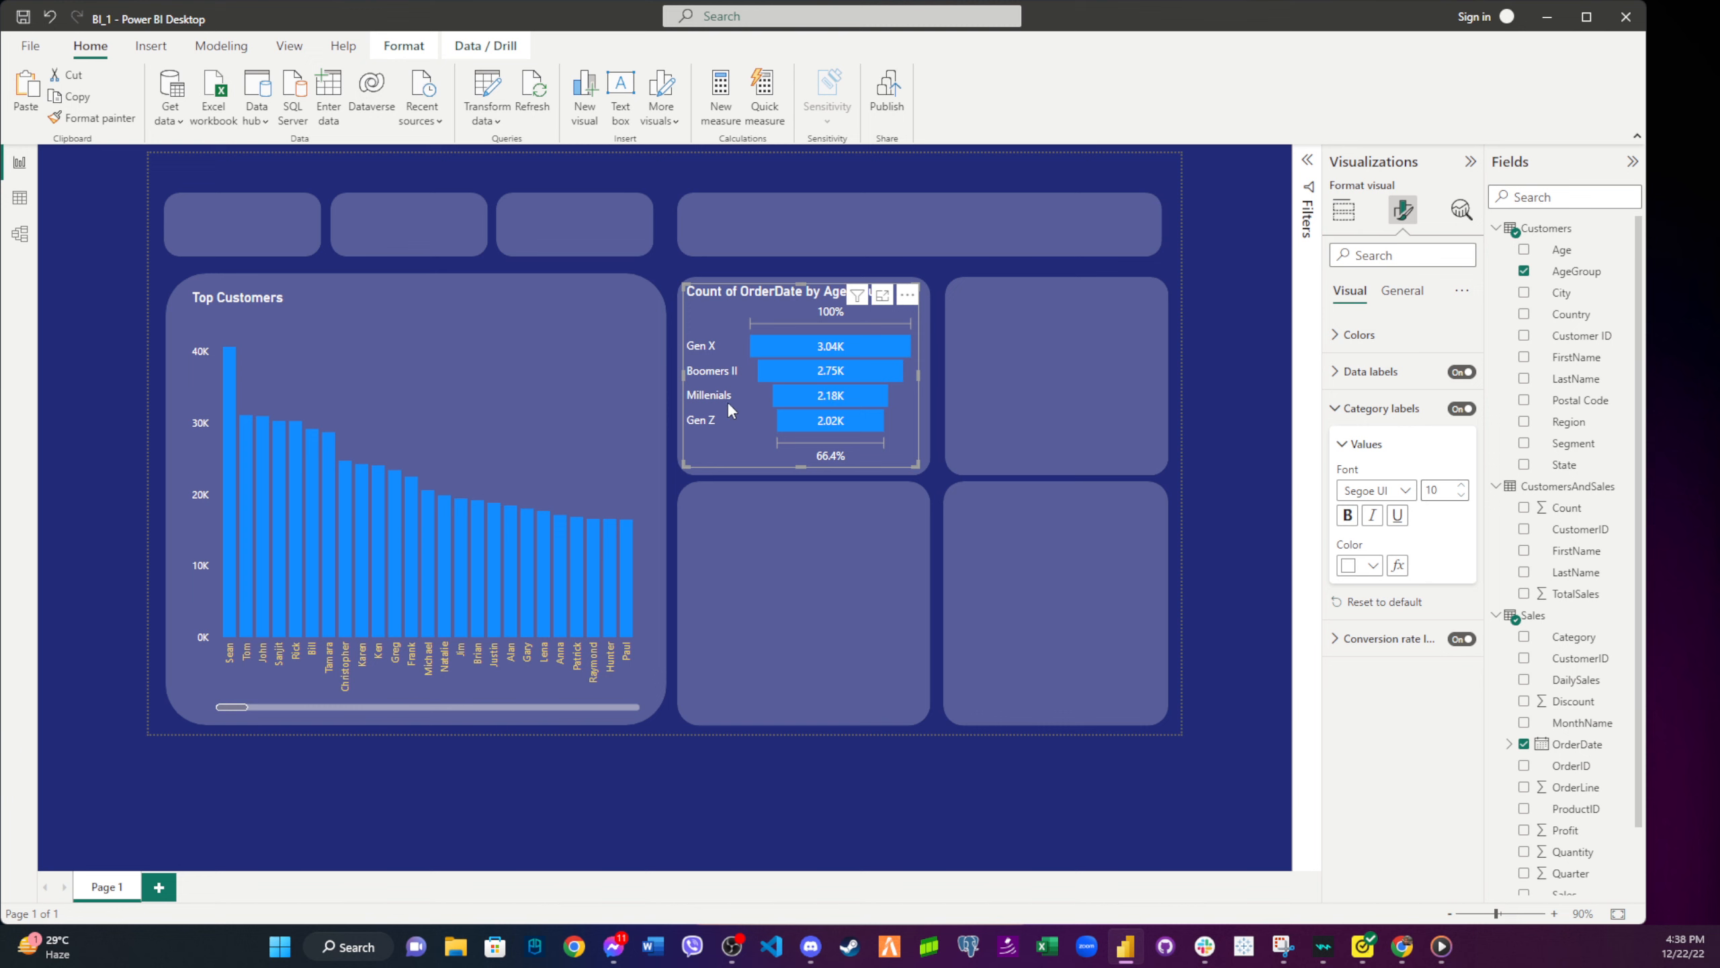
click(1401, 292)
click(1355, 373)
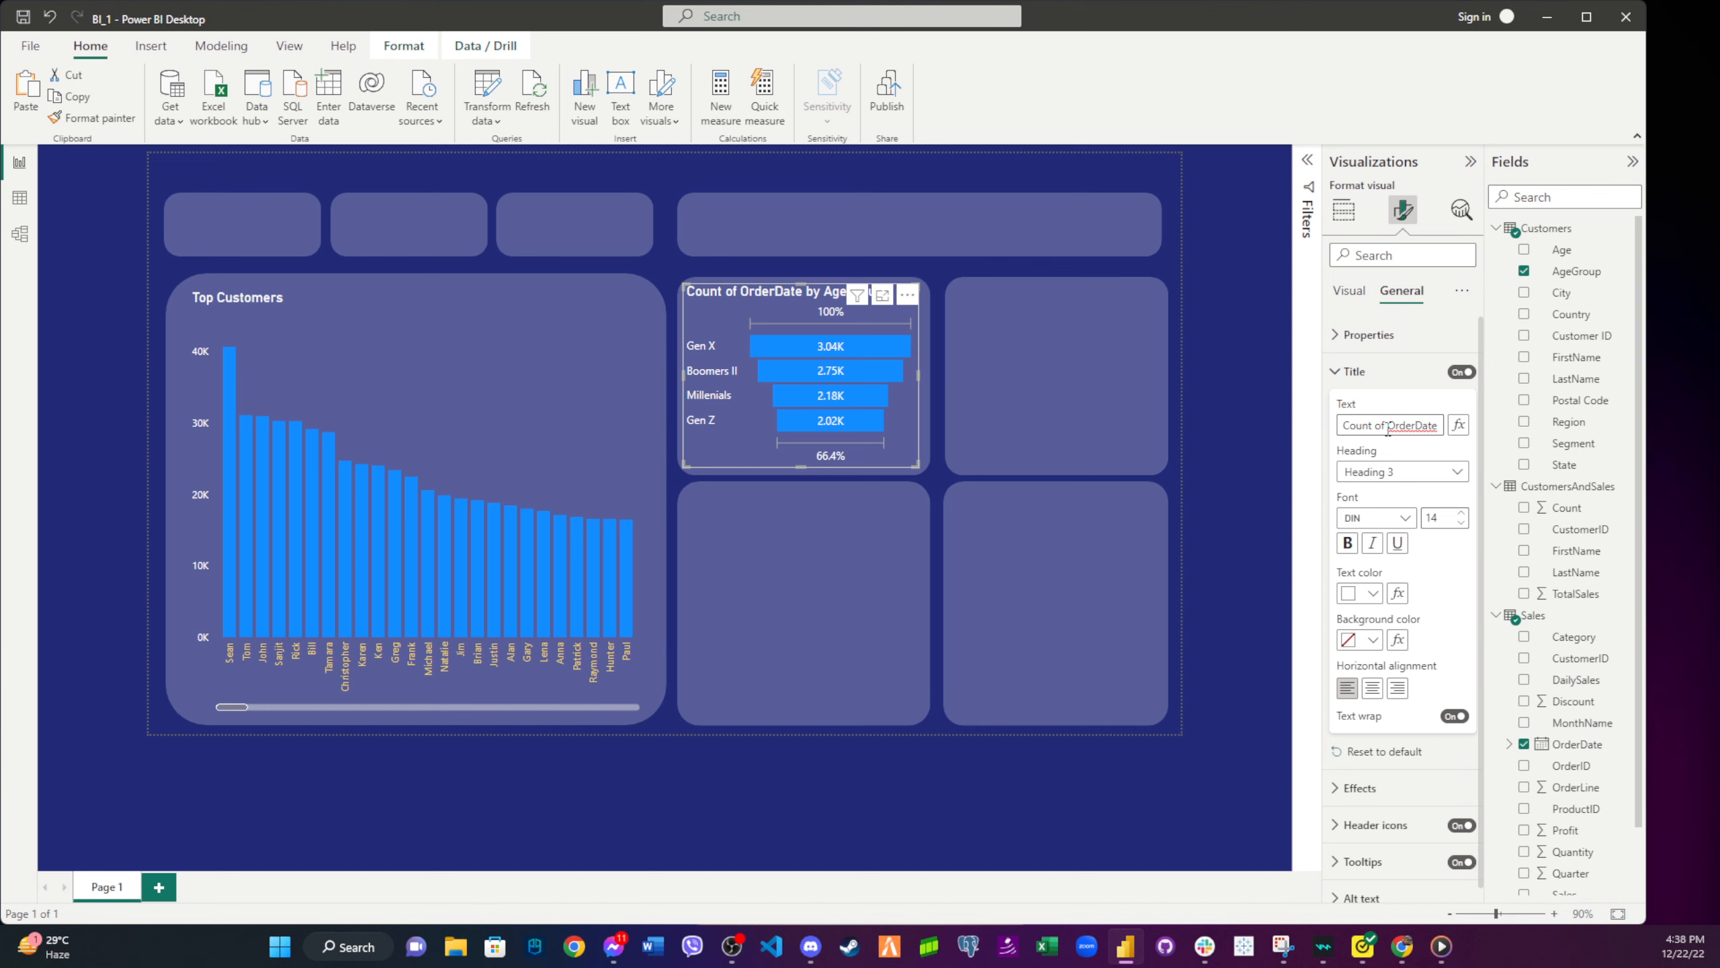
triple_click(1387, 425)
text(Age Group)
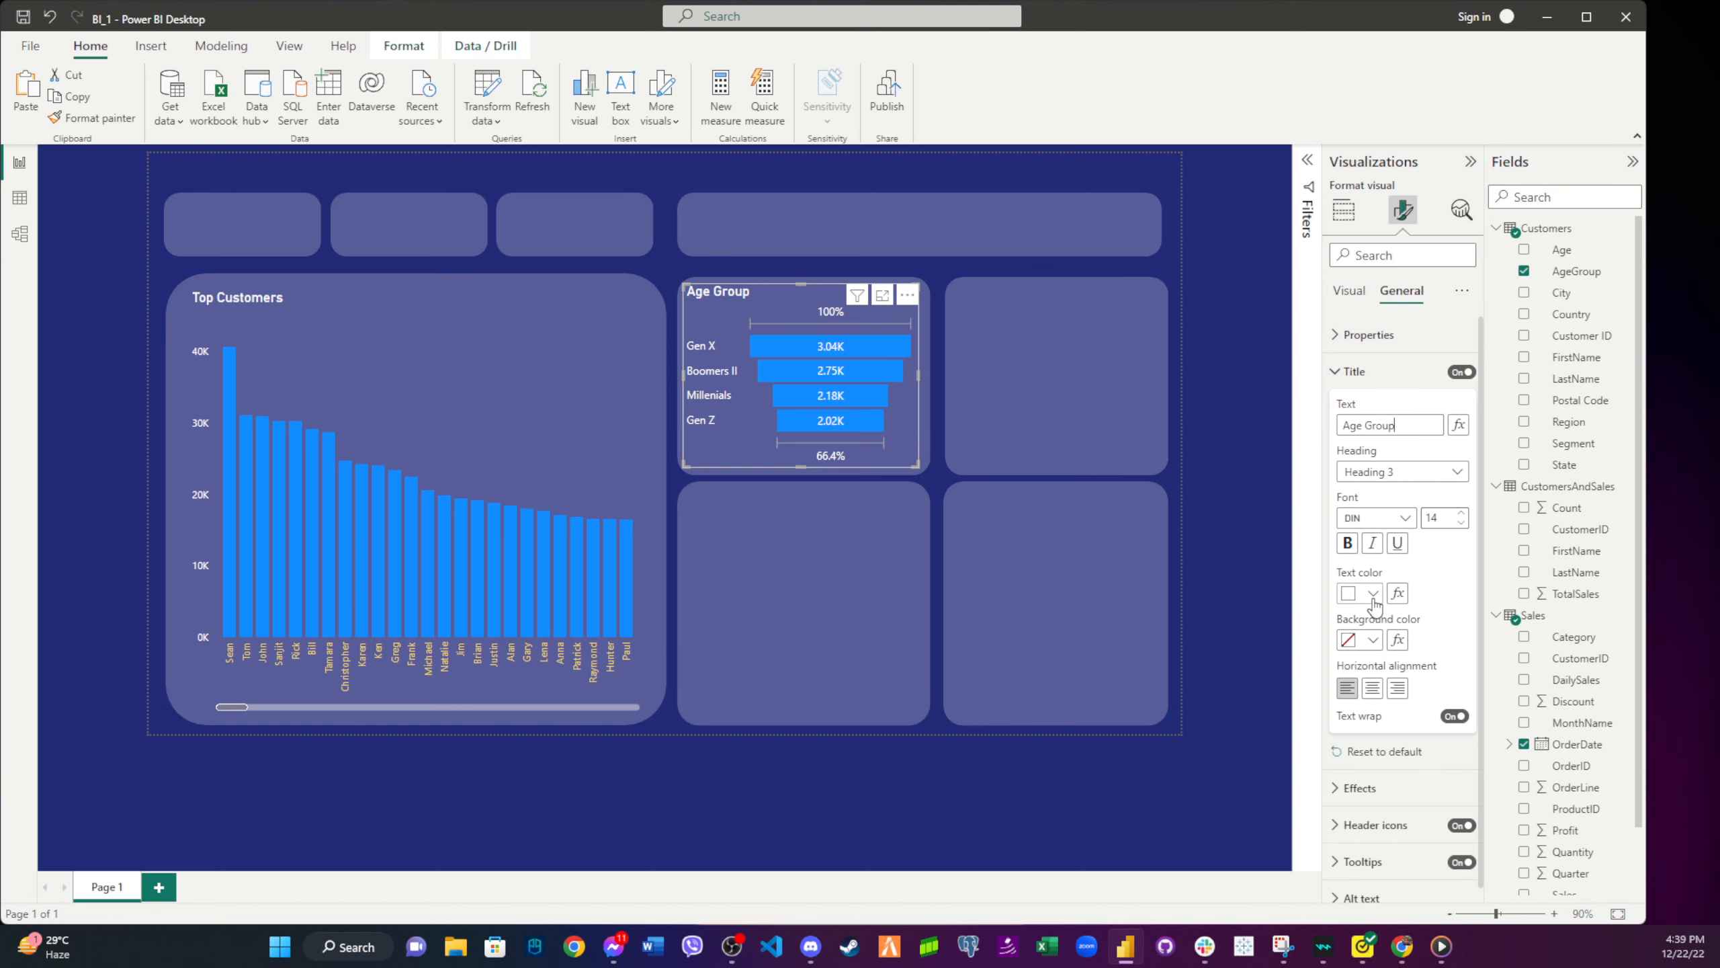
click(1254, 393)
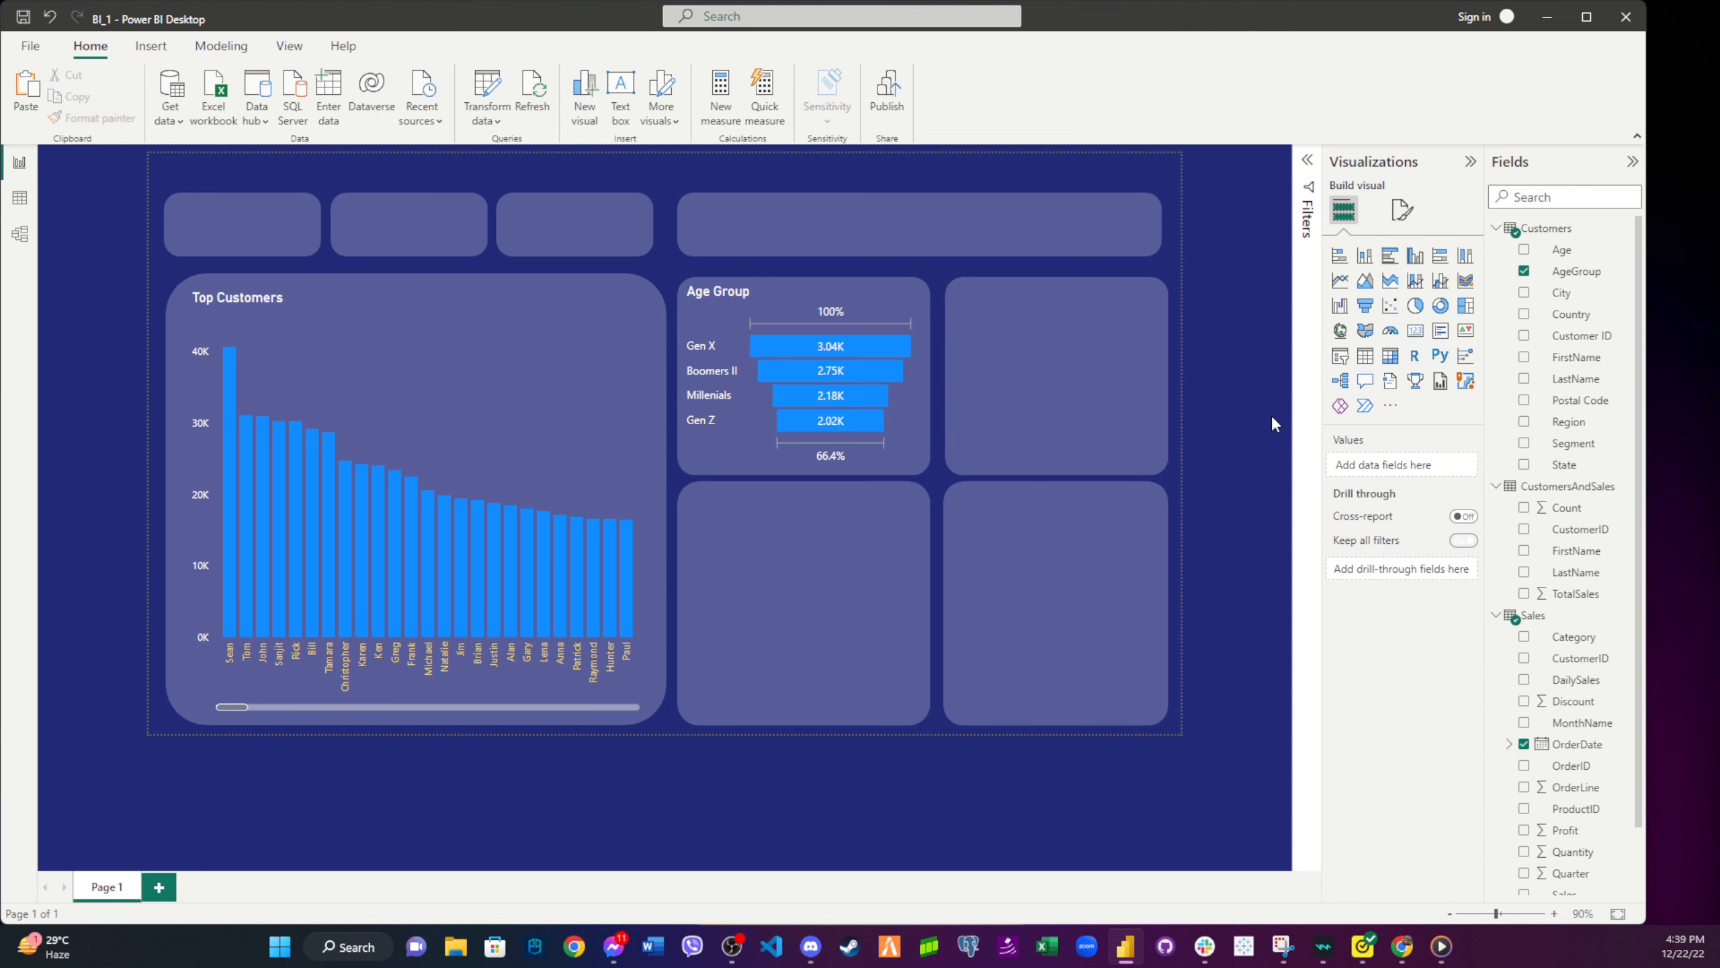
- Set the Age Group funnel's data label values to yellow #e8d166 and deselect the chart
click(840, 346)
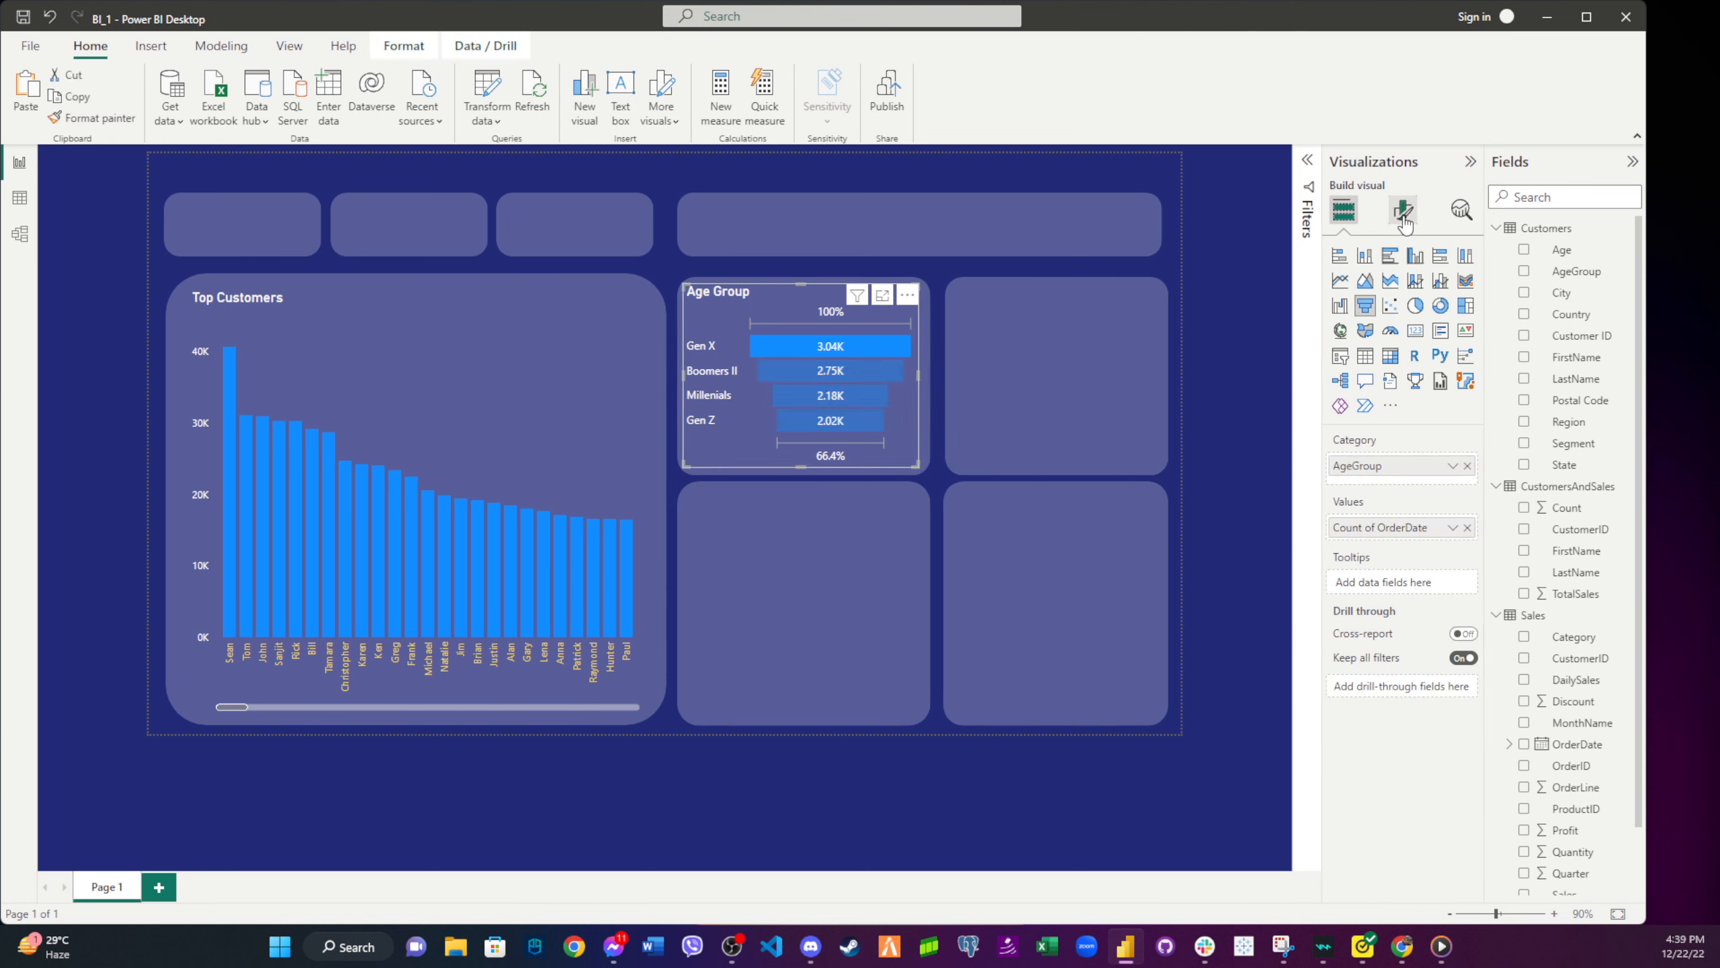
click(1403, 210)
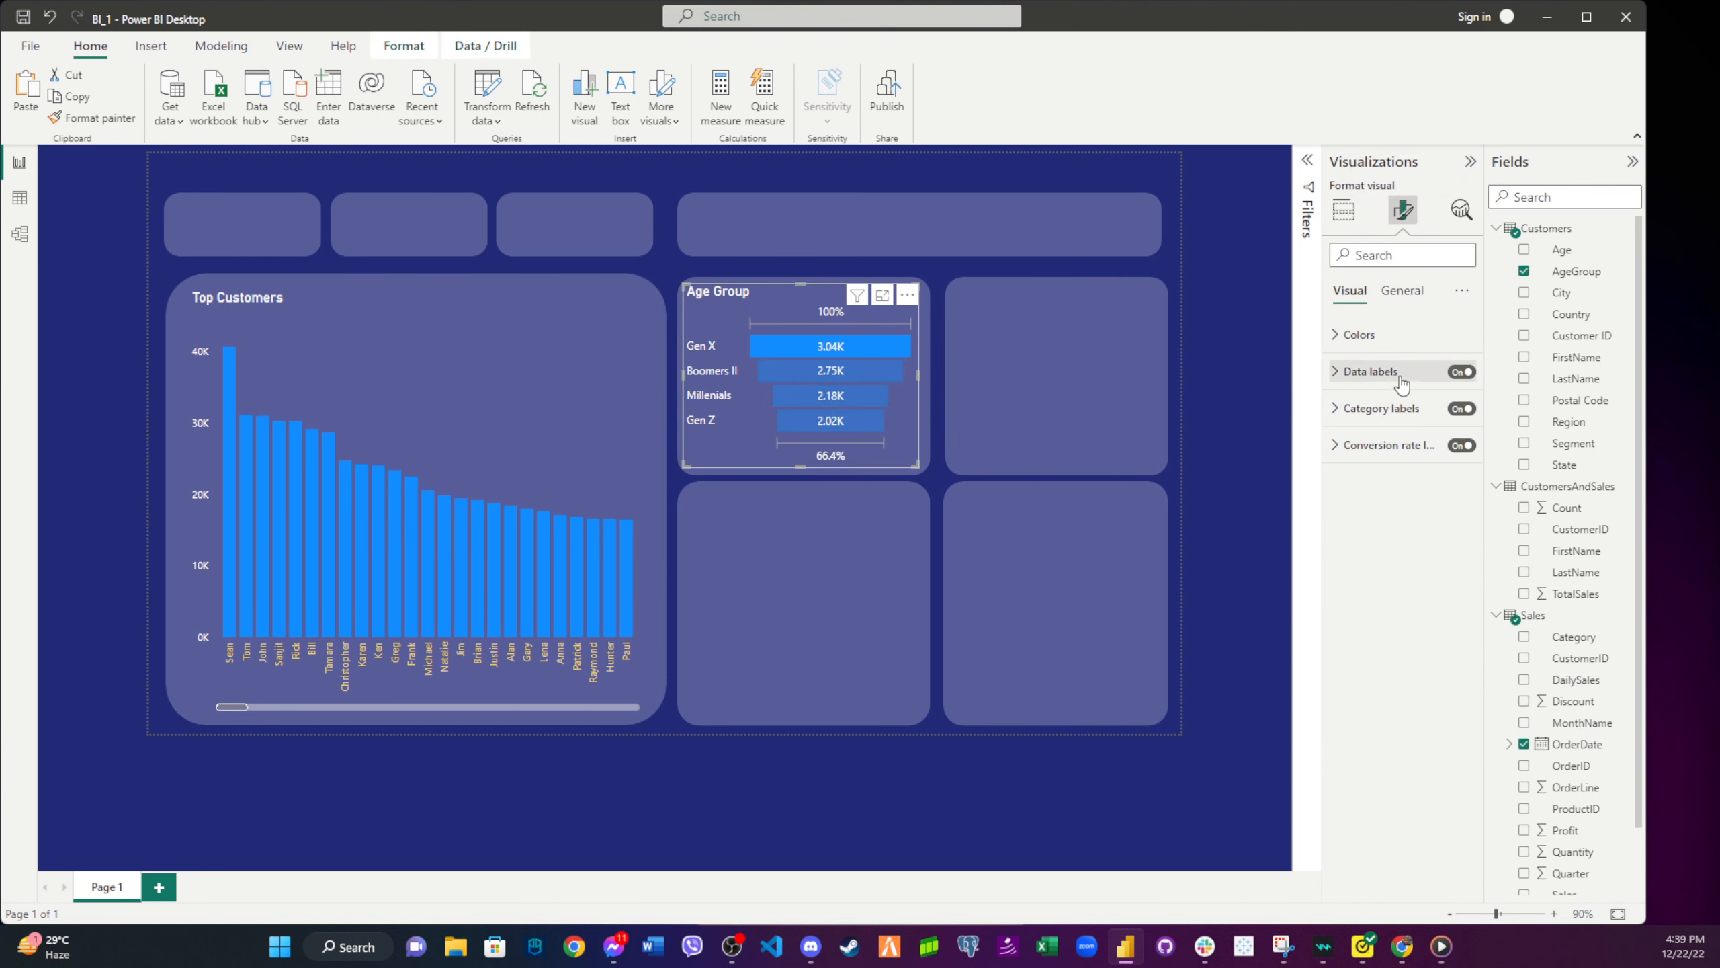
click(1389, 445)
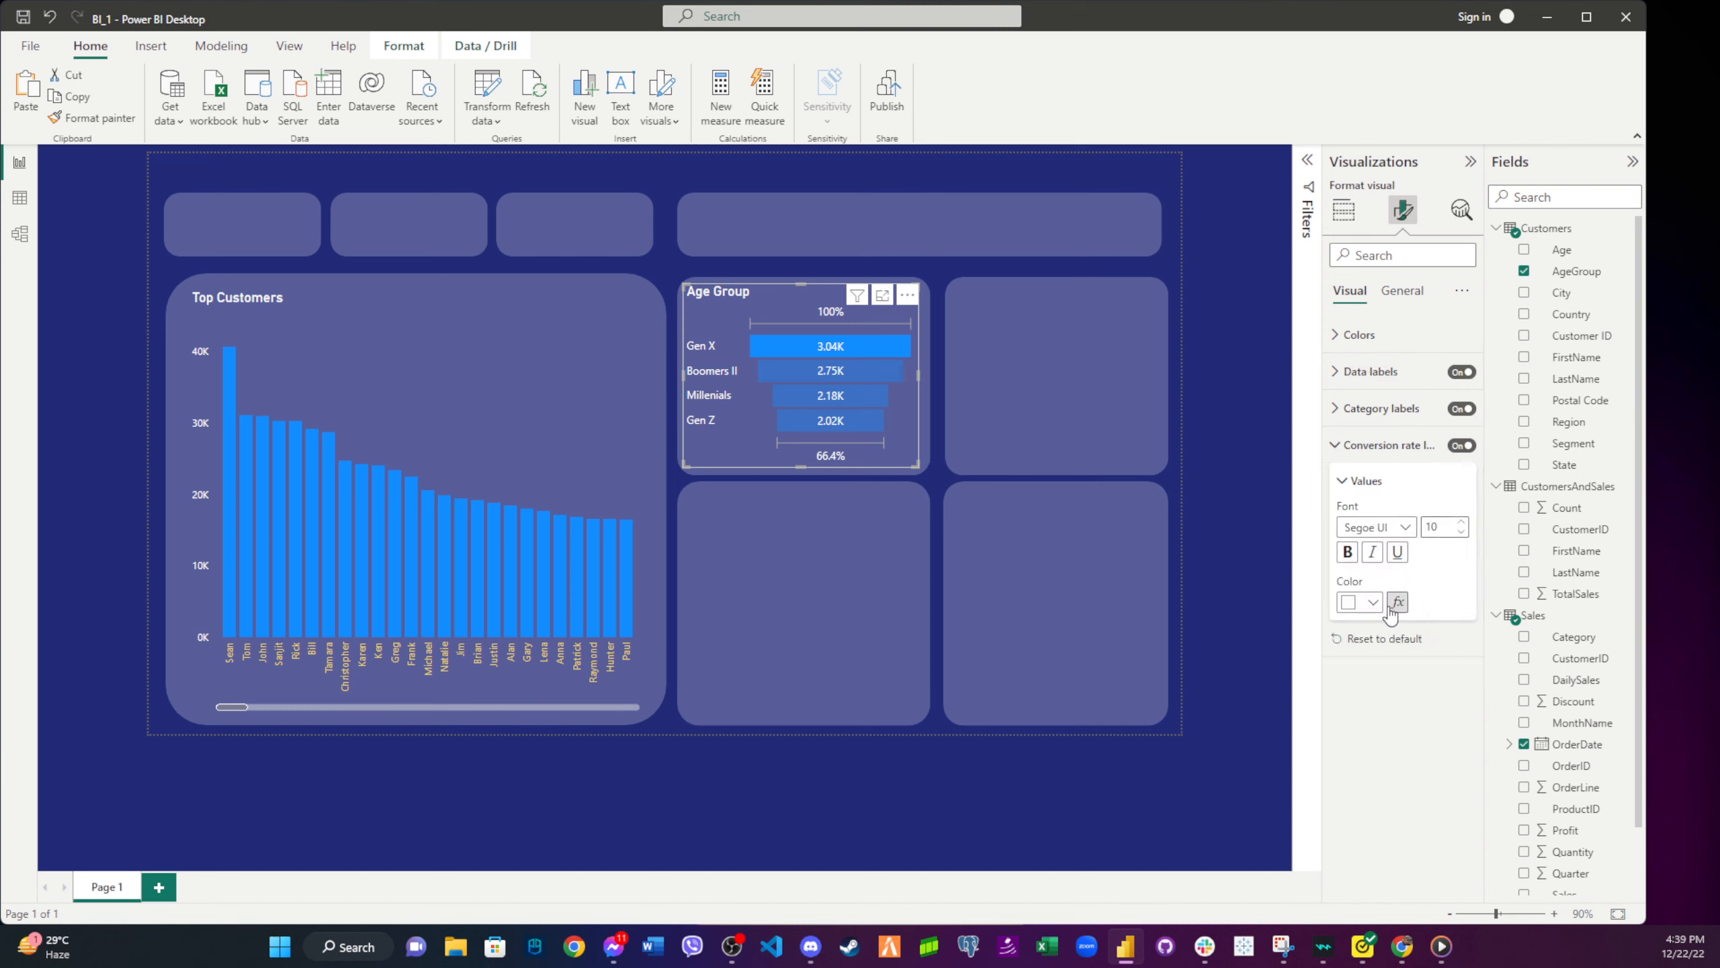
click(1375, 371)
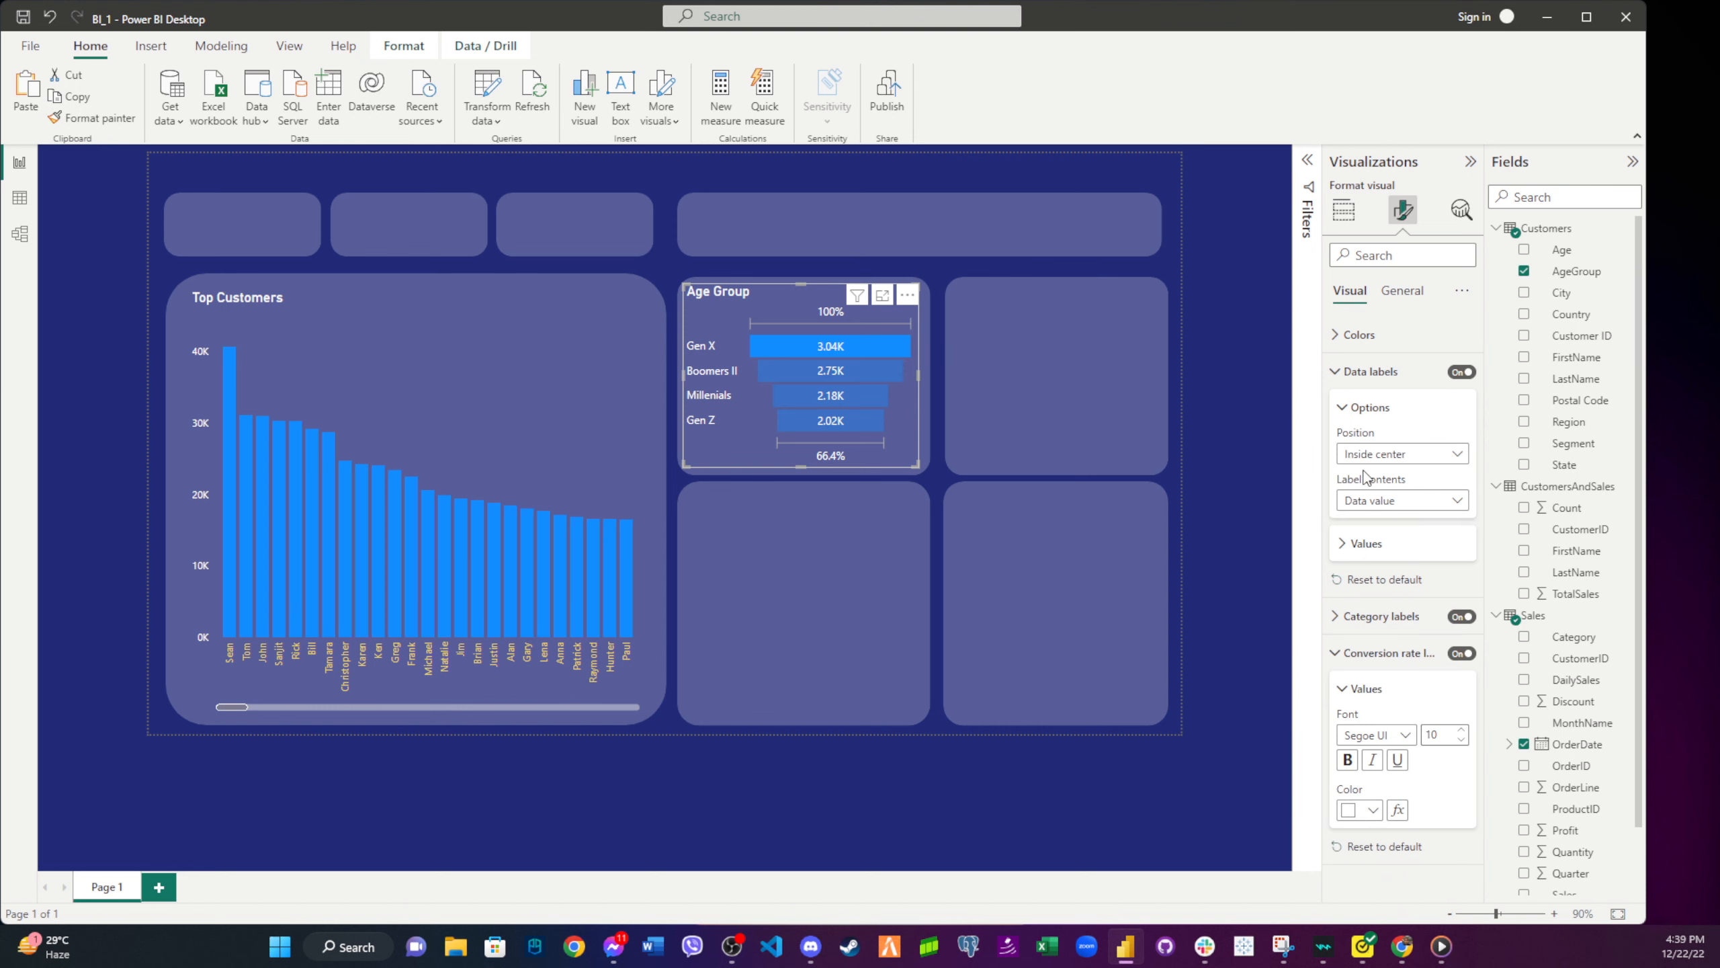
click(1389, 544)
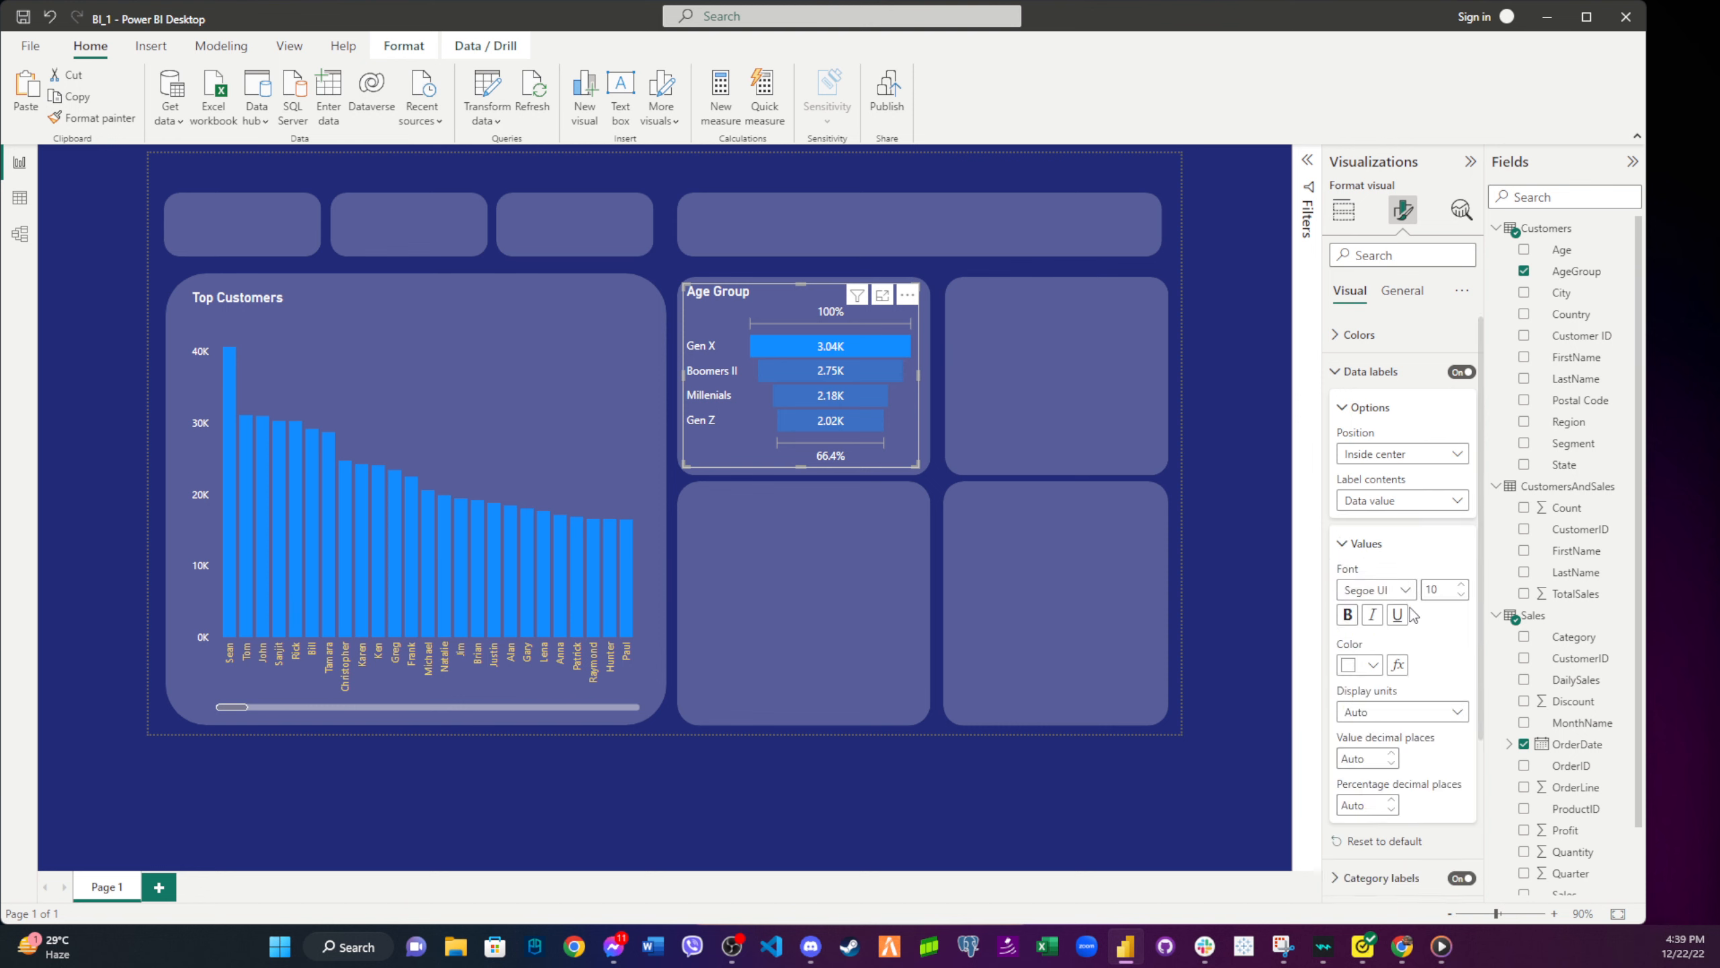
click(1371, 665)
click(1560, 448)
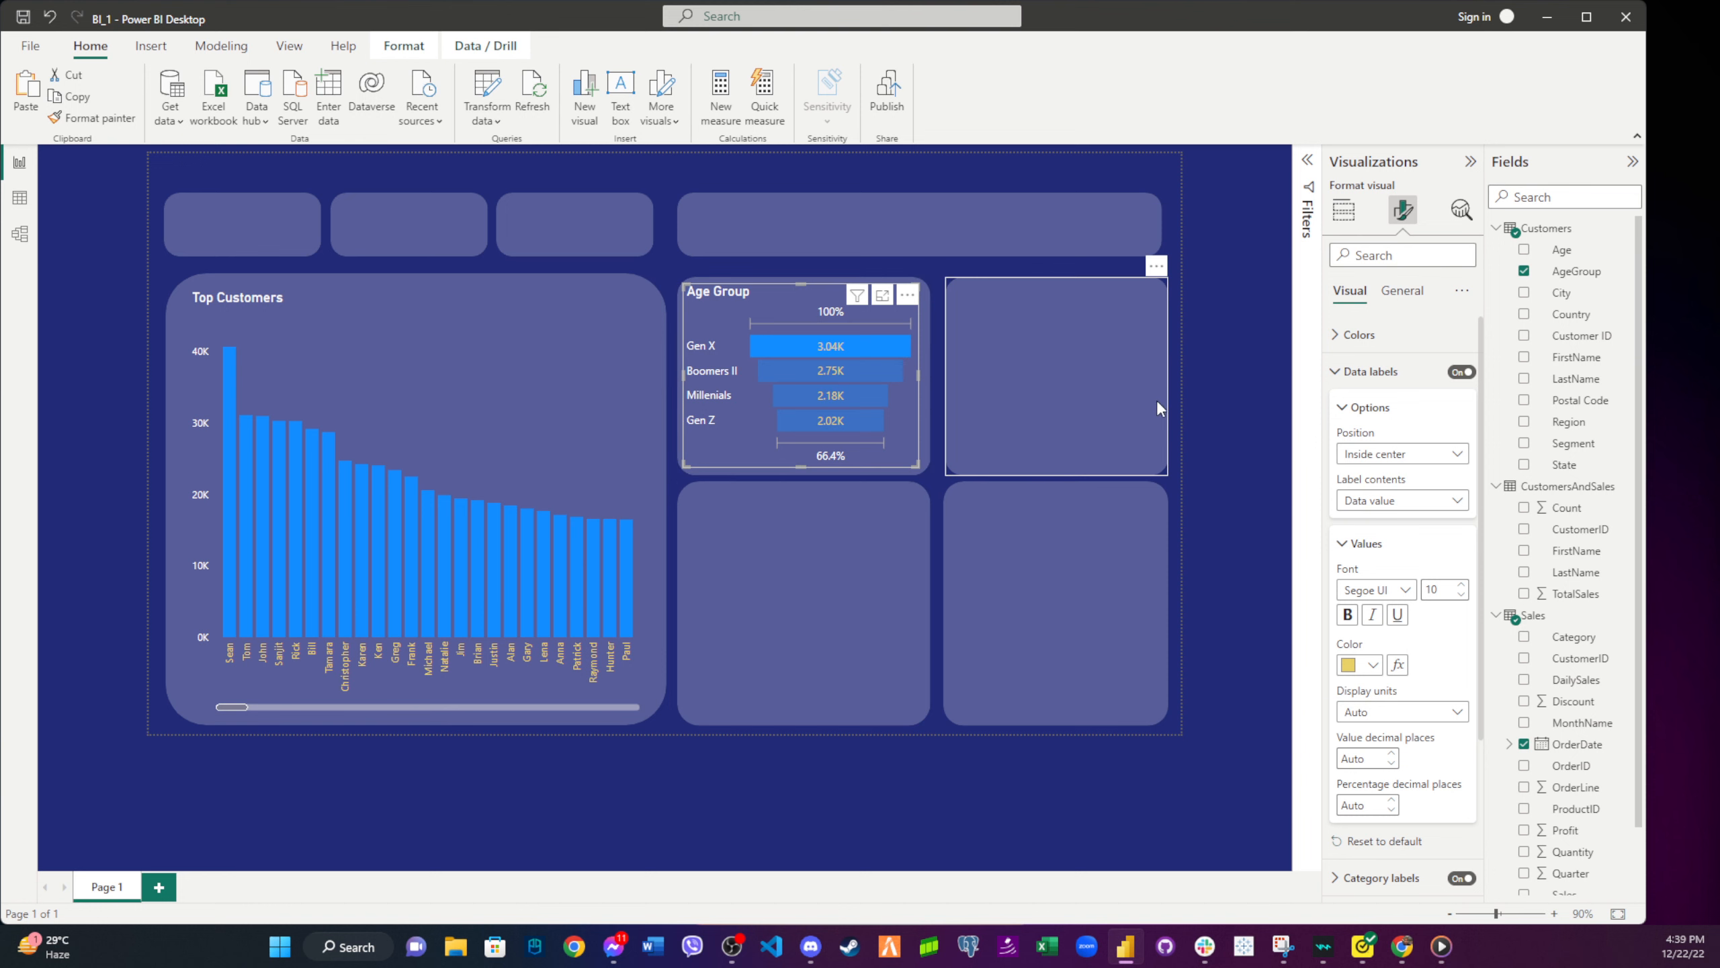
click(1205, 392)
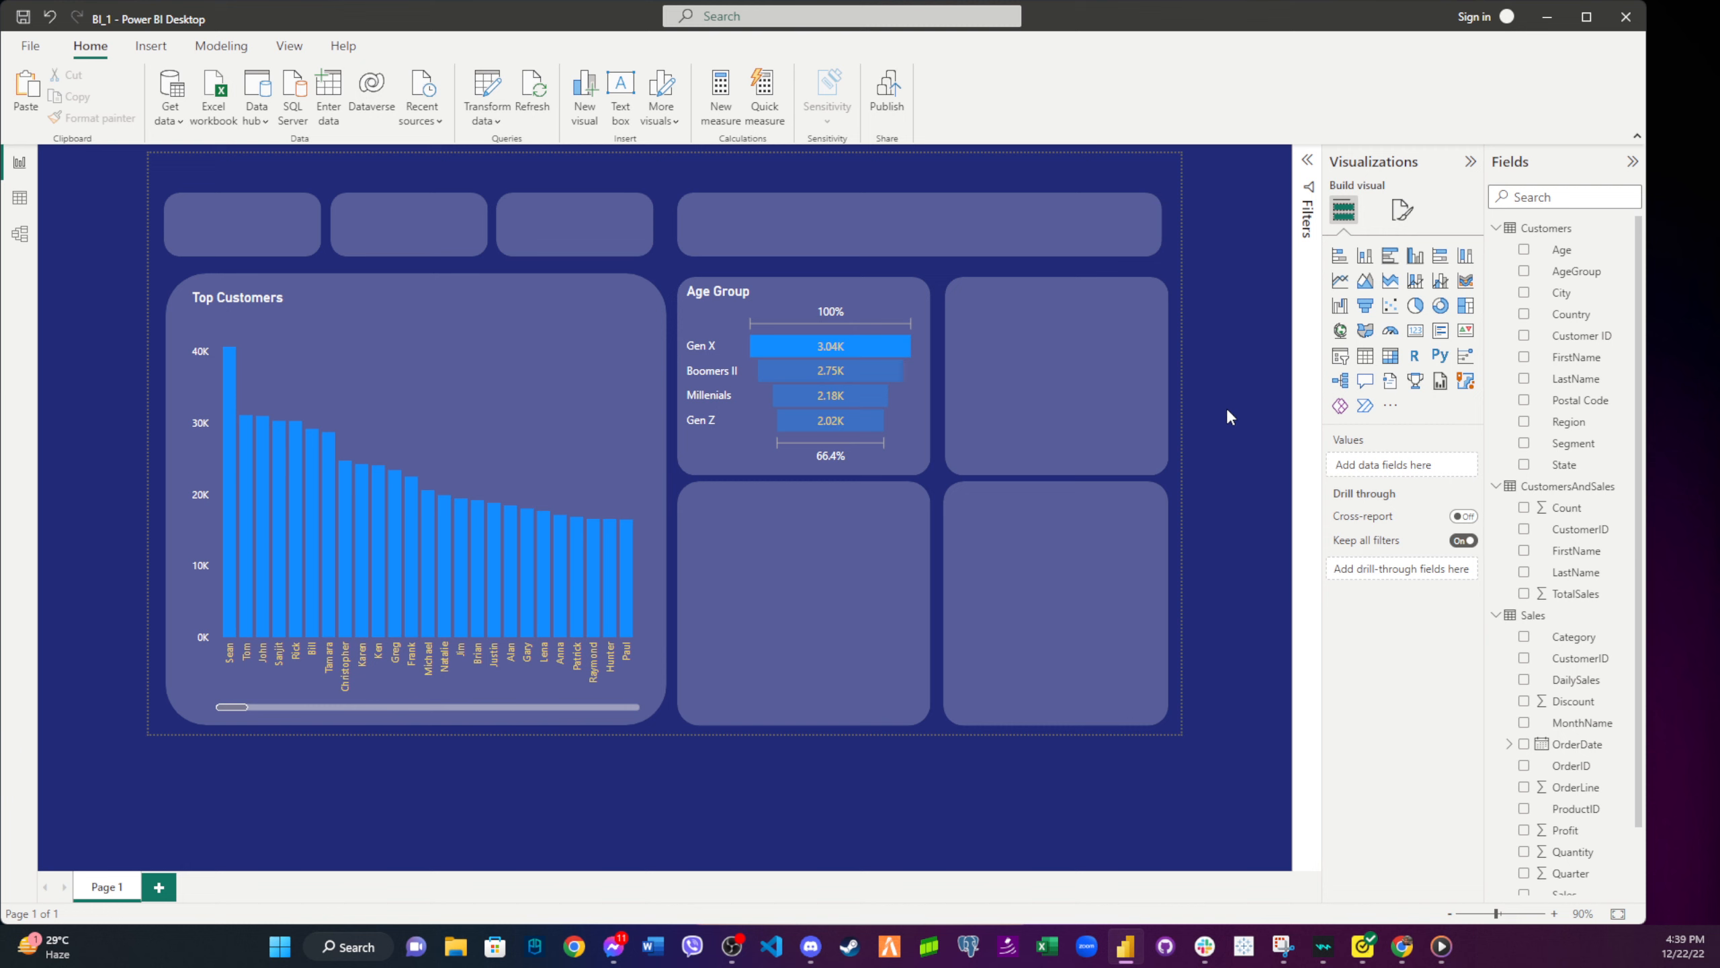
- Clear the Gen X highlight in the Age Group funnel and leave no visual selected
click(549, 298)
click(648, 270)
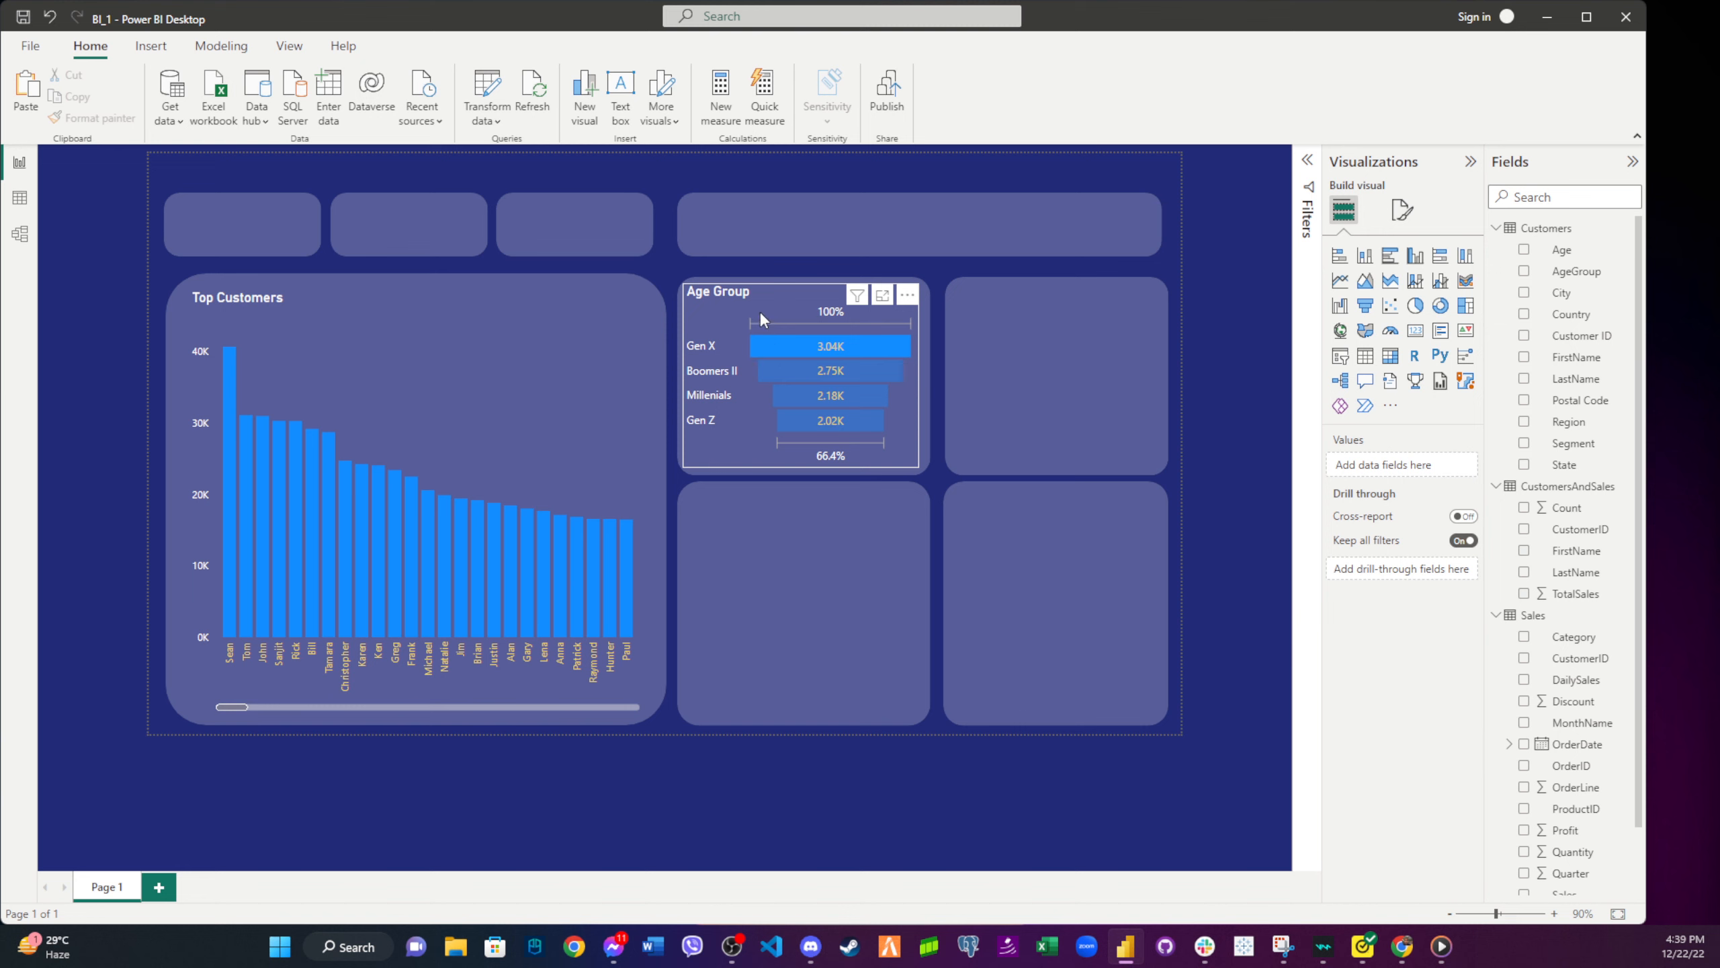
click(760, 307)
click(1239, 414)
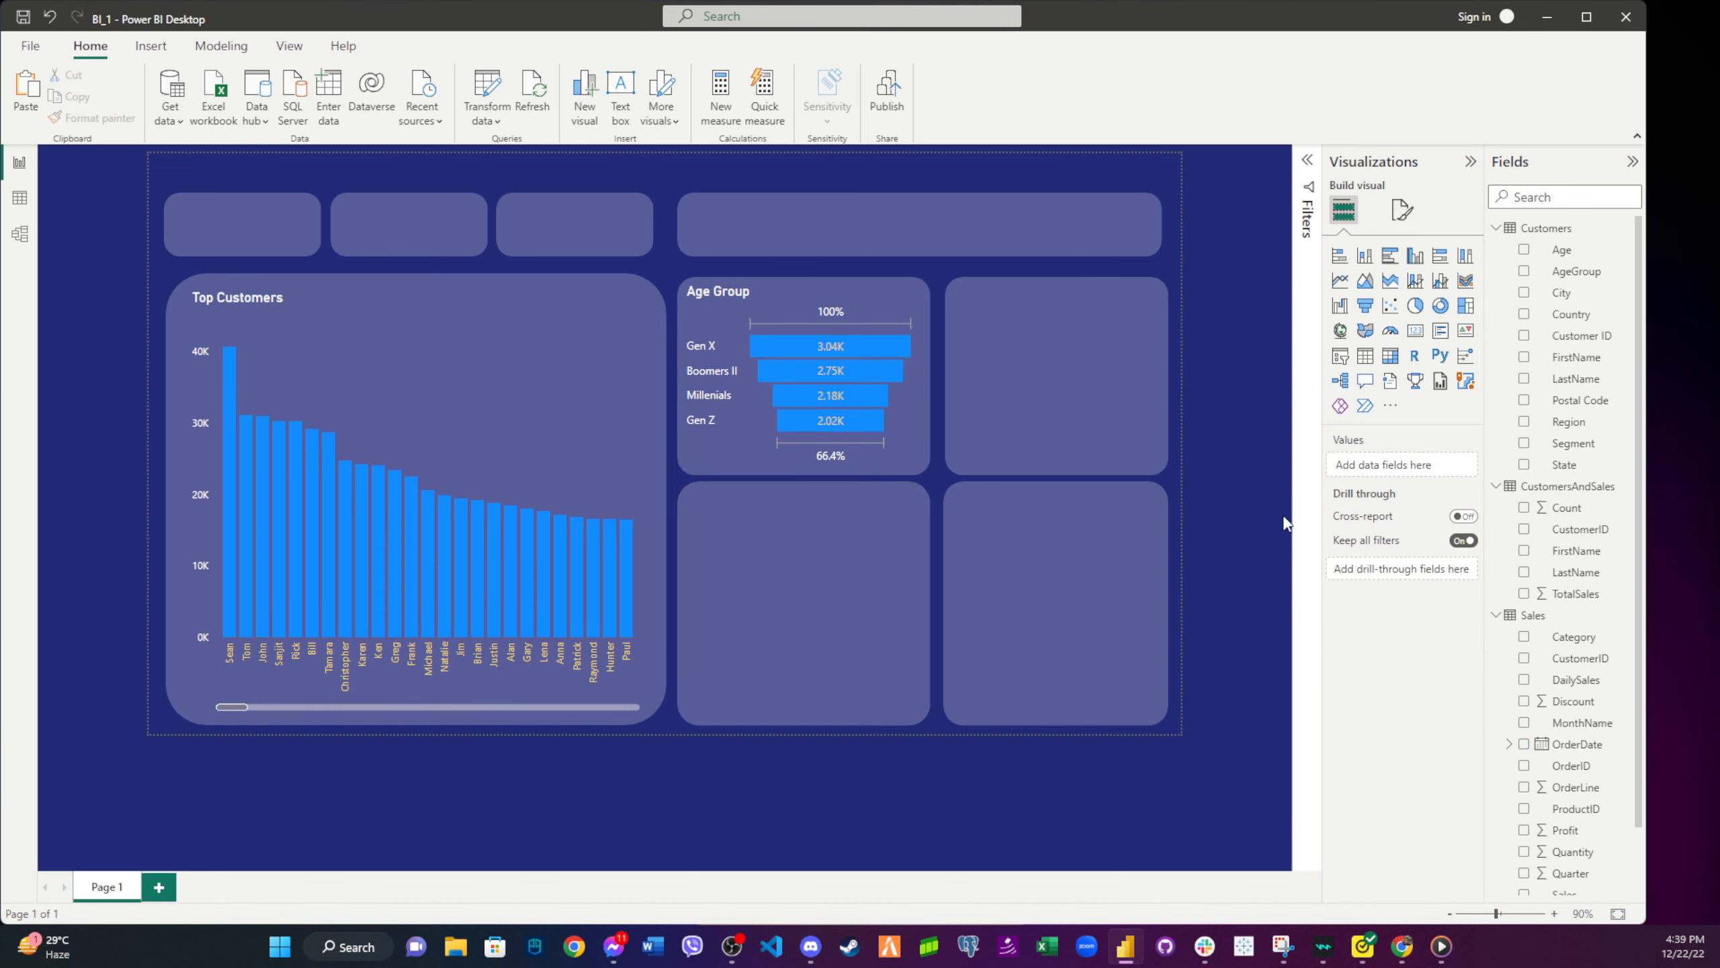
- Add a donut chart of OrderDate count by sales Category and place it on the panel below the Age Group funnel
click(1439, 309)
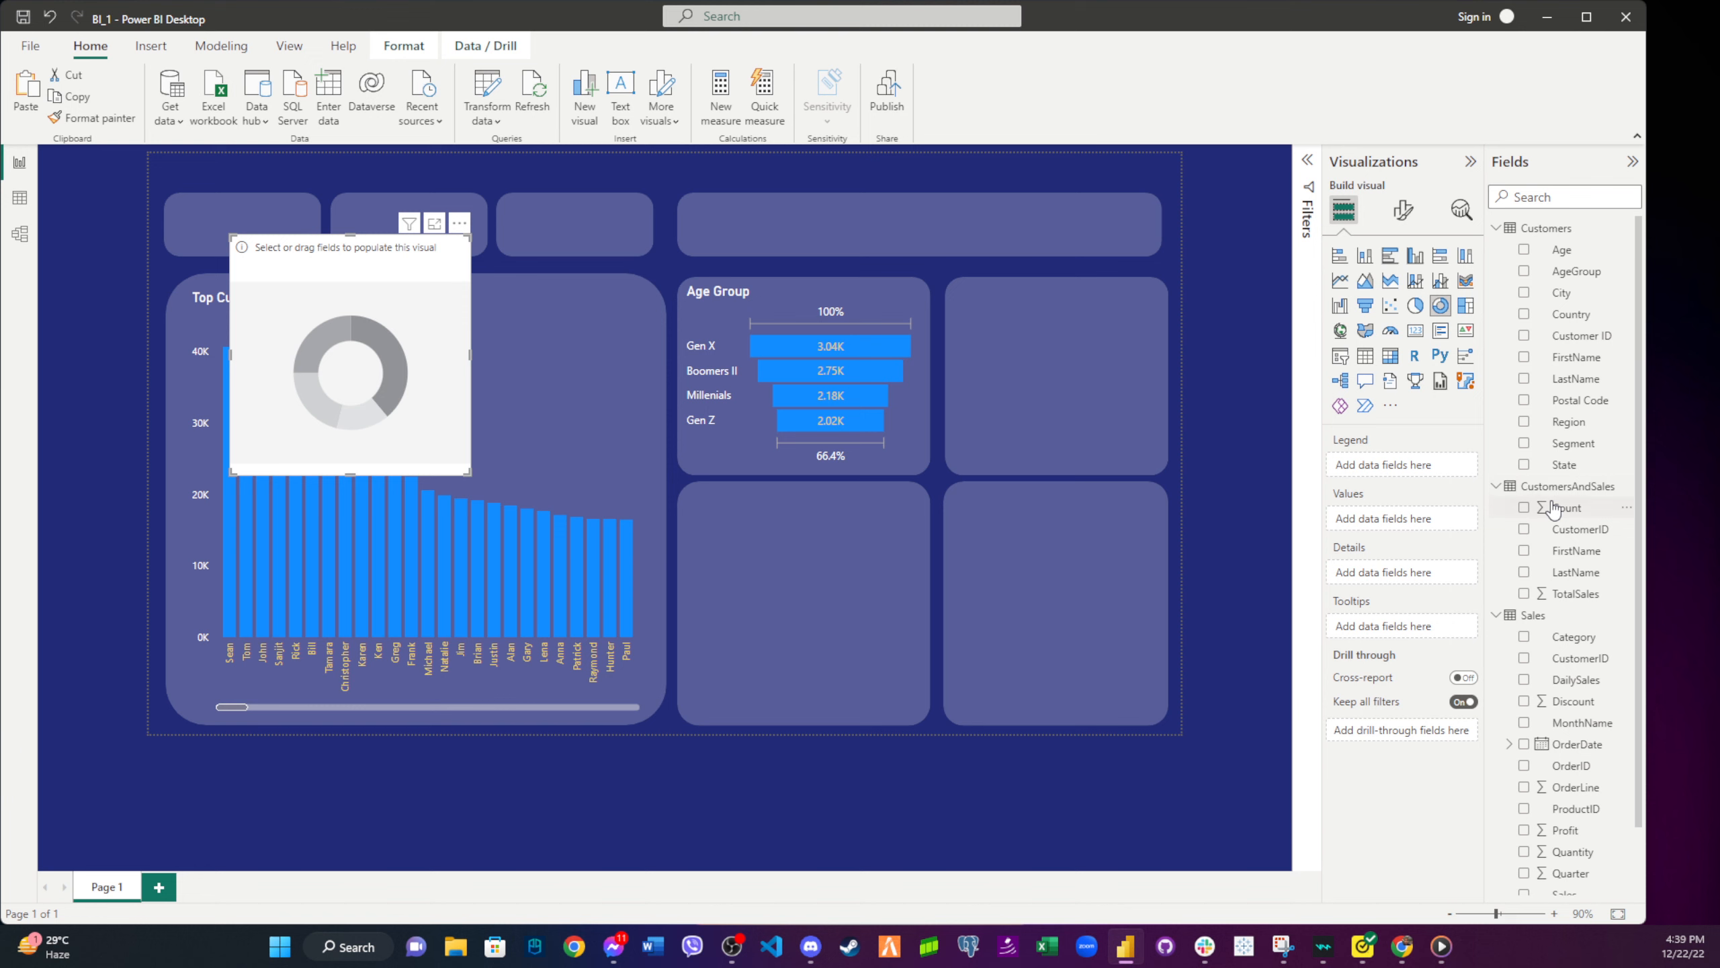
scroll(1532, 656, down, 1)
scroll(1539, 630, up, 1)
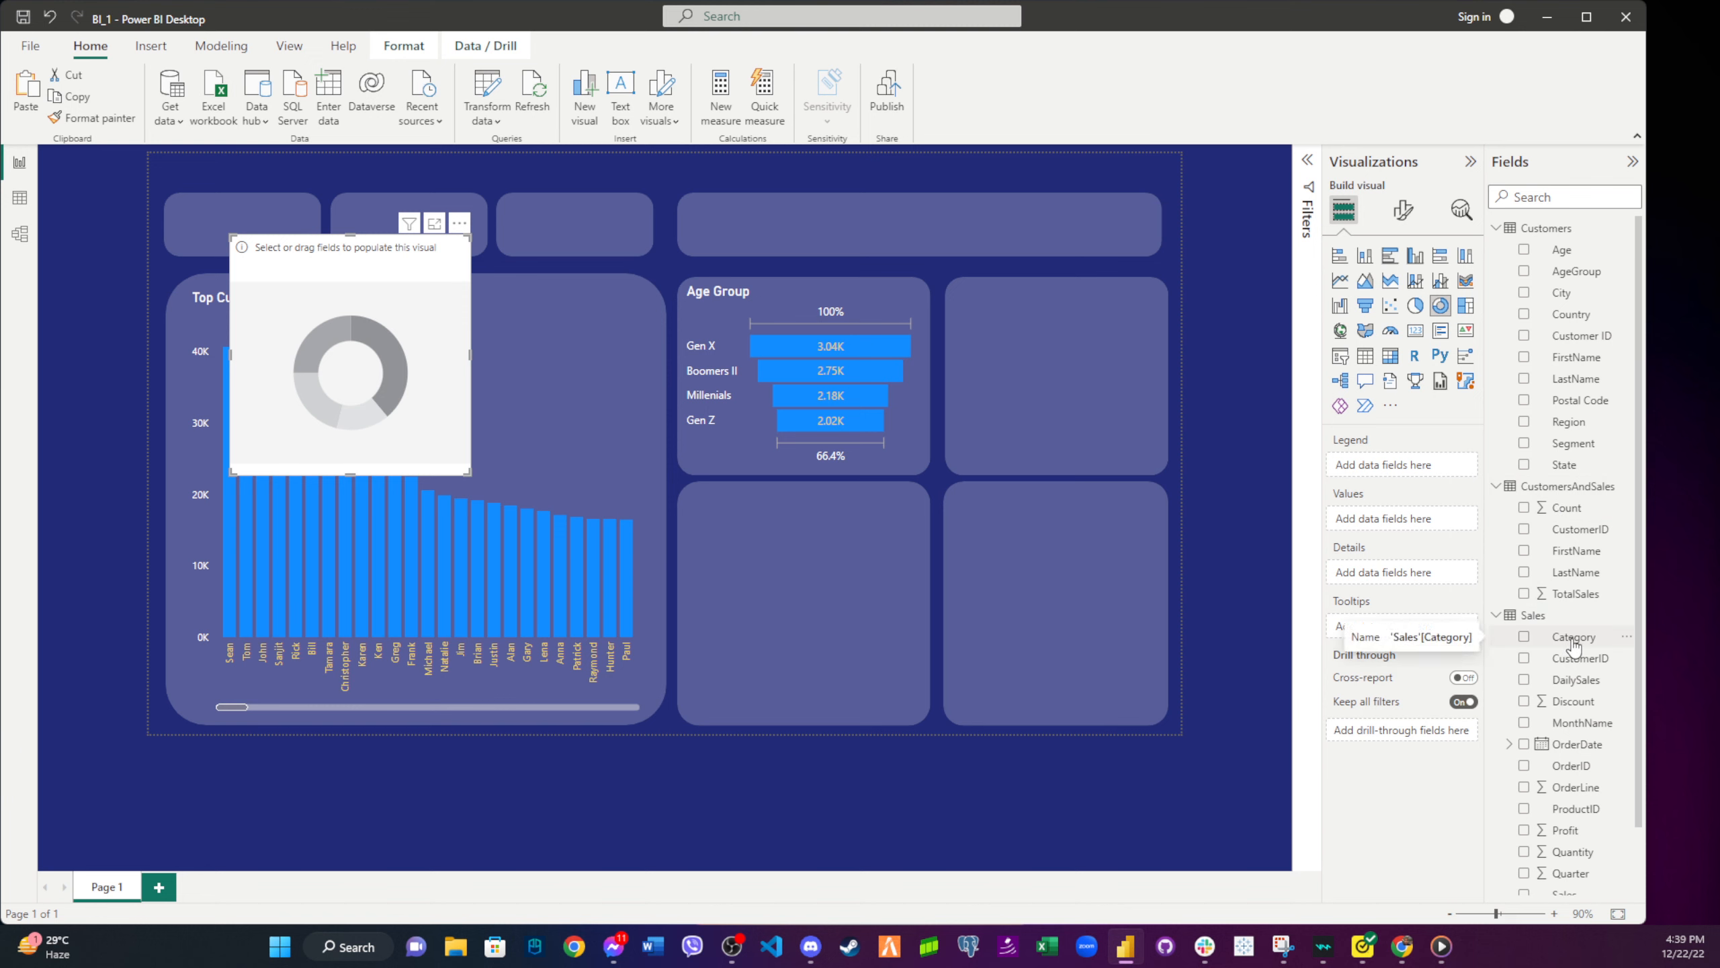
drag(1573, 645, 349, 320)
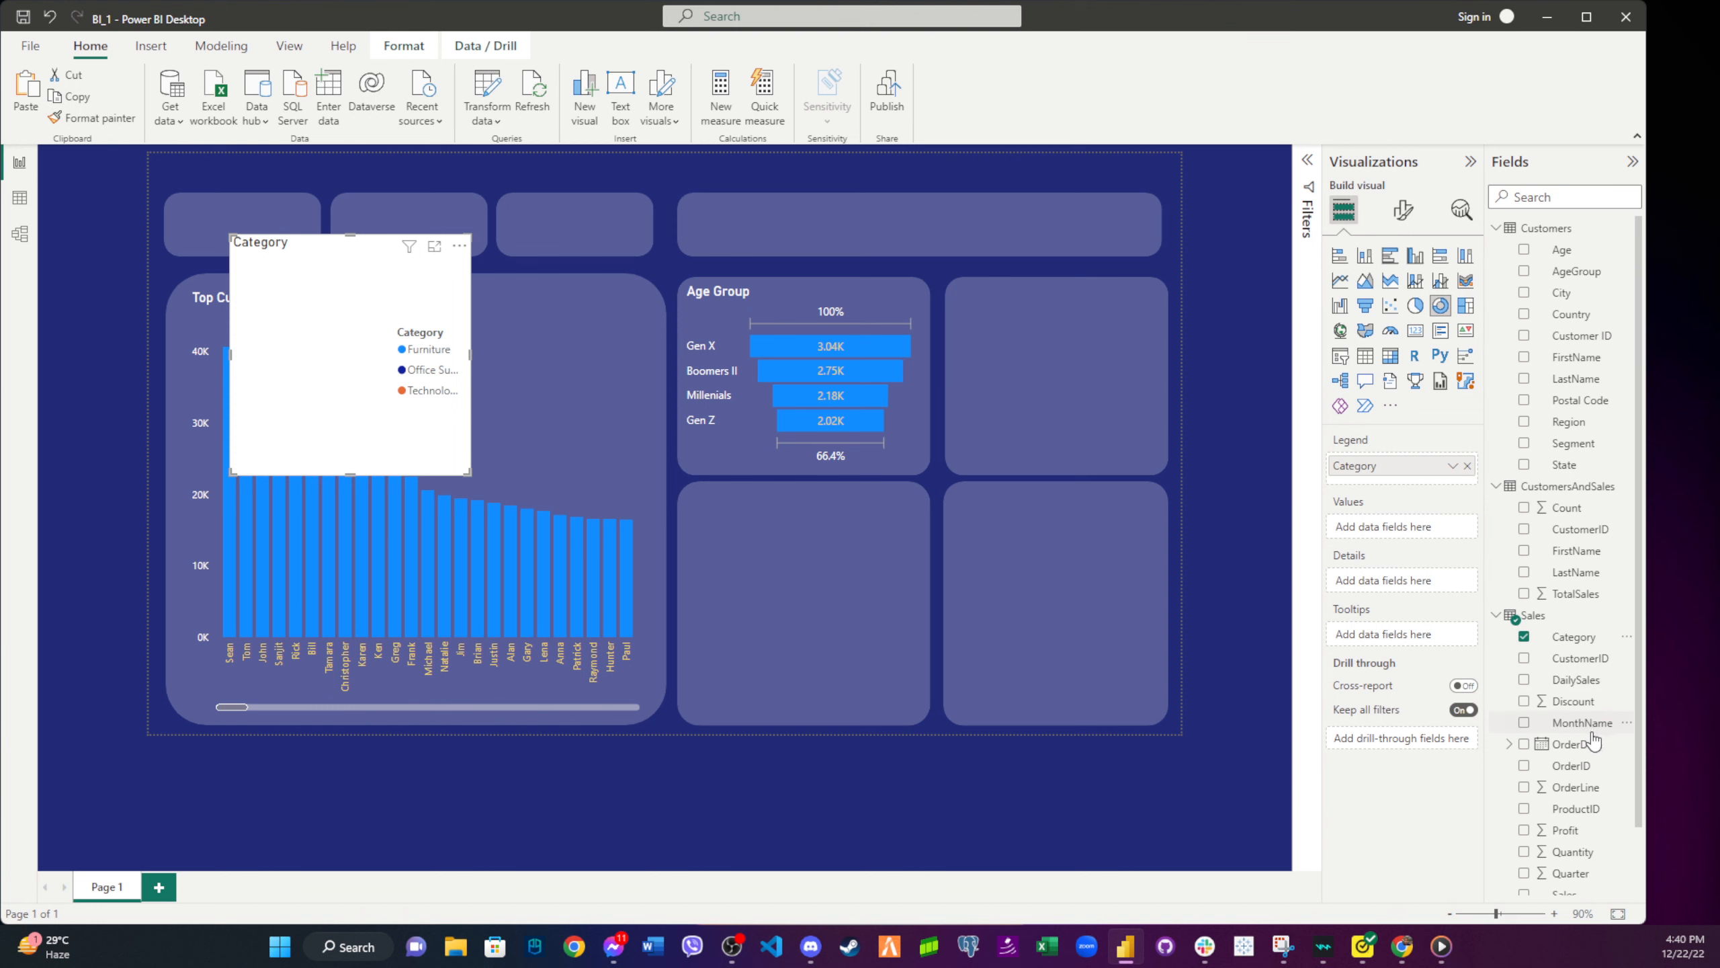
drag(1572, 748, 1410, 537)
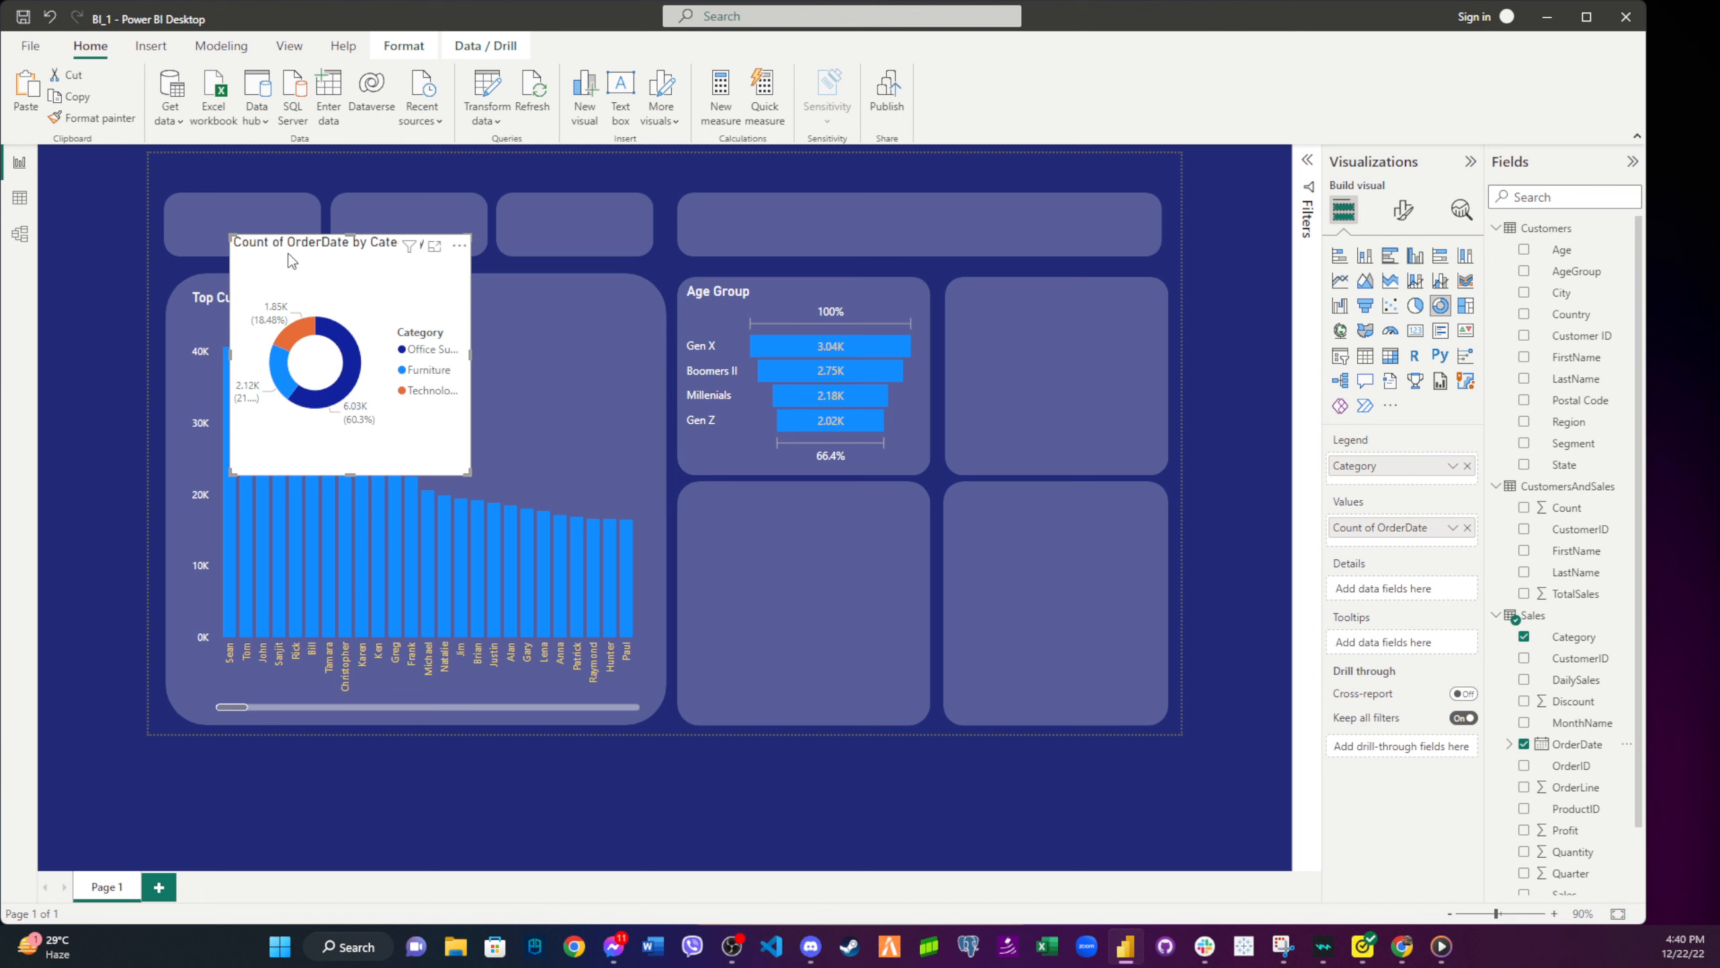
drag(291, 261, 749, 519)
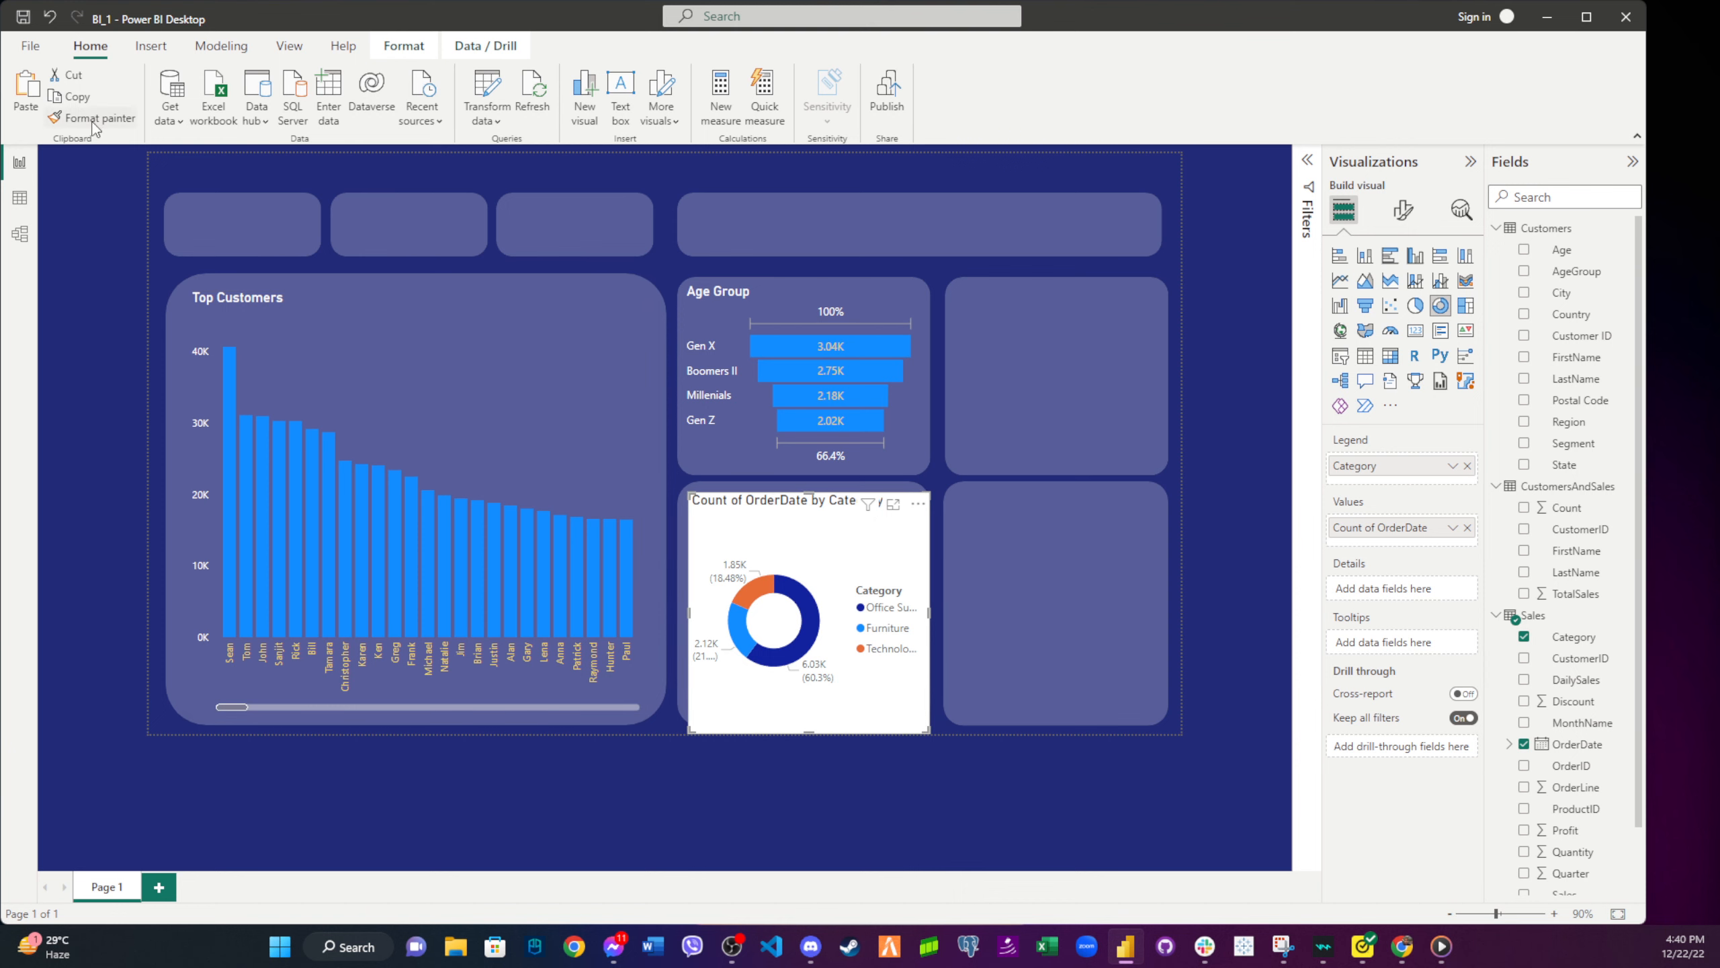
- Copy the Top Customers chart's formatting onto the donut chart with the format painter
click(332, 350)
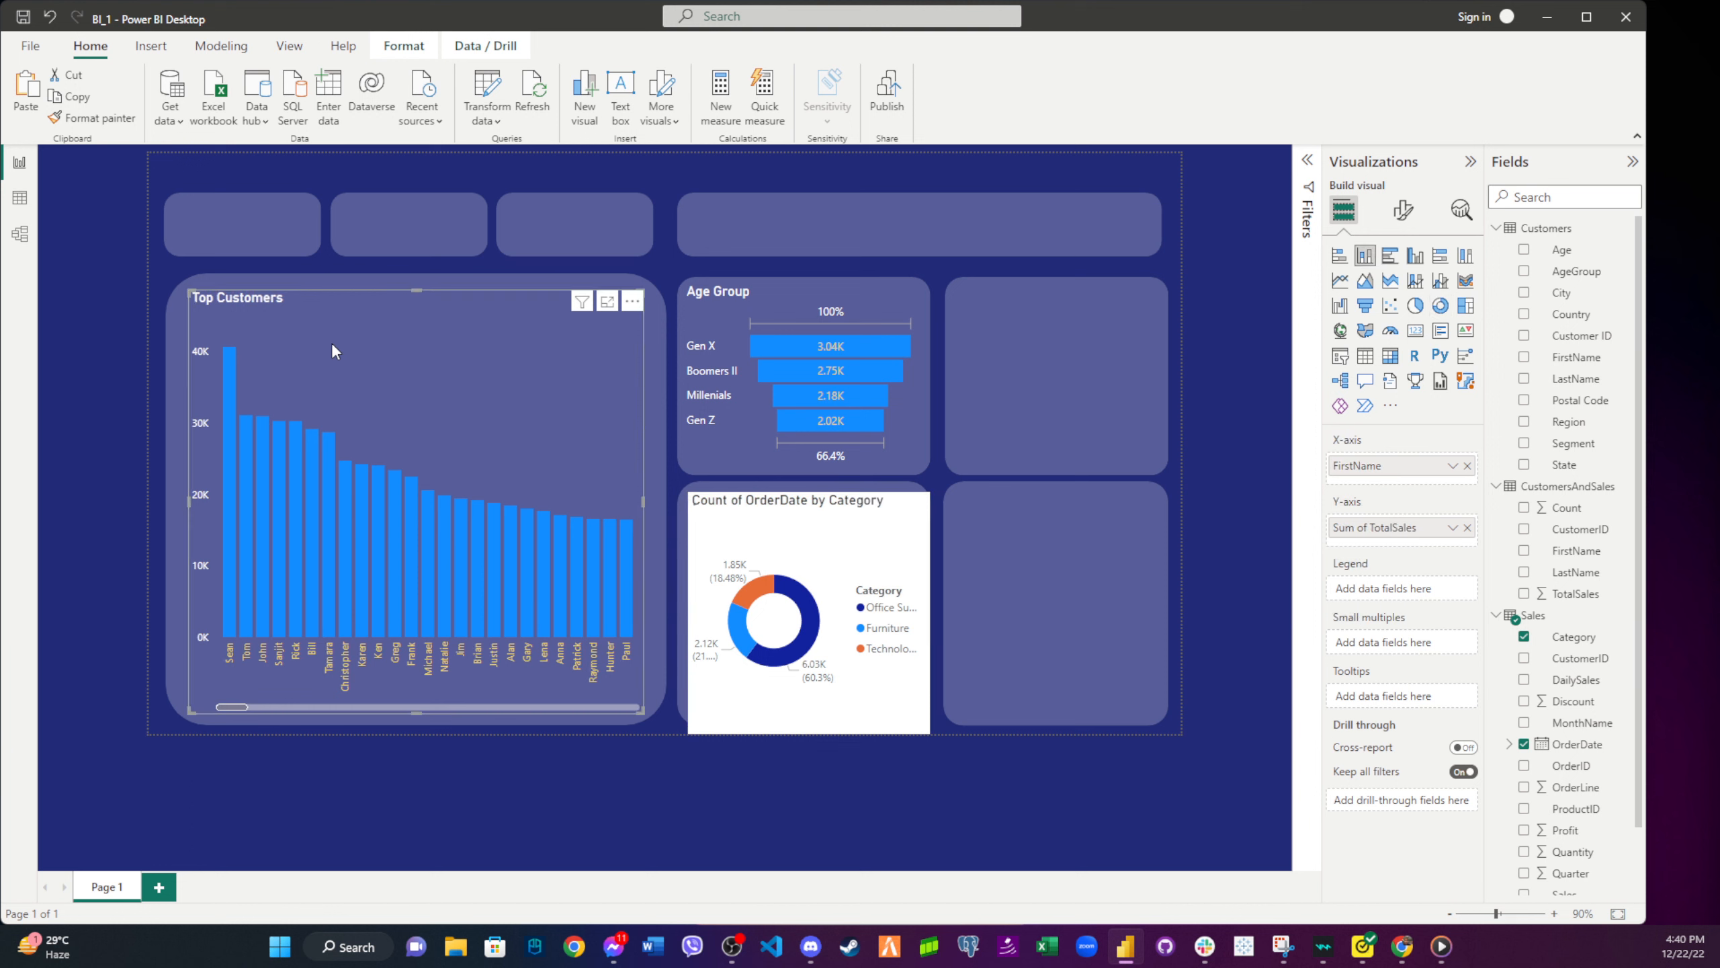
click(93, 118)
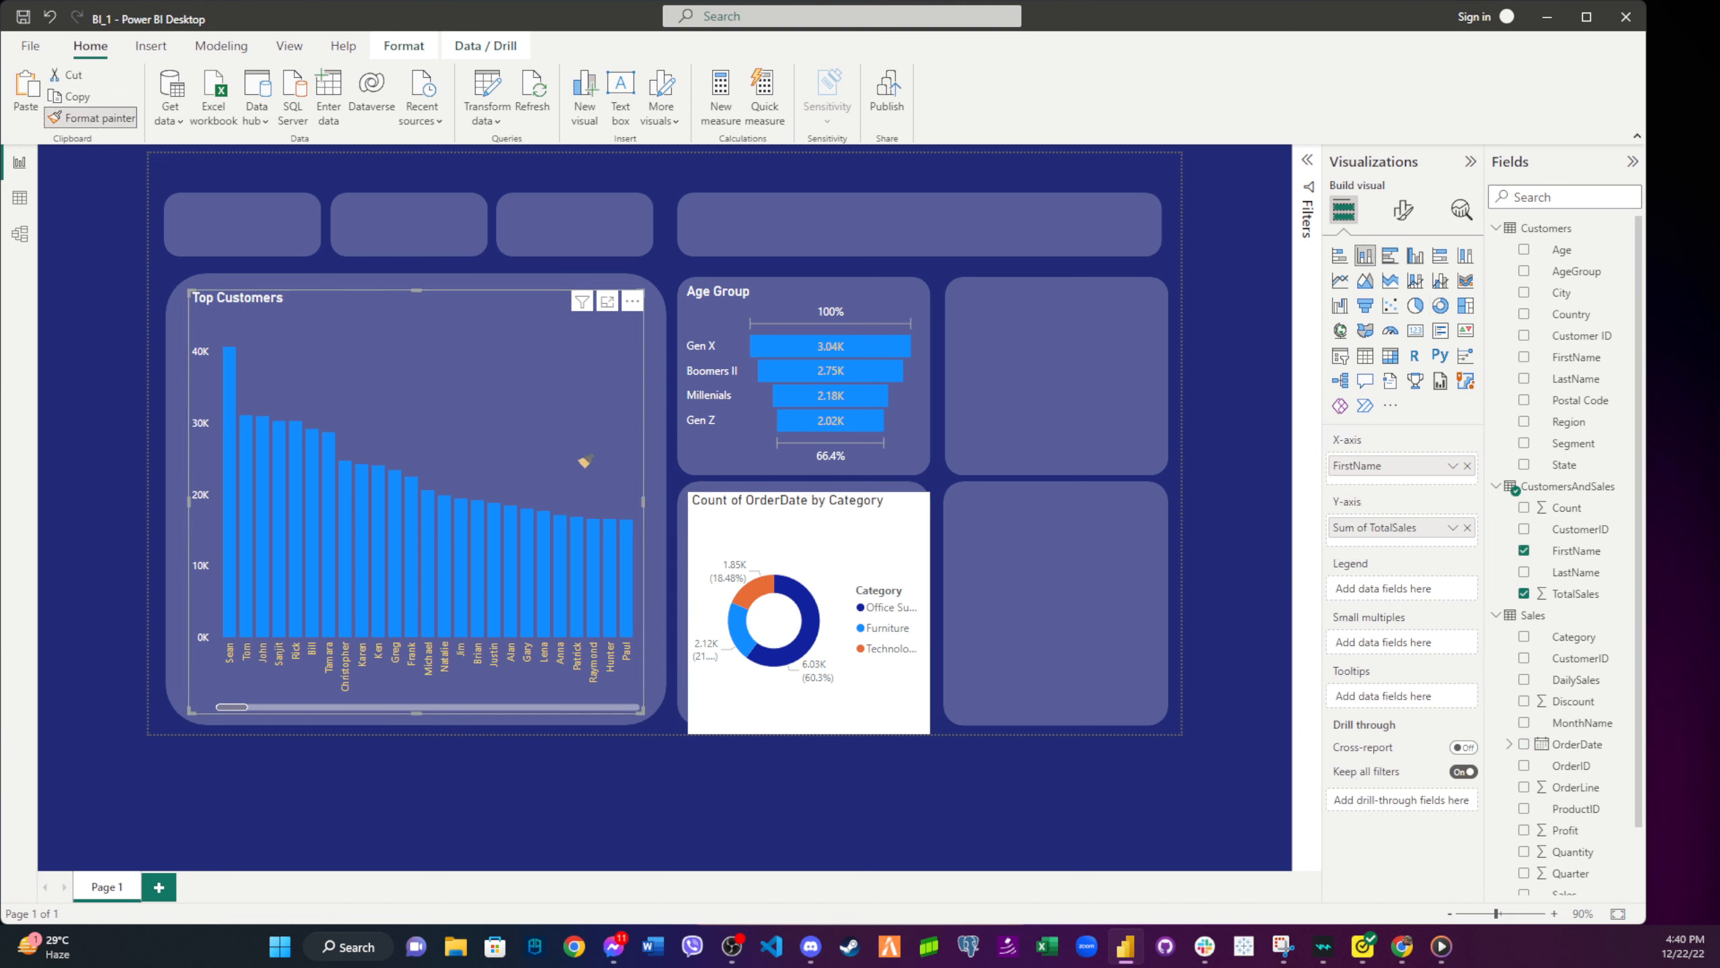
click(719, 522)
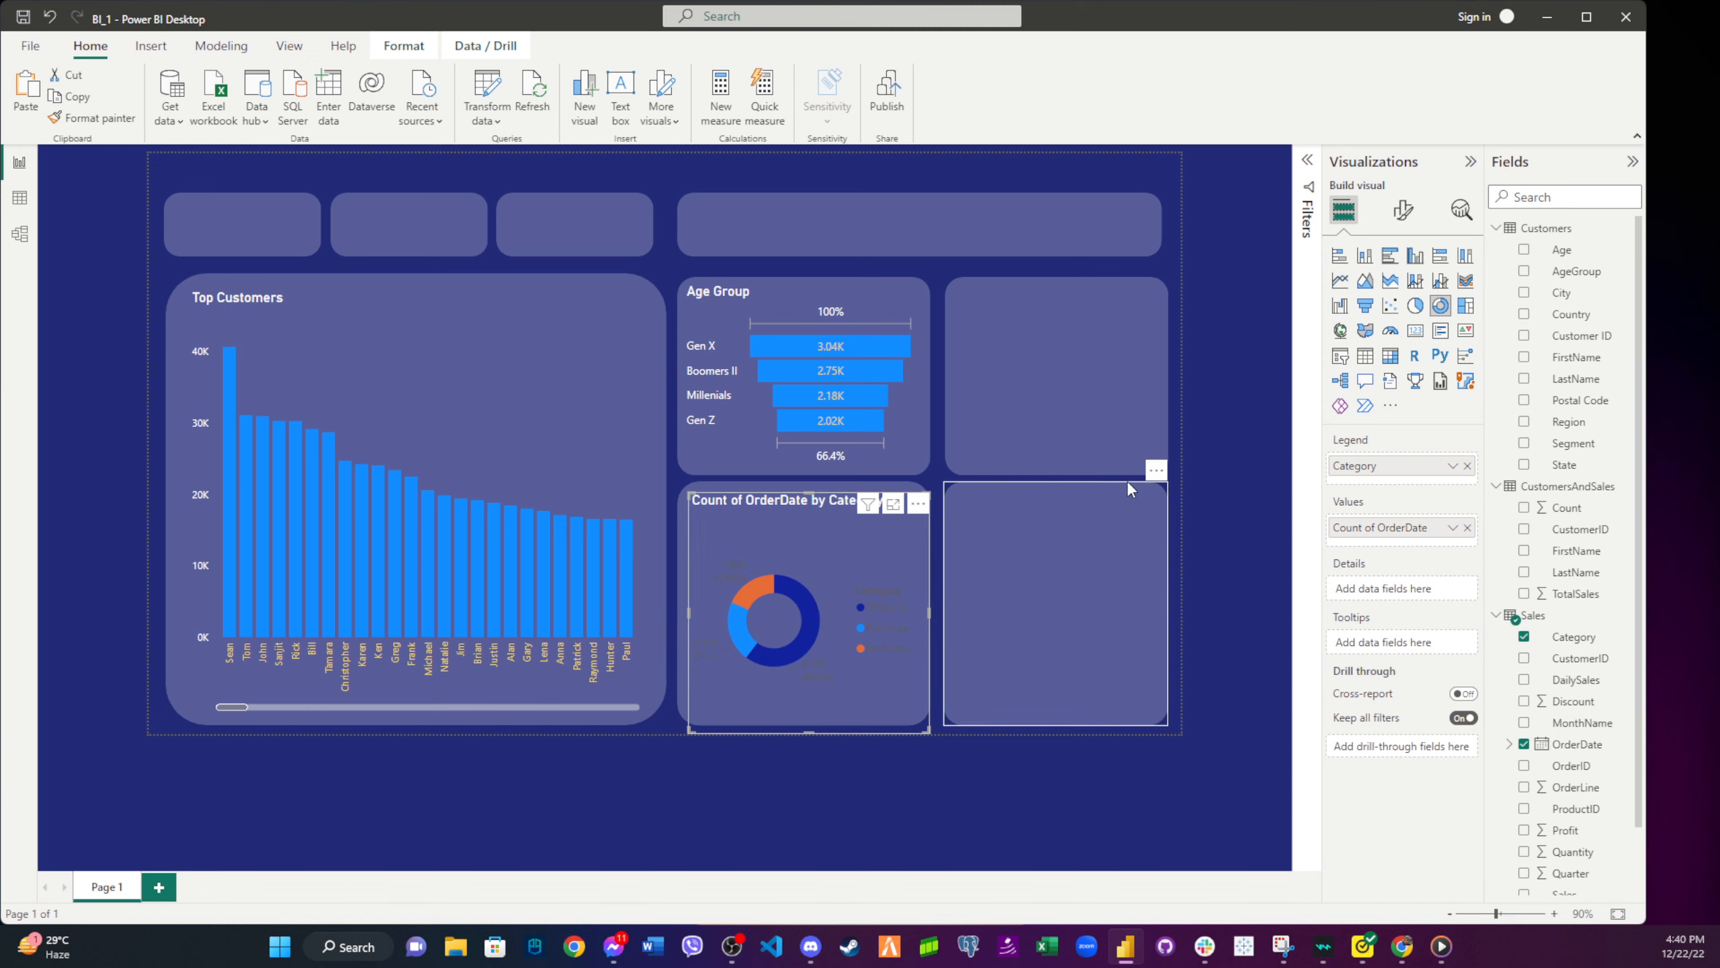
- Set the donut chart's legend position to Top center
click(1404, 212)
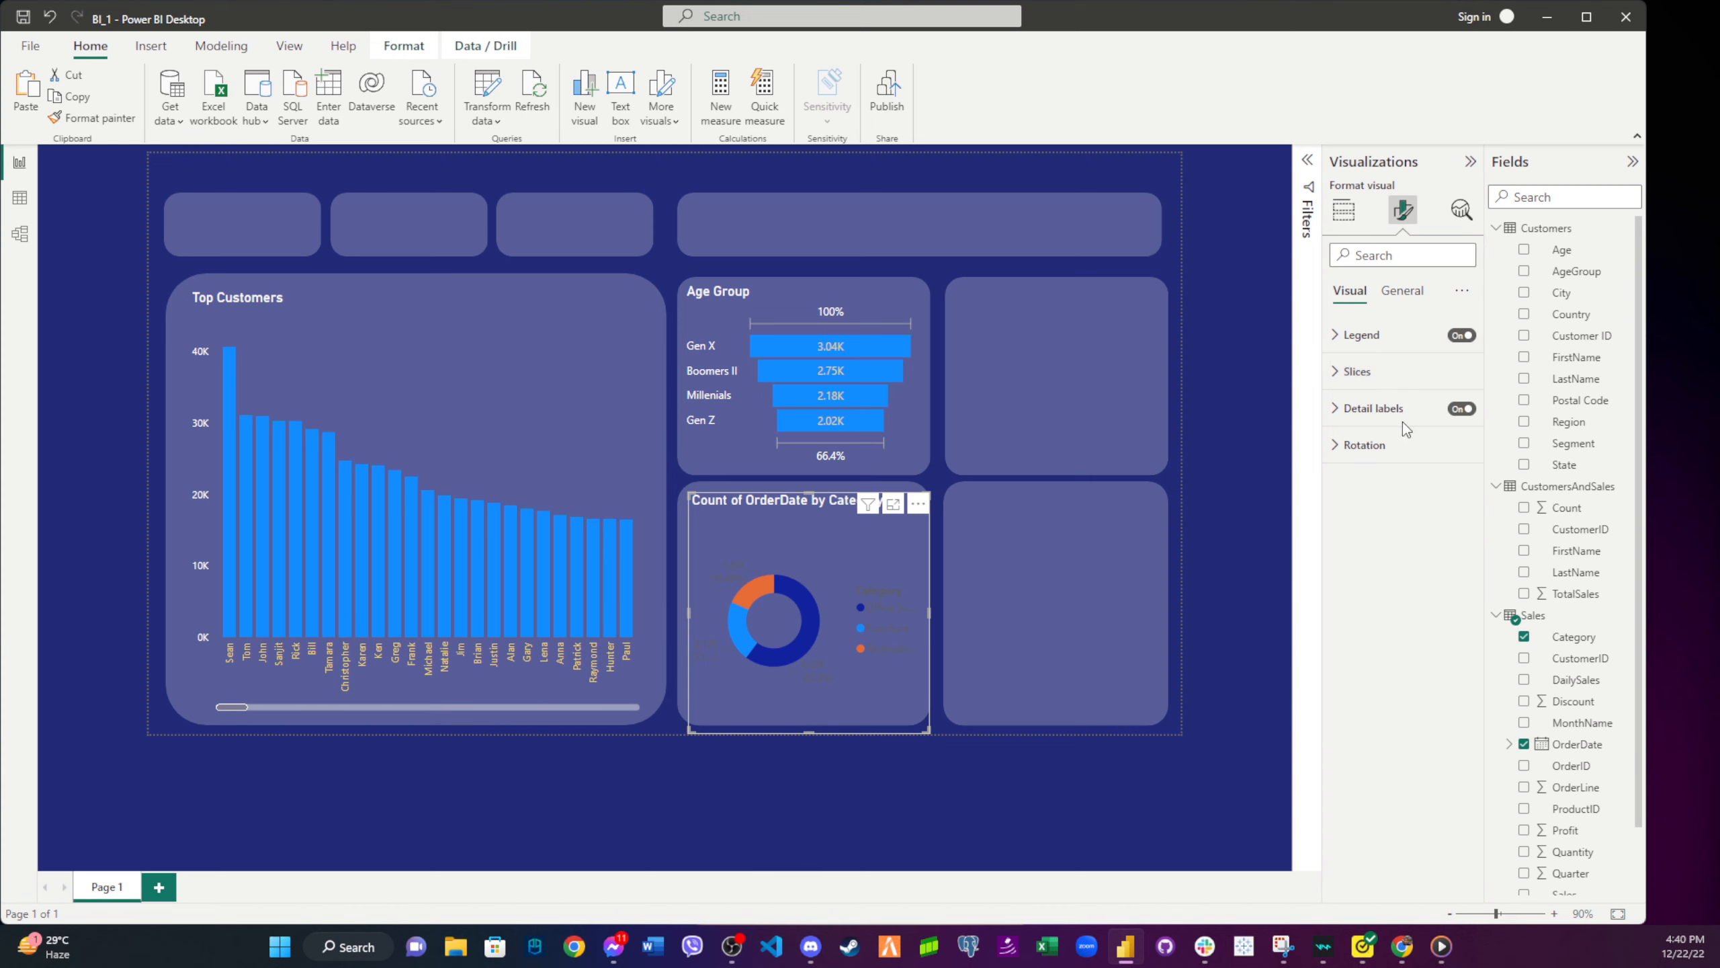
click(1372, 336)
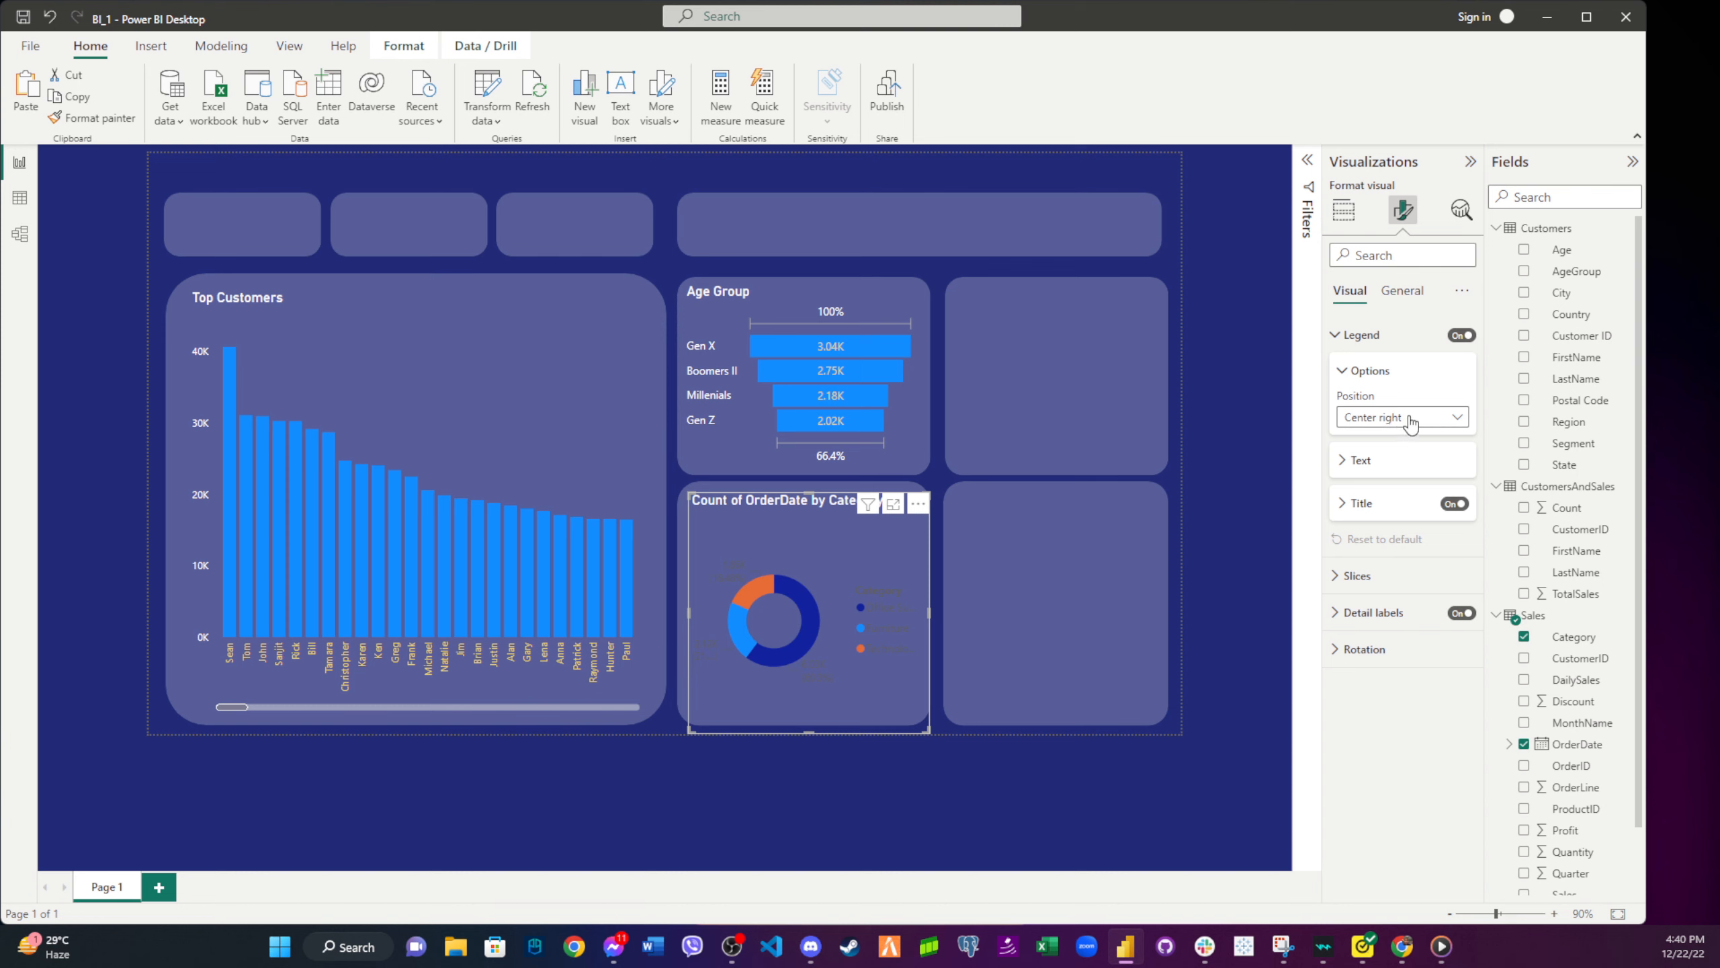
click(1437, 425)
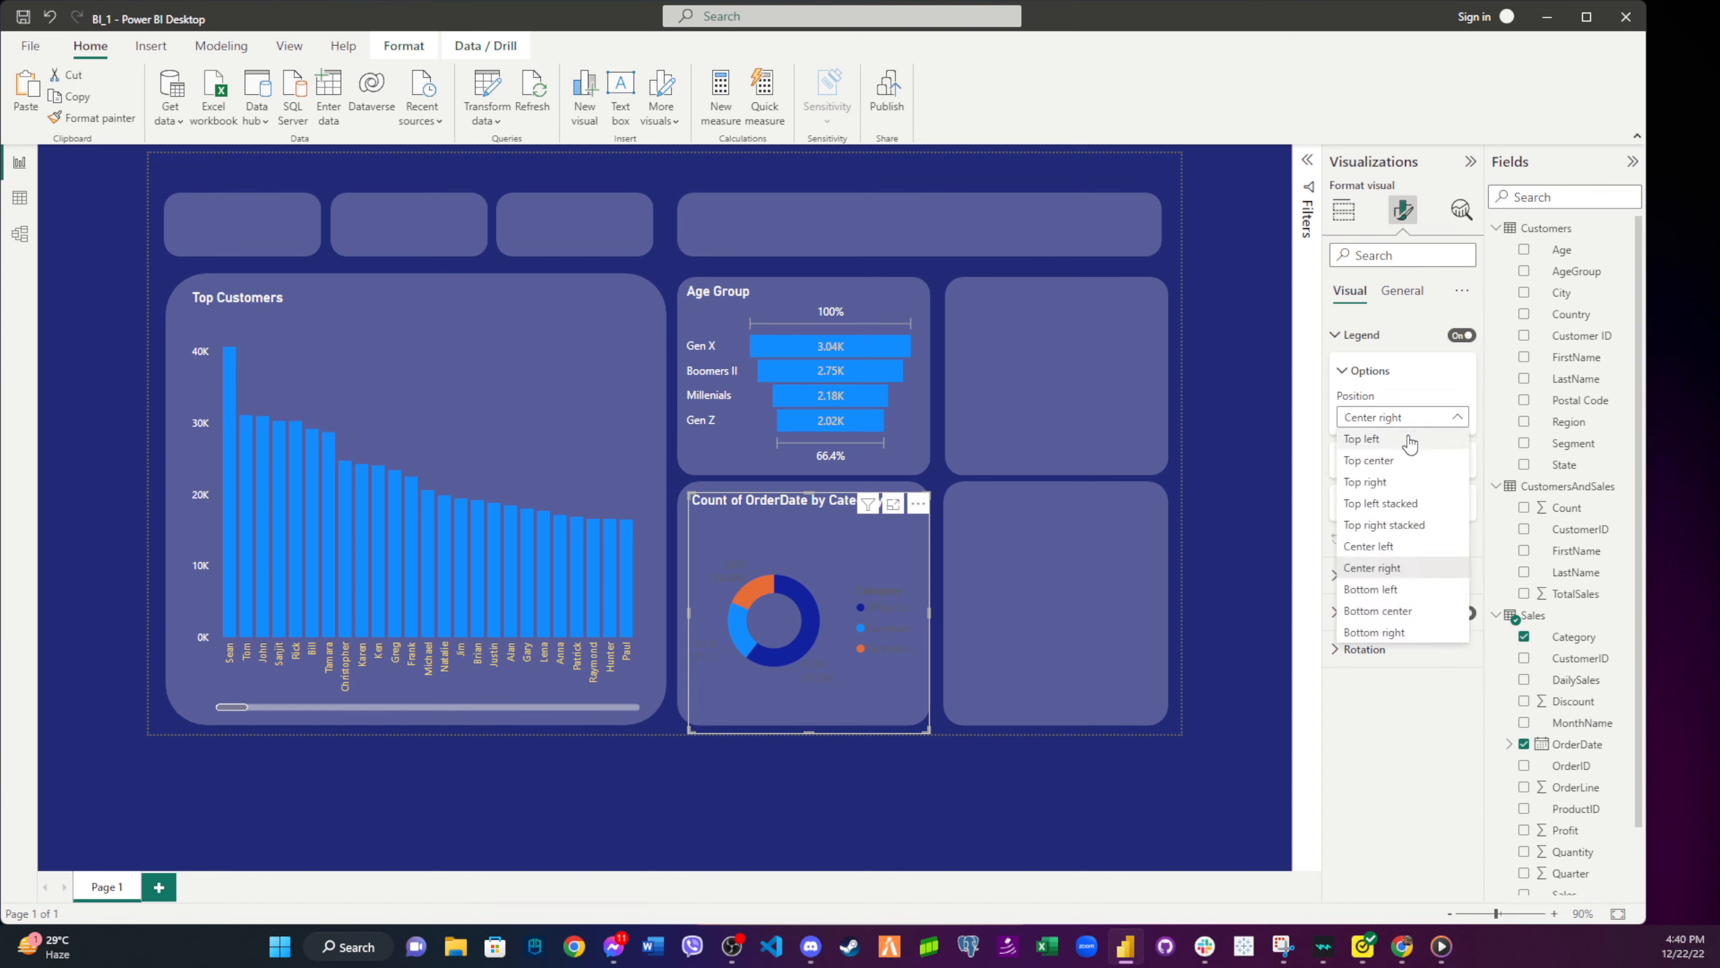
click(1410, 461)
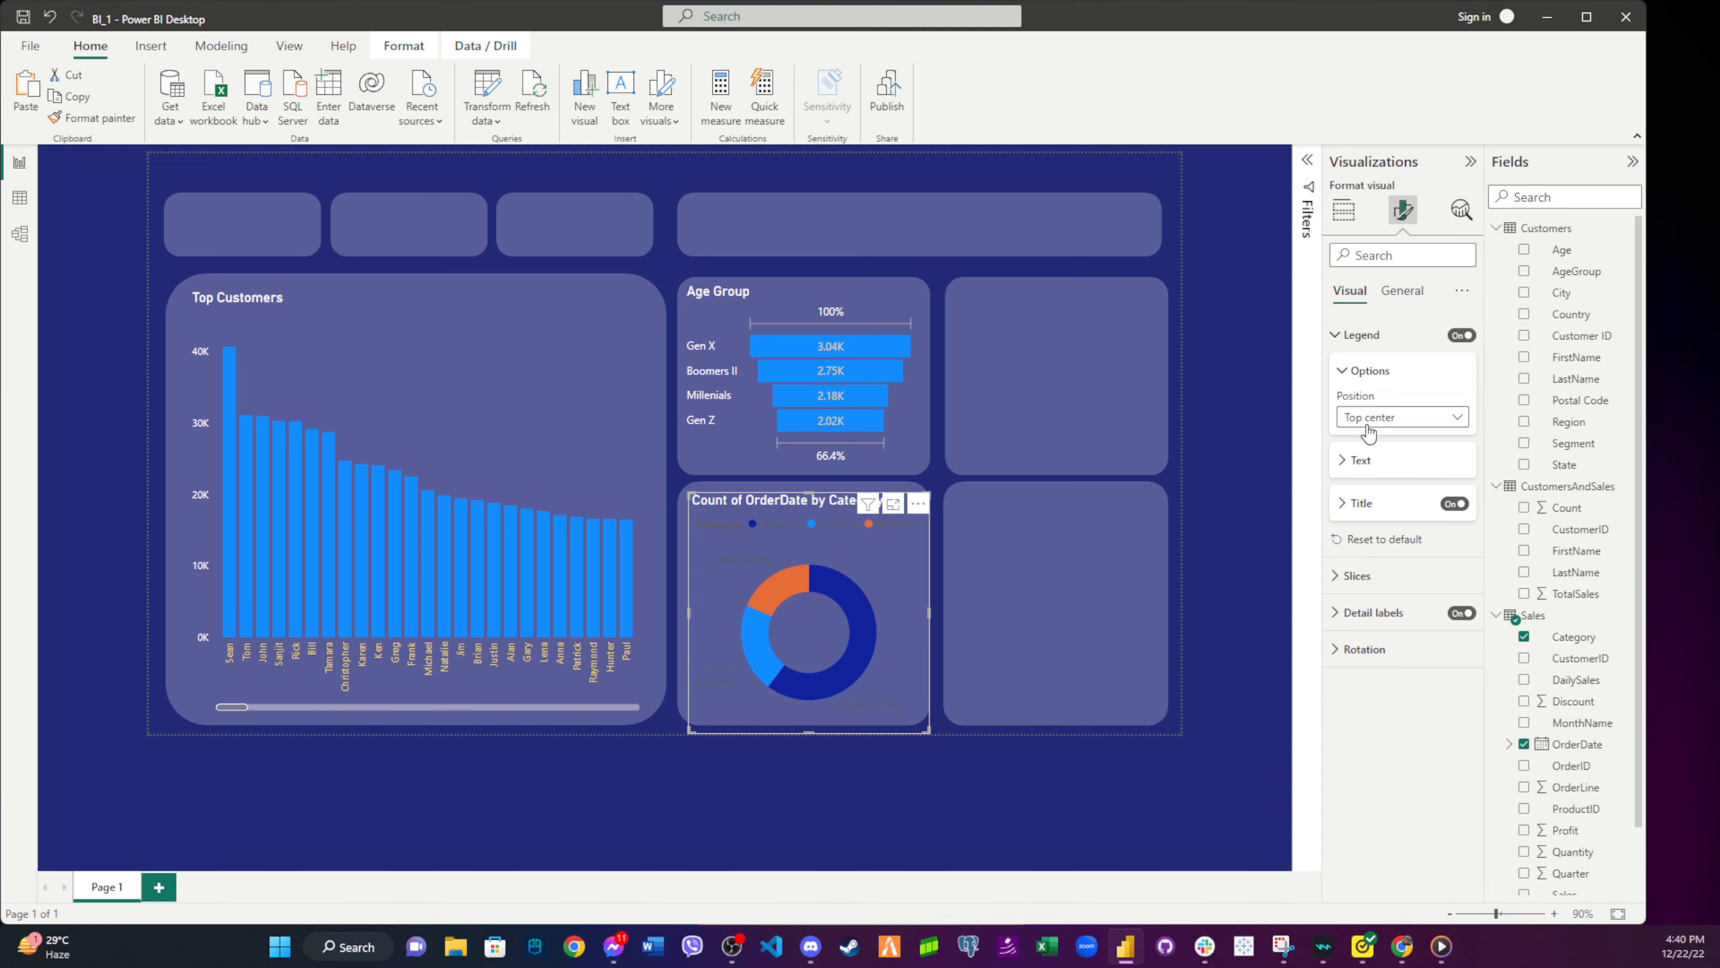
- Set the donut chart's legend text color to white and turn off the legend title
click(1360, 466)
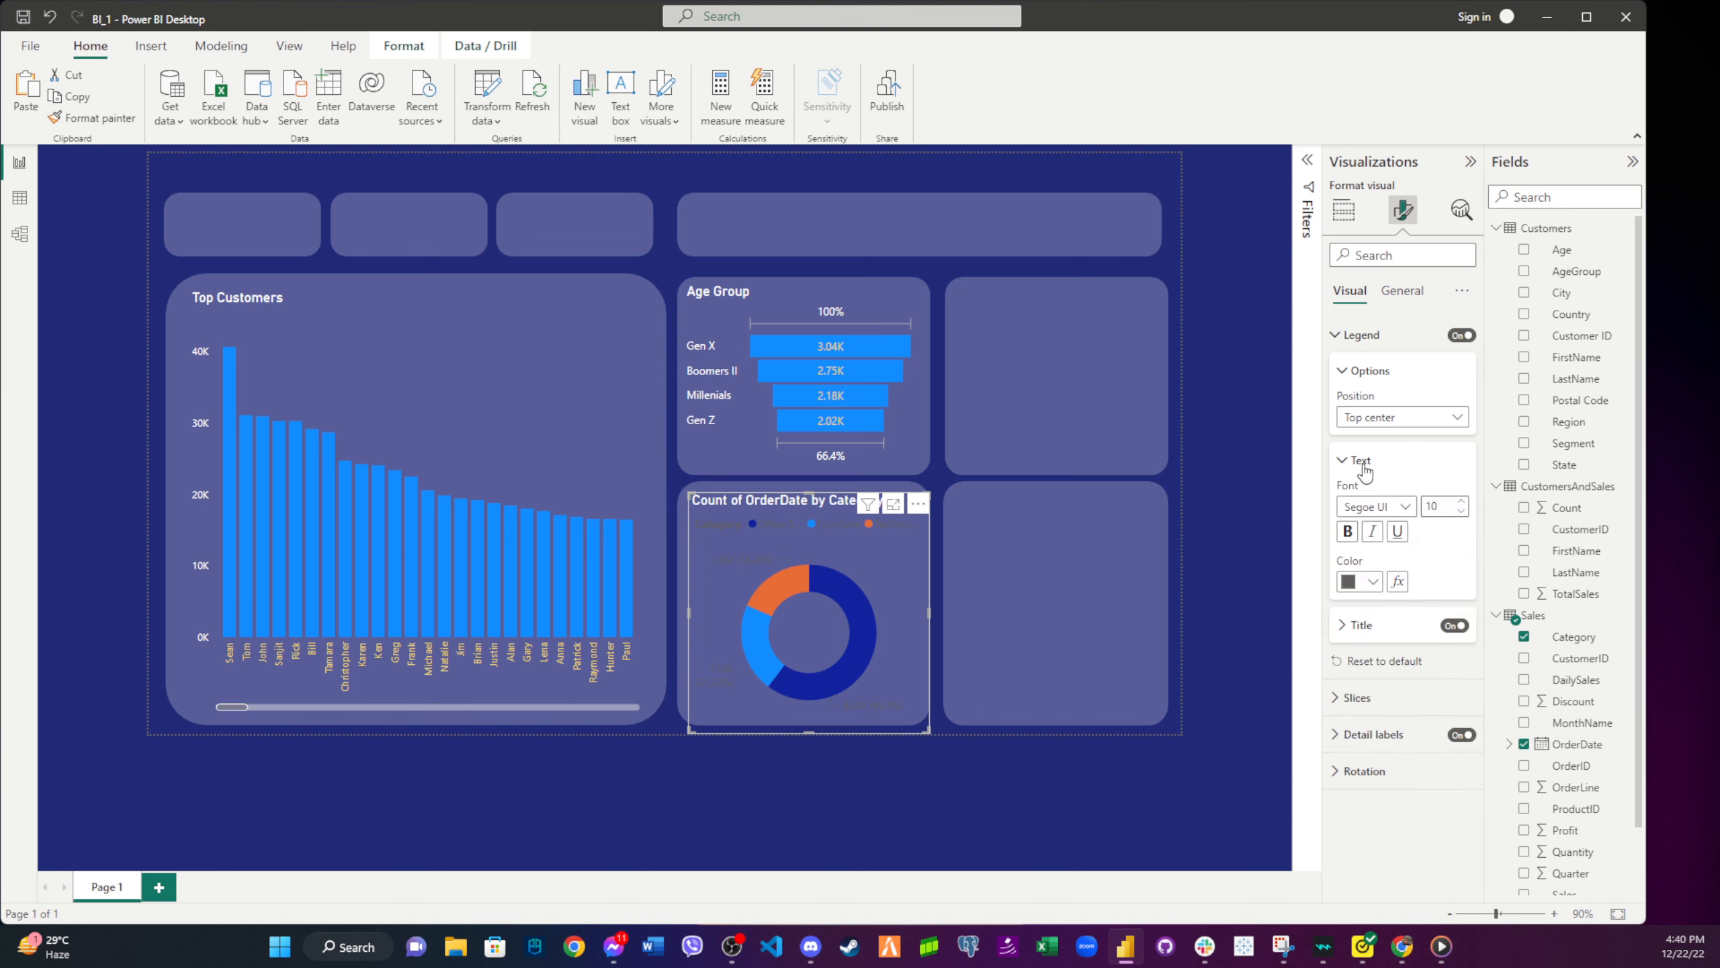
click(1373, 582)
click(1360, 644)
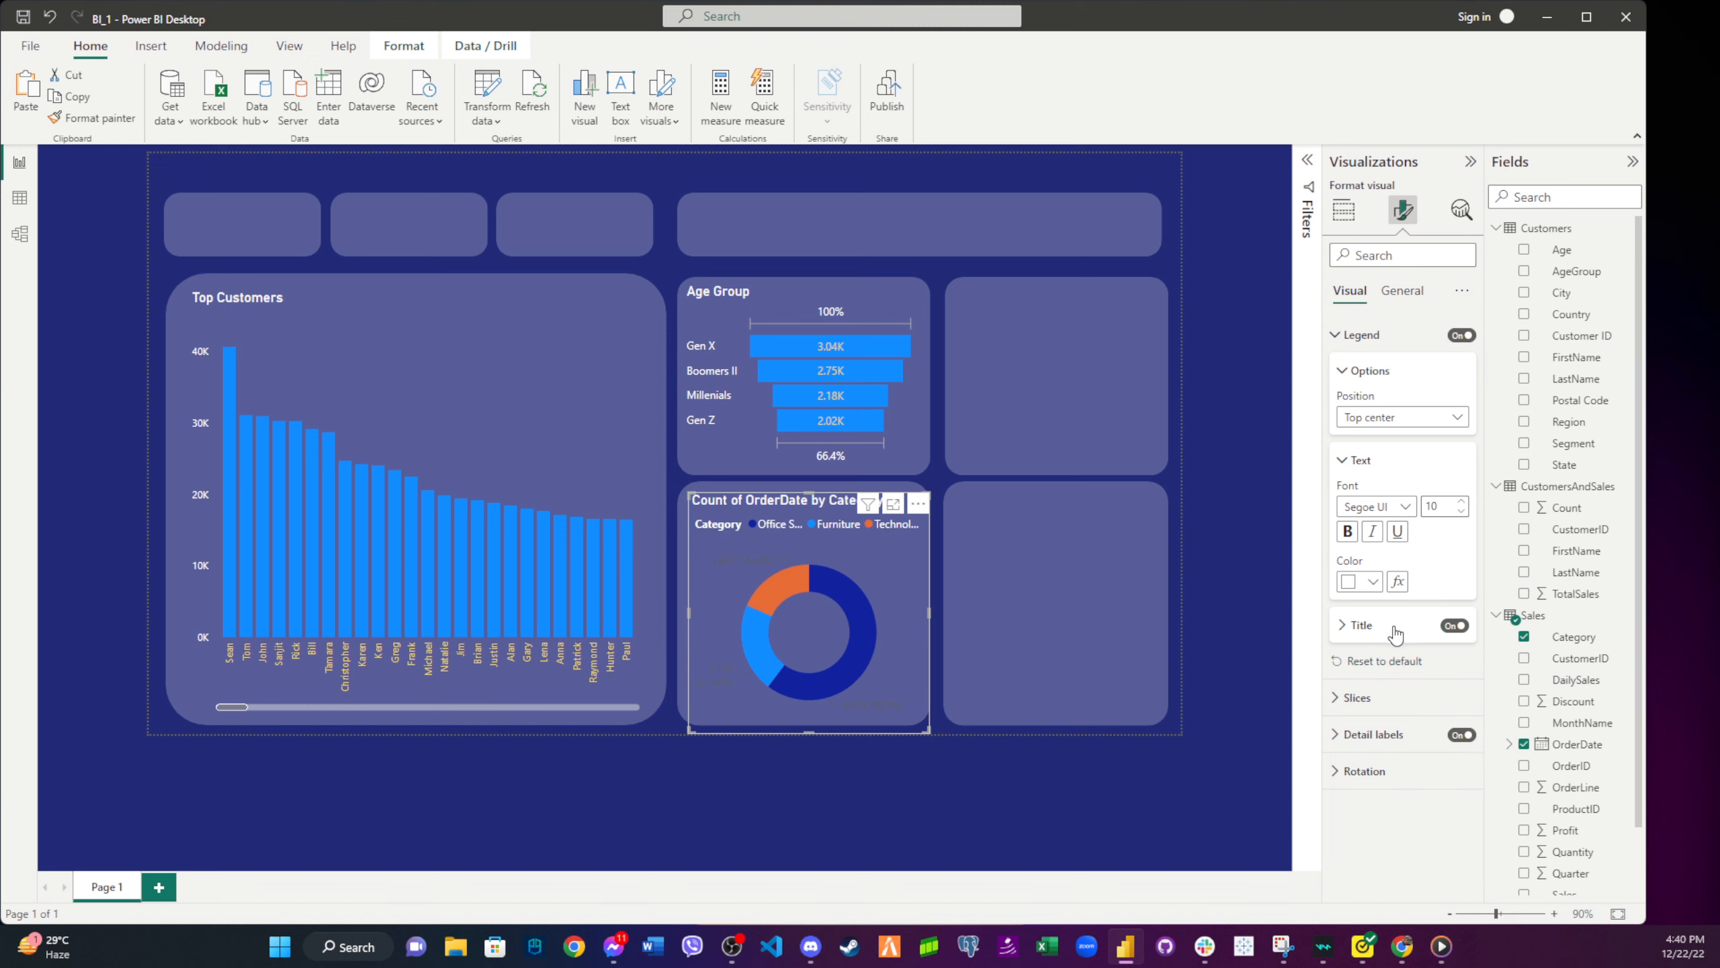
click(1395, 633)
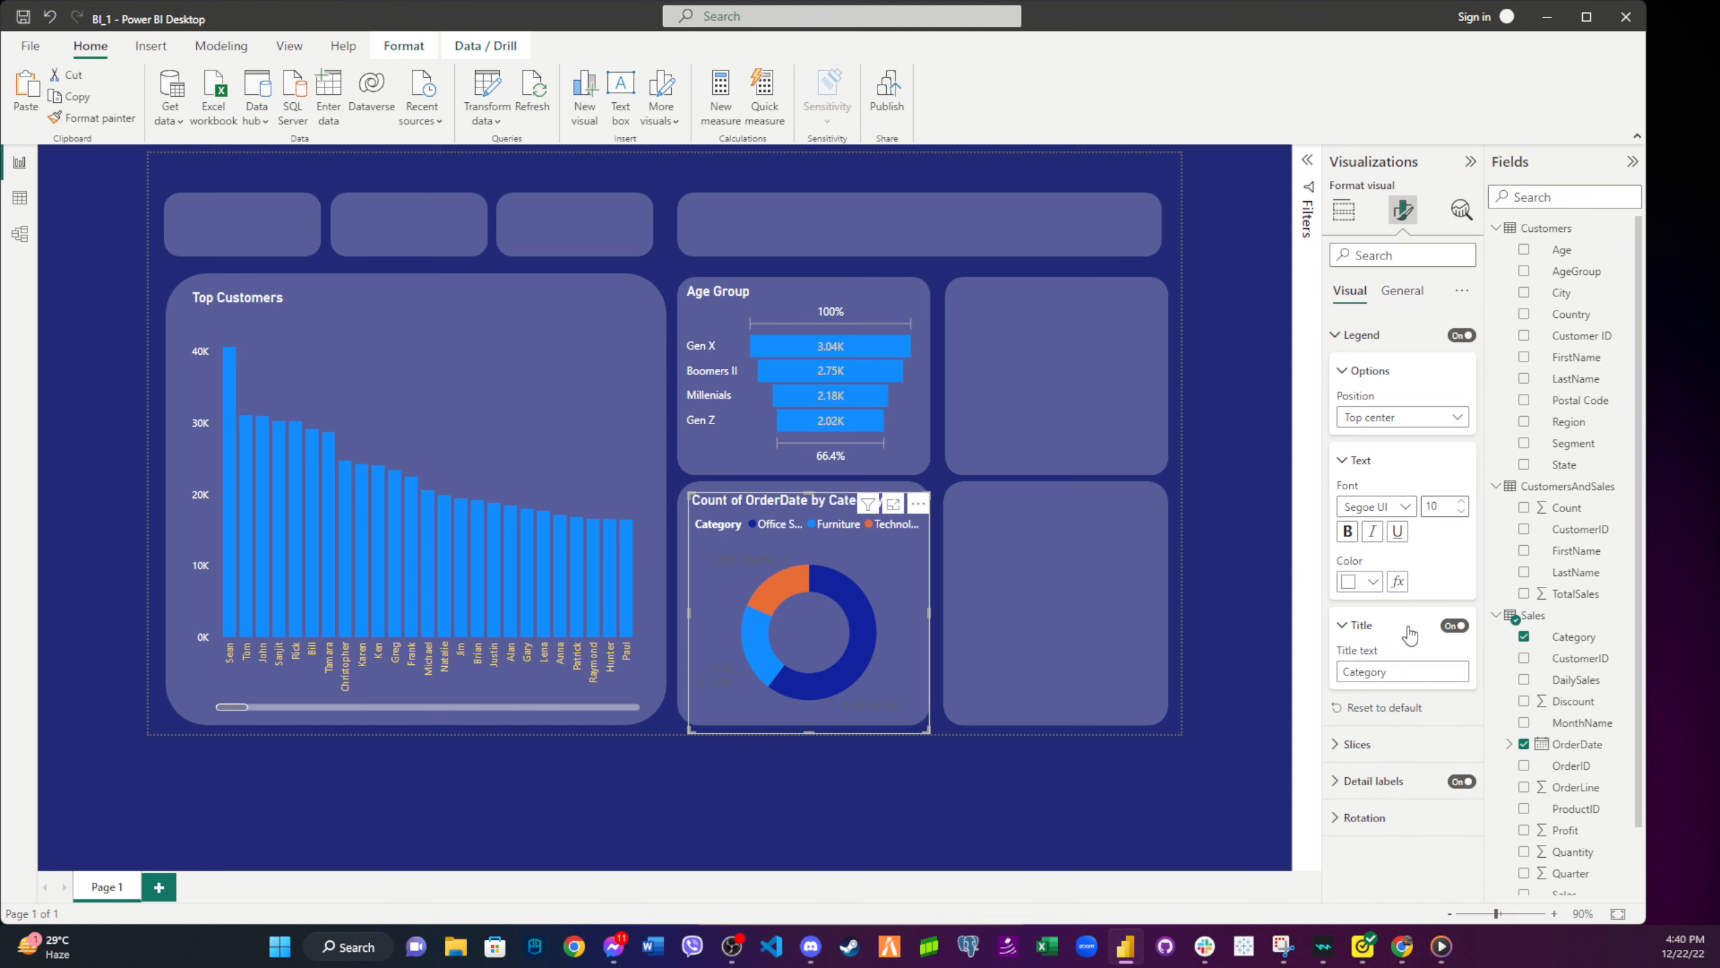
click(1457, 626)
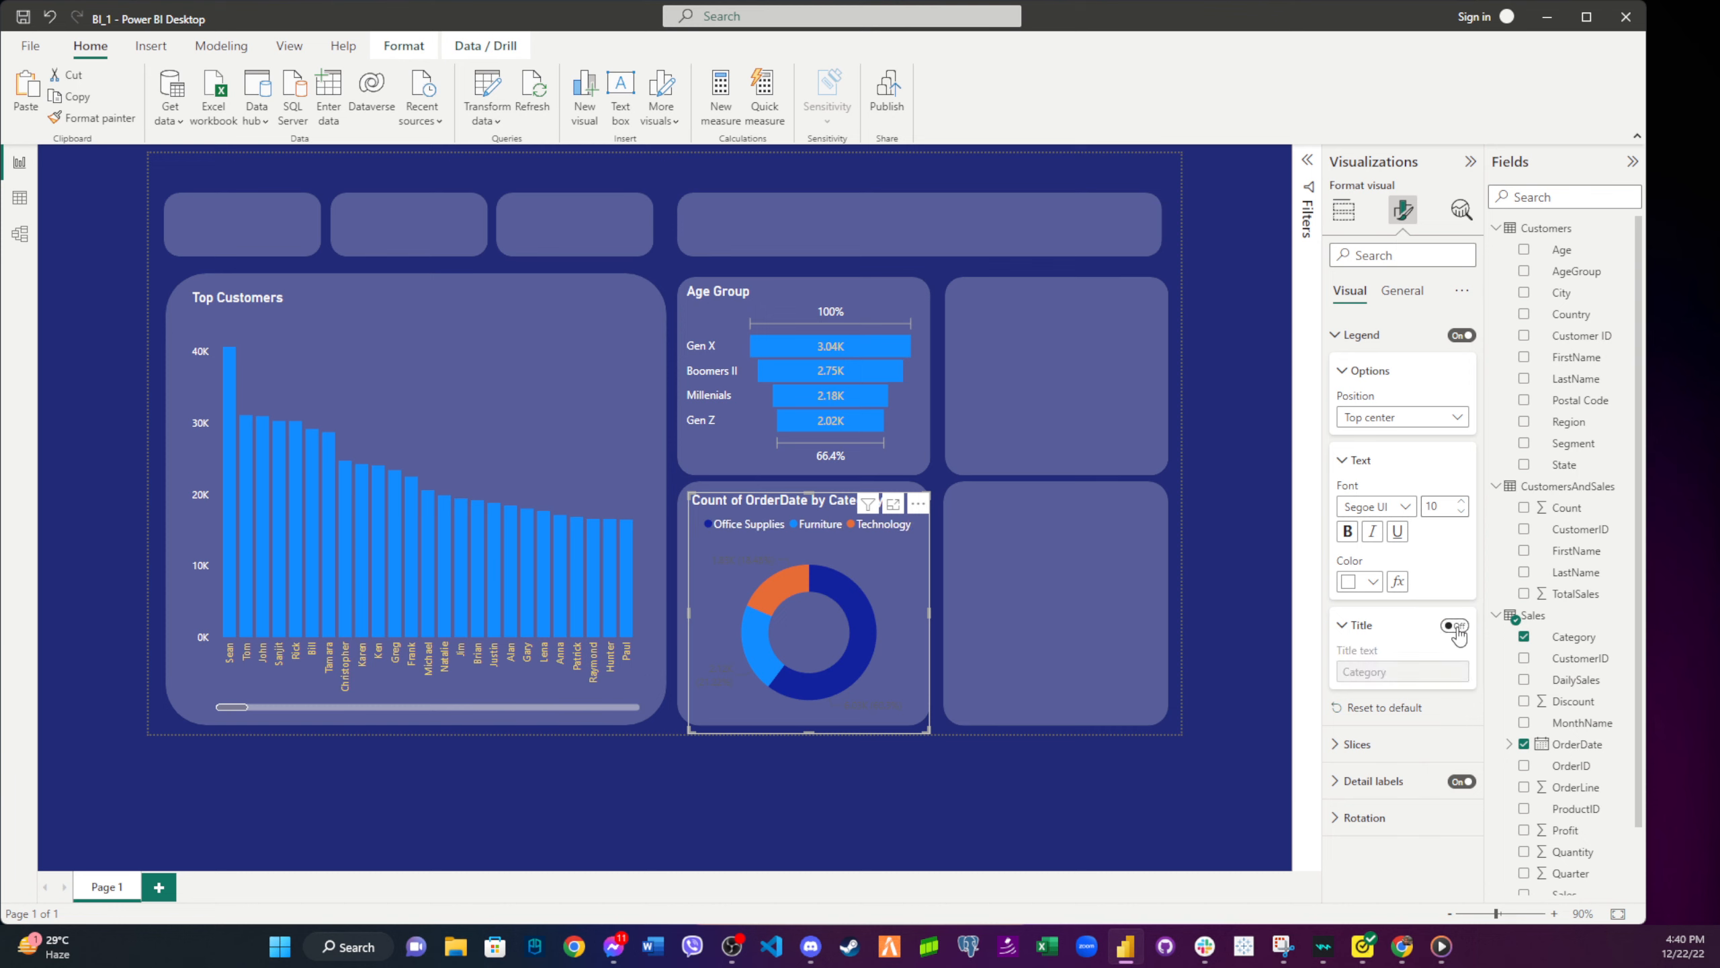
- Set the donut chart's Technology slice color to yellow #e8d166
click(1383, 745)
scroll(1375, 746, down, 3)
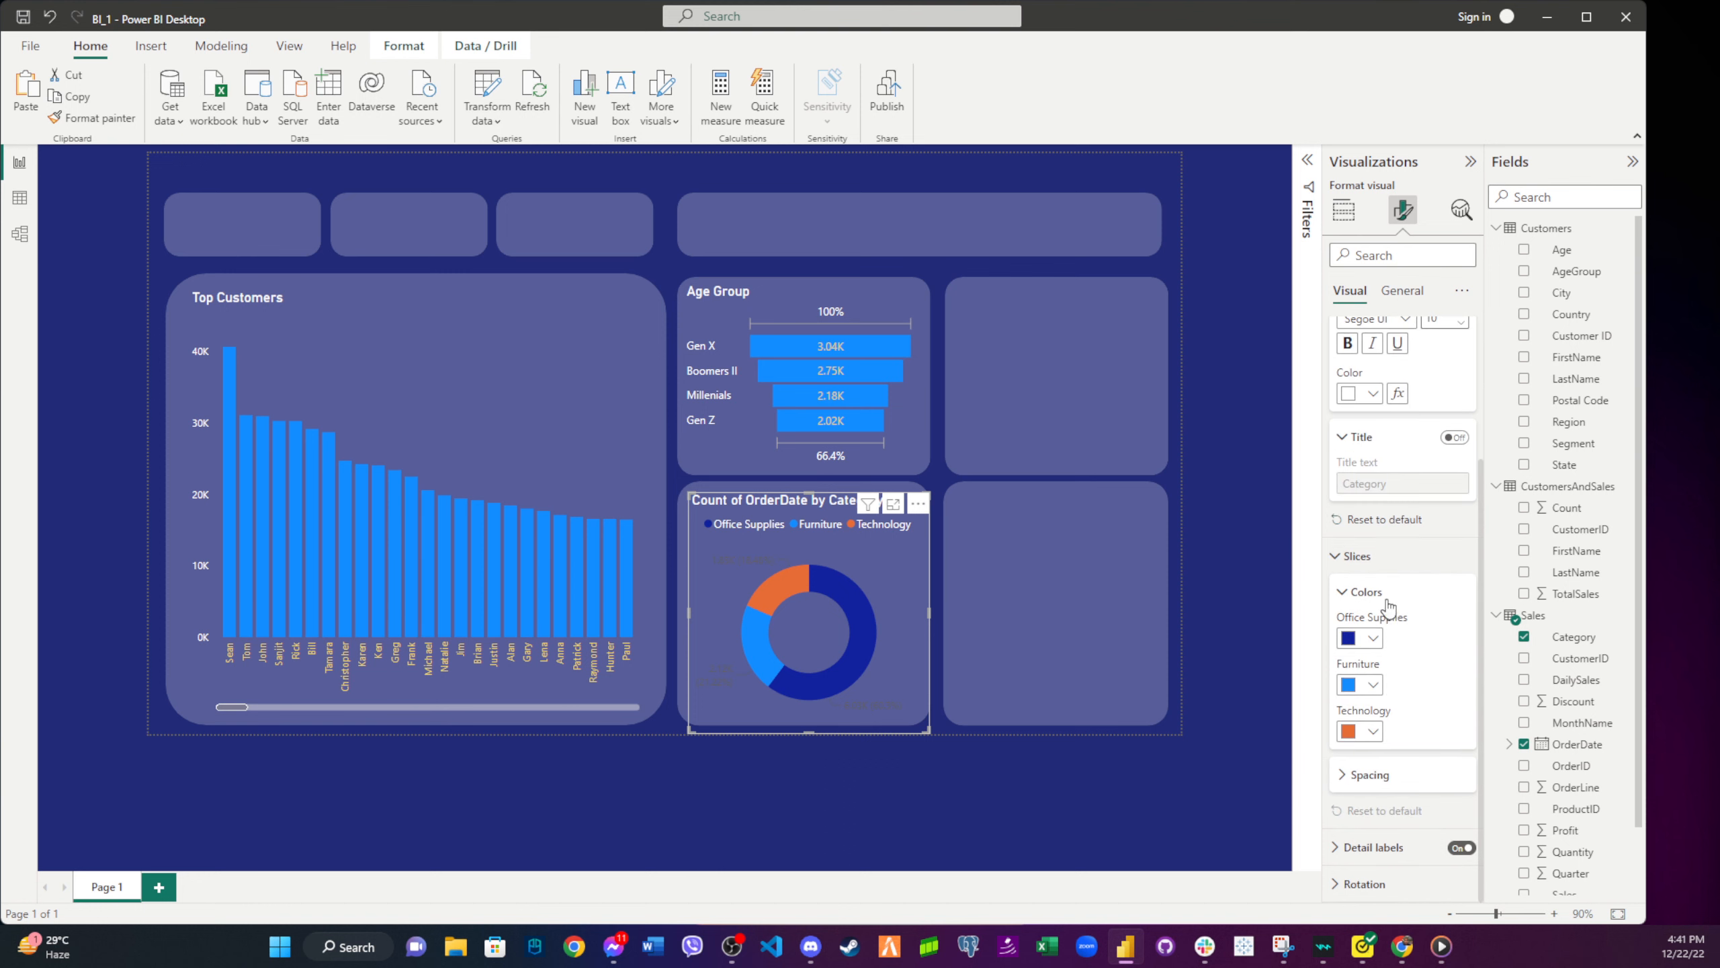
click(1373, 730)
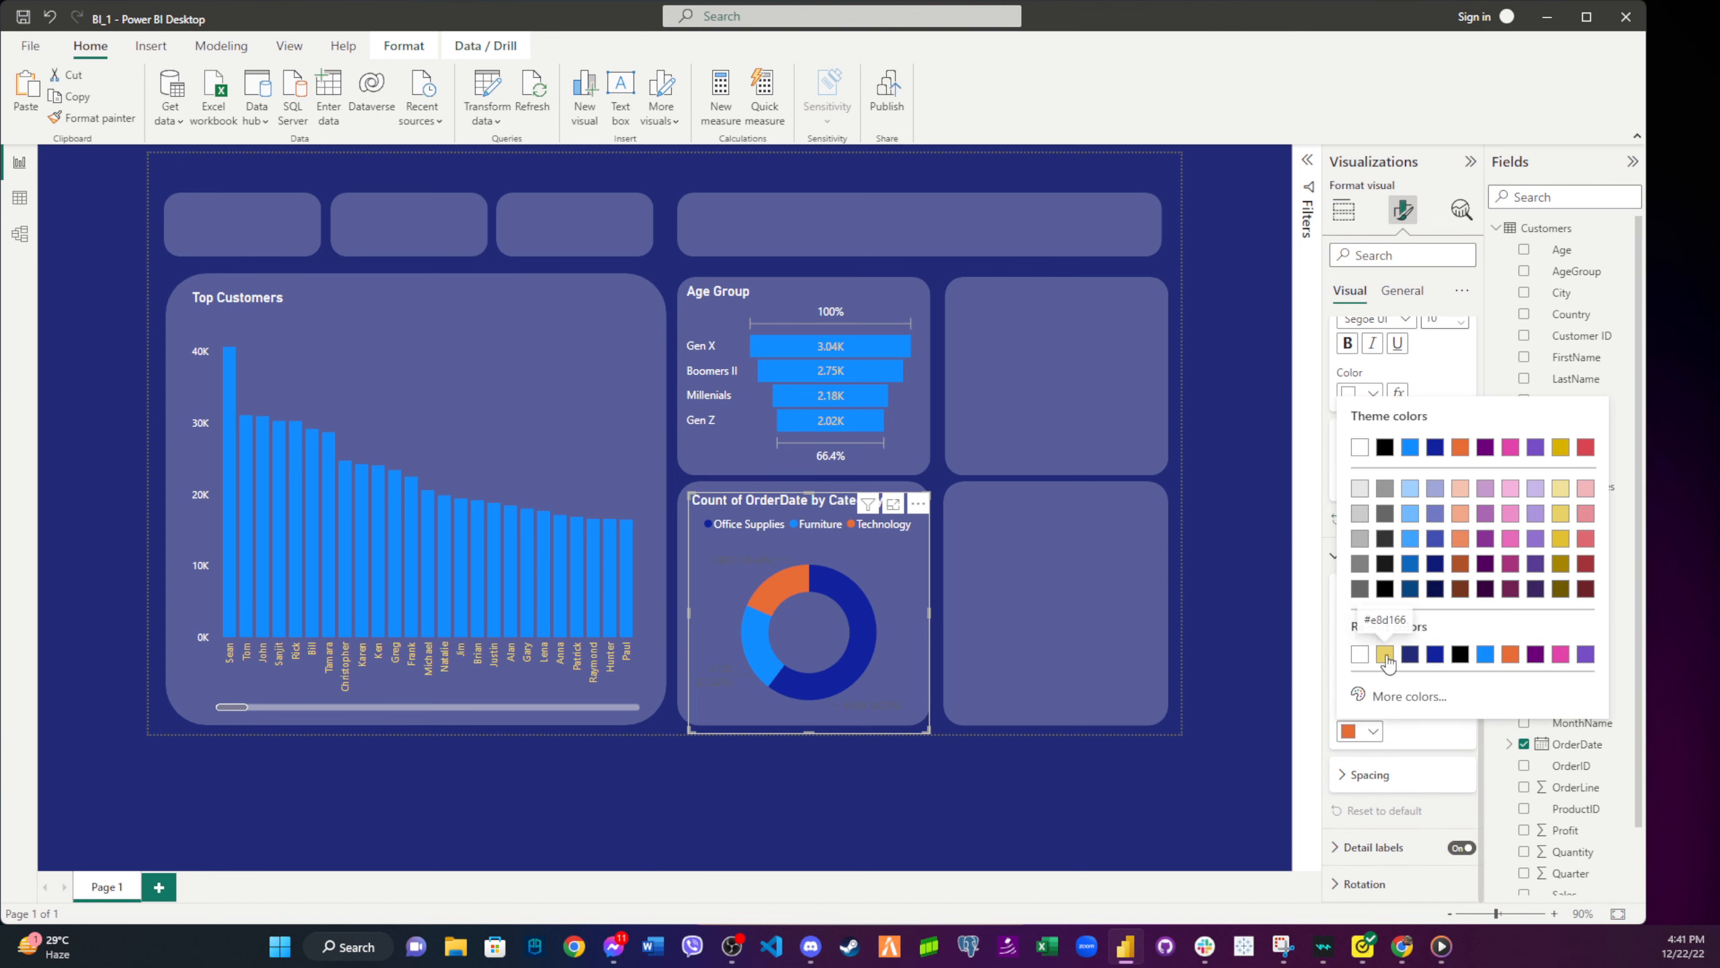
click(1385, 654)
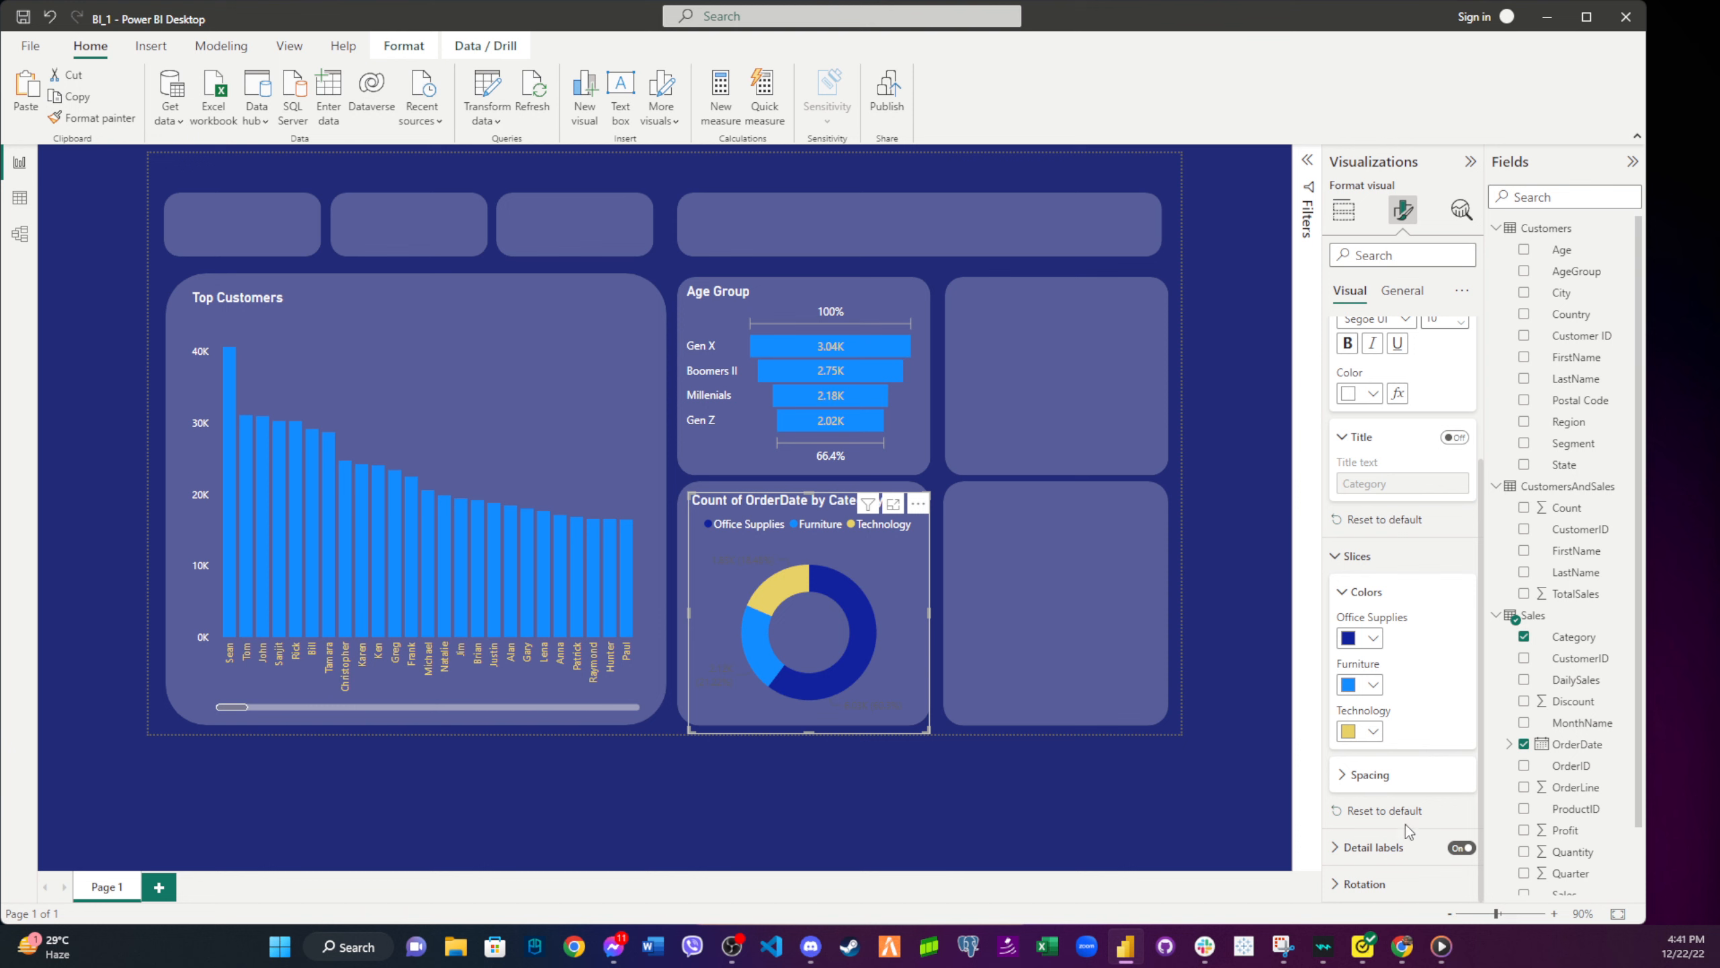
- Set the donut chart's detail labels to show only Percent of total
click(1398, 846)
scroll(1409, 779, down, 3)
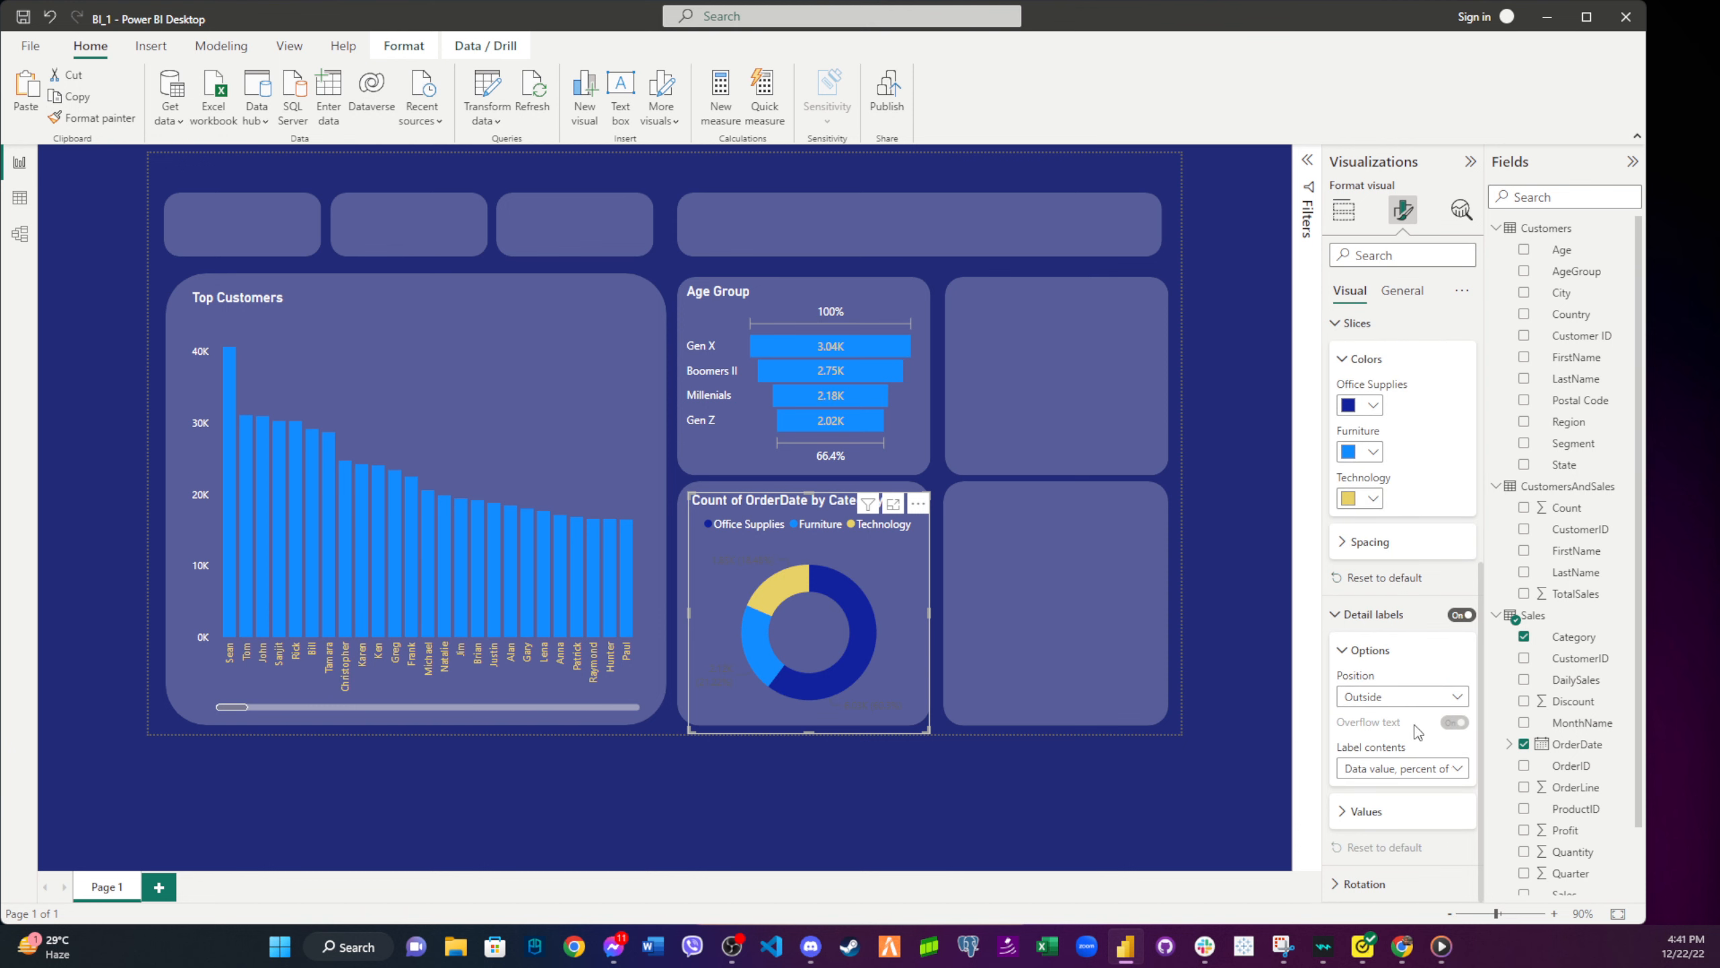
click(1423, 770)
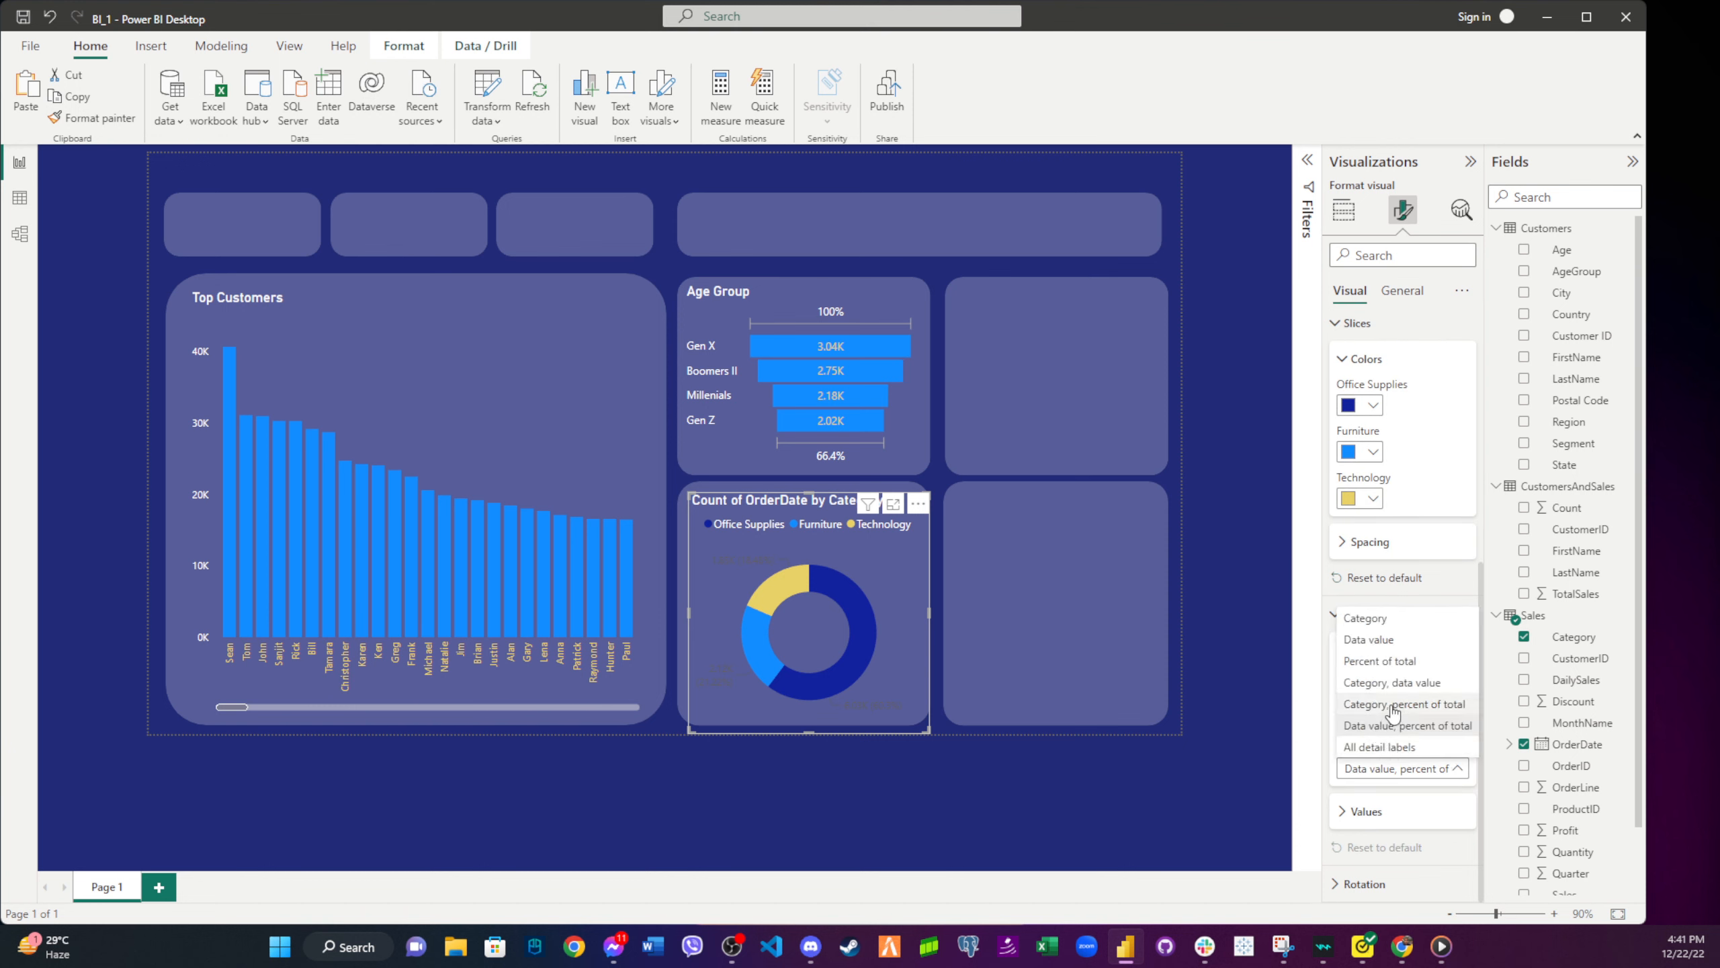
click(1392, 664)
- Set the text color of the donut chart's detail label values to white #FFFFFF
click(1395, 816)
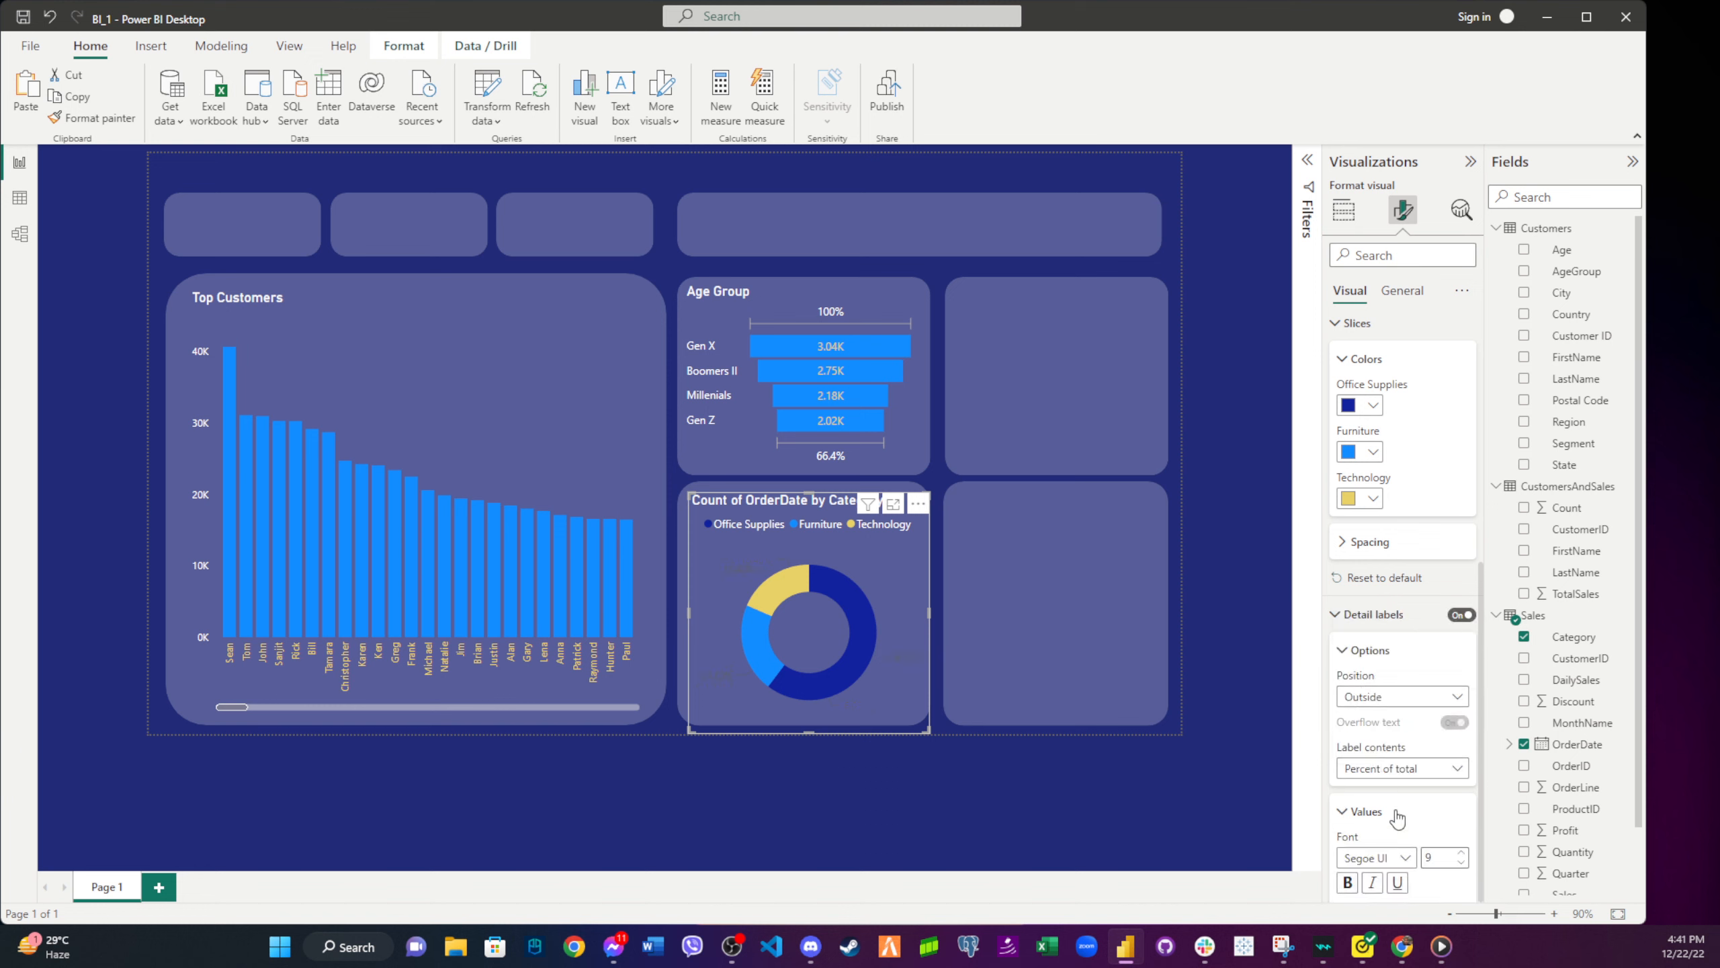
scroll(1397, 818, down, 5)
click(1372, 699)
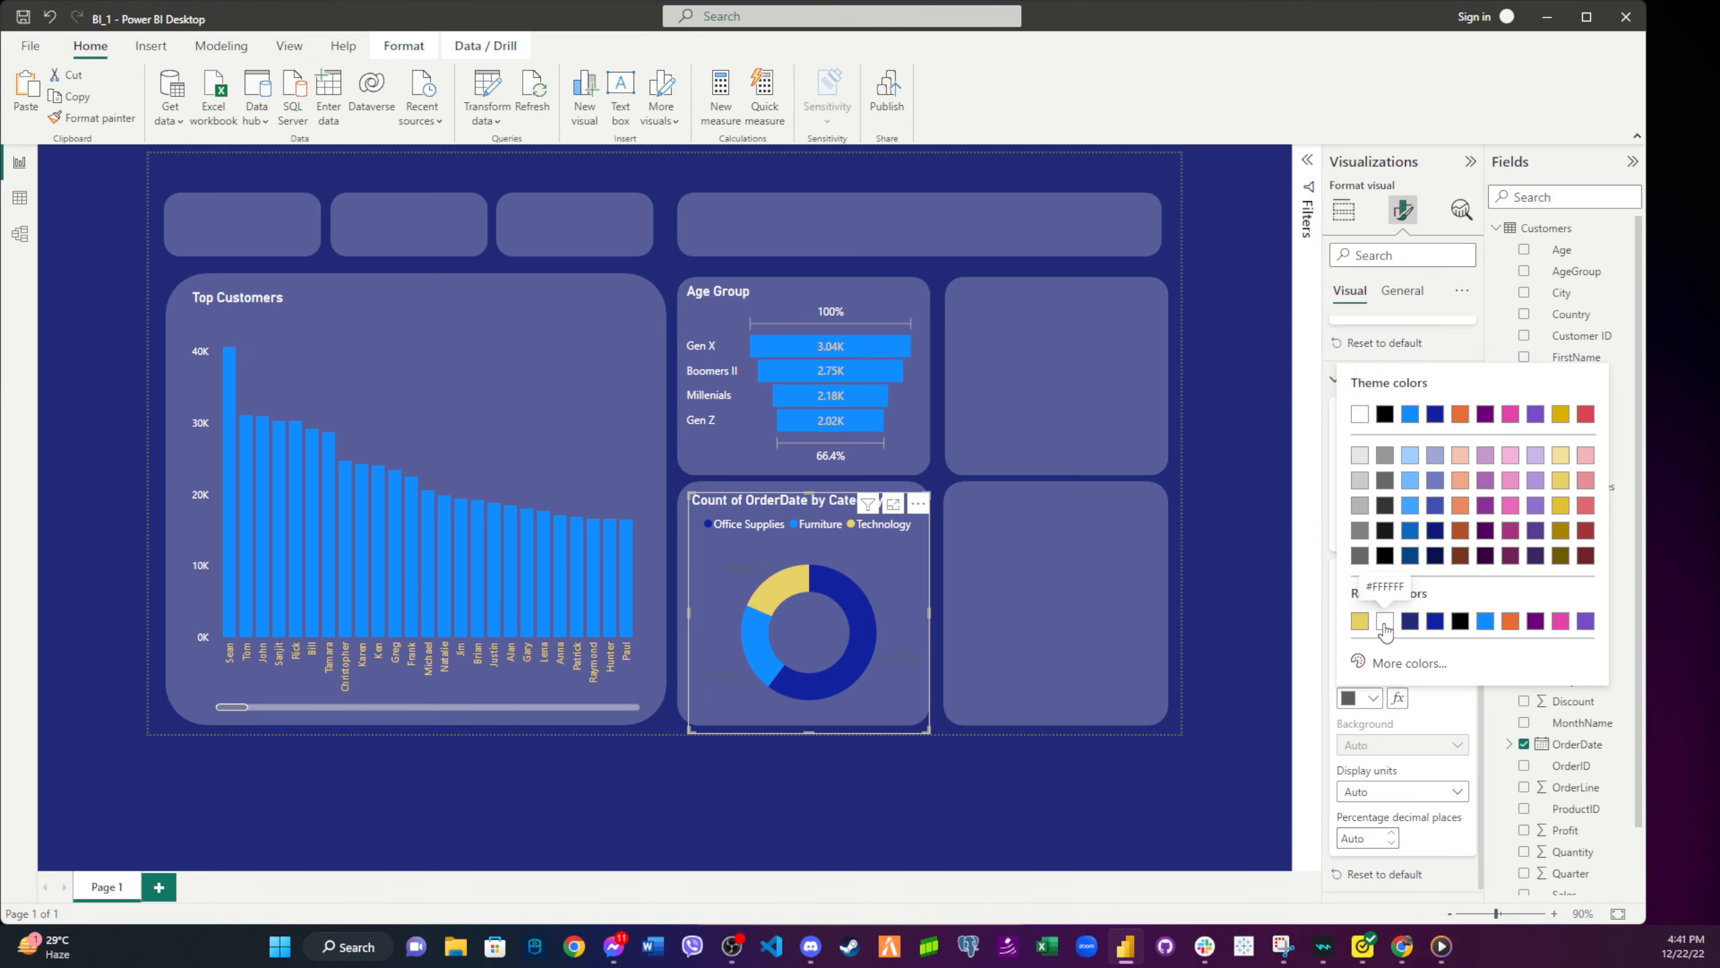
click(1385, 621)
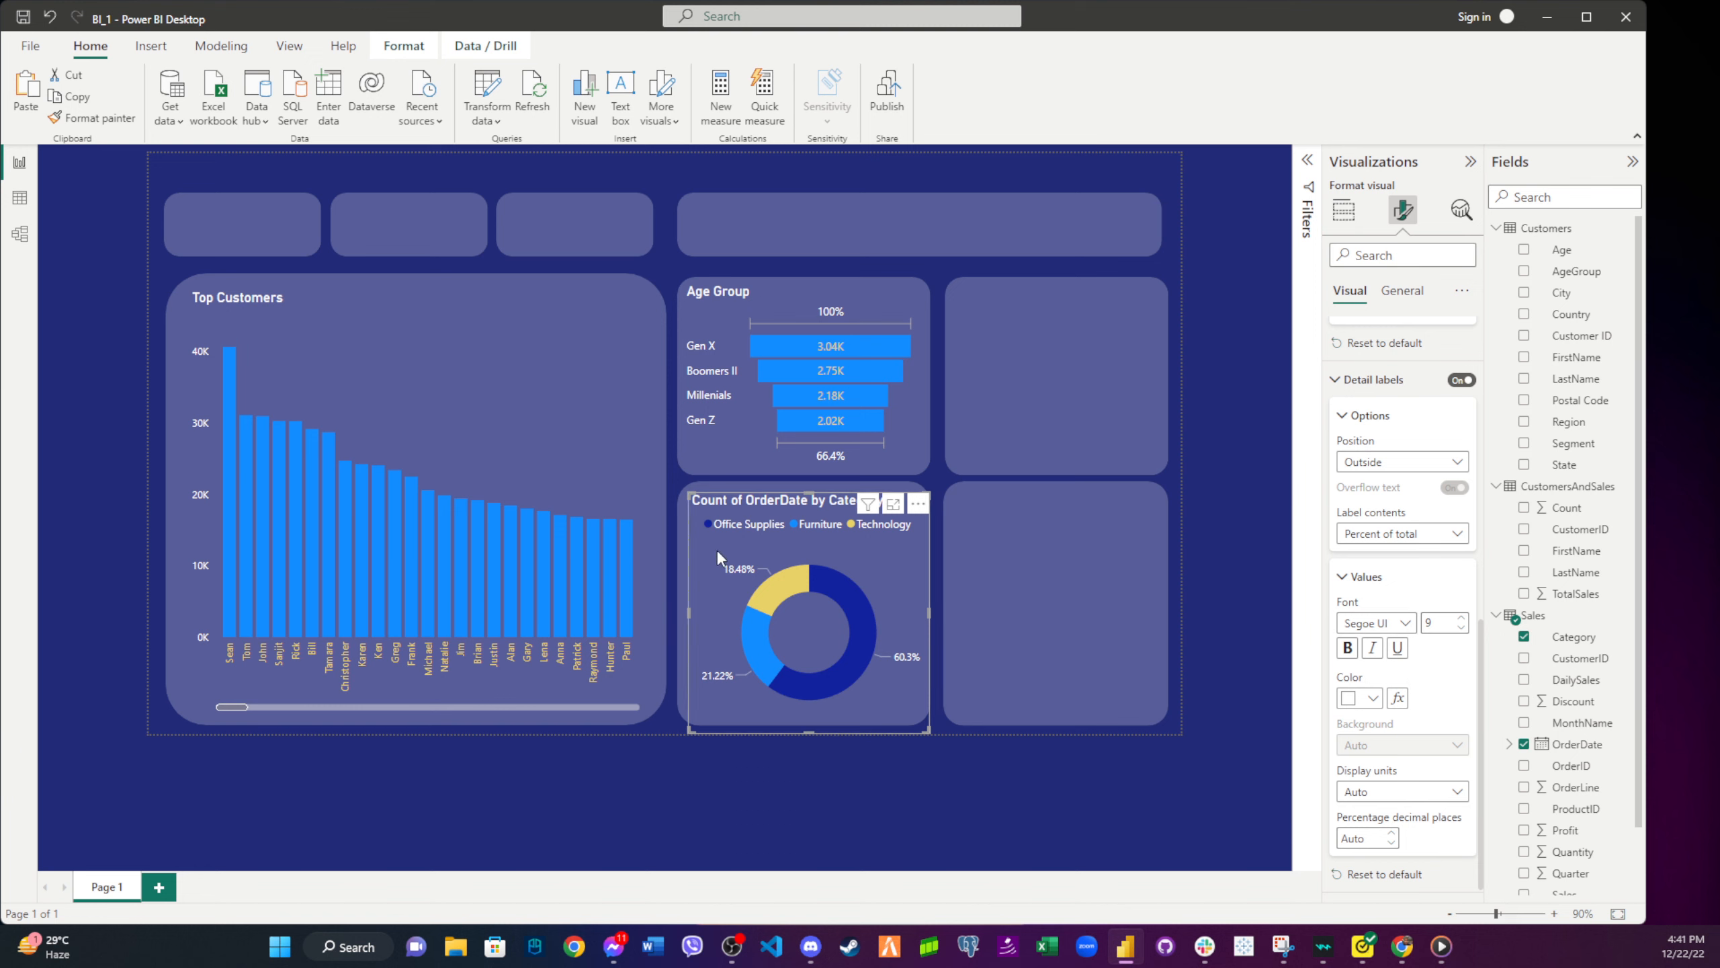
- Change the donut chart's title to "Product Categories"
click(1402, 291)
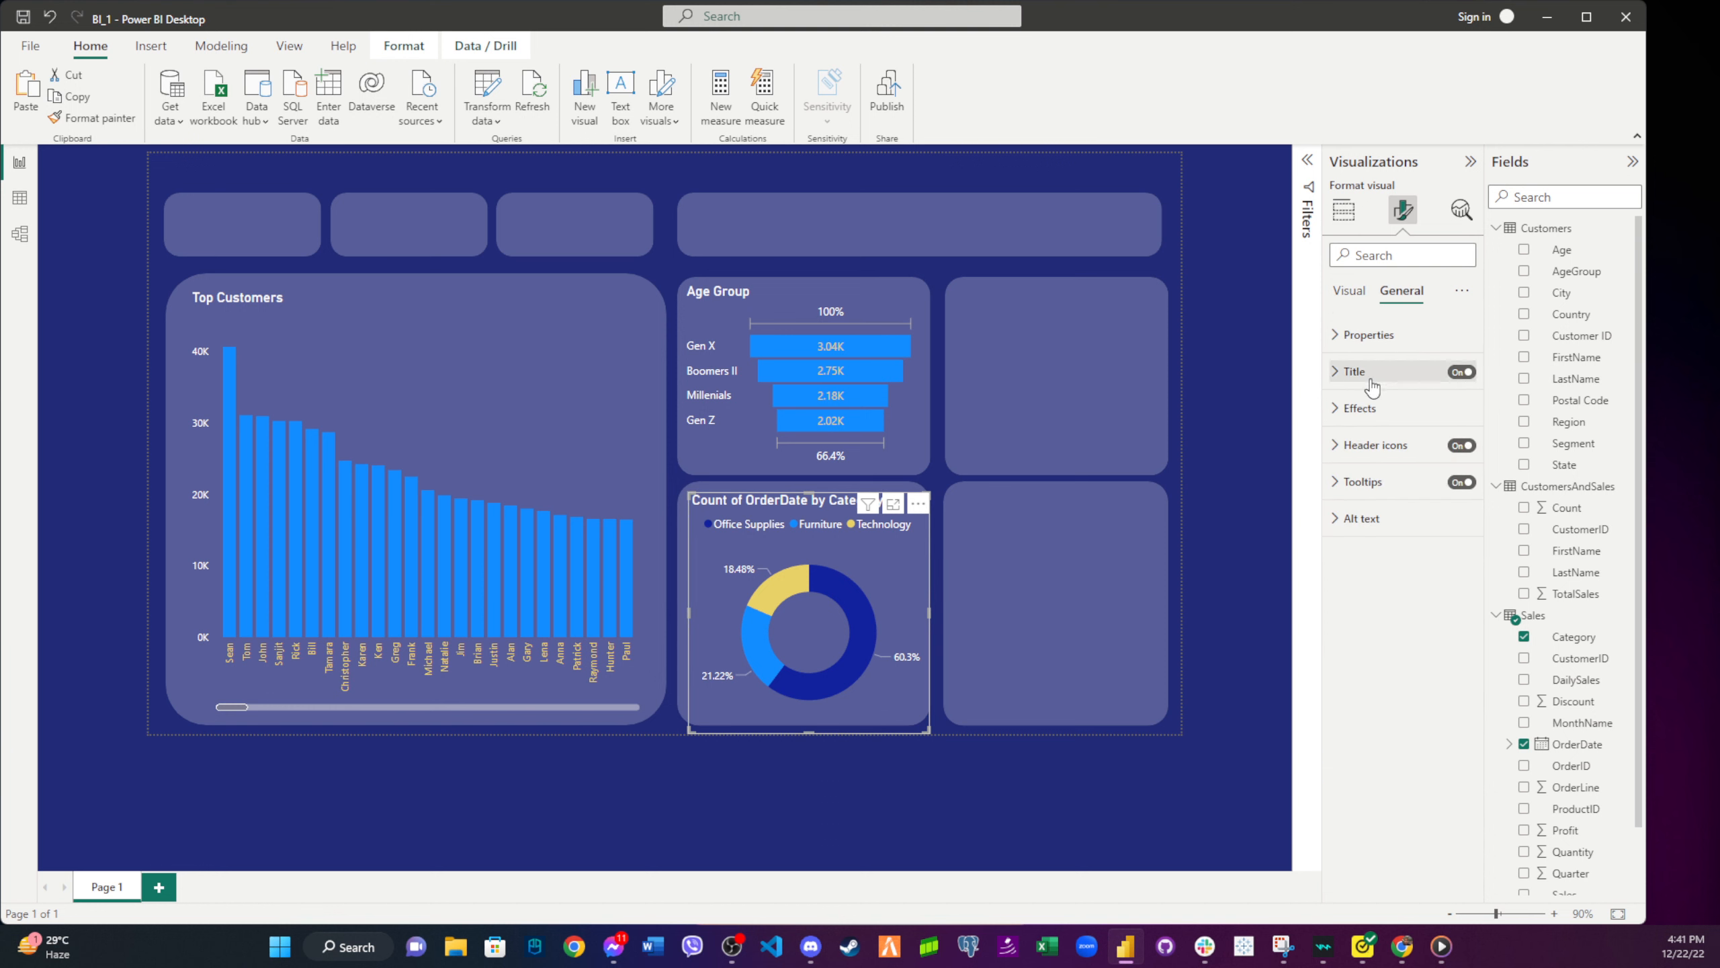
click(1355, 372)
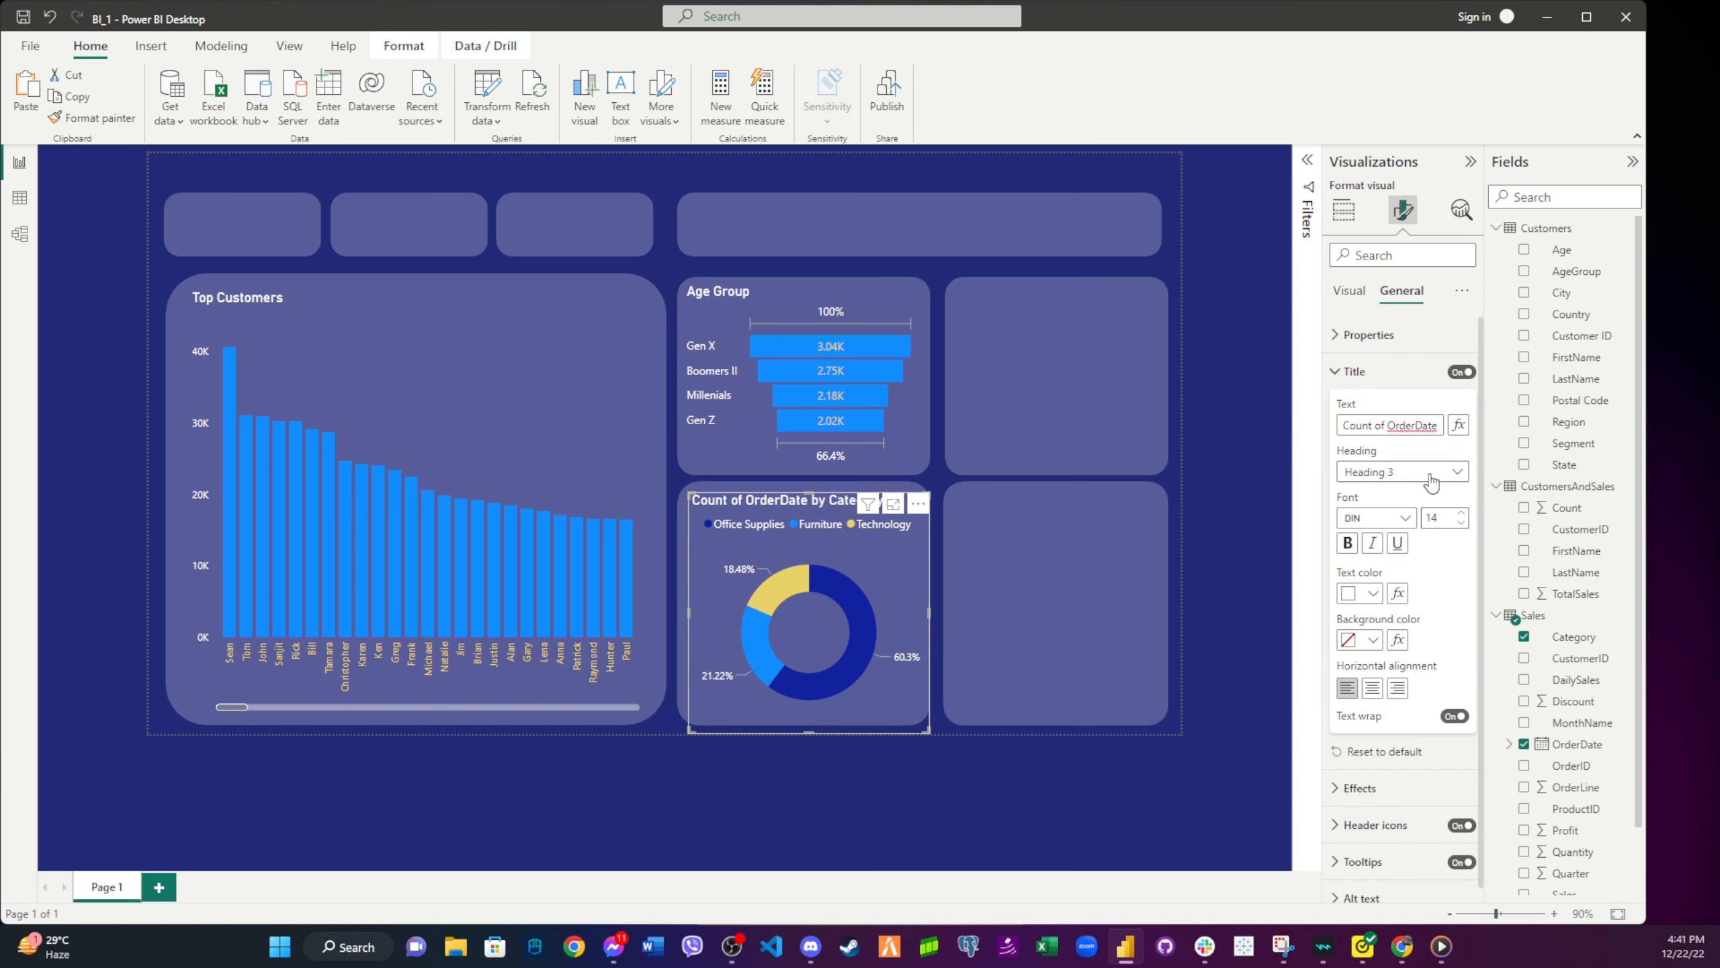
key(ctrl+a)
text(Cat)
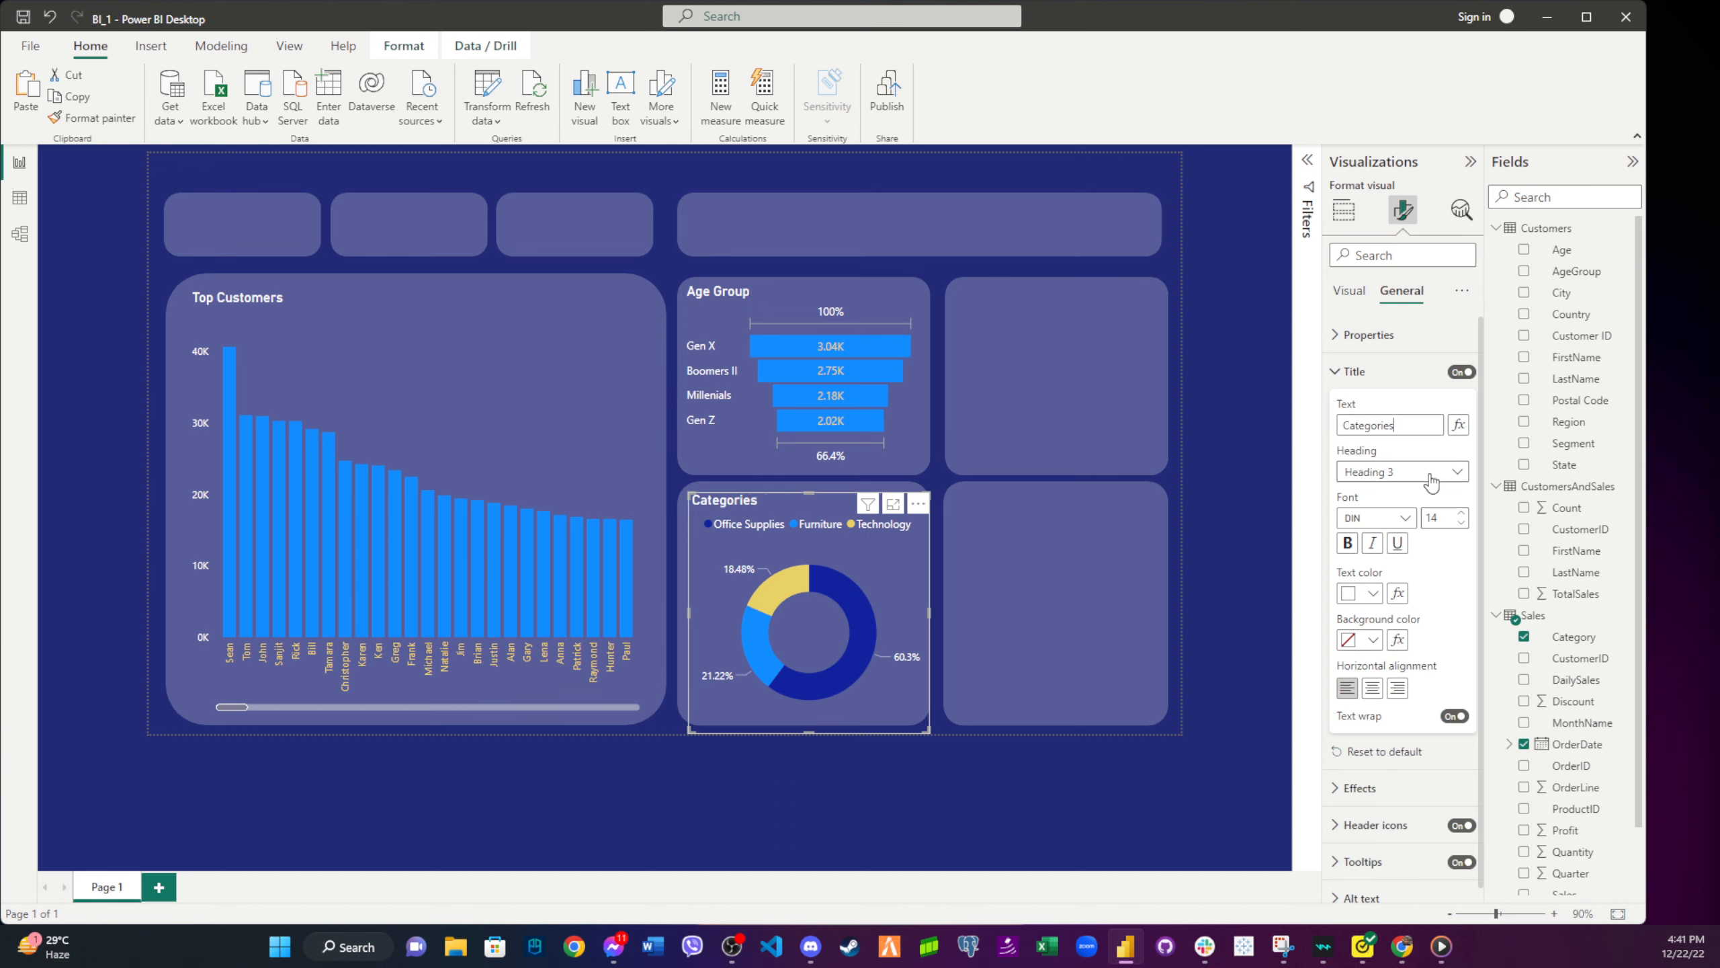
text(Product)
click(1252, 586)
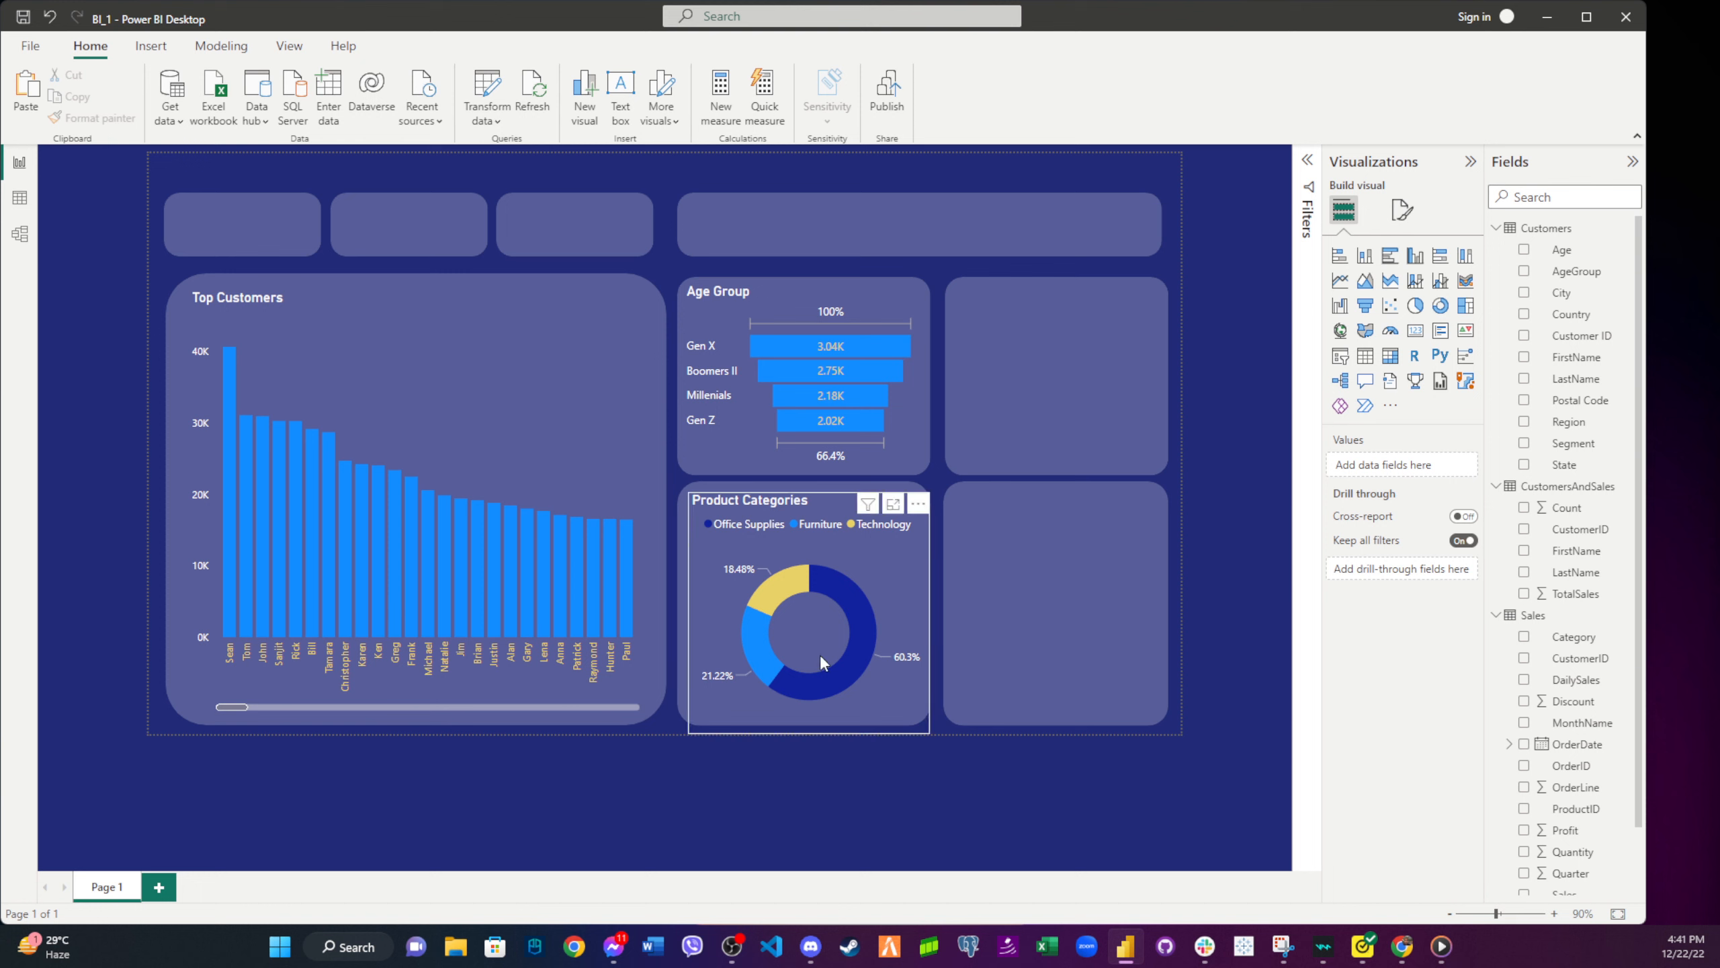
click(841, 541)
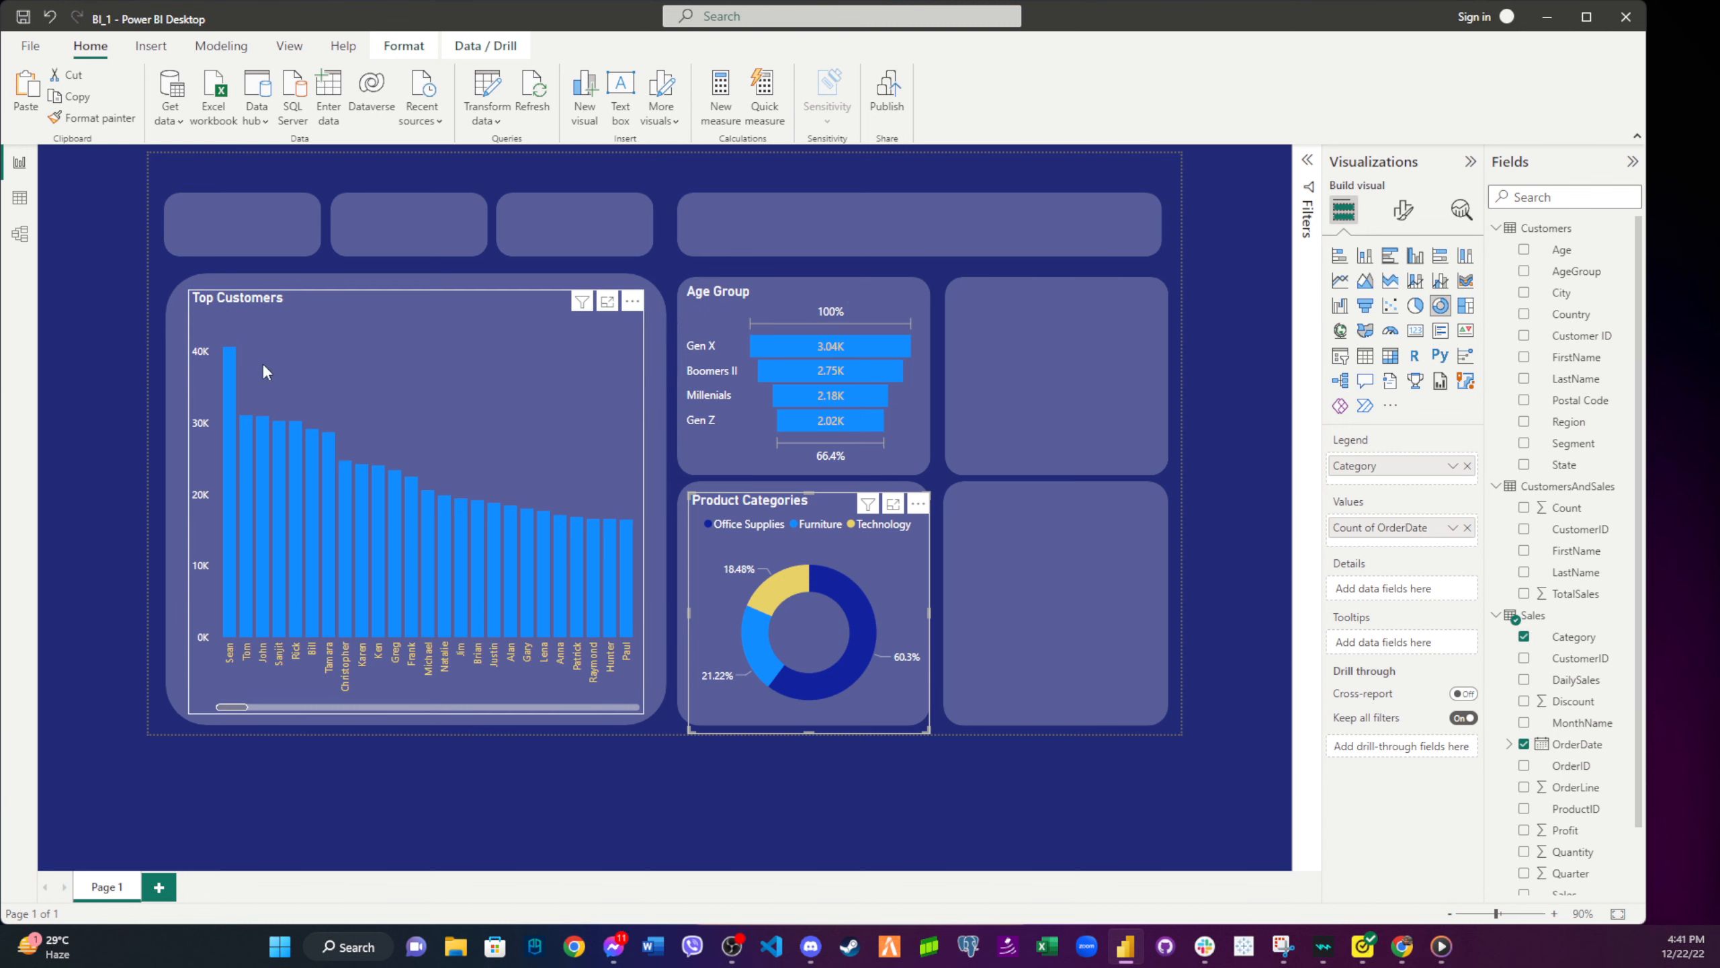
- Change the conversion rate label color of the Age Group funnel chart to light blue
click(736, 307)
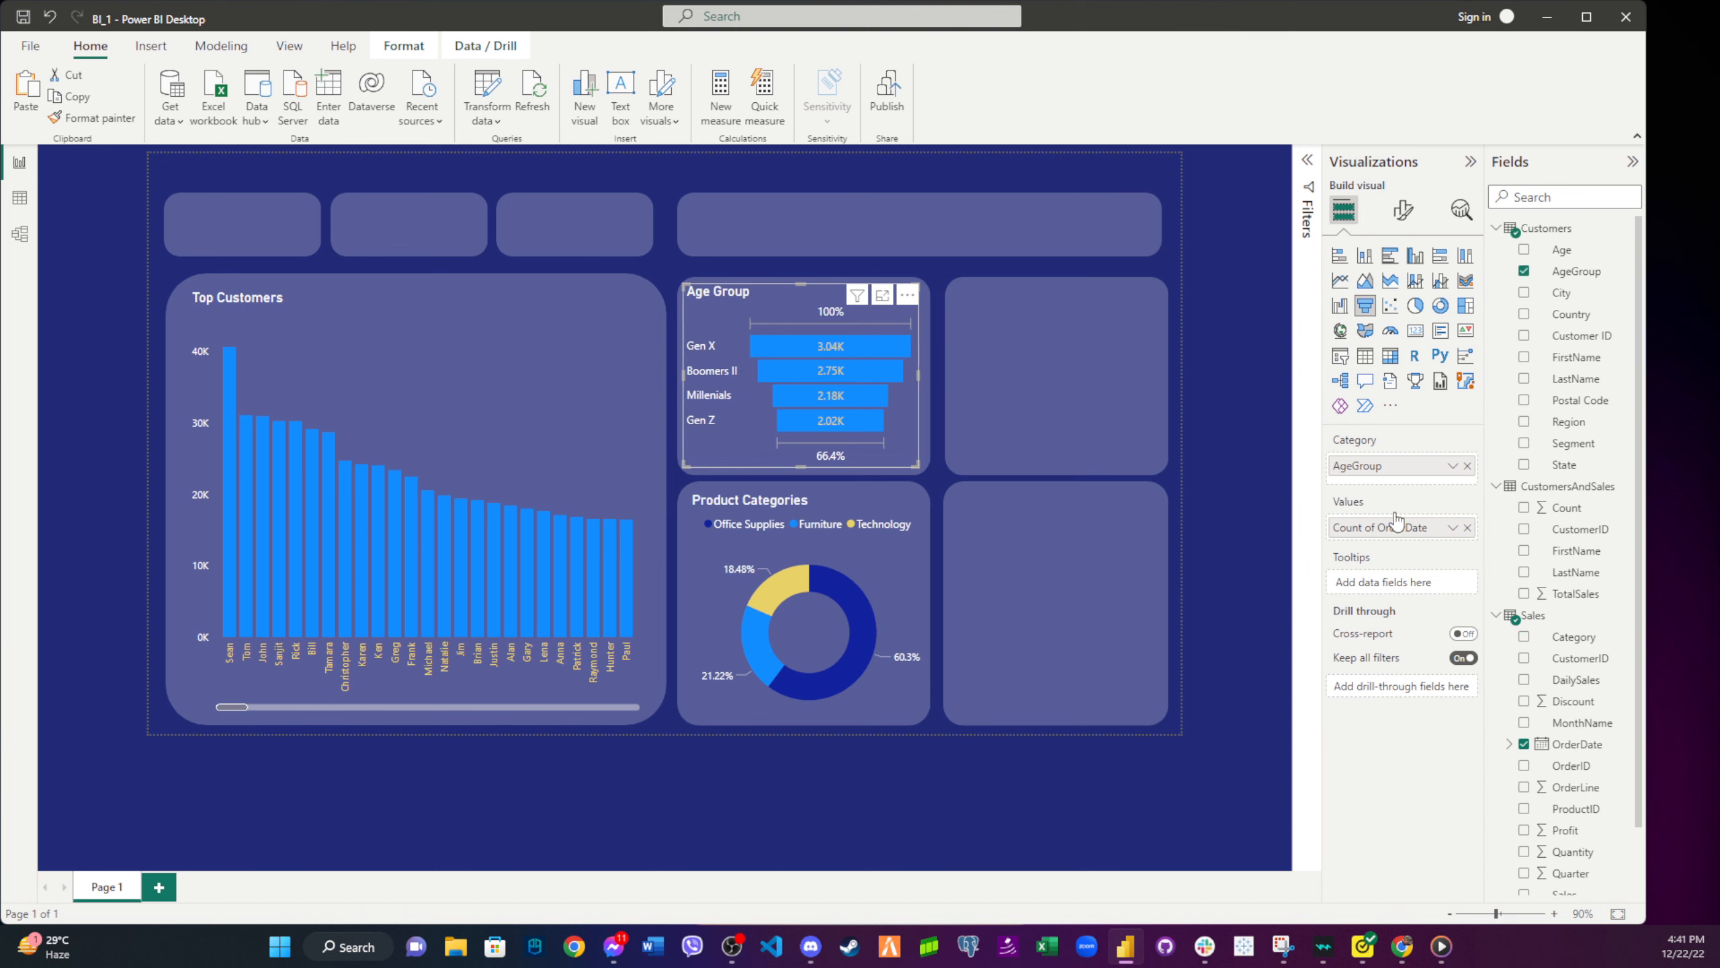
click(1402, 209)
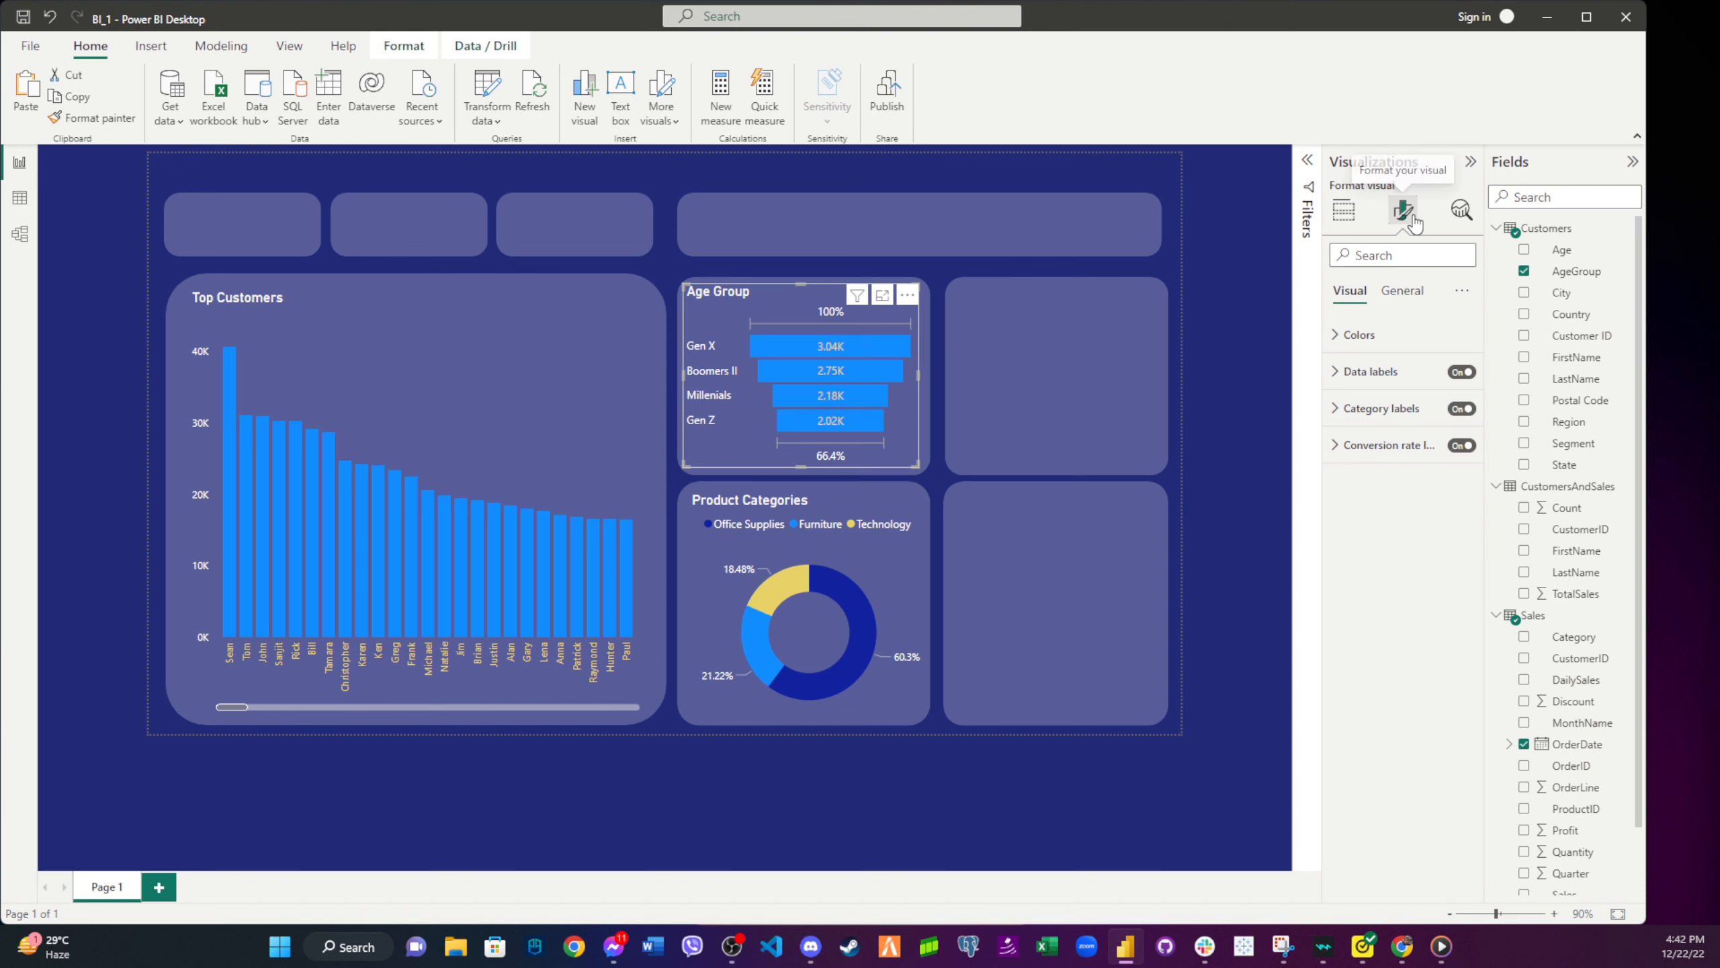
click(1379, 453)
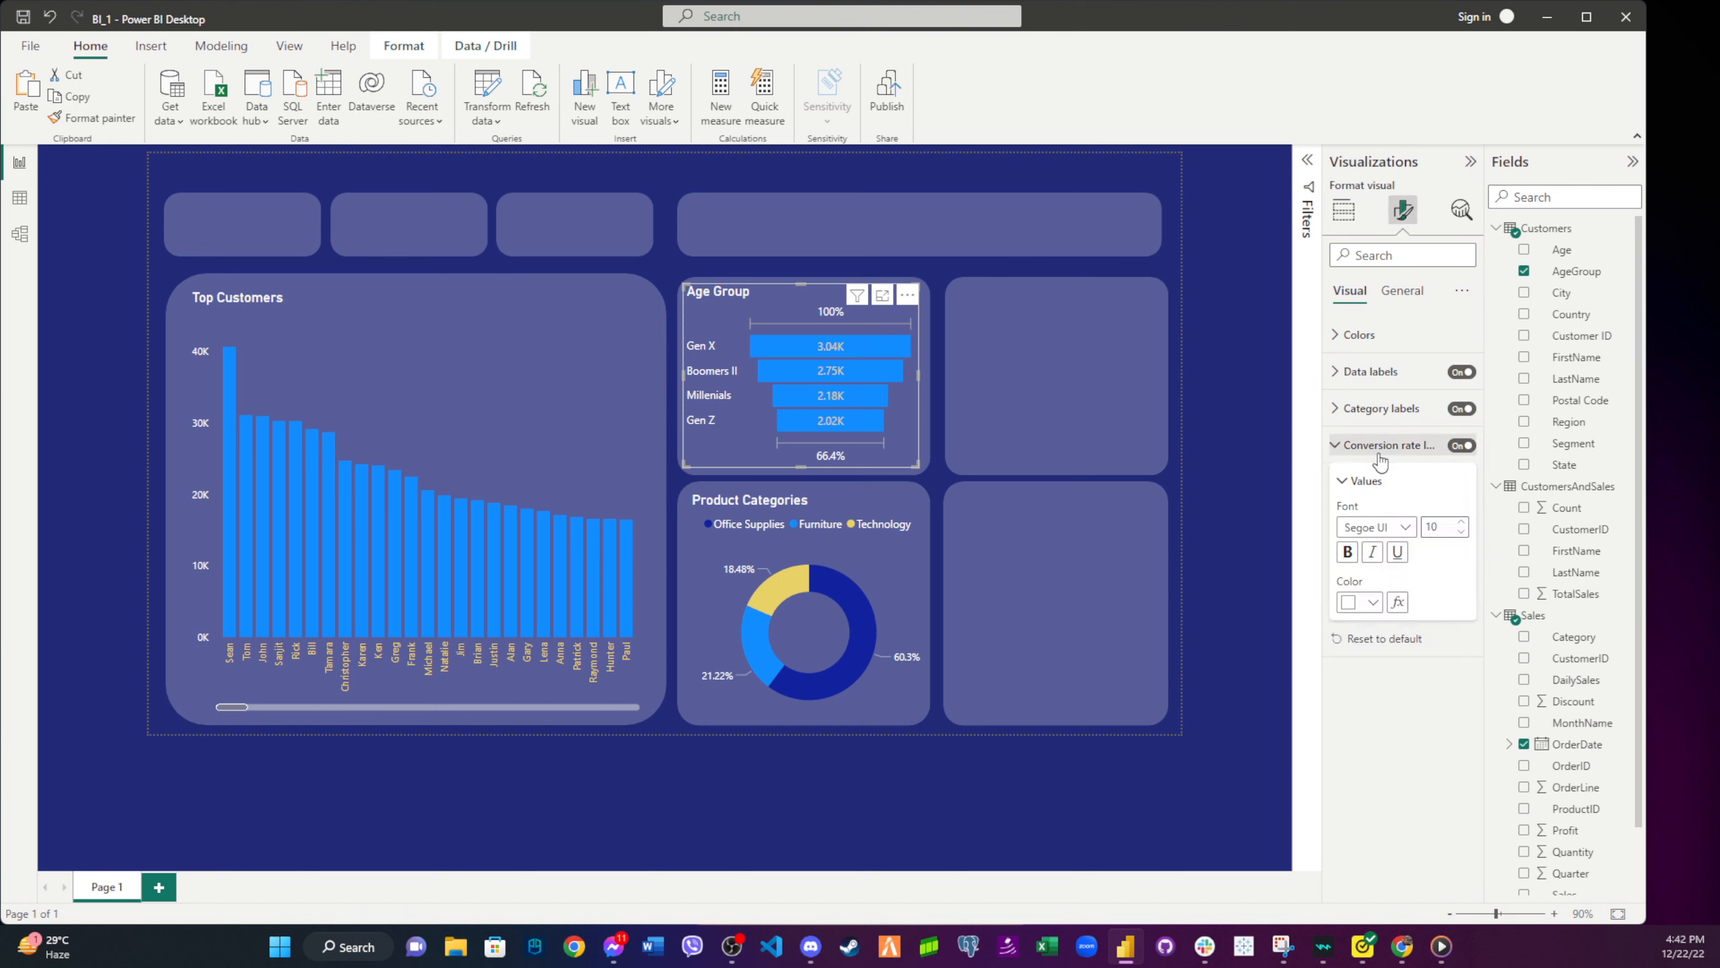
click(1372, 605)
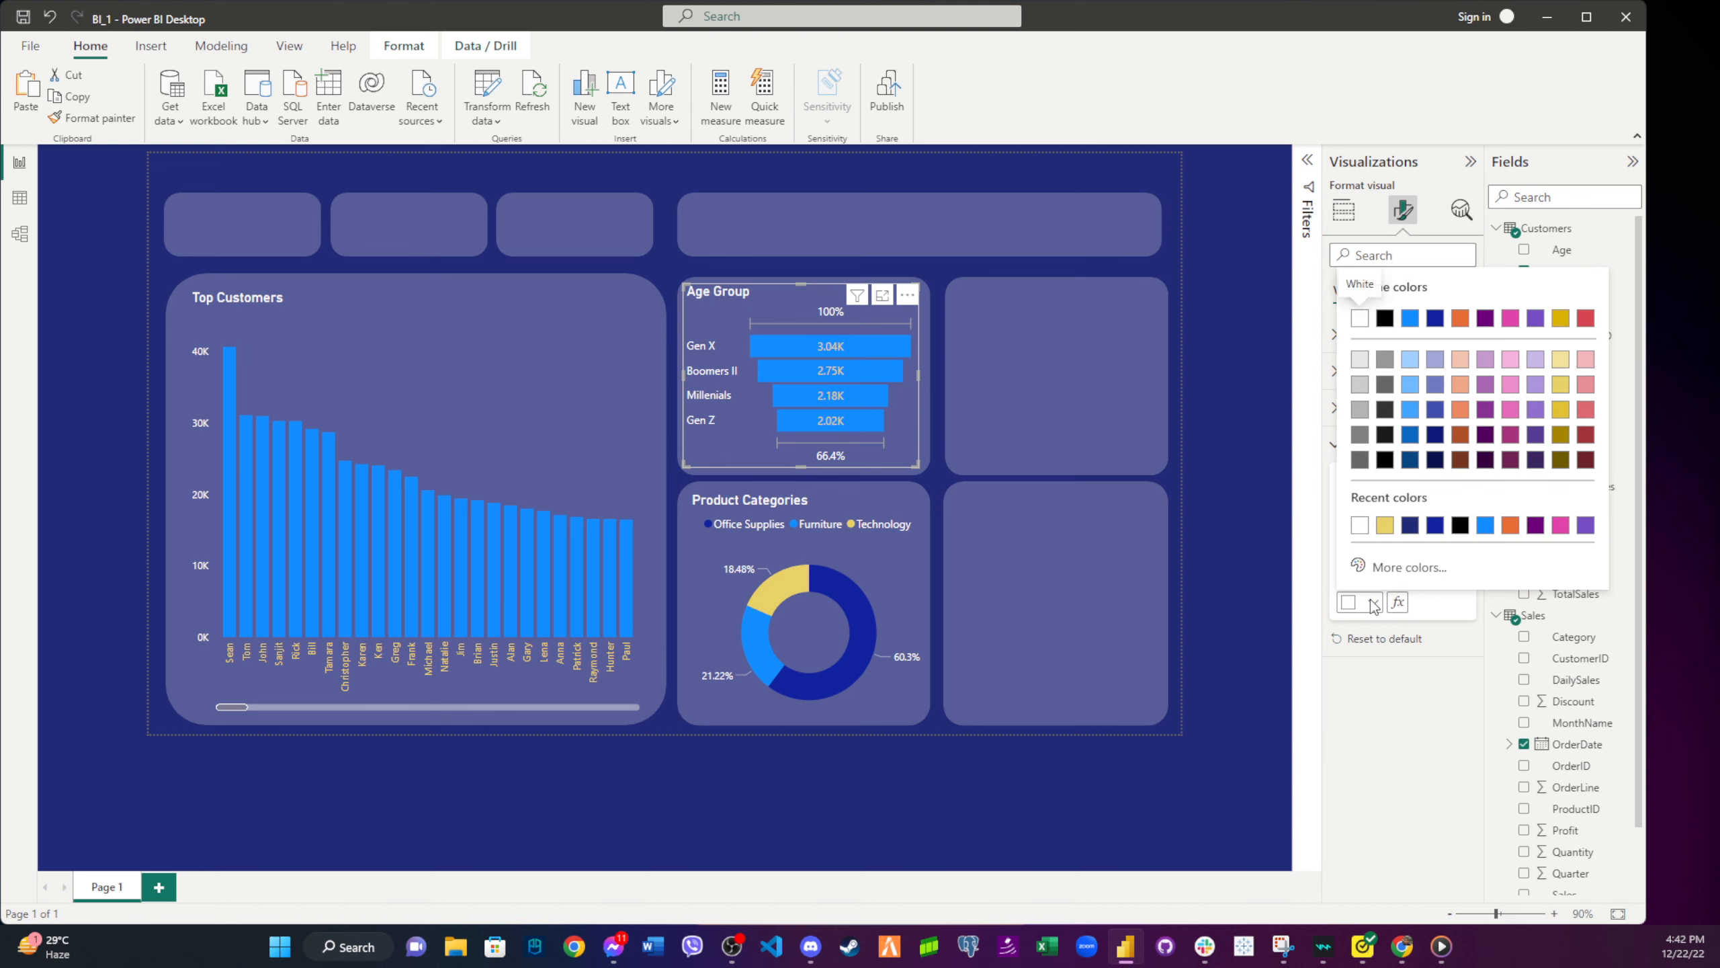
click(1410, 385)
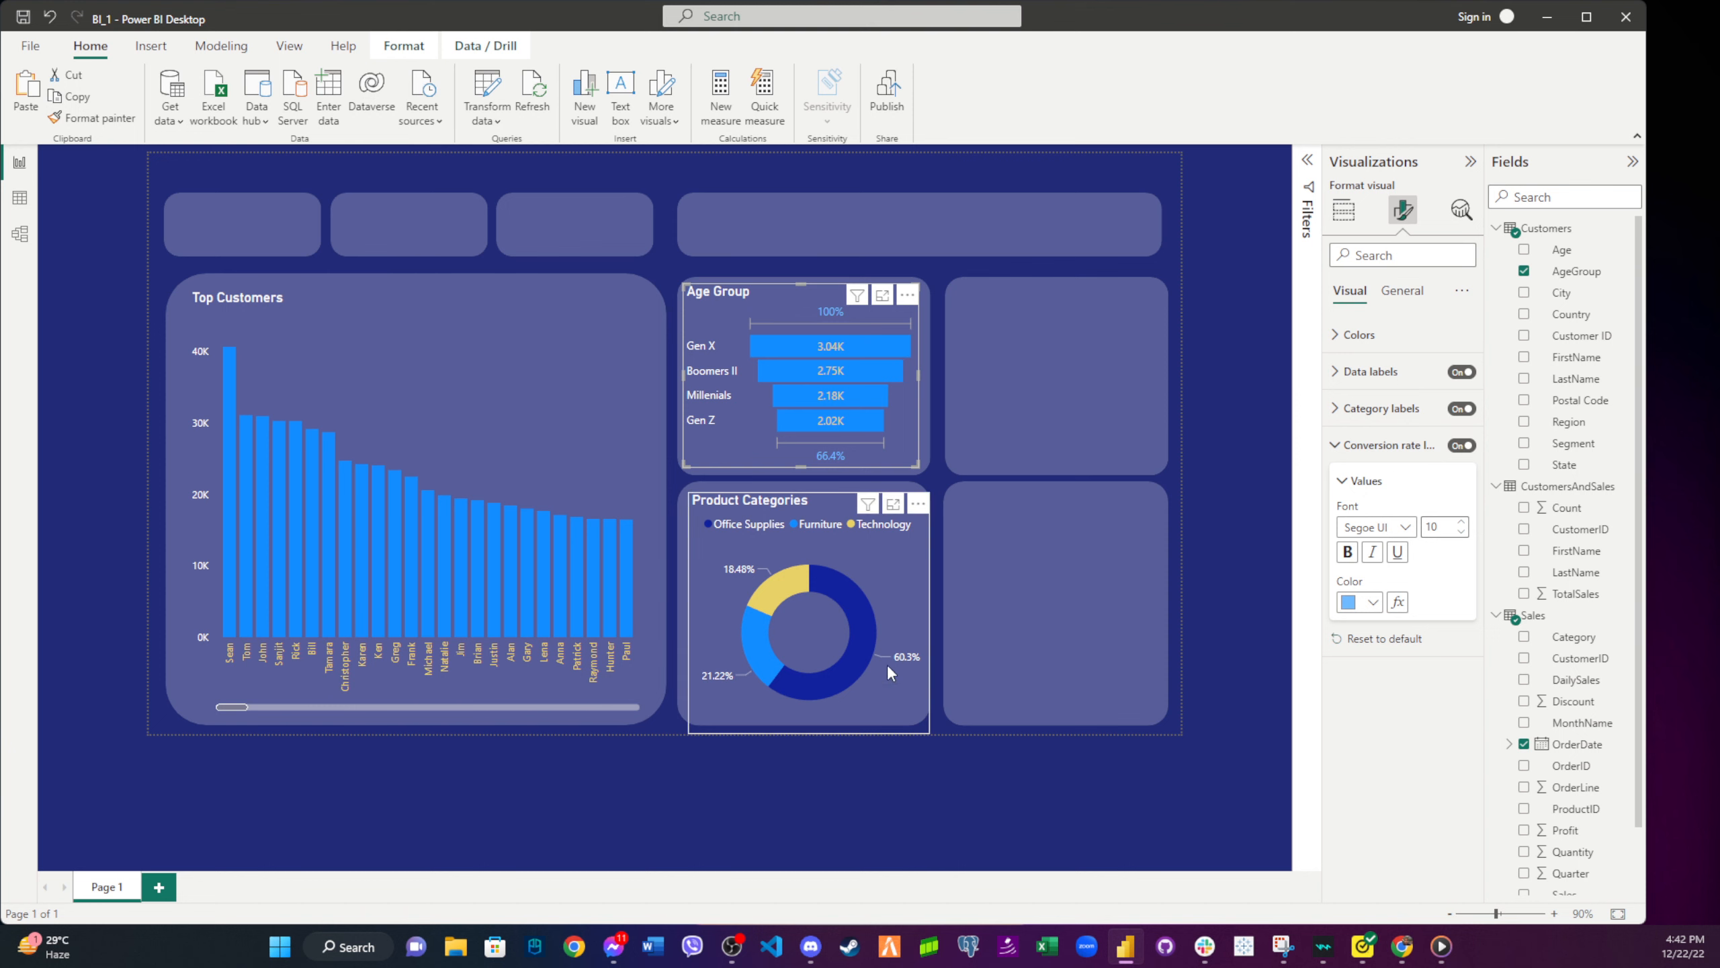
- Change the detail label value color of the Product Categories donut chart to the same light blue
click(901, 594)
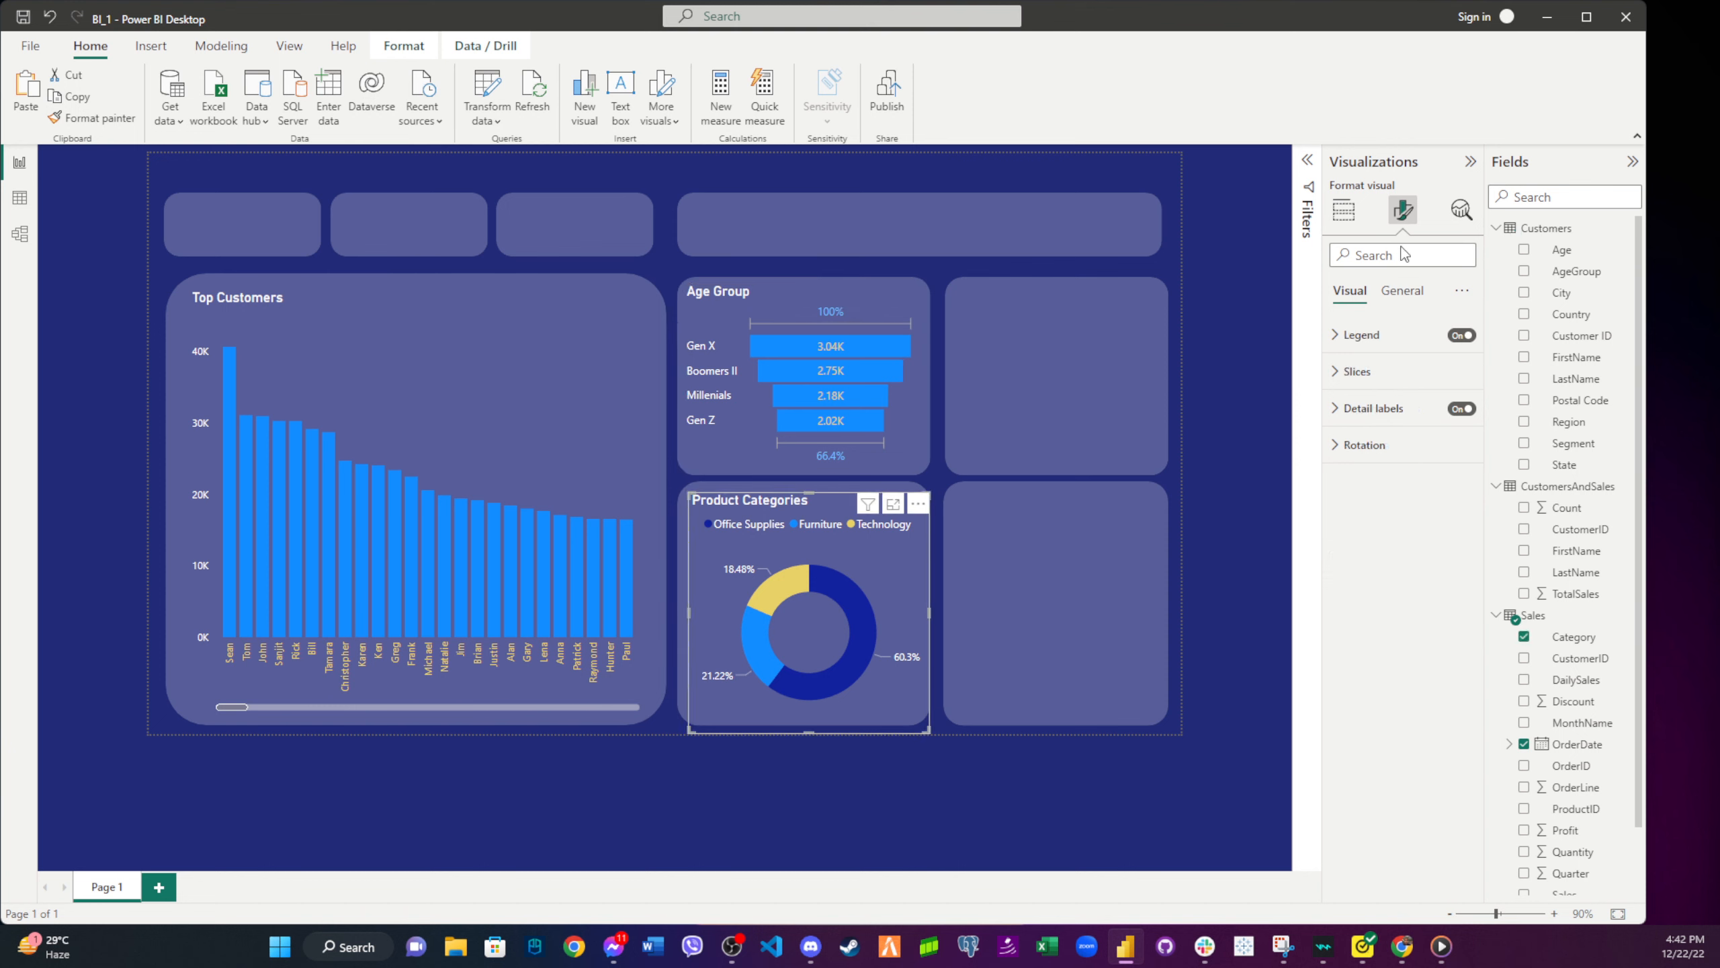
click(1385, 373)
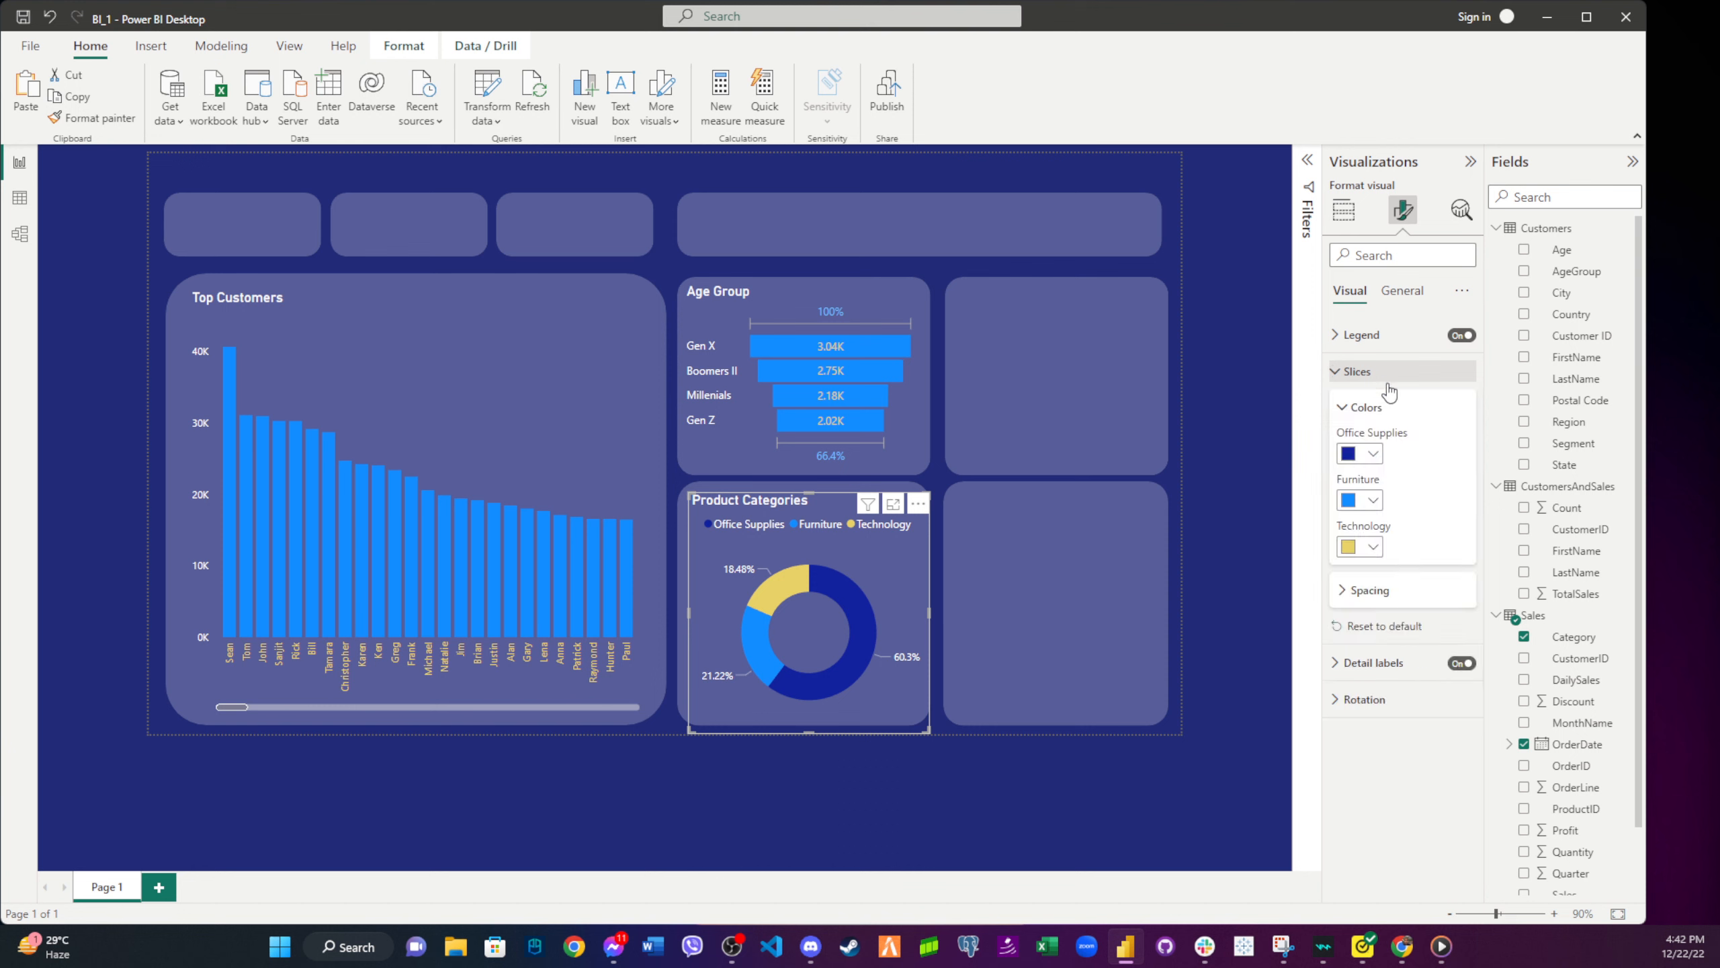
click(1406, 591)
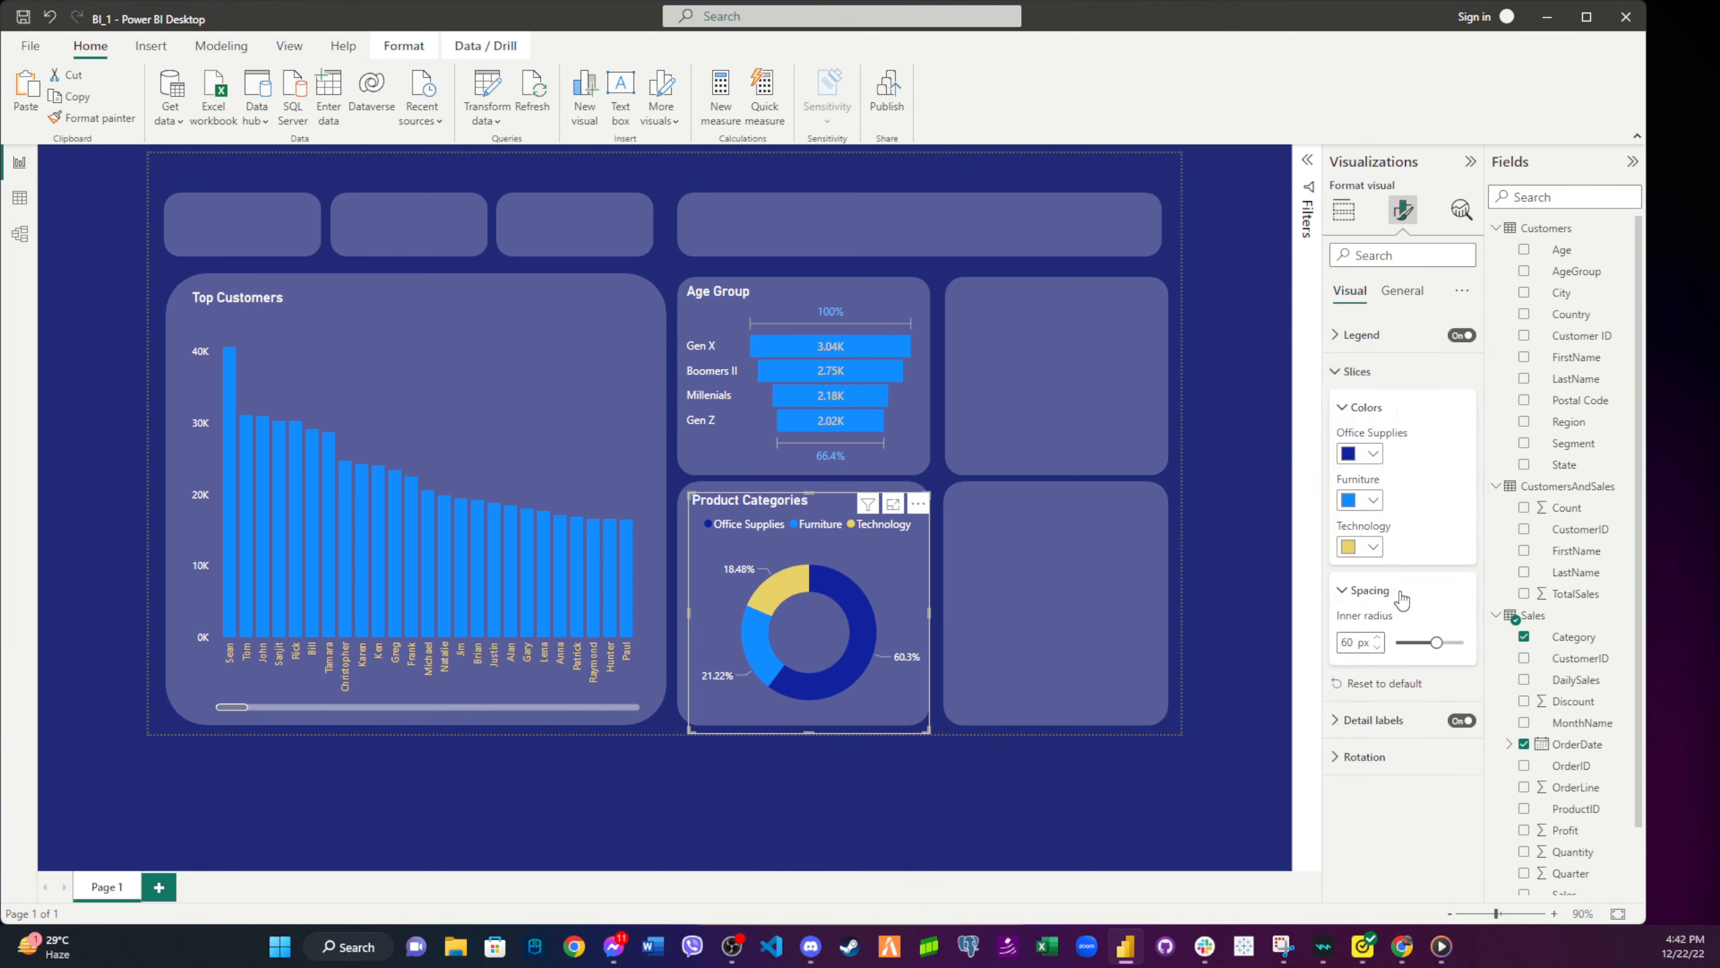
click(1393, 721)
scroll(1395, 738, down, 2)
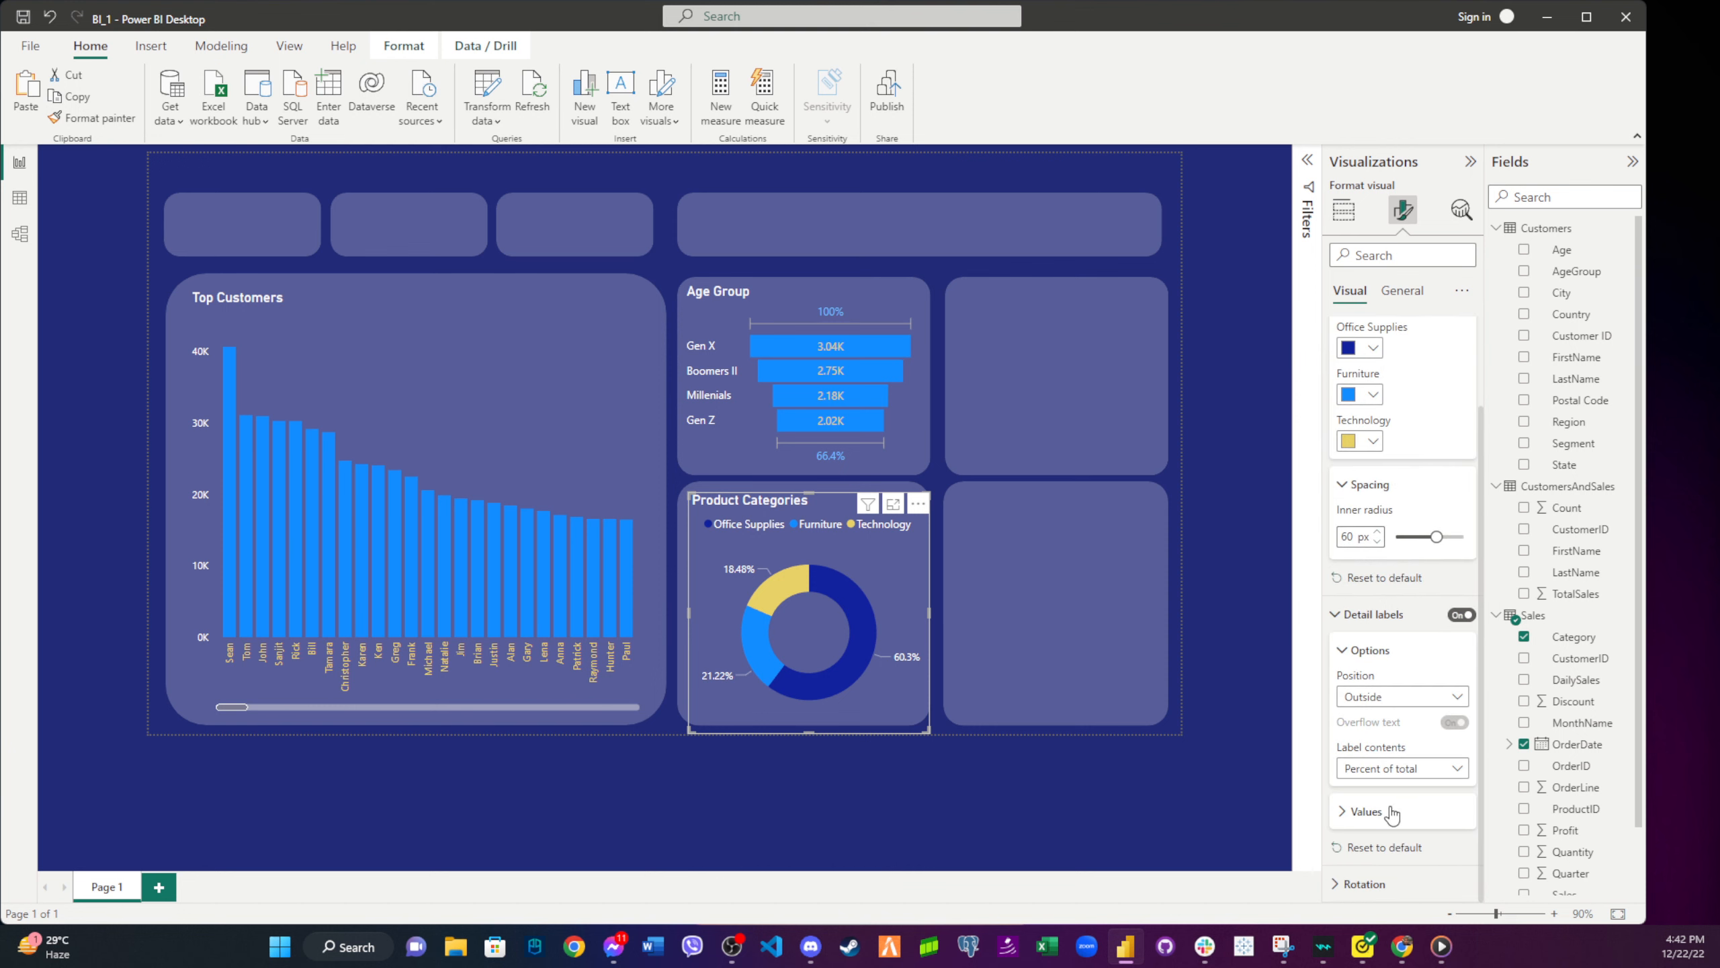
click(1365, 811)
scroll(1403, 796, down, 4)
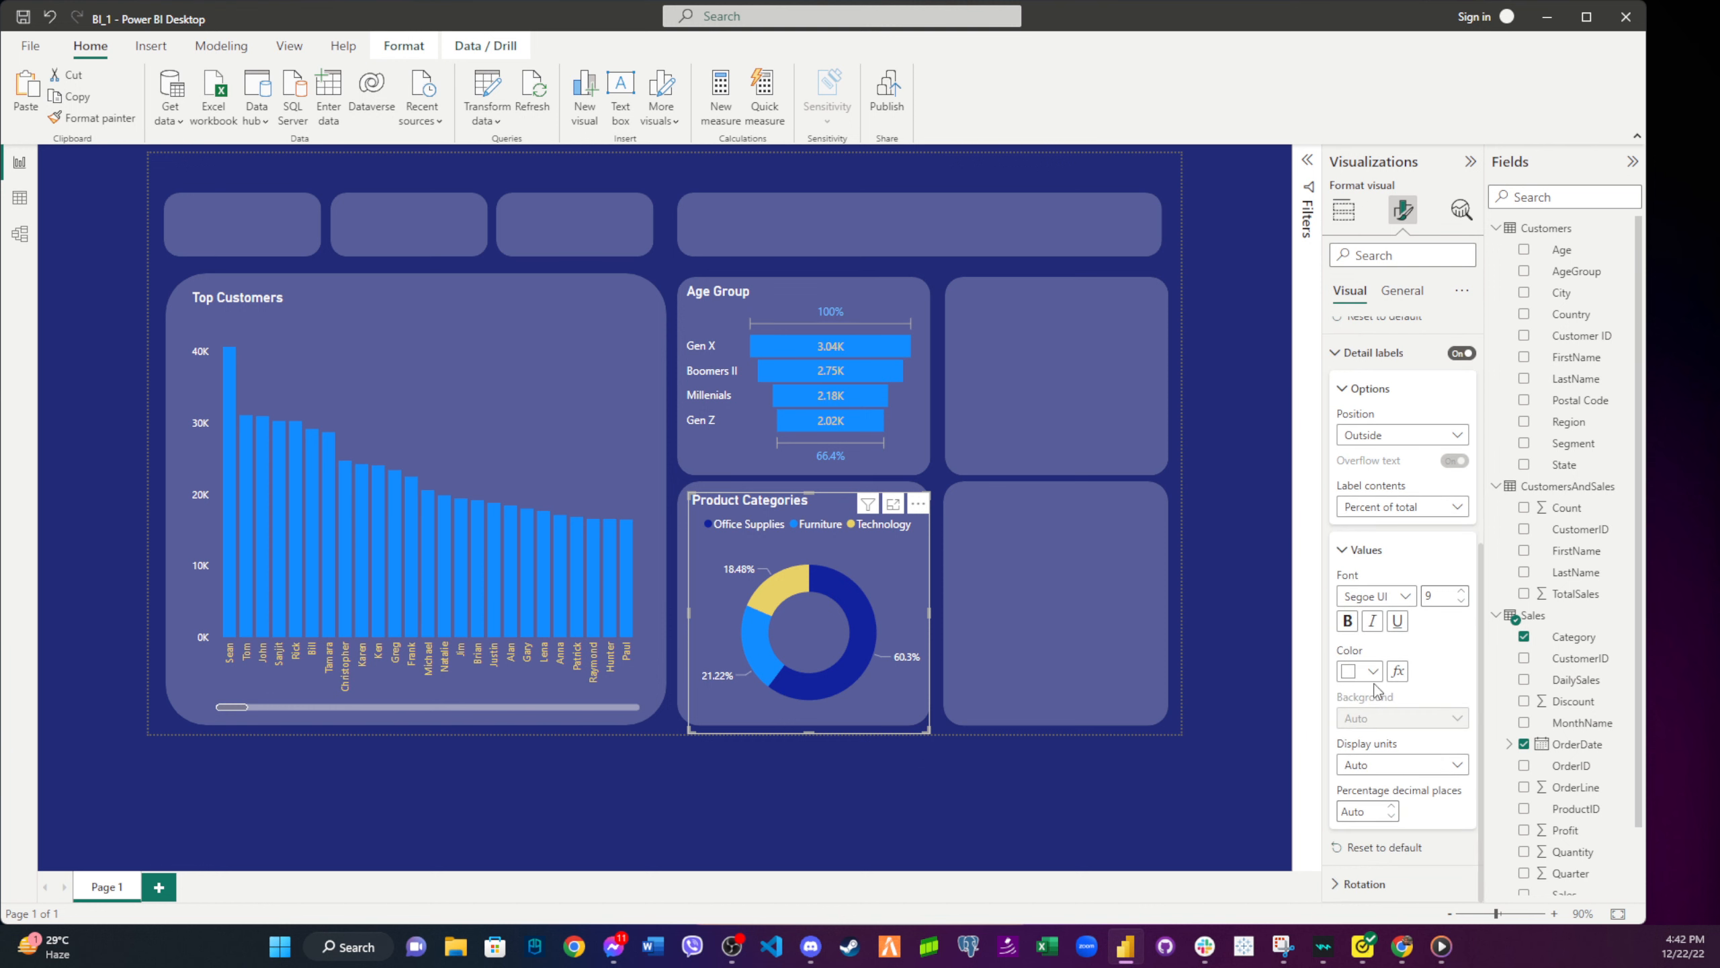
click(1370, 672)
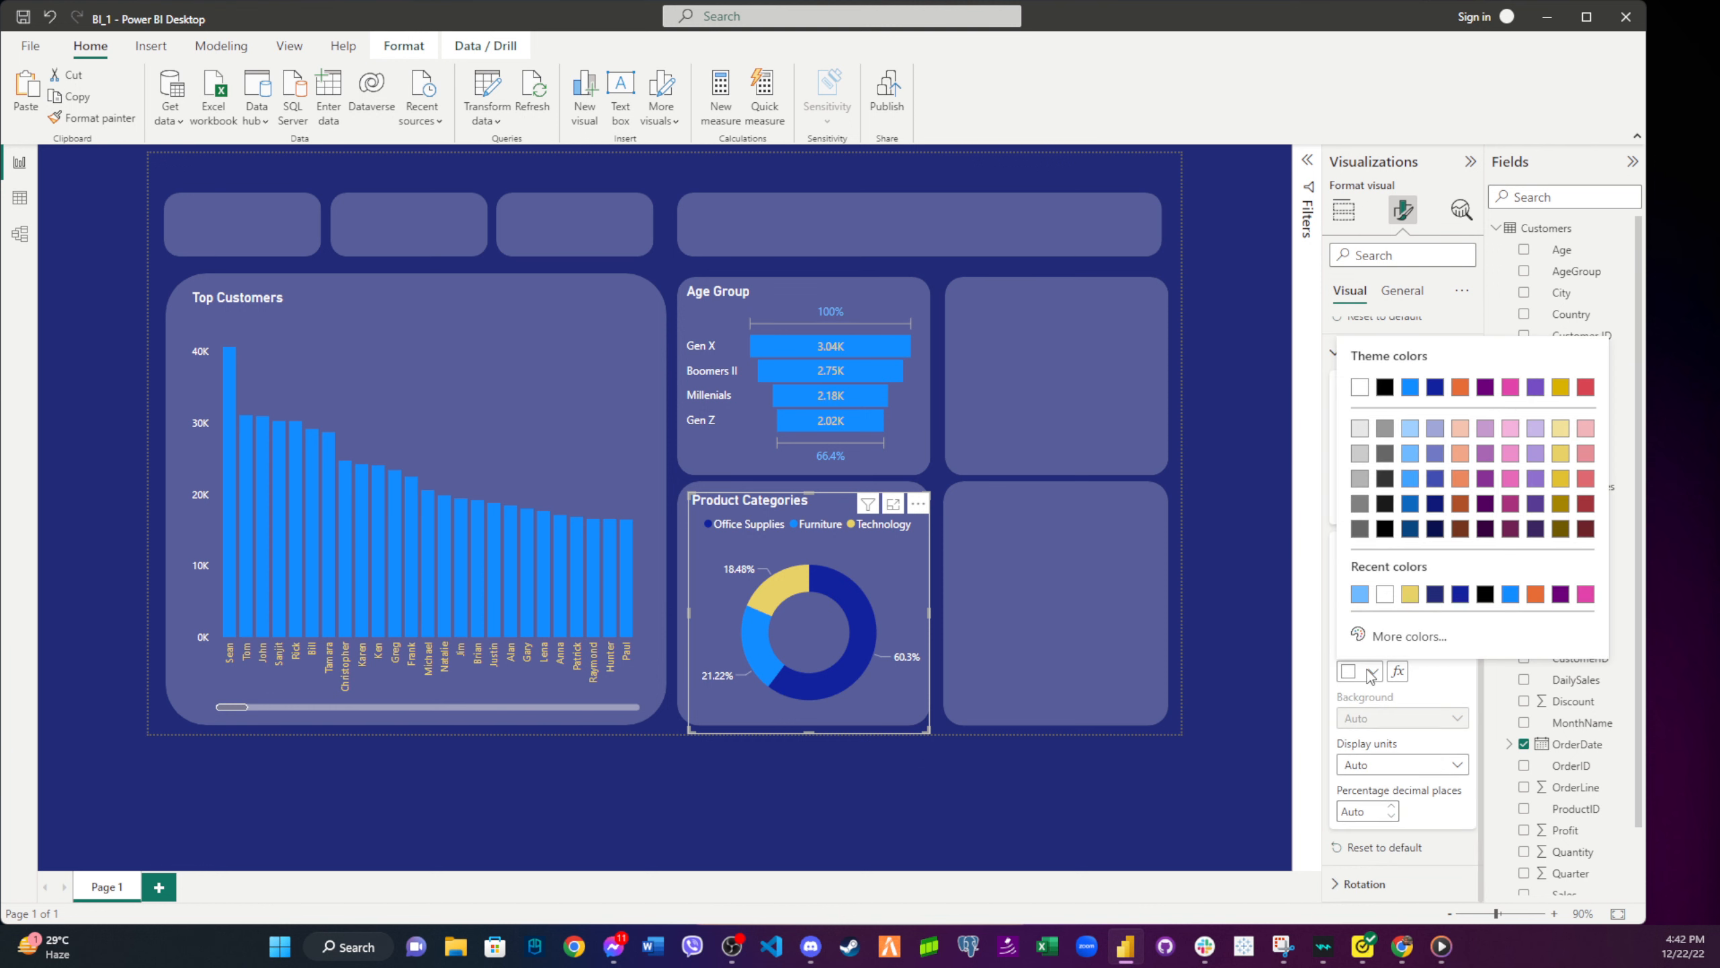
click(1360, 595)
click(901, 791)
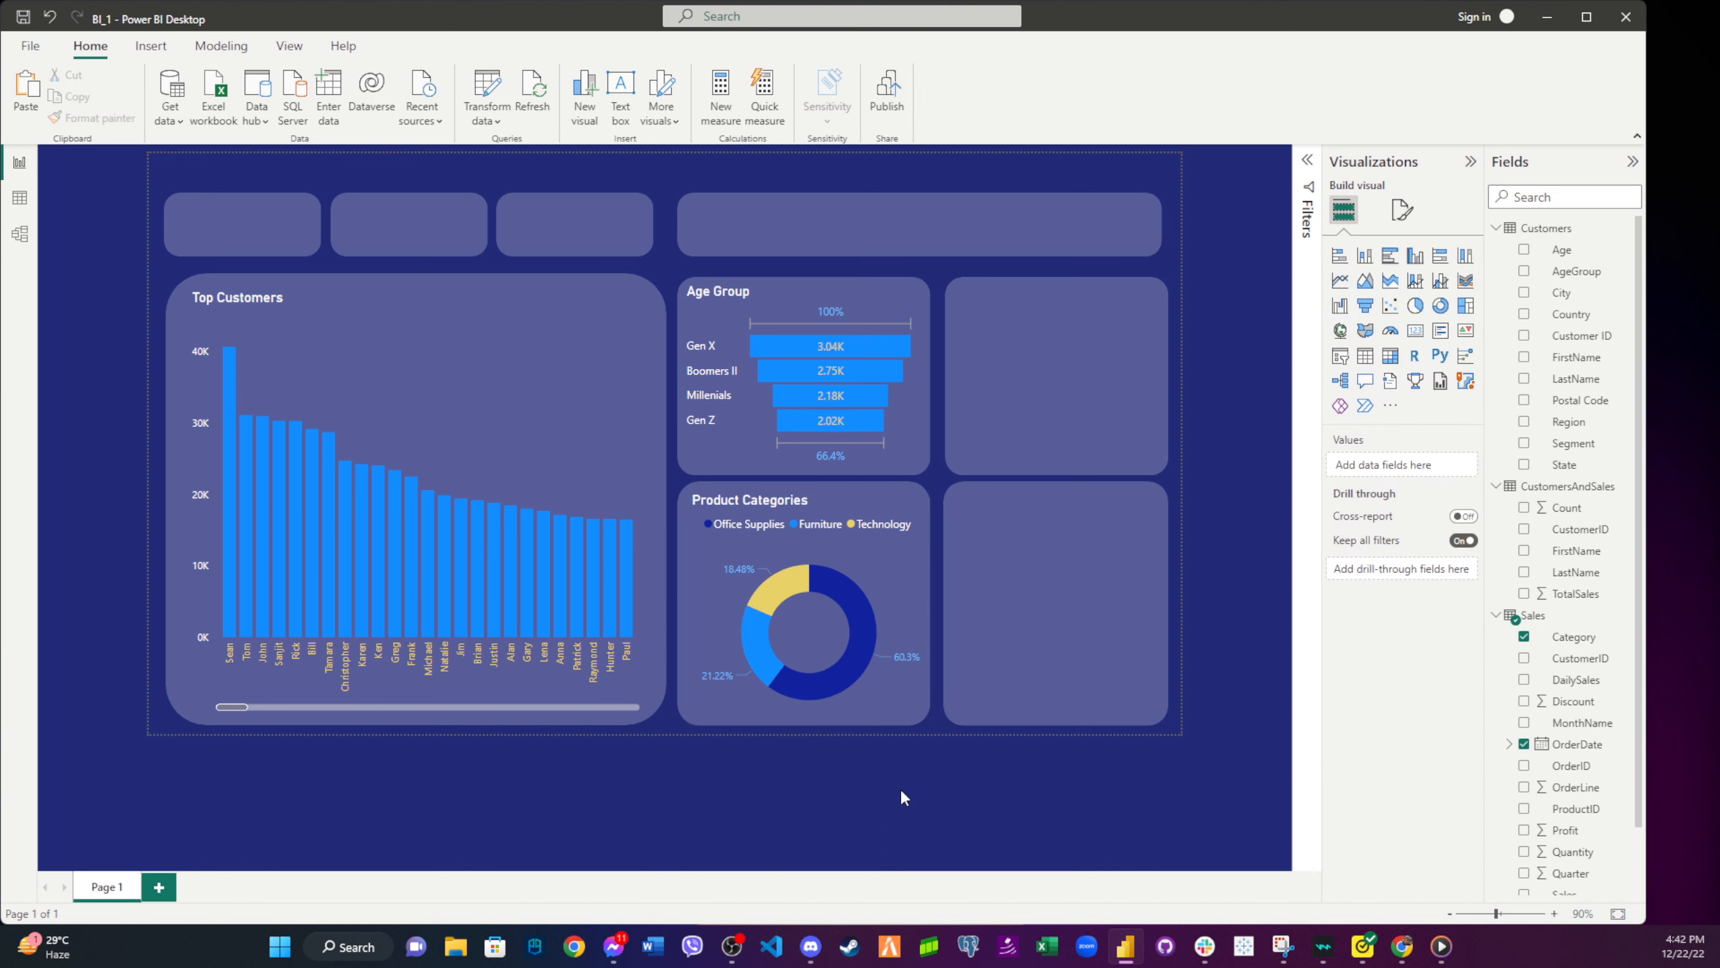
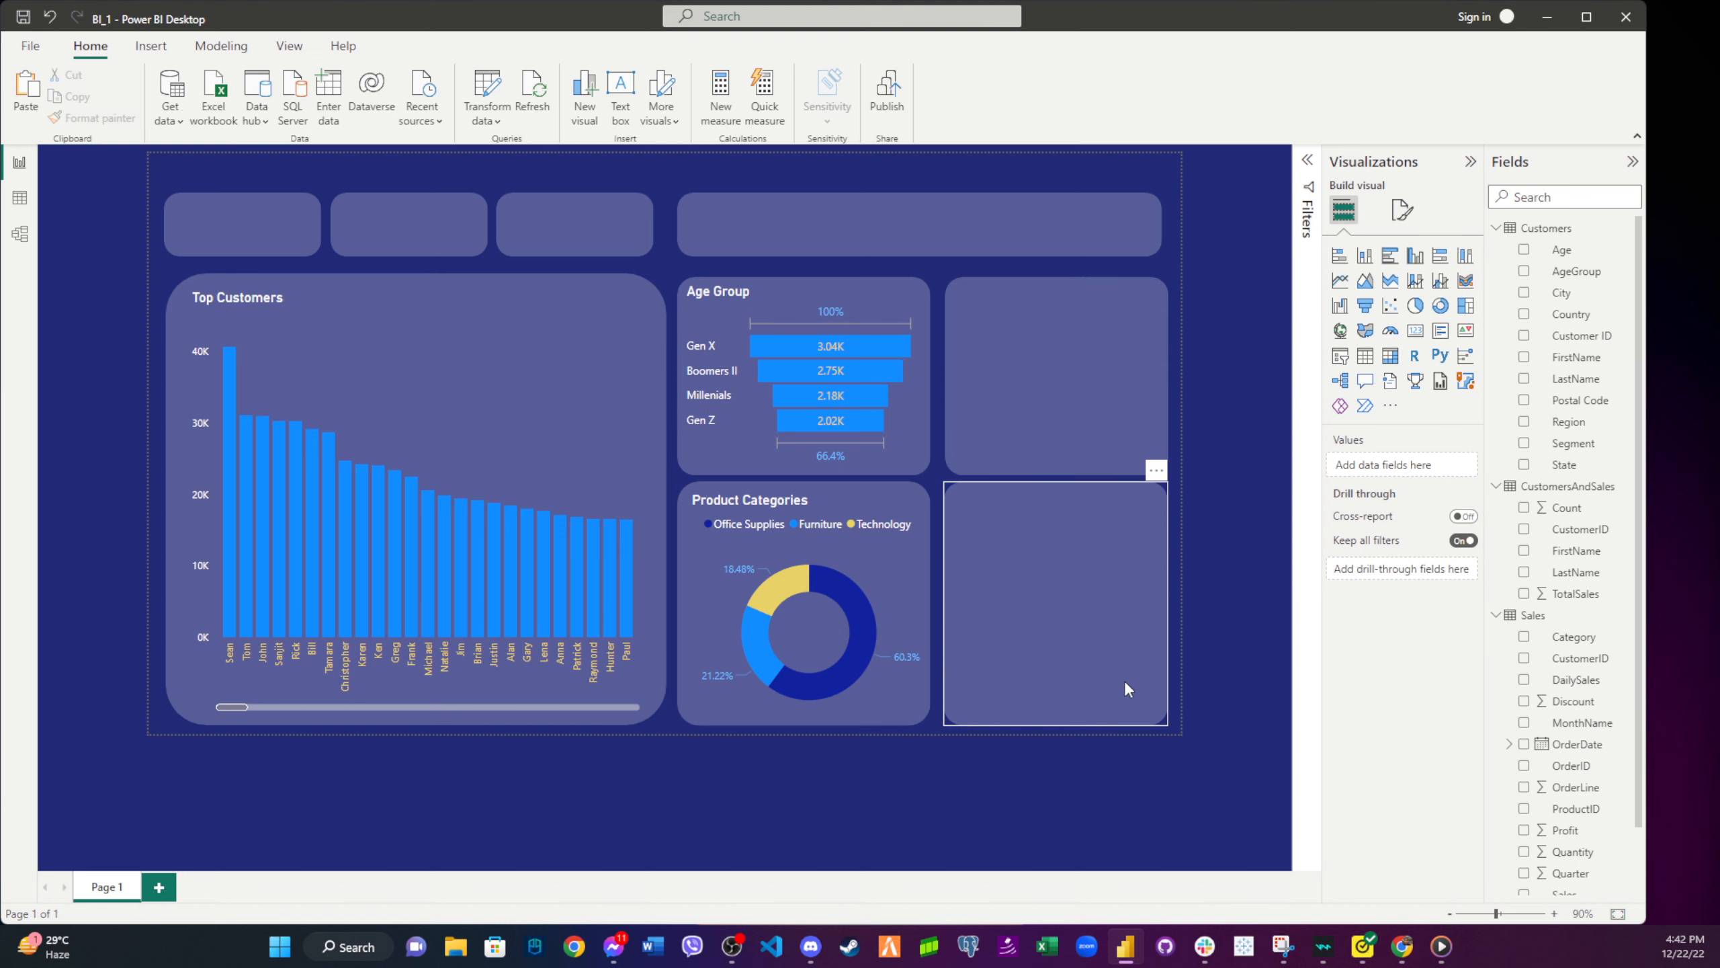
- Remove the empty panel beside Age Group and stretch the empty panel below it upward to fill the freed space
click(1032, 392)
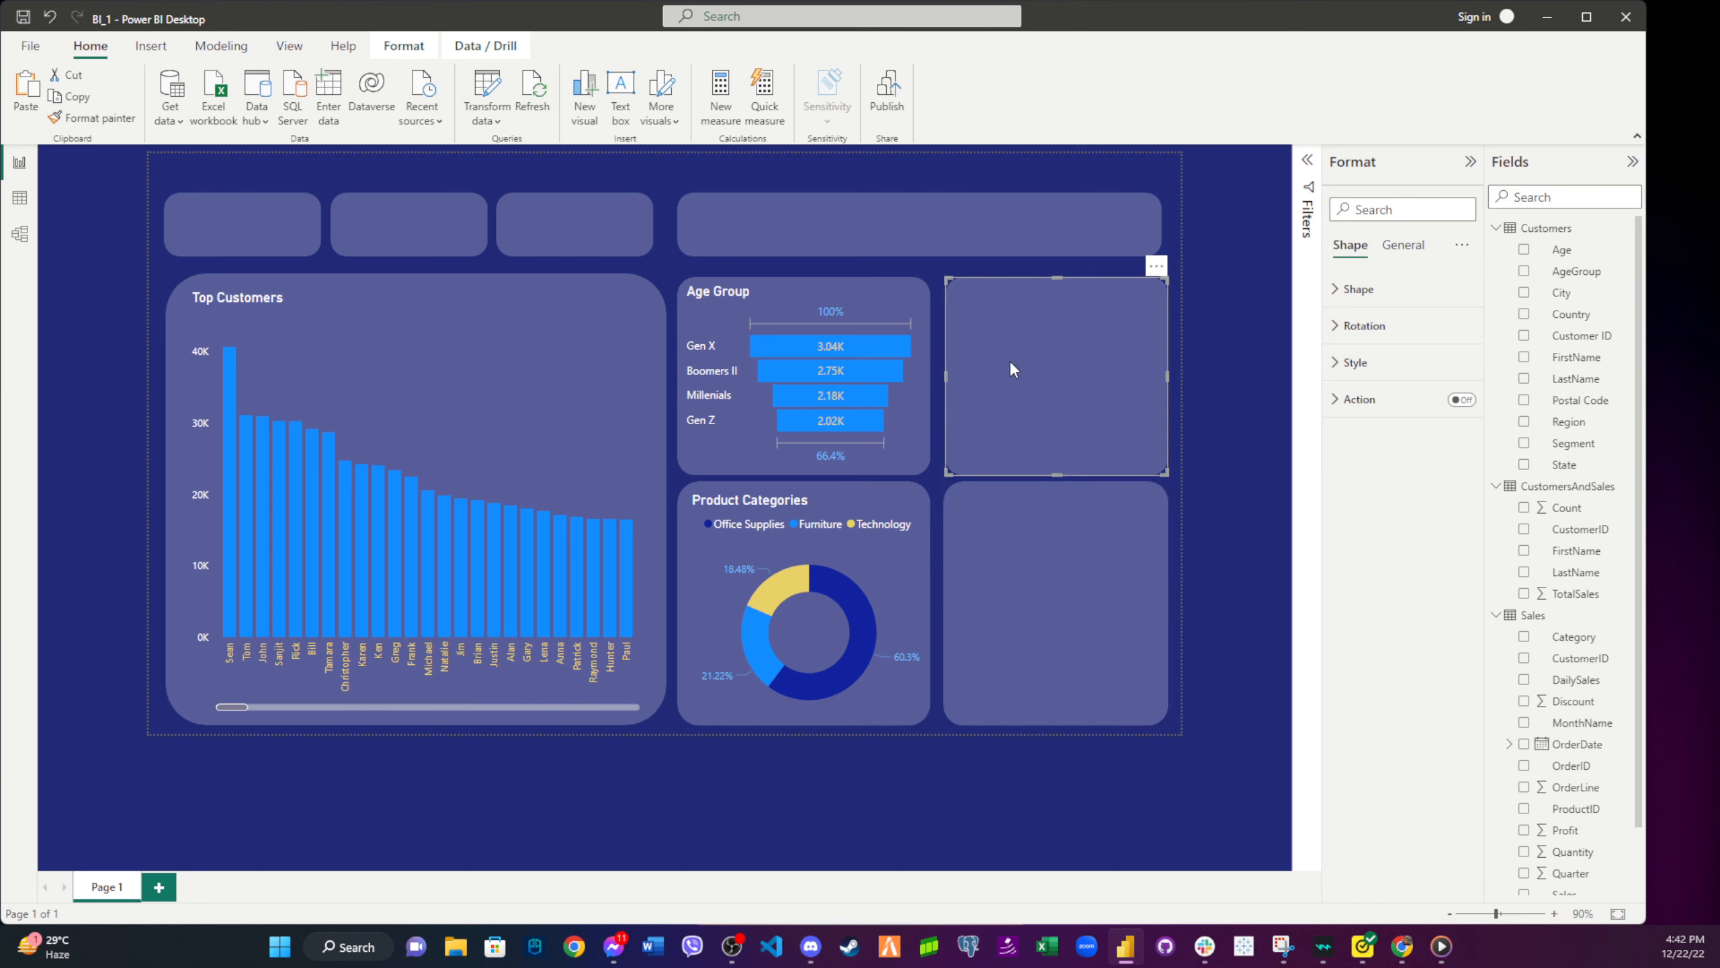
click(1053, 595)
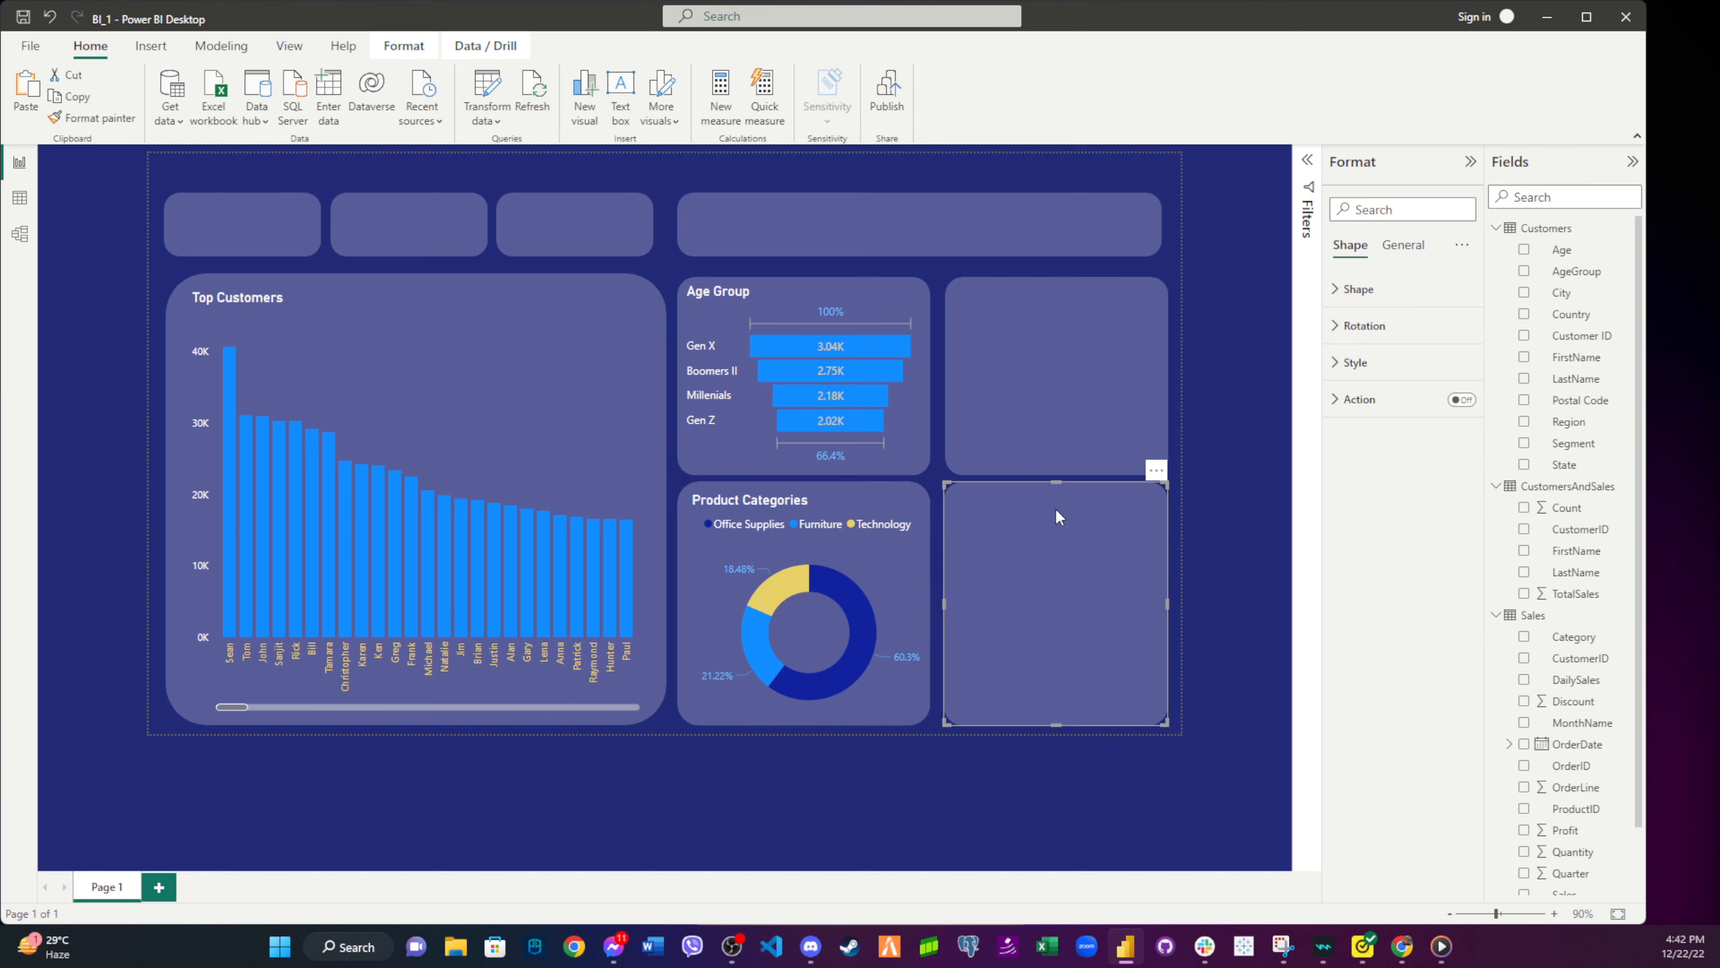
click(1058, 405)
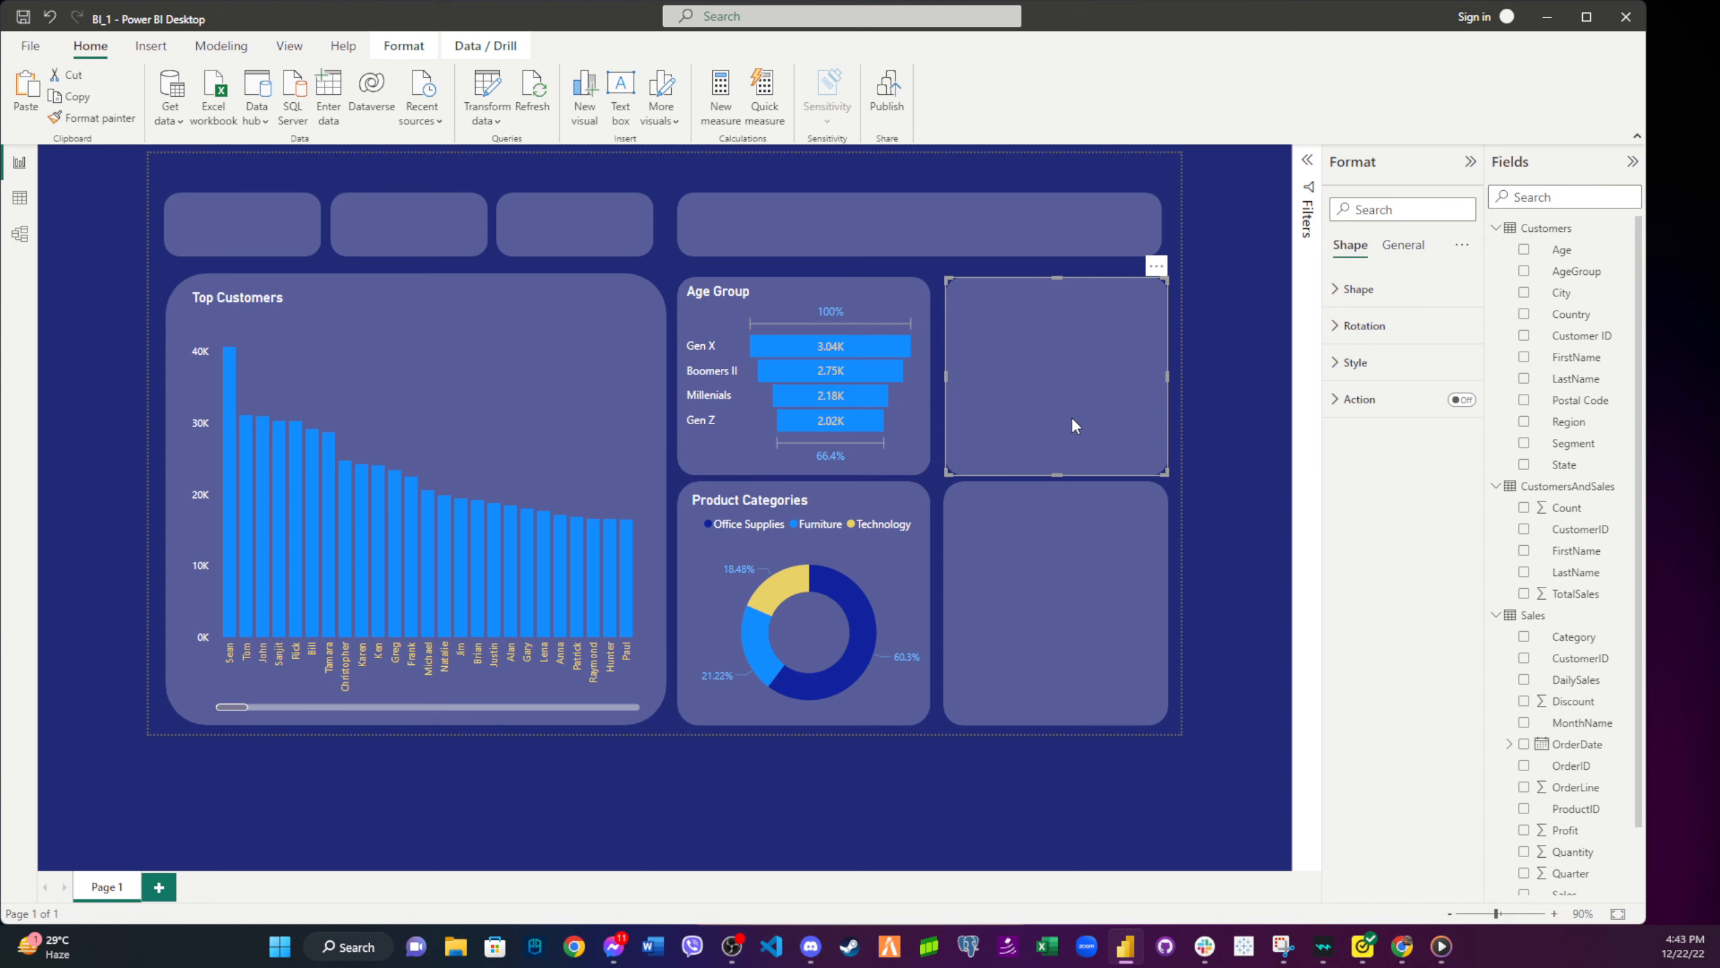
click(1157, 268)
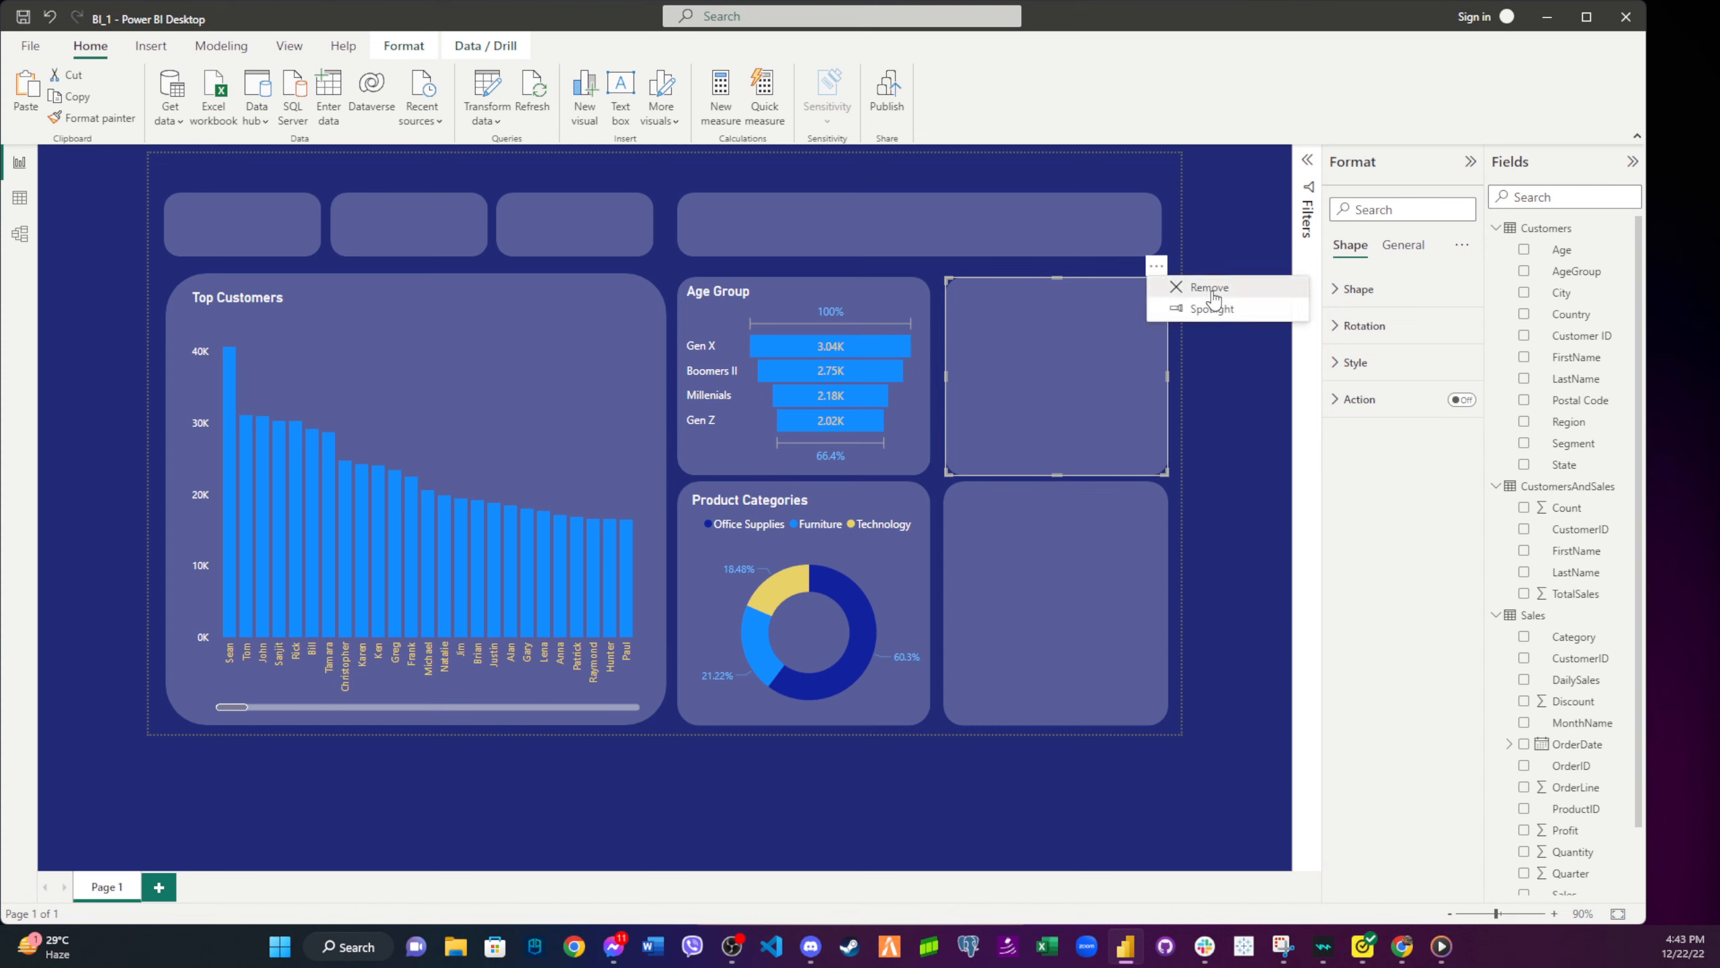
key(Delete)
click(1038, 494)
drag(1057, 483, 1057, 277)
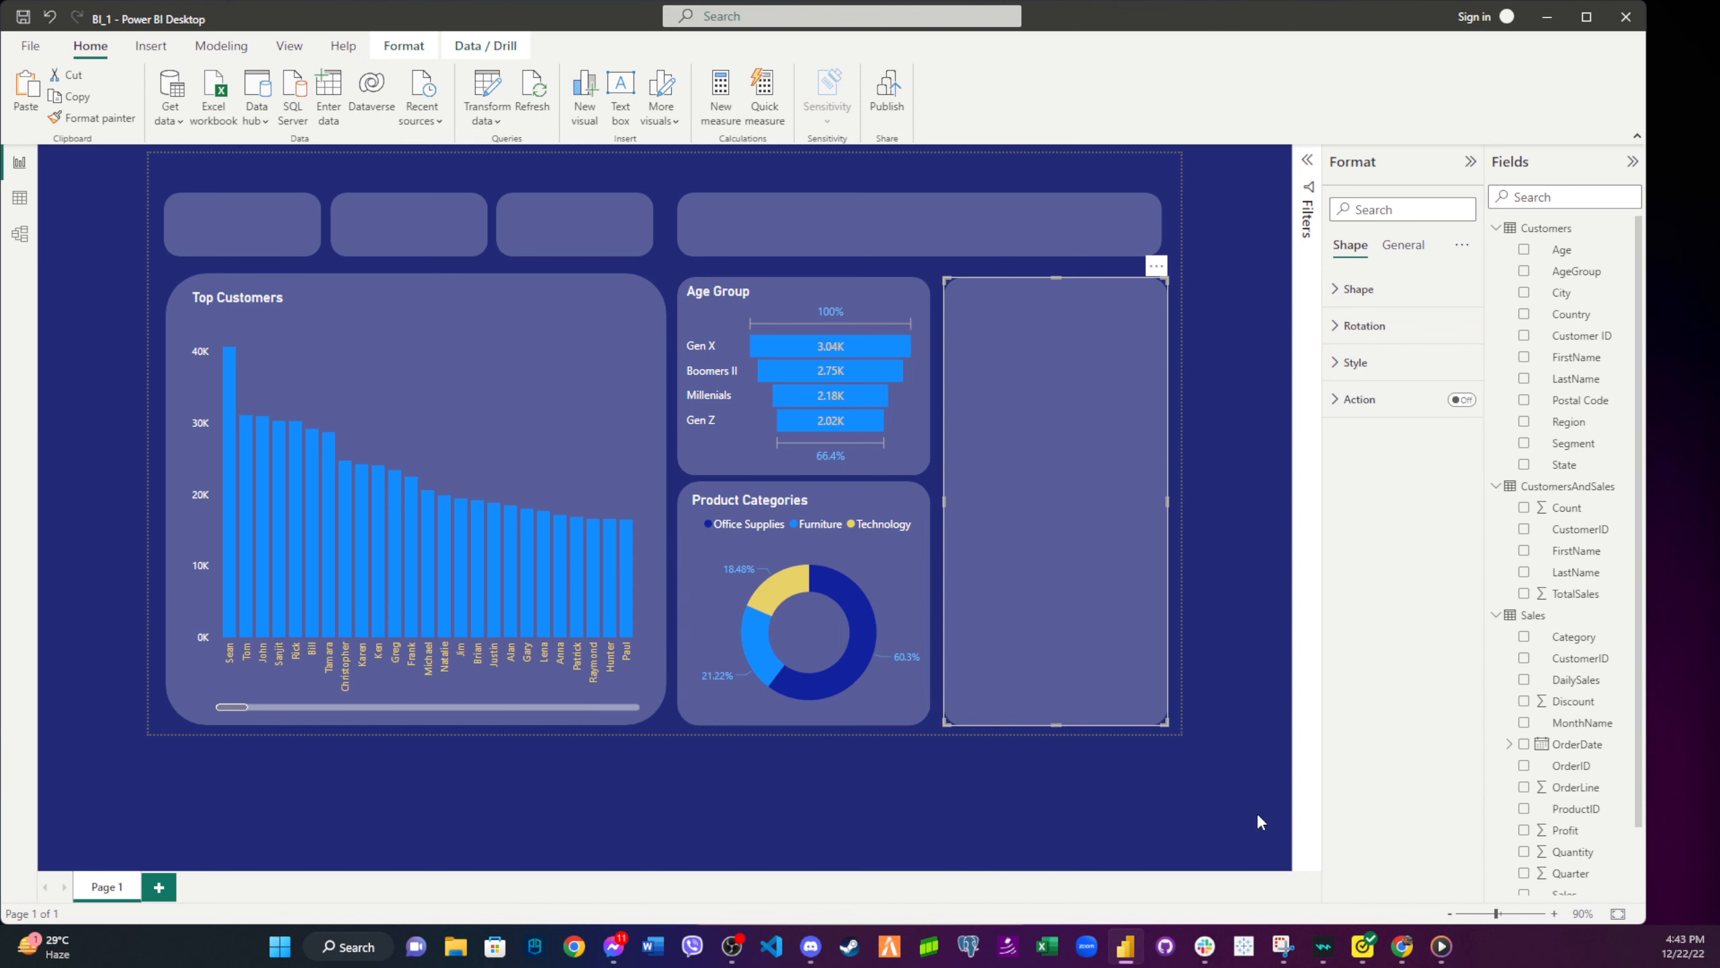
click(1234, 782)
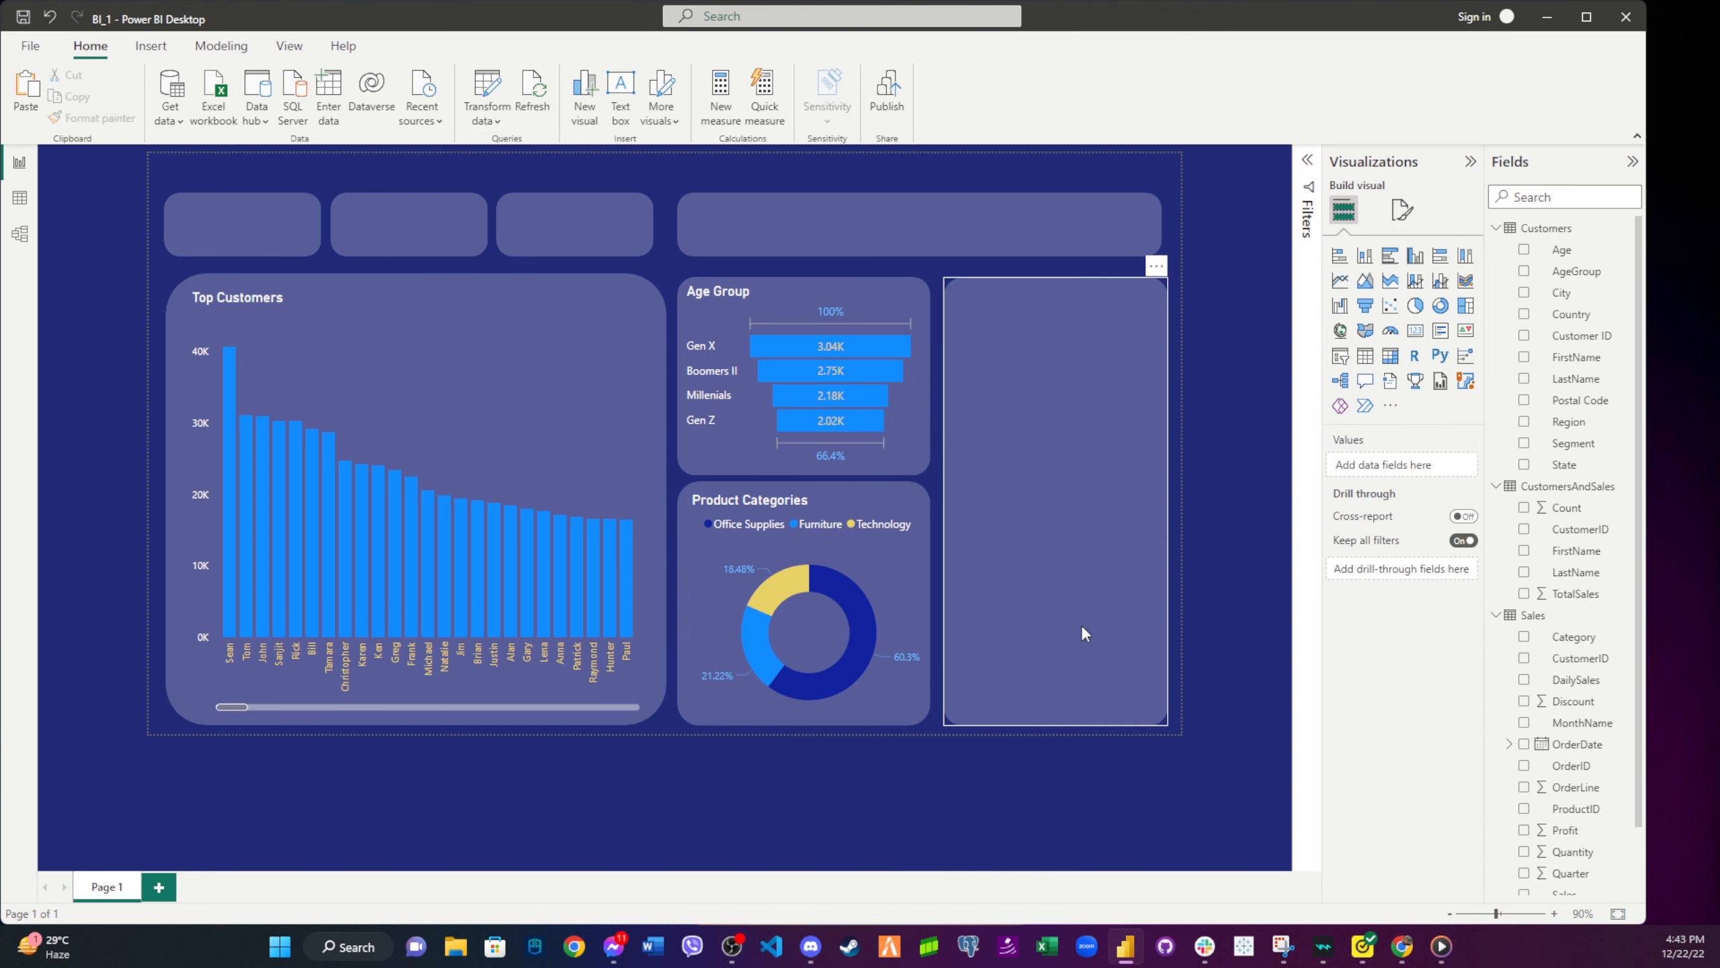
- Add a stacked bar chart with SubCategory on the Y-axis and OrderDate on the X-axis, and place it over the tall empty panel
click(1341, 257)
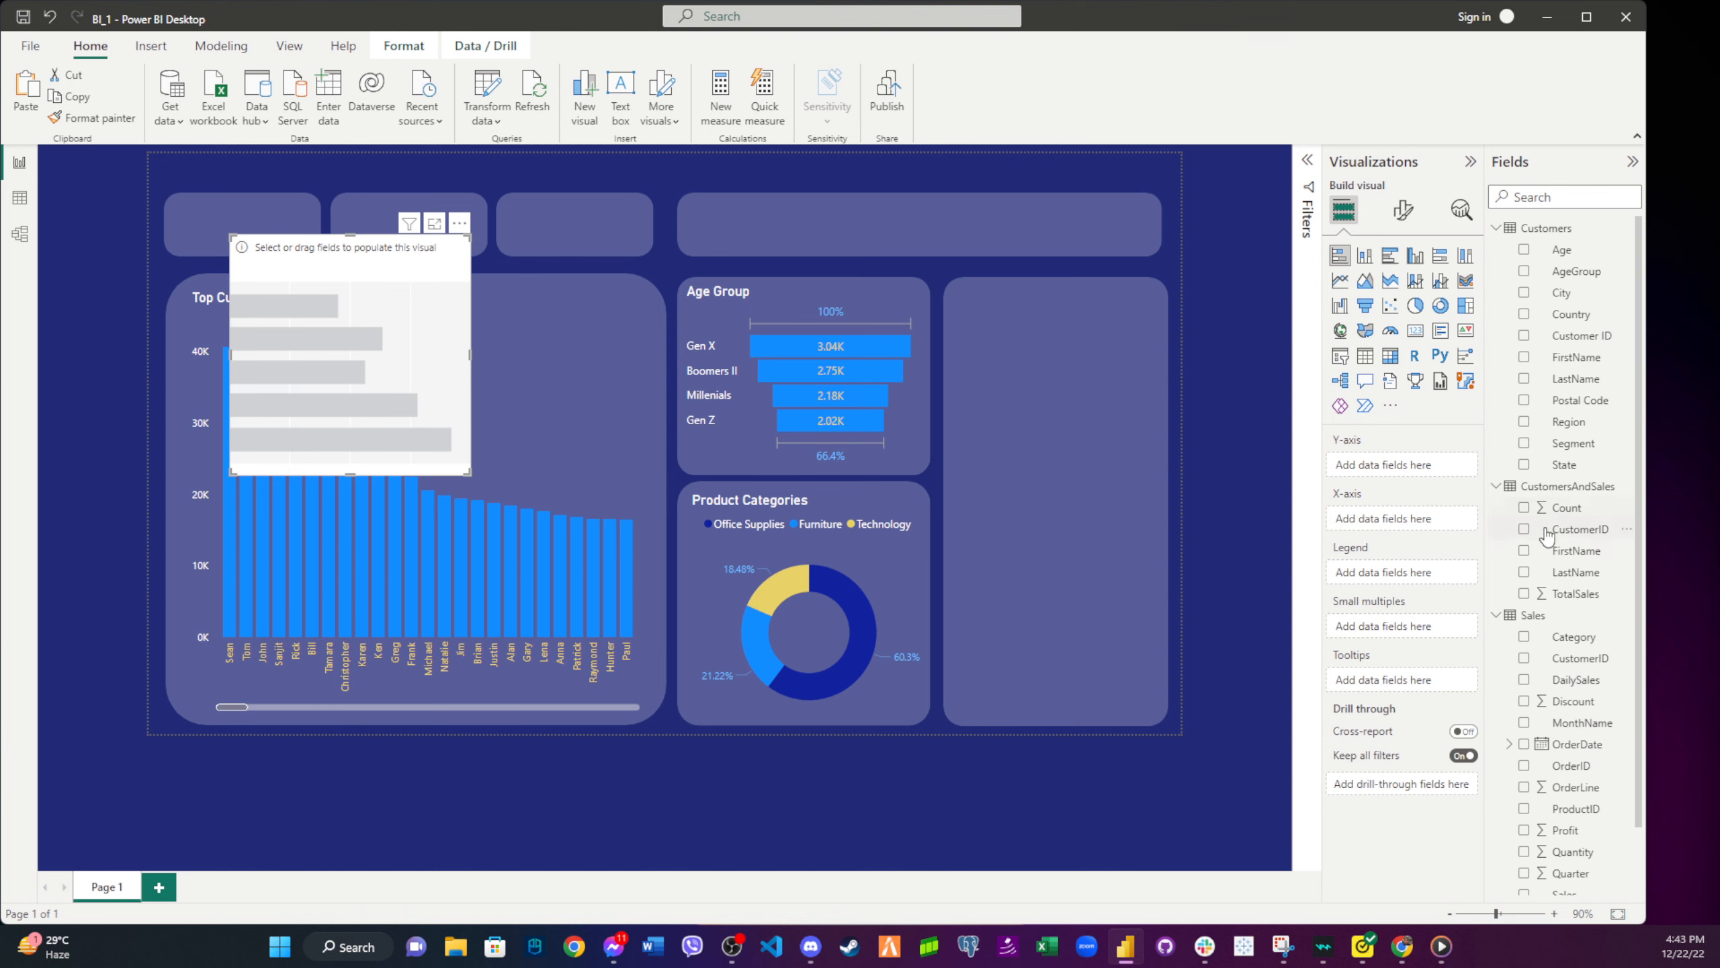
scroll(1554, 347, down, 1)
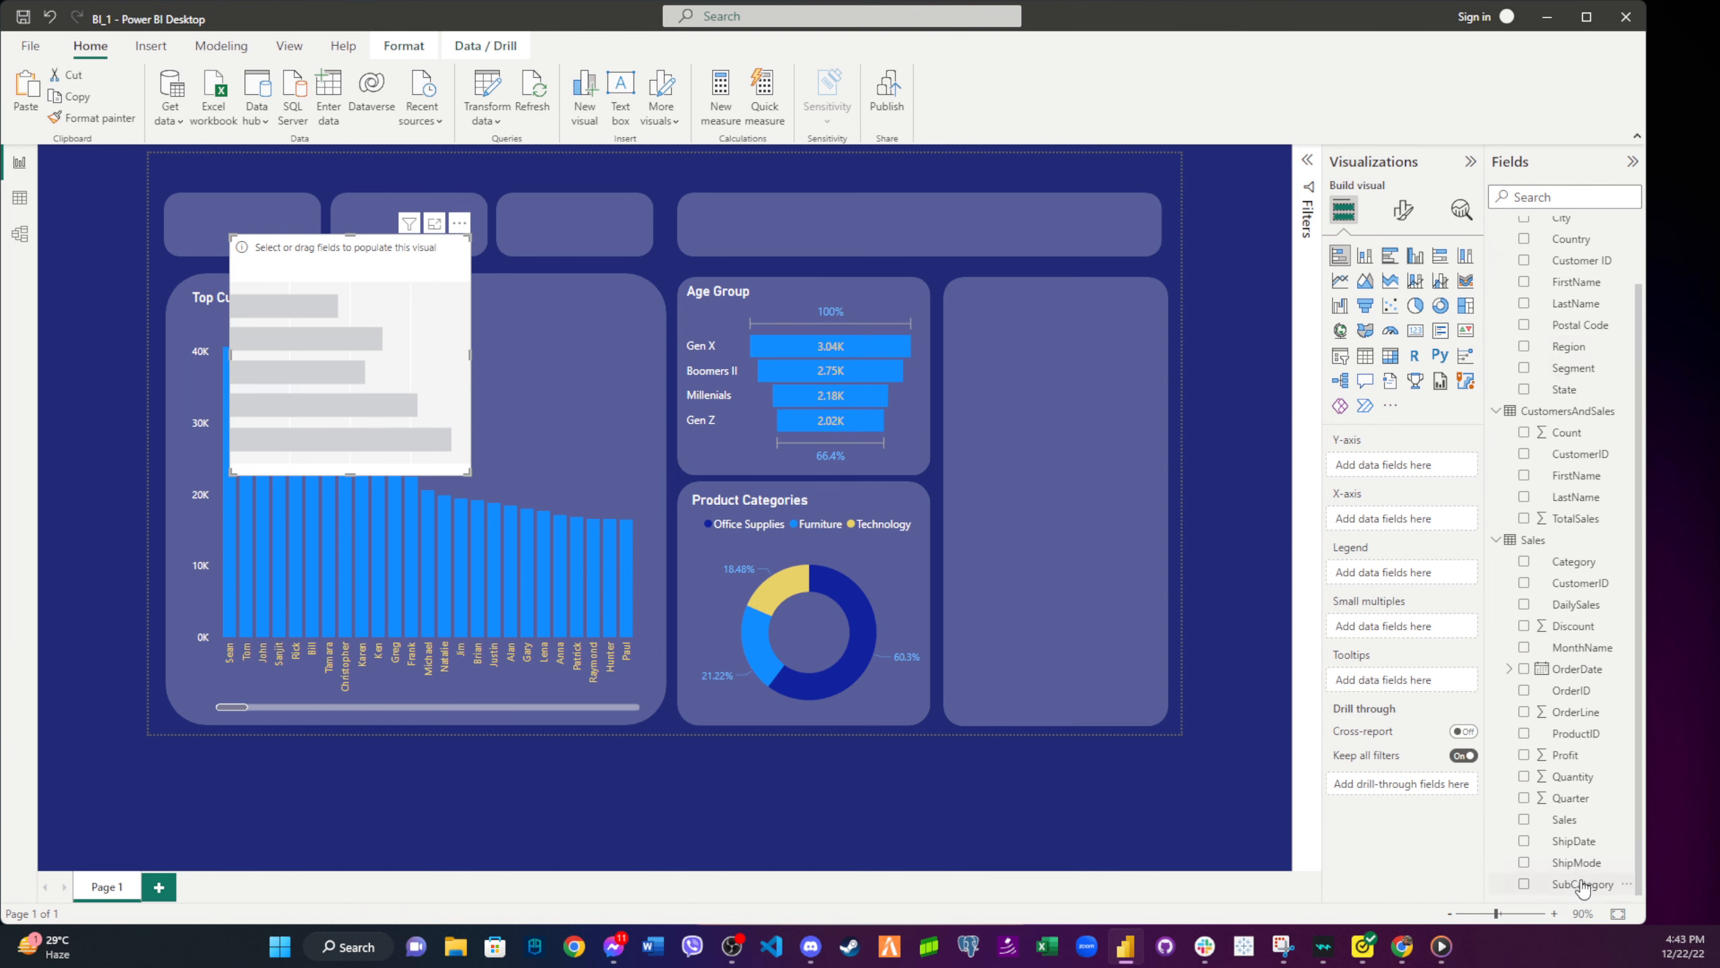
drag(1583, 888, 1426, 467)
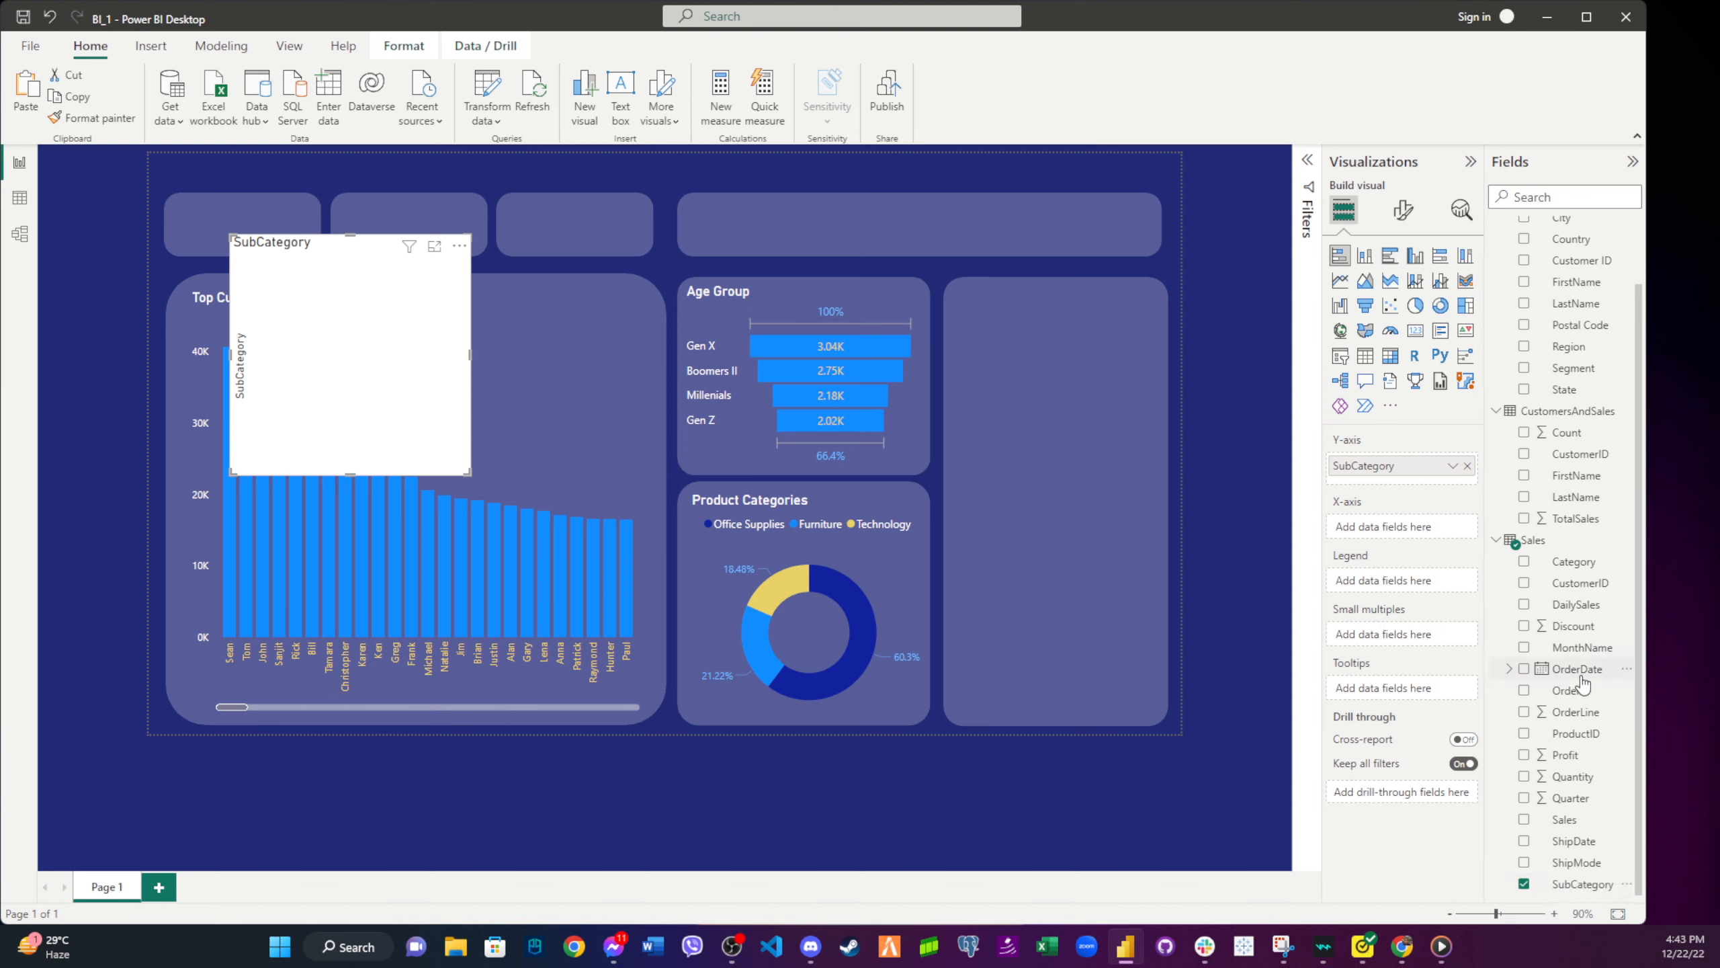
drag(1581, 679, 1408, 532)
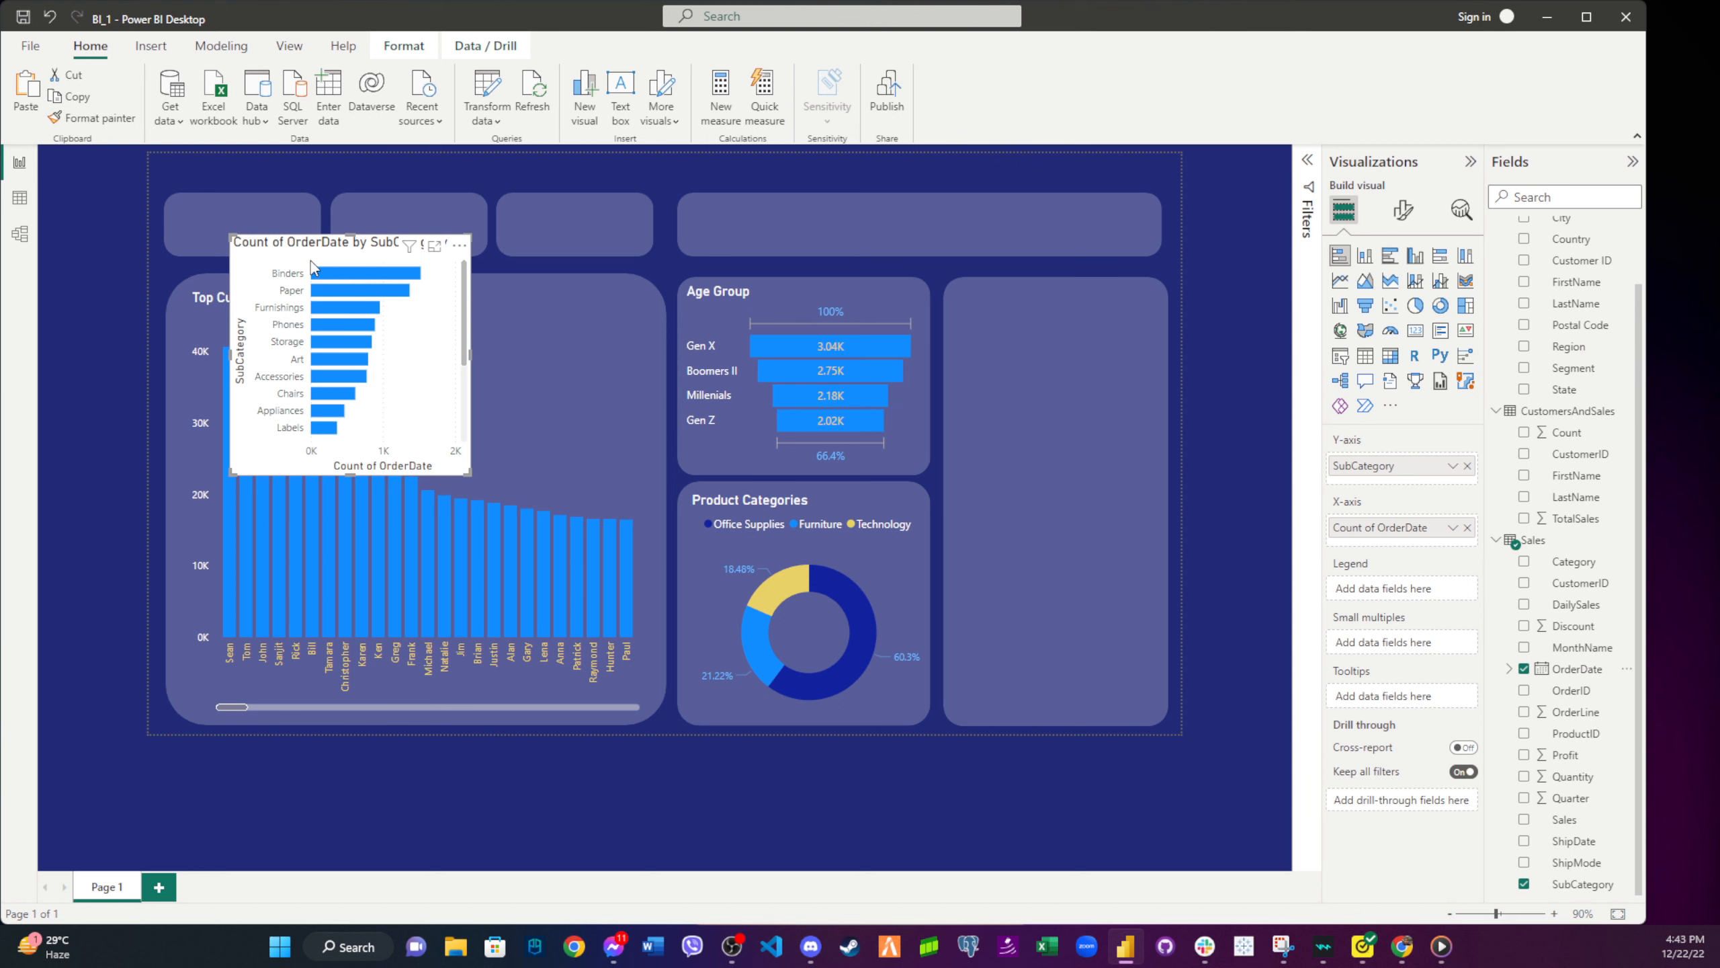
drag(315, 267, 1088, 315)
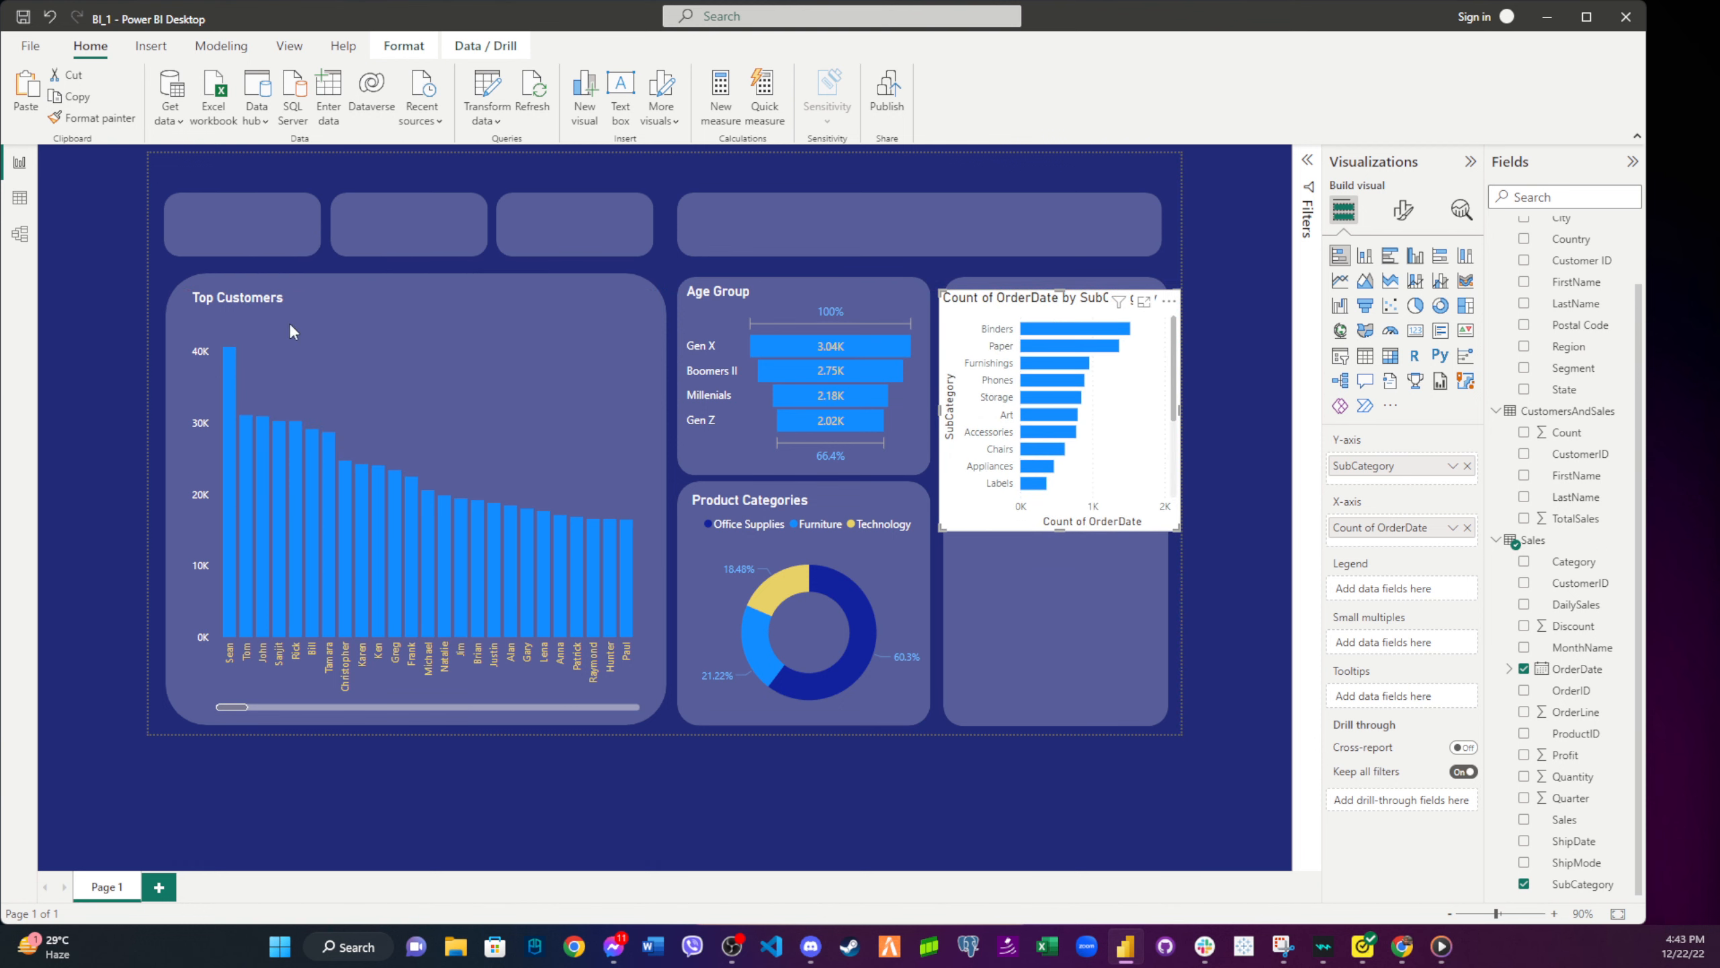
- Copy the Top Customers chart's formatting onto the SubCategory bar chart and resize the chart to fit its tall panel
click(354, 330)
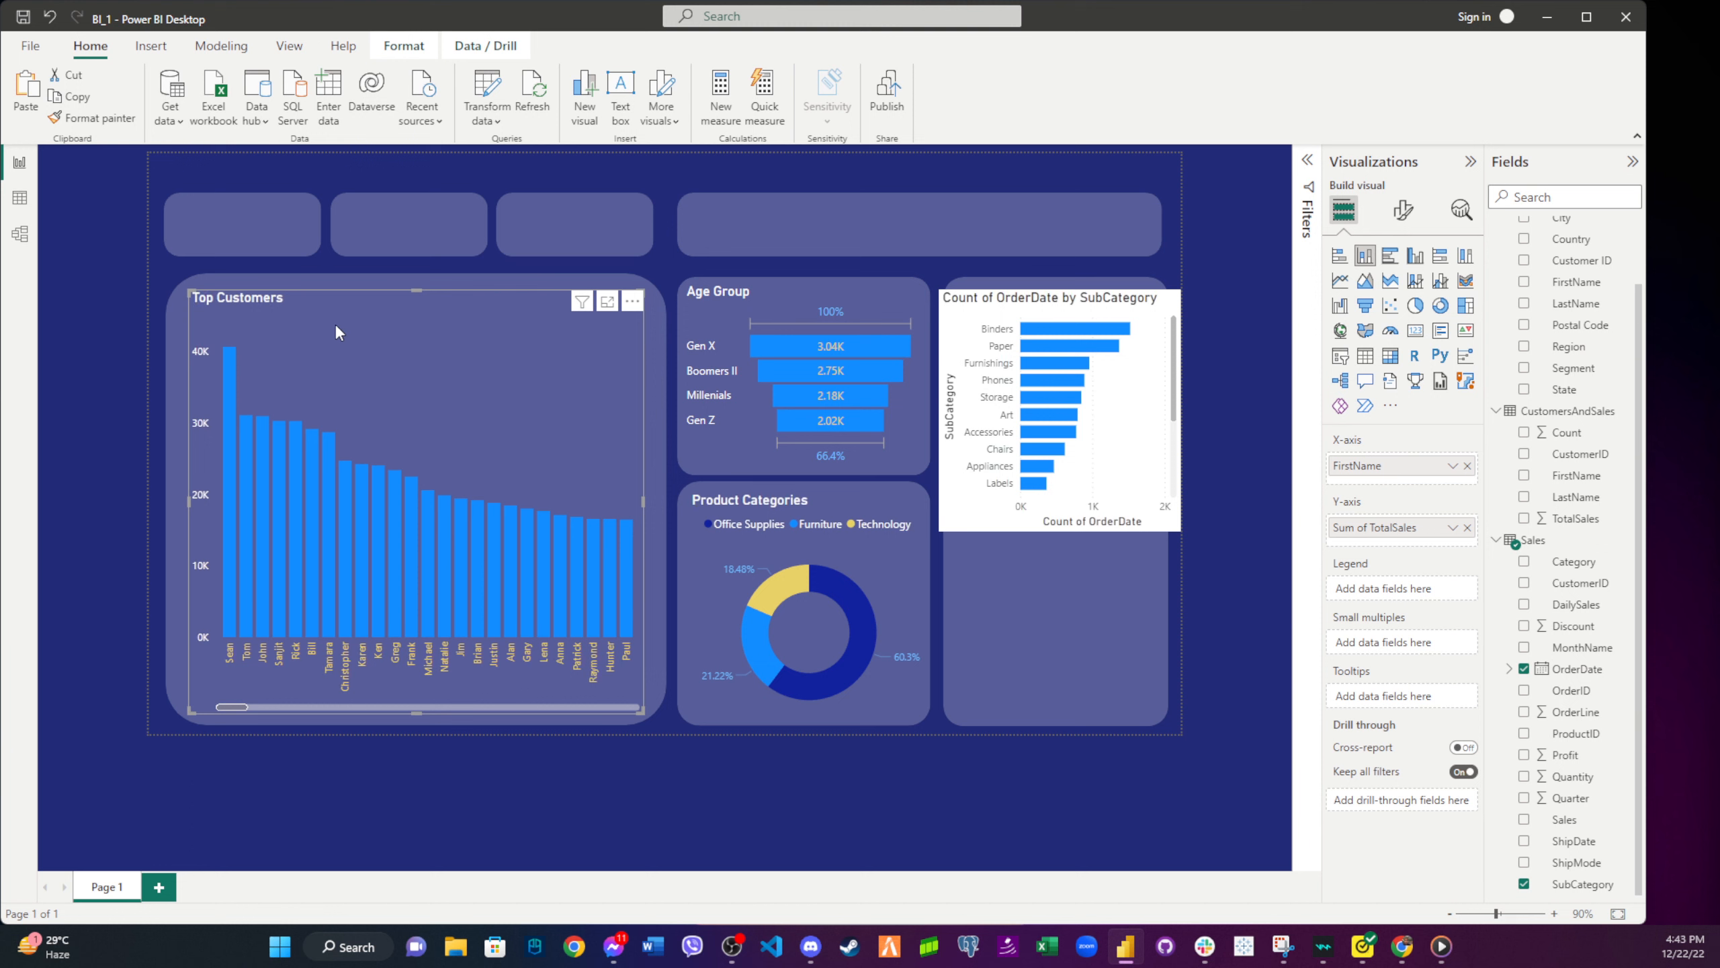
click(97, 125)
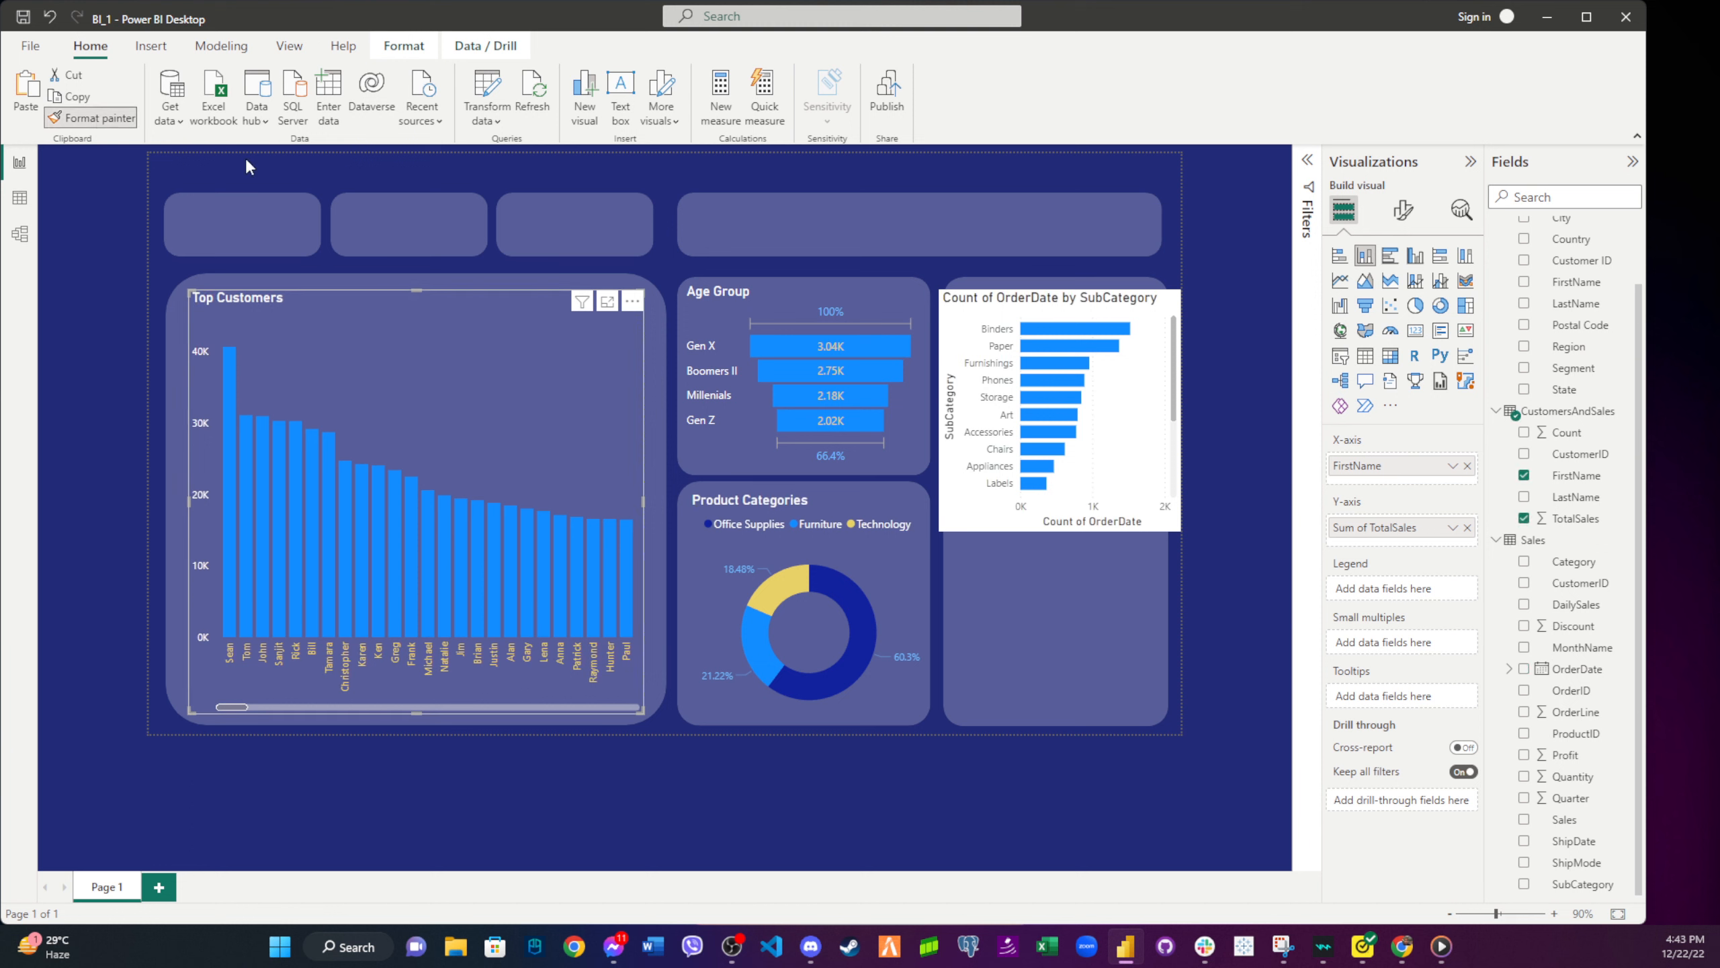
click(1130, 405)
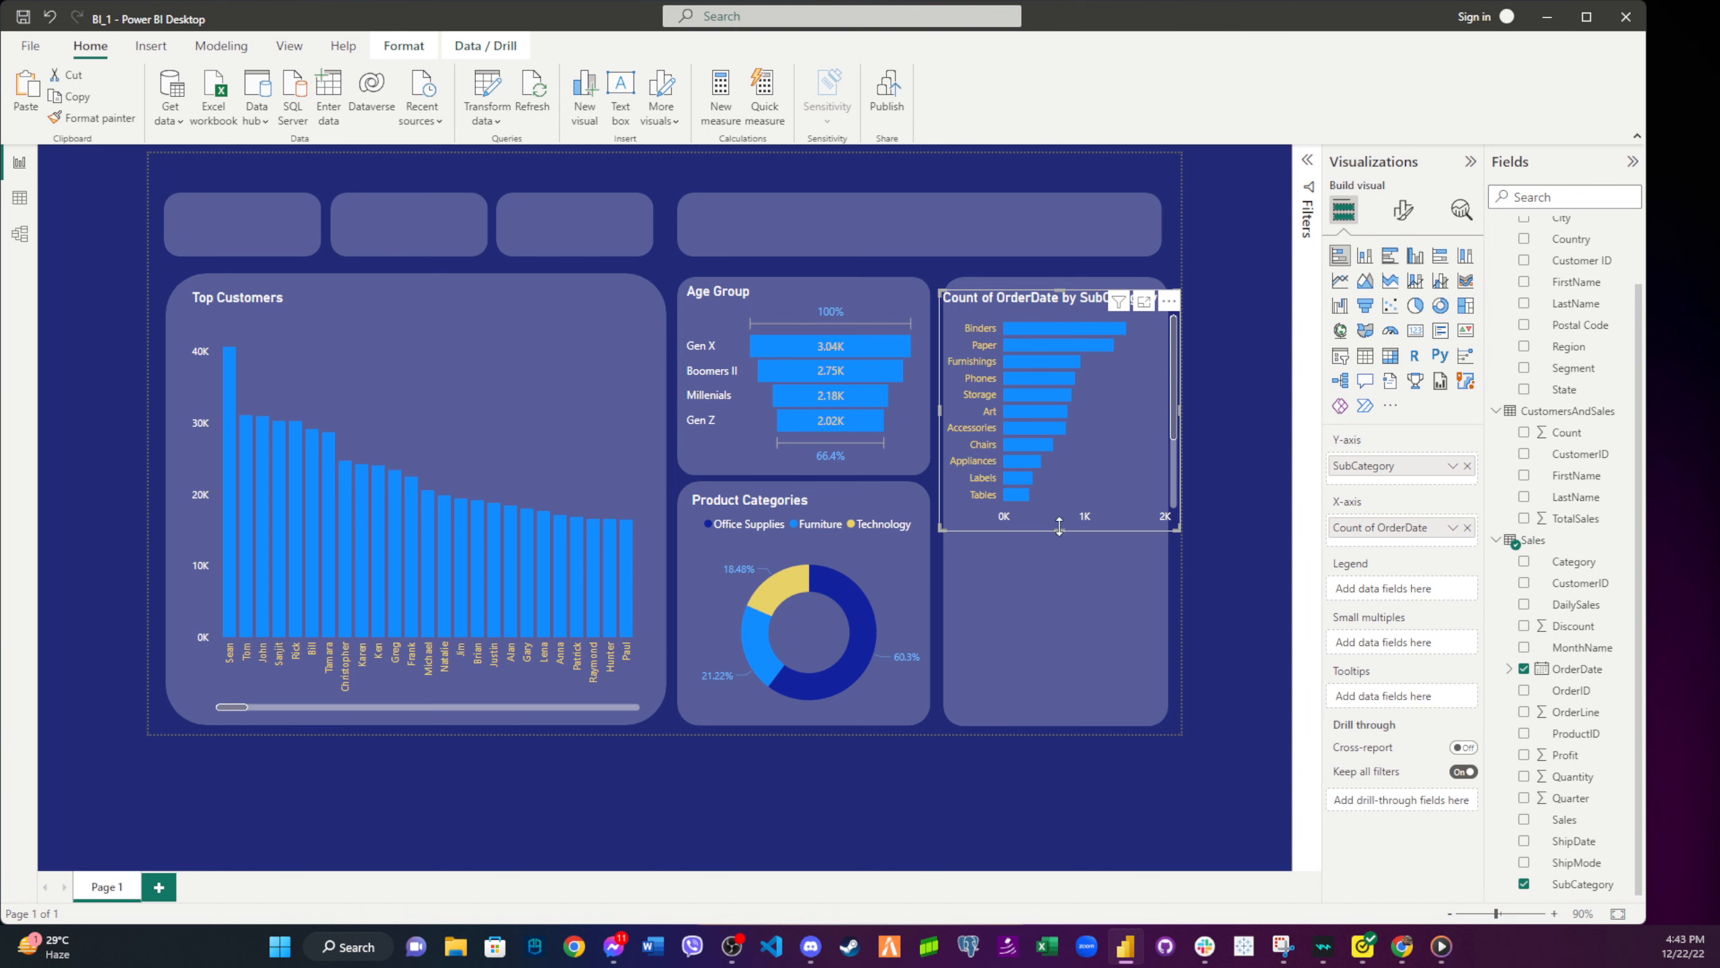
drag(1067, 557, 1079, 724)
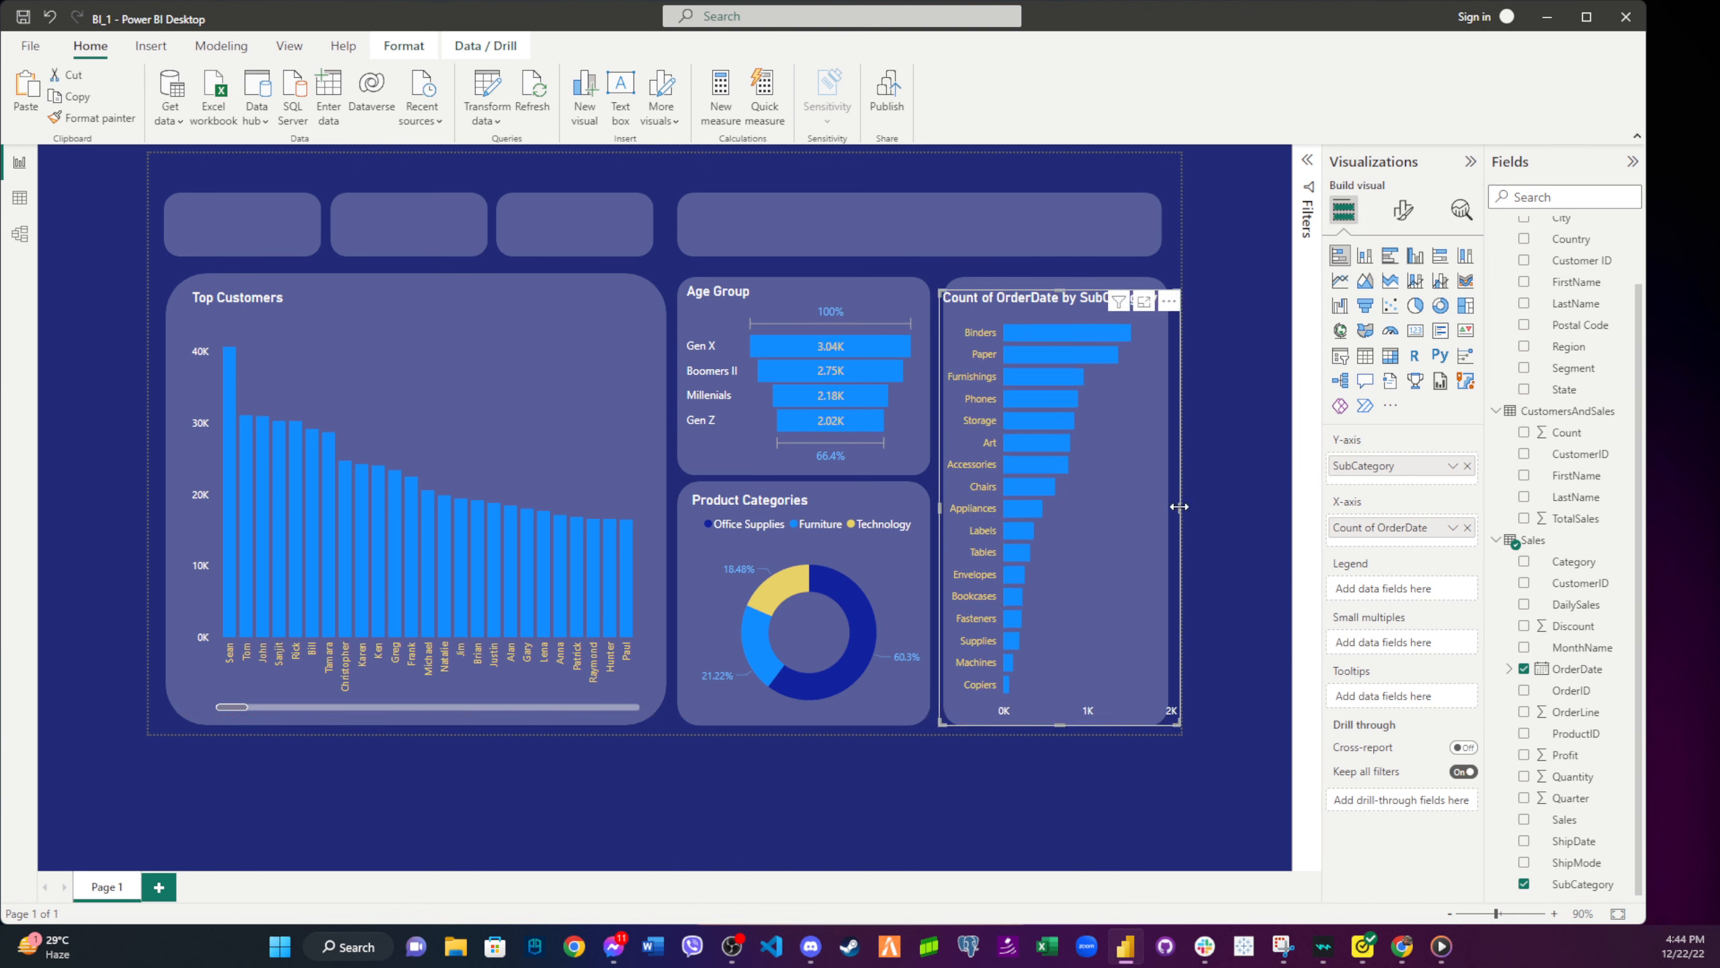
drag(1182, 510, 1145, 508)
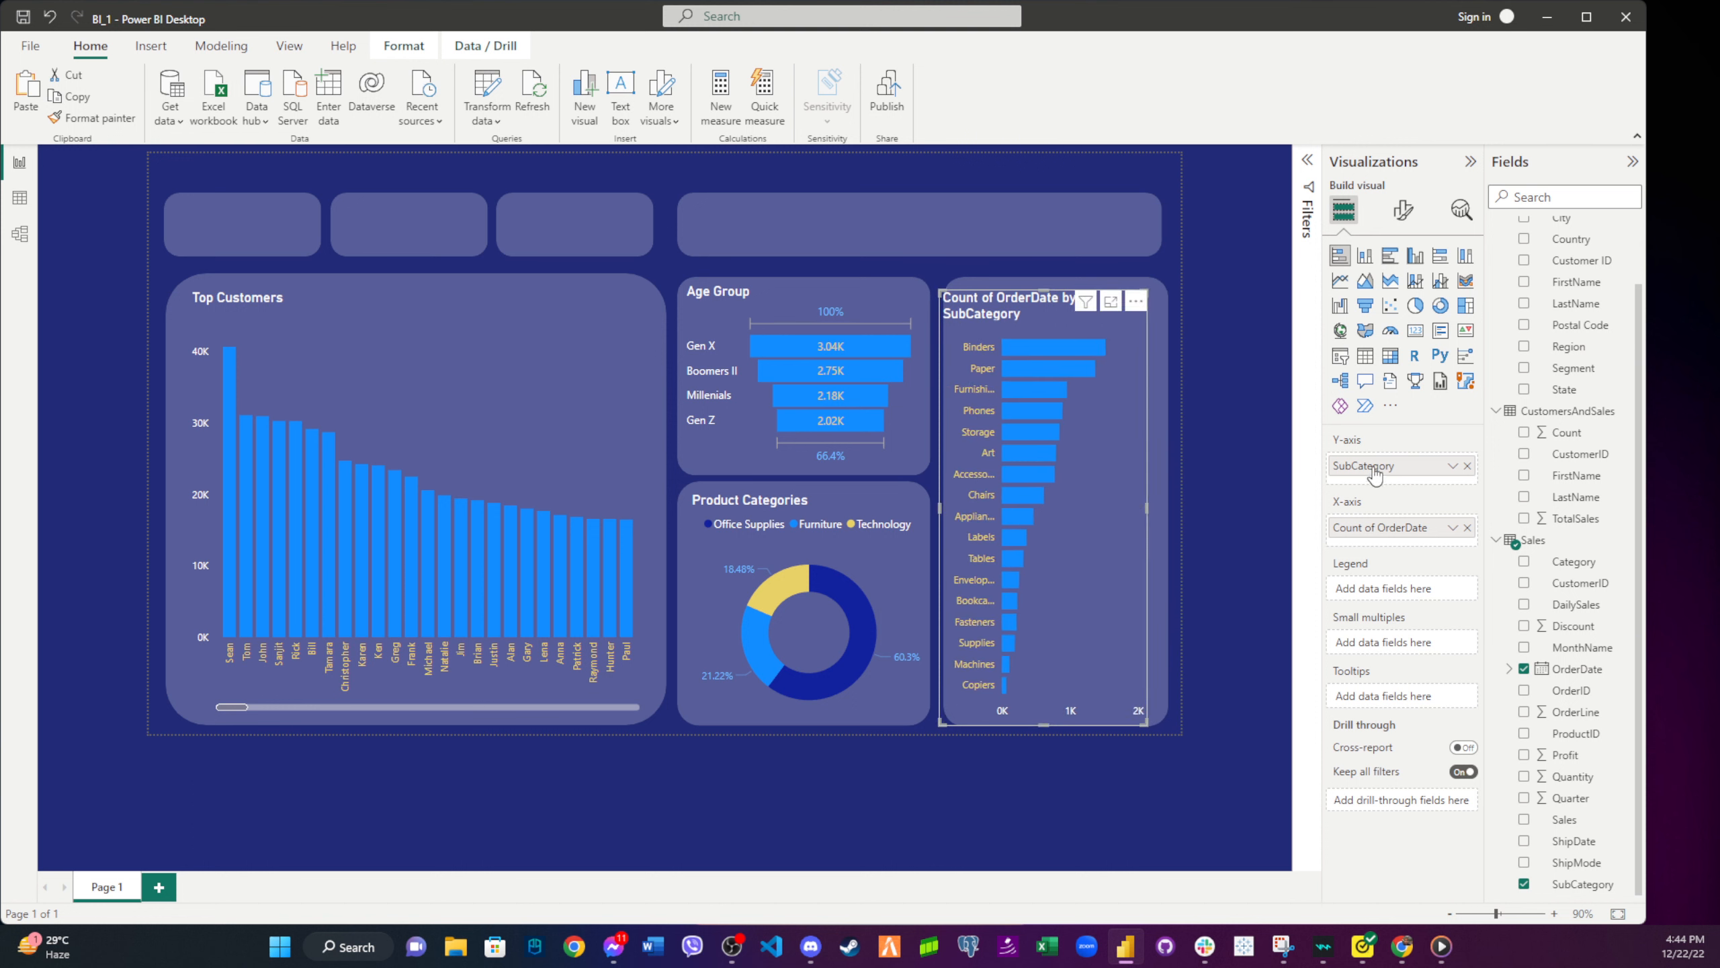
- Change the SubCategory bar chart's title to "Product Sub Catergory"
click(1402, 211)
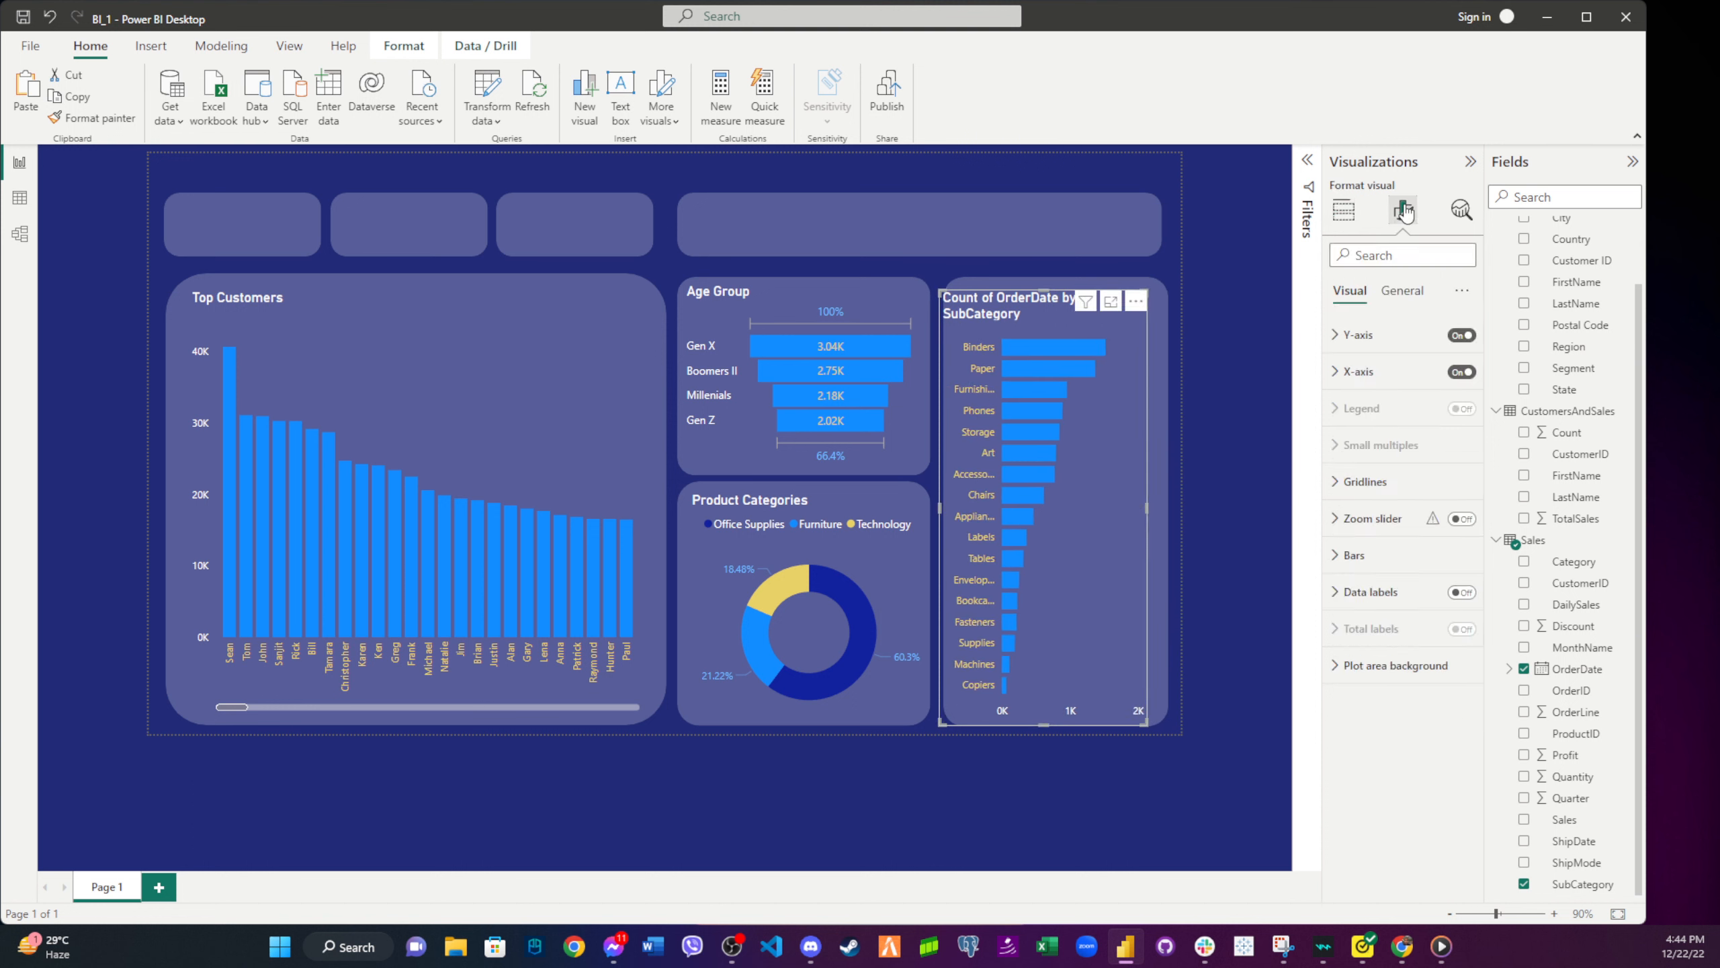
click(1401, 290)
click(1353, 371)
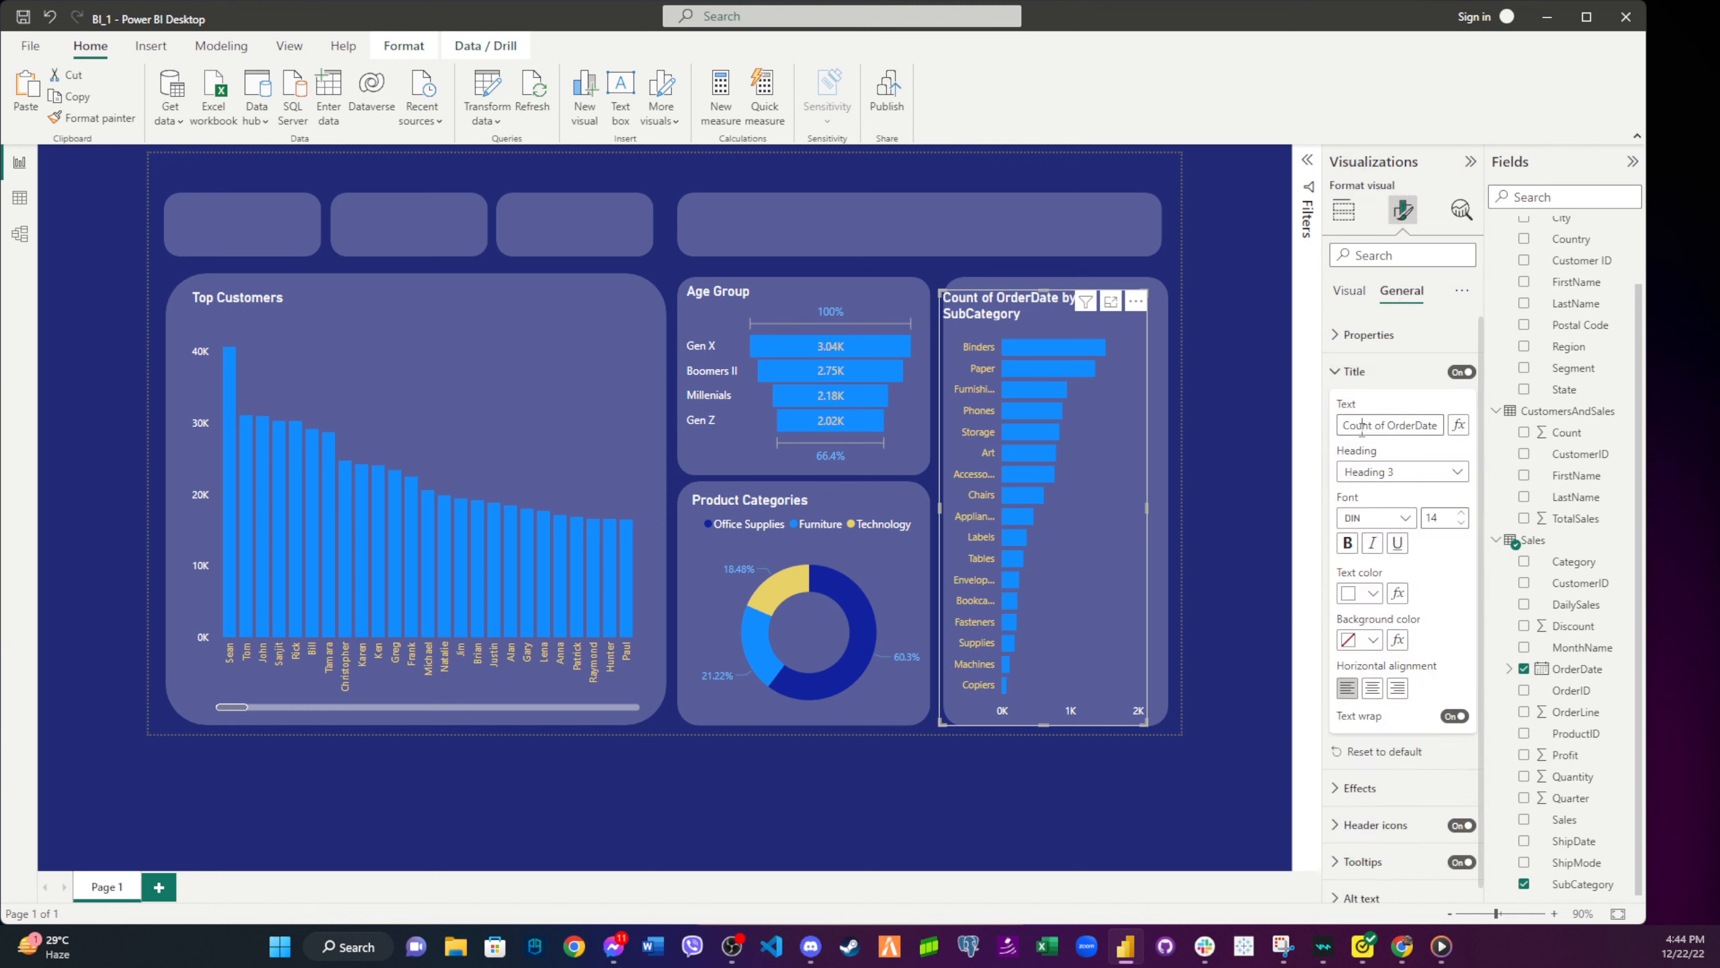
text(A)
key(ctrl+a)
text(P)
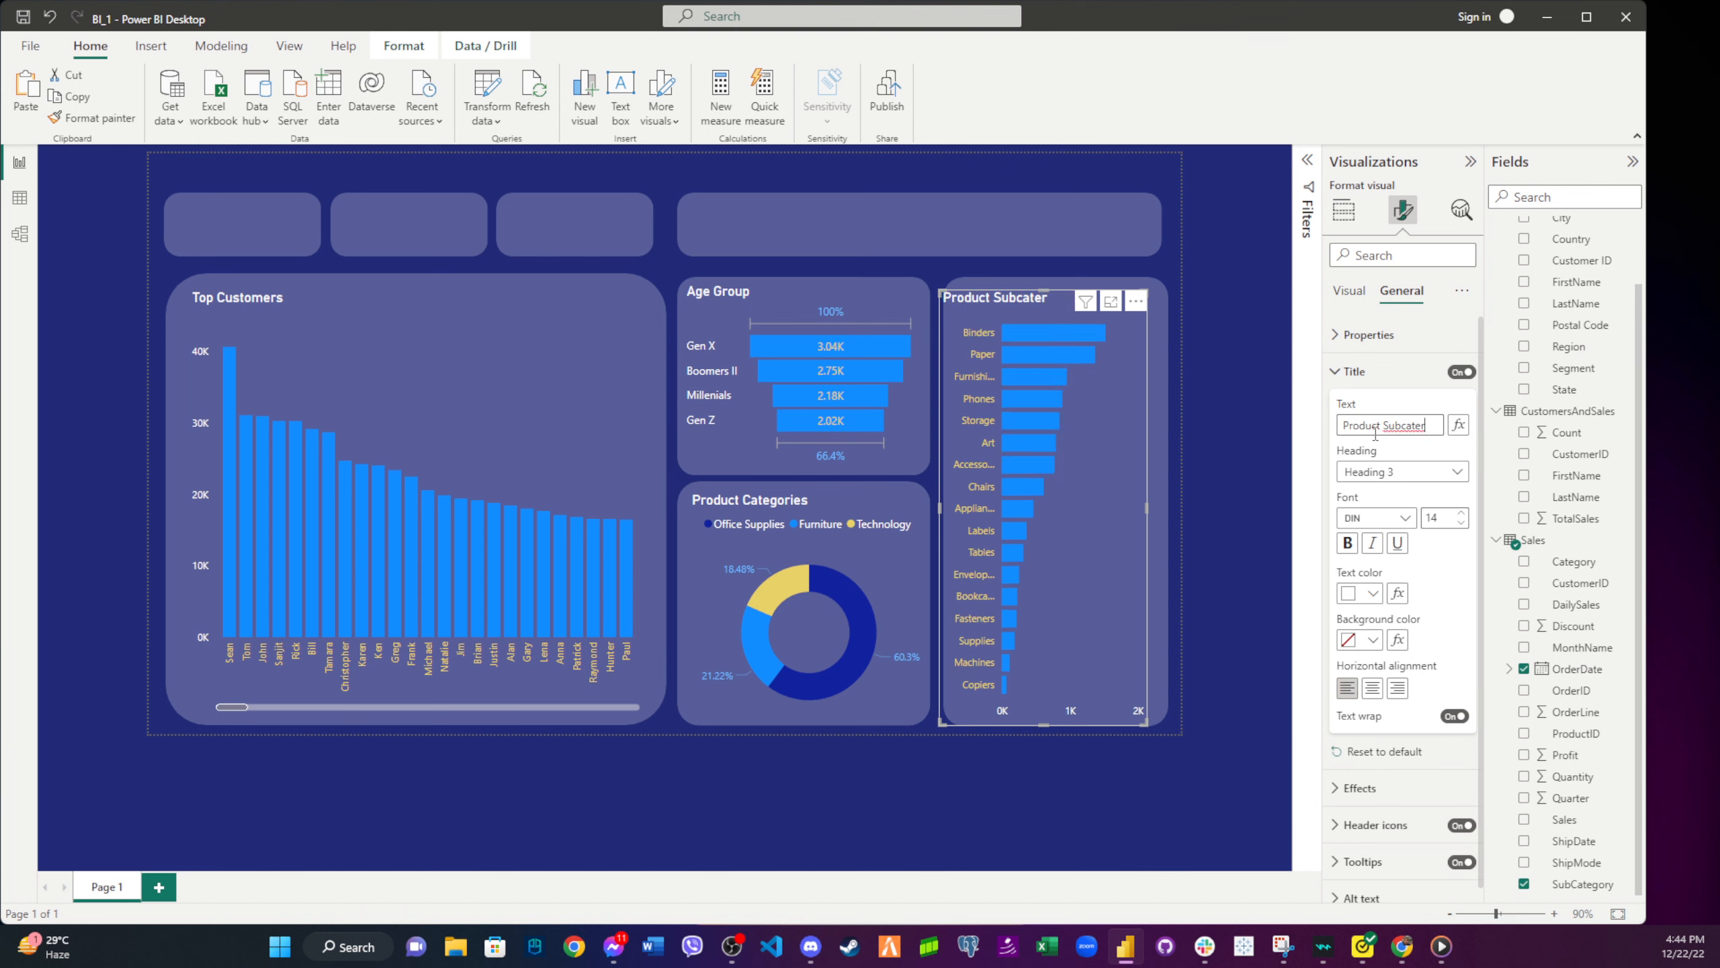
text(roduct Subcatergory)
click(1414, 427)
text(C)
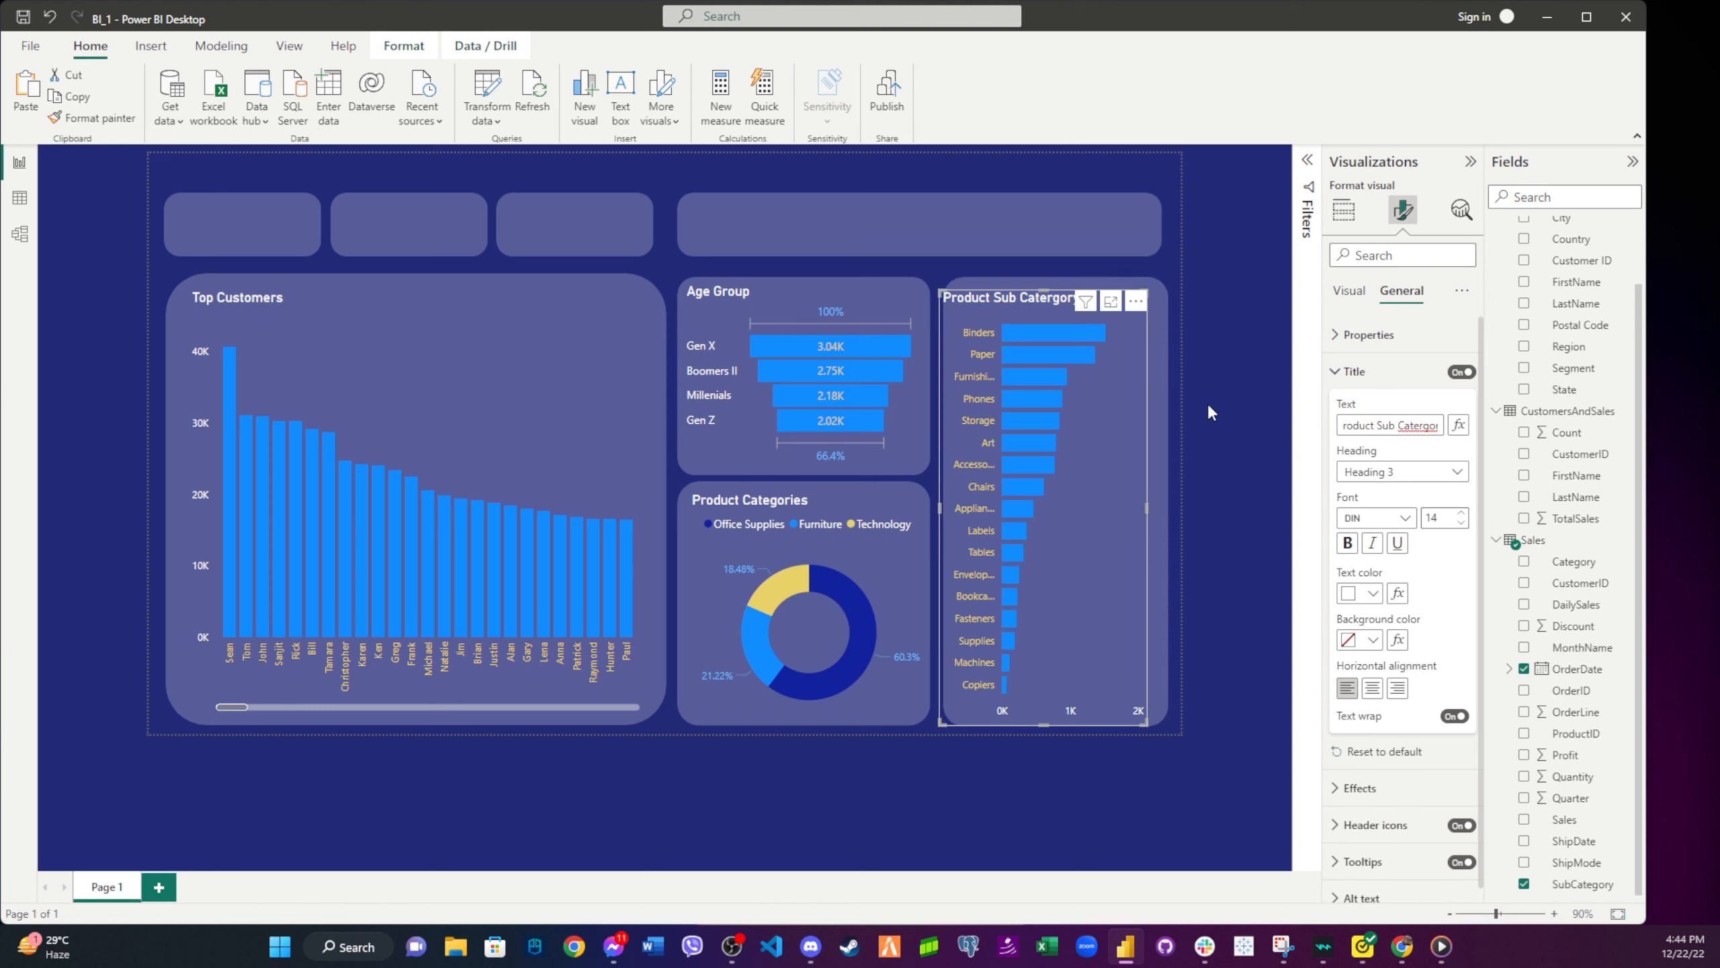
click(1209, 406)
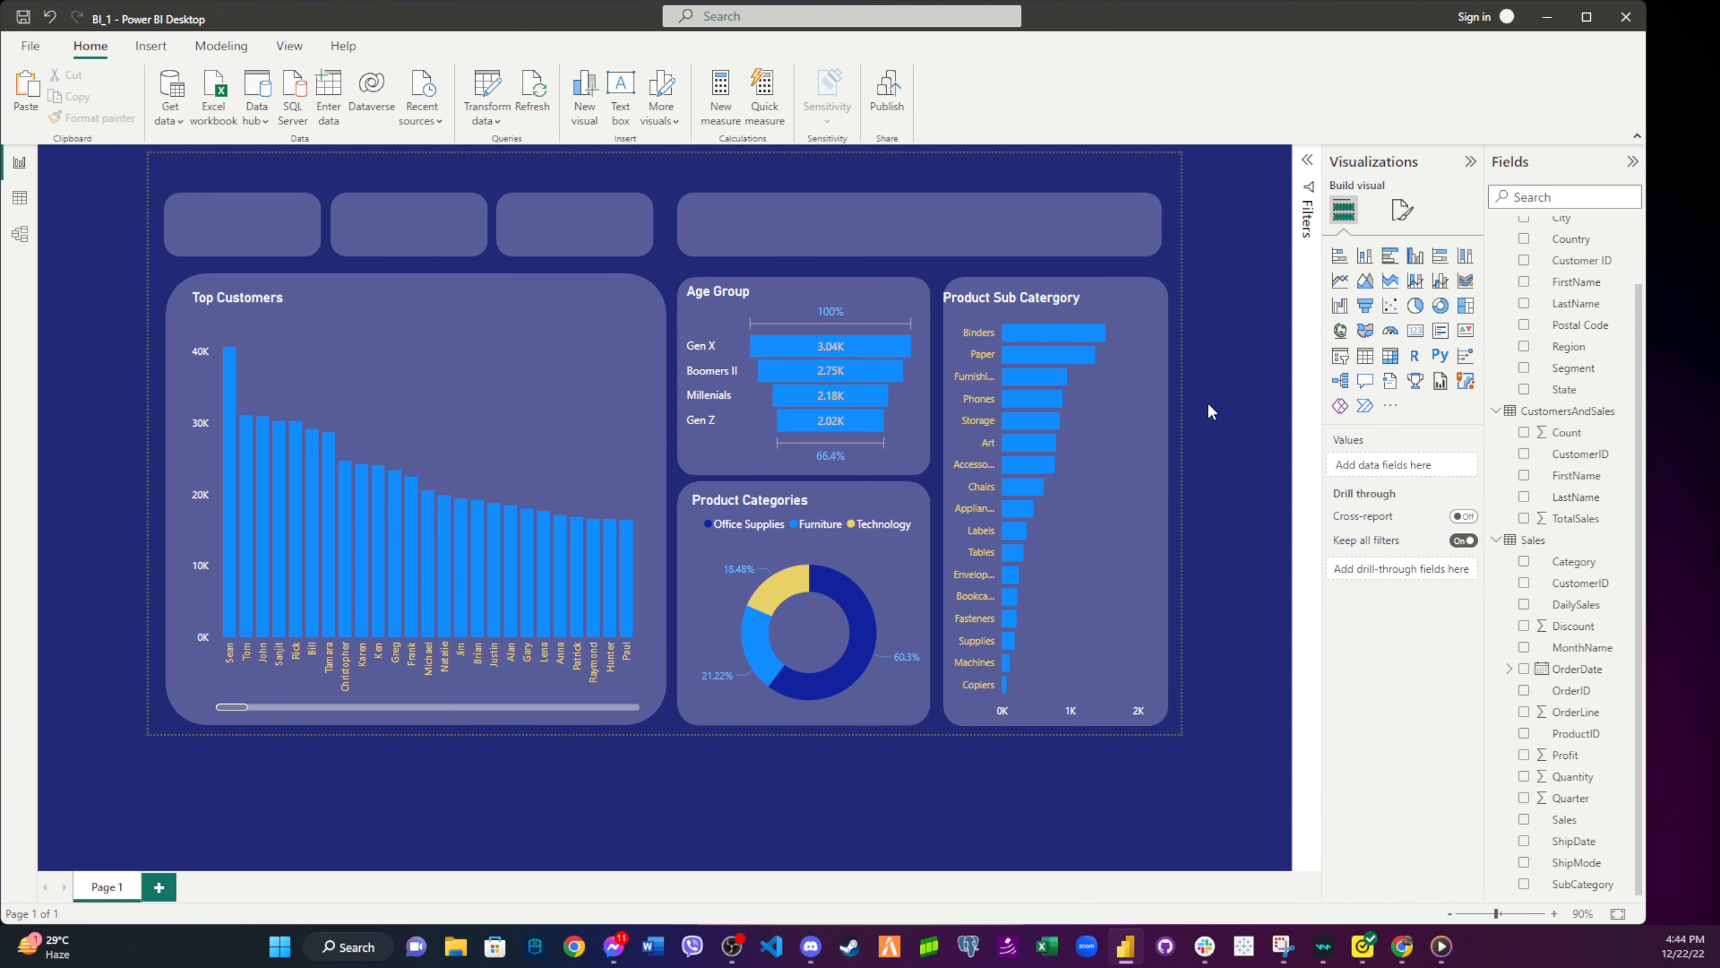
- Narrow the Product Sub Catergory chart slightly from its left edge to leave a margin inside the panel
click(975, 374)
drag(946, 506, 952, 508)
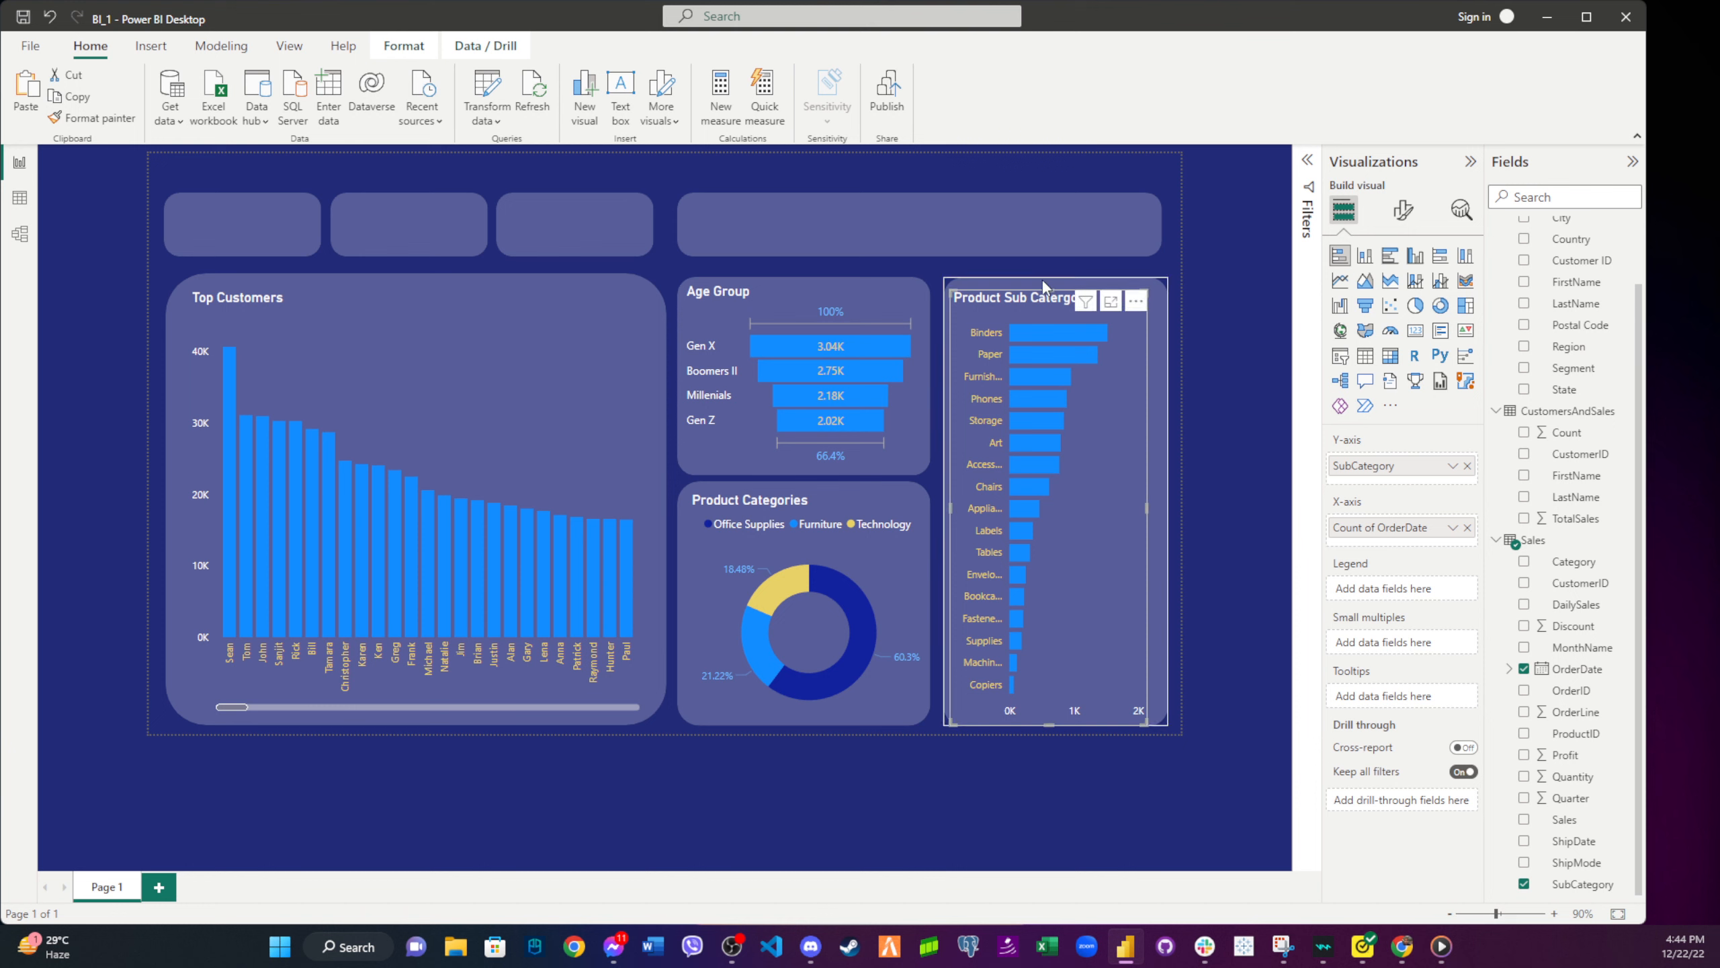
- Nudge the Product Sub Catergory chart slightly upward in its panel and set its bars' inner padding to 14 px
drag(1052, 289, 1051, 283)
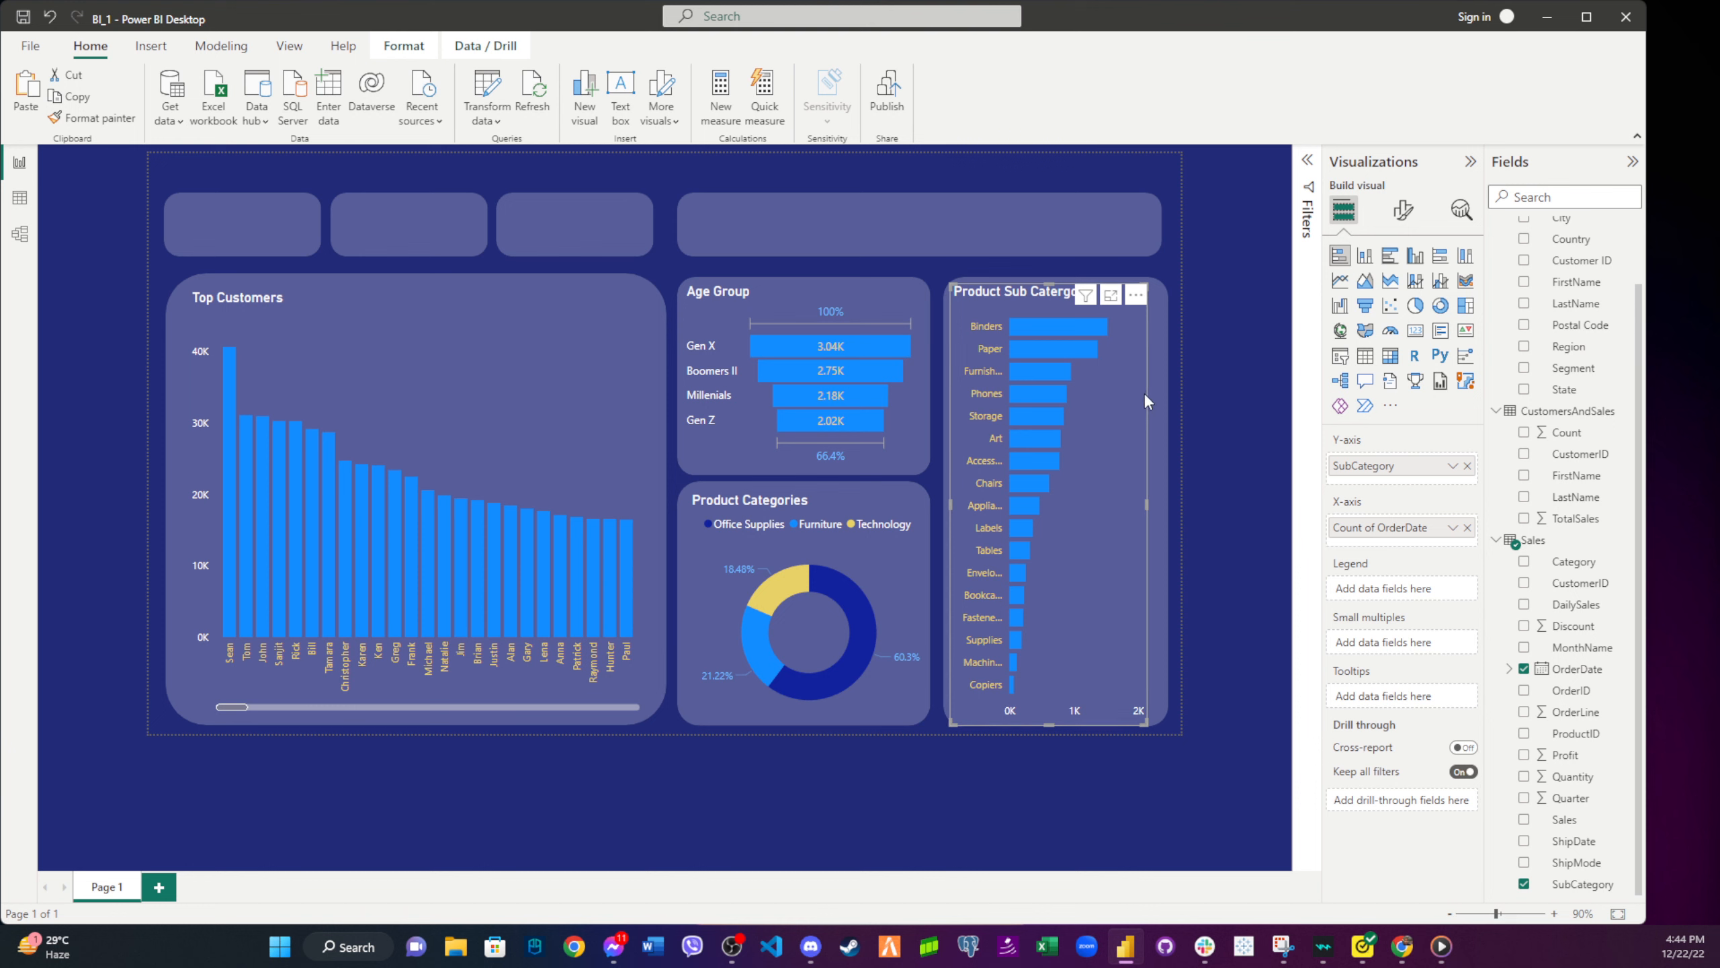
click(1403, 210)
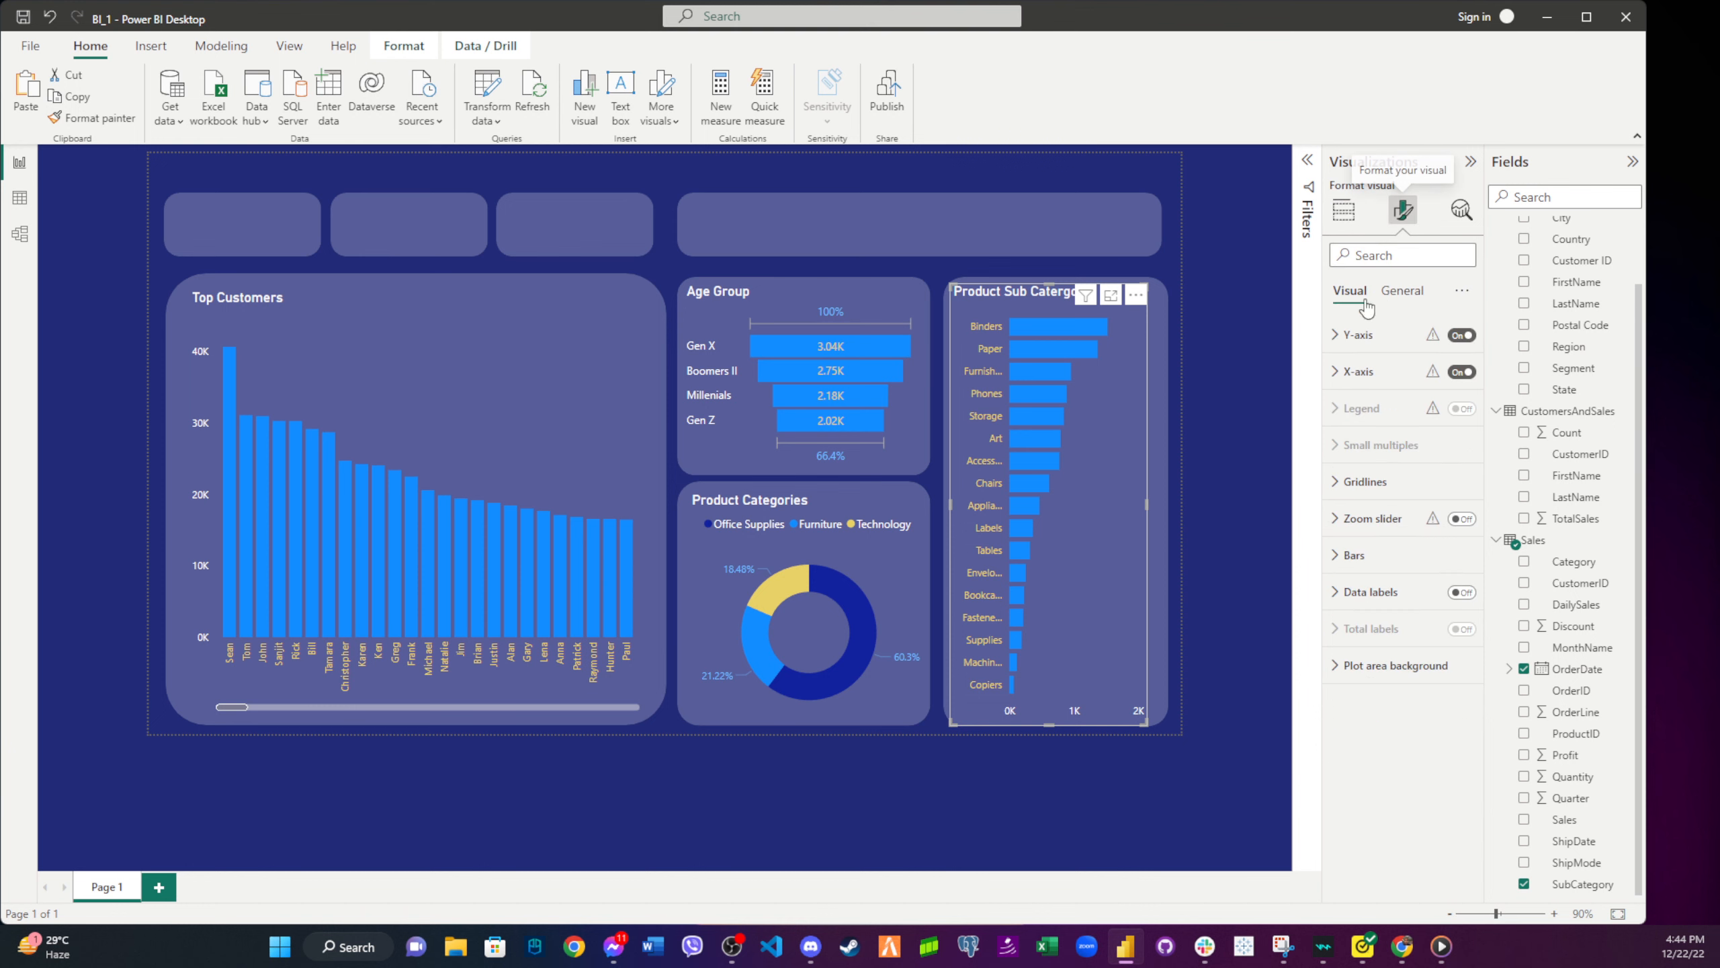
click(1383, 570)
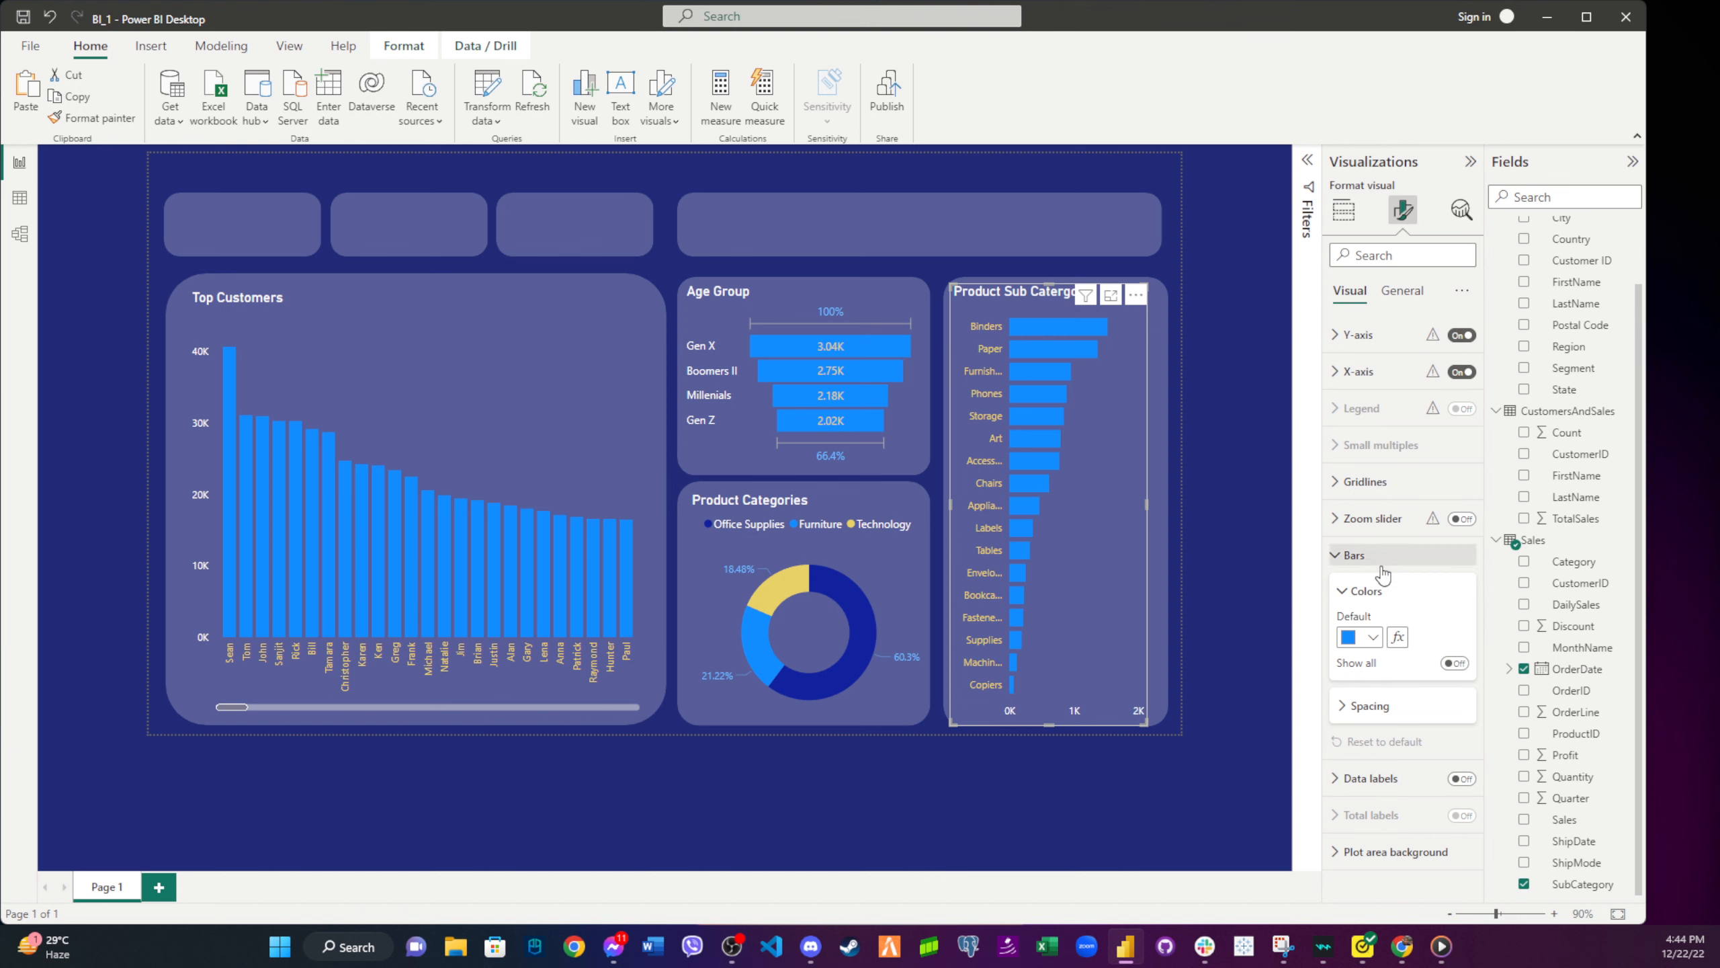
click(1375, 706)
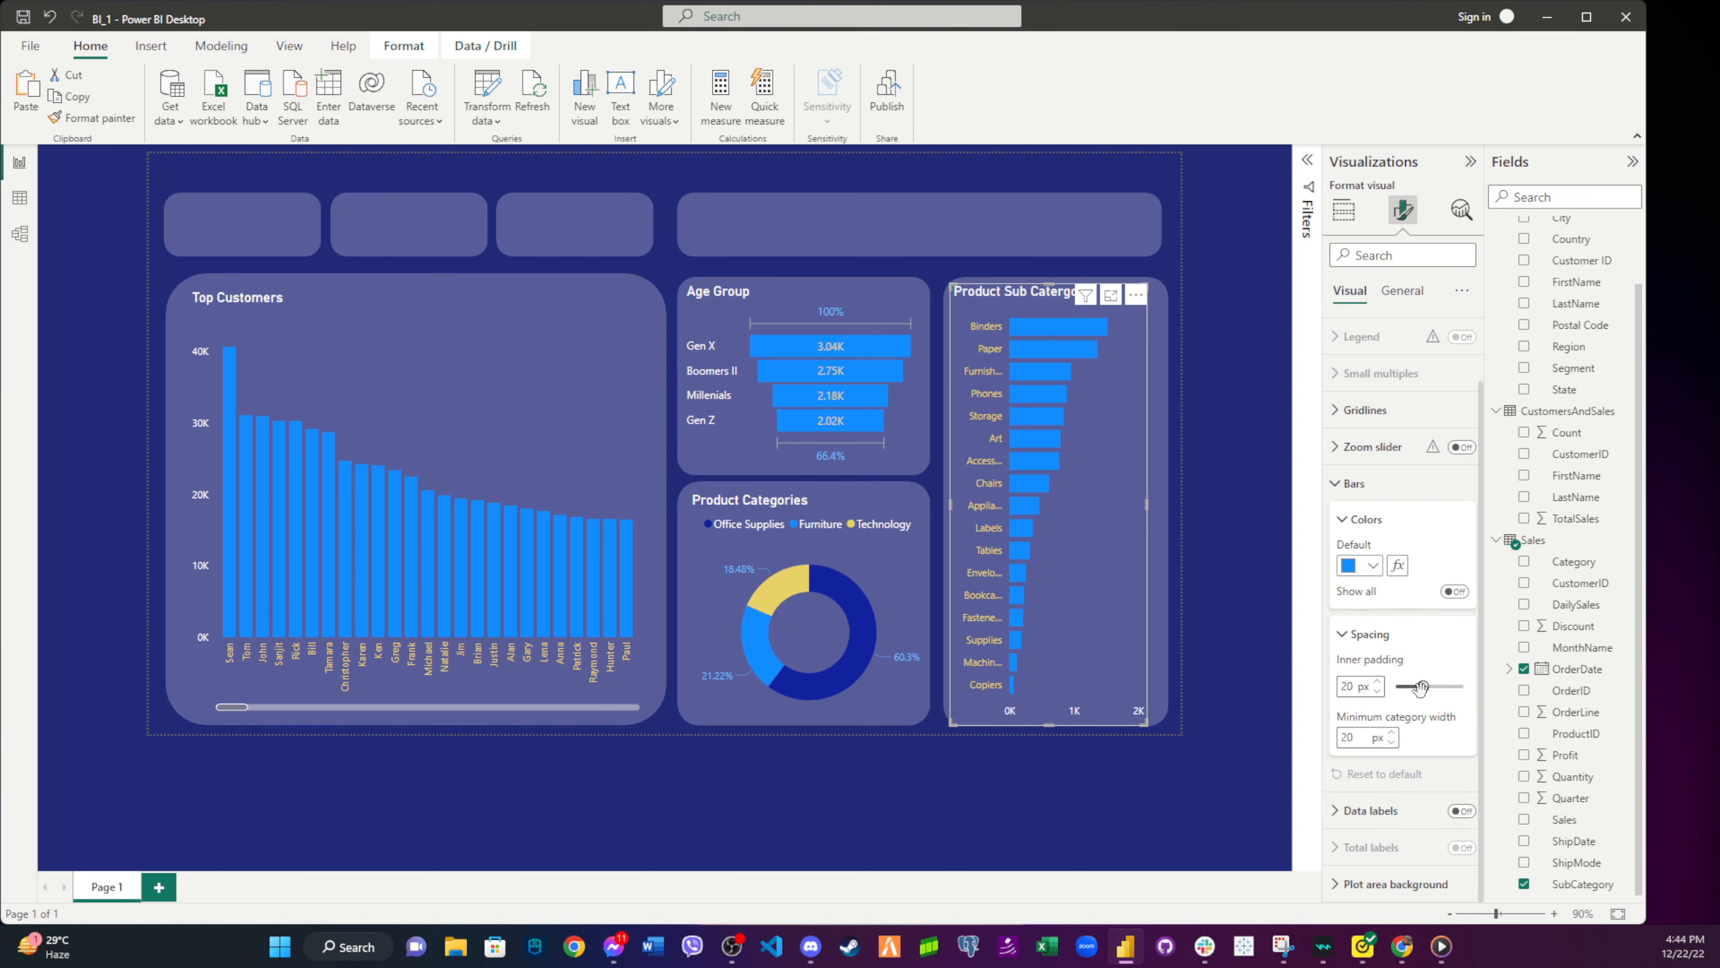
drag(1423, 686, 1414, 689)
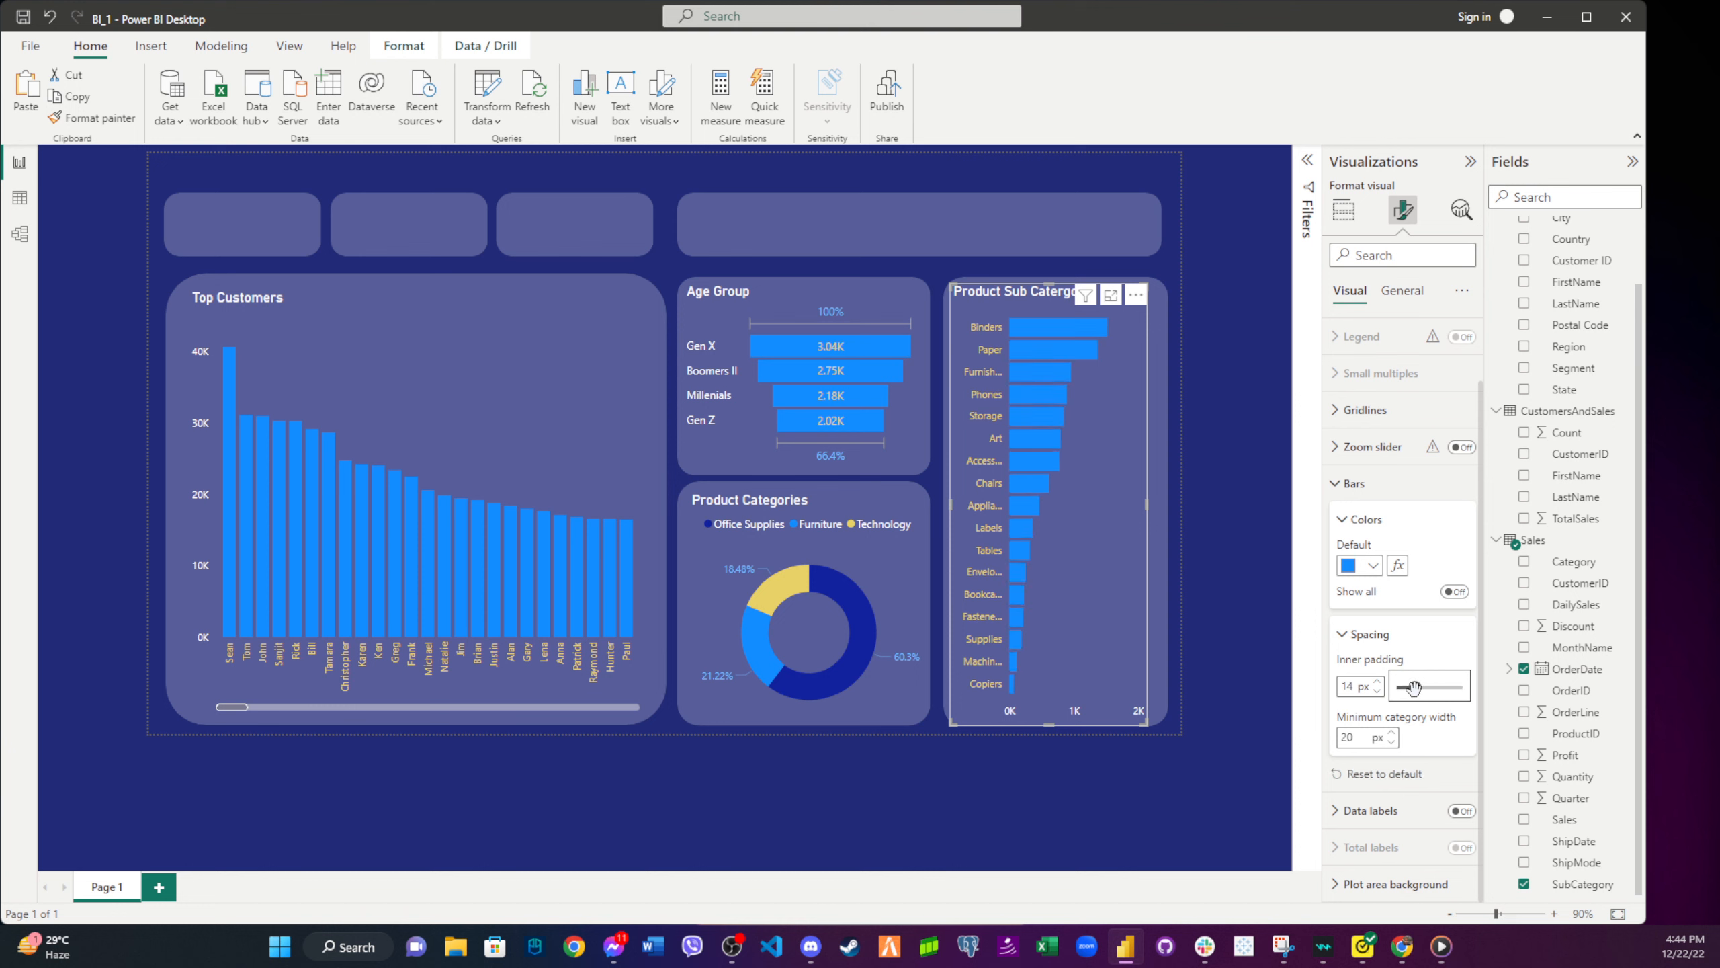
- Examine the Product Sub Catergory chart's size, position, header icon, effects and data label settings
click(1372, 810)
scroll(1433, 731, up, 4)
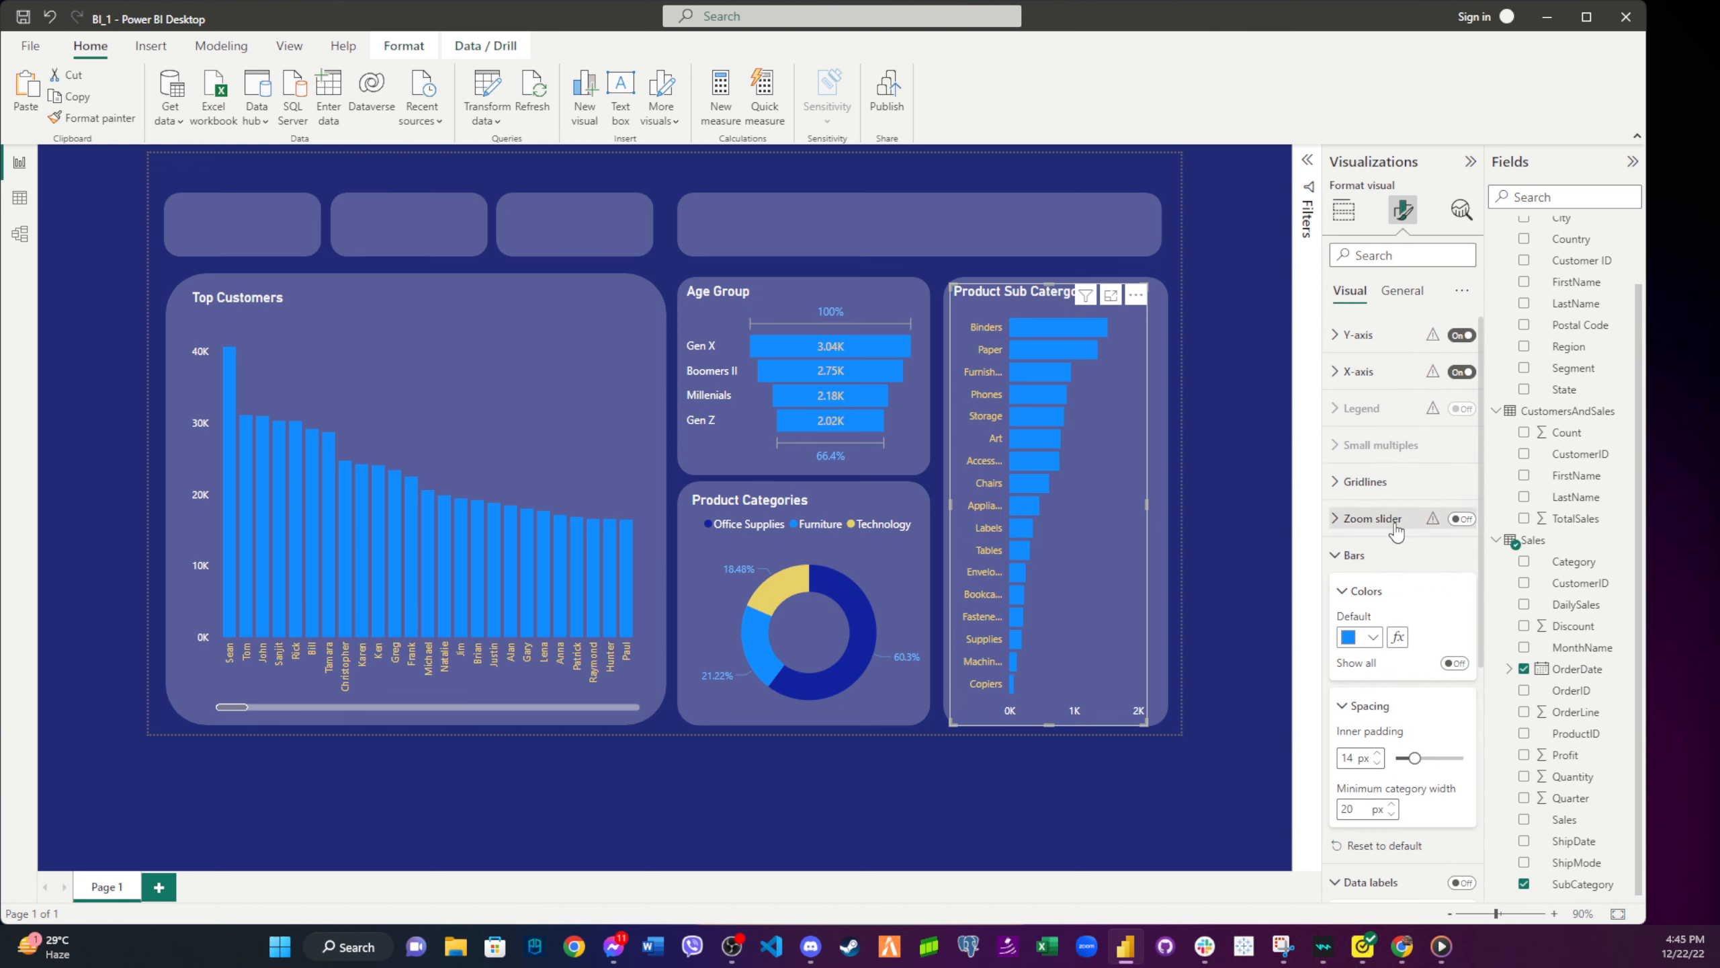
click(1413, 295)
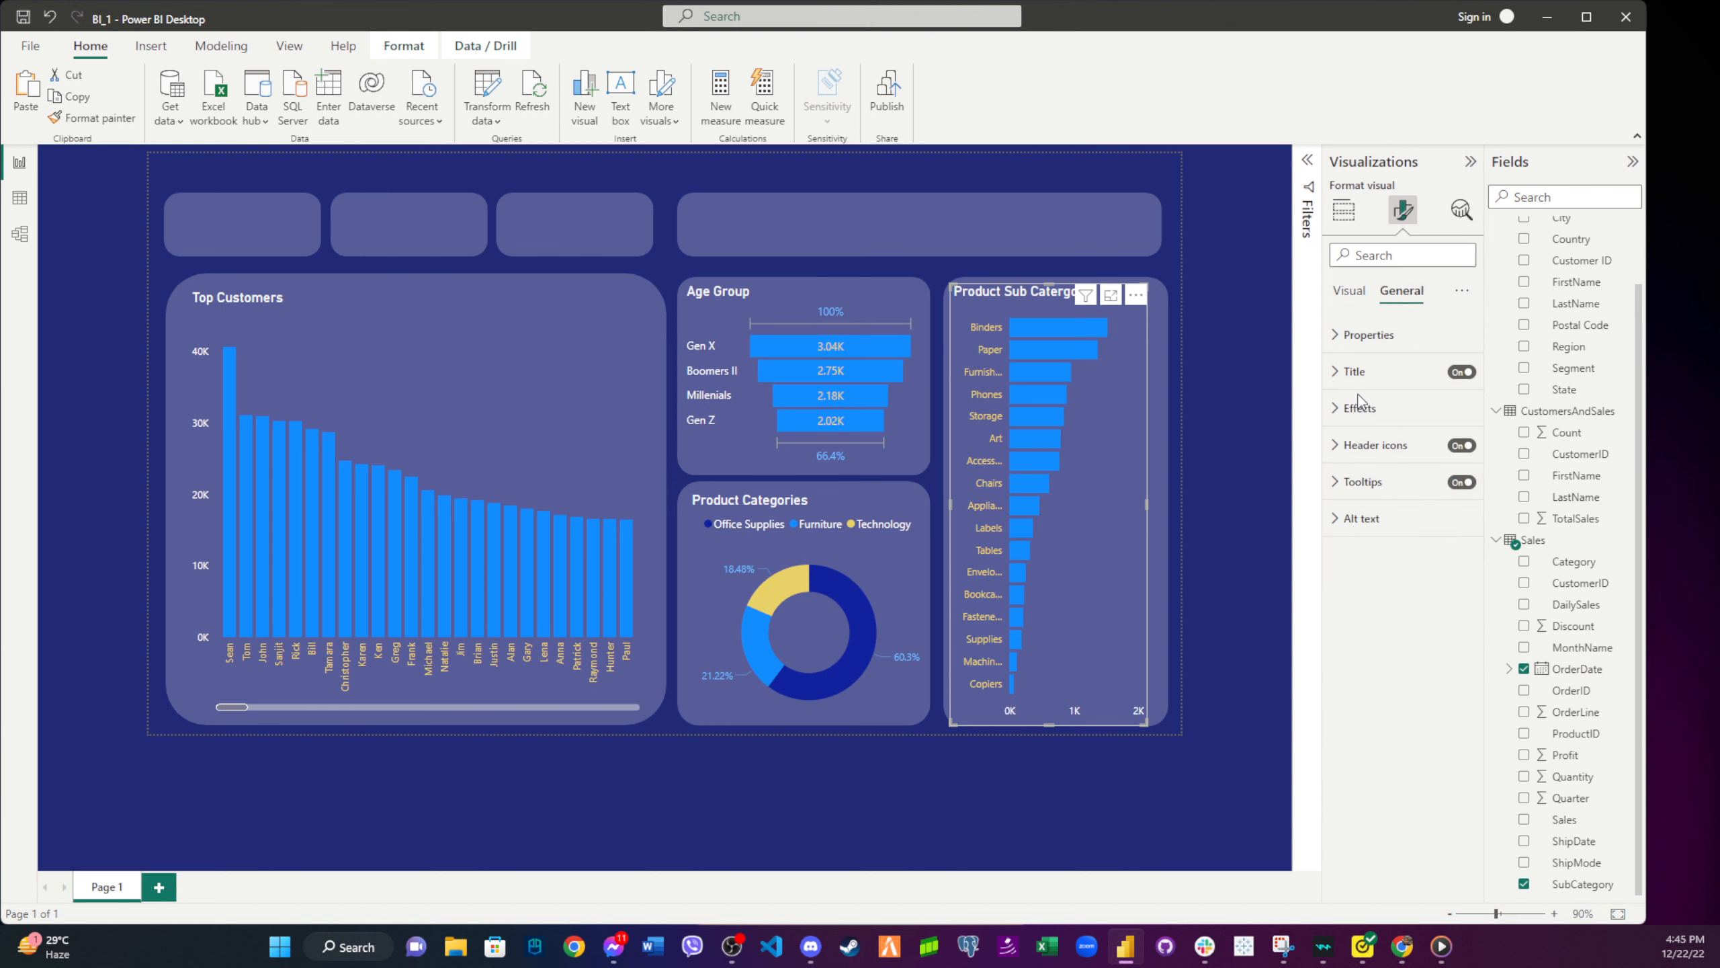
click(1368, 335)
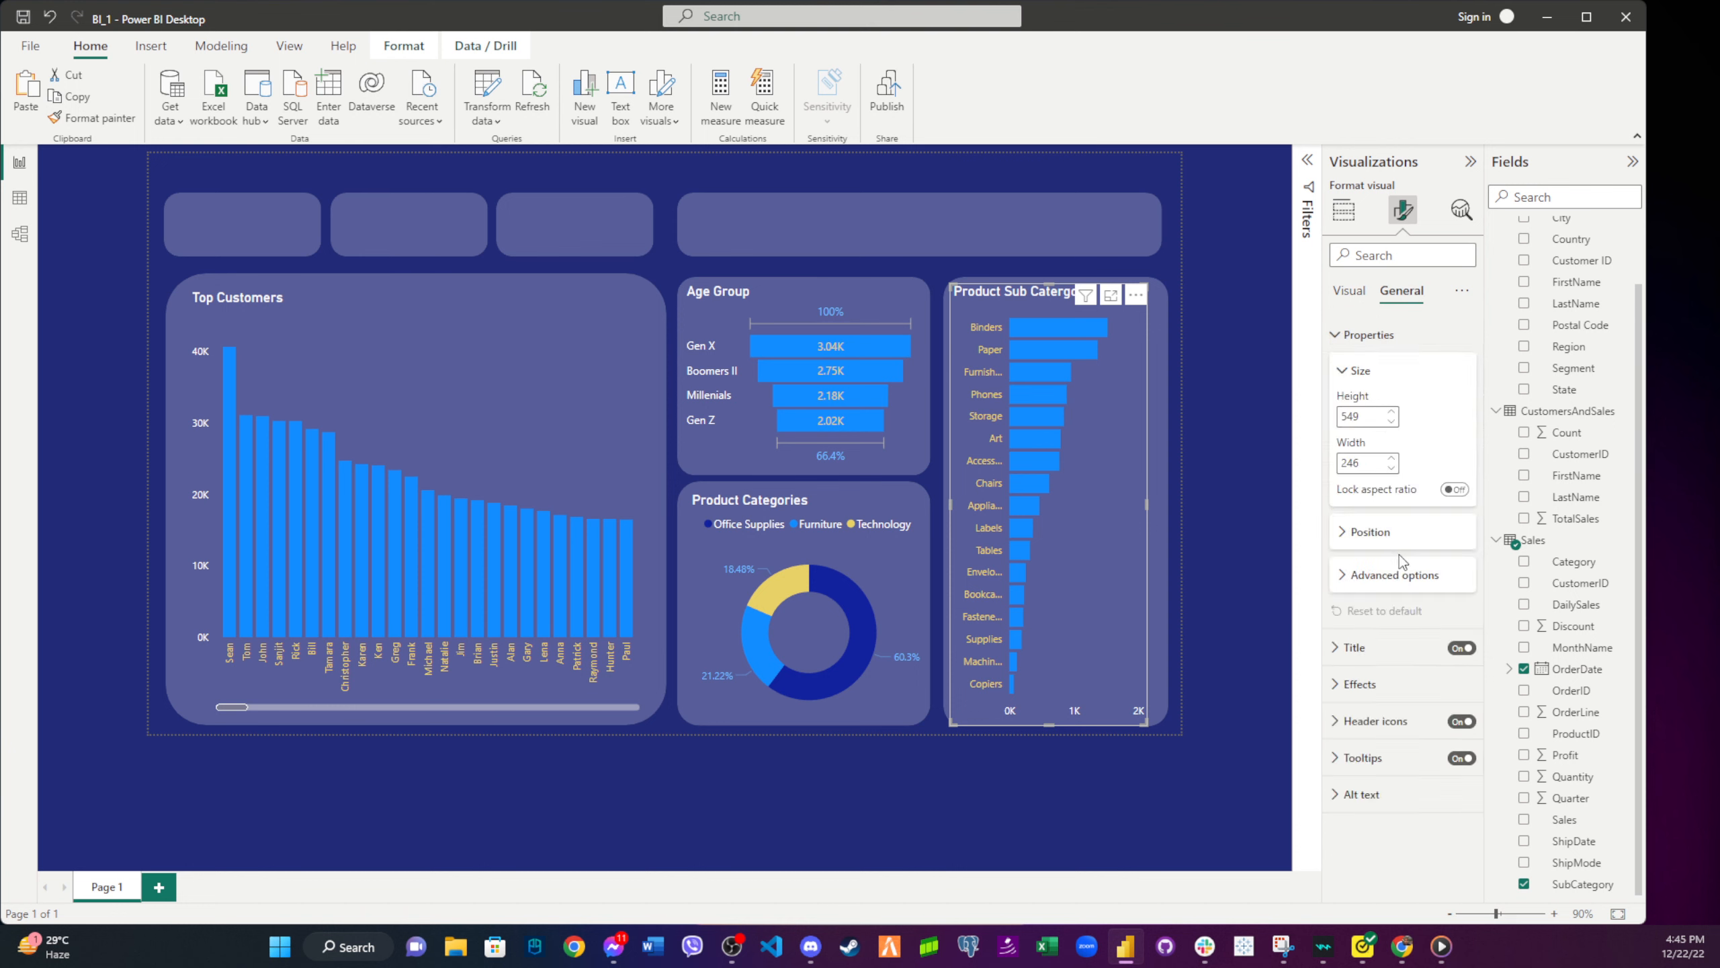
click(1387, 574)
click(1379, 542)
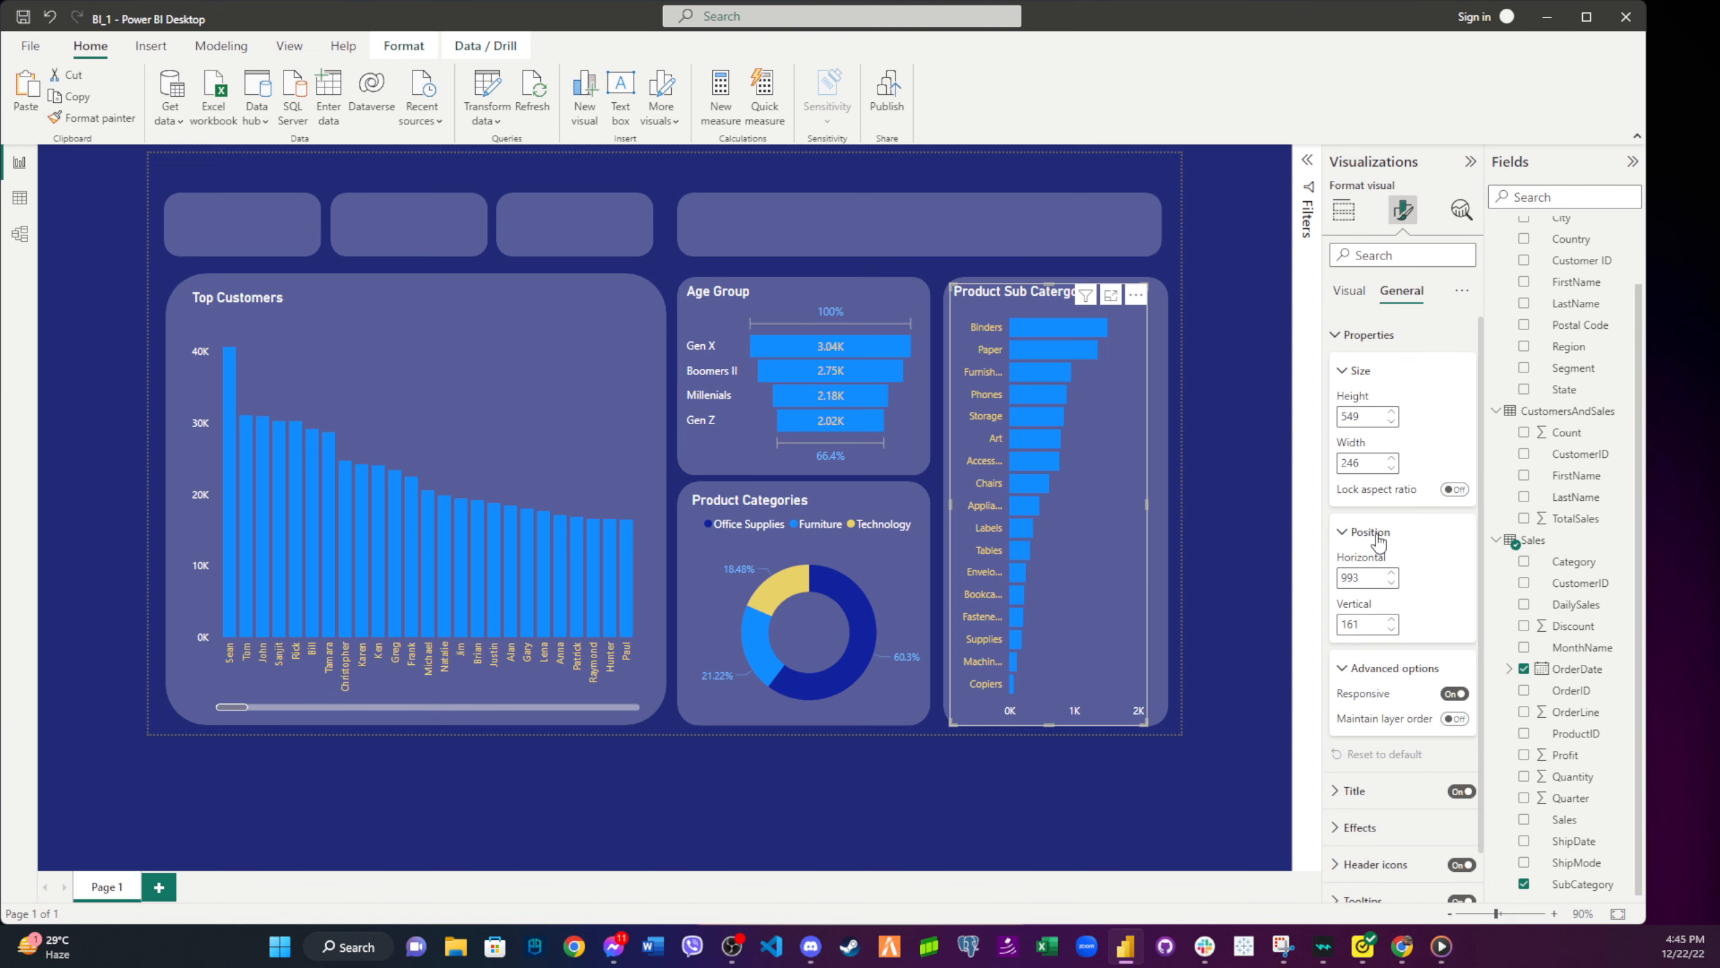
click(1341, 336)
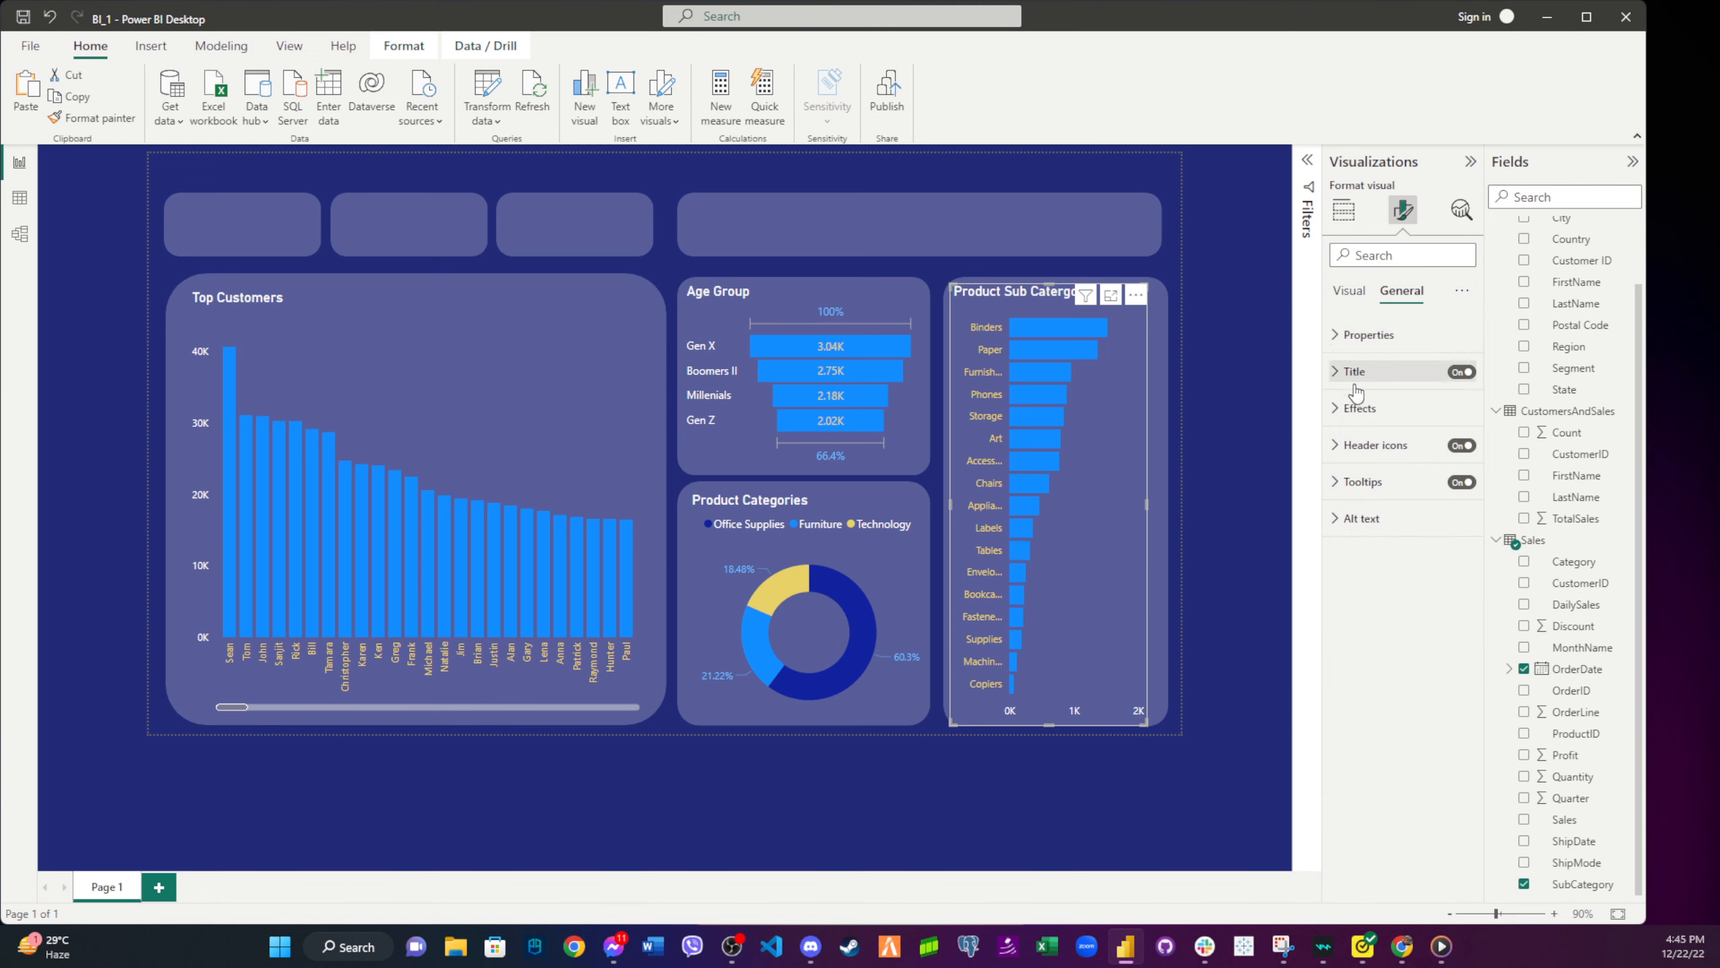
click(1341, 448)
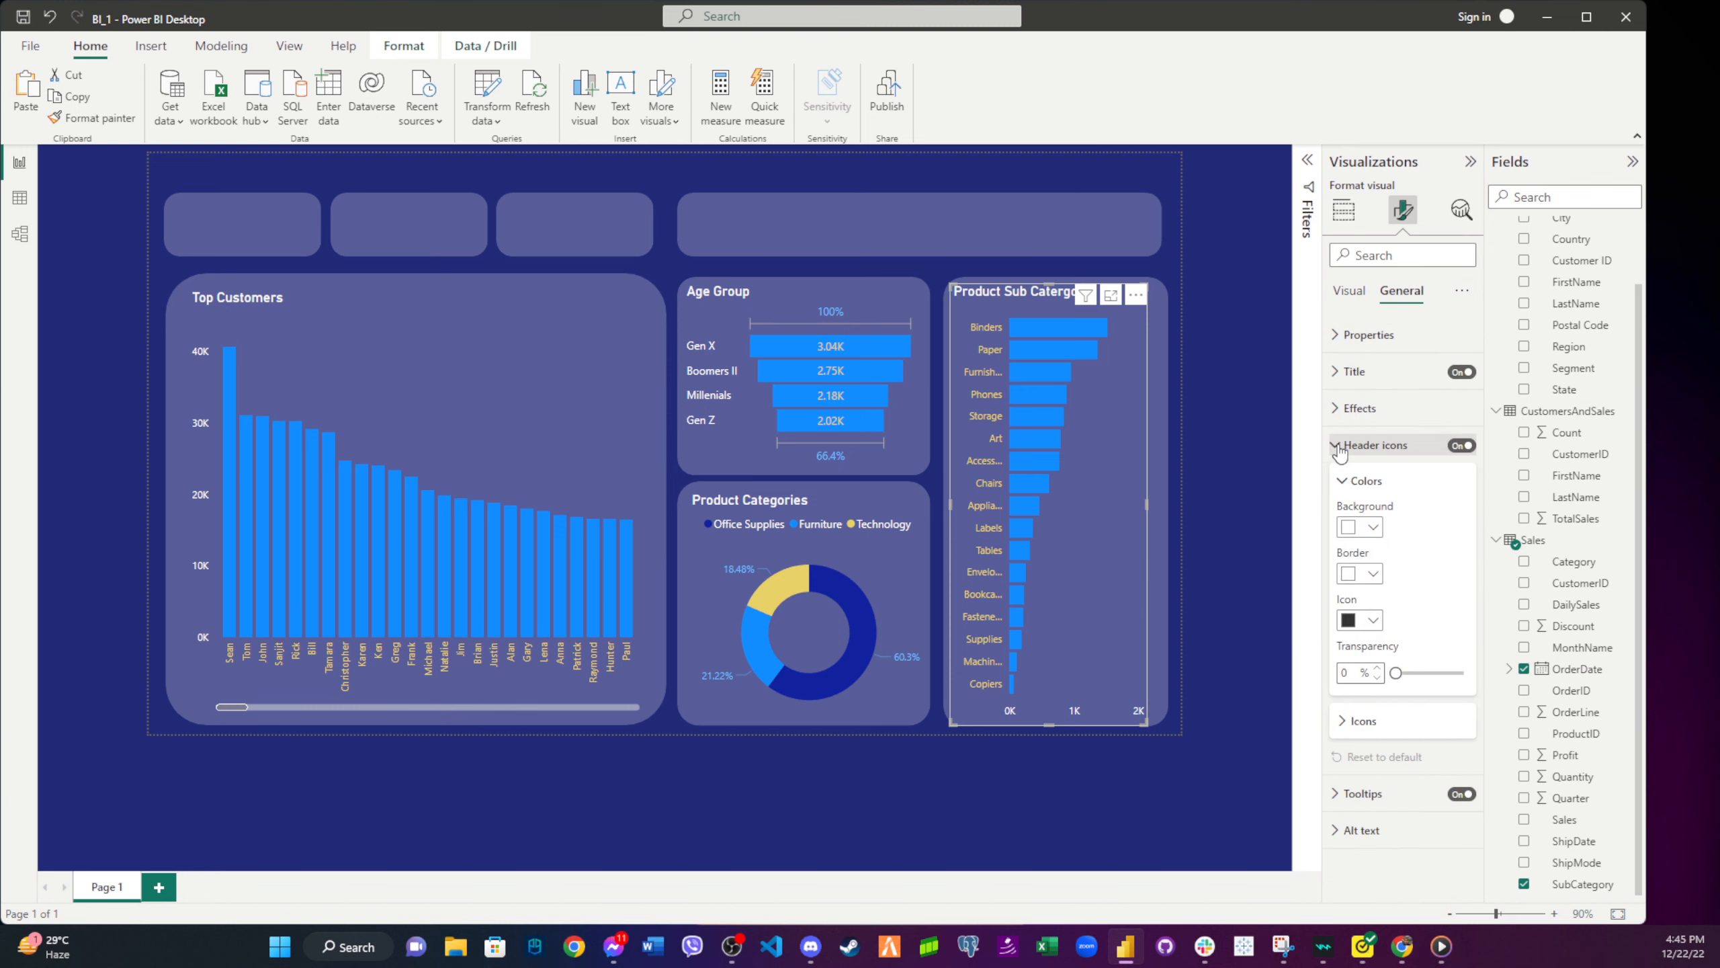
click(1341, 447)
click(1340, 408)
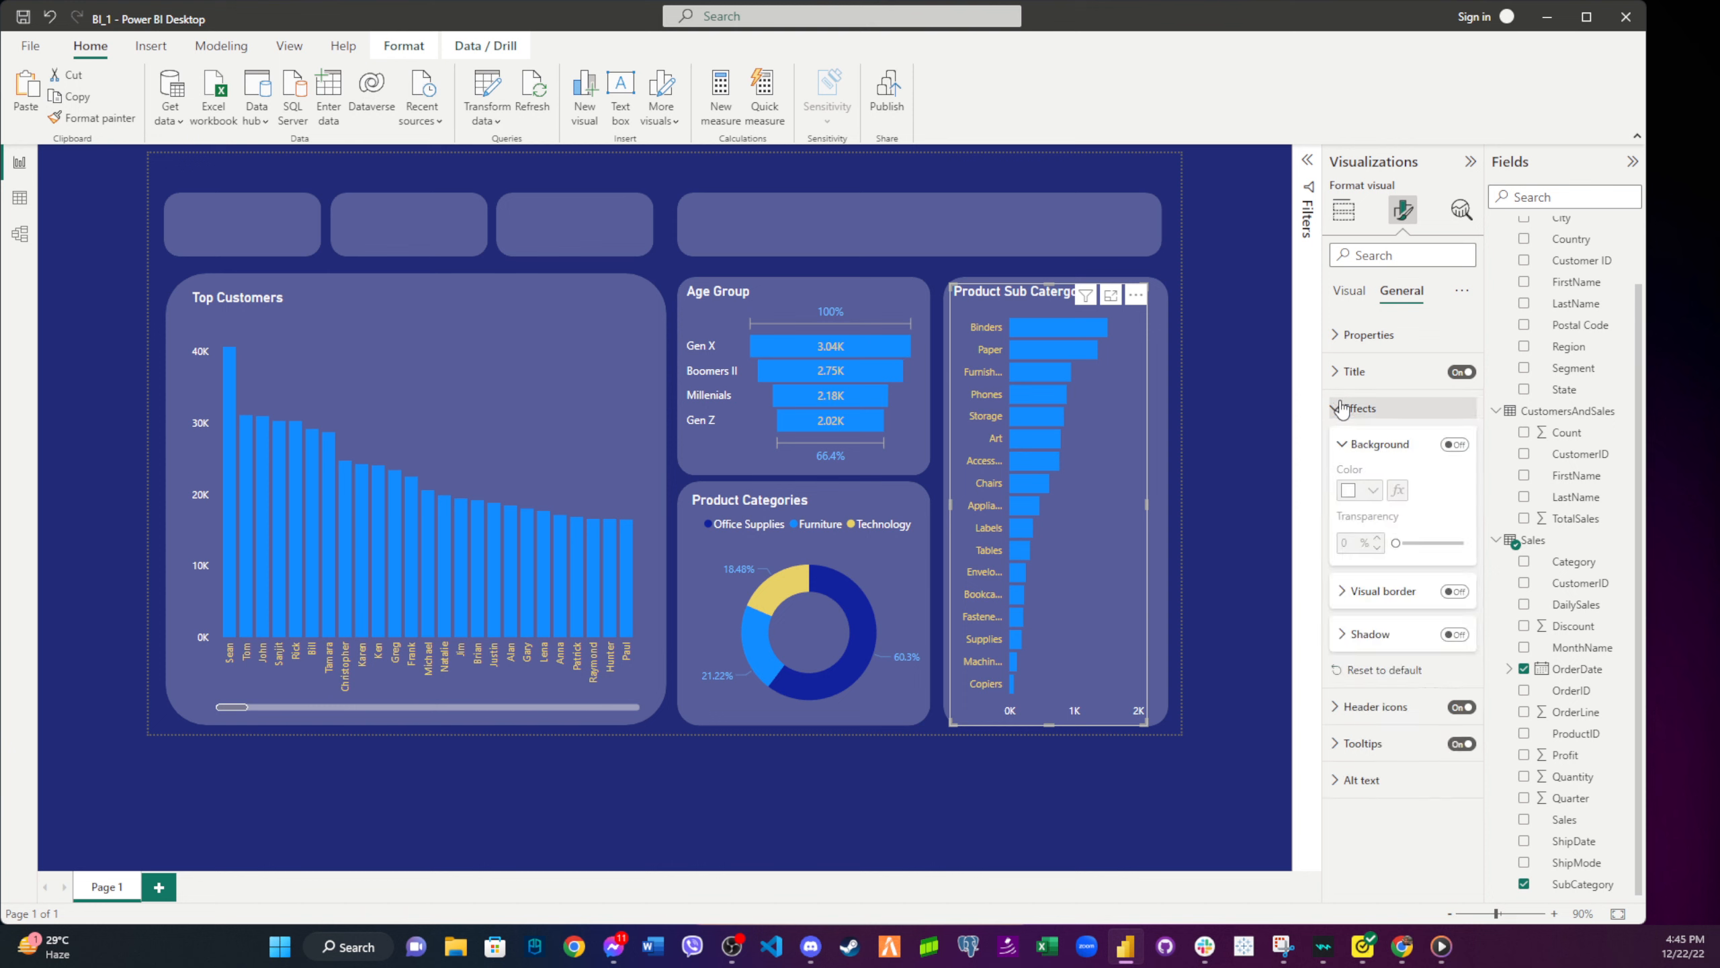
click(1382, 591)
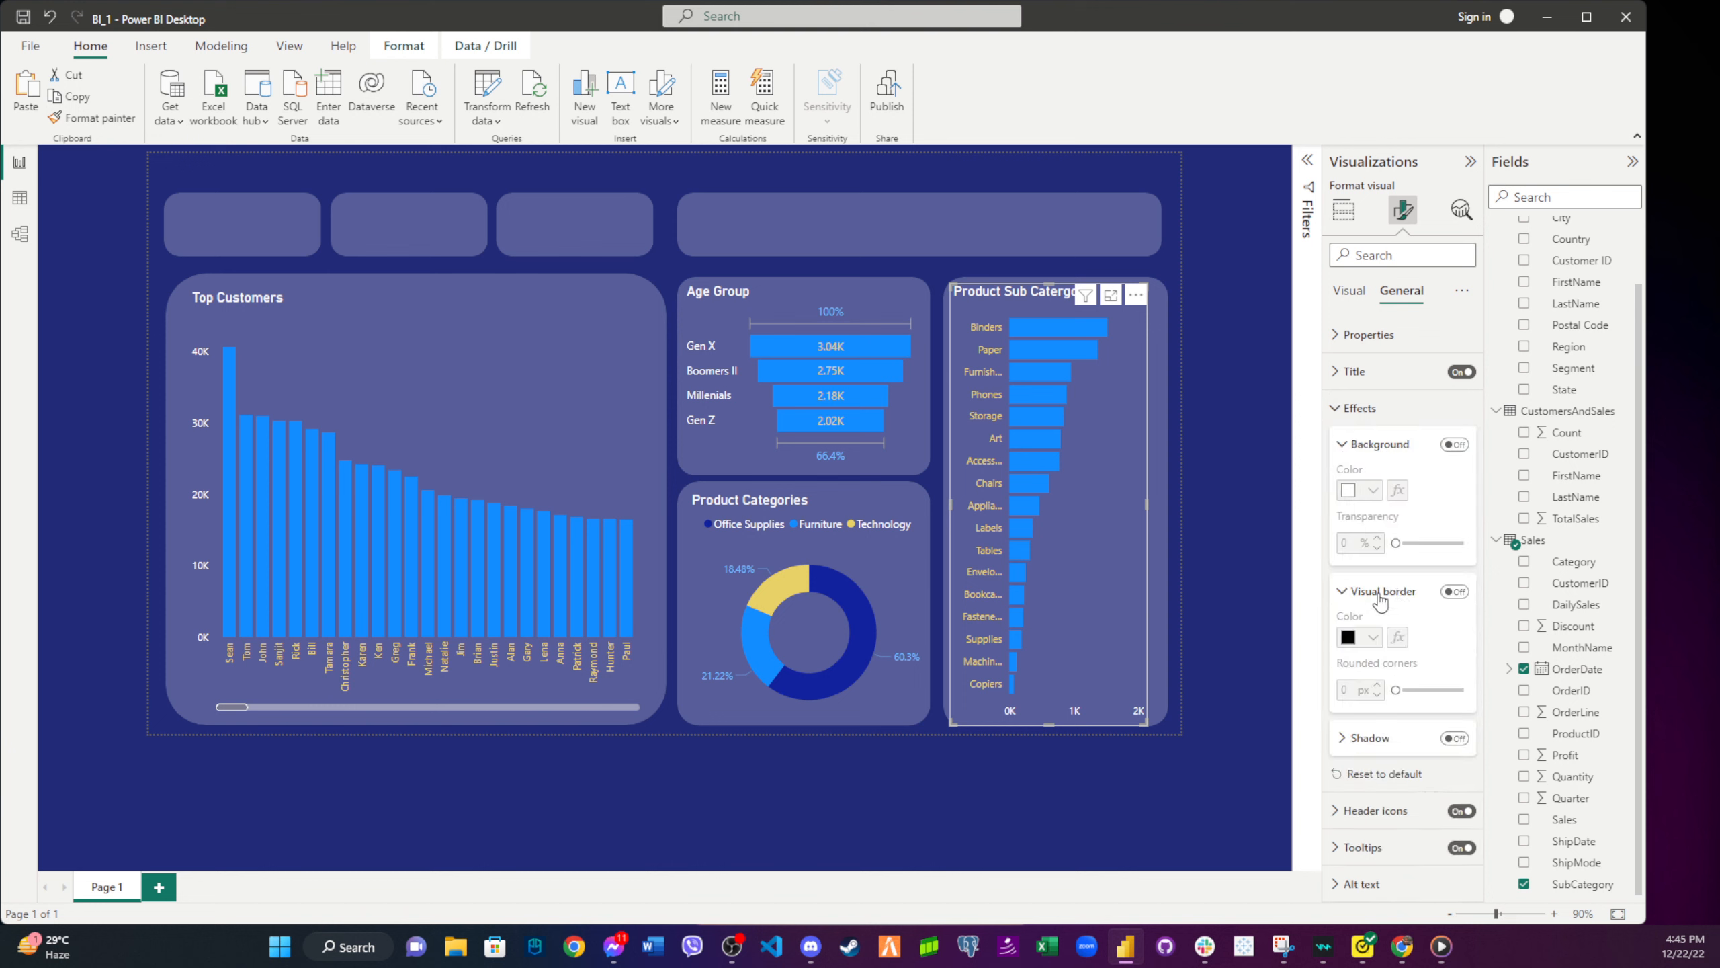
click(1348, 448)
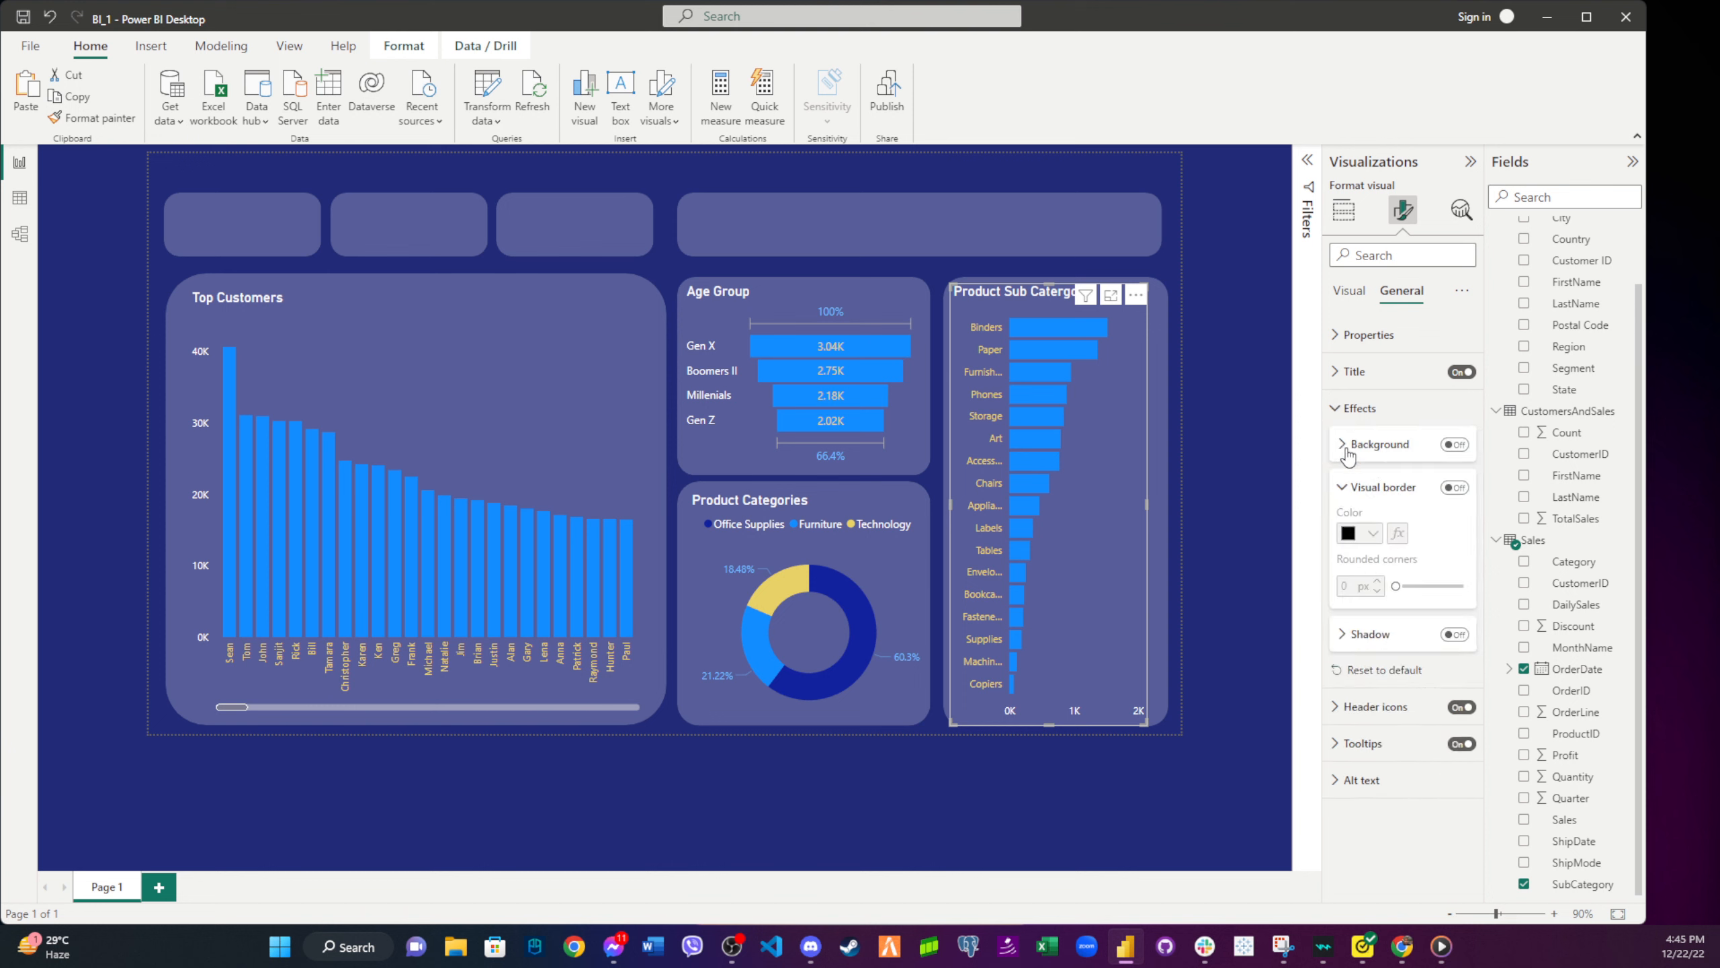
click(1343, 410)
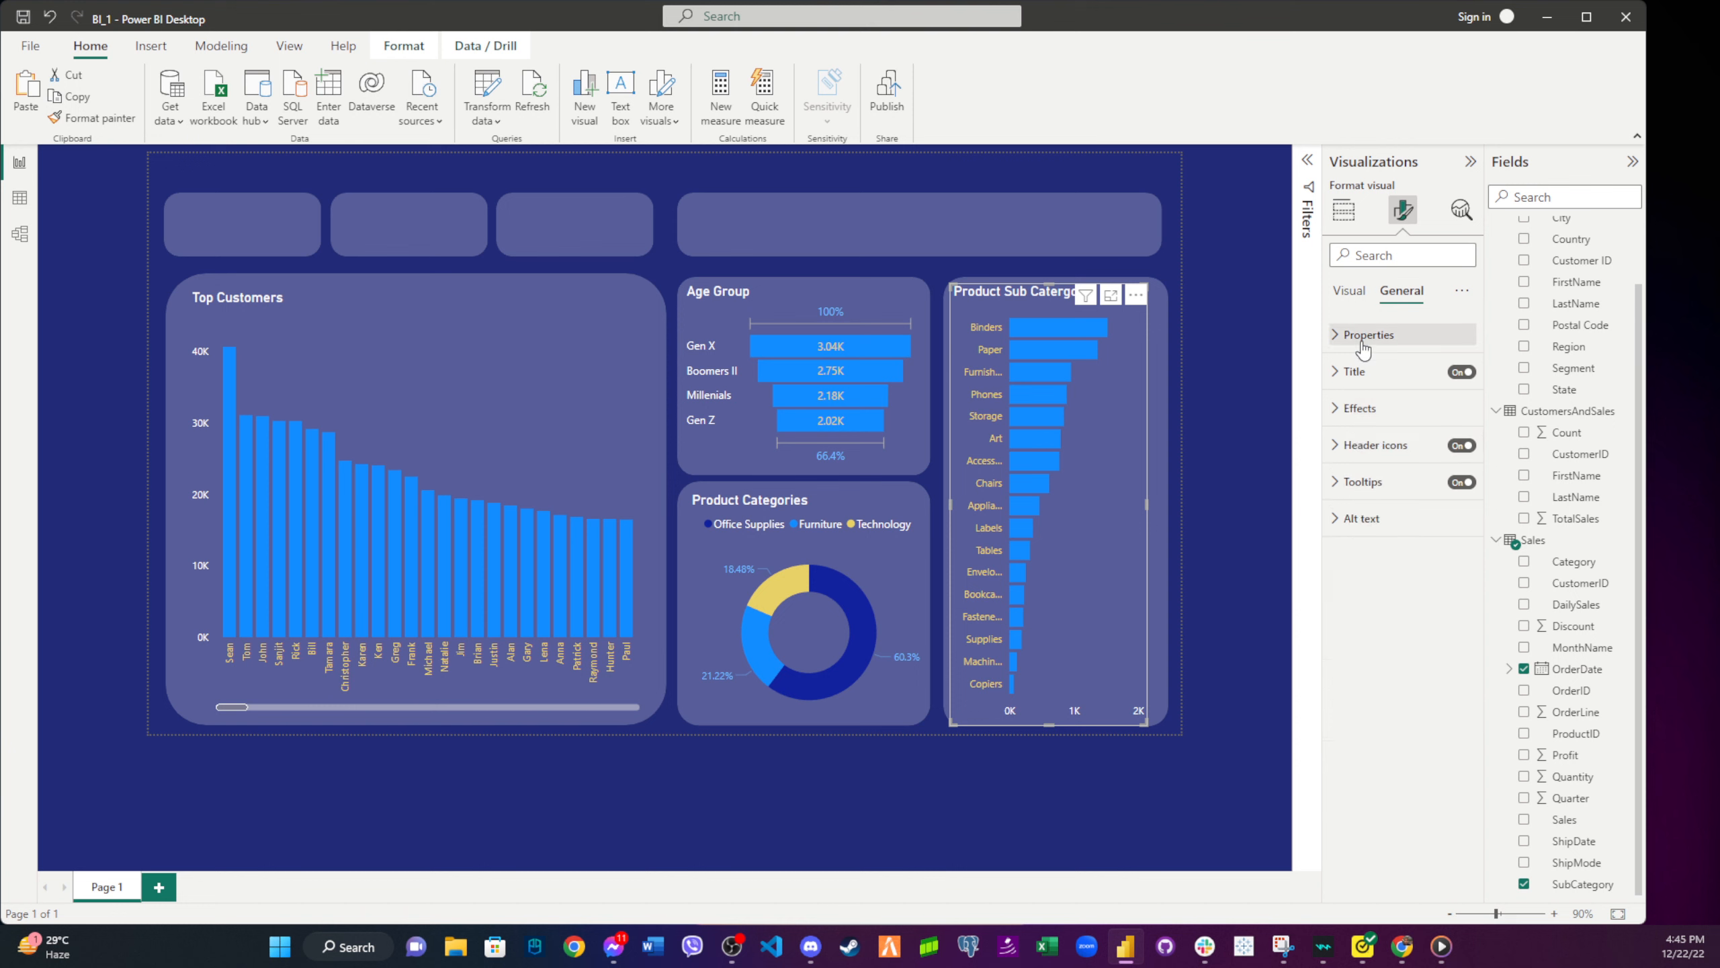
click(1350, 290)
click(1345, 558)
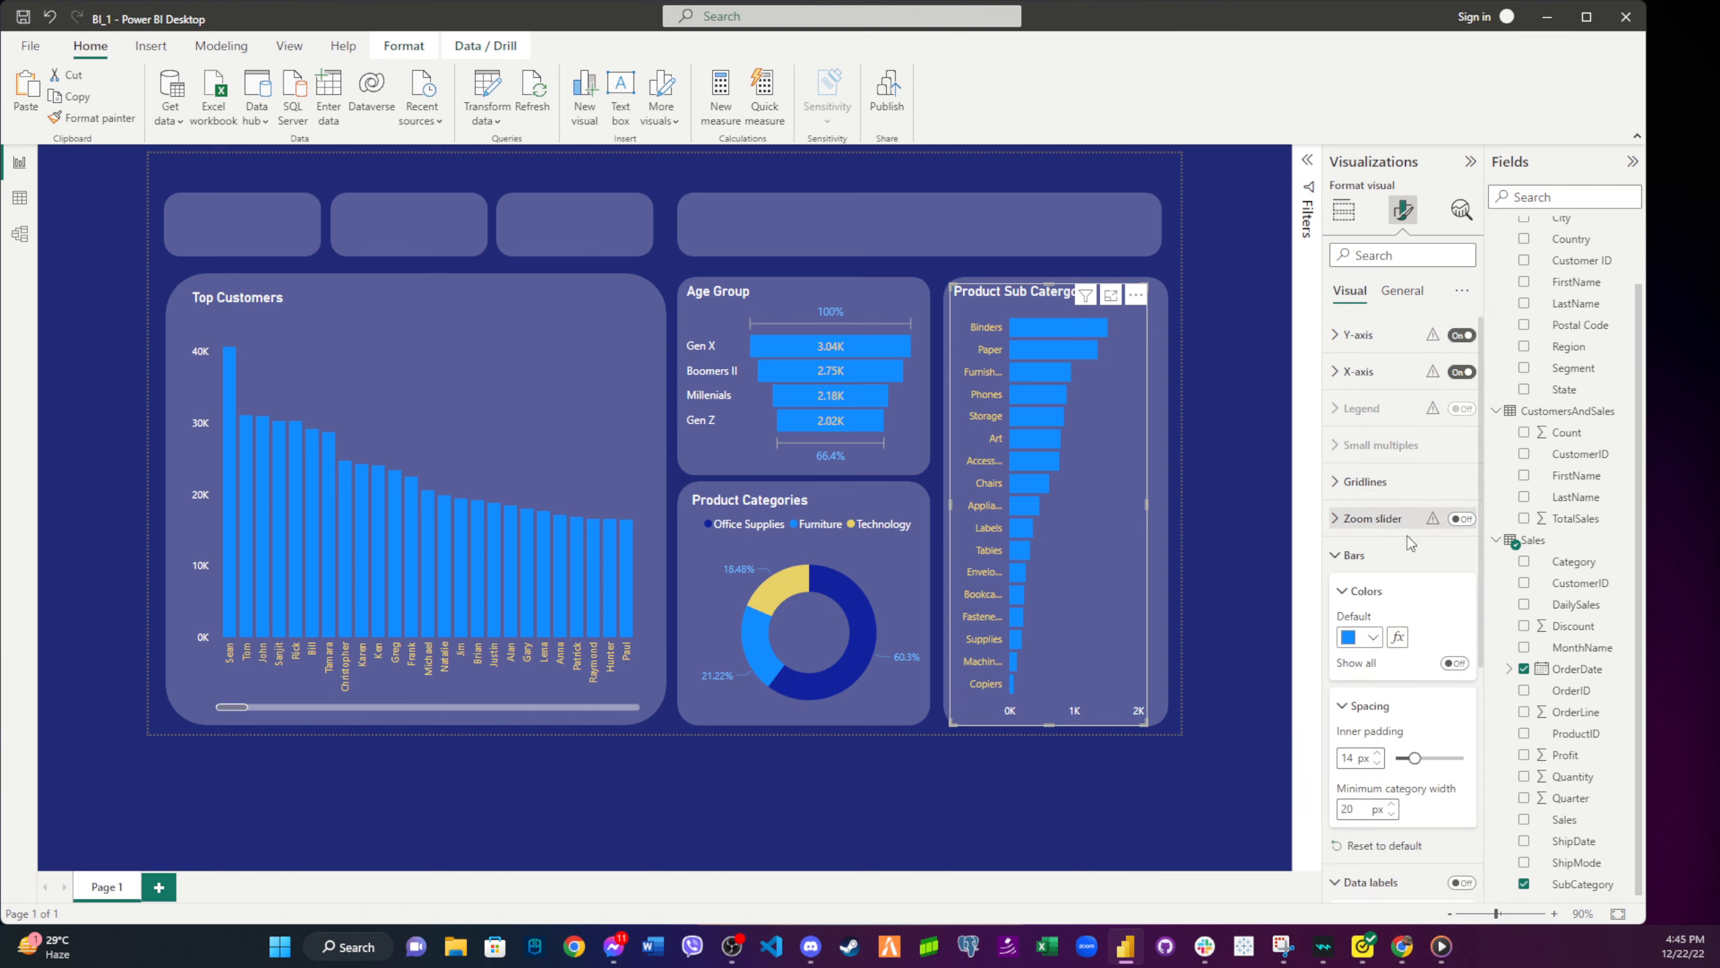
click(1342, 560)
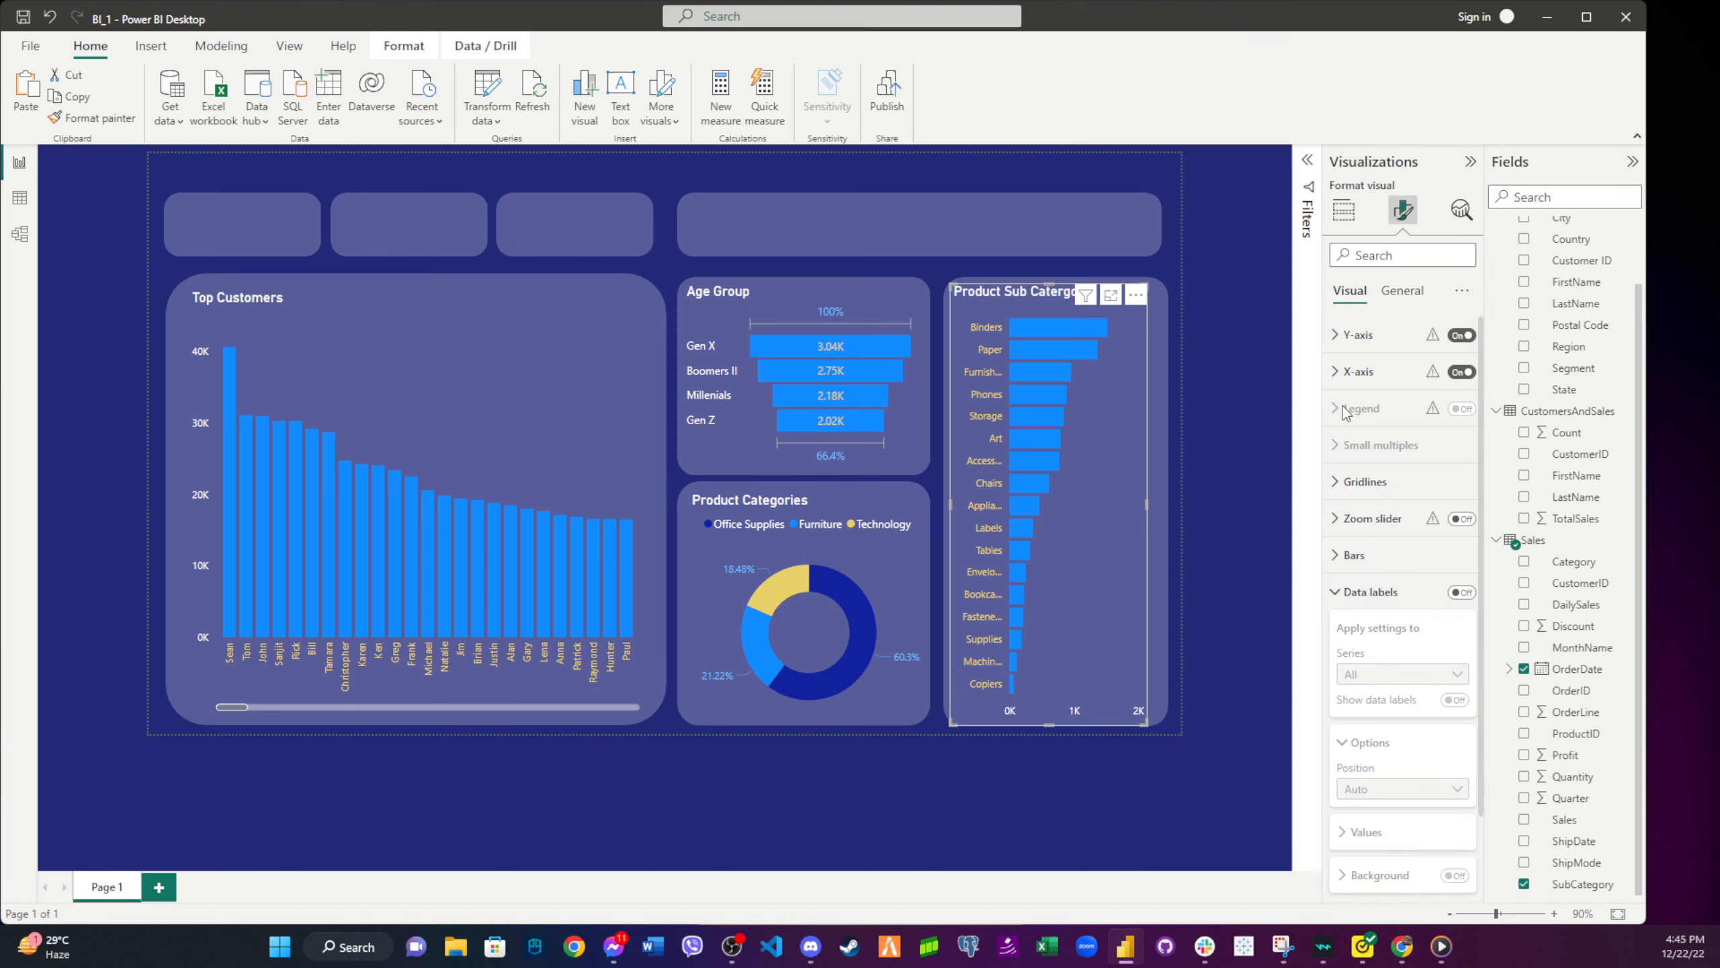
click(1348, 371)
click(1348, 372)
- Set the maximum area width of the Product Sub Catergory chart's Y-axis labels to 32% and try out the switched axis position
click(1352, 339)
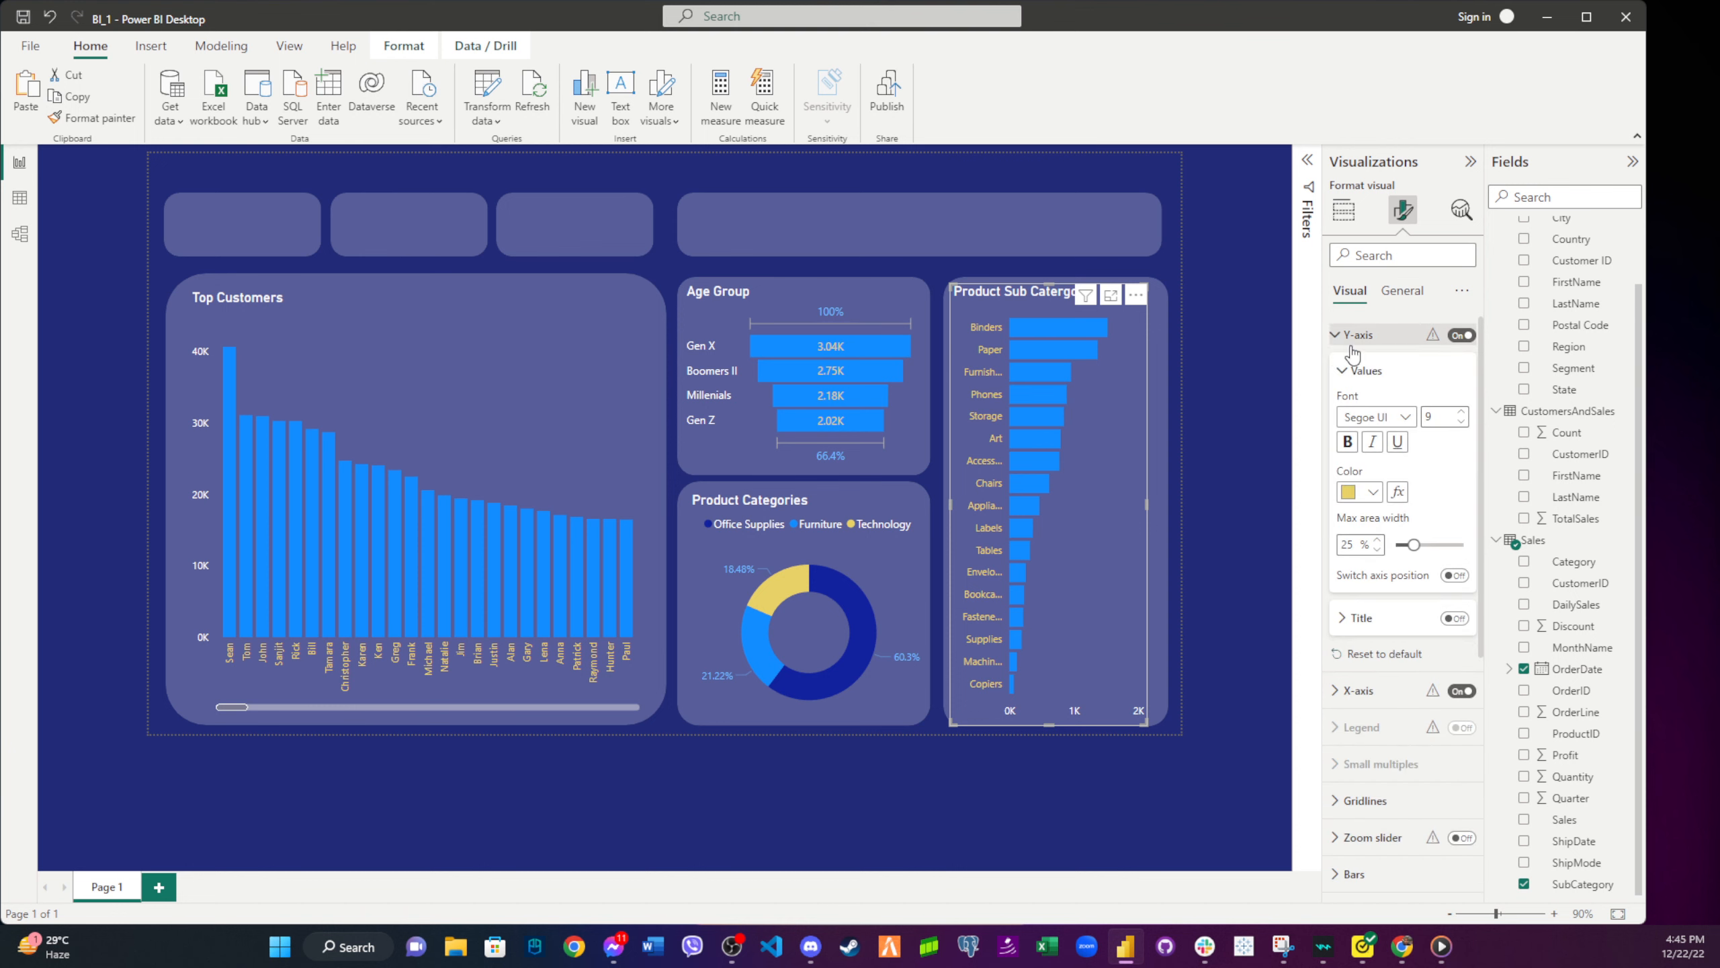
mouse_move(1414, 545)
mouse_down()
mouse_move(1447, 546)
mouse_move(1419, 546)
mouse_up()
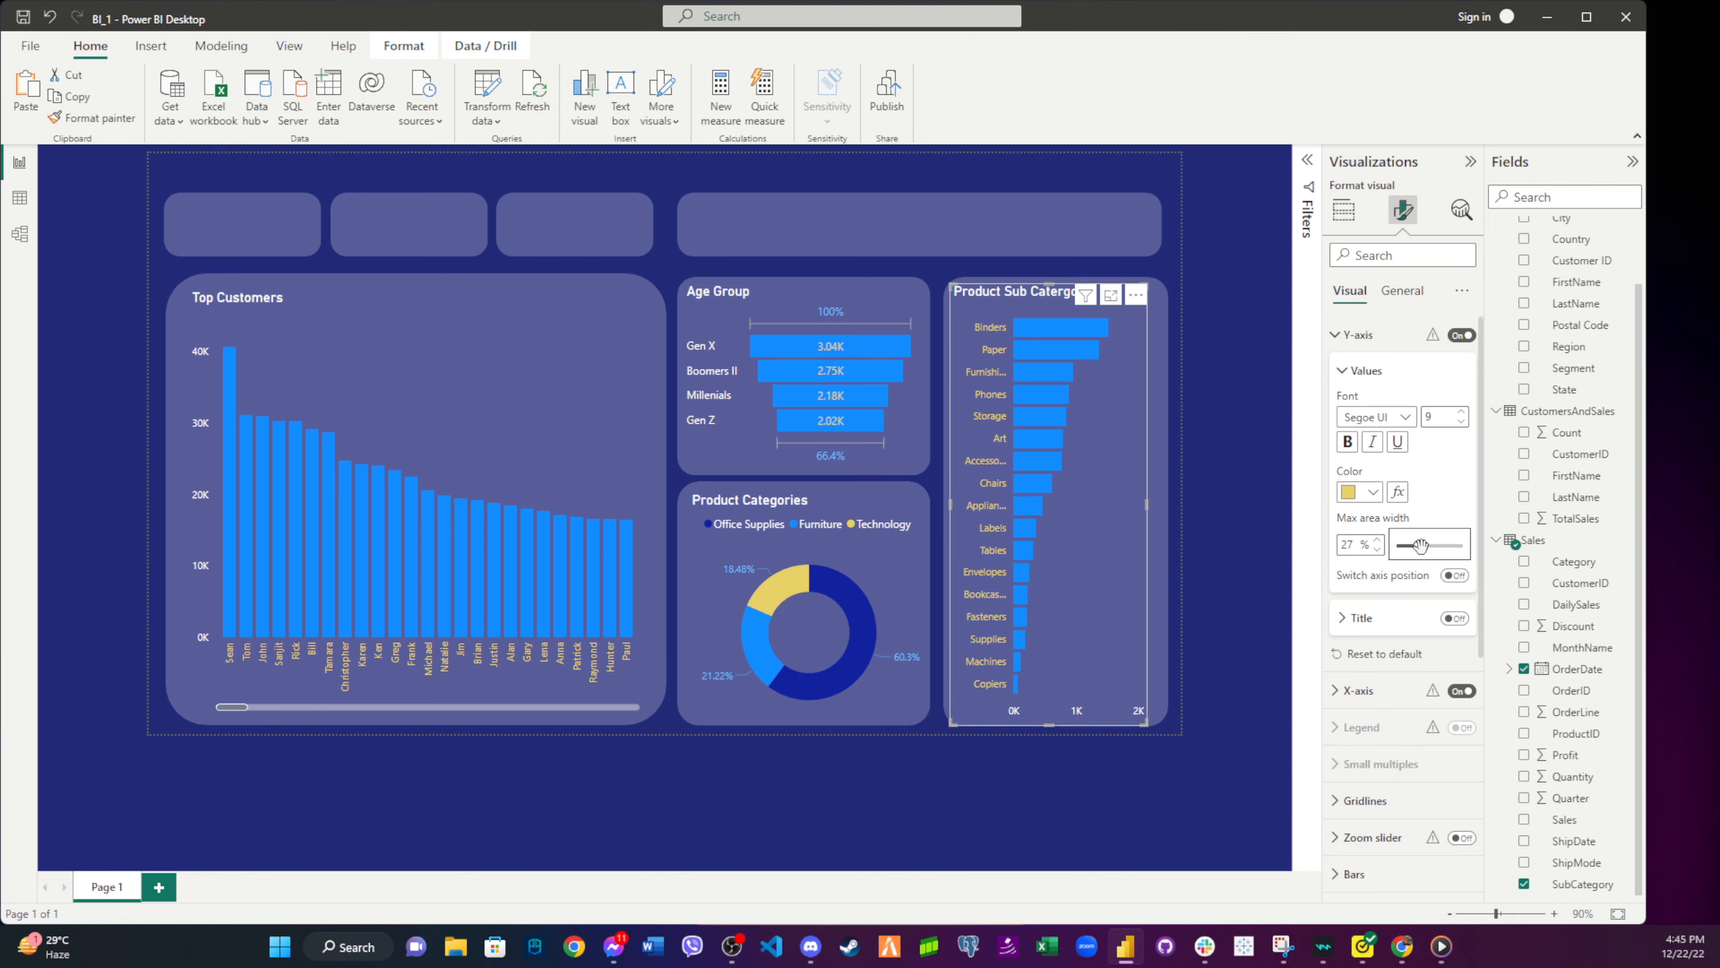
drag(1421, 546, 1426, 546)
click(1457, 577)
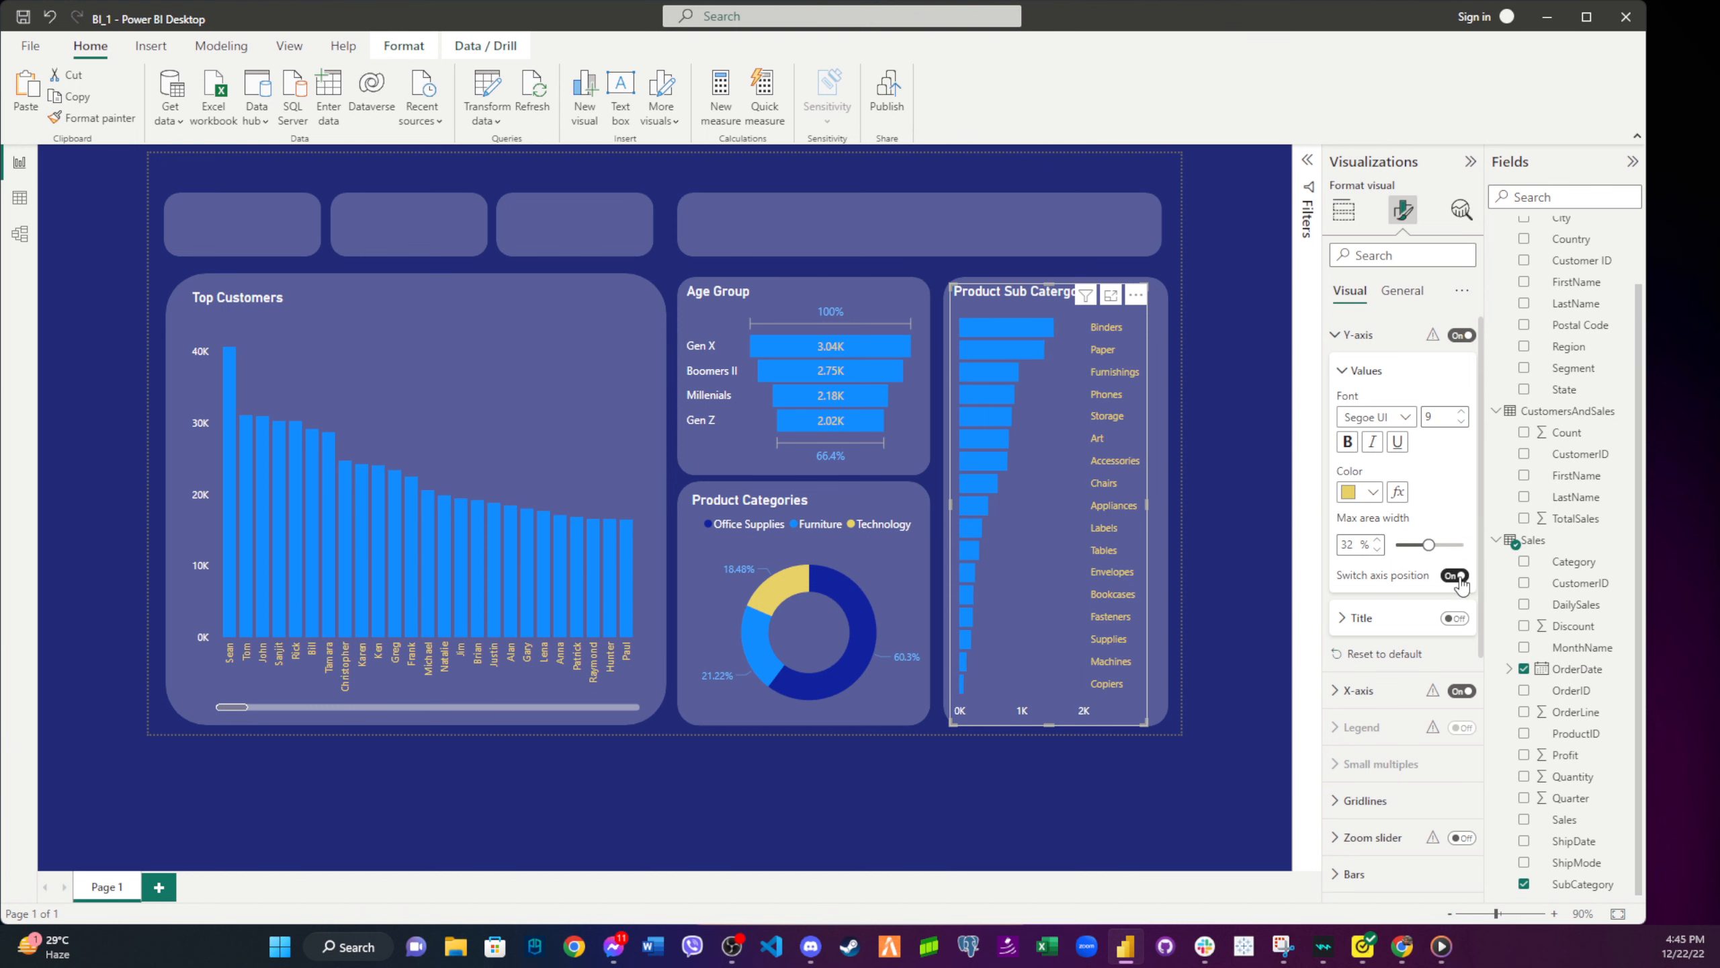
click(1456, 576)
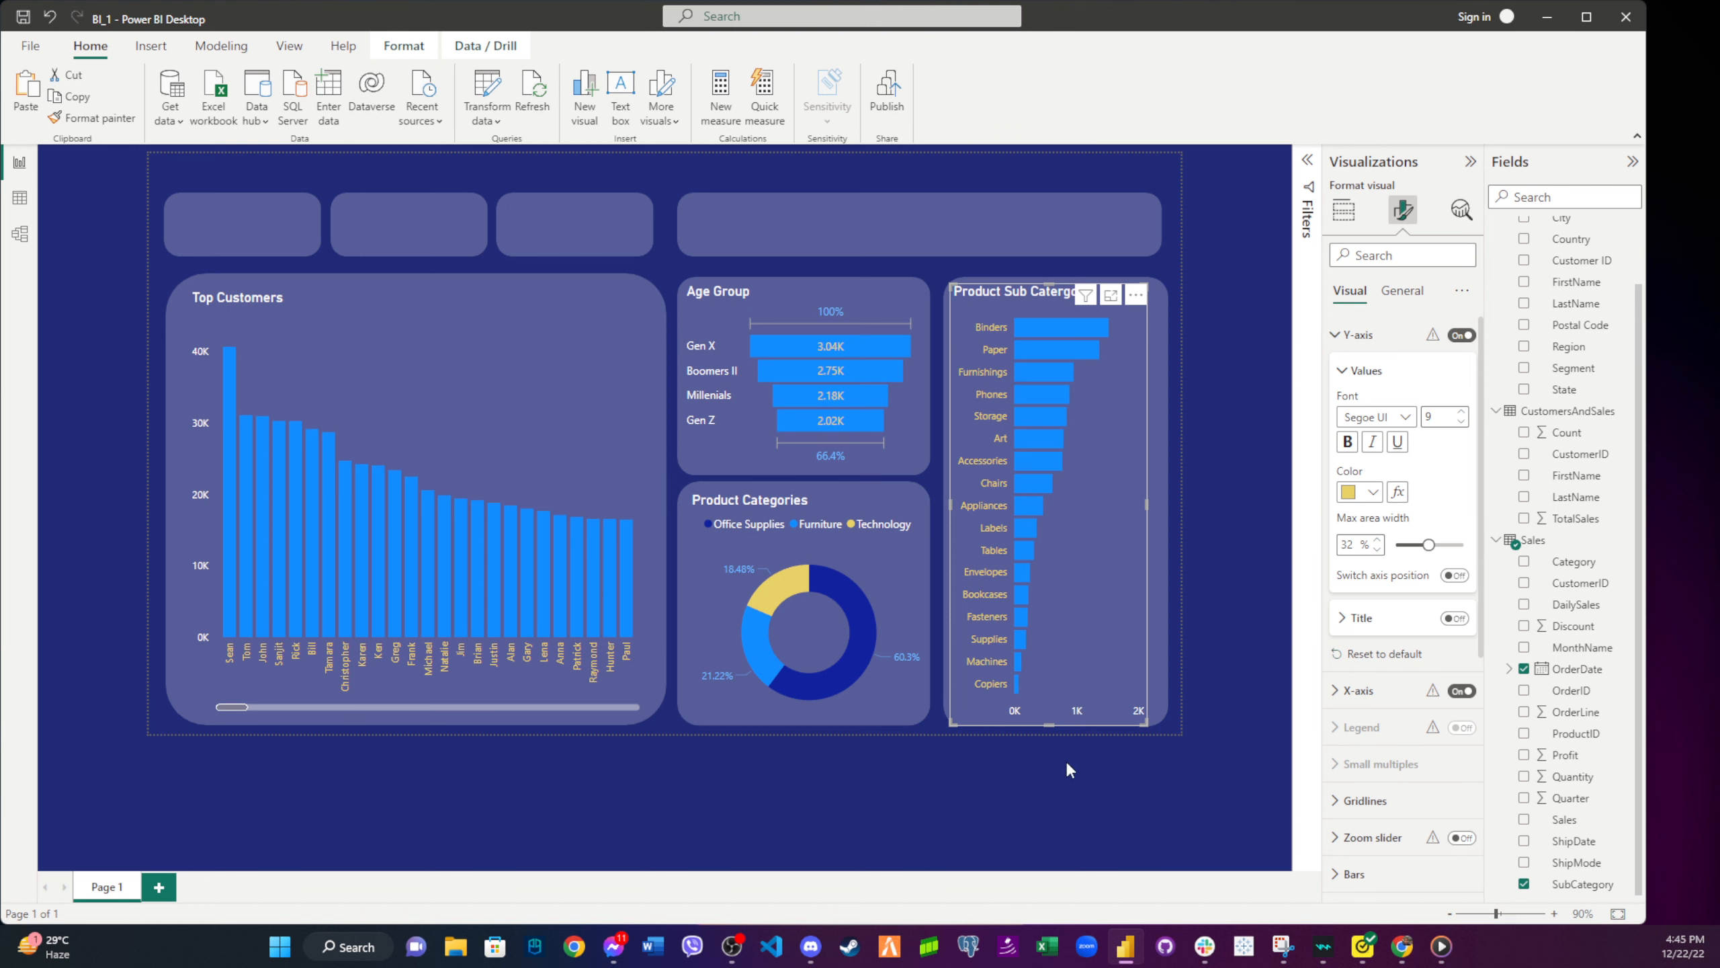
- Color the Product Sub Catergory chart's Y-axis labels white and its X-axis values light yellow
click(1373, 494)
click(1363, 566)
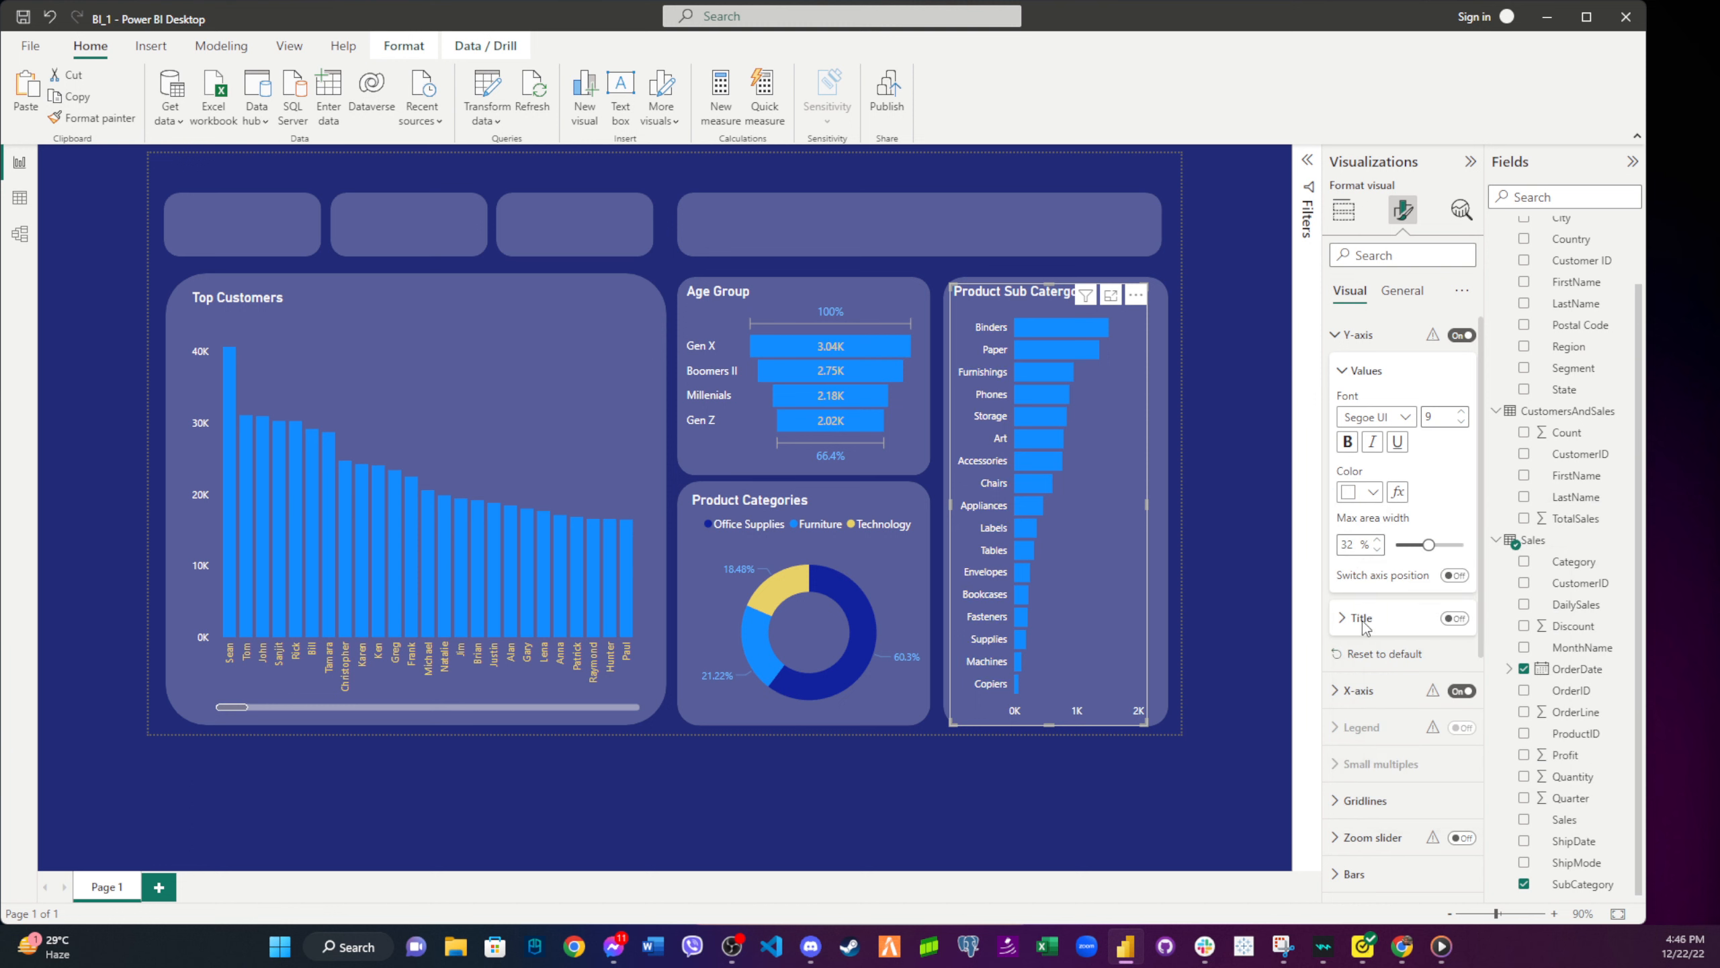
click(1361, 690)
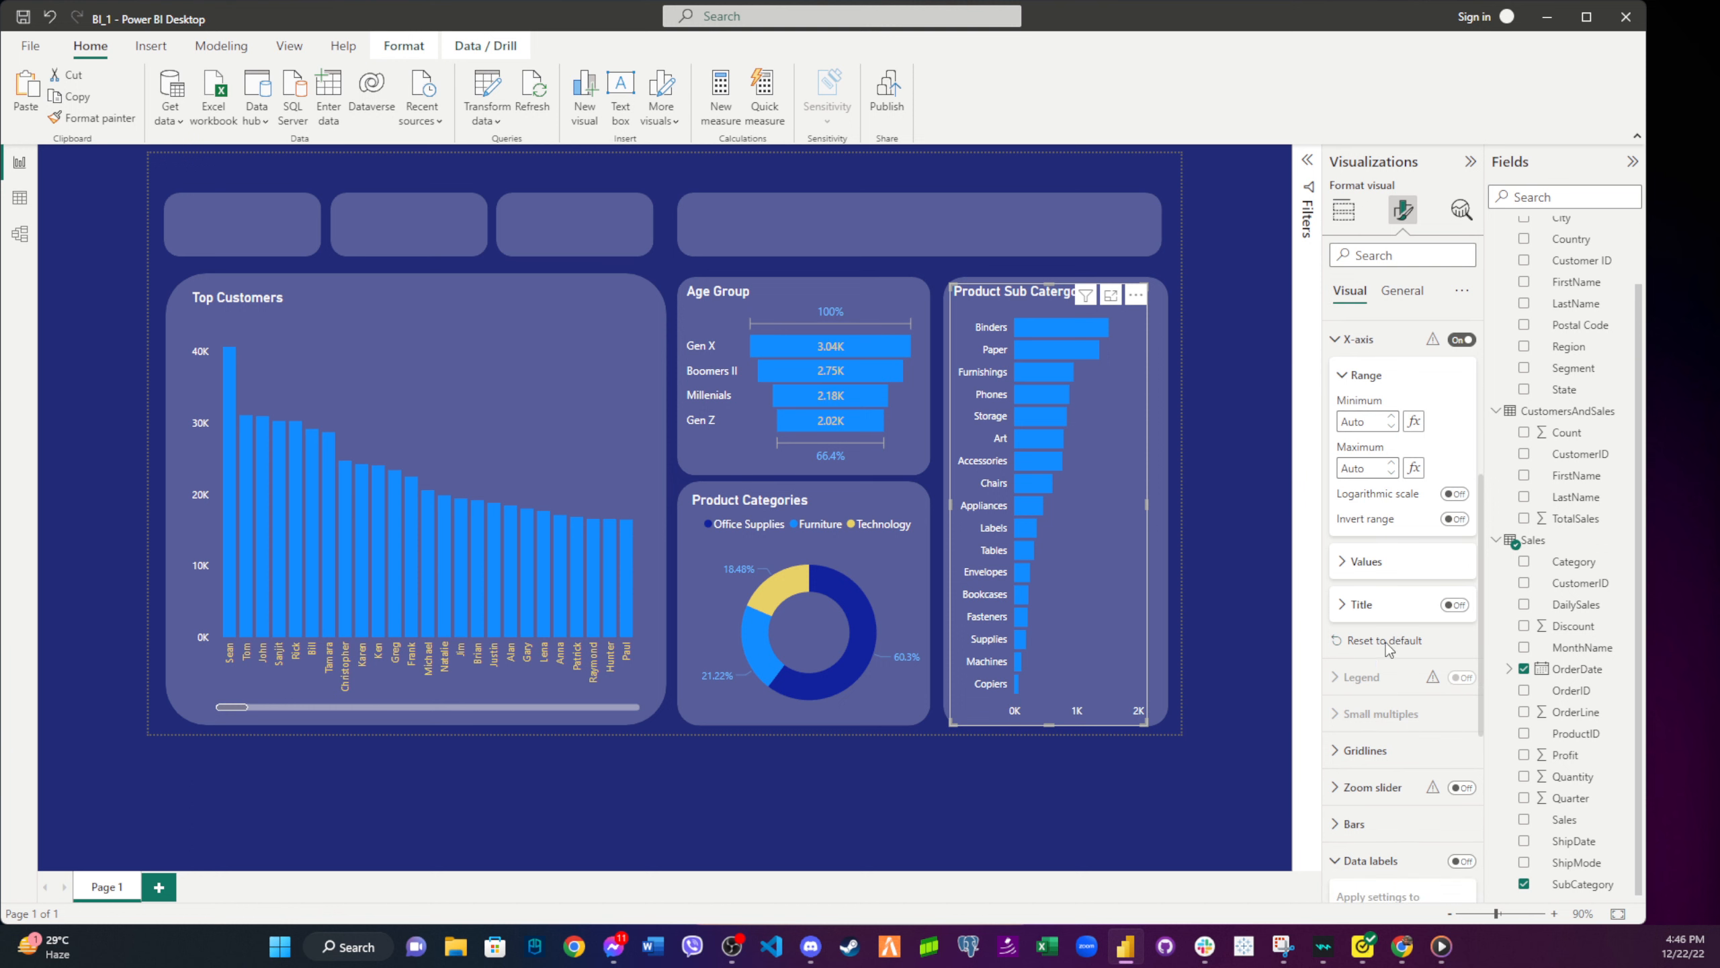
click(1362, 568)
click(1373, 682)
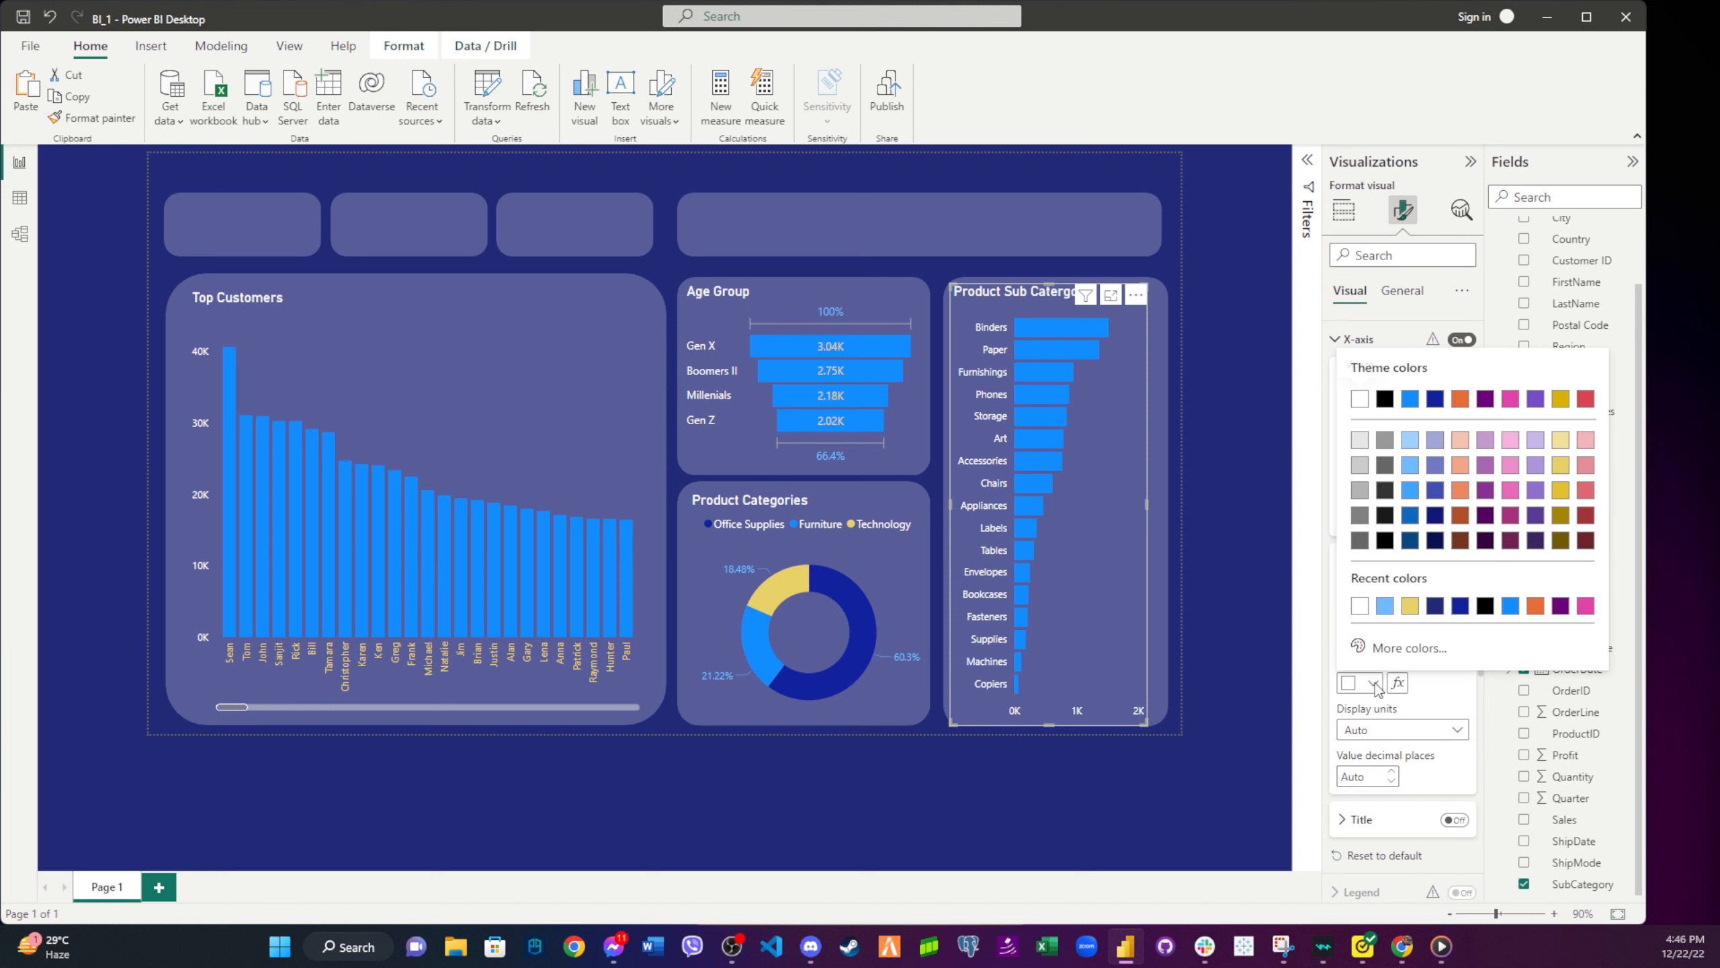
click(1415, 609)
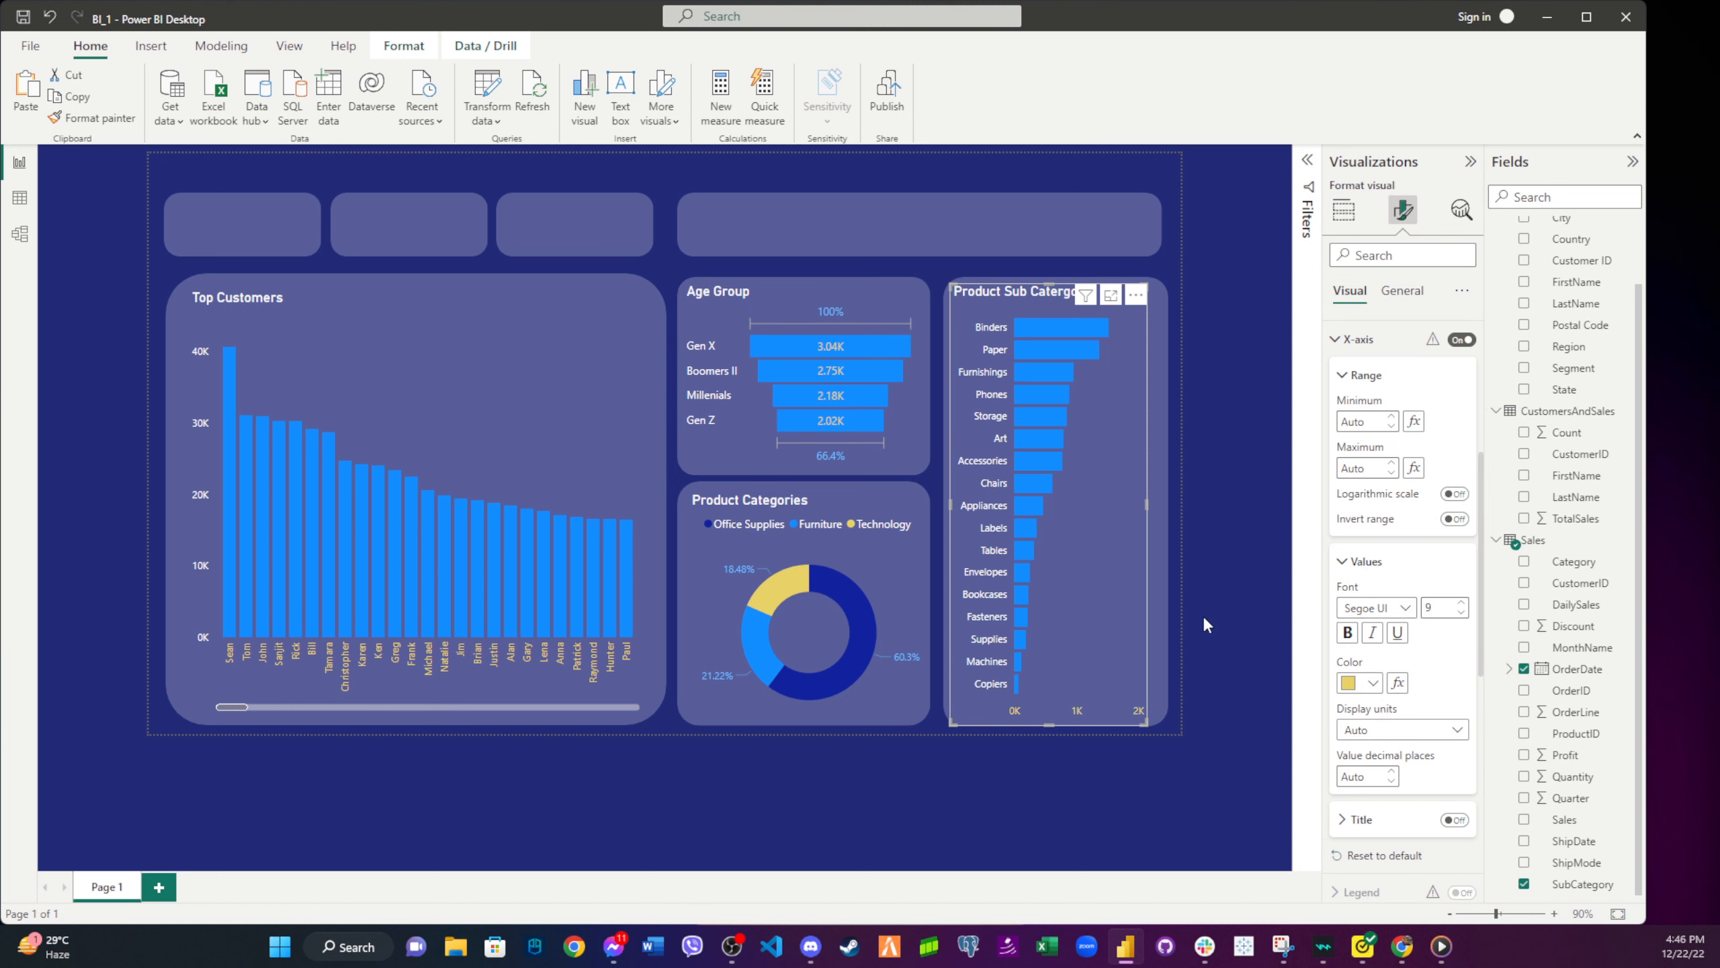
click(1212, 572)
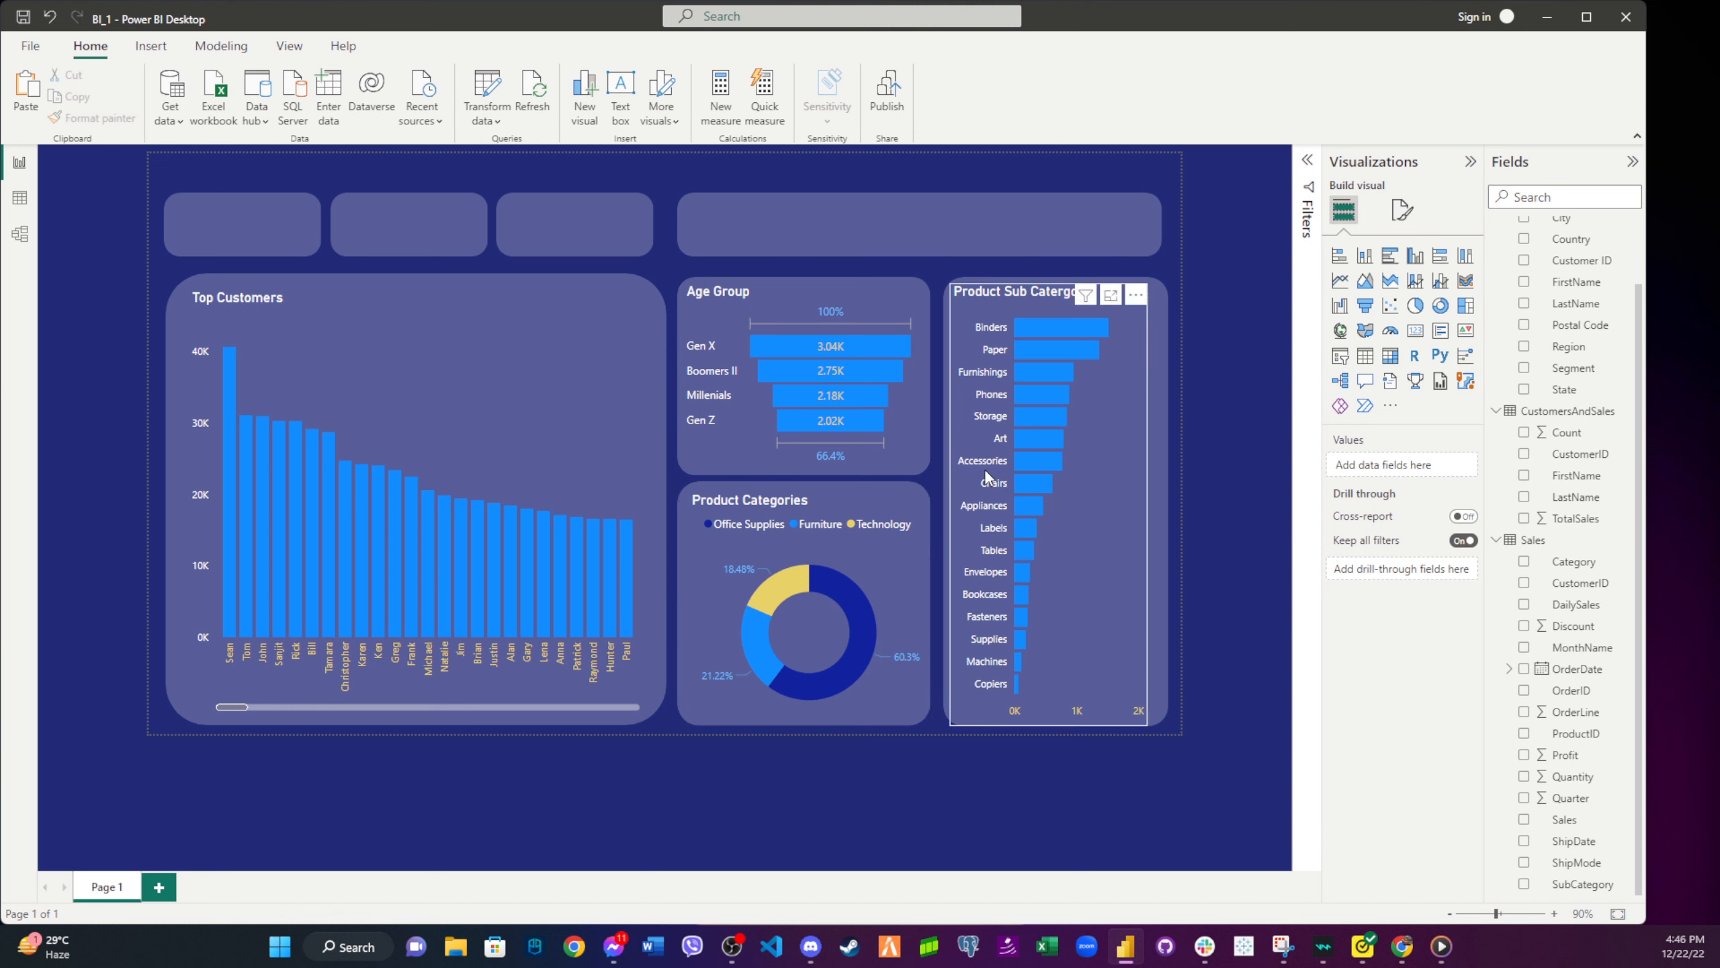
- Add an empty Card visual to the report page with no existing chart selected
click(828, 600)
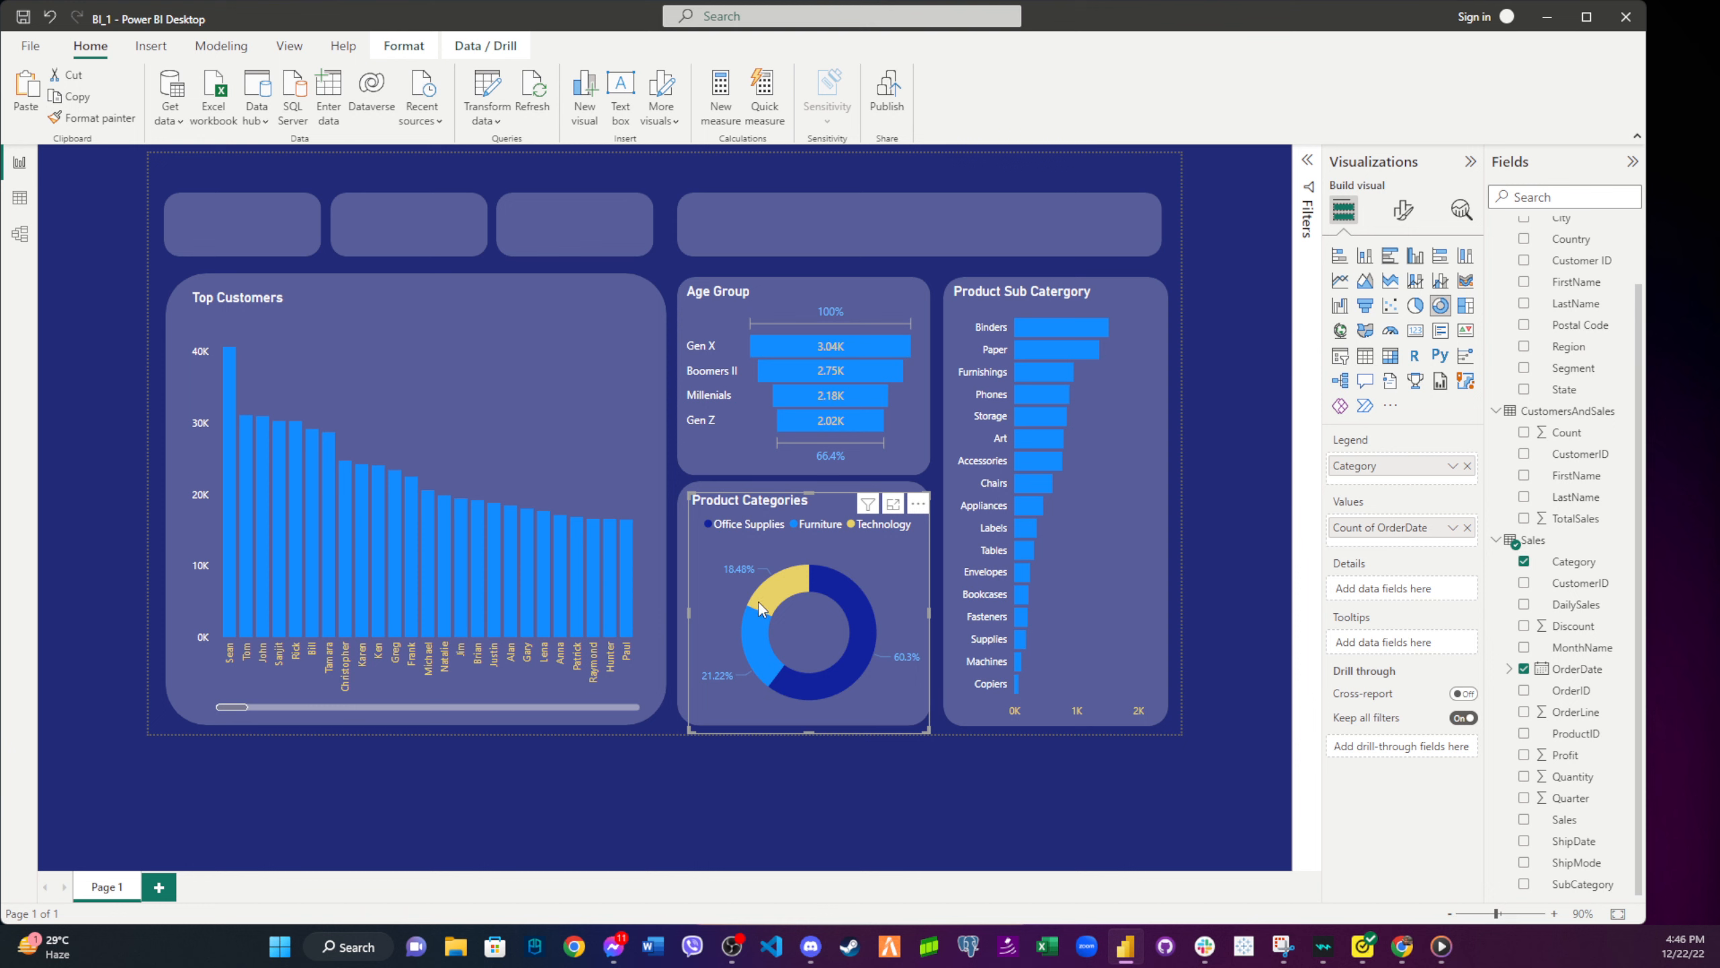
mouse_move(832, 696)
click(1232, 458)
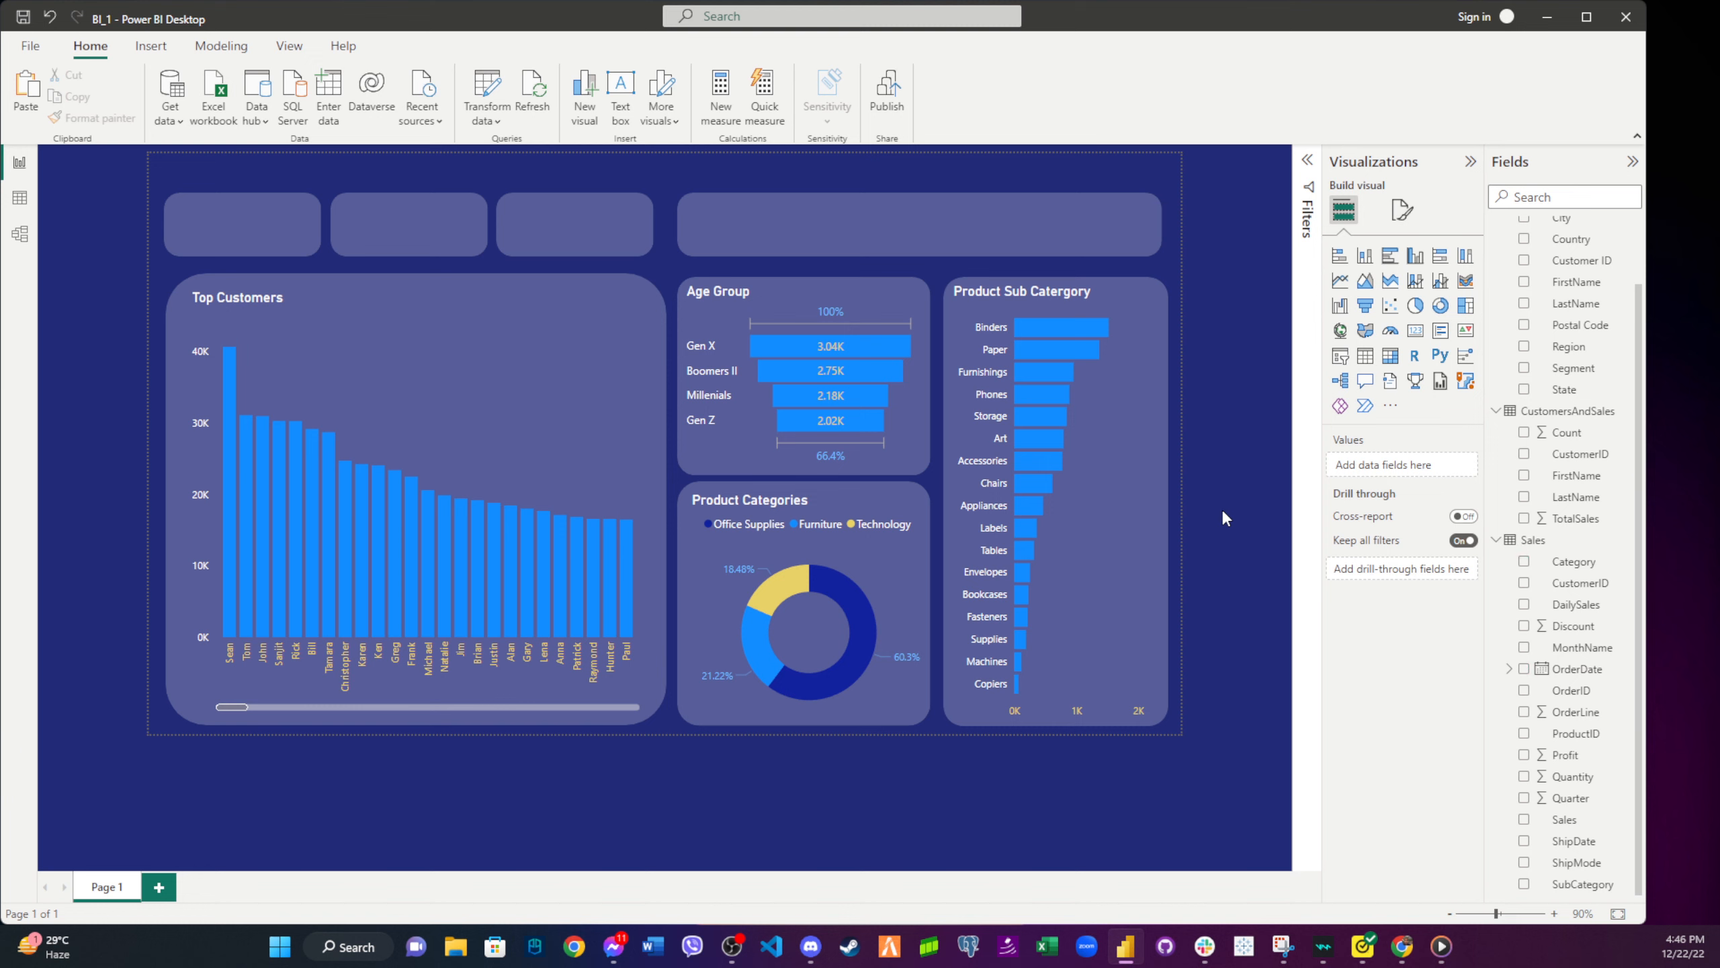
click(1416, 333)
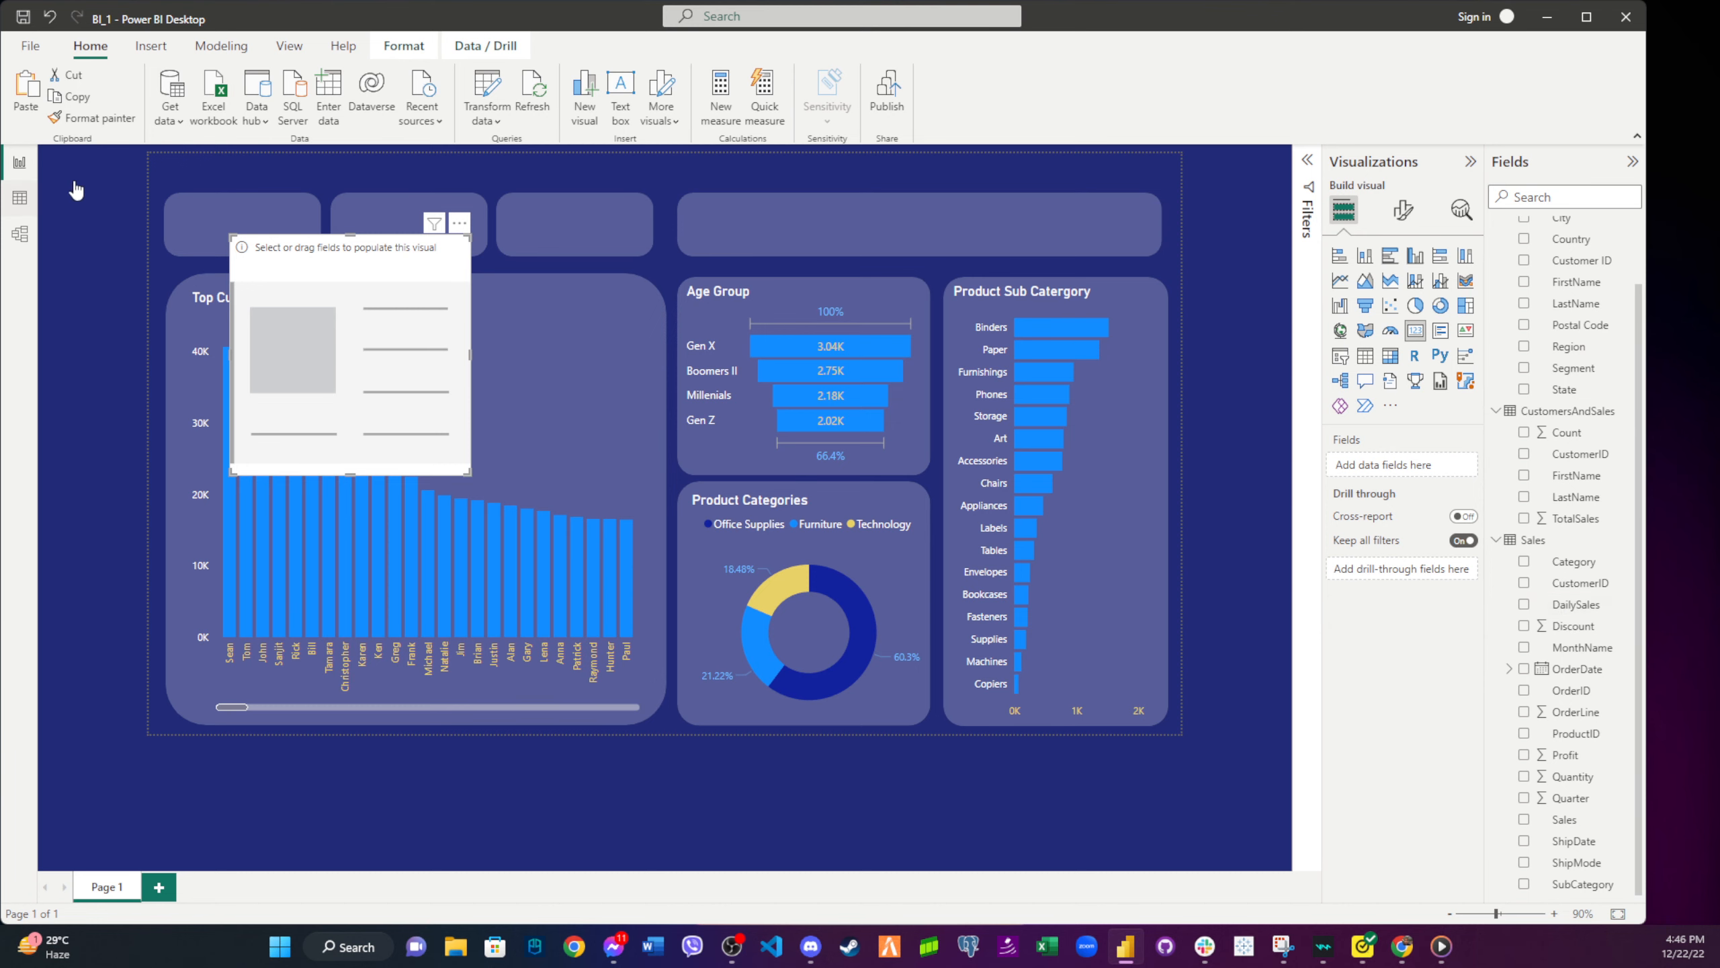
- Change the data type of the DailySales column in the Sales table to Decimal number and accept the change
click(20, 199)
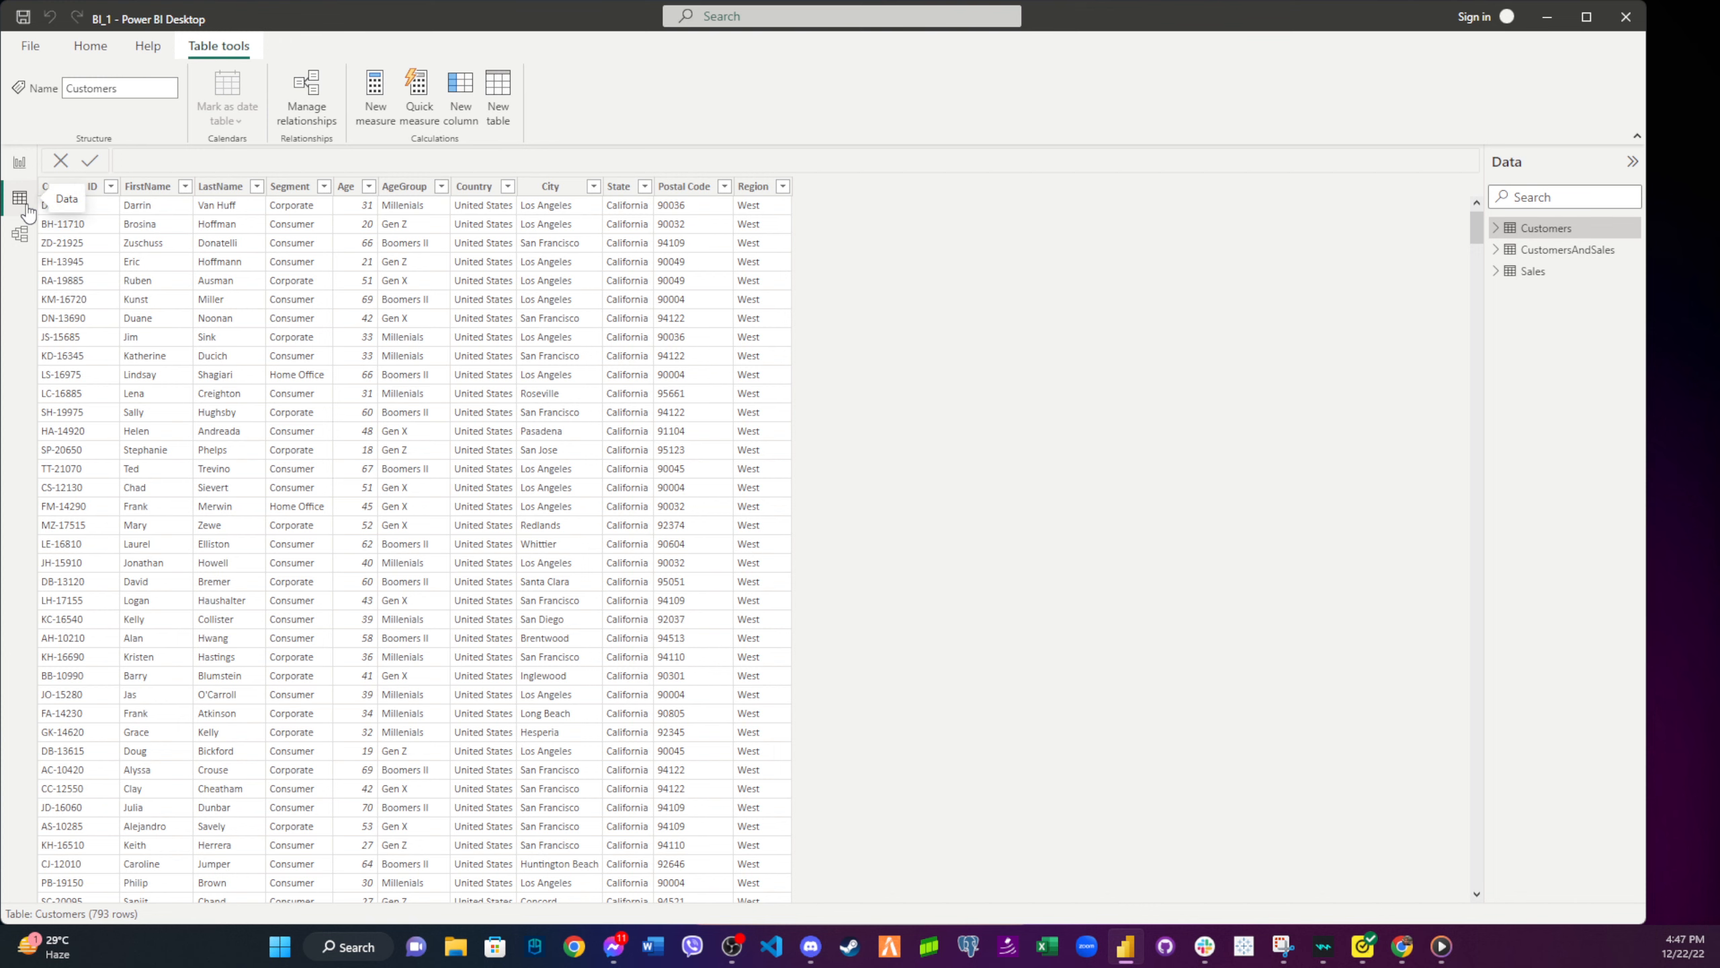
click(1522, 274)
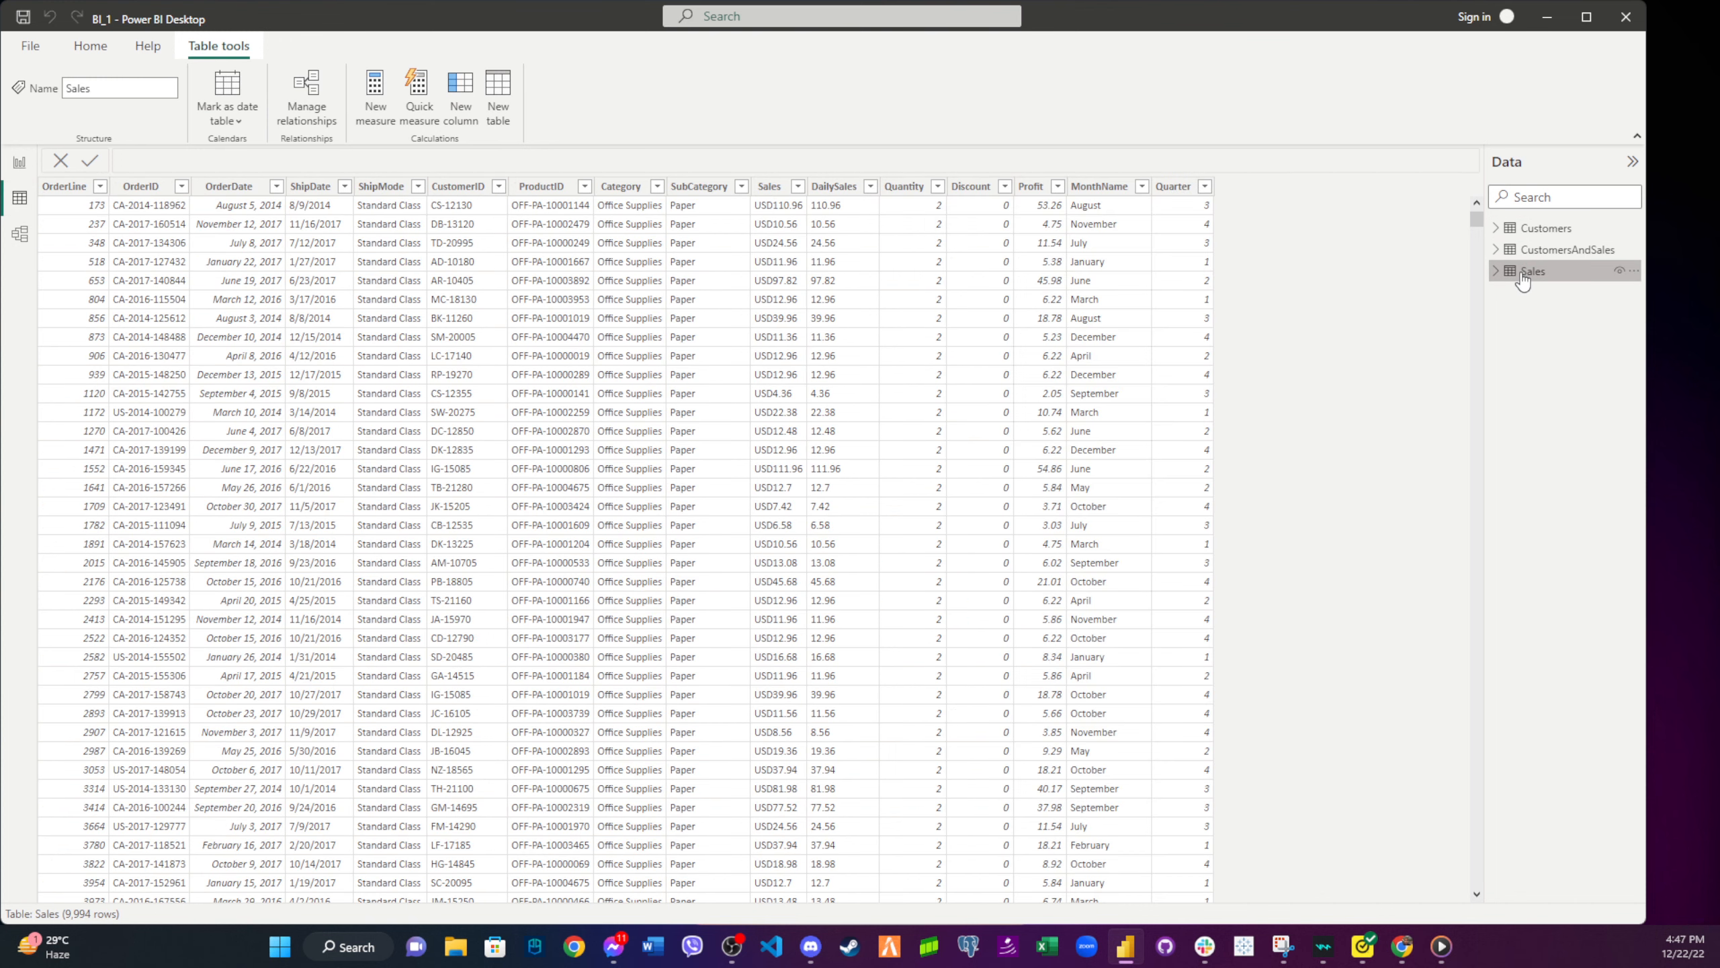
click(871, 187)
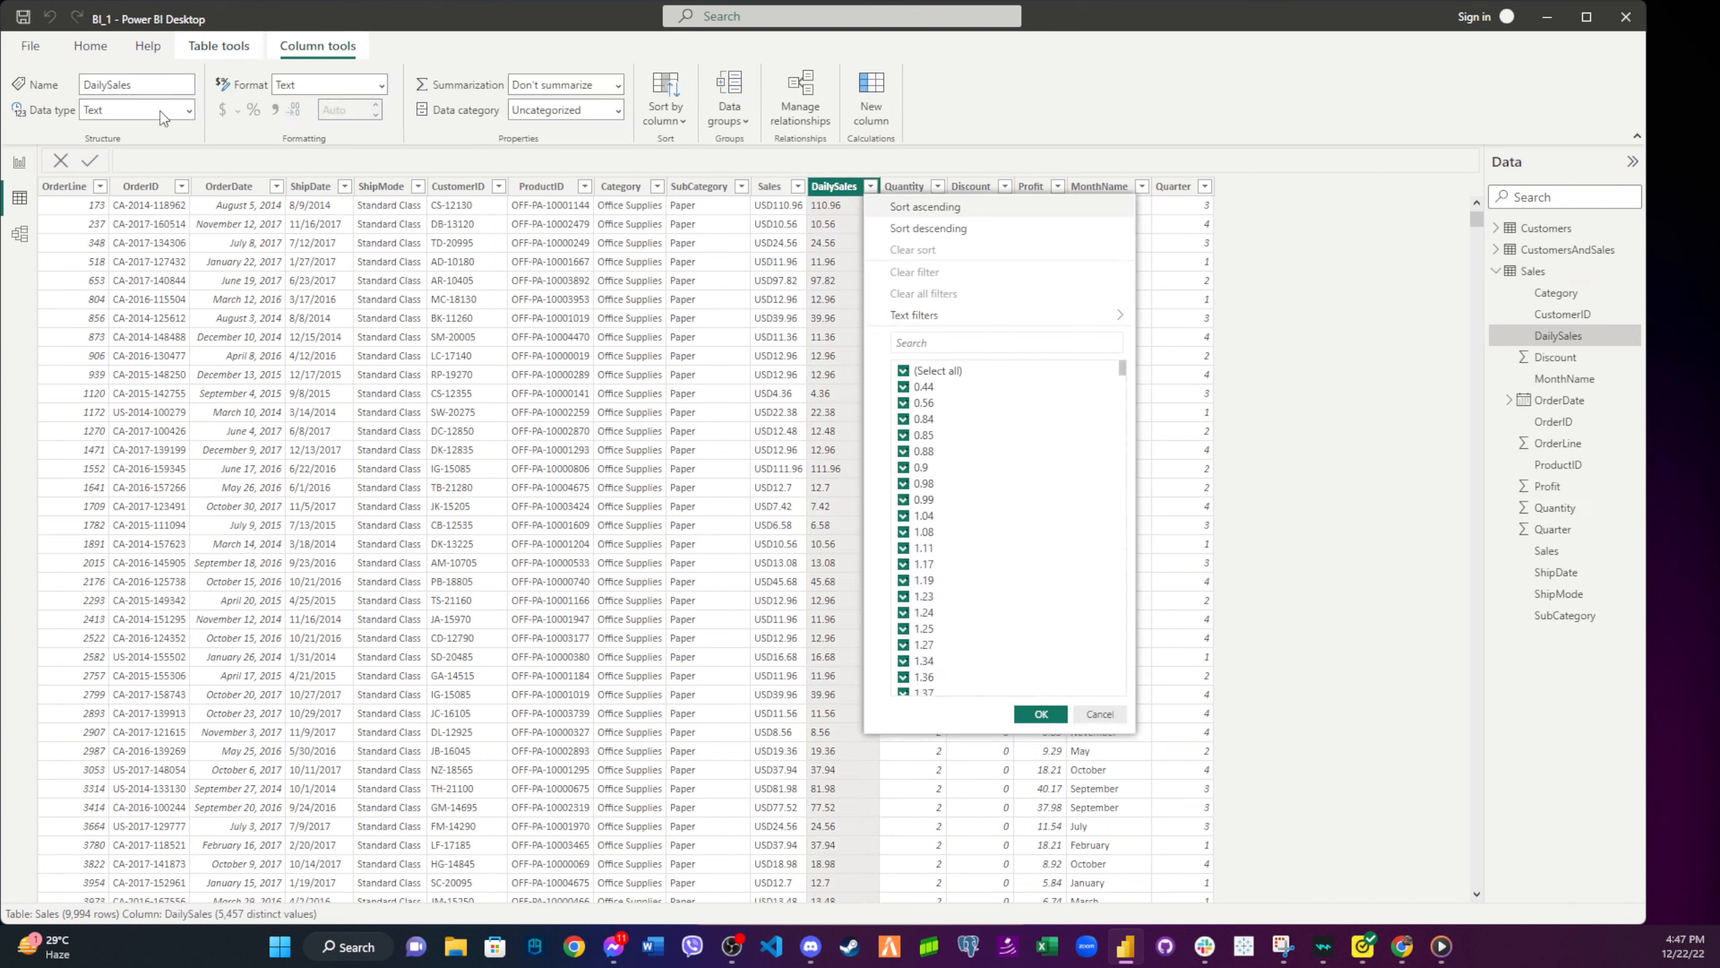
click(189, 110)
click(189, 110)
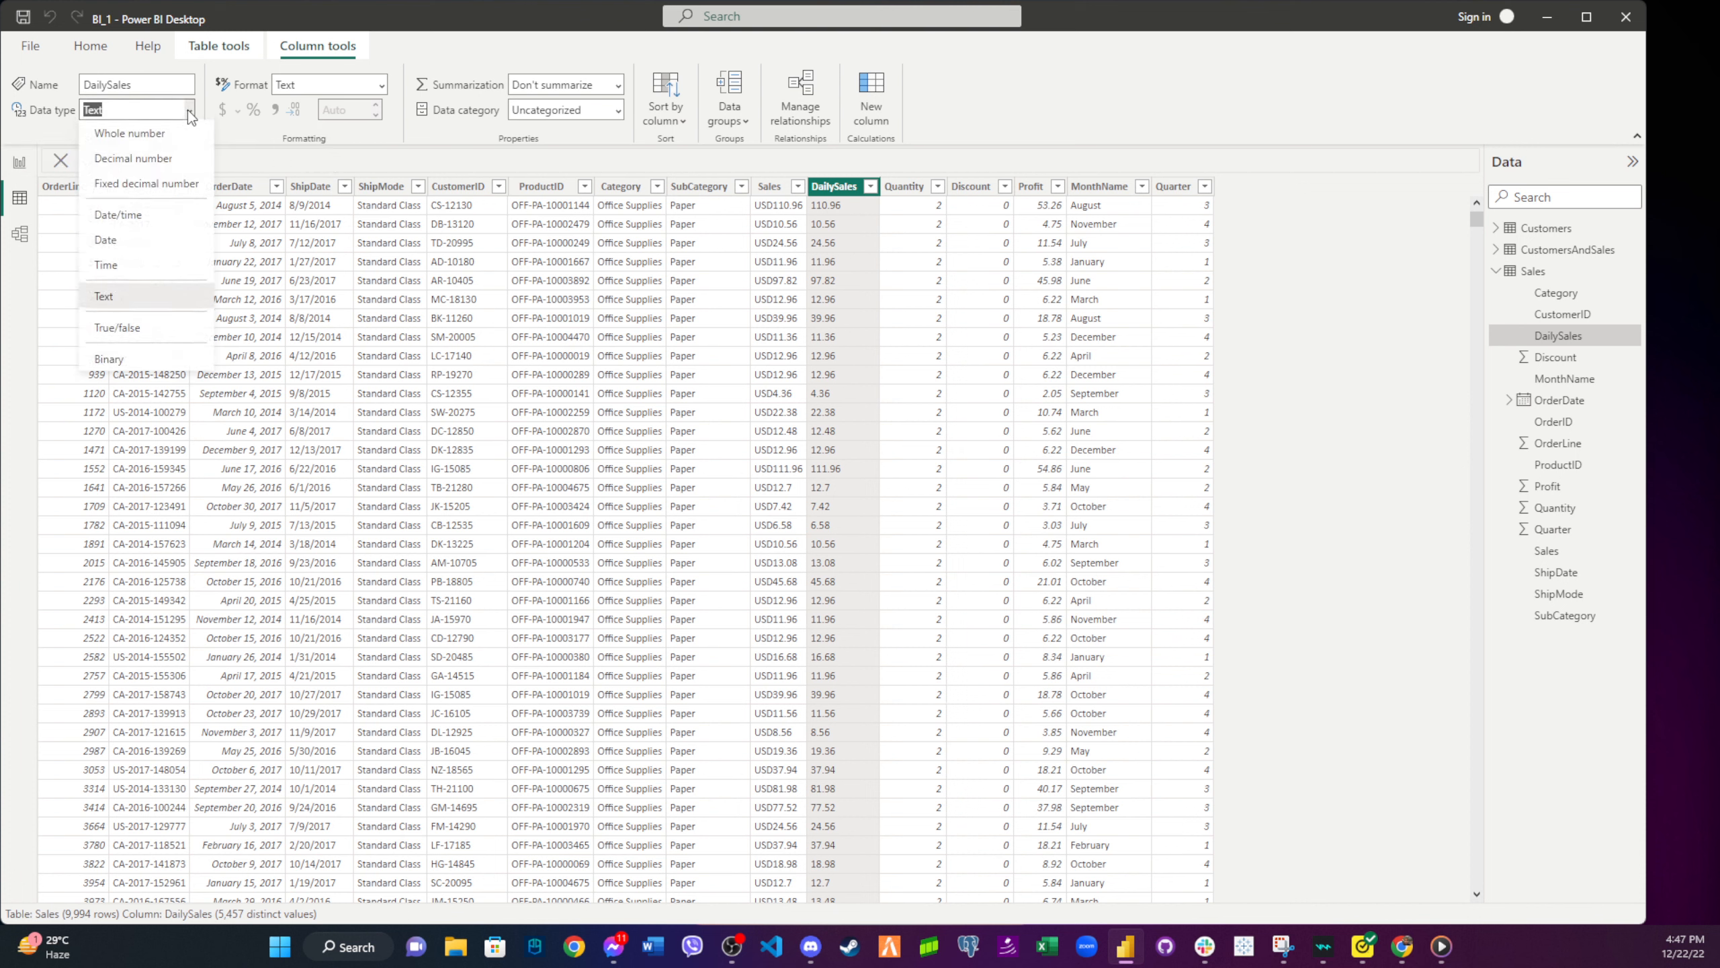
click(125, 163)
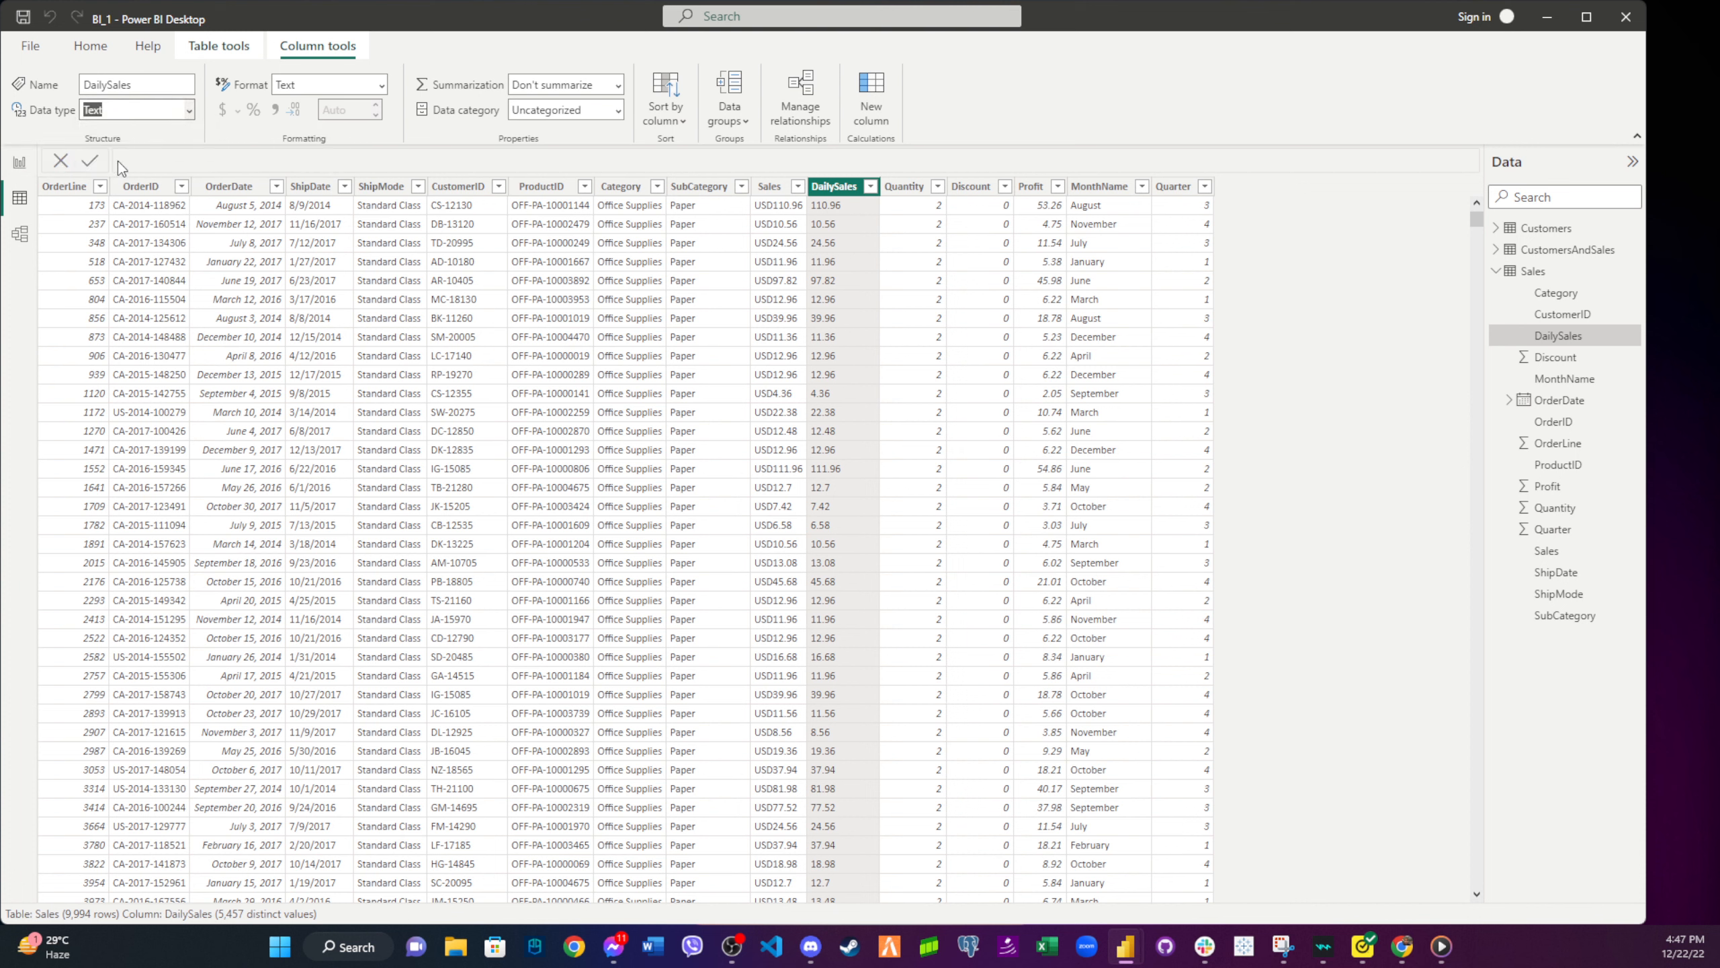
click(962, 531)
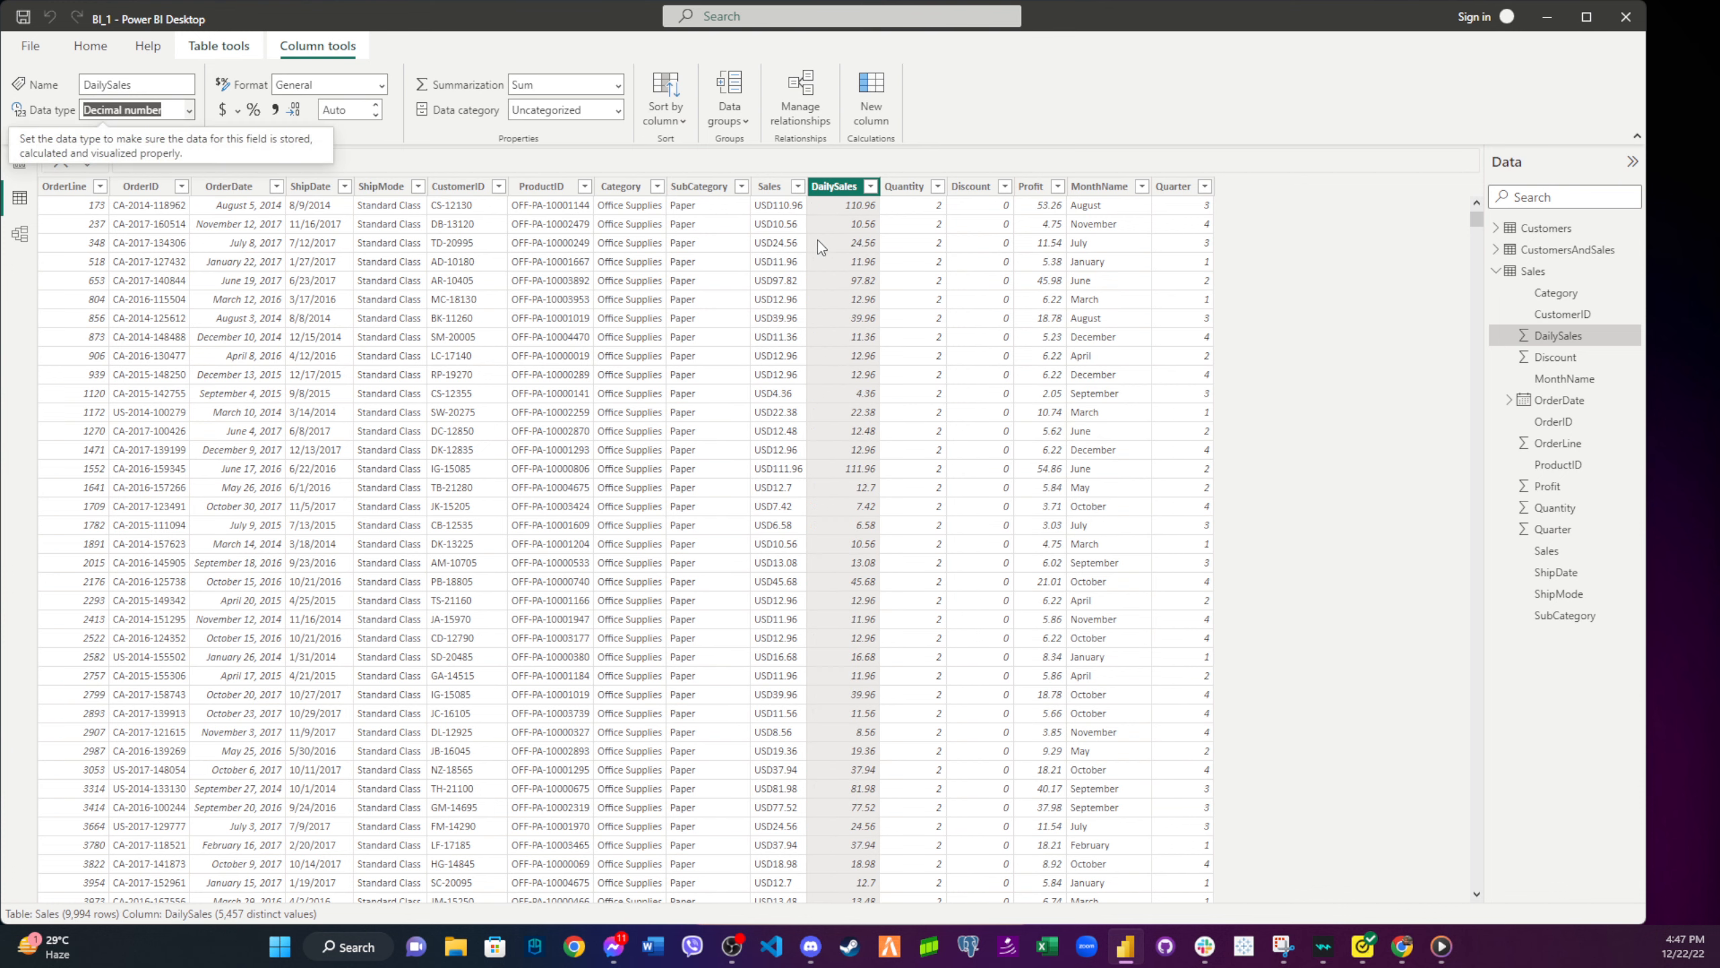
- Return to the report page and add the DailySales field to the empty Card visual
click(441, 151)
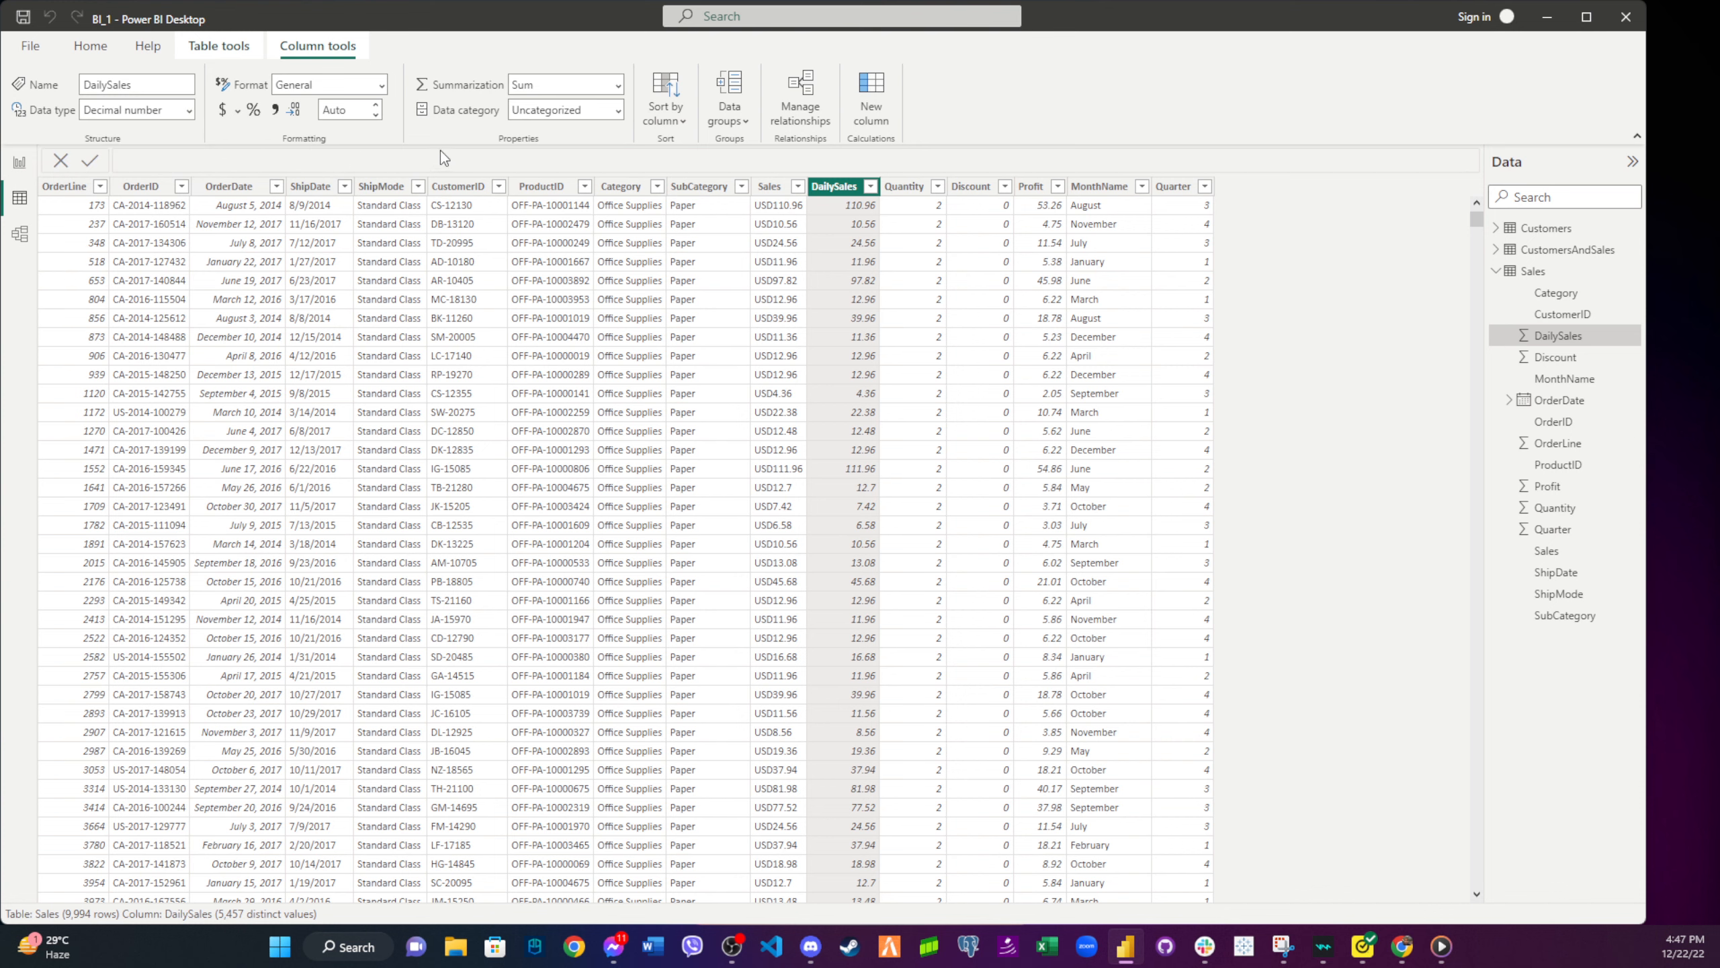
click(18, 164)
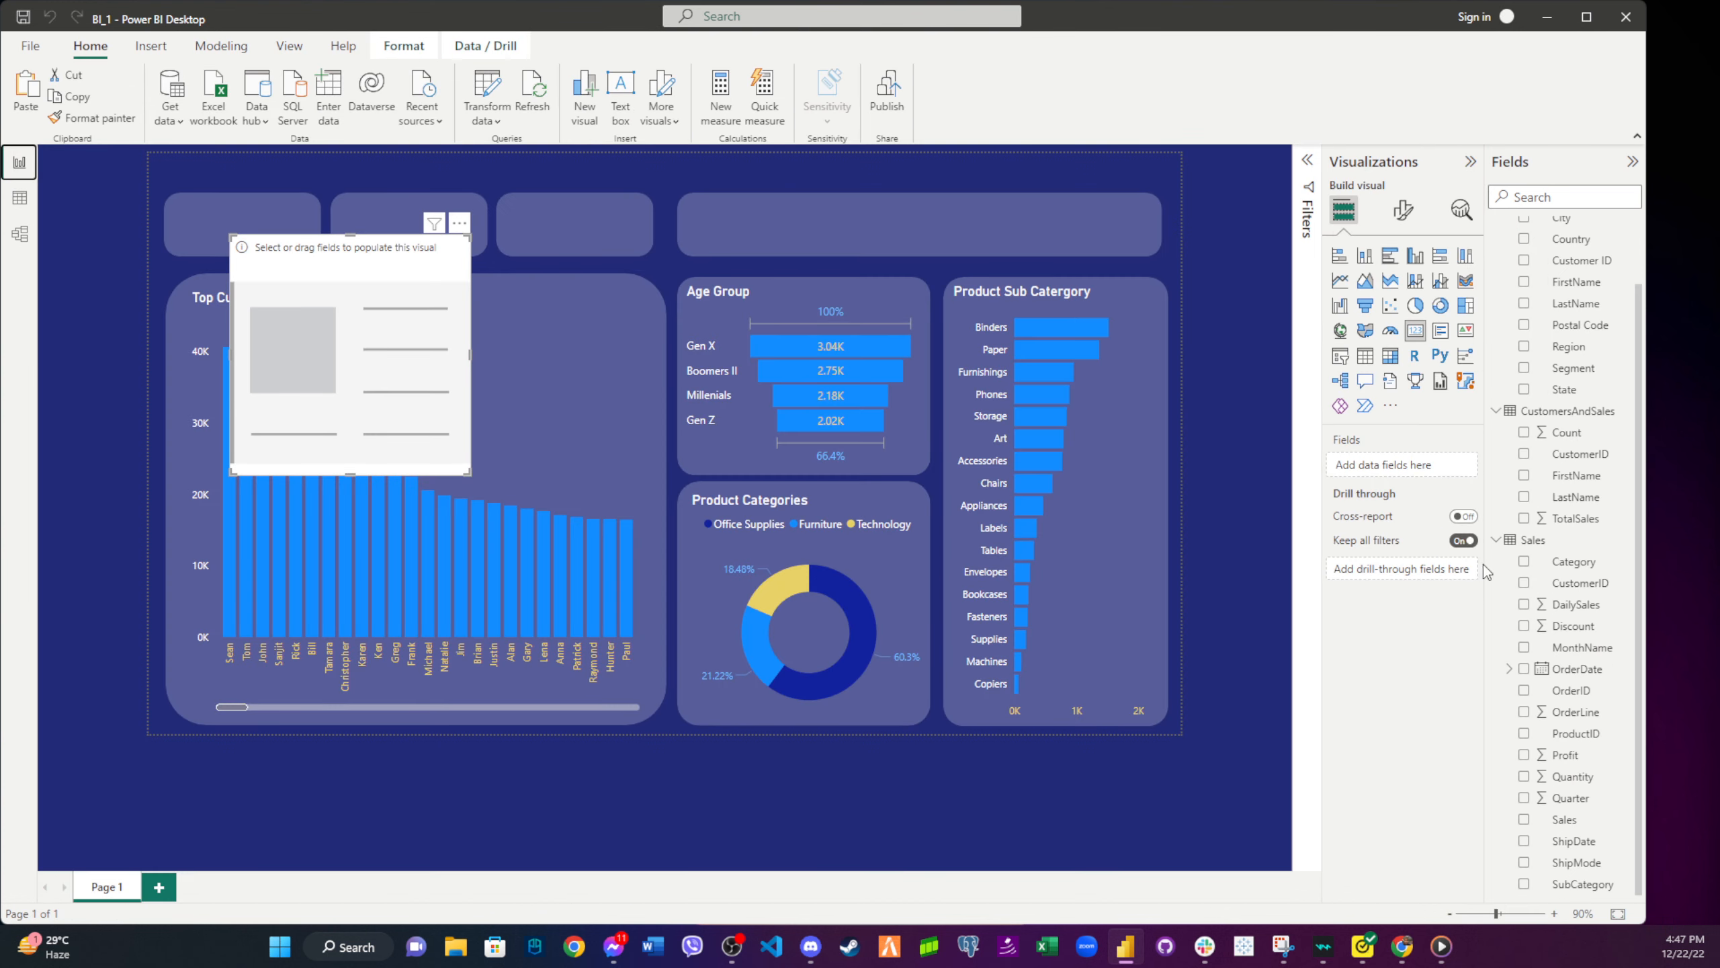
drag(1573, 607, 345, 369)
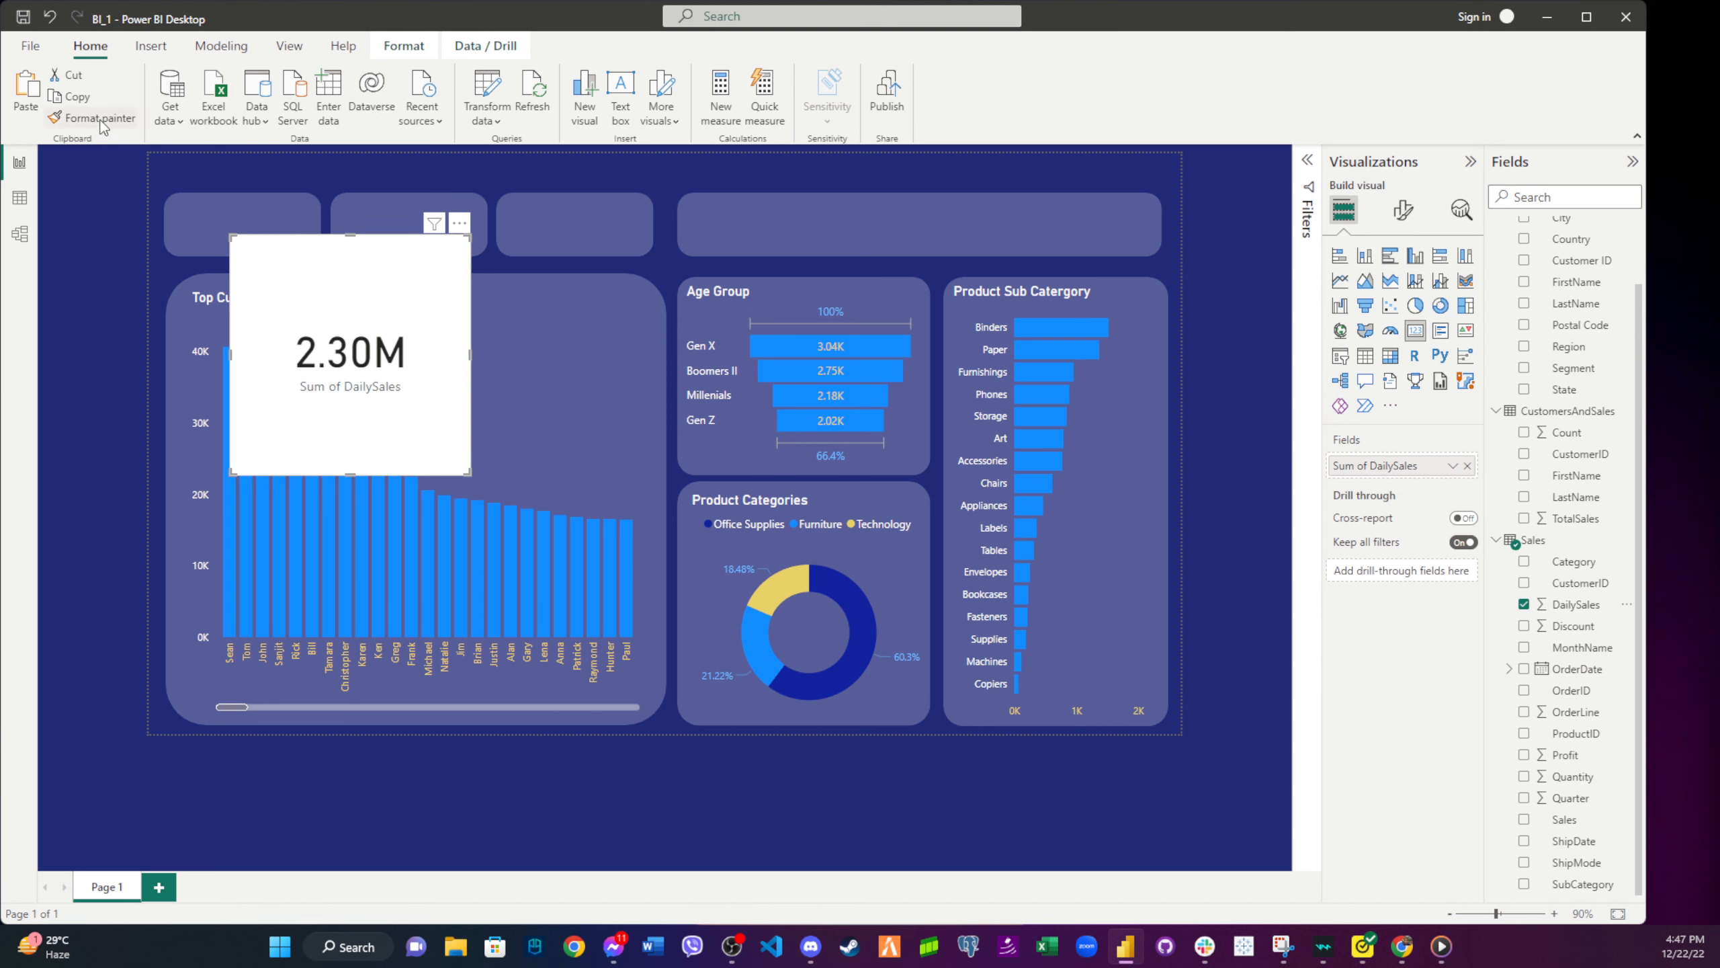
- Copy the Top Customers chart's formatting onto the DailySales card with Format painter
click(594, 332)
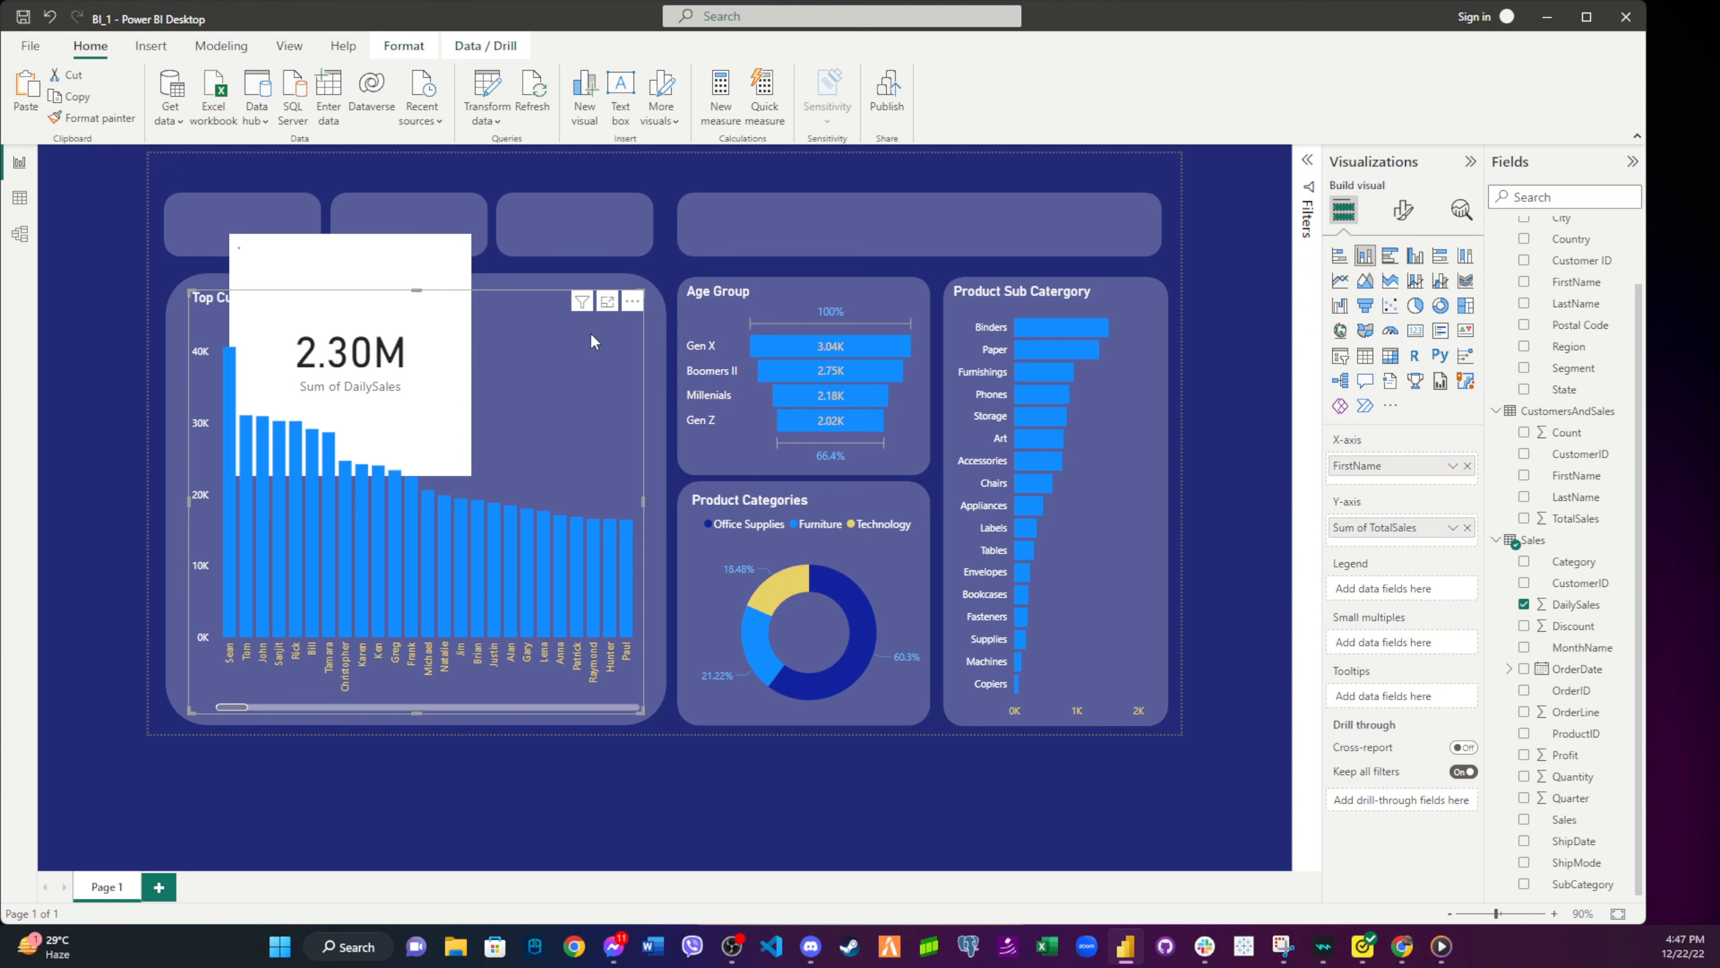
click(95, 121)
click(299, 252)
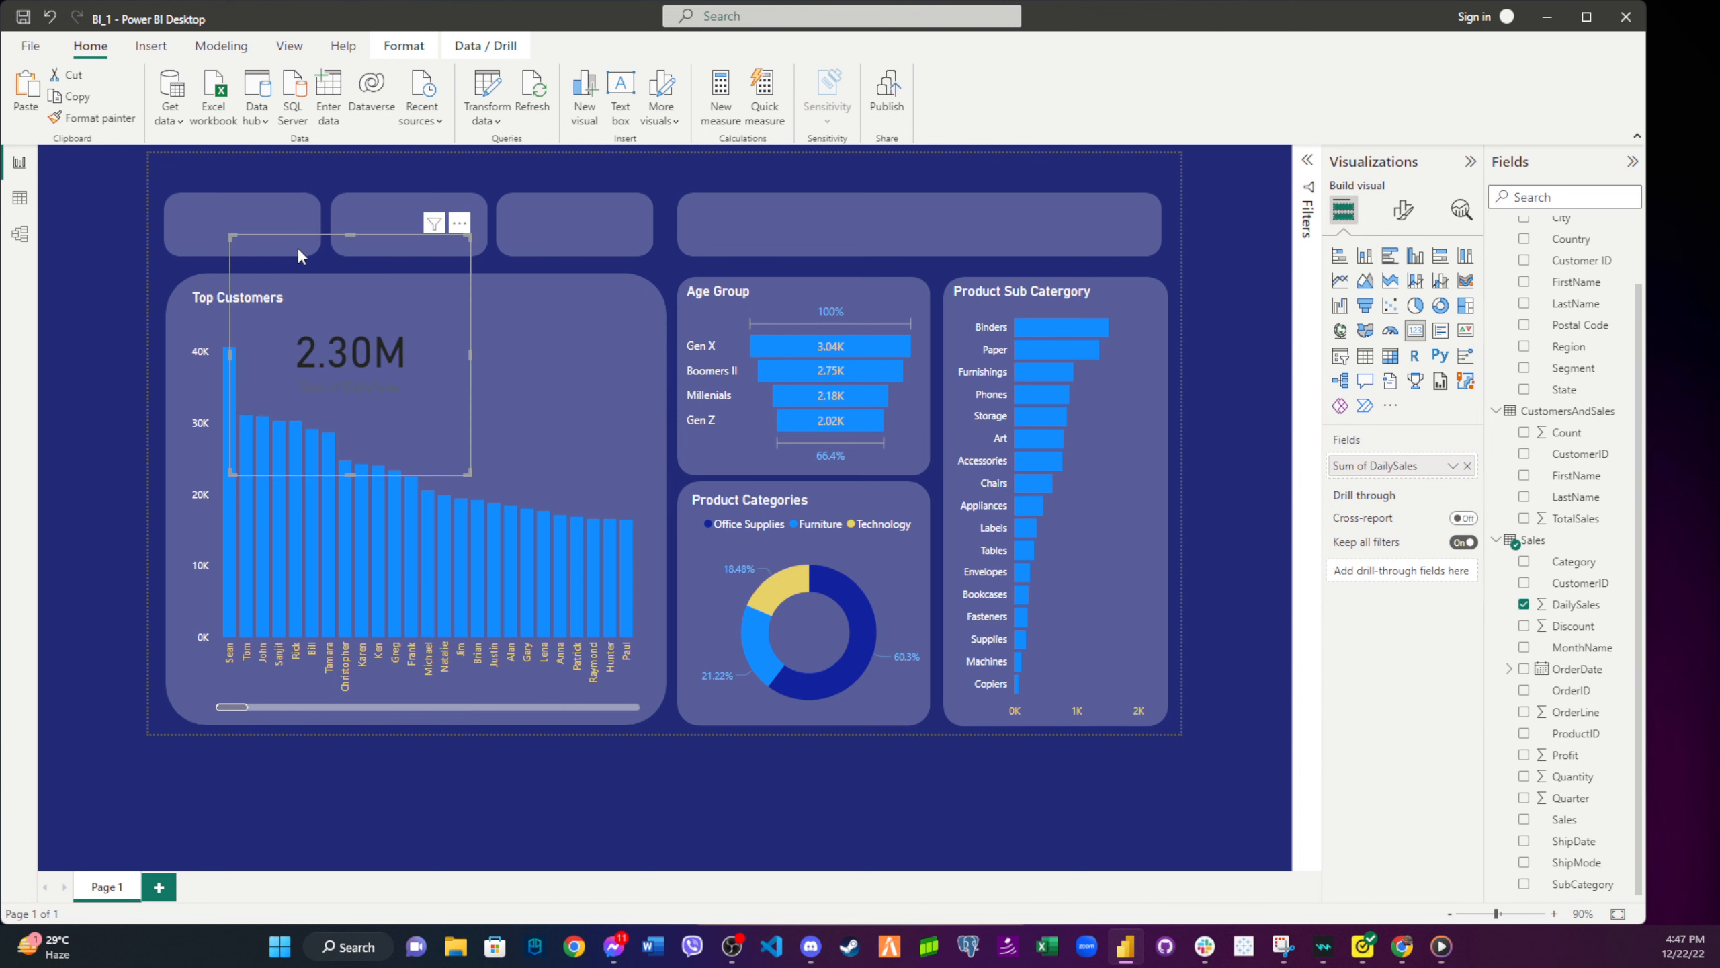
- Set the card's callout value font size to 20, then shrink and place the card over the centre of the Product Categories donut
click(1409, 216)
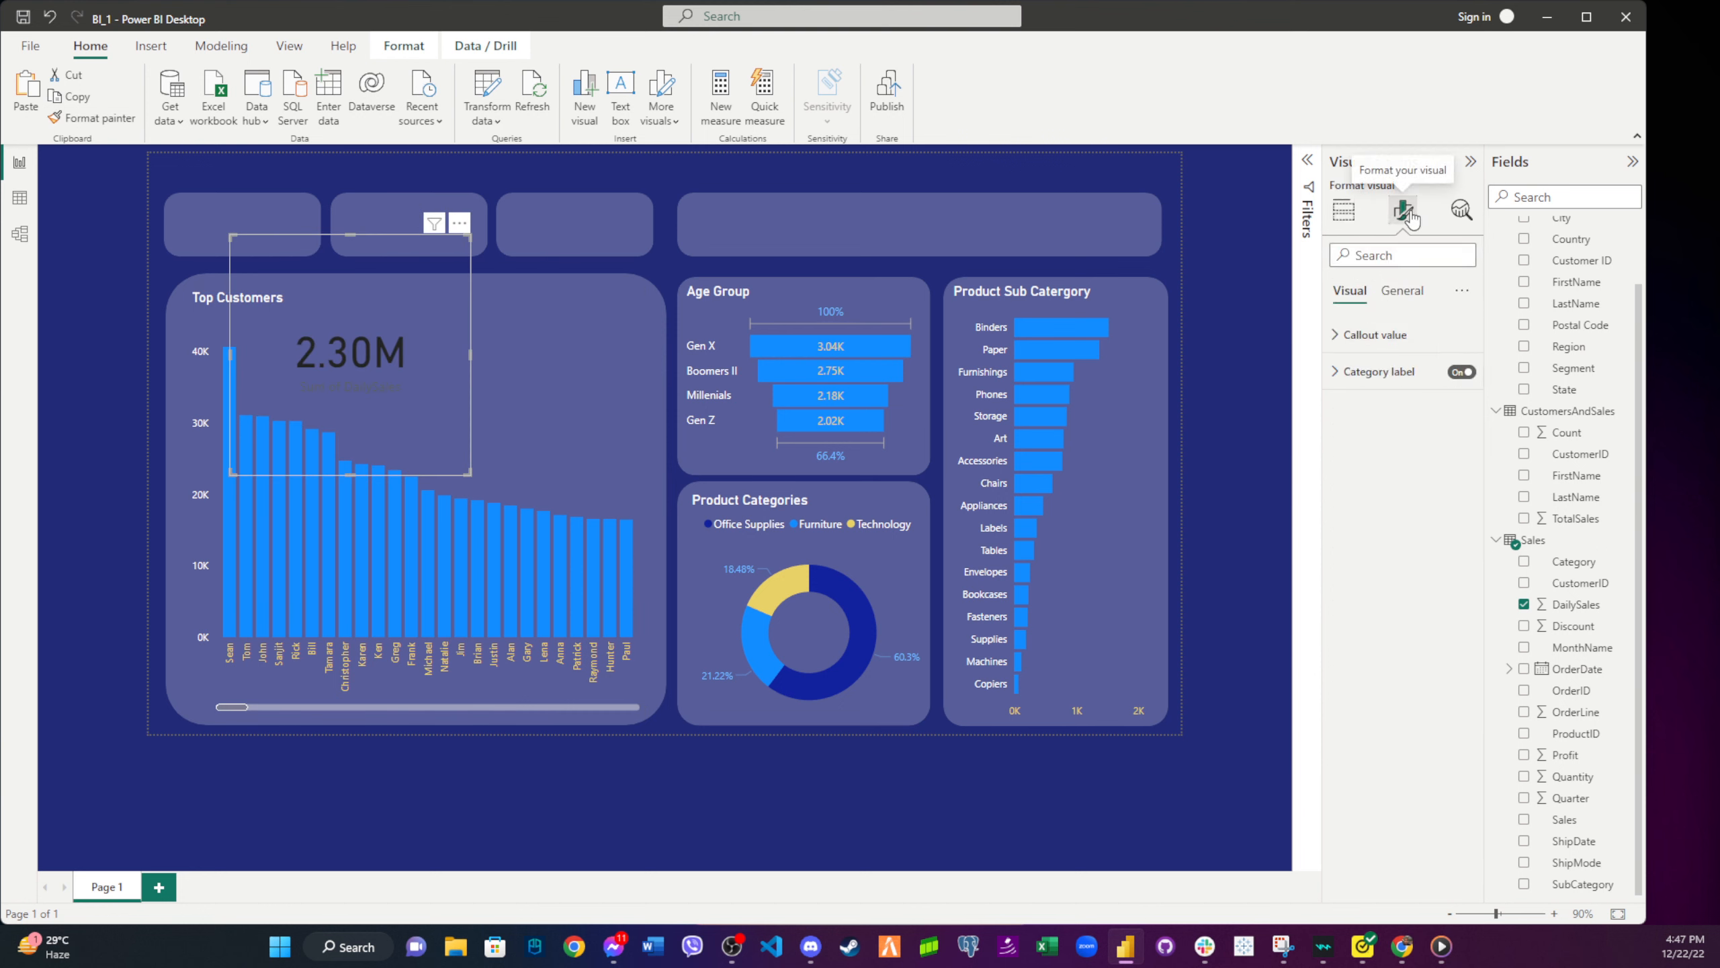
click(1375, 335)
double_click(1441, 389)
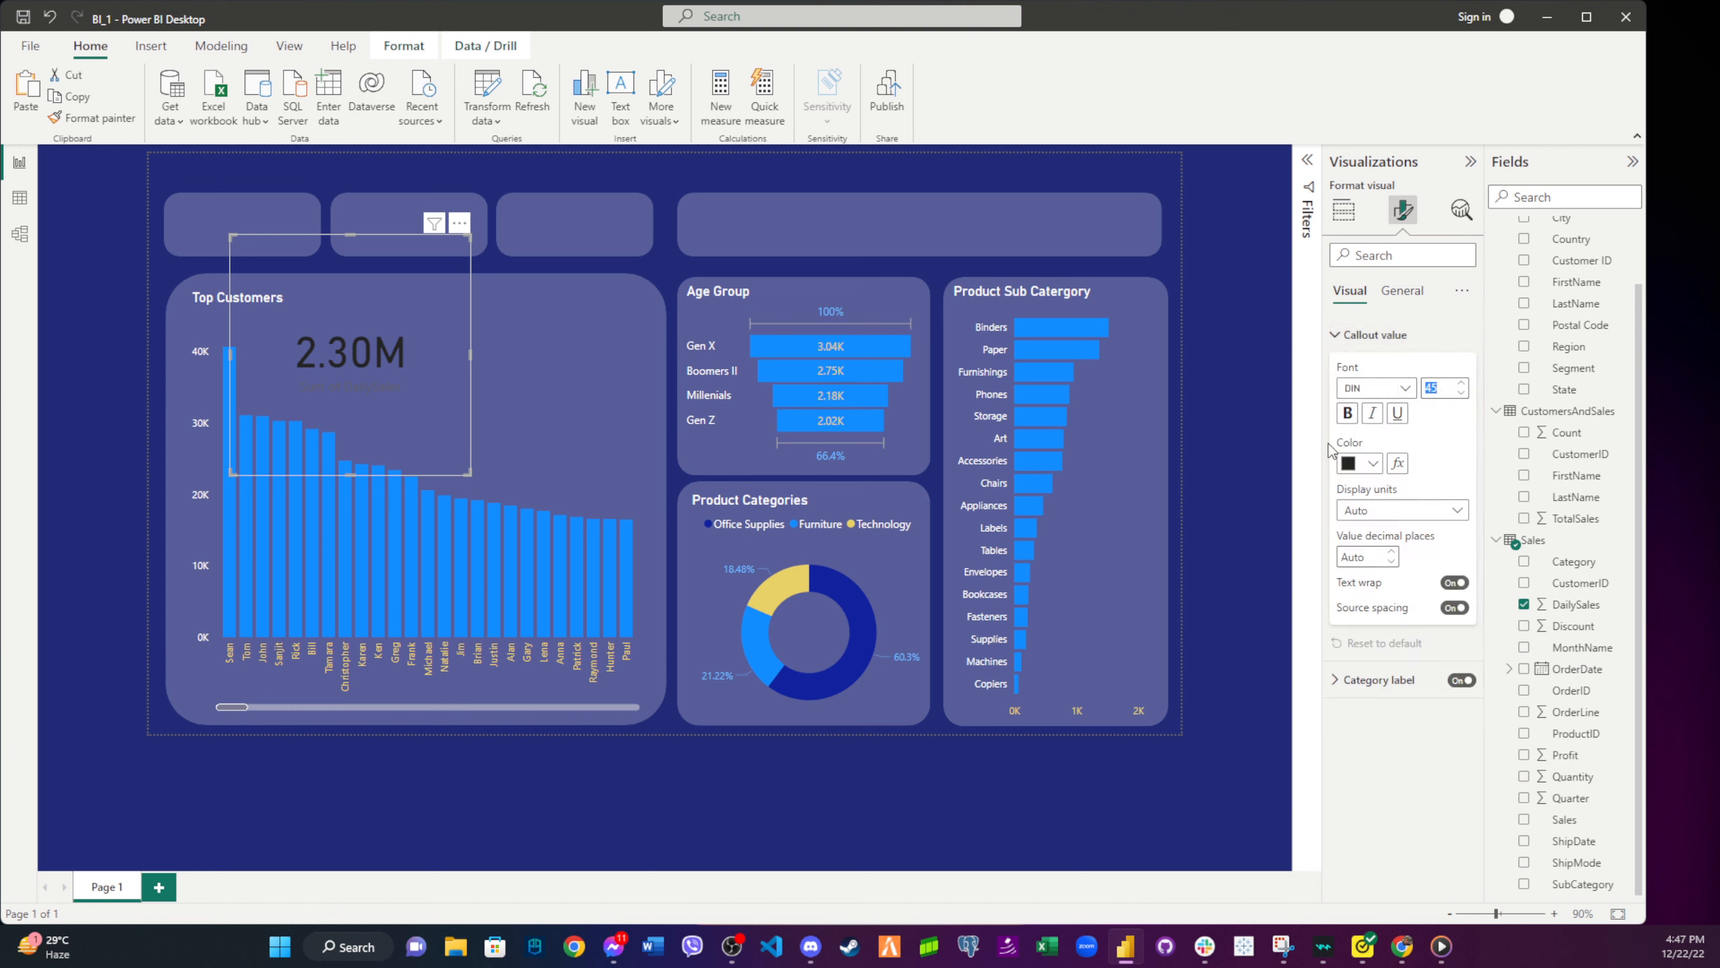
text(20)
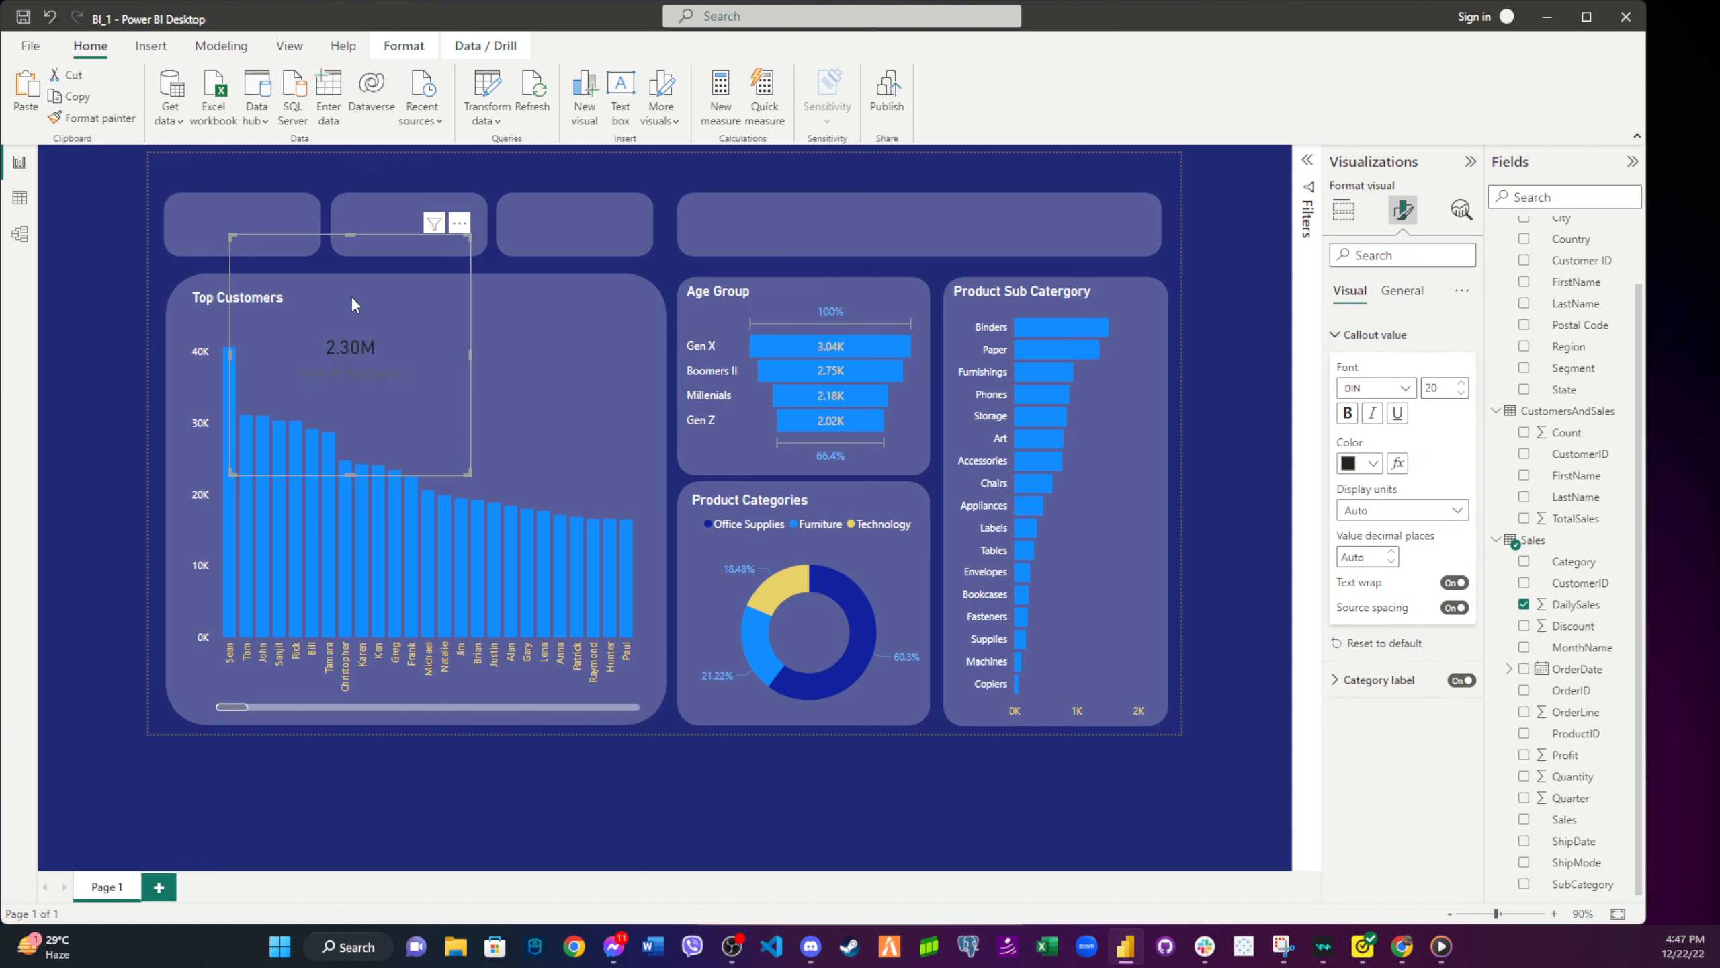
drag(352, 251, 822, 556)
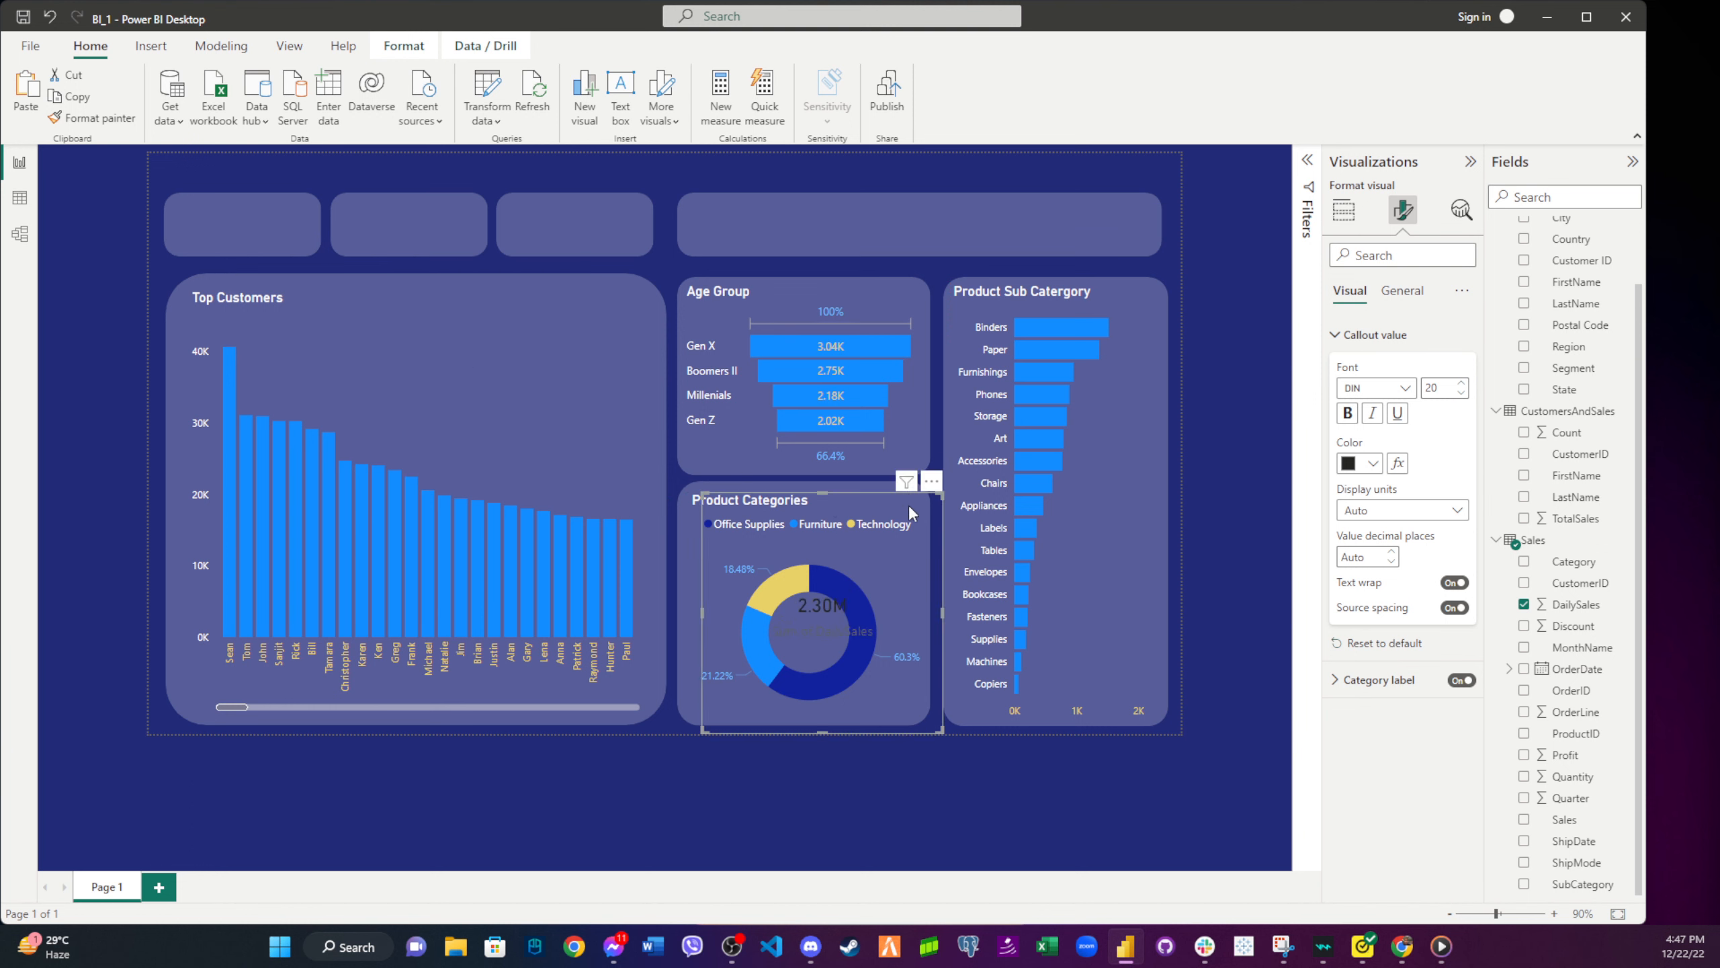
drag(942, 493, 816, 618)
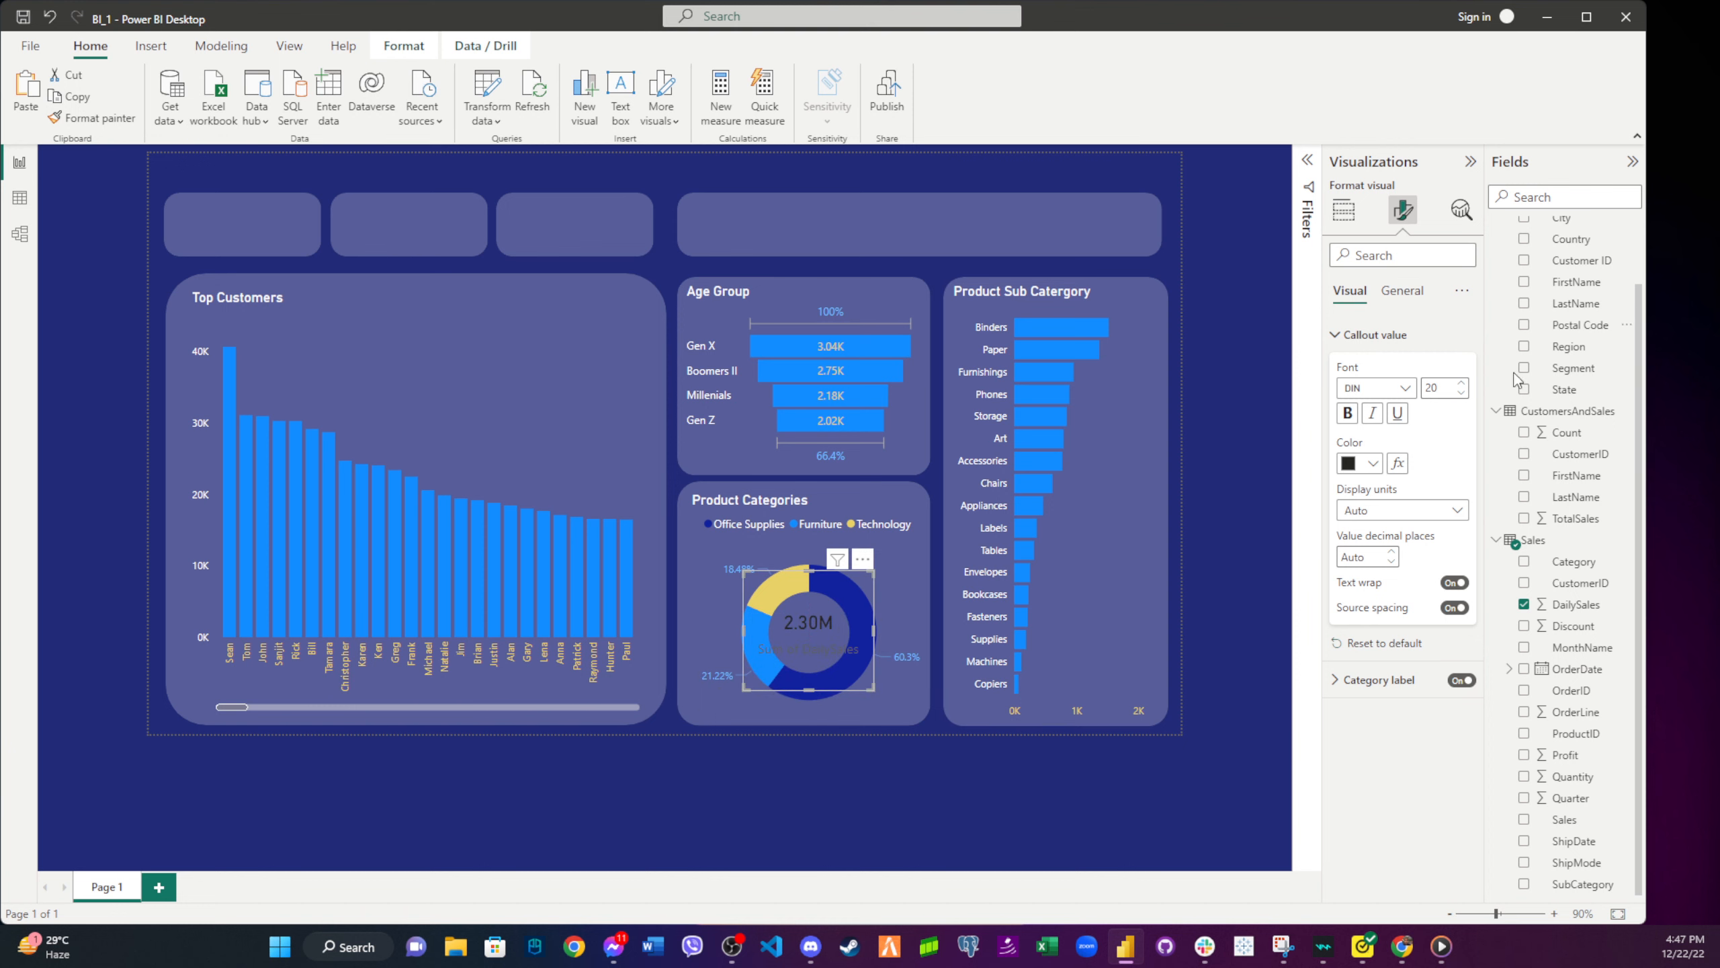
- Color the card's callout value white and its category label light blue
click(1368, 465)
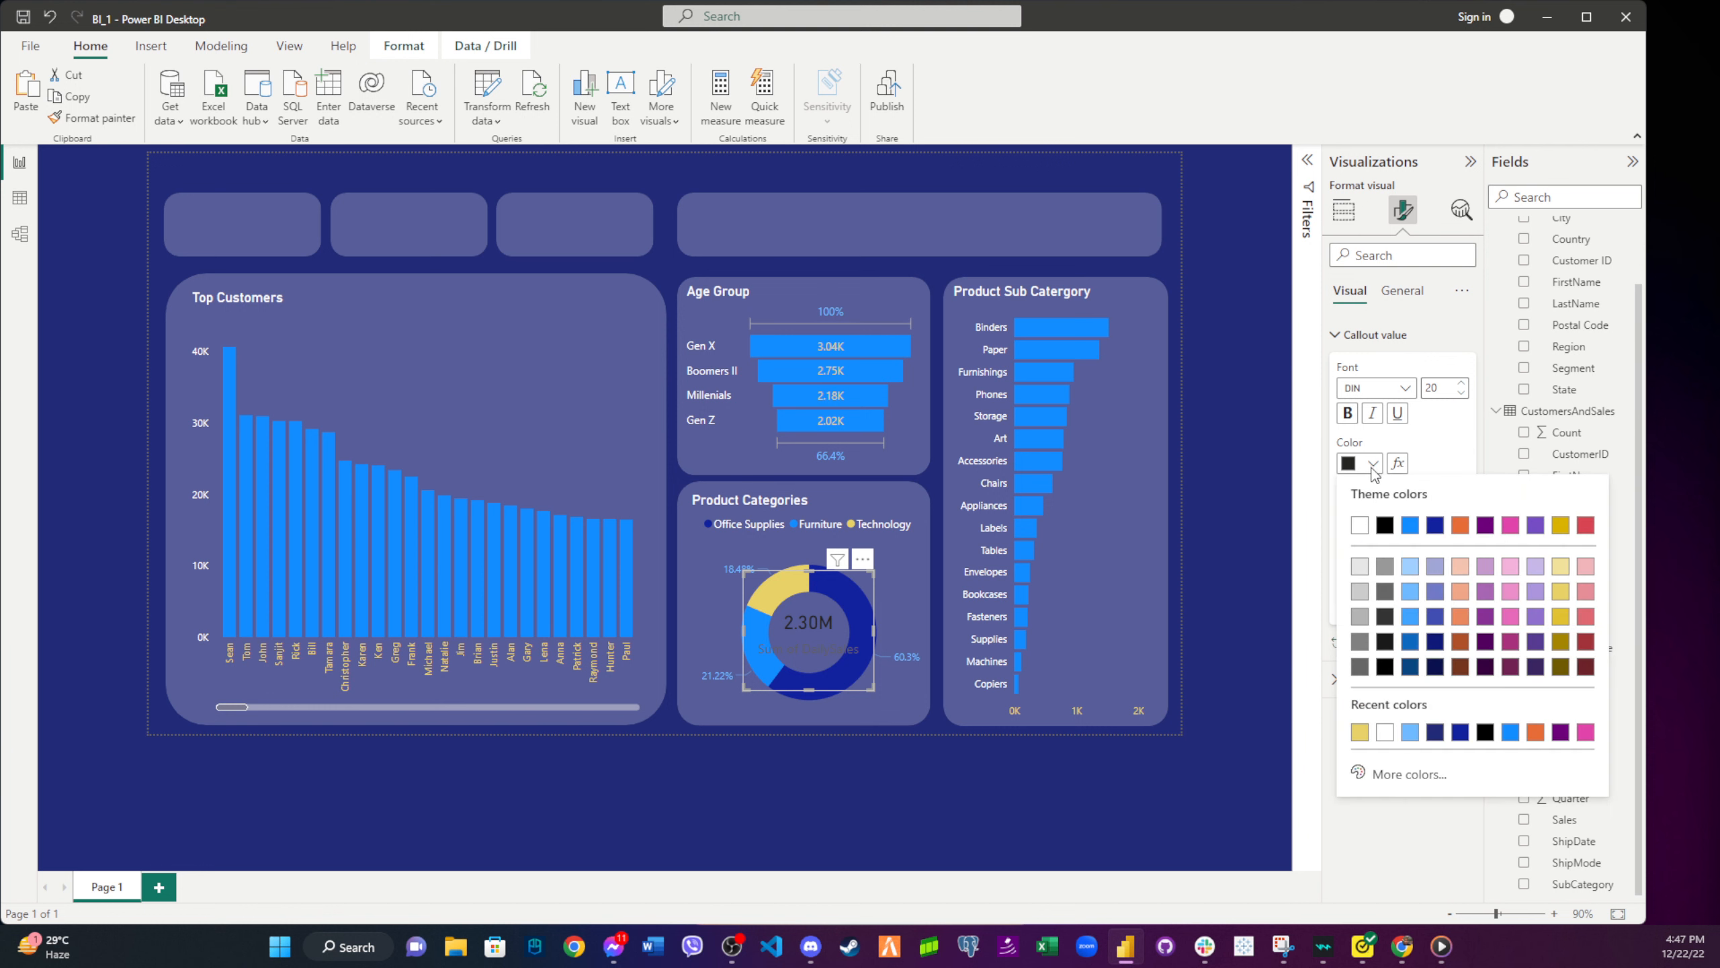
click(1360, 526)
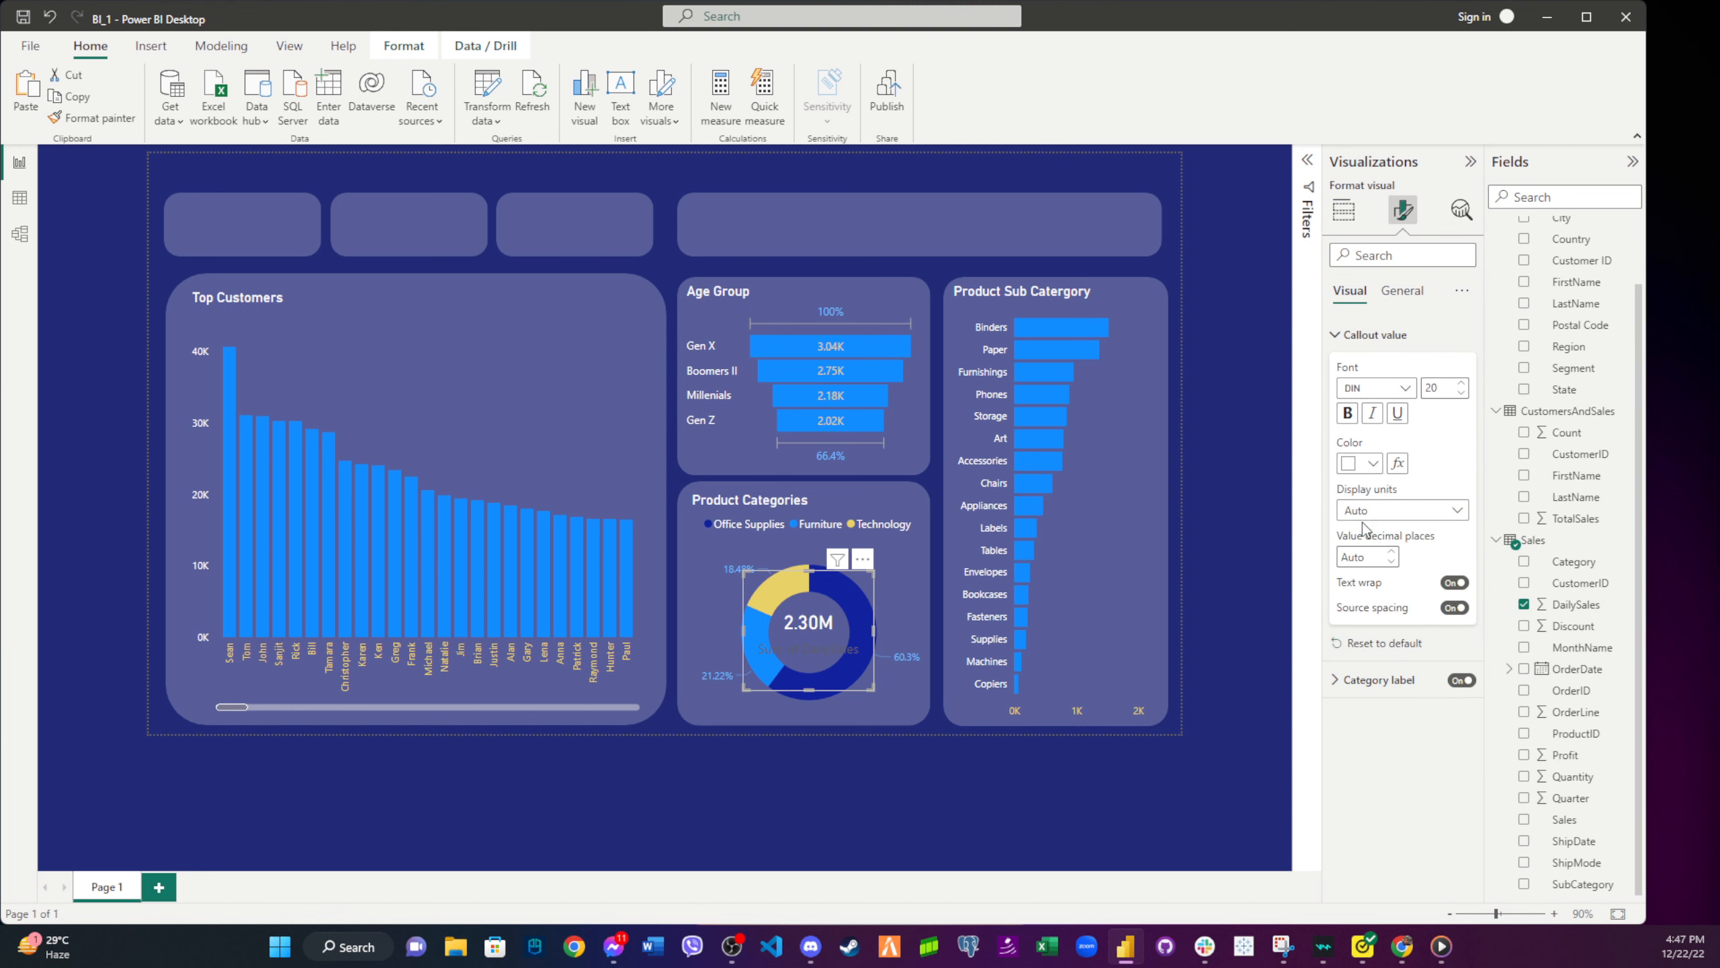
click(1375, 679)
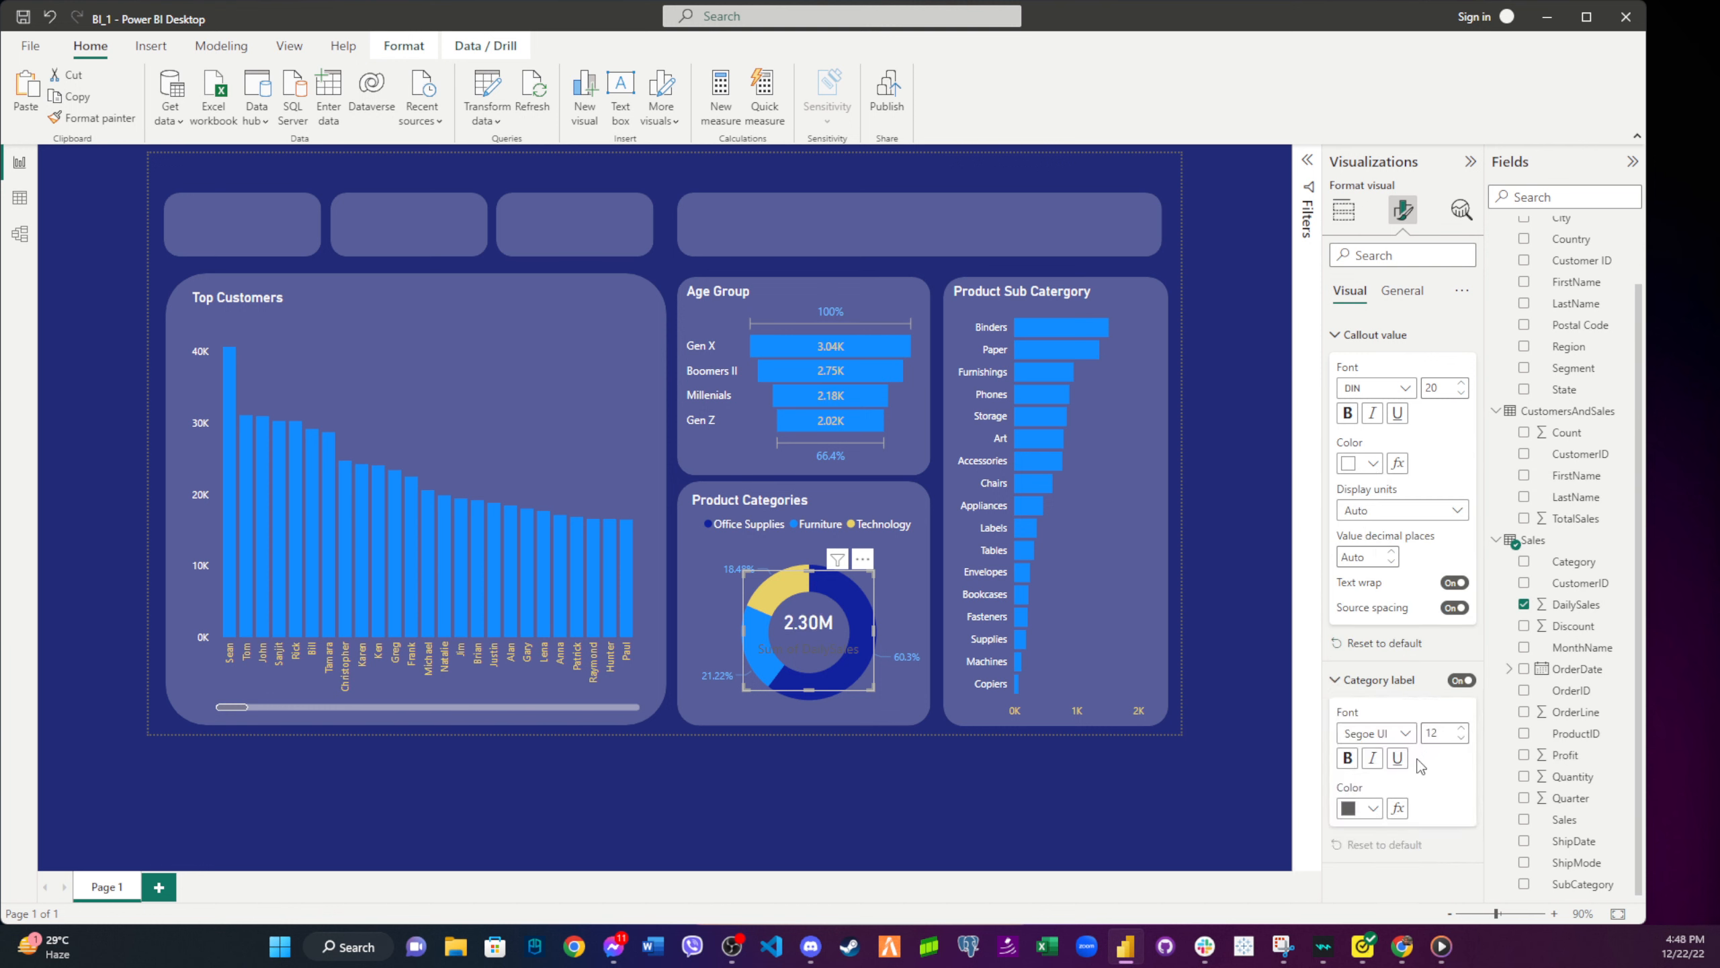
click(1373, 813)
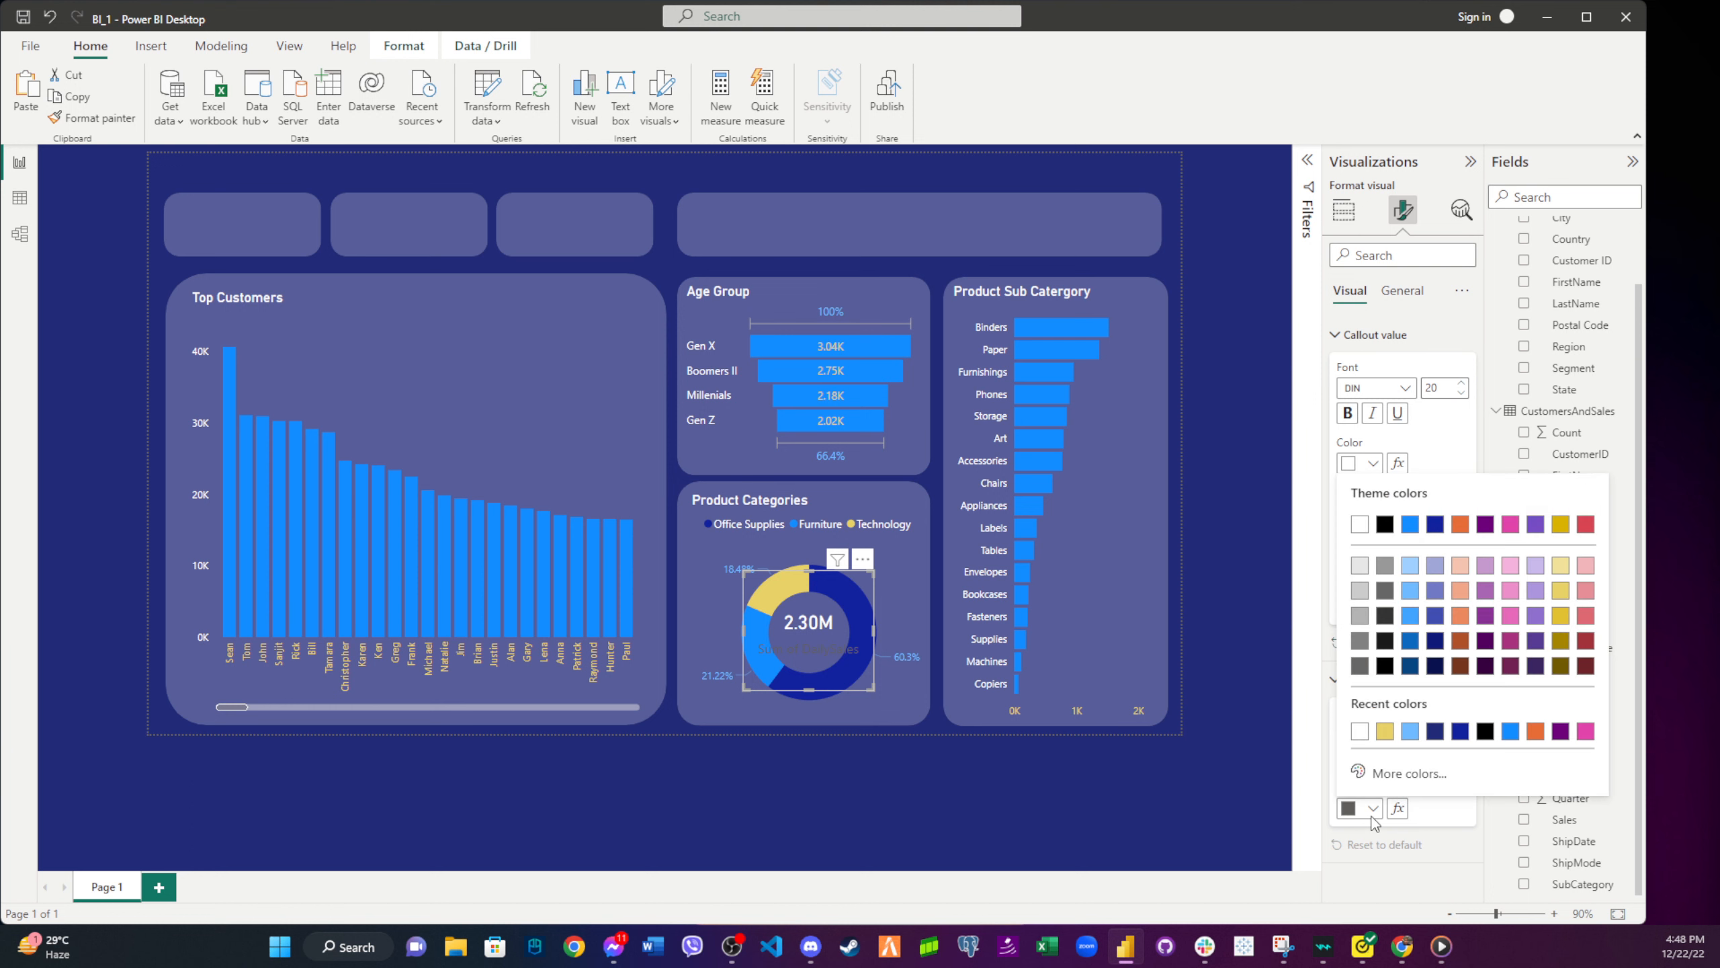
click(1410, 733)
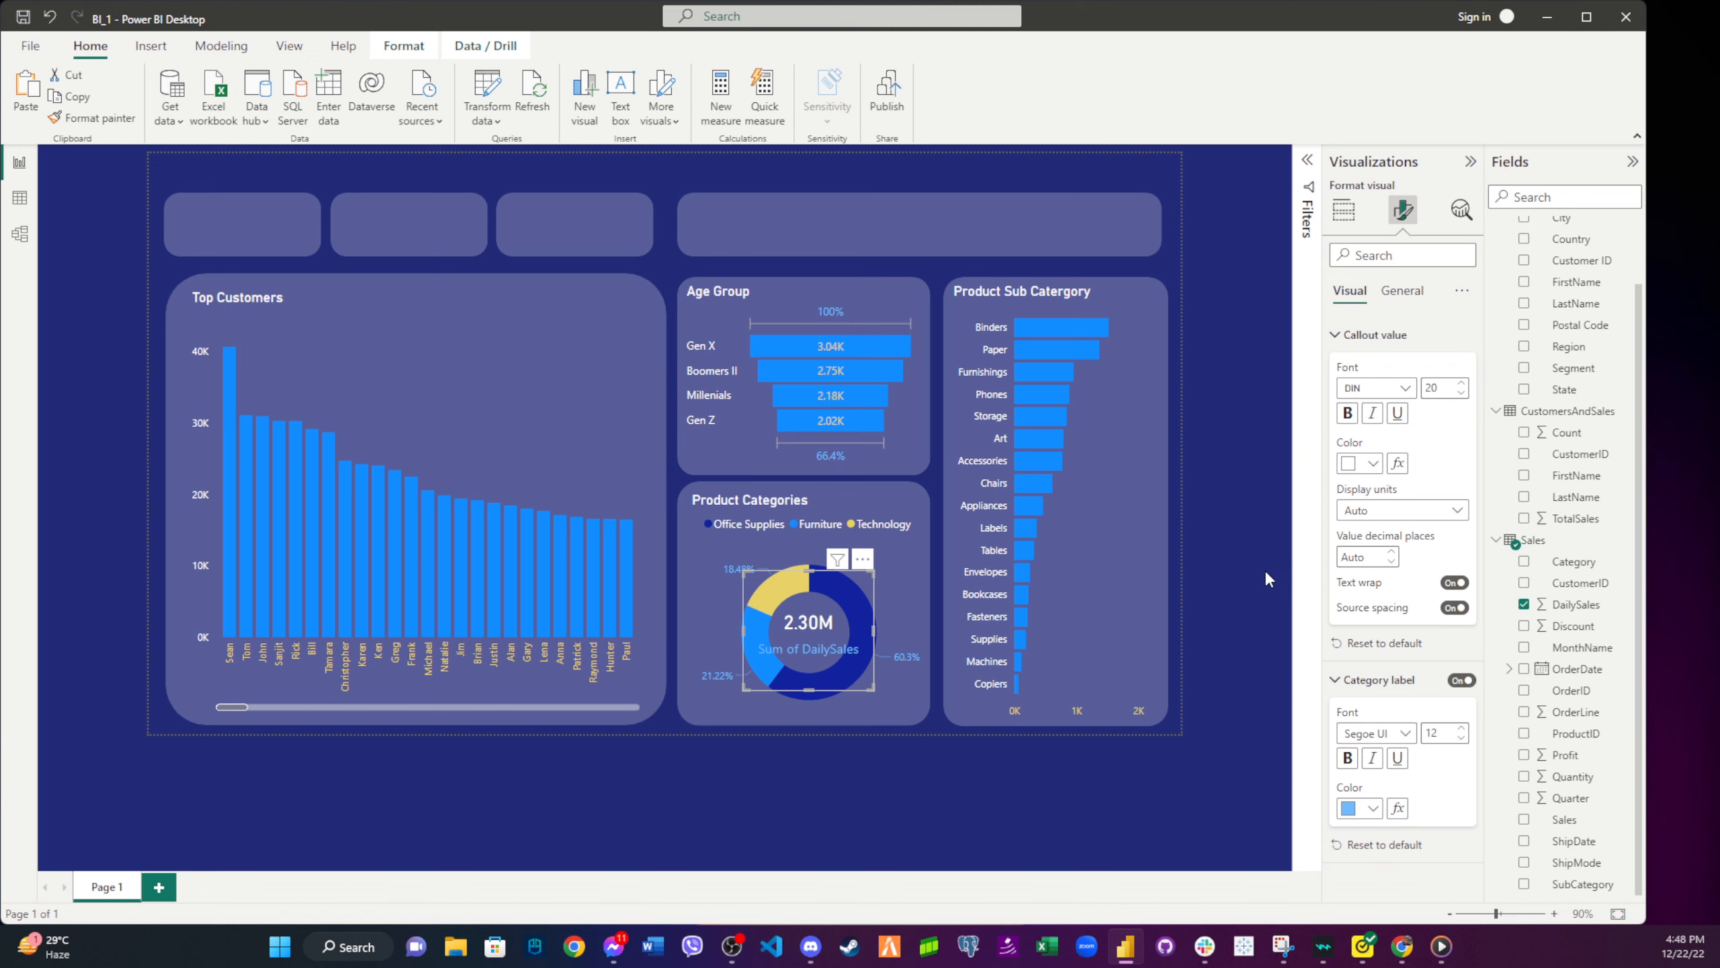
click(1378, 336)
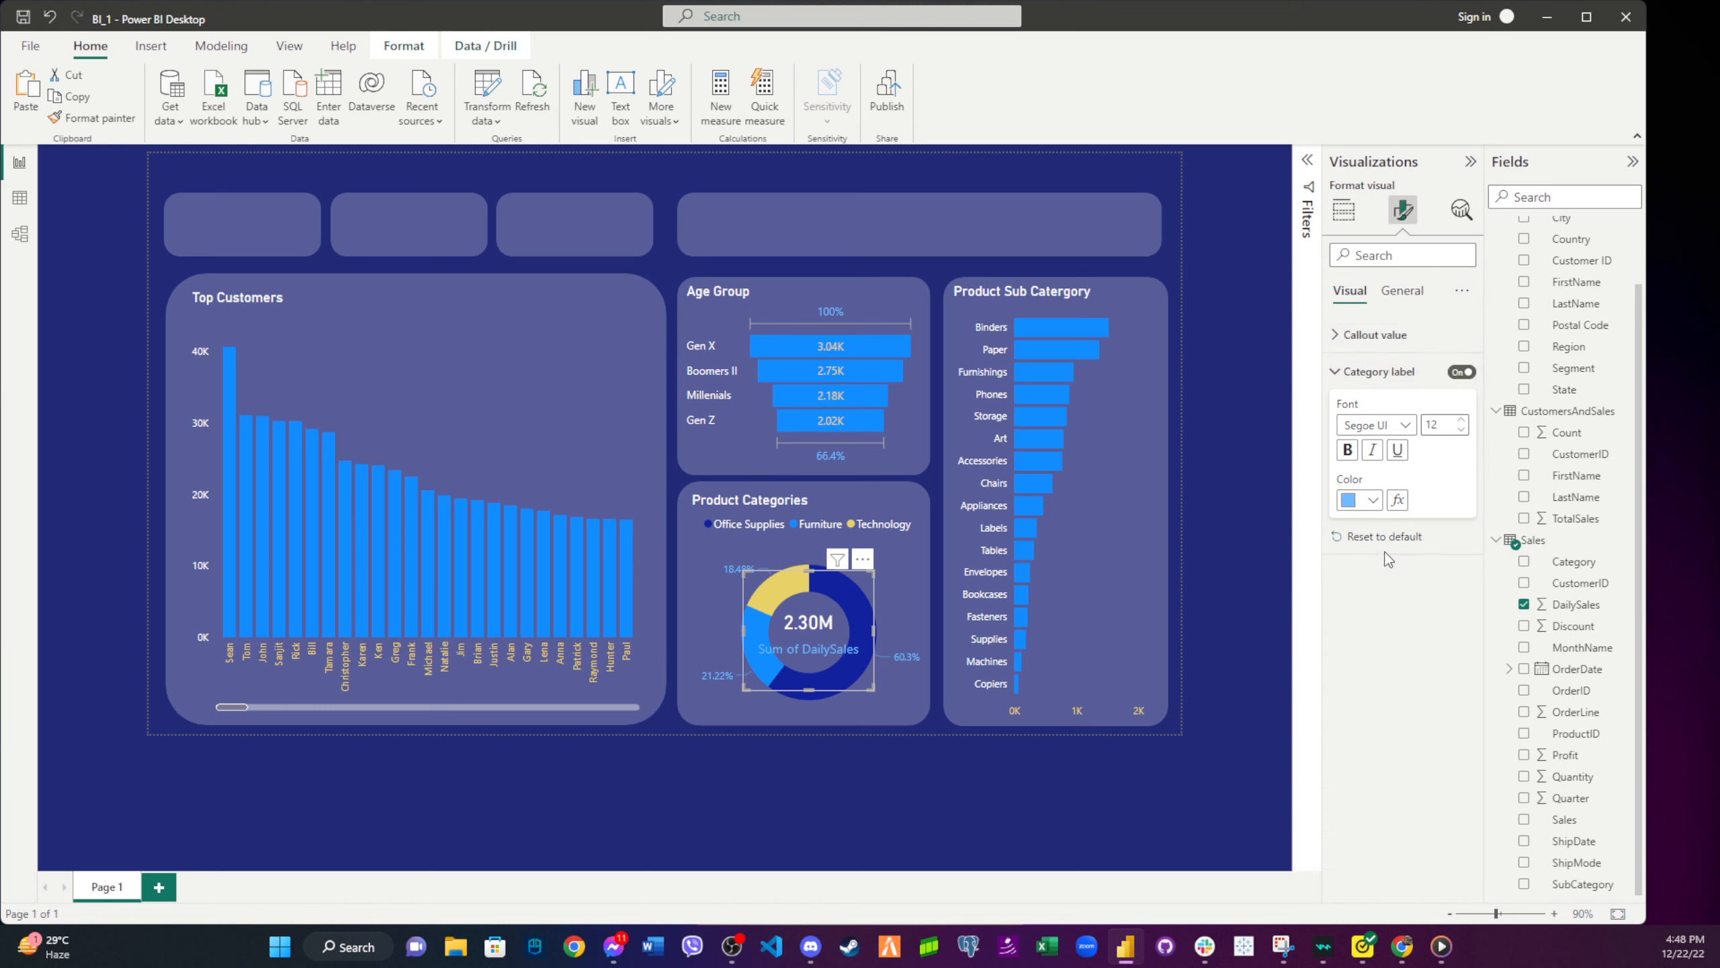
click(1402, 291)
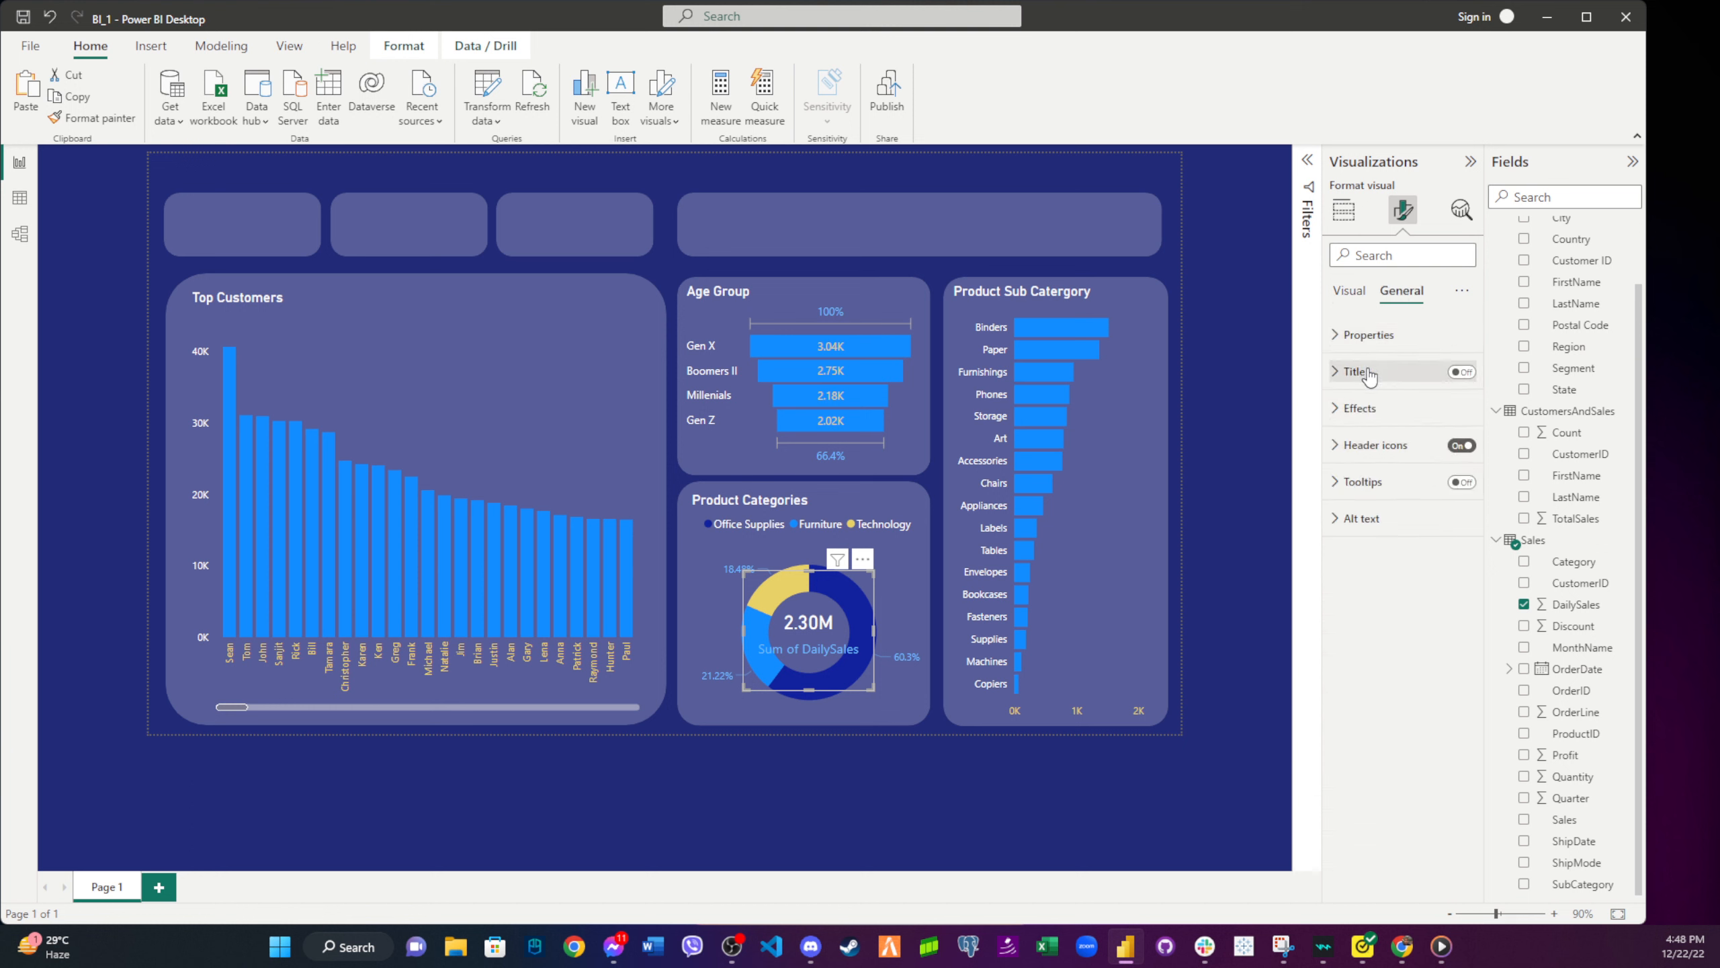
click(1354, 372)
scroll(1410, 733, down, 1)
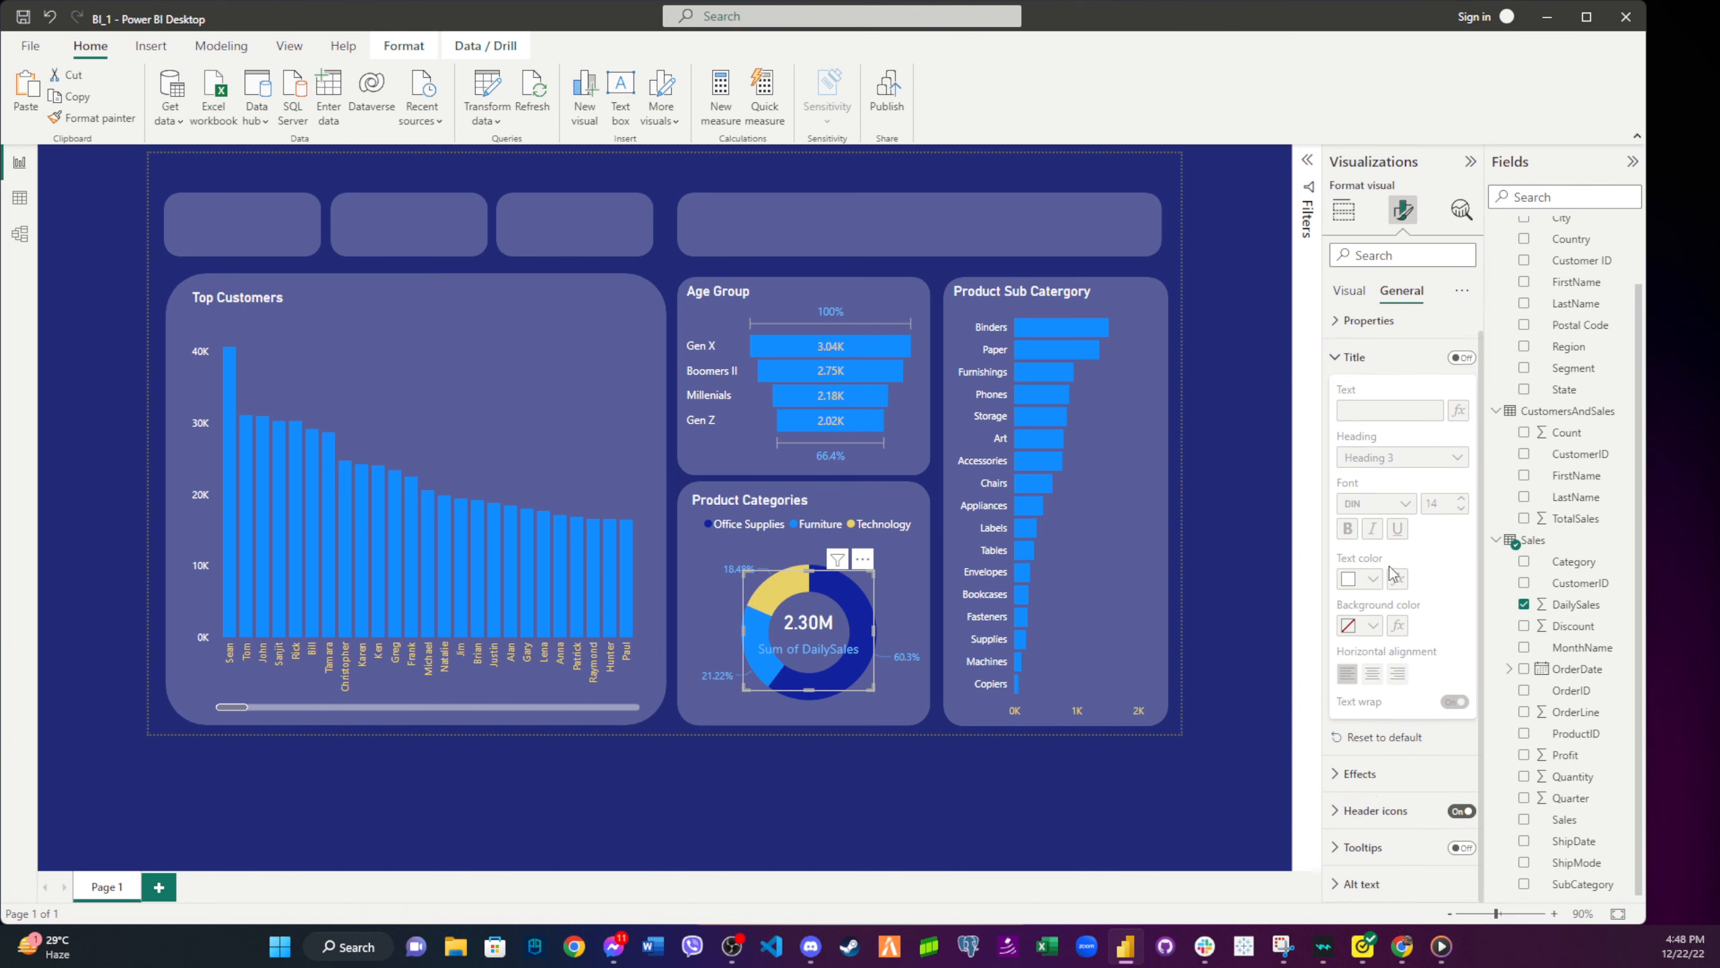
click(1349, 357)
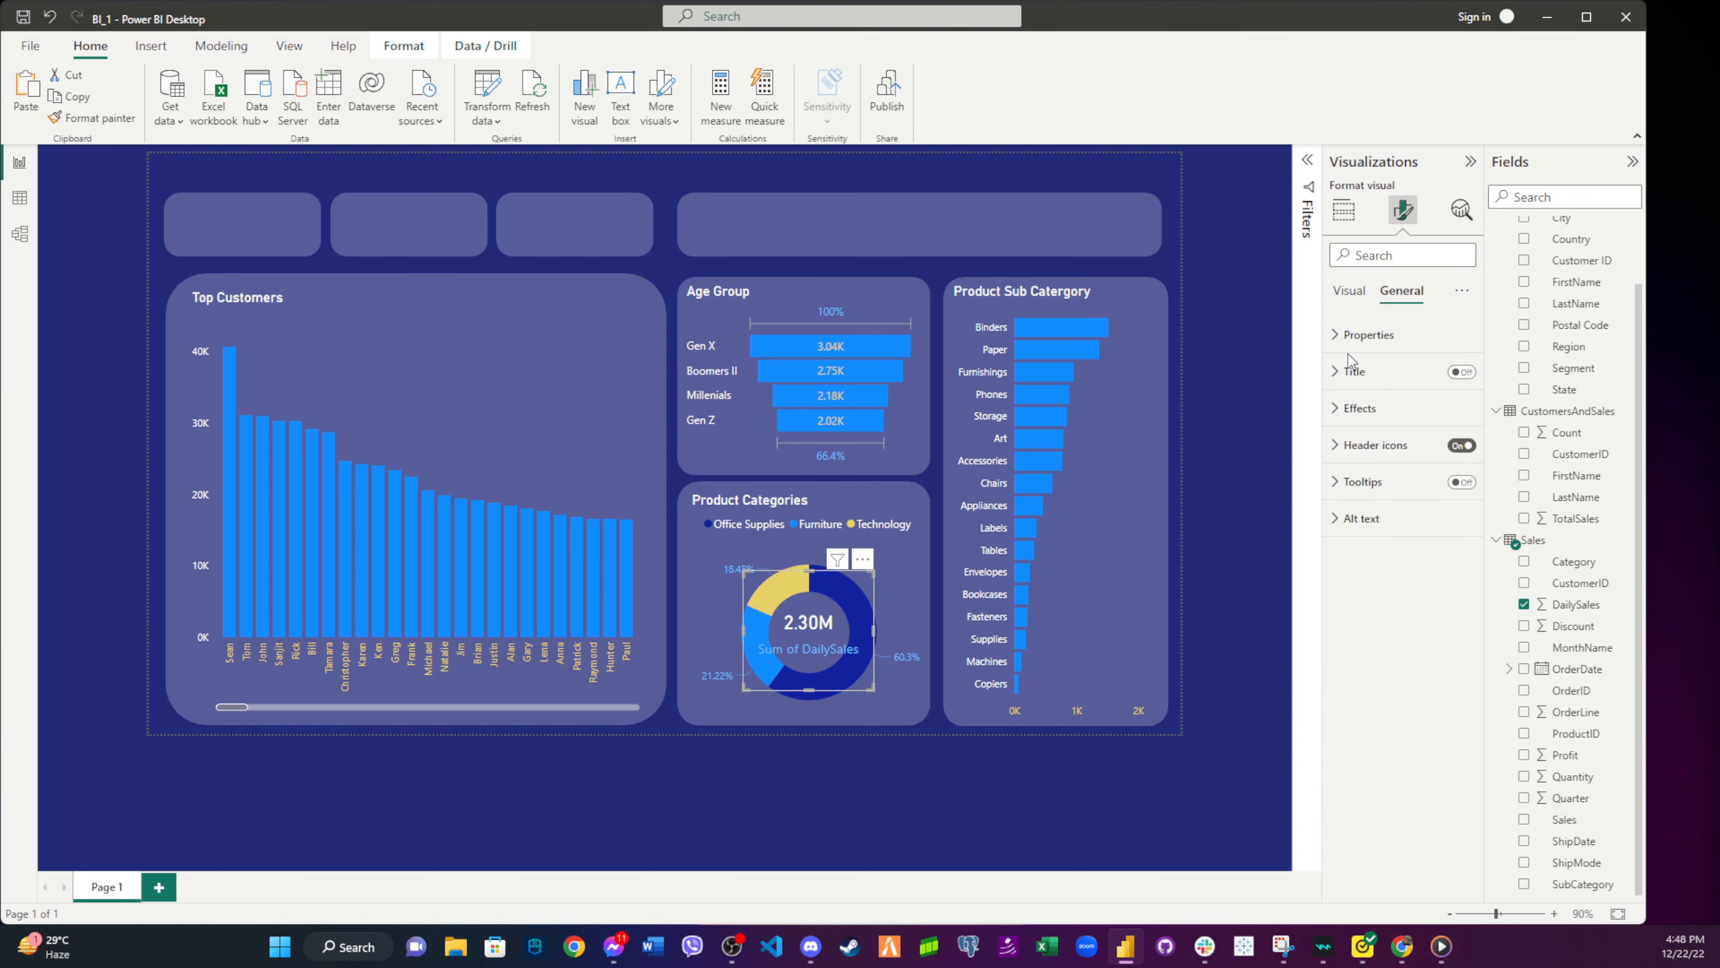
click(1359, 298)
- Rename the card's DailySales field to Sales for this visual
click(1344, 211)
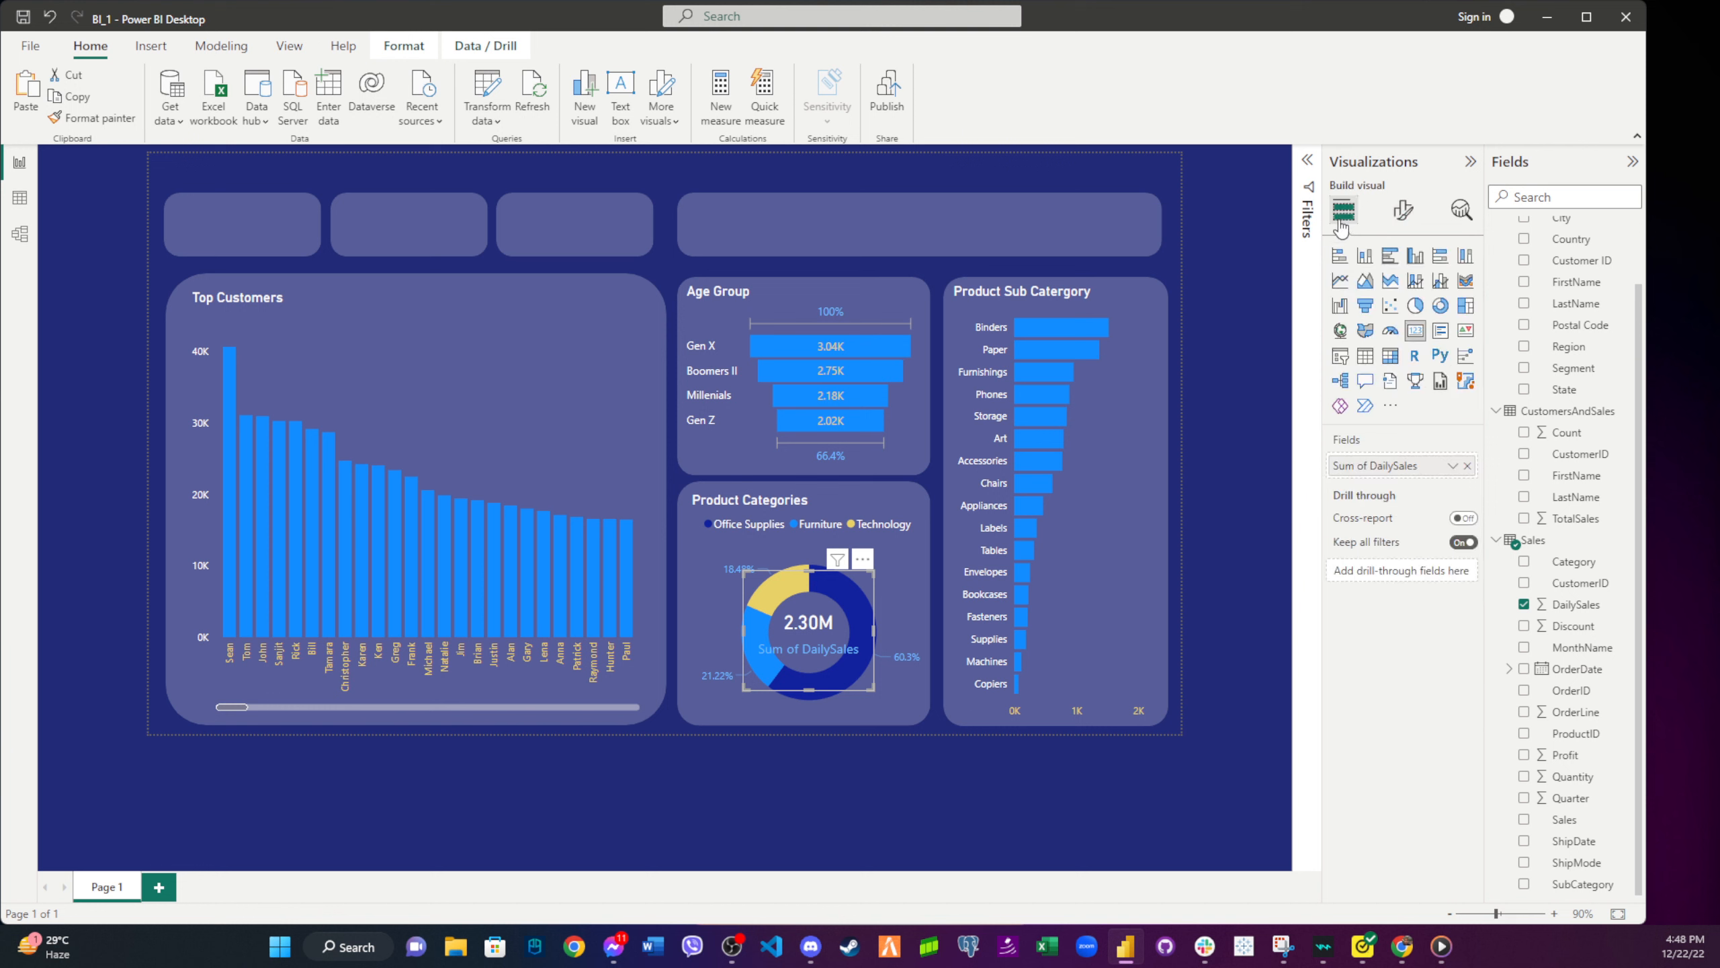
click(1453, 466)
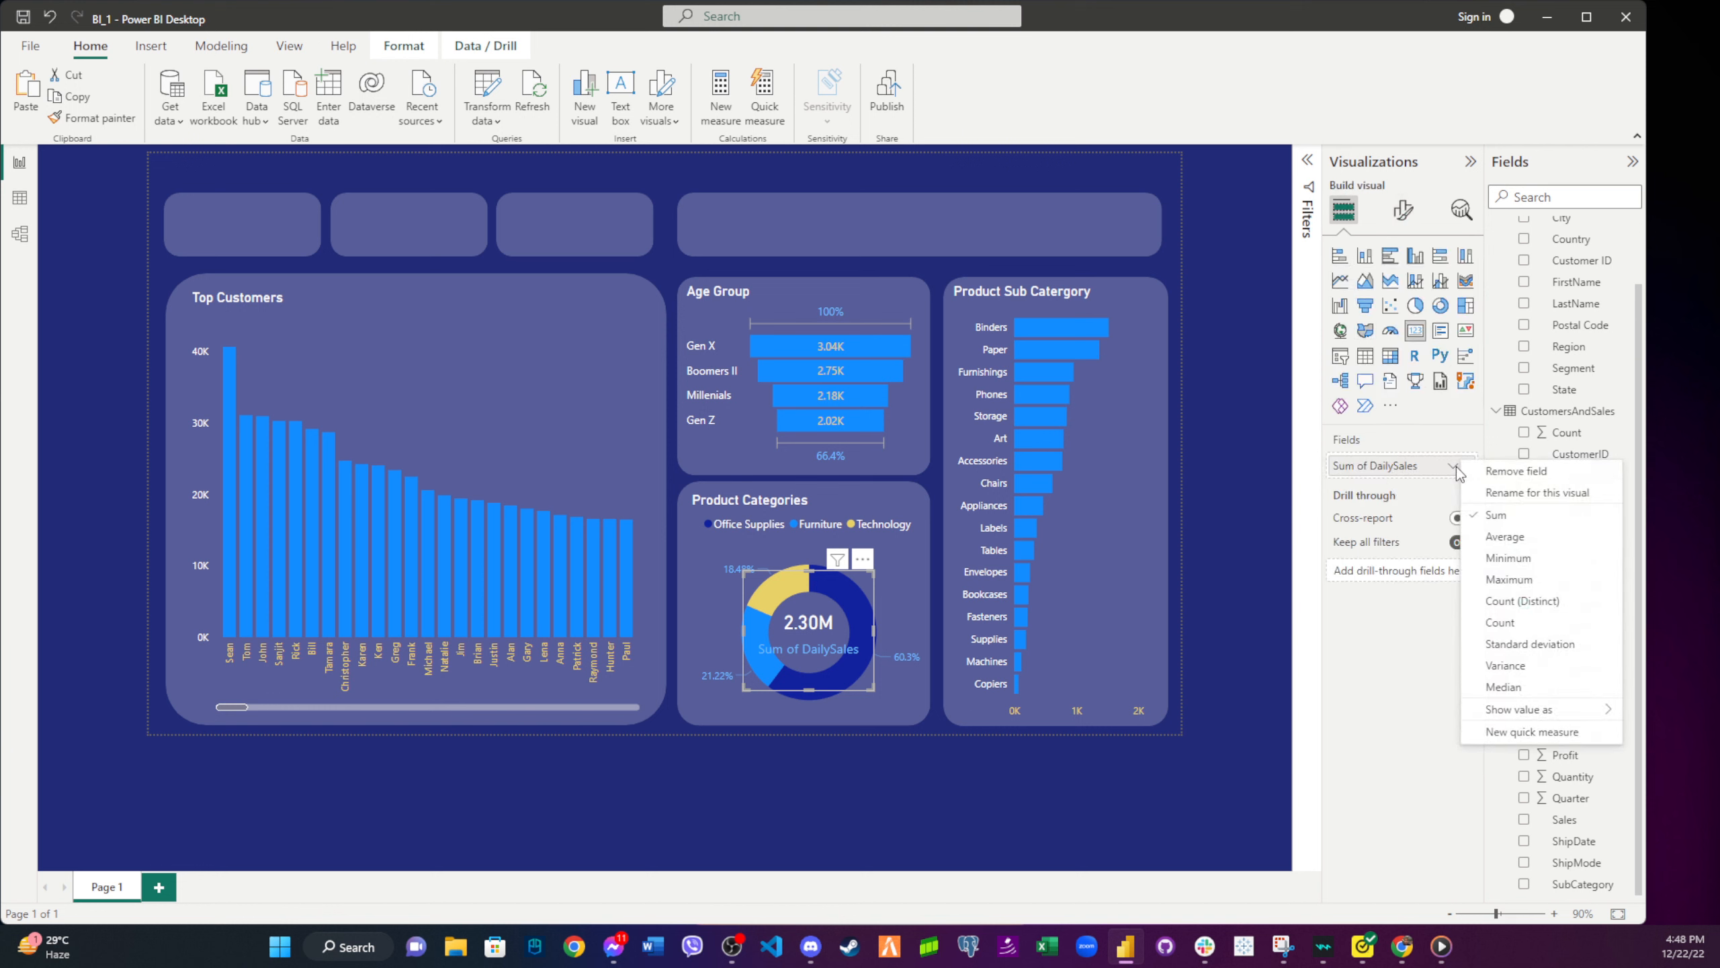
click(1493, 493)
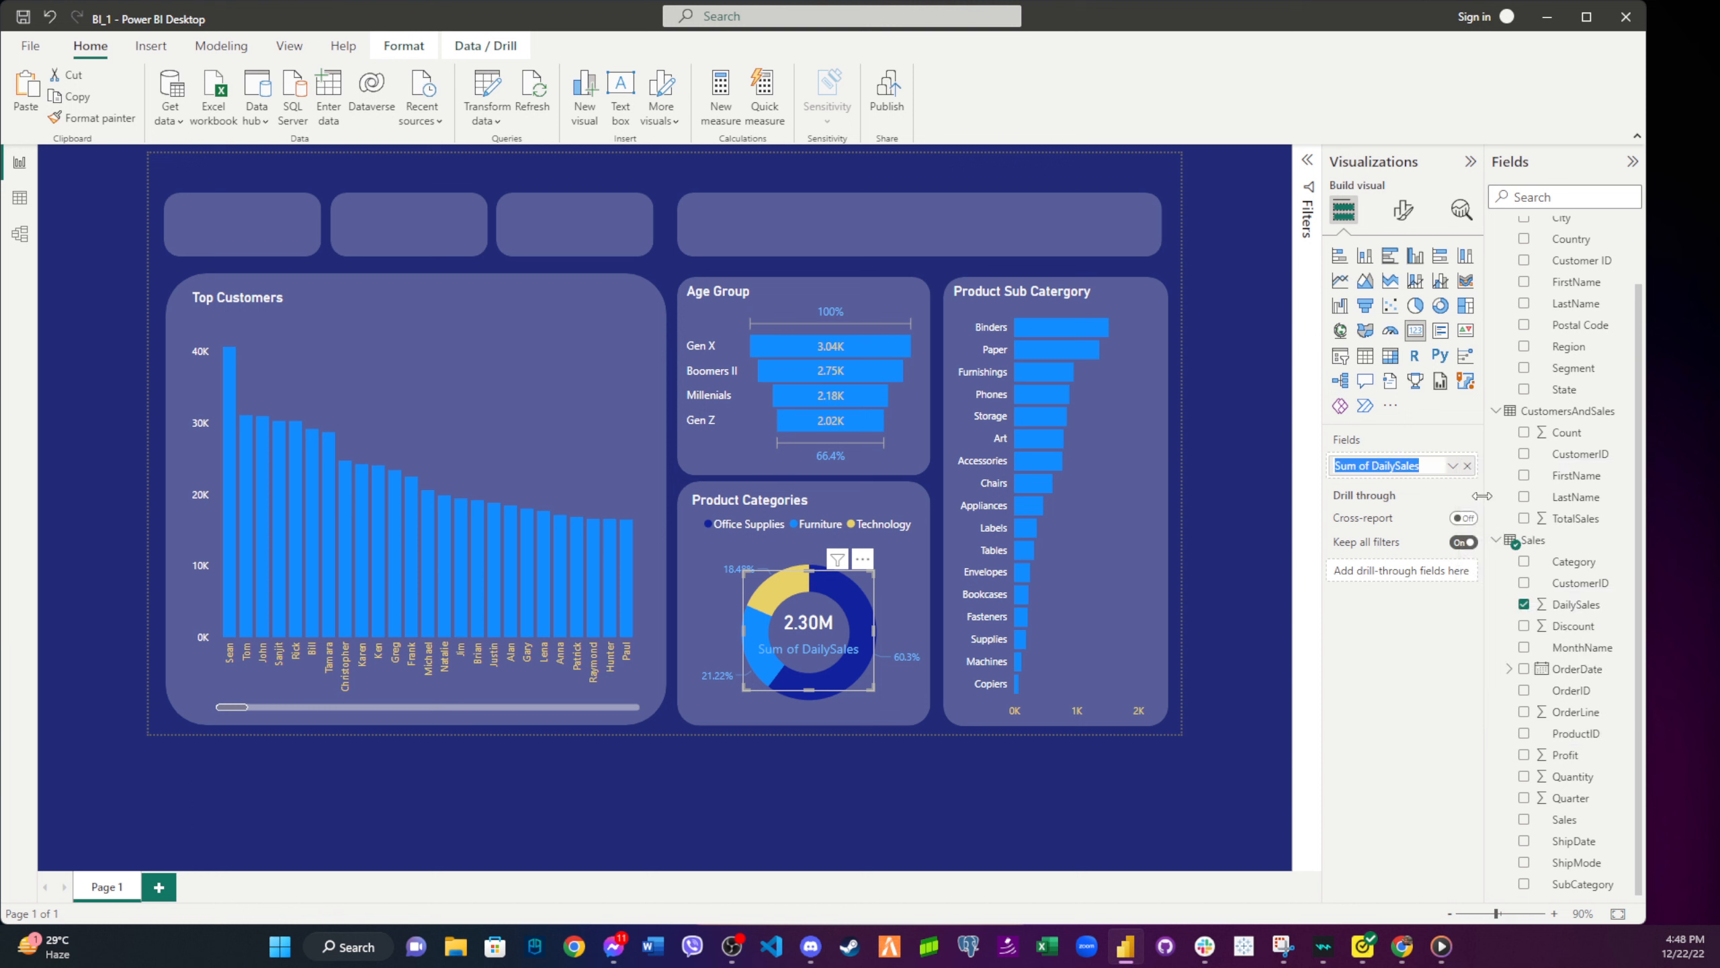
click(1383, 468)
drag(1373, 468, 1328, 469)
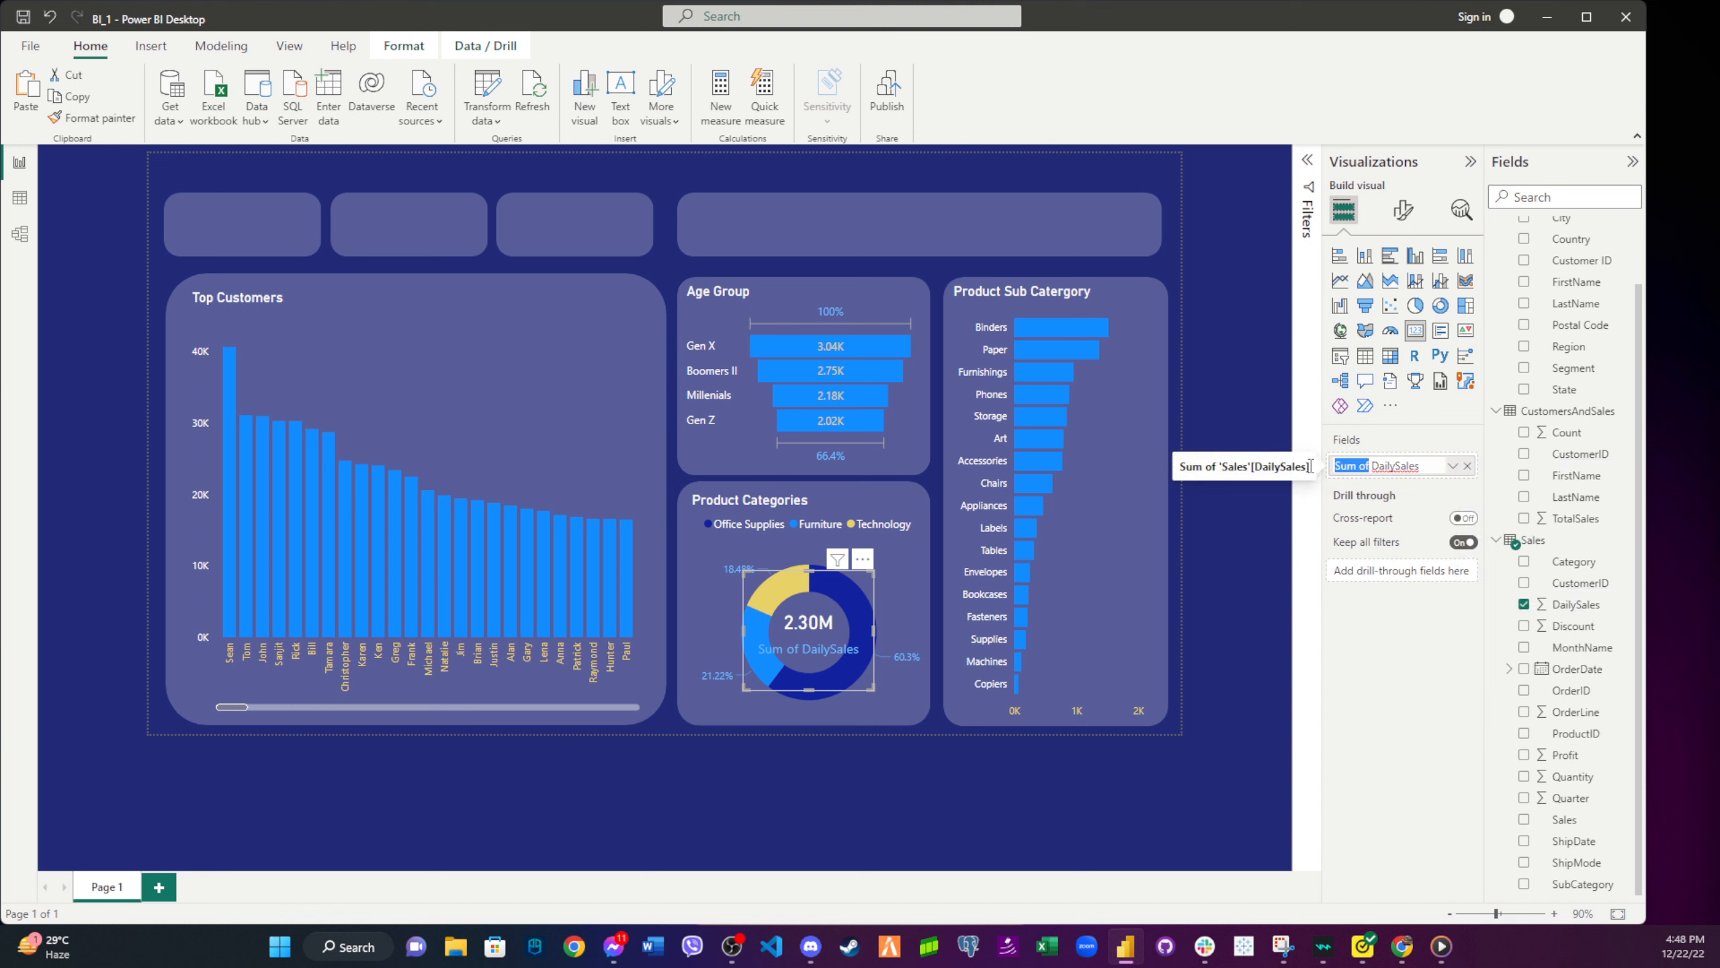
key(BackSpace)
double_click(1365, 470)
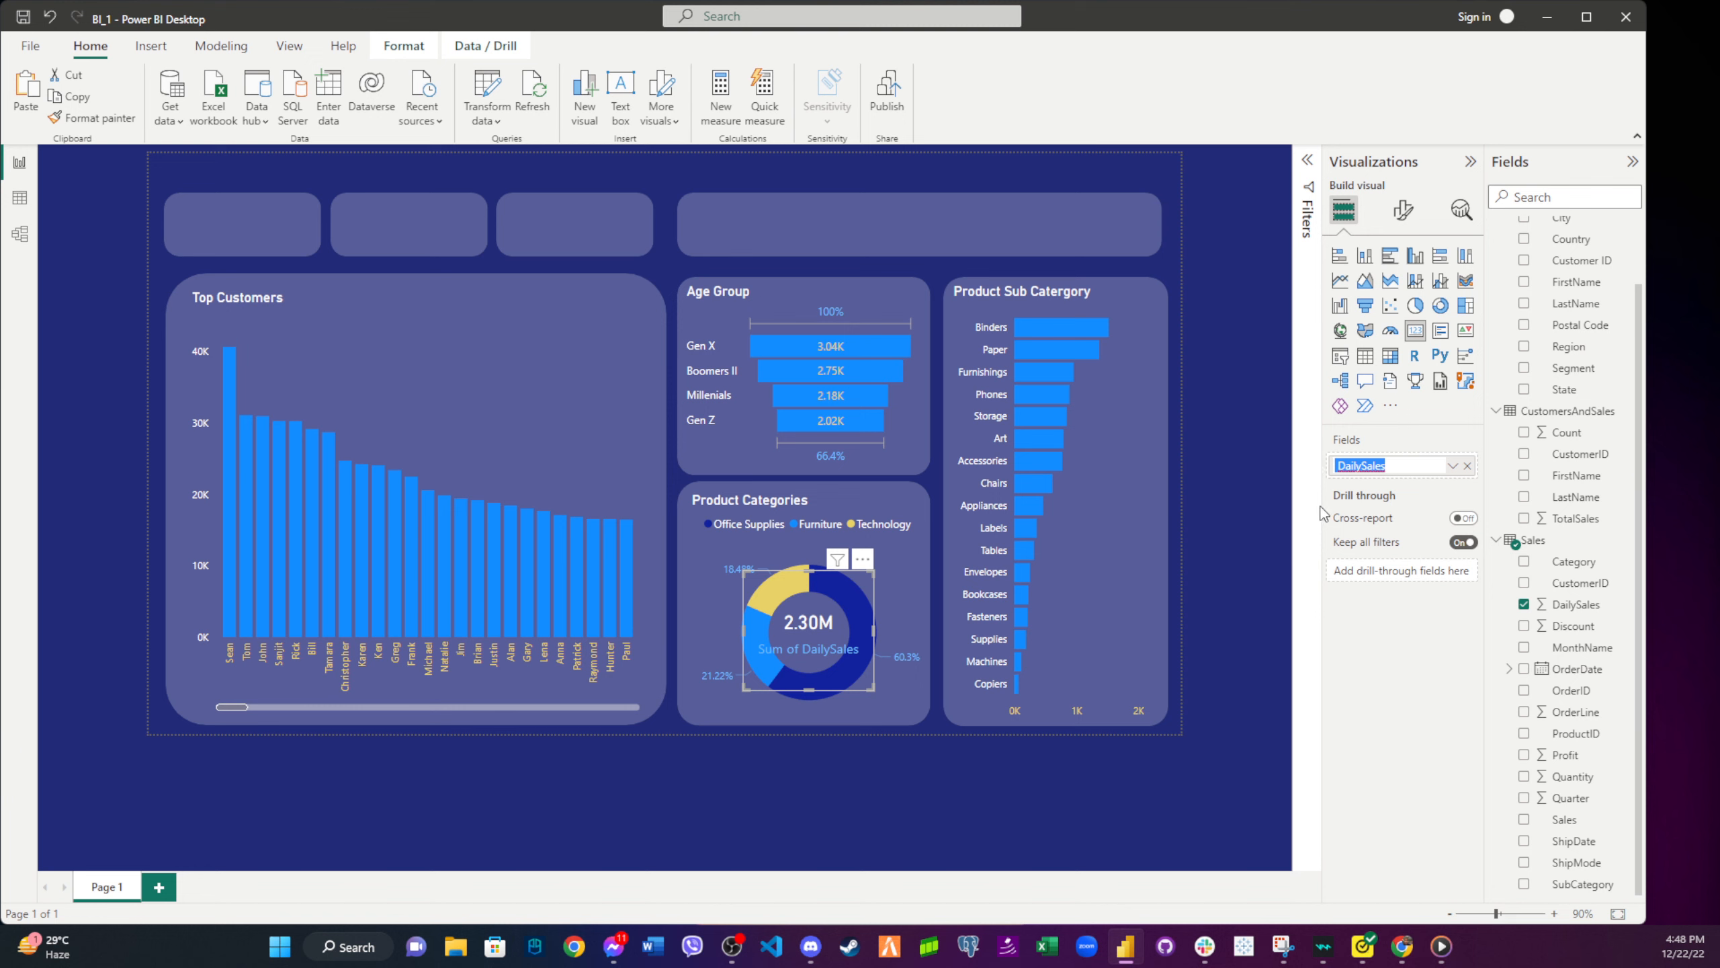
text(Sales)
key(Return)
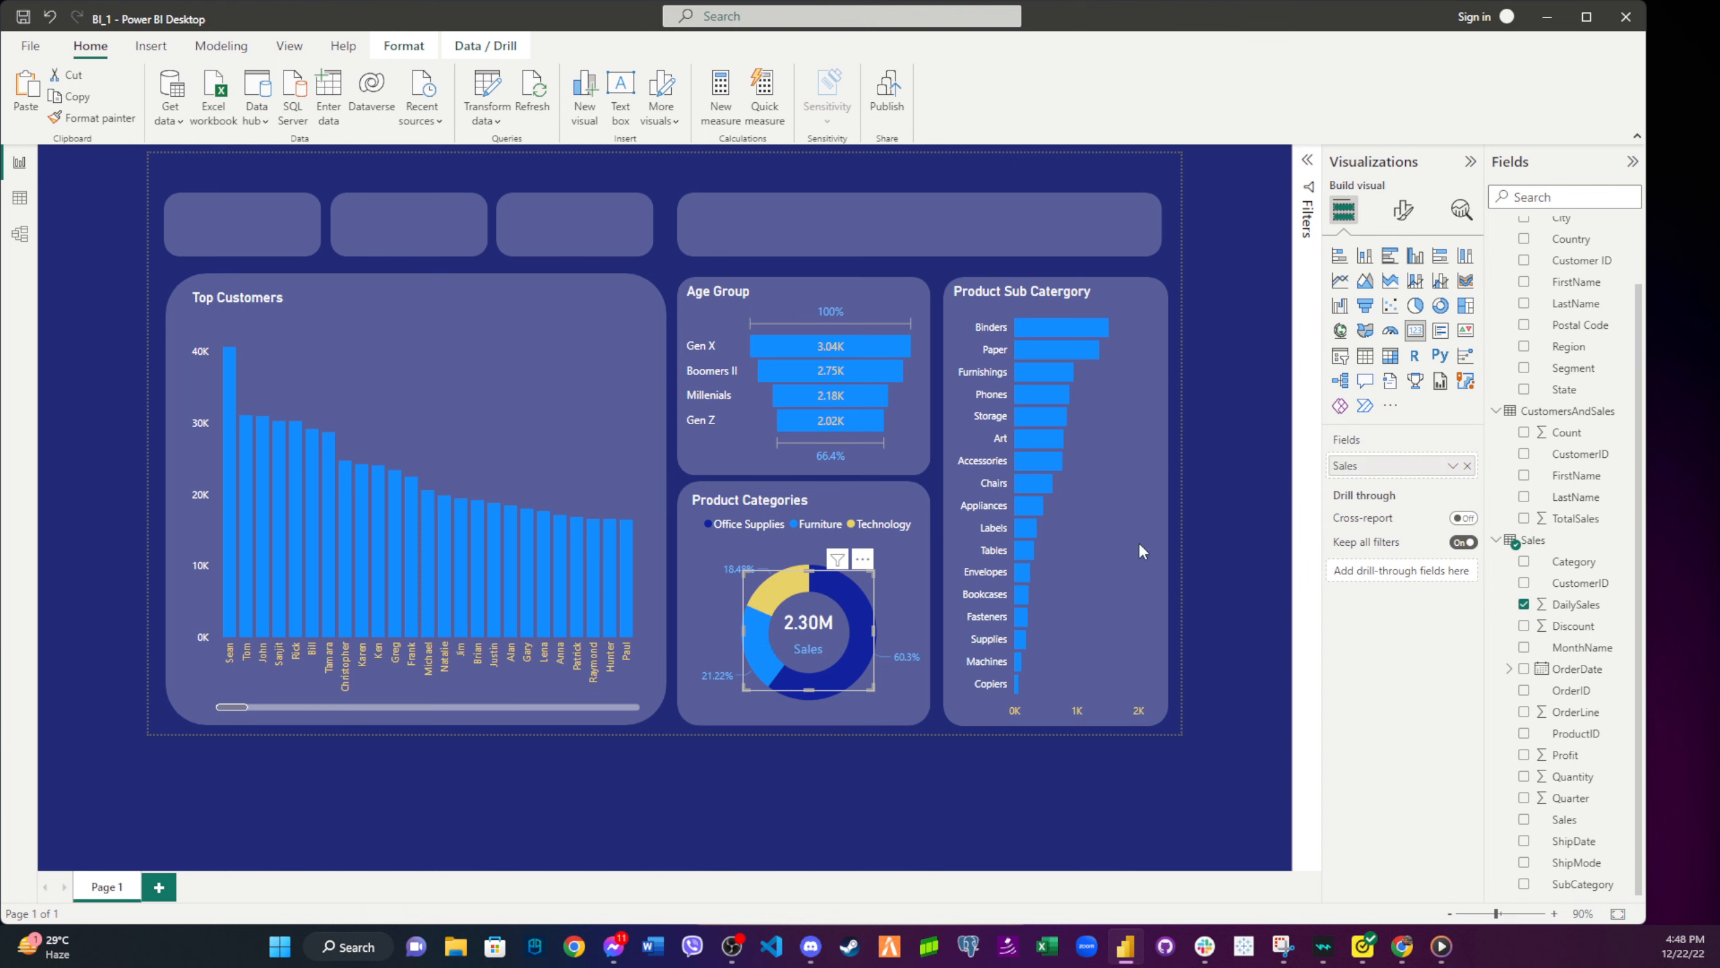
- Try the Sales card slightly lower in the donut's centre and move it back up
click(853, 801)
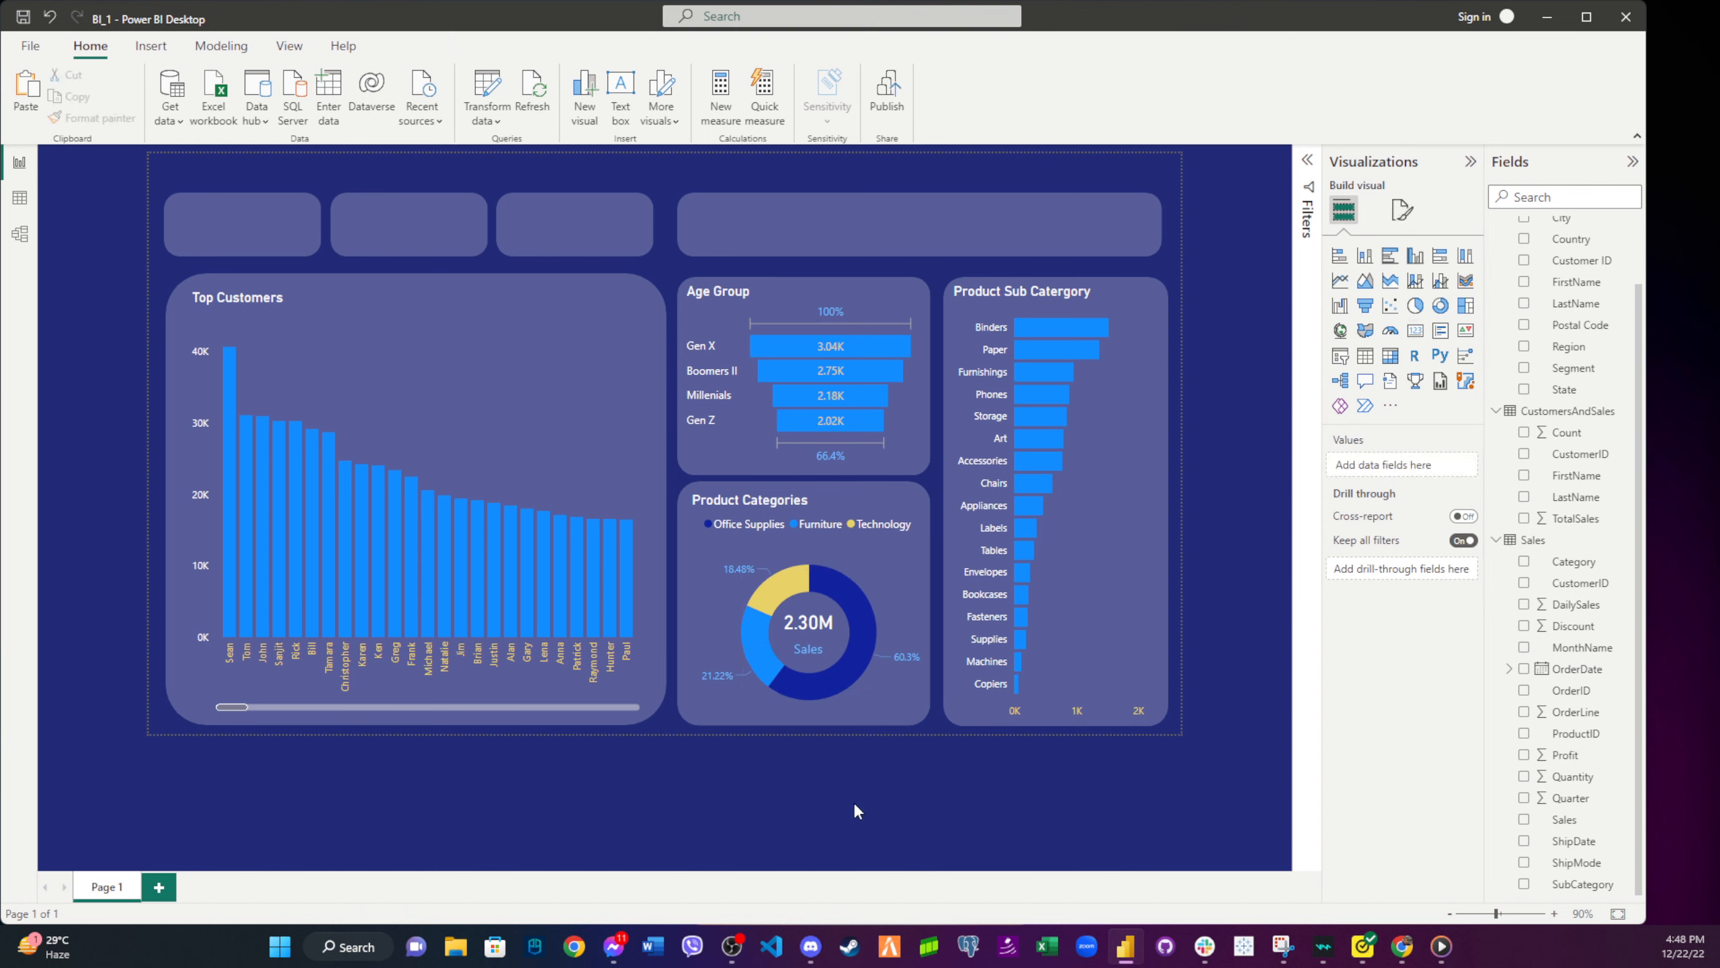
click(815, 639)
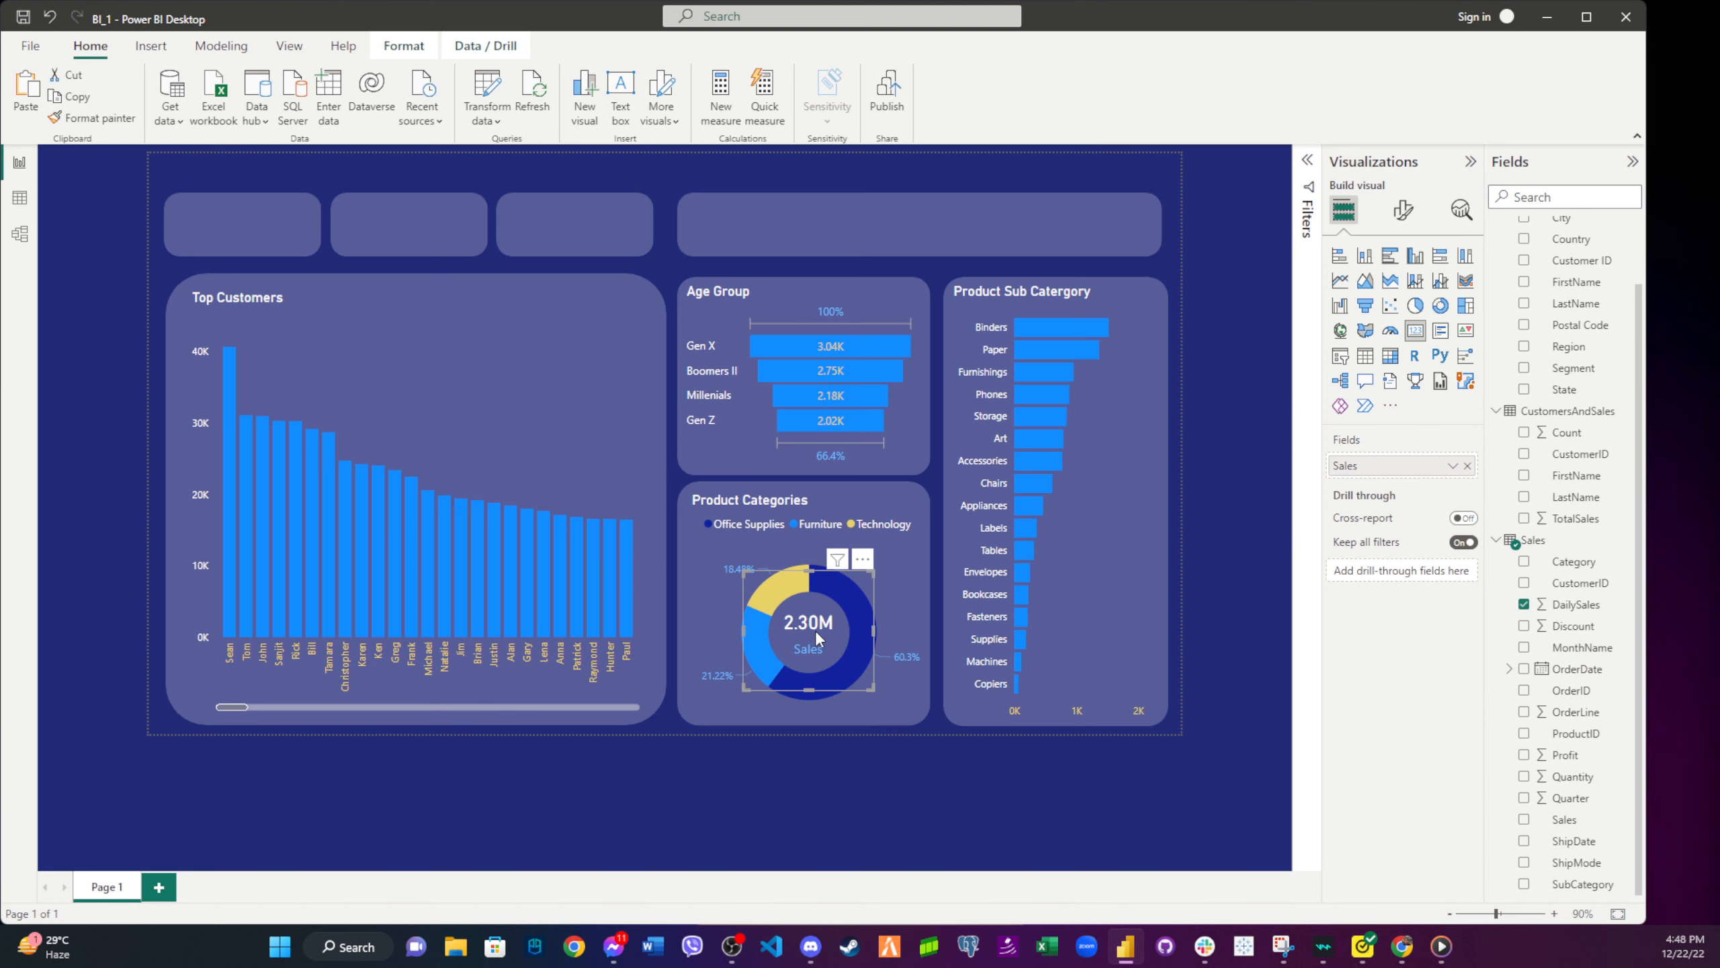
drag(814, 623, 814, 628)
click(922, 786)
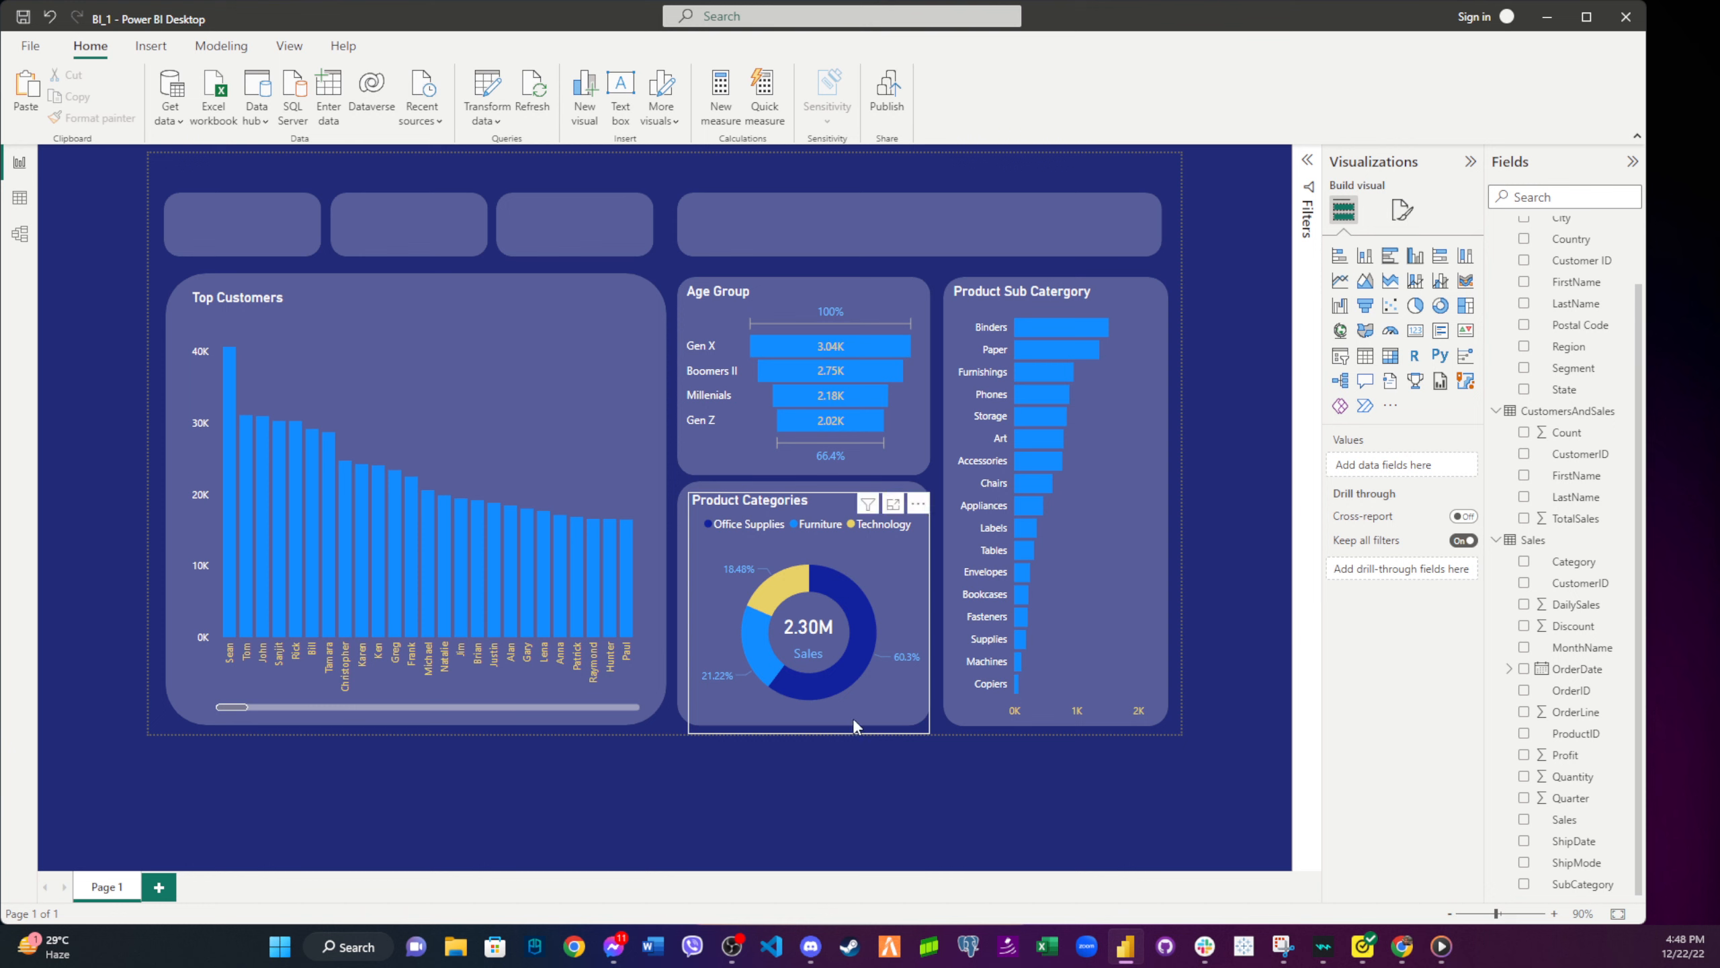
click(813, 630)
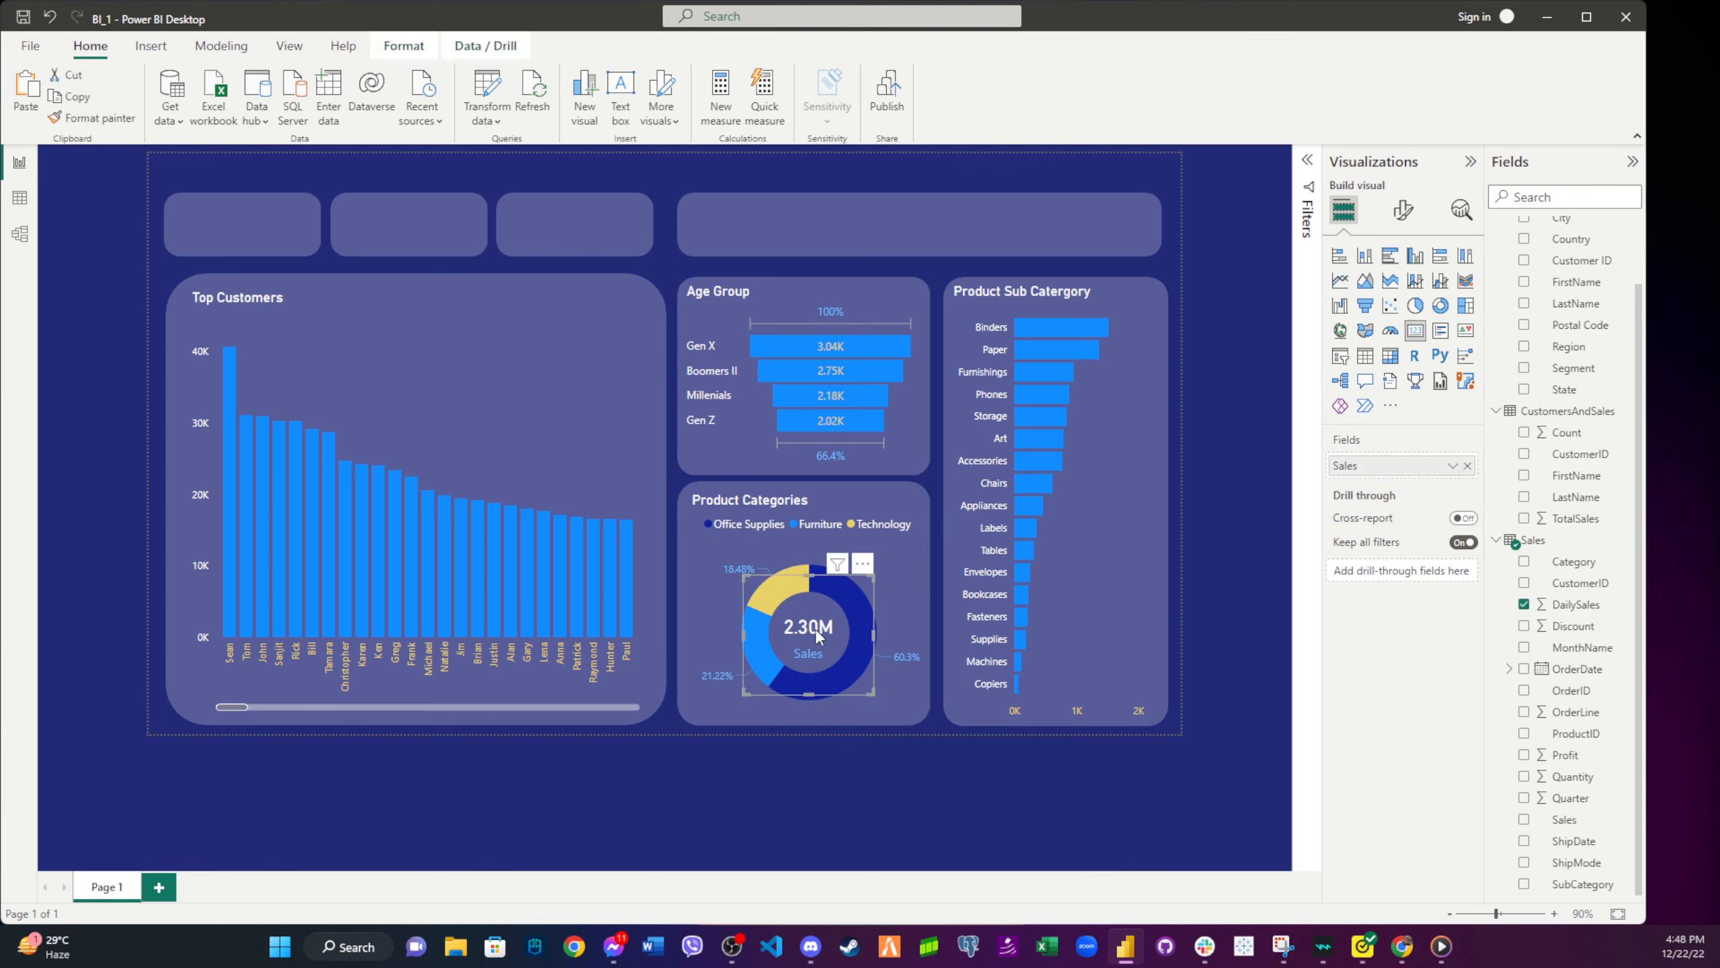
drag(818, 632, 818, 627)
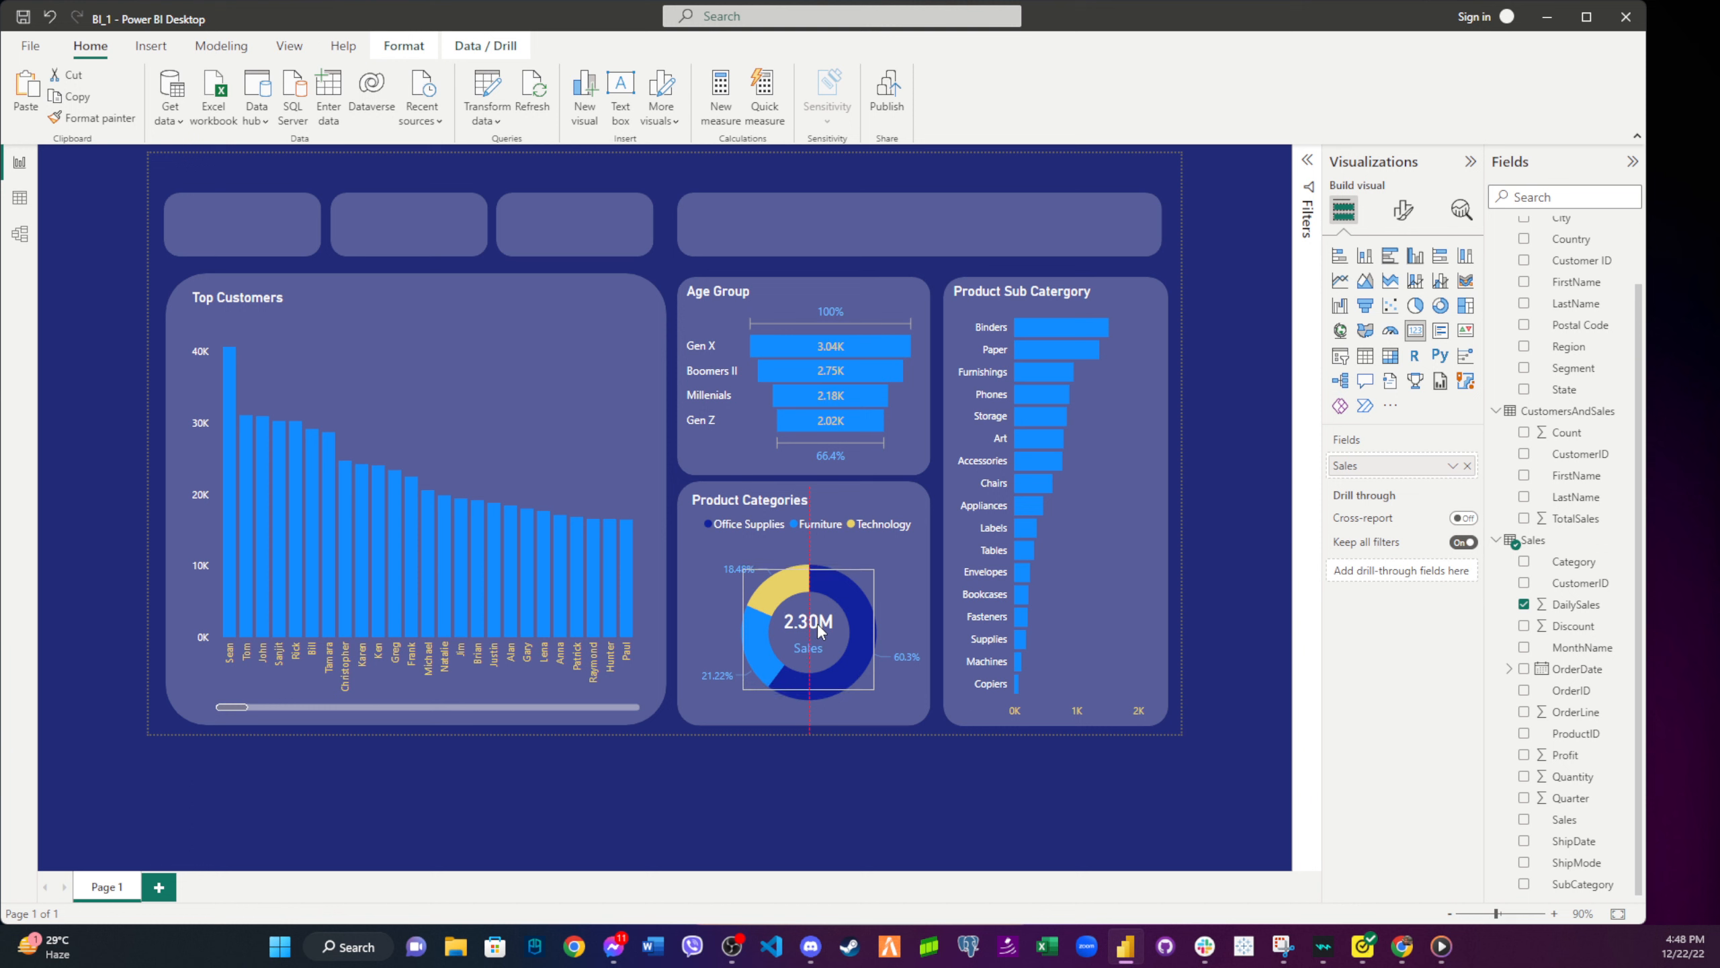
click(948, 793)
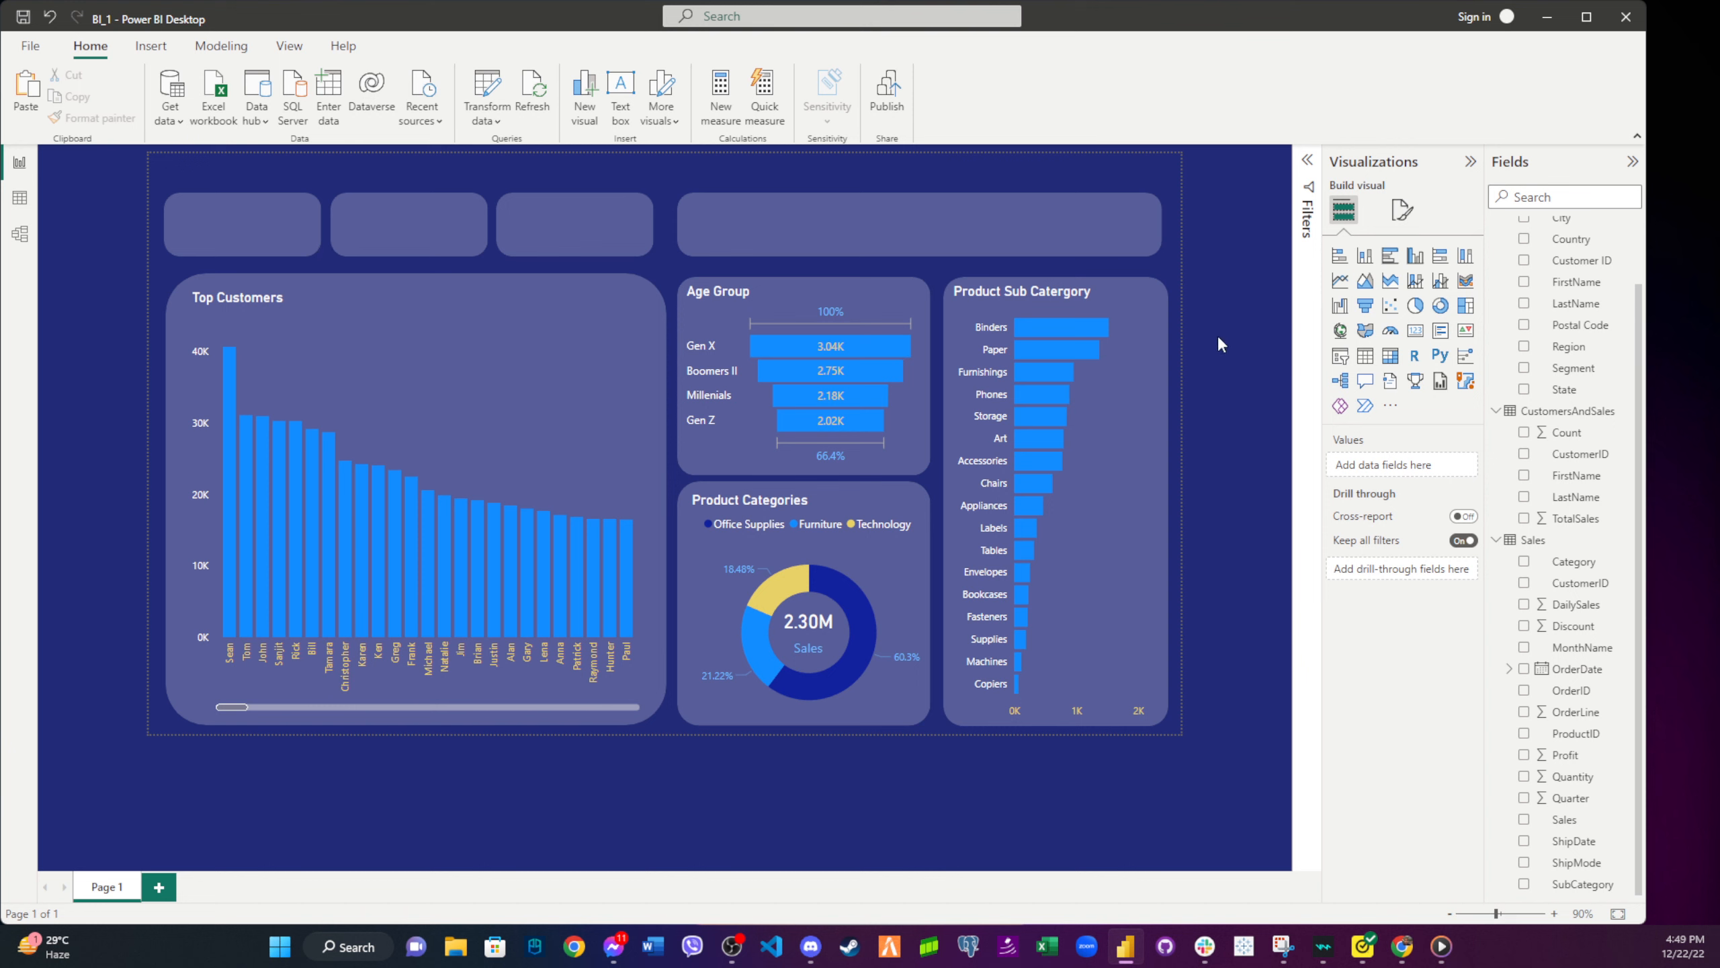
- Add another Card visual to the page and fill it with the Profit field from the Sales table
click(1414, 339)
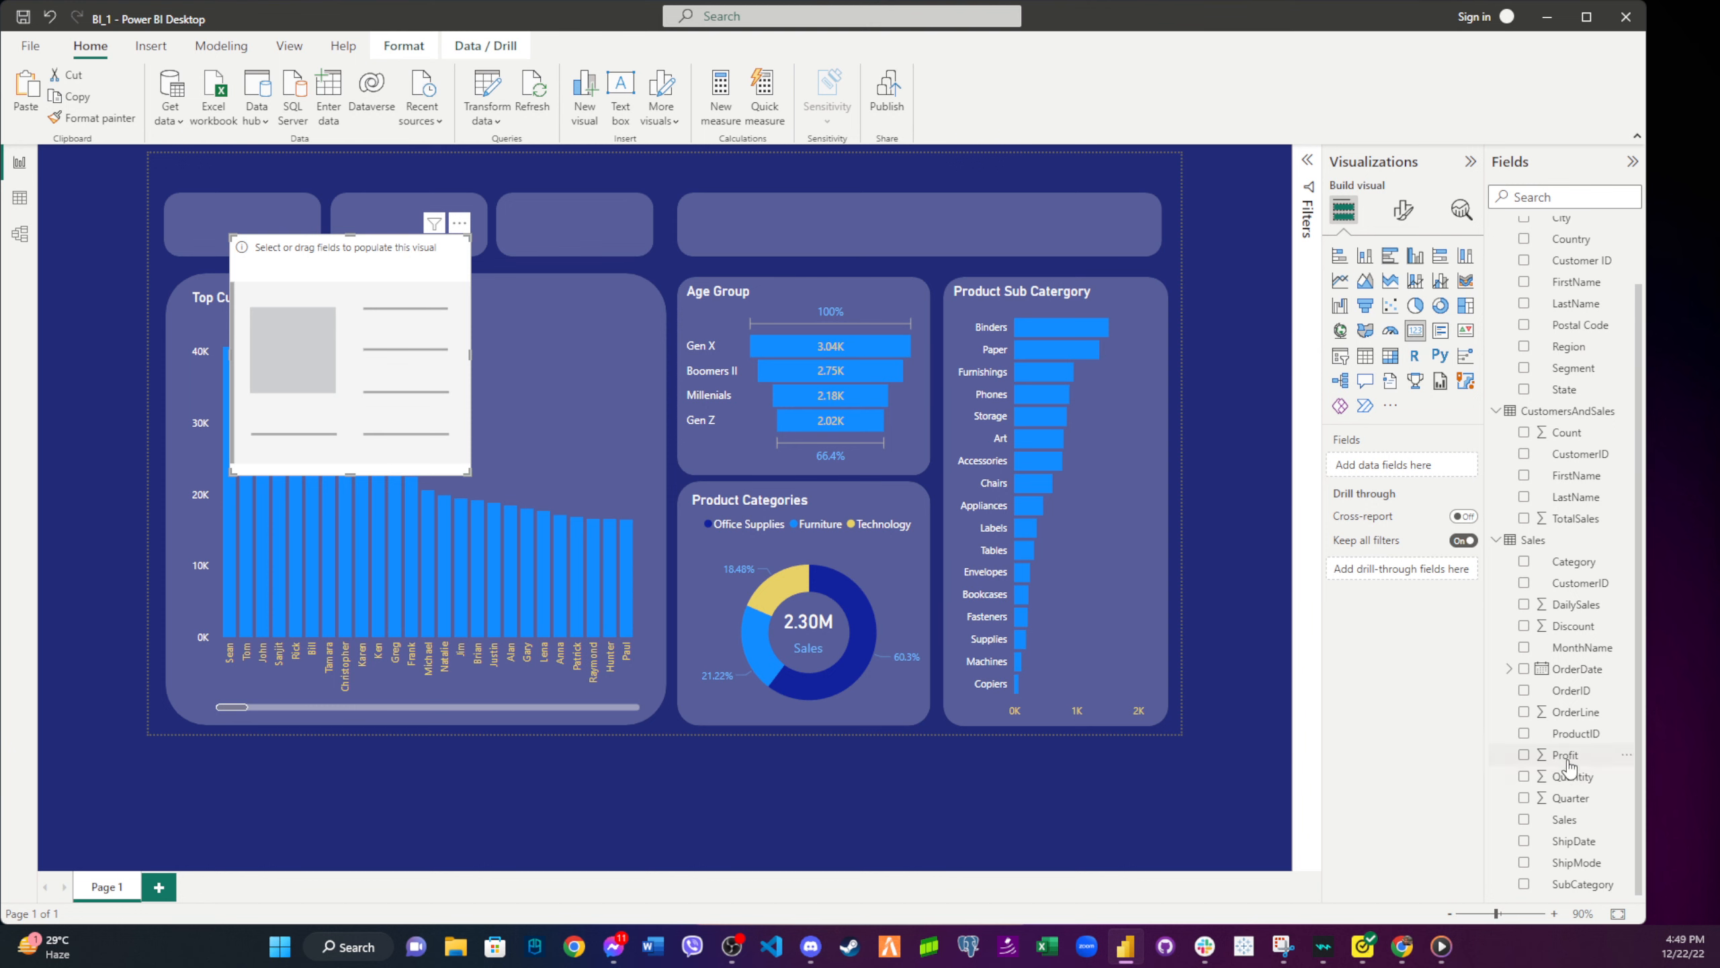
drag(1568, 765, 379, 373)
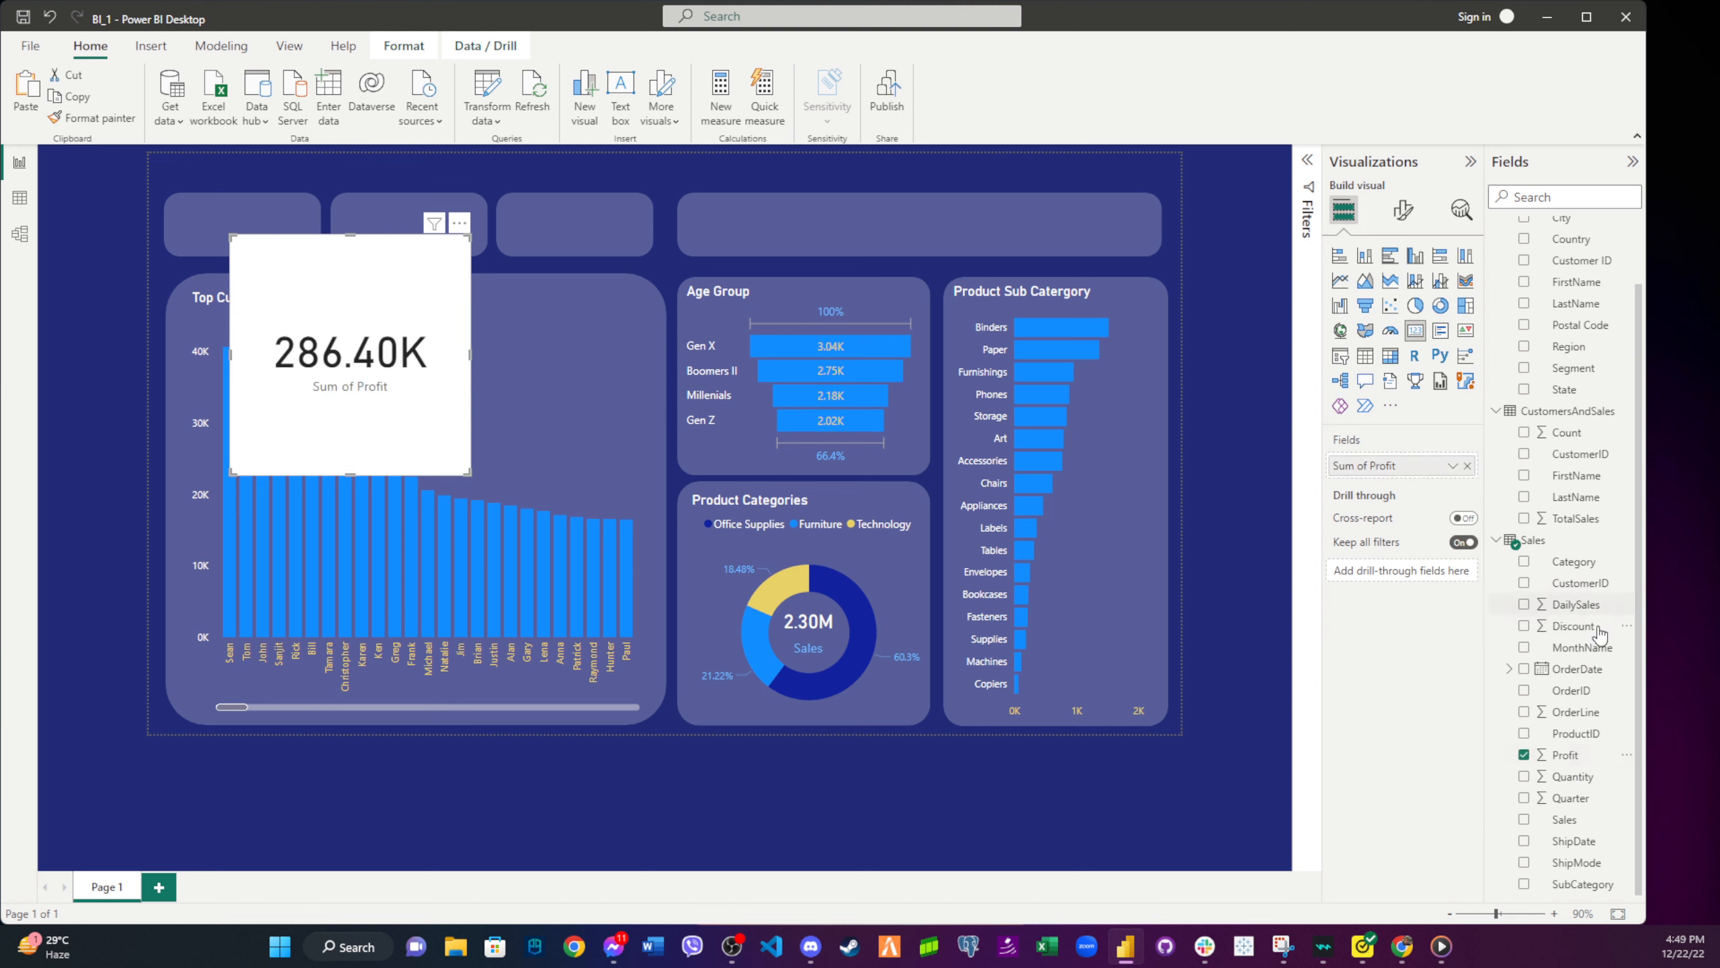
mouse_move(1573, 669)
mouse_down()
mouse_move(1496, 616)
mouse_move(1571, 669)
mouse_up()
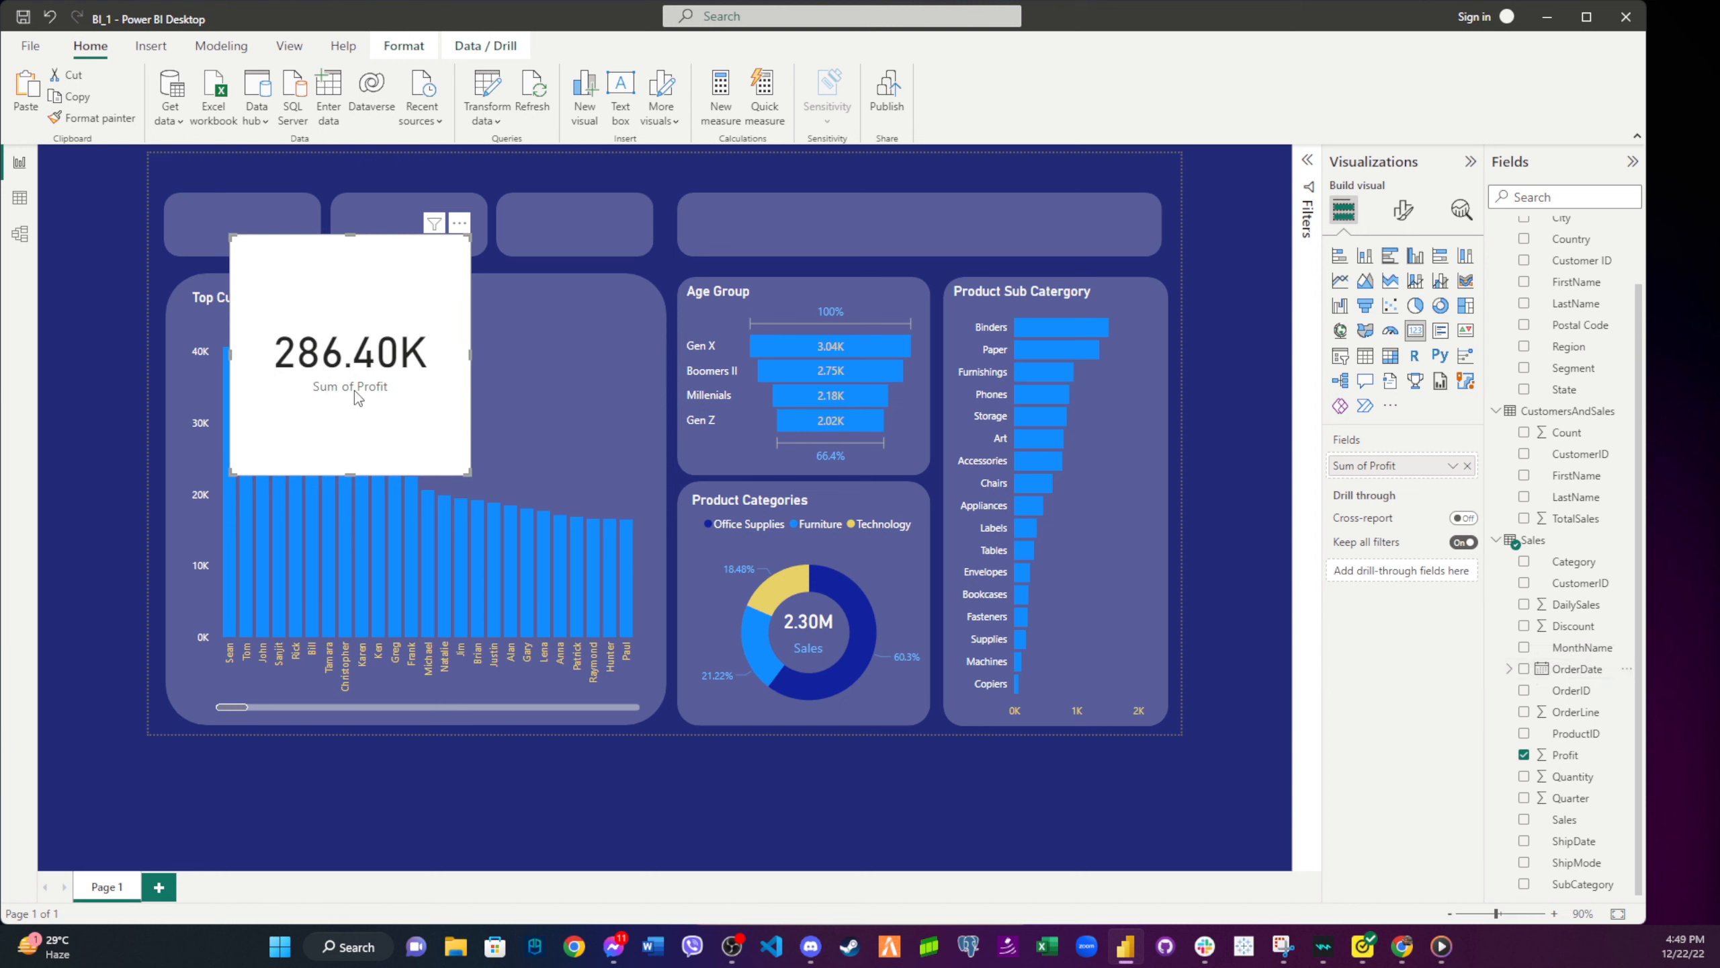
- Try applying the Top Customers chart's formatting to the Profit card
drag(361, 281, 733, 249)
click(298, 334)
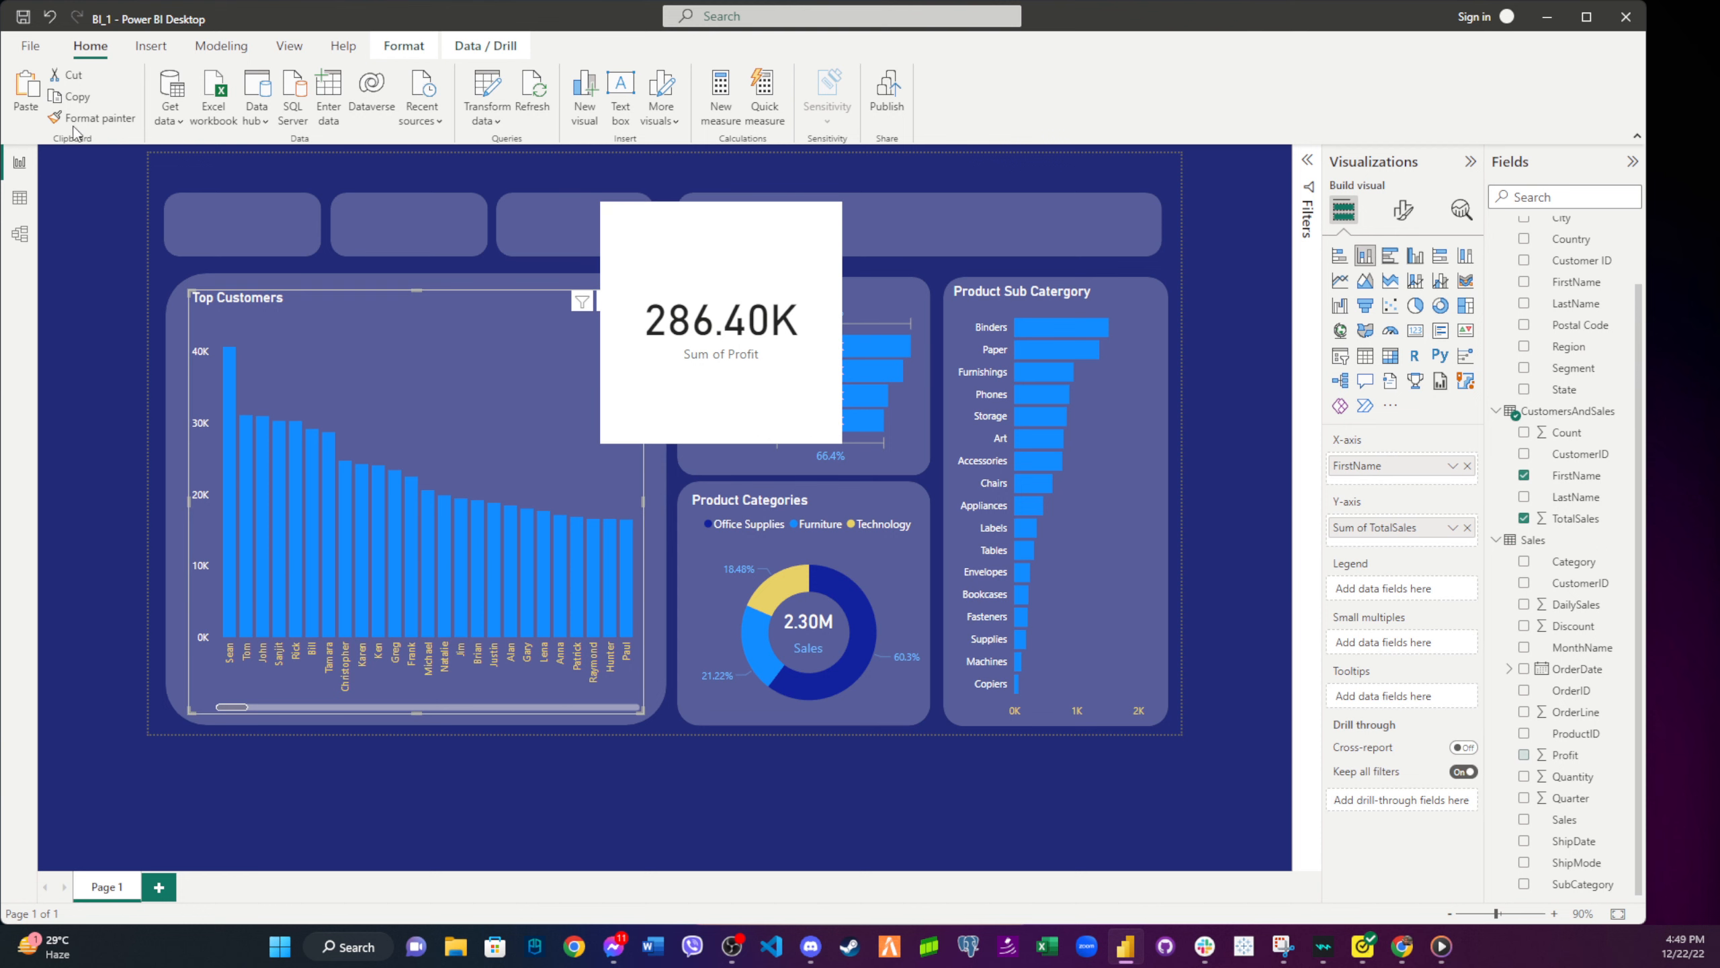
click(91, 117)
click(722, 375)
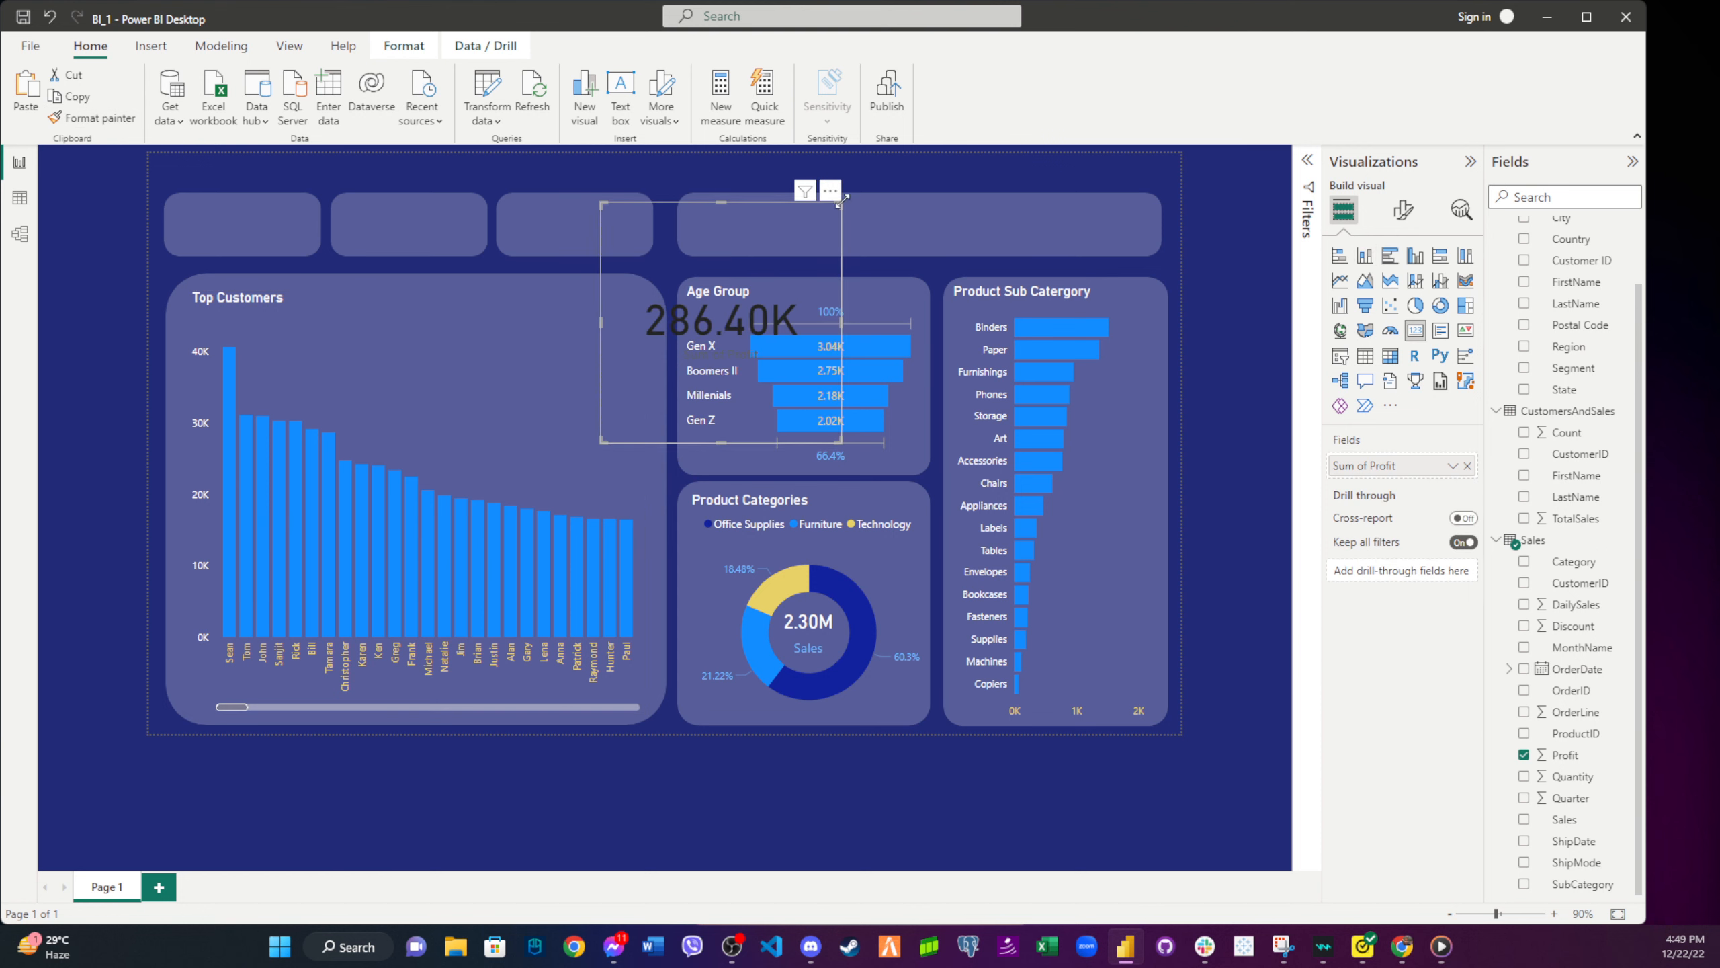
drag(761, 220, 563, 196)
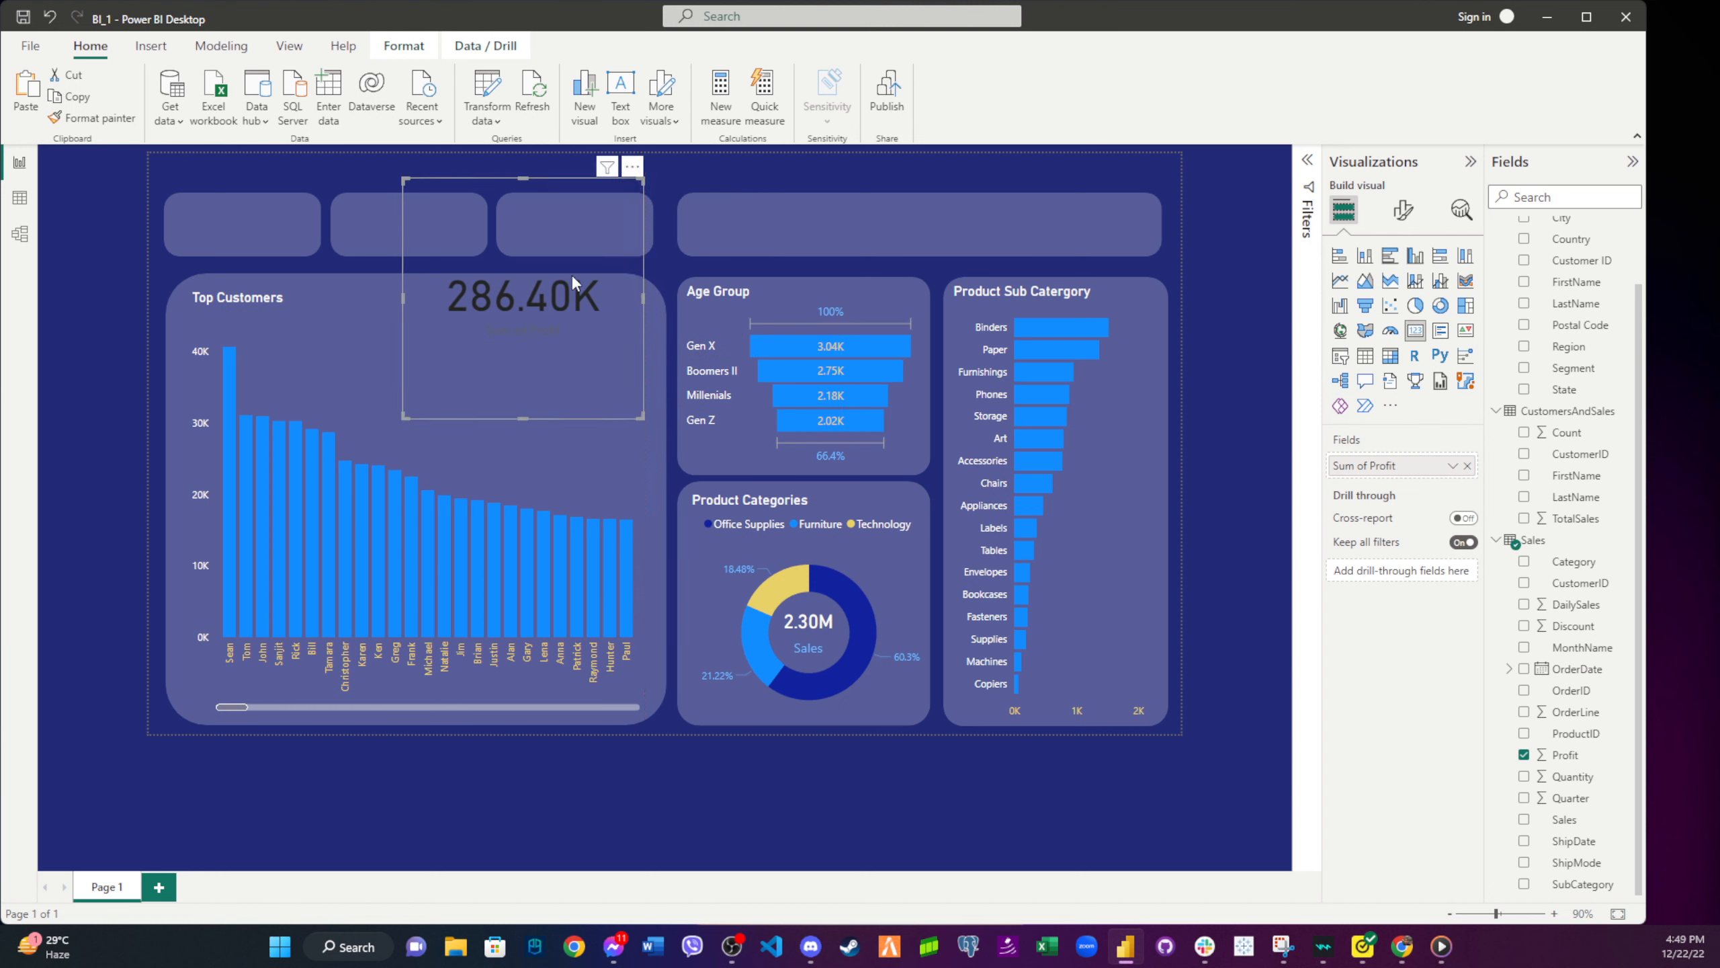
- Copy the donut's Sales card formatting onto the Profit card, and fit the card into the first small header tile
click(806, 625)
click(91, 117)
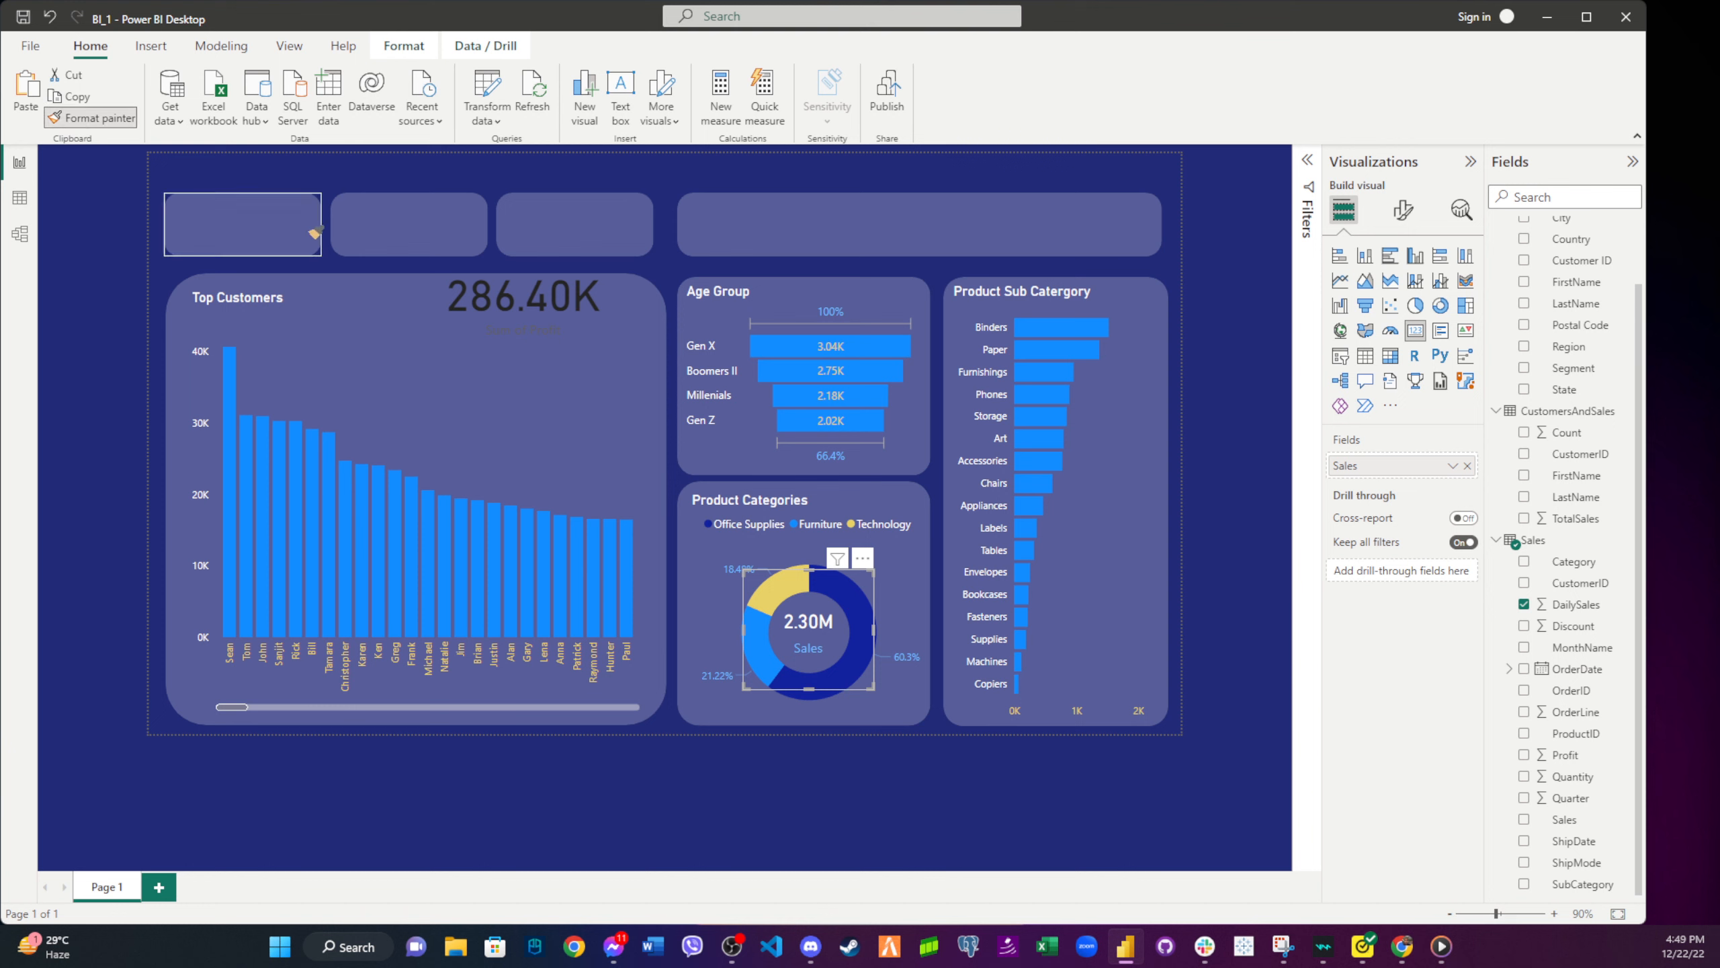
click(504, 299)
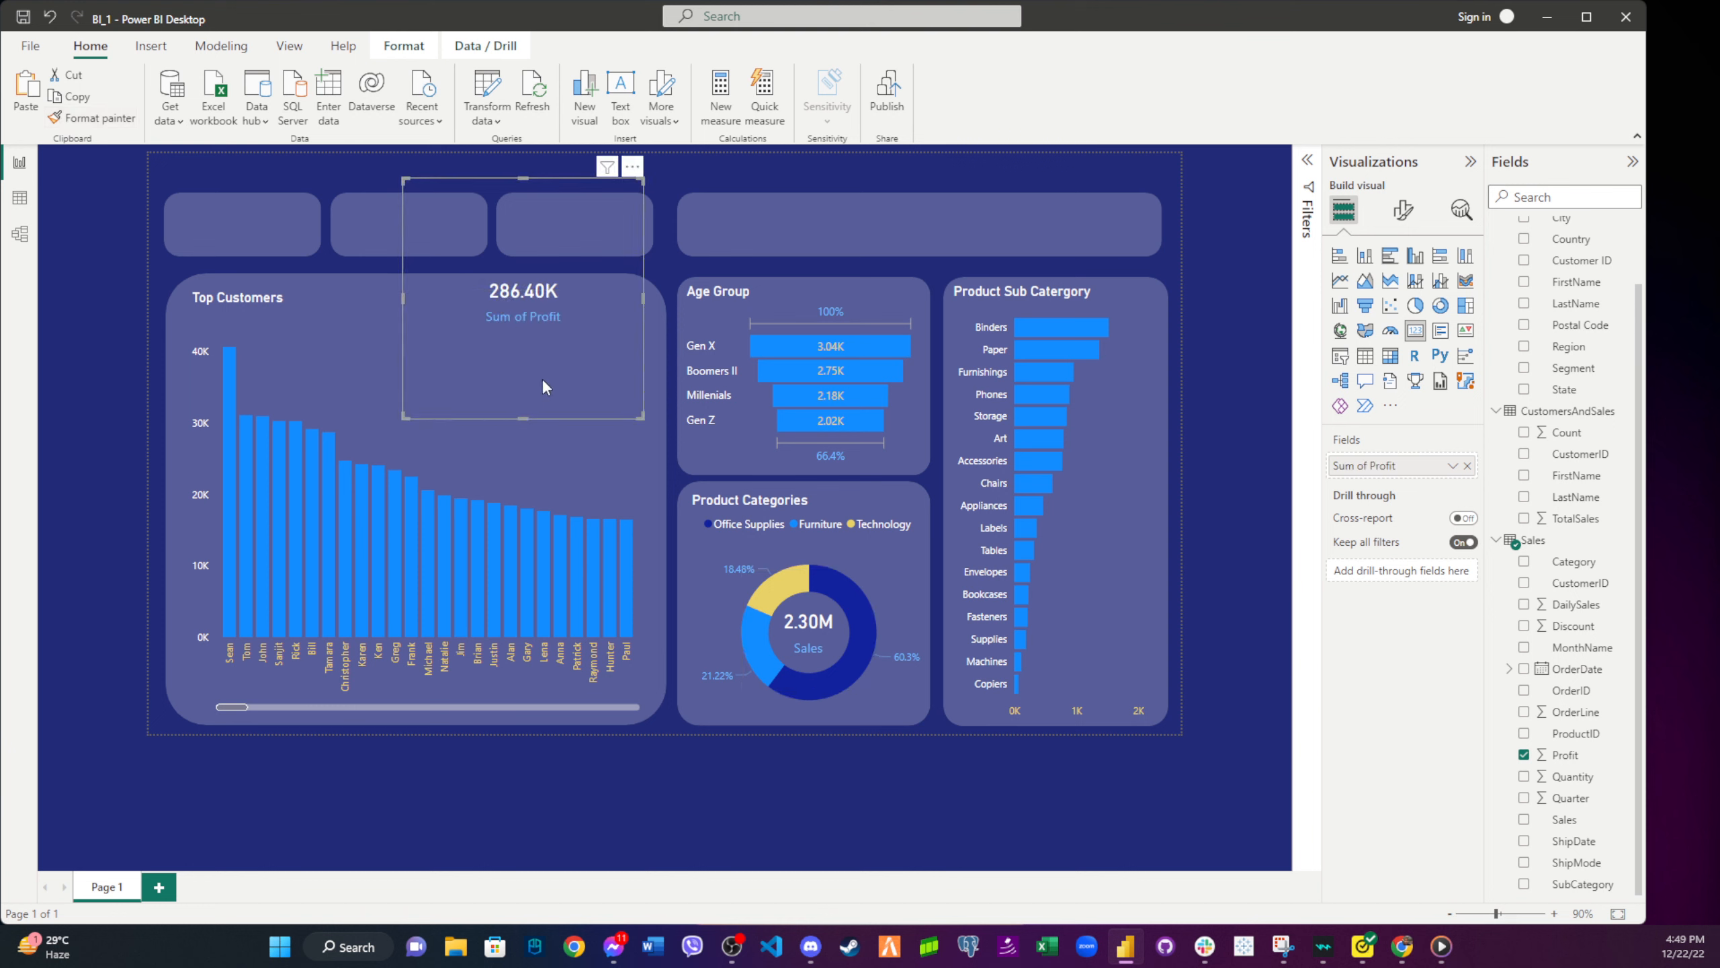
drag(641, 181, 537, 314)
drag(488, 382, 282, 231)
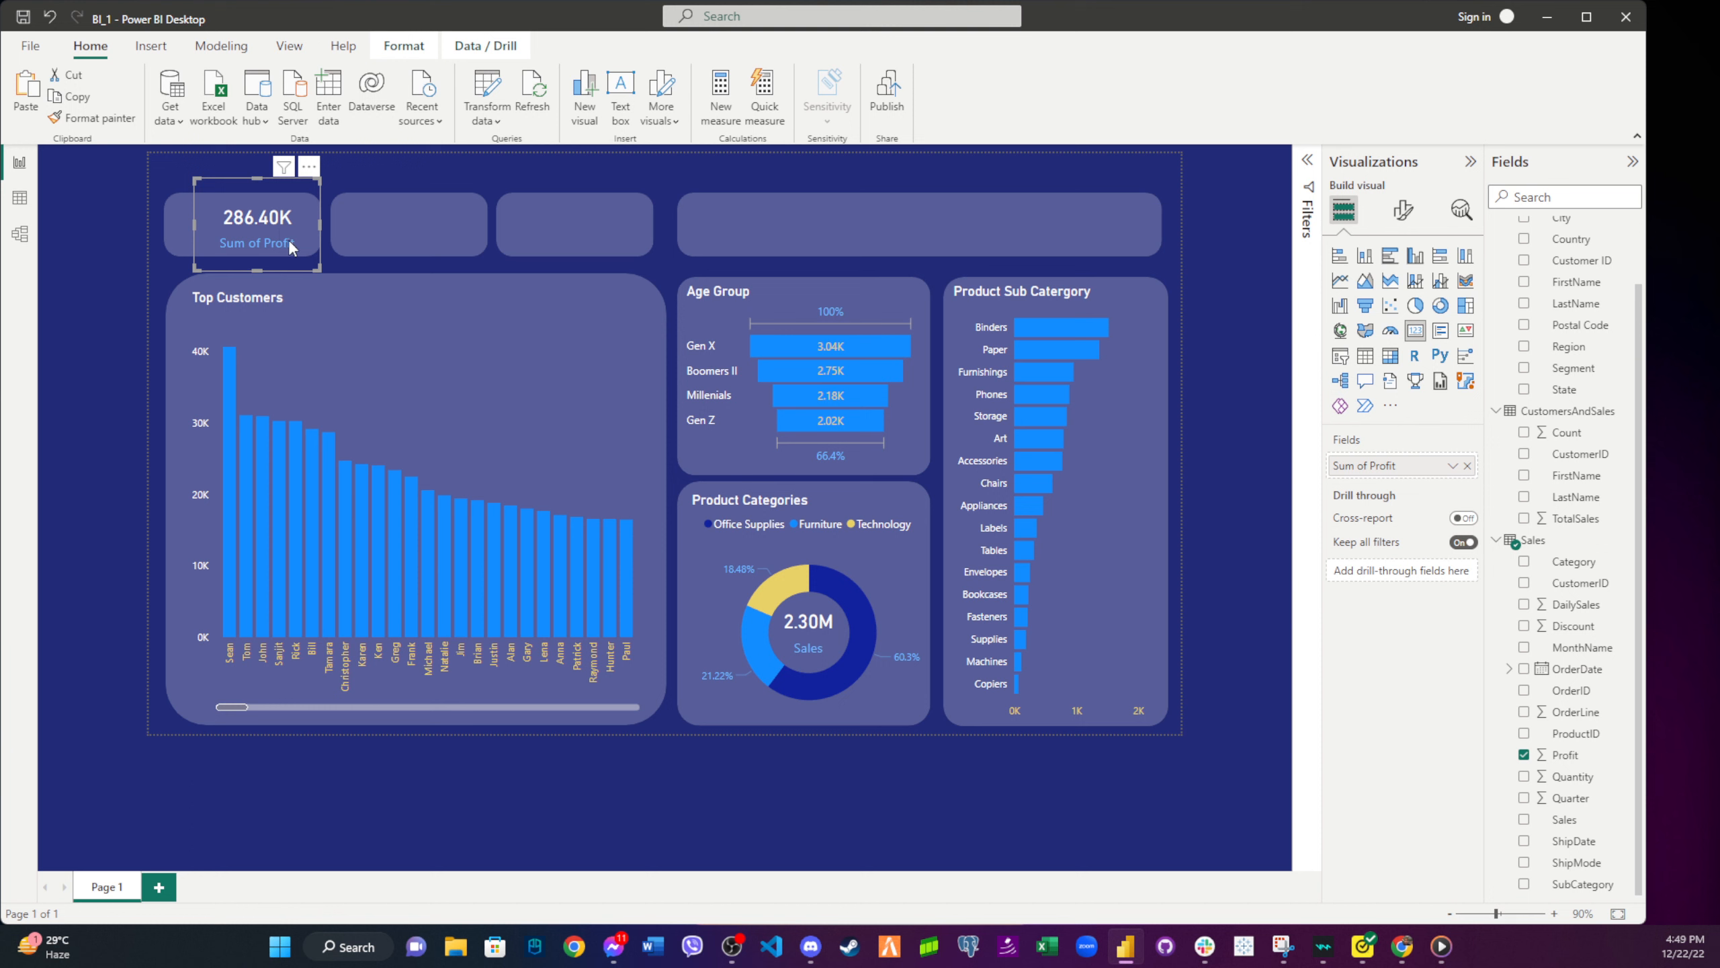
- Rename the card's Sum of Profit field to Profit for this visual and nudge the card slightly within the first header tile
click(1451, 467)
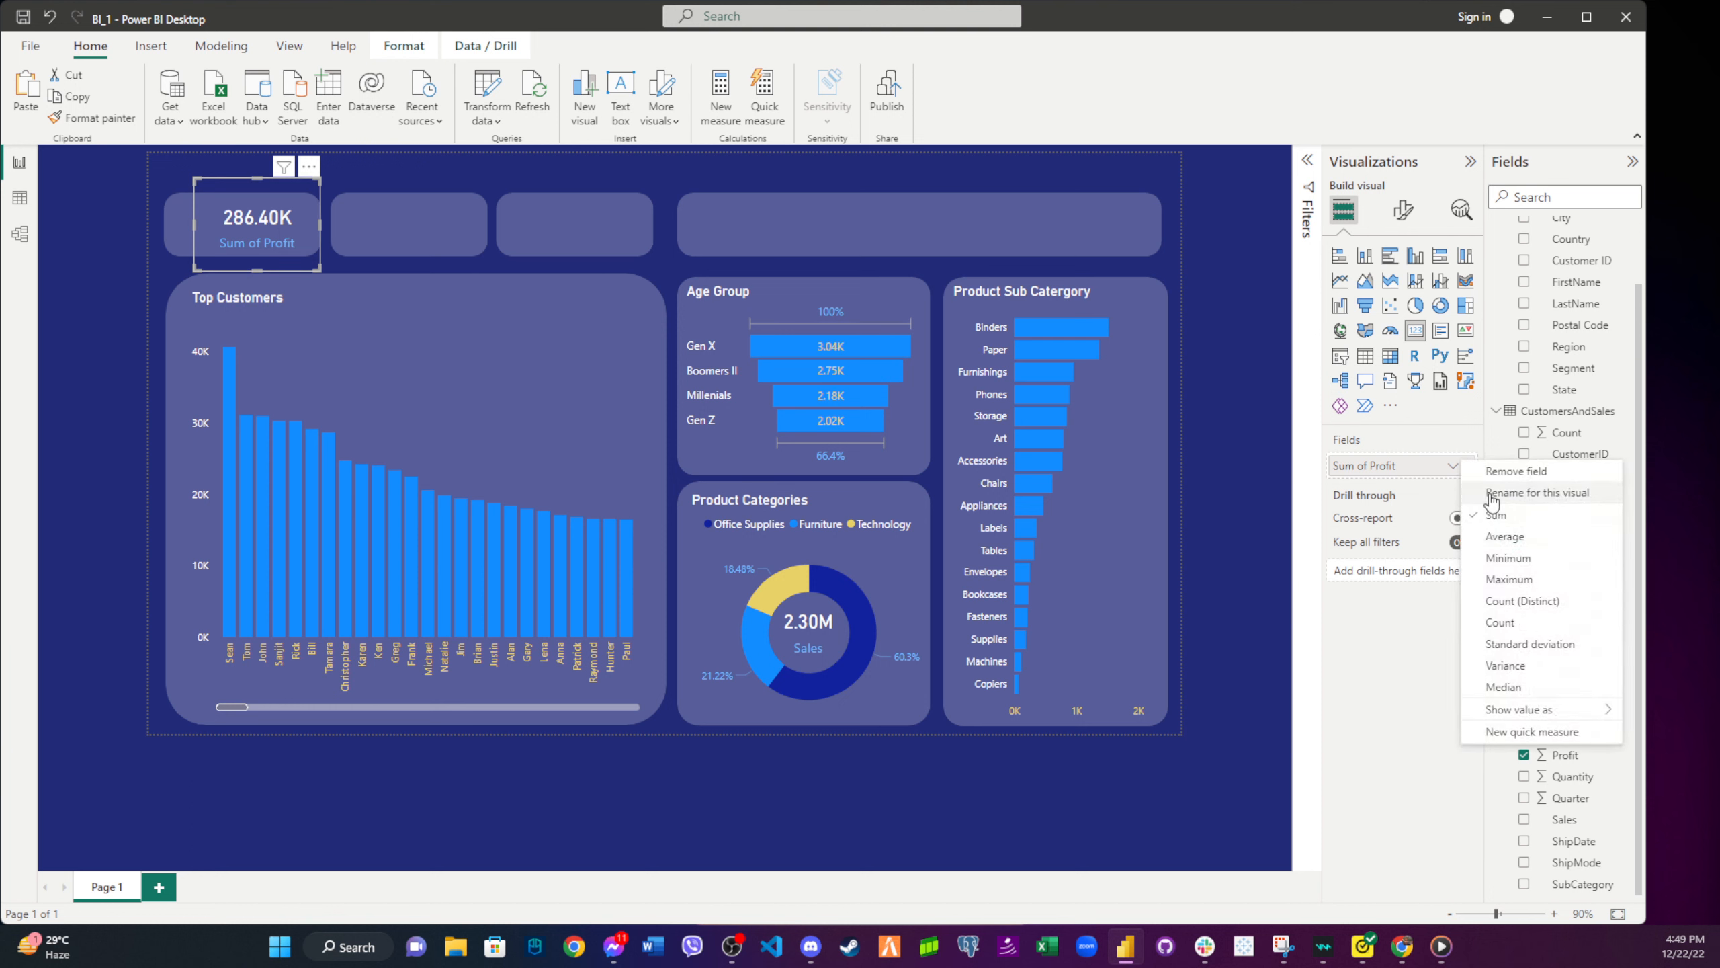
click(1382, 495)
click(1397, 468)
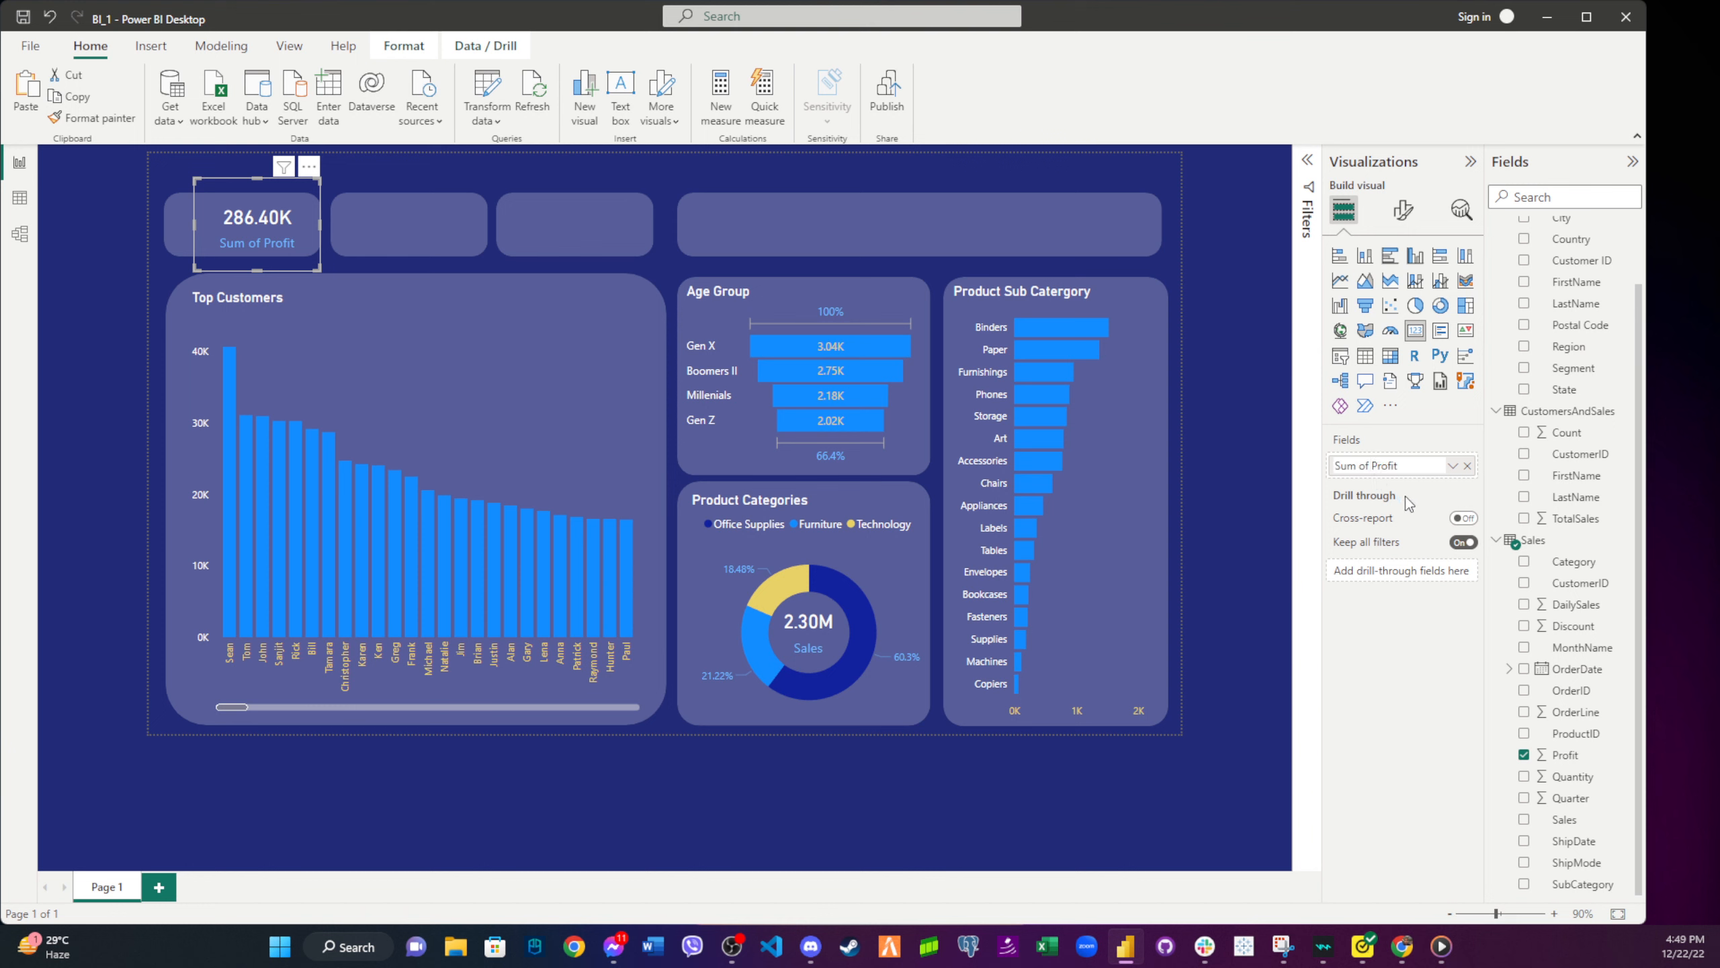
key(BackSpace)
key(BackSpace)
key(BackSpace)
key(BackSpace)
key(BackSpace)
key(BackSpace)
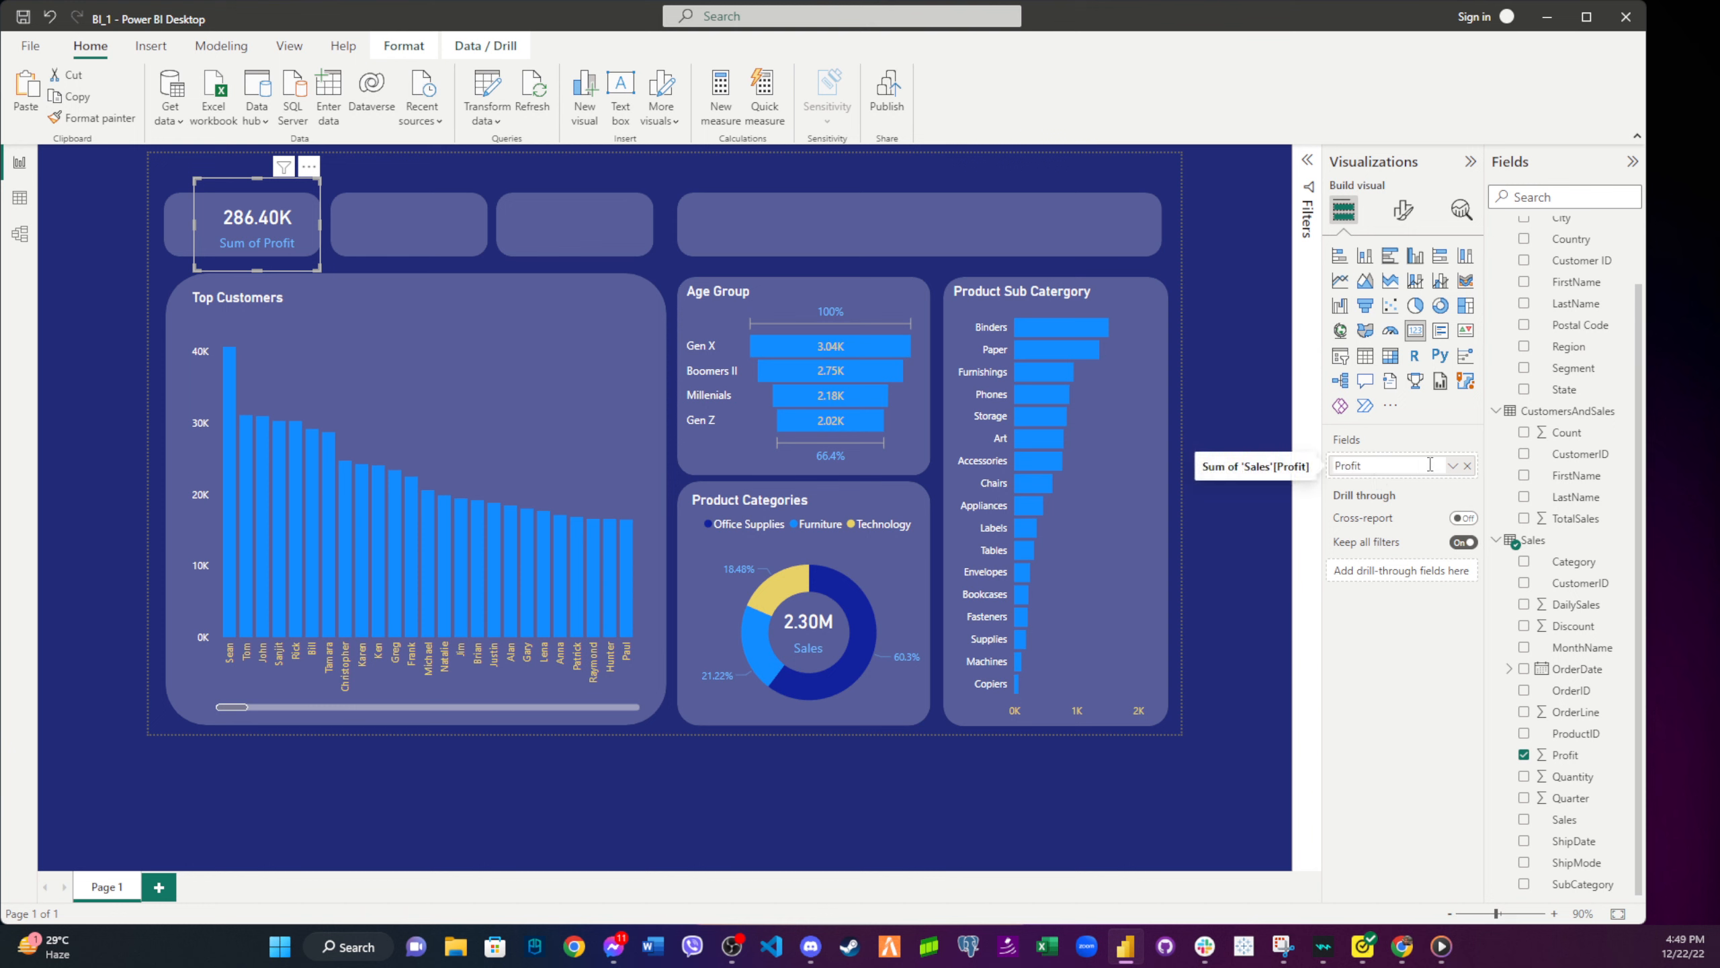
key(Return)
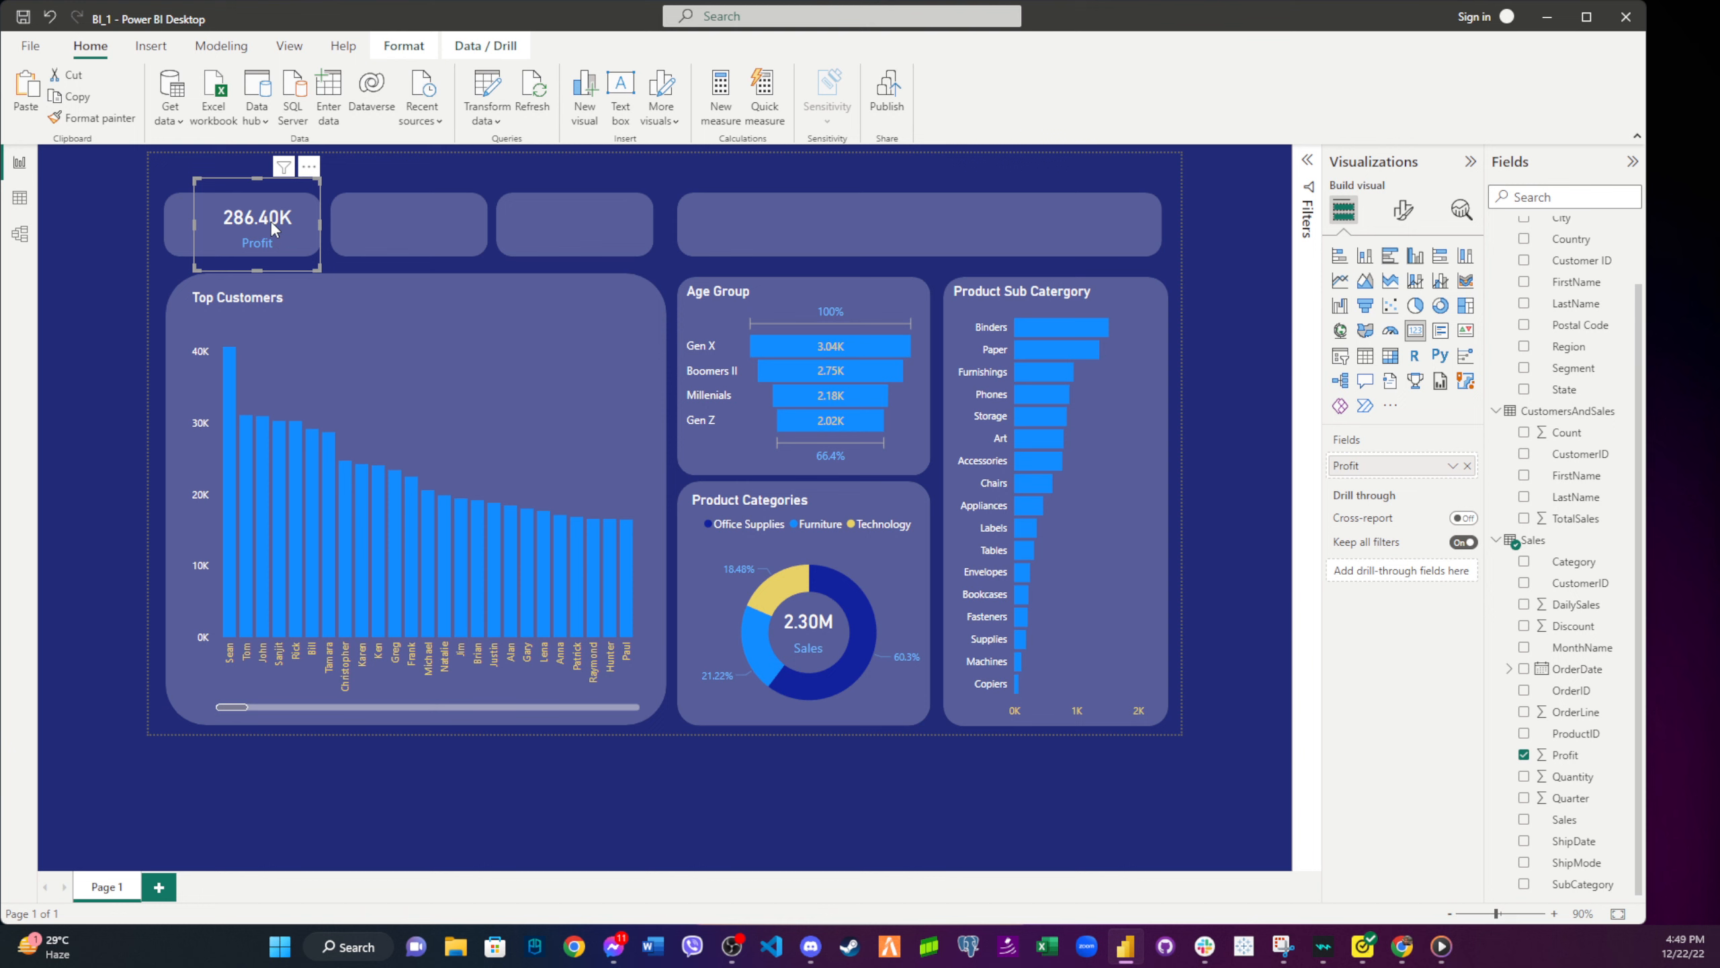
drag(273, 228, 275, 213)
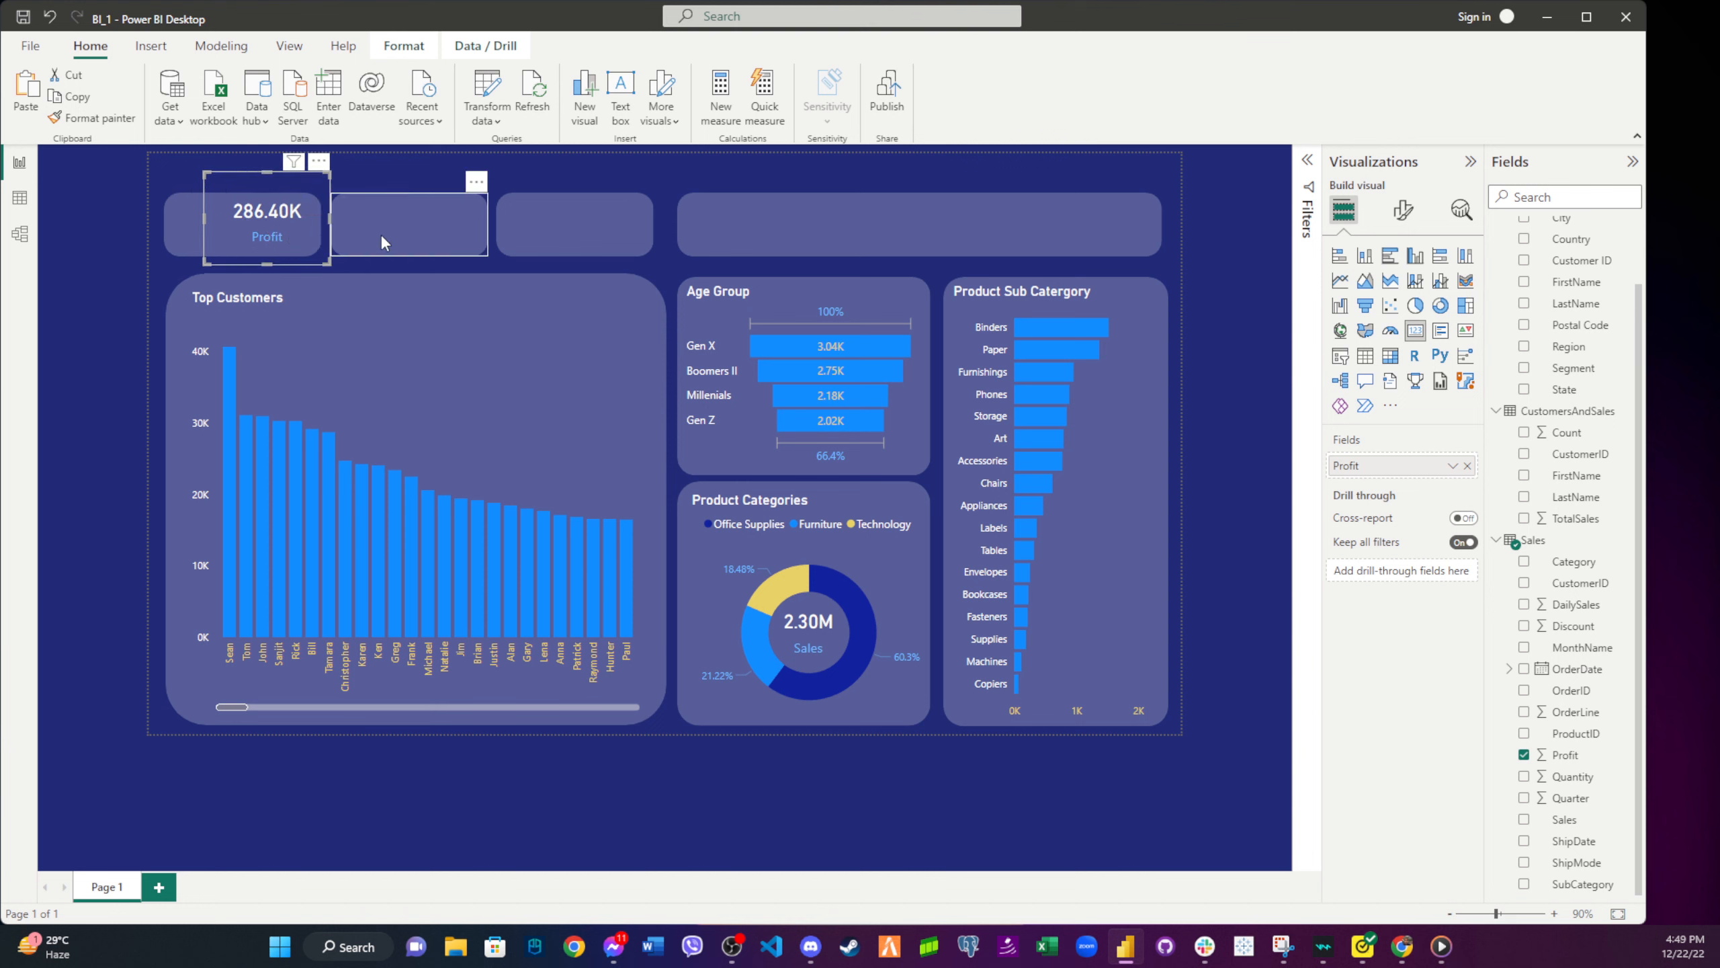
click(409, 175)
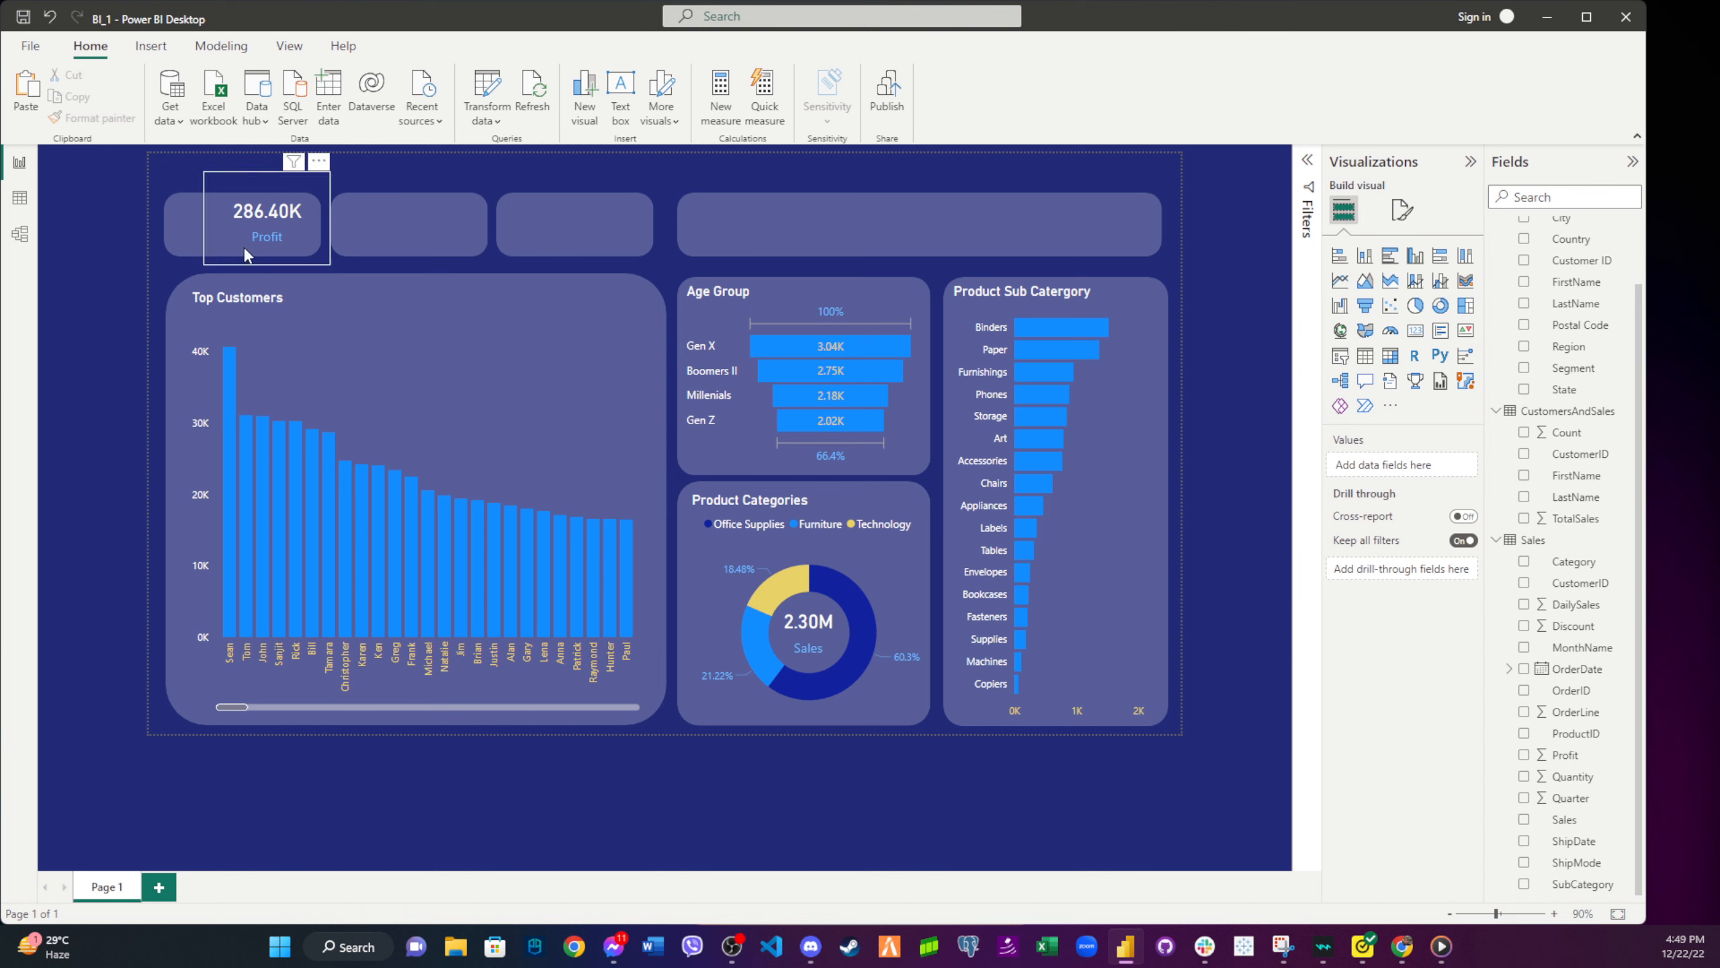
- Insert the bar image from the recent files and shrink it into an icon beside the Profit value in the first header tile
click(153, 49)
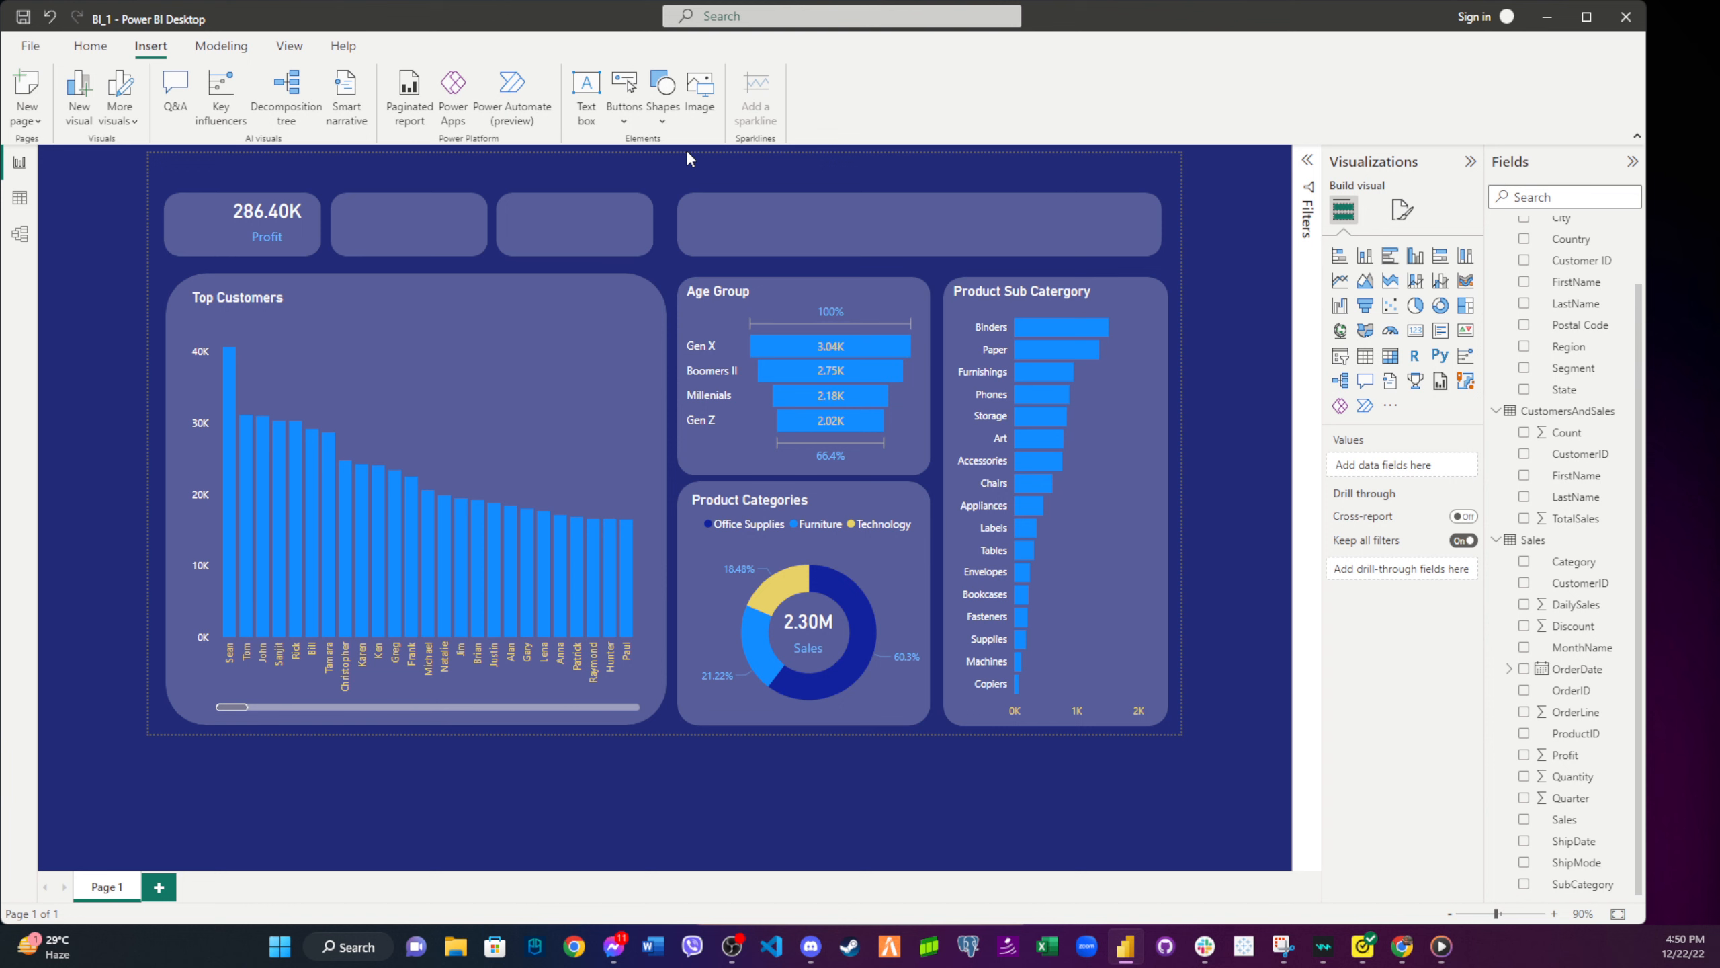
click(697, 102)
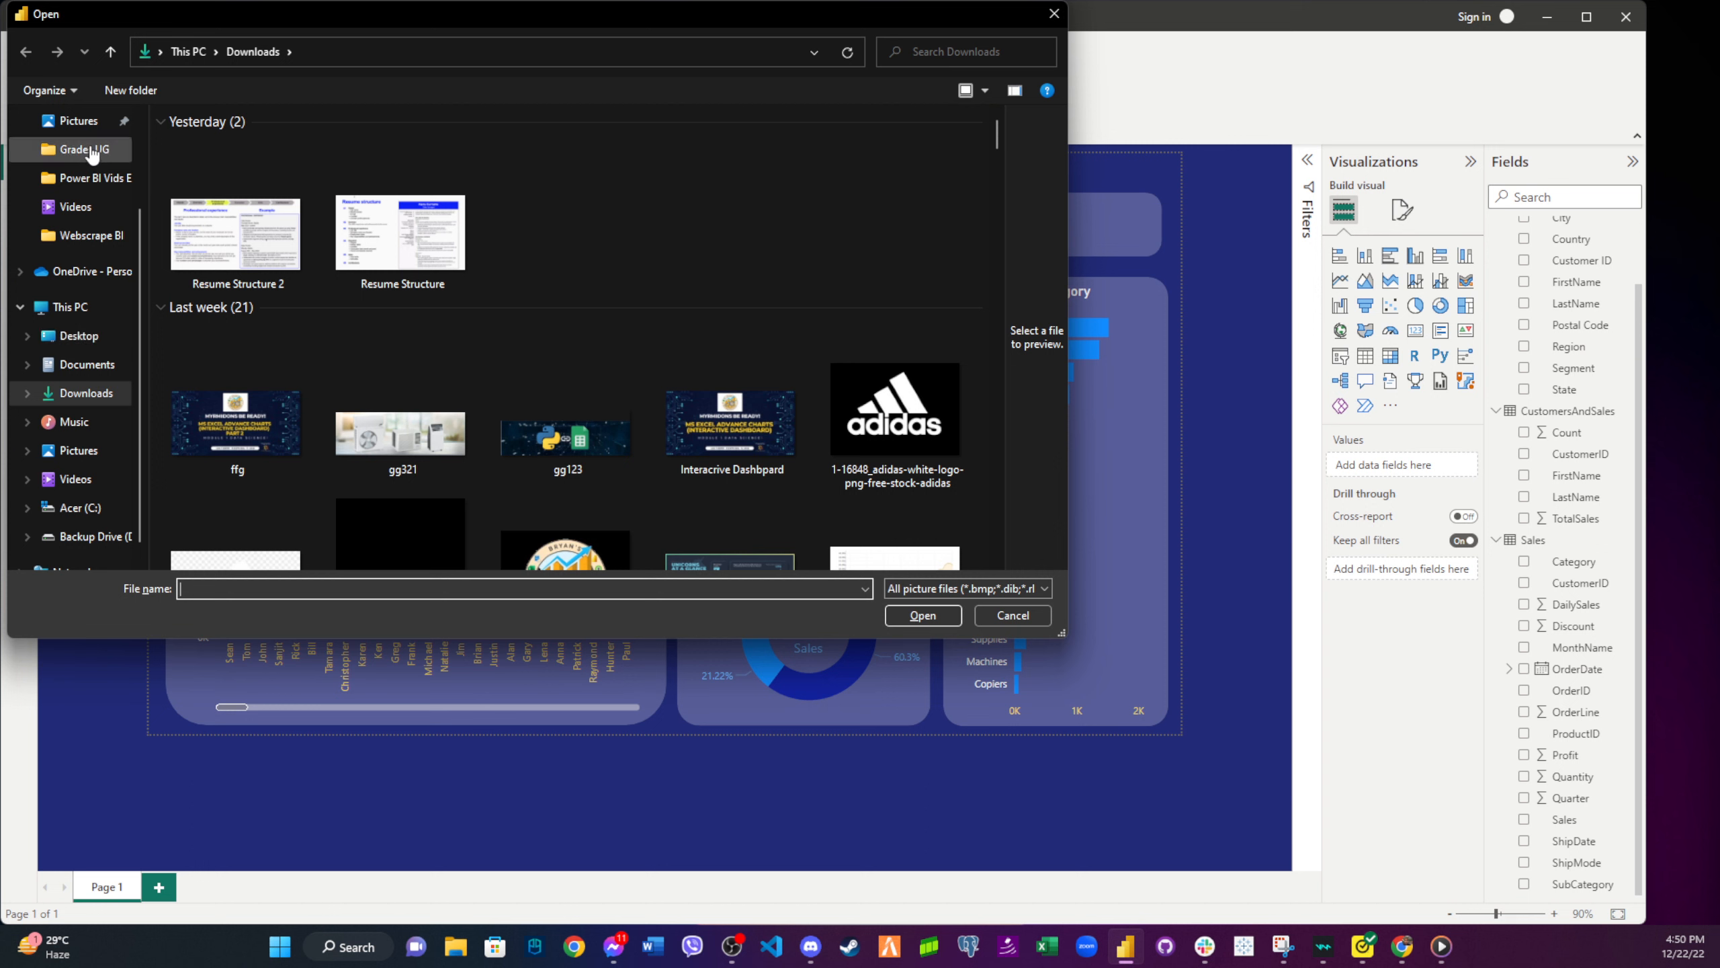
scroll(95, 159, up, 2)
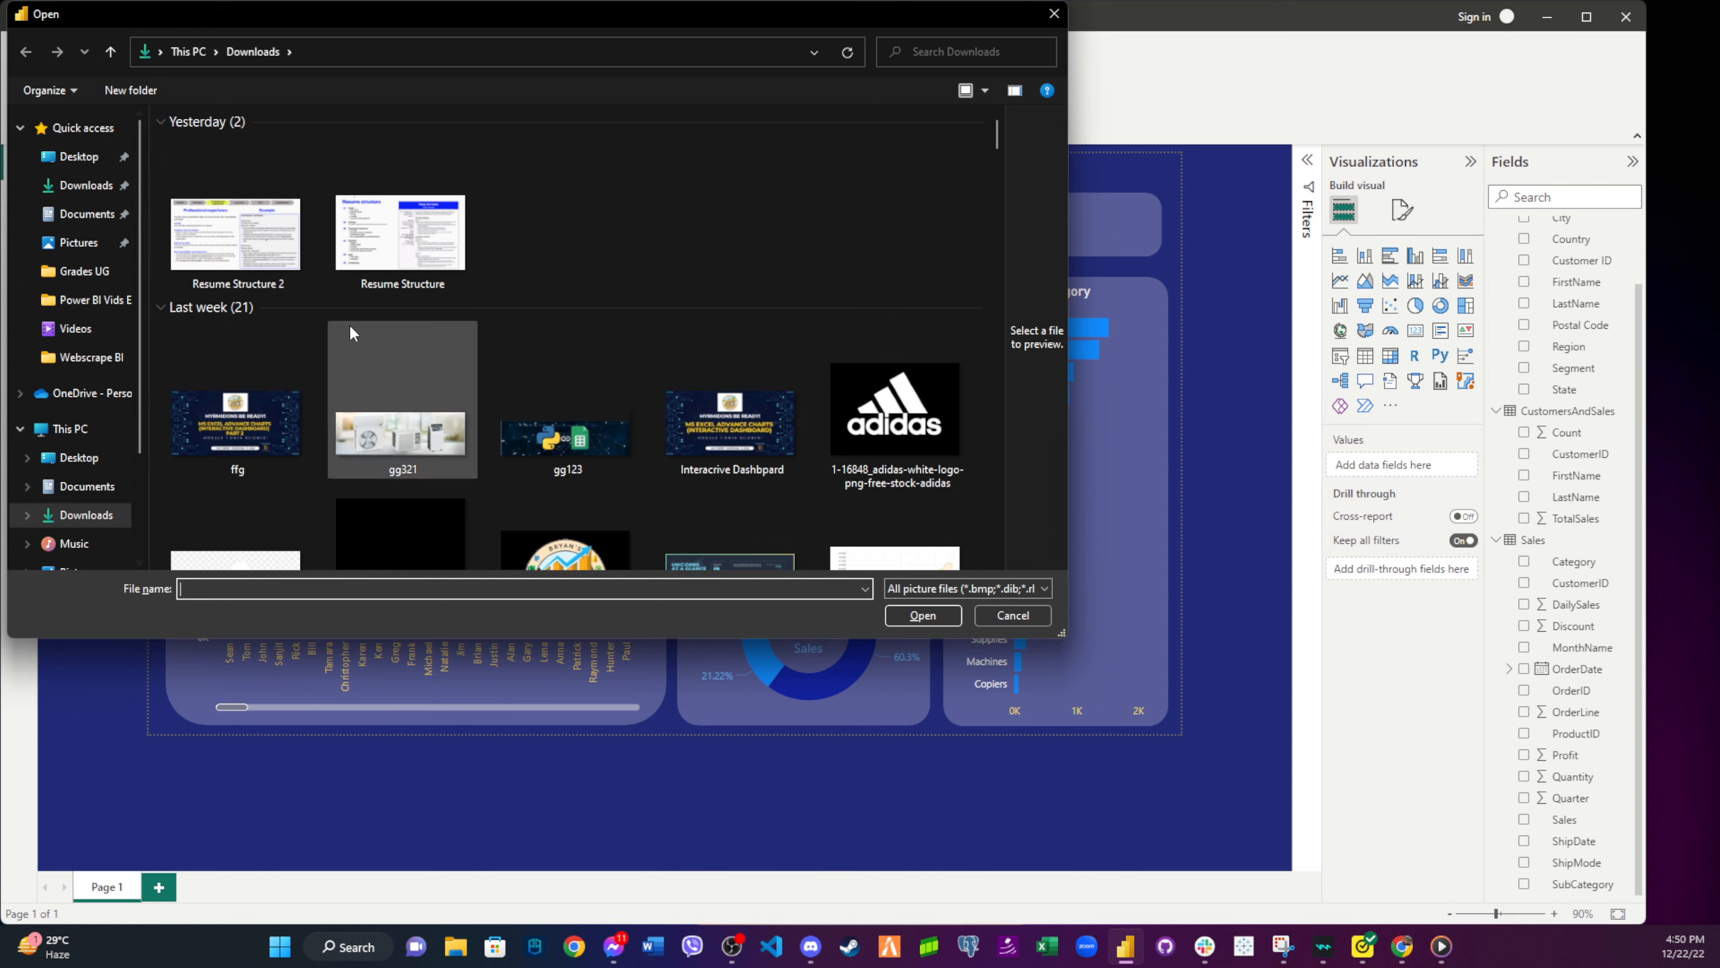
click(79, 136)
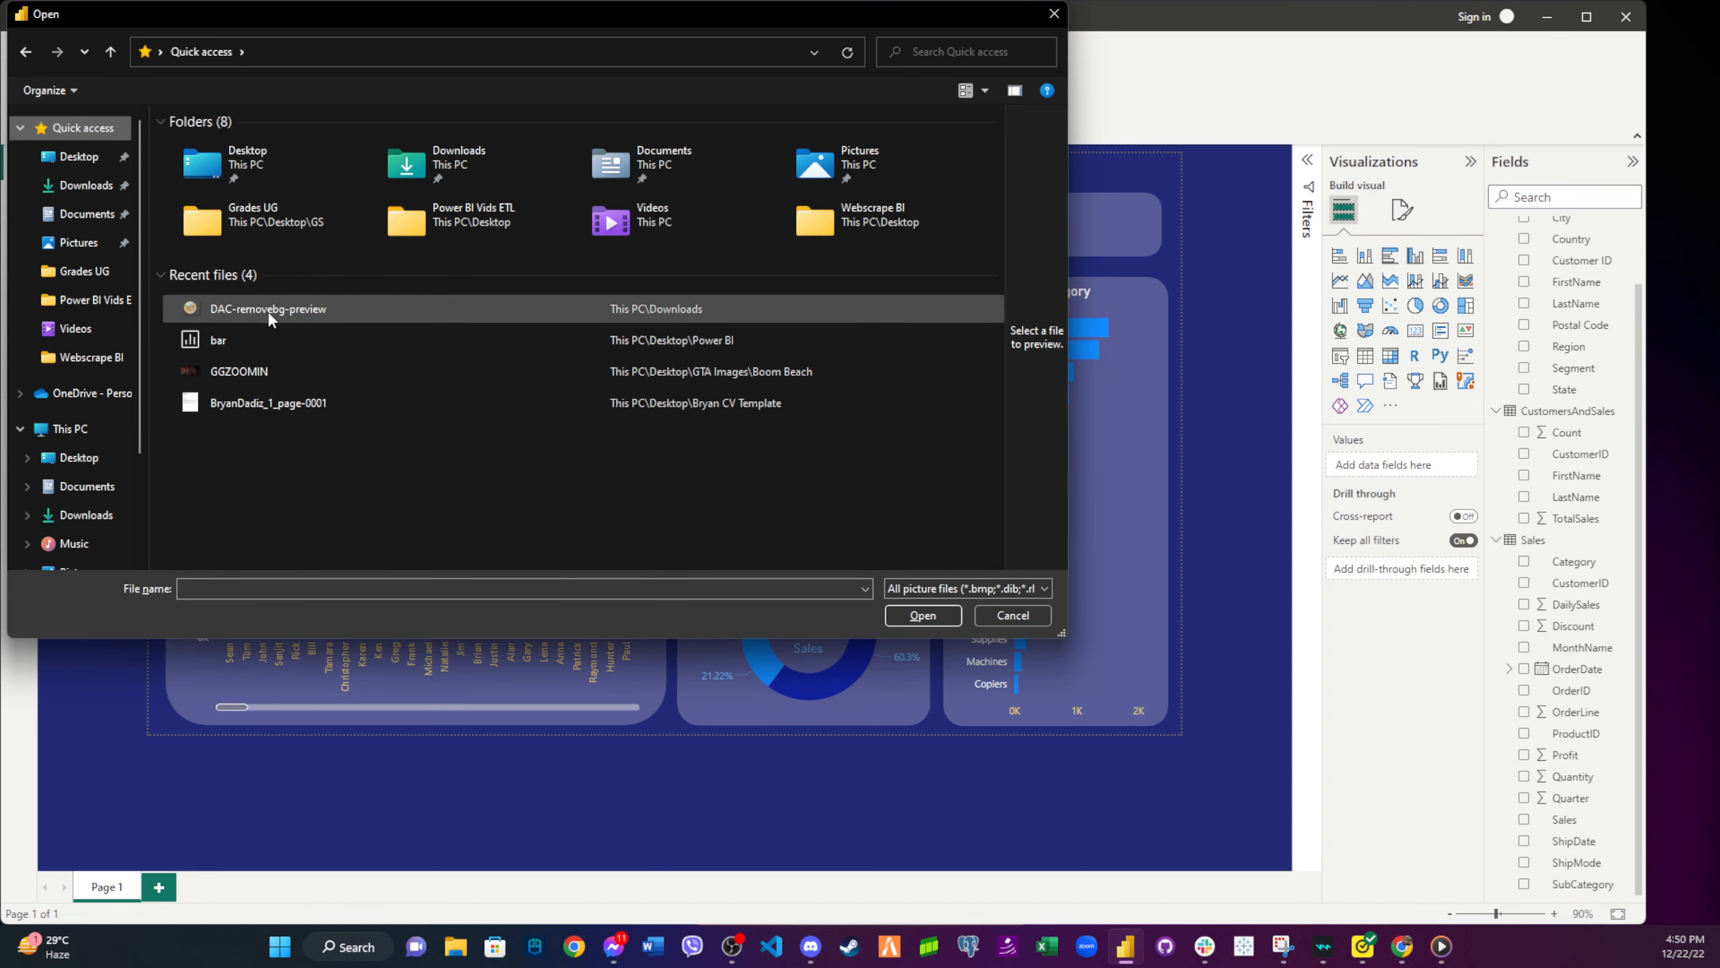
double_click(220, 346)
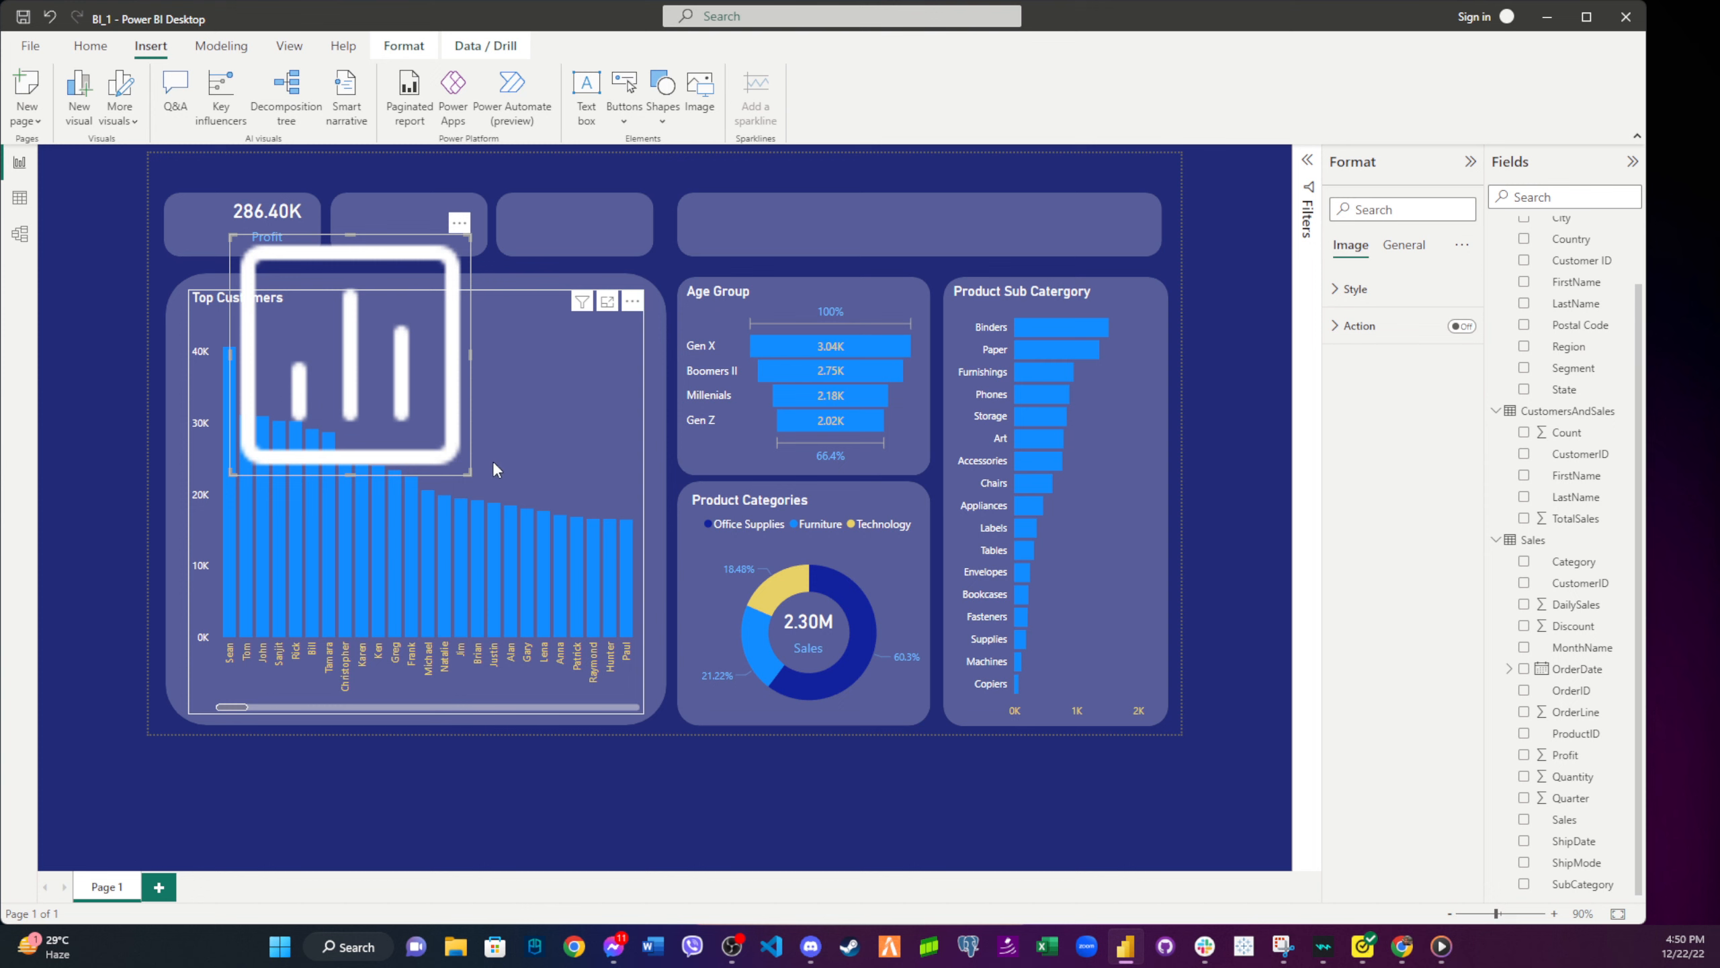
drag(469, 471, 203, 234)
click(374, 164)
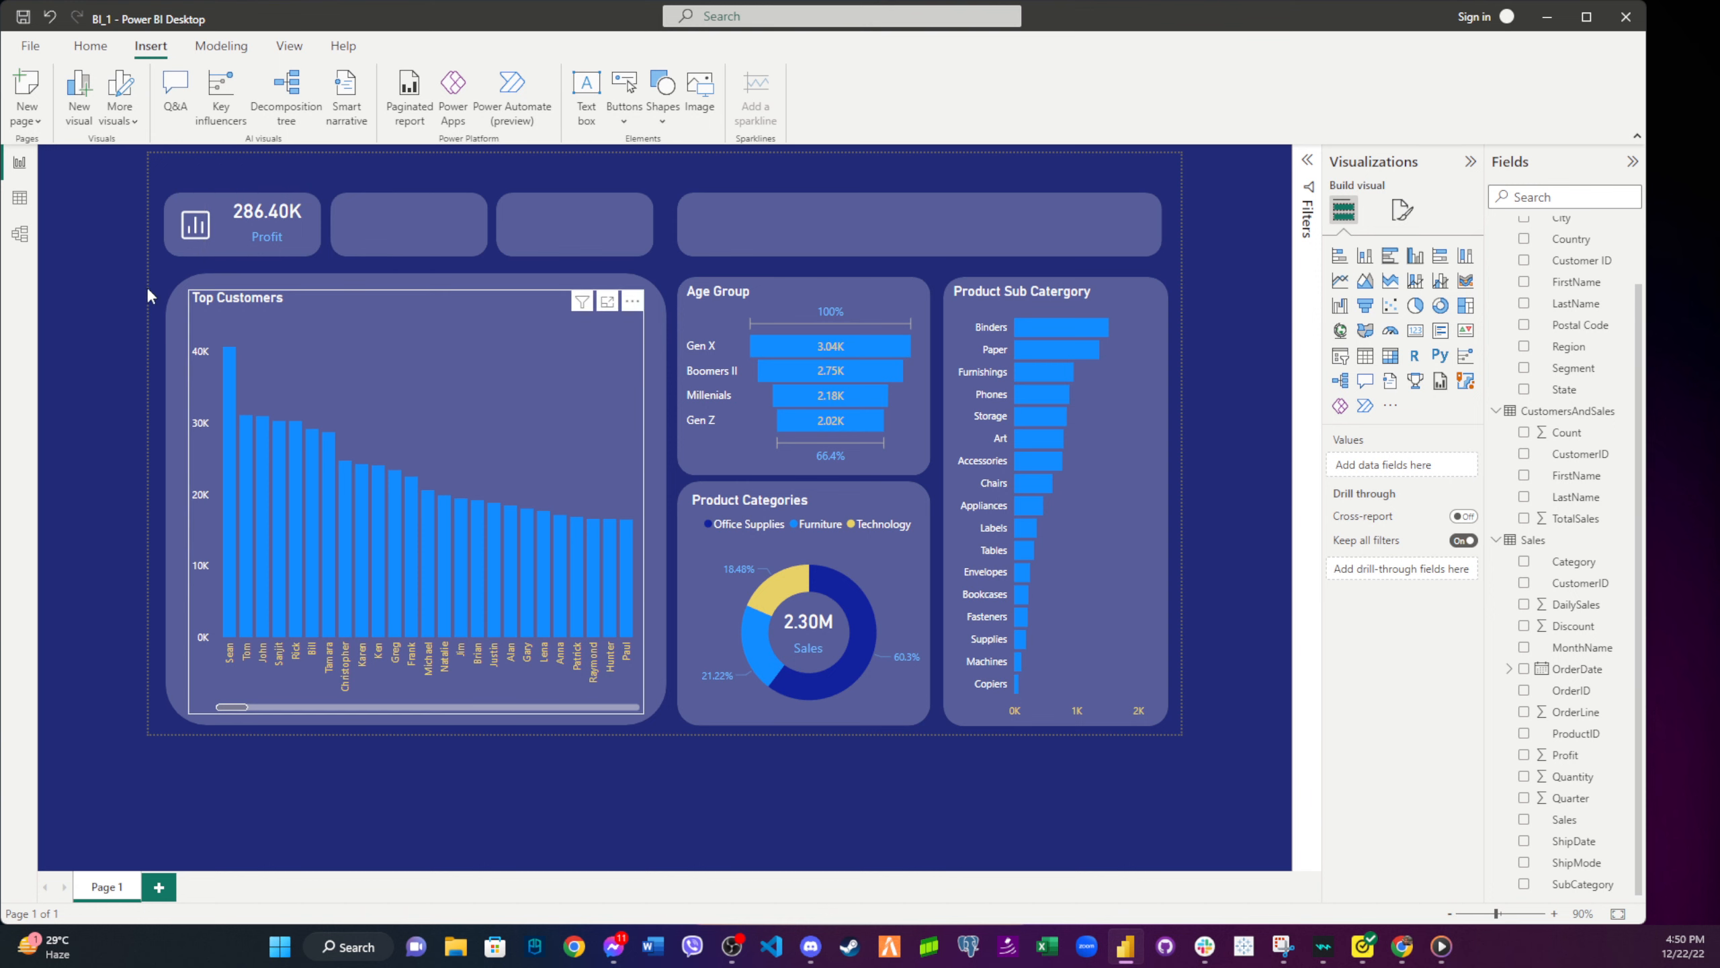
click(284, 224)
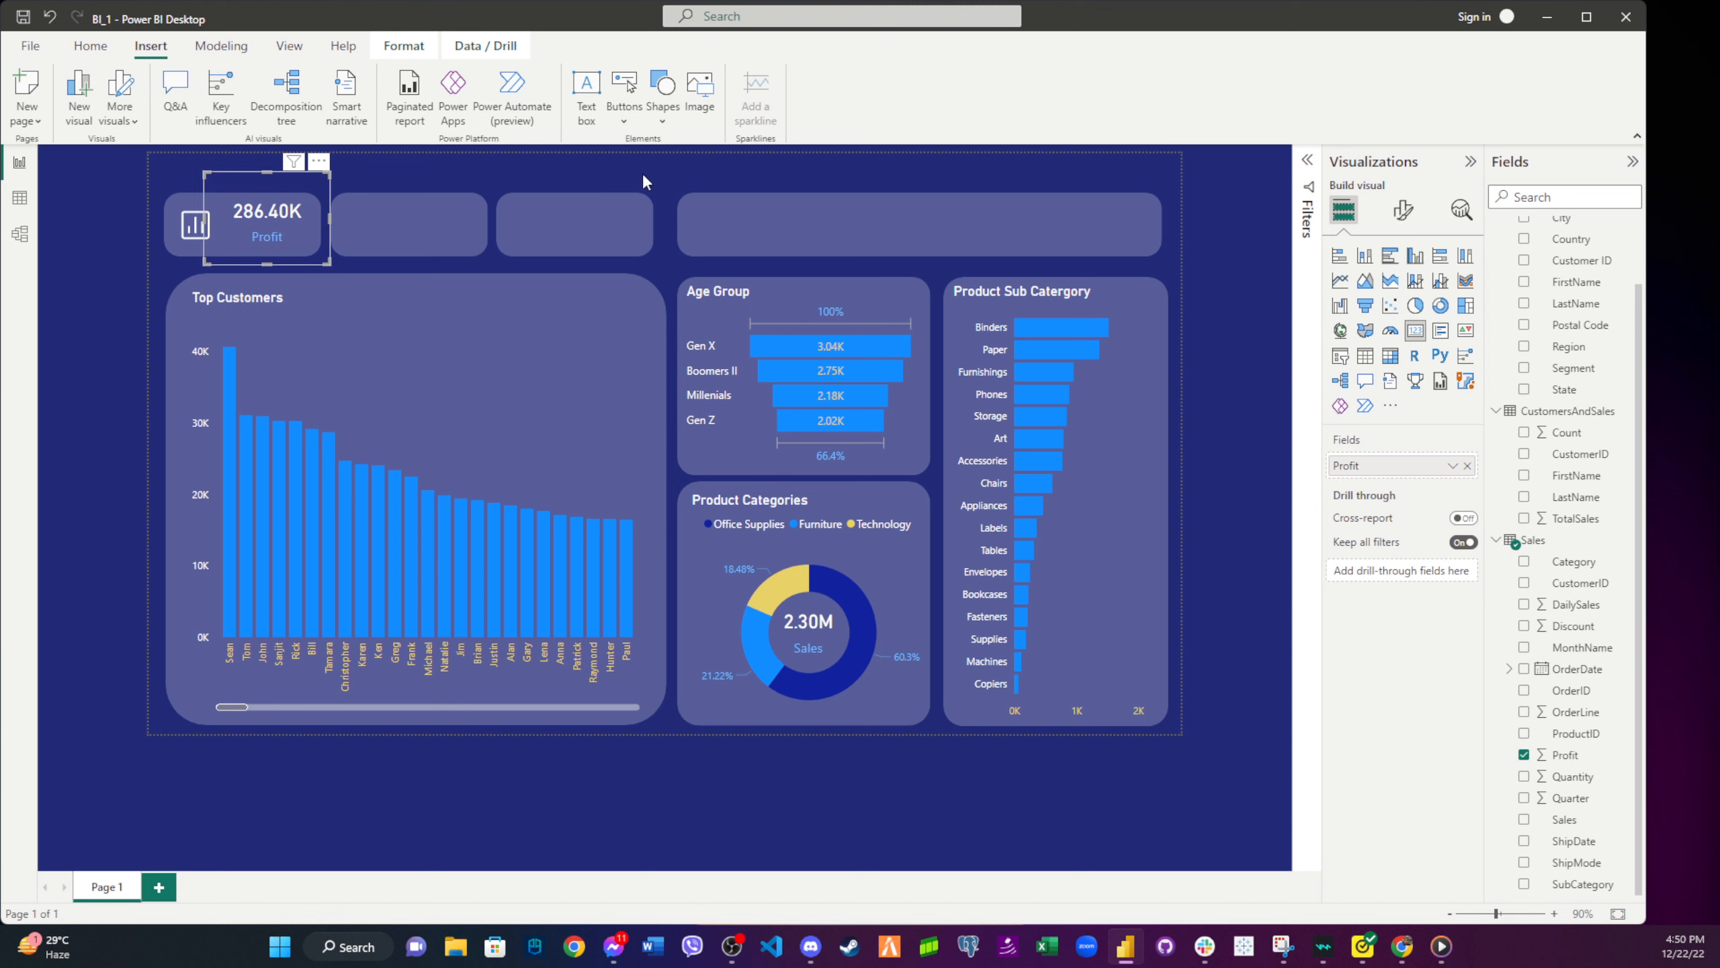
click(661, 178)
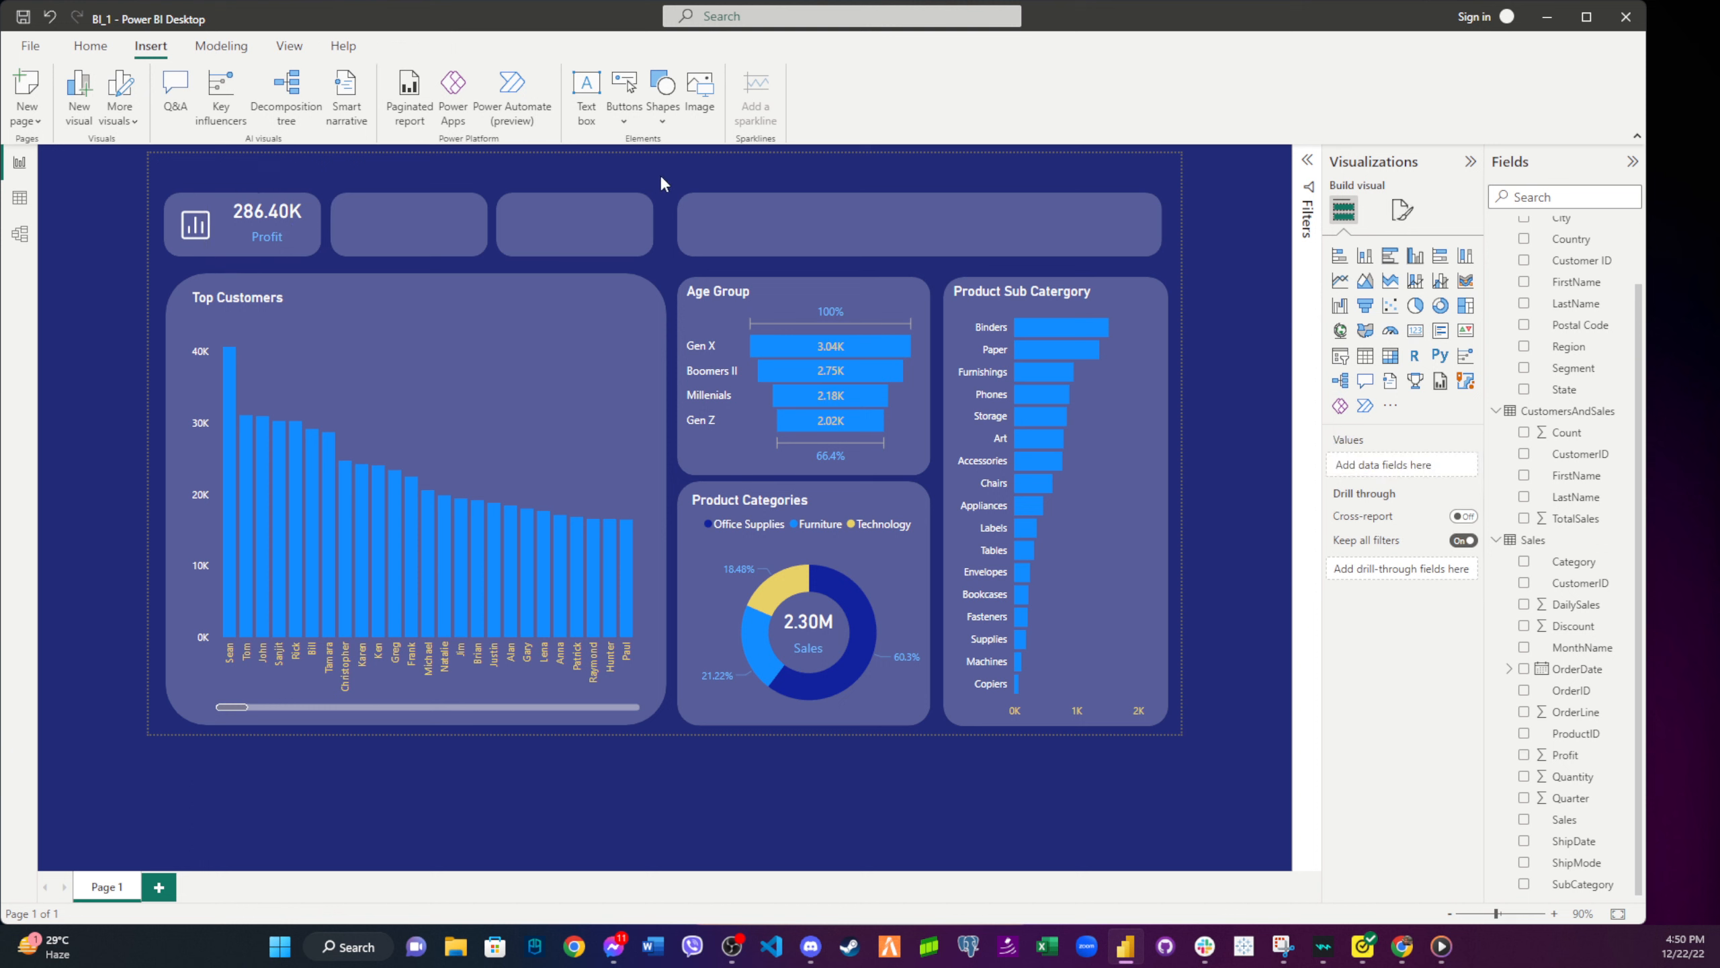
- Add a new Card visual filled with the DailySales field from the Sales table and move it clear of the Profit card
click(1416, 331)
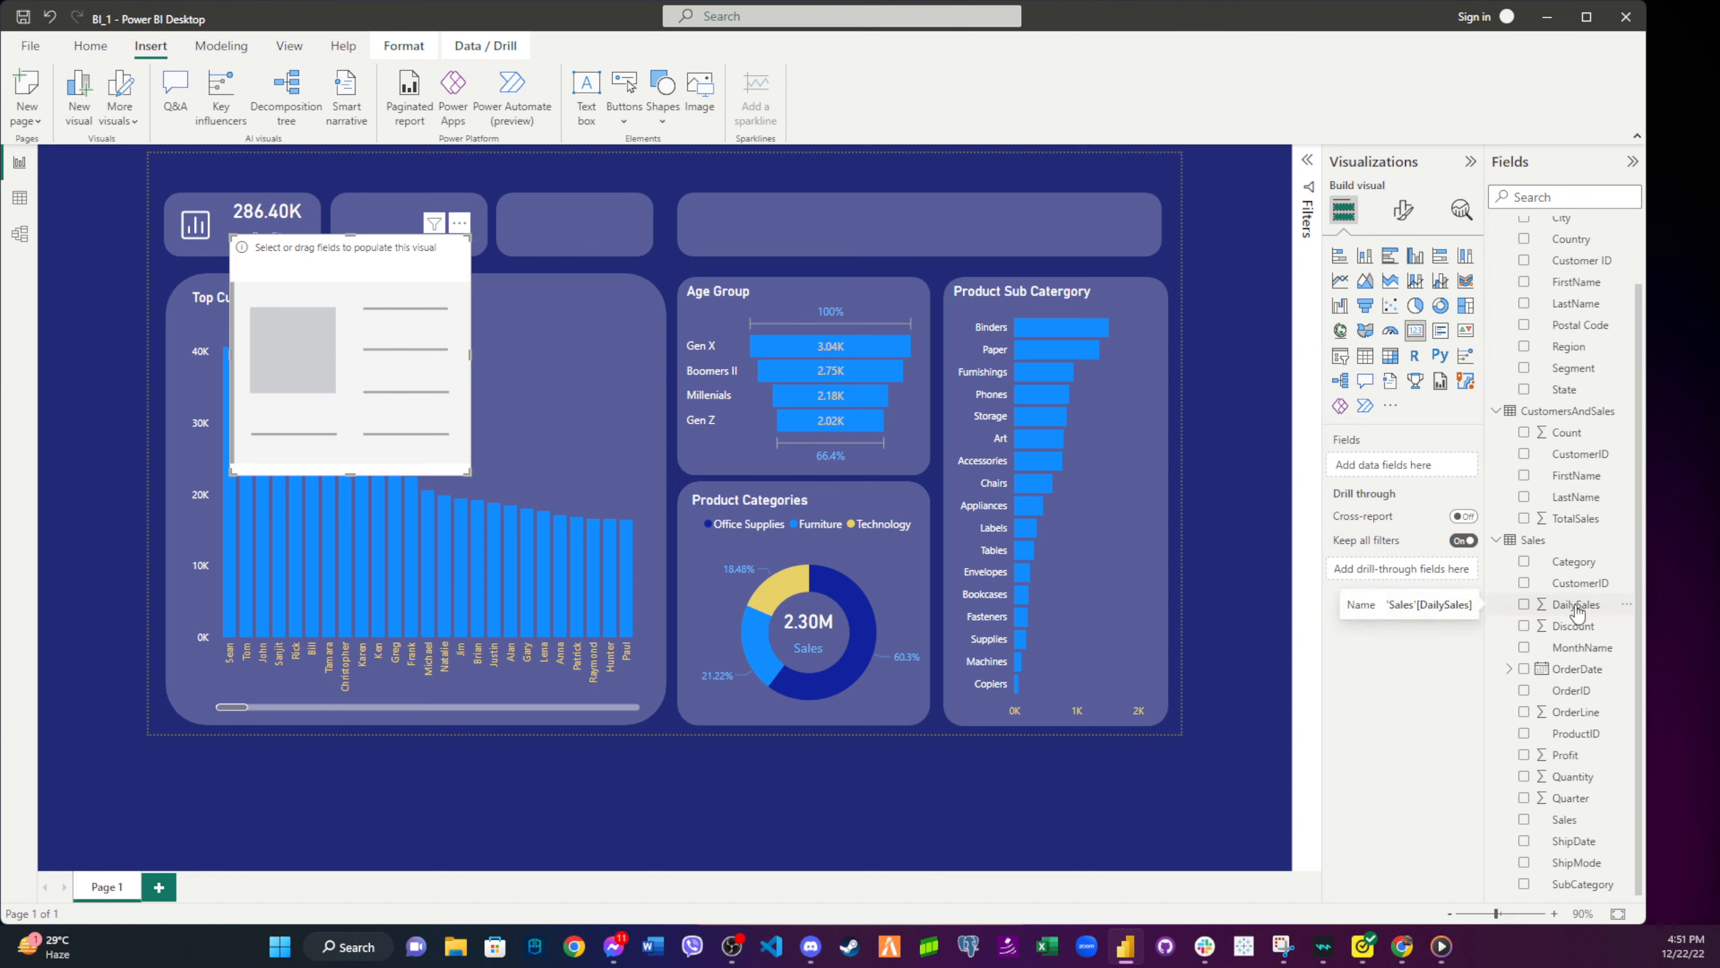
drag(1576, 612, 364, 370)
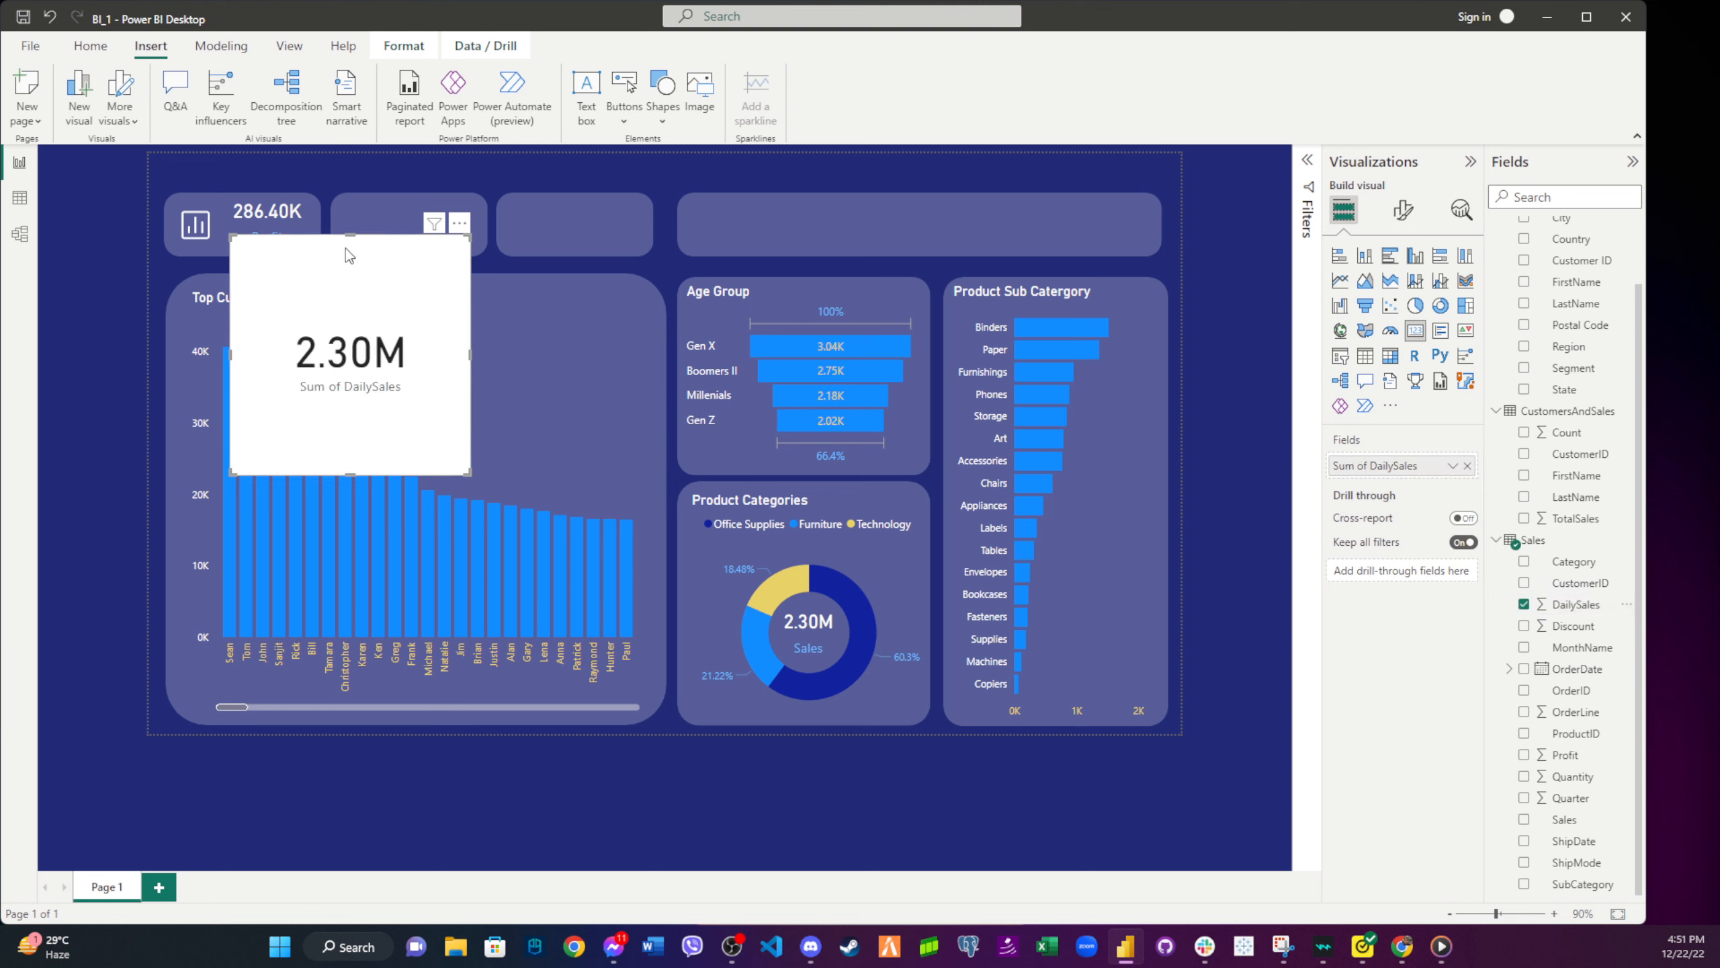
drag(346, 255, 618, 232)
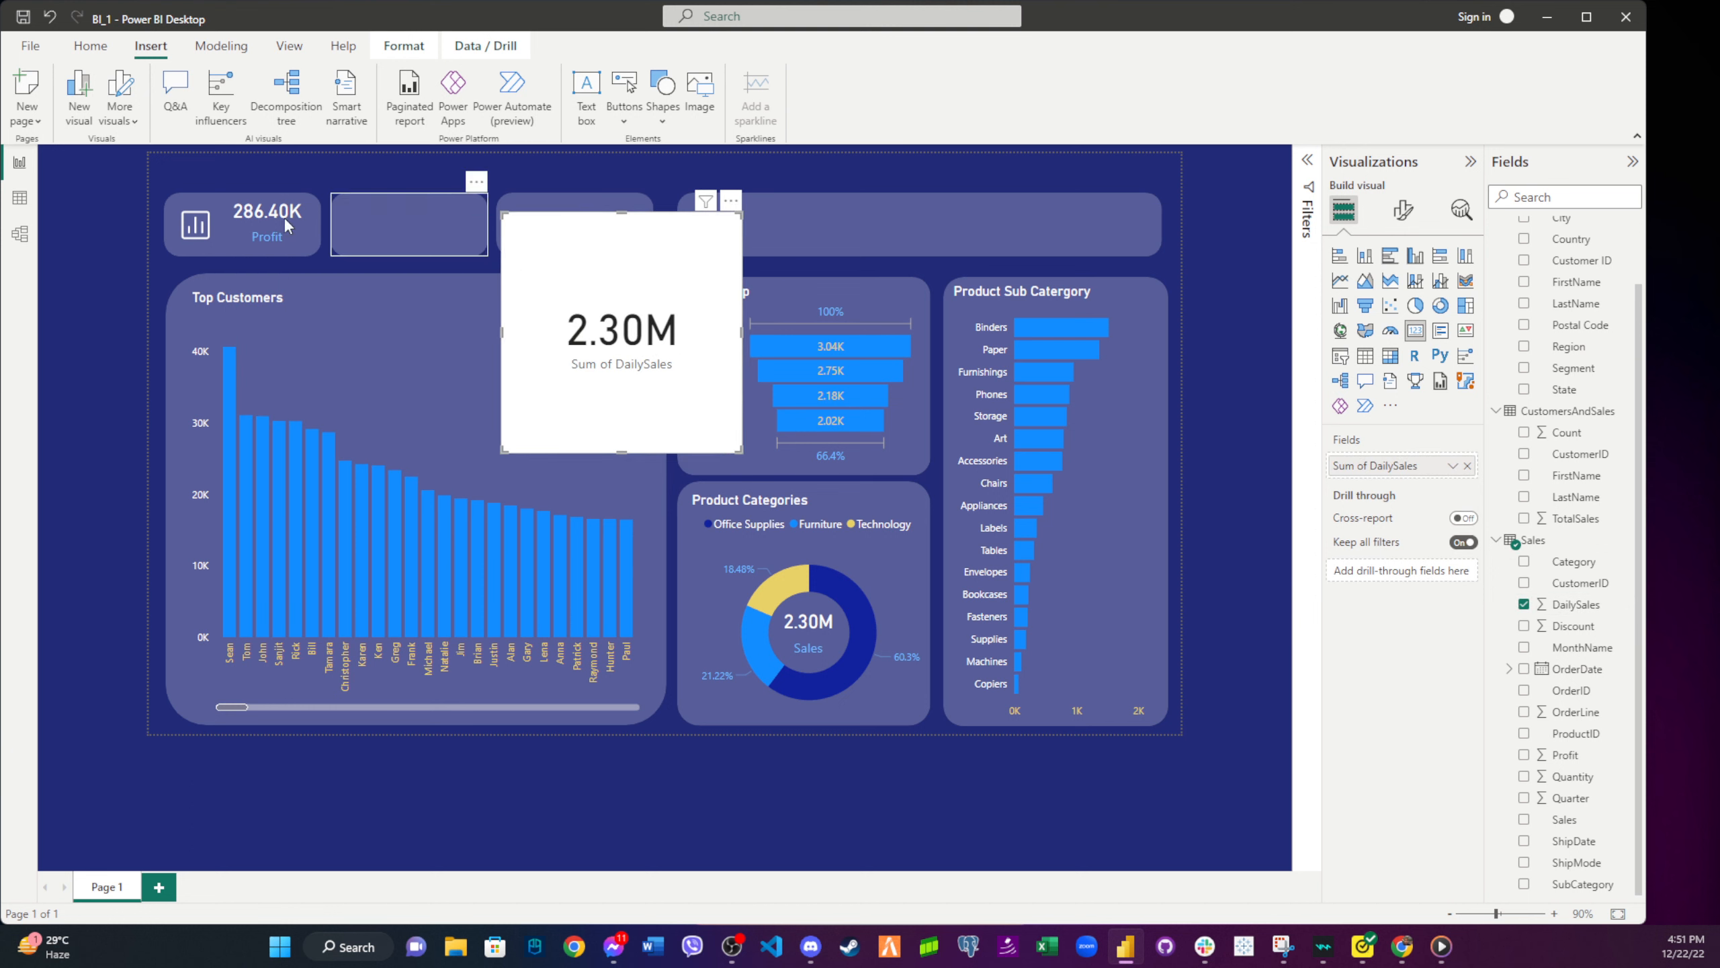
- Copy the Profit card's formatting onto the new DailySales card
click(90, 48)
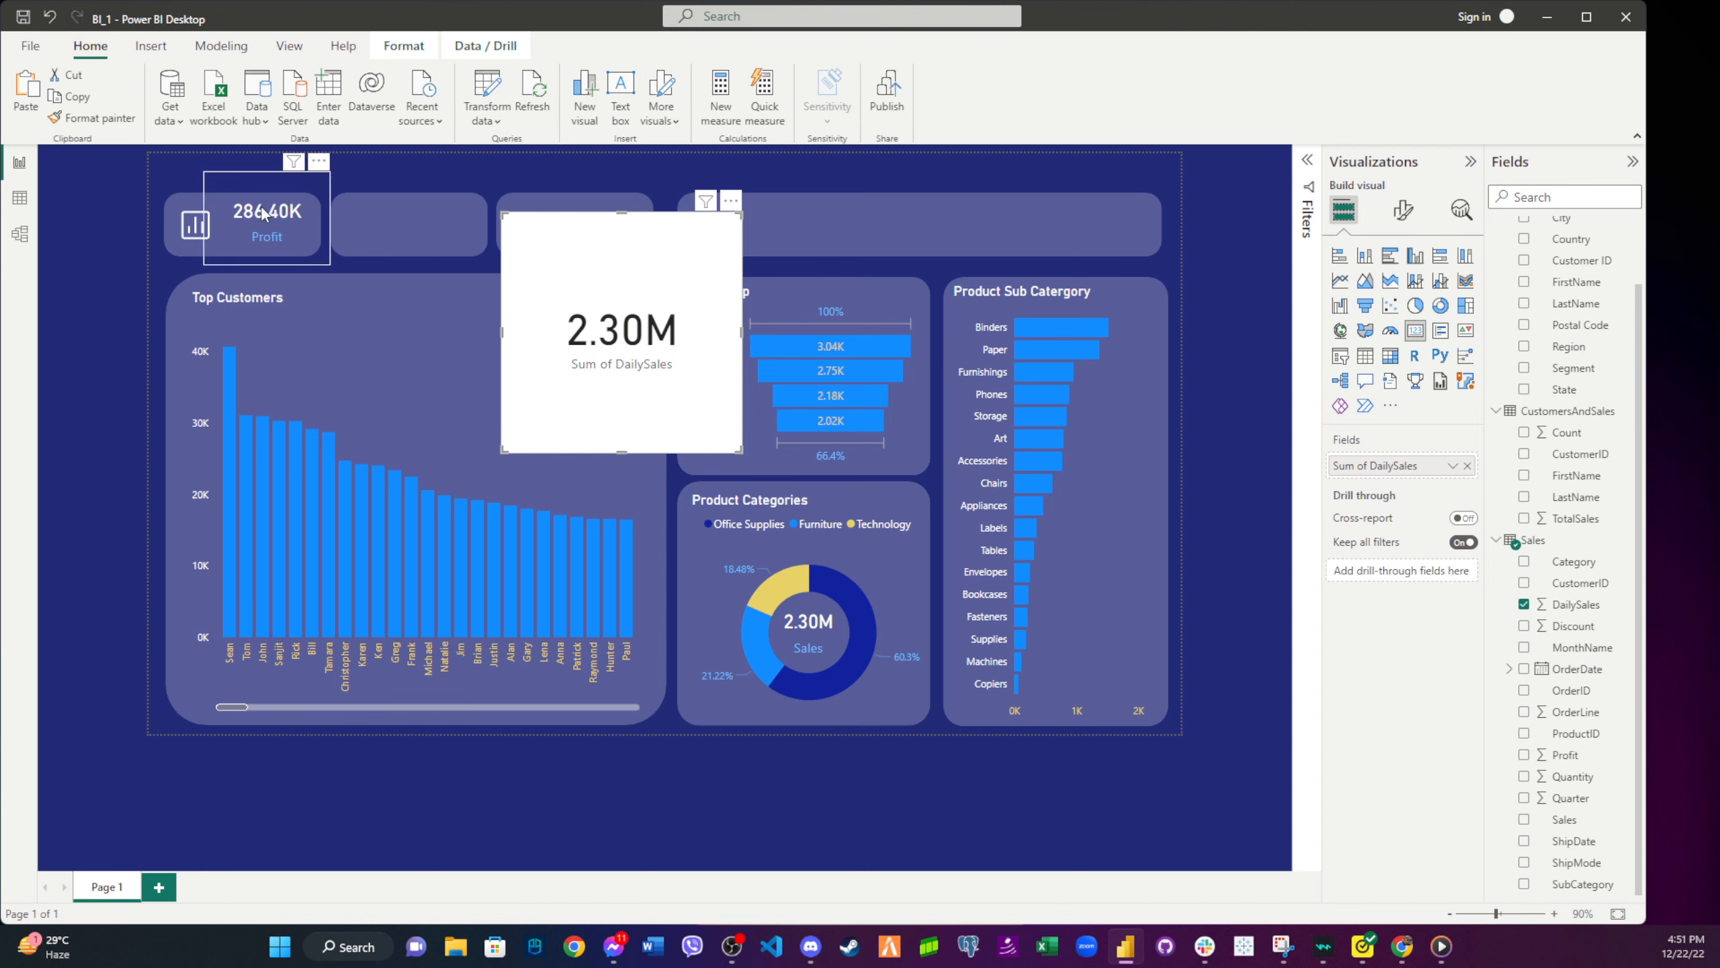
click(287, 244)
click(94, 118)
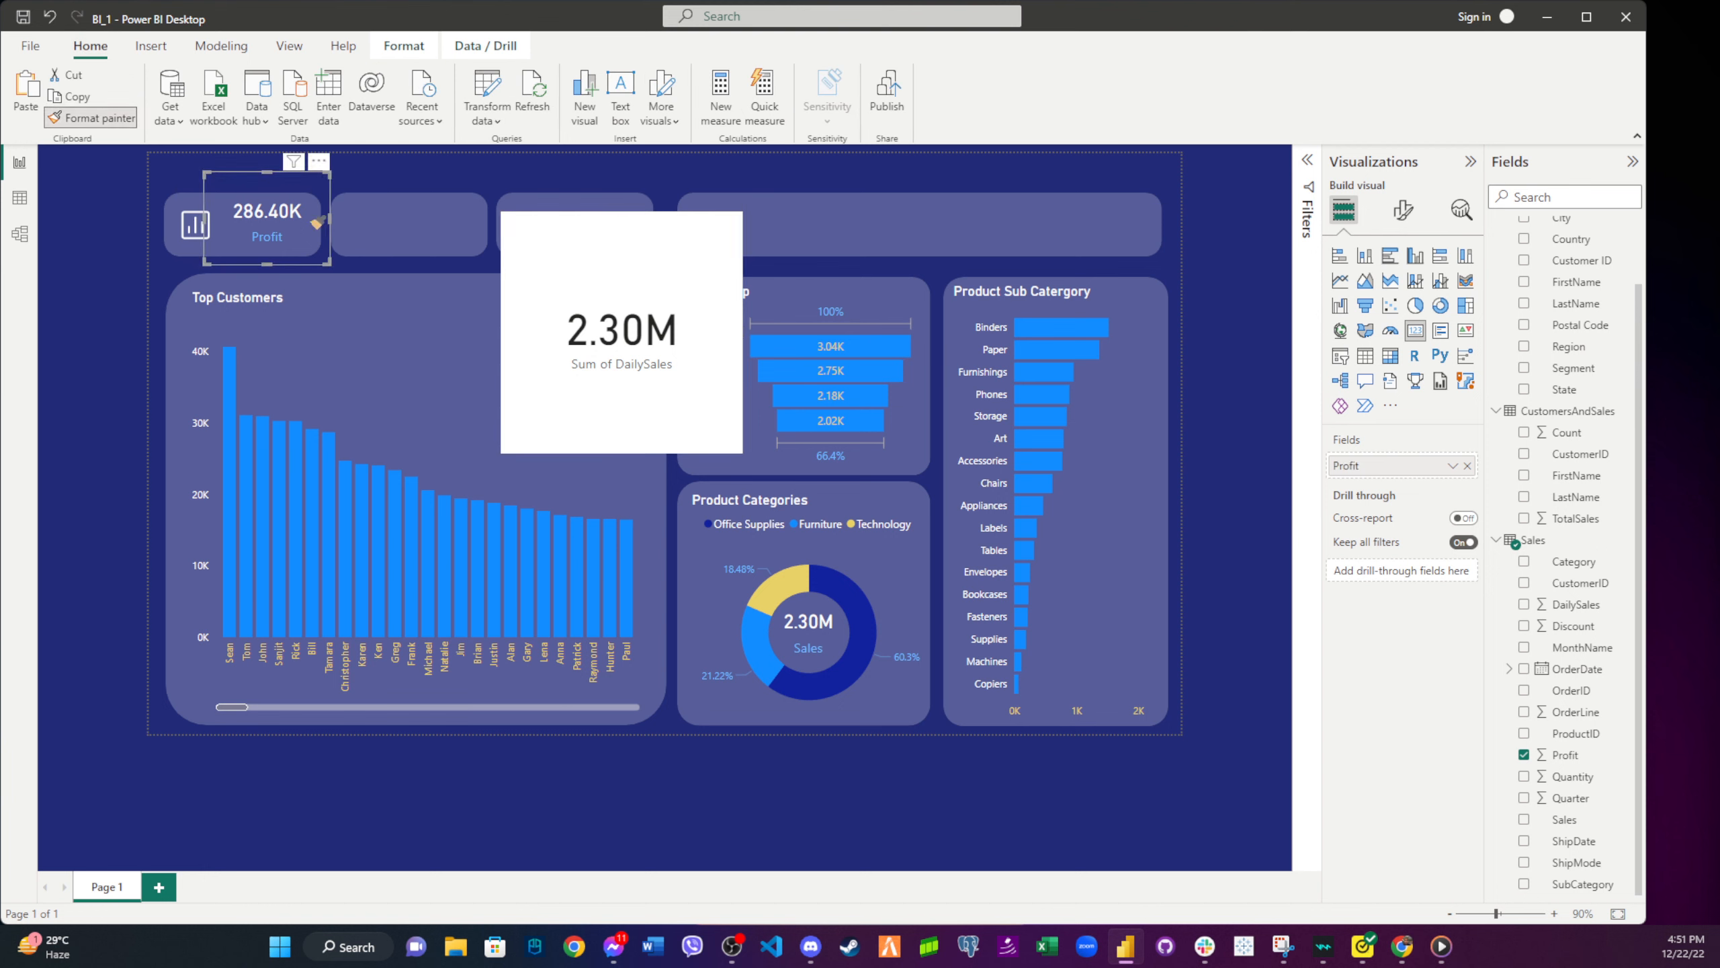
click(599, 336)
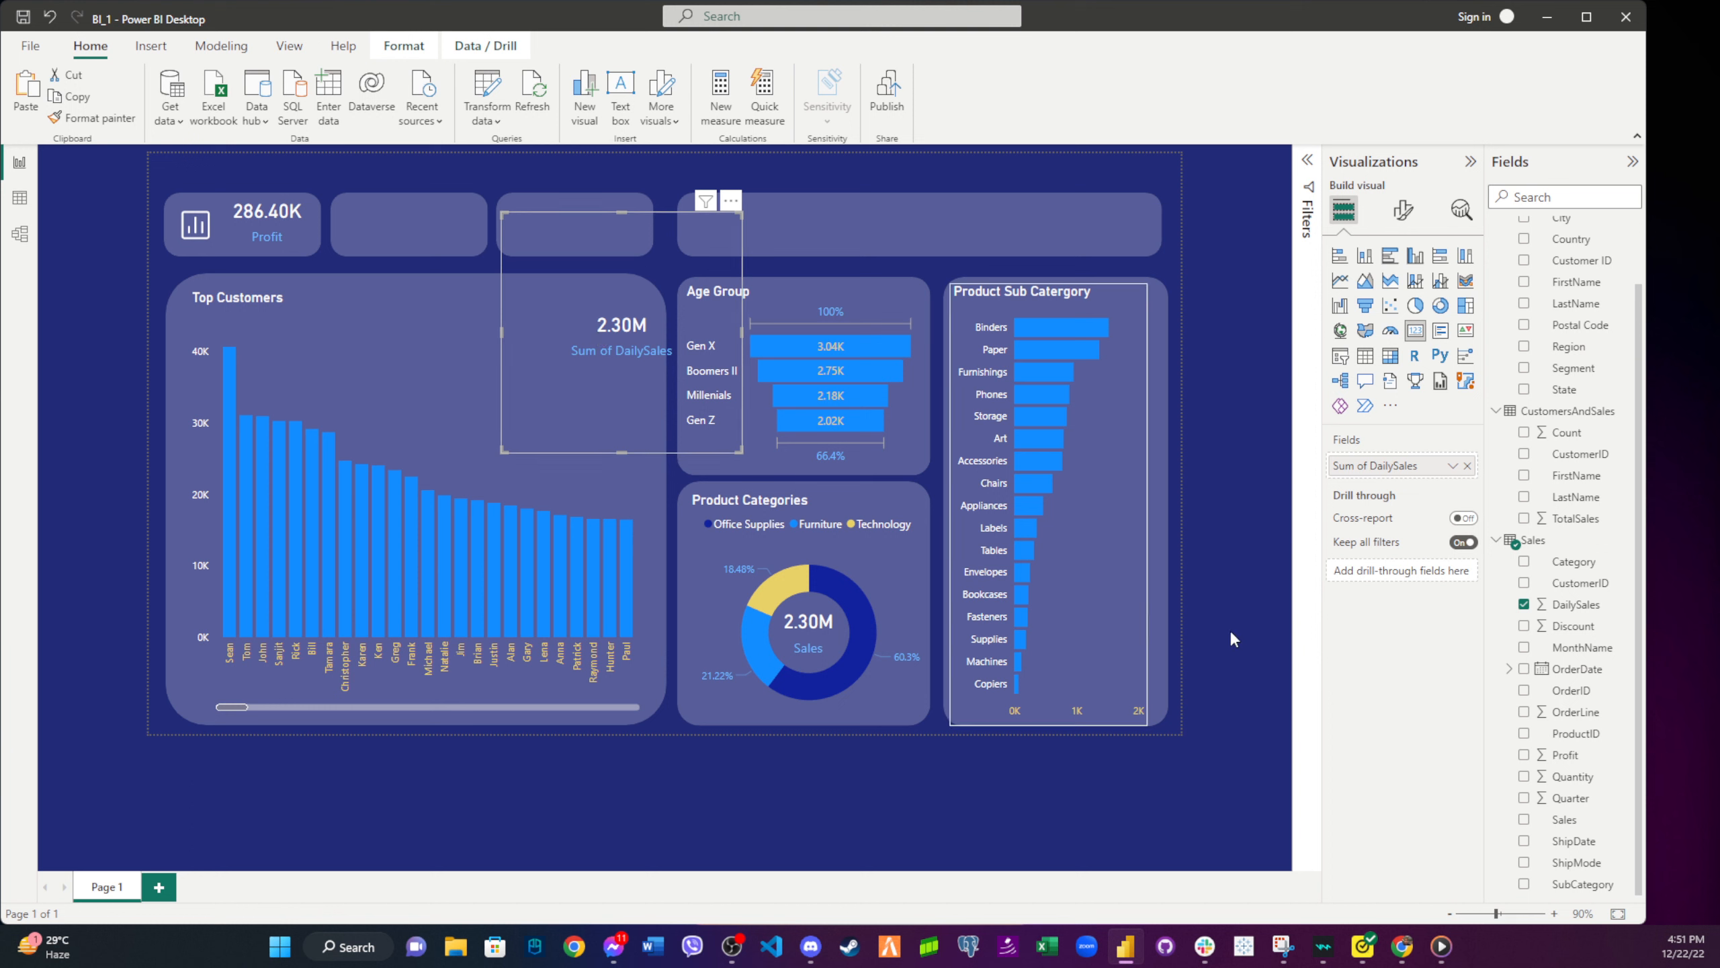
- Rename the new card's Sum of DailySales field to Sales for this visual
click(1454, 466)
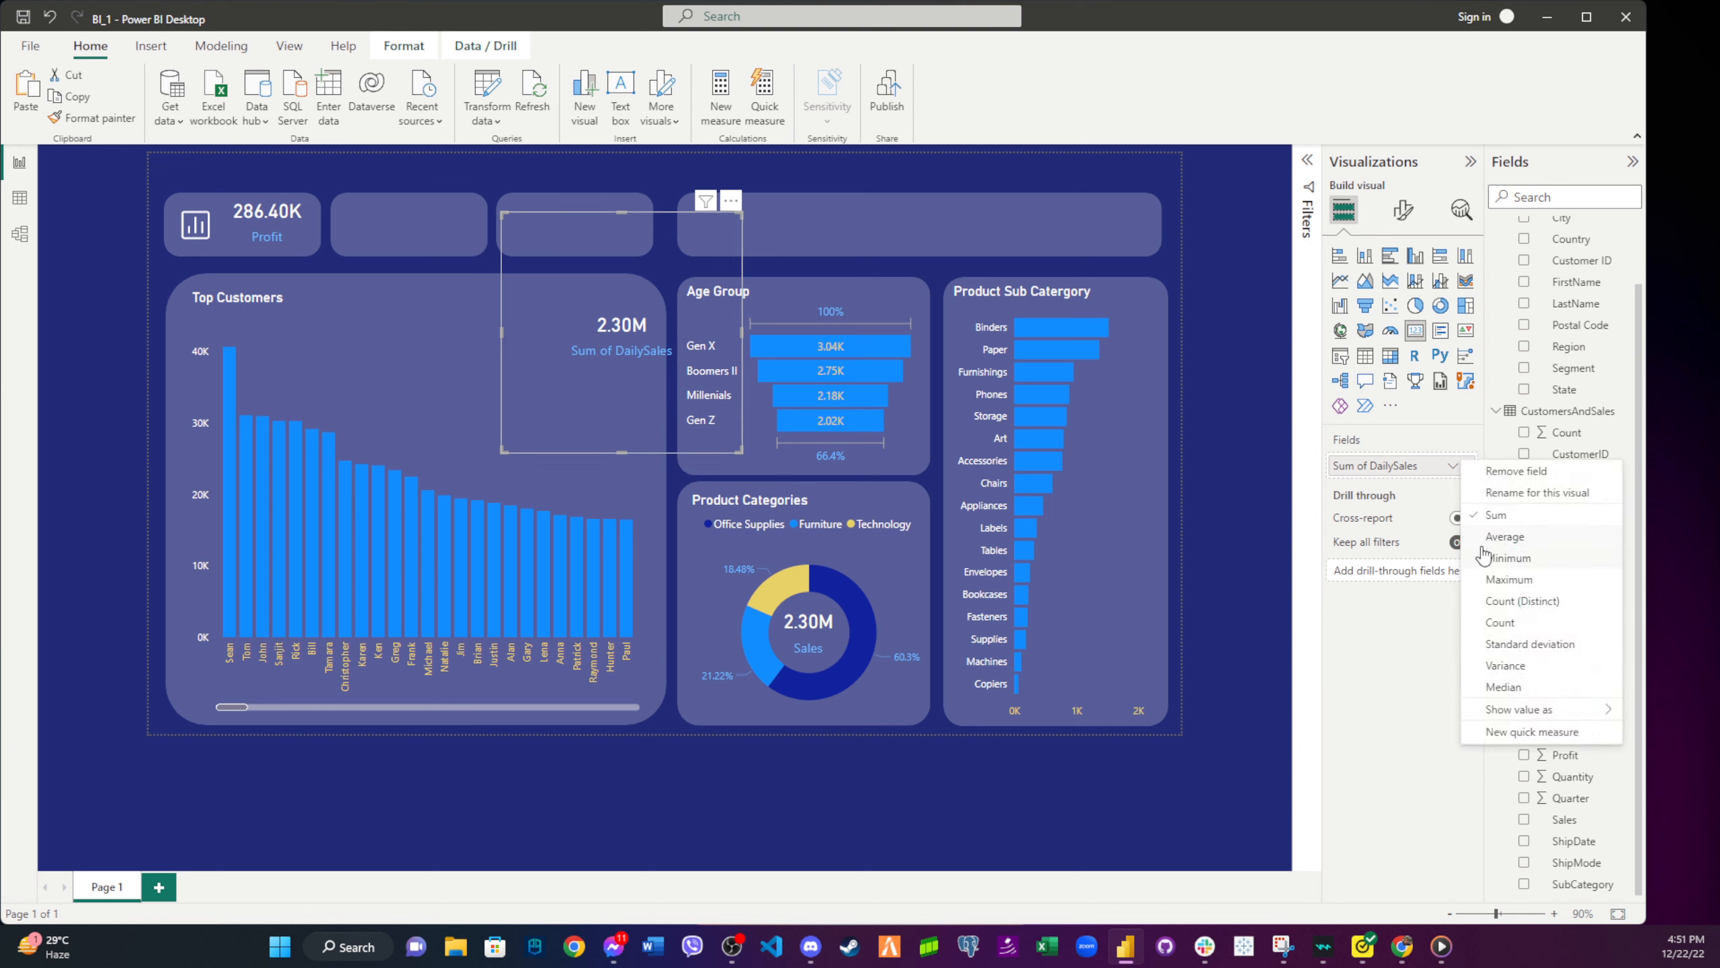
click(1508, 493)
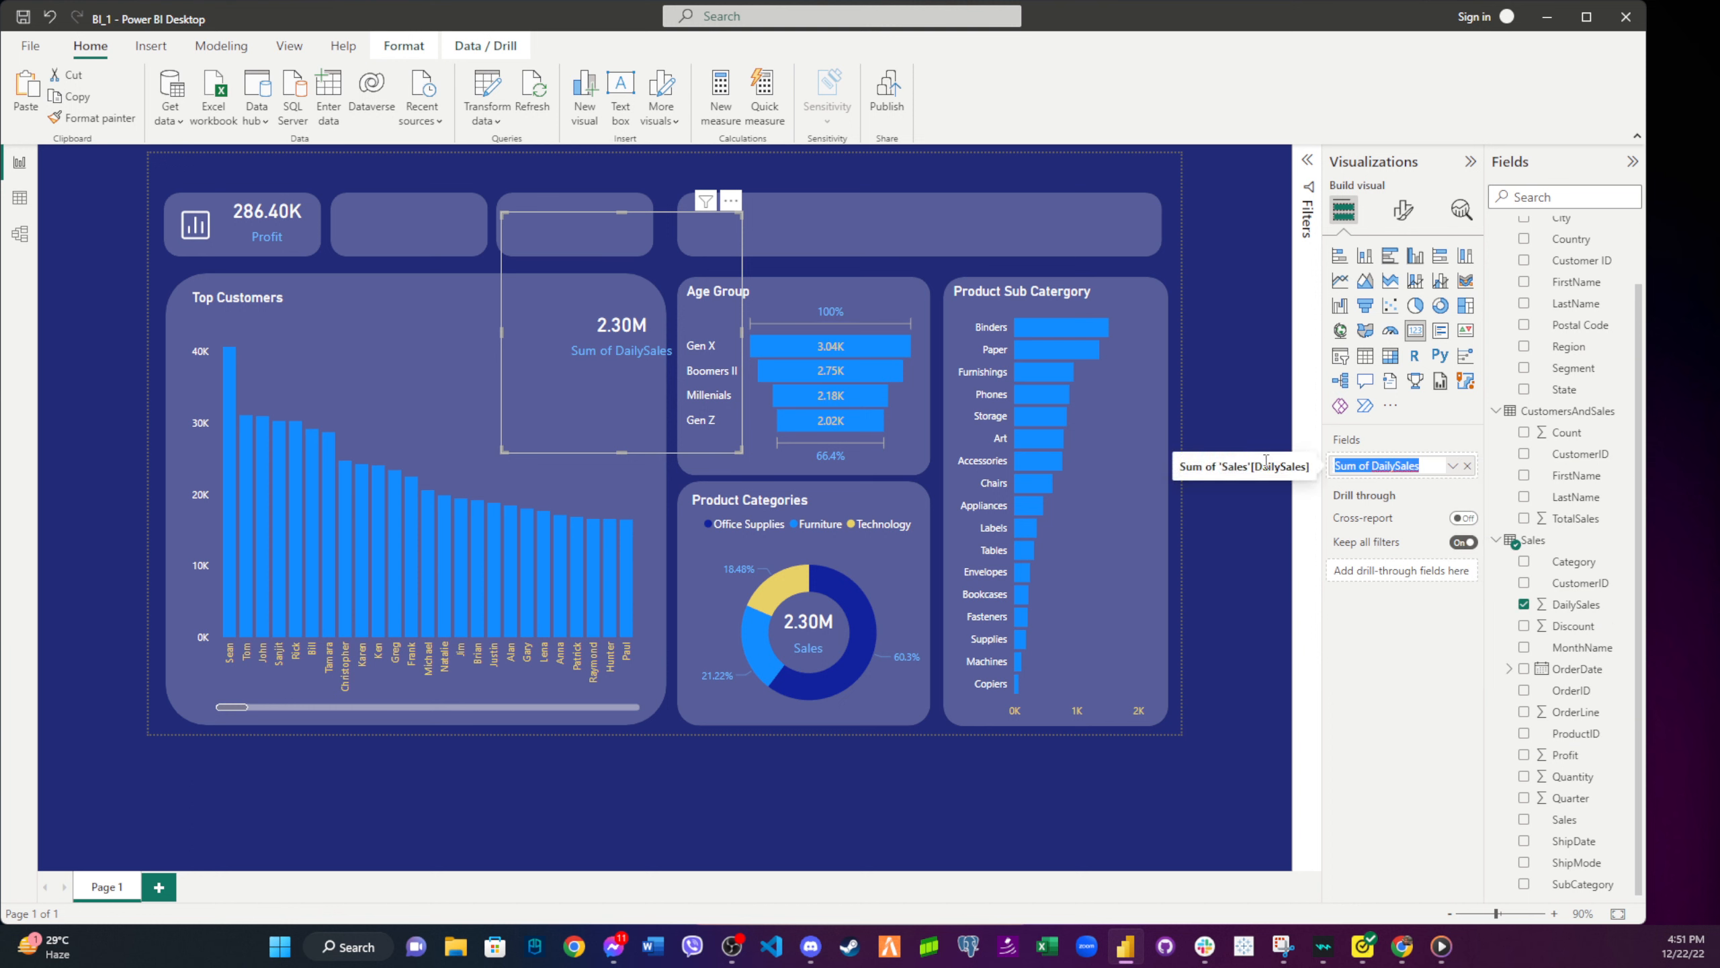
text(Total Sale)
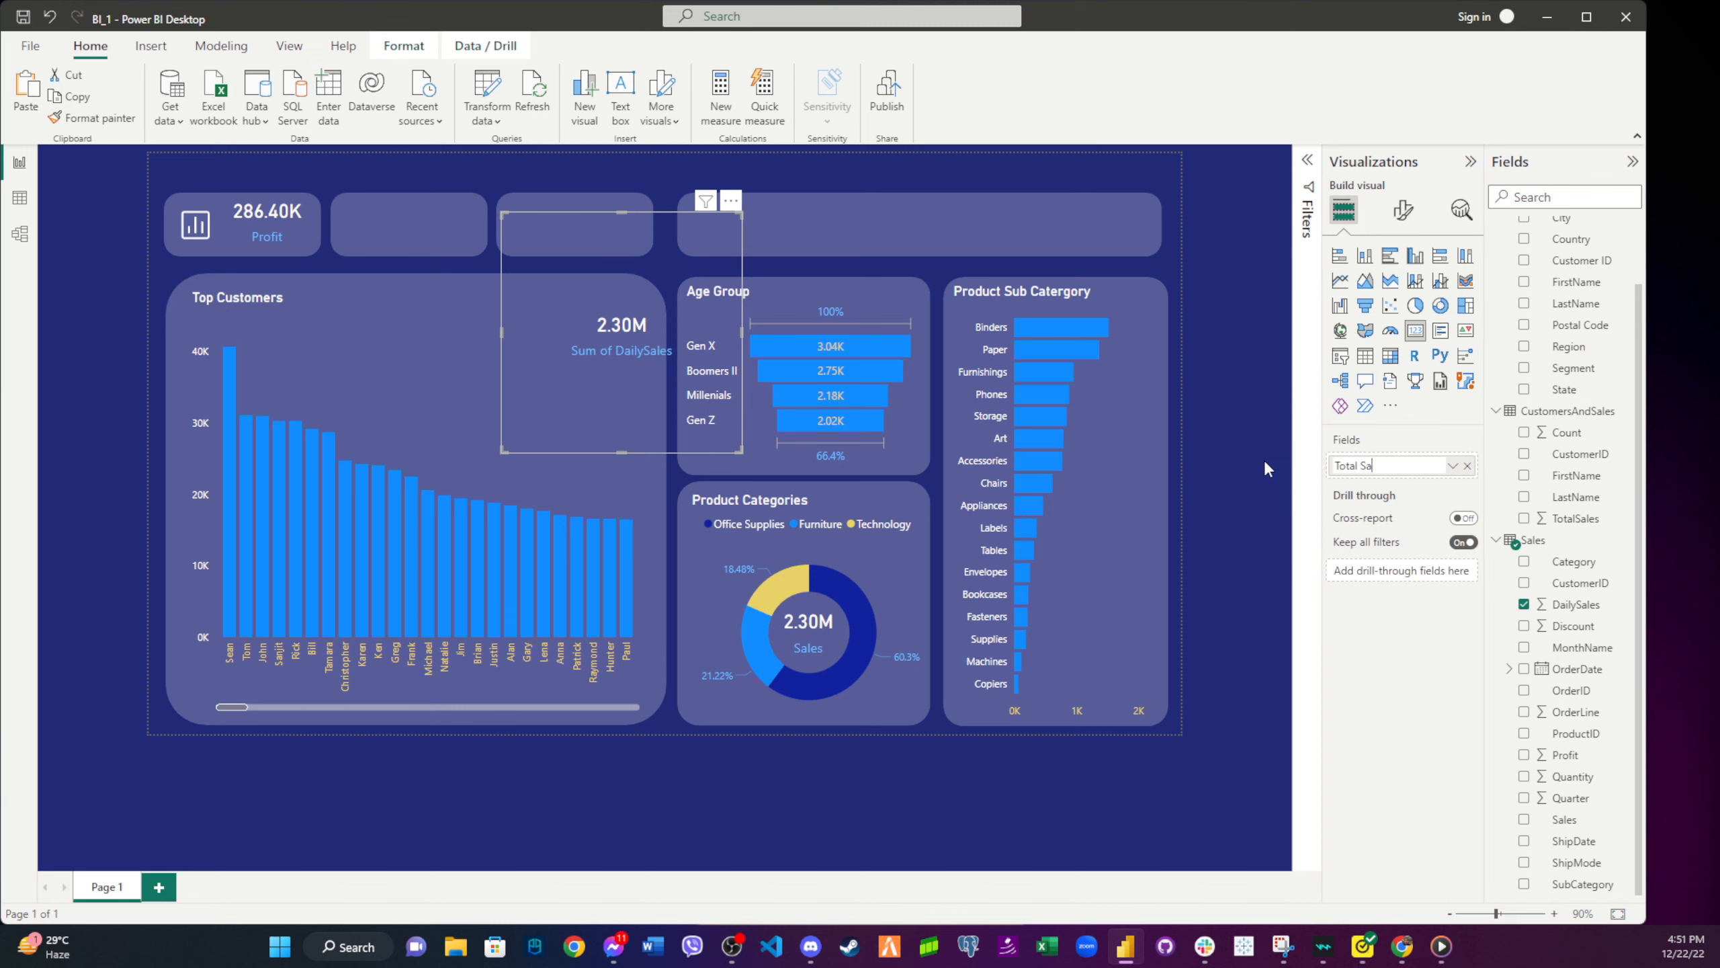
key(BackSpace)
key(BackSpace)
key(BackSpace)
key(BackSpace)
key(BackSpace)
key(BackSpace)
key(BackSpace)
key(BackSpace)
key(BackSpace)
key(BackSpace)
text(Sales)
key(Return)
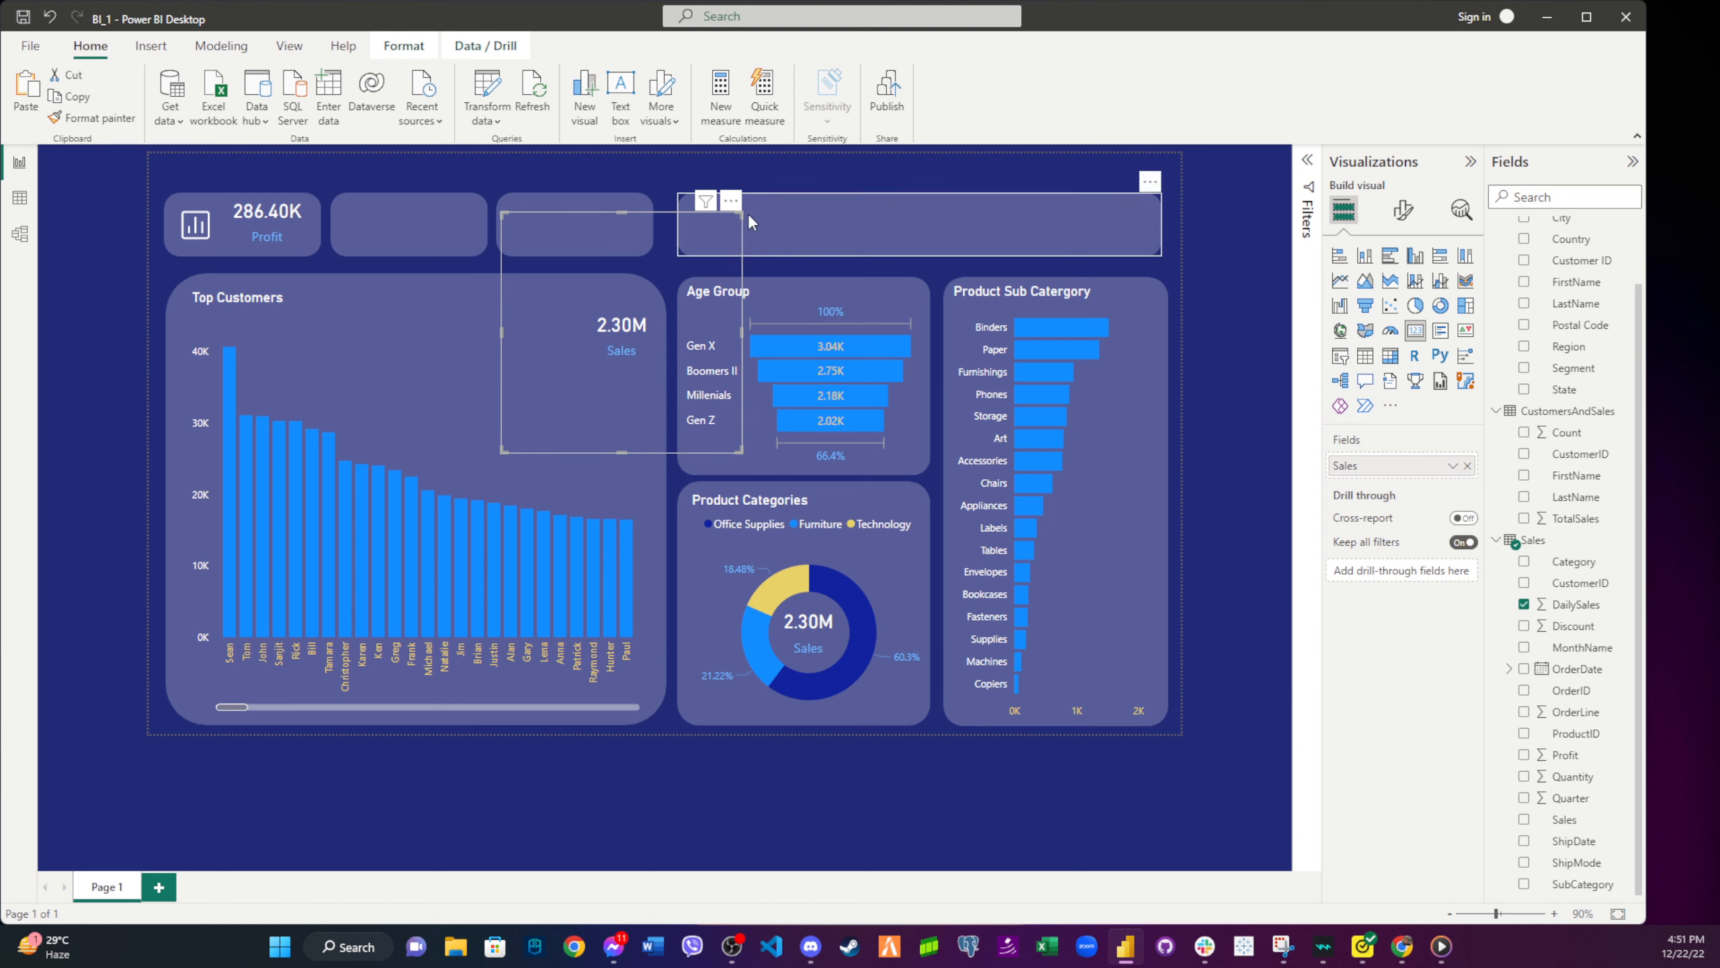
- Shrink the Sales card into the second header tile and place a copy of the bar icon beside its value
drag(744, 214, 454, 221)
click(196, 227)
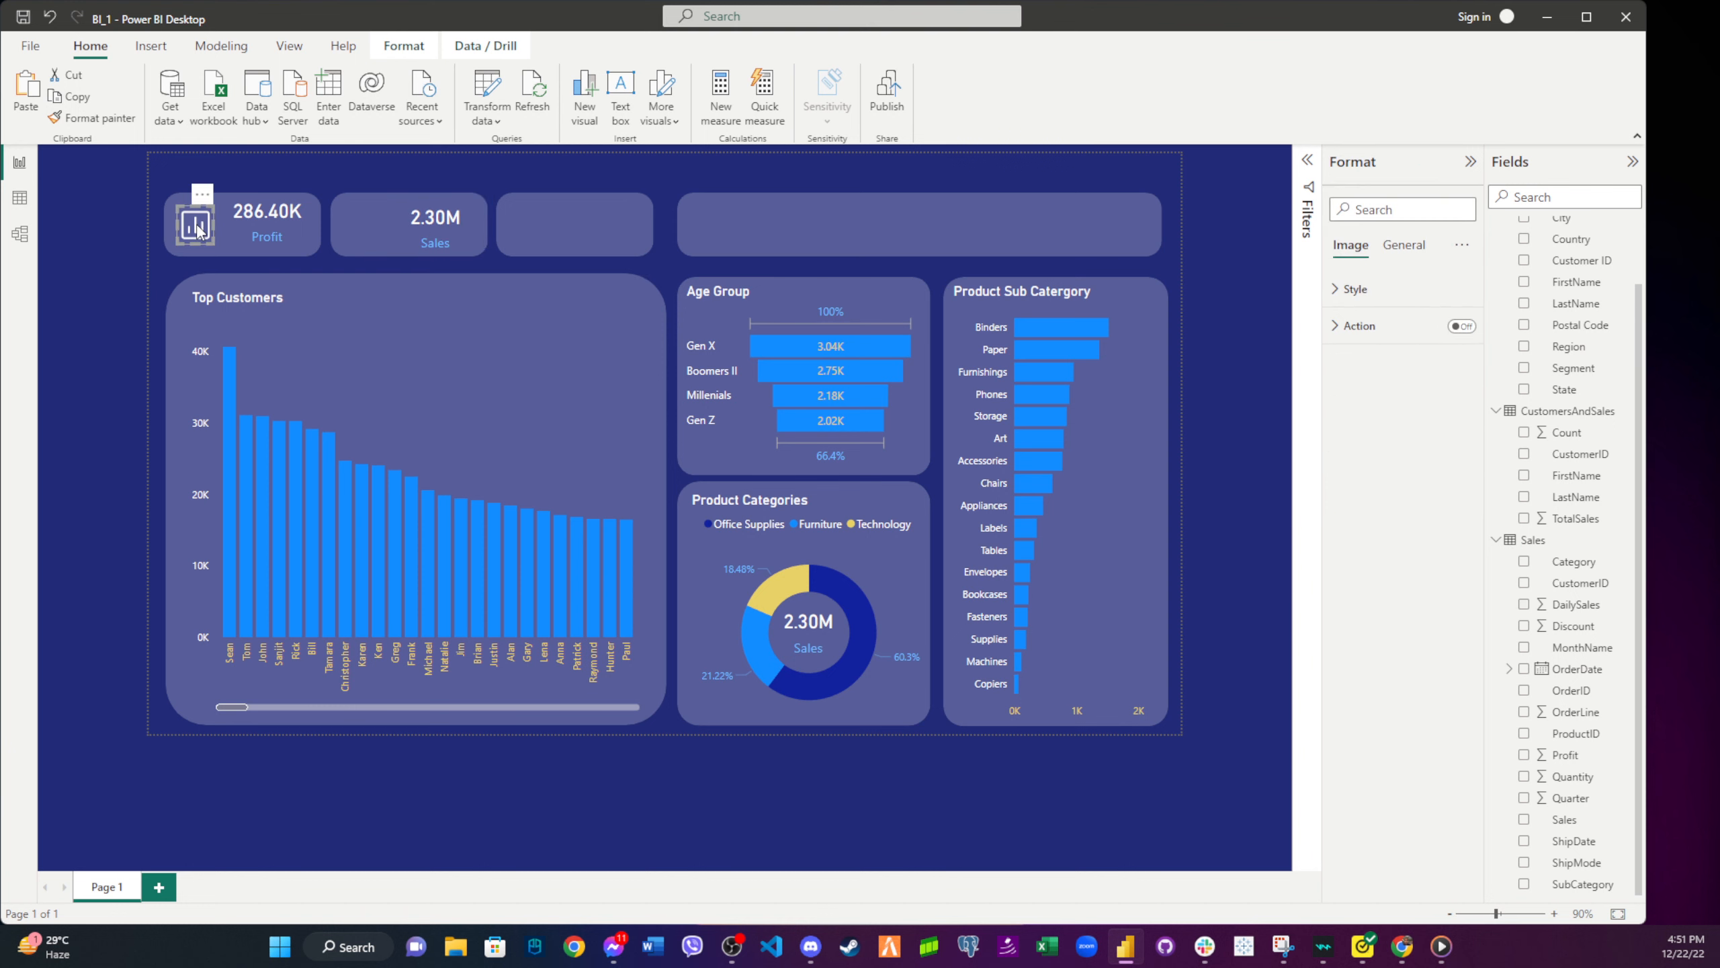
drag(198, 227, 369, 238)
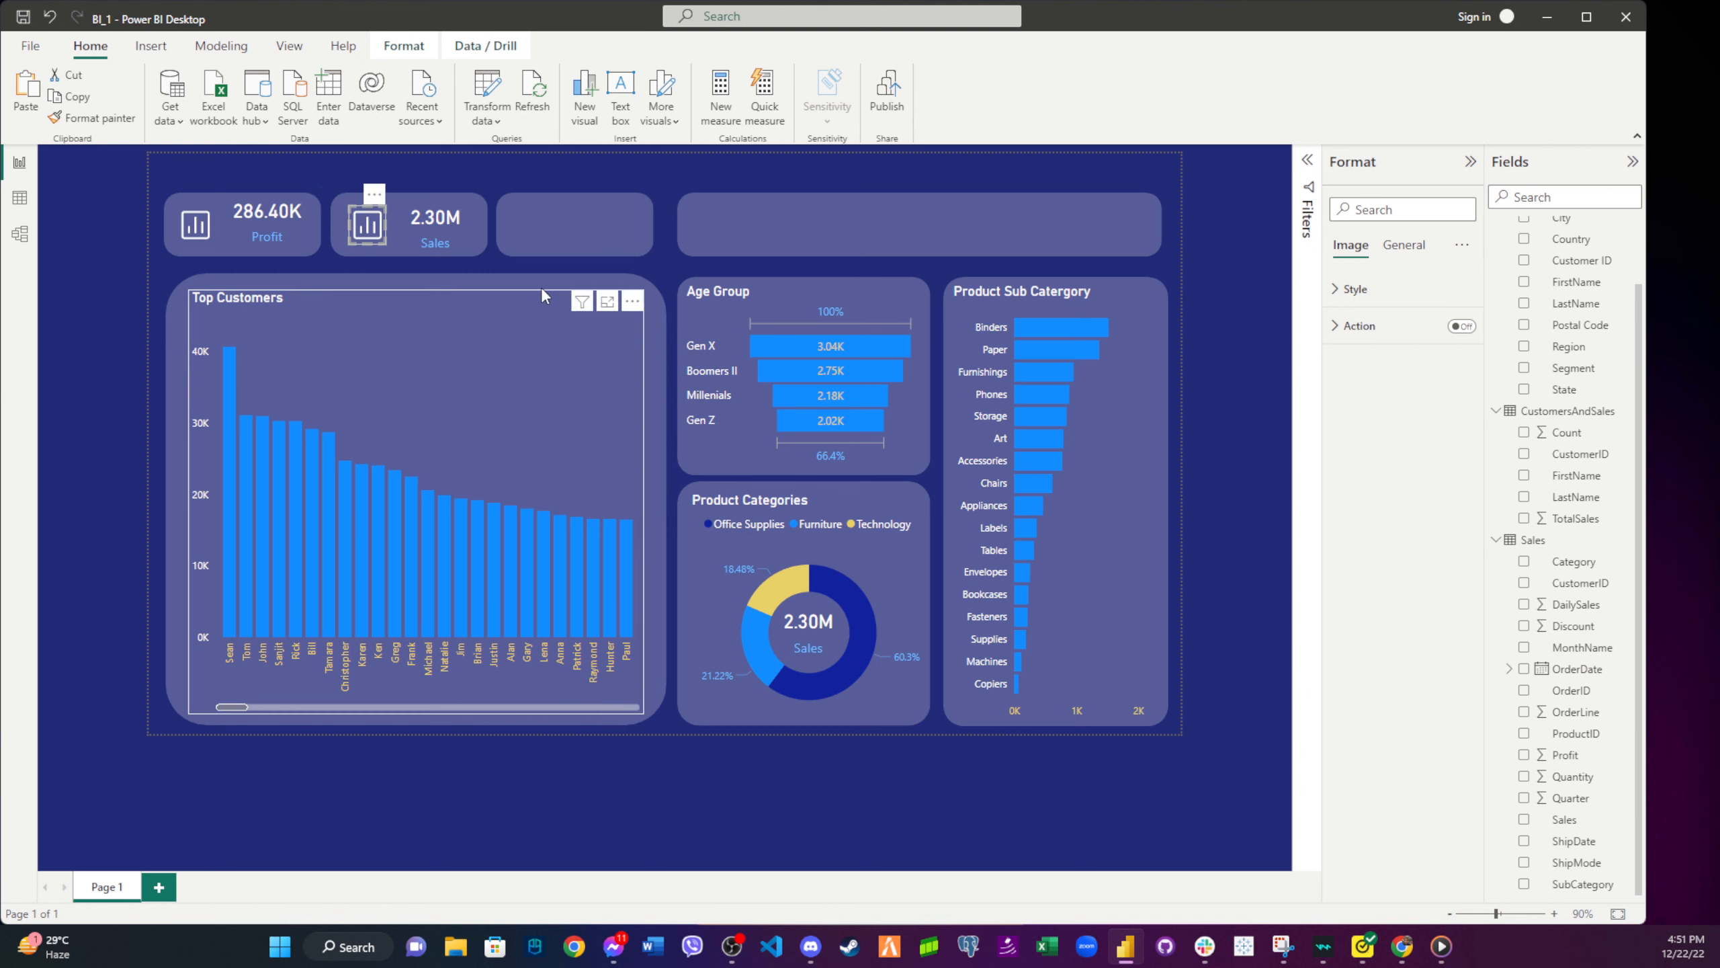
click(522, 160)
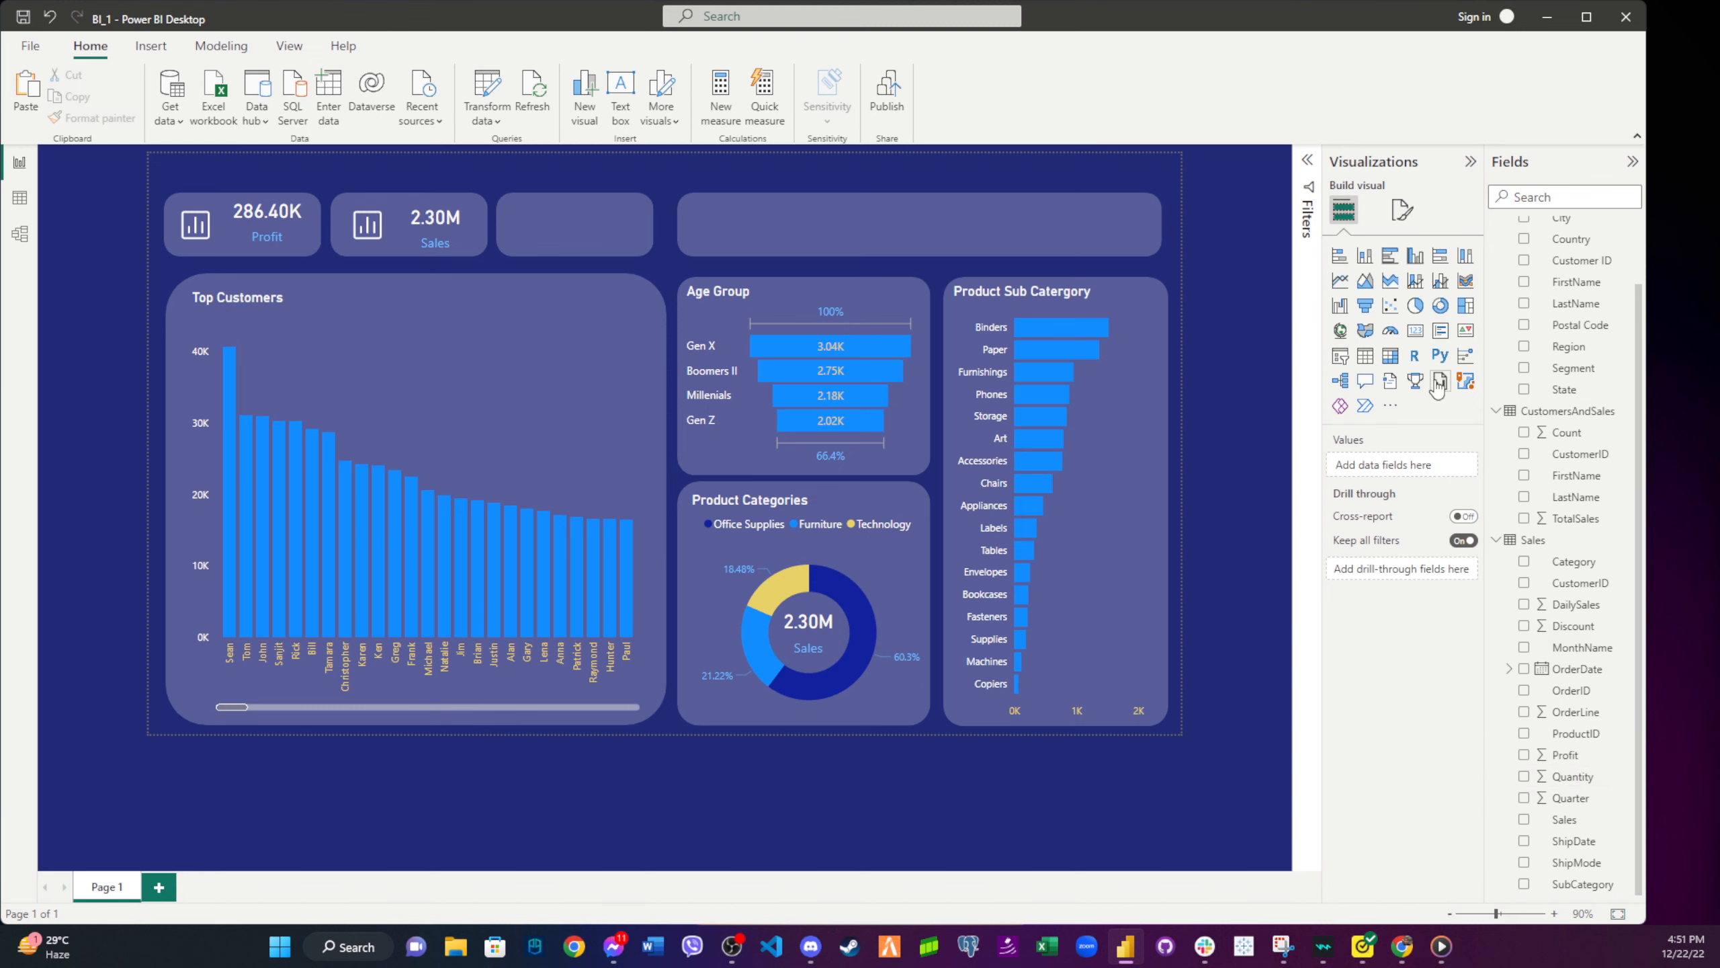
- Add another Card visual to the page and fill it with the Discount field from the Sales table
click(1413, 334)
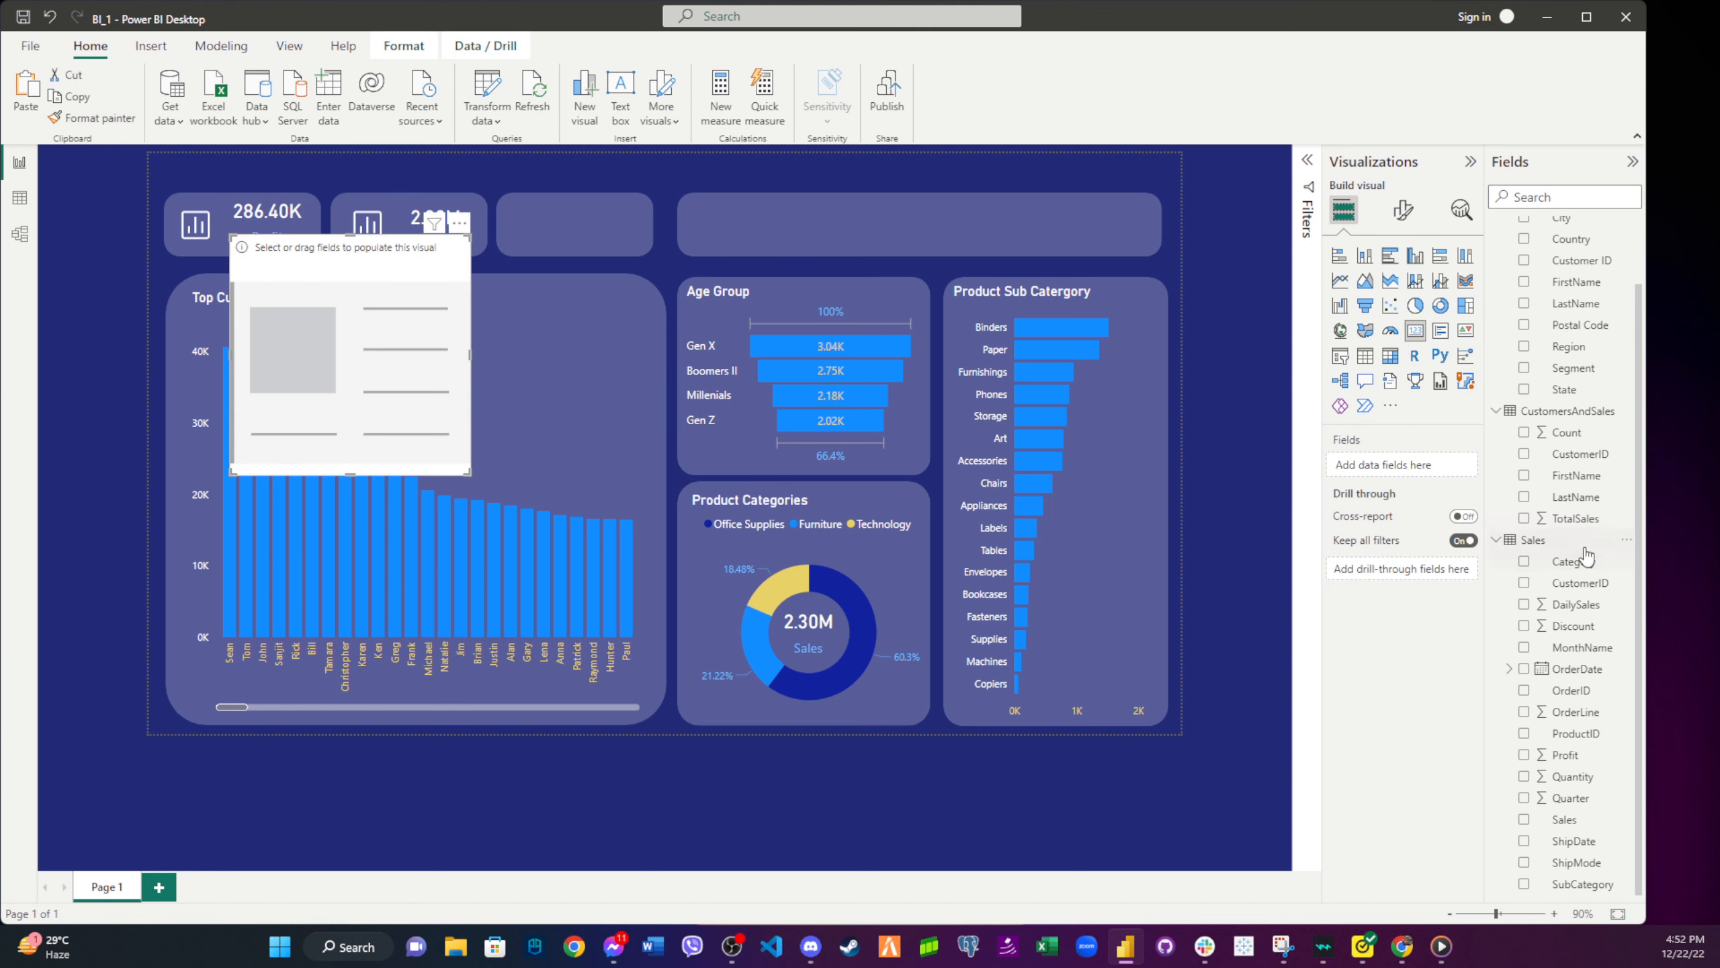
click(1571, 630)
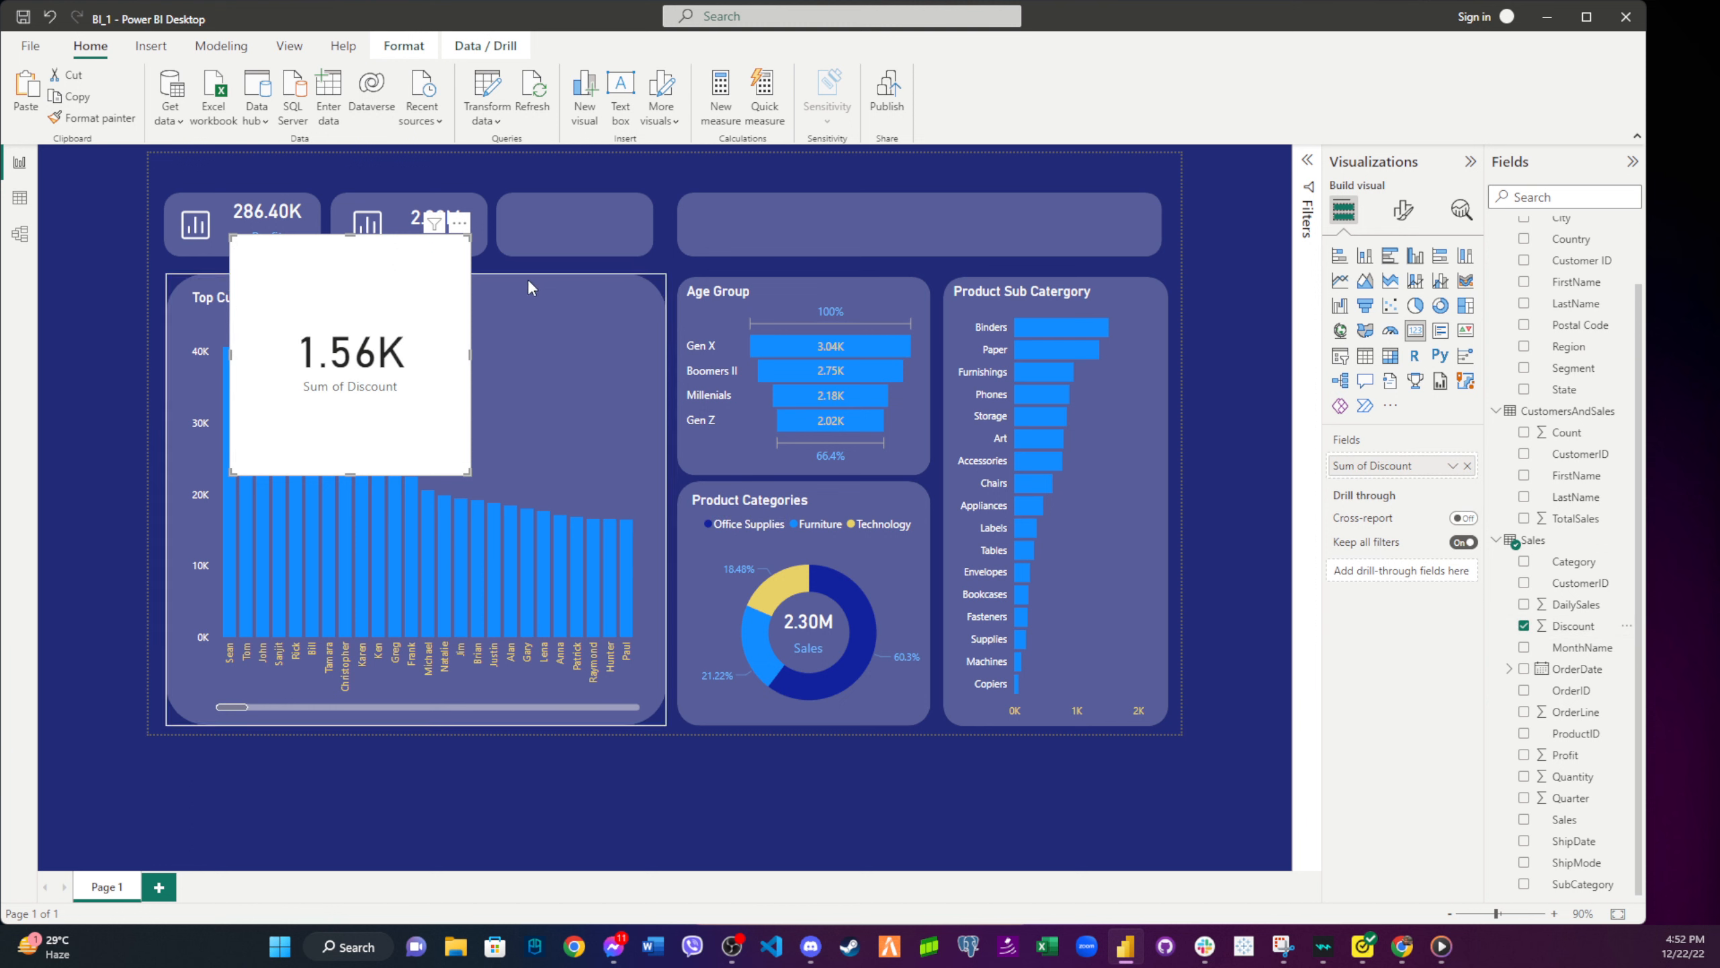
- Move the Discount card clear of the Sales card and copy the Sales card's formatting onto it
drag(356, 280, 672, 248)
click(454, 239)
click(93, 117)
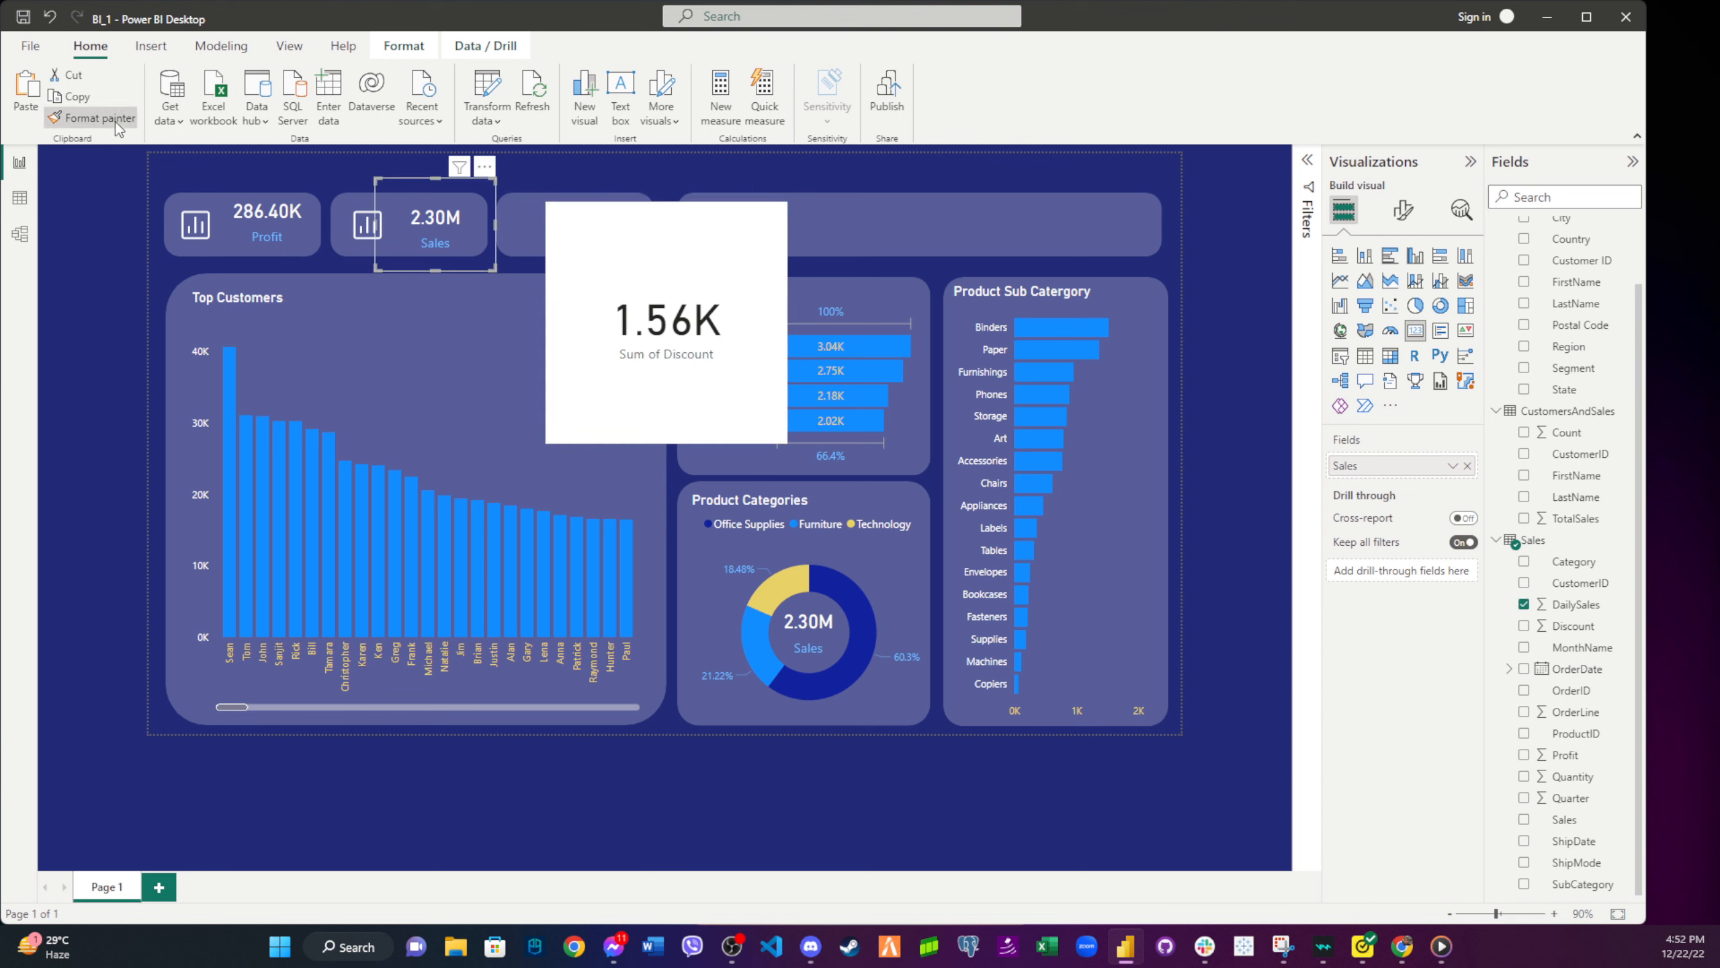
click(678, 253)
click(676, 248)
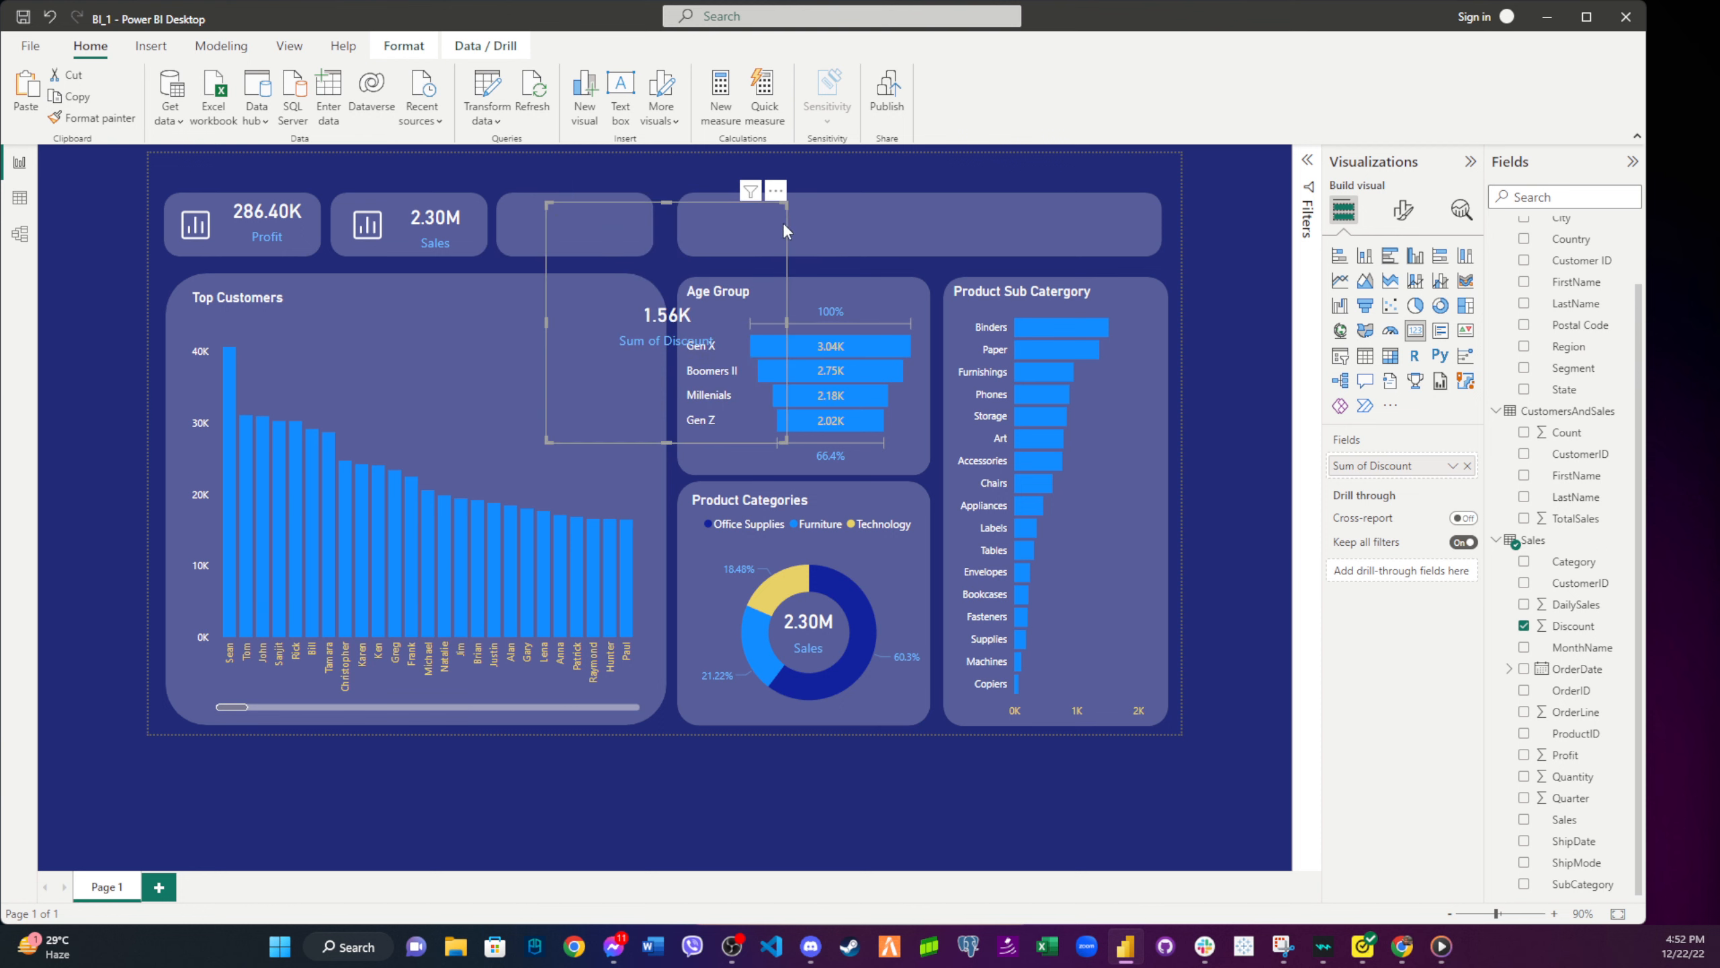
- Shrink the Sum of Discount card into the third header tile and rename its field to Discount for this visual
drag(785, 203, 602, 228)
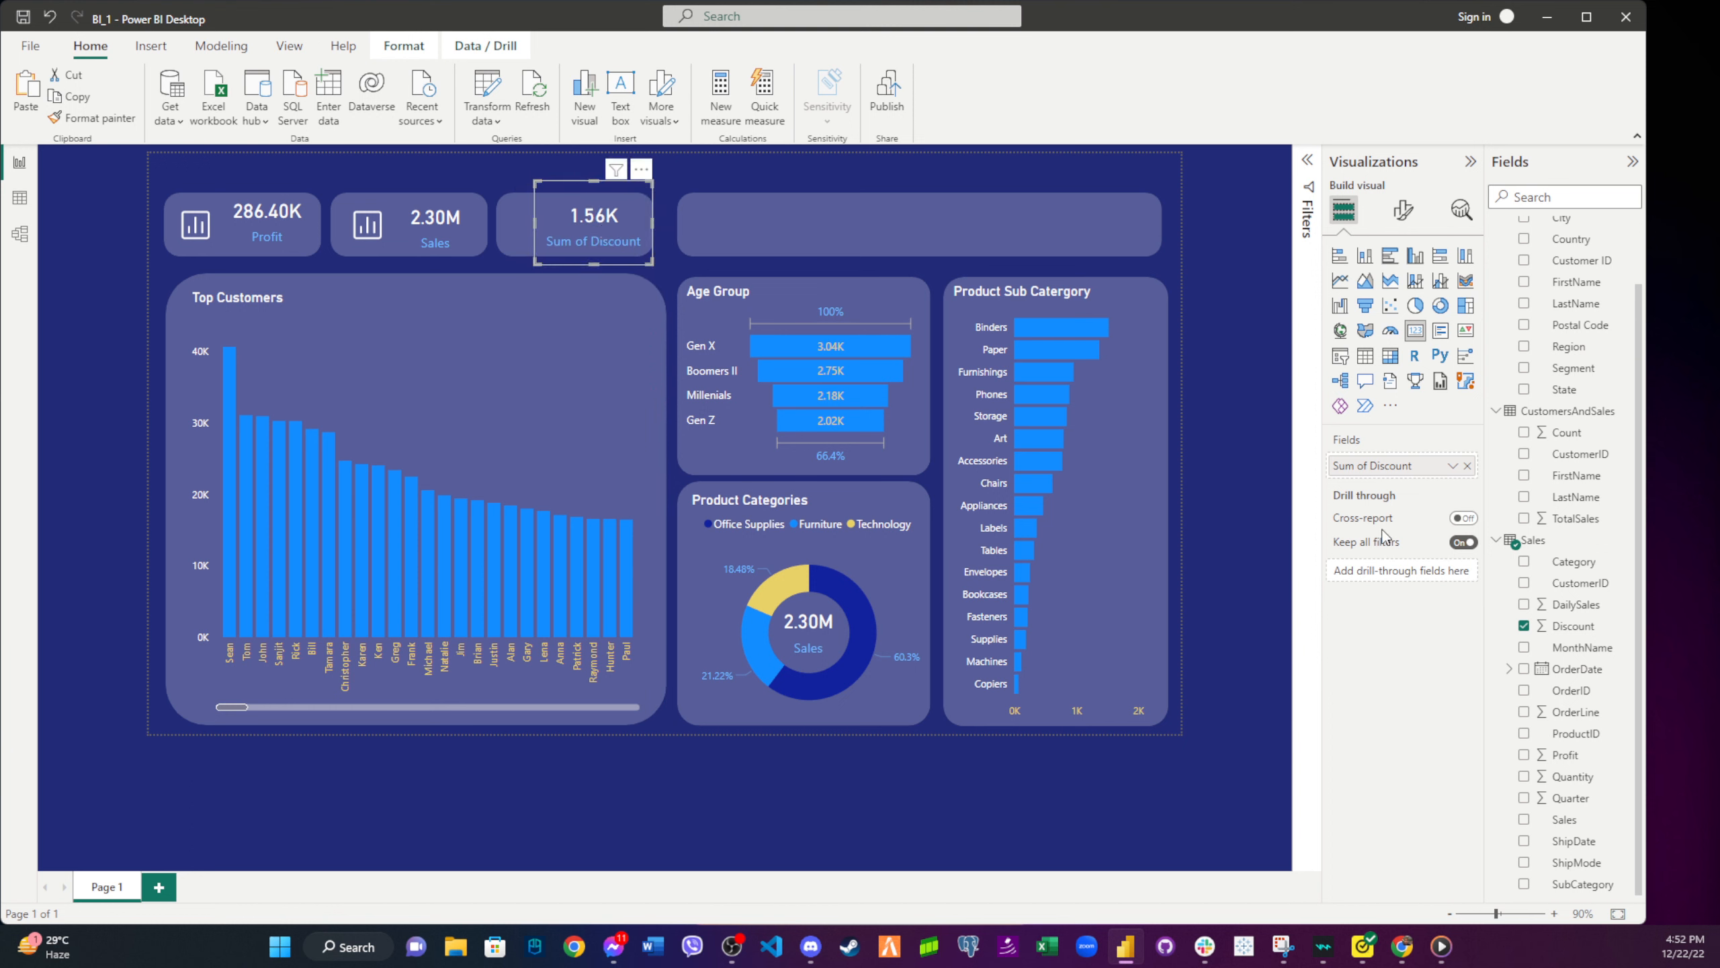
click(1452, 467)
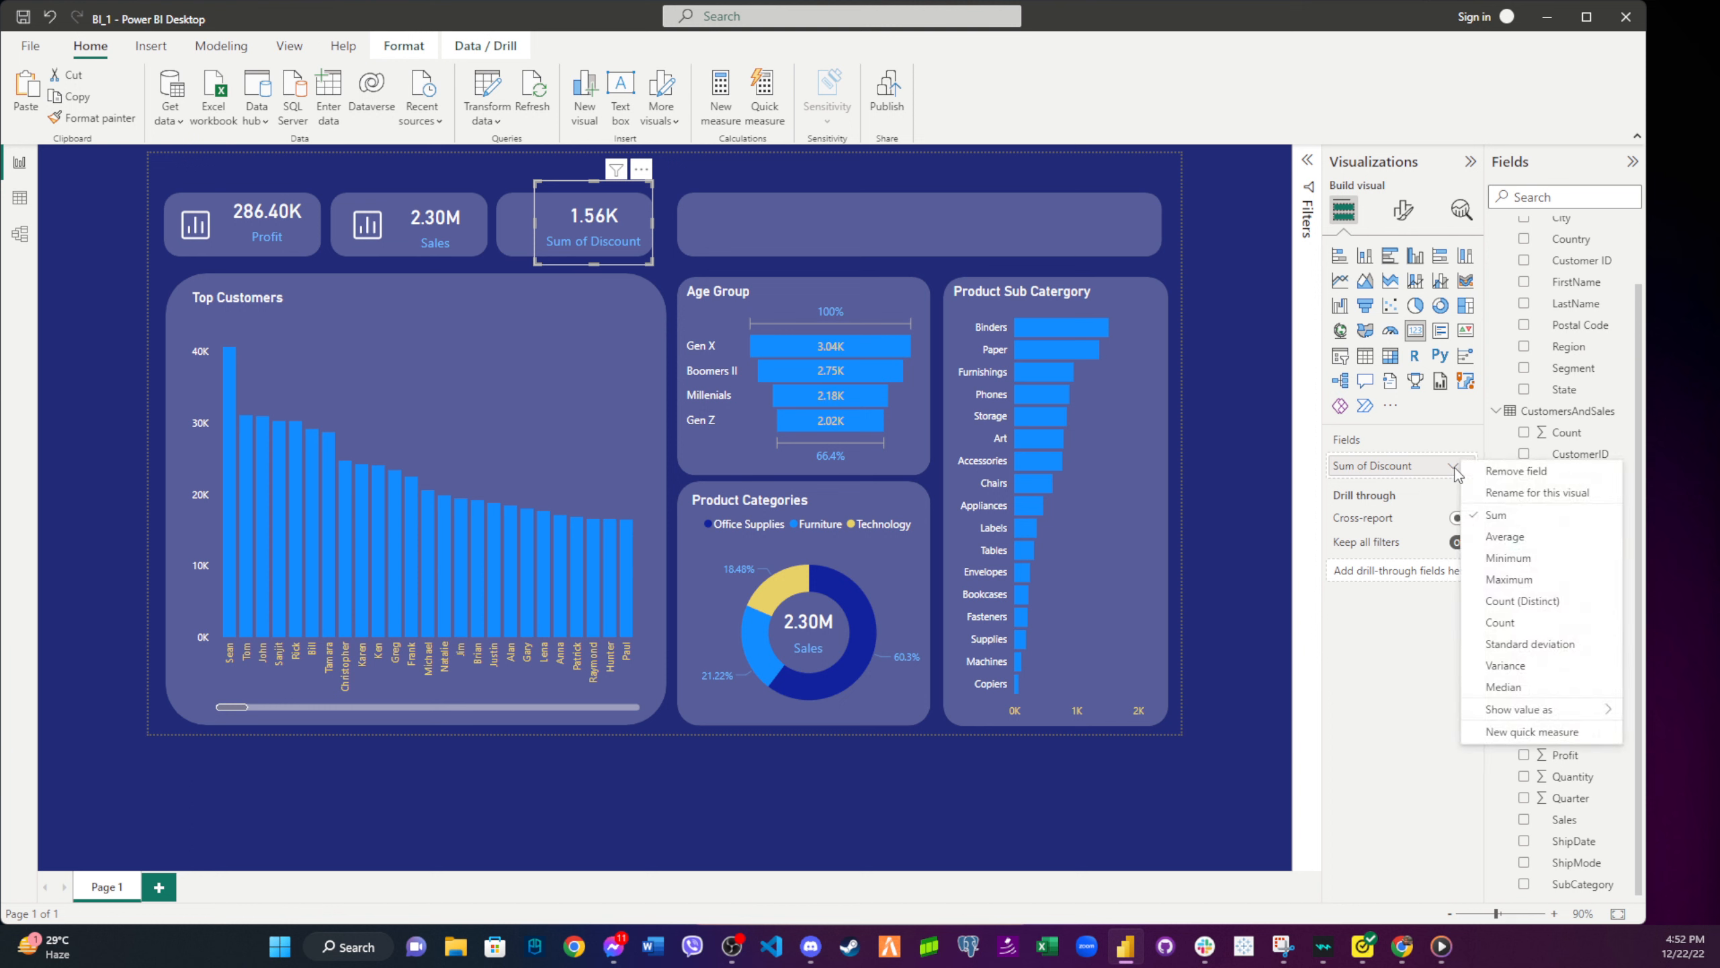
click(1488, 495)
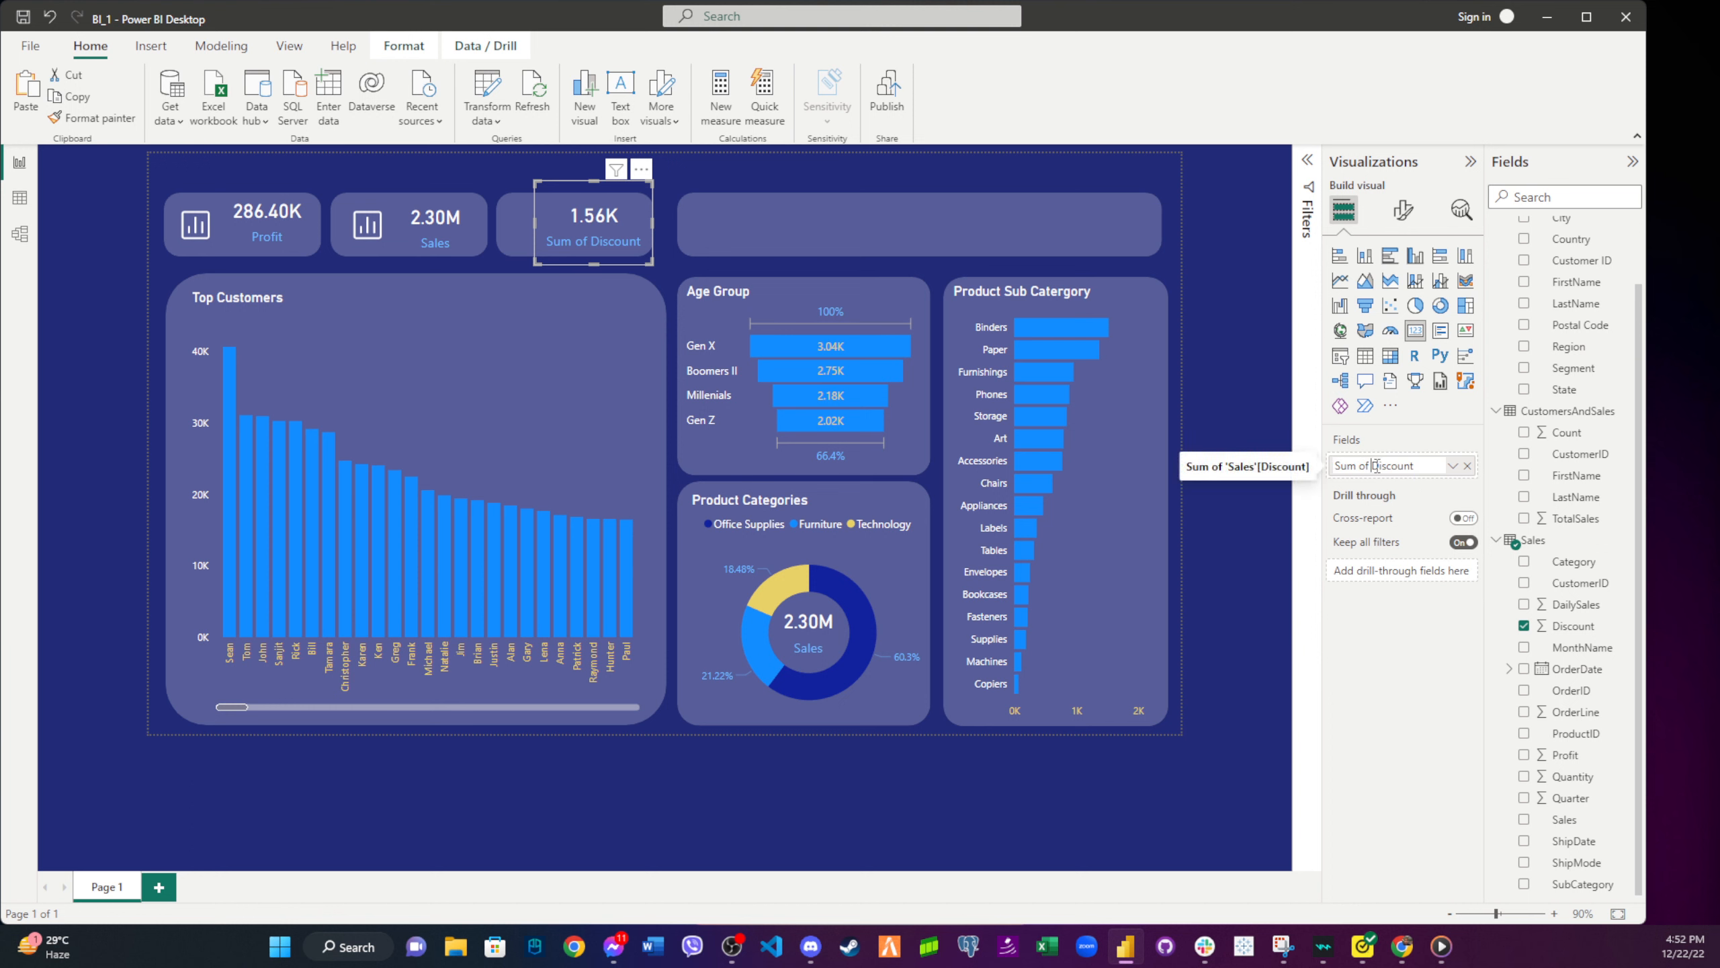
key(BackSpace)
key(BackSpace)
key(BackSpace)
key(BackSpace)
key(BackSpace)
key(BackSpace)
key(Return)
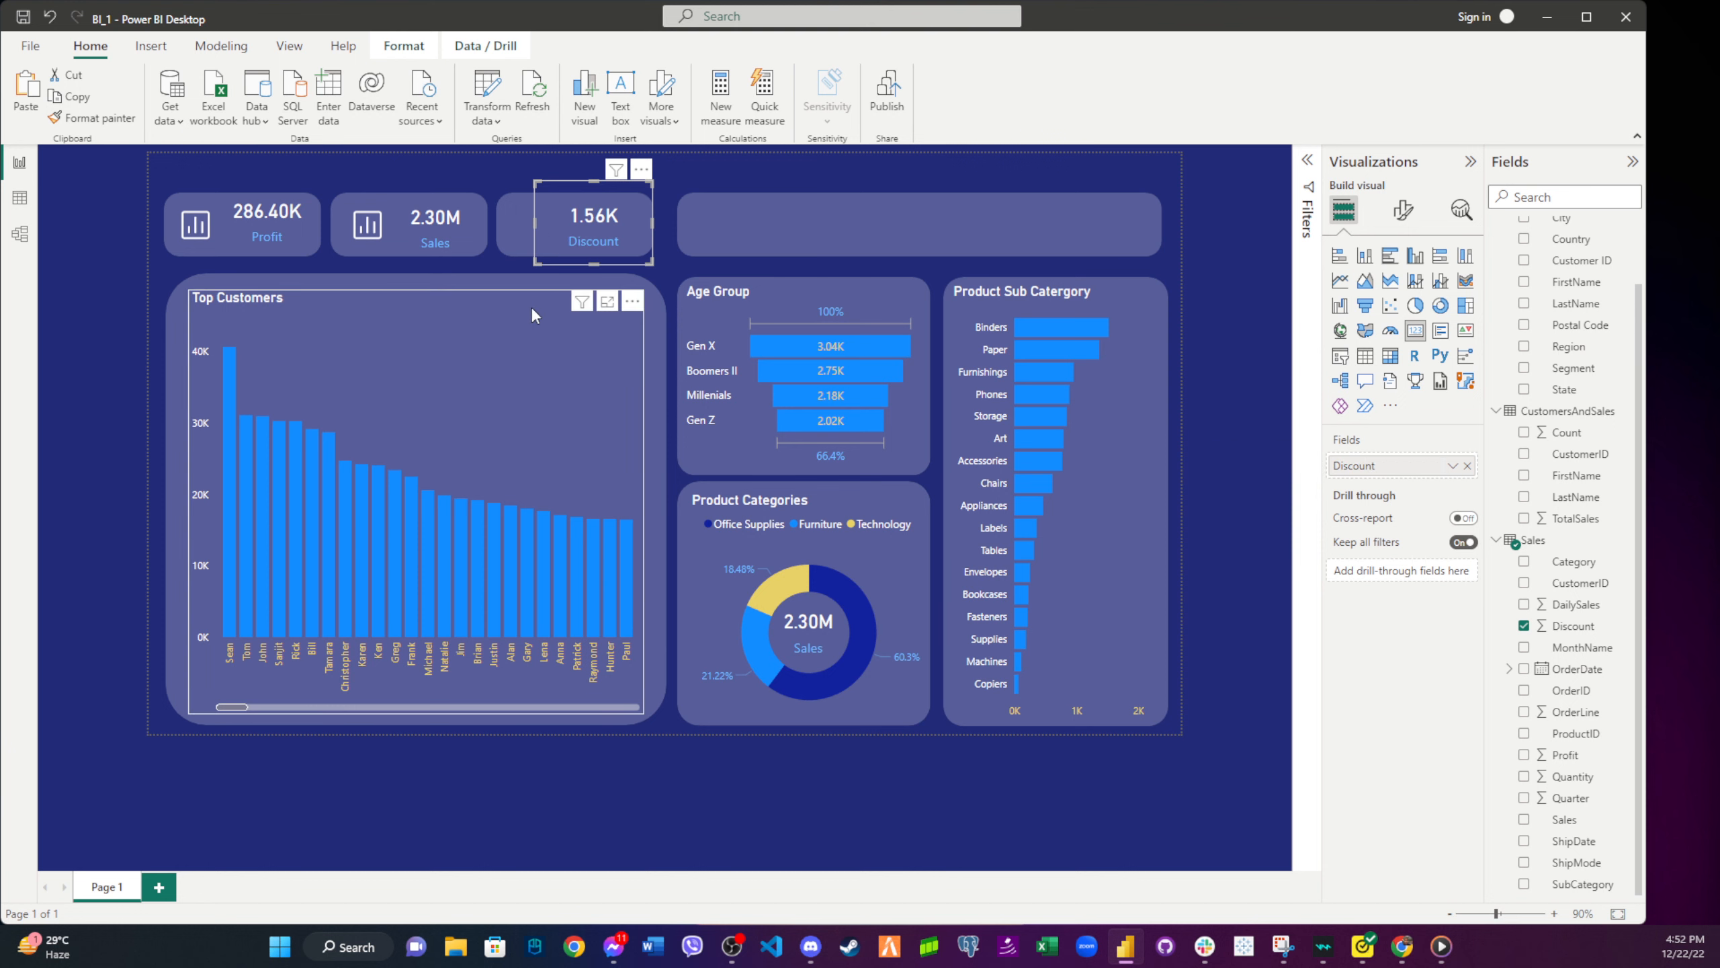
- Place a copy of the bar icon beside the value in the Discount tile
click(372, 236)
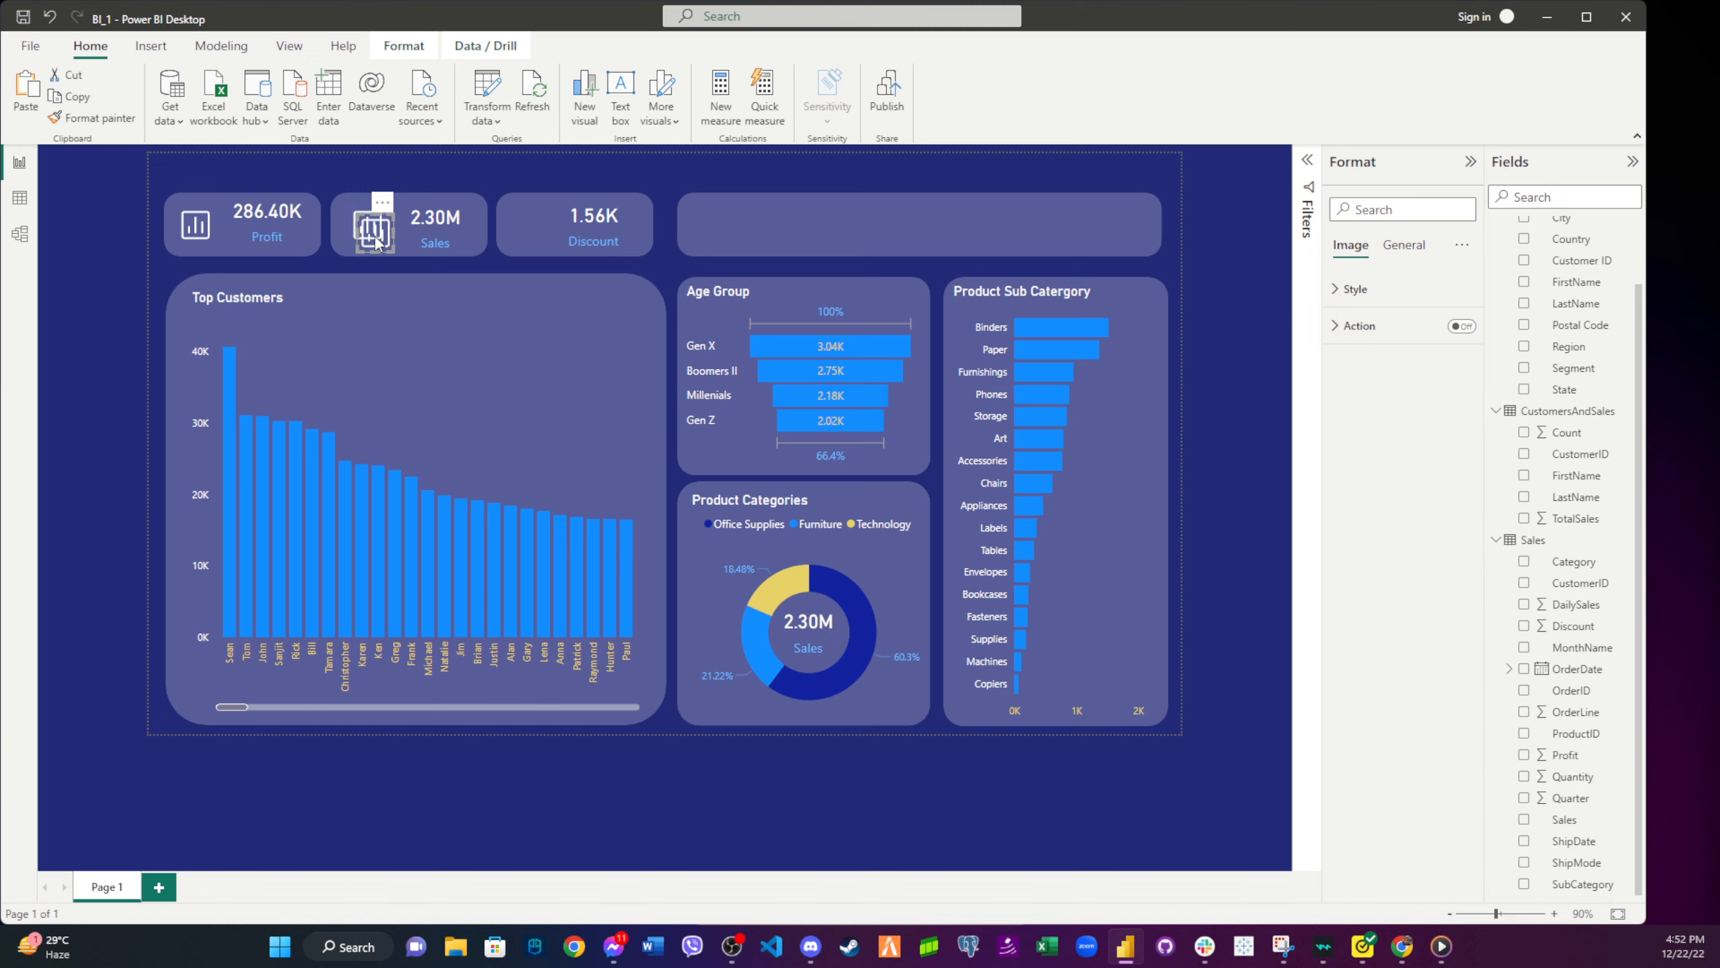
drag(372, 235, 530, 227)
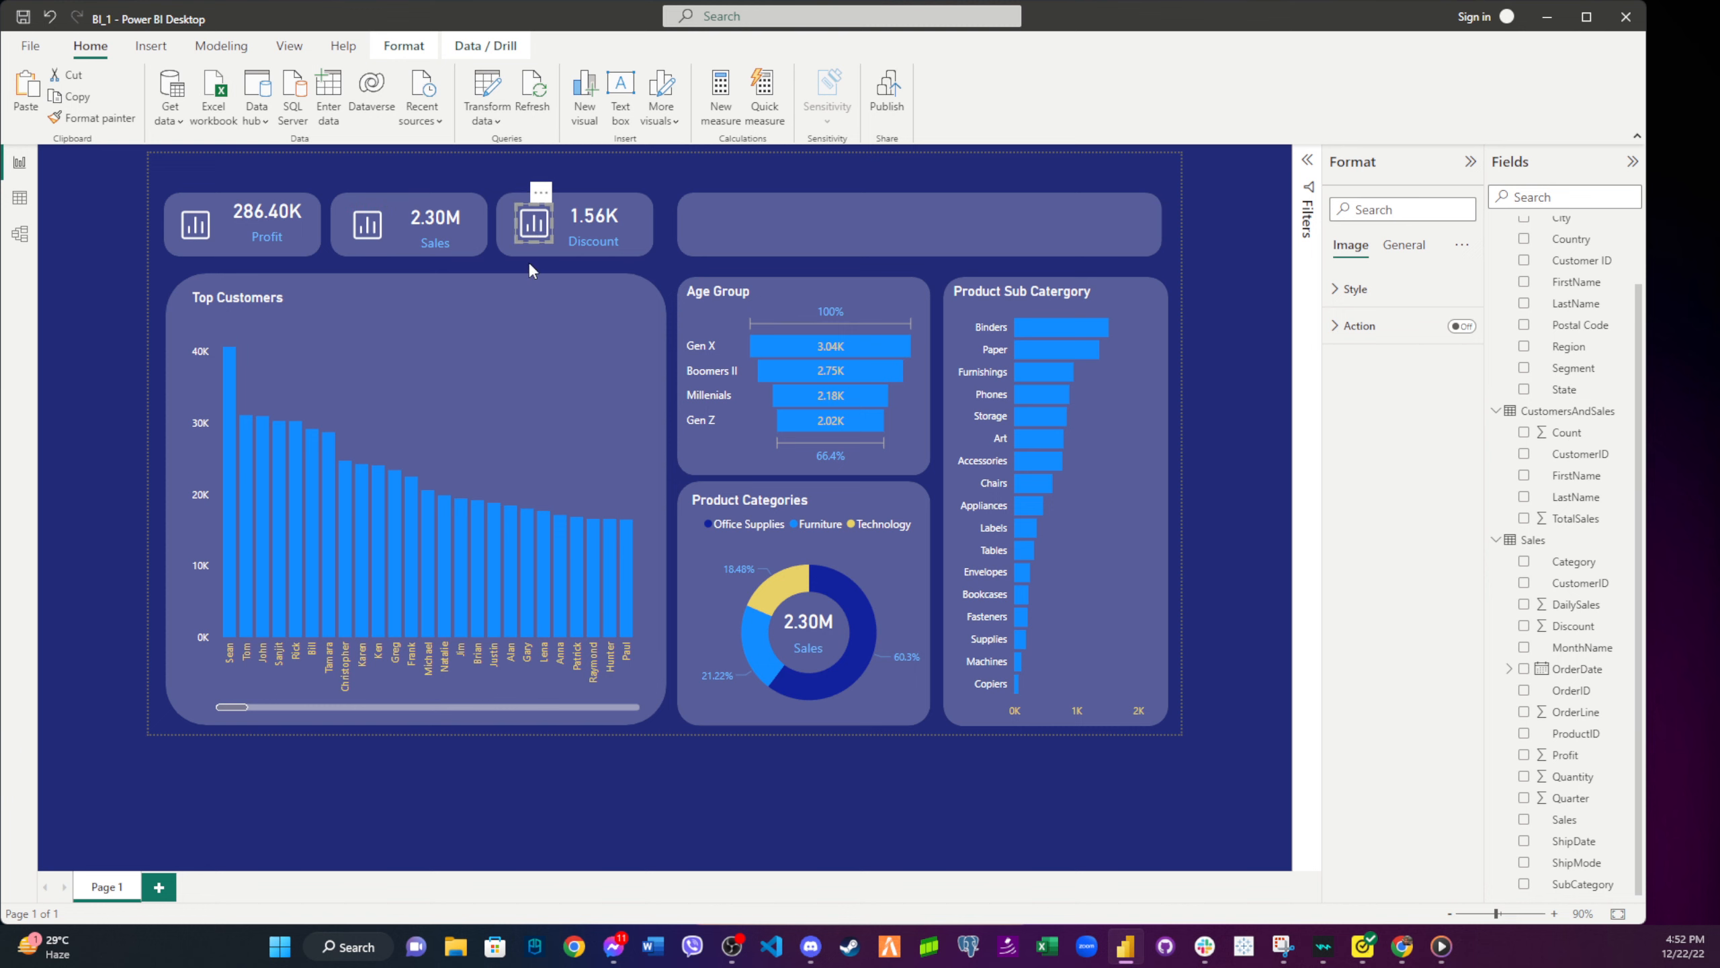
click(686, 170)
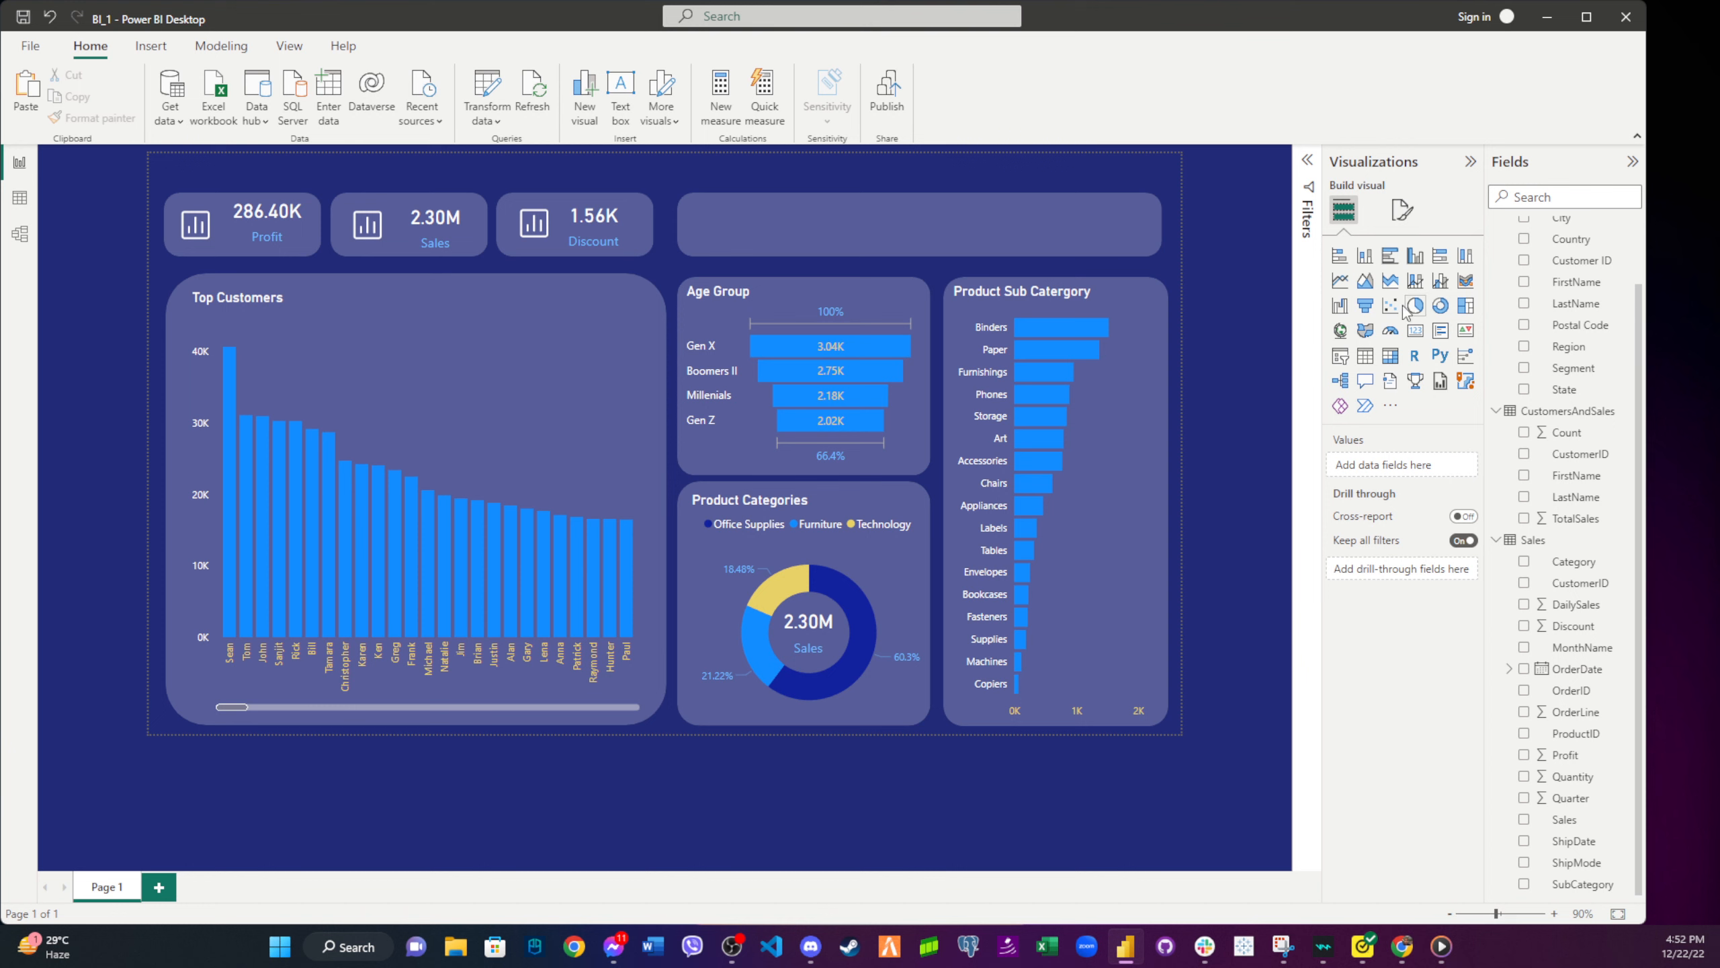
- Add a Slicer visual over the middle of the page and fill it with the Category field from the Sales table
click(1342, 364)
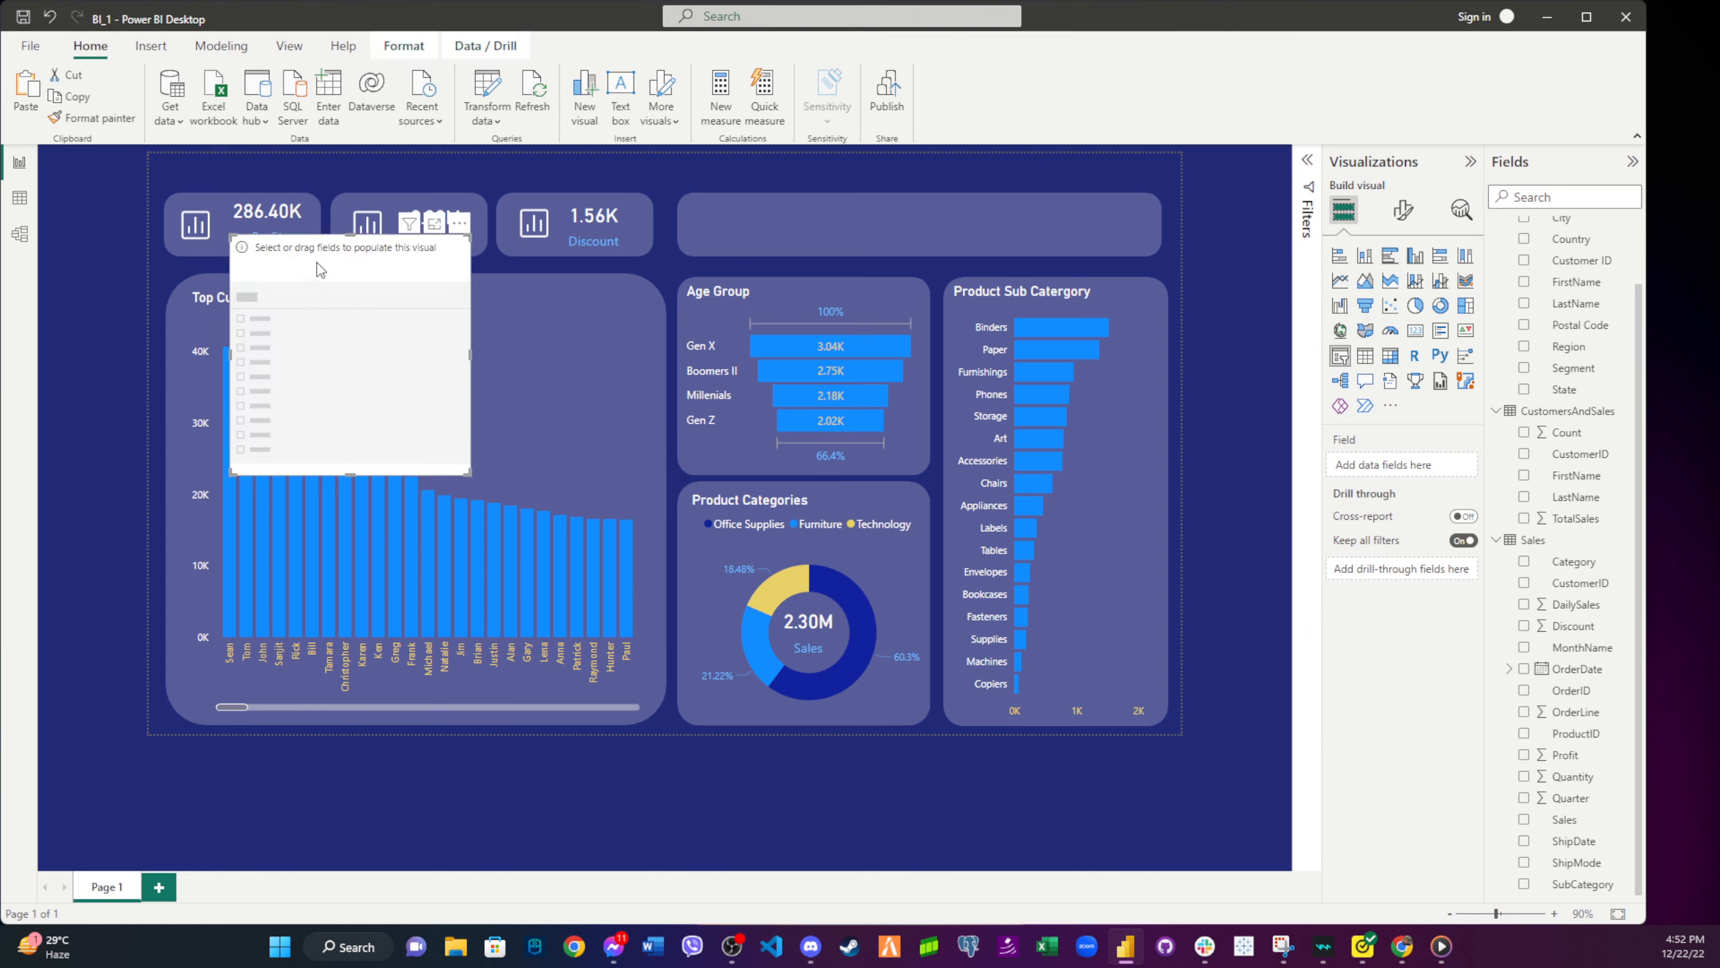
drag(318, 266, 645, 323)
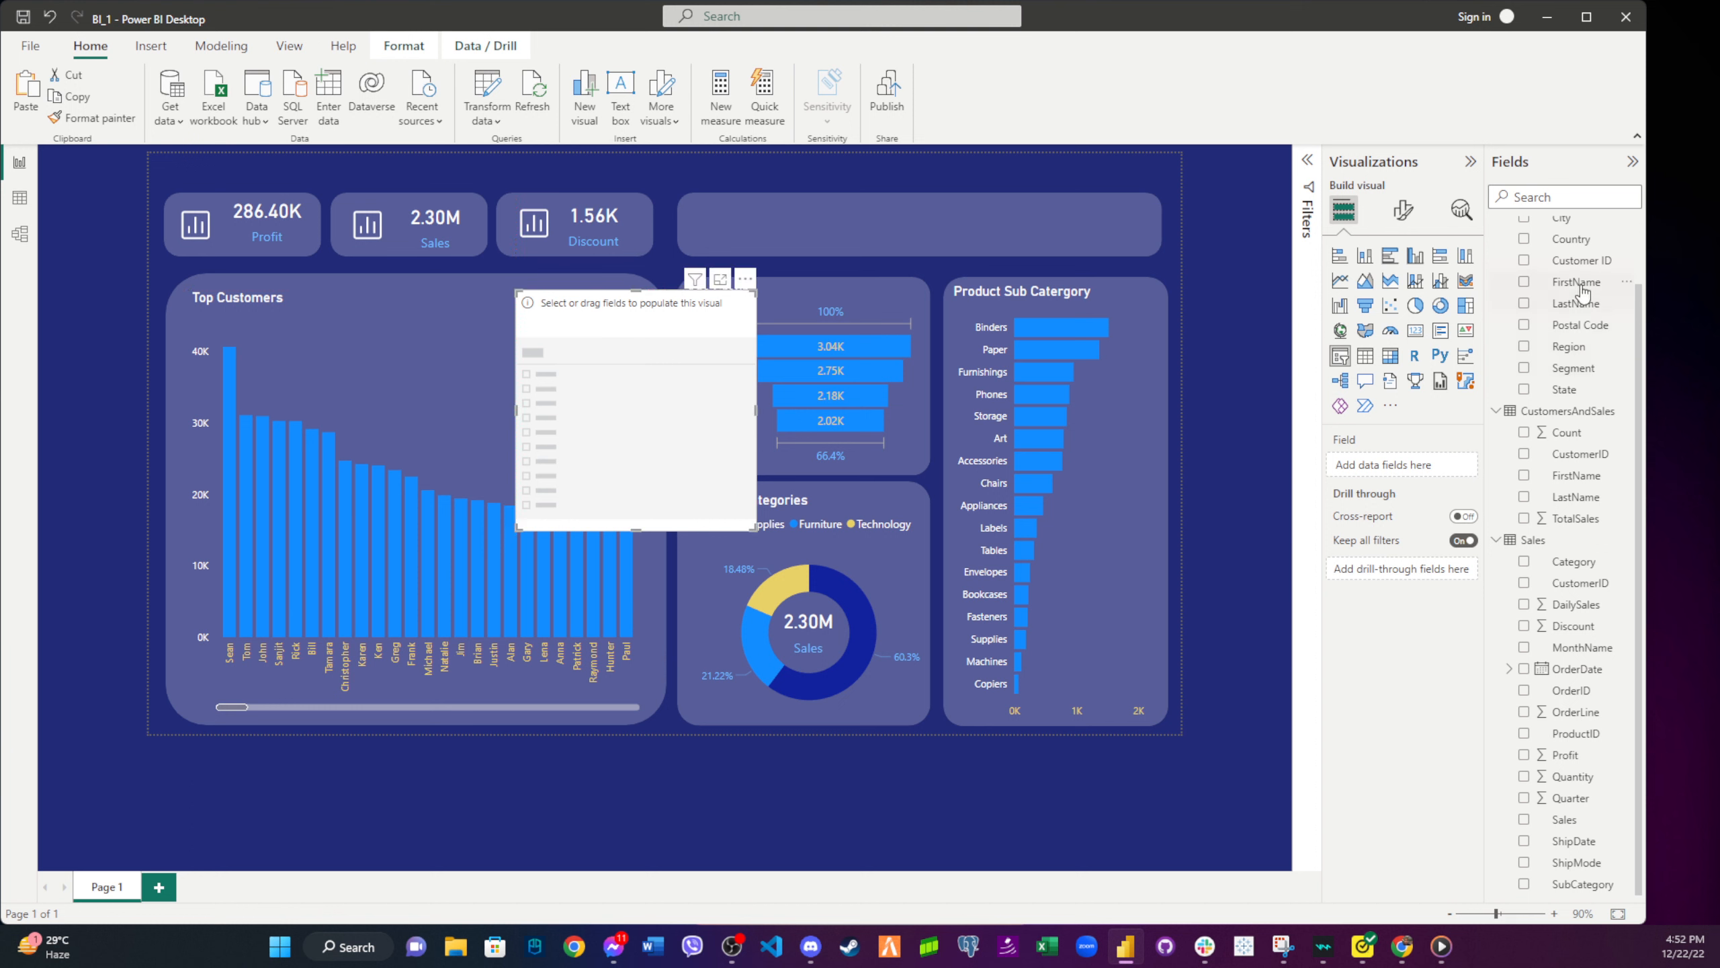
scroll(1599, 325, up, 2)
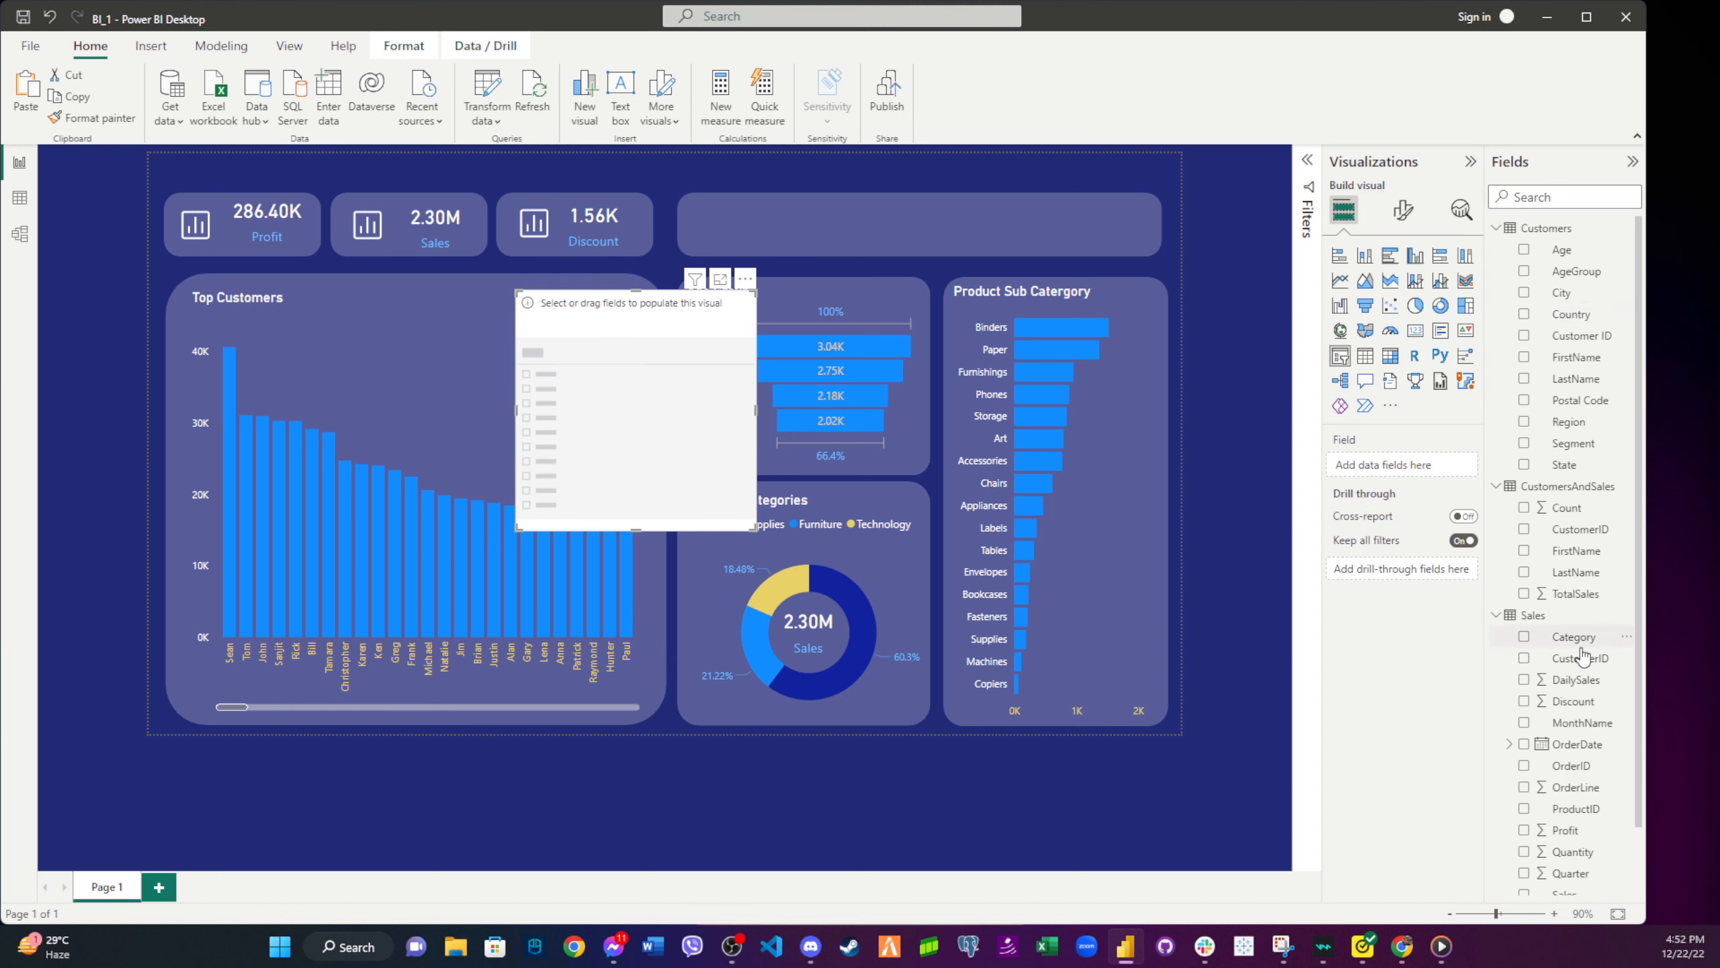
drag(1574, 637, 615, 388)
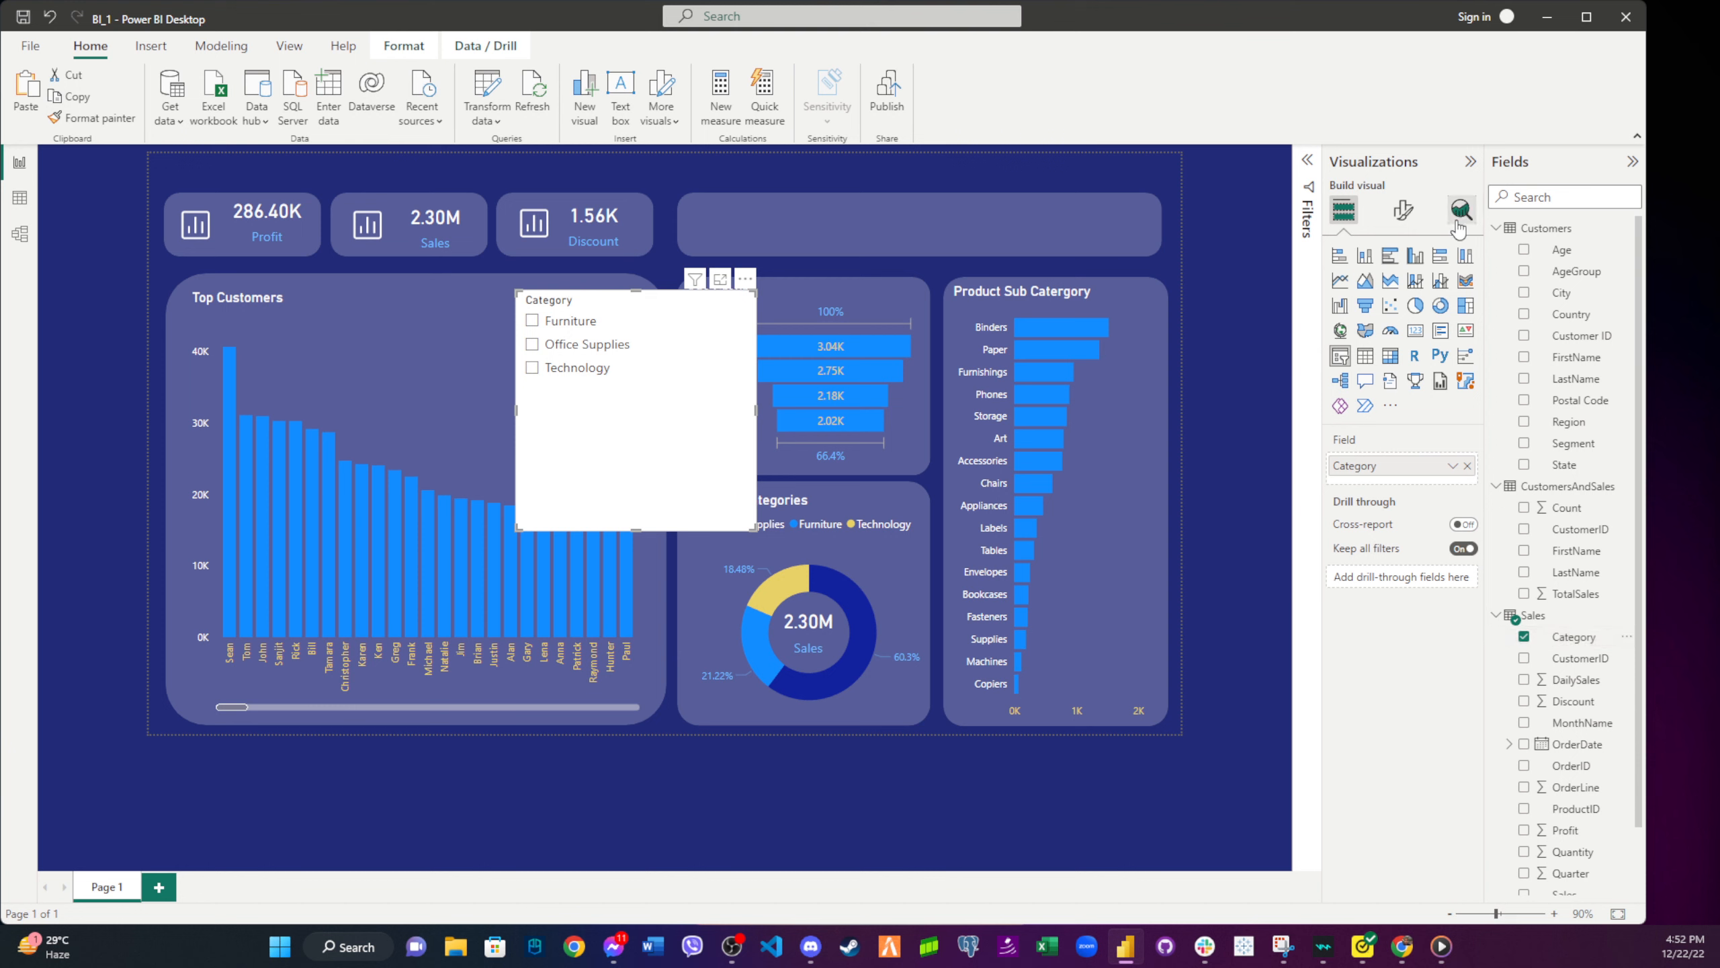
- Set the Category slicer's style to Tile
click(1404, 212)
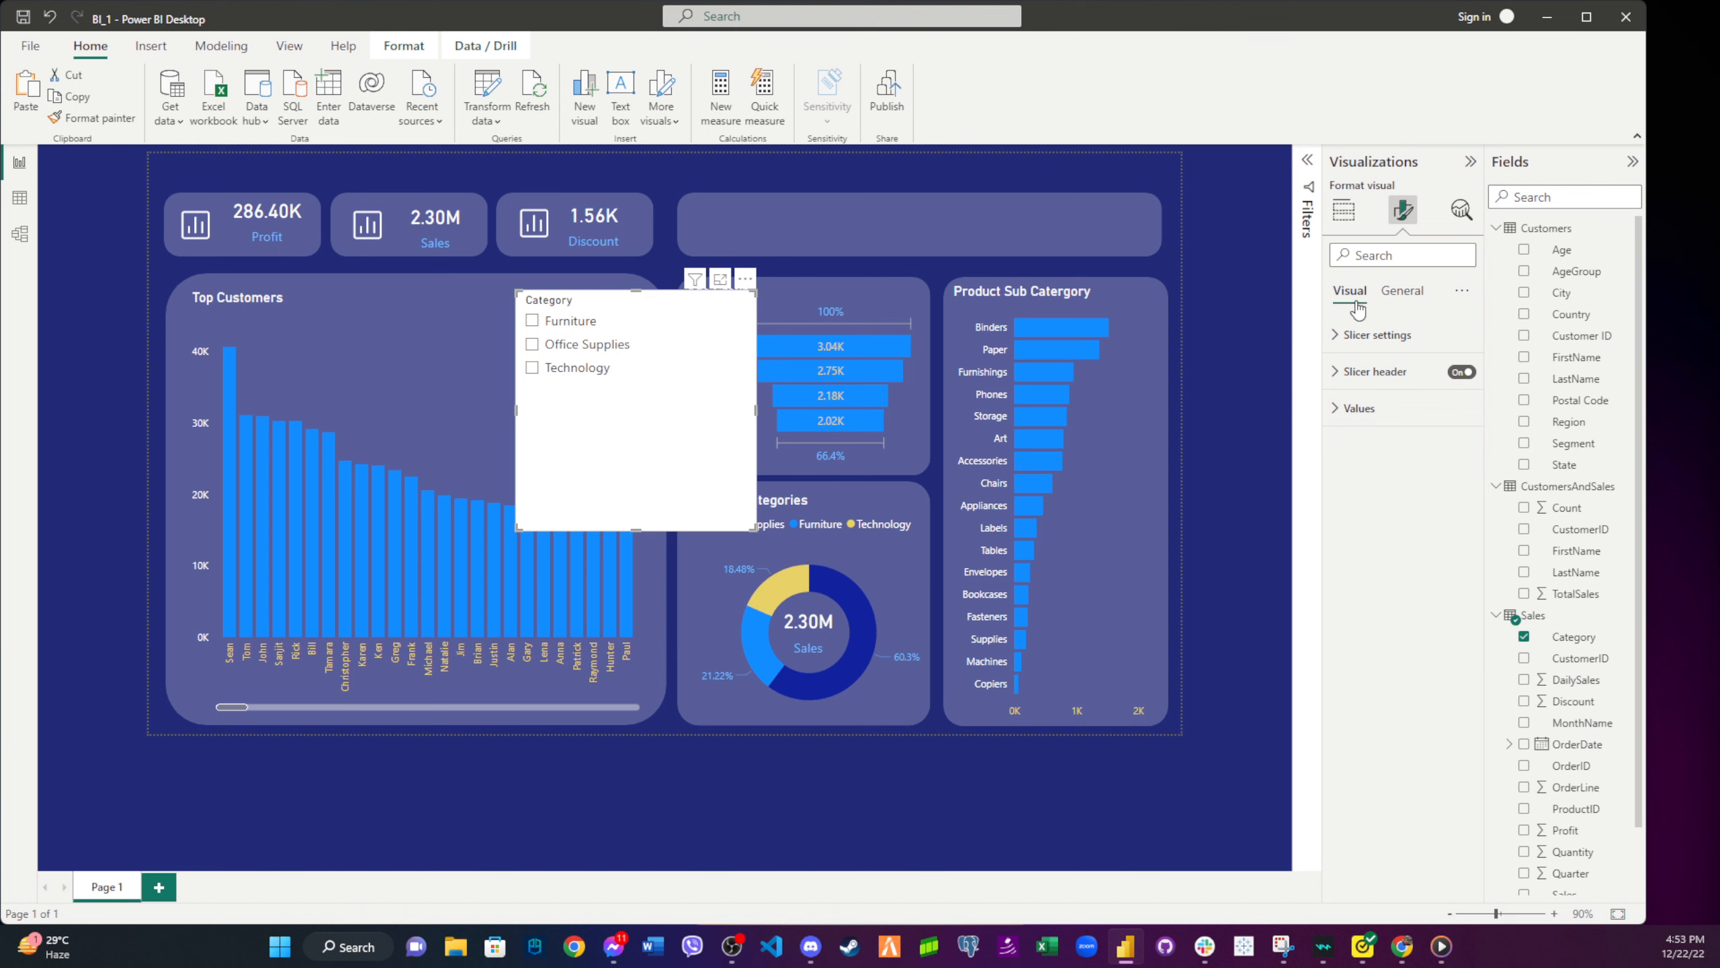
click(1378, 339)
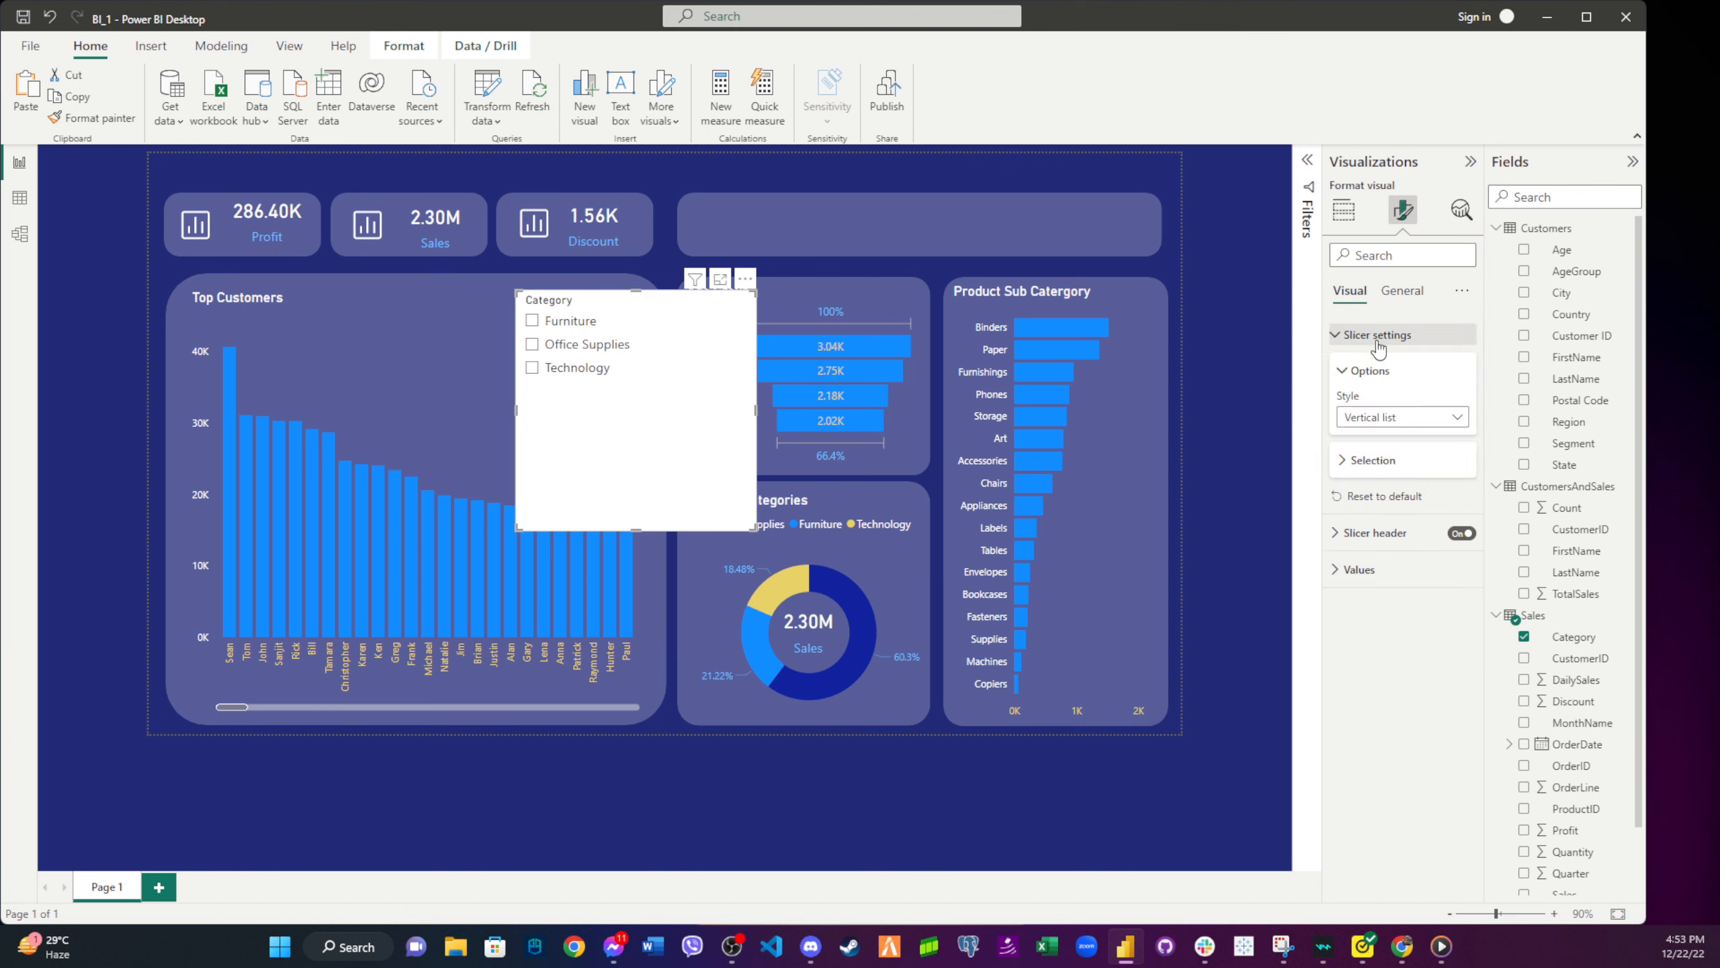
click(1415, 417)
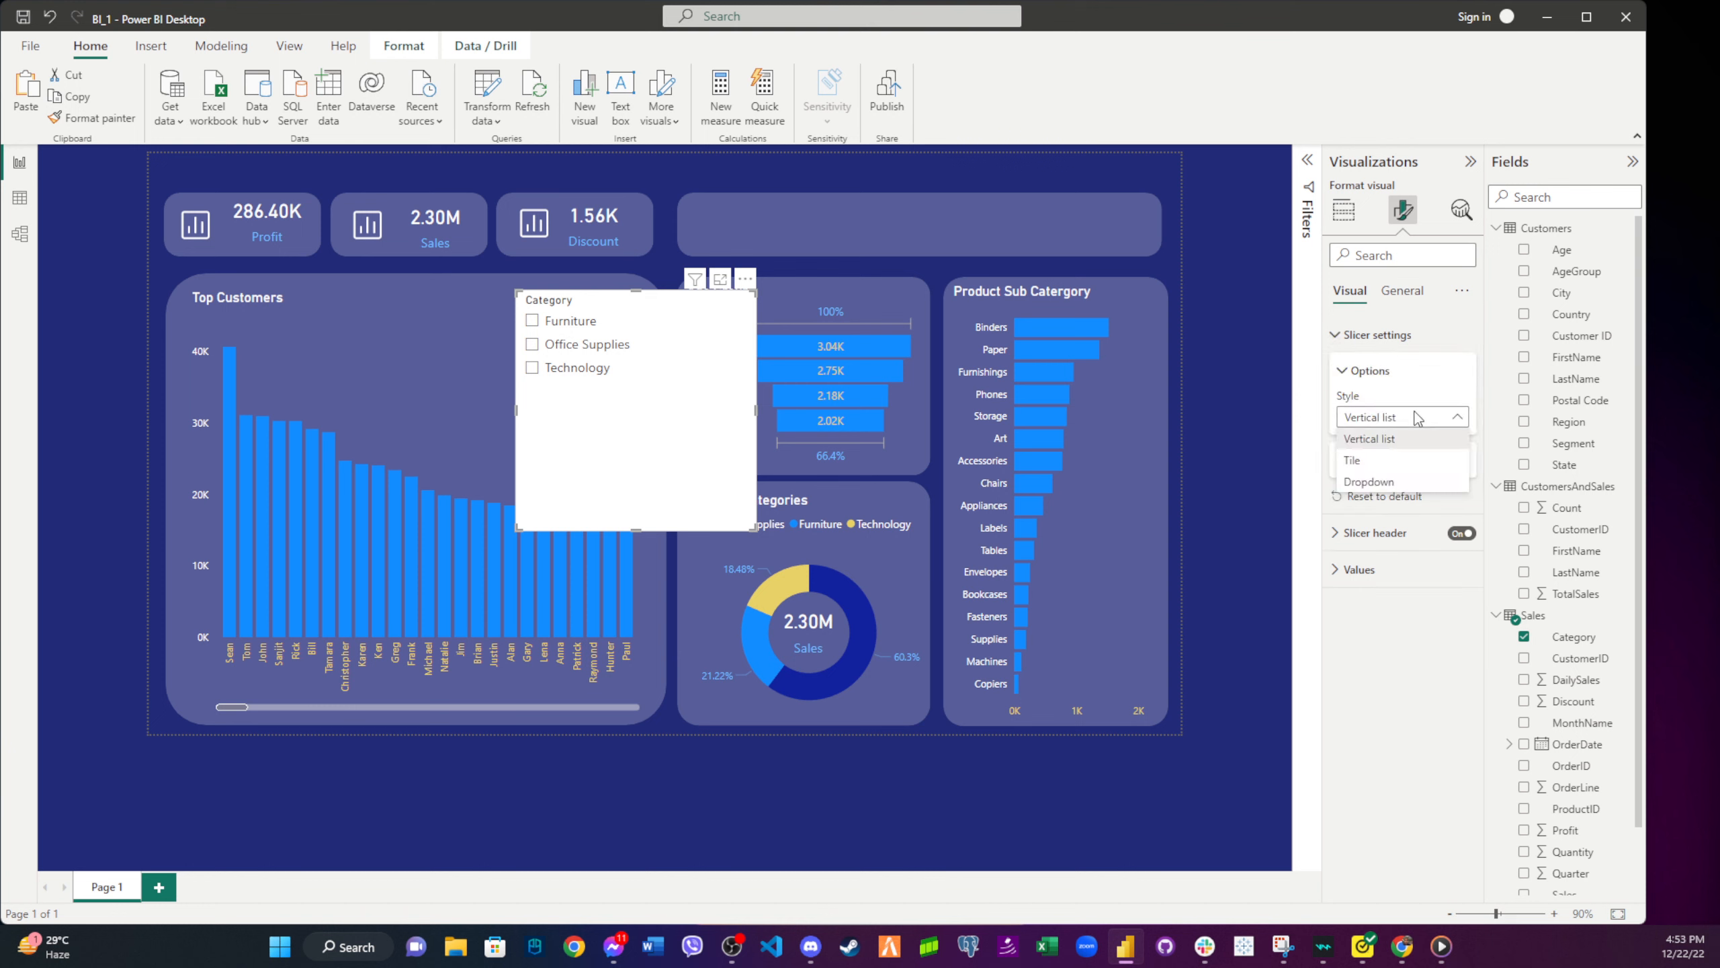
click(1394, 463)
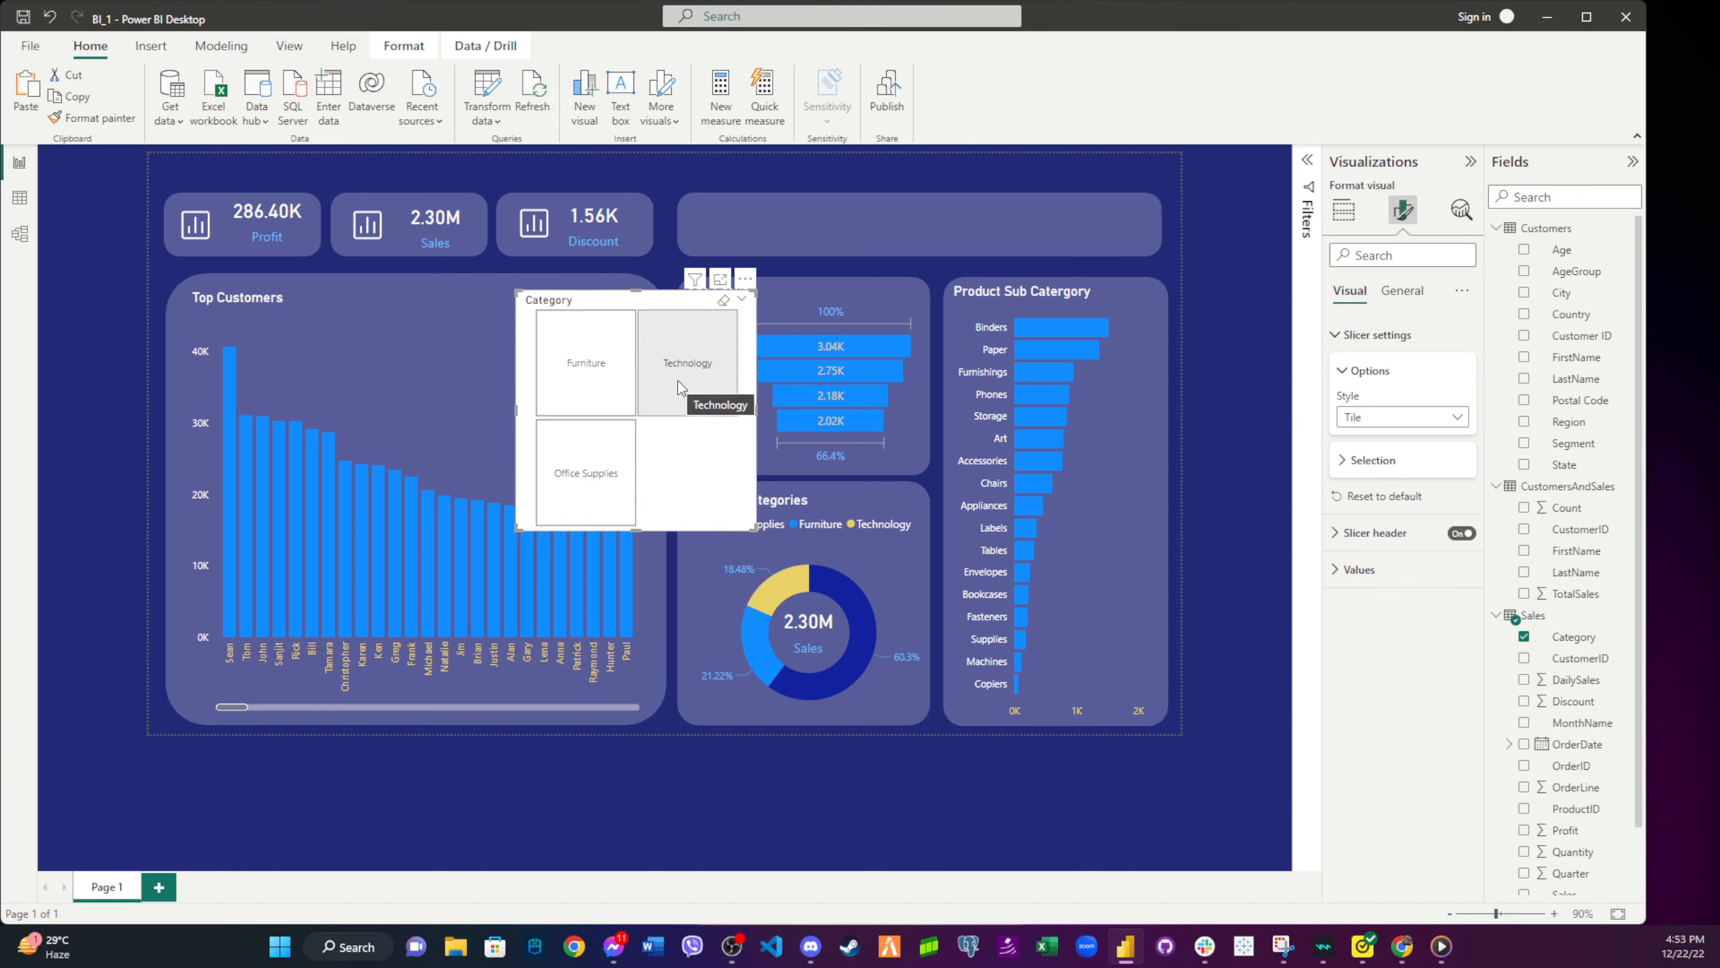
- Turn off the Category slicer's overall visual background
click(1401, 299)
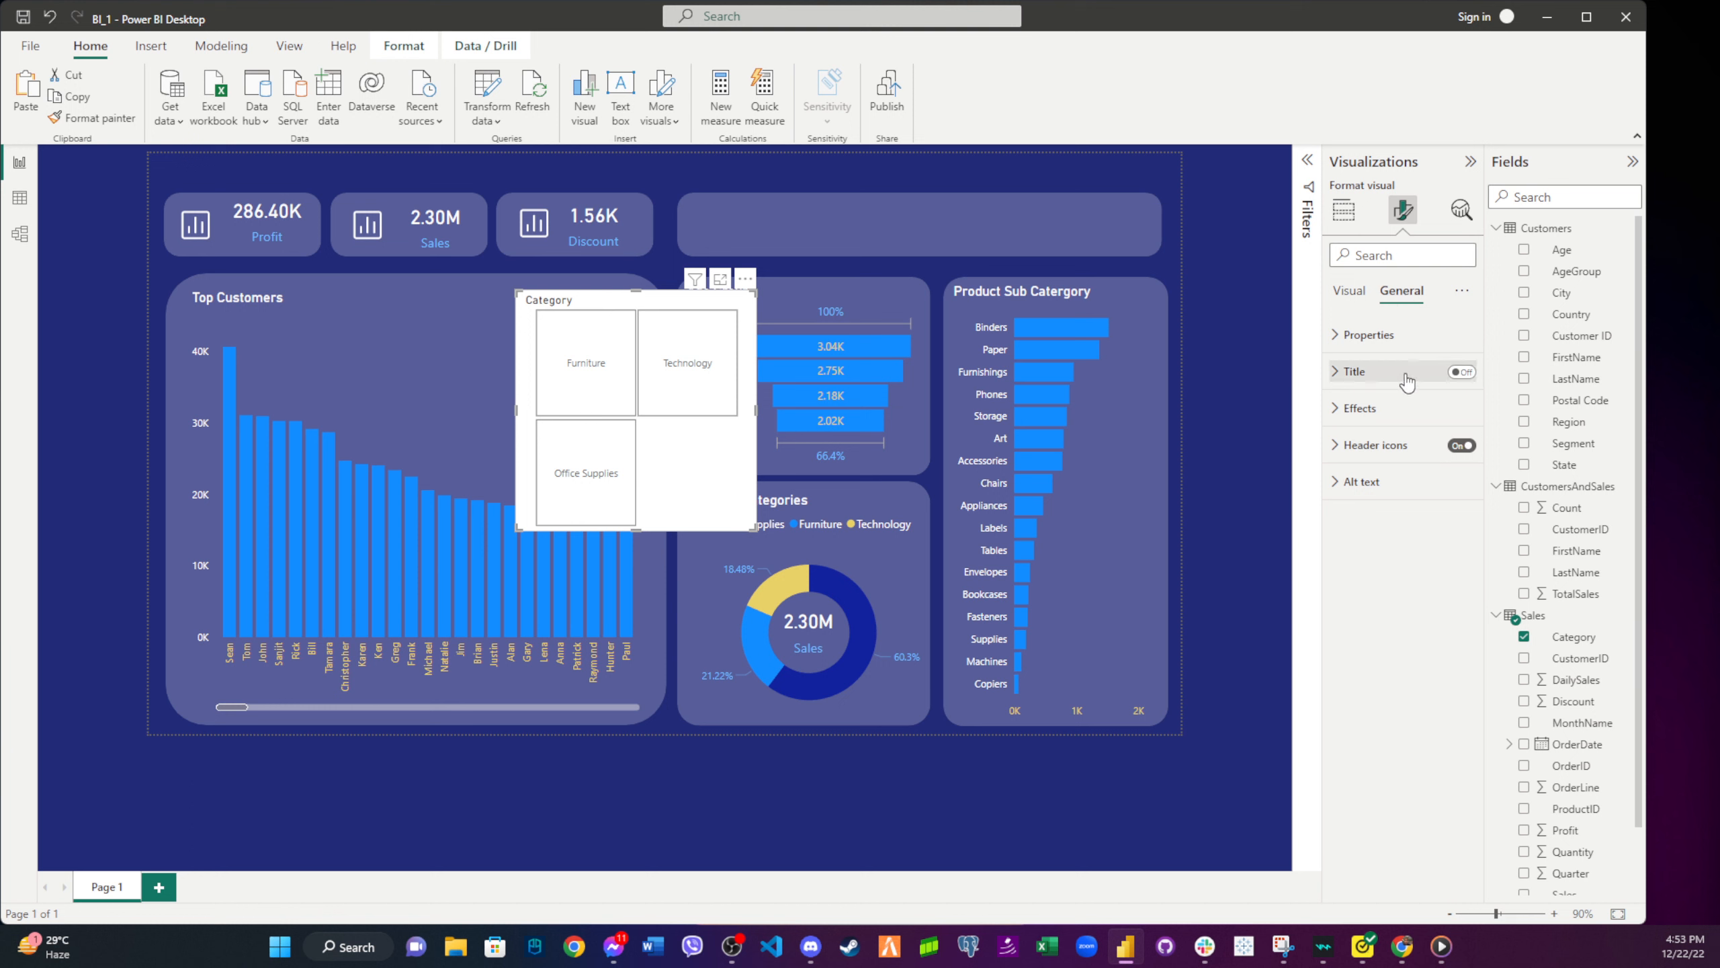
click(1392, 415)
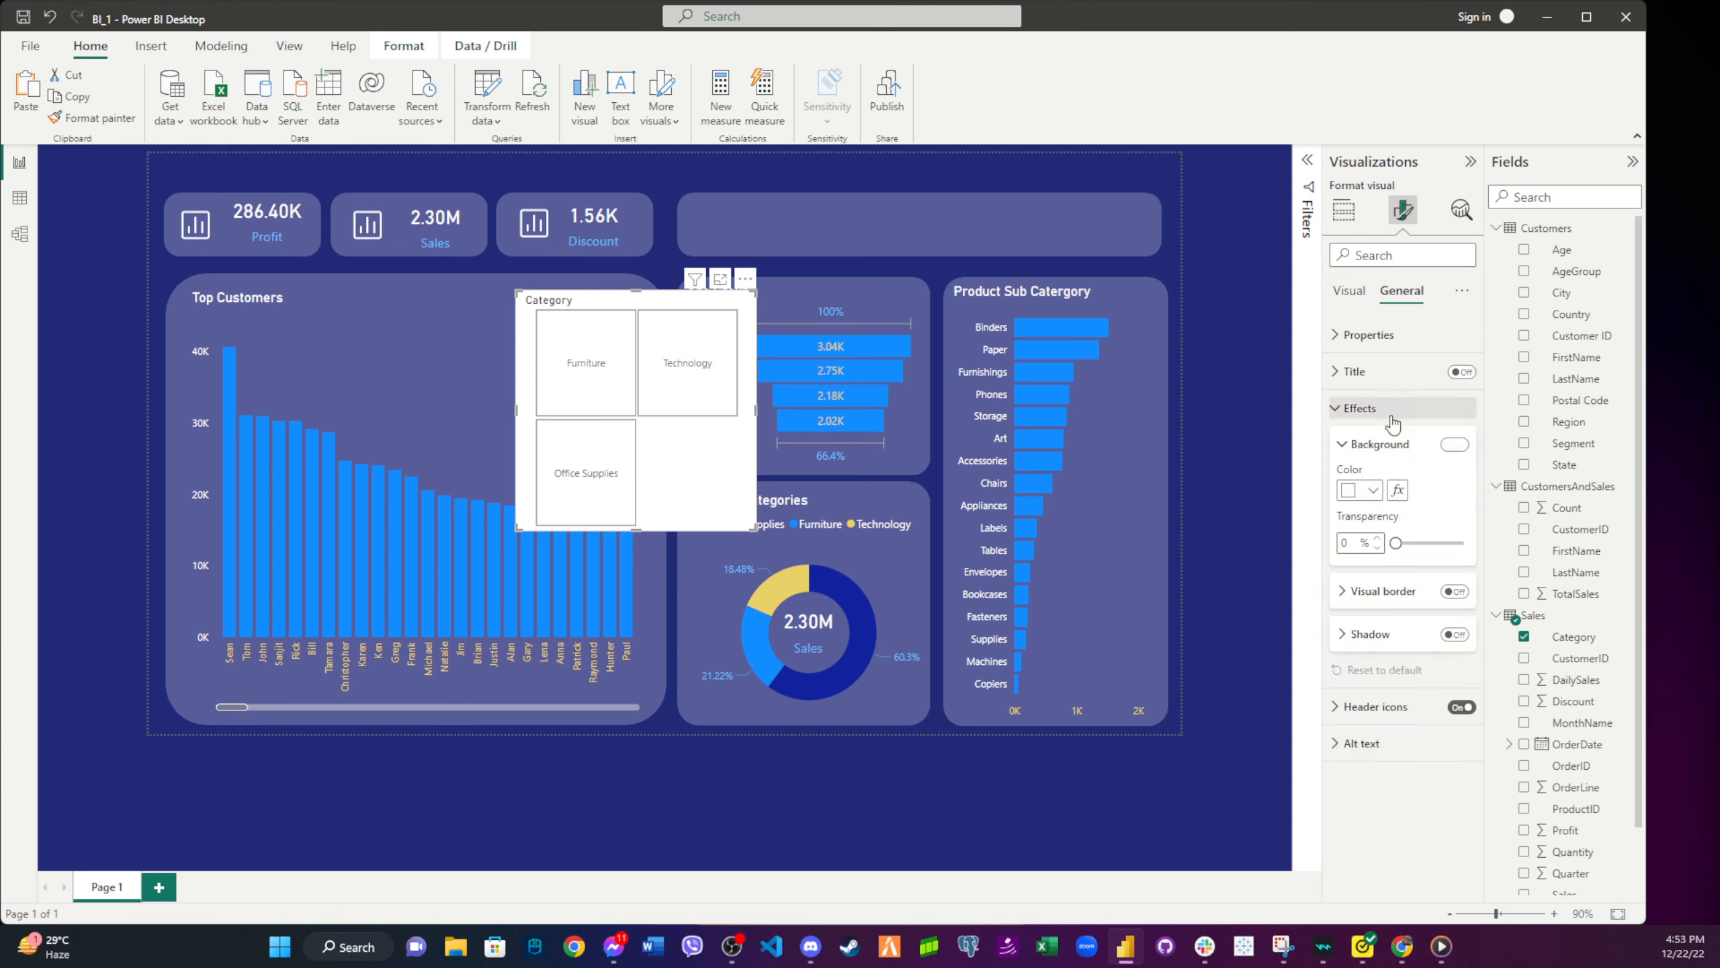
click(1454, 446)
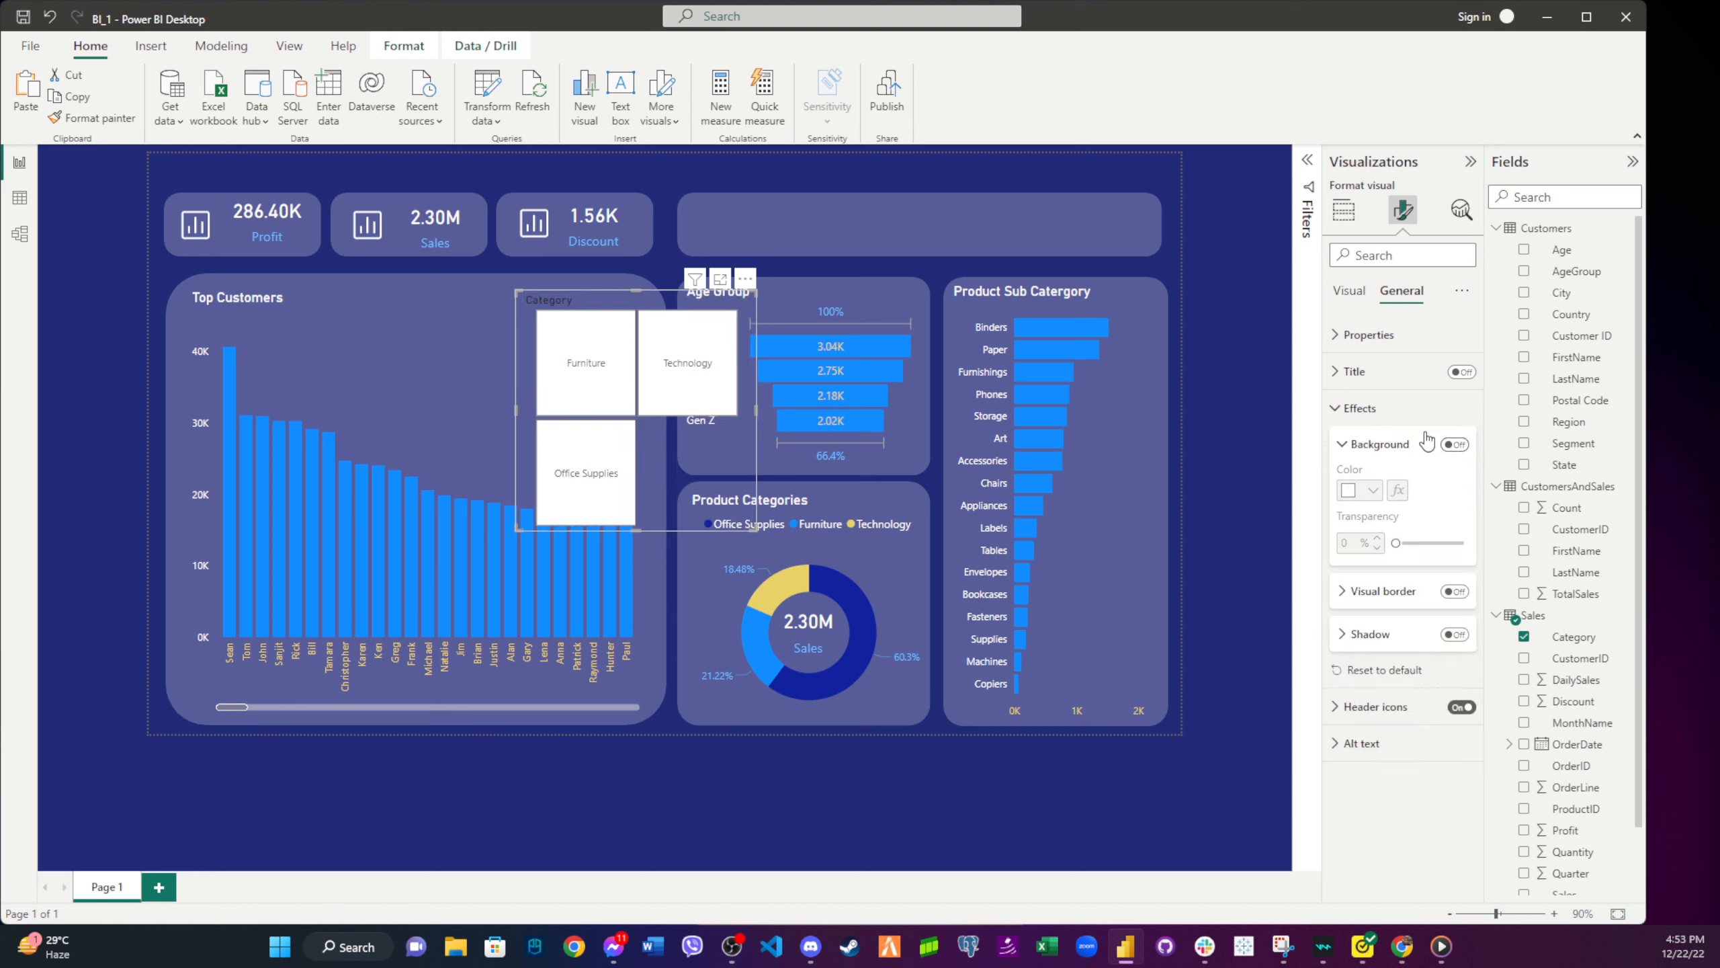
click(1403, 593)
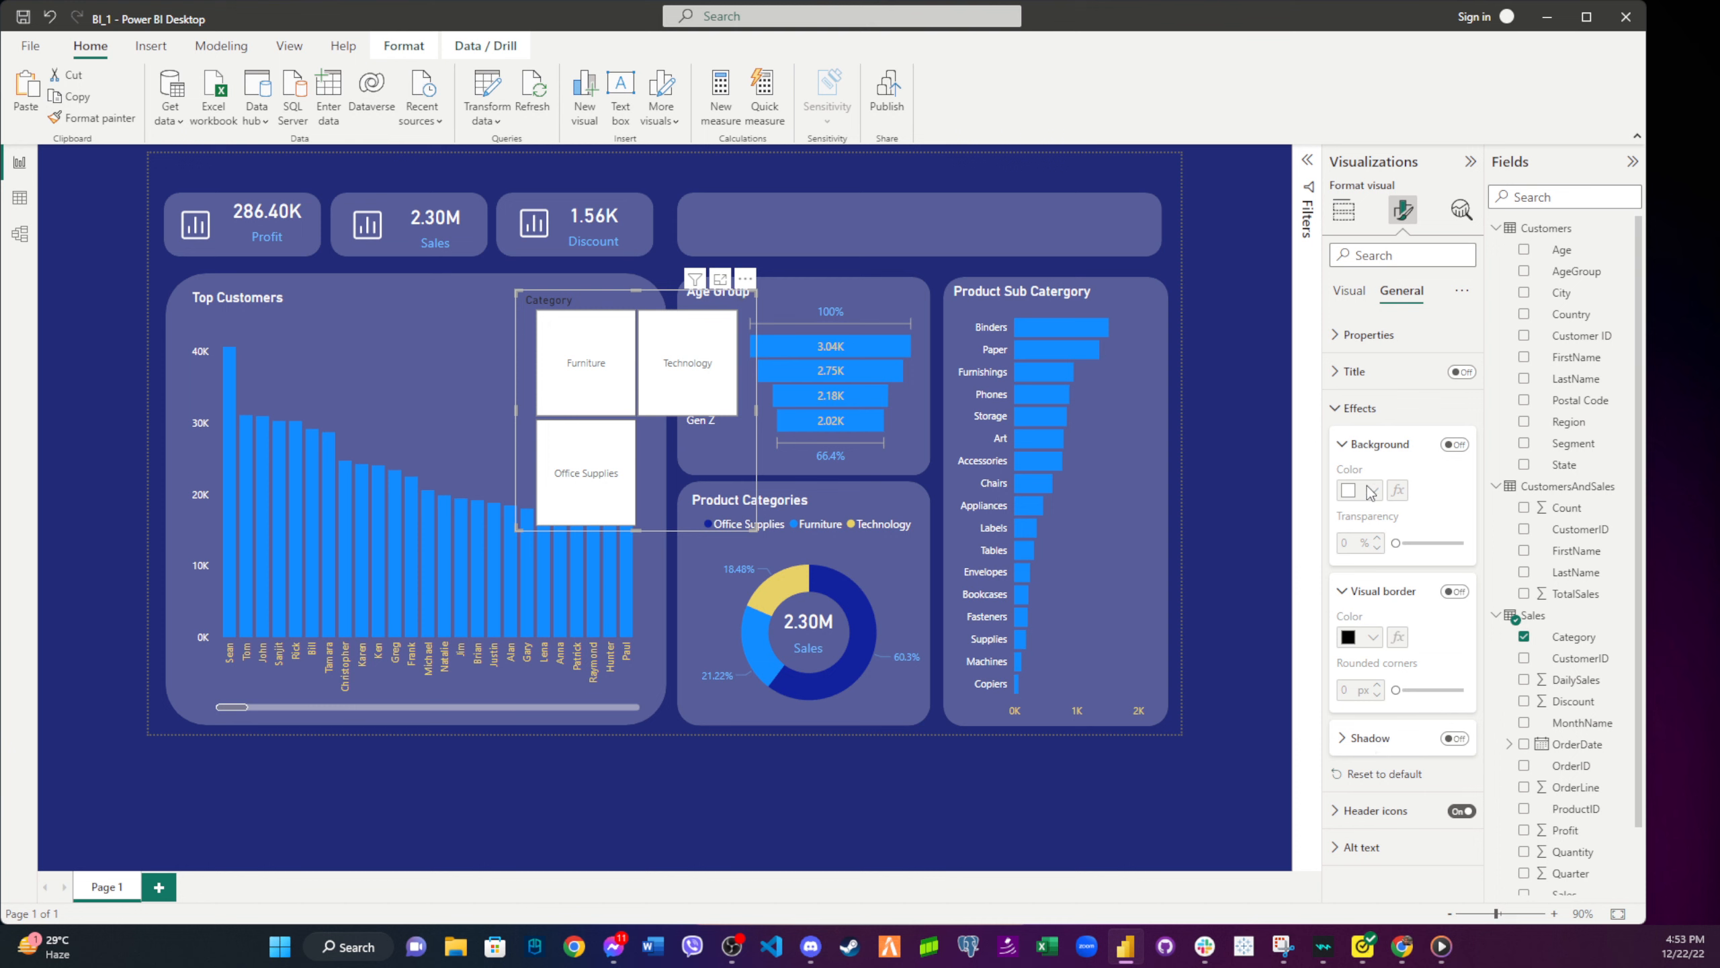
click(1360, 446)
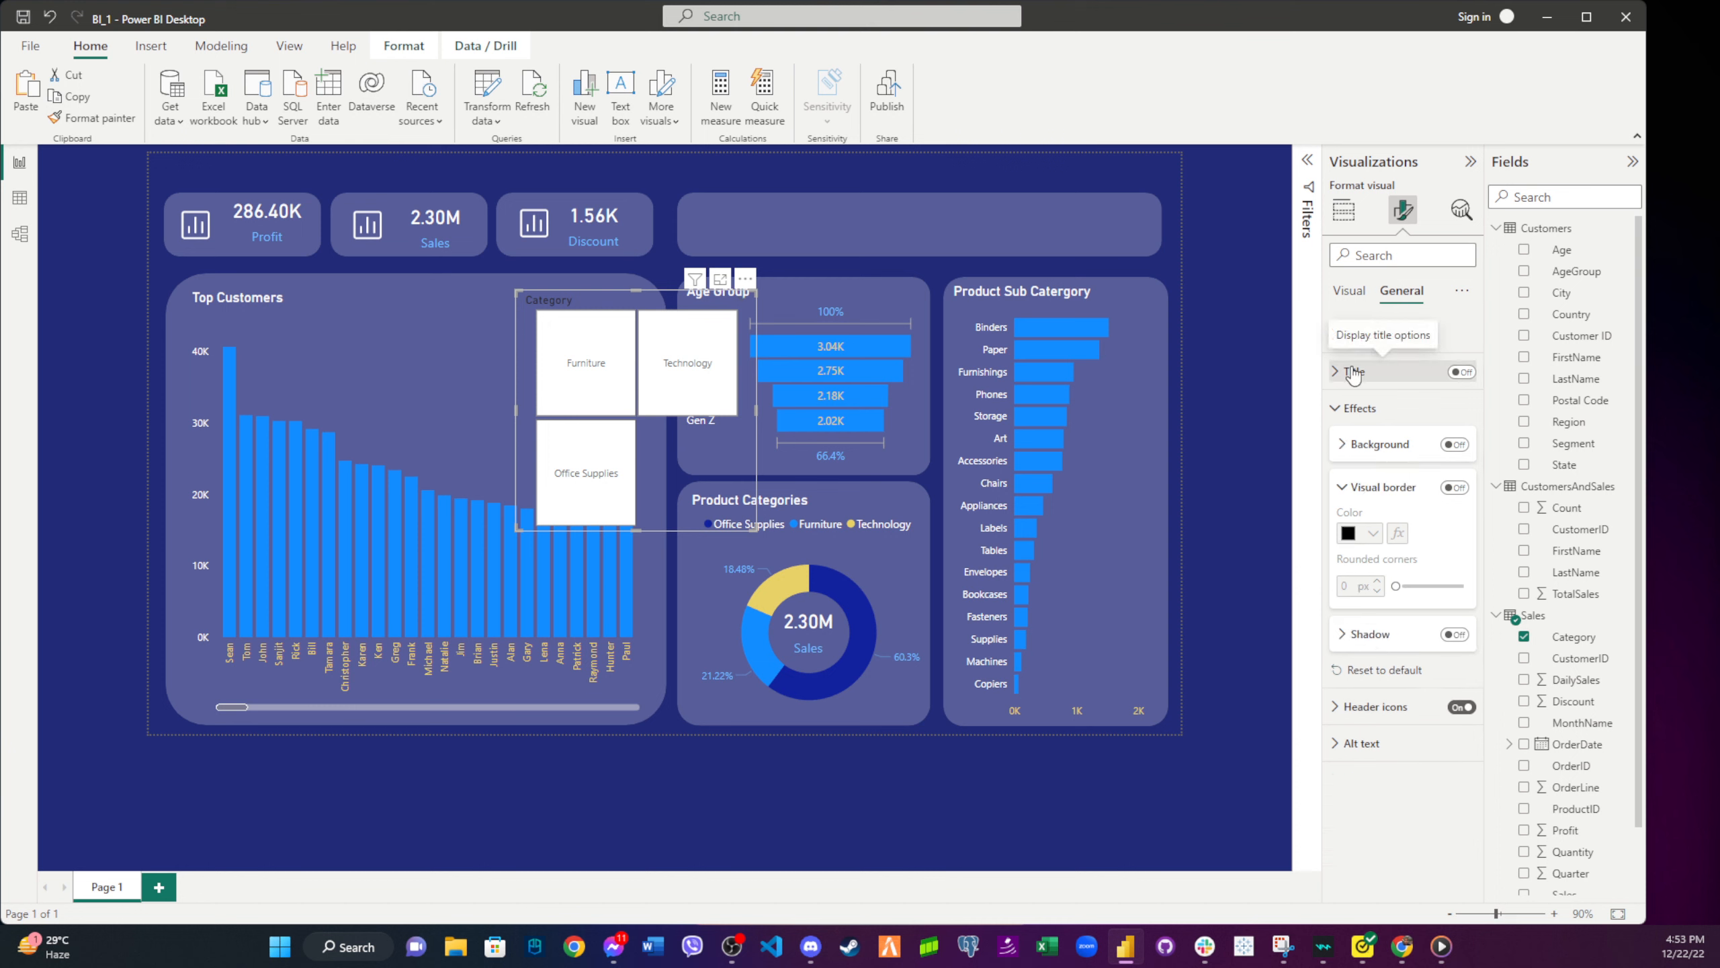
click(1360, 342)
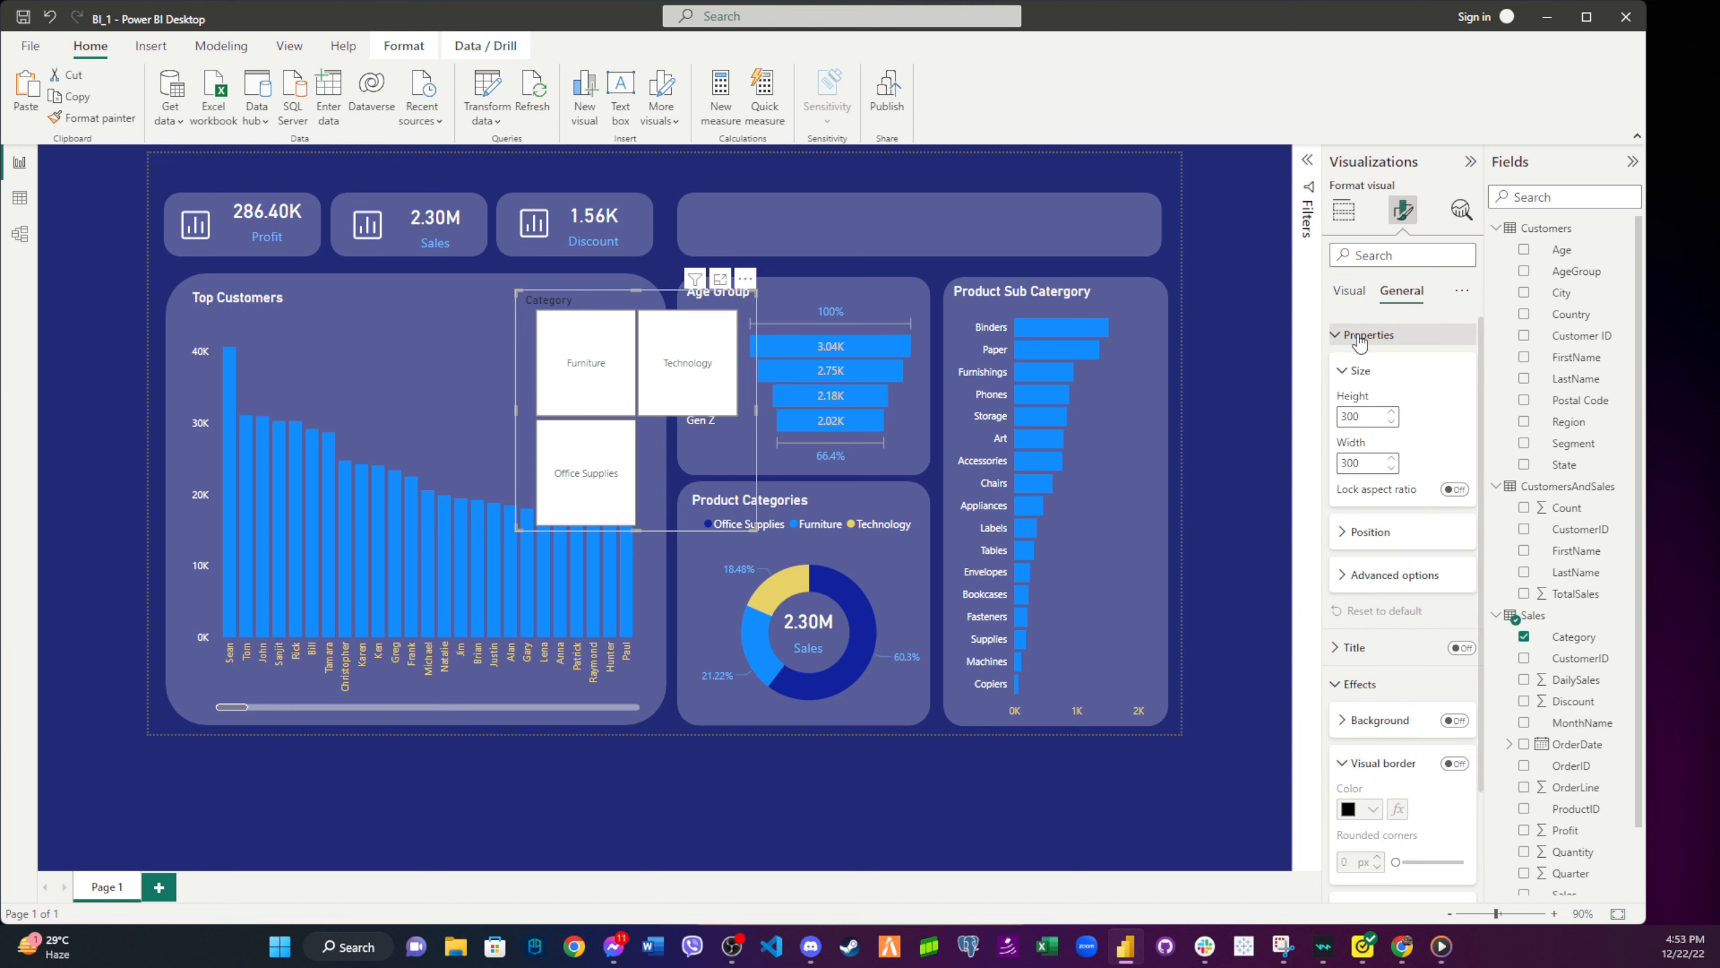
click(1355, 292)
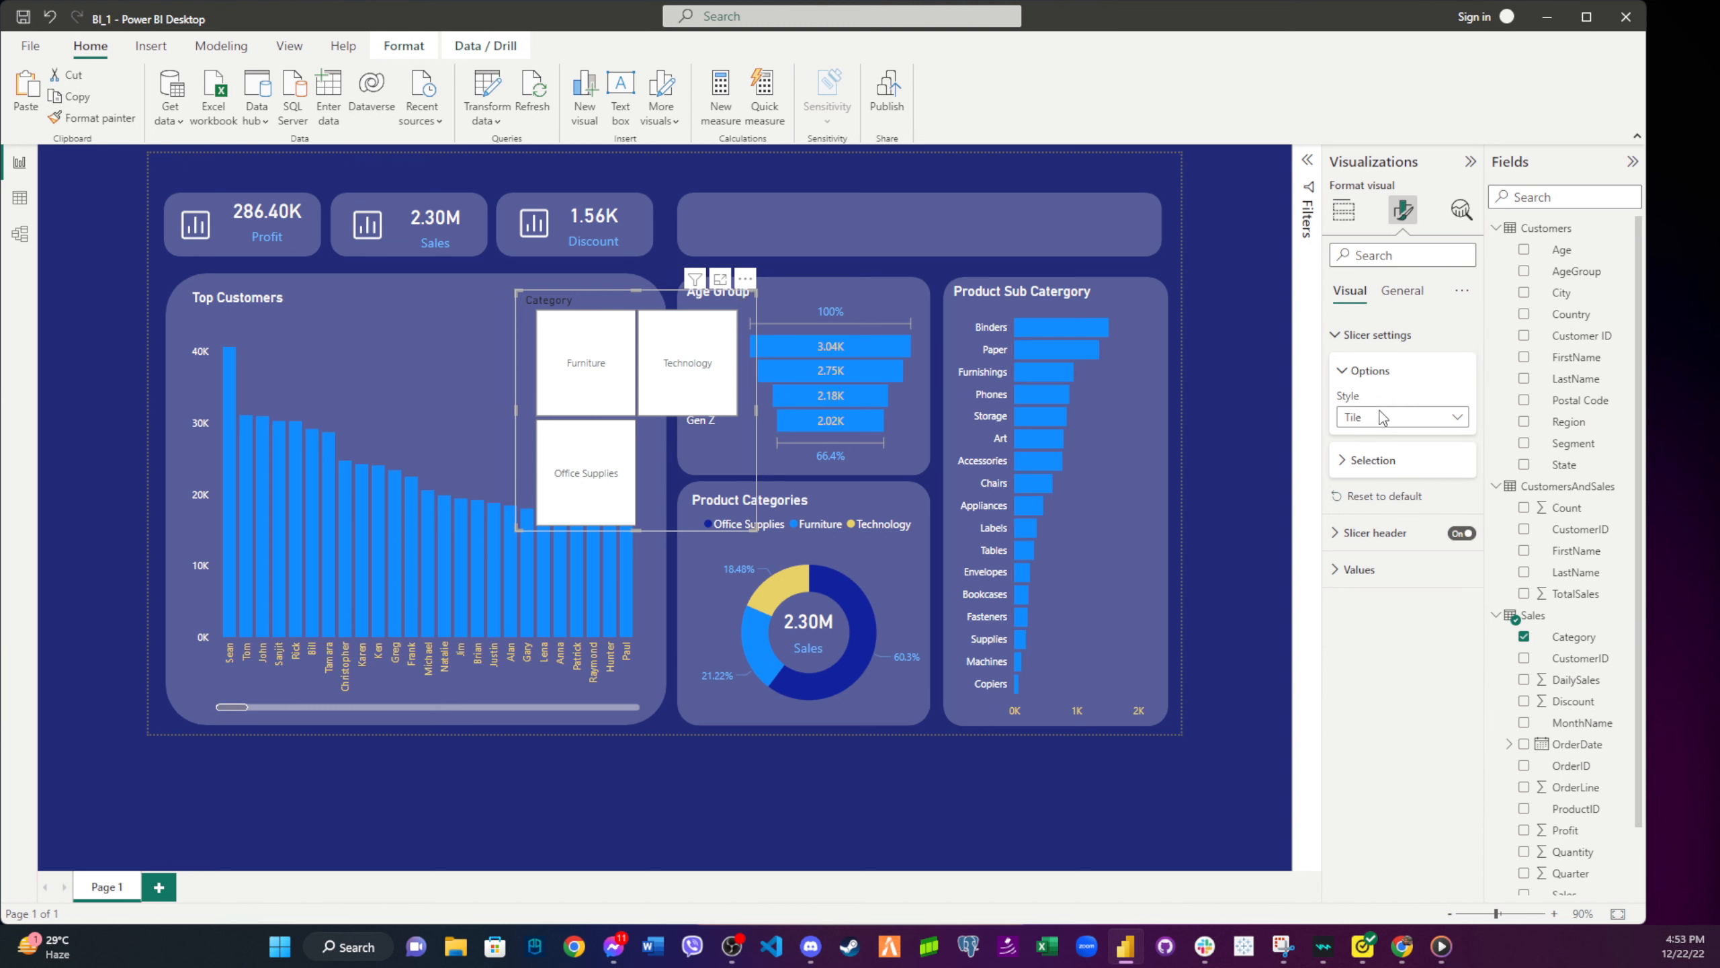
click(1373, 461)
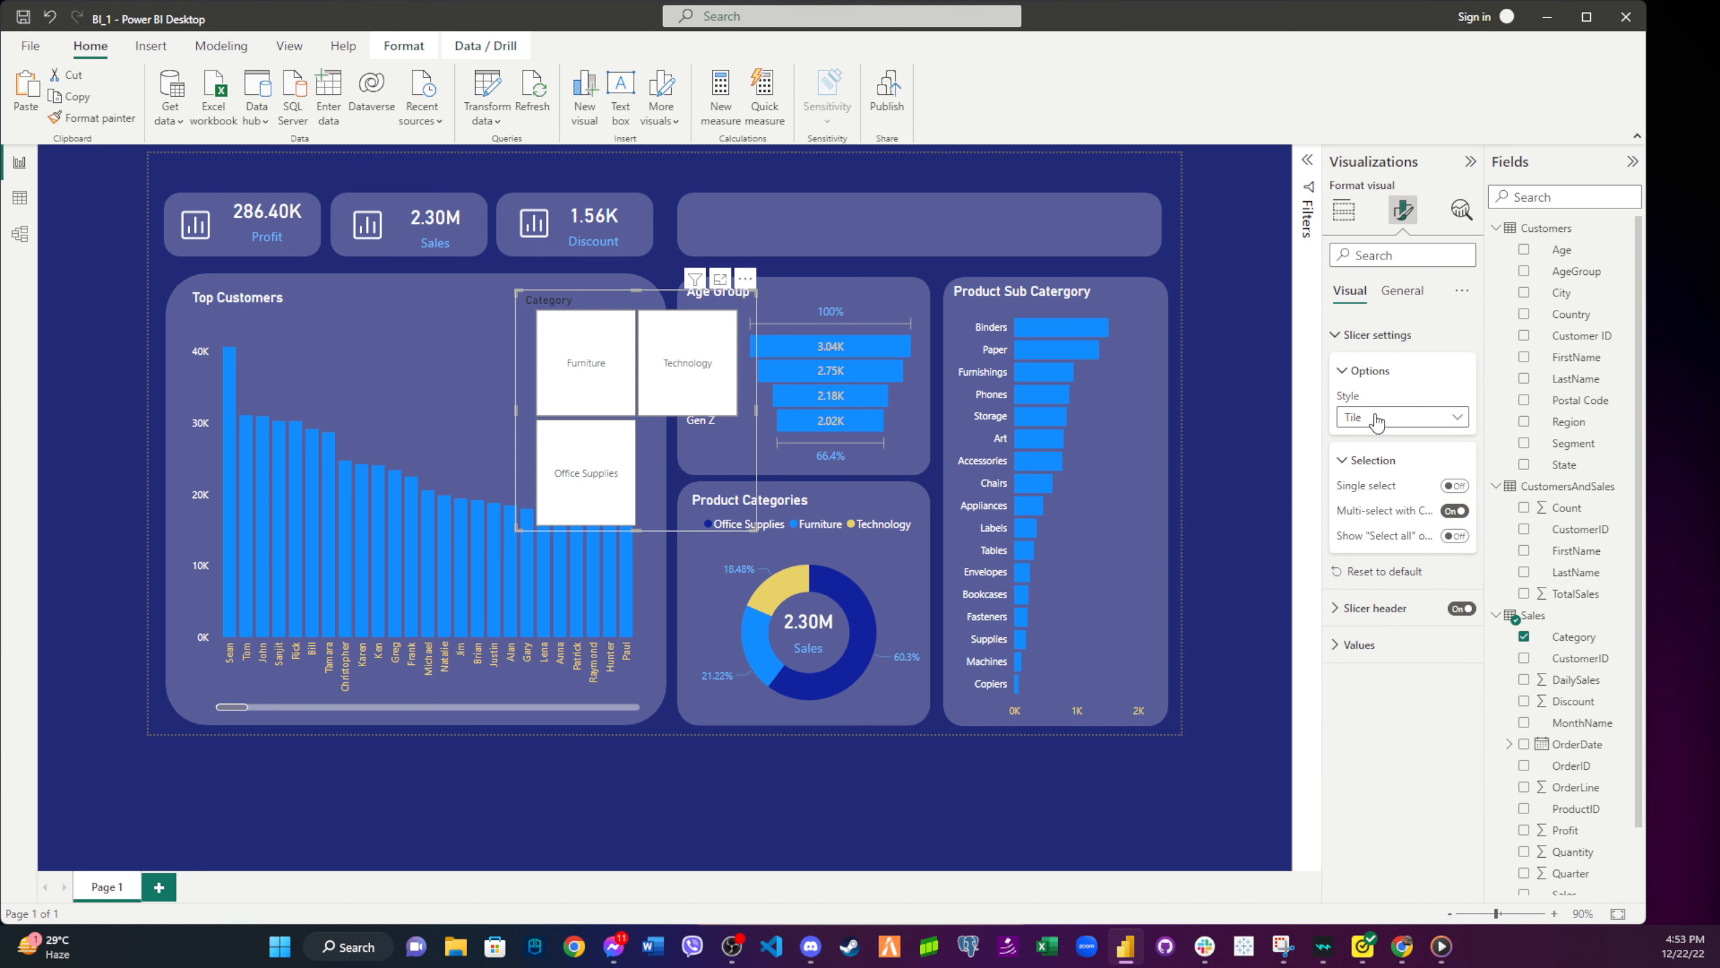
click(1353, 336)
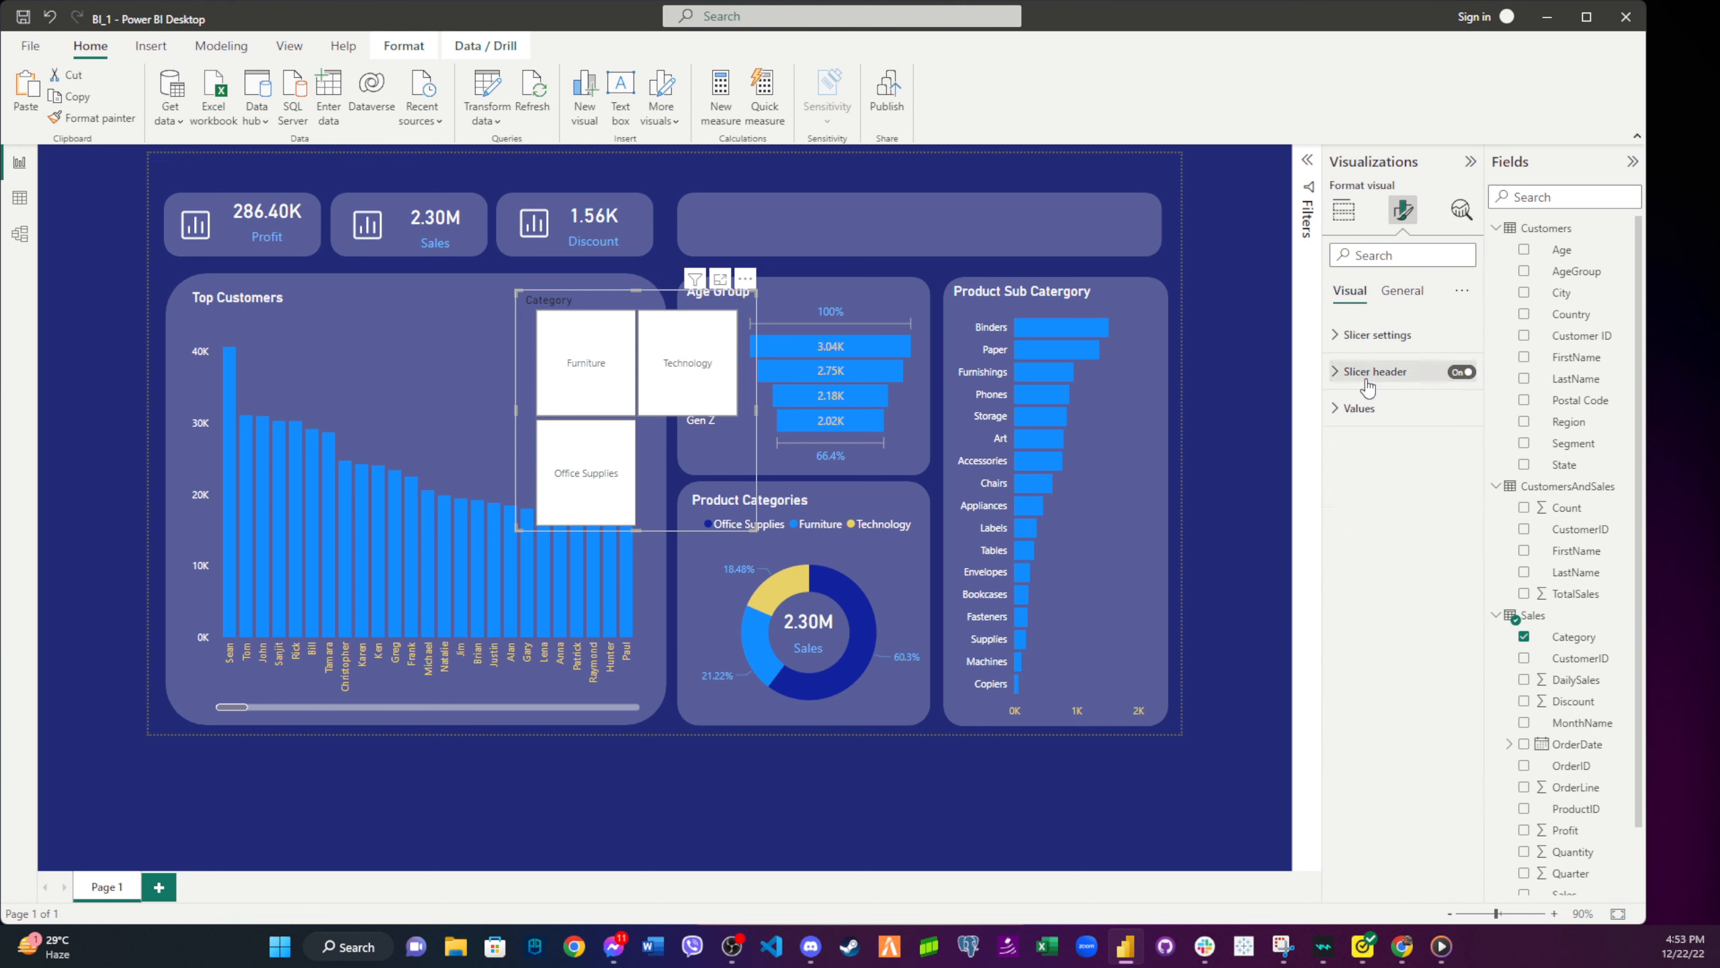
- Try light blue as the slicer header's background color, and change it to white
click(1355, 380)
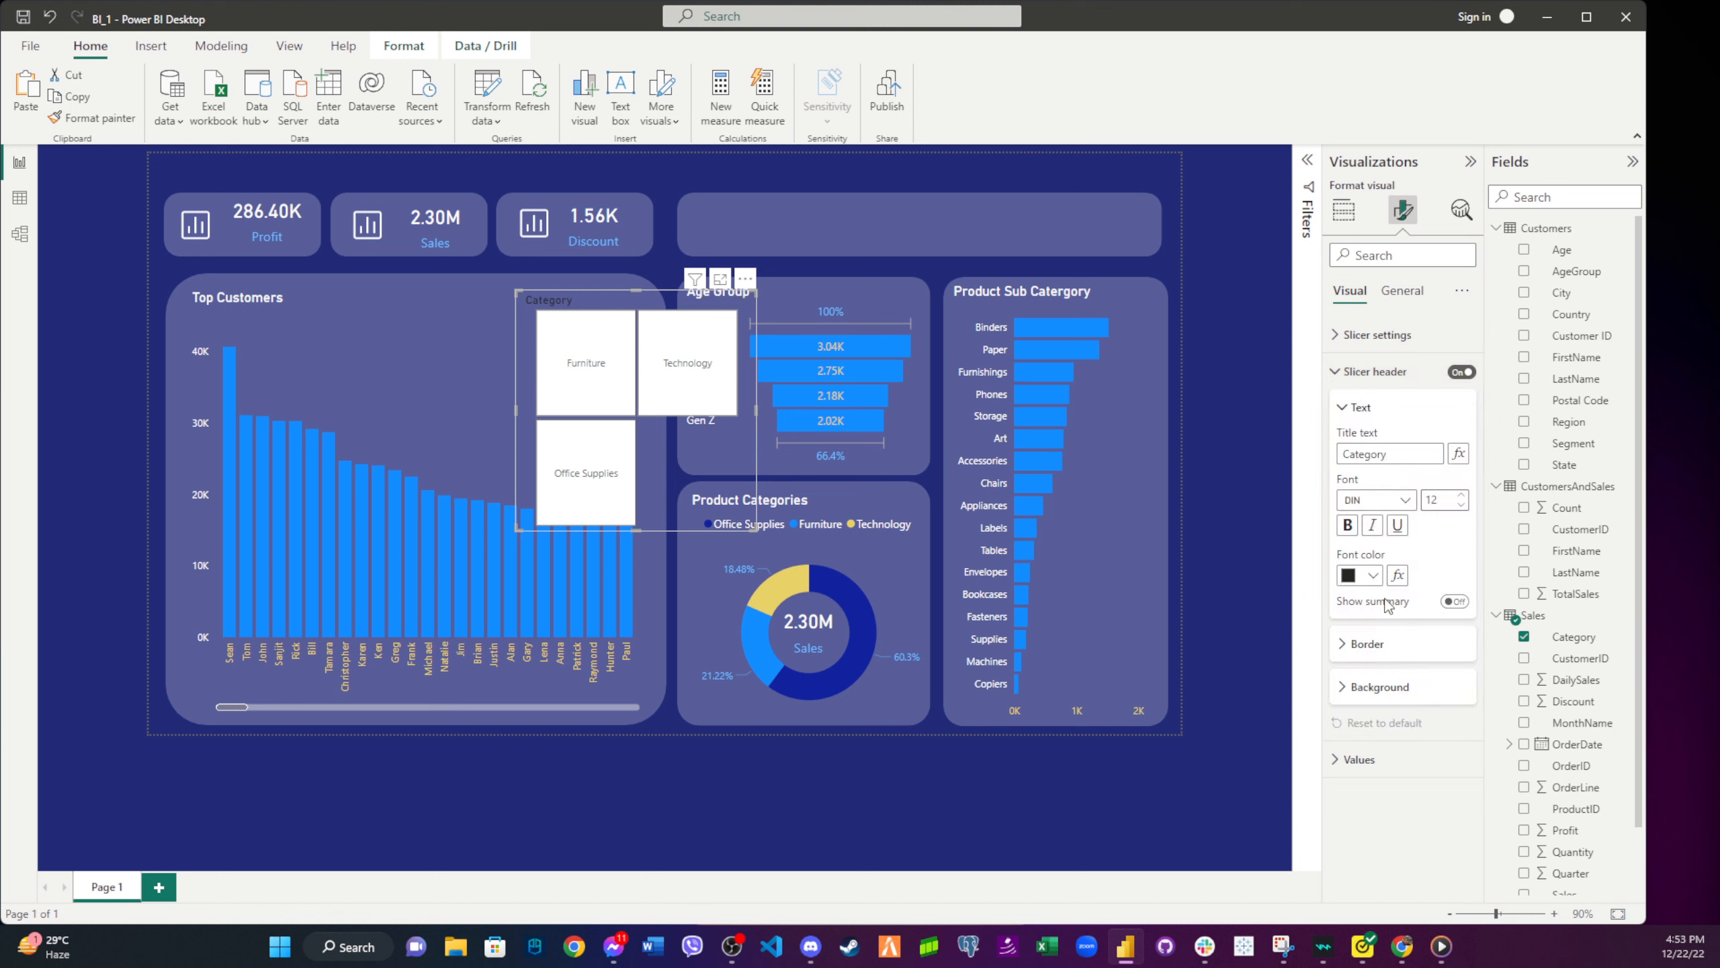
click(1388, 687)
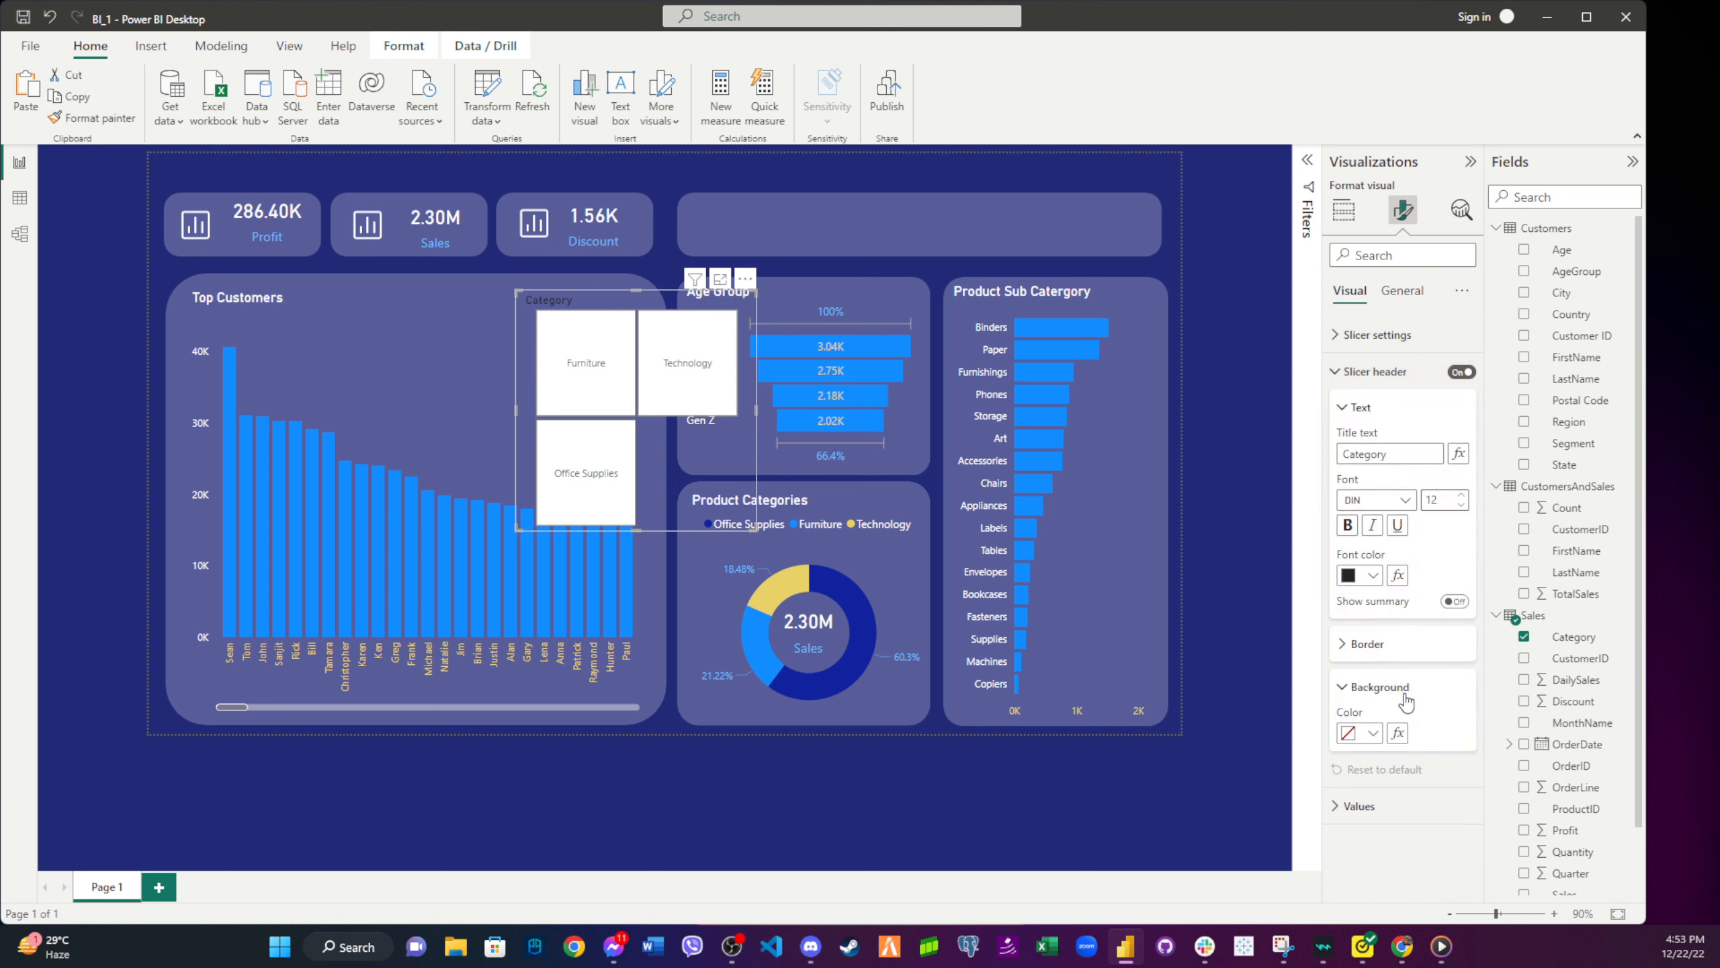
click(1375, 733)
click(1360, 657)
click(1375, 731)
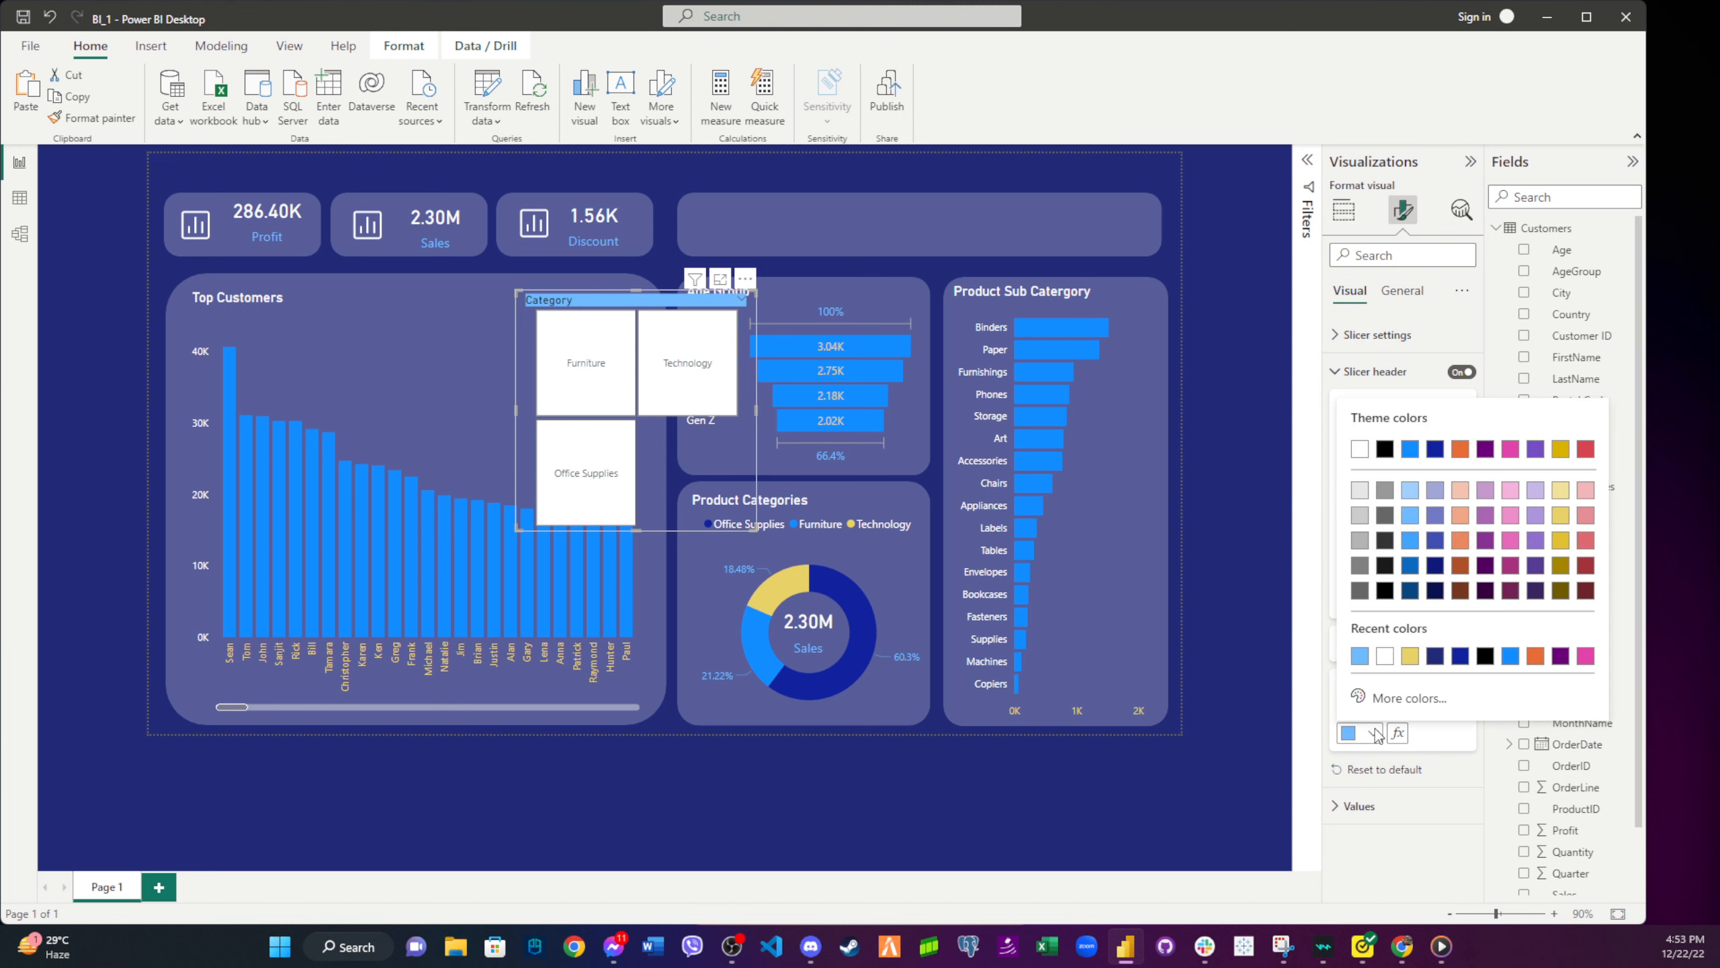
click(1357, 452)
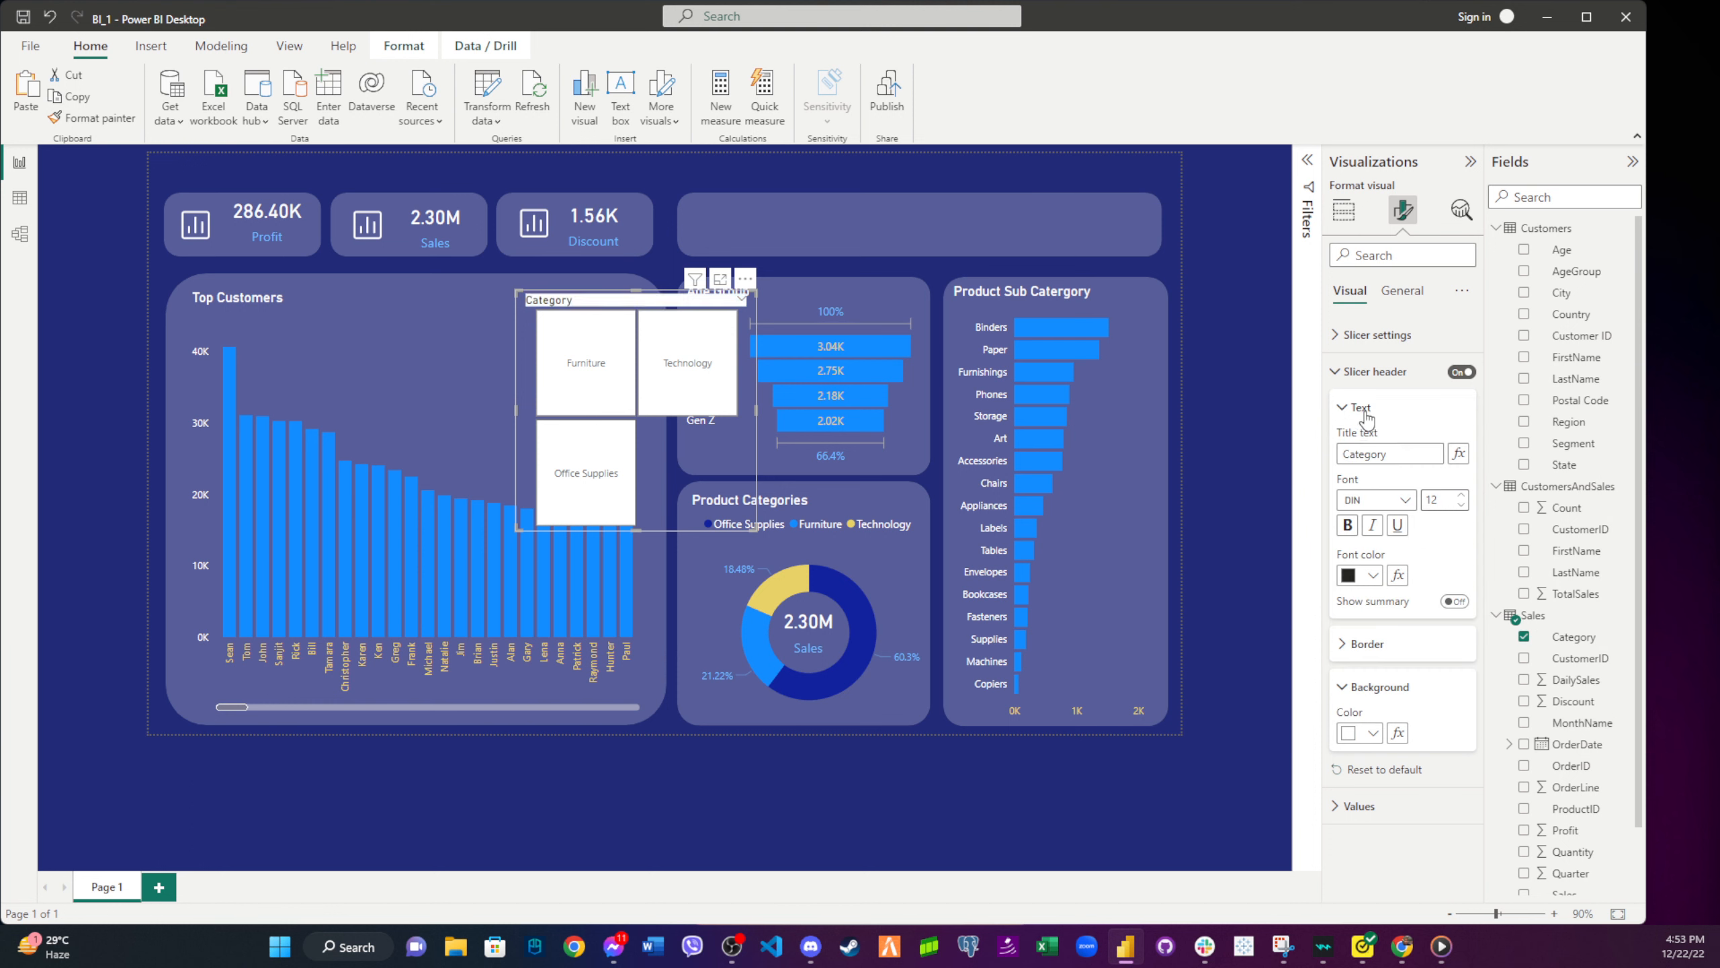
click(1342, 377)
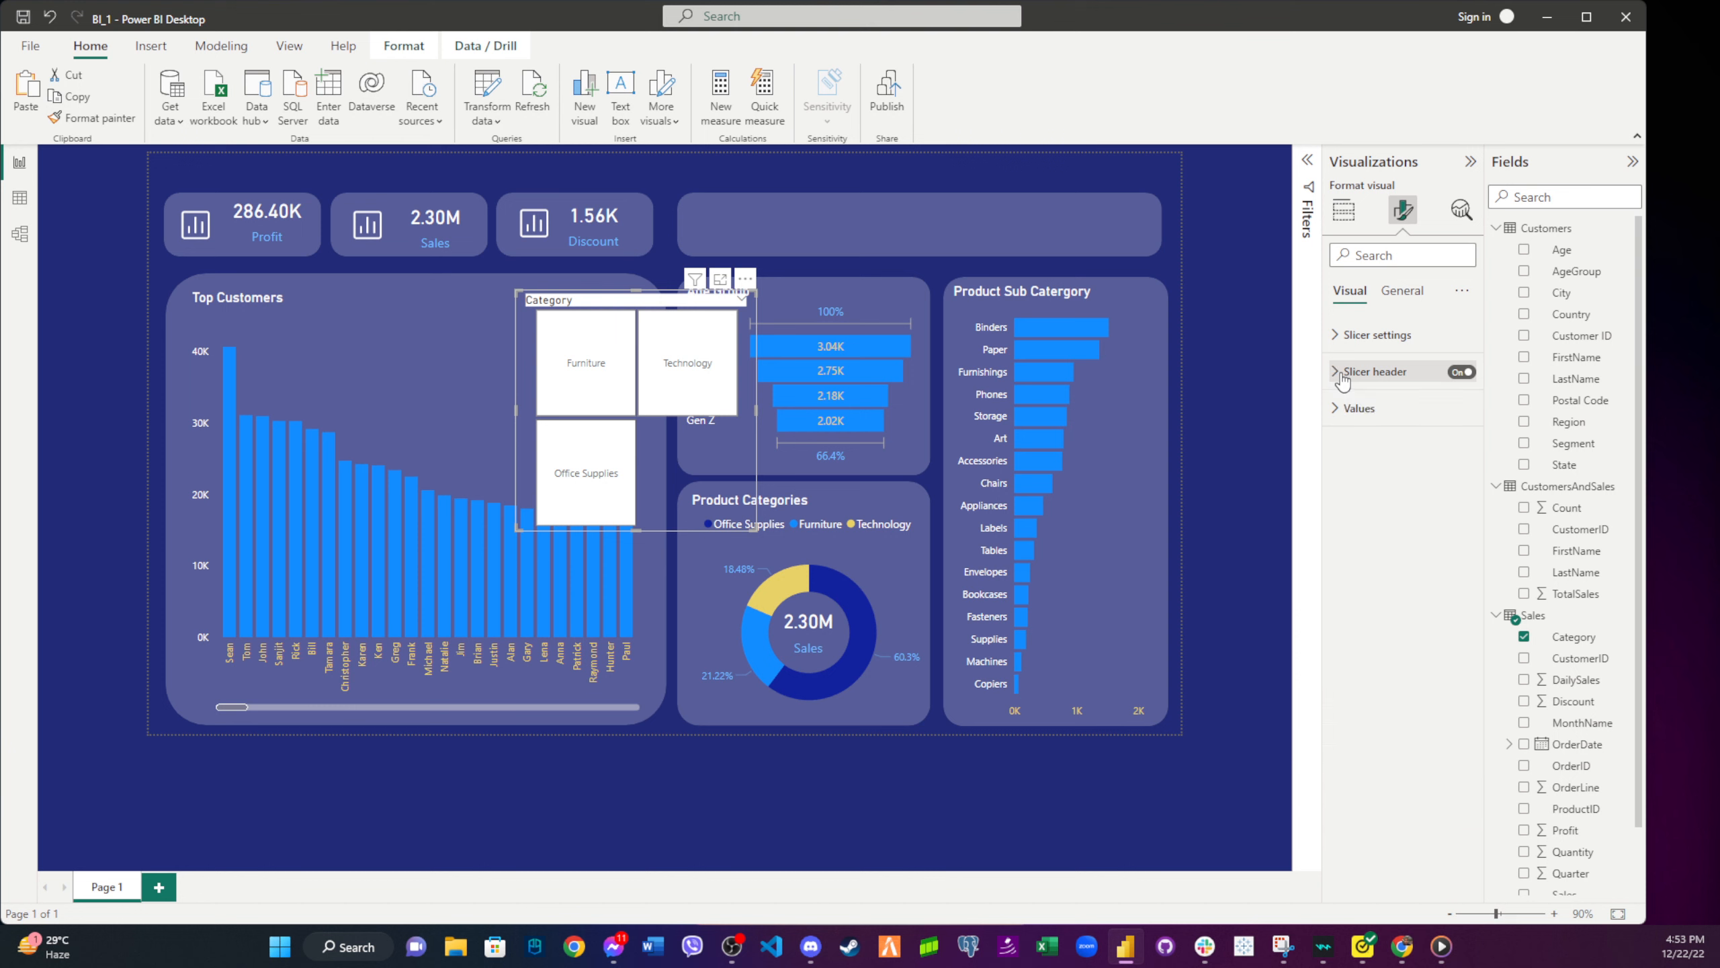
- Set the background color of the slicer's value tiles to light blue
click(1350, 411)
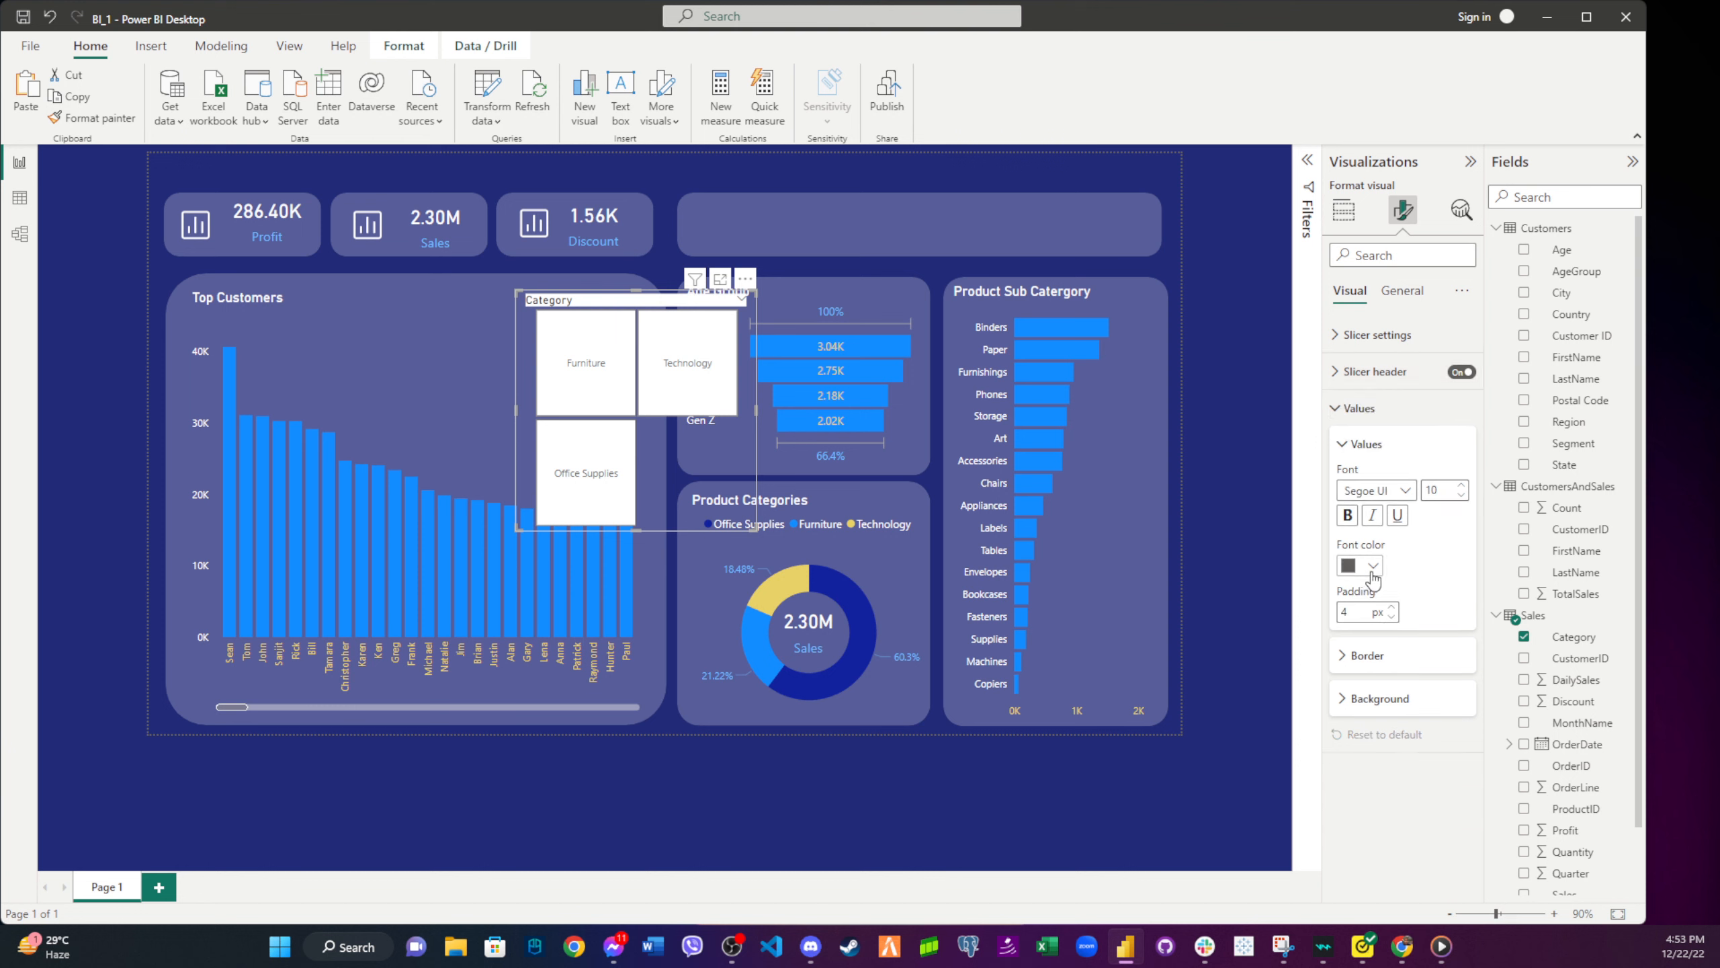
click(1392, 703)
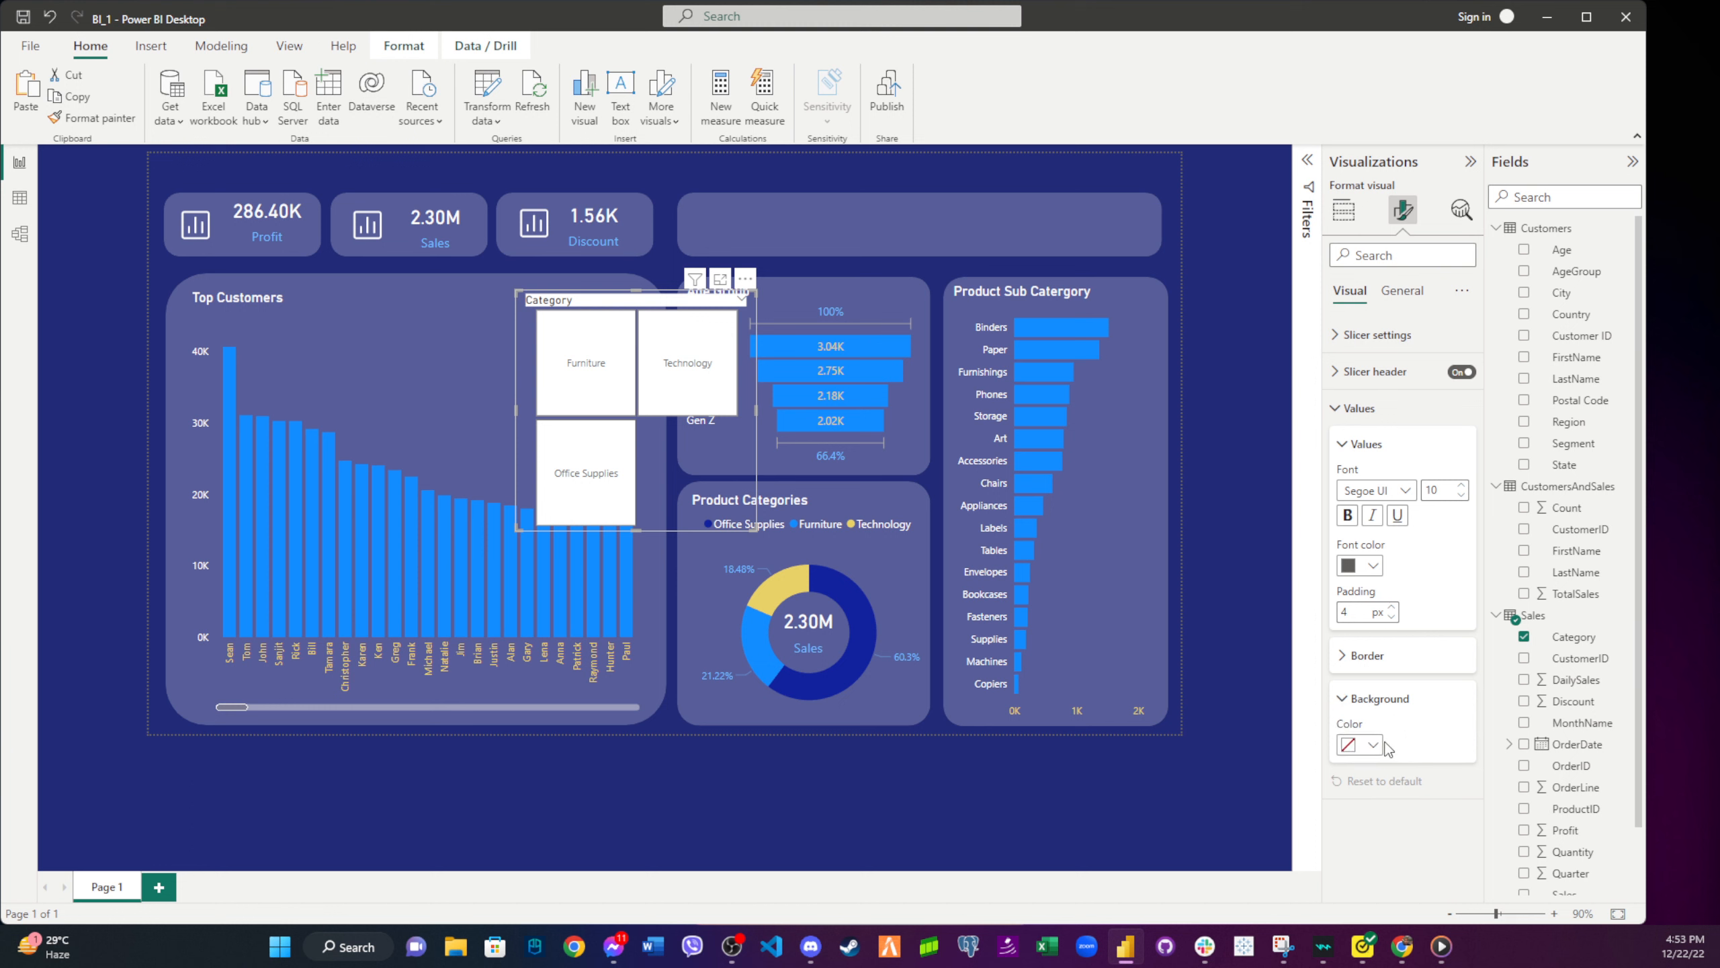
click(1380, 744)
click(1385, 667)
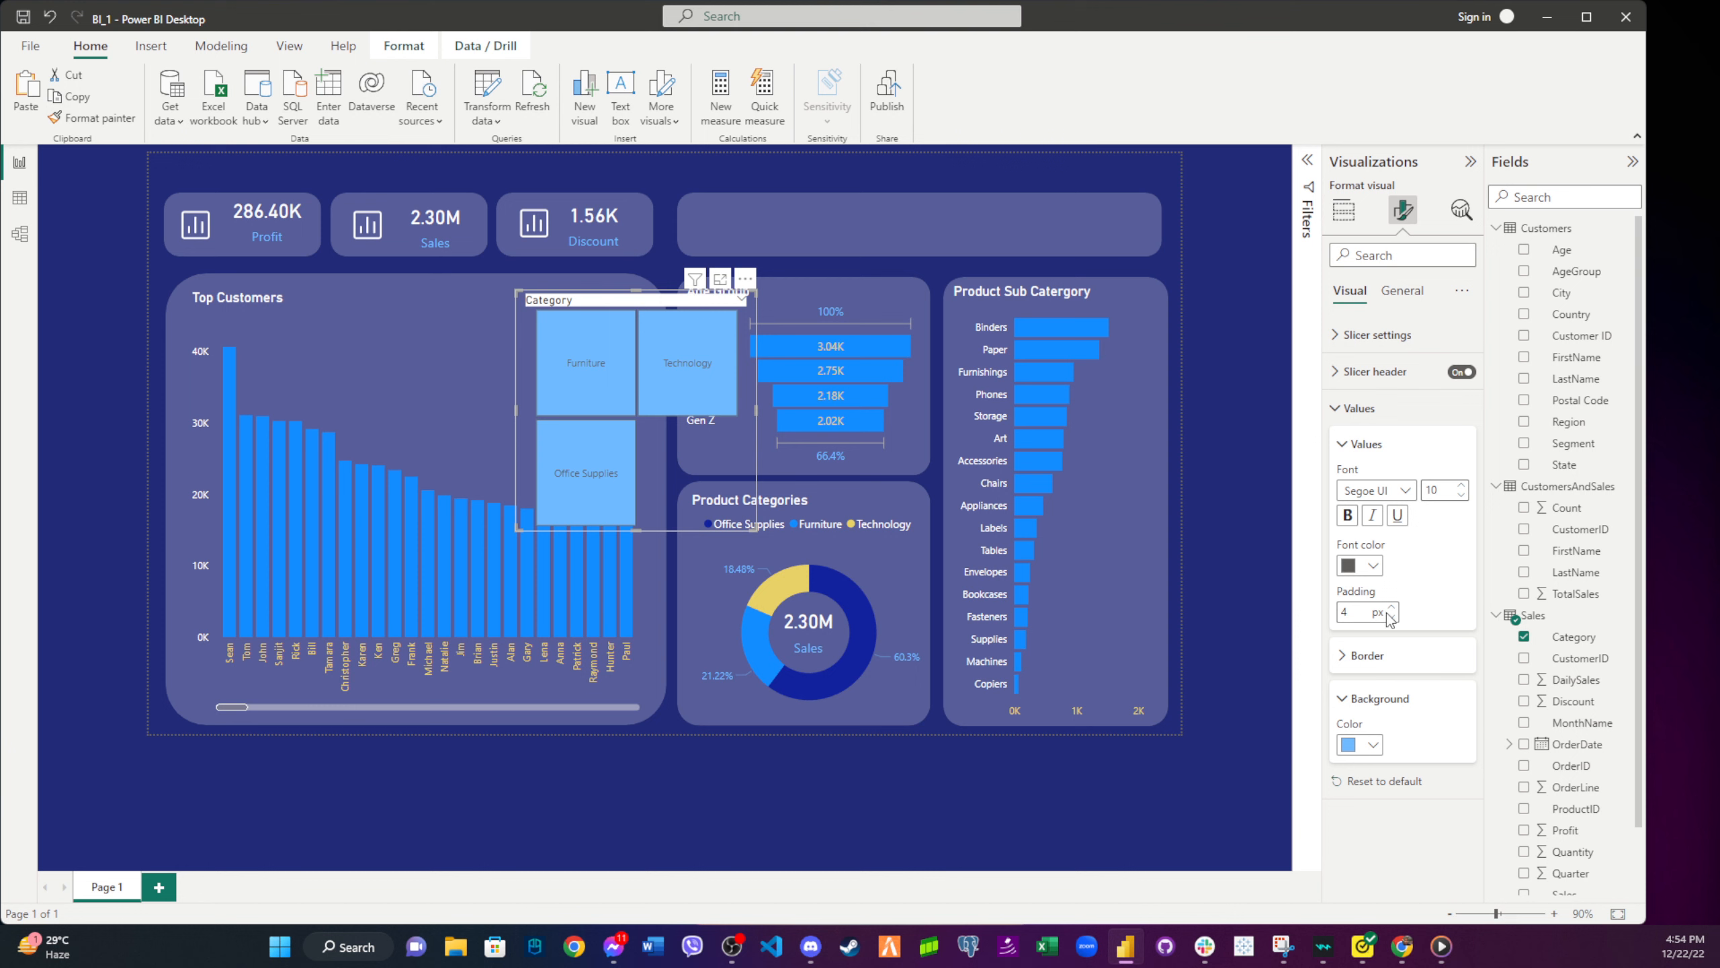
- Reset the Category slicer's header formatting to its defaults and turn the slicer header off
click(1371, 372)
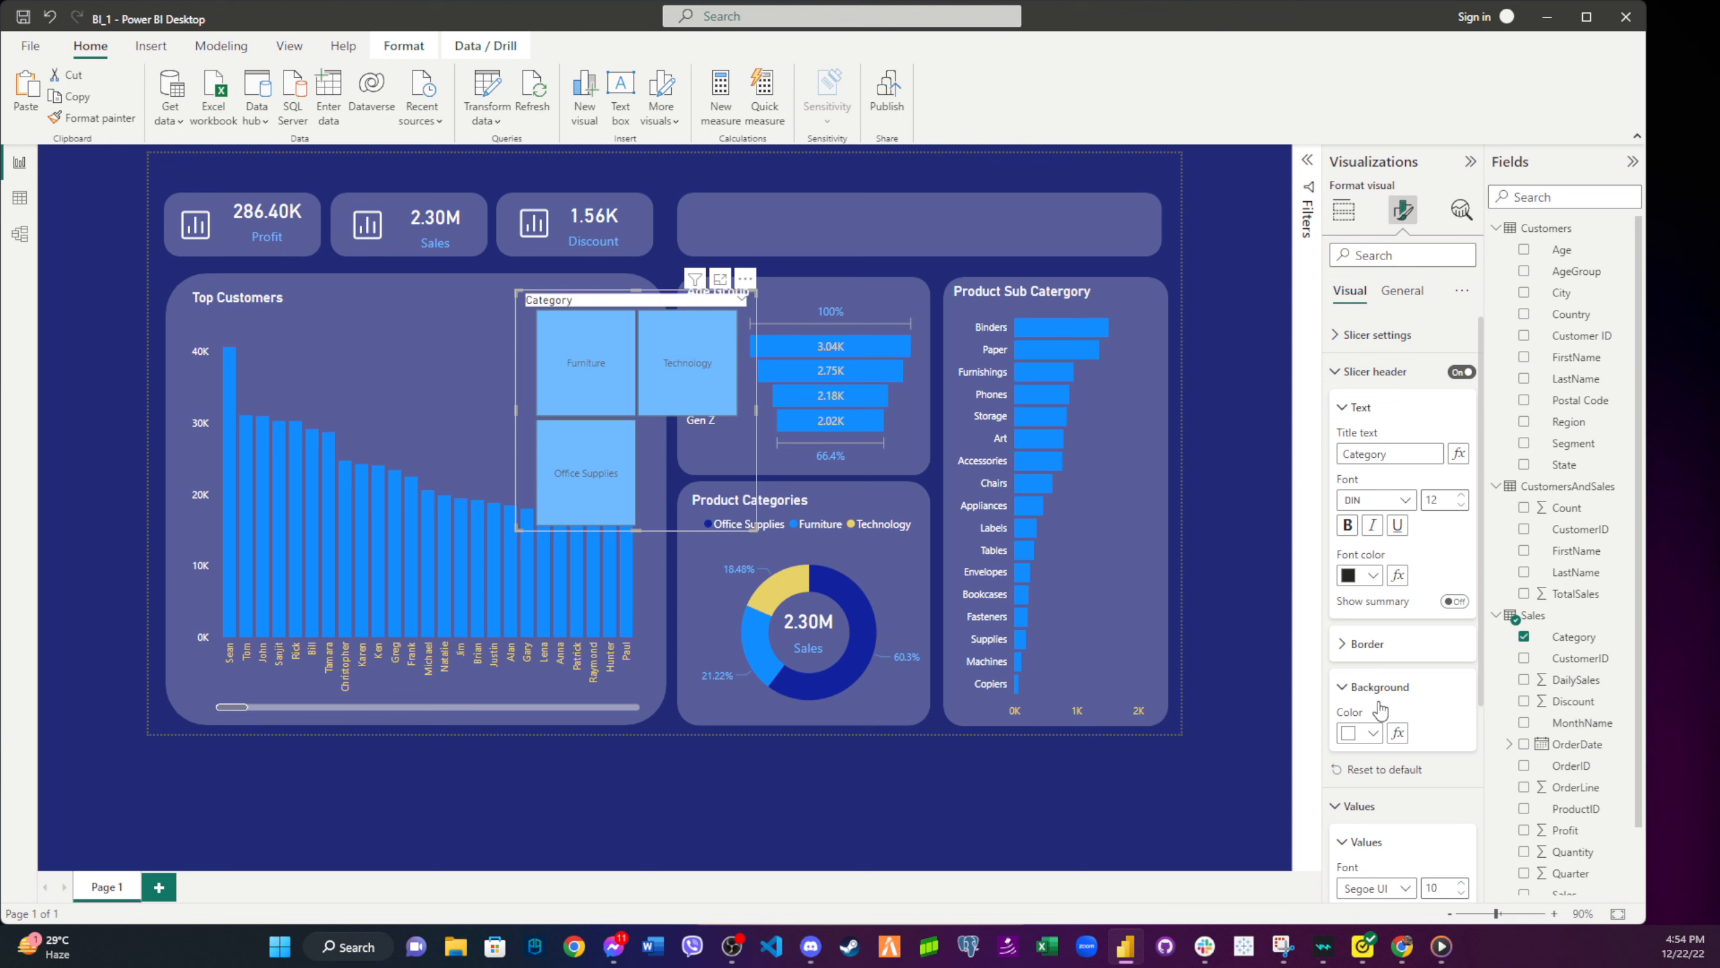
click(1374, 735)
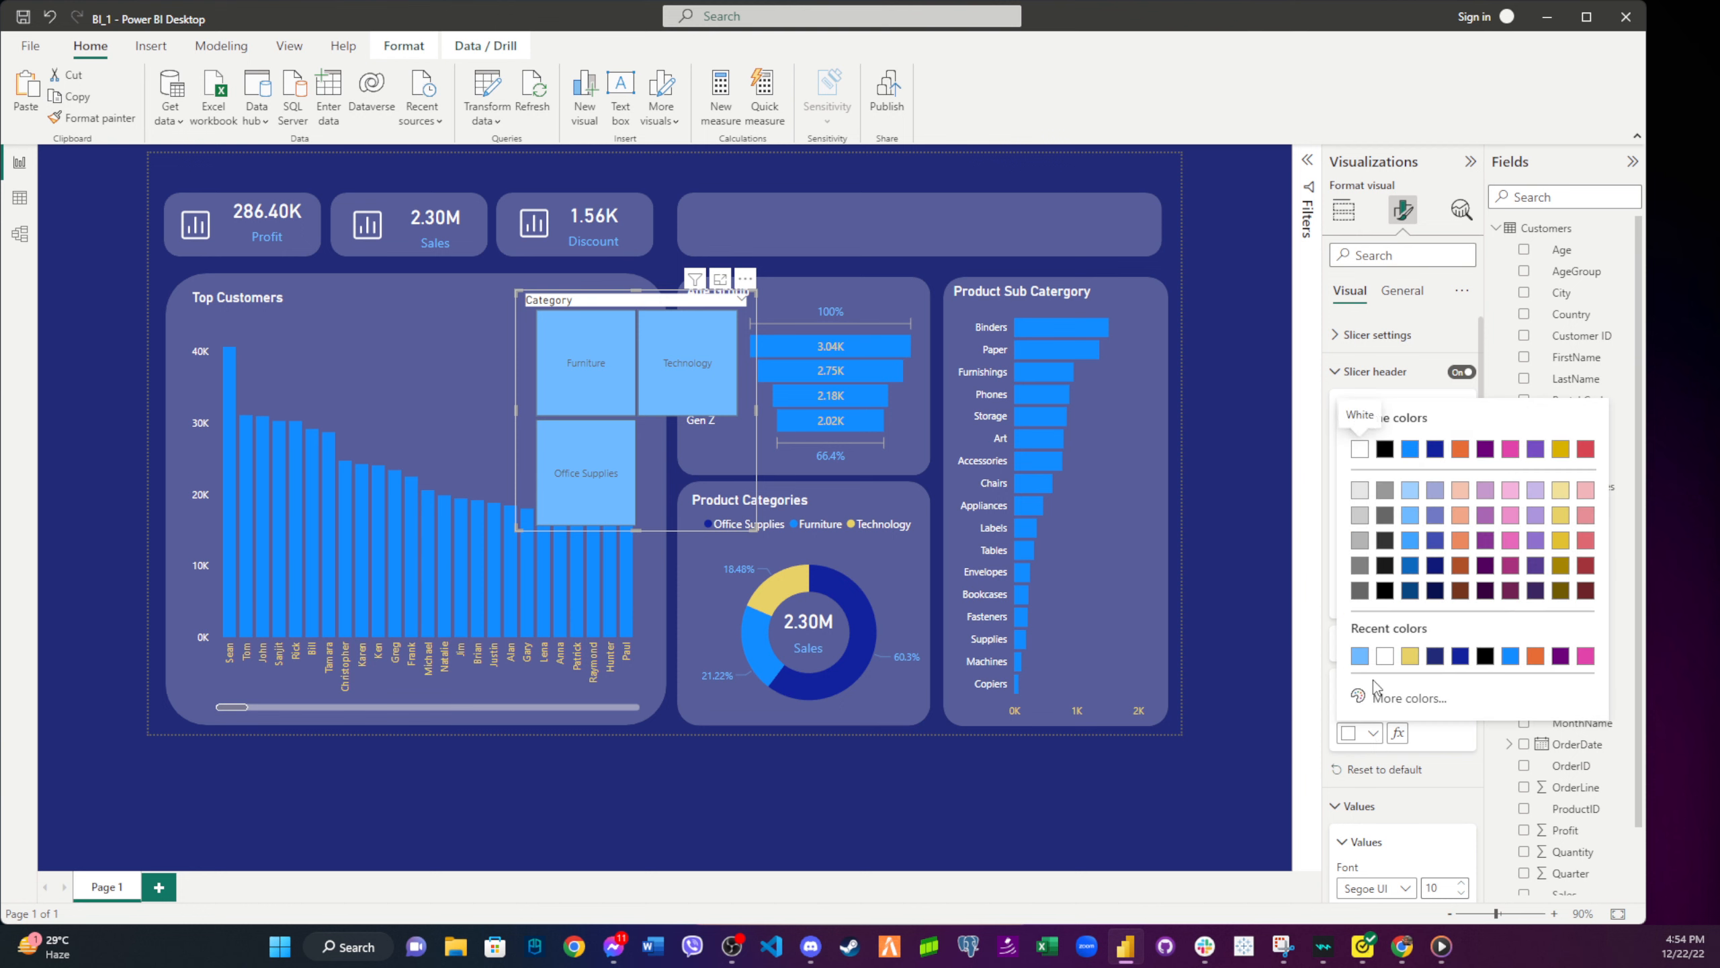
click(1407, 697)
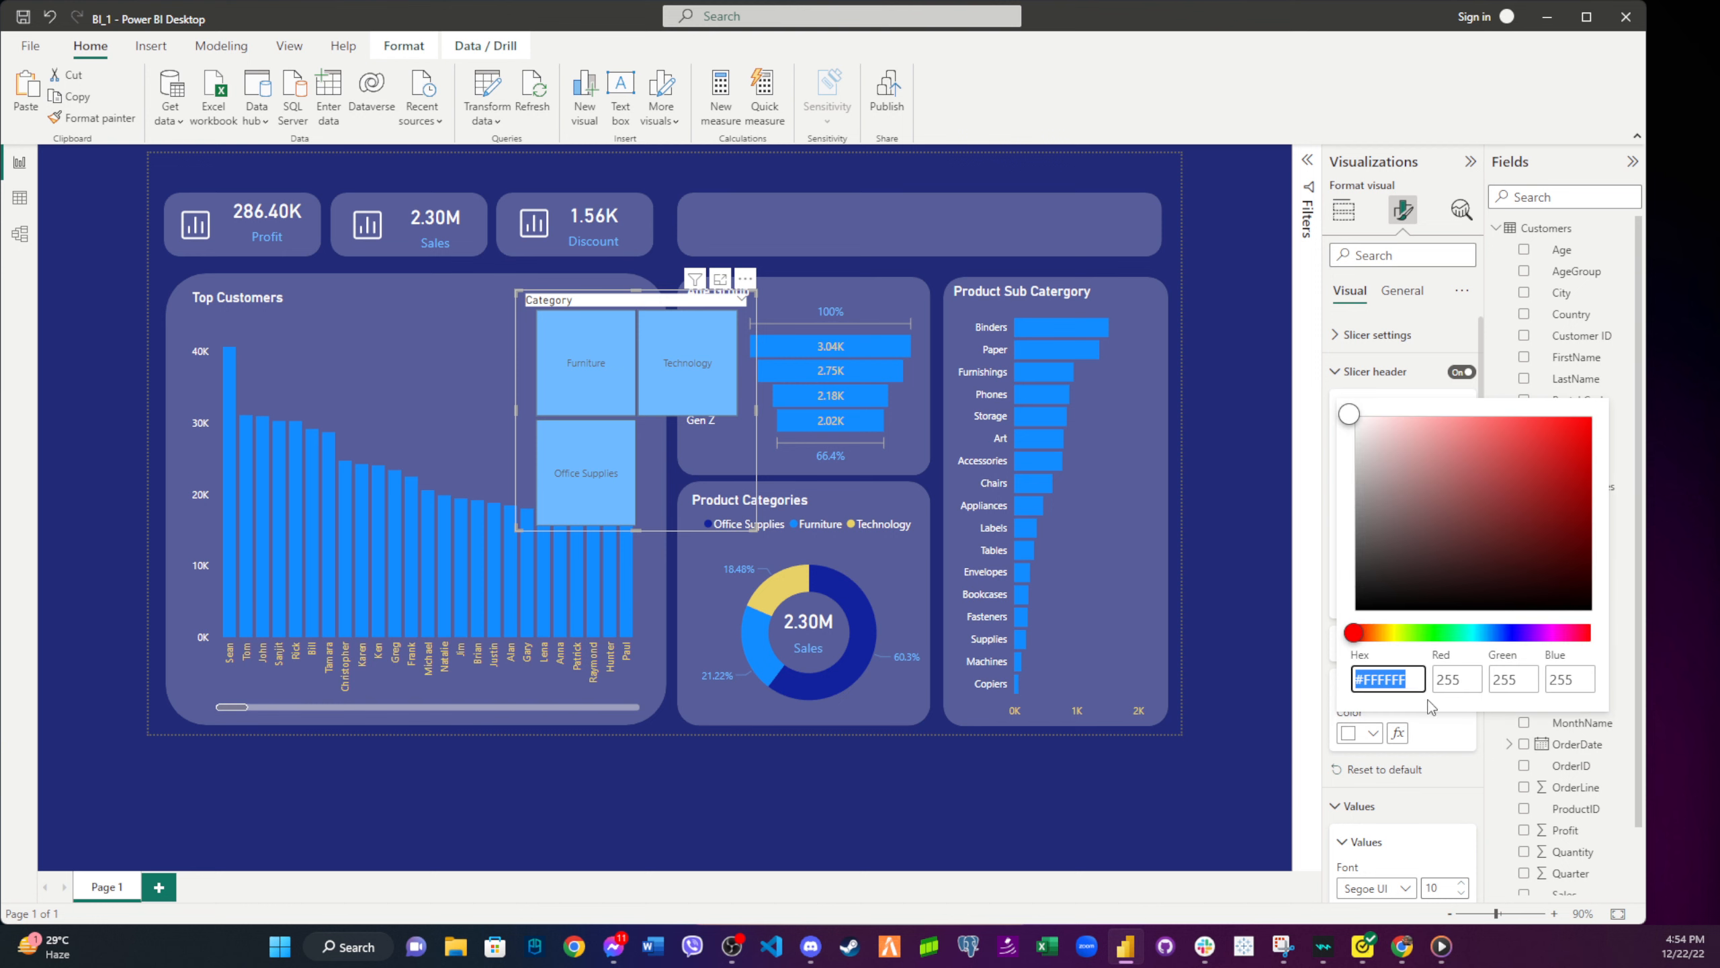
click(1417, 739)
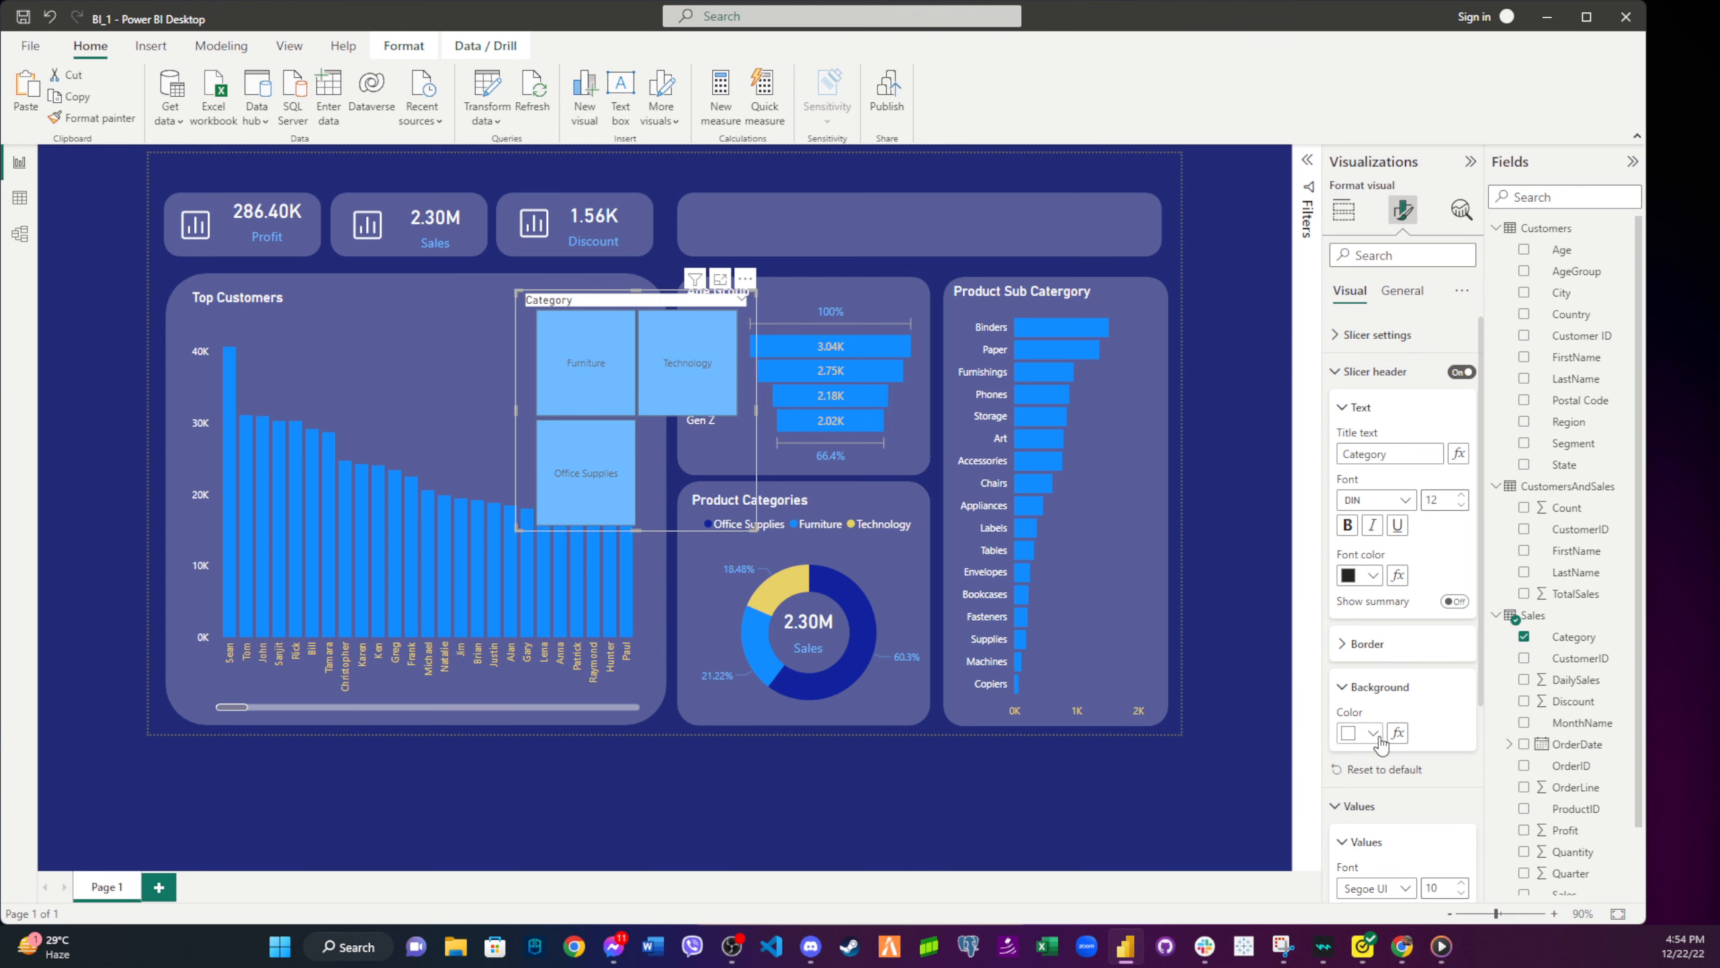
click(1383, 768)
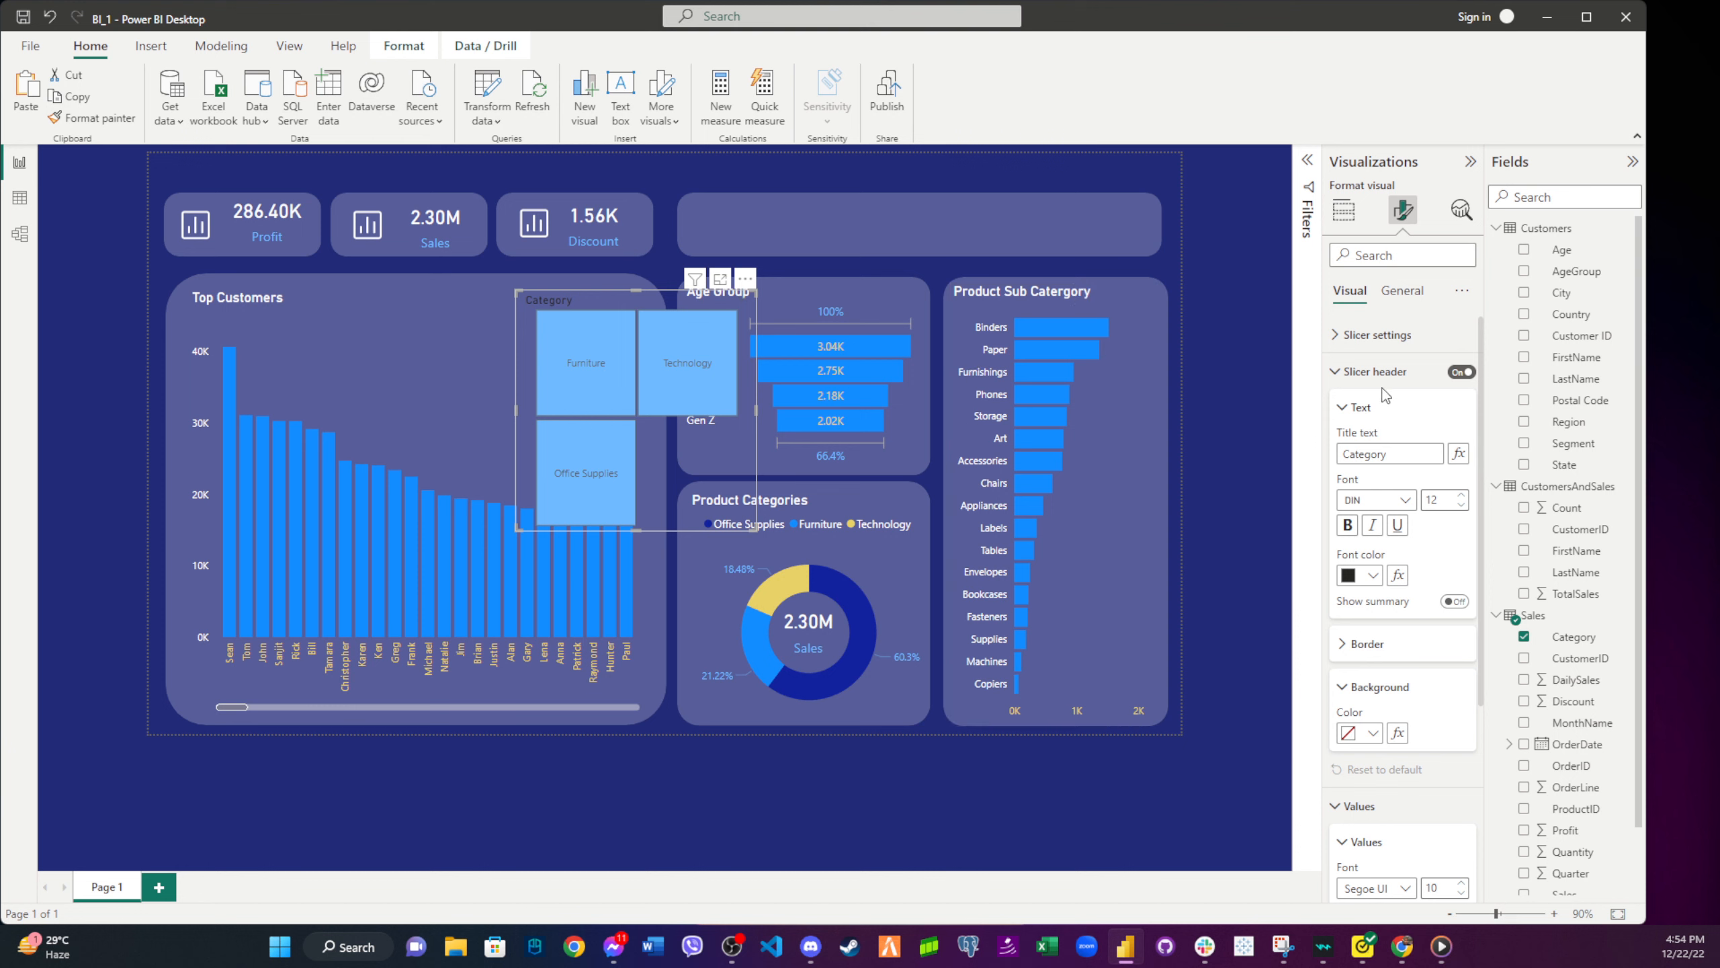
click(1460, 373)
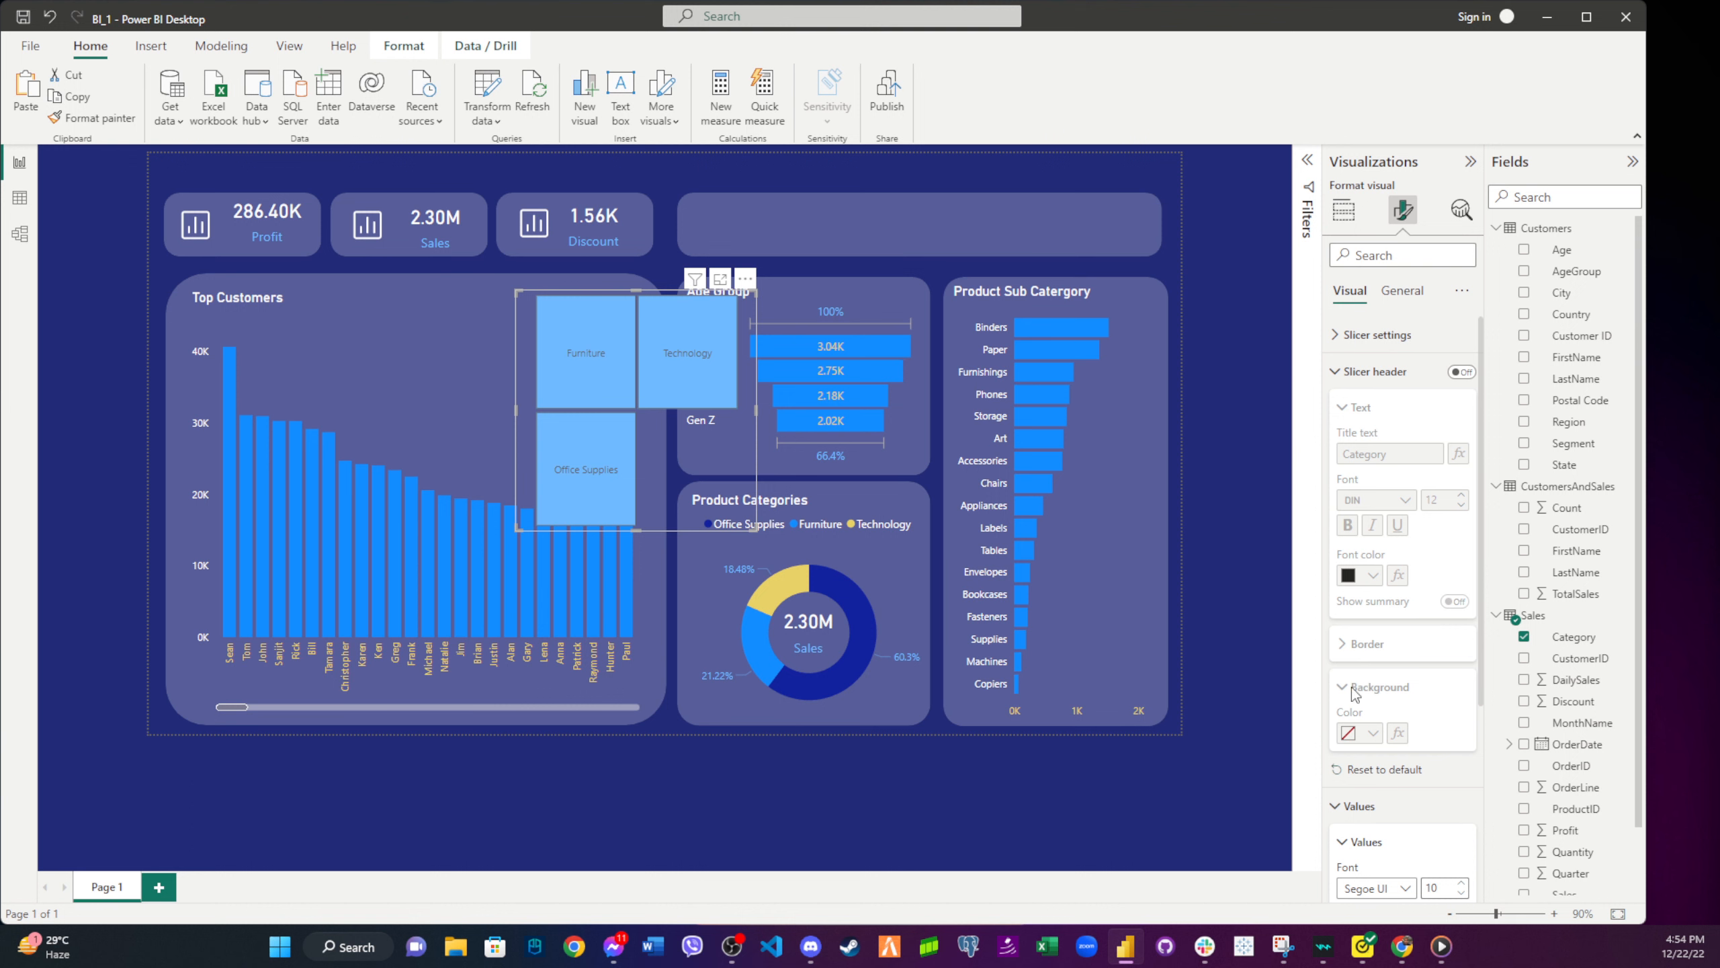
click(1348, 372)
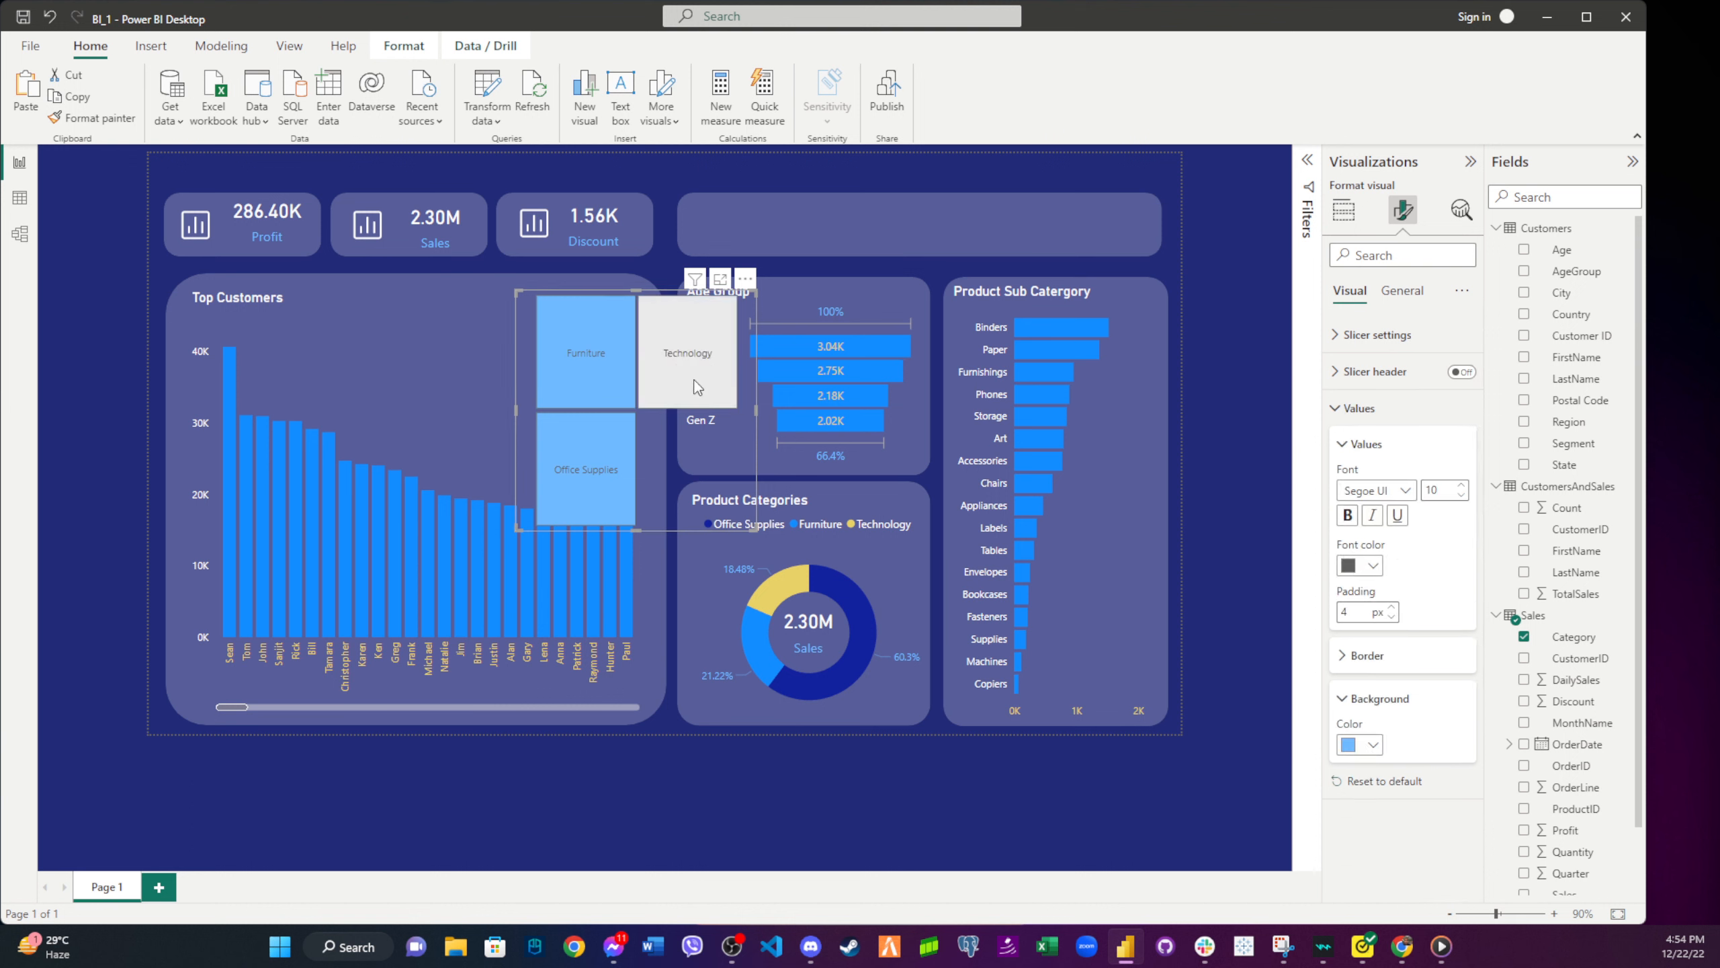
- Set the border color of the Category slicer's value tiles to light blue
click(1358, 661)
scroll(1398, 780, down, 2)
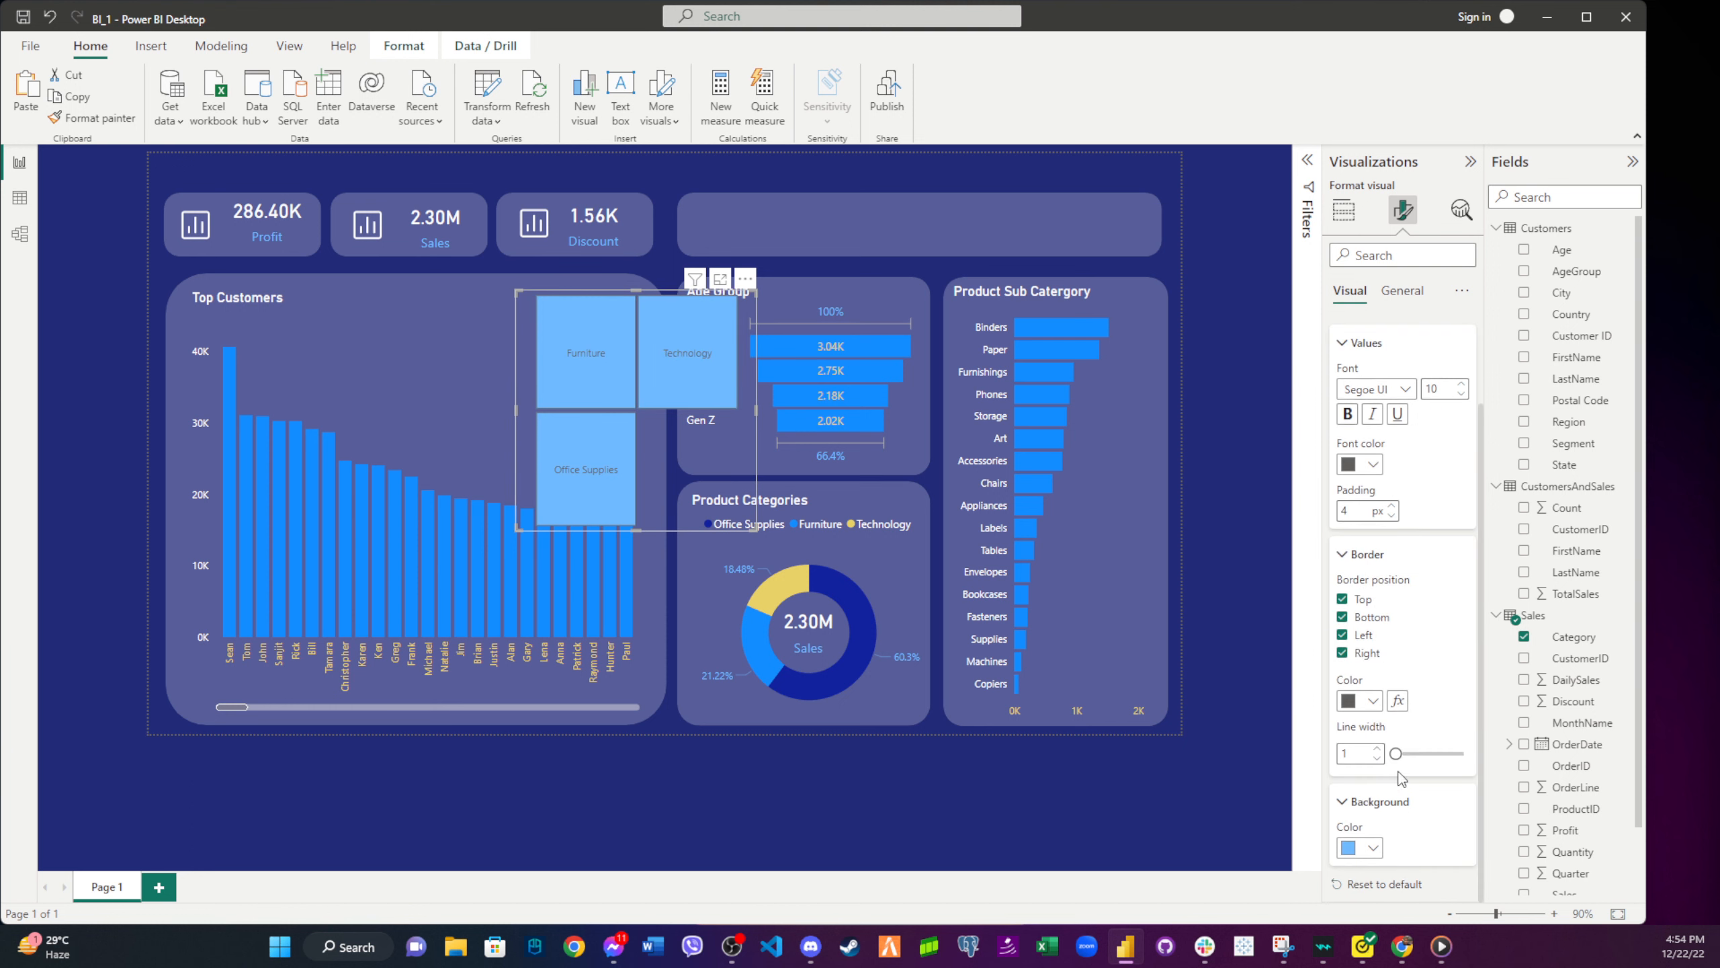
click(1369, 705)
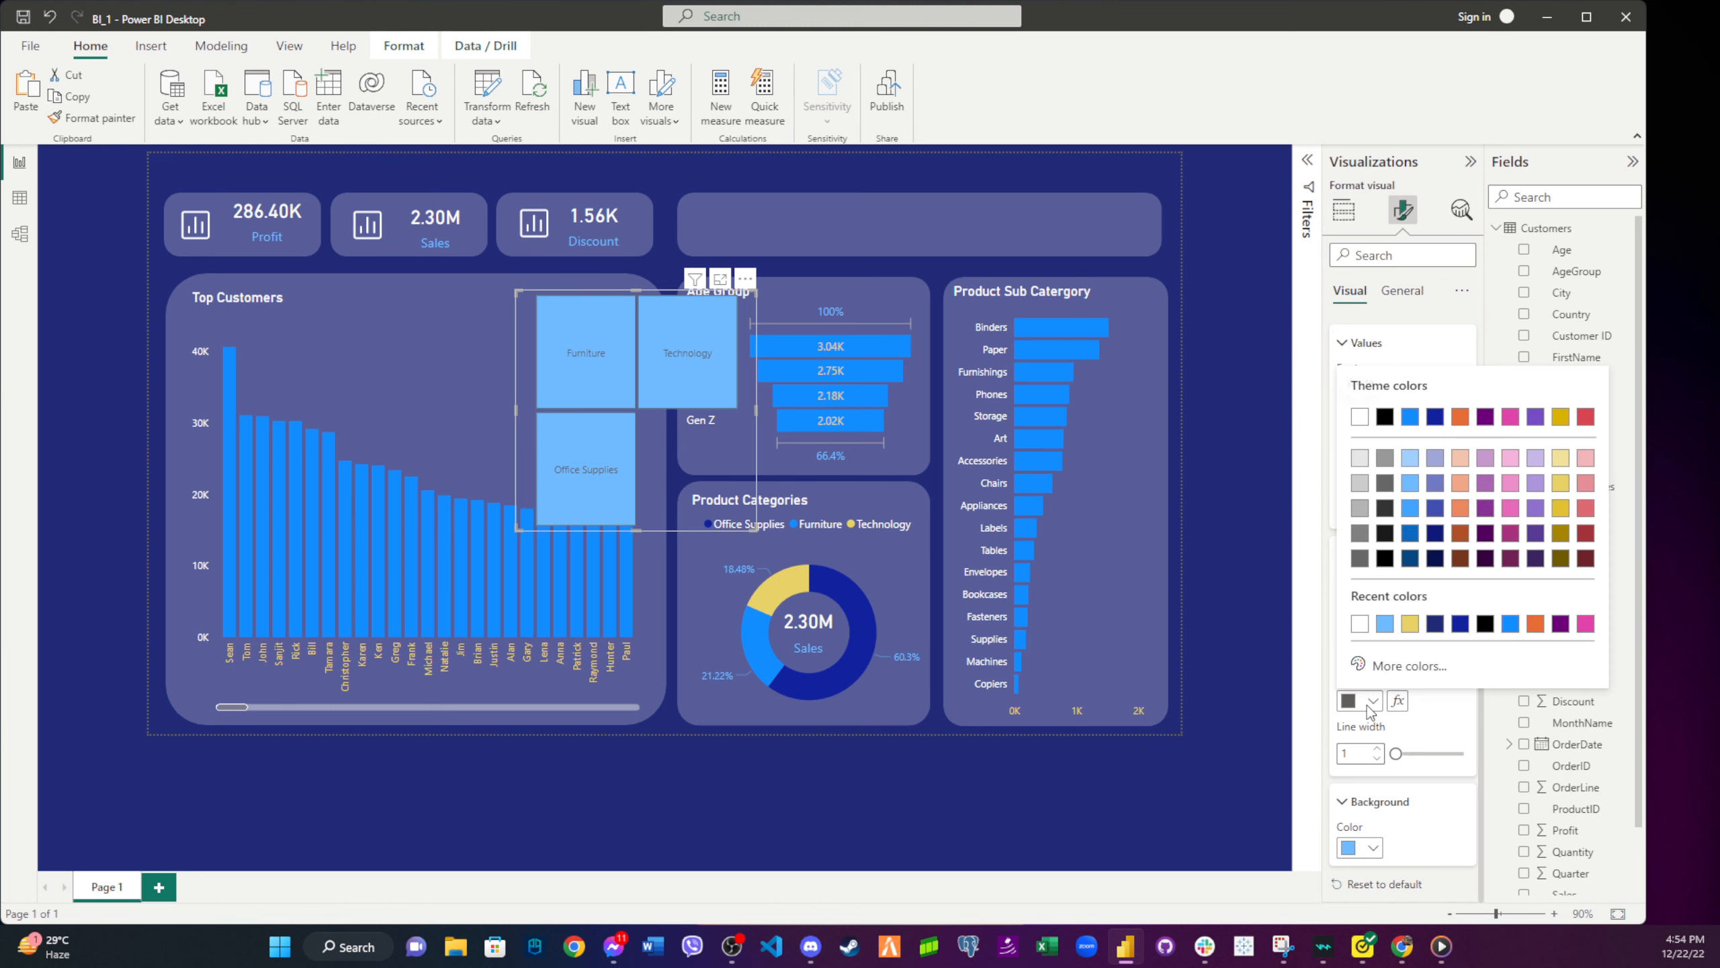
click(1384, 625)
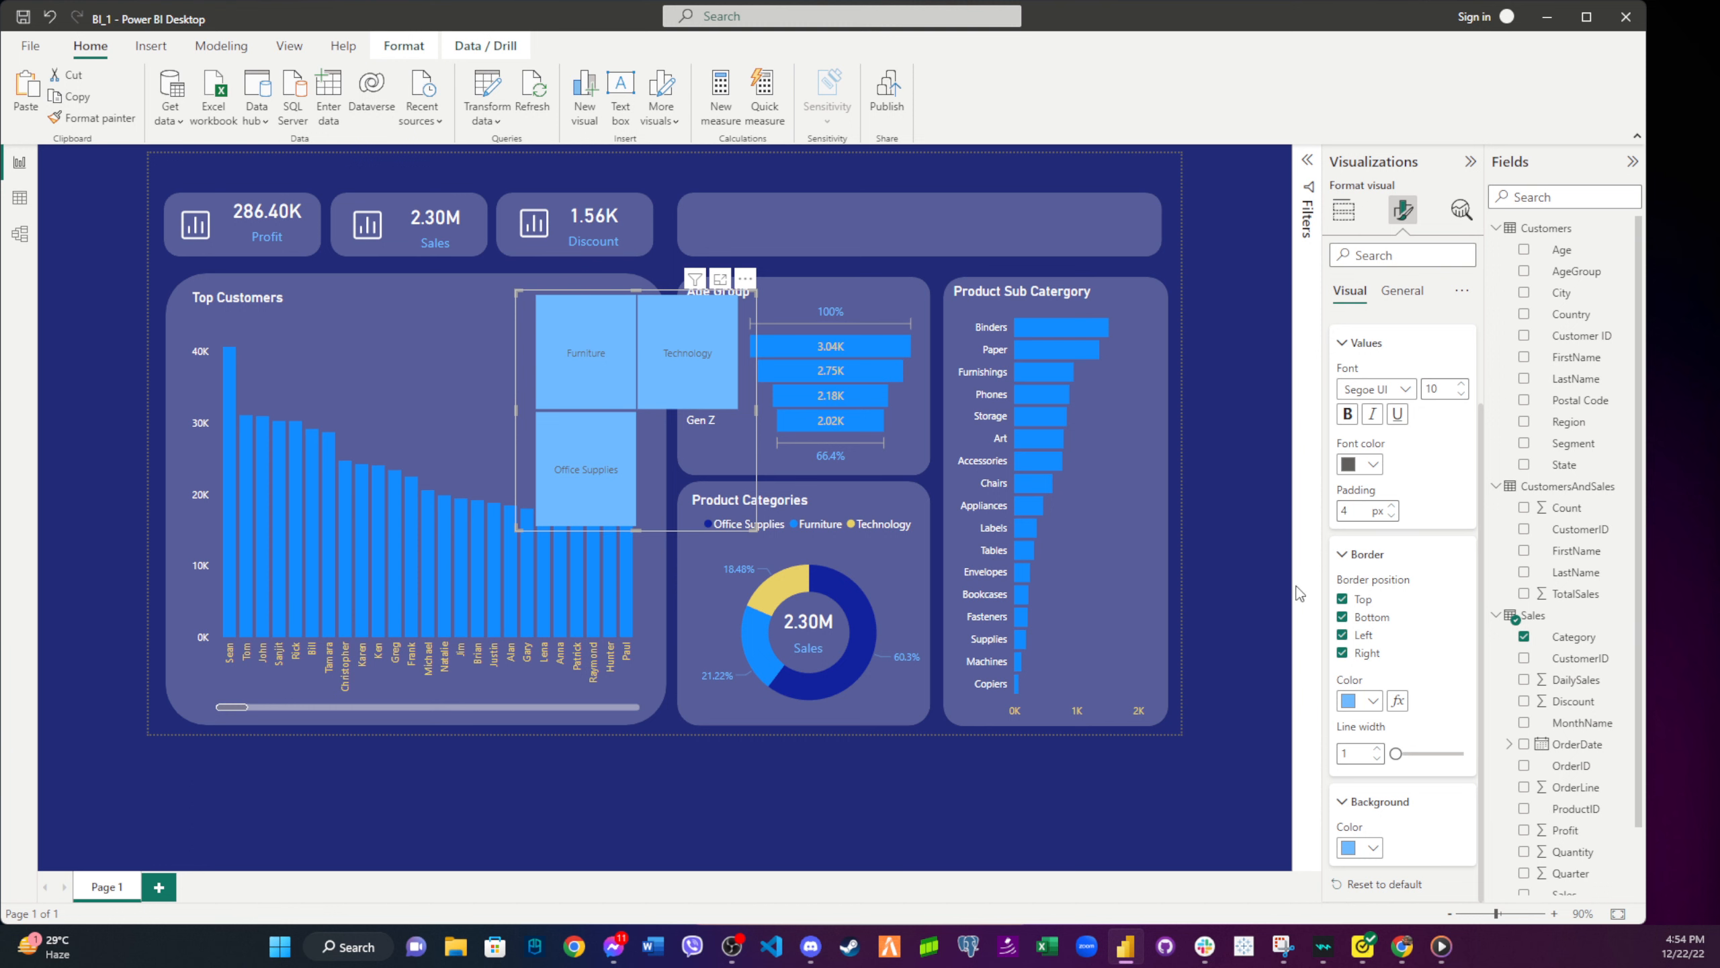
- Set the font color of the Category slicer's values to yellow
scroll(1416, 485, up, 2)
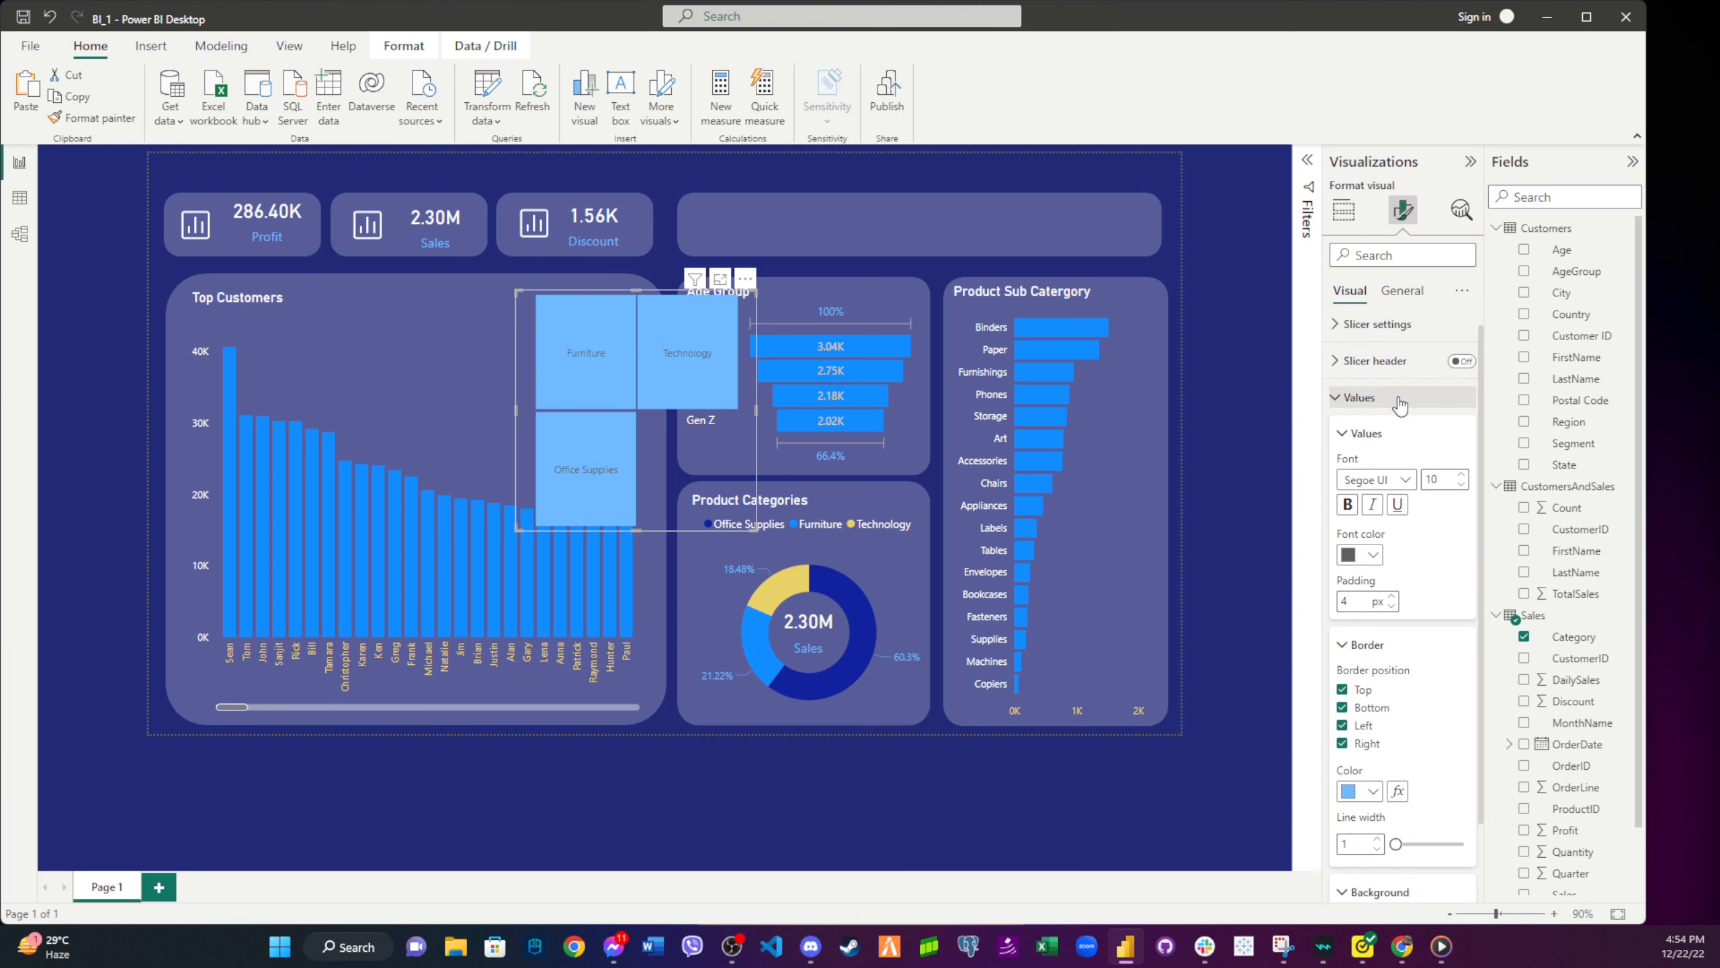
click(1375, 567)
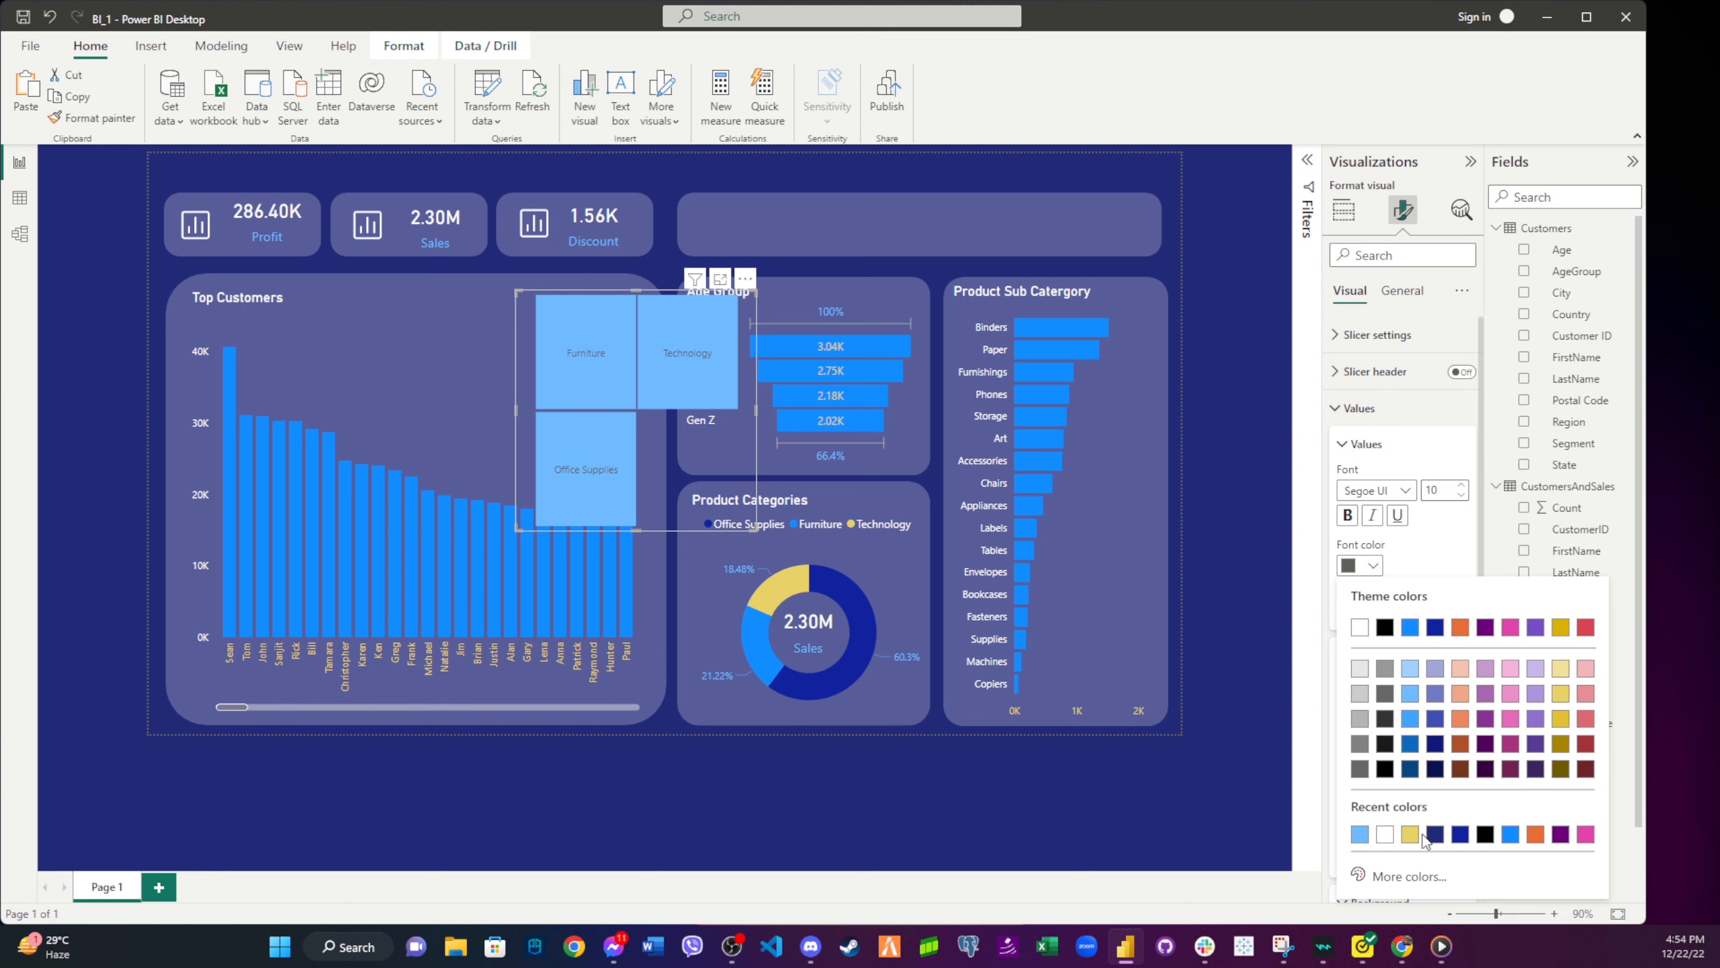
click(1410, 834)
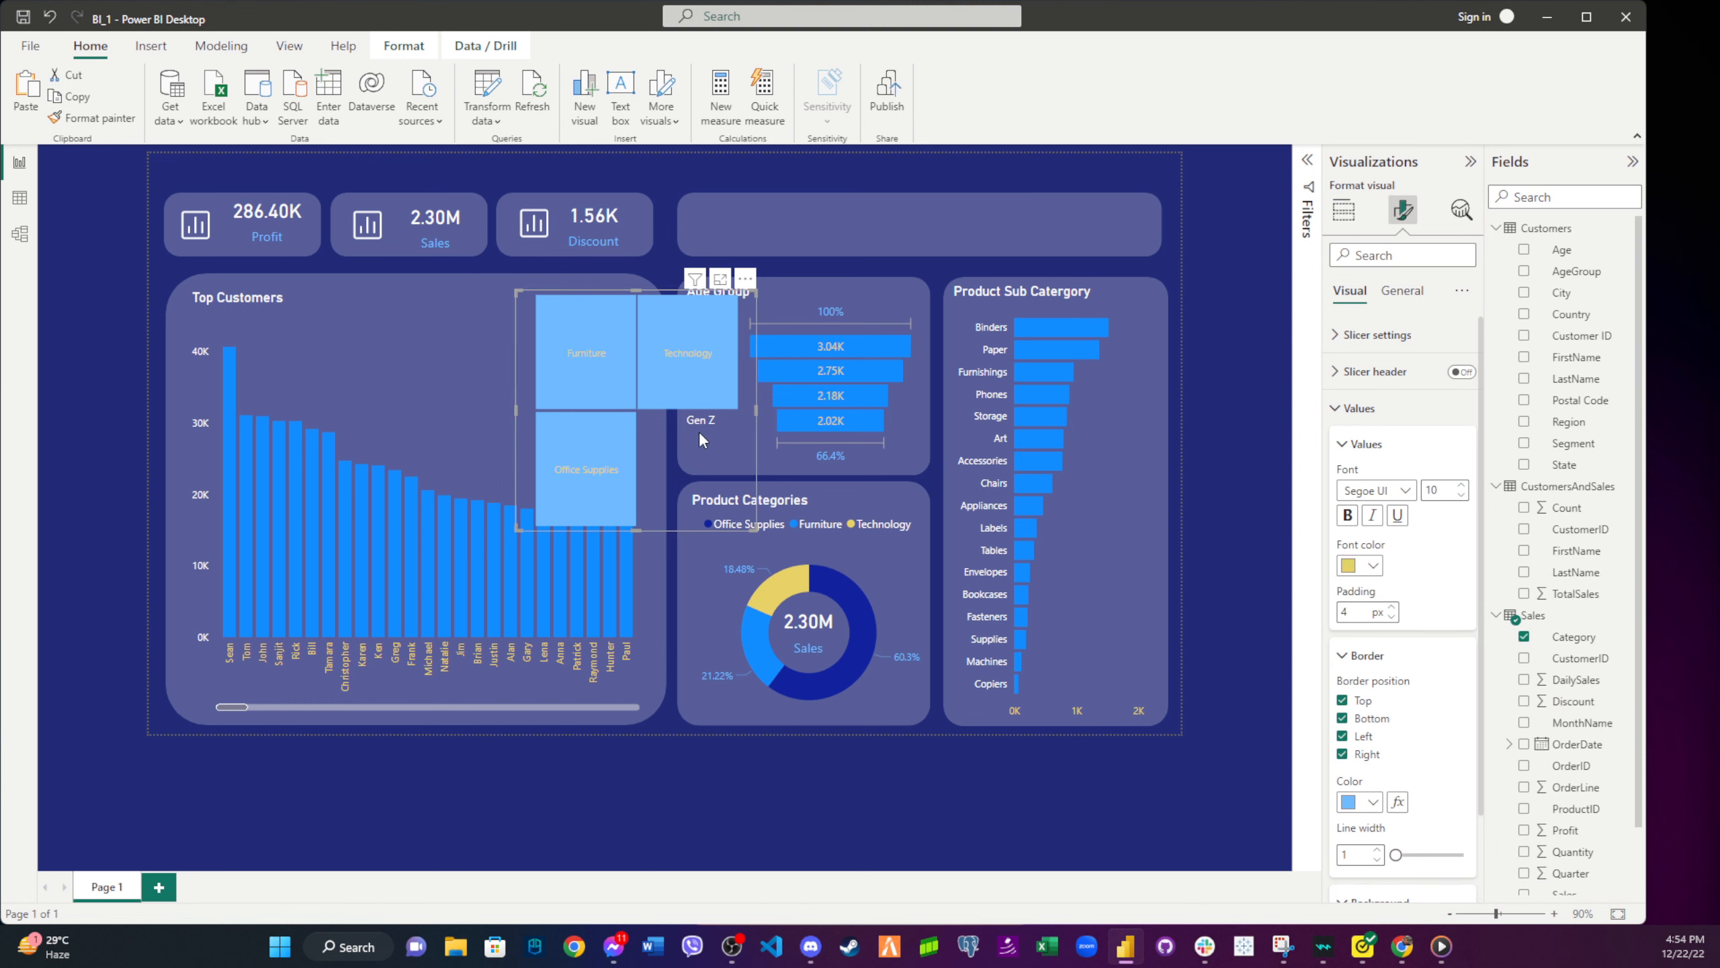
- Resize the Category slicer into a single row of three tiles and place it on the empty panel beside the Discount card
drag(640, 532, 638, 353)
drag(757, 325, 992, 323)
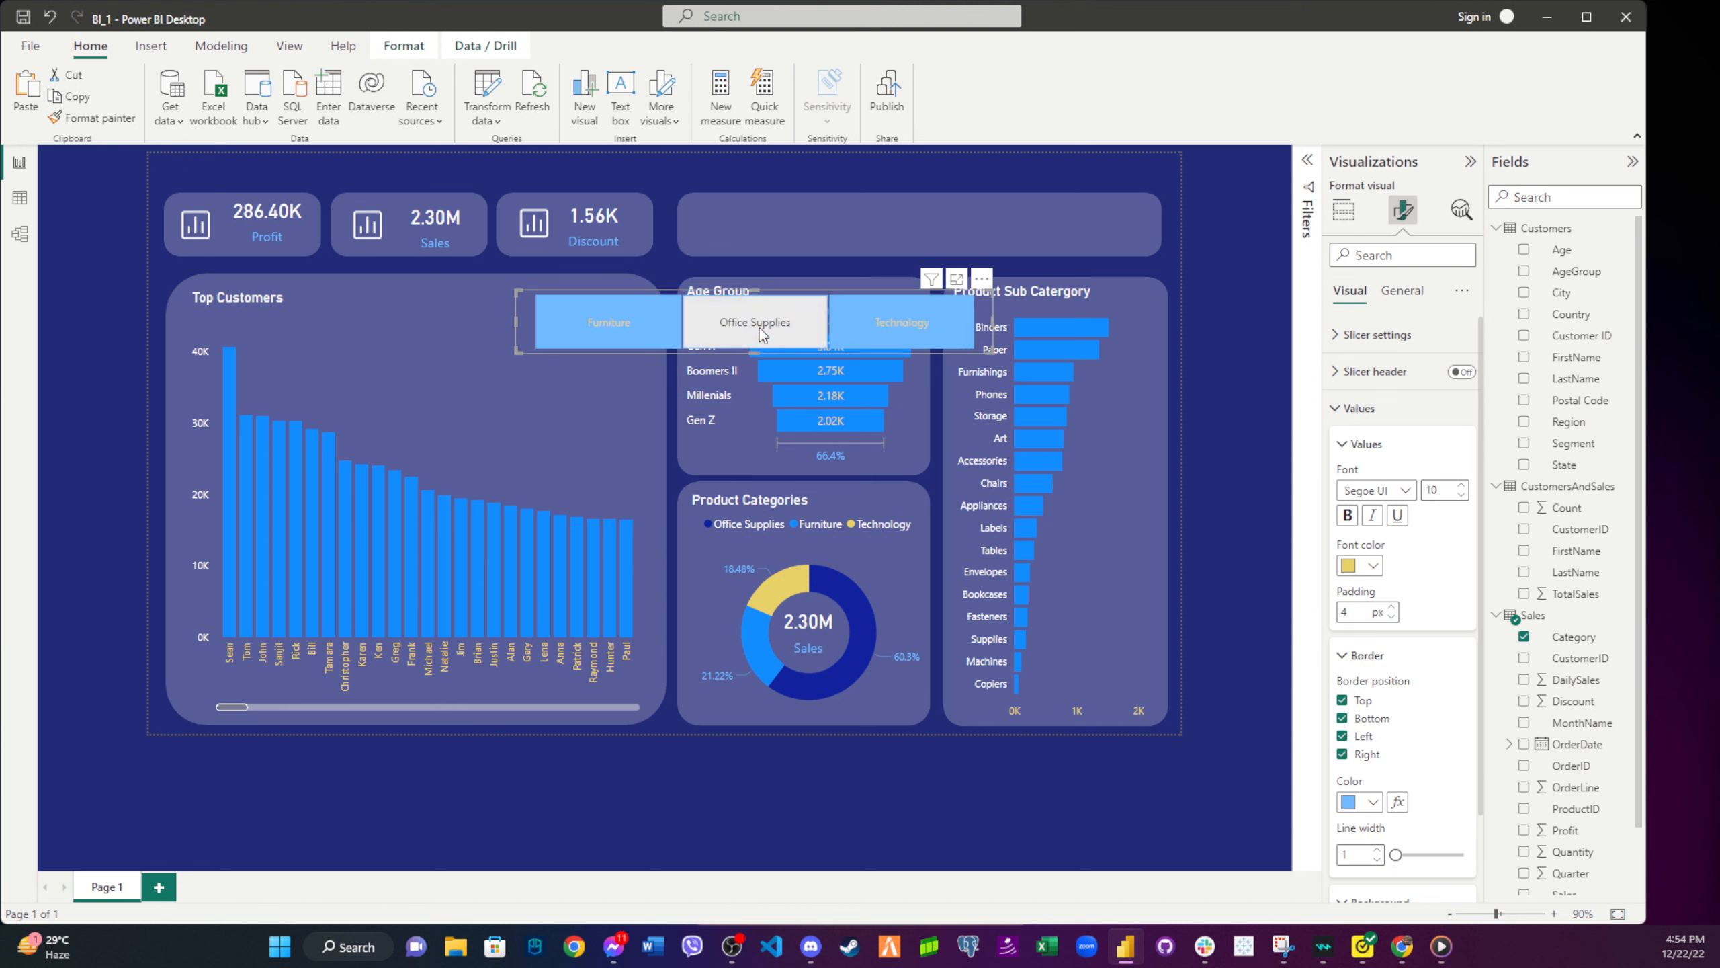
drag(825, 291, 989, 201)
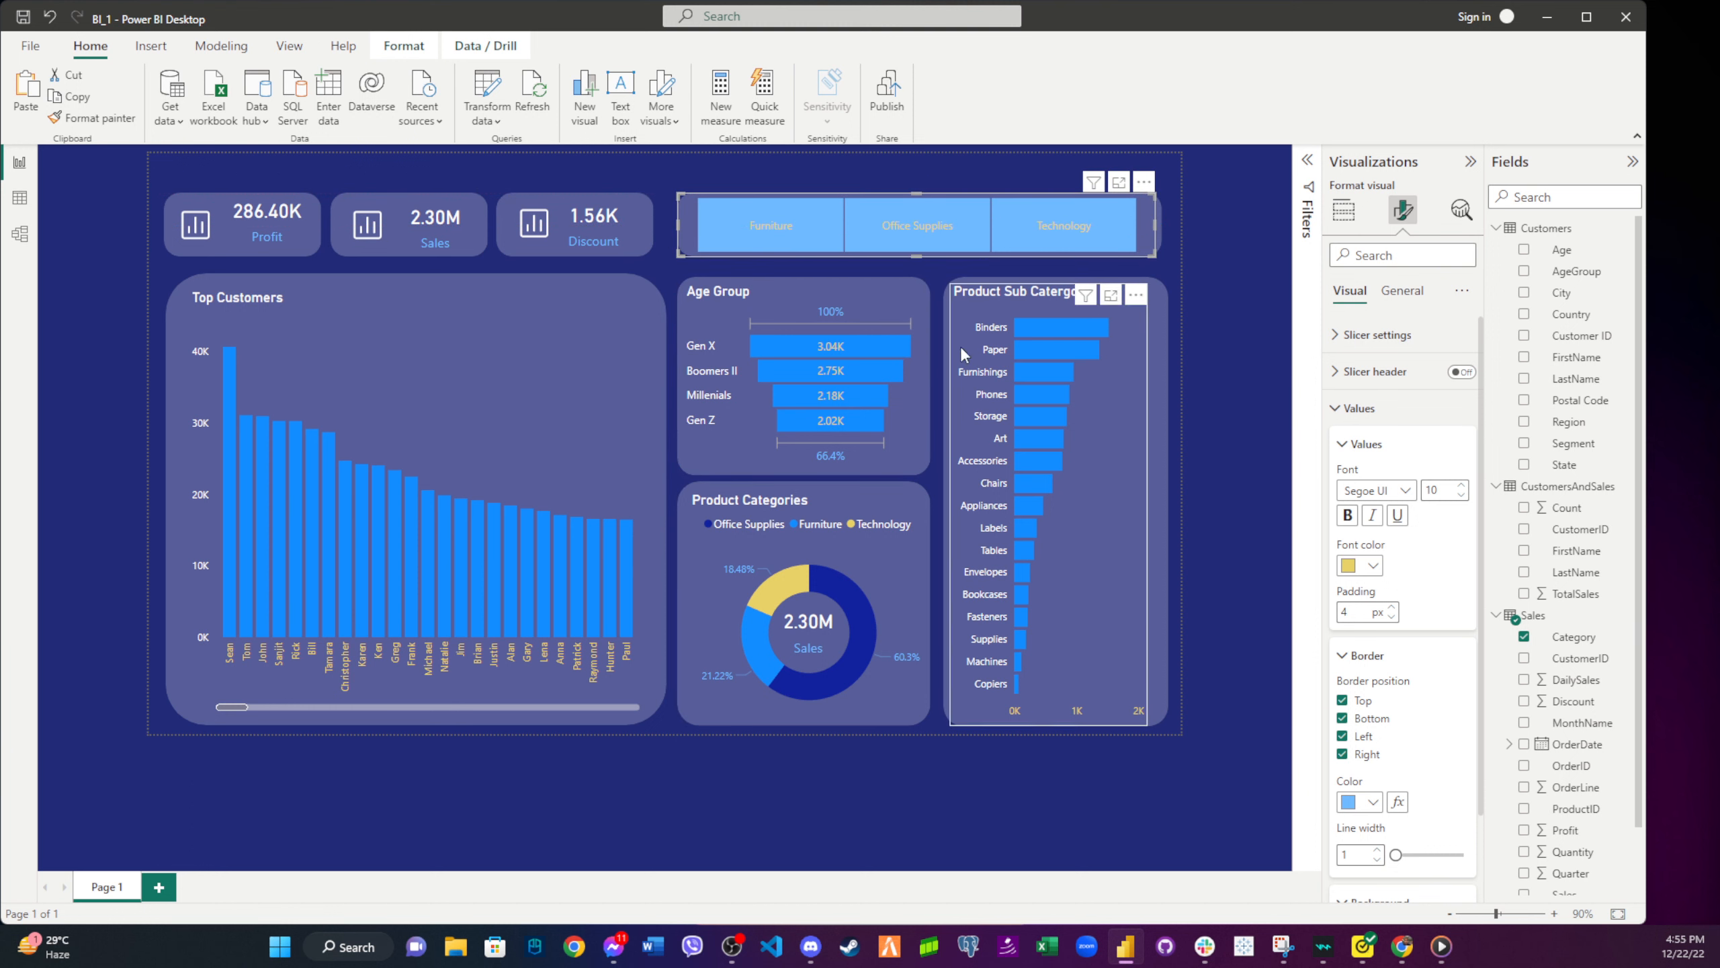
- Test the Category slicer by filtering on Furniture, Office Supplies and Technology in turn, and clear the selection
click(799, 226)
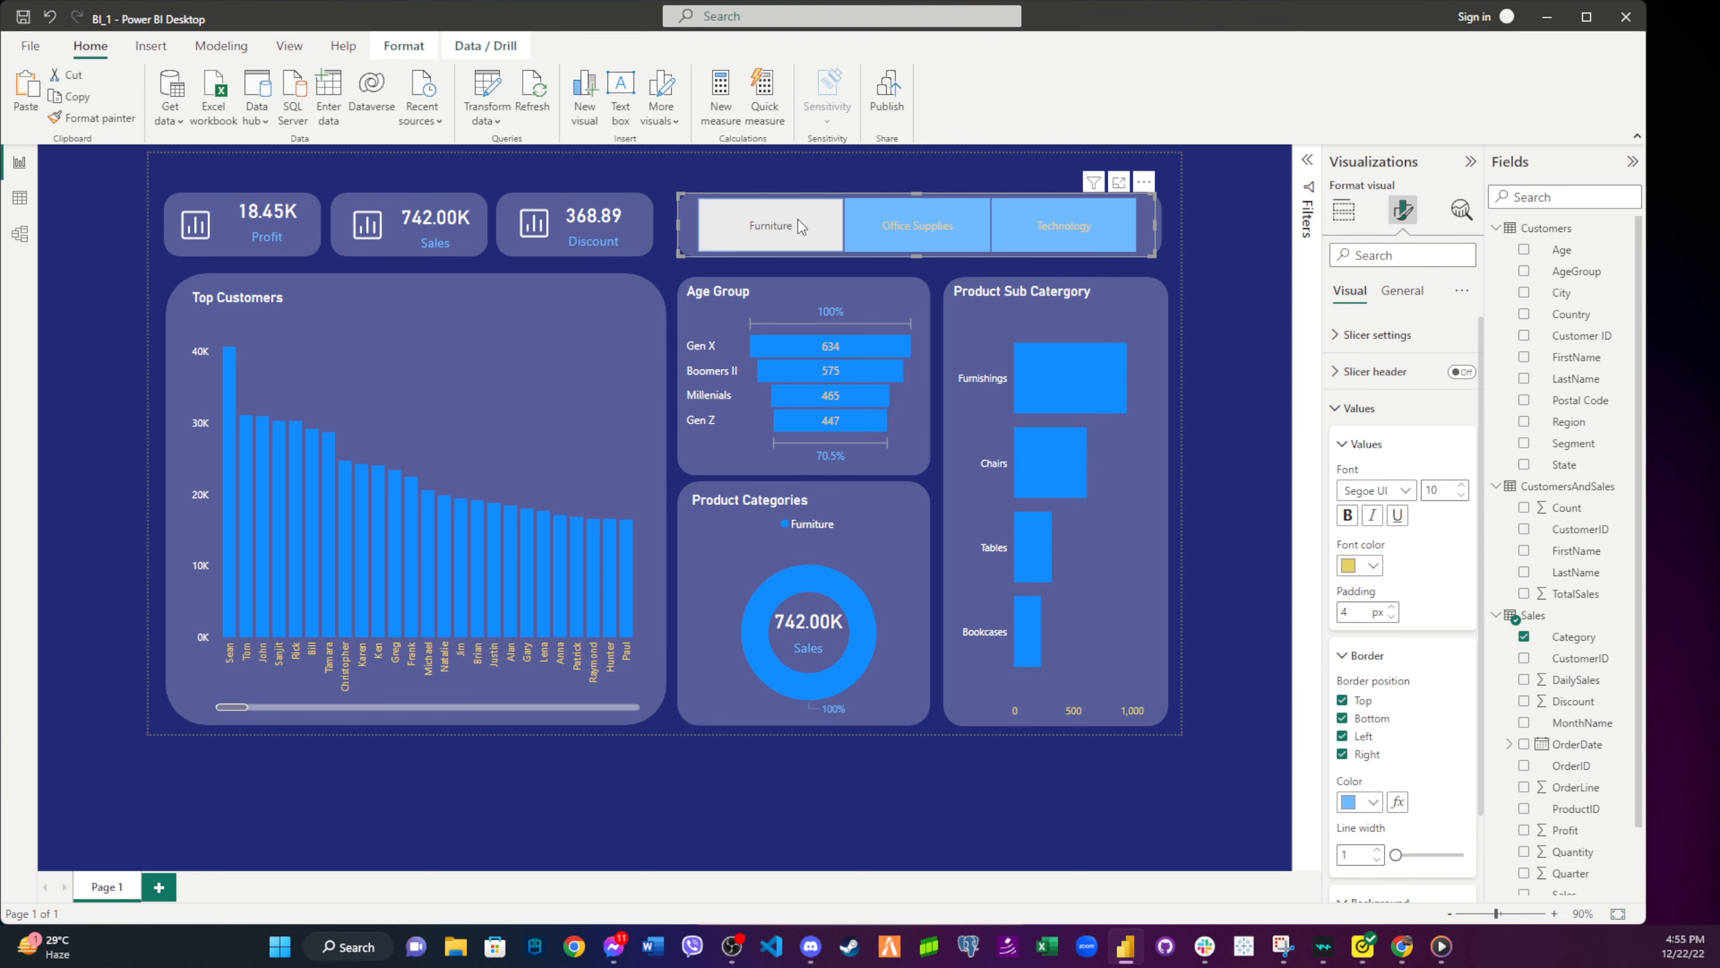
click(918, 226)
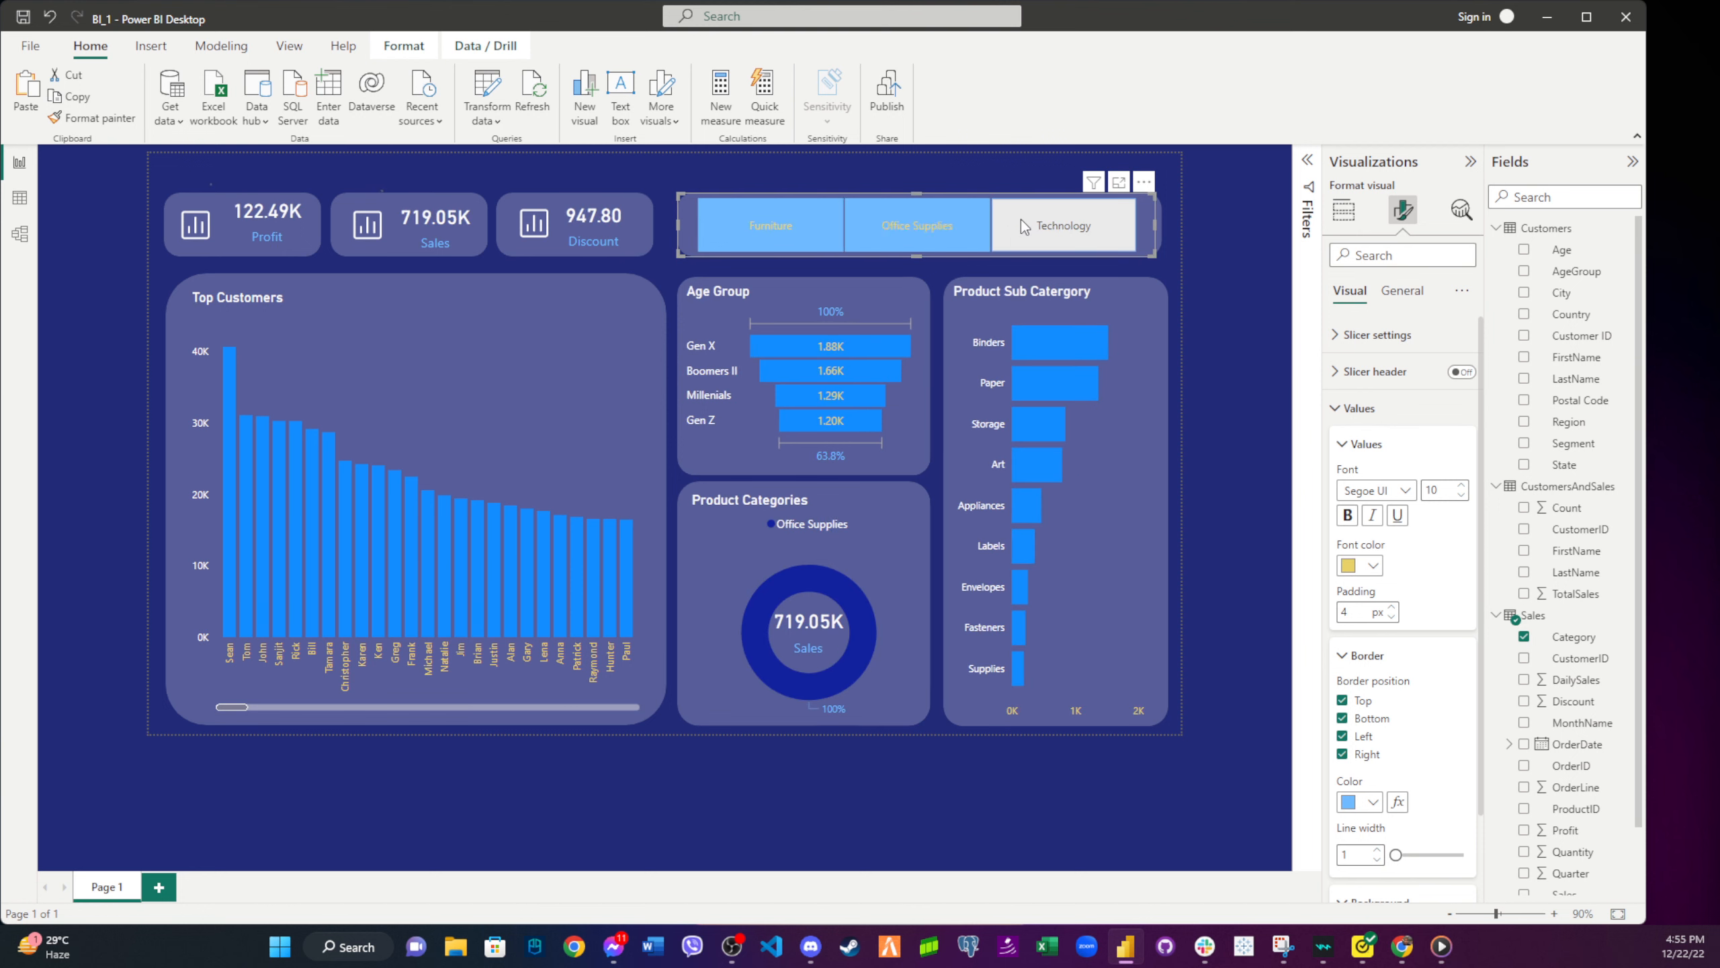
click(1022, 220)
click(995, 174)
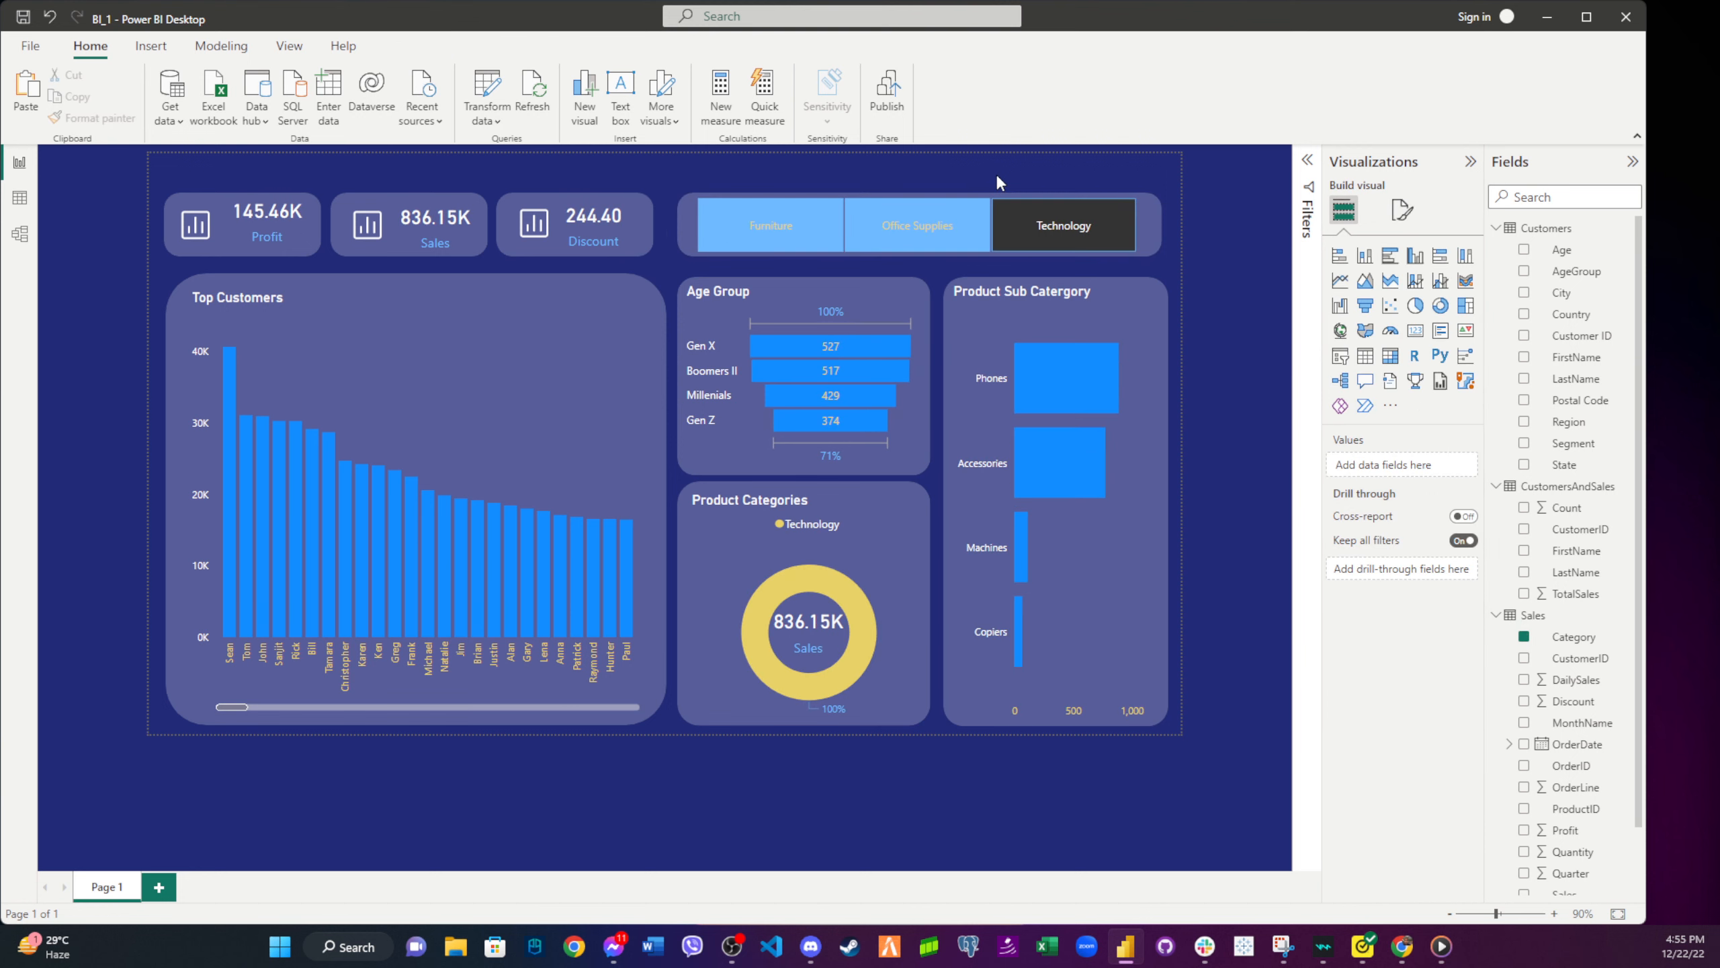
click(1023, 234)
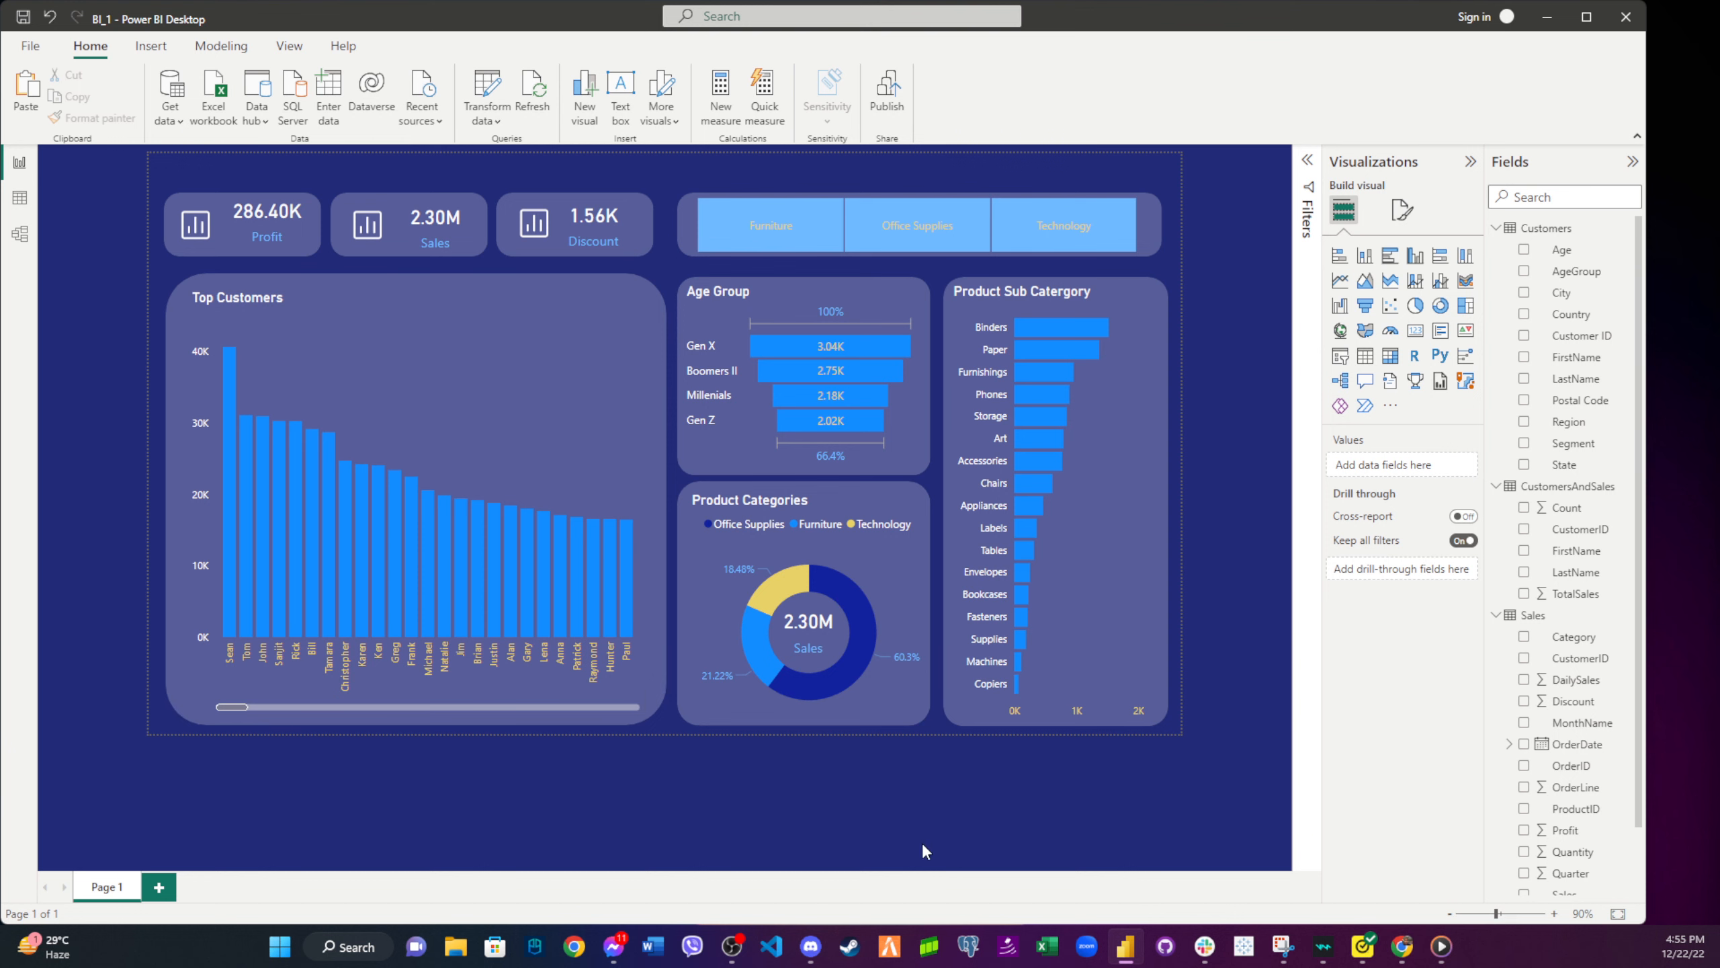
- Insert a text box, reduce its height to a narrow strip and enter the text "SAmple"
click(152, 46)
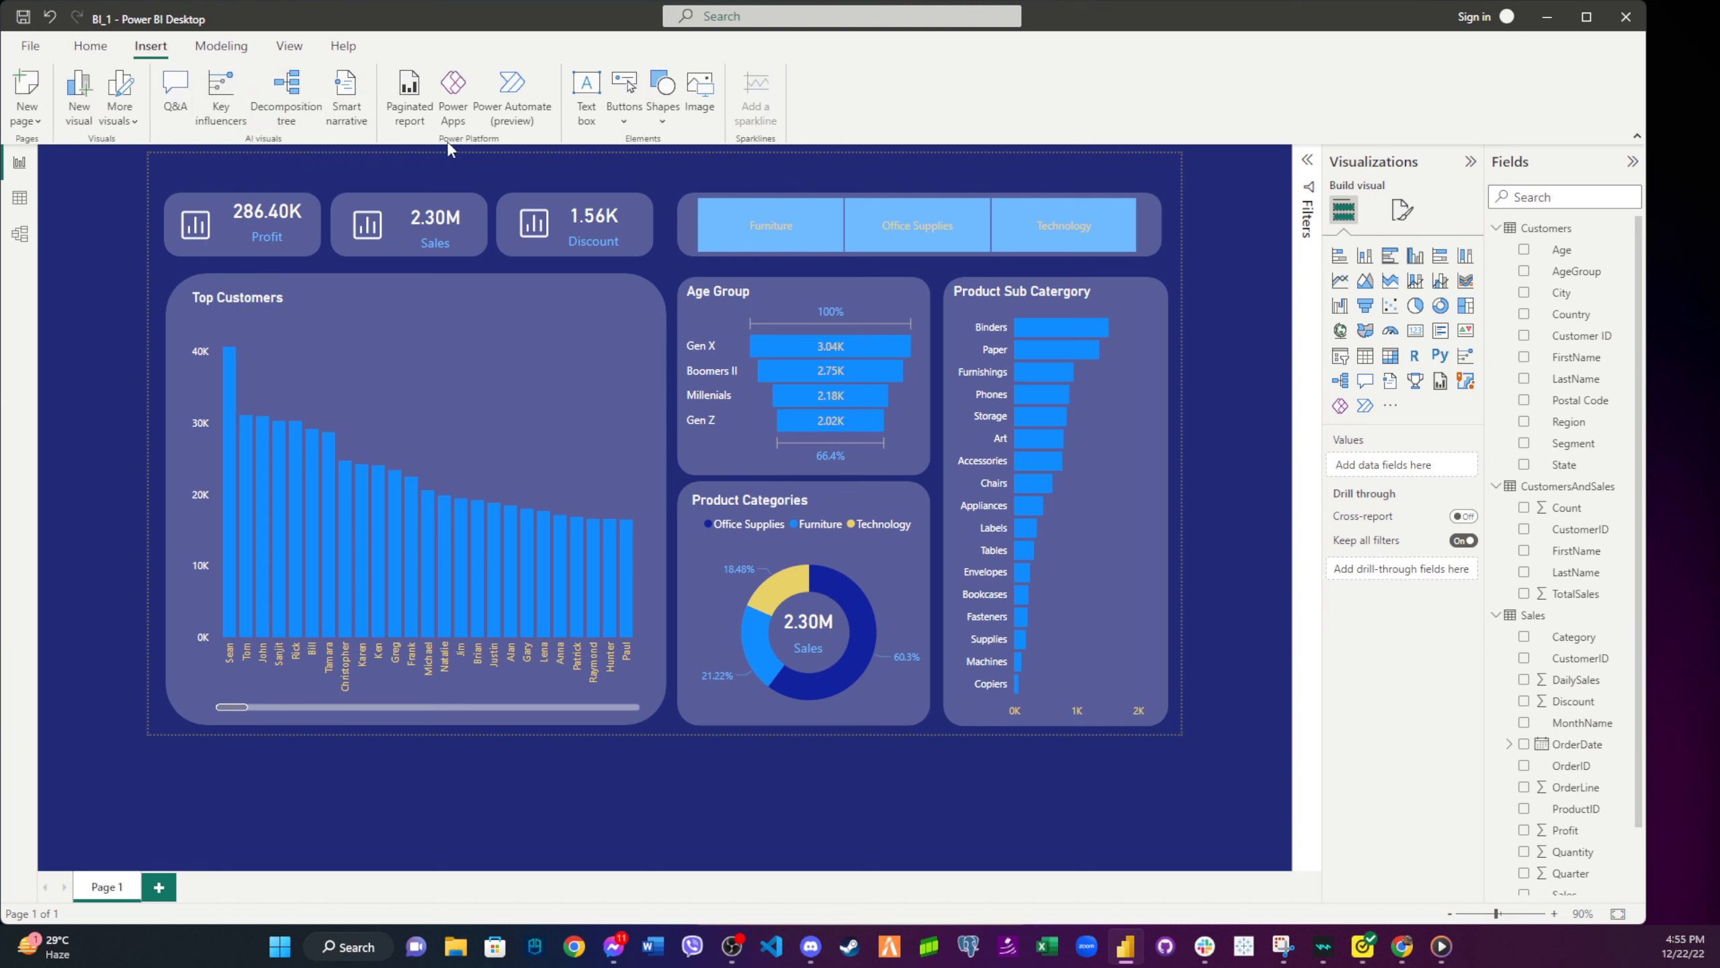
click(586, 95)
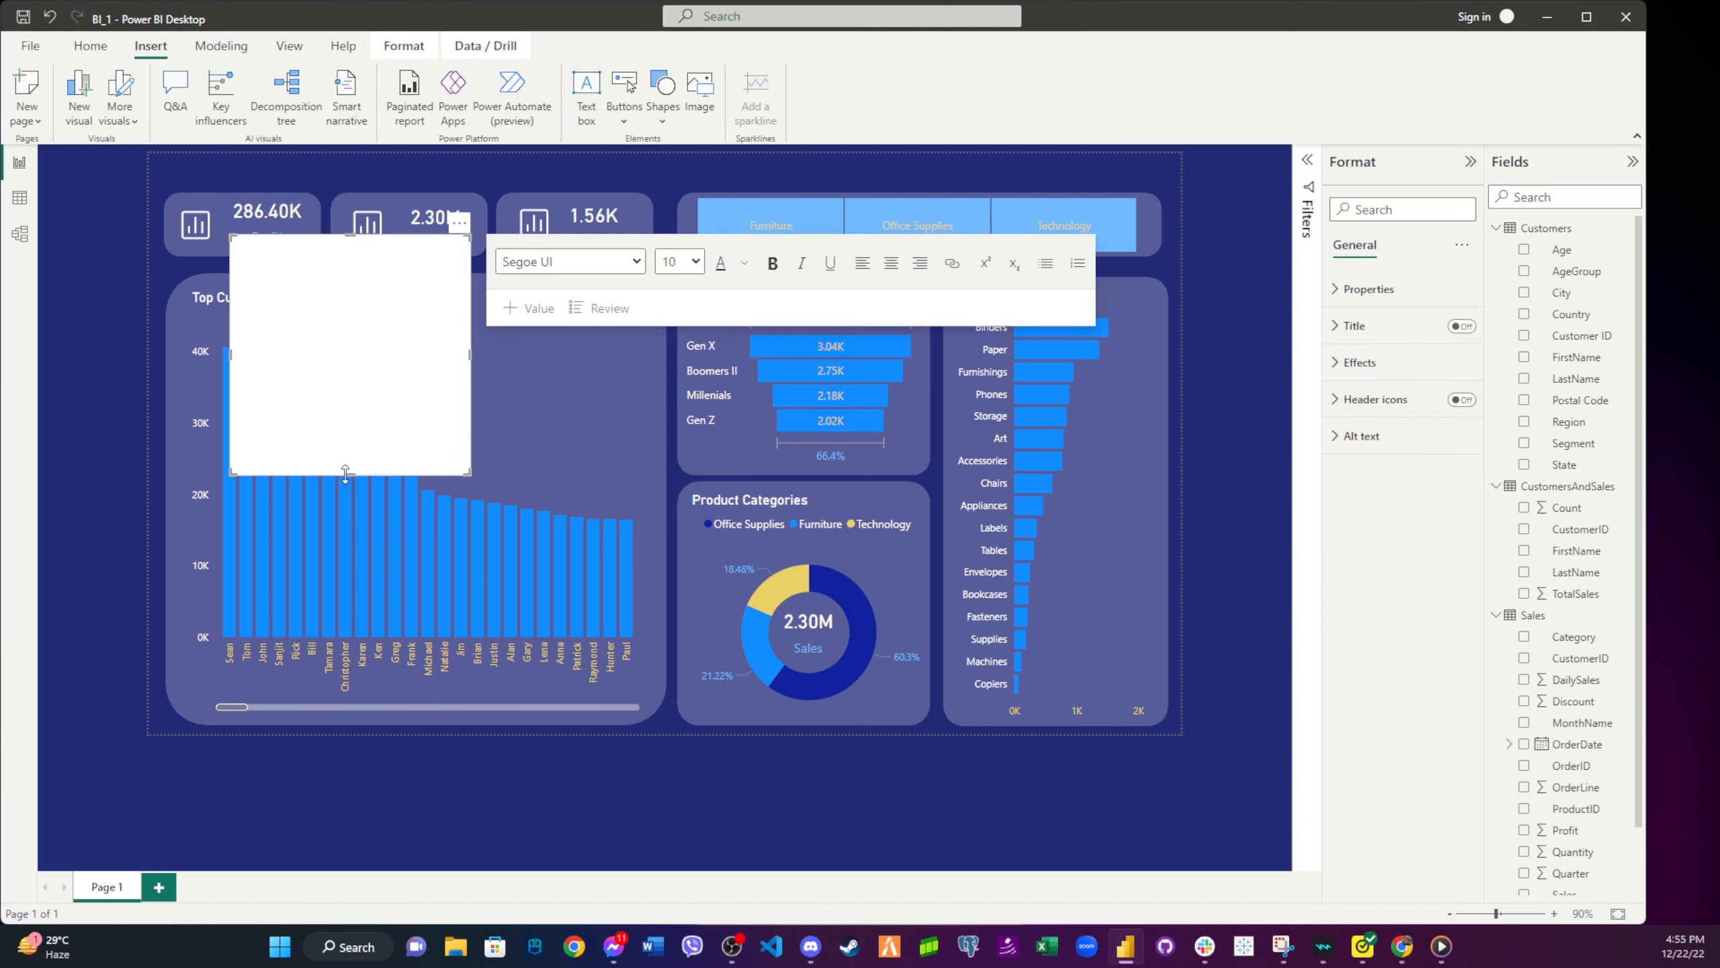
drag(350, 473, 351, 281)
click(407, 264)
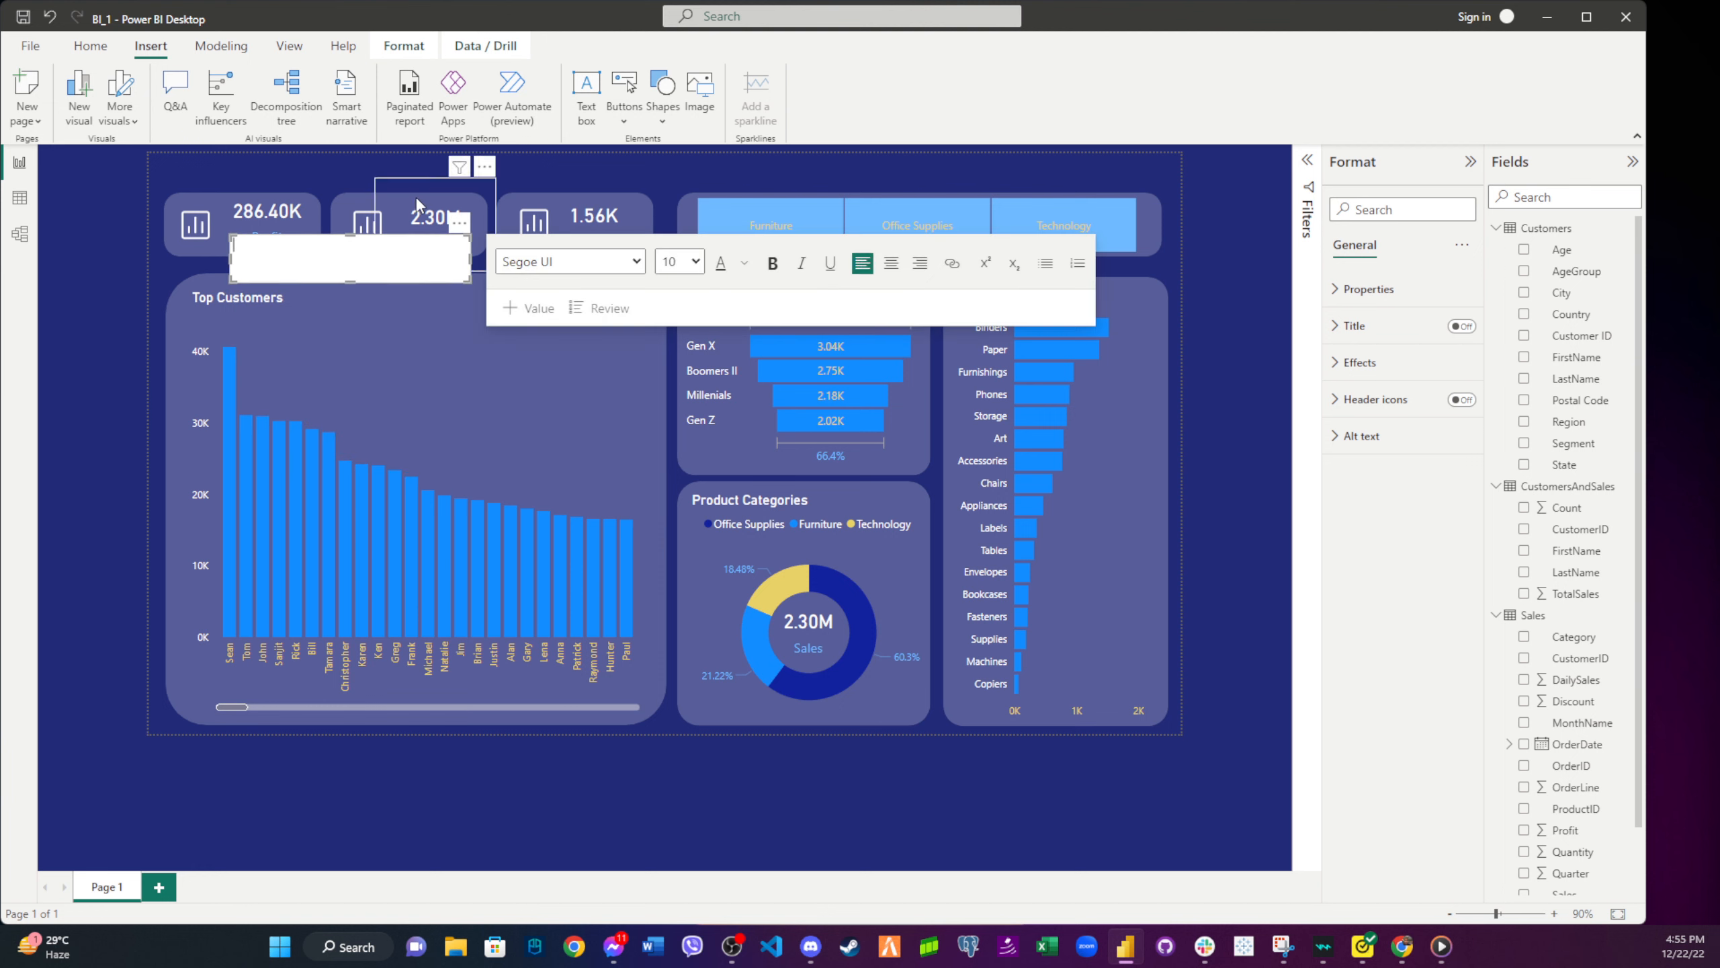
drag(467, 264, 470, 247)
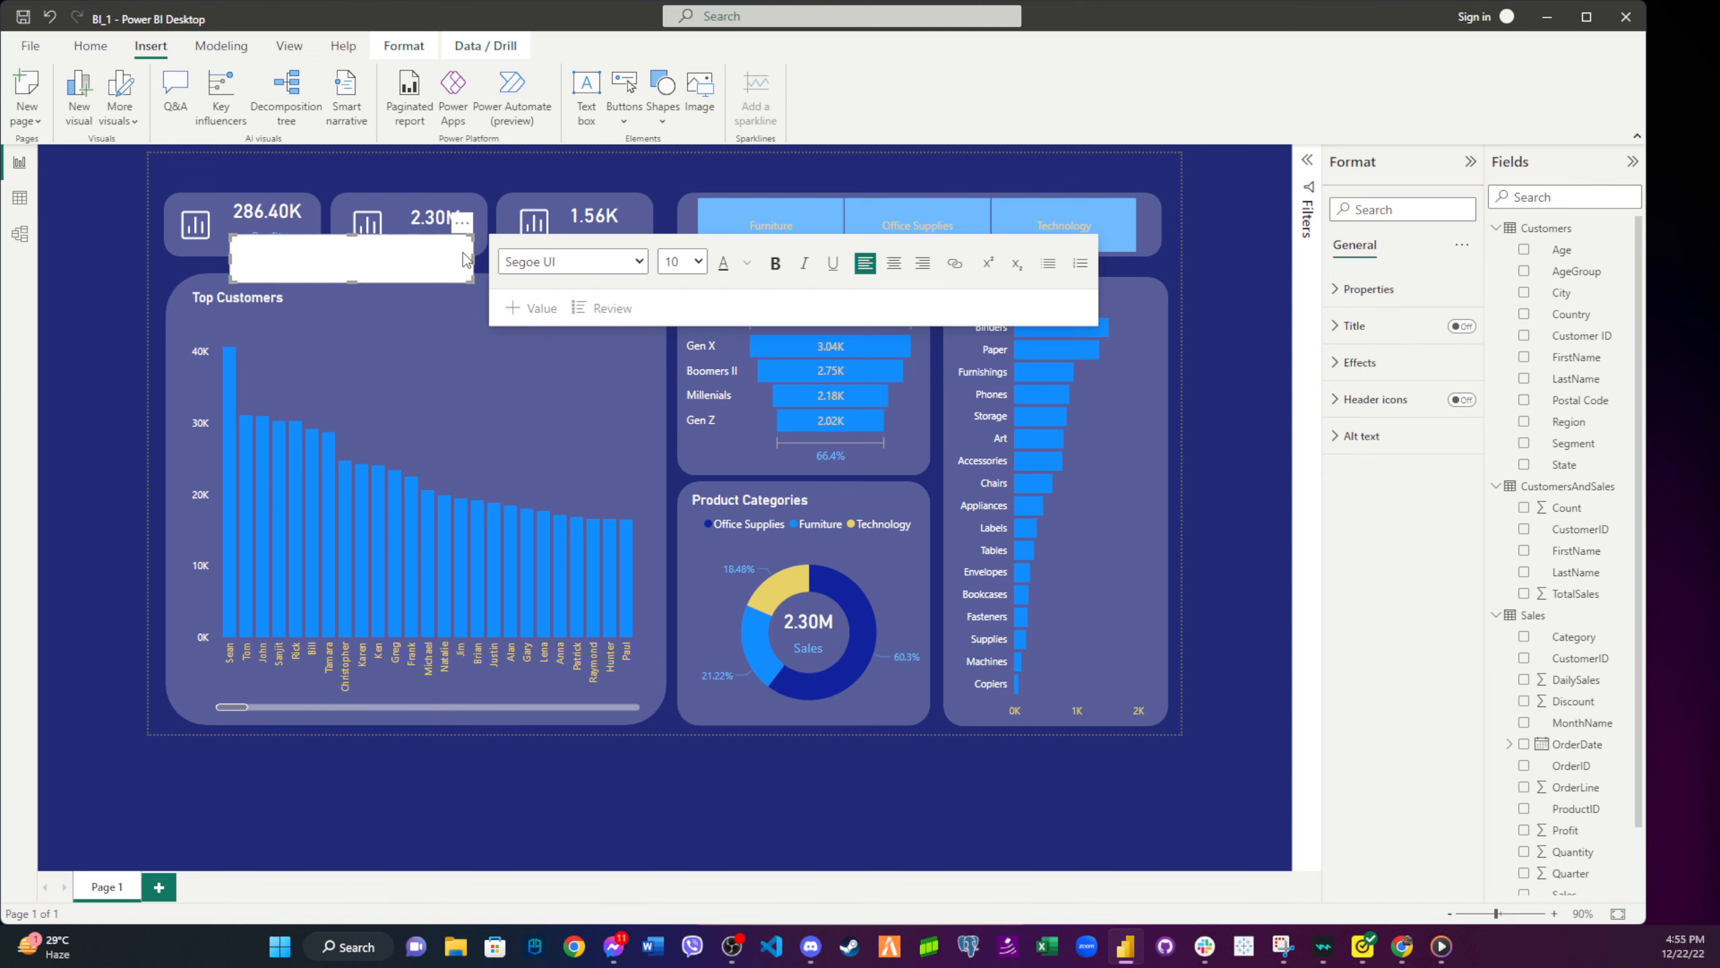
text(SAmple)
click(538, 157)
- Move the "SAmple" text box above the Profit and Sales cards and shrink it to fit the gap there
click(459, 248)
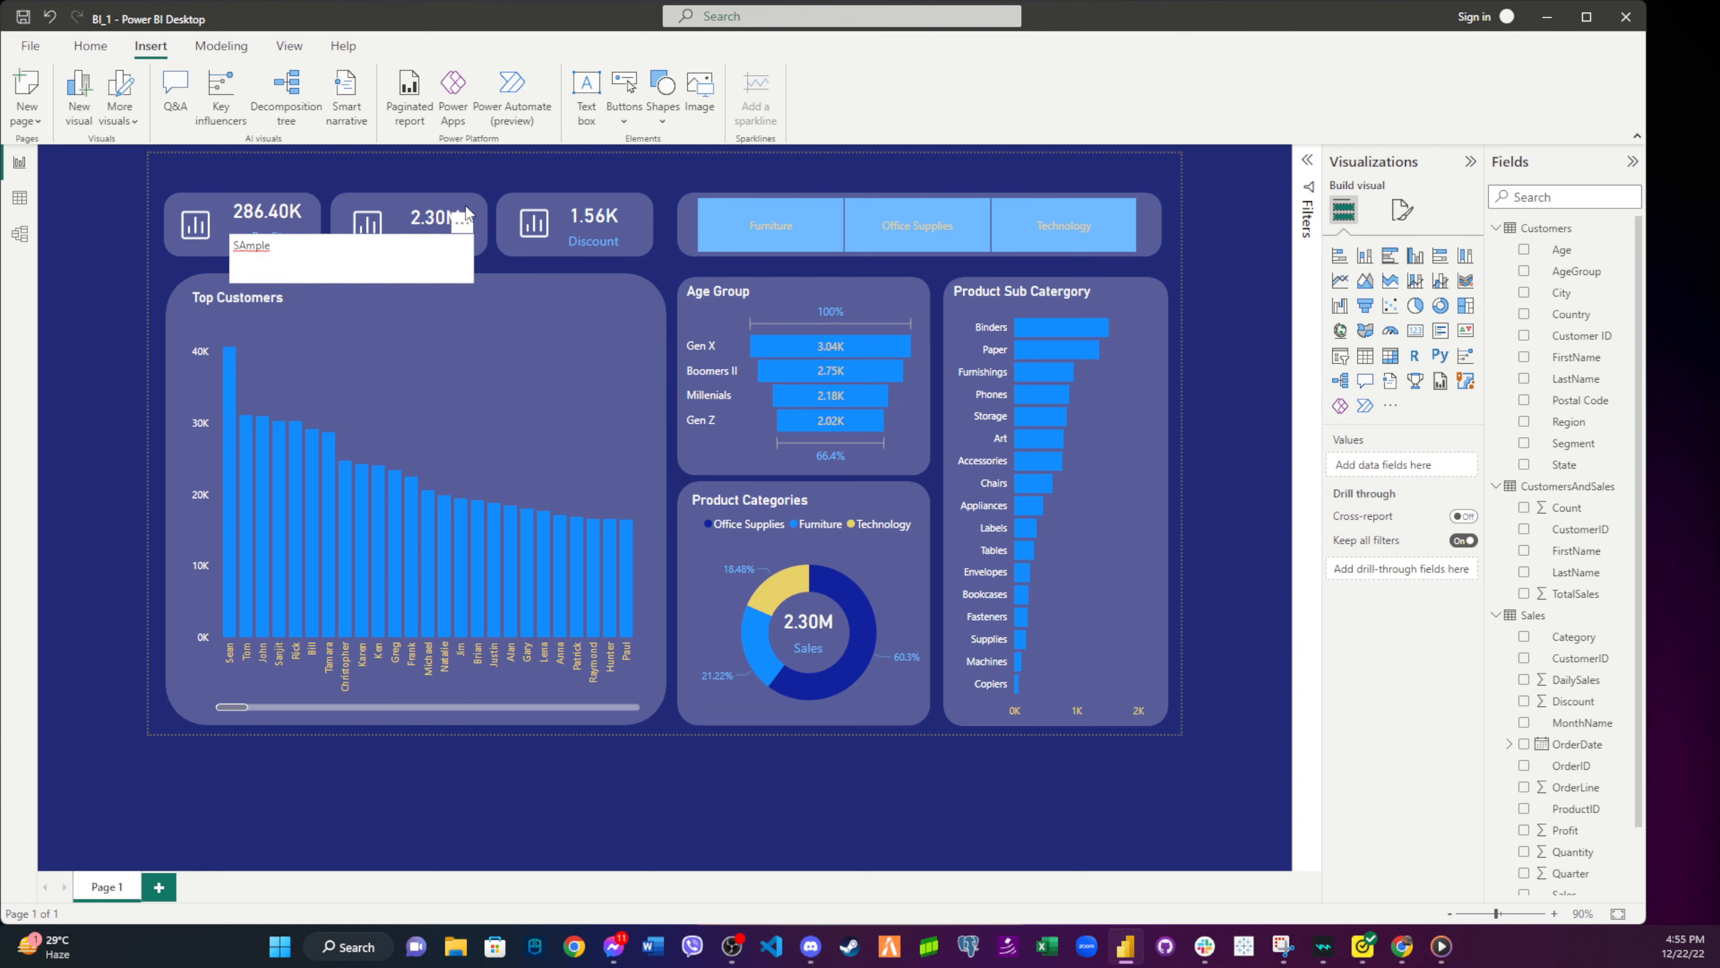
drag(471, 251, 418, 171)
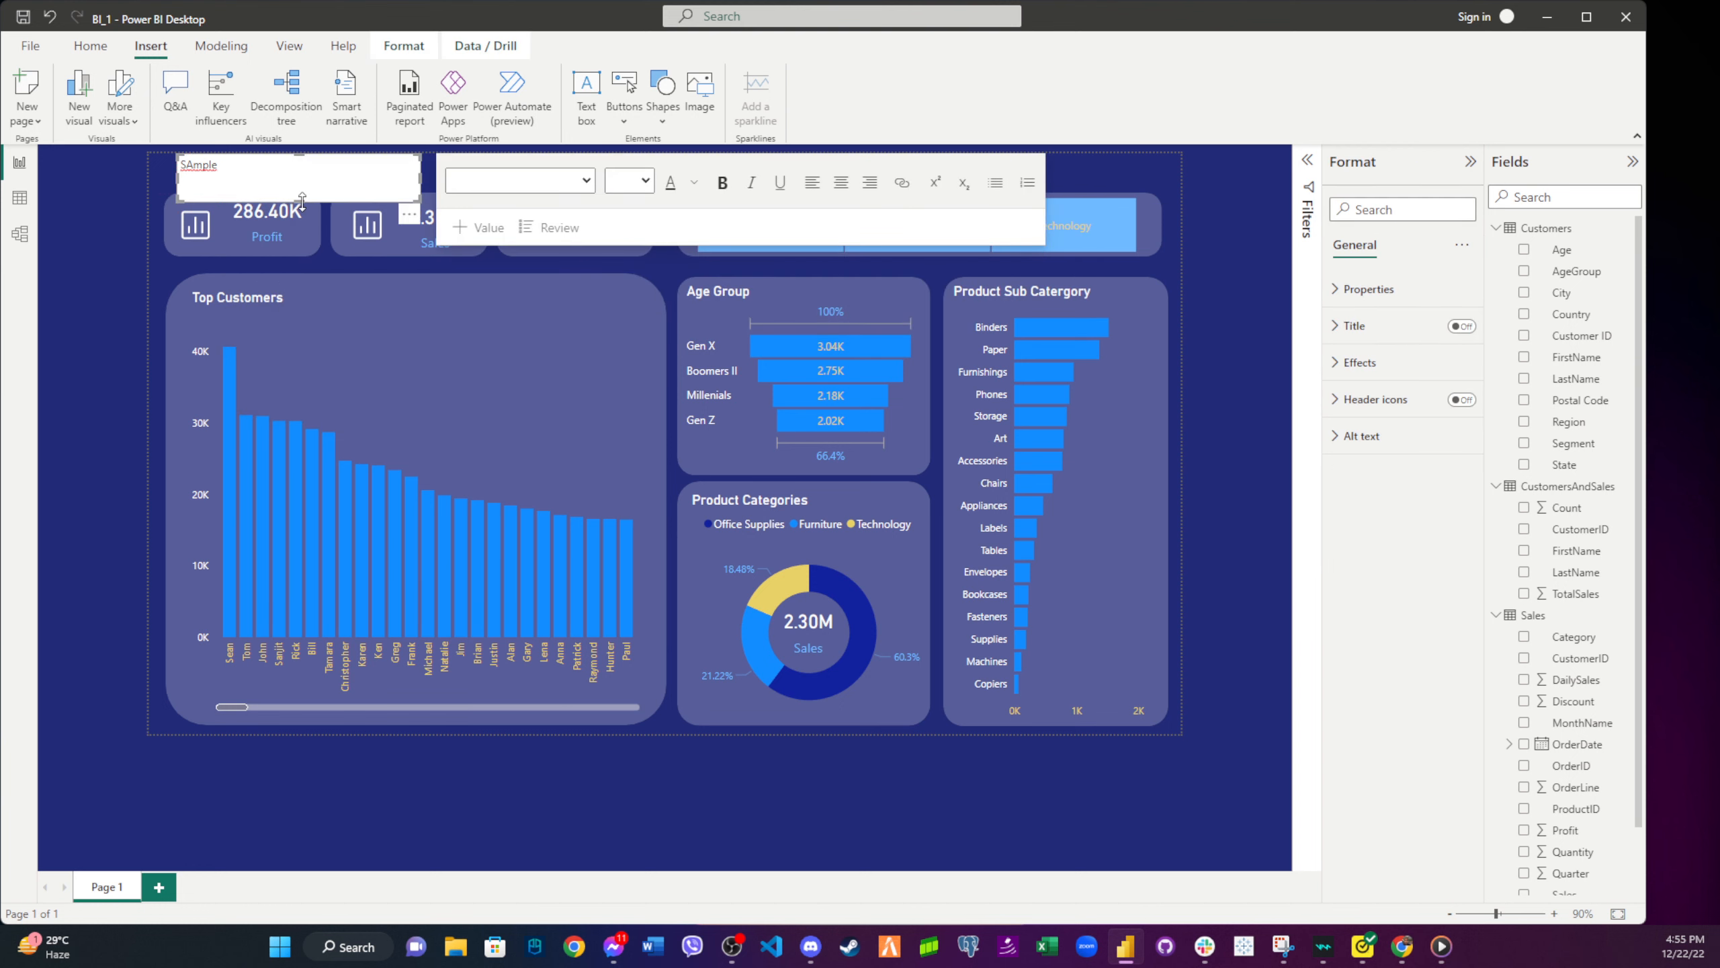
drag(302, 200, 306, 183)
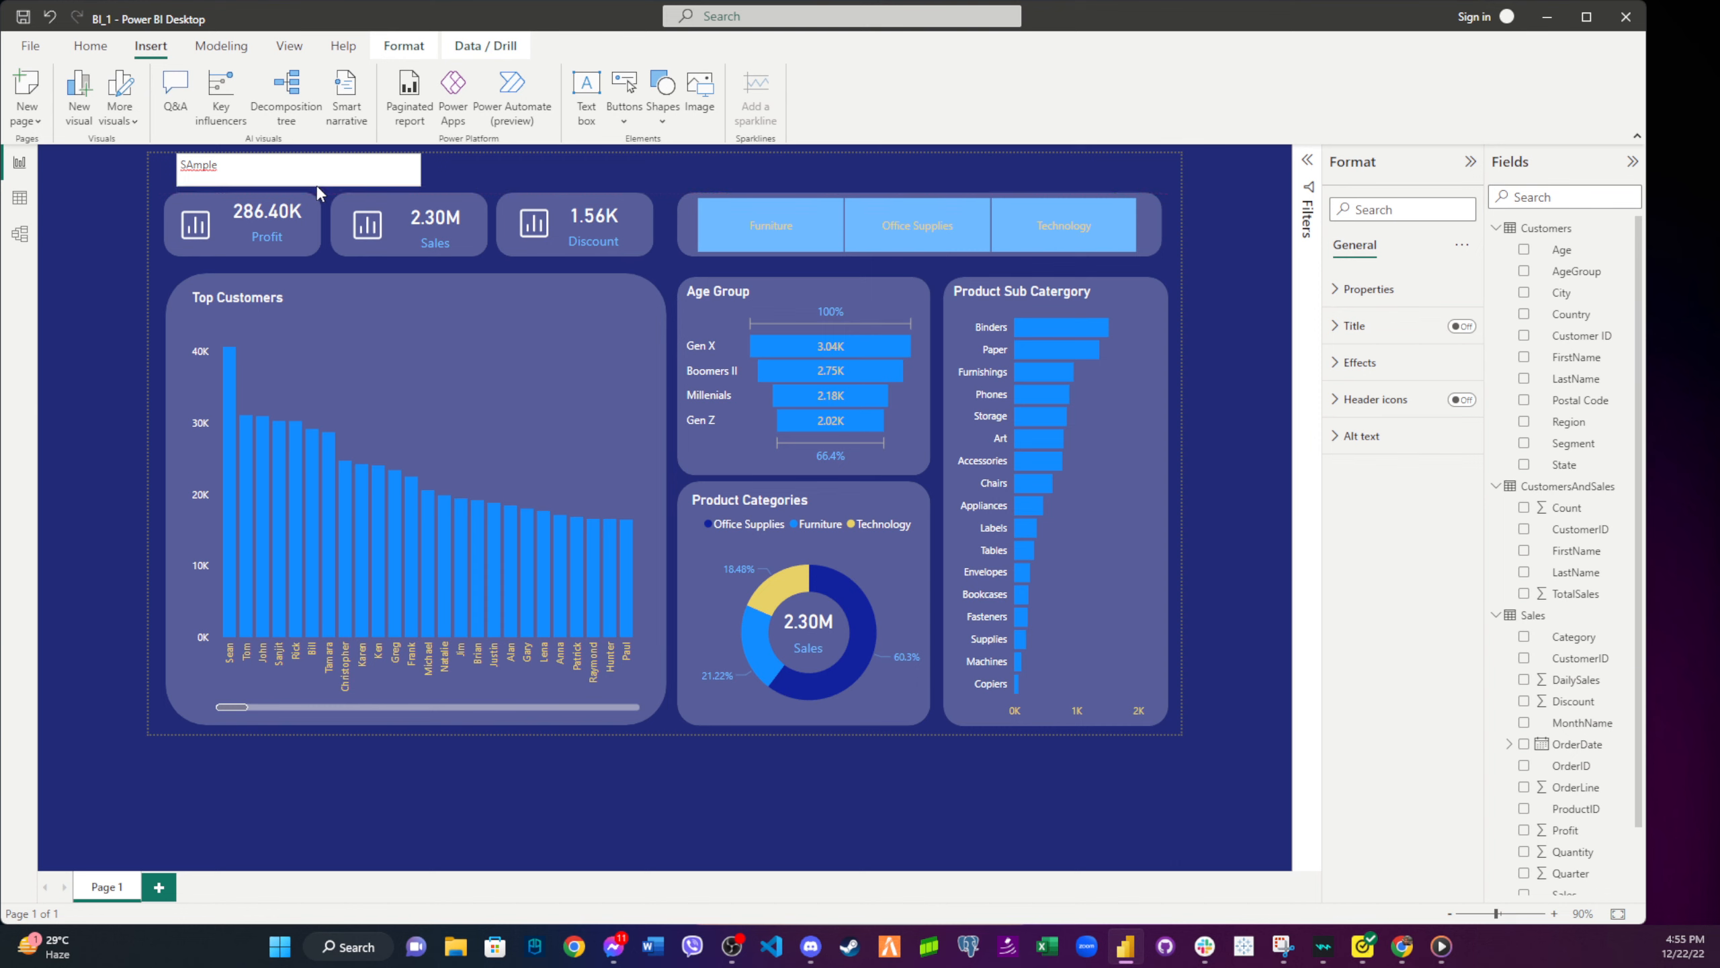
click(330, 163)
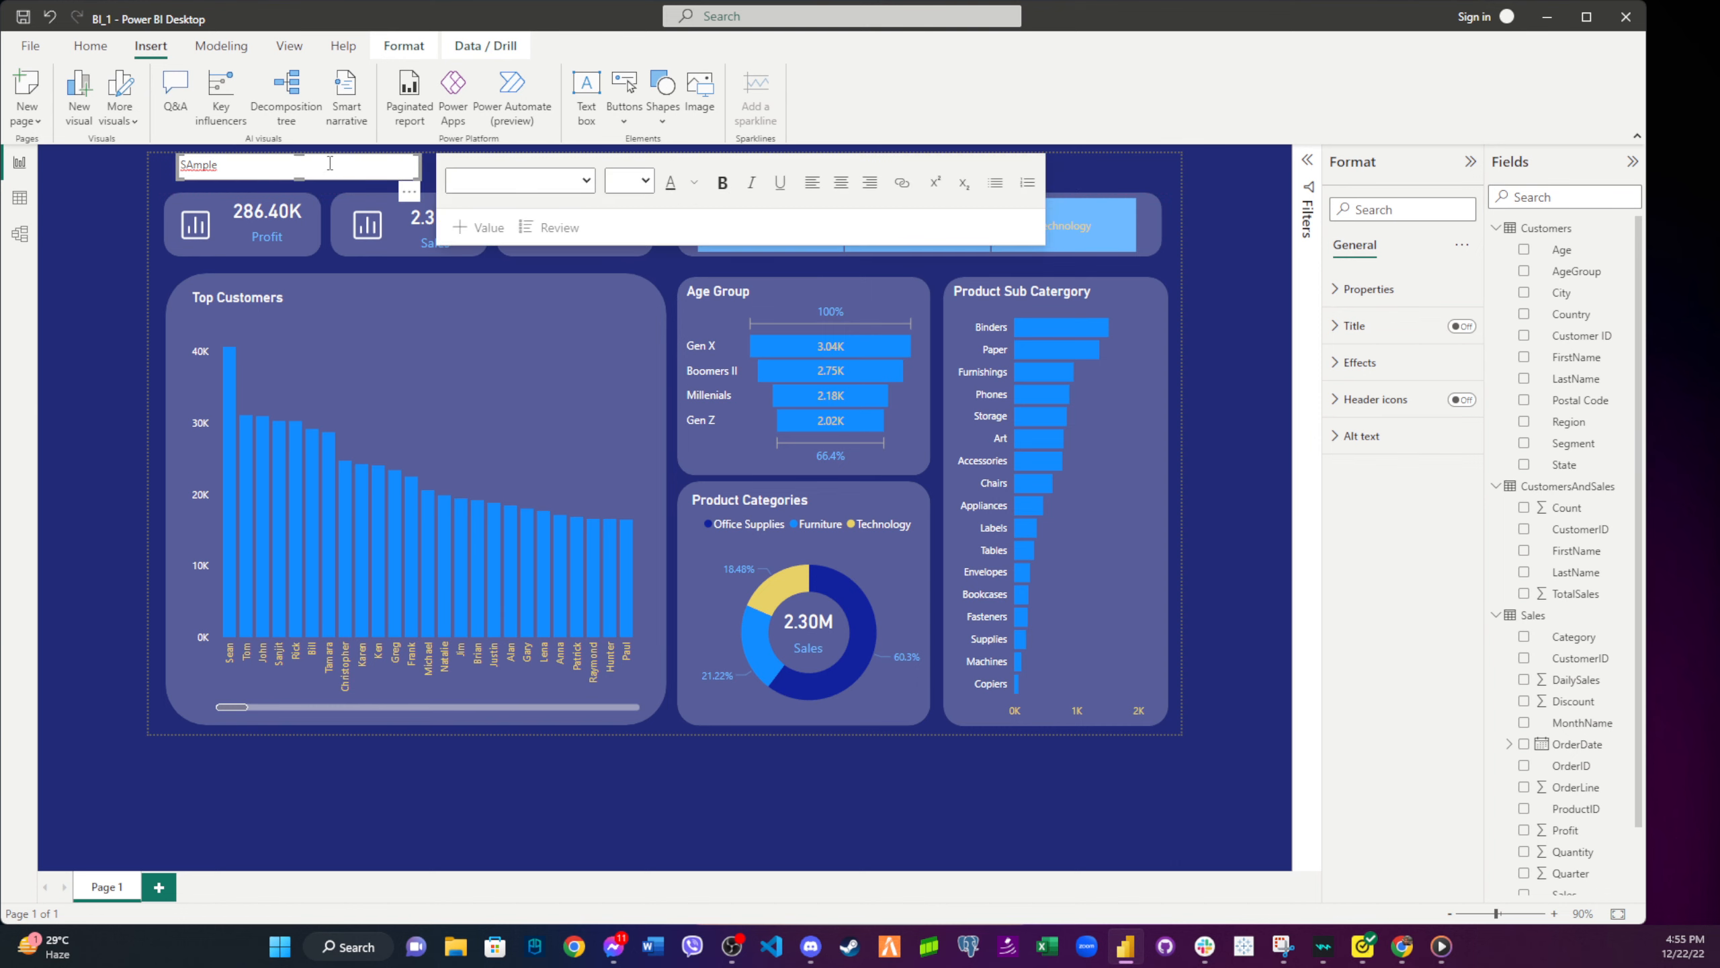
click(418, 172)
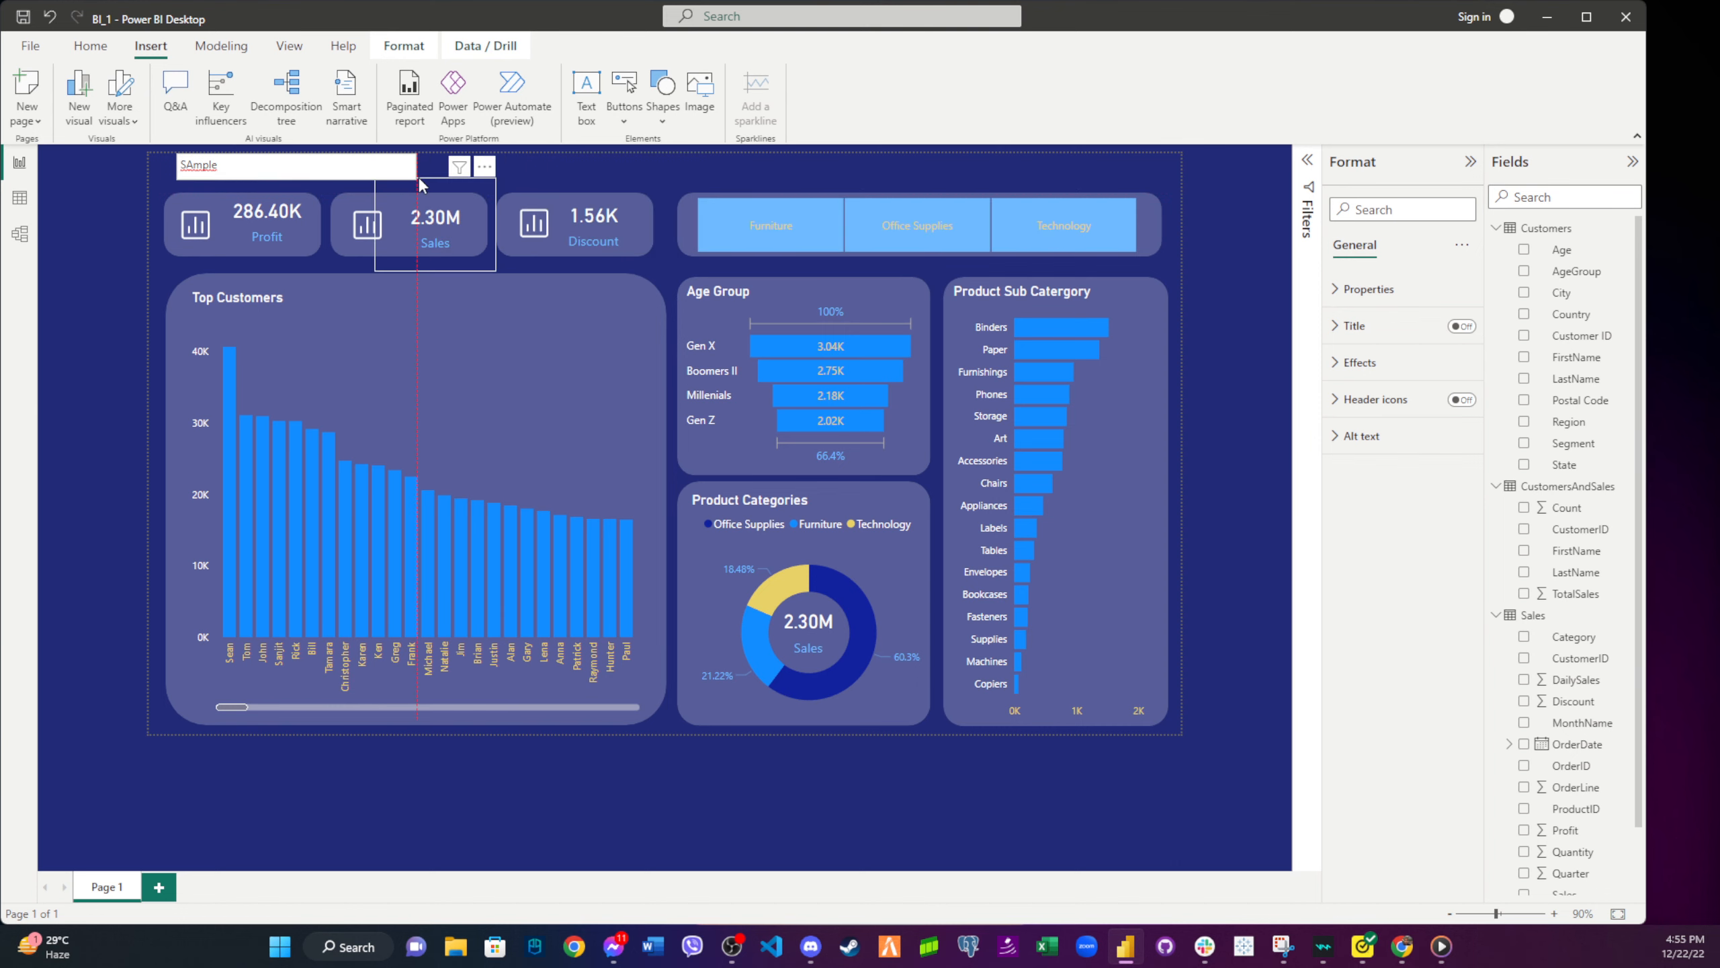
click(416, 171)
click(421, 172)
- Set the font of the "SAmple" text to Segoe (Bold)
drag(219, 165, 176, 167)
click(203, 165)
click(574, 183)
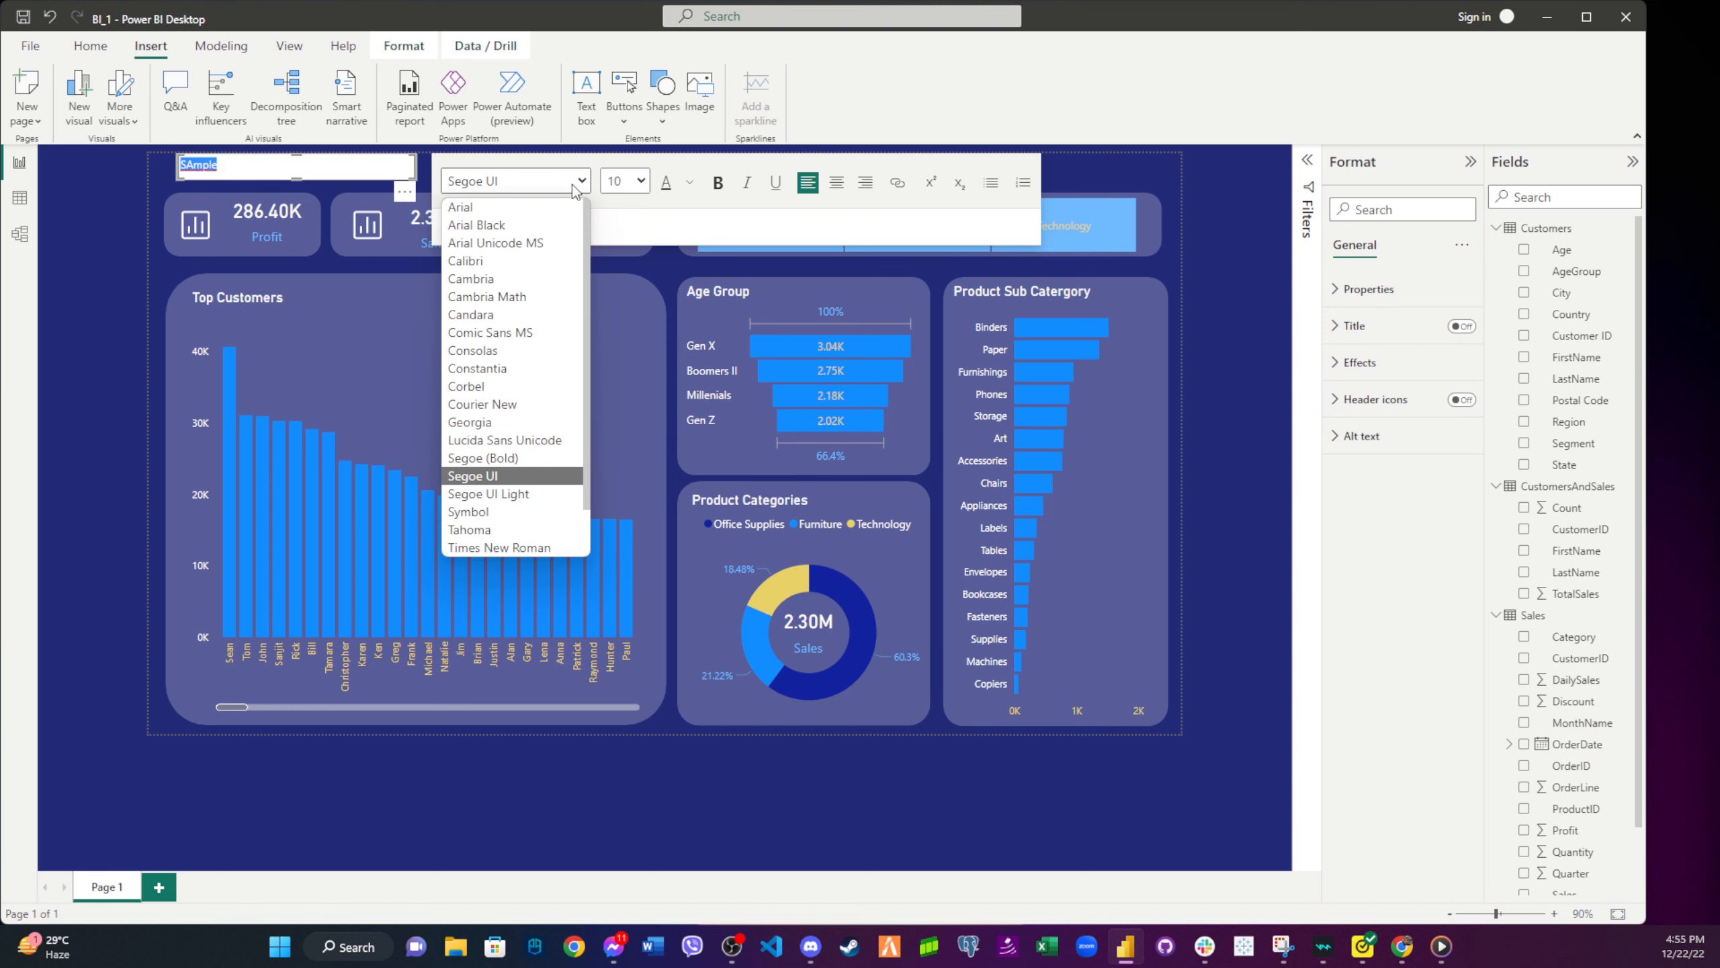
click(545, 466)
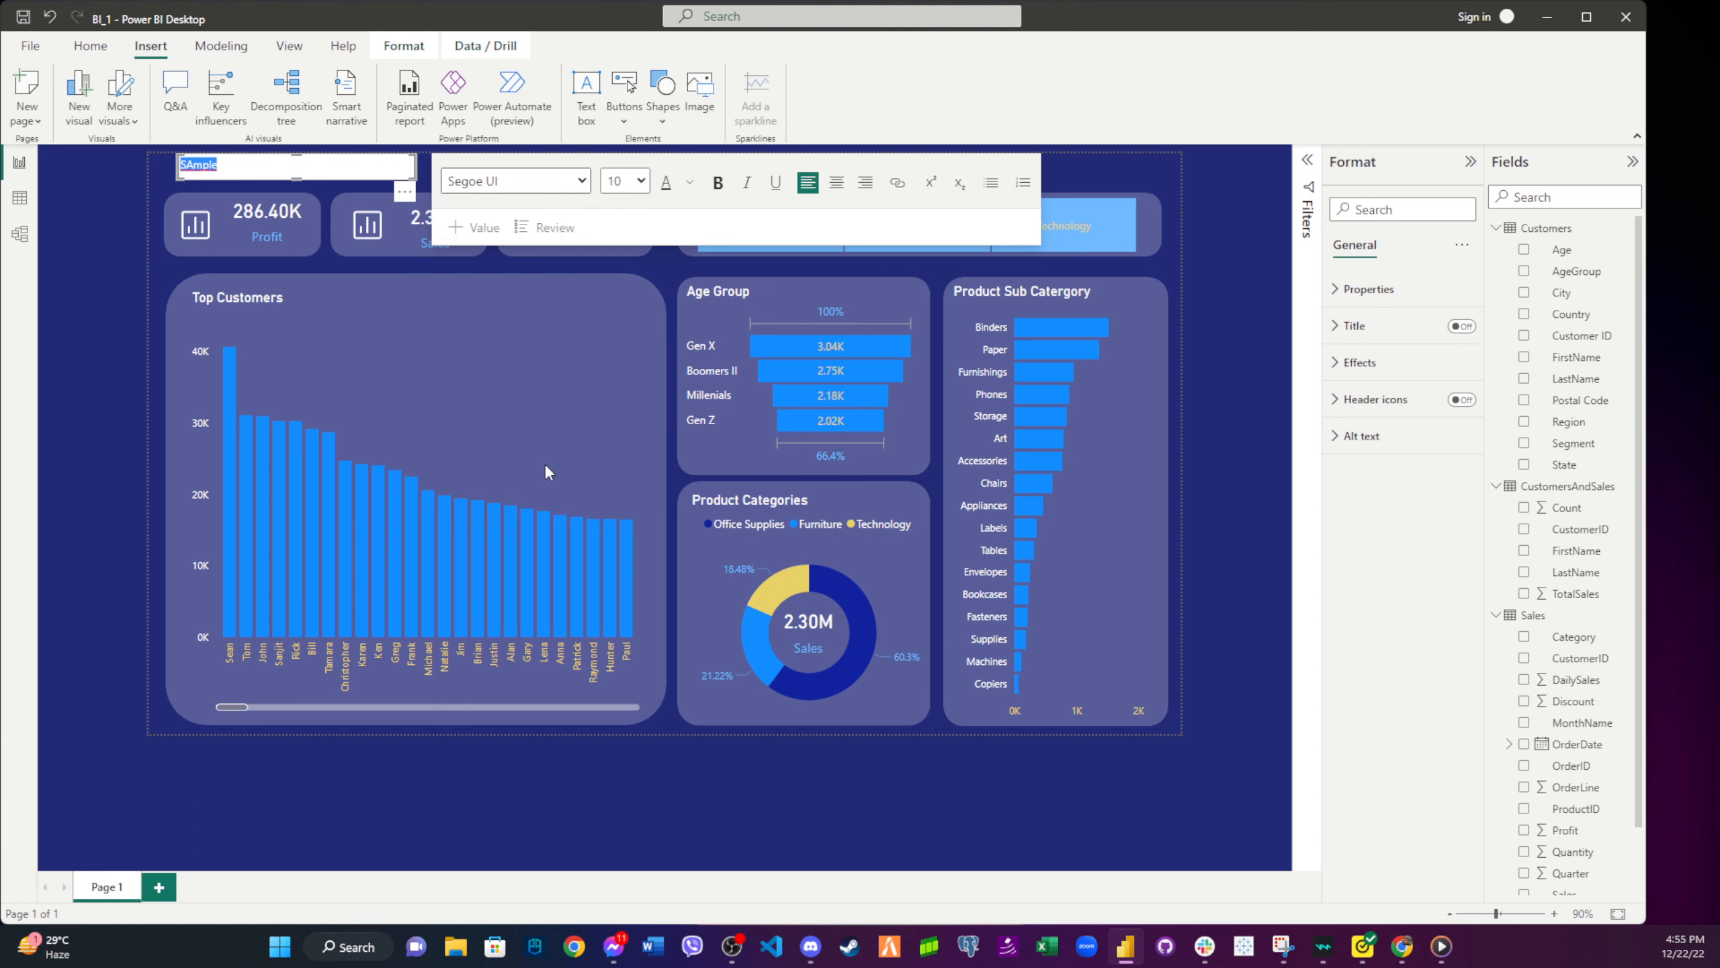
- Try font sizes 12, 28 and 20 on the "SAmple" text
click(633, 185)
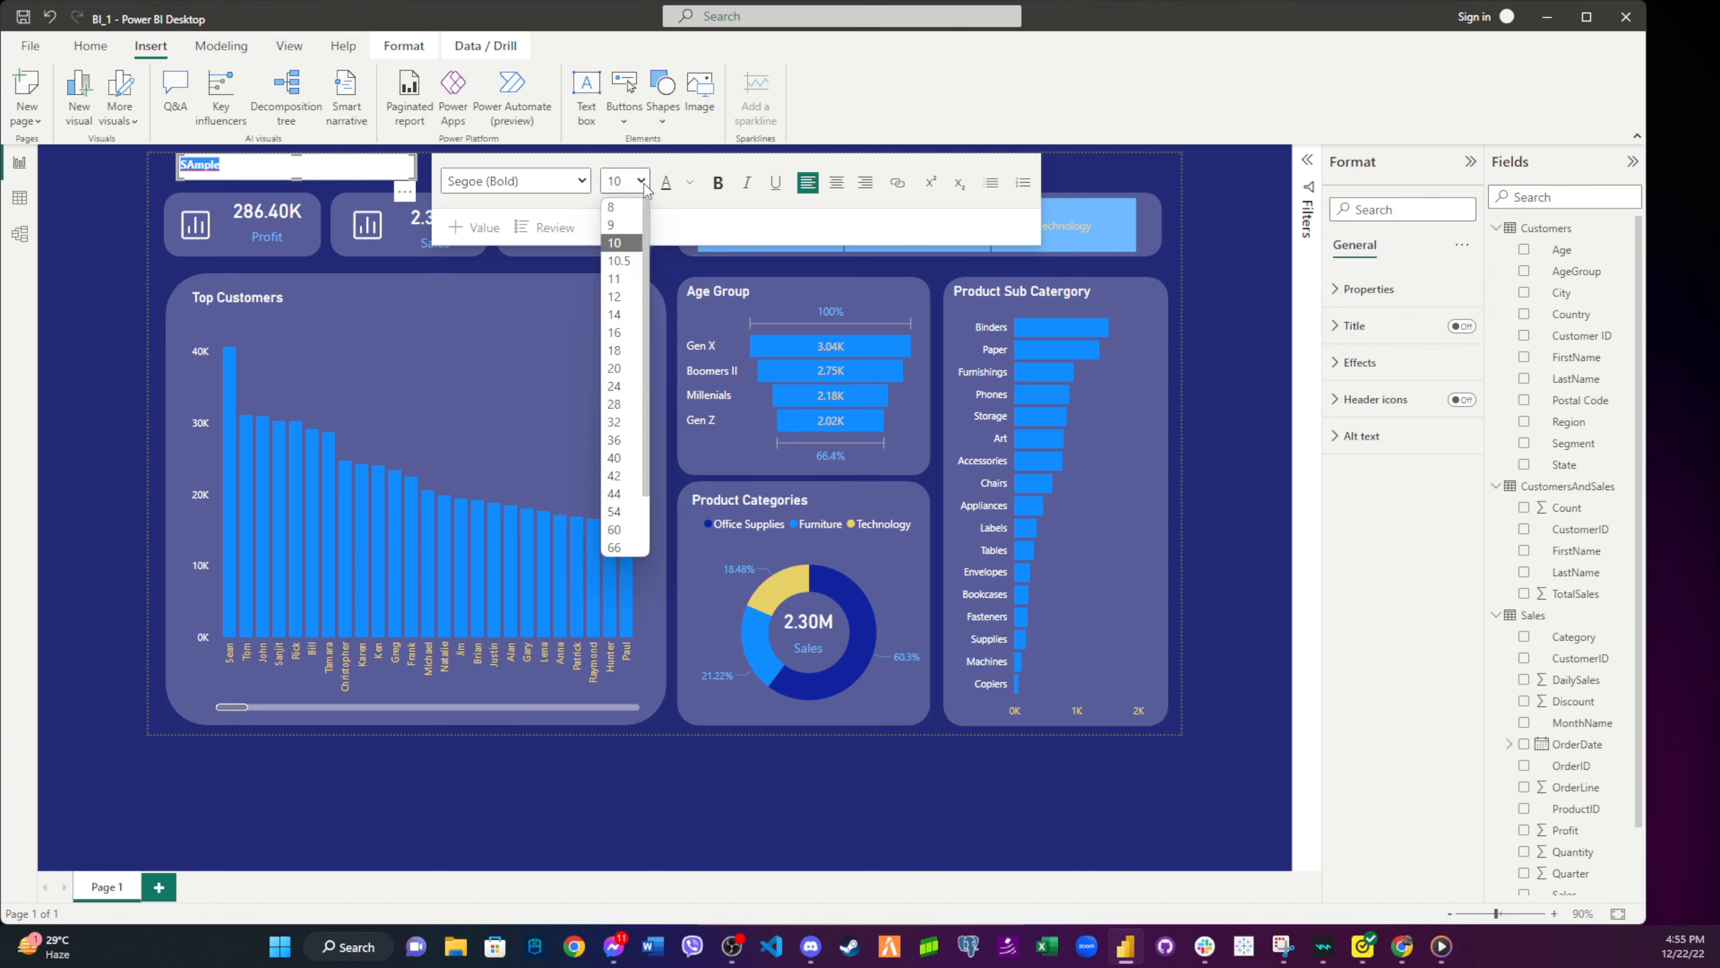
click(633, 292)
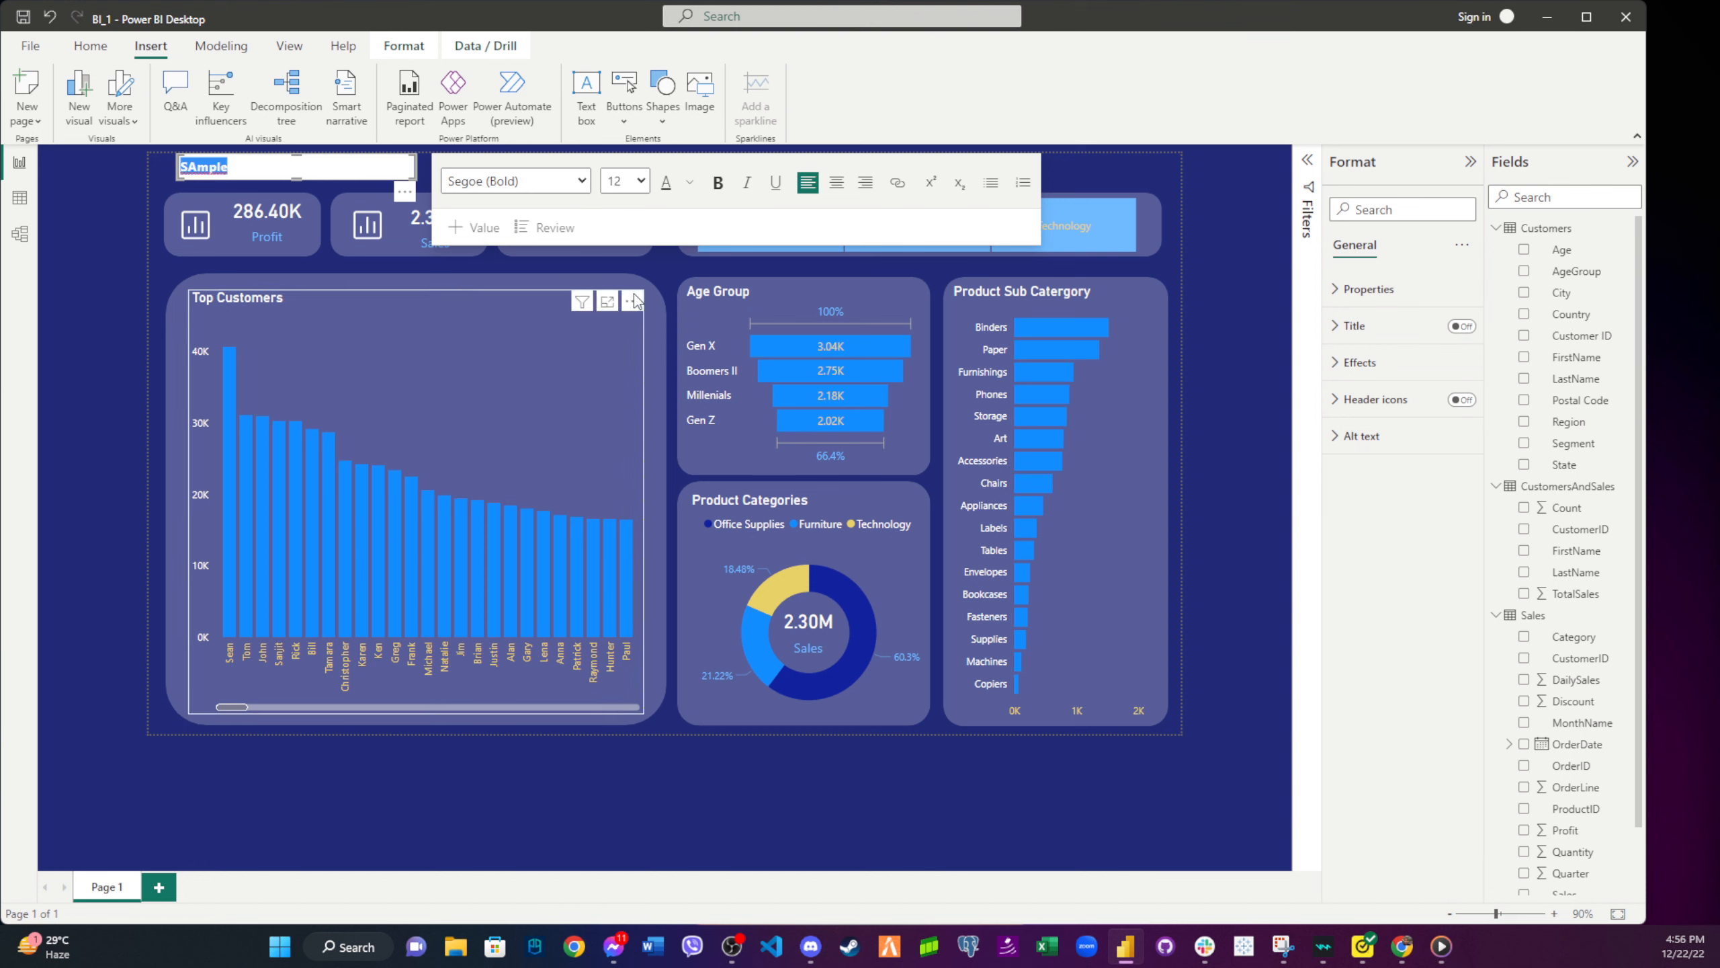
click(640, 182)
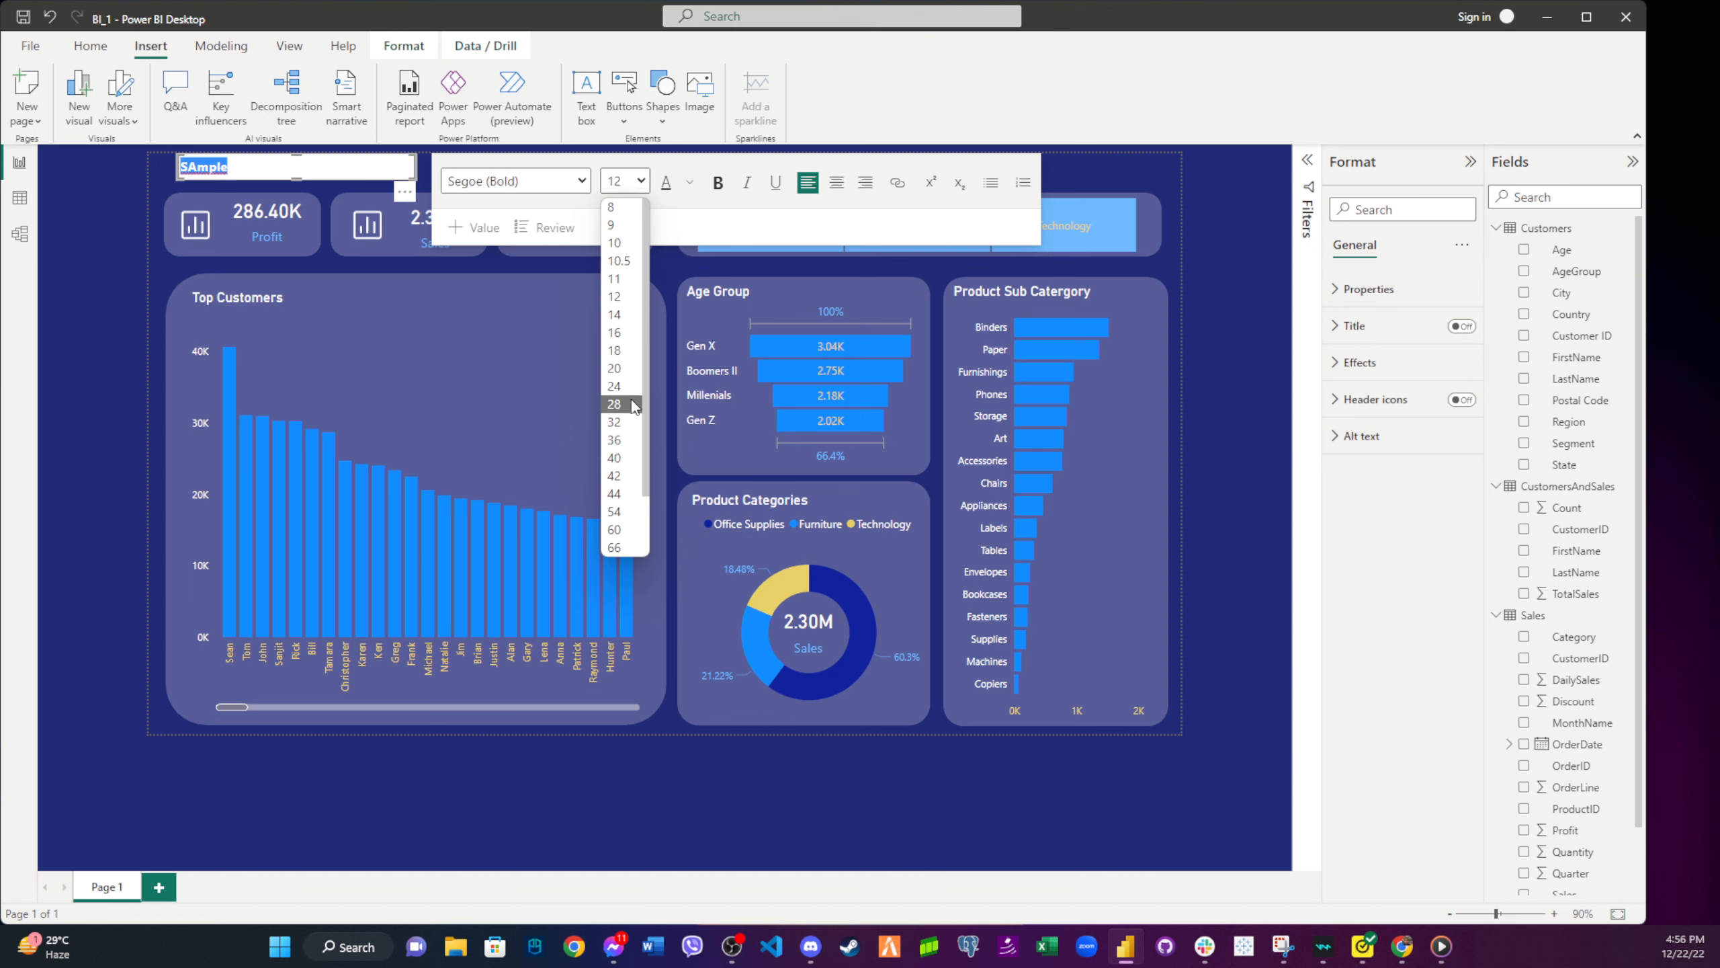
click(630, 399)
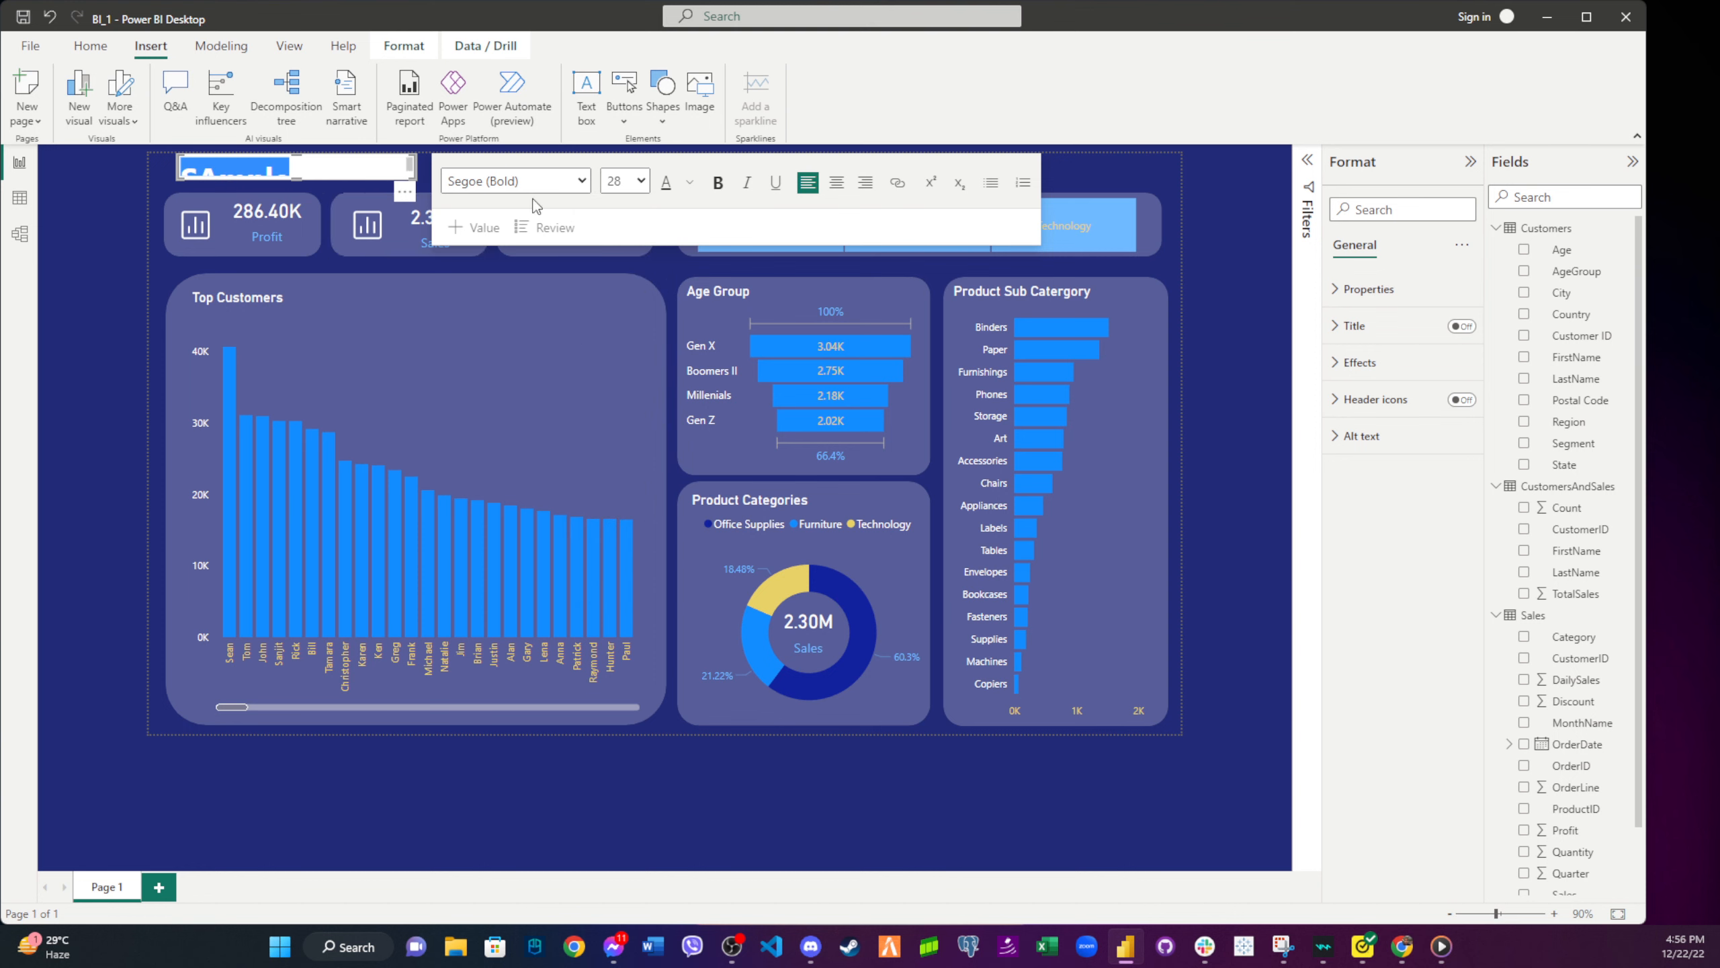
click(639, 181)
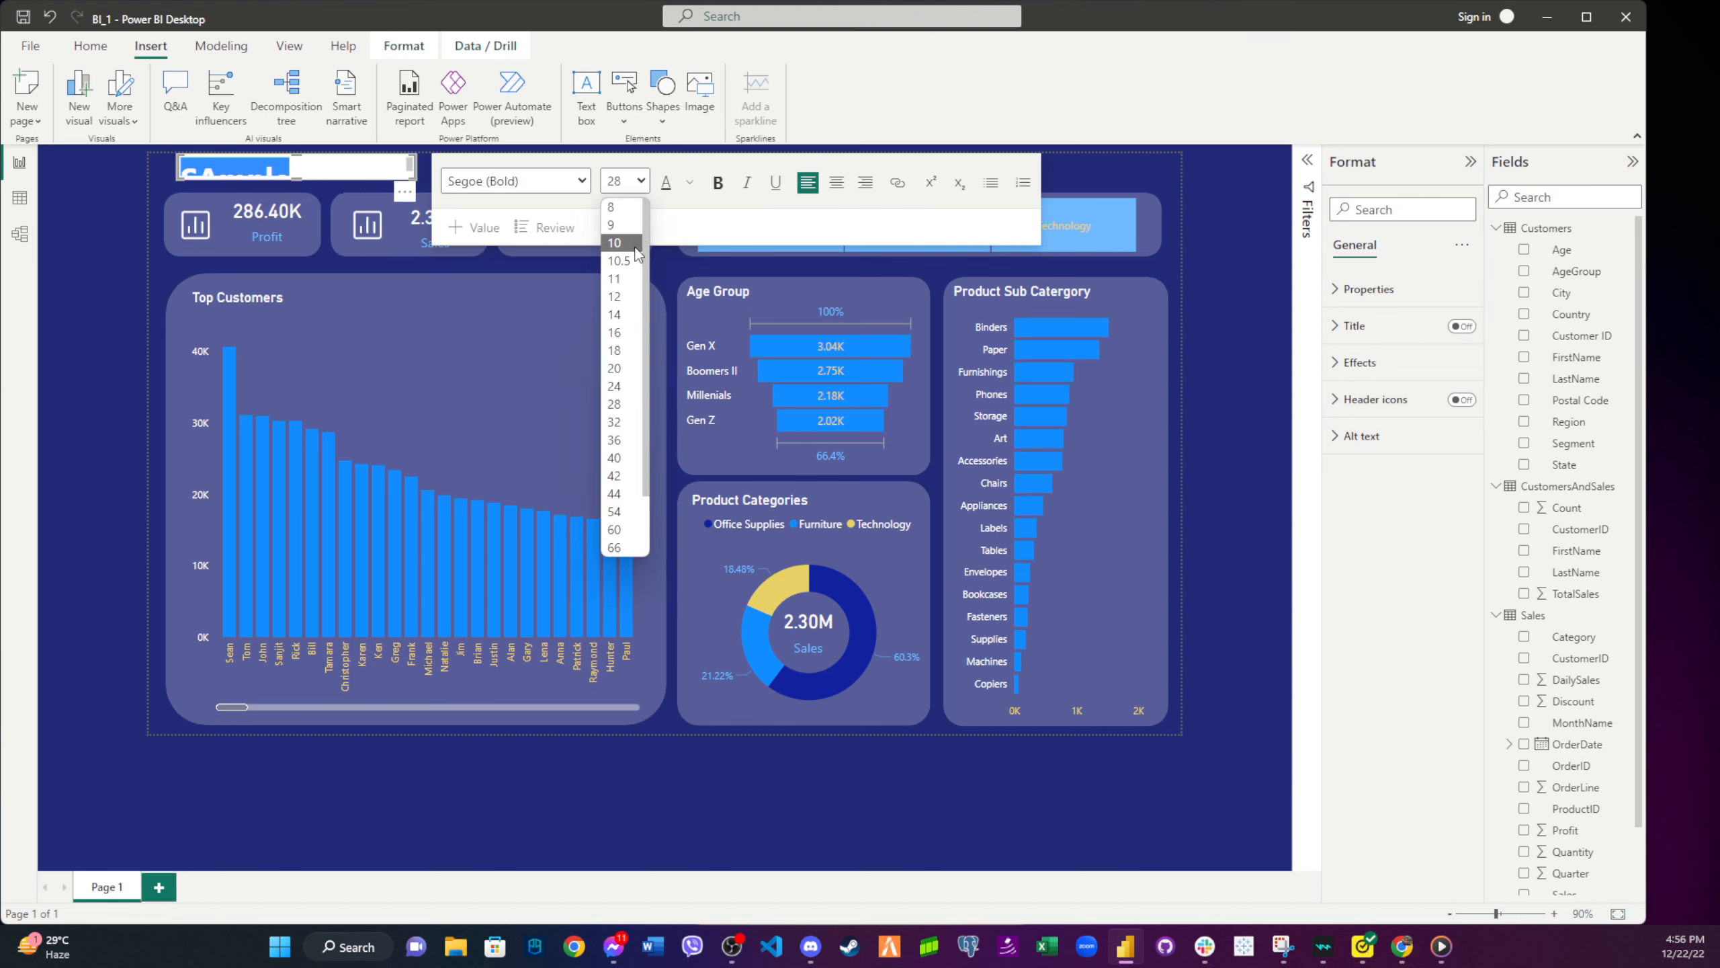
click(616, 368)
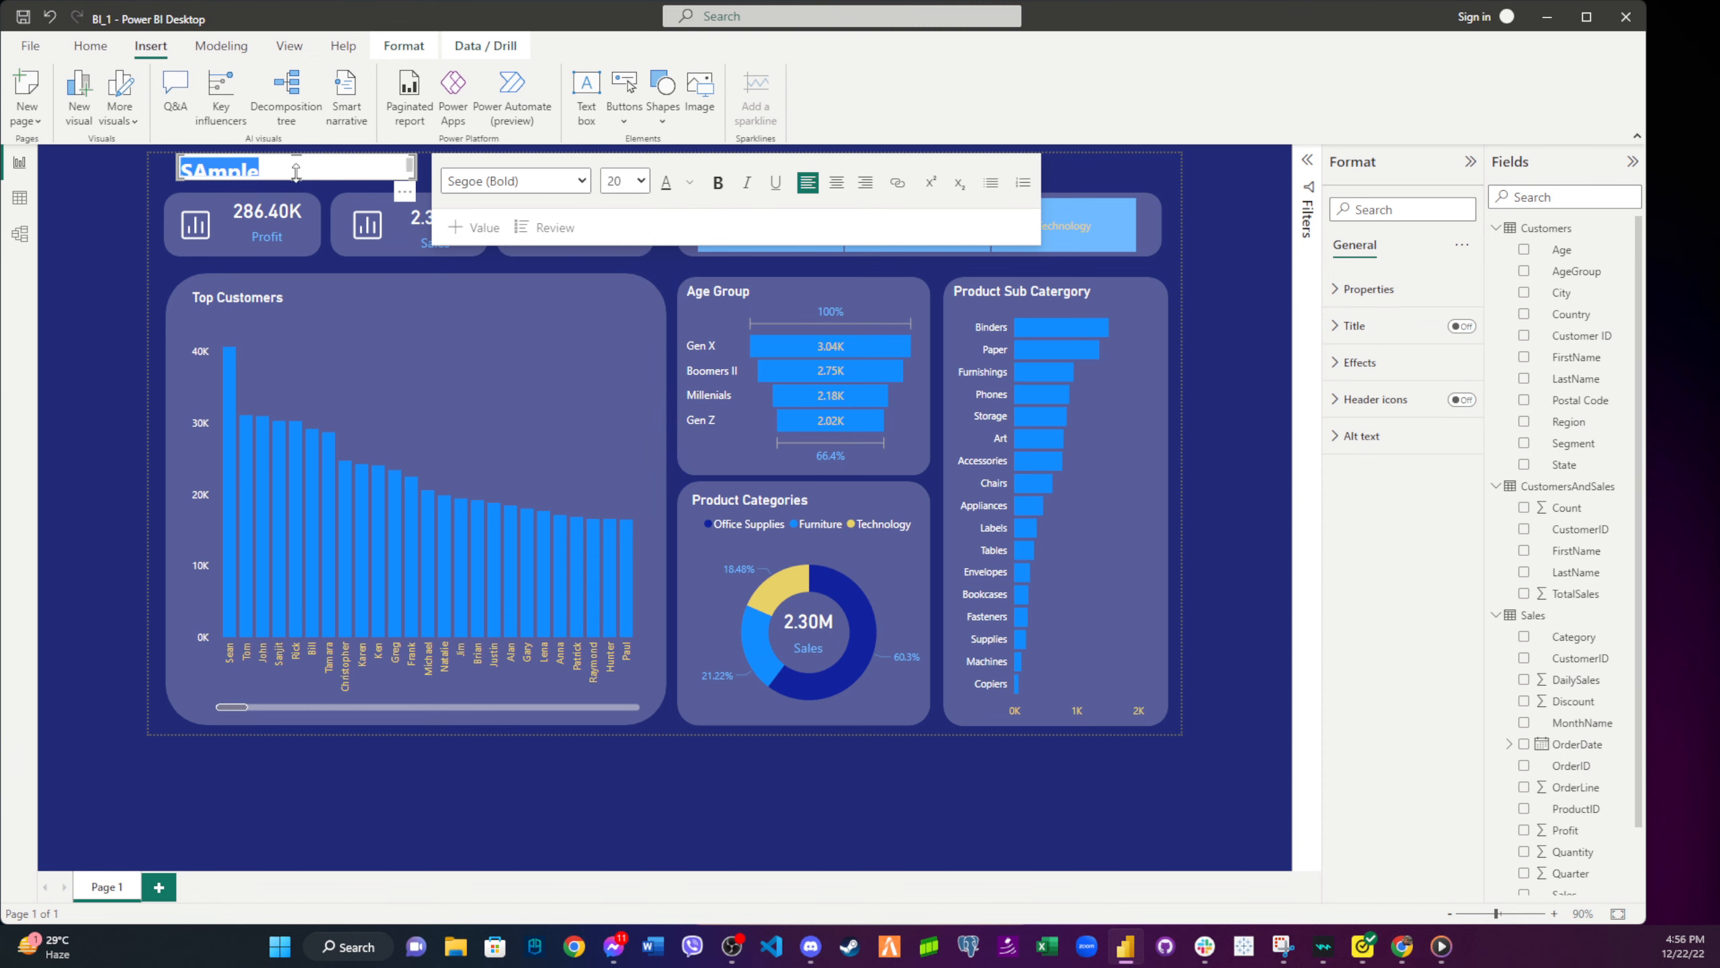
- Set the "SAmple" text to size 16 and replace it with the title "Product Sales Dashboard"
click(639, 182)
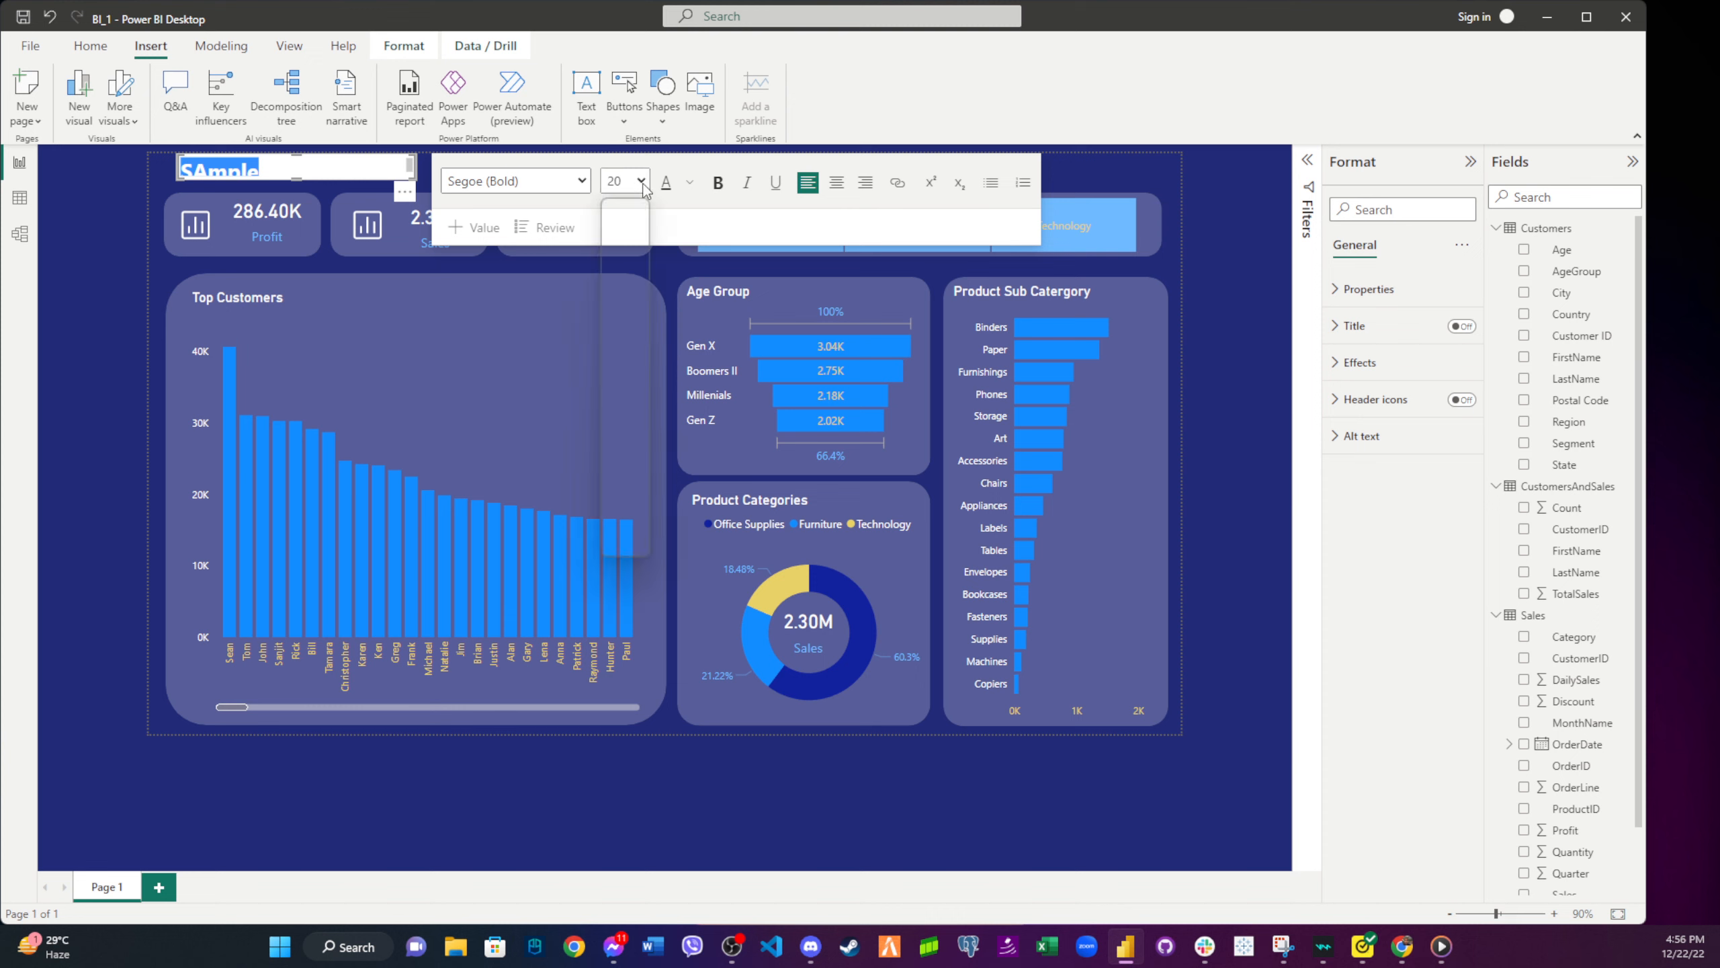
click(632, 332)
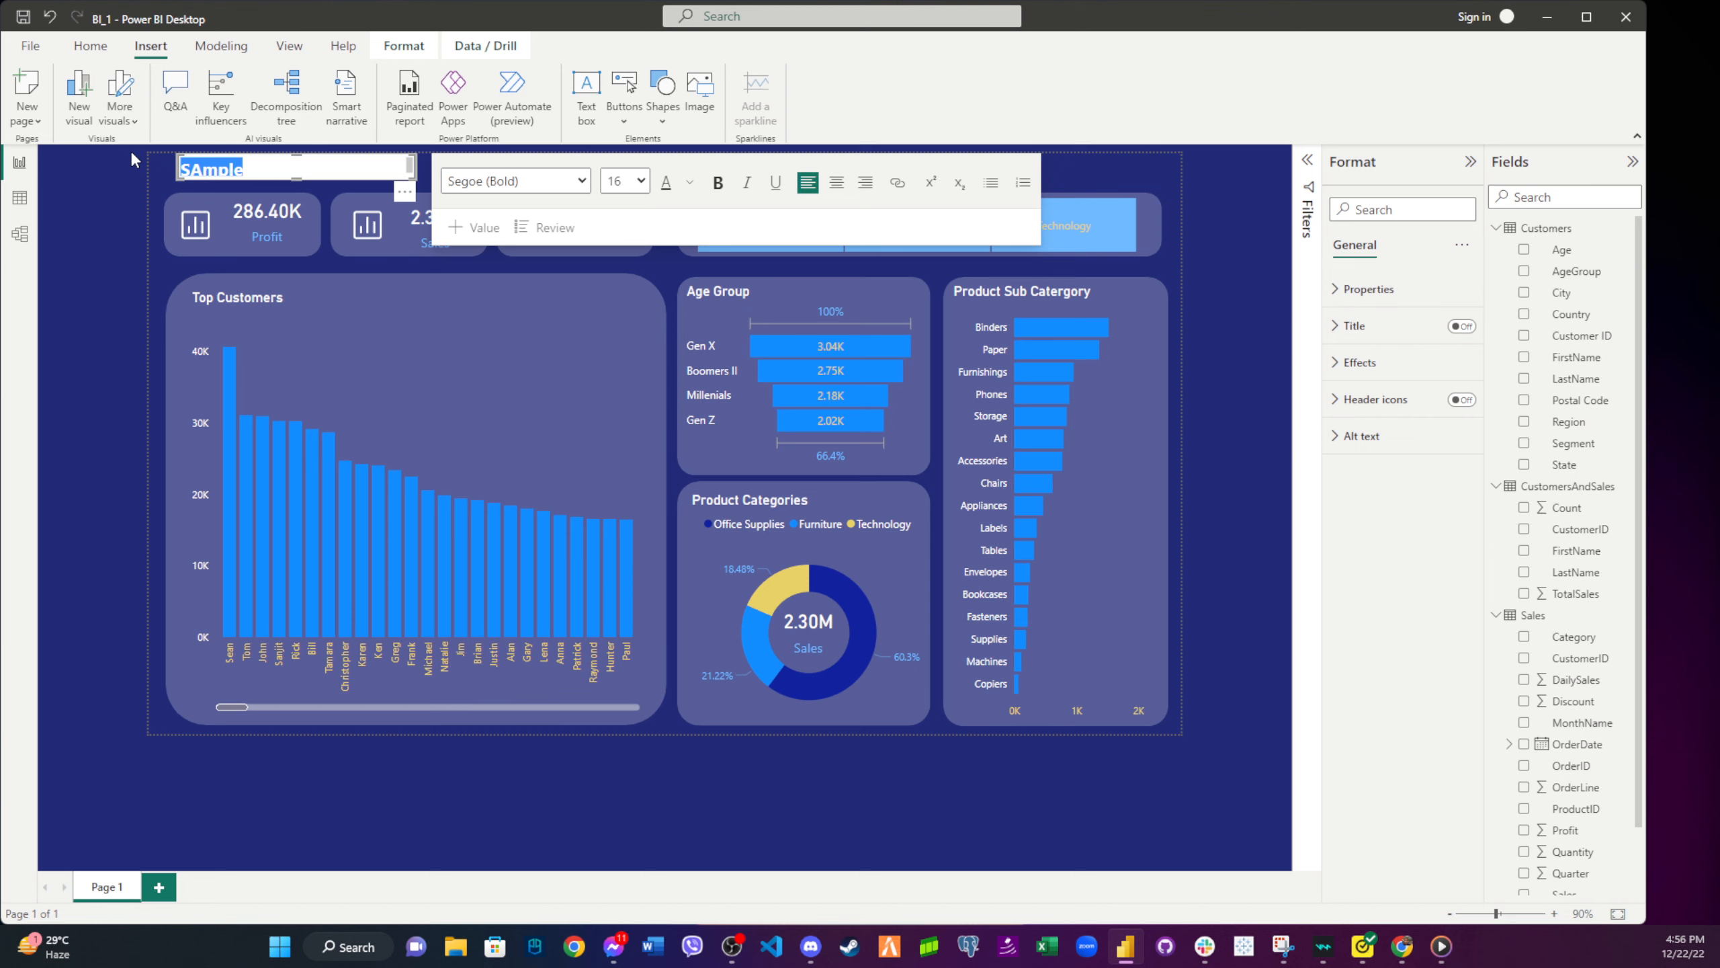
text(Product Sales)
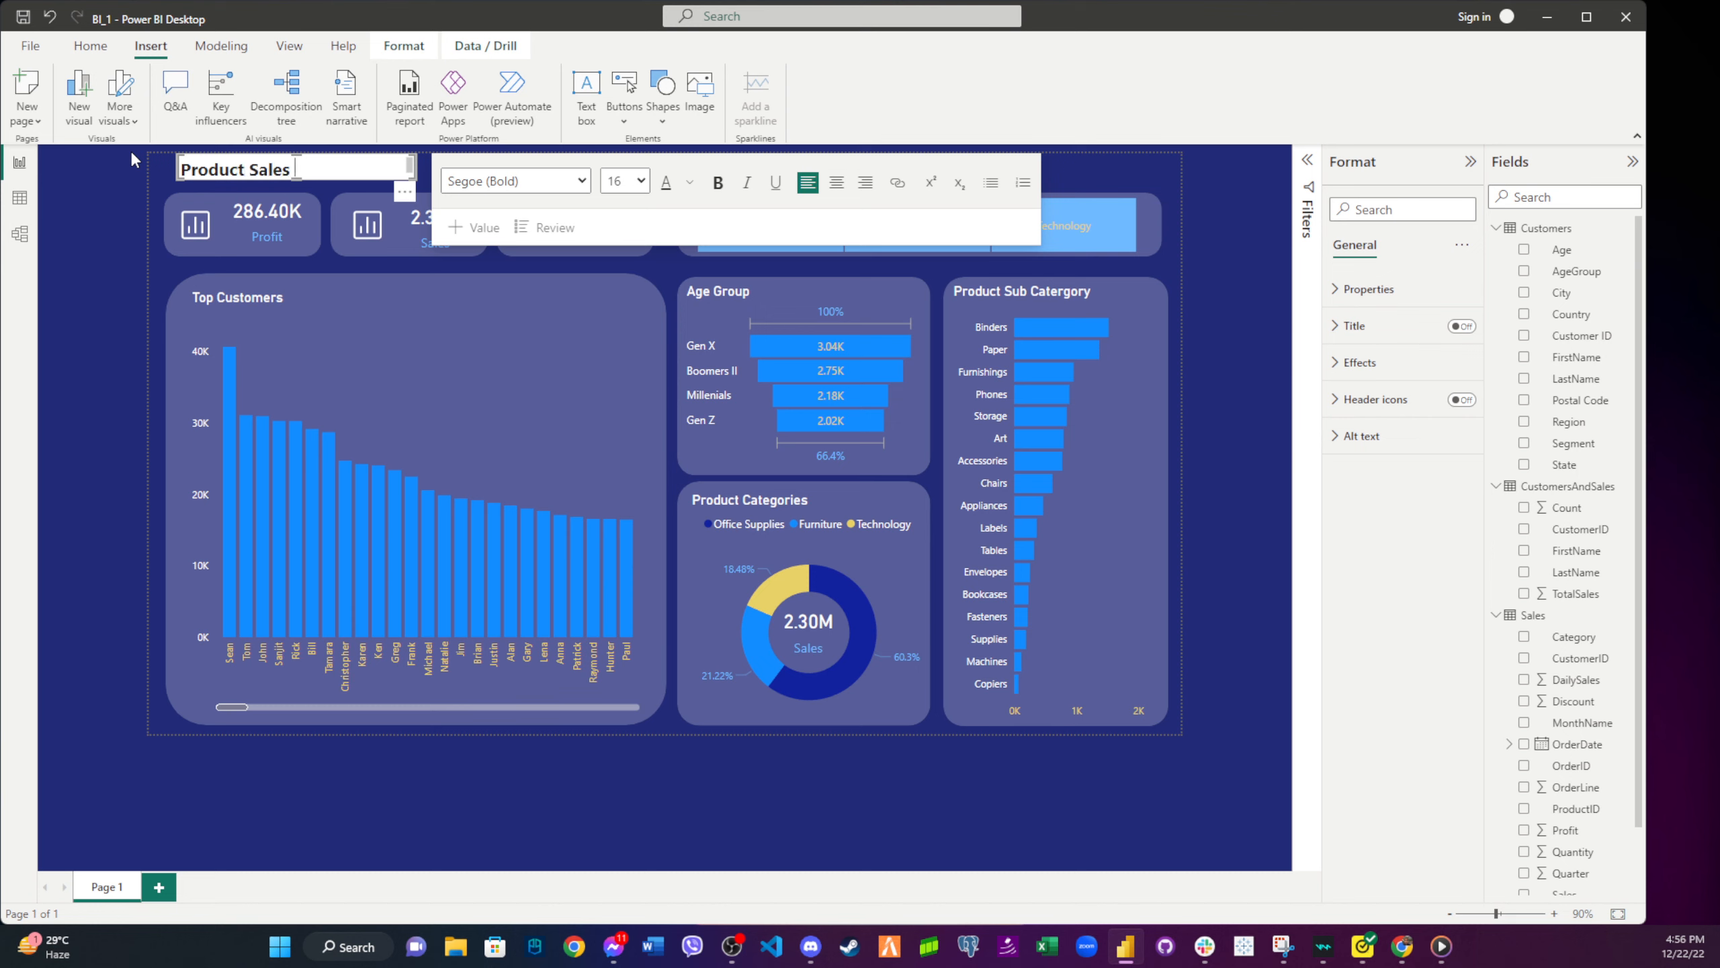
text( Dashboard)
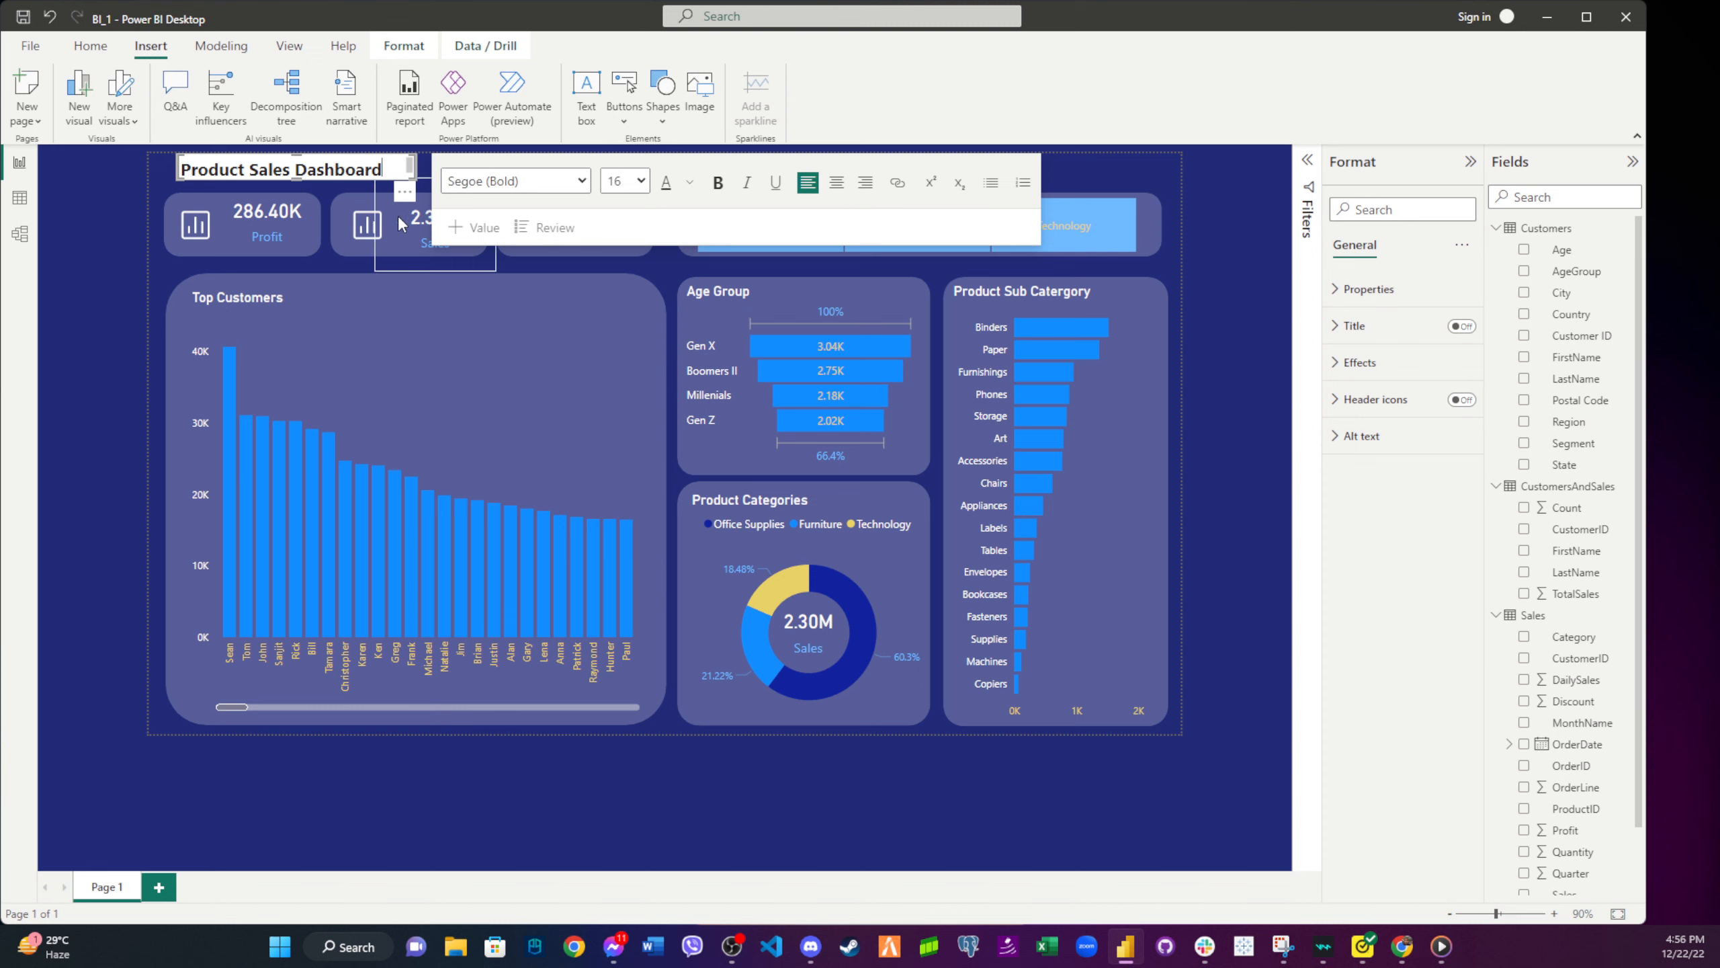
- Color the word "Dashboard" yellow and the words "Product Sales" light blue in the title
drag(290, 171, 390, 171)
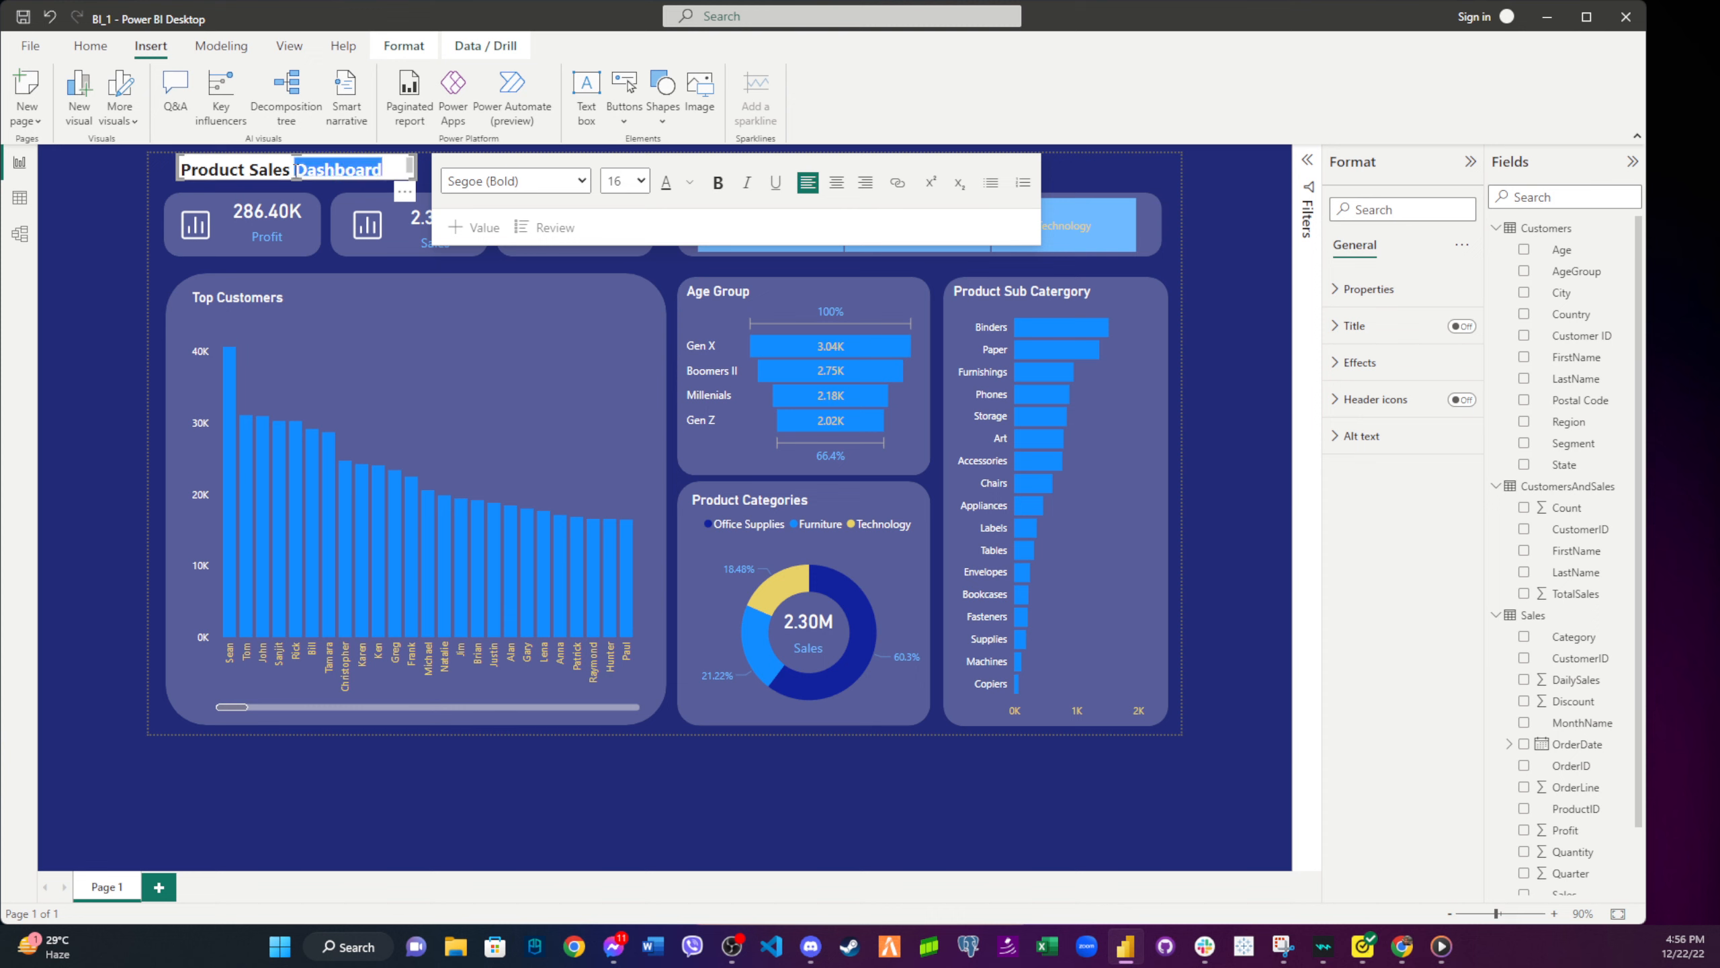
click(697, 193)
click(704, 455)
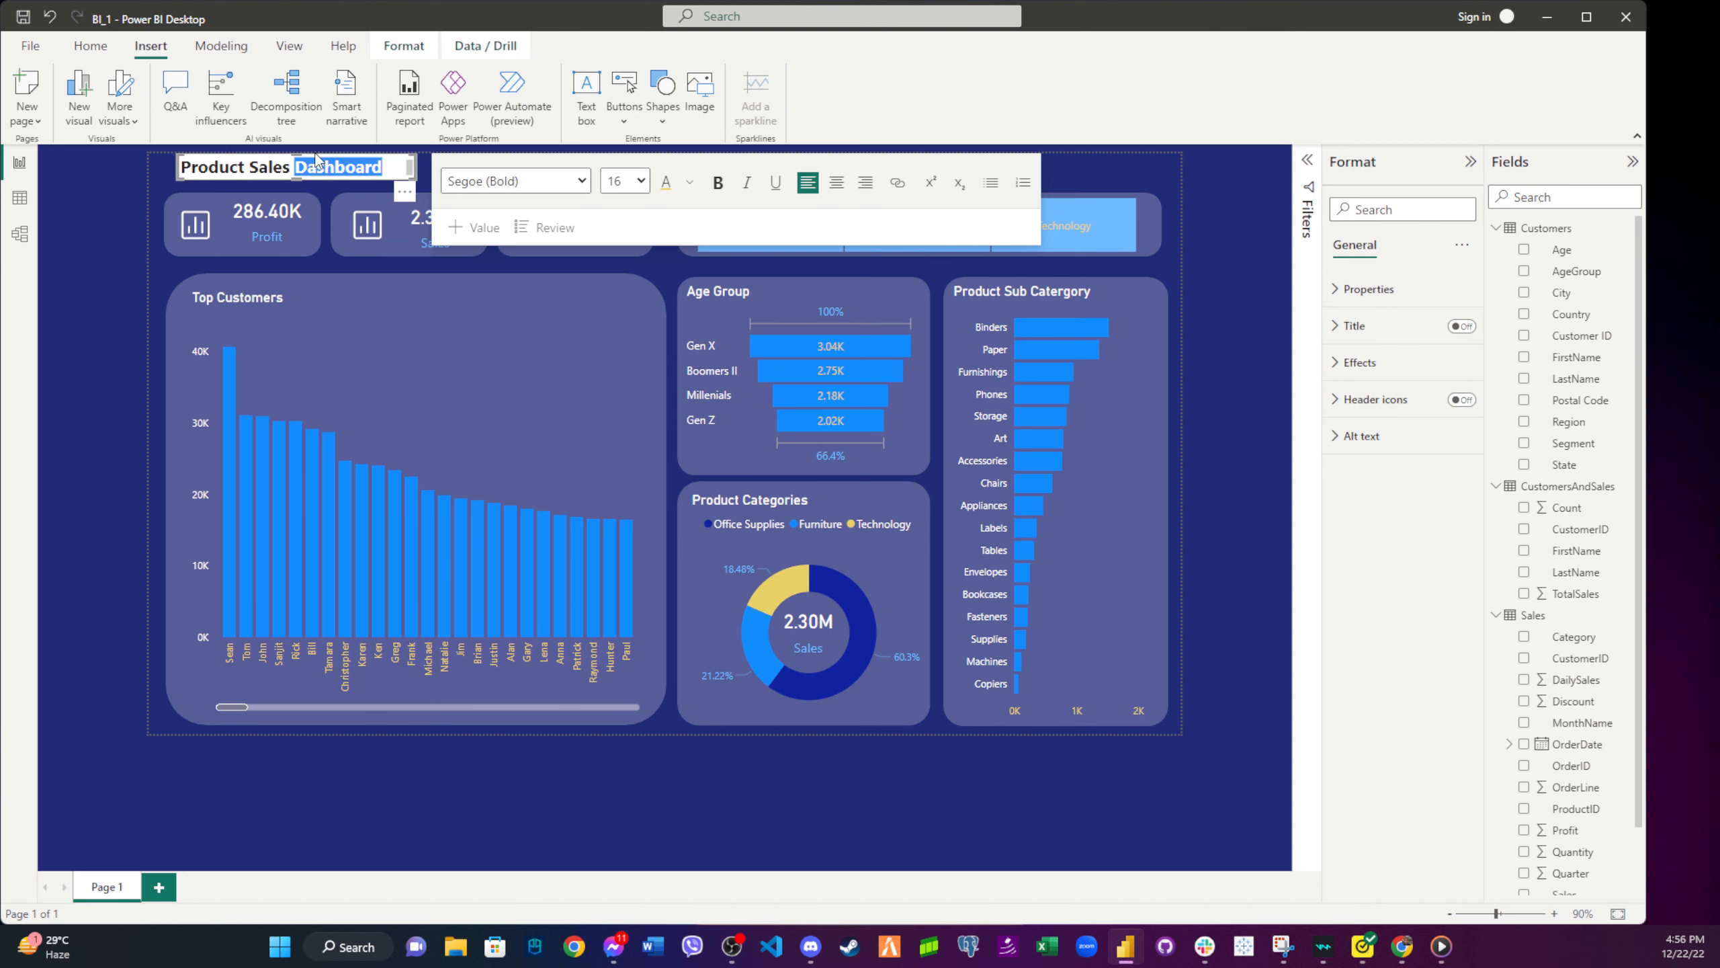
drag(291, 171, 180, 169)
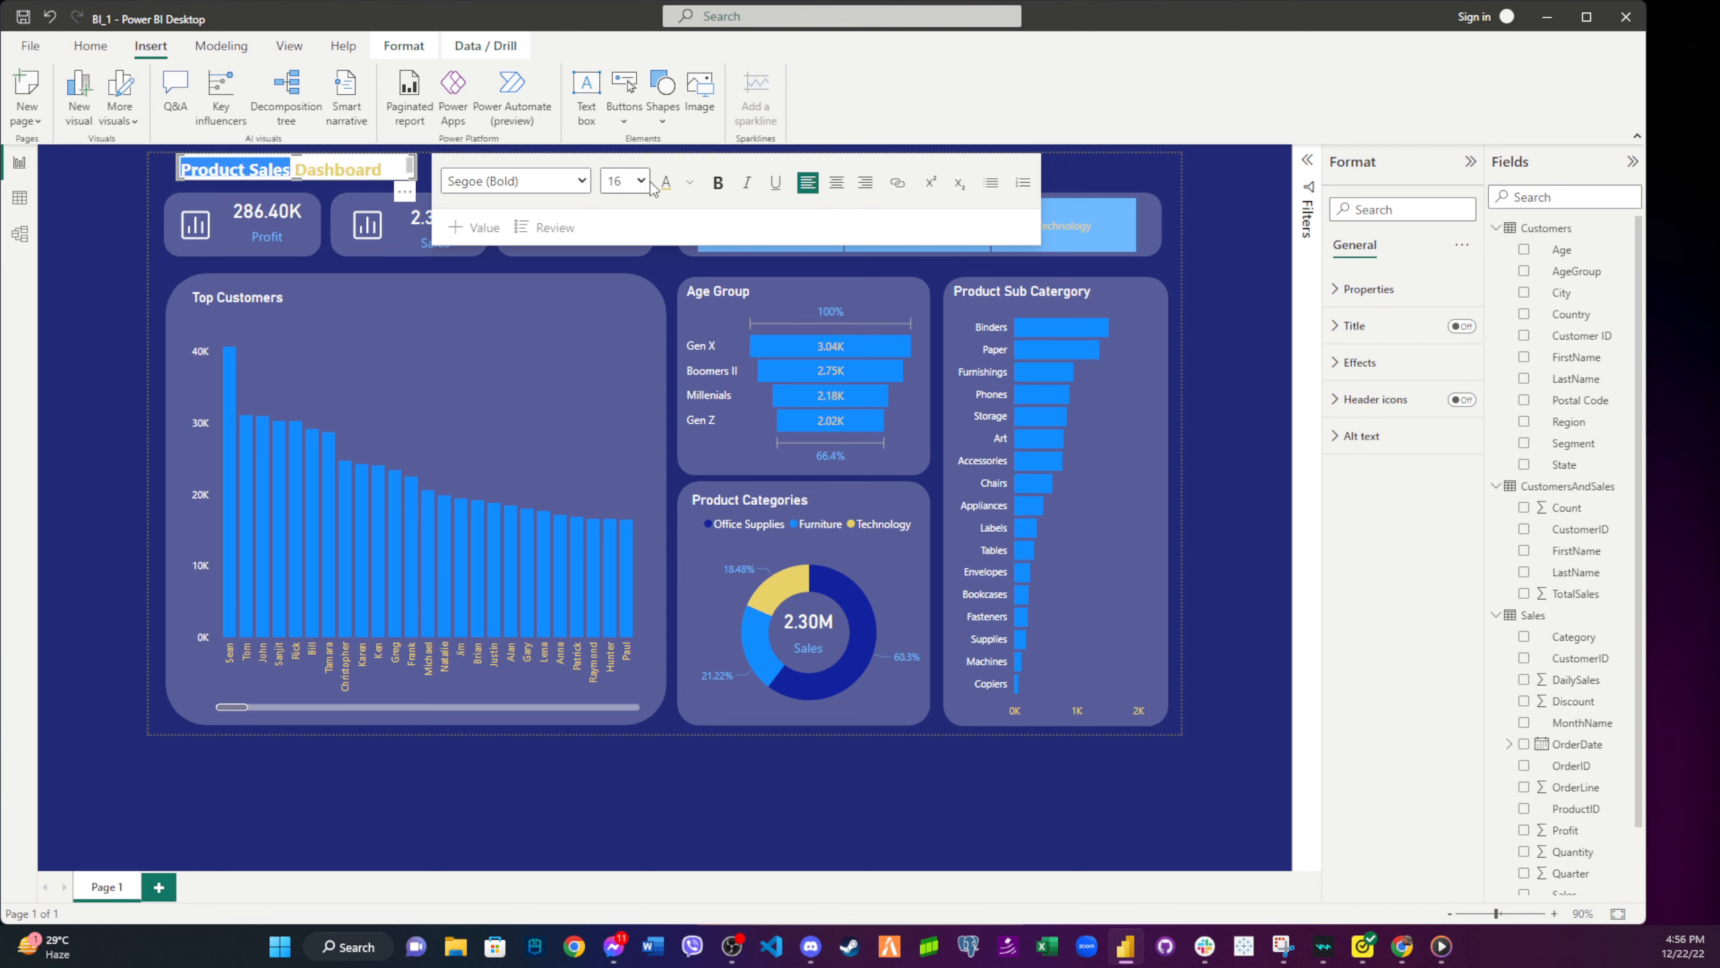
click(689, 187)
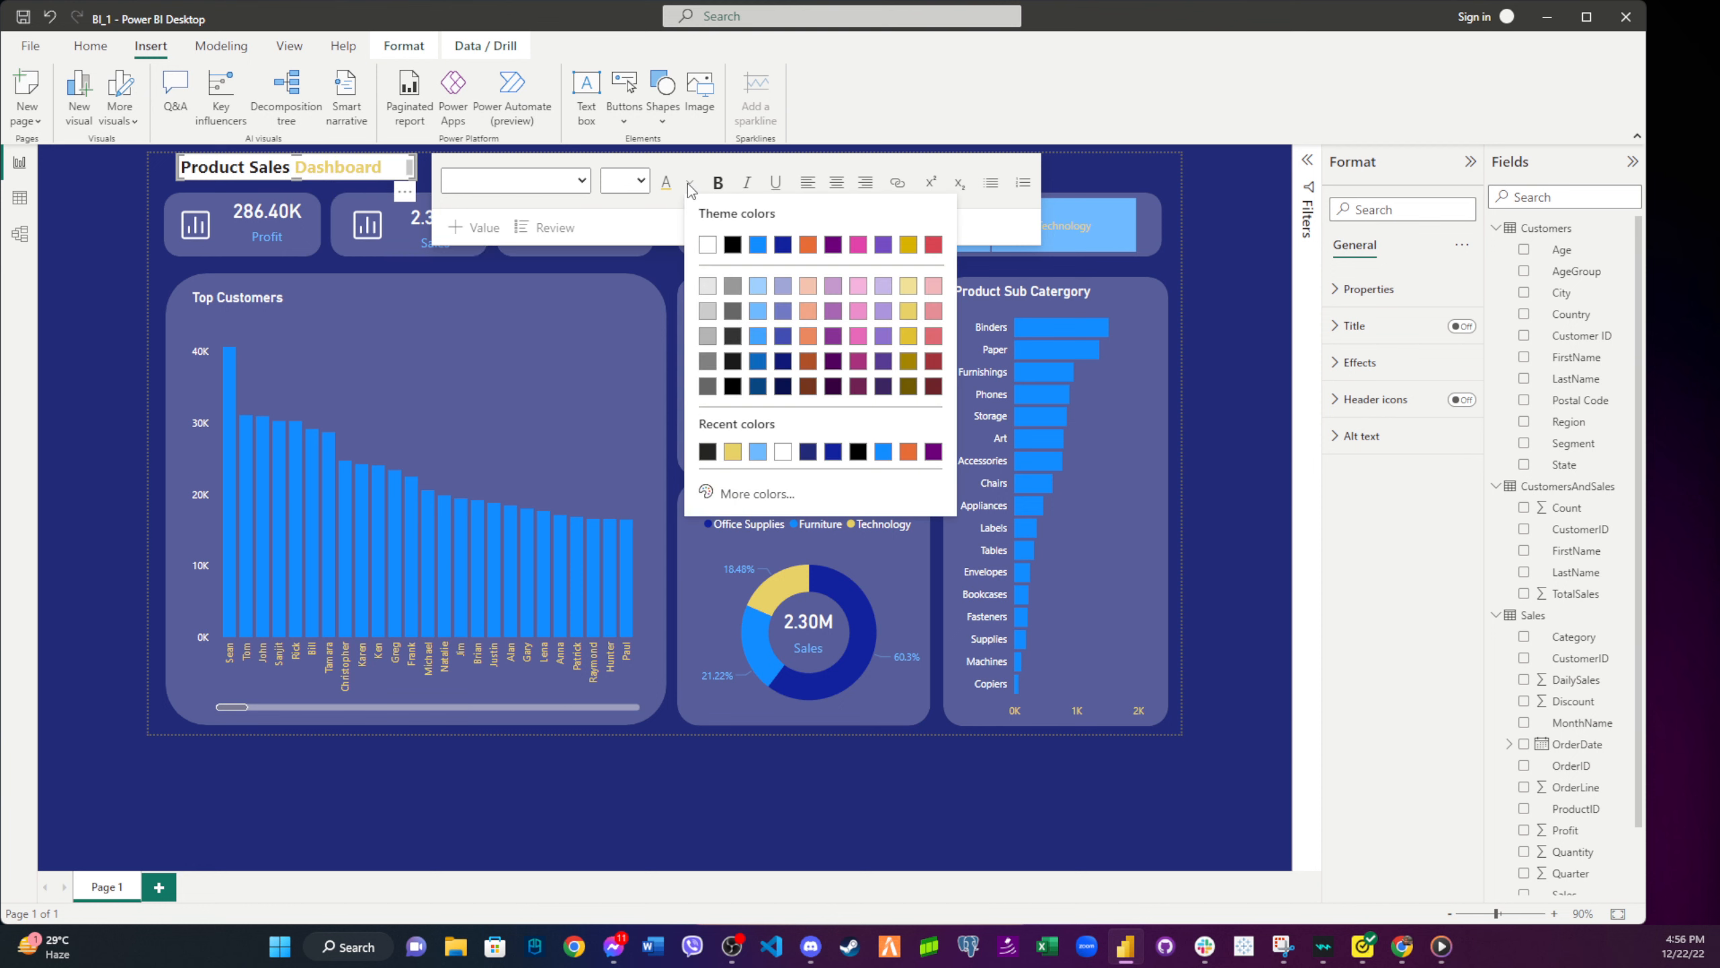
click(757, 453)
click(345, 271)
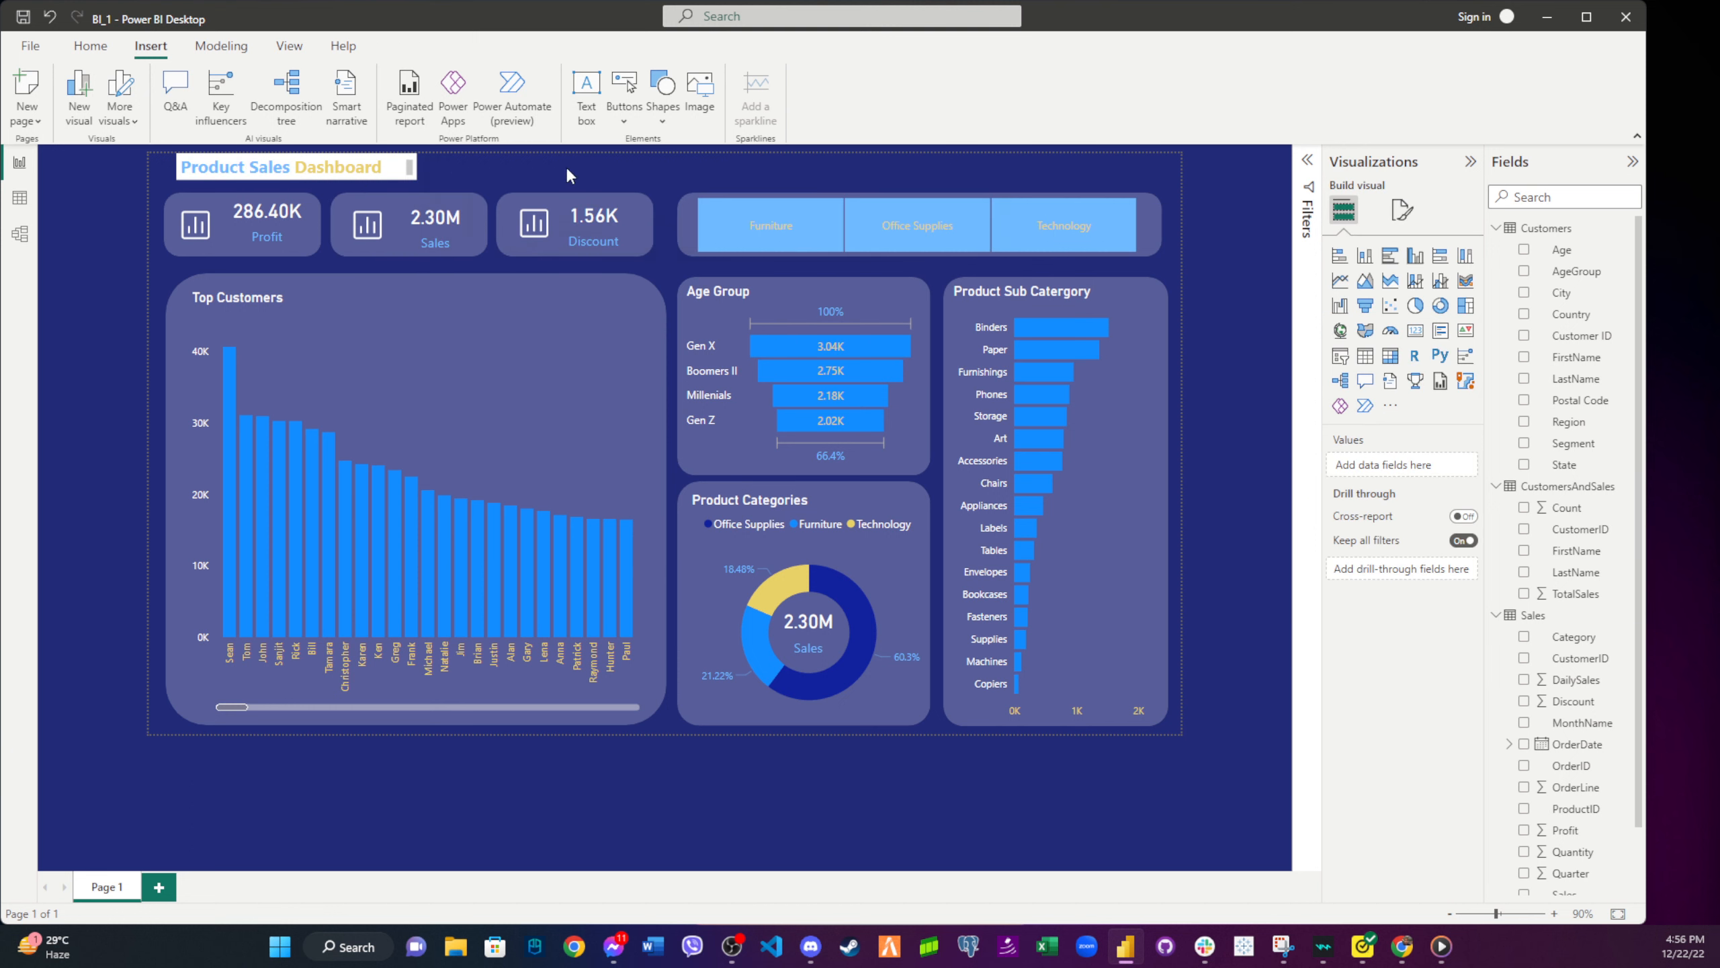
- Turn off the background of the "Product Sales Dashboard" text box
mouse_move(411, 170)
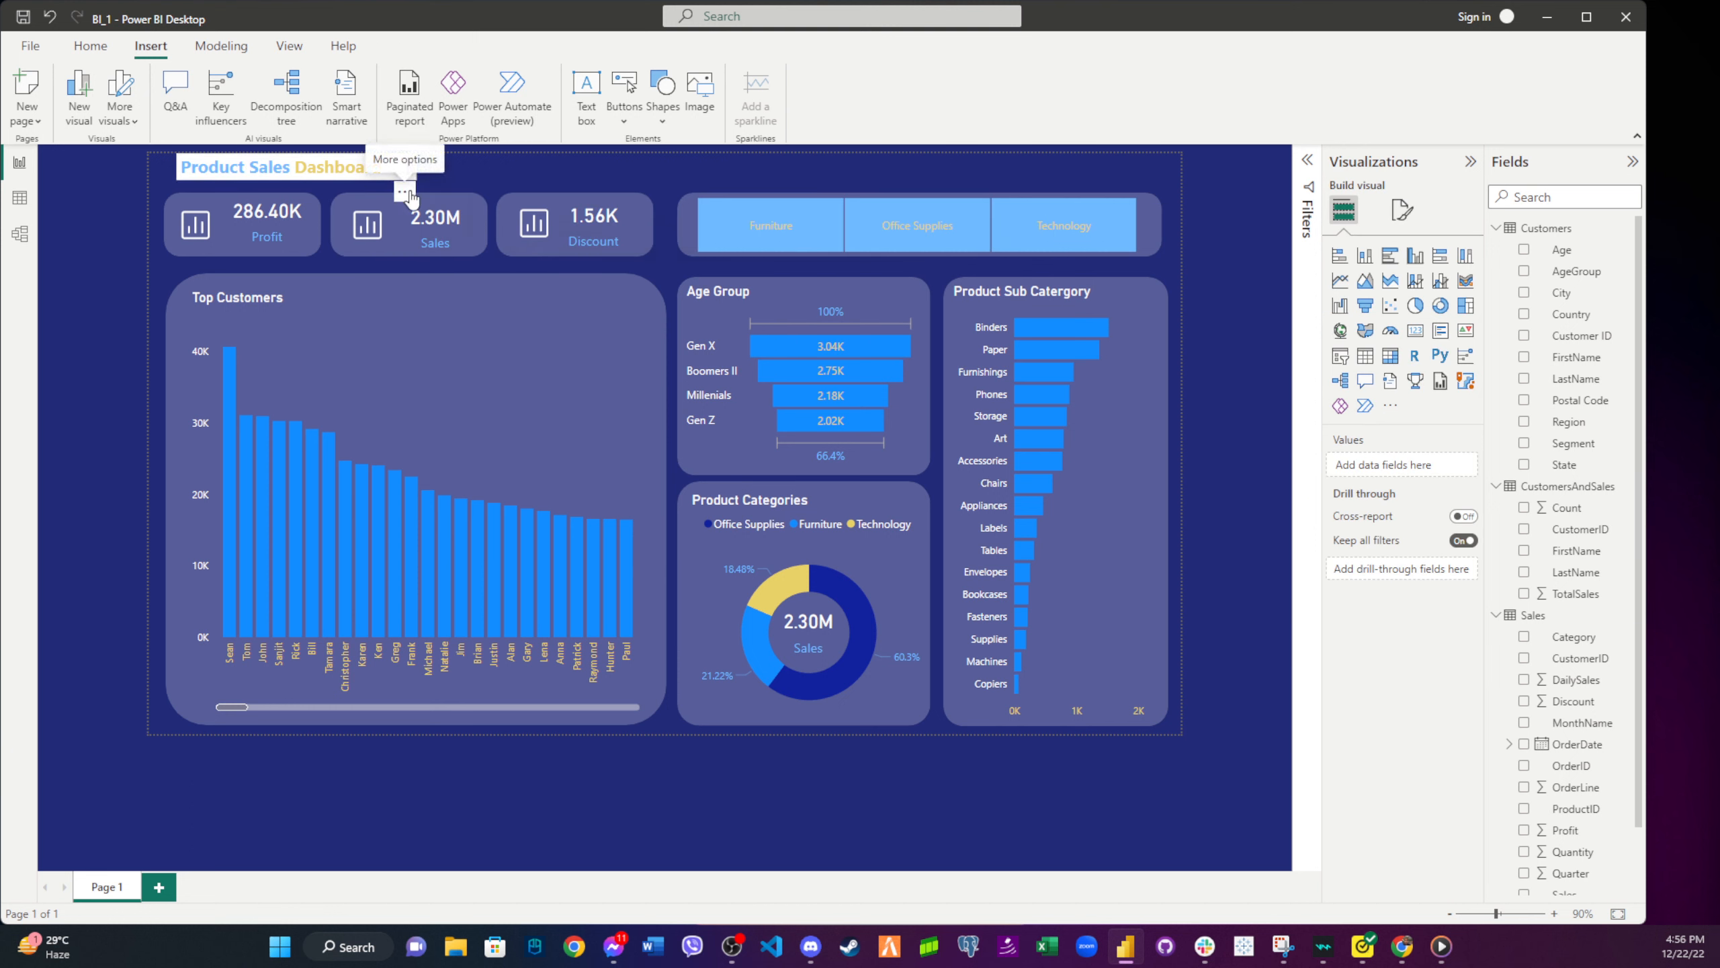
click(407, 192)
click(447, 168)
click(356, 168)
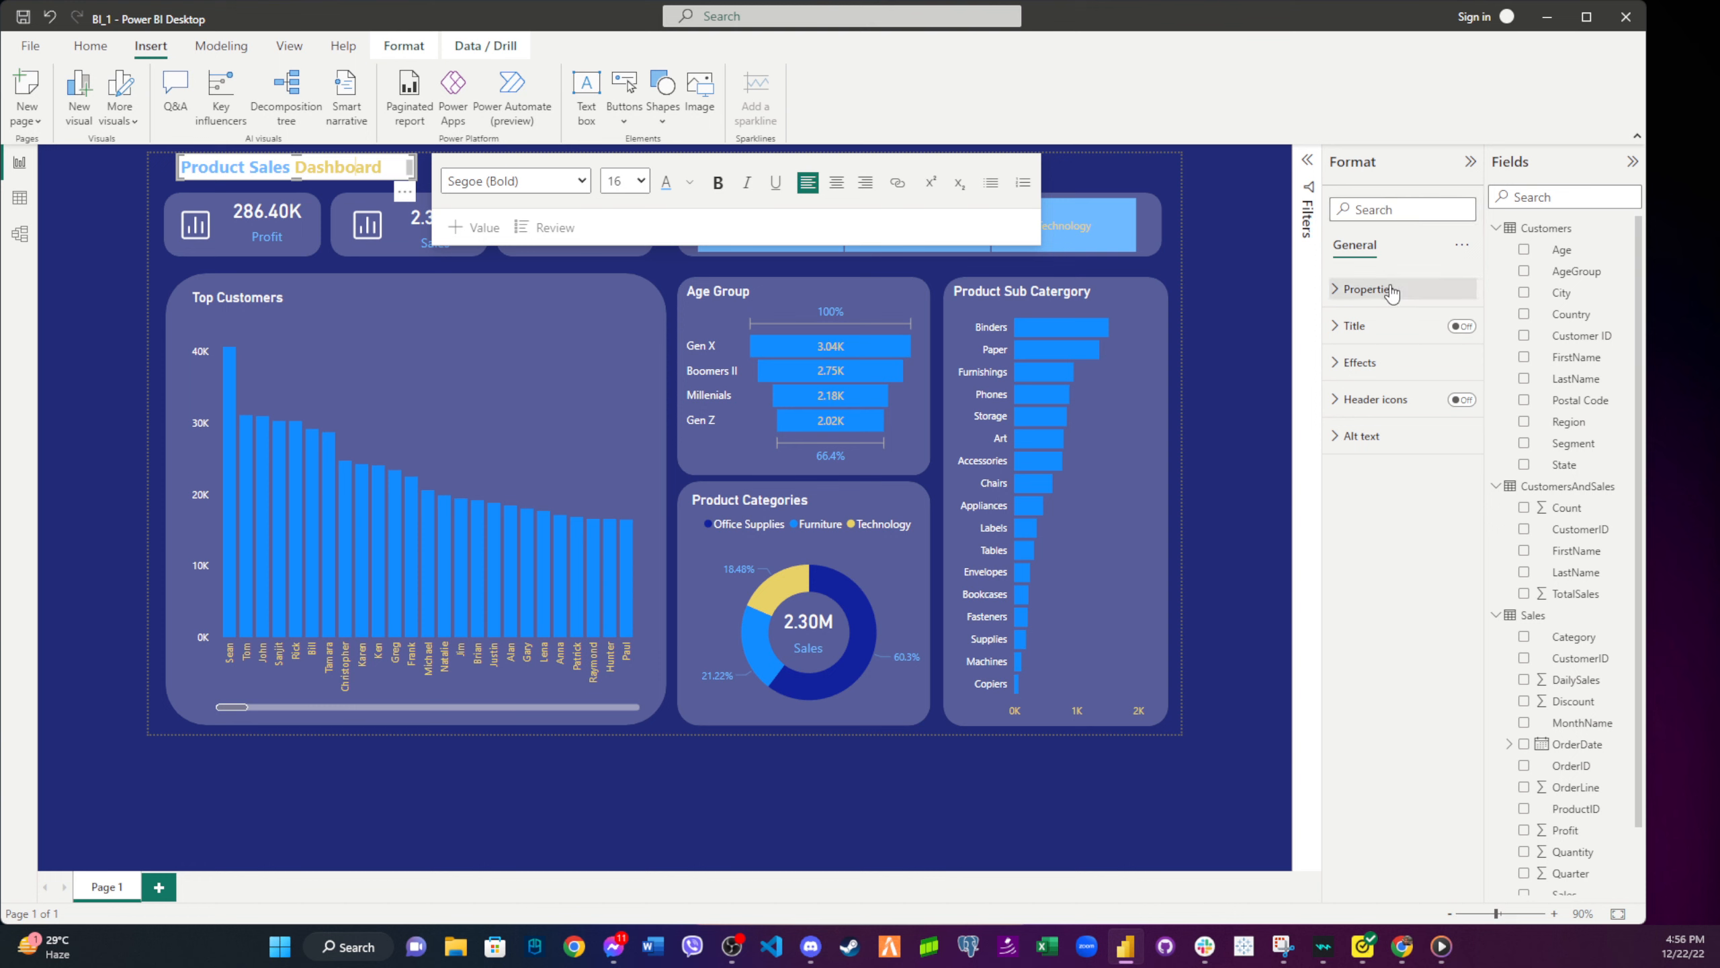
click(1360, 362)
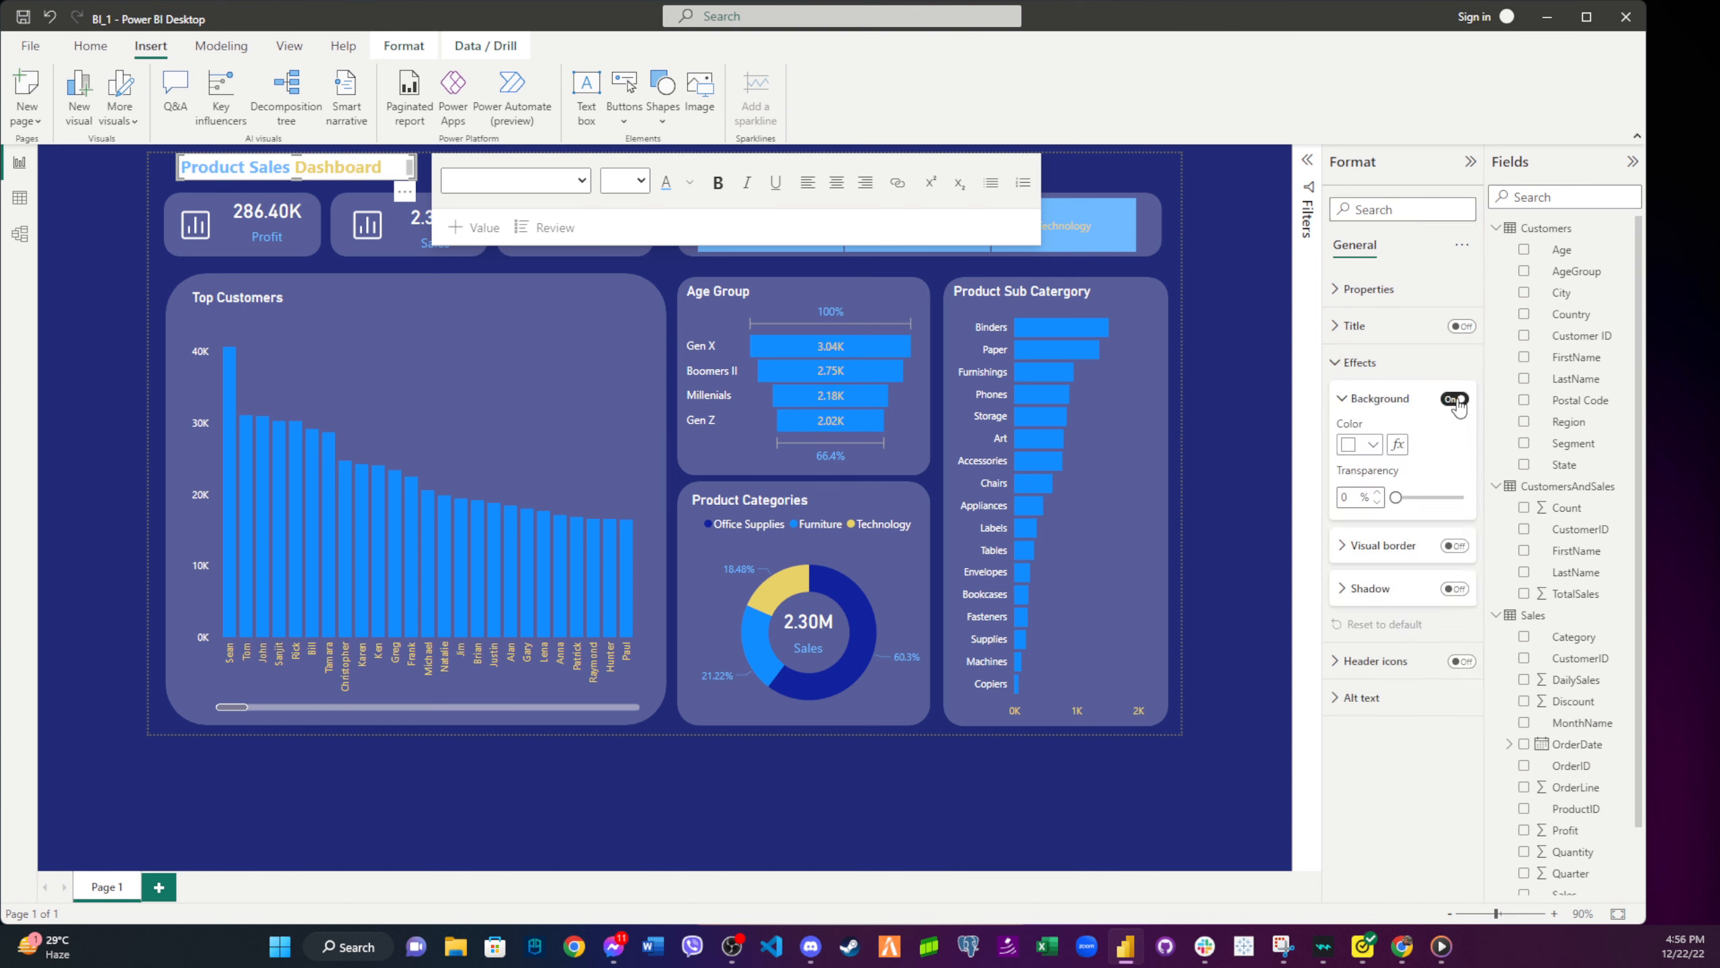
click(1455, 399)
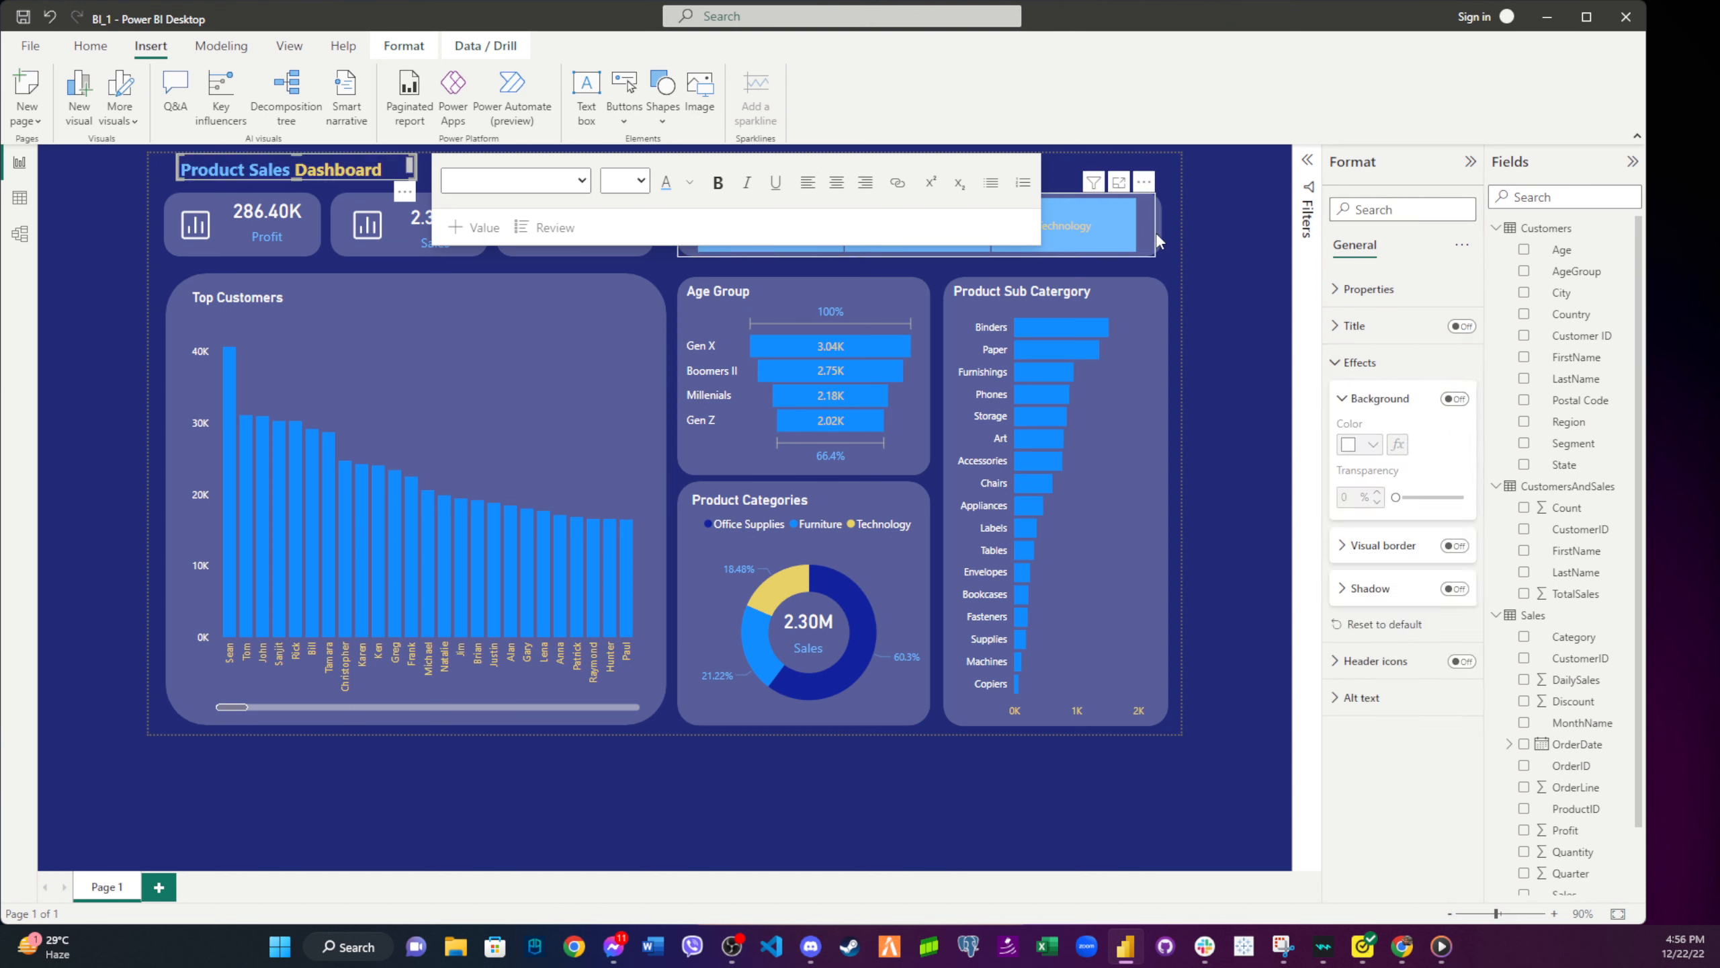
click(1171, 176)
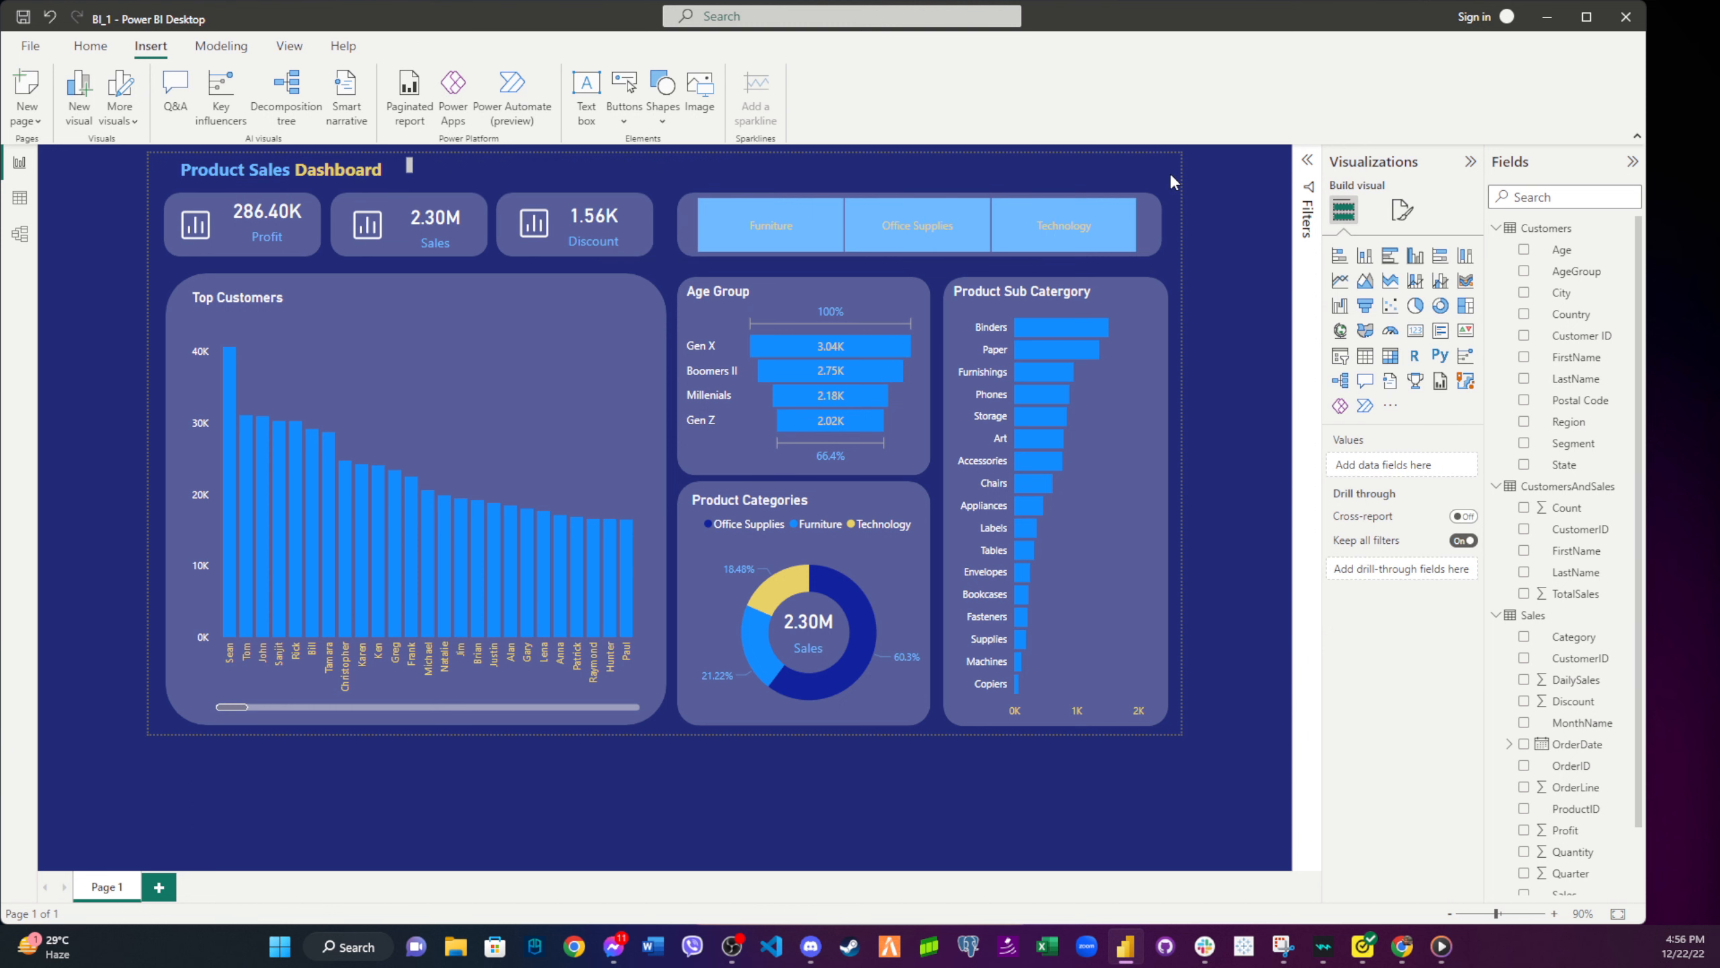
- Enlarge the title text box slightly in width and height so the title fits without a scrollbar
click(404, 166)
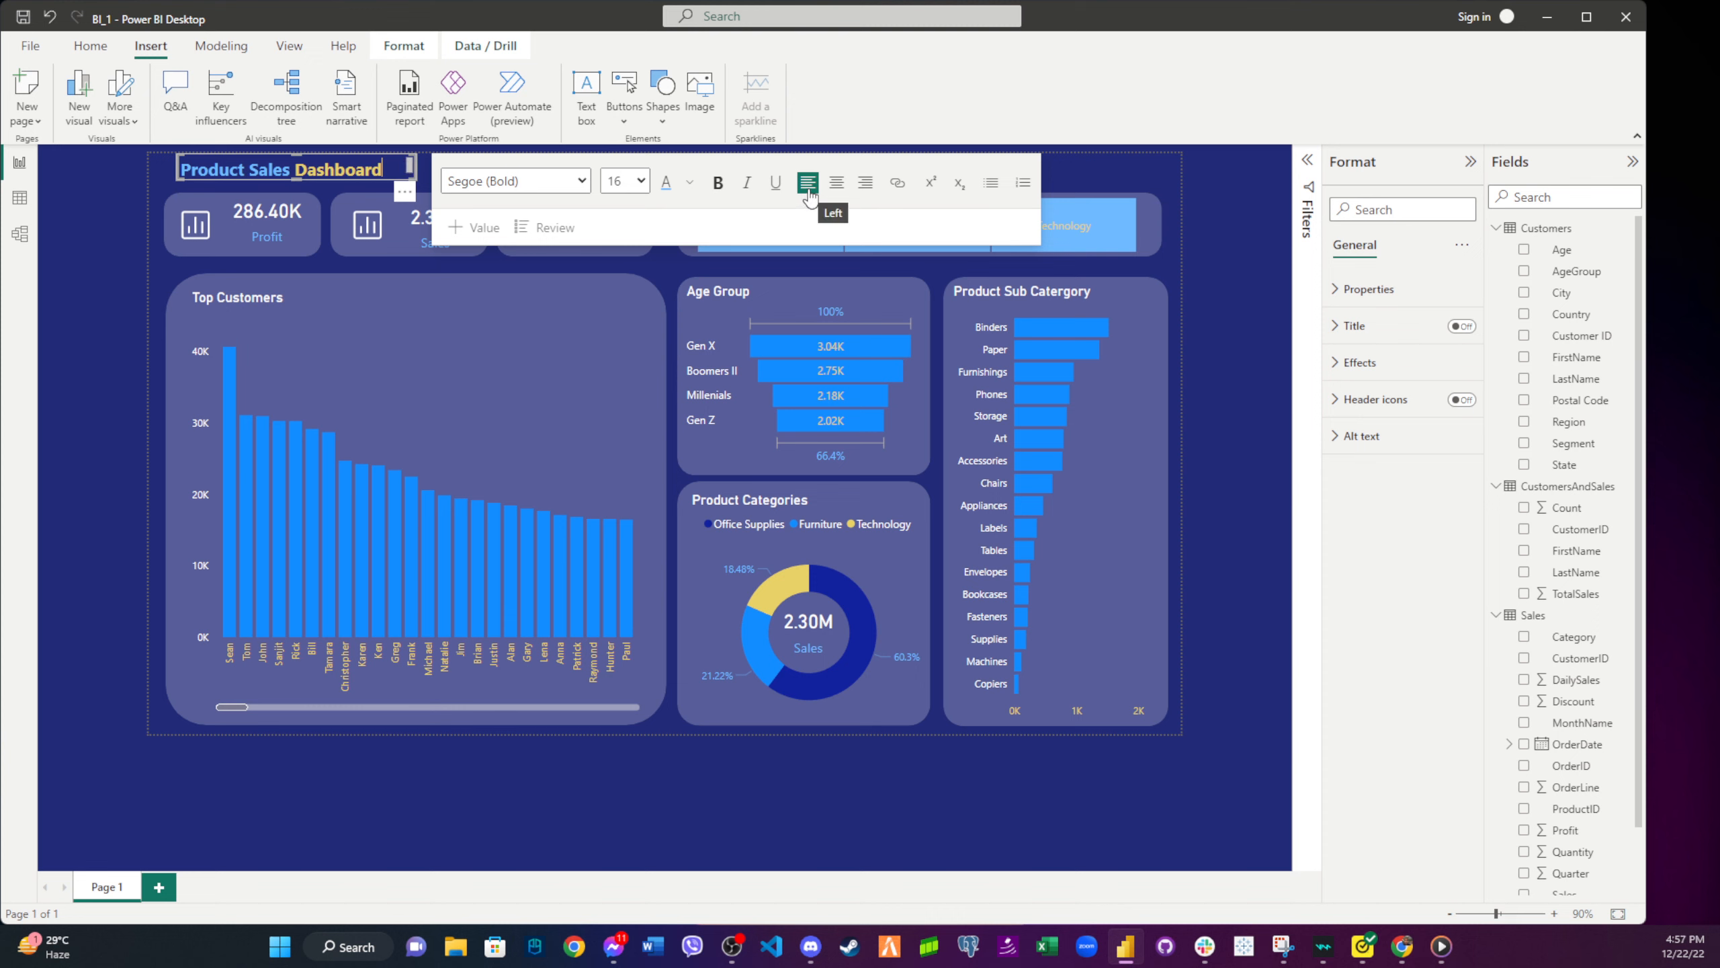
click(1102, 180)
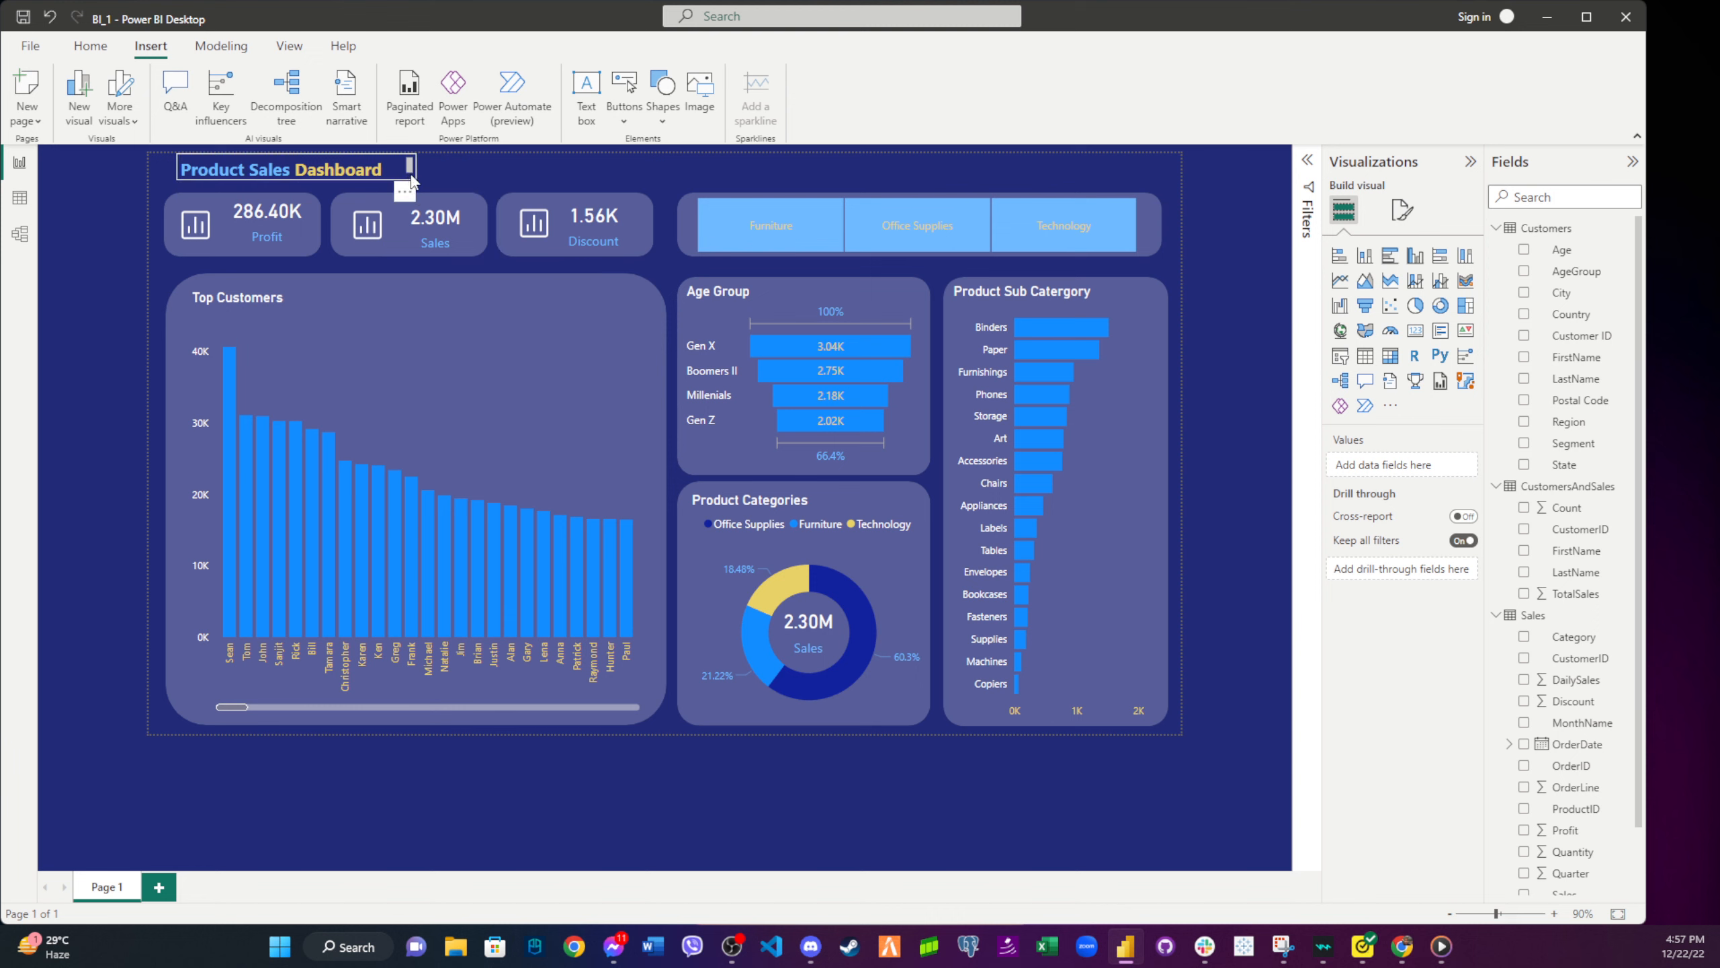
click(404, 192)
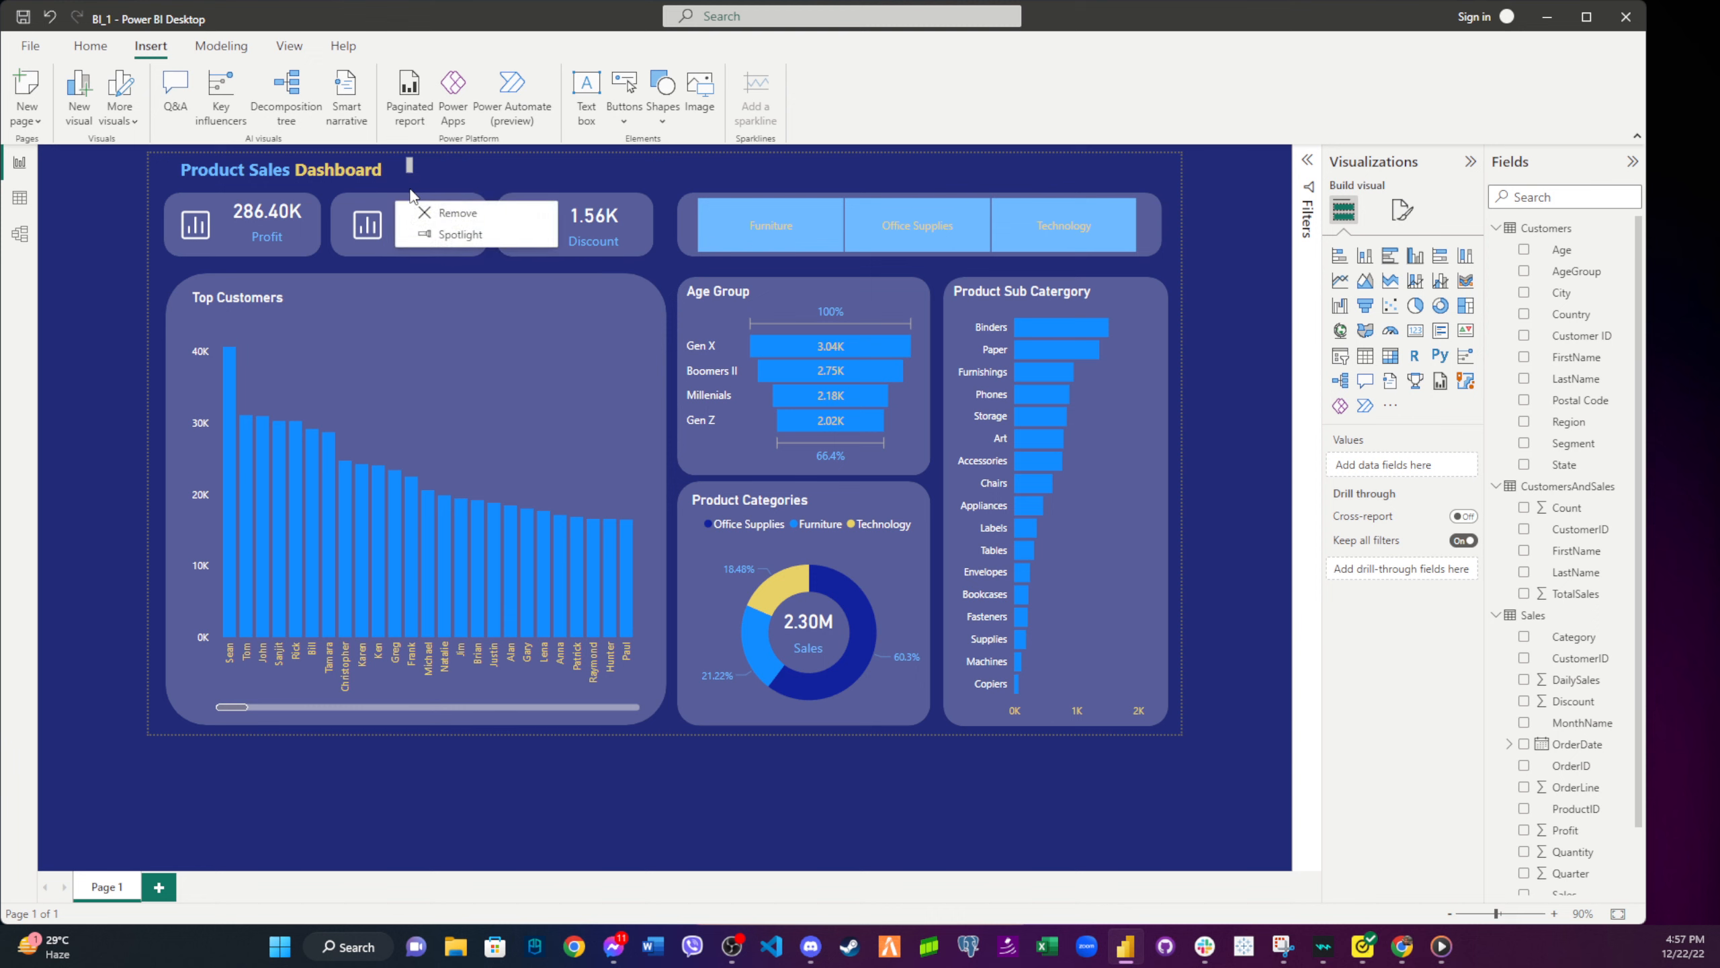
click(464, 177)
double_click(364, 177)
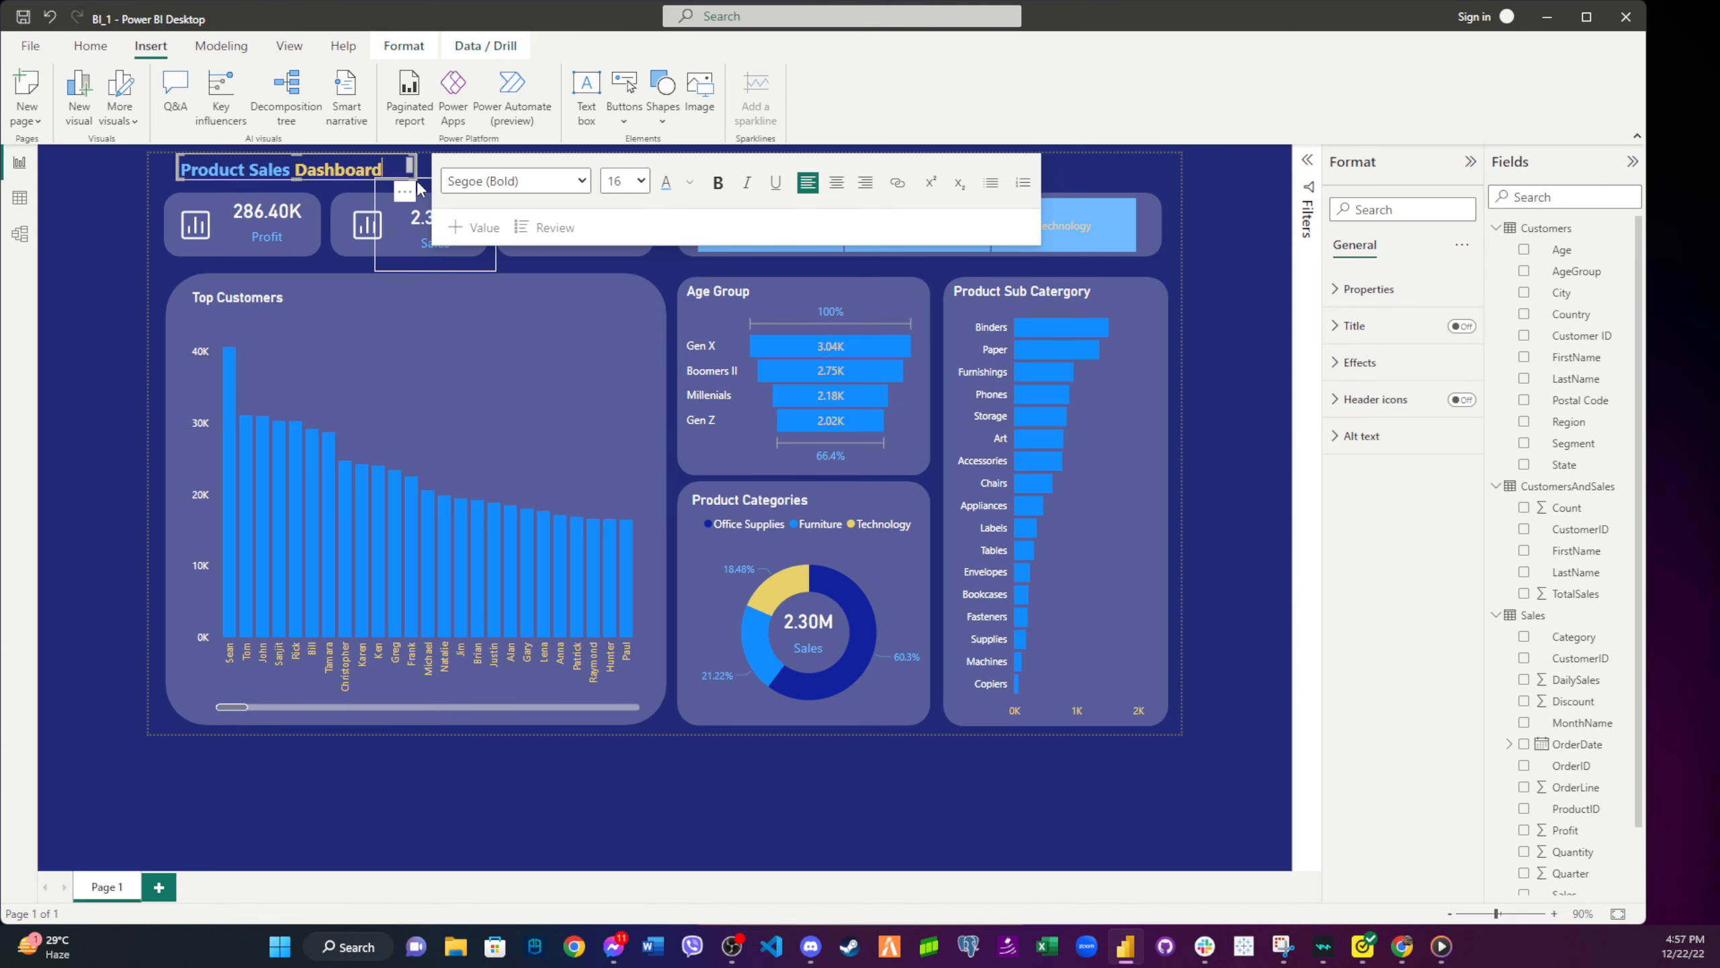
mouse_move(414, 177)
mouse_down()
mouse_move(430, 203)
mouse_move(425, 181)
mouse_up()
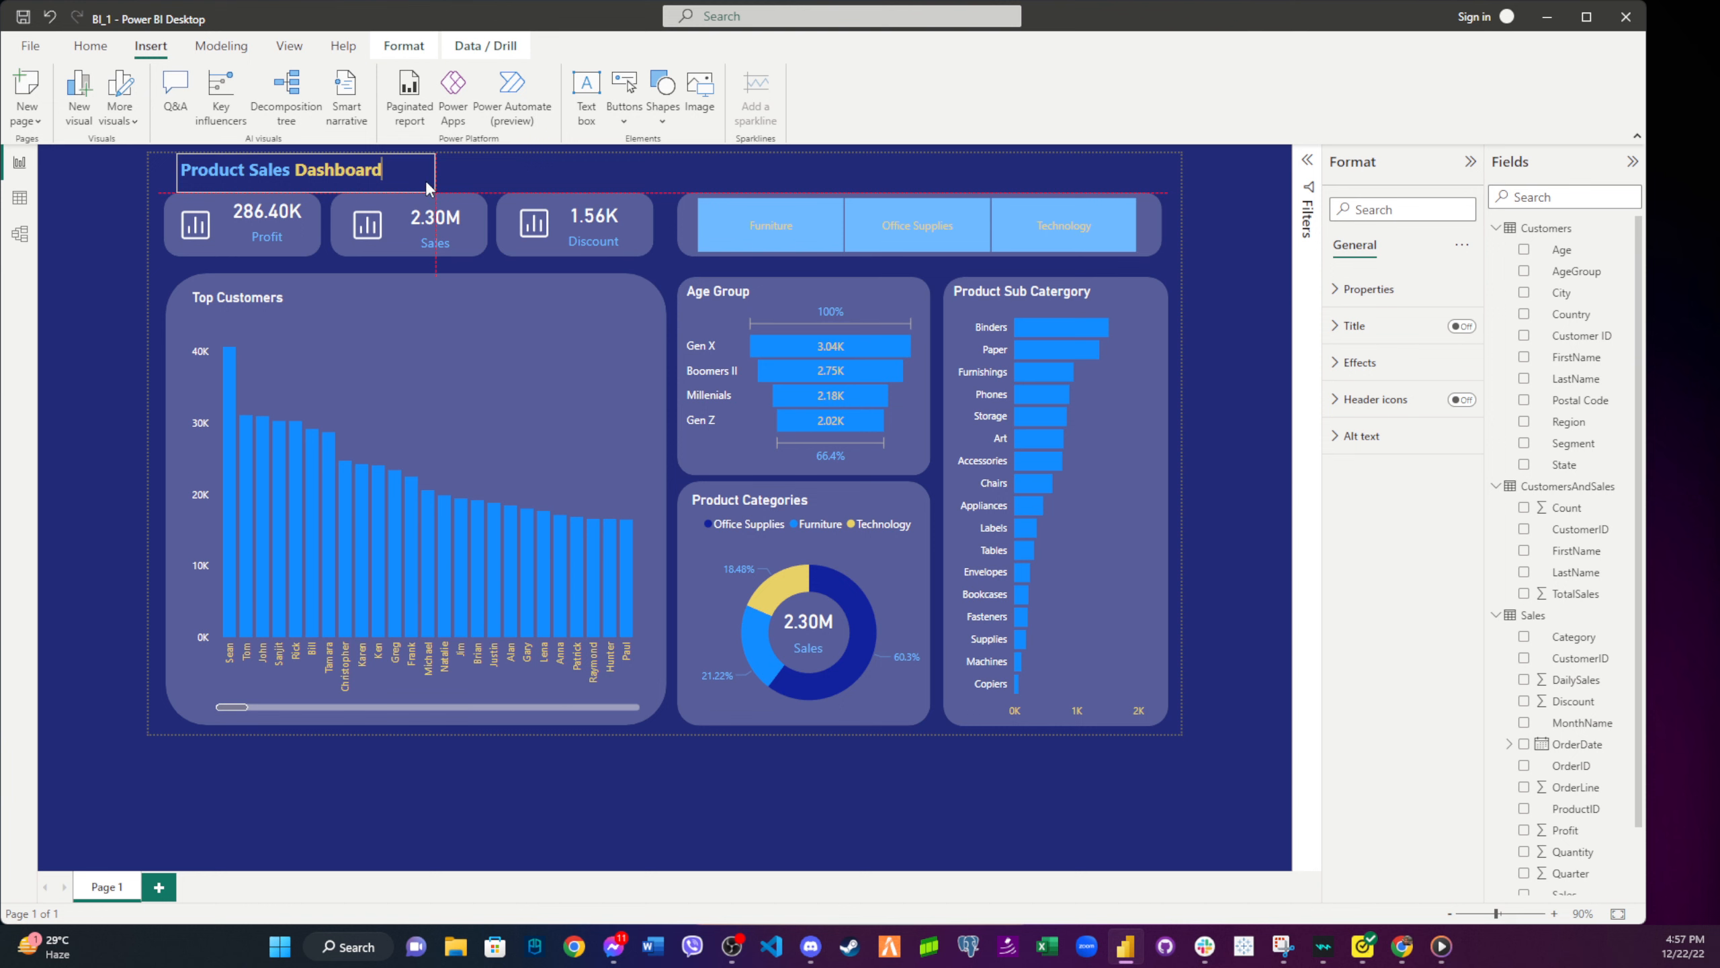
click(436, 170)
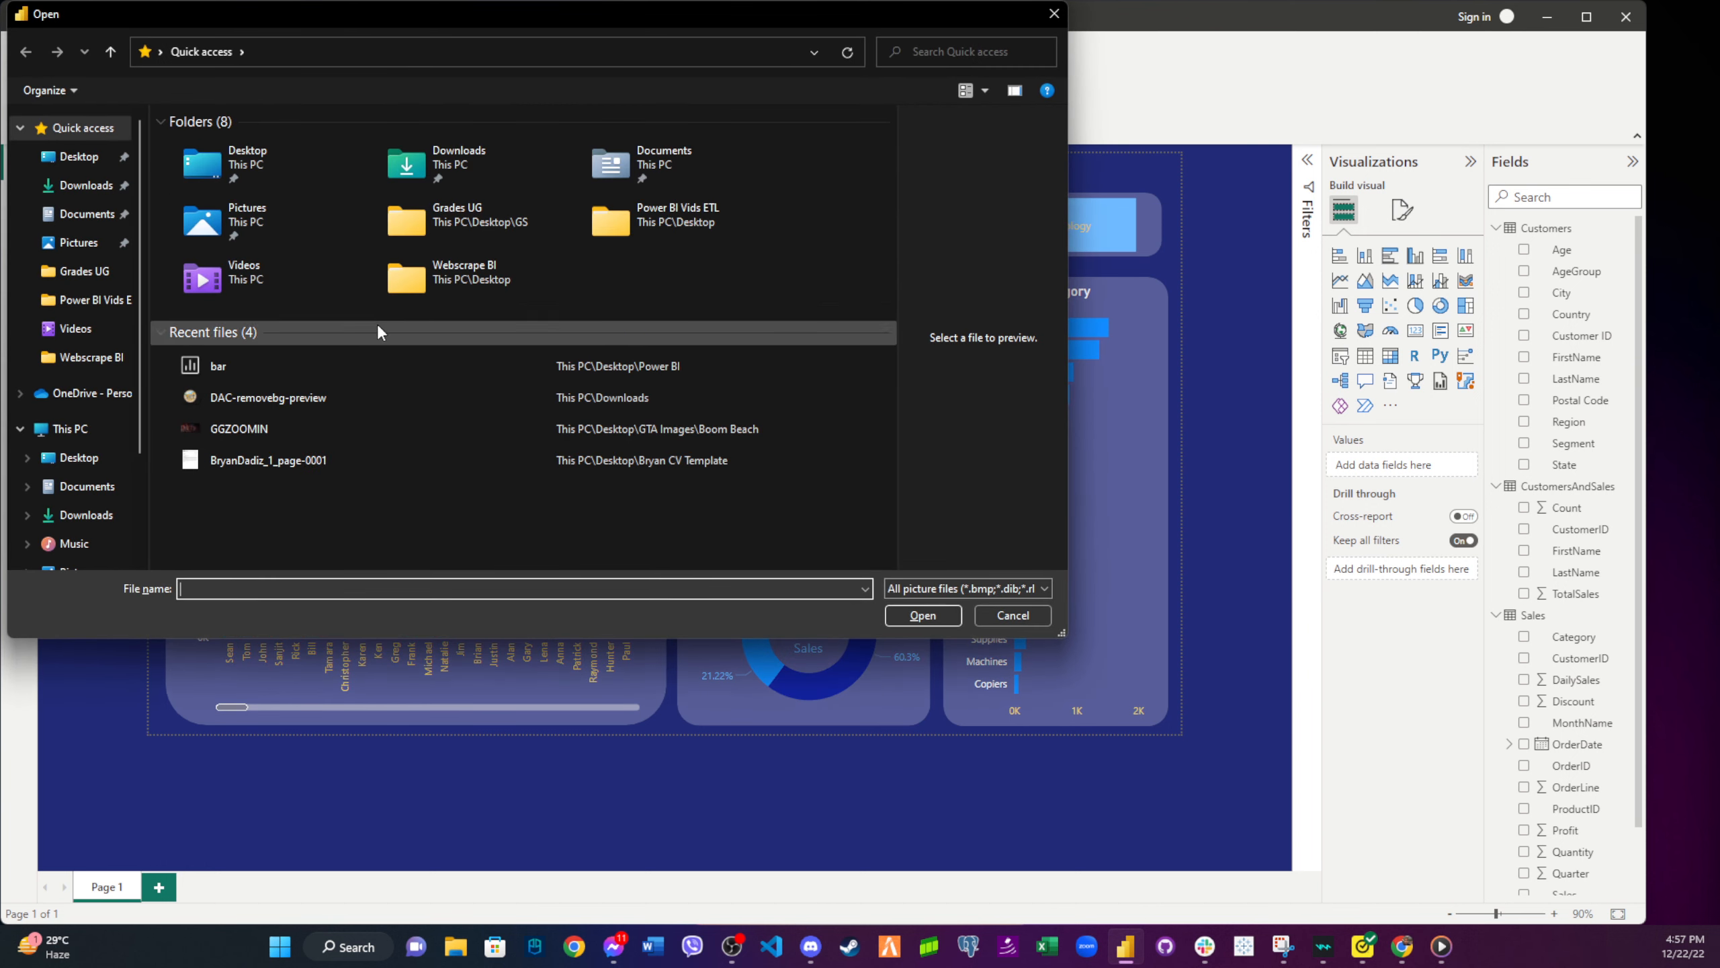
- Insert the DAC-removebg-preview picture and shrink it to a small logo directly beside the word "Dashboard"
double_click(298, 398)
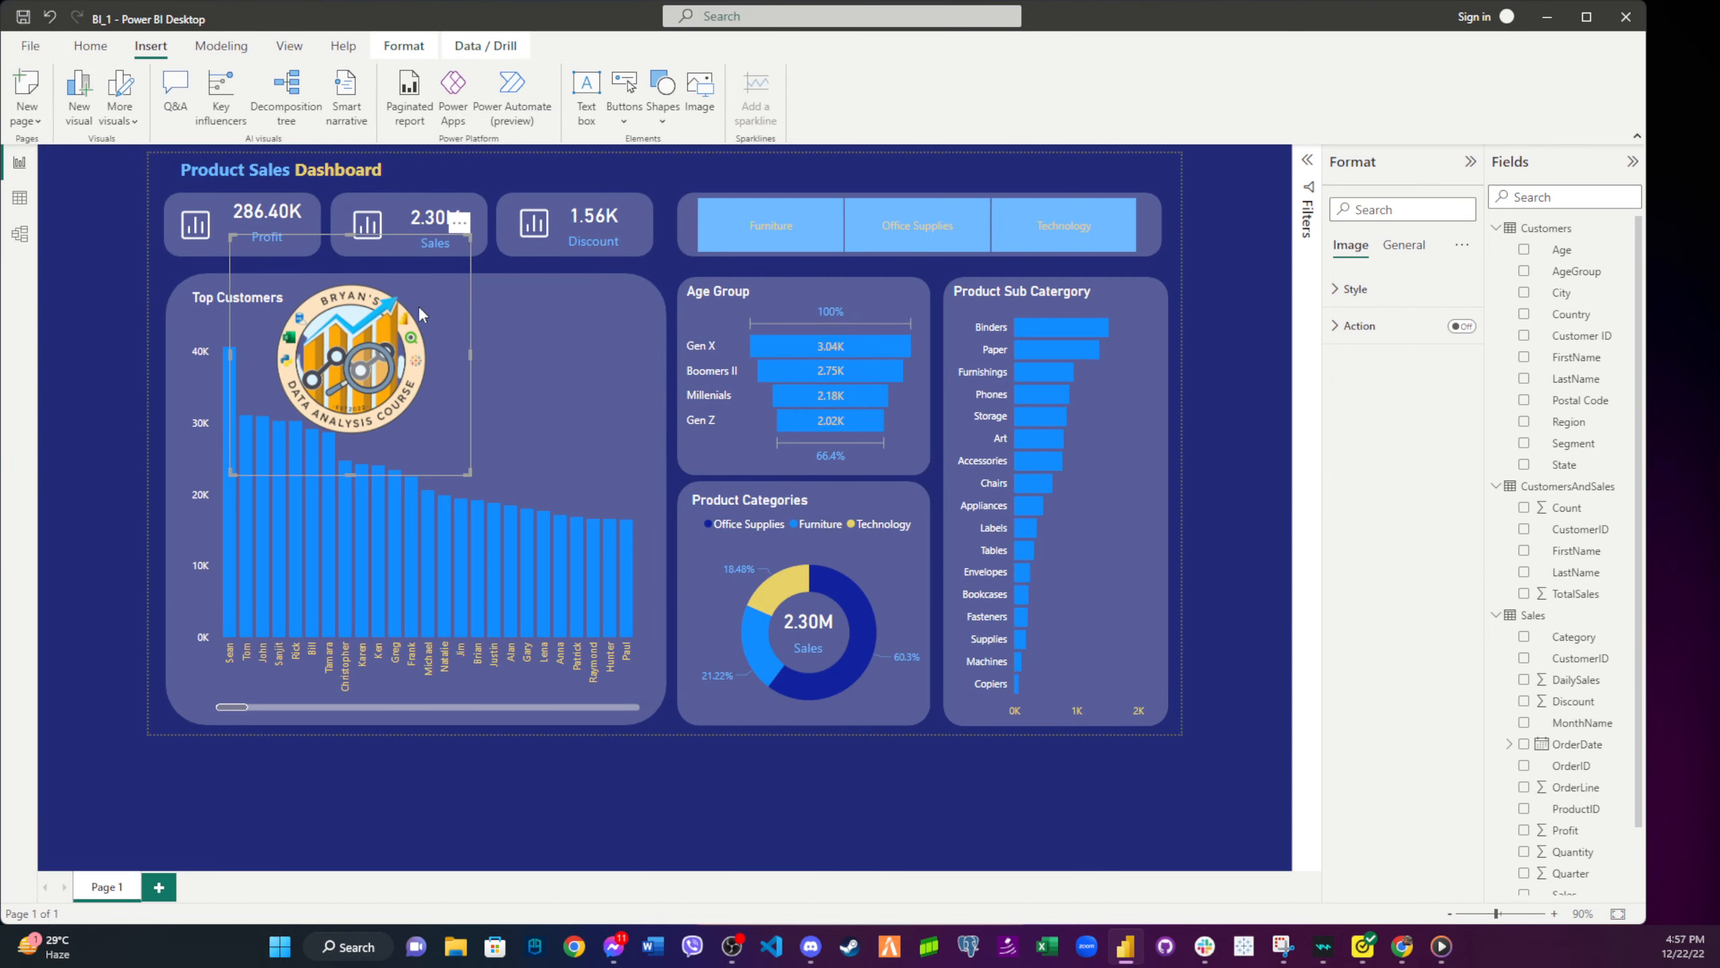
drag(469, 236, 517, 202)
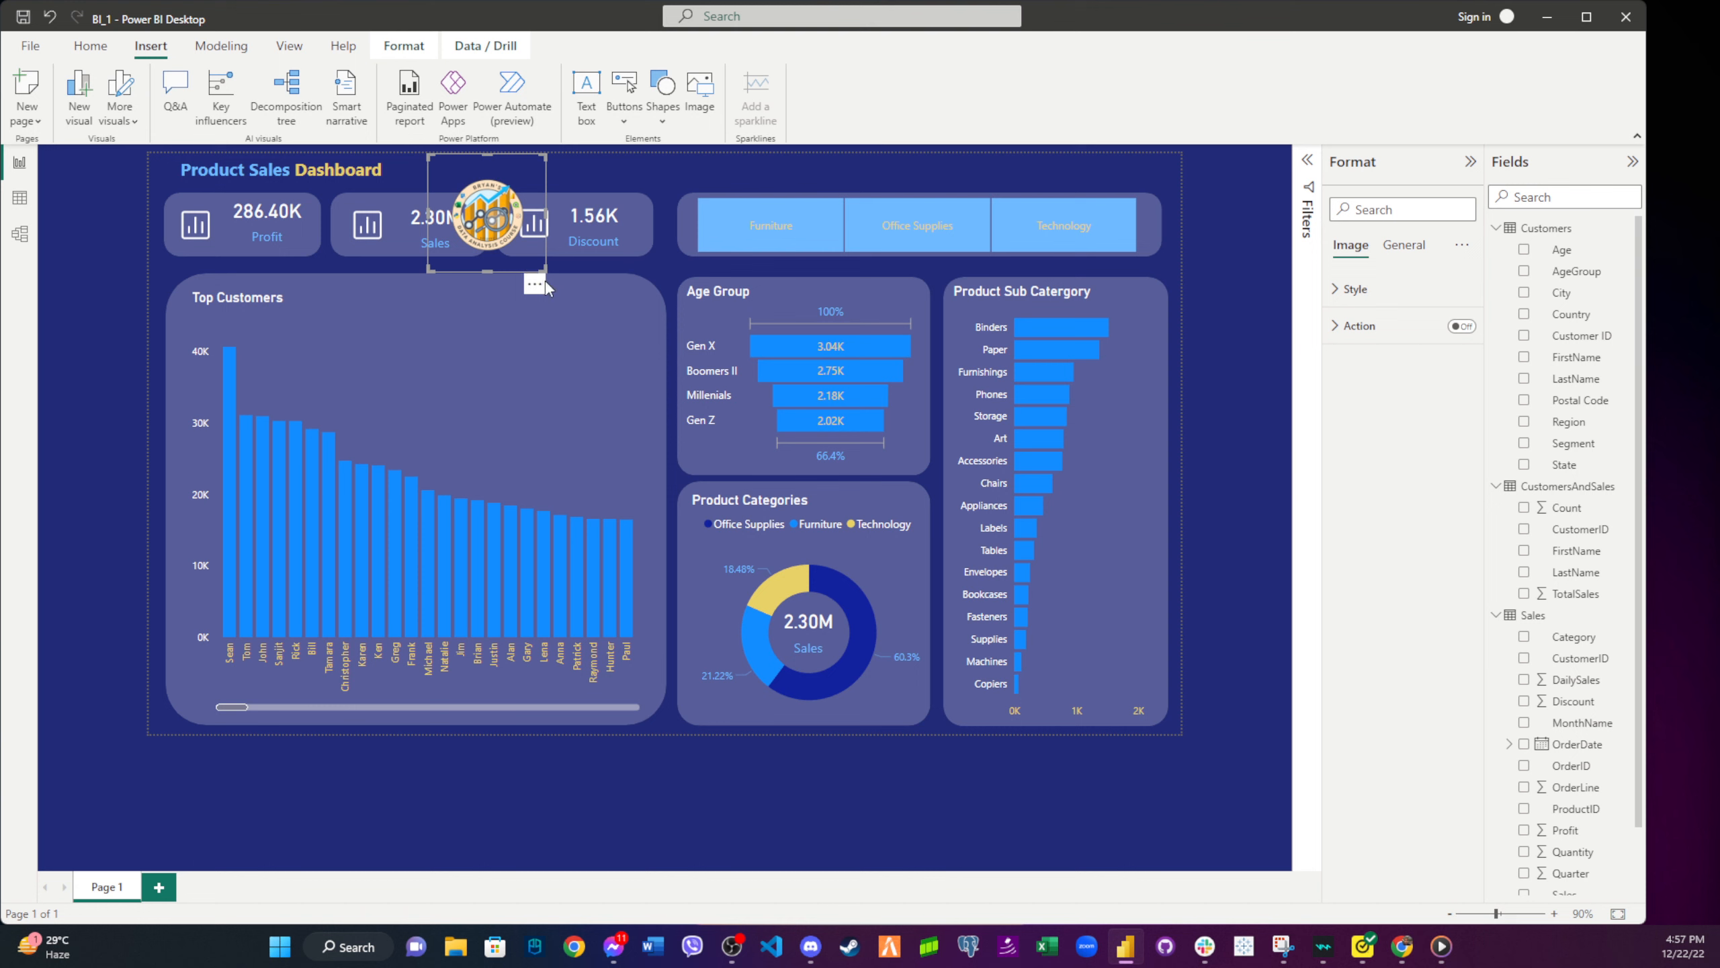
drag(546, 266, 464, 179)
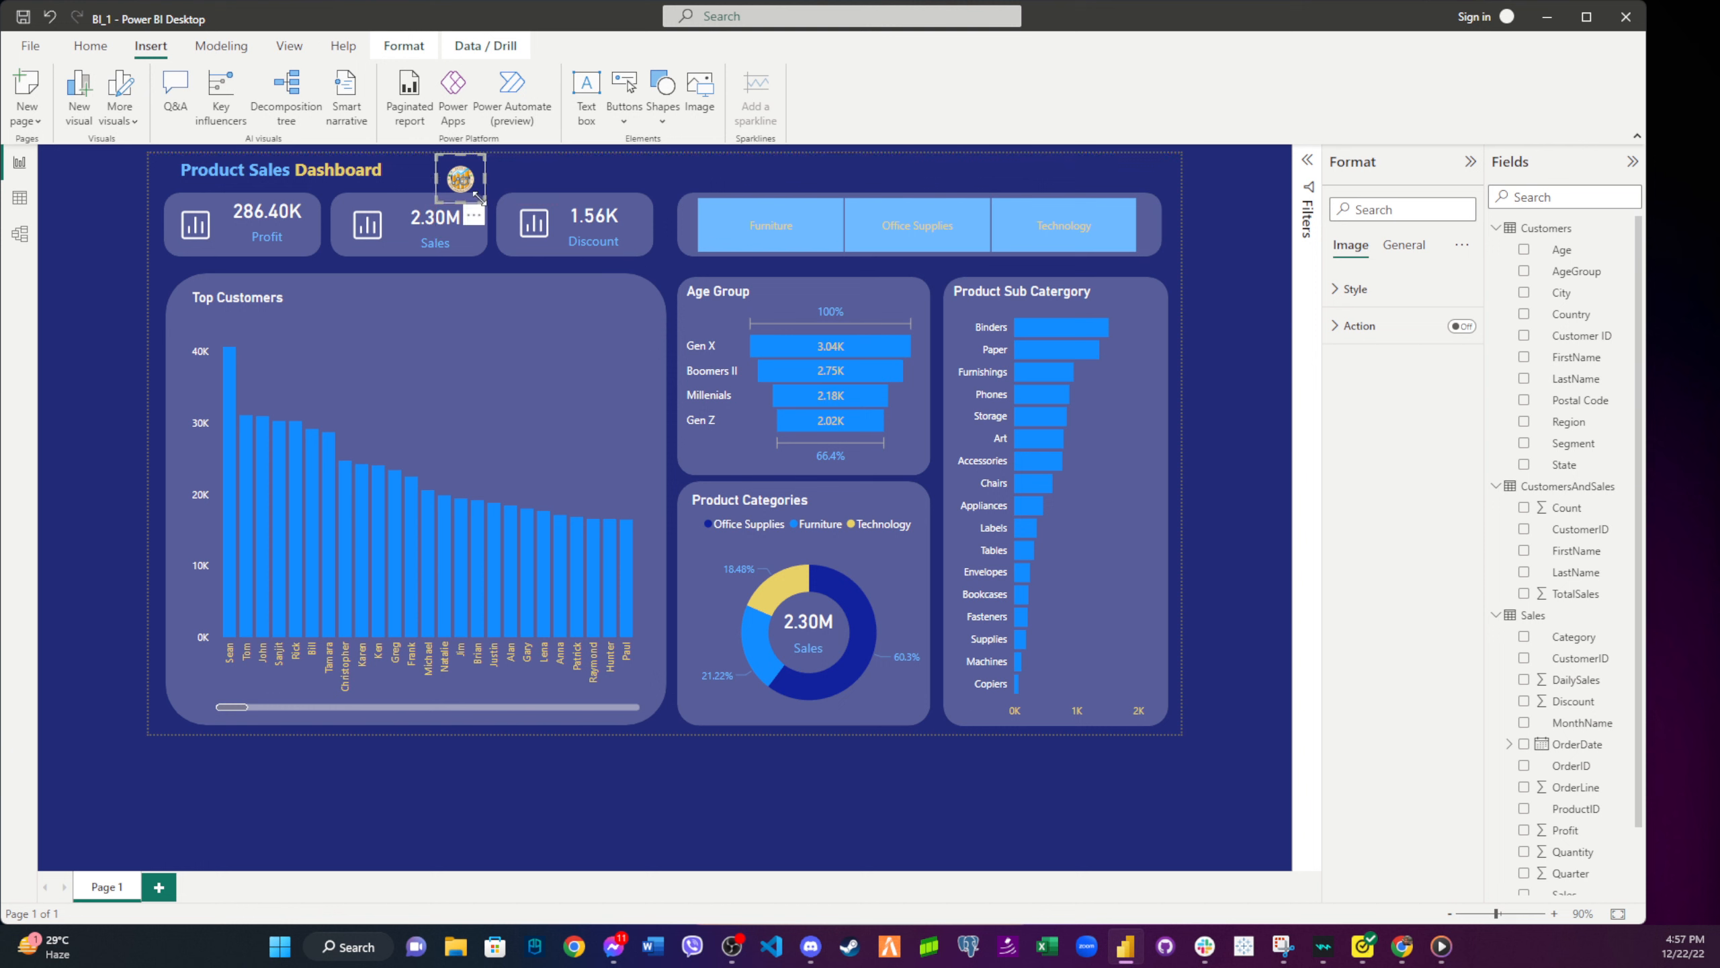
drag(443, 185, 421, 184)
click(424, 191)
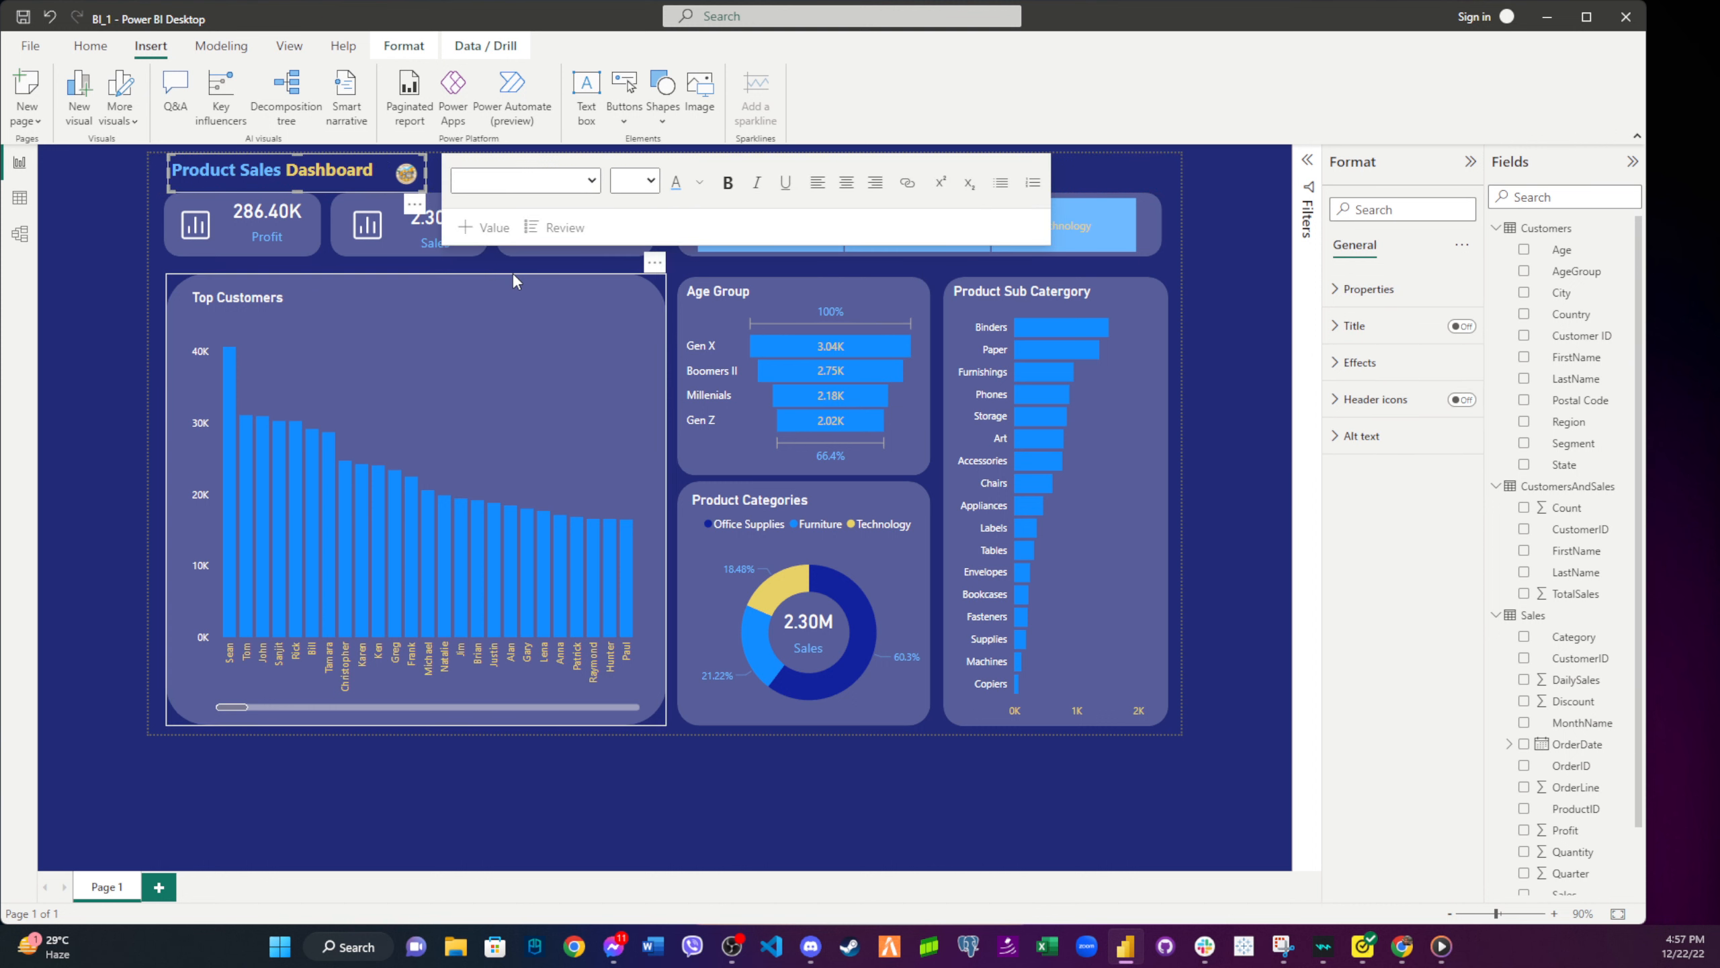
key(ctrl+z)
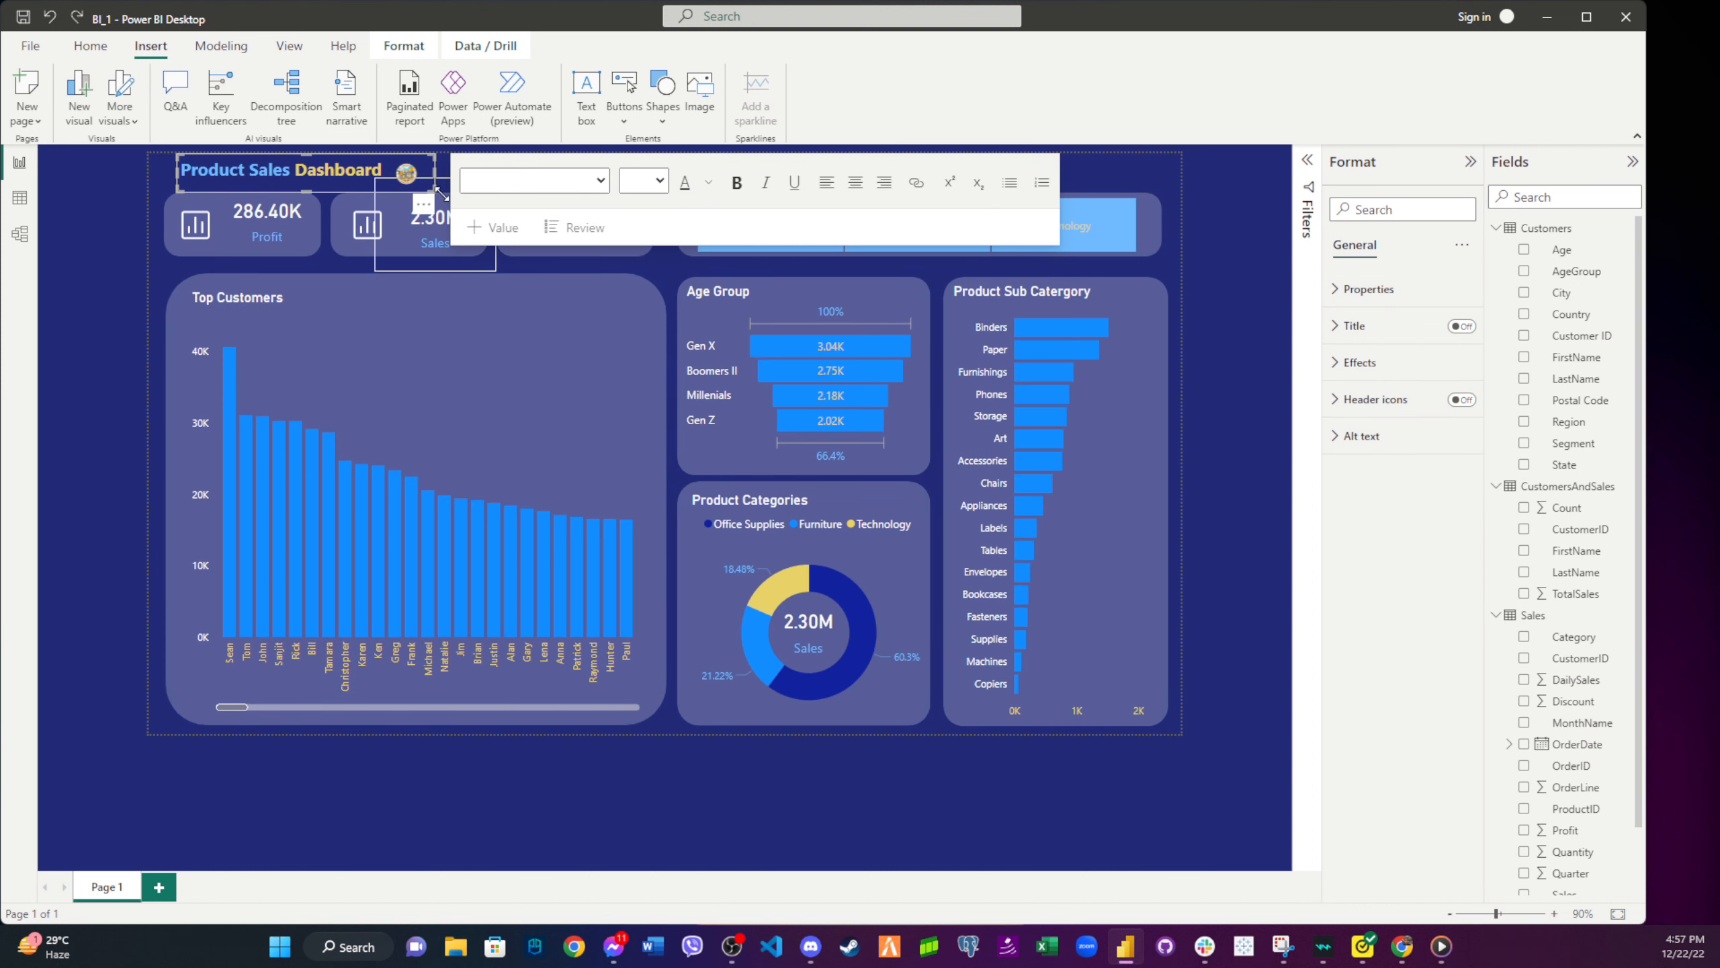
click(441, 172)
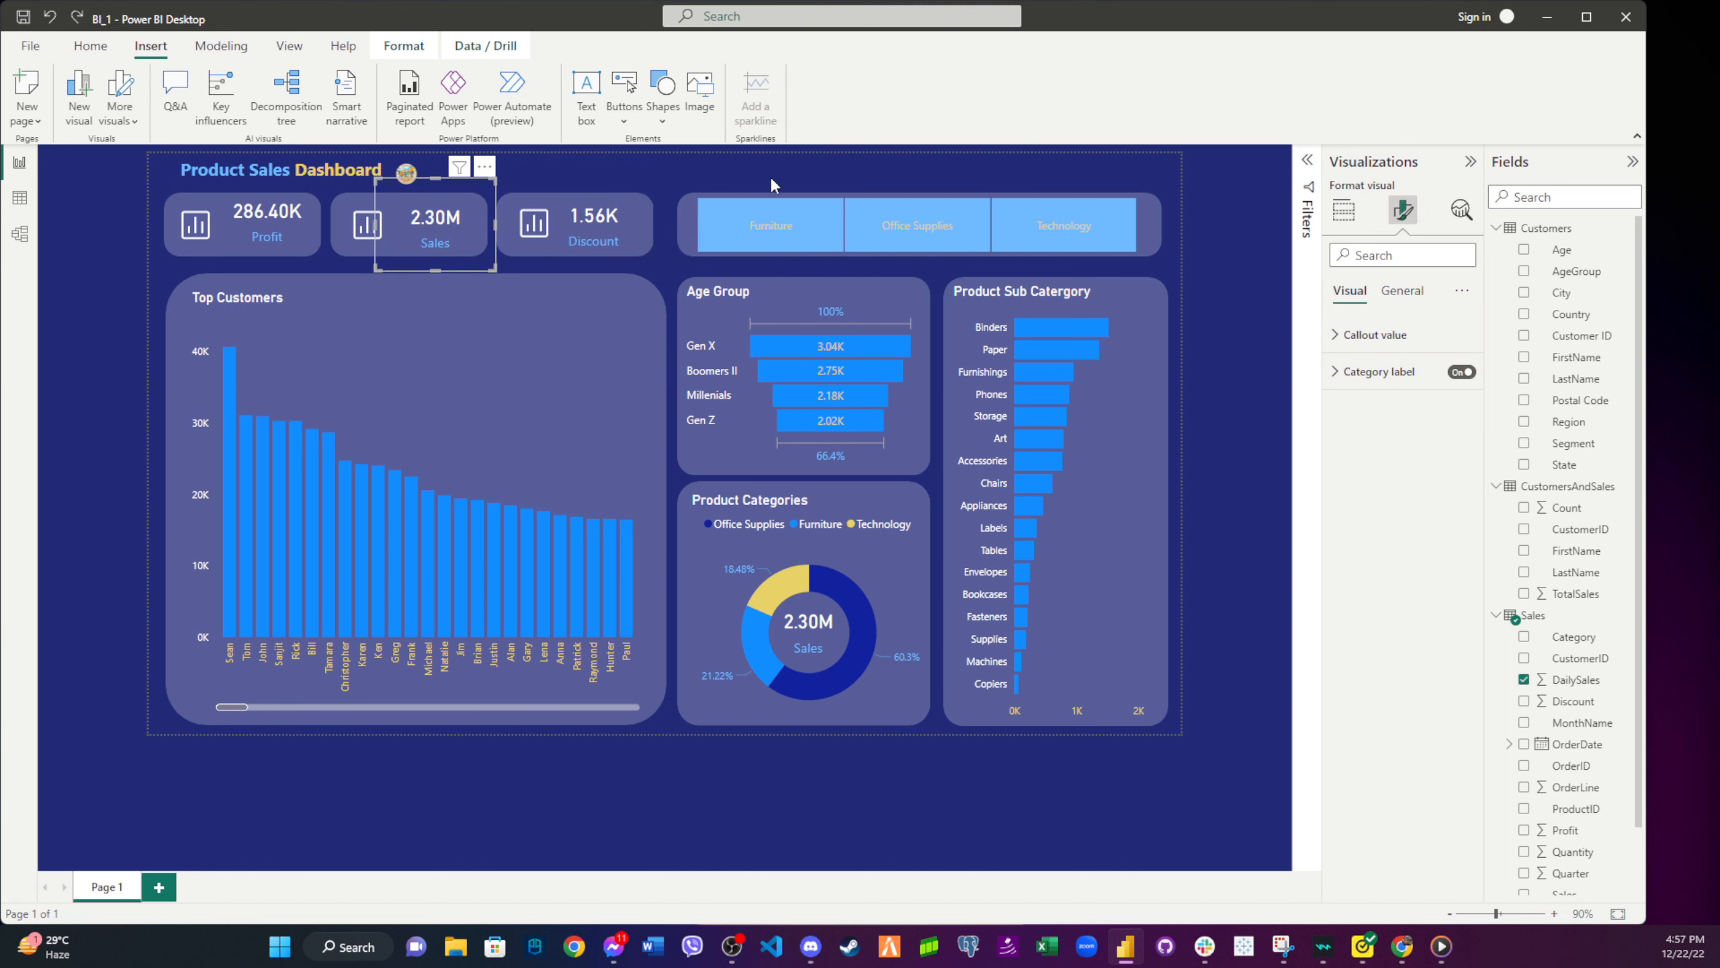
- Adjust the logo's size slightly and shift it away from the title text, above the Sales card
click(419, 180)
click(420, 181)
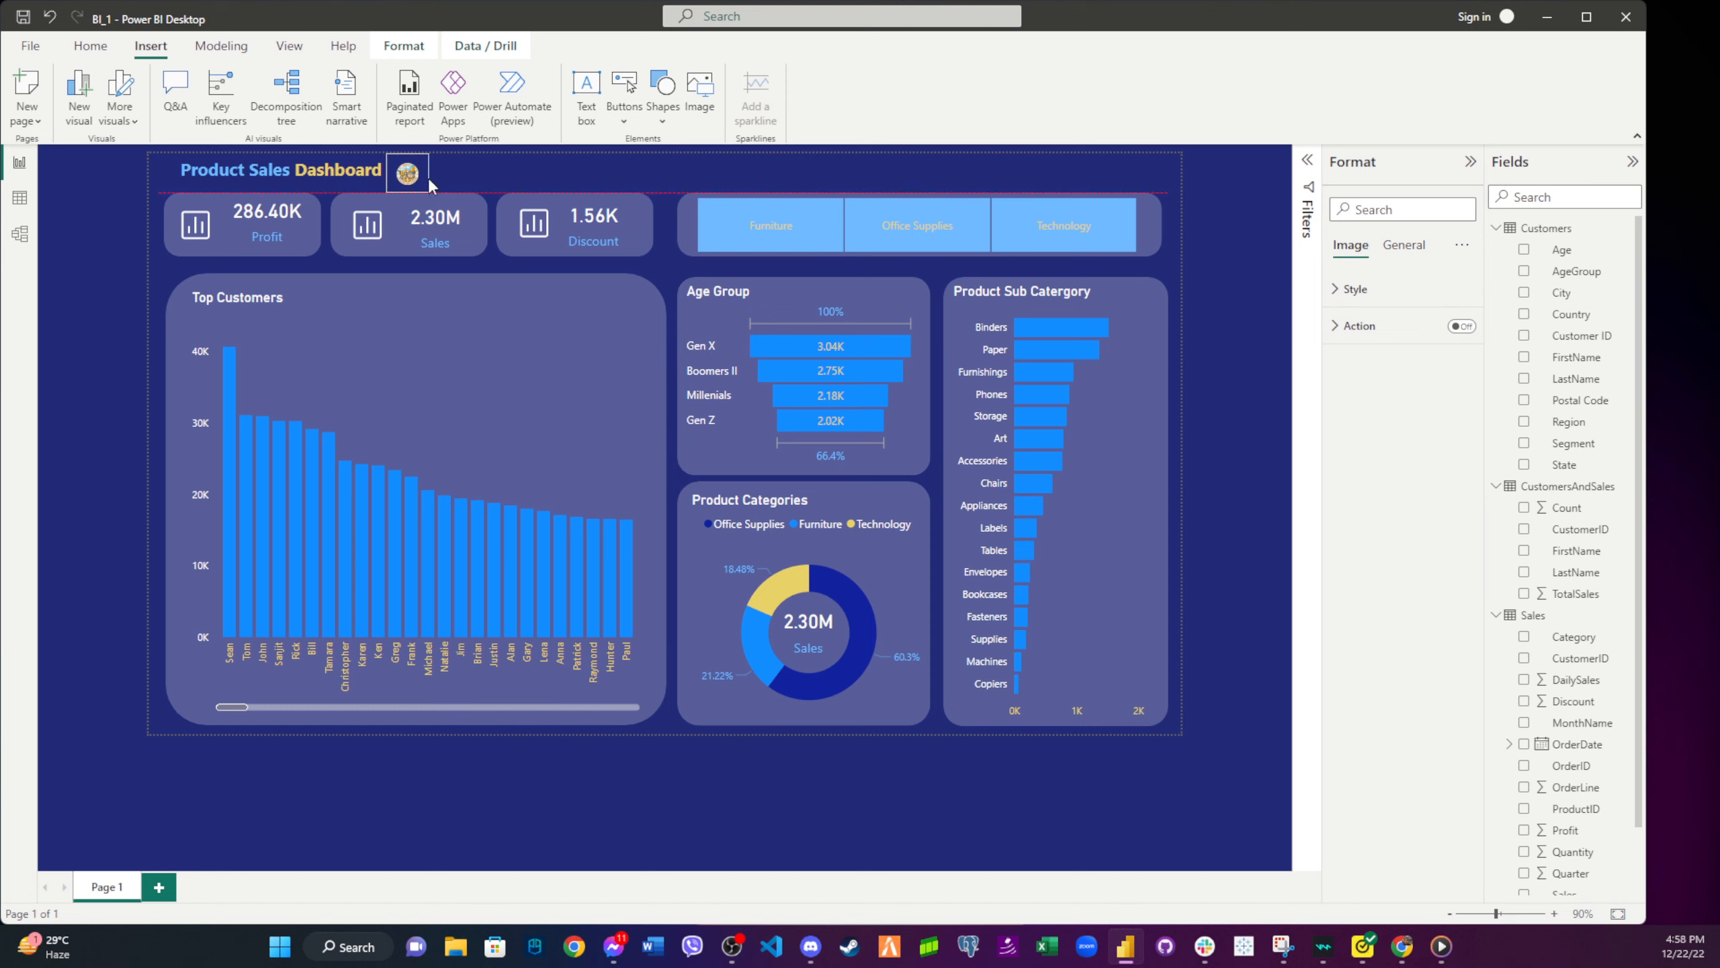
drag(434, 179, 434, 175)
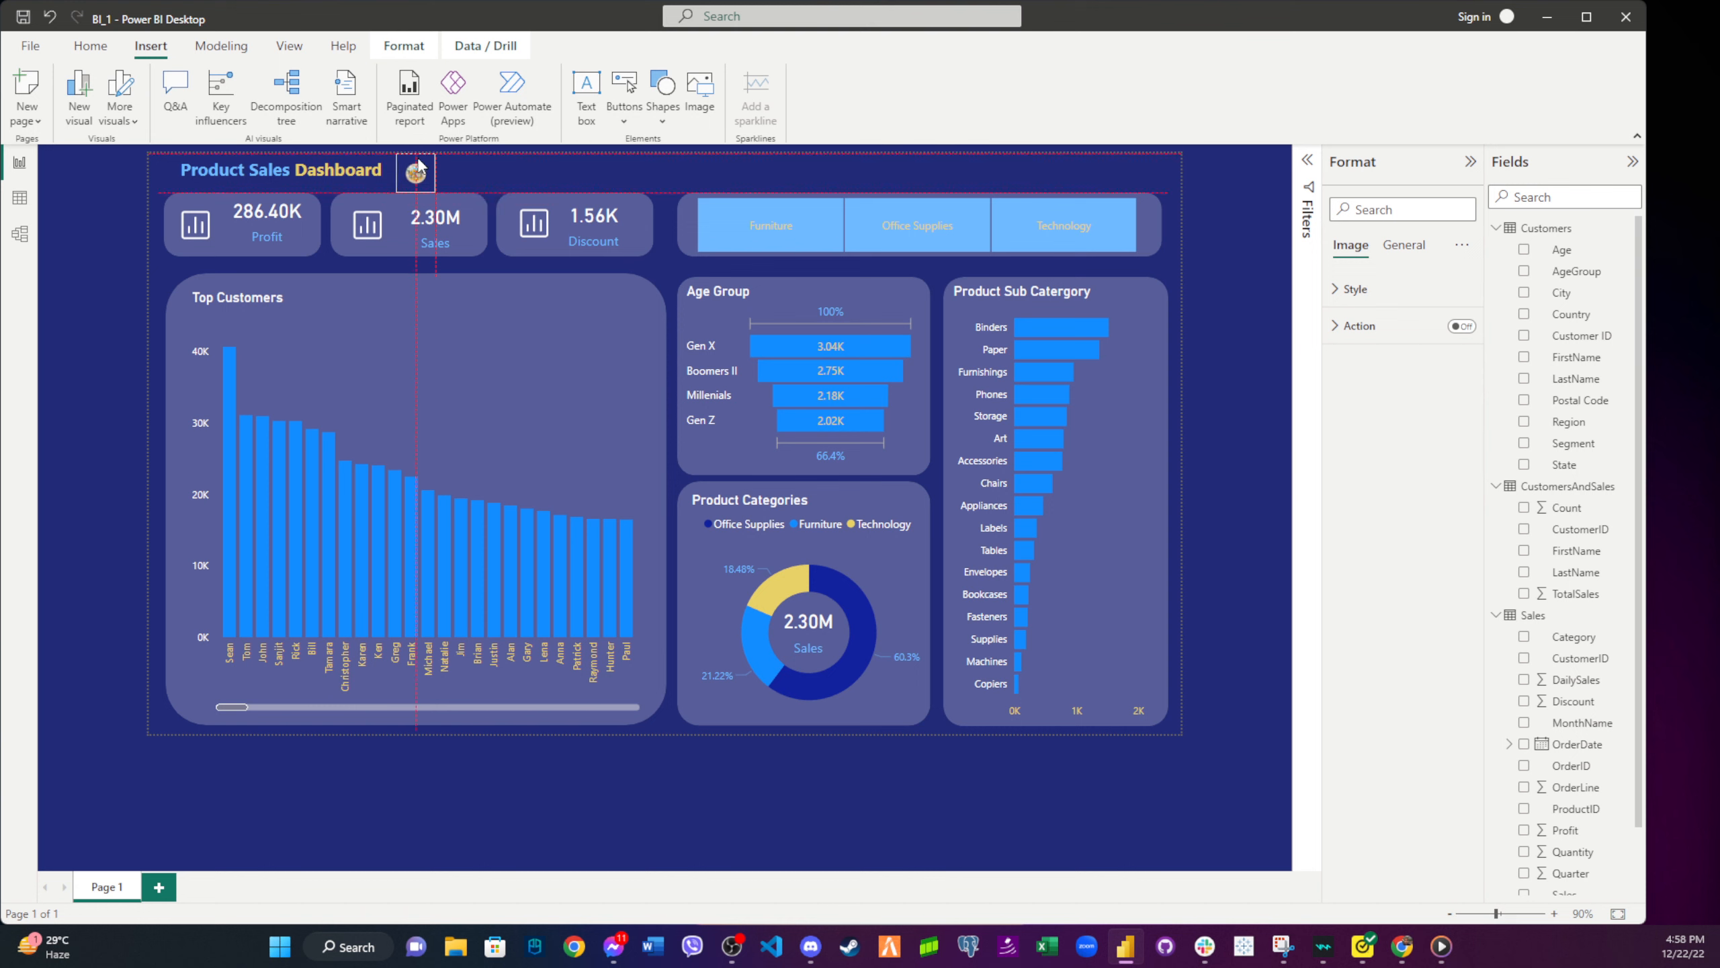
click(348, 164)
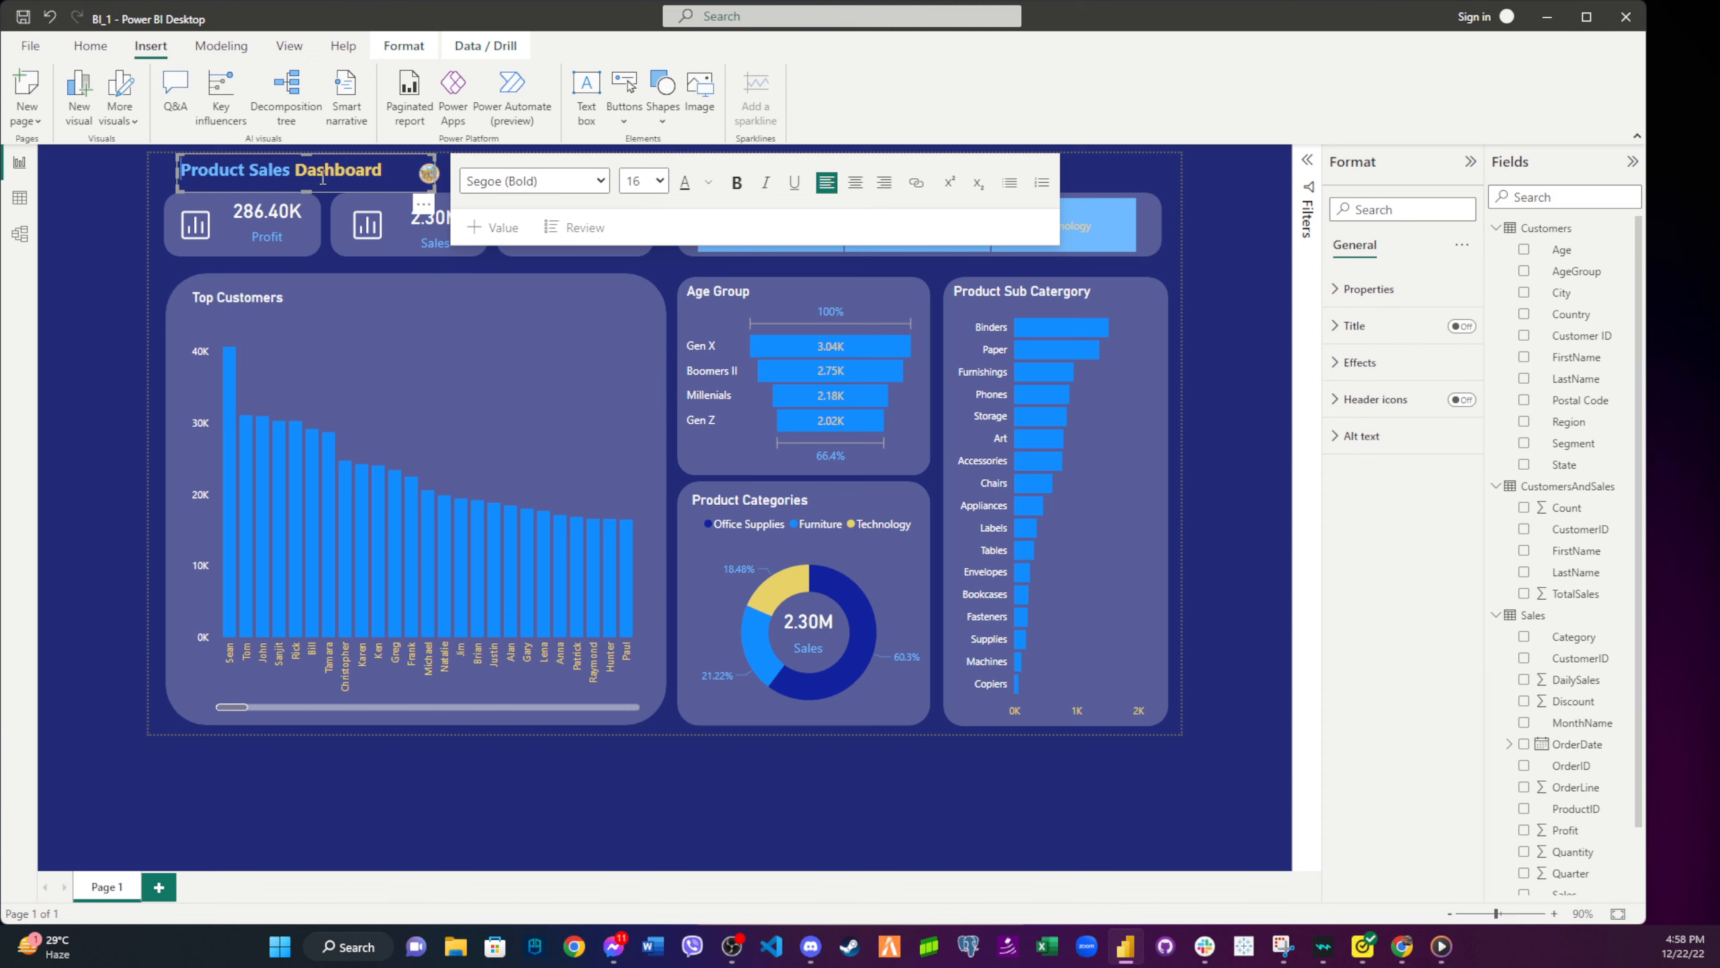
- Set the font size of the whole "Product Sales Dashboard" title to 20
key(ctrl+shift+Right)
key(ctrl+shift+Right)
key(ctrl+shift+Right)
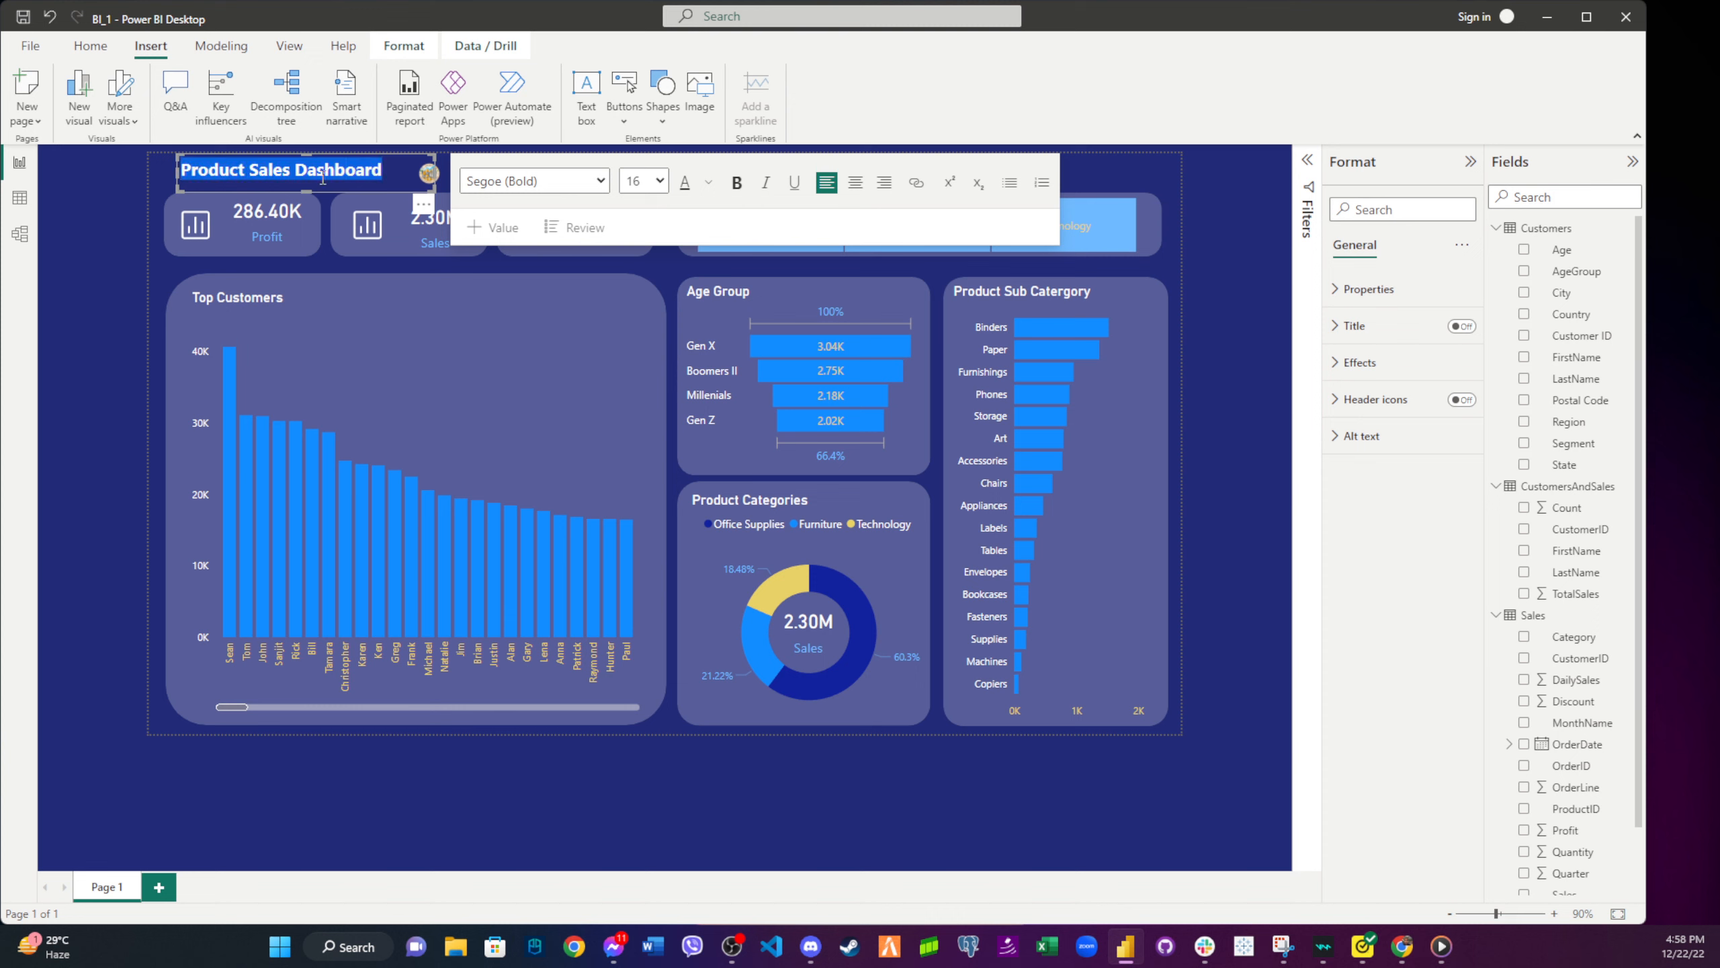
click(645, 183)
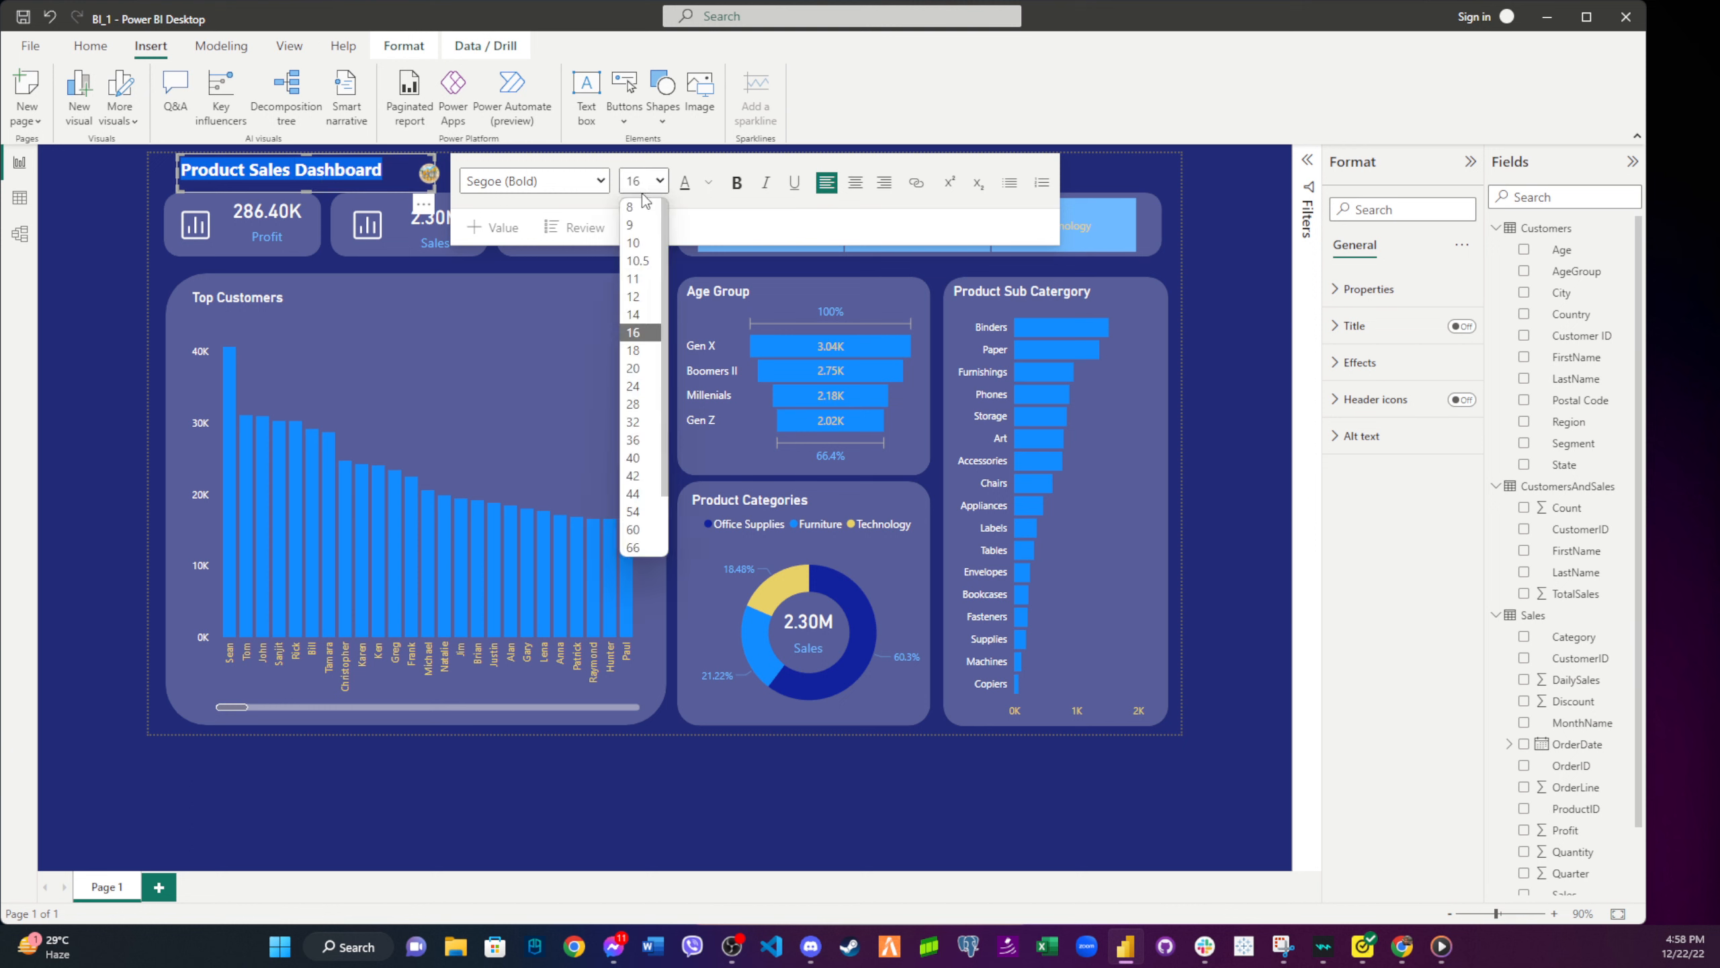
click(643, 351)
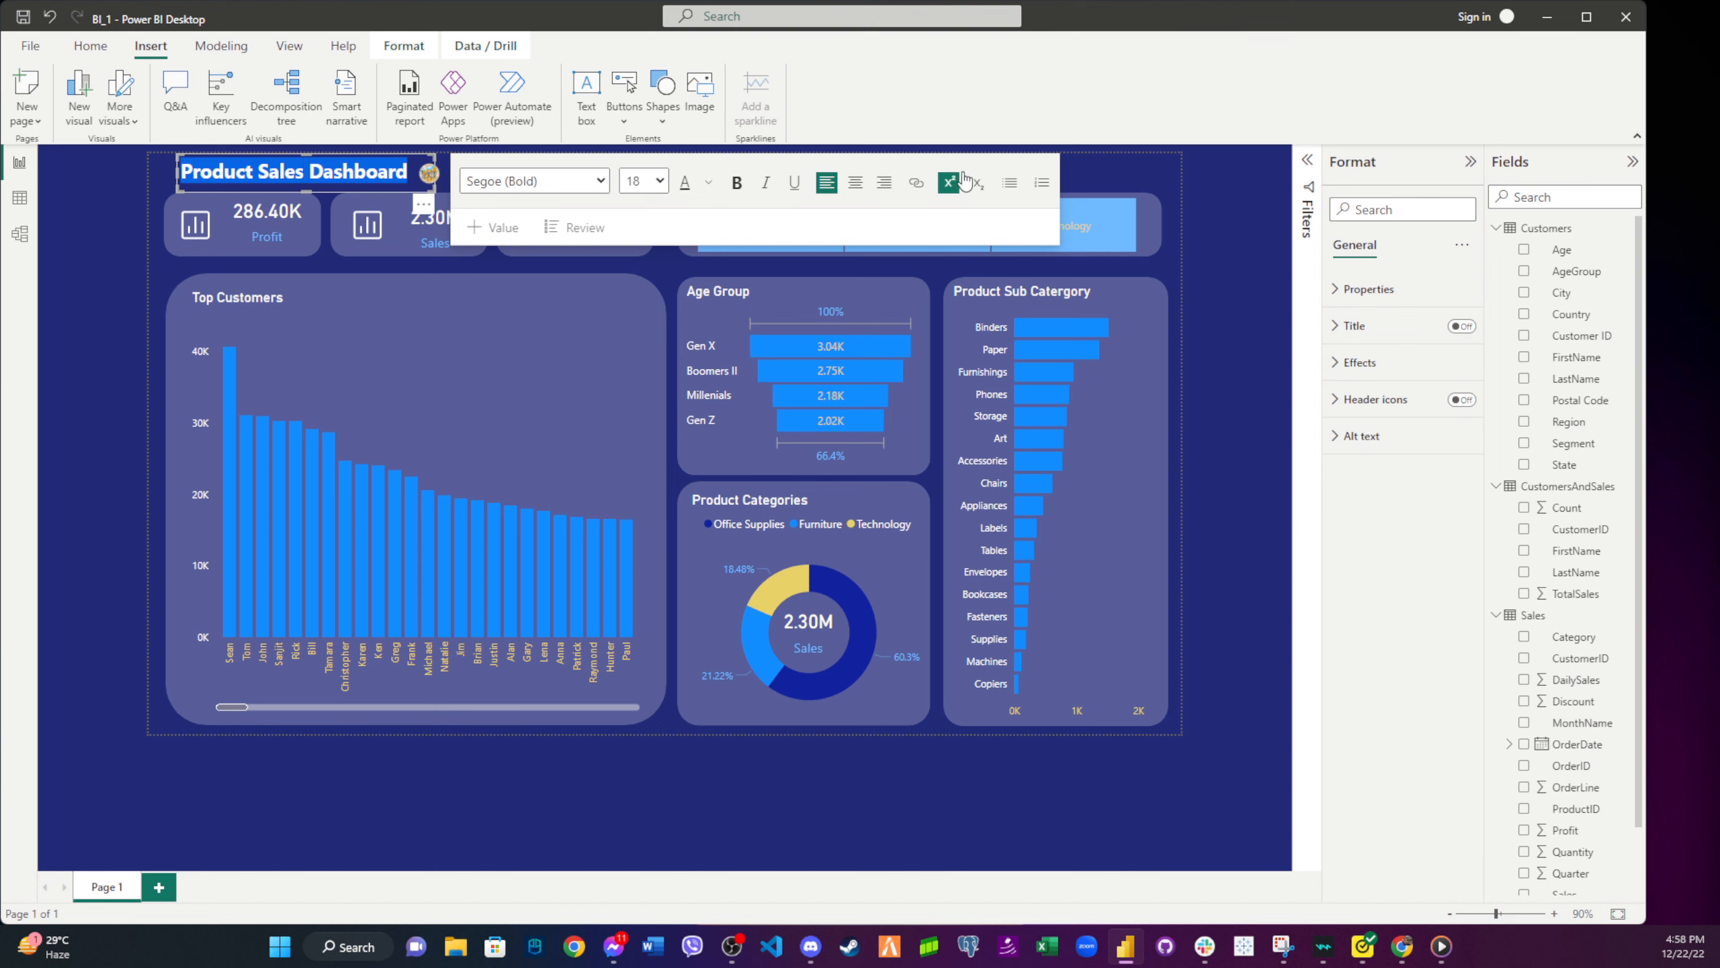
click(643, 181)
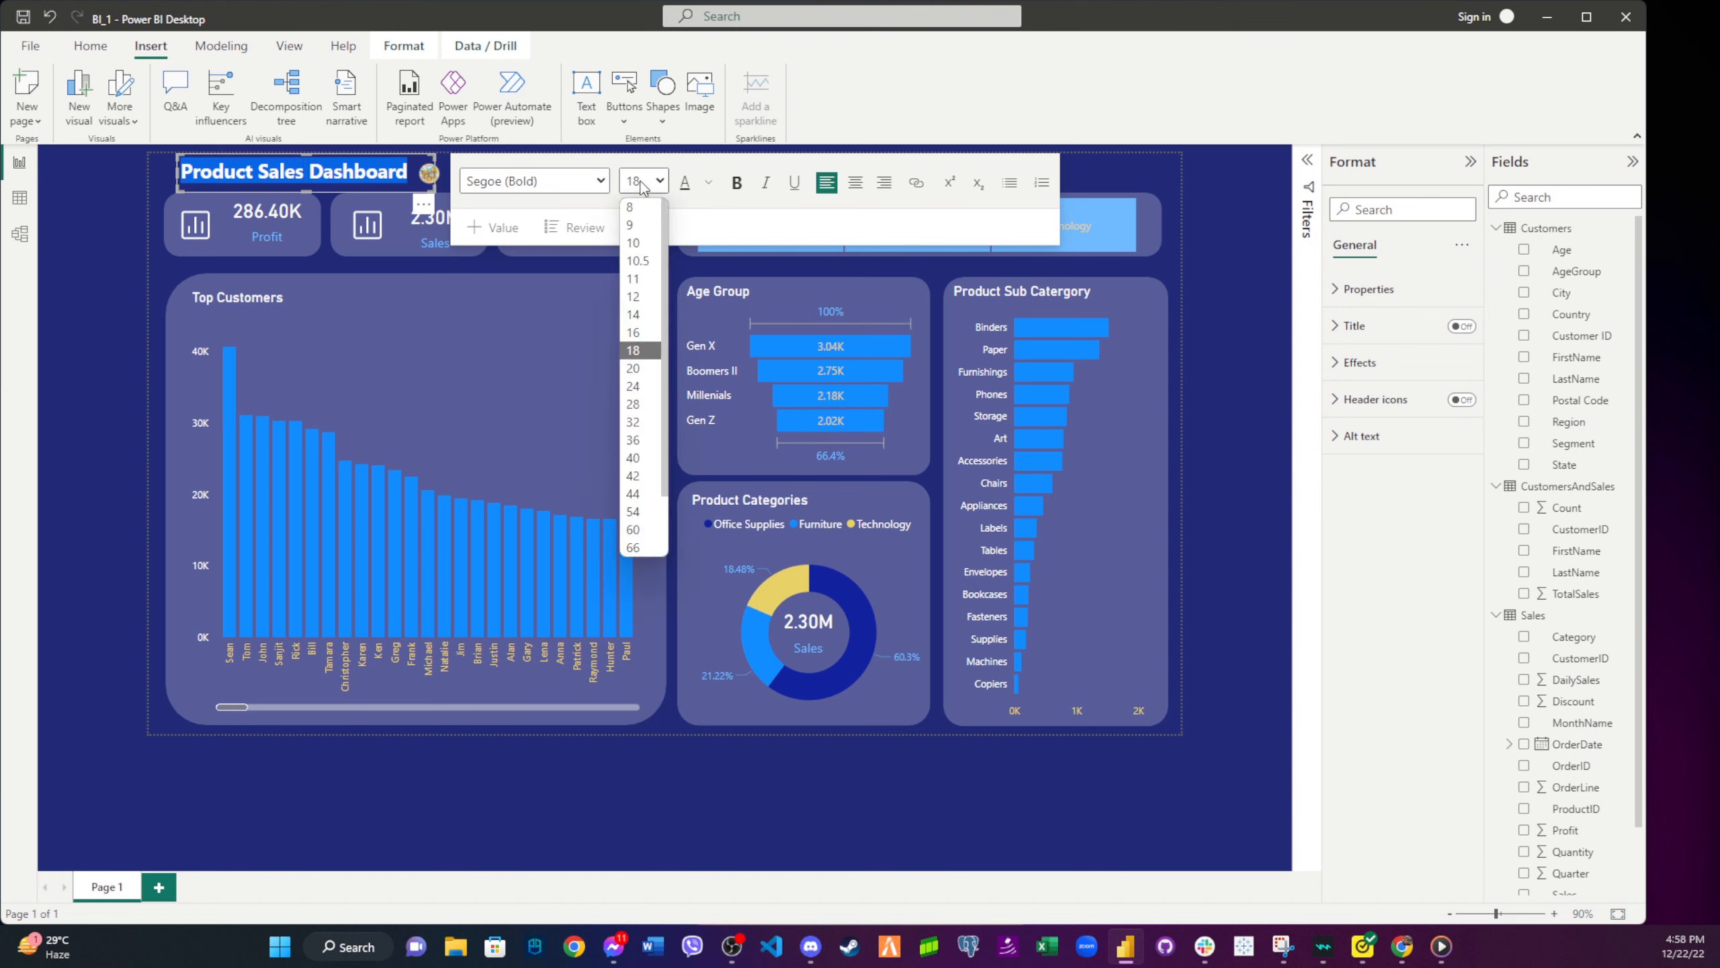
click(633, 369)
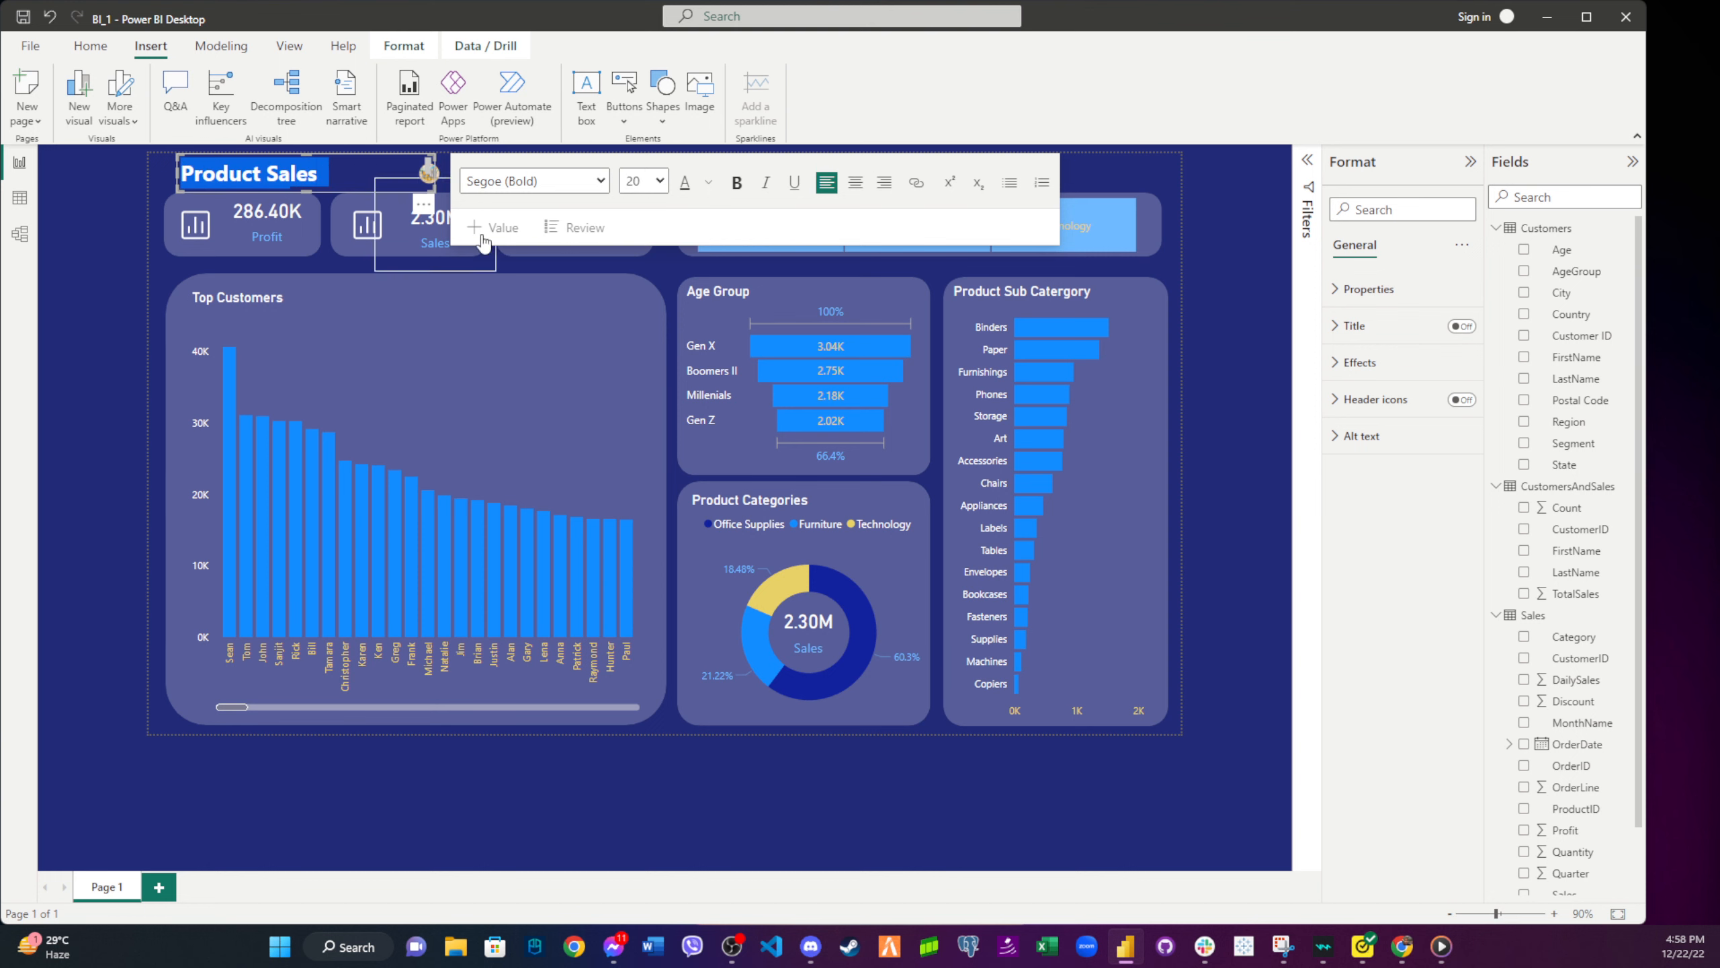
- Narrow the title text box until it clears the logo, and move the logo away to above the Discount card
click(1172, 183)
click(319, 167)
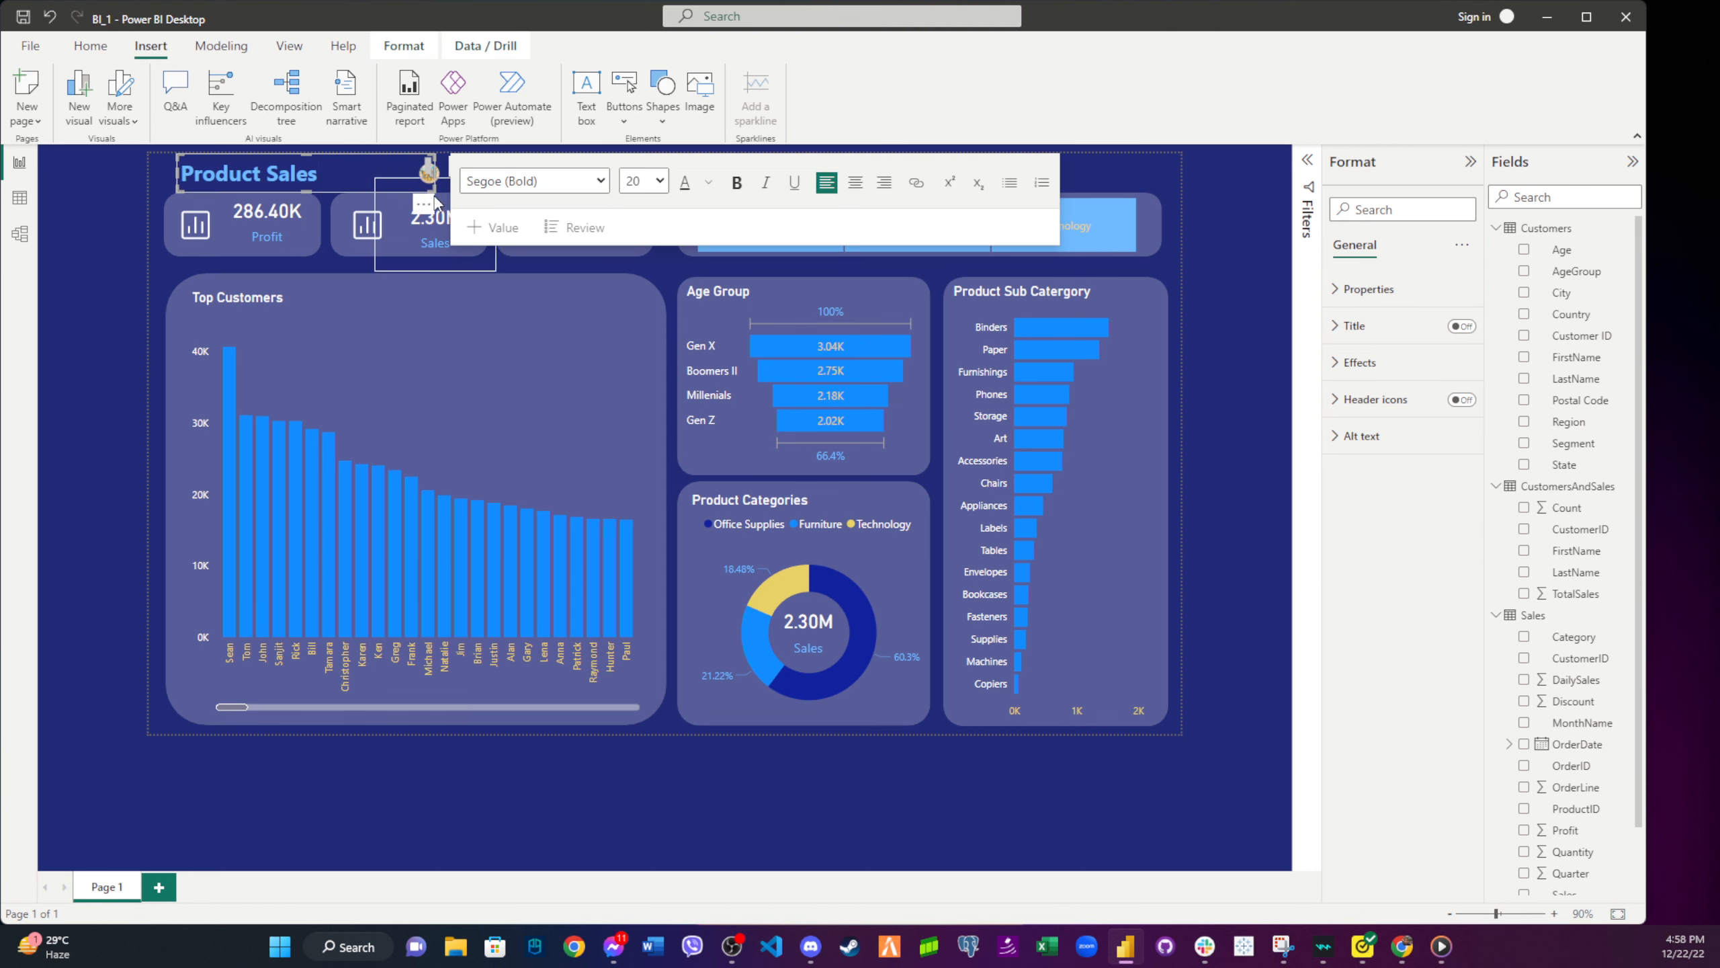
drag(438, 192, 383, 179)
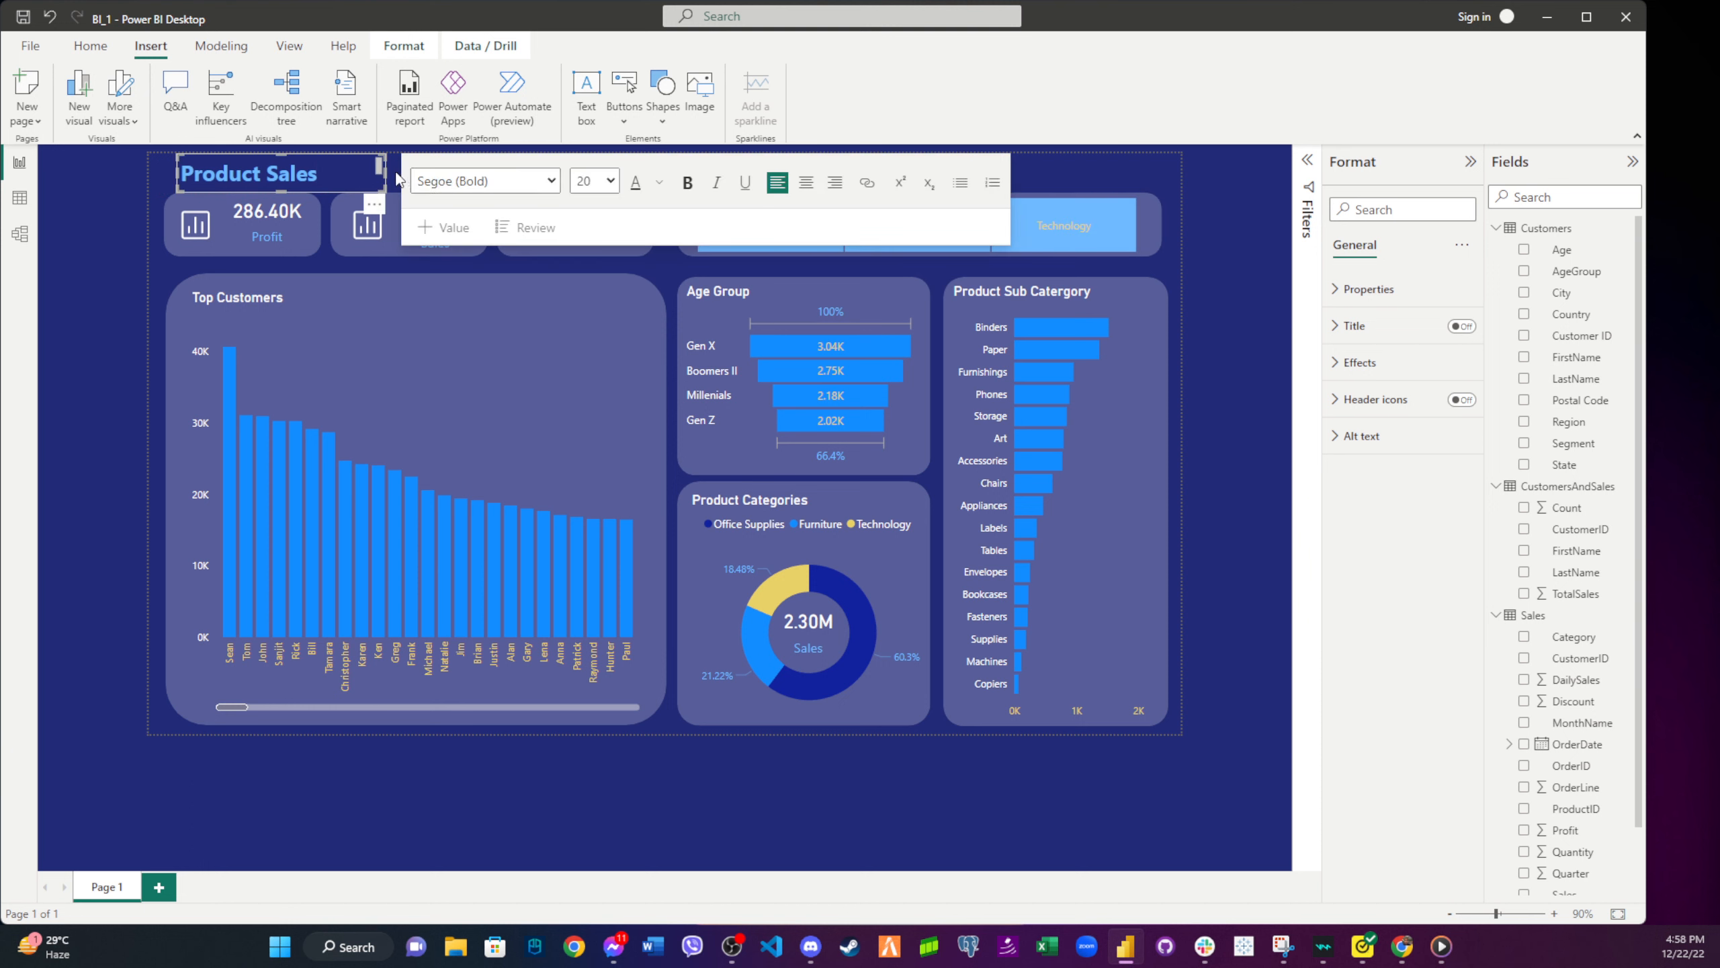
click(1043, 164)
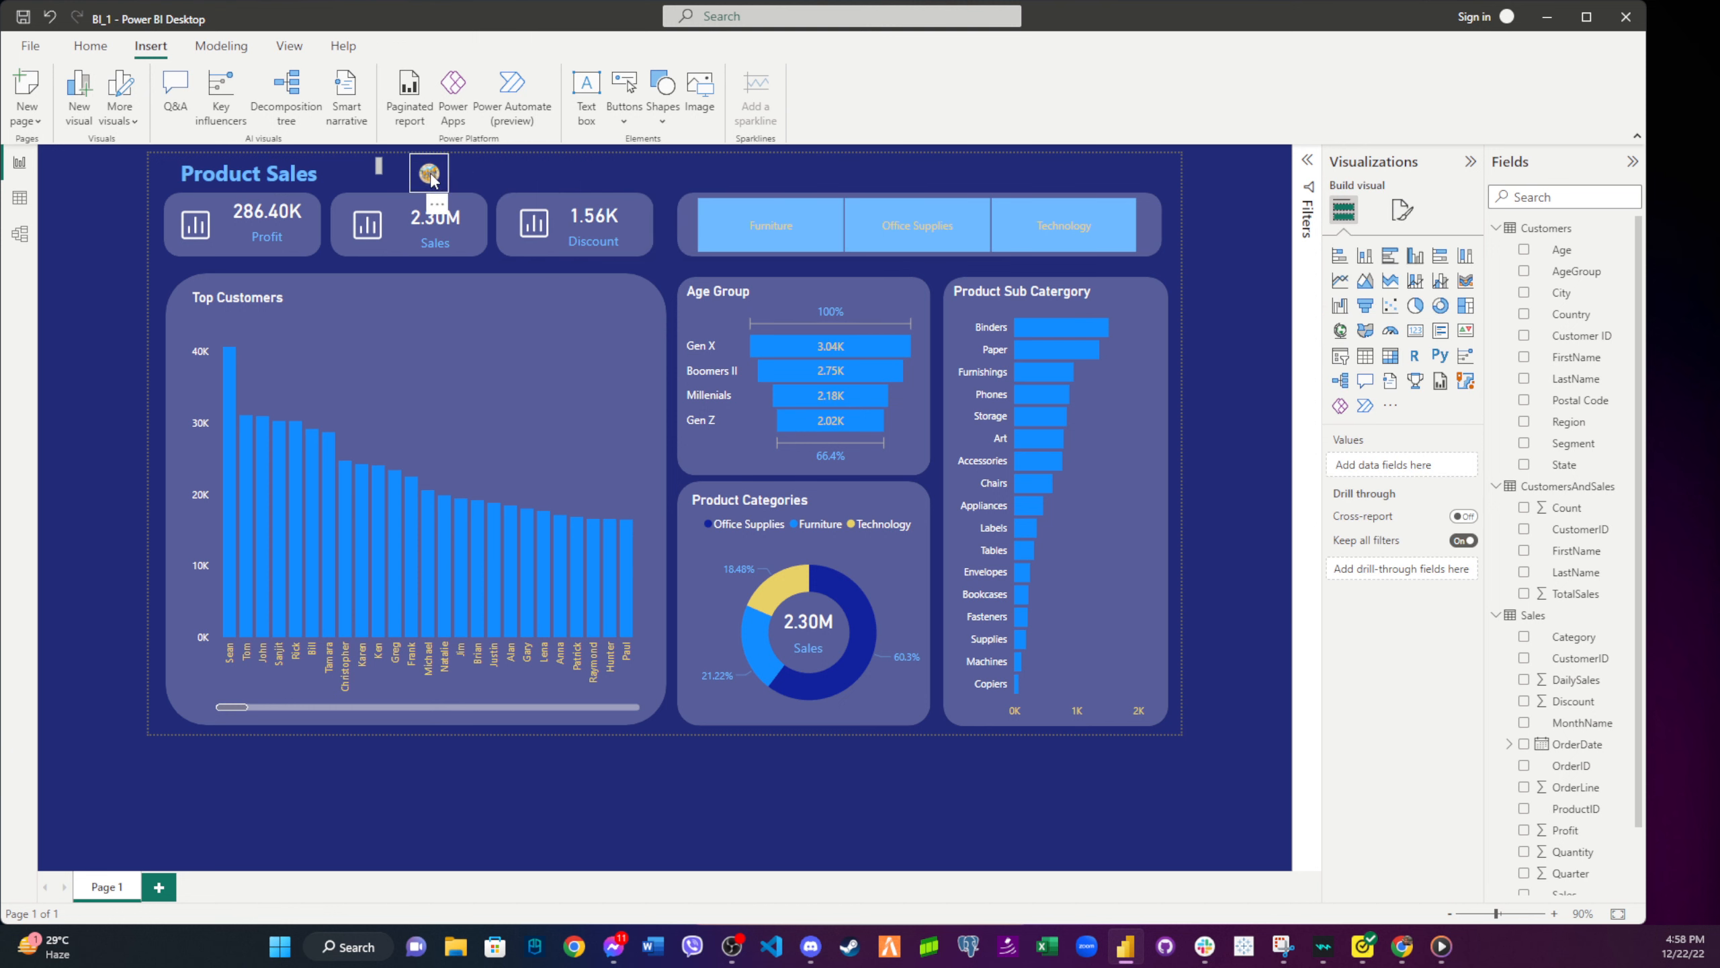
drag(430, 173, 556, 173)
- Widen the title text box so that "Product Sales Dashboard" fits on one line
click(357, 176)
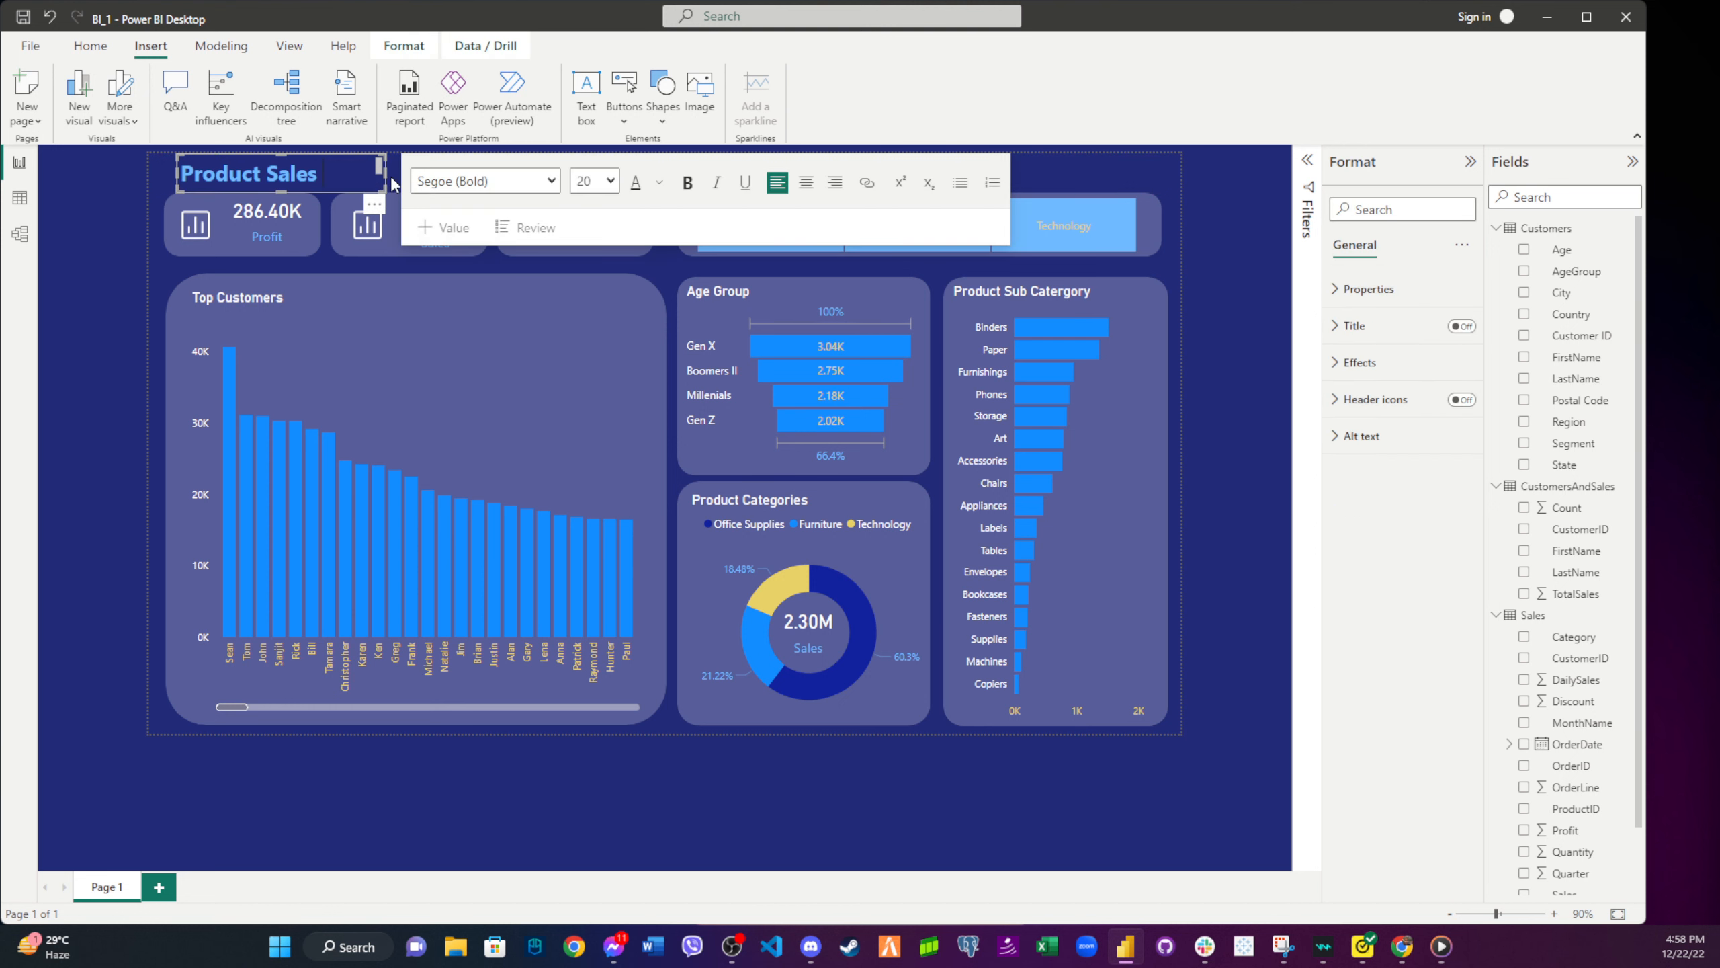
drag(384, 172, 470, 173)
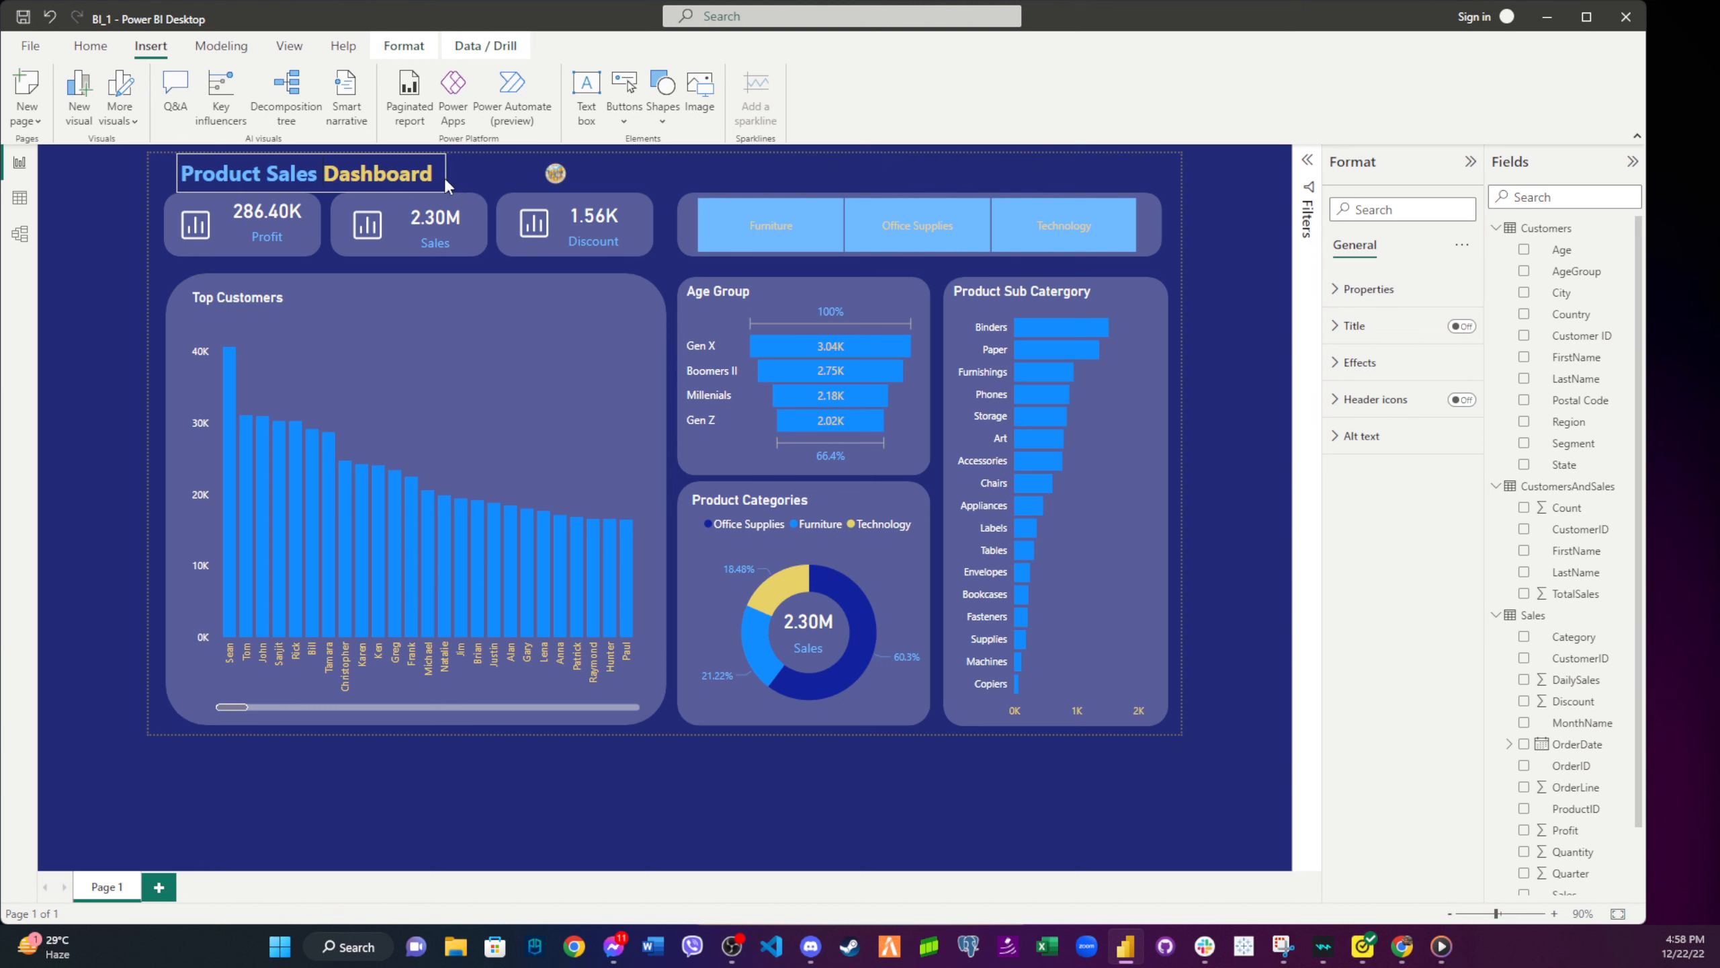
click(444, 178)
- Move the logo back directly beside the word "Dashboard" in the title and deselect it
click(493, 180)
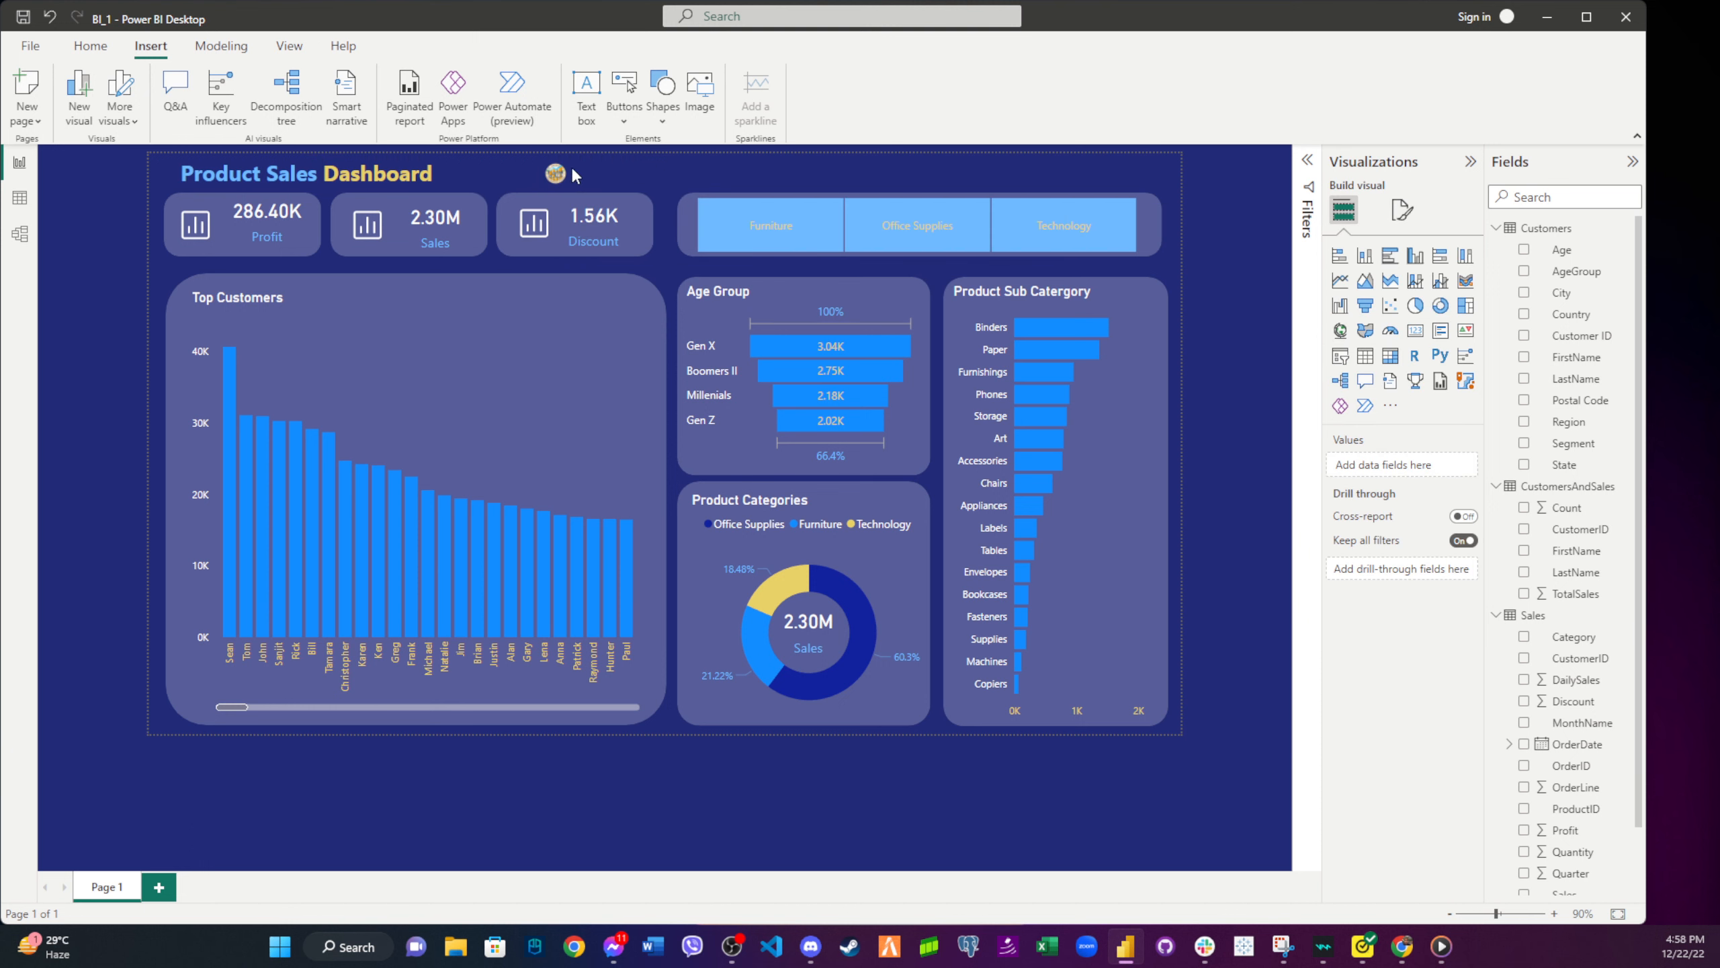
drag(554, 178, 453, 178)
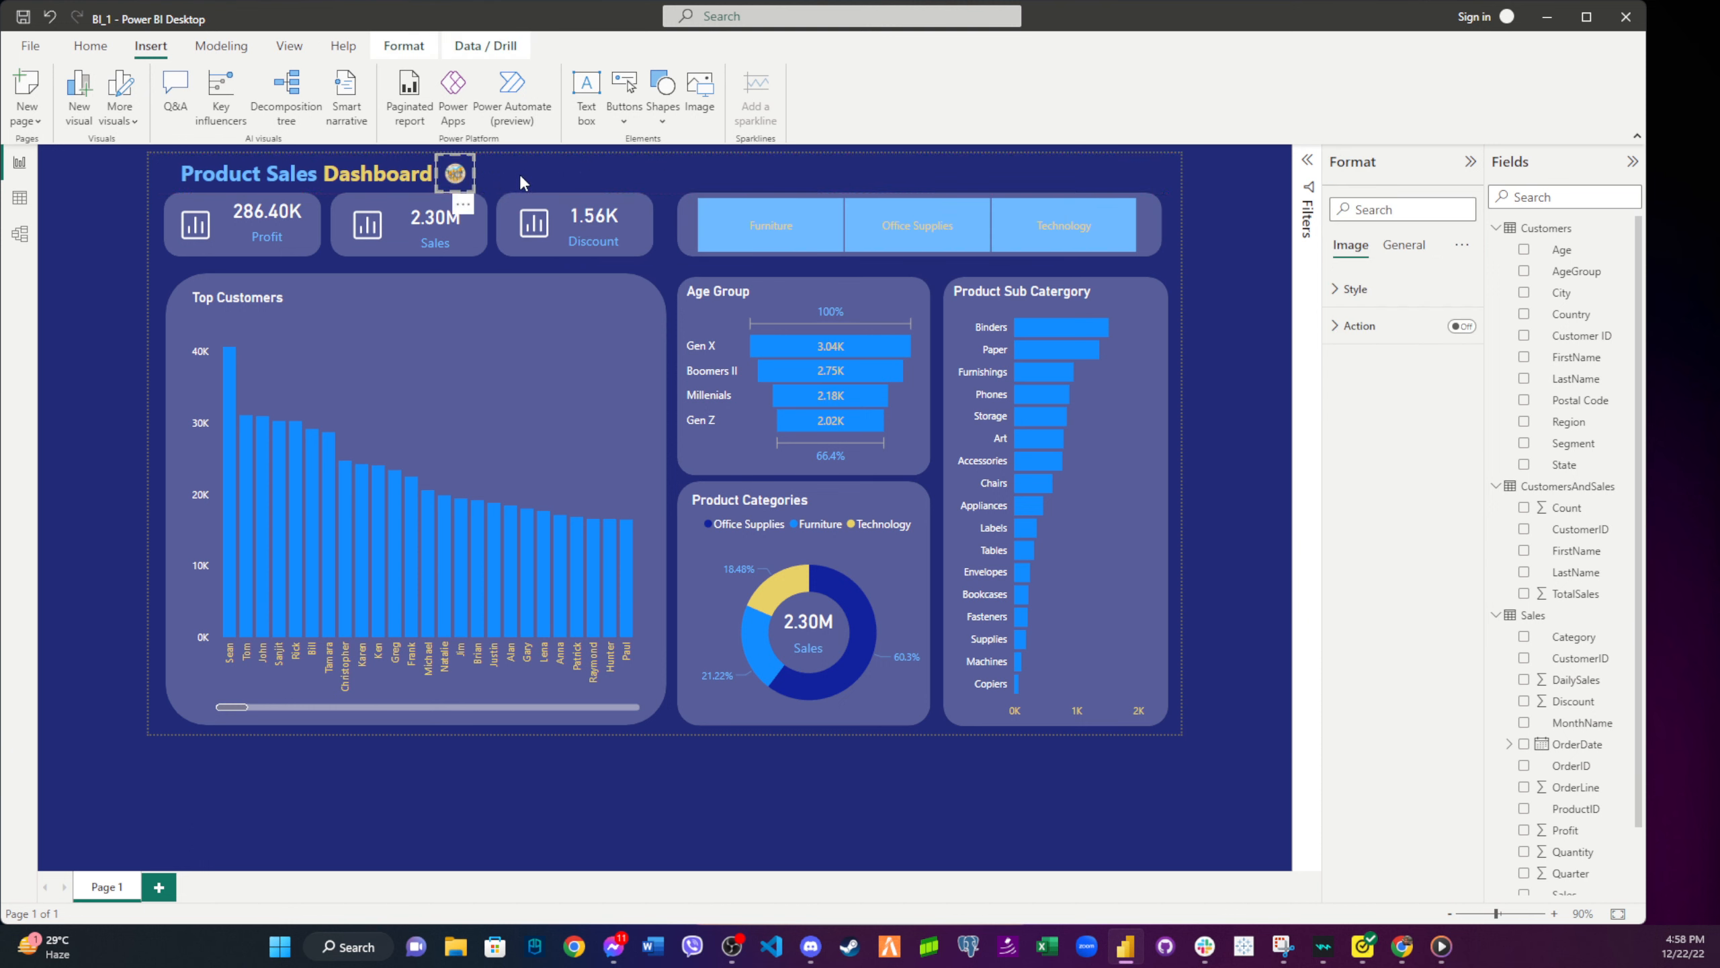
click(1159, 266)
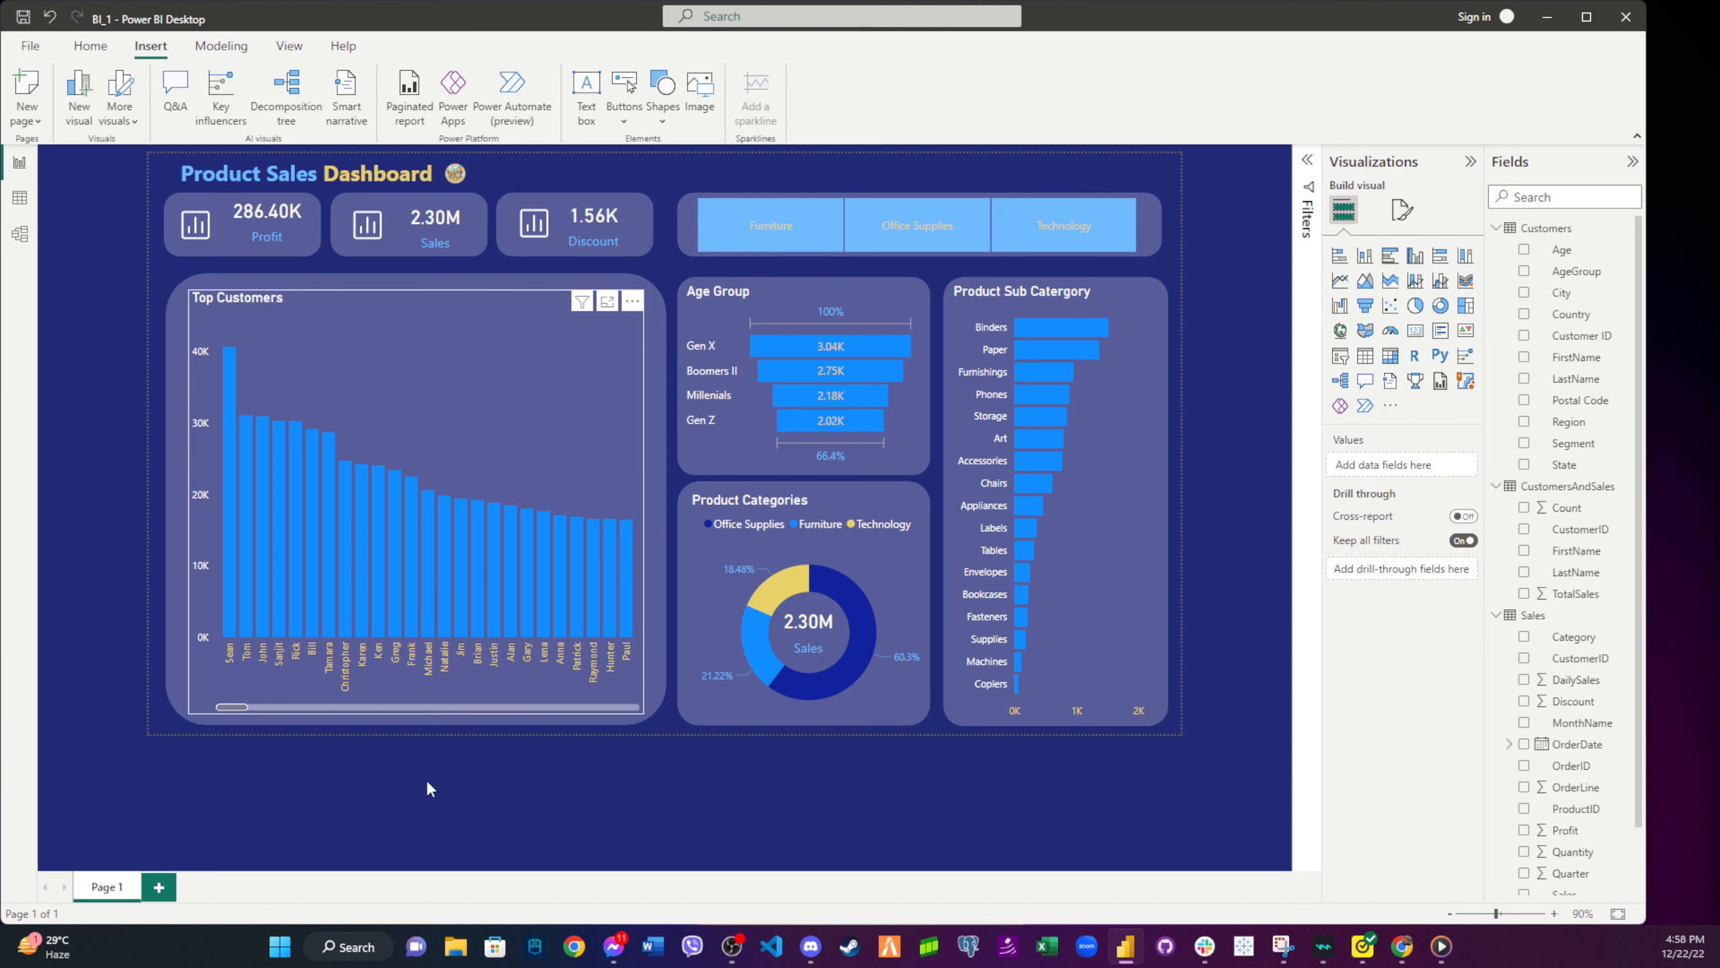